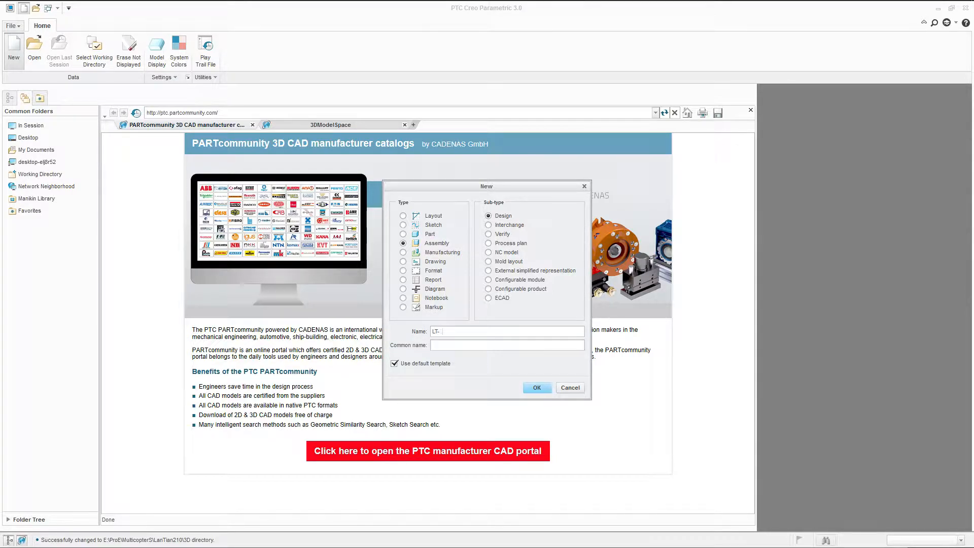
Step: Create the design assembly LT-210 with the default template and widen the model tree
click(541, 388)
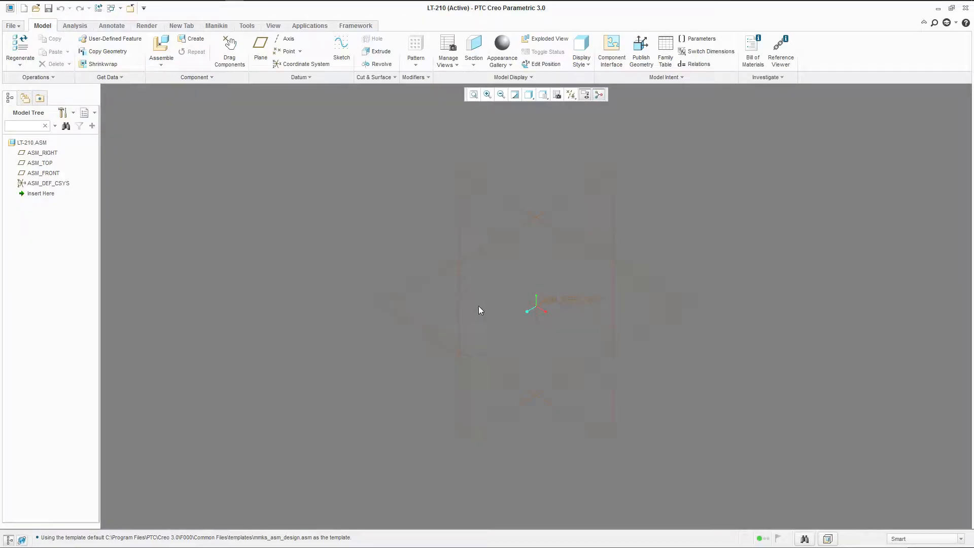
scroll(597, 311, down, 2)
drag(100, 169, 128, 180)
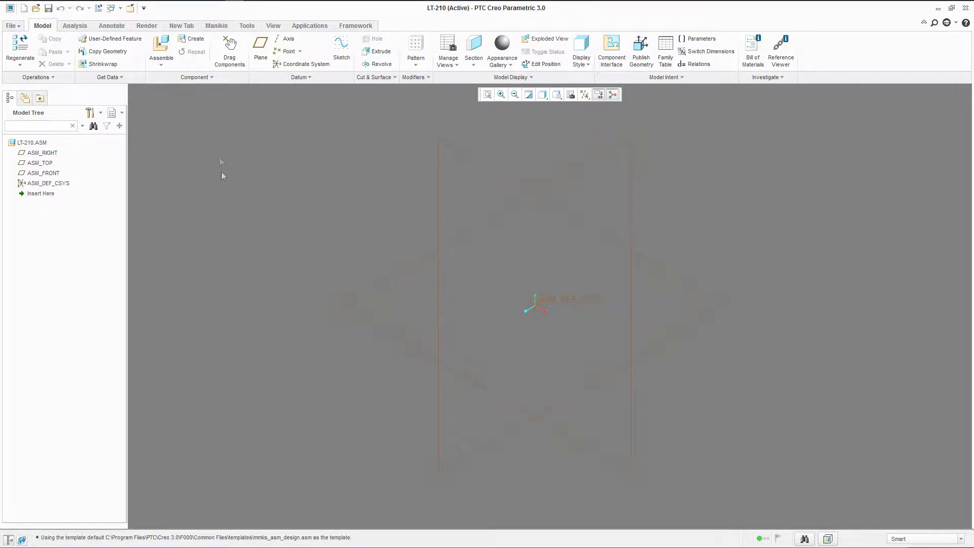
Step: Create a standard skeleton model LT-210_SKEL in the assembly, copied from solid_part_mmks.prt
click(184, 39)
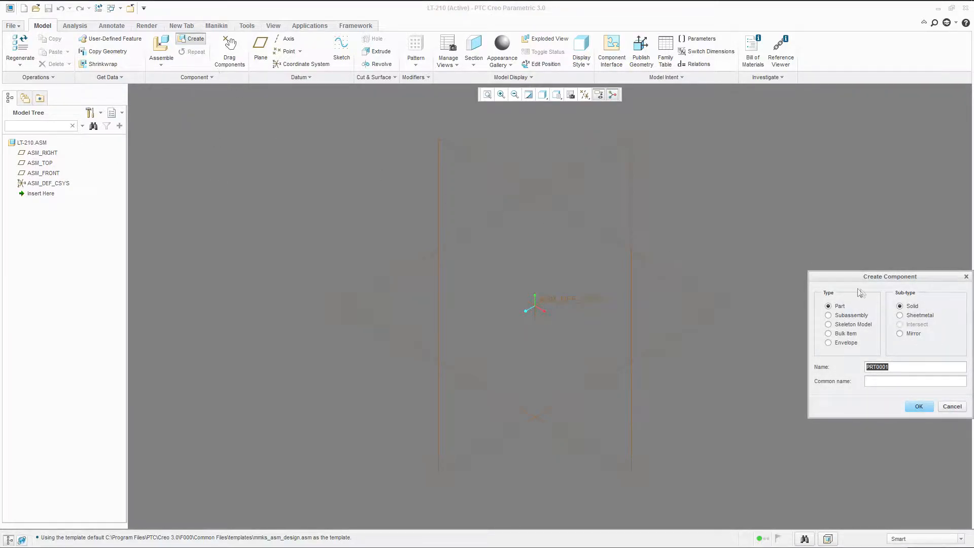
click(836, 325)
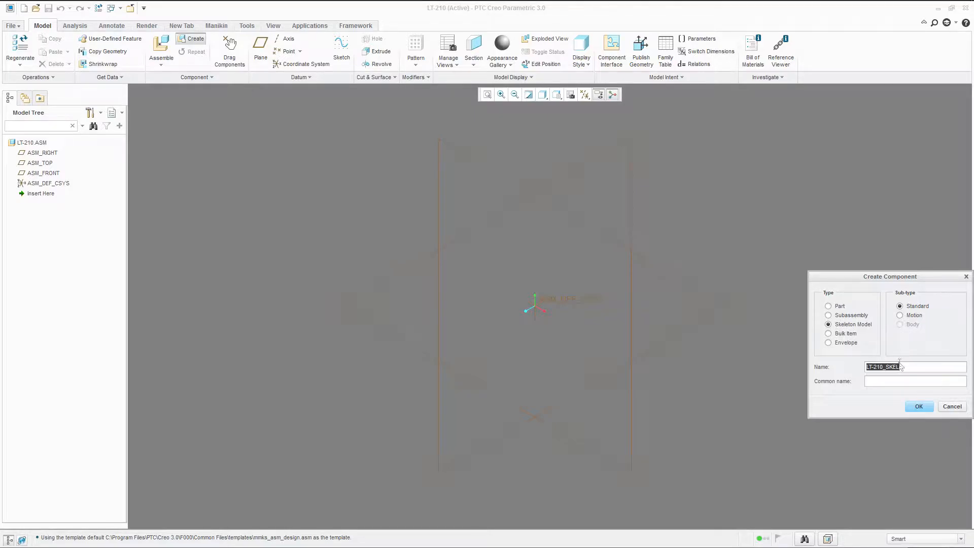
click(918, 406)
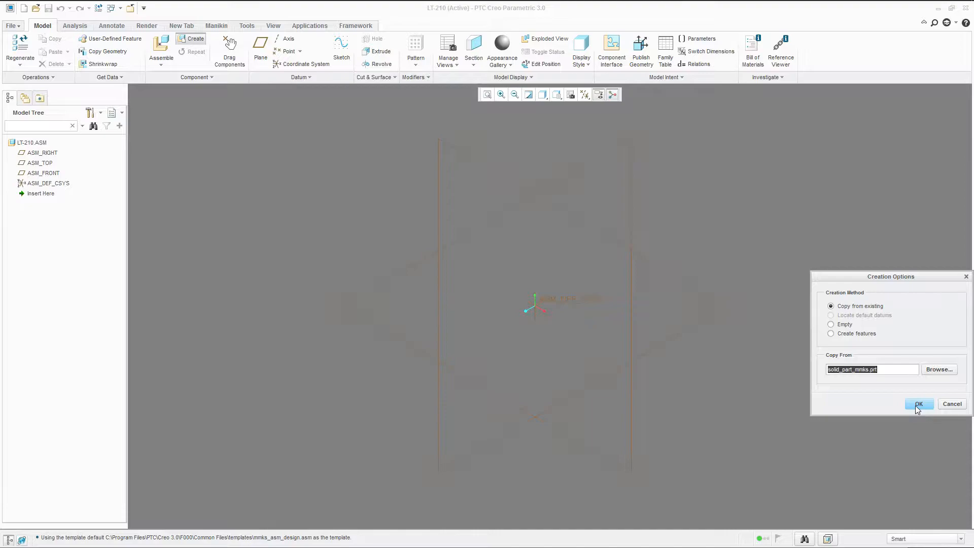
click(917, 406)
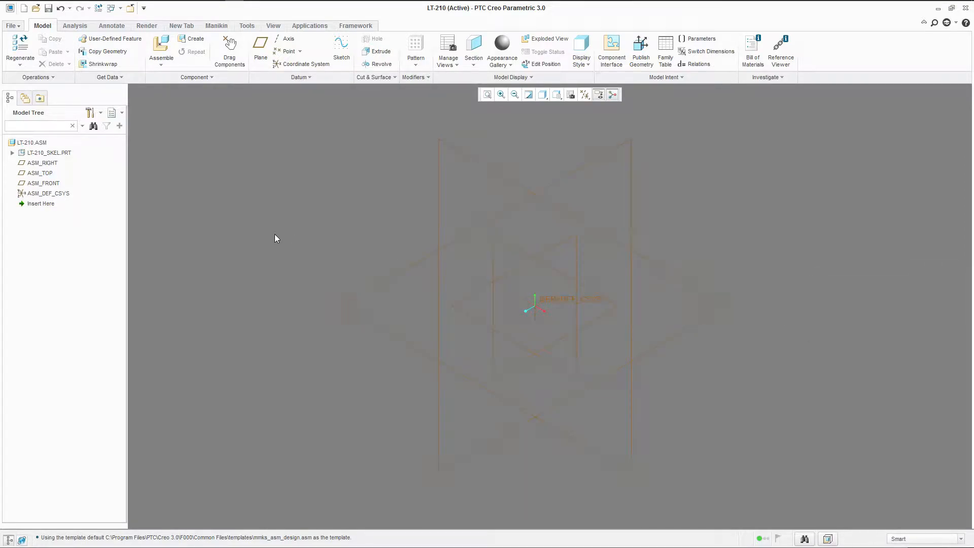
Step: Expand the skeleton part LT-210_SKEL in the model tree and activate it for editing
click(13, 153)
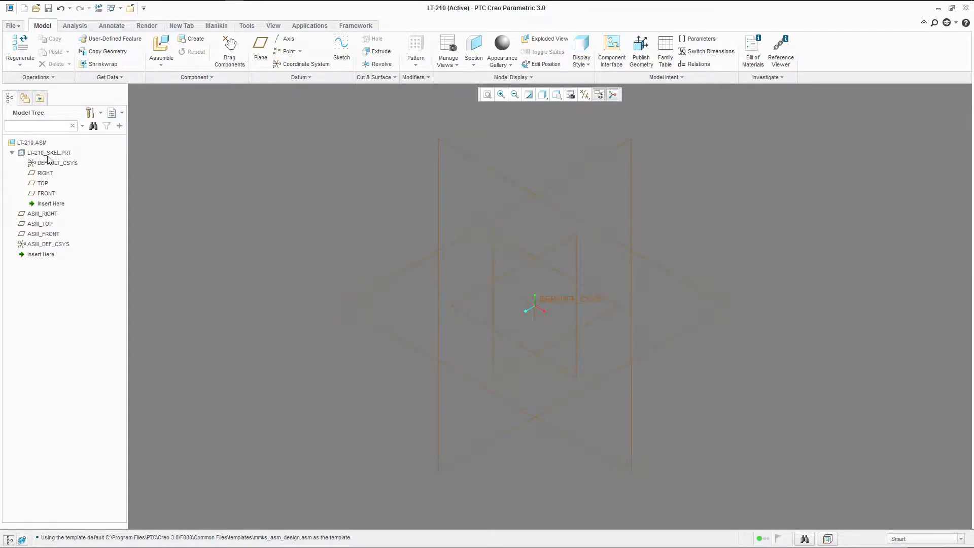
click(12, 152)
click(65, 156)
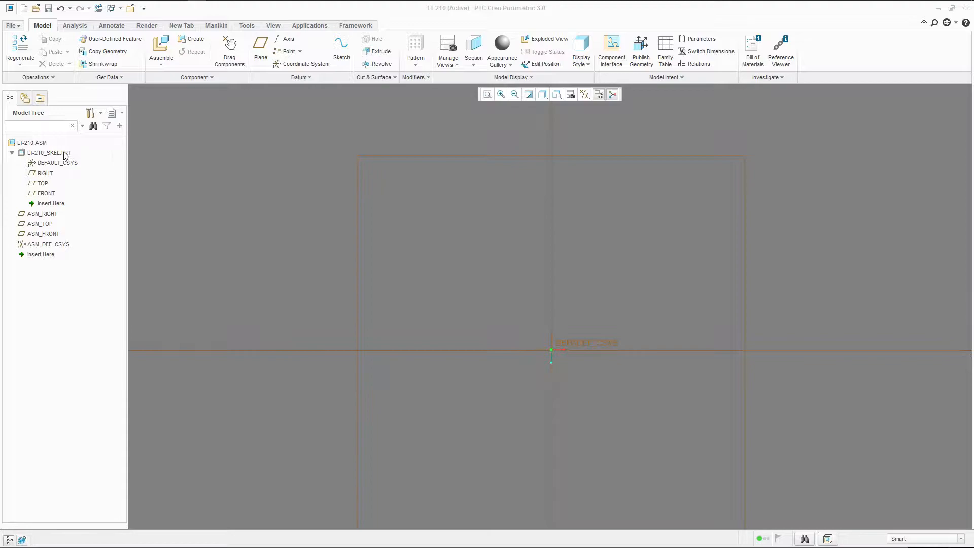
right_click(43, 156)
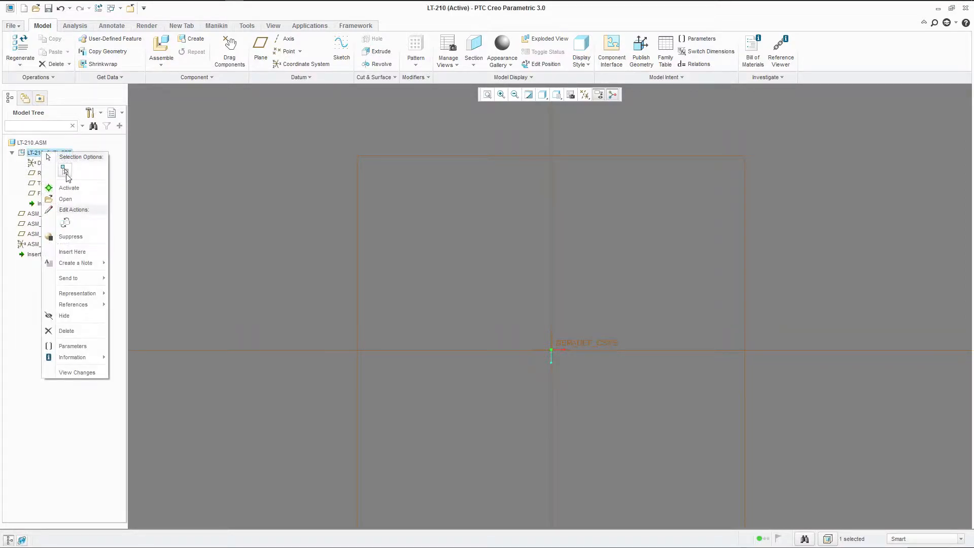
click(71, 187)
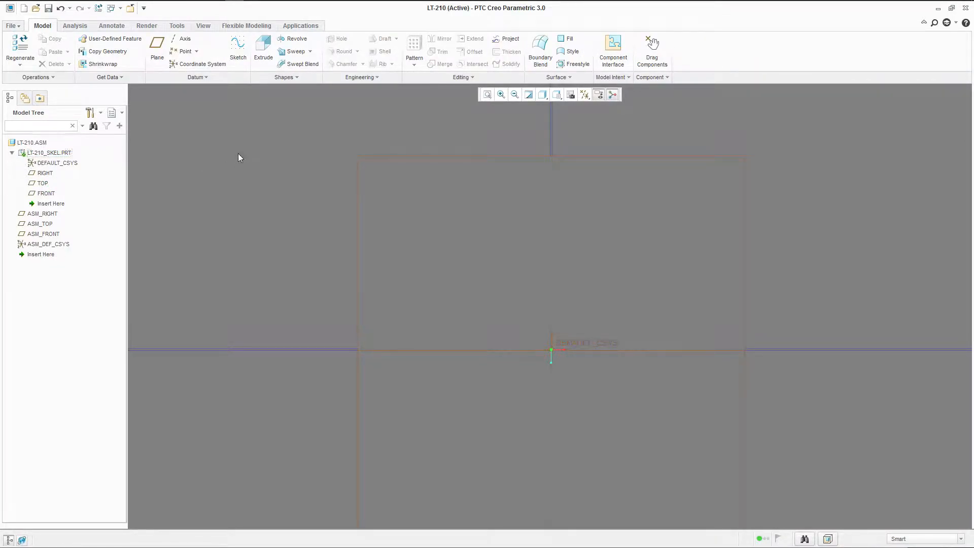
Step: Sketch a tall rectangle about 50 mm wide on the skeleton's TOP plane, centred on the origin
click(237, 49)
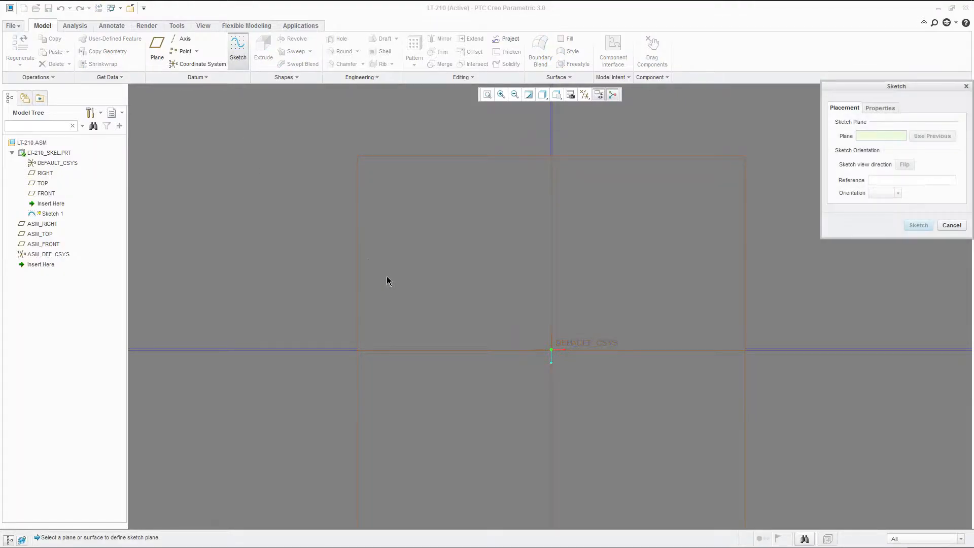
click(46, 186)
scroll(304, 251, down, 3)
click(918, 226)
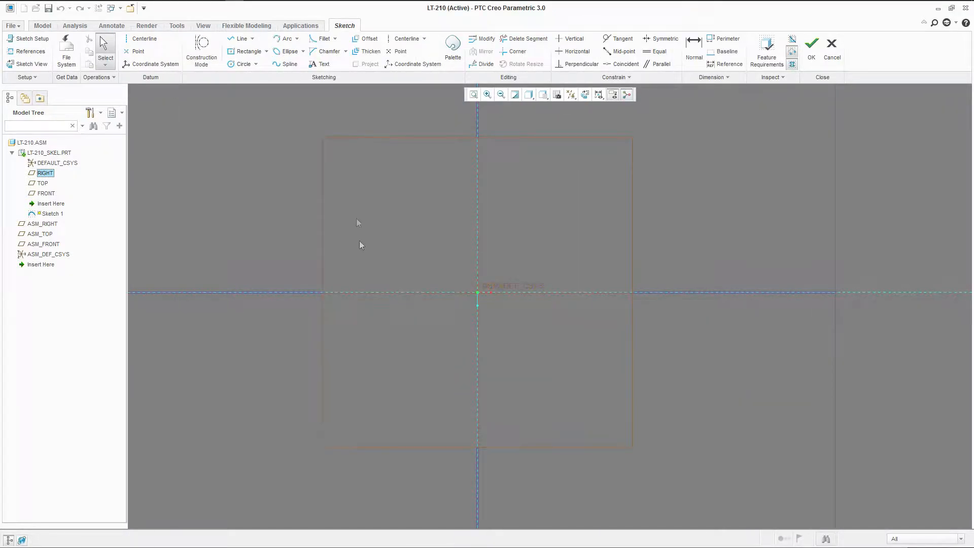
click(239, 53)
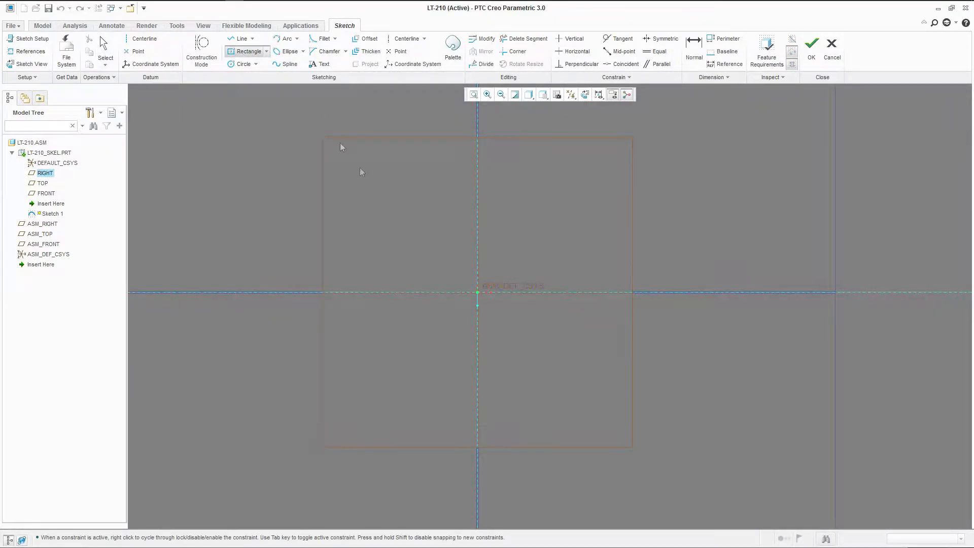
click(478, 292)
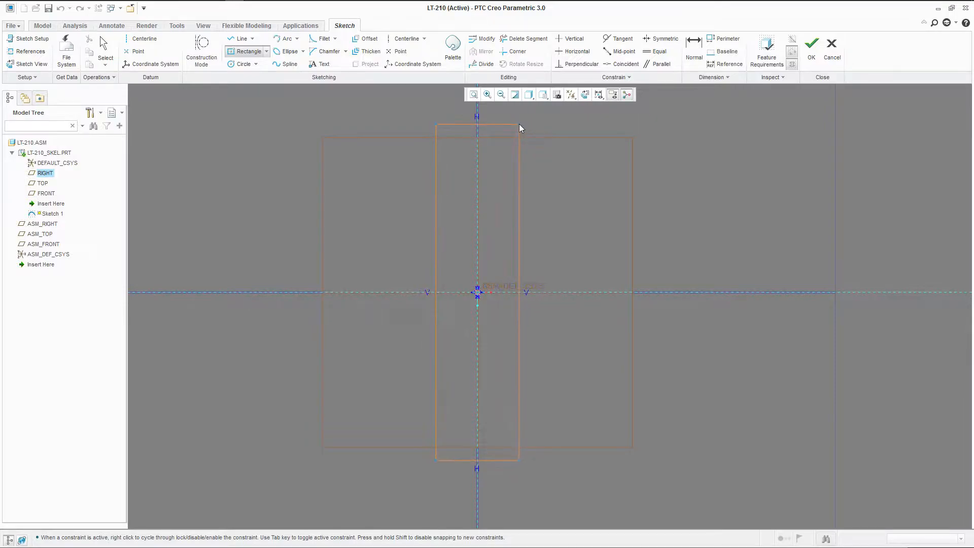
click(519, 124)
middle_click(544, 172)
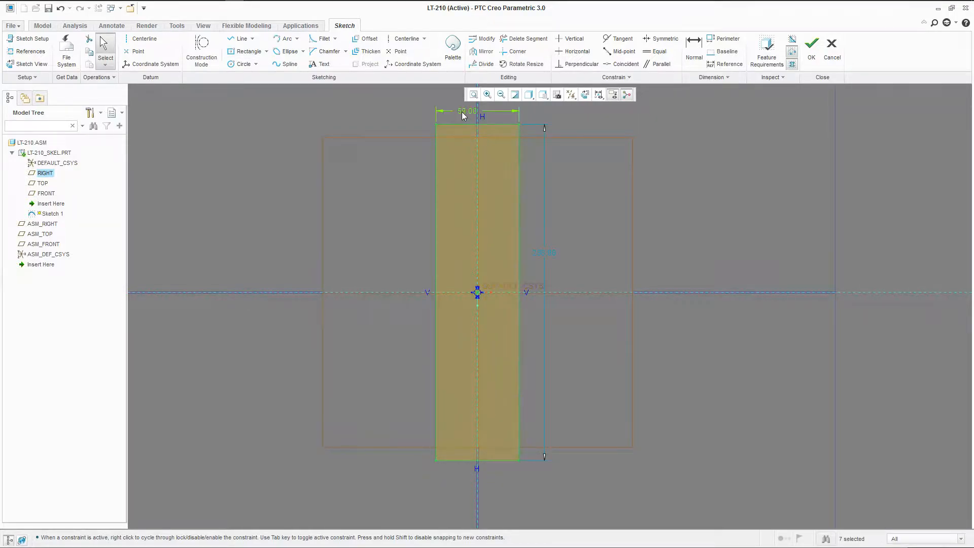
Step: Set the rectangle's width to 38 mm and its length to 160 mm
double_click(463, 115)
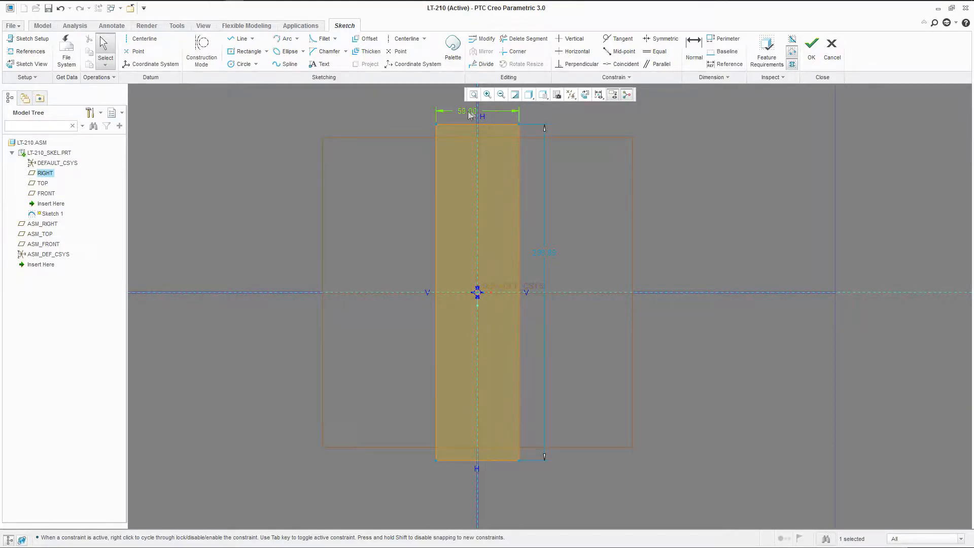
middle_drag(473, 125, 601, 301)
double_click(602, 251)
text(160)
key(Return)
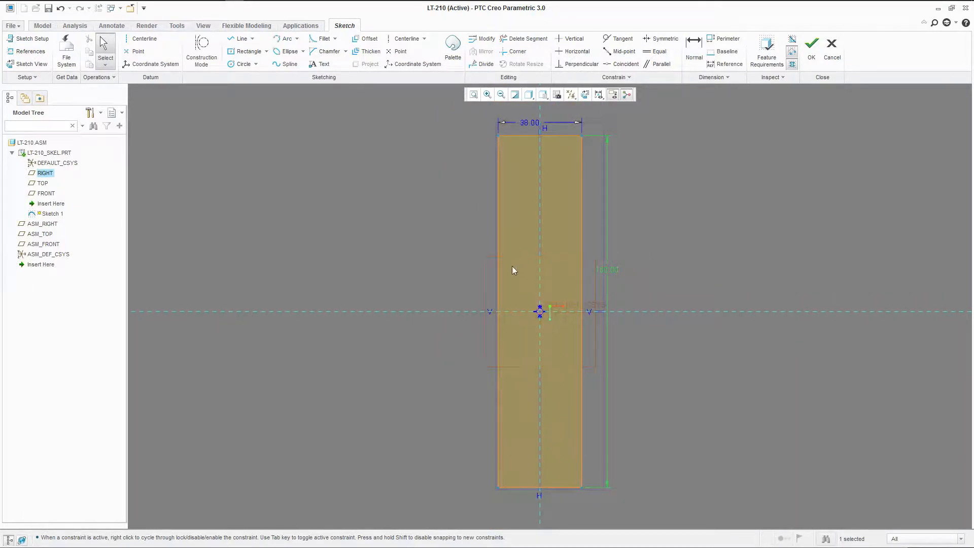
Step: Lock the rectangle's width and length dimensions and finish the sketch
scroll(510, 268, down, 1)
right_click(523, 154)
click(546, 239)
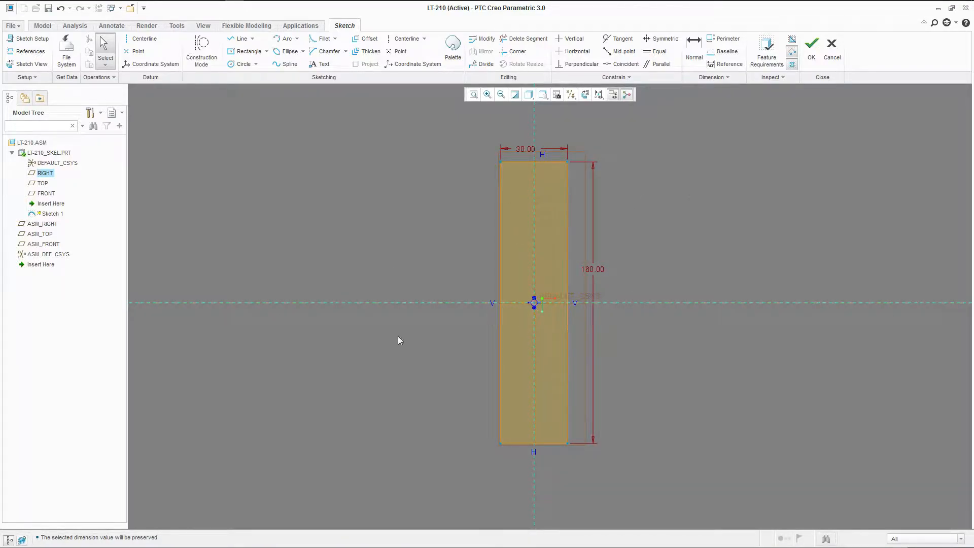
click(812, 50)
Step: Start a second sketch on the skeleton's TOP plane and orient the view parallel to it
mouse_move(537, 250)
middle_down()
mouse_move(509, 159)
mouse_move(485, 198)
mouse_move(474, 343)
middle_up()
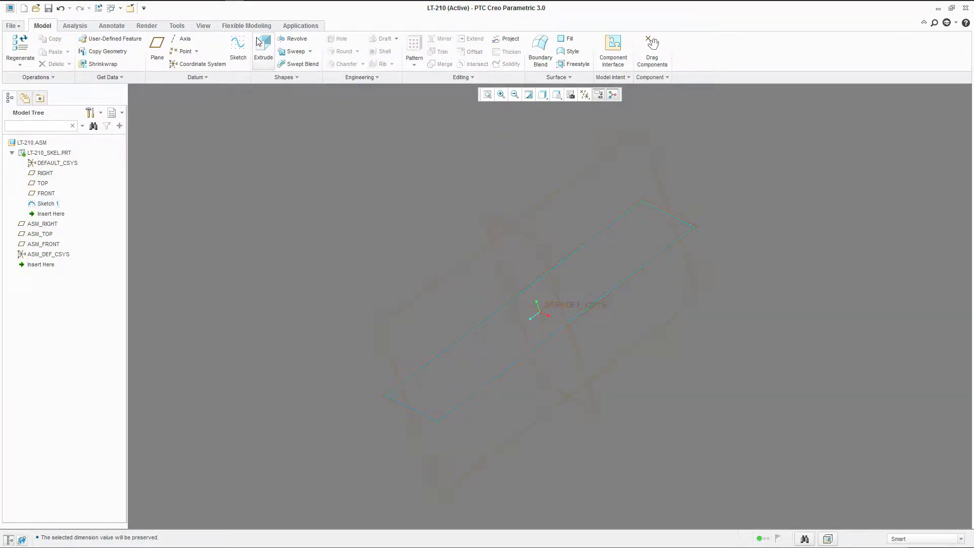
click(238, 46)
click(42, 184)
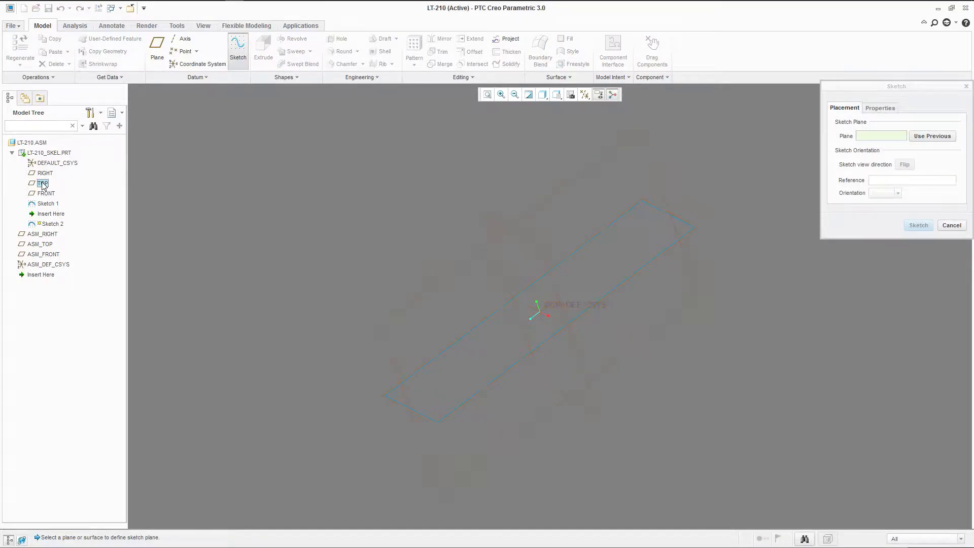
click(918, 226)
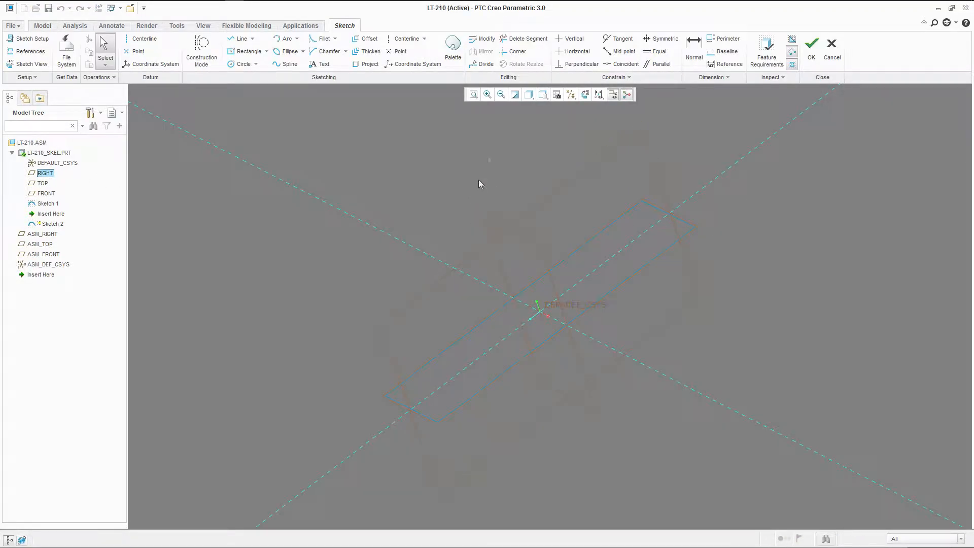
click(583, 97)
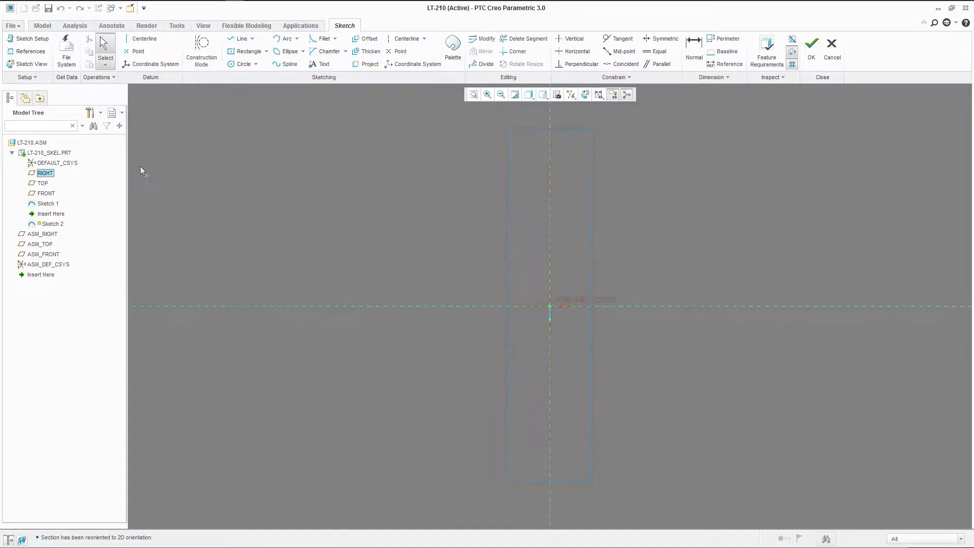
Step: Place eight datum points inside the rectangle as four pairs, one point of each pair on either side of the vertical axis
click(133, 51)
click(521, 146)
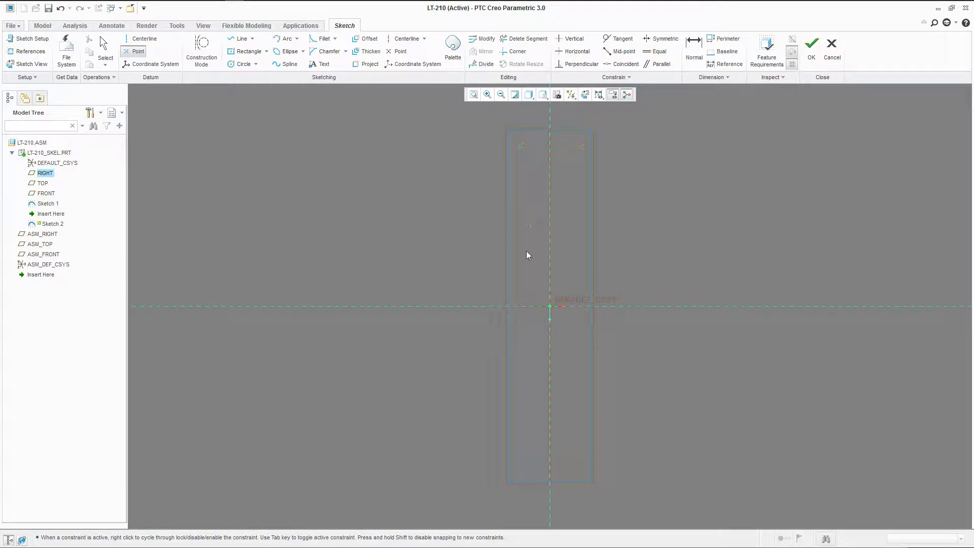
click(568, 251)
click(574, 334)
click(525, 461)
middle_click(482, 236)
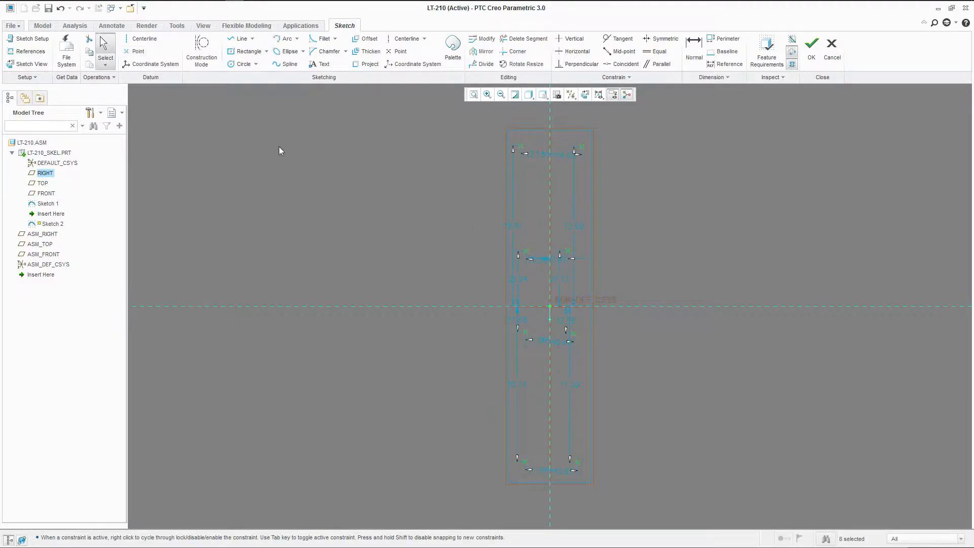
Step: Add a vertical and a horizontal datum centerline through the sketch origin
click(141, 40)
click(550, 306)
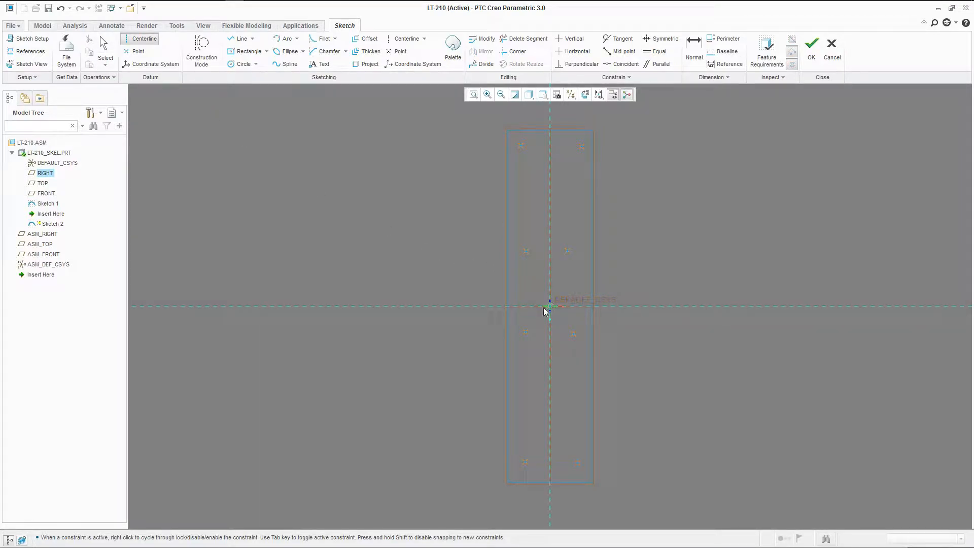
click(550, 288)
click(550, 307)
click(516, 307)
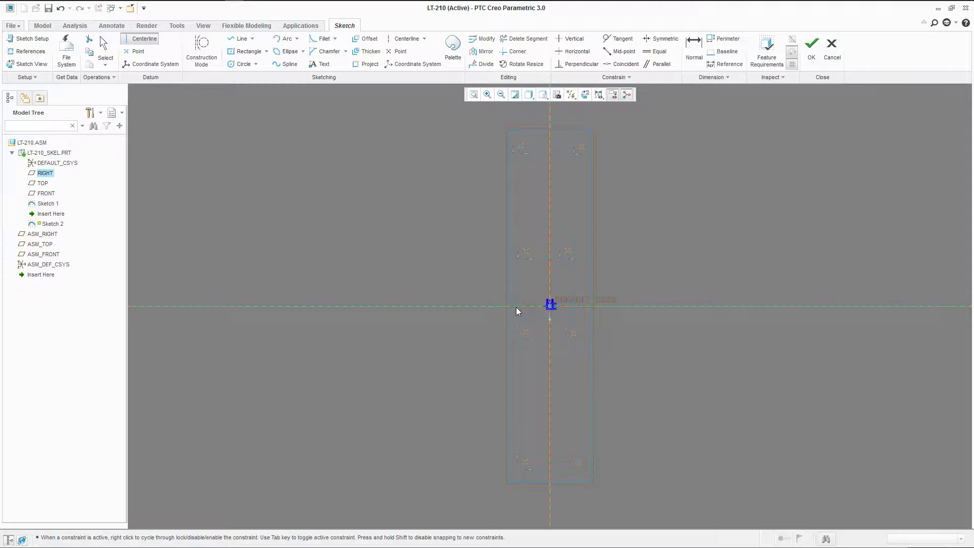
middle_click(409, 228)
Step: Dimension the horizontal spacing of the top pair of points and the vertical distance between the uppermost and lowermost left points
click(695, 51)
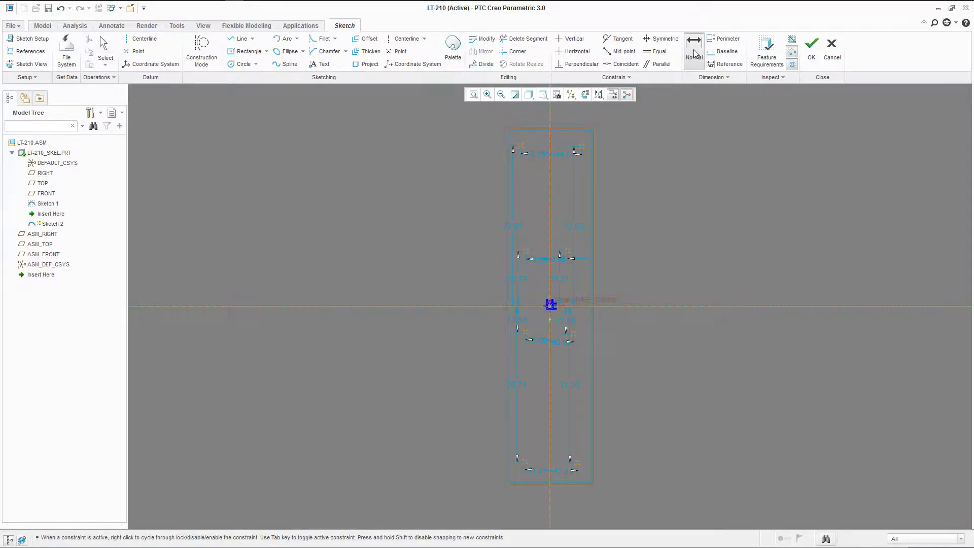
click(523, 147)
middle_click(530, 120)
click(523, 148)
click(517, 460)
middle_click(474, 411)
Step: Dimension the vertical distance from each inner left point to its neighbouring outer left point, in the lower and upper halves
click(522, 332)
click(523, 461)
middle_click(503, 415)
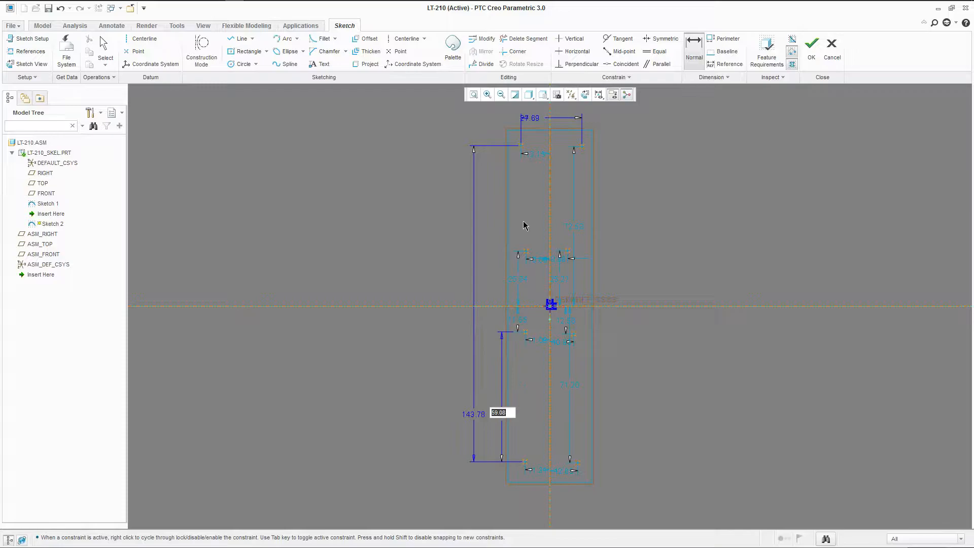
click(522, 148)
click(526, 252)
middle_click(490, 221)
Step: Dimension the horizontal spacing of the upper and lower inner pairs of points
middle_click(536, 226)
click(526, 333)
click(573, 334)
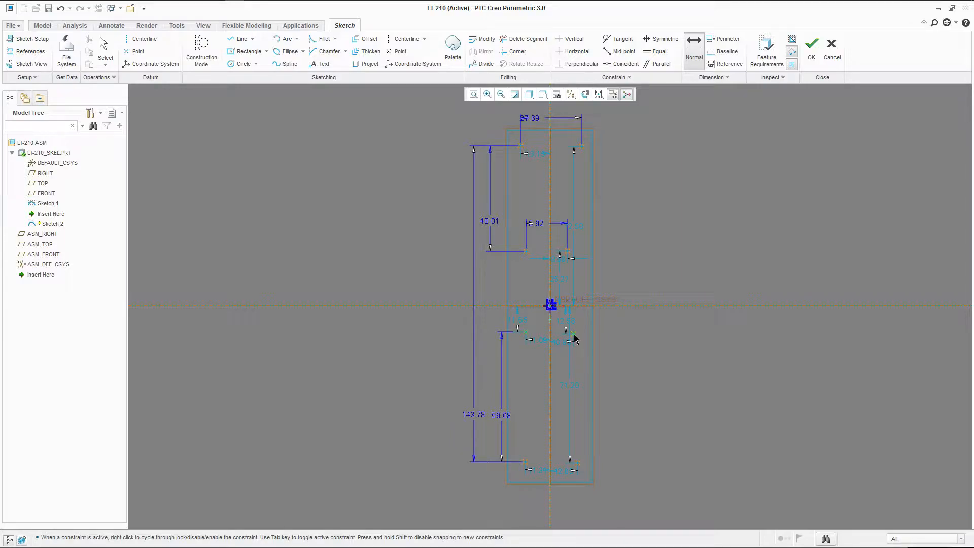
middle_click(558, 323)
middle_click(534, 124)
Step: Set the top pair's spacing to 28.5 mm and the vertical distance between the outermost left points to 150 mm
double_click(531, 118)
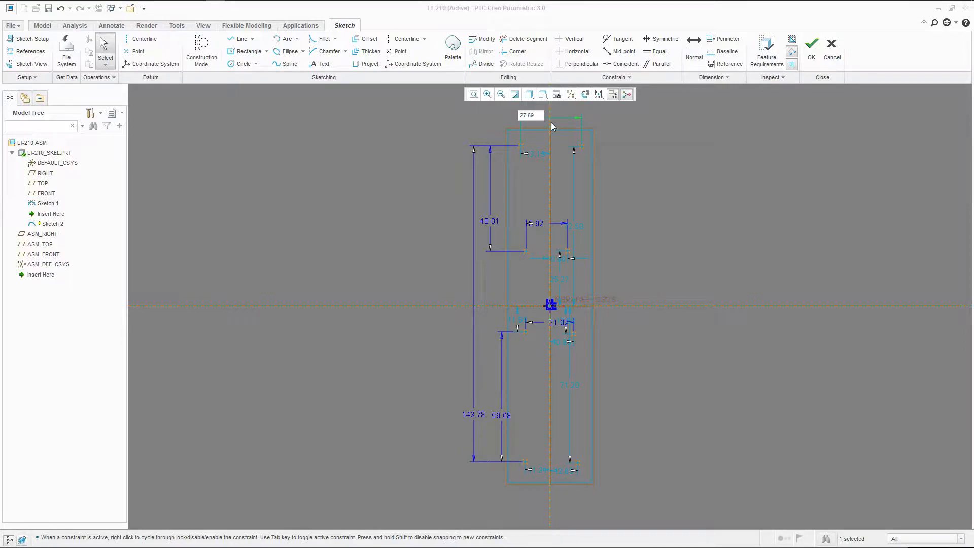
click(507, 114)
double_click(531, 117)
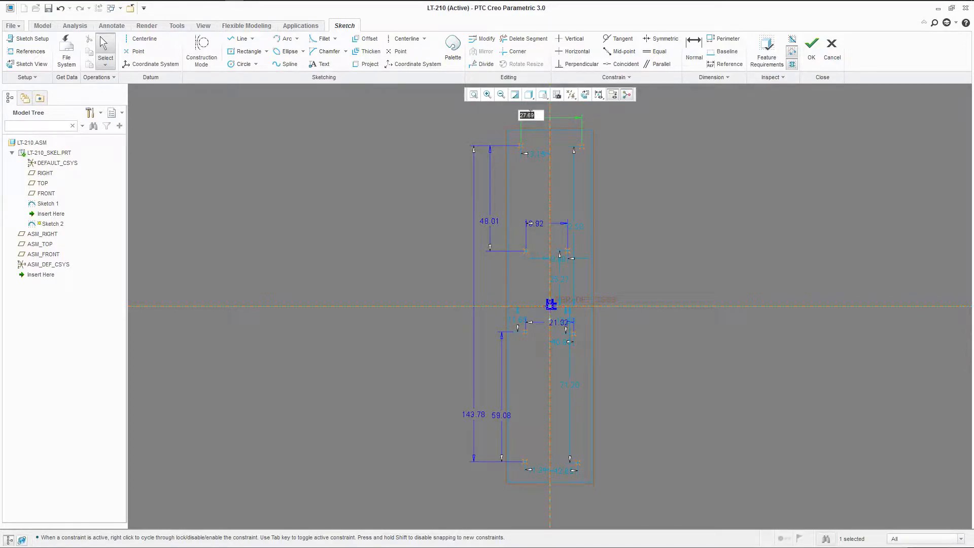
text(28.5)
key(Return)
double_click(472, 415)
text(150)
key(Return)
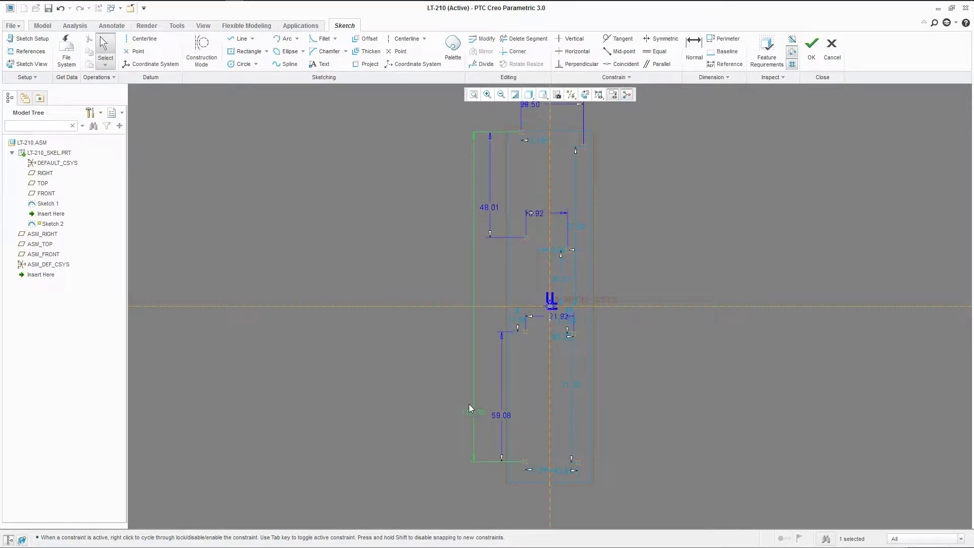
Step: Set both vertical distances between the inner and outer left points to 49 mm
double_click(488, 209)
text(49)
key(Return)
double_click(497, 419)
text(49)
key(Return)
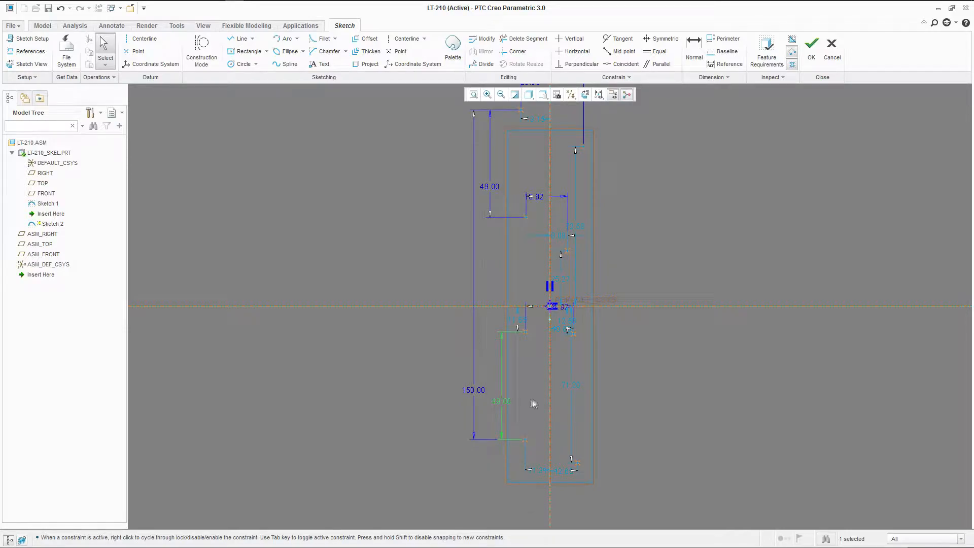
Step: Set the upper inner pair's spacing to 30.5 mm and the lower inner pair's spacing to 26.5 mm
double_click(538, 196)
text(30.5)
key(Return)
scroll(520, 309, up, 2)
double_click(555, 309)
text(26.5)
key(Return)
scroll(514, 353, up, 2)
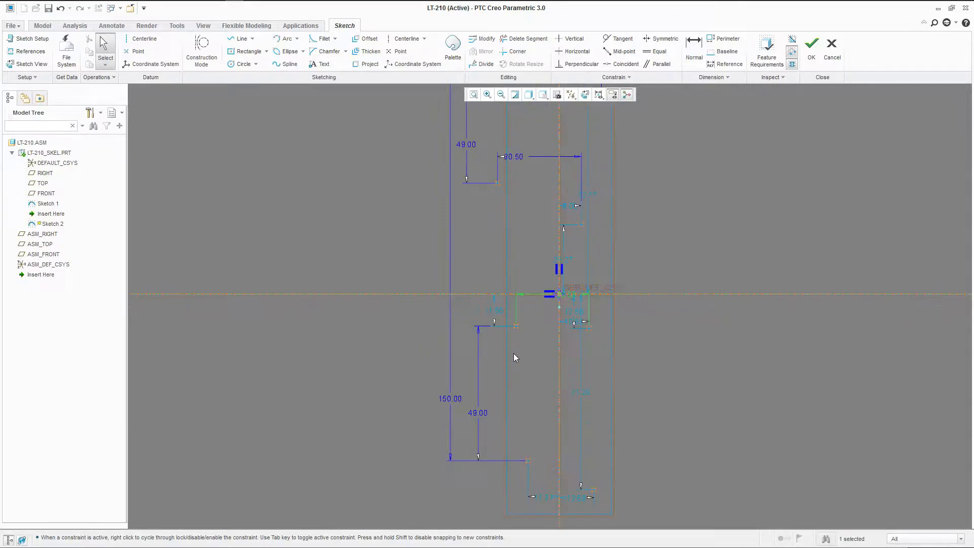
scroll(510, 380, down, 2)
scroll(540, 168, up, 2)
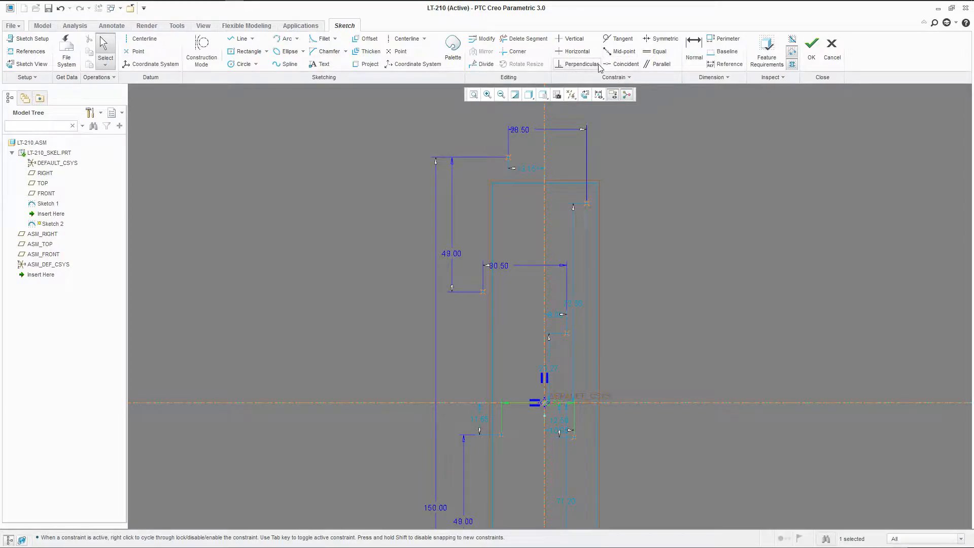
Step: Make the top pair of points and the upper inner pair symmetric about the vertical centerline
click(662, 41)
click(587, 204)
click(544, 150)
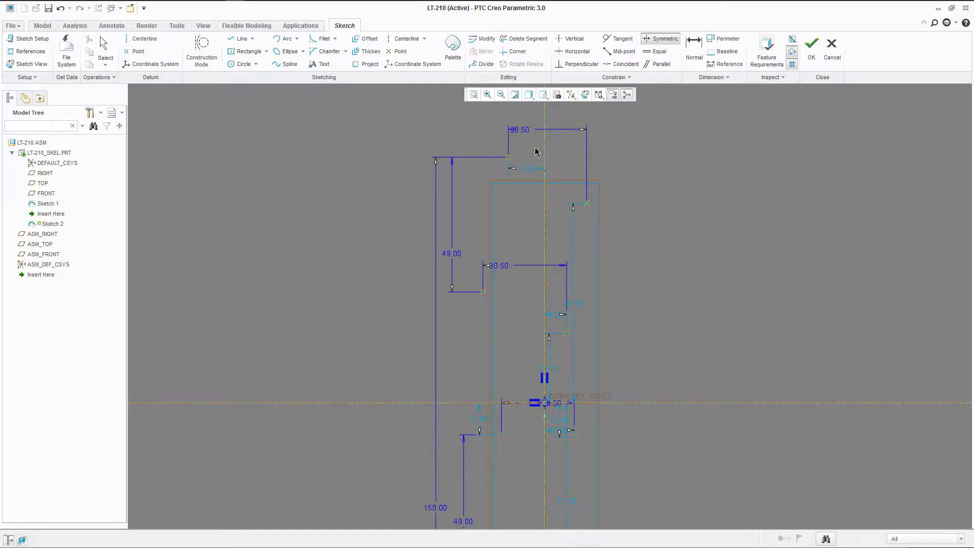
click(508, 158)
scroll(504, 150, down, 2)
click(487, 269)
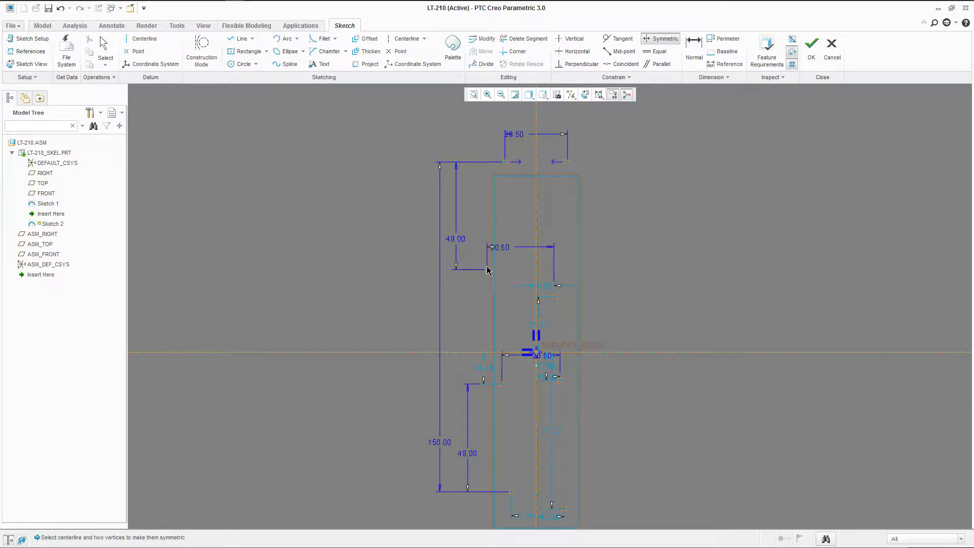
click(537, 297)
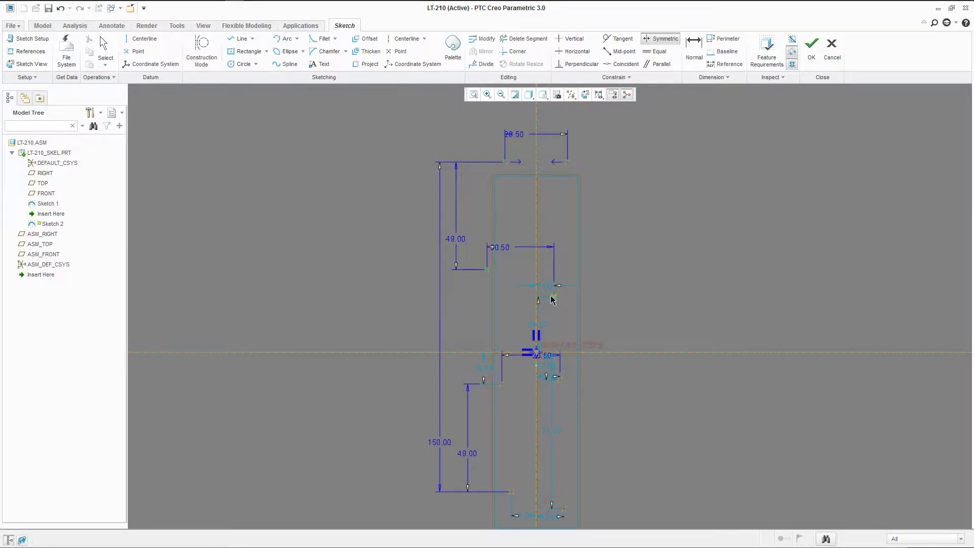
click(557, 297)
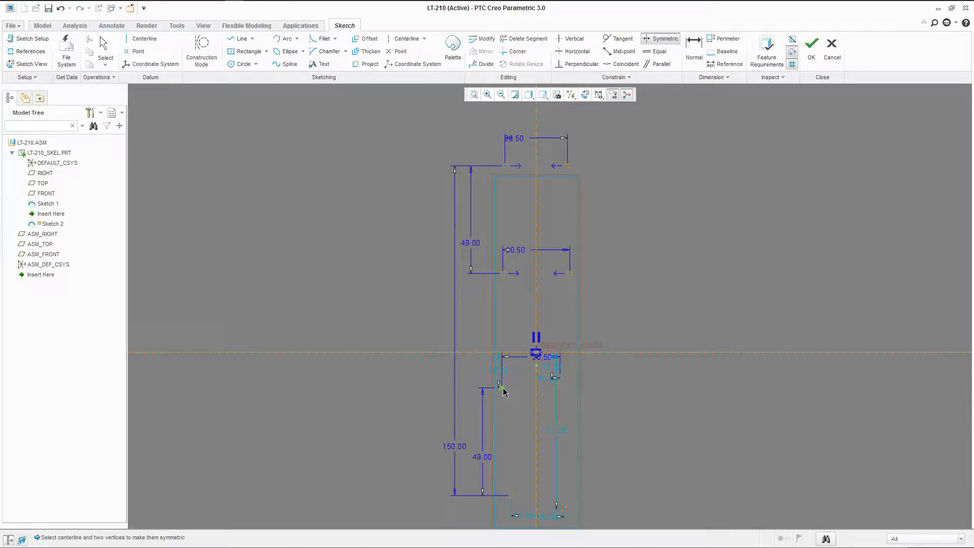
Step: Make the lower inner pair and the bottom pair of points symmetric about the vertical centerline
click(502, 389)
click(556, 380)
shift+middle_drag(516, 498, 519, 407)
click(515, 405)
click(539, 400)
click(565, 421)
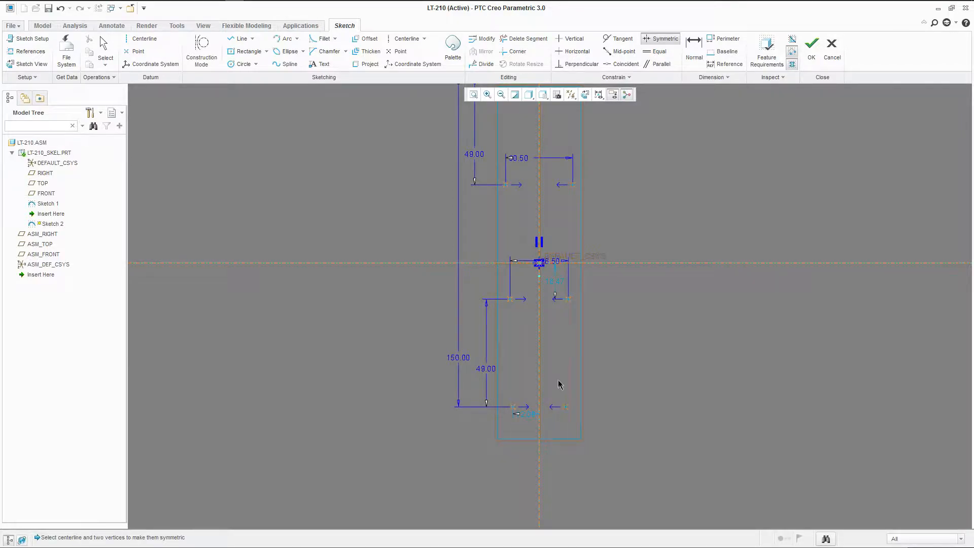
Step: Make the outermost top and bottom points on the left side symmetric about the horizontal centerline
scroll(450, 456, up, 1)
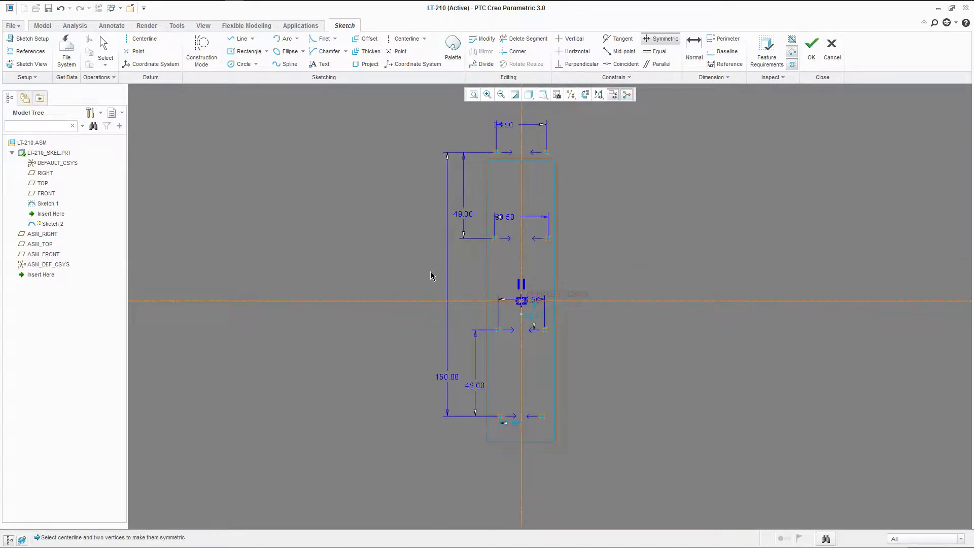
click(499, 151)
click(477, 302)
click(499, 416)
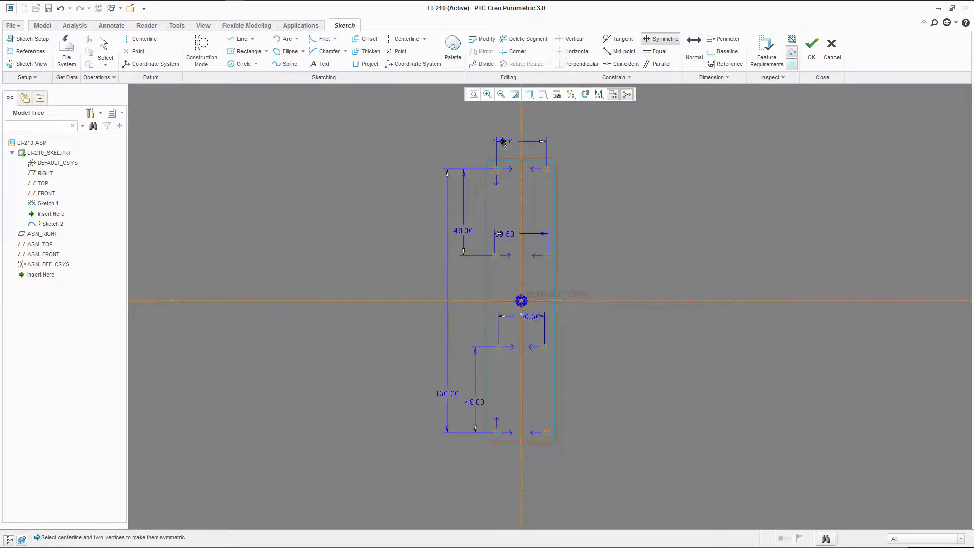
Step: Align the top and bottom outer points vertically with each other on both the left and right sides
scroll(518, 261, up, 1)
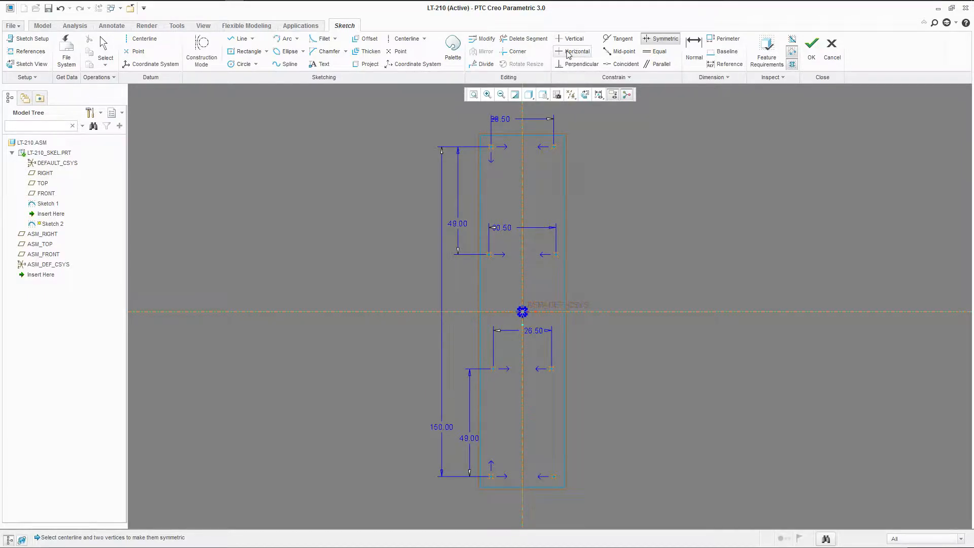
click(568, 39)
click(491, 147)
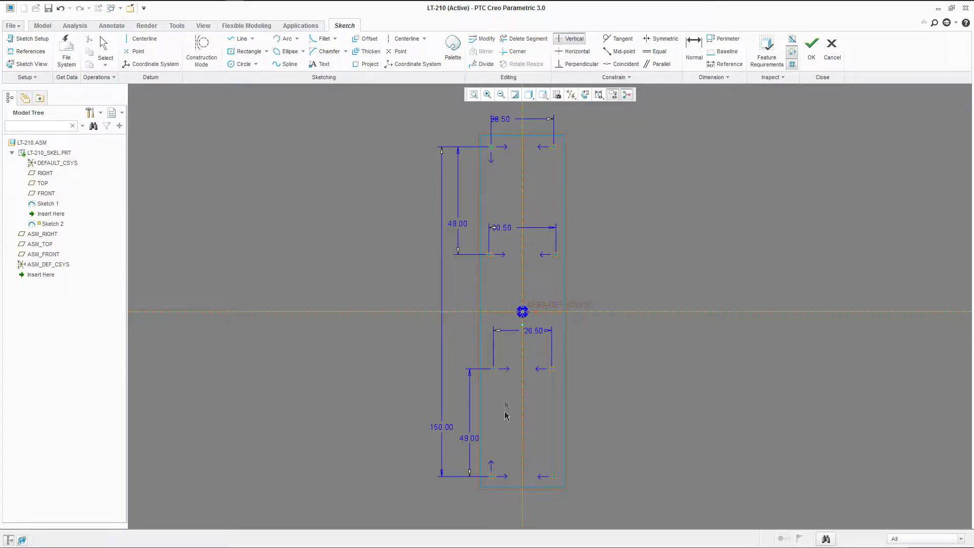
click(490, 477)
click(553, 148)
click(548, 474)
middle_click(603, 193)
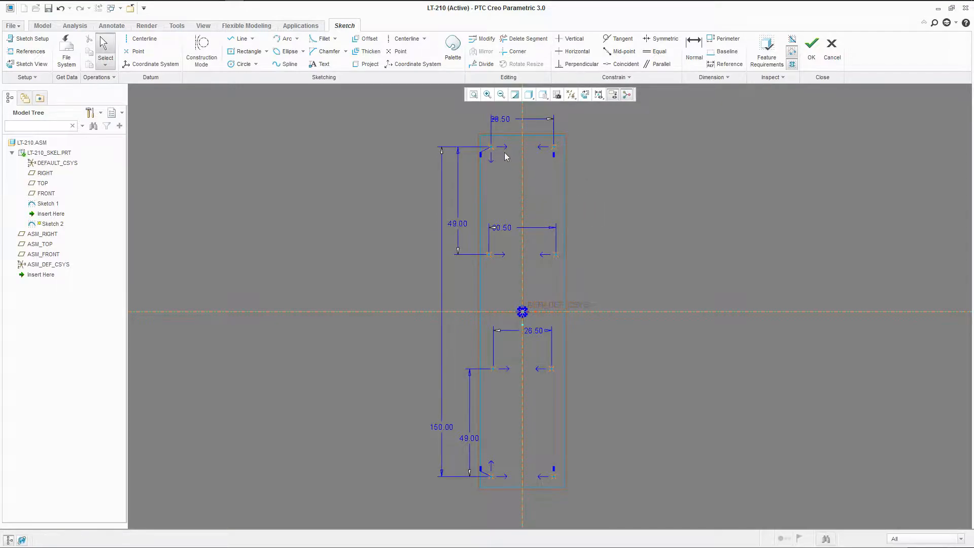
Step: Reposition the 28.5, 26.5 and 30.5 mm dimension texts so they are centred between their points
drag(520, 120, 520, 113)
drag(529, 335, 516, 337)
drag(510, 227, 516, 231)
Step: Restrict selection to dimensions, select all six sketch dimensions and lock them
scroll(511, 275, up, 2)
click(913, 541)
click(908, 520)
drag(406, 118, 606, 456)
right_click(451, 402)
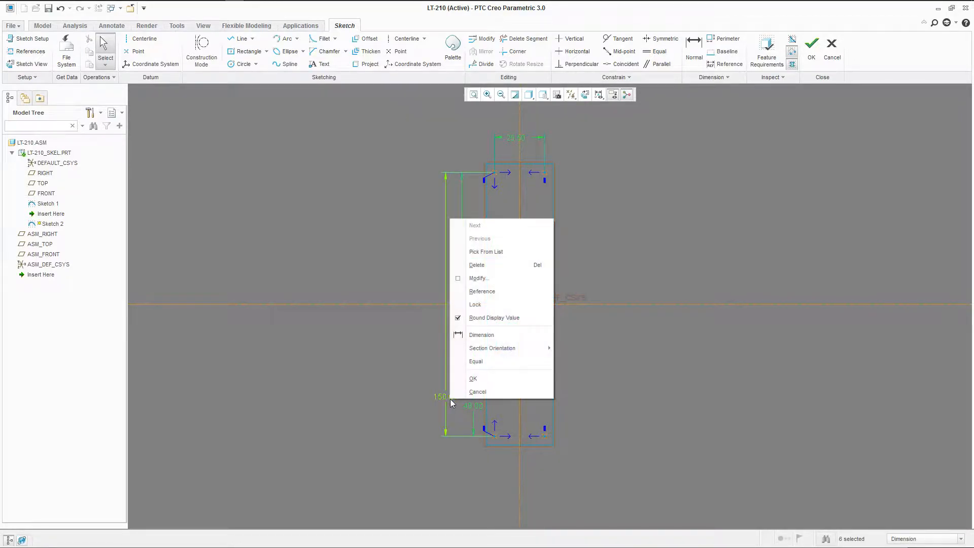
click(482, 306)
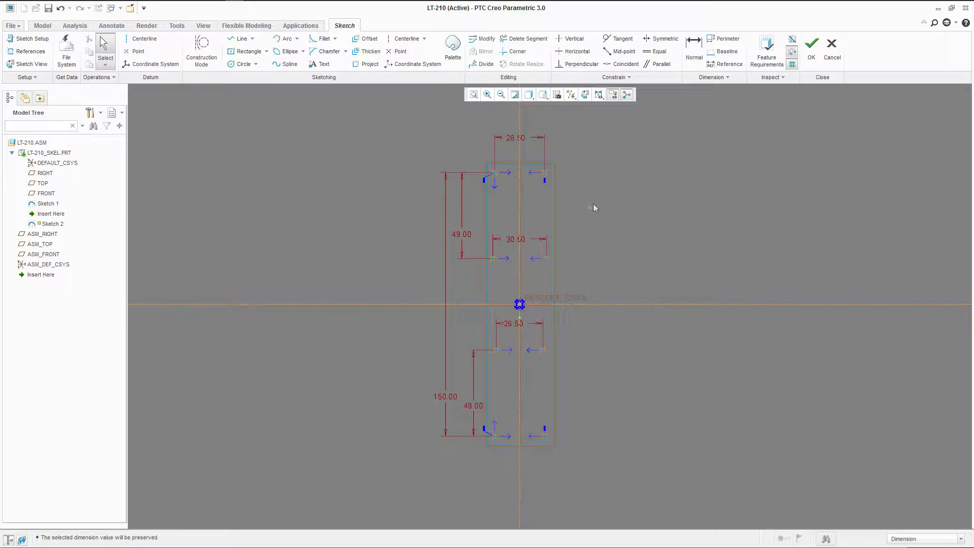
Step: Draw a circle centred on the upper-left mounting point and set its diameter to 3.2 mm
scroll(582, 194, up, 1)
click(242, 64)
scroll(499, 162, down, 3)
click(452, 176)
click(459, 179)
middle_click(442, 162)
double_click(410, 152)
key(Return)
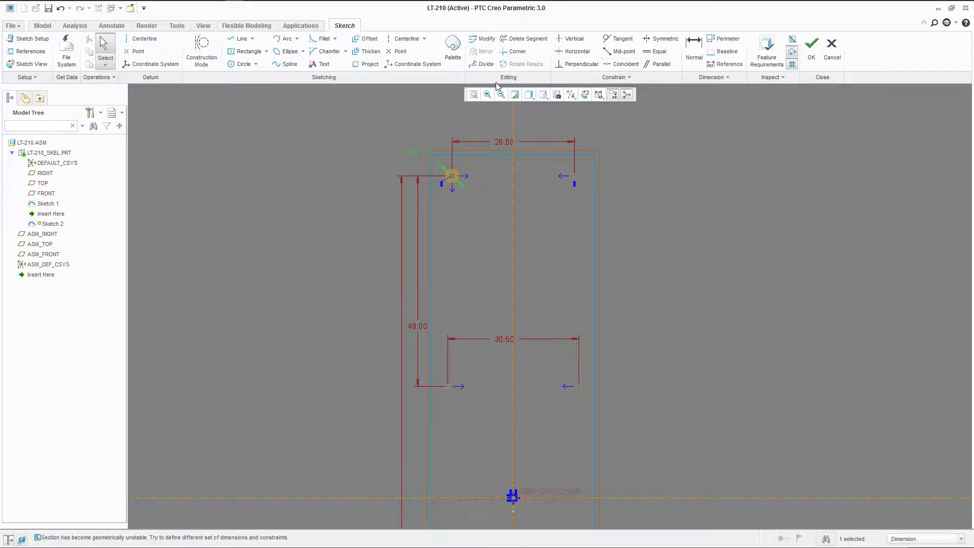
Step: Draw circles of the same radius centred on the seven remaining mounting points
click(240, 64)
scroll(516, 185, down, 2)
scroll(511, 341, up, 2)
click(472, 290)
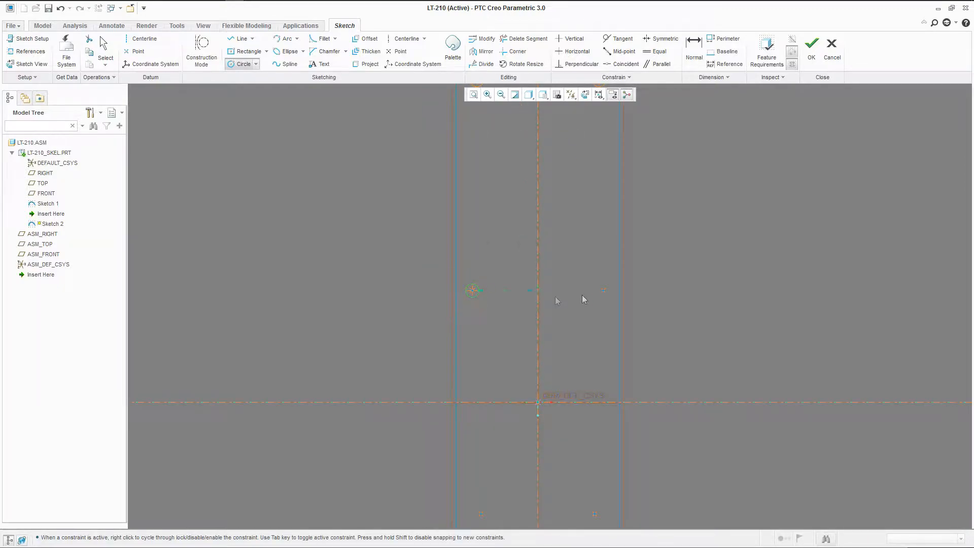
click(605, 297)
scroll(543, 209, down, 2)
scroll(518, 407, up, 2)
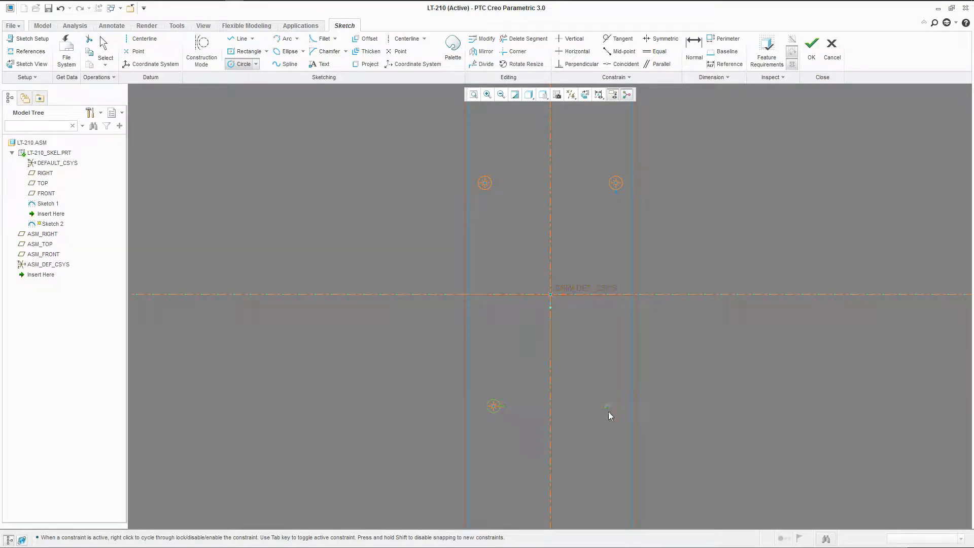
scroll(548, 409, down, 2)
scroll(525, 447, up, 2)
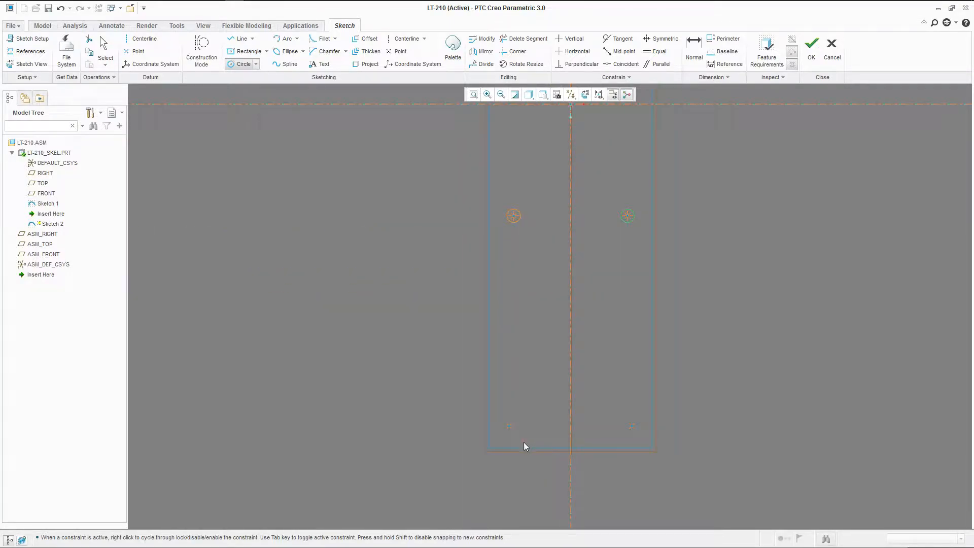
click(634, 428)
middle_click(592, 373)
Step: Lock the 3.2 mm circle diameter and finish the mounting hole sketch
scroll(471, 350, down, 2)
mouse_move(472, 350)
middle_down()
mouse_move(468, 225)
mouse_move(463, 263)
mouse_move(482, 250)
middle_up()
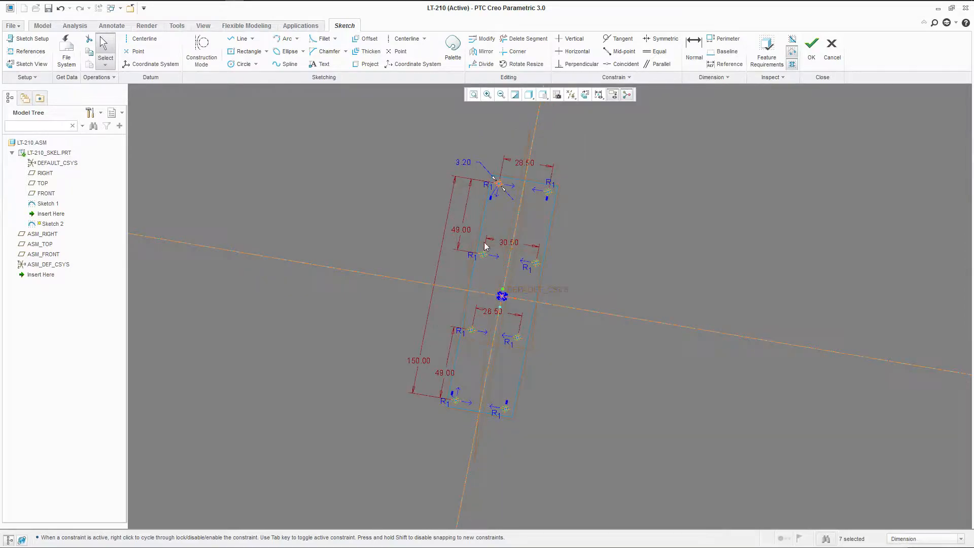
right_click(462, 162)
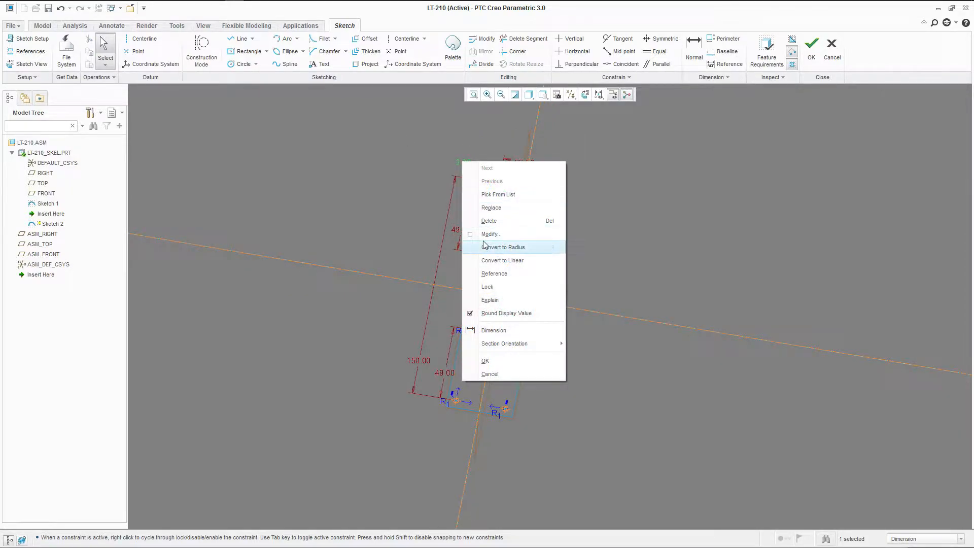
click(496, 274)
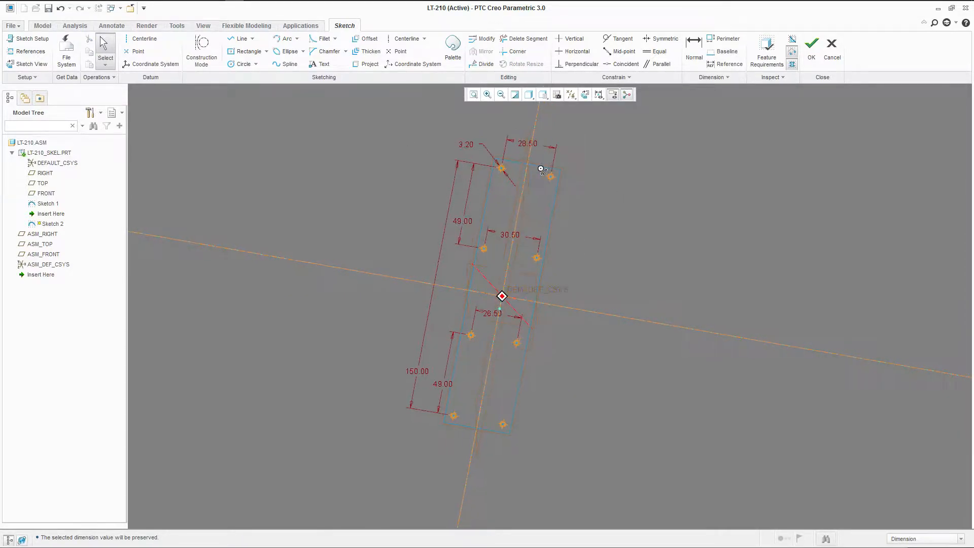
click(812, 46)
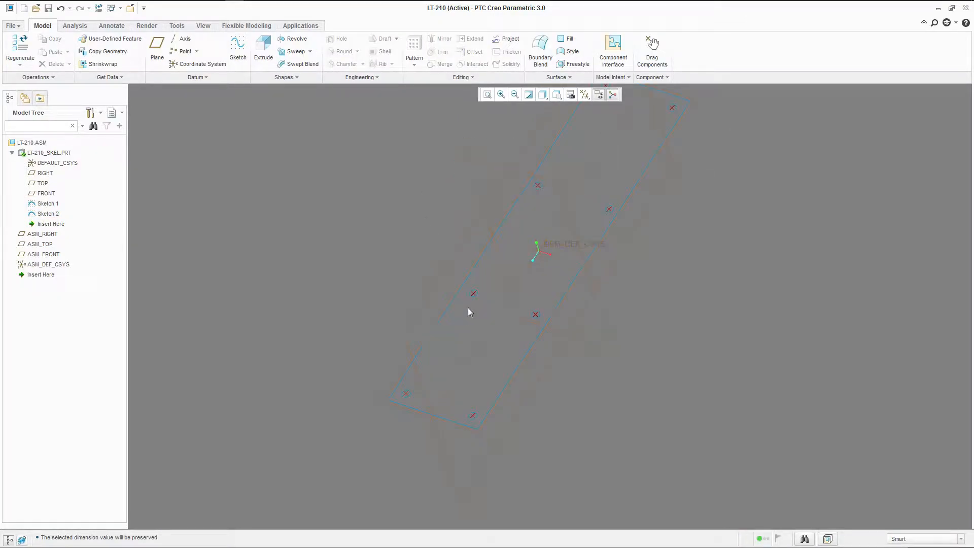
click(472, 298)
mouse_move(466, 283)
middle_down()
mouse_move(528, 247)
mouse_move(534, 285)
mouse_move(518, 254)
mouse_move(503, 262)
middle_up()
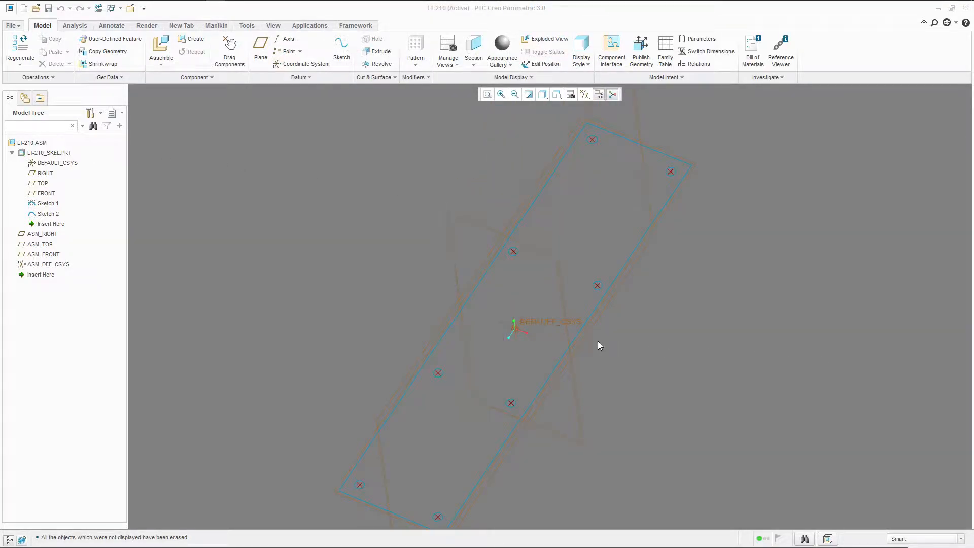
middle_drag(596, 350, 510, 471)
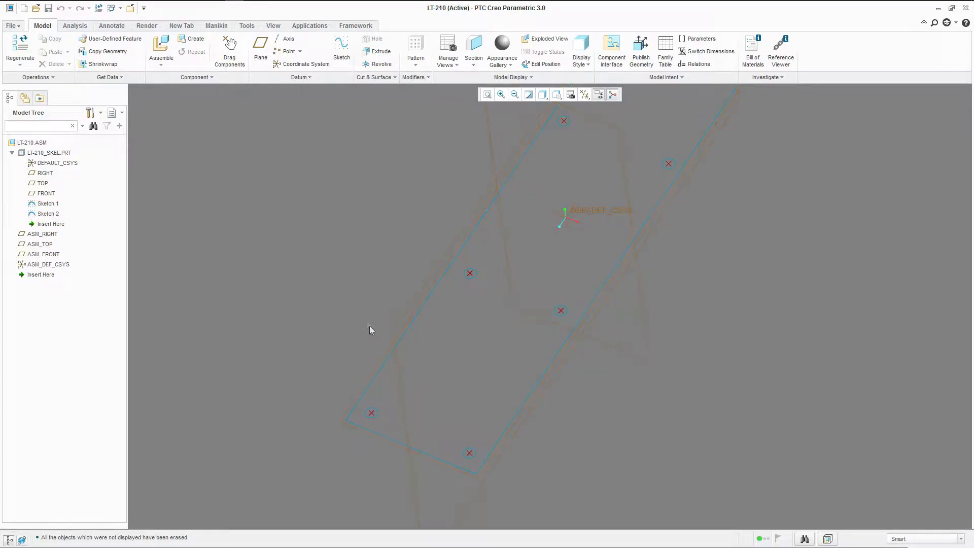
mouse_move(360, 297)
middle_down()
mouse_move(296, 245)
mouse_move(383, 297)
middle_up()
Step: Create a new solid part component named frame in the assembly, copied from solid_part_mmks.prt
click(195, 39)
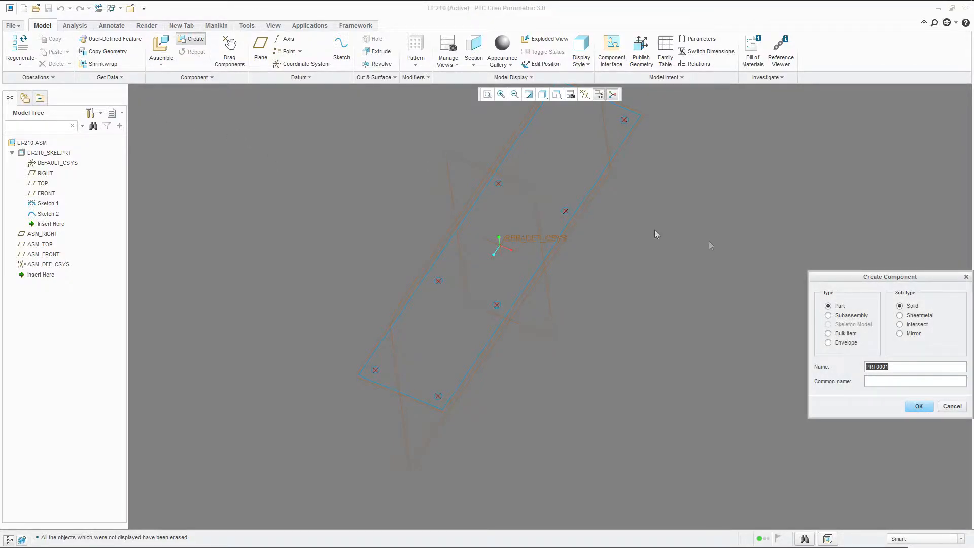
drag(833, 280, 634, 249)
text(frame)
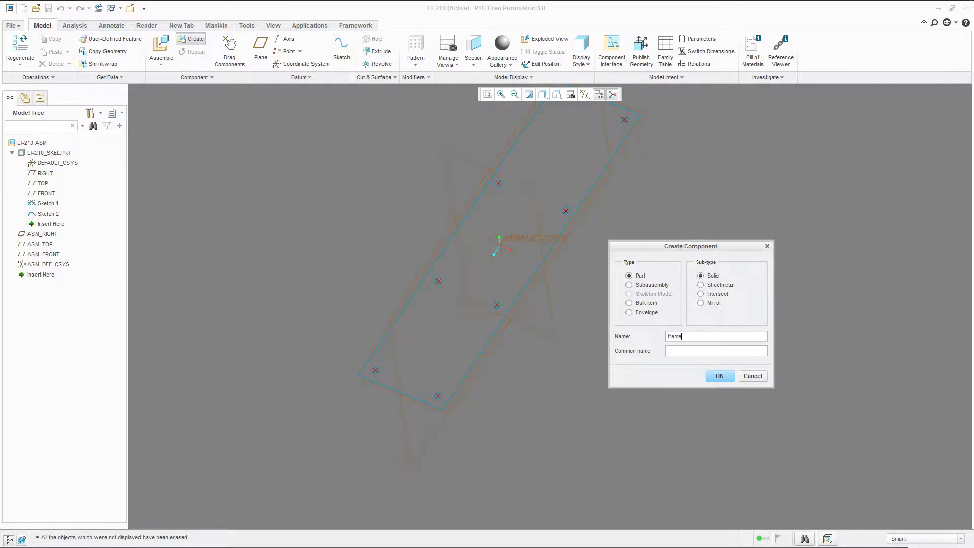
click(725, 379)
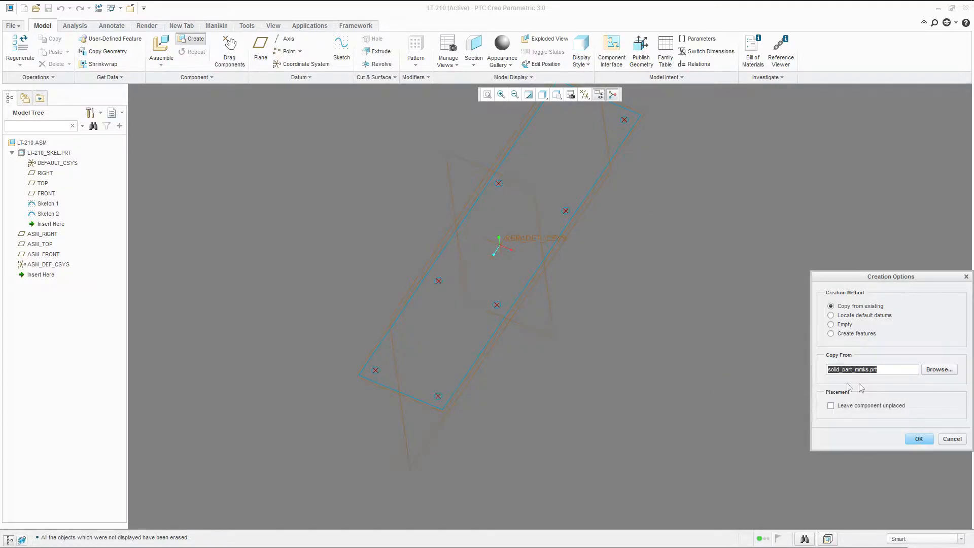
click(919, 441)
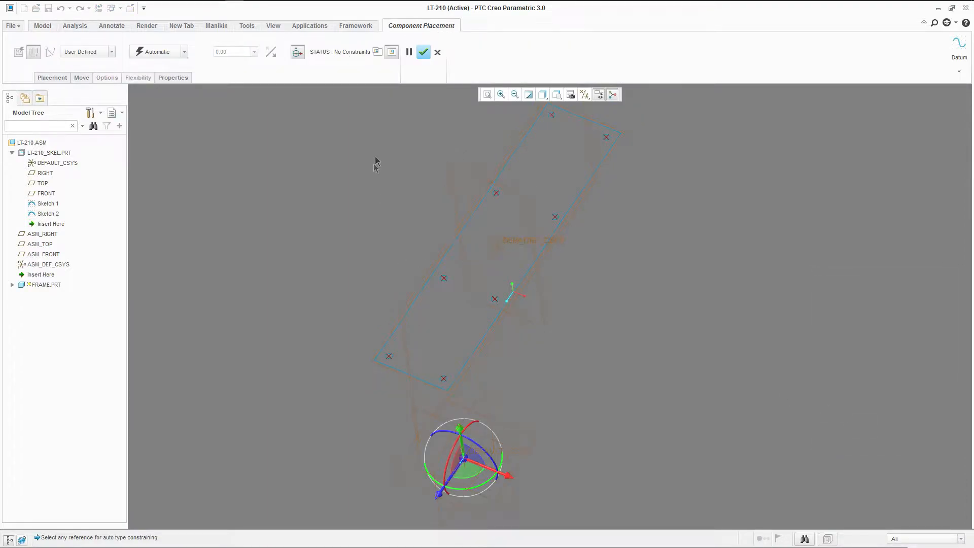
Step: Place the frame part in the assembly with a Default constraint and accept the placement
right_click(338, 174)
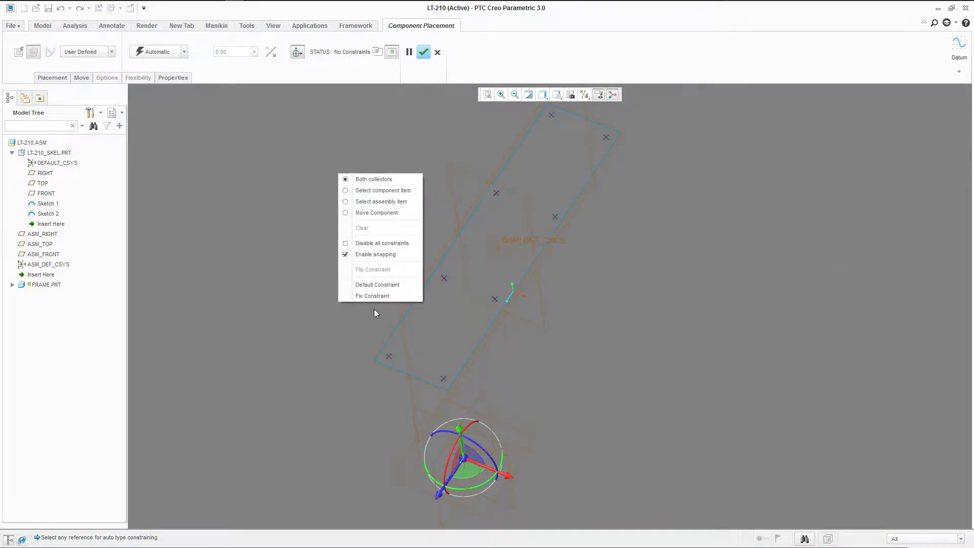
click(359, 287)
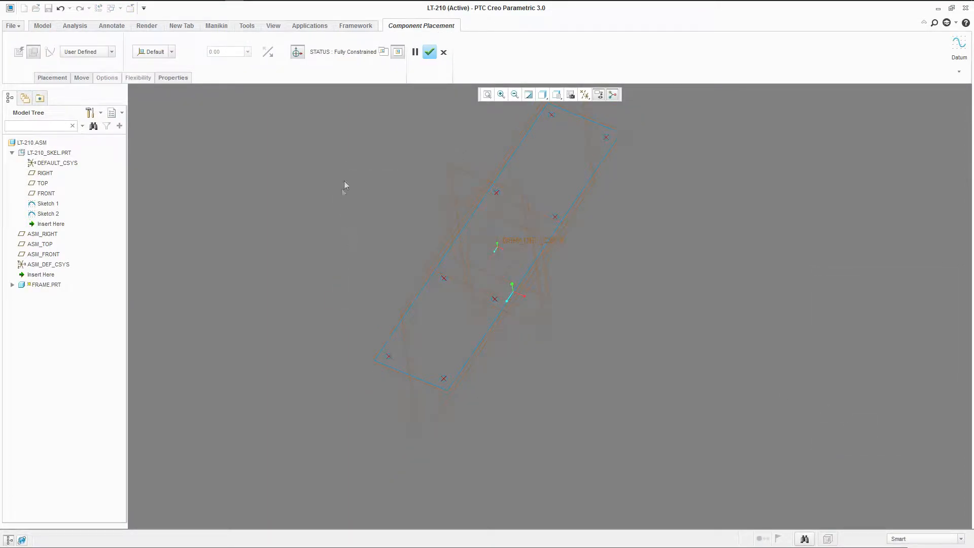
click(429, 53)
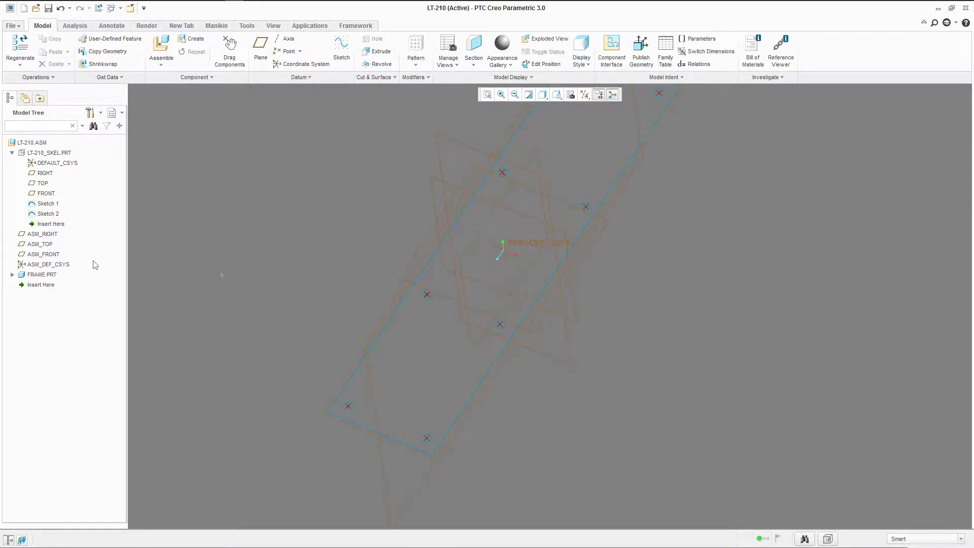
Step: Expand FRAME.PRT in the model tree and activate the part for editing within the assembly
click(33, 276)
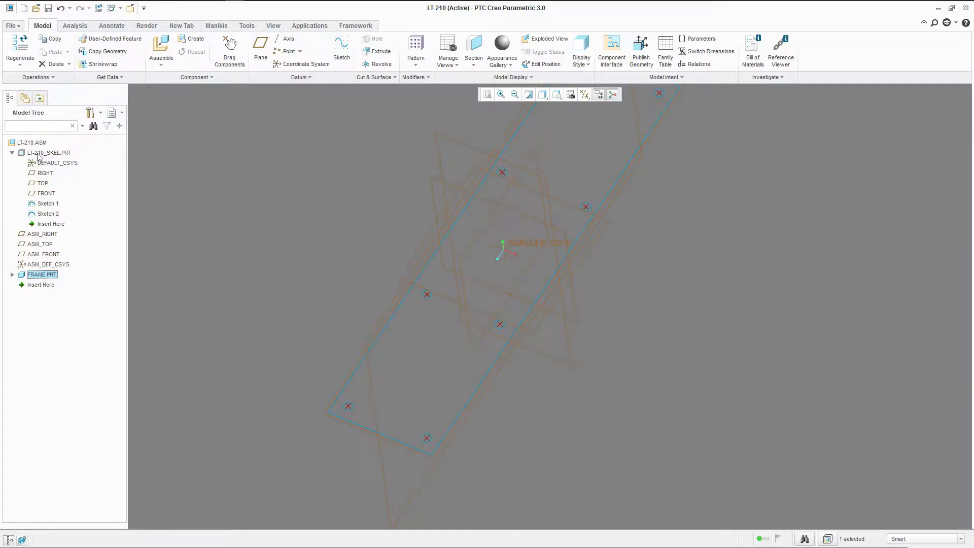
click(12, 275)
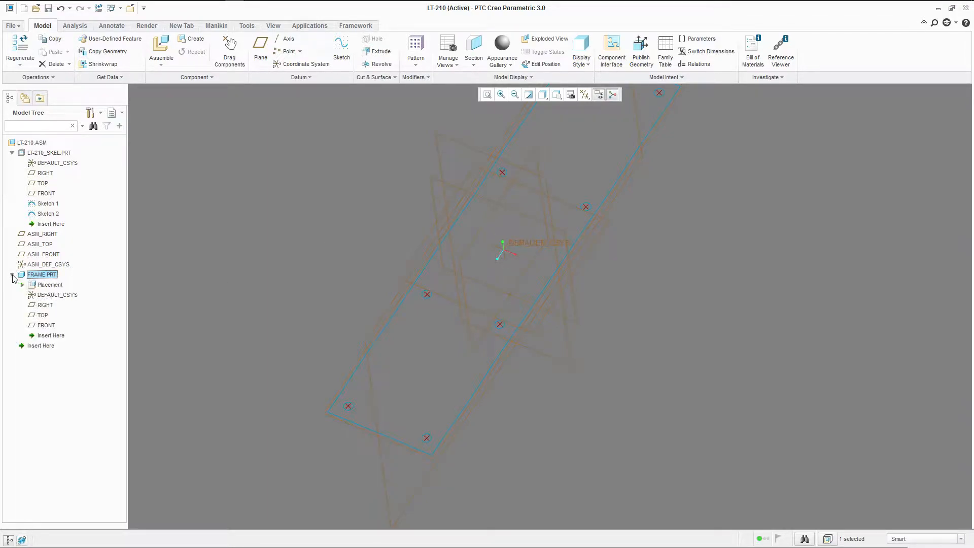
right_click(48, 276)
click(76, 314)
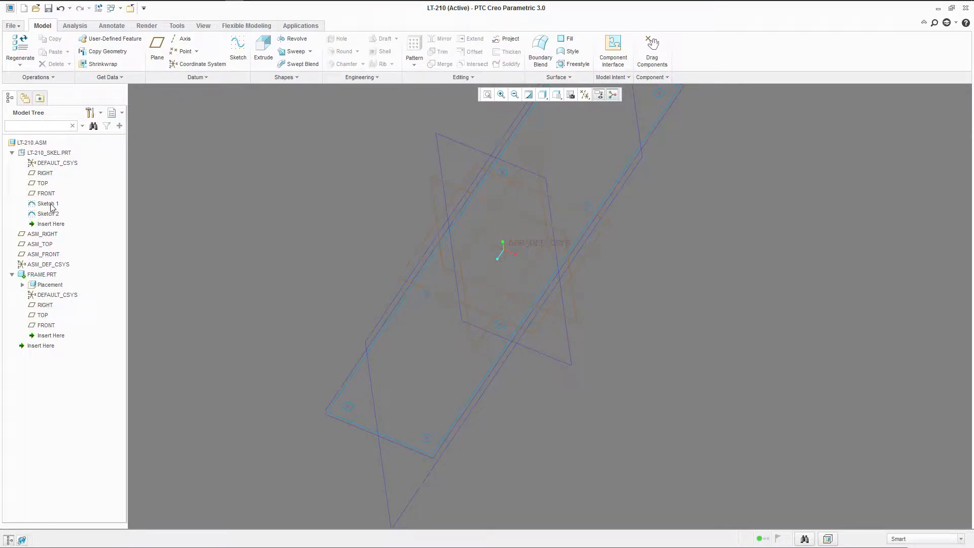
Step: Start a Copy Geometry feature in the frame part and add the skeleton's rectangular body outline as a chain
click(107, 51)
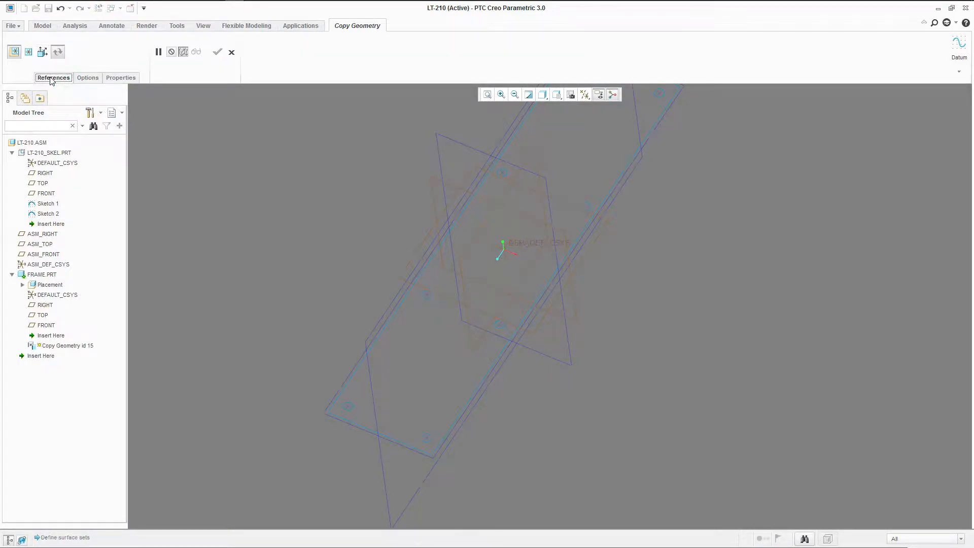
click(53, 77)
click(58, 171)
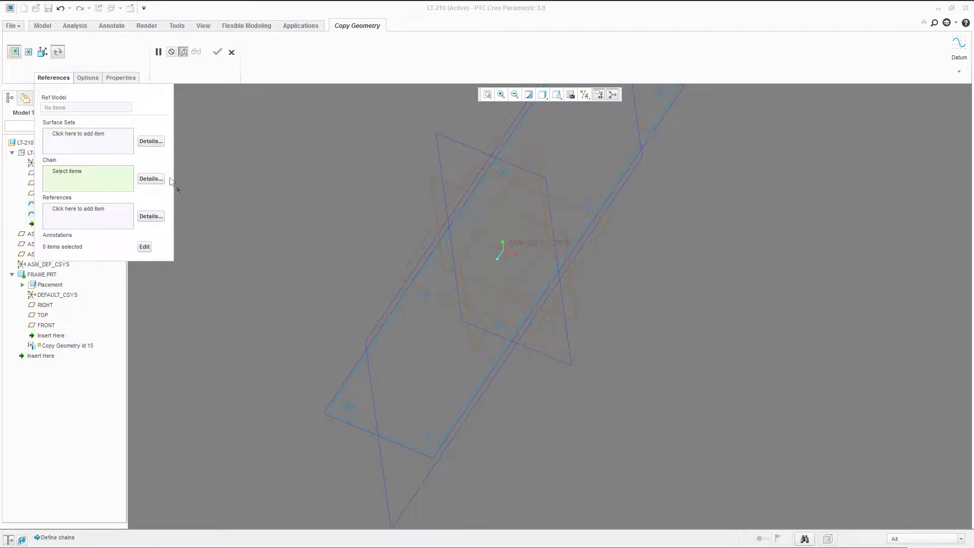
click(428, 245)
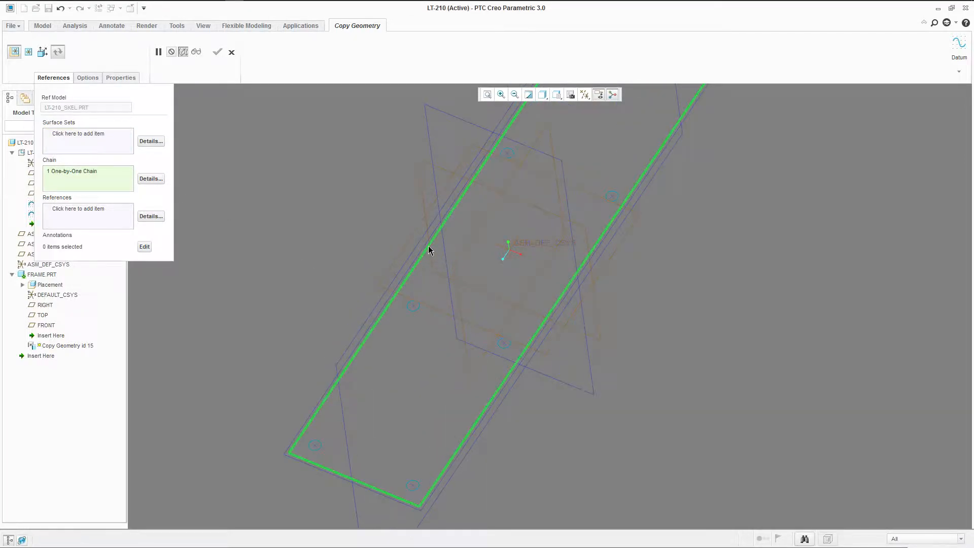
Step: Add the skeleton's eight mounting hole circles to the copied chains
scroll(516, 162, down, 3)
click(517, 156)
click(591, 188)
click(434, 264)
click(515, 304)
click(435, 416)
click(358, 393)
click(281, 500)
scroll(304, 383, up, 3)
scroll(325, 466, down, 3)
click(327, 446)
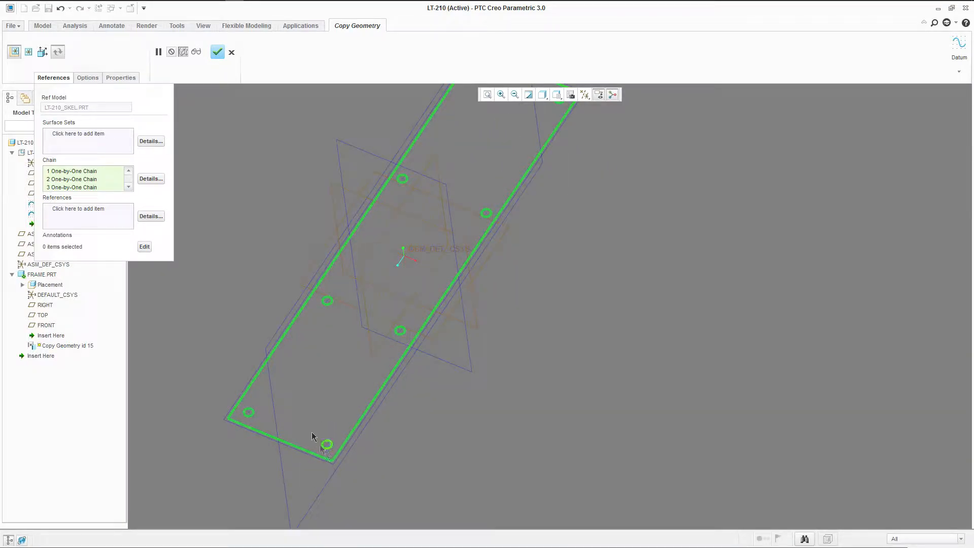
Step: Add the Sketch 2 centre points of the four mounting holes in the far half of the outline as copy references
click(64, 214)
middle_drag(238, 284, 272, 261)
scroll(398, 141, down, 4)
click(381, 170)
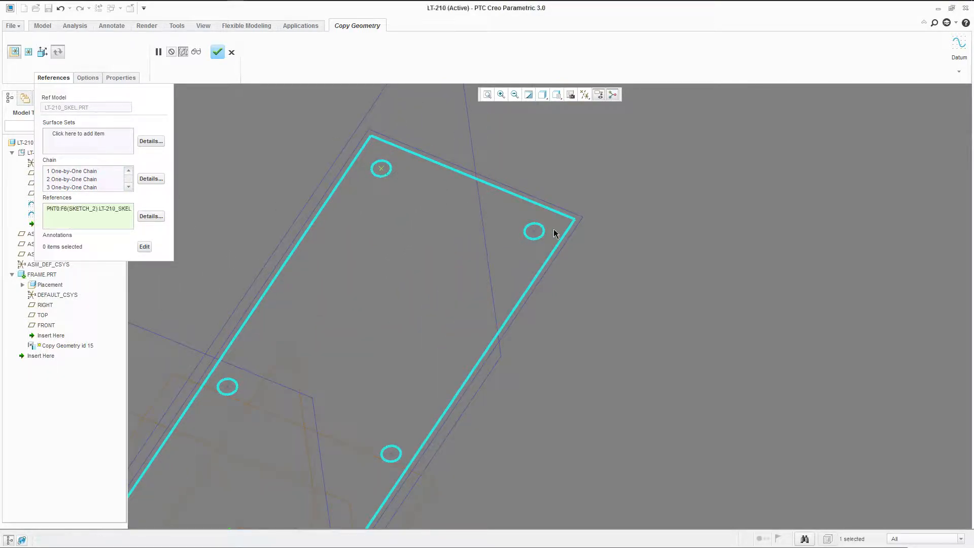
click(535, 232)
click(391, 454)
click(227, 390)
Step: Add the centre points of the remaining four mounting holes as references and complete the Copy Geometry feature
scroll(398, 196, down, 3)
middle_drag(398, 196, 294, 330)
scroll(297, 337, up, 4)
click(440, 395)
scroll(429, 203, down, 3)
scroll(298, 344, up, 3)
scroll(299, 343, up, 1)
click(286, 352)
click(476, 432)
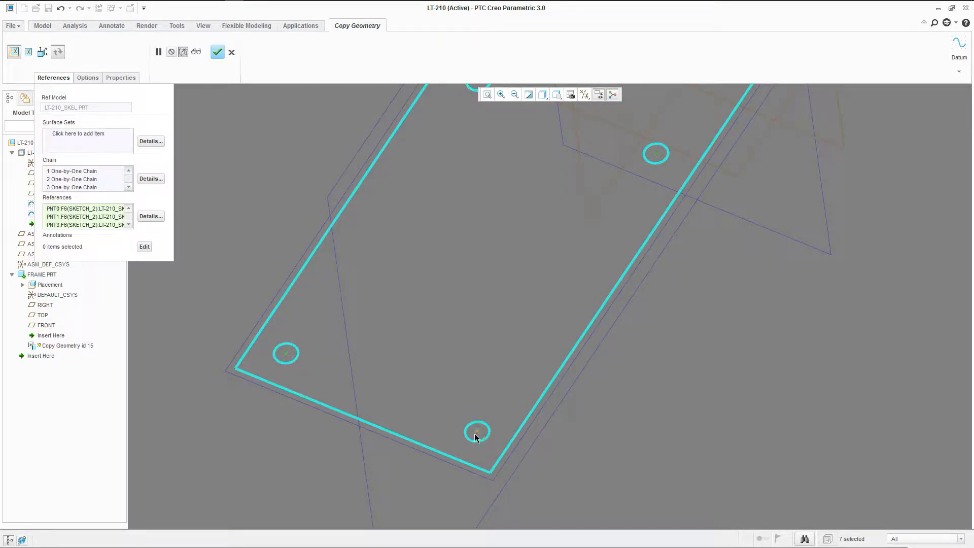
scroll(405, 432, down, 3)
scroll(429, 370, up, 3)
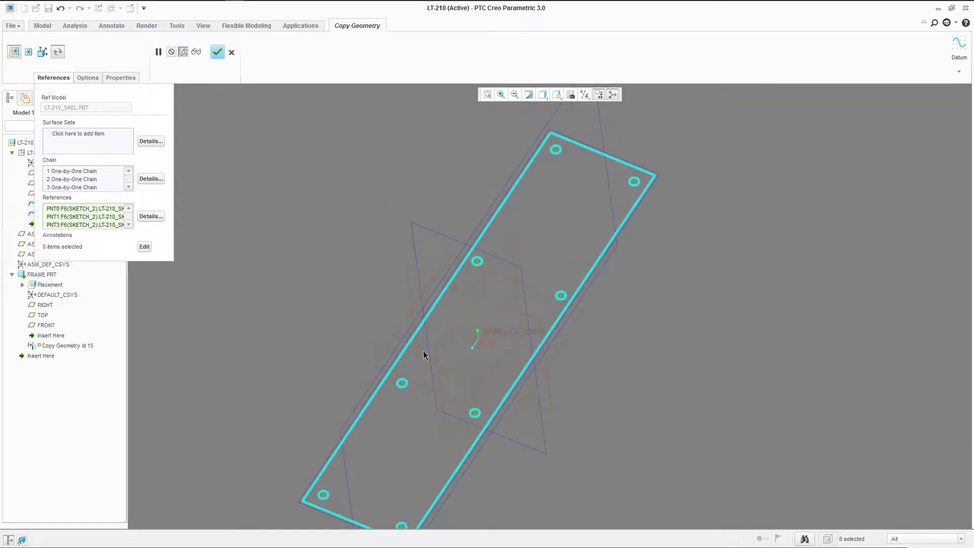
scroll(426, 341, down, 2)
scroll(382, 395, up, 3)
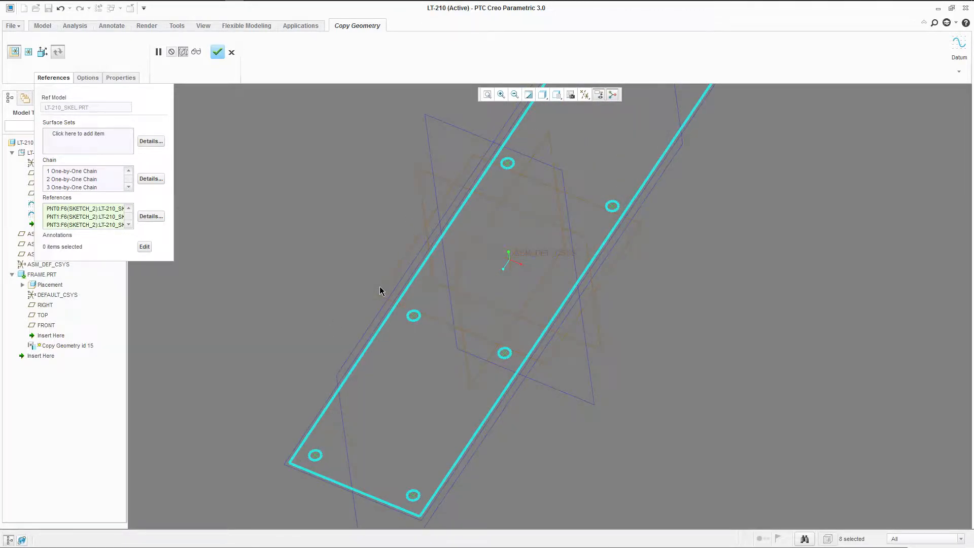
click(217, 53)
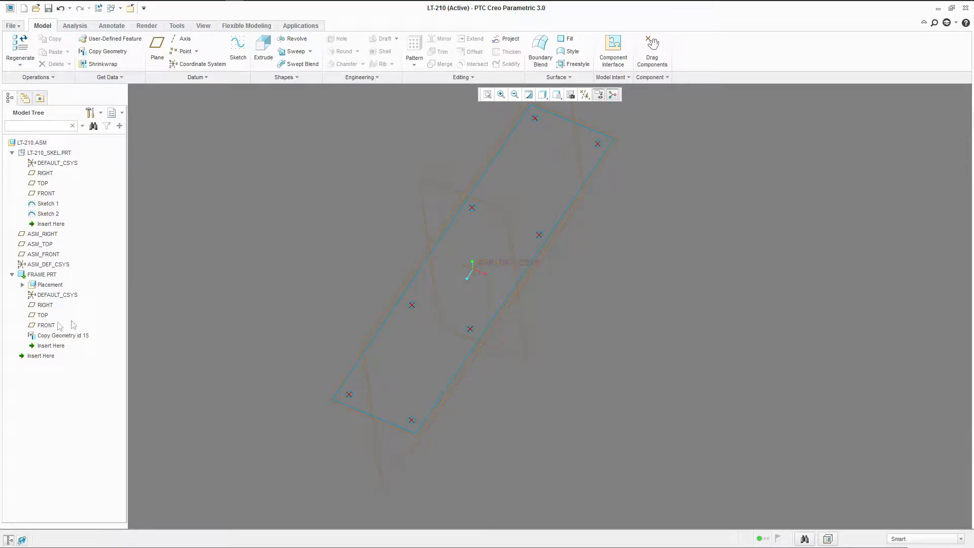
Step: Open FRAME.PRT in its own window and examine the copied outline and mounting hole geometry
right_click(43, 274)
click(99, 288)
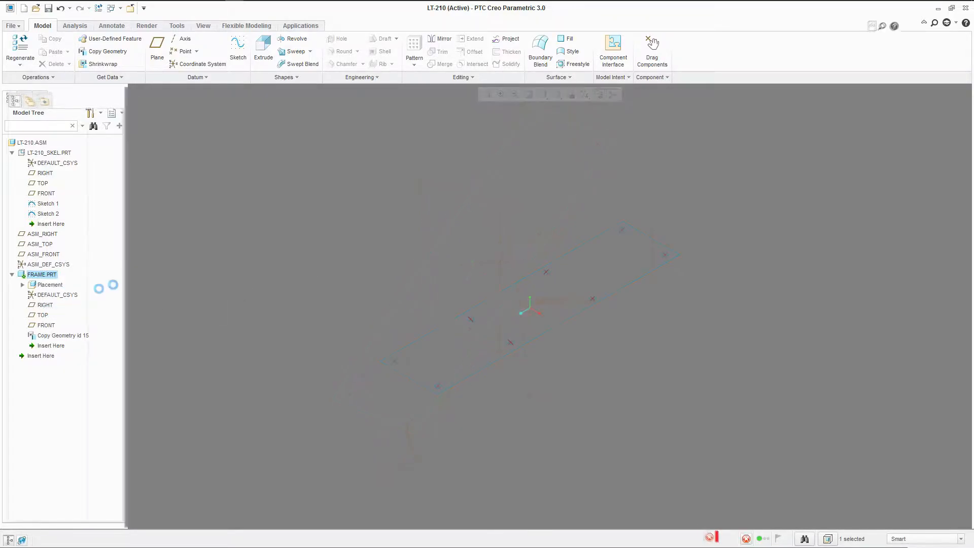
click(480, 295)
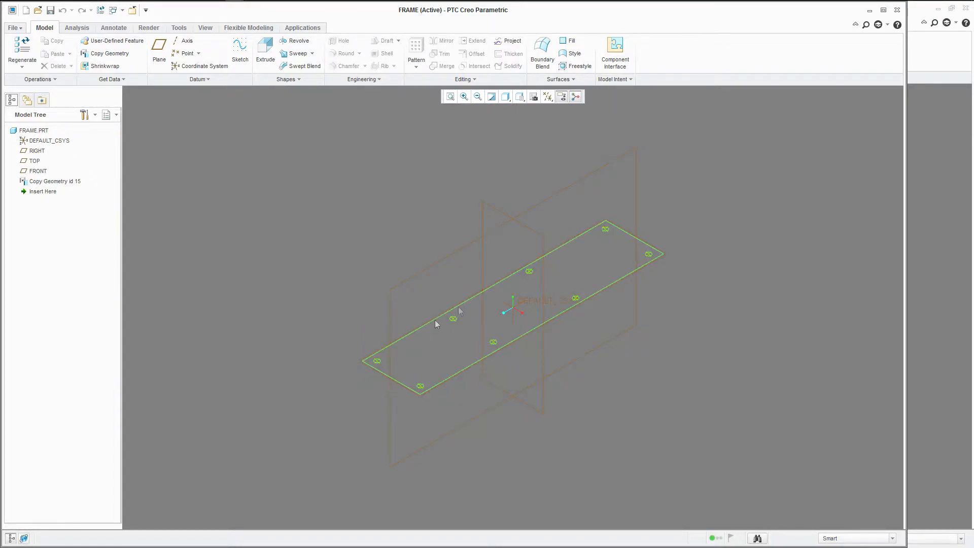
mouse_move(404, 248)
middle_down()
mouse_move(476, 267)
mouse_move(476, 291)
mouse_move(432, 315)
mouse_move(503, 273)
mouse_move(403, 309)
mouse_move(472, 324)
mouse_move(457, 318)
mouse_move(454, 330)
mouse_move(458, 285)
mouse_move(461, 354)
mouse_move(428, 342)
mouse_move(473, 335)
mouse_move(463, 361)
middle_up()
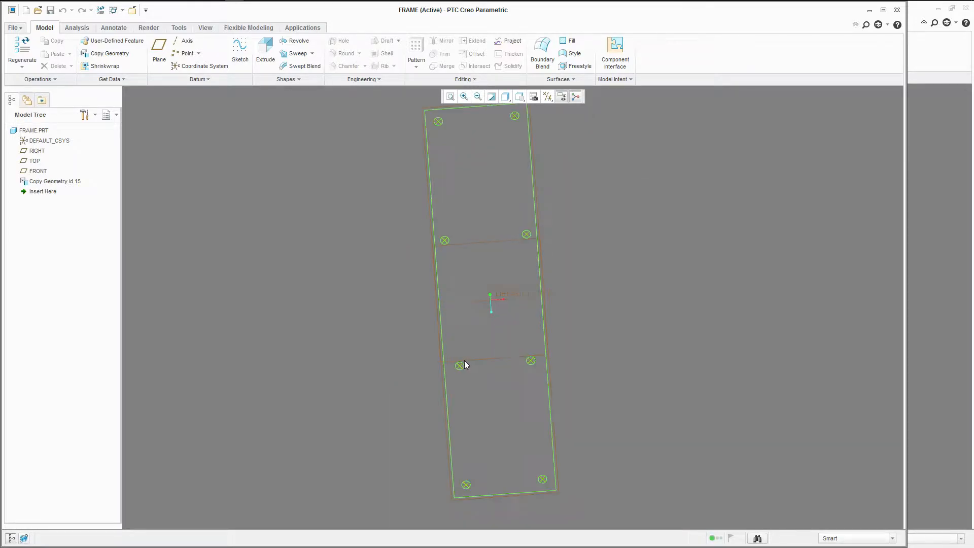
scroll(393, 280, down, 2)
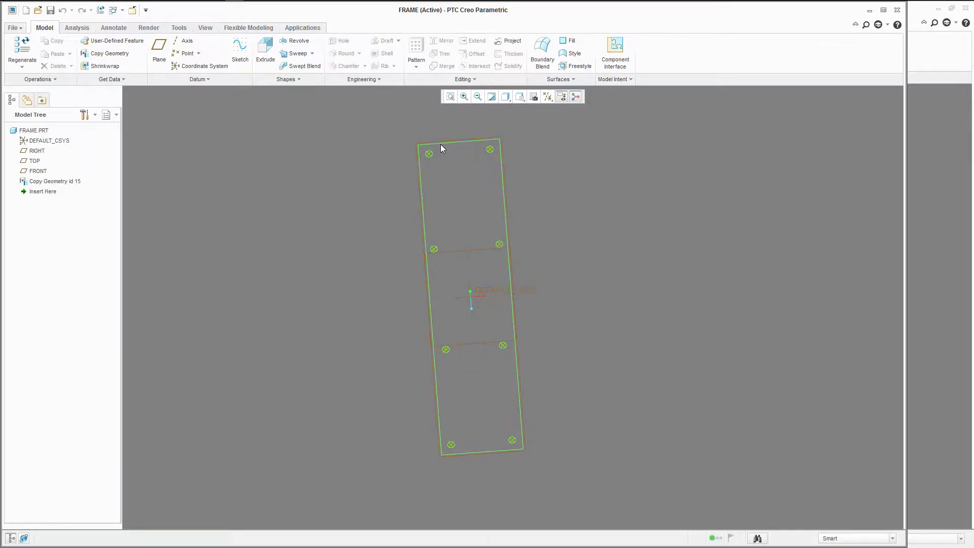
middle_drag(446, 185, 391, 250)
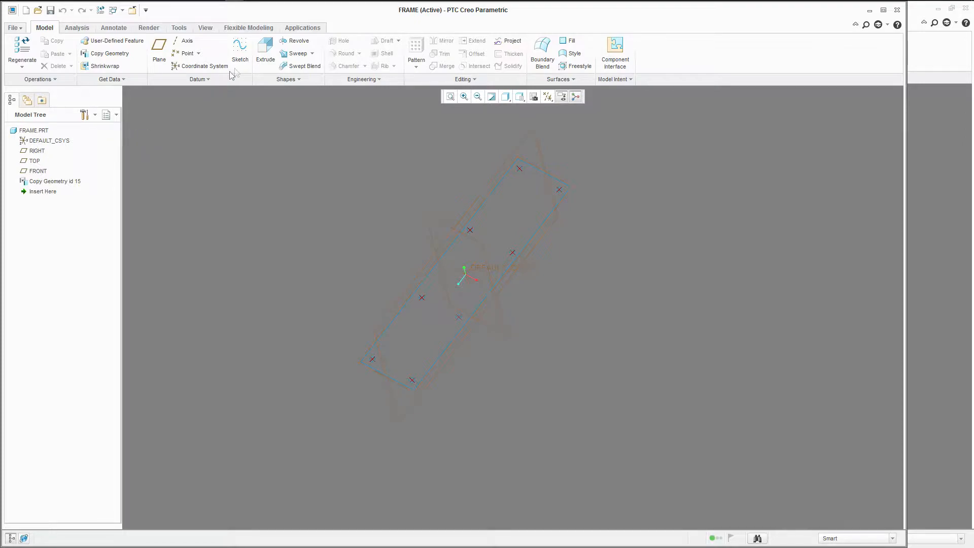
Step: Start an Extrude sketch on the TOP plane and draw a construction circle about 192 mm in diameter centred on the origin
click(260, 55)
click(35, 160)
click(548, 97)
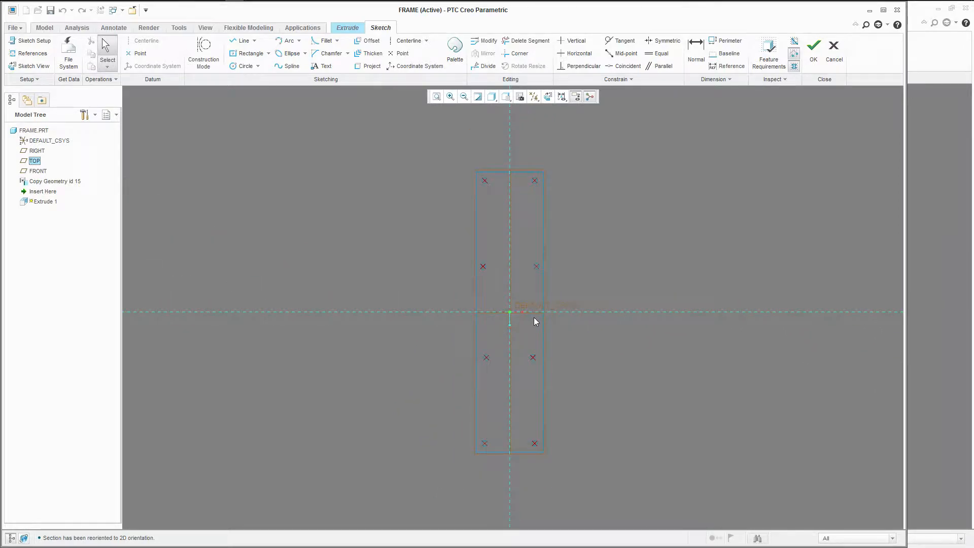
click(246, 66)
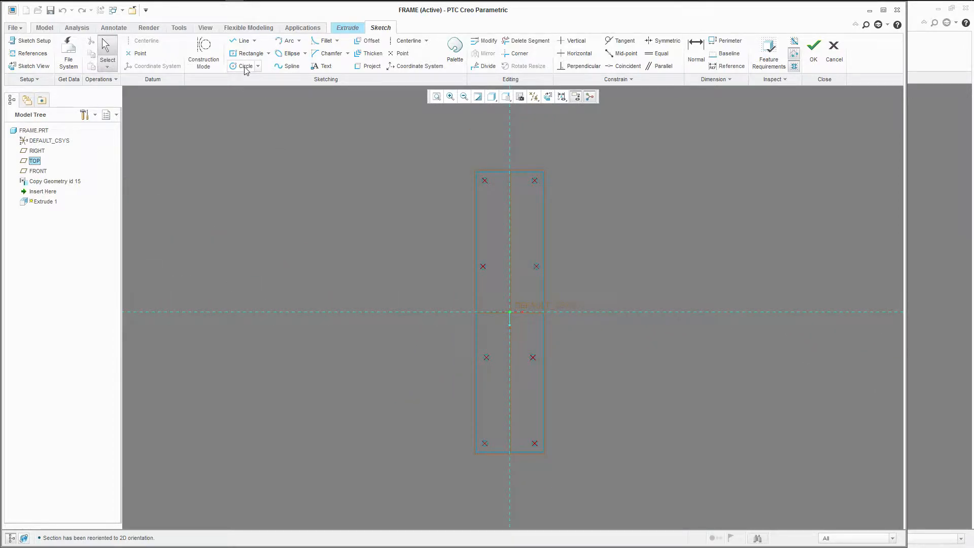
click(203, 53)
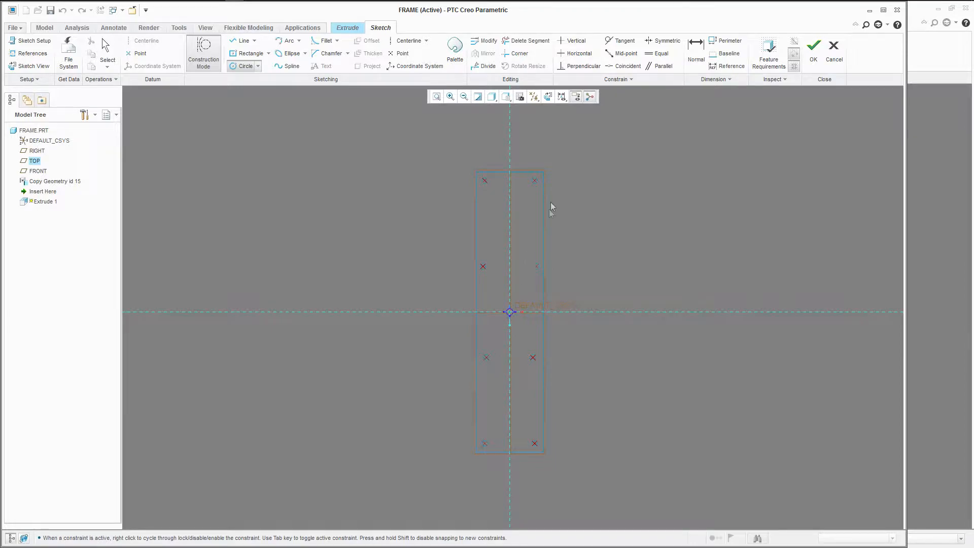
click(565, 152)
middle_click(427, 141)
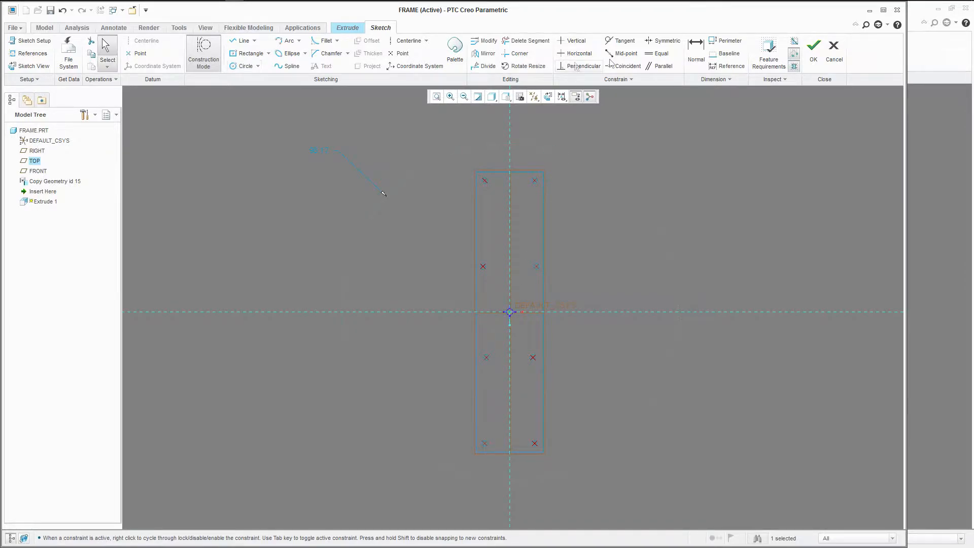
Step: Try to dimension the construction circle by its radius and undo the duplicate dimension
click(691, 53)
middle_click(383, 167)
key(Return)
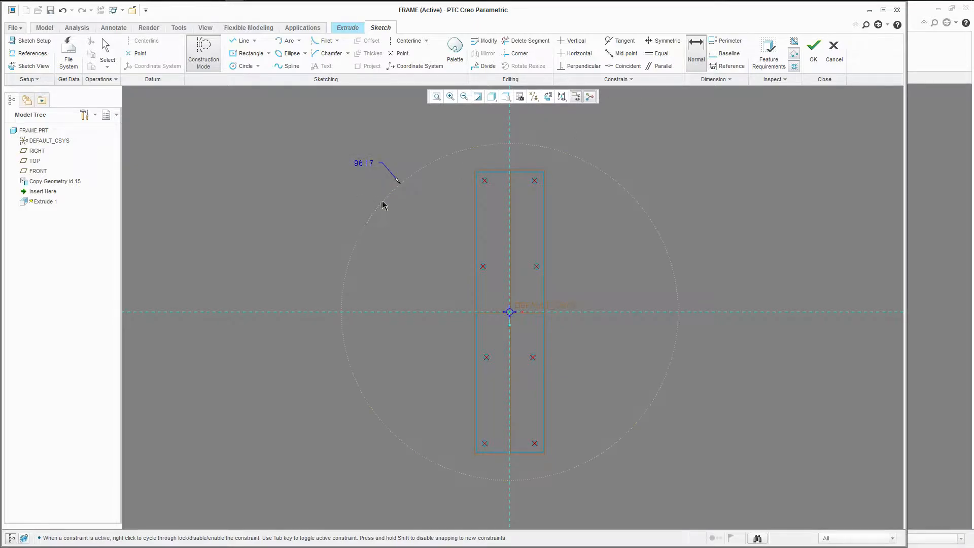
click(380, 204)
middle_click(367, 189)
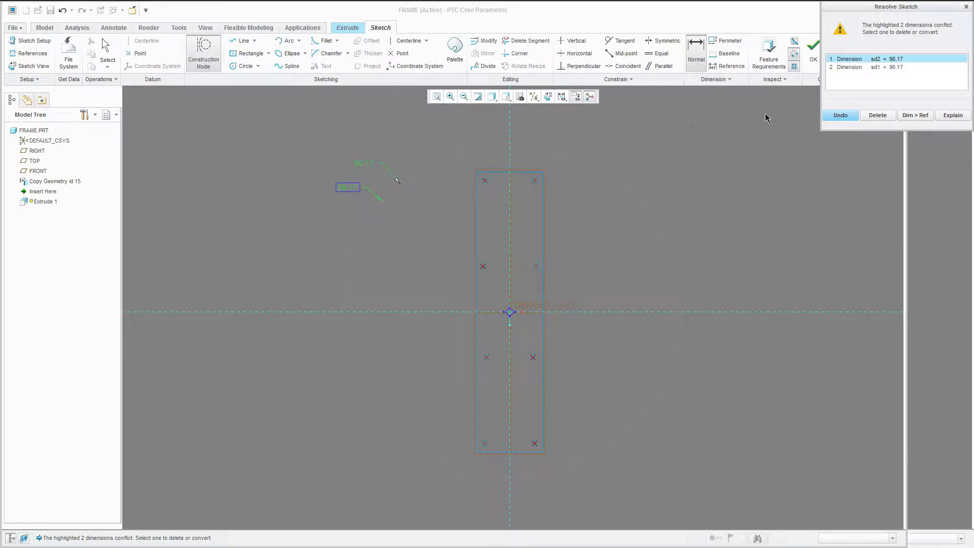
click(840, 115)
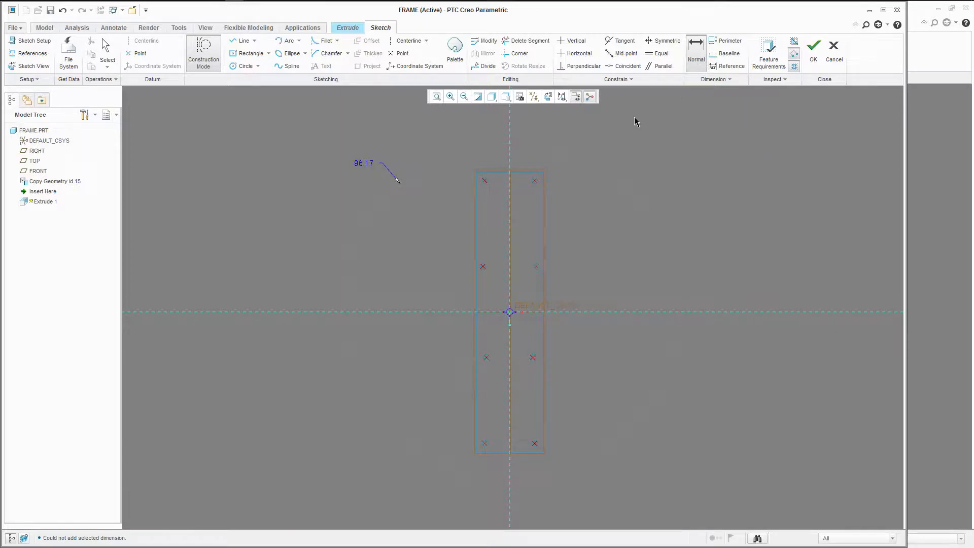
Step: Dimension the construction circle by diameter, delete the conflicting radius dimension and set the diameter to 210 mm
double_click(376, 206)
middle_click(356, 199)
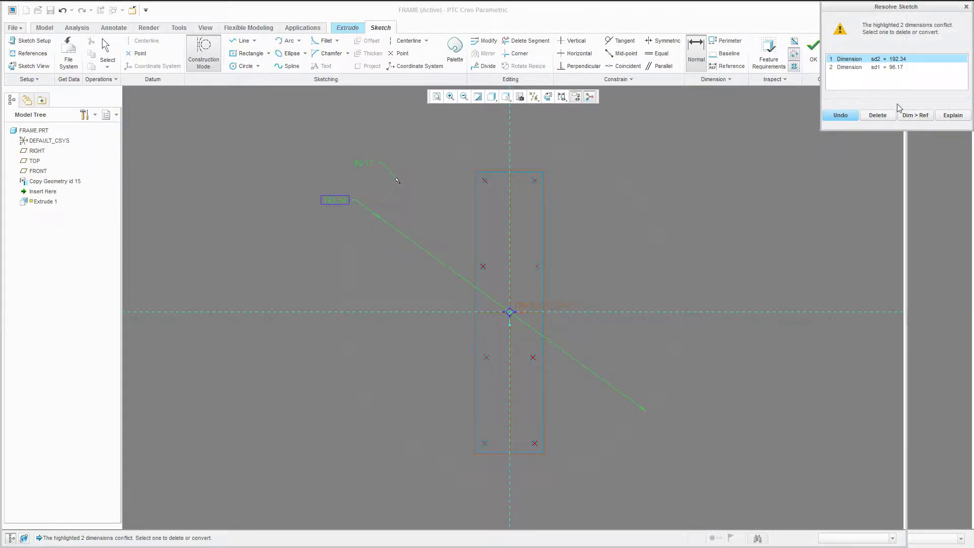
click(902, 68)
click(884, 118)
text(210)
key(Return)
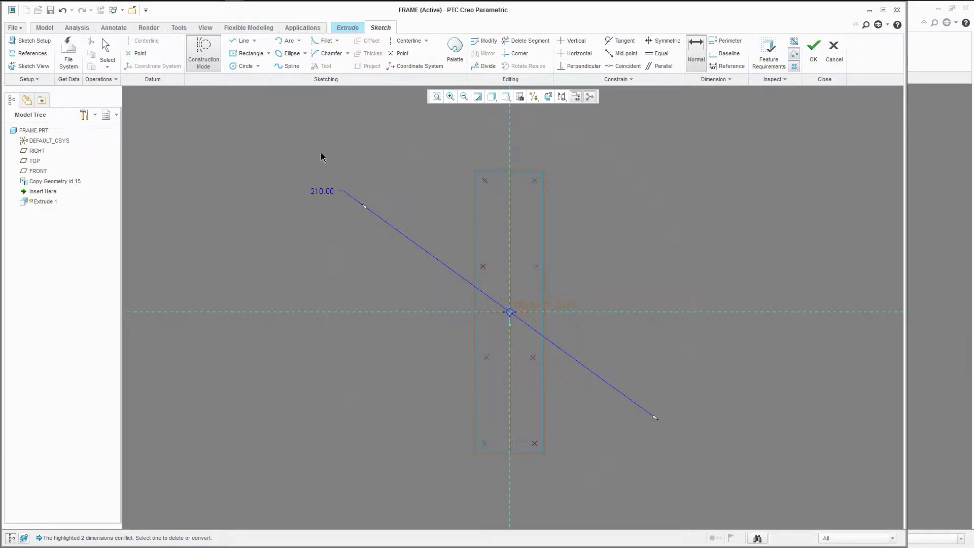
Step: Draw a construction centre rectangle from the origin with its corners on the circle and set its height to 131.5 mm
click(267, 58)
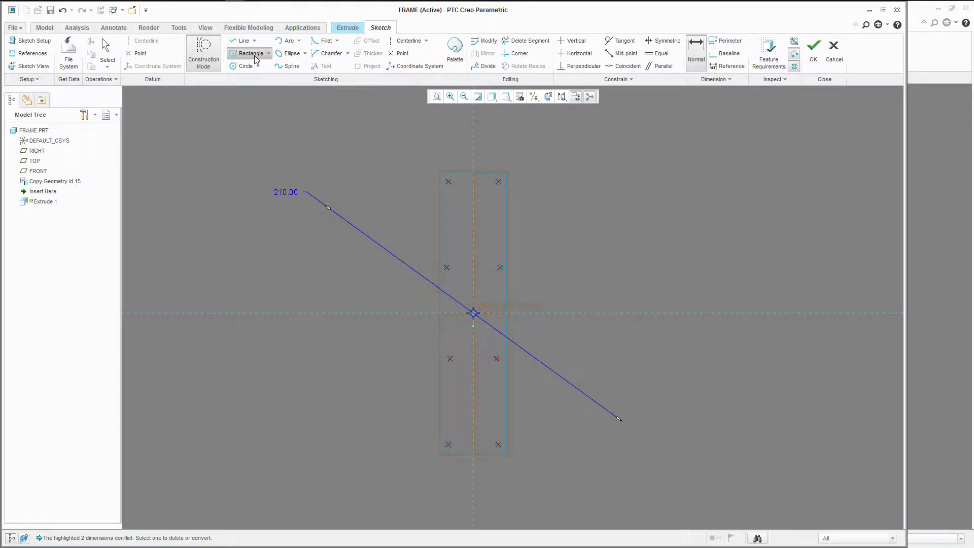
click(625, 205)
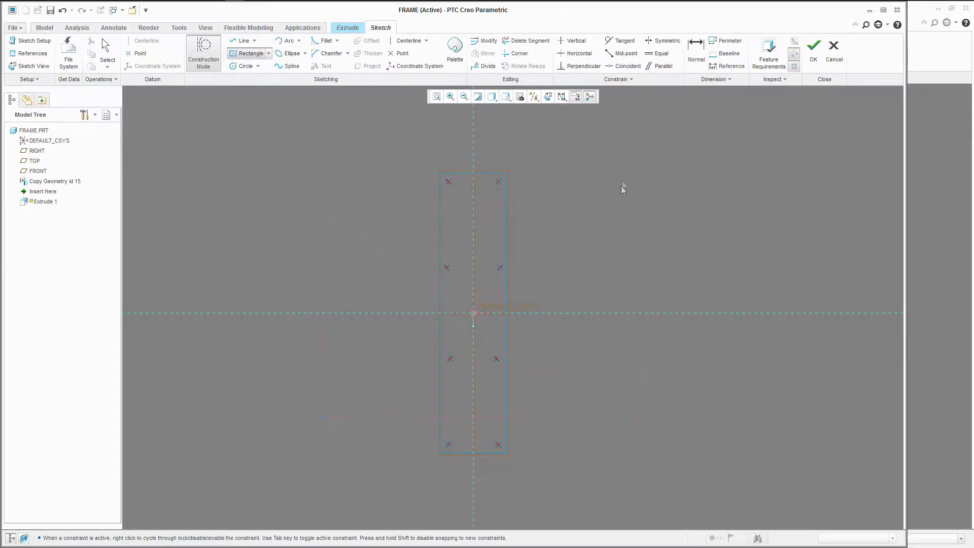
middle_click(629, 167)
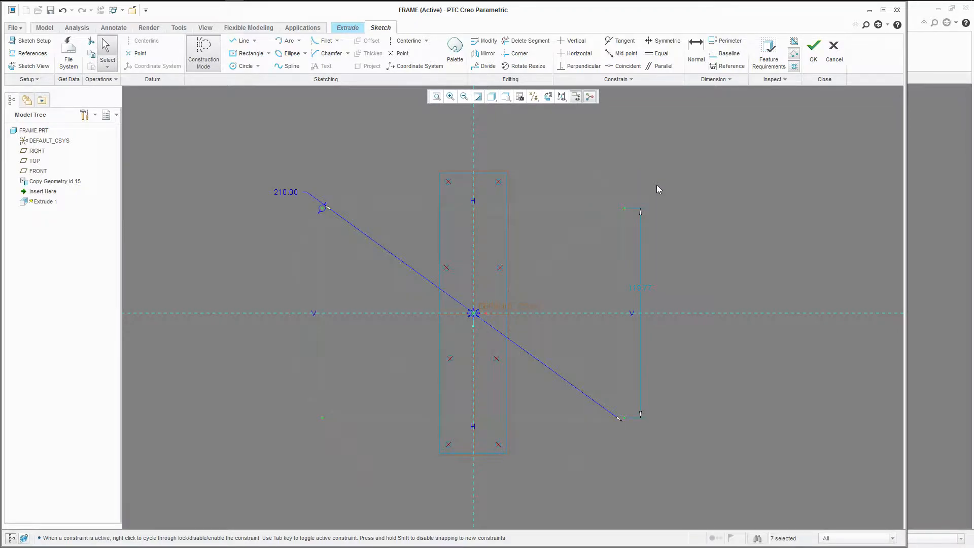
double_click(639, 289)
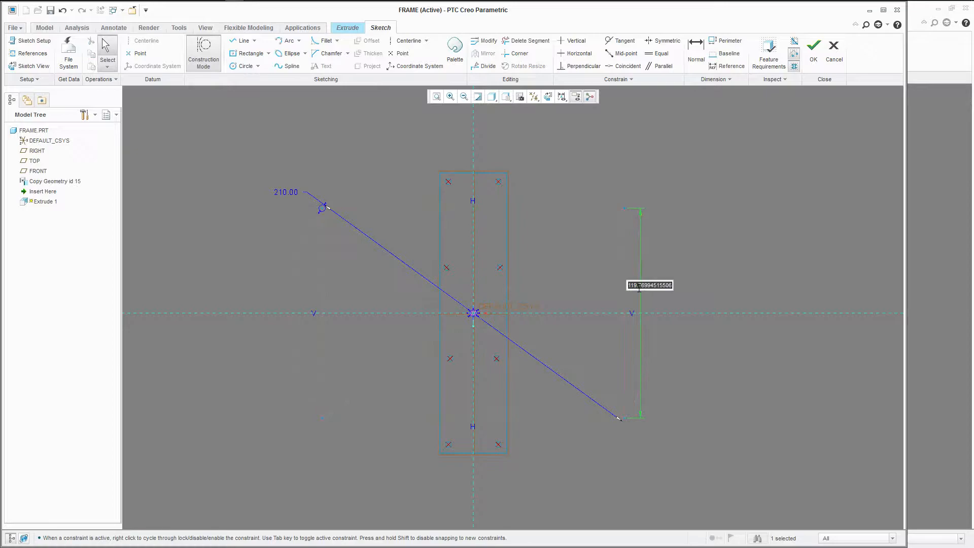
text(131.5)
key(Return)
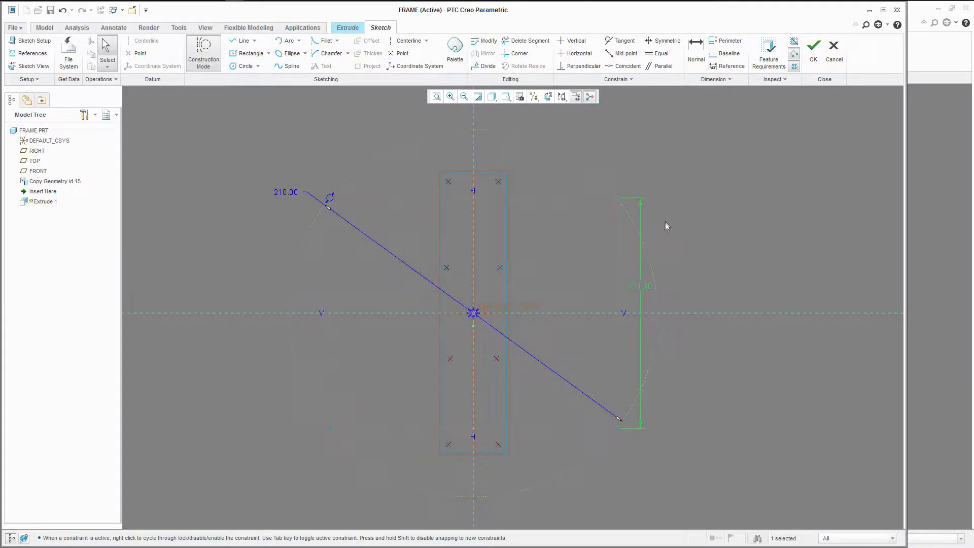
Step: Reposition the circle's 210 mm diameter dimension clear of the rectangle's corner and lock its value
drag(287, 195, 284, 250)
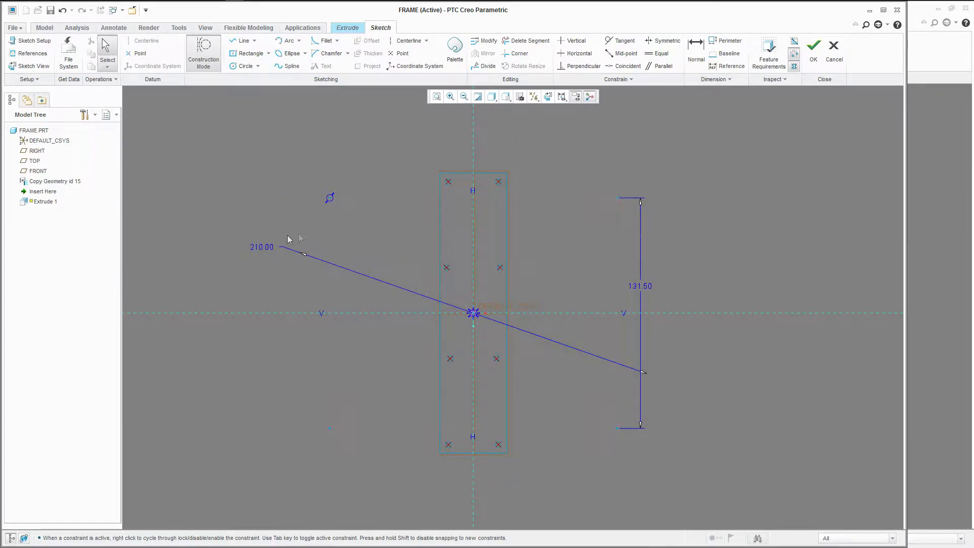
right_click(267, 247)
click(282, 317)
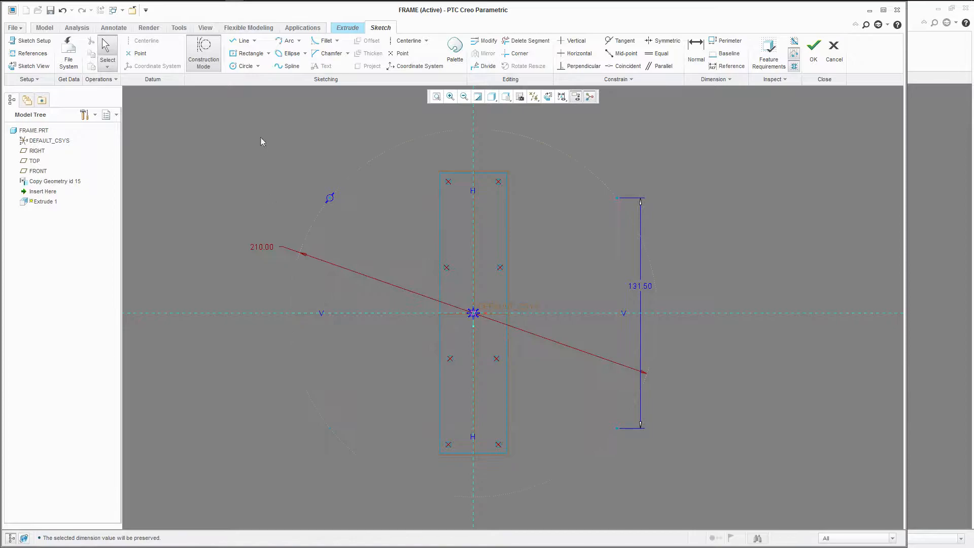
mouse_move(616, 199)
mouse_down()
mouse_move(623, 227)
mouse_move(609, 191)
mouse_move(635, 233)
mouse_move(609, 190)
mouse_move(630, 206)
mouse_move(611, 200)
mouse_move(619, 208)
mouse_move(608, 203)
mouse_move(638, 202)
mouse_up()
Step: Place points on the four corners of the construction rectangle
click(138, 54)
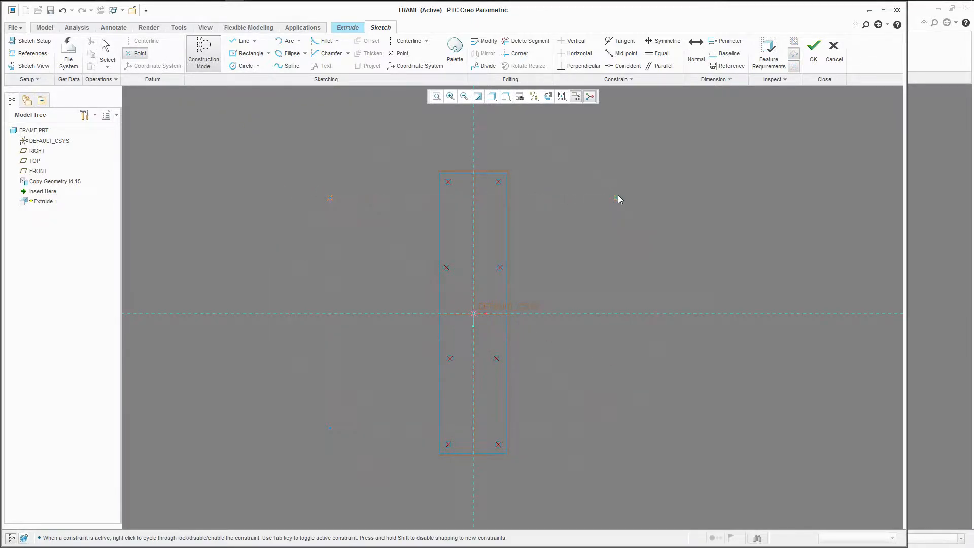
click(617, 430)
middle_click(296, 334)
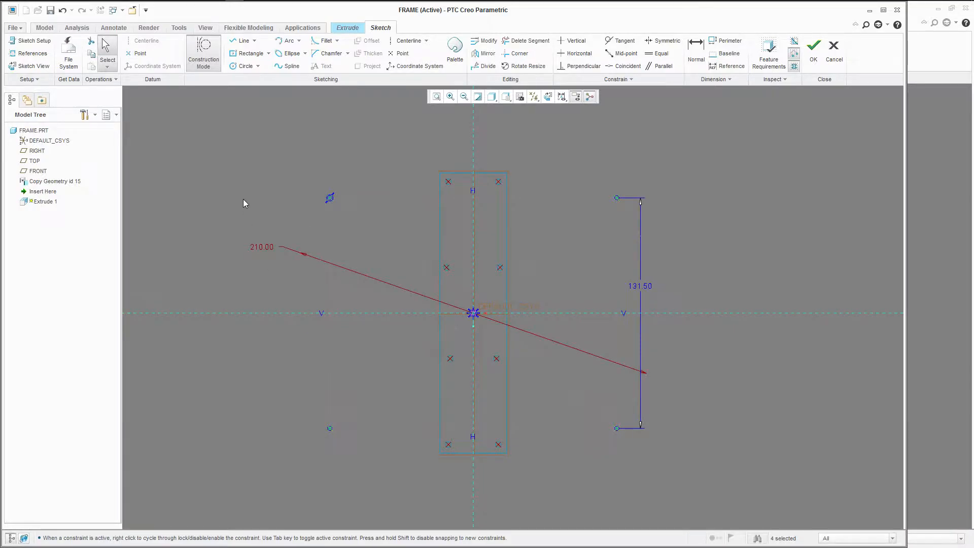
click(229, 153)
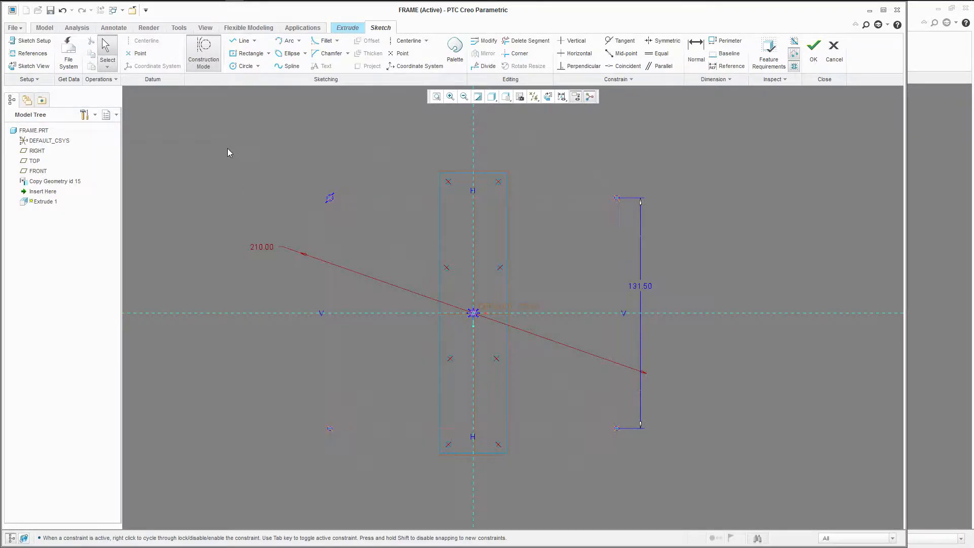
Step: Turn off construction mode and sketch two concentric circles on the rectangle's lower-left corner point
click(203, 61)
click(244, 66)
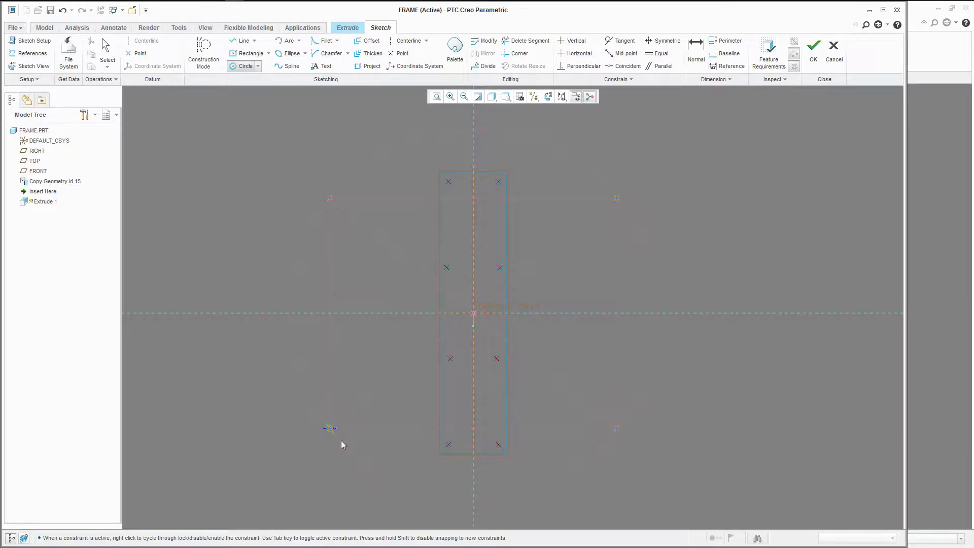
click(347, 455)
middle_click(294, 361)
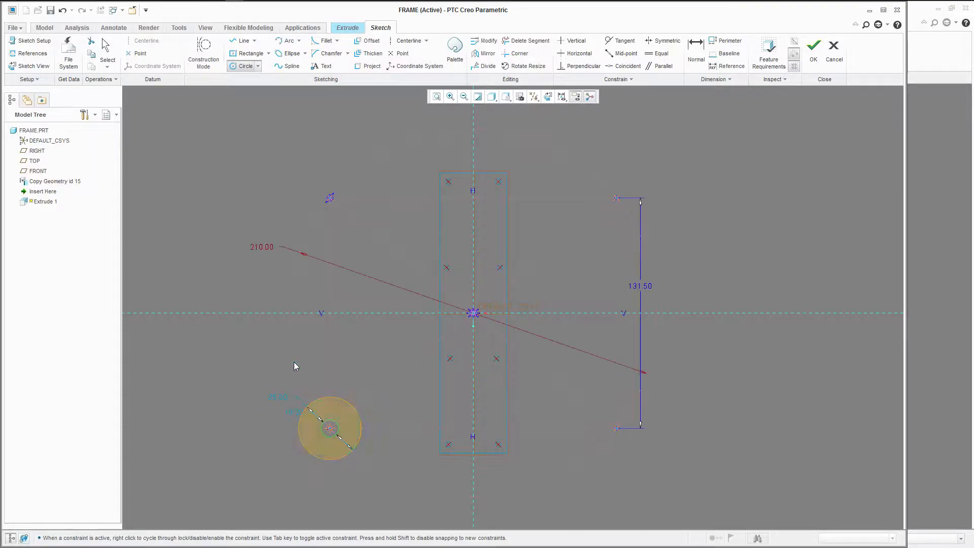
Step: Set the diameters of the two concentric circles at the lower-left corner point to 33 mm and 8 mm
double_click(282, 399)
text(33)
key(Return)
double_click(301, 413)
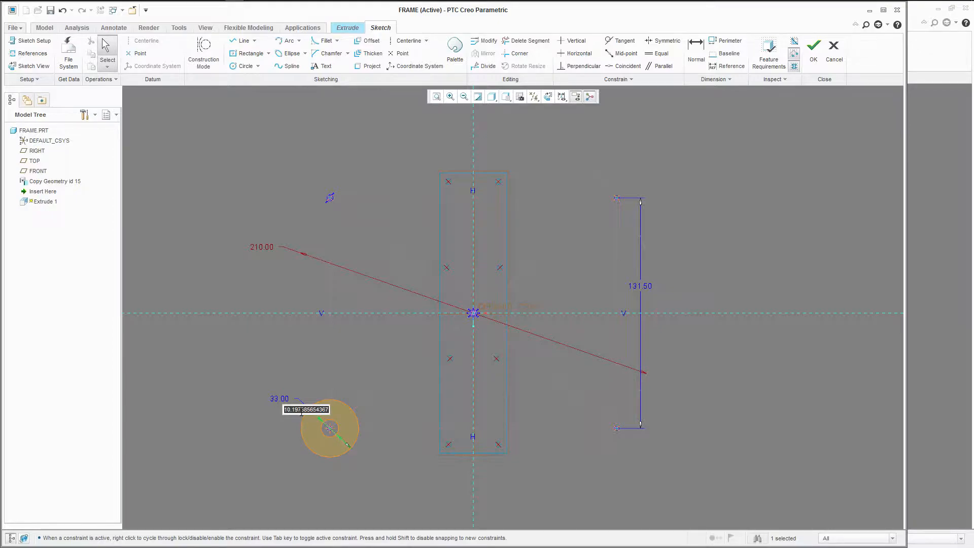
text(8)
key(Return)
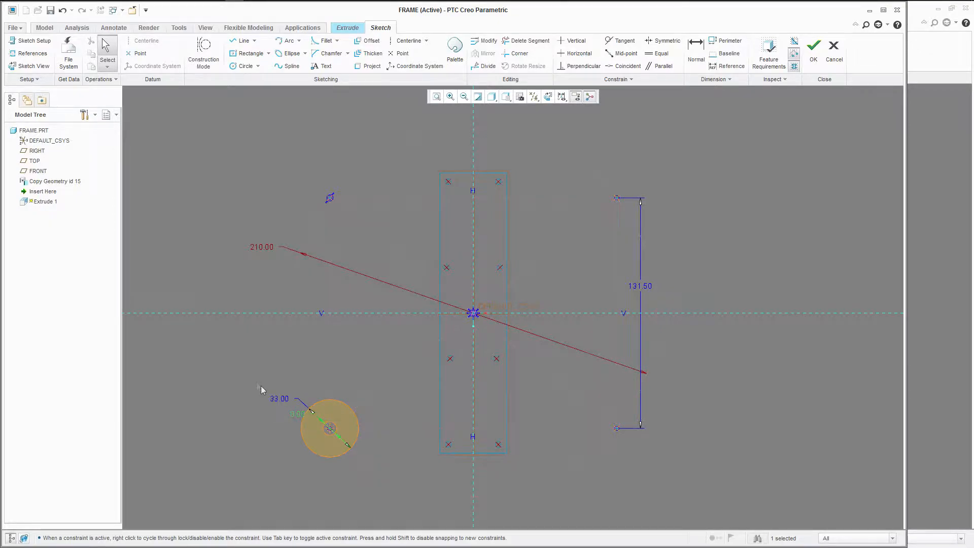
Step: Lock the outer and inner circle diameter dimensions at the lower-left motor mount
click(278, 400)
right_click(293, 415)
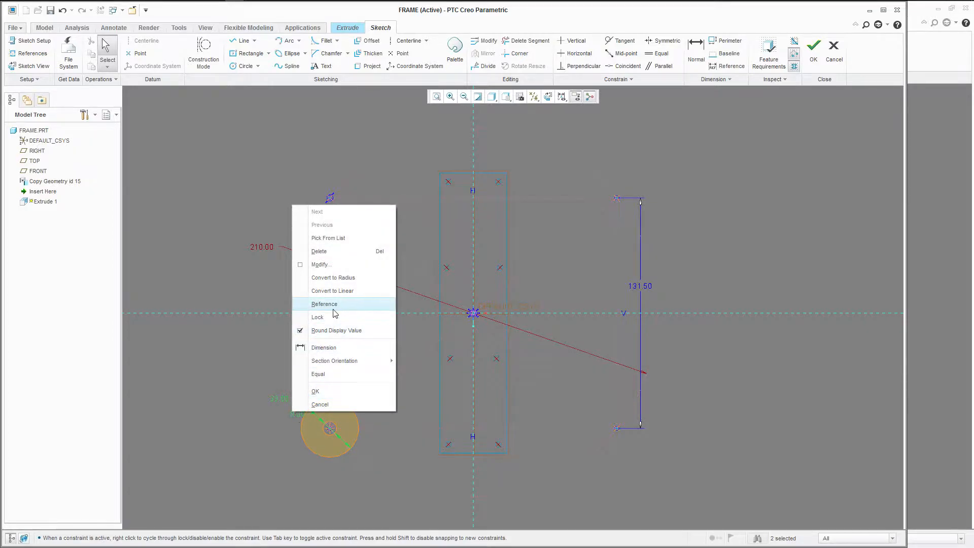
click(336, 315)
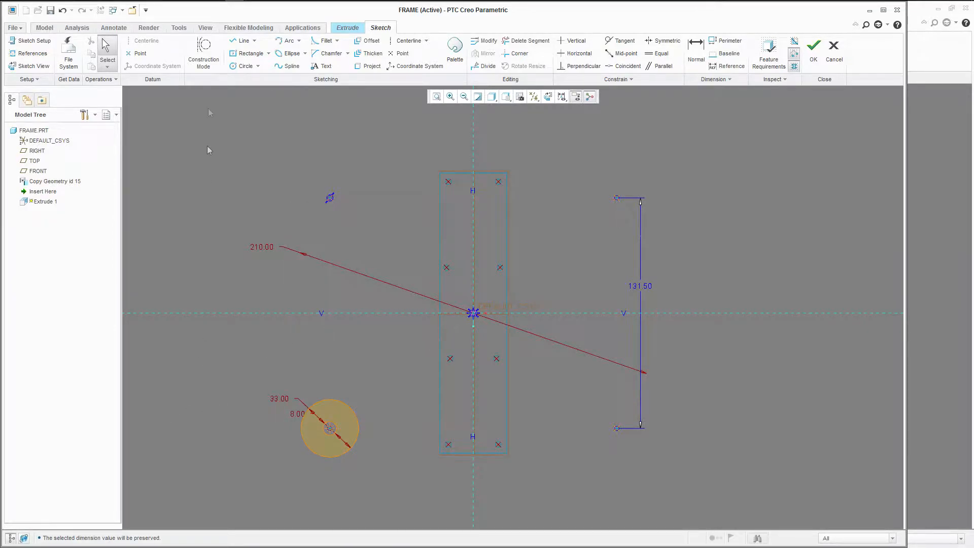
Step: Sketch matching pairs of concentric circles on the other three corner points, with radii equal to the lower-left pair
click(246, 66)
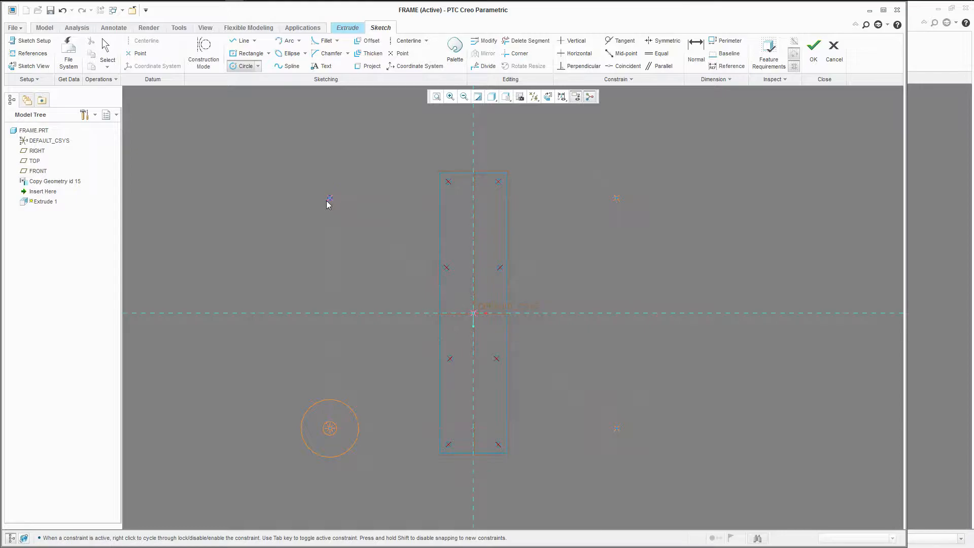
middle_click(331, 202)
click(348, 227)
click(617, 199)
click(588, 180)
shift+middle_drag(619, 452, 609, 337)
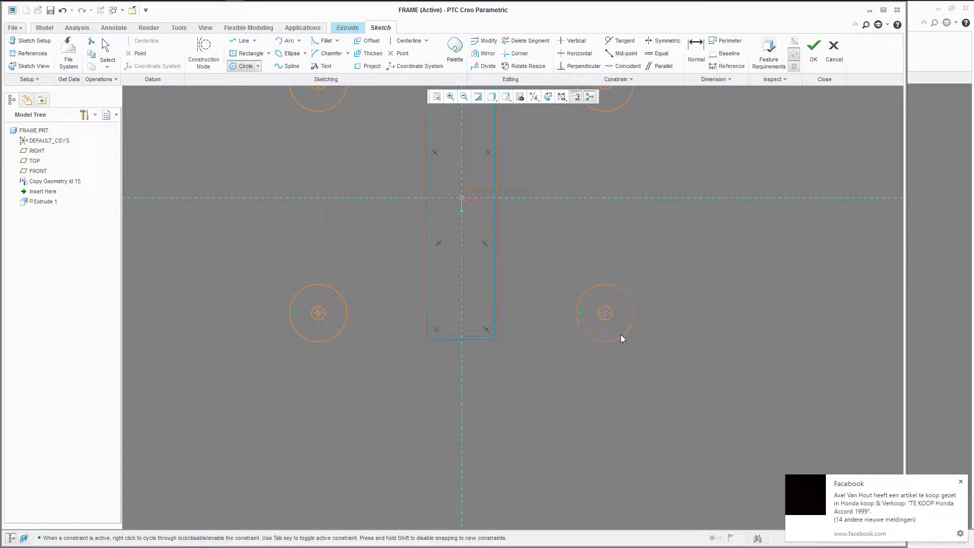
click(620, 335)
middle_click(527, 311)
Step: Reposition the 33 mm and 8 mm diameter dimensions outside the lower-left motor mount circles
scroll(504, 405, up, 2)
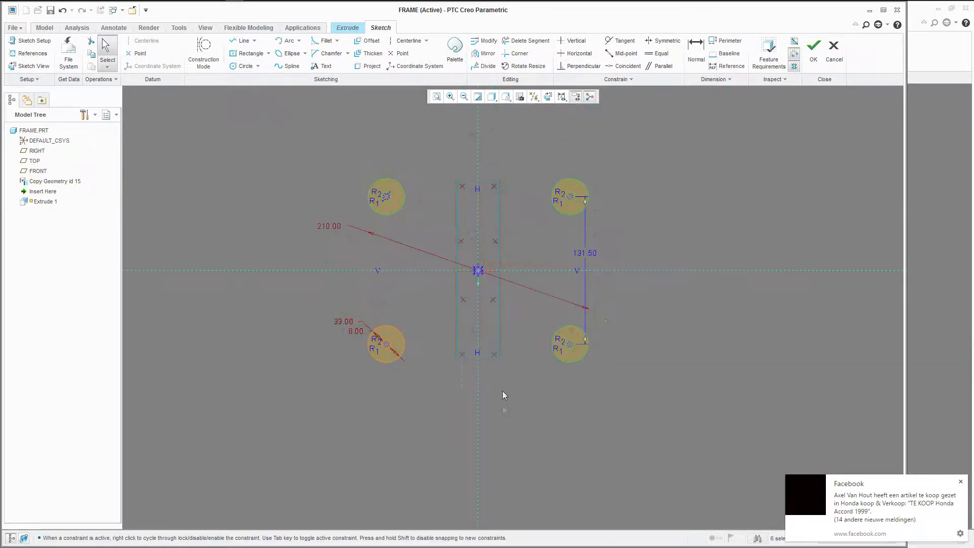
scroll(595, 207, down, 2)
scroll(508, 218, up, 2)
scroll(276, 311, down, 2)
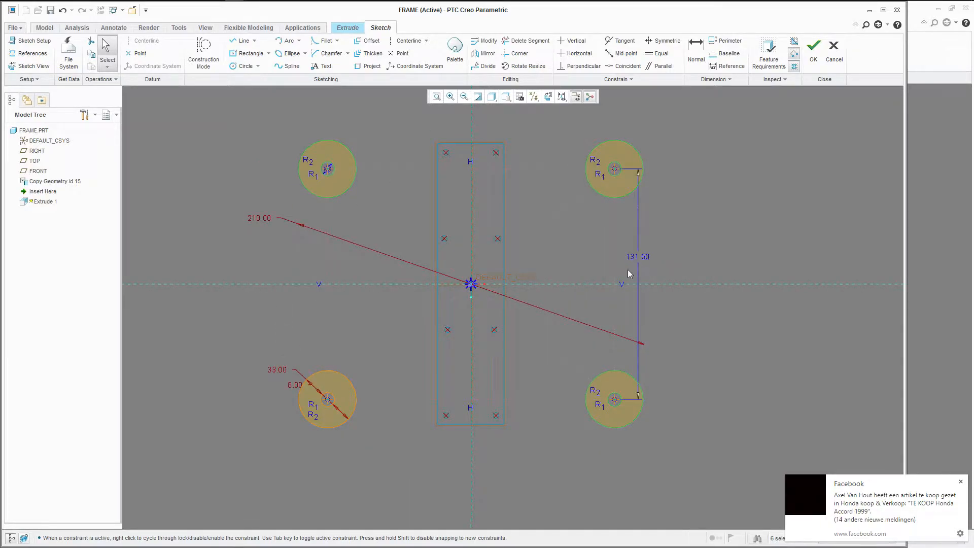
drag(294, 387, 254, 372)
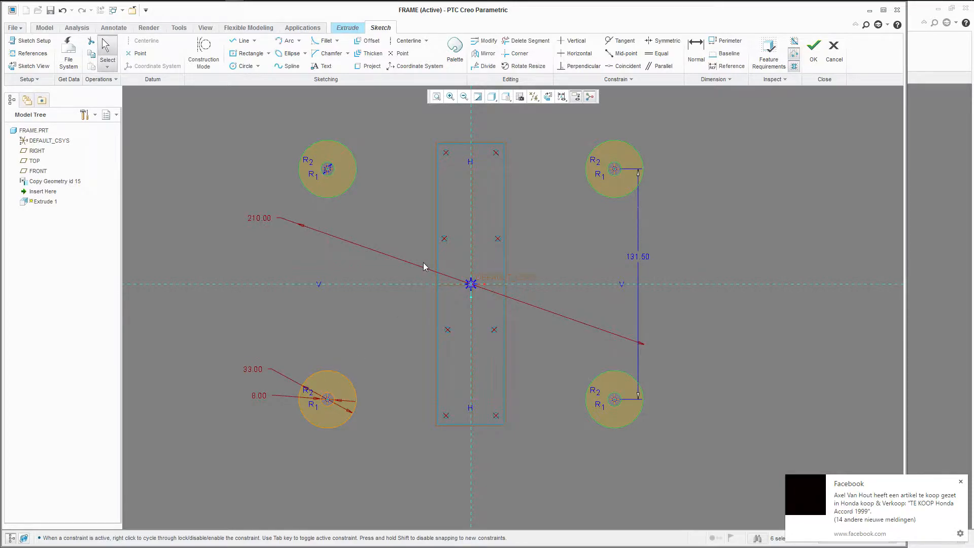
scroll(503, 295, up, 1)
scroll(386, 245, down, 1)
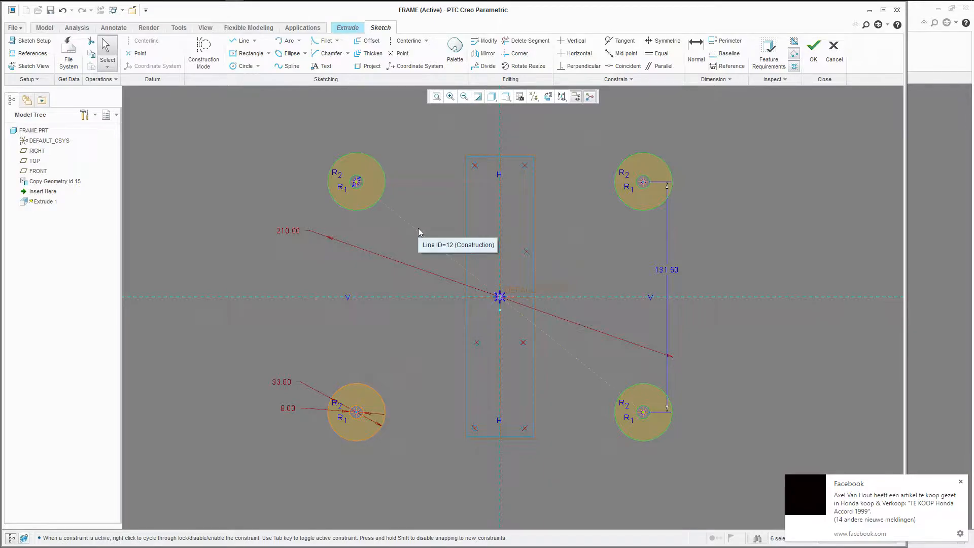
Step: Project the four edges of the copied central rectangle into the sketch as single edges
click(368, 65)
scroll(466, 152, down, 2)
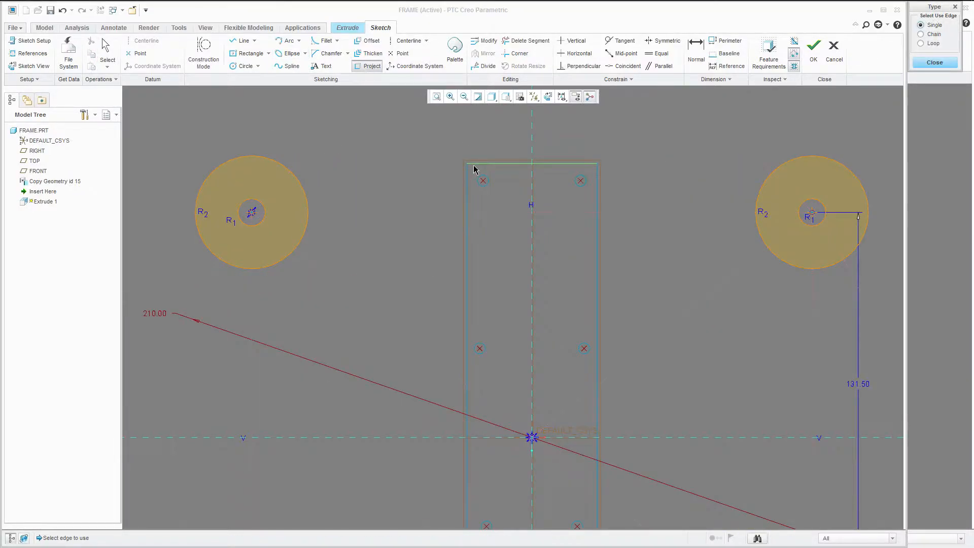
click(474, 164)
click(467, 175)
click(597, 187)
scroll(555, 129, up, 2)
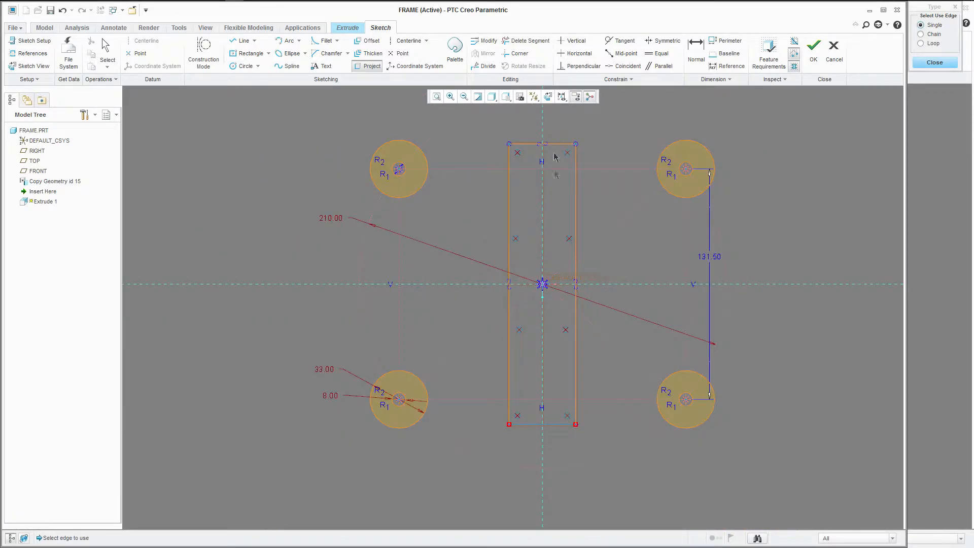
click(529, 426)
scroll(529, 416, down, 1)
scroll(537, 355, up, 1)
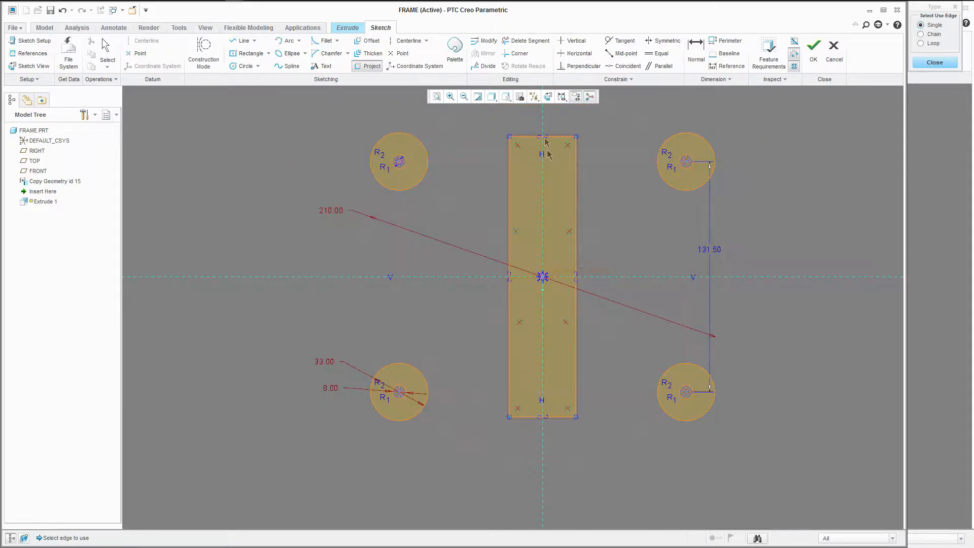
Step: Project the four upper hole circles of the central plate into the sketch using the Chain edge type
scroll(513, 136, down, 4)
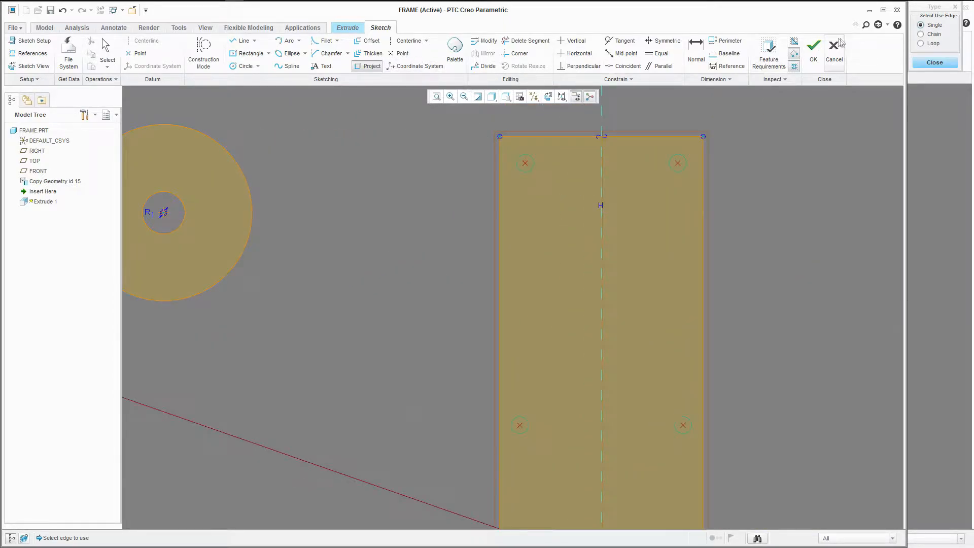
click(921, 34)
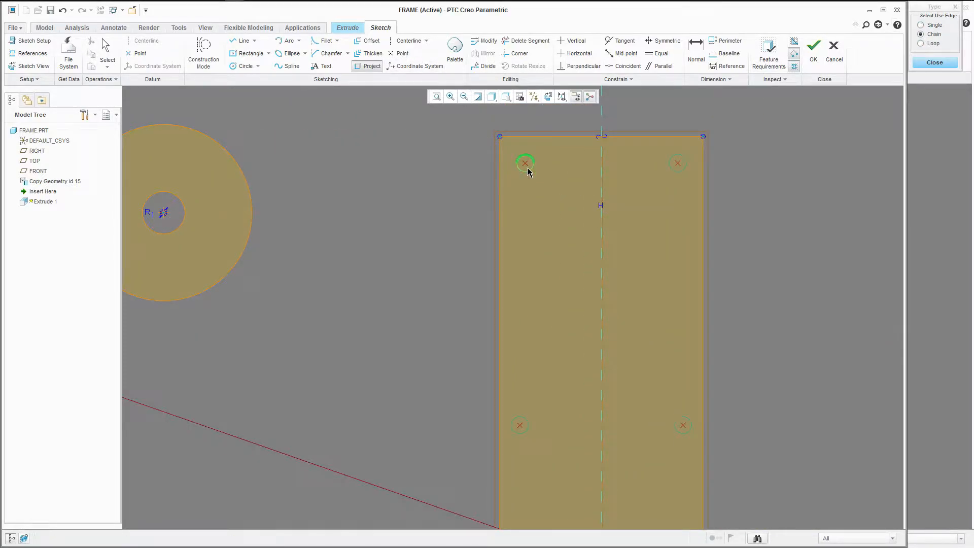
scroll(623, 182, up, 3)
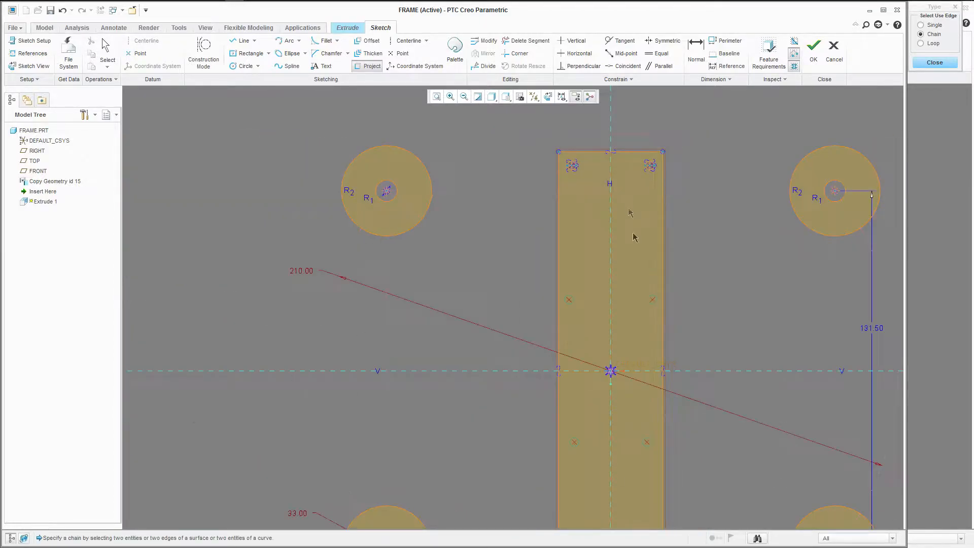
scroll(649, 300, down, 3)
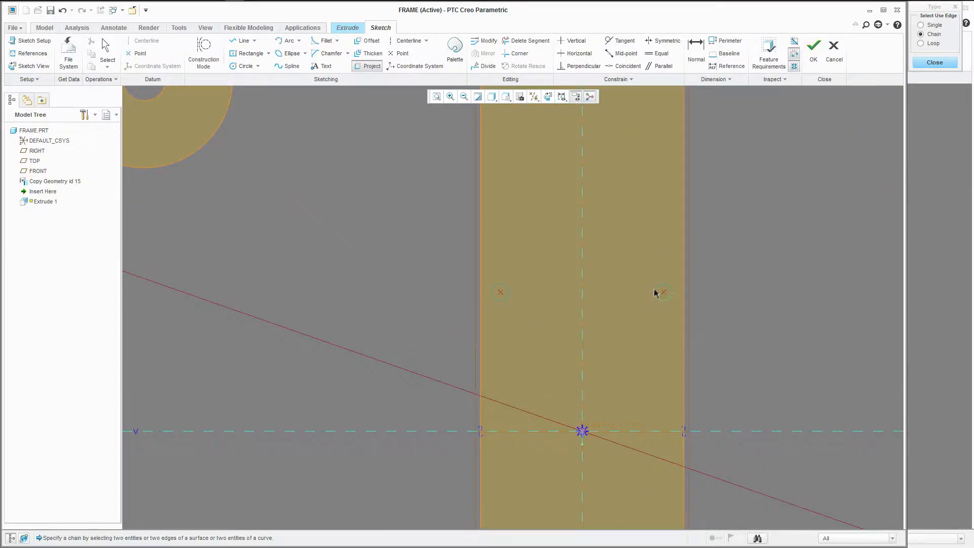
click(509, 295)
Step: Project the four lower hole circles of the central plate using the Loop edge type and finish projecting
click(921, 43)
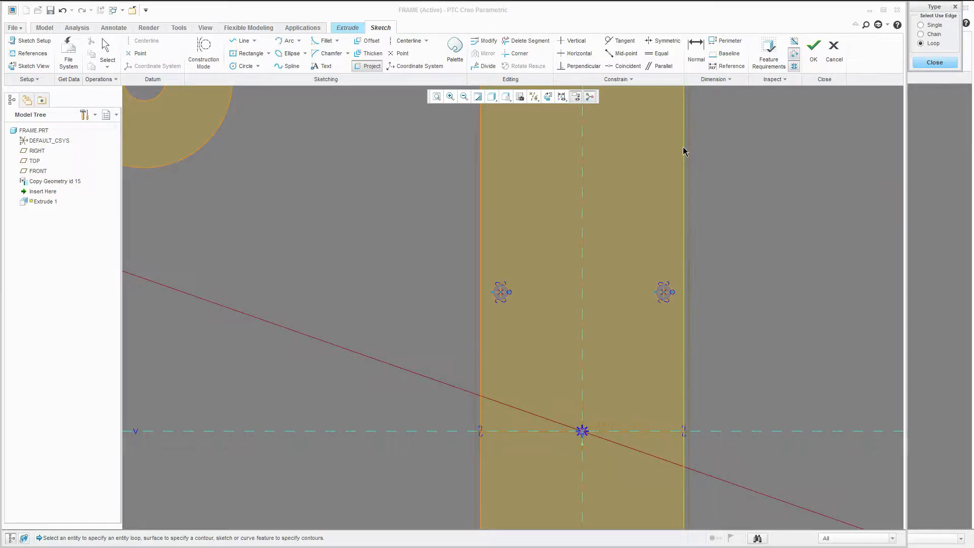
scroll(683, 148, up, 2)
scroll(658, 343, down, 3)
scroll(658, 346, up, 3)
scroll(664, 432, down, 4)
click(664, 422)
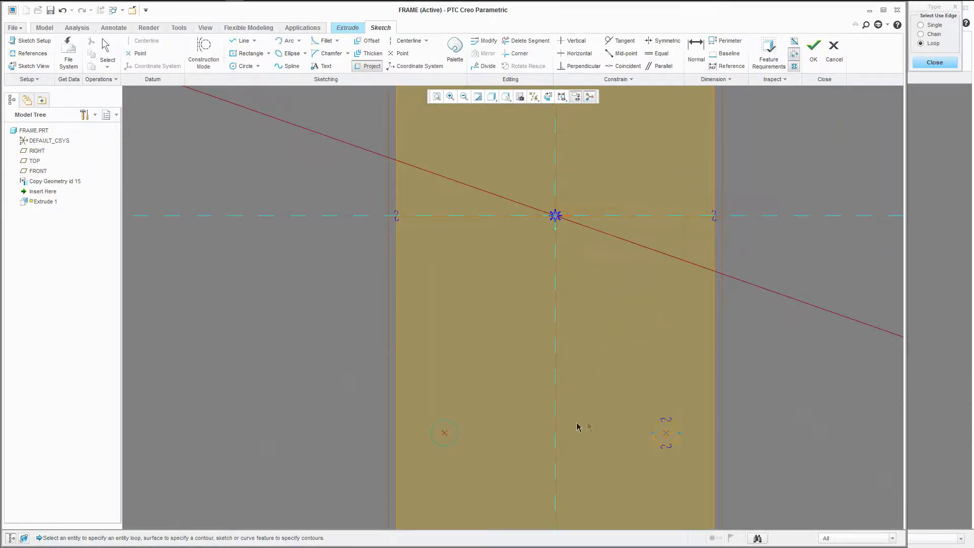
click(457, 425)
scroll(454, 324, up, 3)
scroll(462, 460, up, 3)
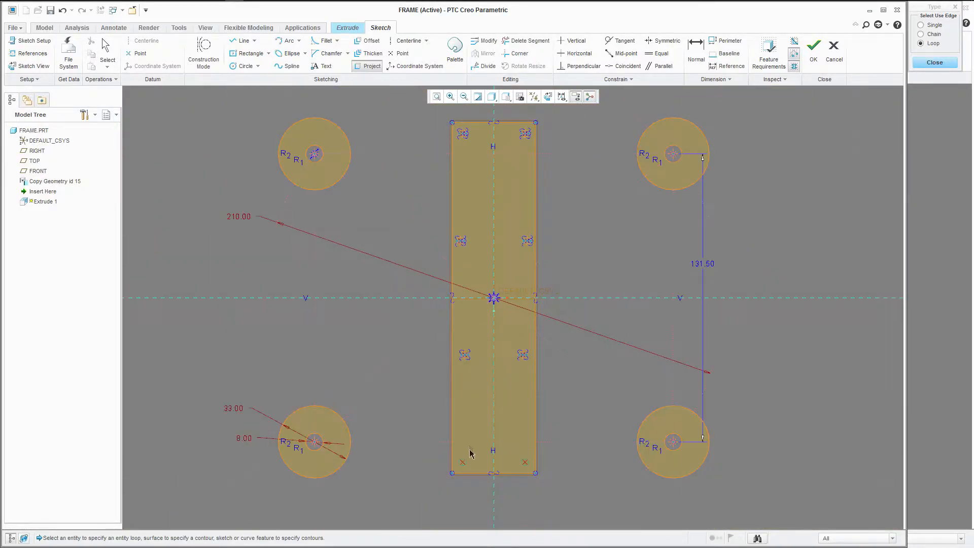
scroll(469, 449, down, 4)
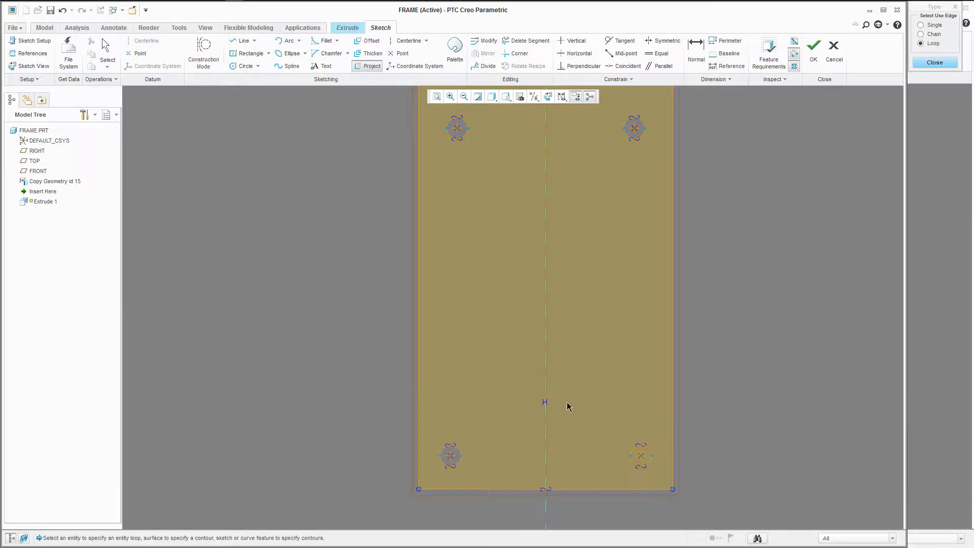
scroll(548, 369, up, 4)
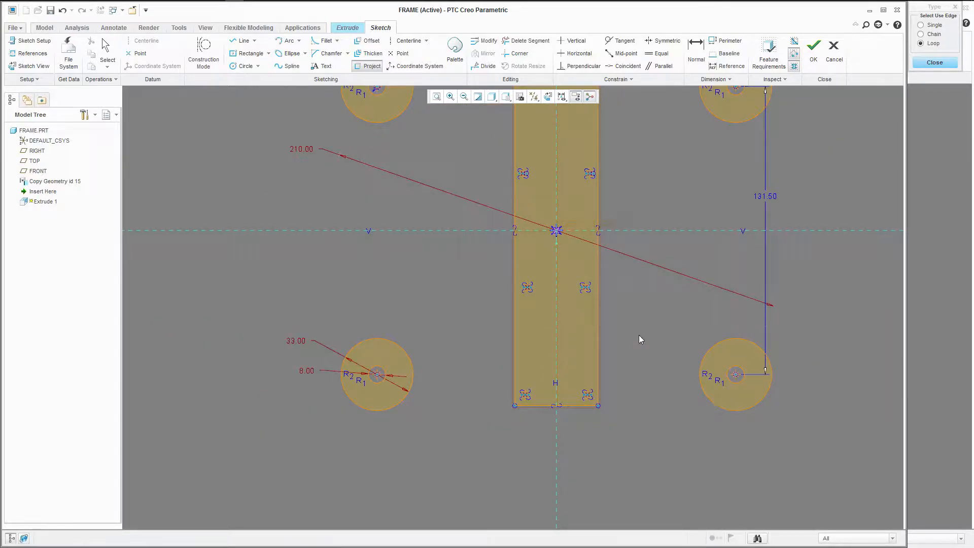
middle_click(640, 340)
Step: Draw a slanted centreline from the lower-left motor mount's centre across the vertical axis, plus horizontal and vertical centrelines through the origin
scroll(495, 369, up, 3)
scroll(522, 301, down, 2)
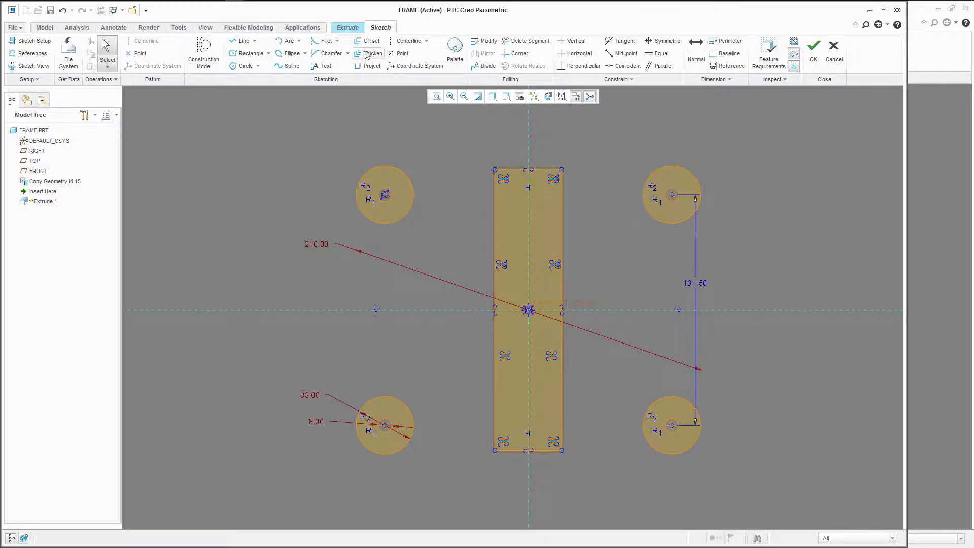
click(404, 41)
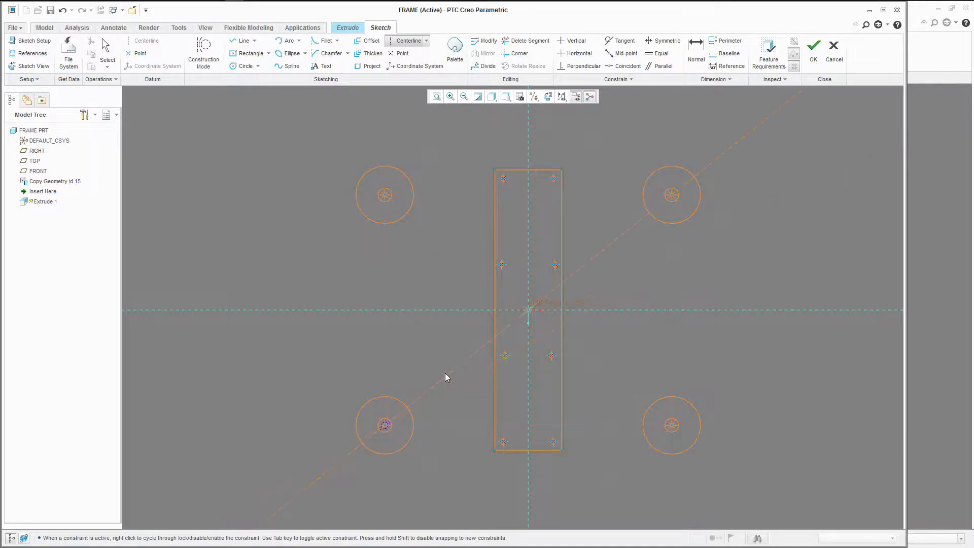
scroll(519, 370, down, 4)
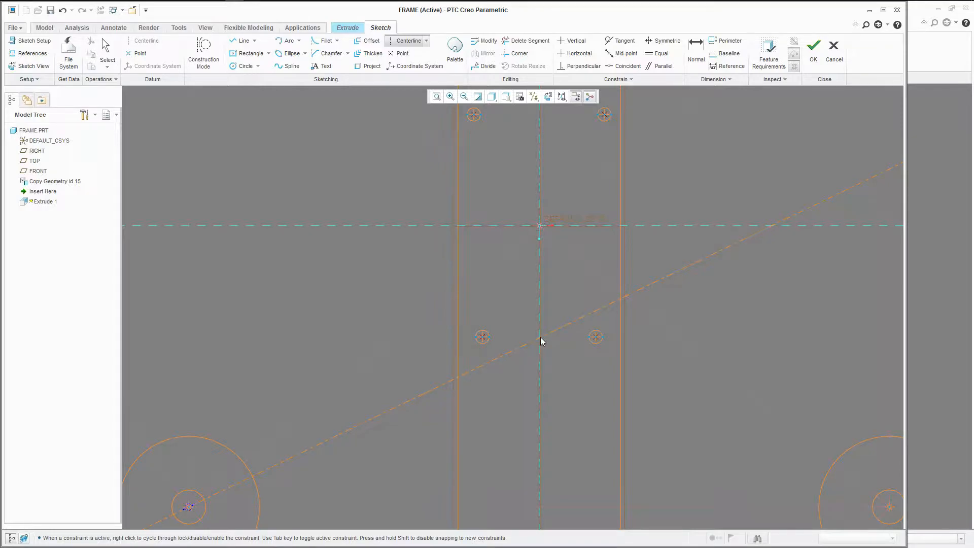
scroll(540, 337, up, 3)
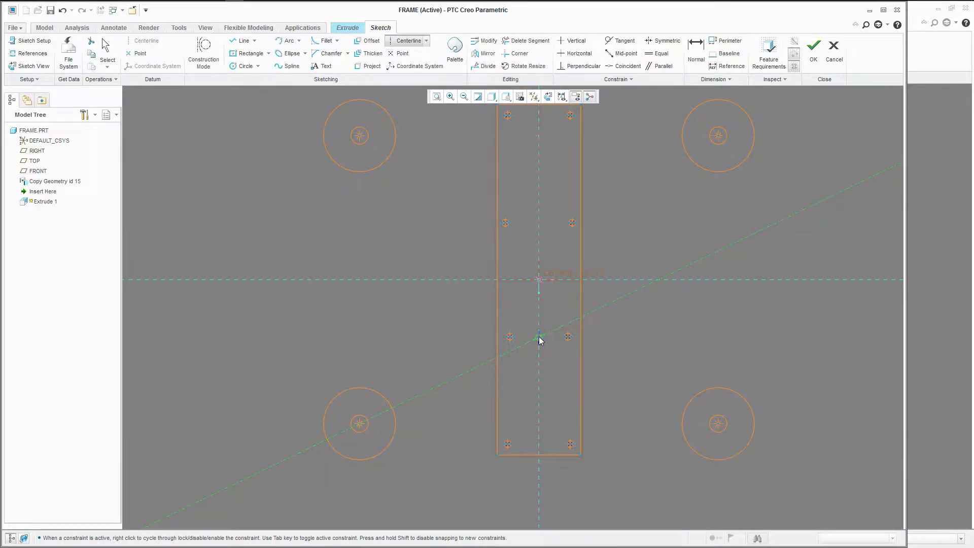
click(538, 279)
middle_click(456, 257)
scroll(440, 277, up, 3)
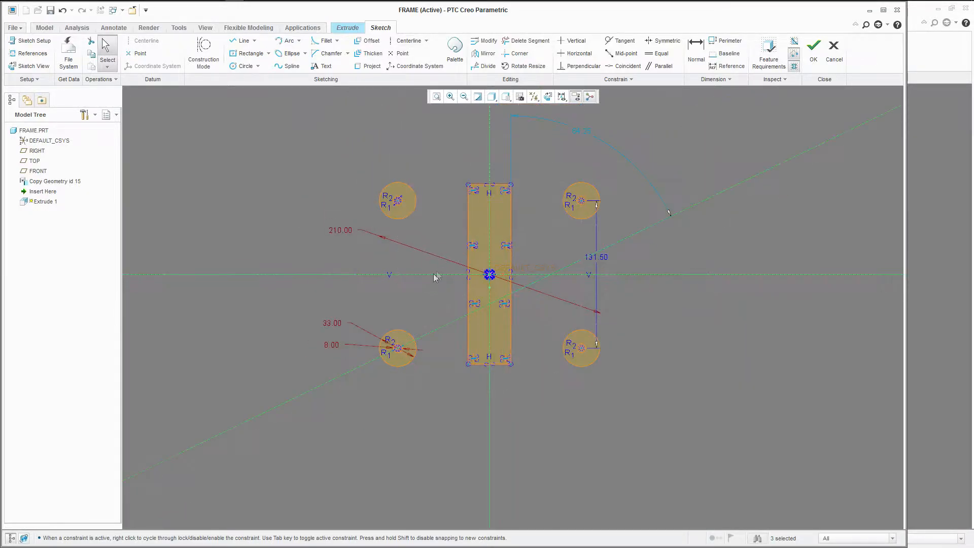
click(427, 250)
scroll(428, 249, down, 2)
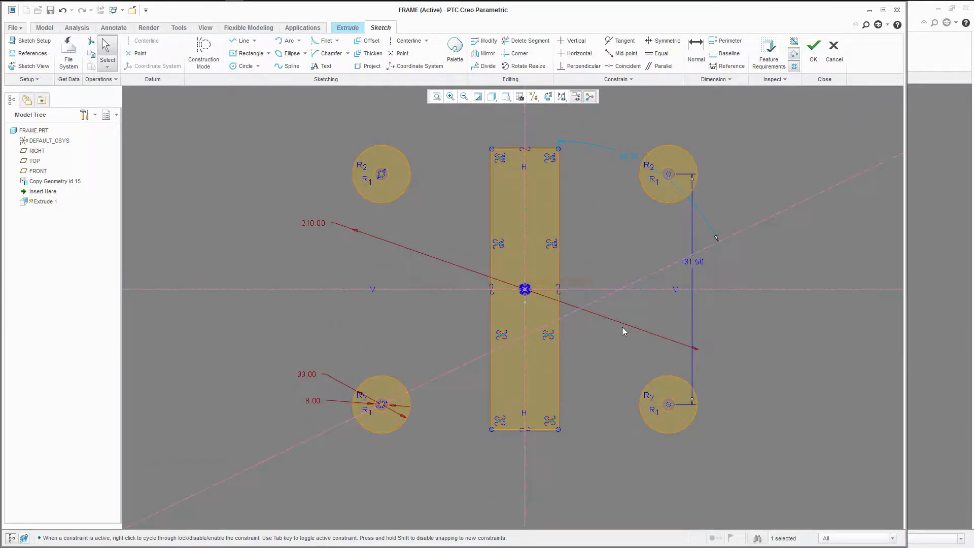
Step: Dimension the angle between the slanted and vertical centrelines and set it to 125/2 degrees
click(696, 49)
click(515, 343)
middle_click(500, 361)
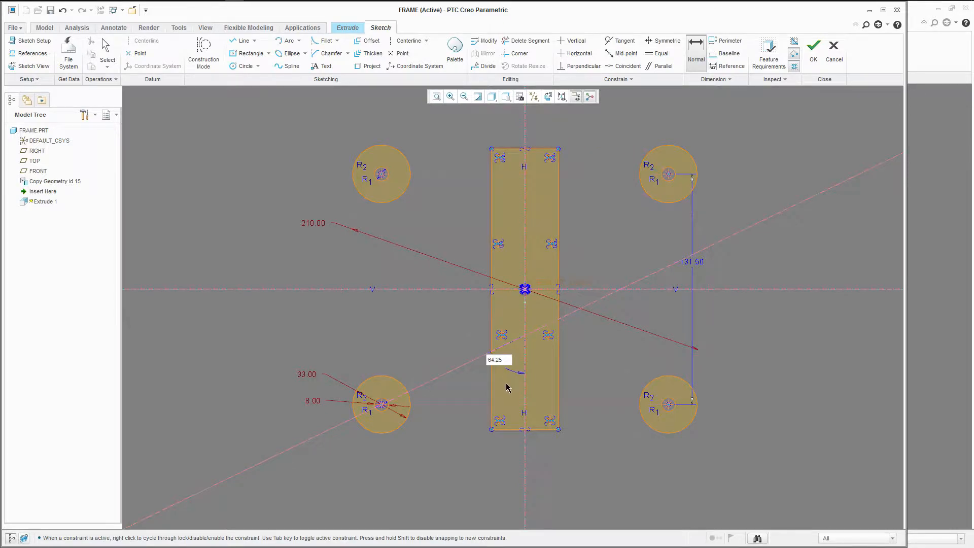
text(125/2)
key(Return)
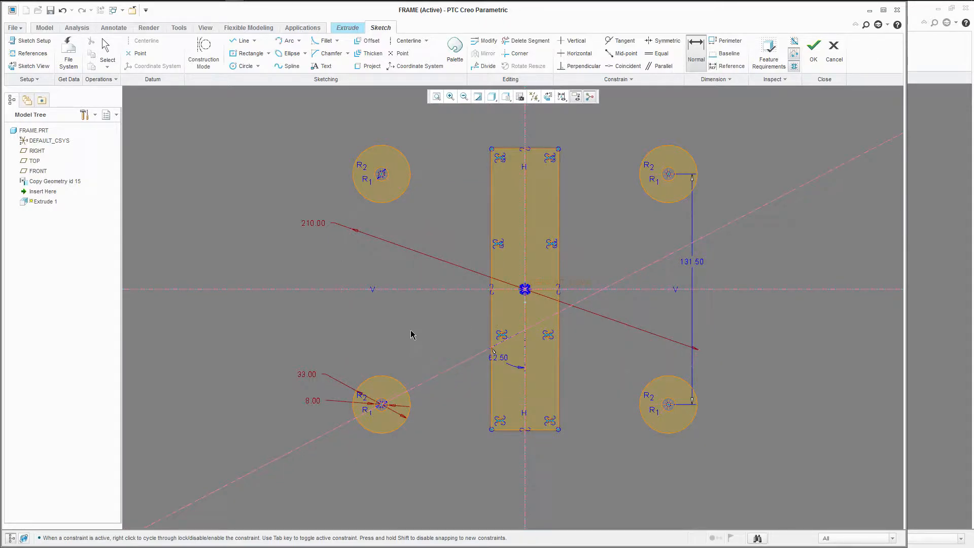
Step: Draw a line below the slanted centreline and parallel to it, from beside the lower-left motor circle to the central plate's left edge
scroll(412, 335, down, 3)
scroll(432, 353, up, 3)
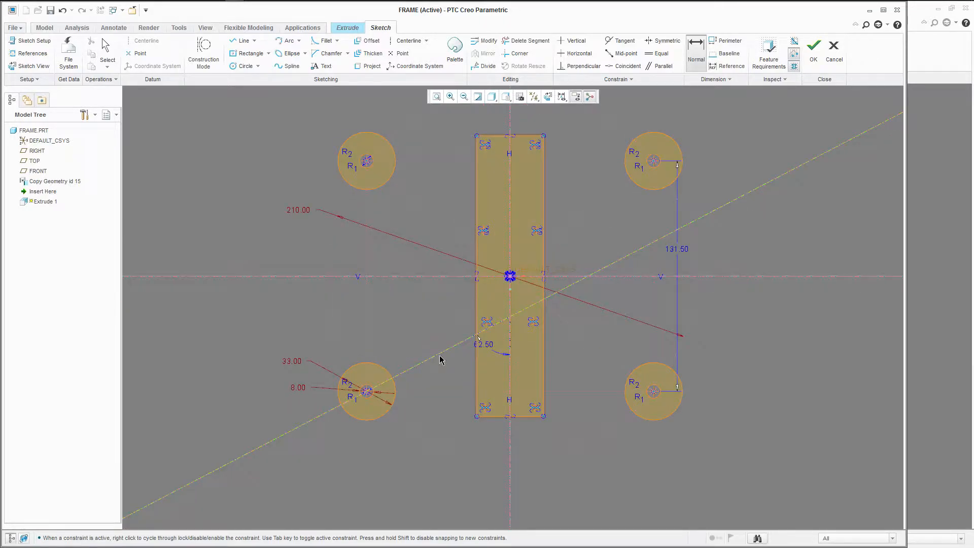
scroll(455, 354, up, 2)
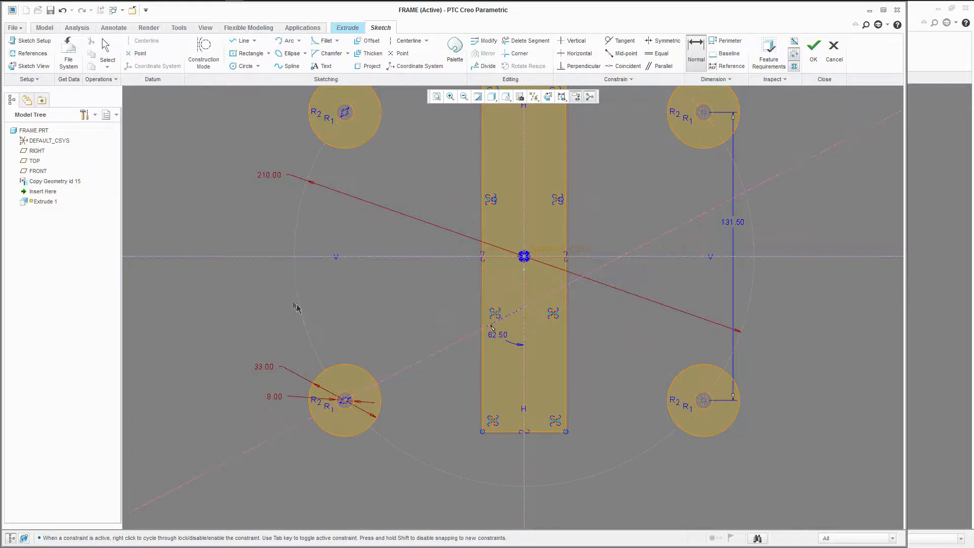
click(238, 41)
scroll(395, 417, up, 4)
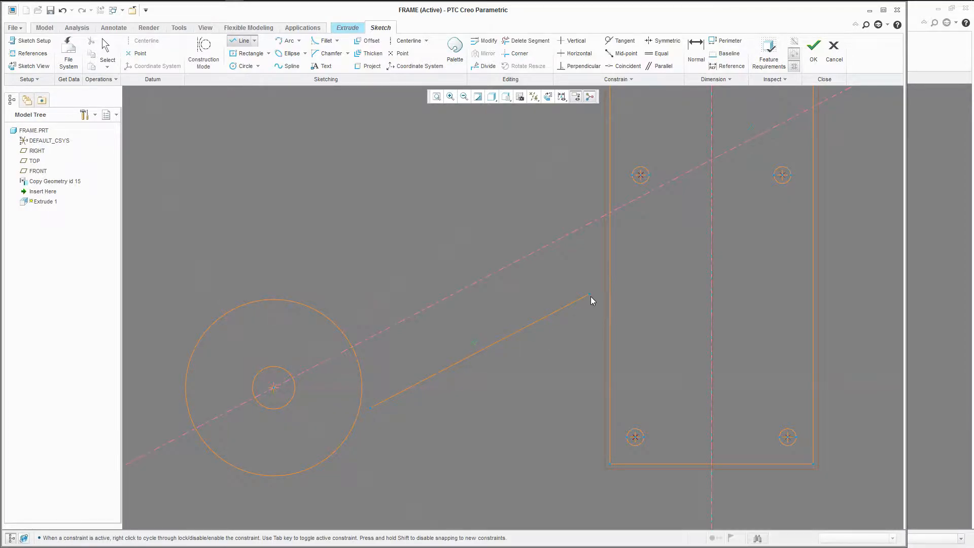
click(614, 282)
middle_click(534, 282)
middle_click(493, 300)
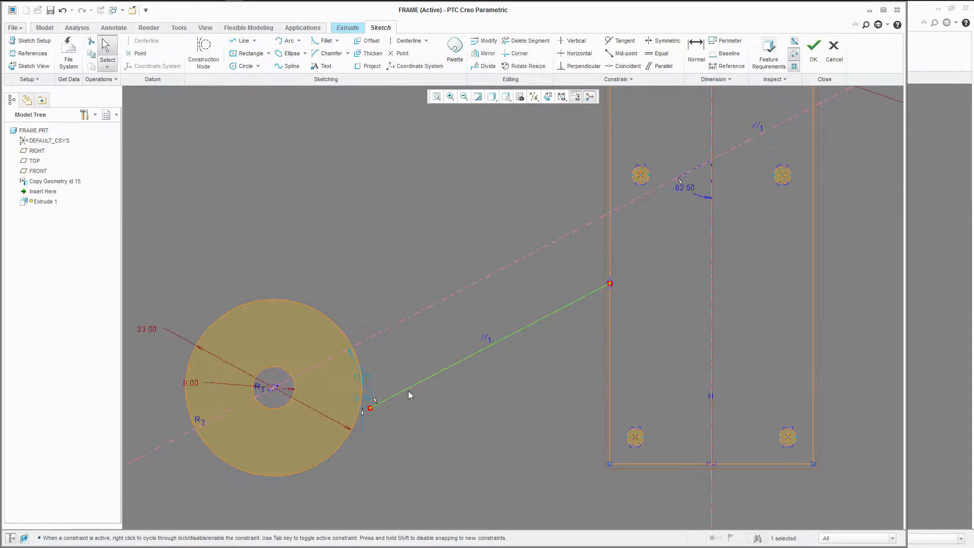
Step: Make the parallel arm line's lower end coincident with the outer circle of the lower-left motor mount
click(623, 66)
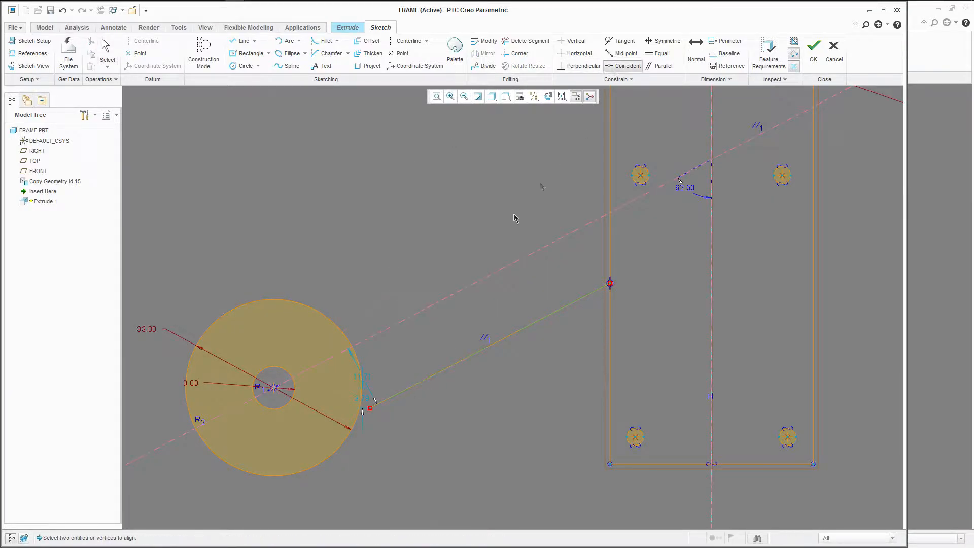
click(371, 410)
click(362, 403)
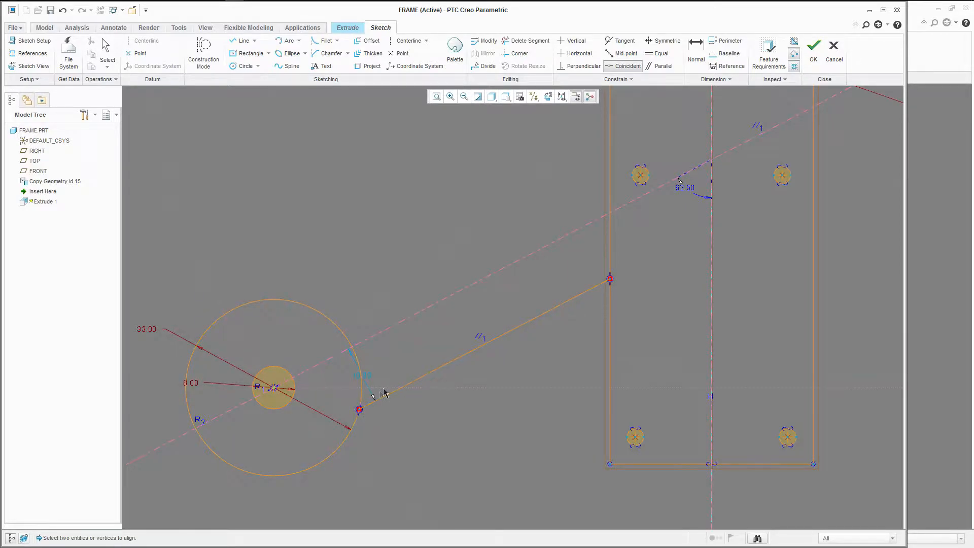
middle_click(407, 354)
Step: Mirror the arm line about the slanted centreline to create the arm's upper line
click(495, 338)
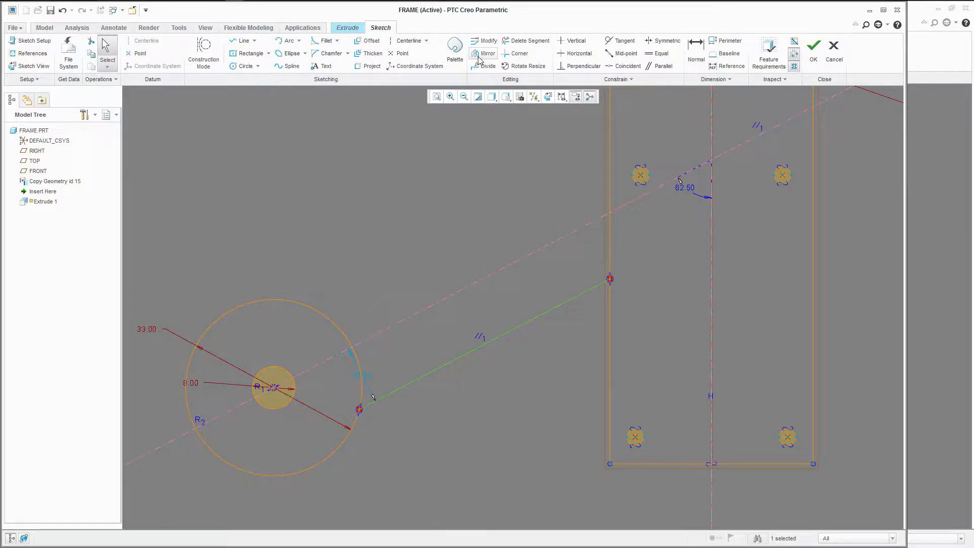
click(485, 54)
click(505, 272)
Step: Try to bring the mirrored line's upper end onto the central plate's left edge with a Coincident constraint and by moving the endpoint
click(624, 66)
click(556, 175)
click(610, 151)
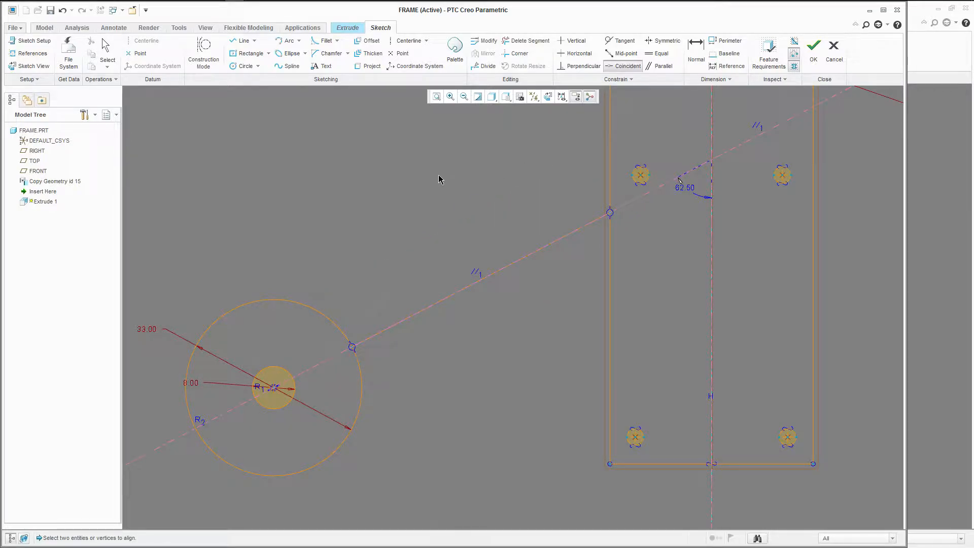
key(ctrl+z)
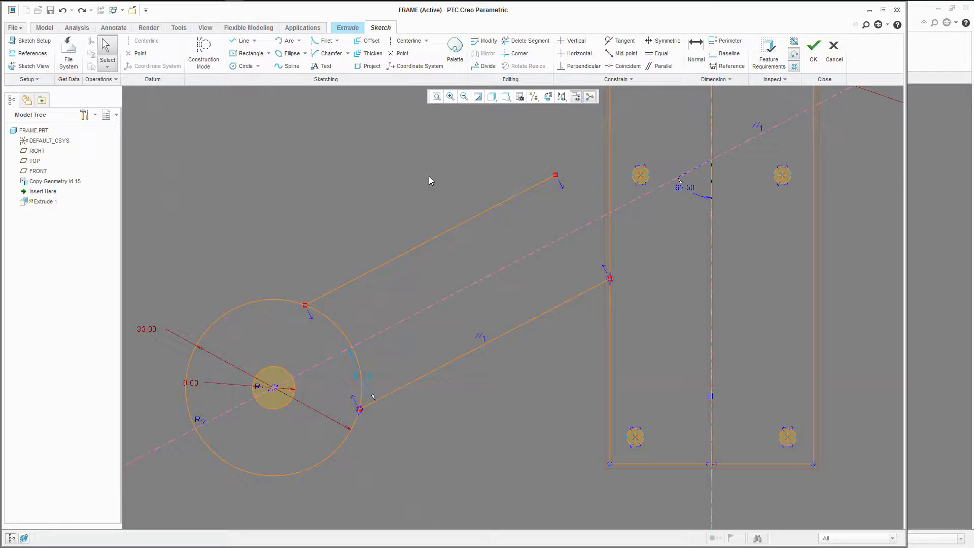
mouse_move(556, 177)
mouse_down()
mouse_move(602, 159)
mouse_move(588, 178)
mouse_up()
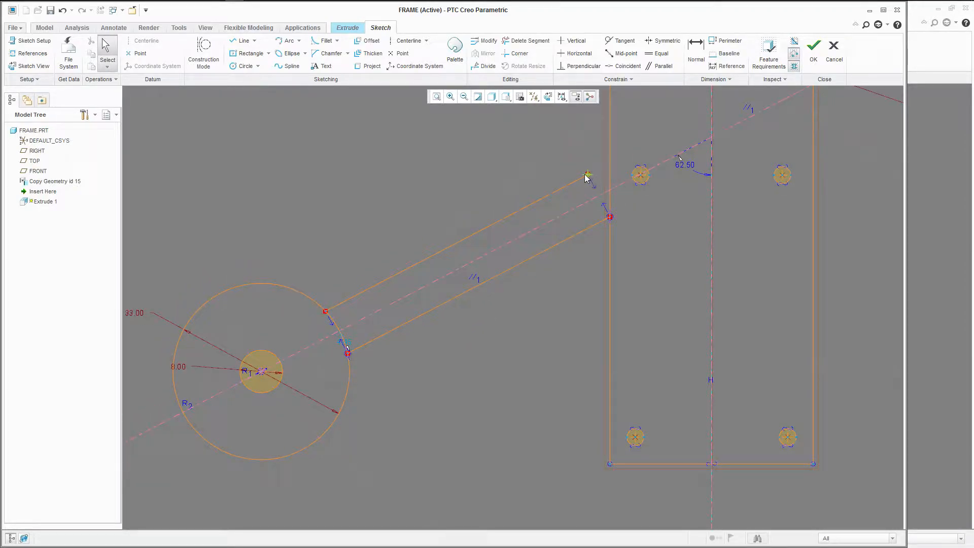
Step: Lock the vertical spacing dimension between the two right-hand motor mounts
scroll(559, 179, down, 5)
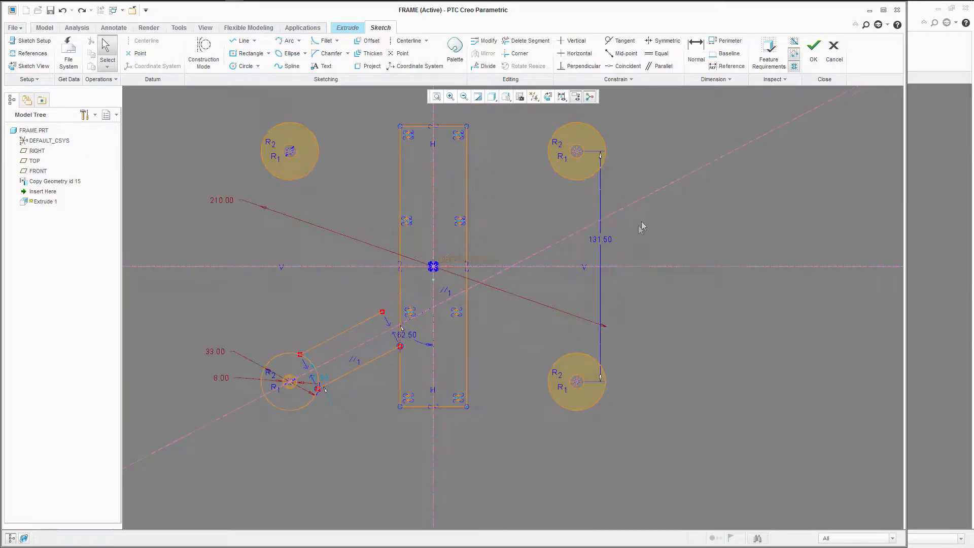
right_click(602, 237)
click(635, 296)
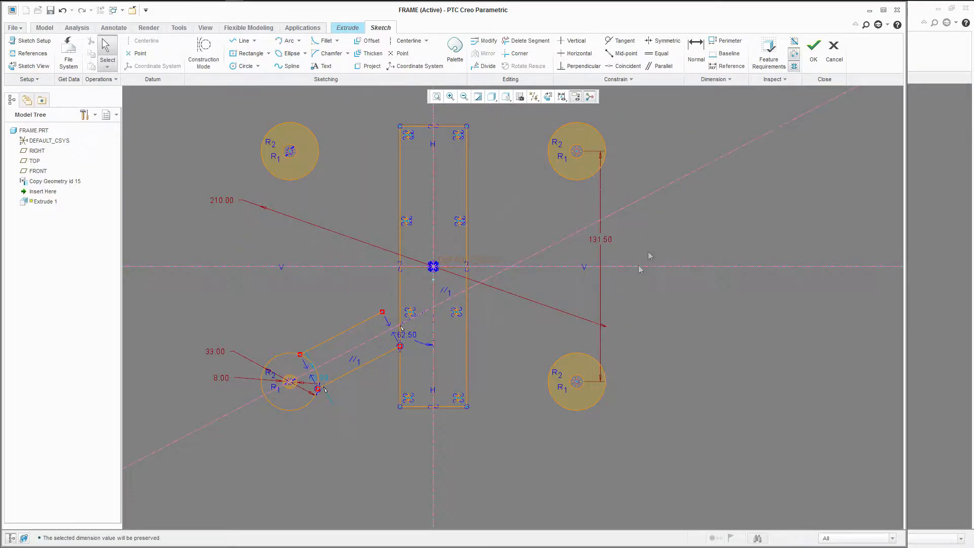
scroll(393, 350, down, 2)
Step: Dimension the distance between the arm's two parallel lines, set it to 30, and lock the dimension
scroll(421, 317, up, 5)
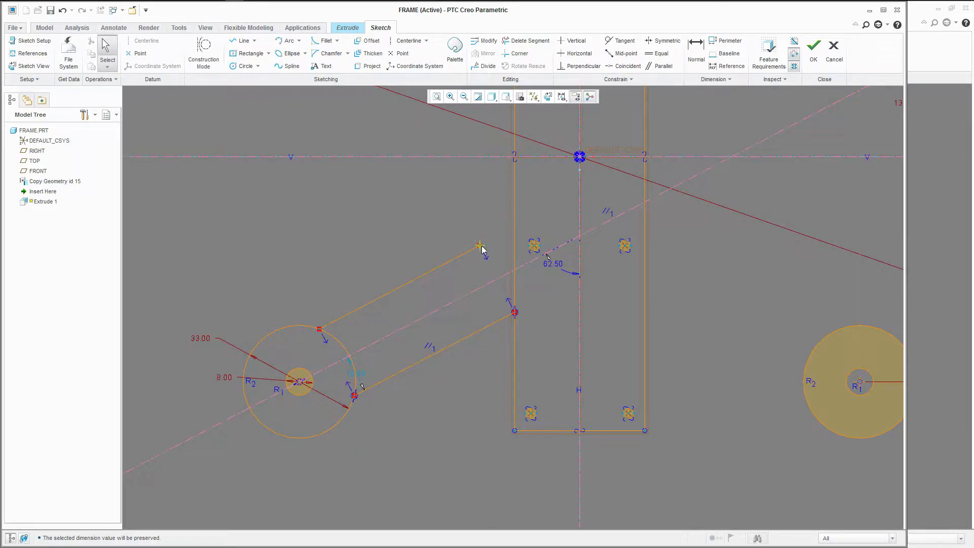
click(696, 51)
click(383, 298)
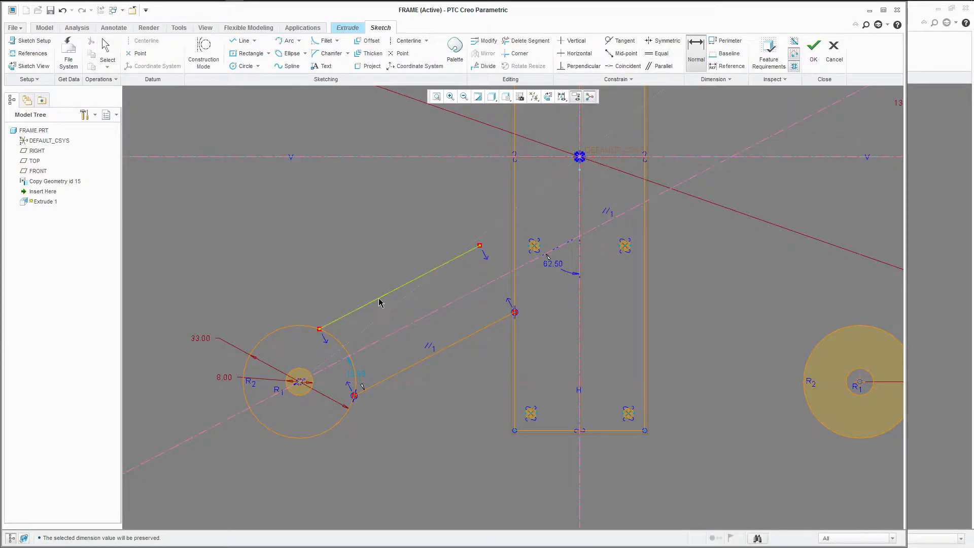
click(417, 353)
middle_click(413, 344)
key(Return)
double_click(419, 344)
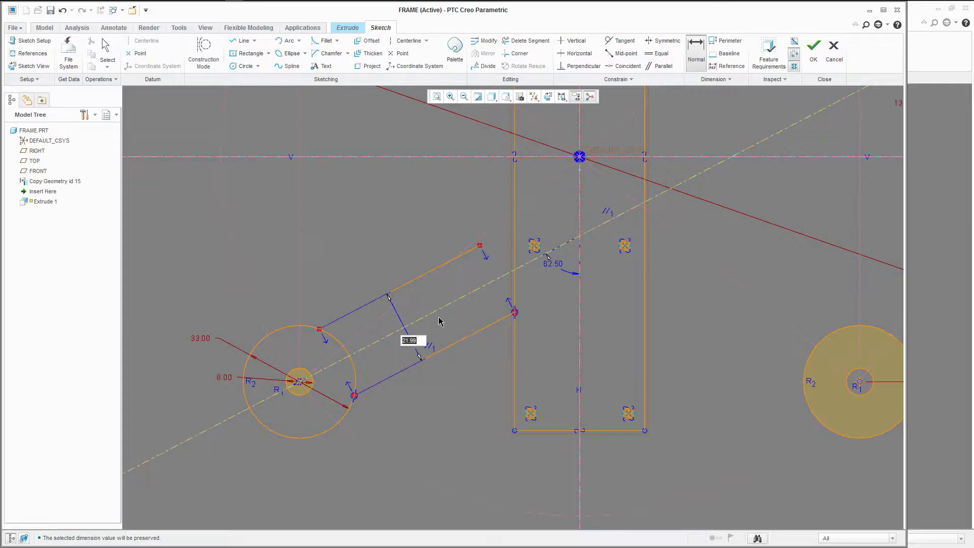
text(30)
key(Return)
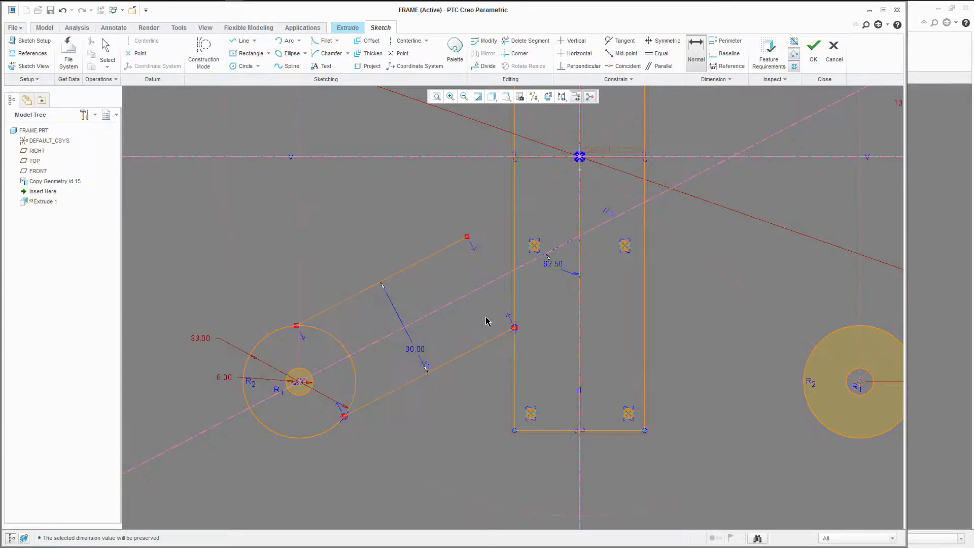
click(413, 353)
right_click(413, 353)
click(438, 437)
Step: Join the arm's upper line to the plate's left edge with Corner, and redraw the edge from the arm's lower line to the plate corner
click(516, 53)
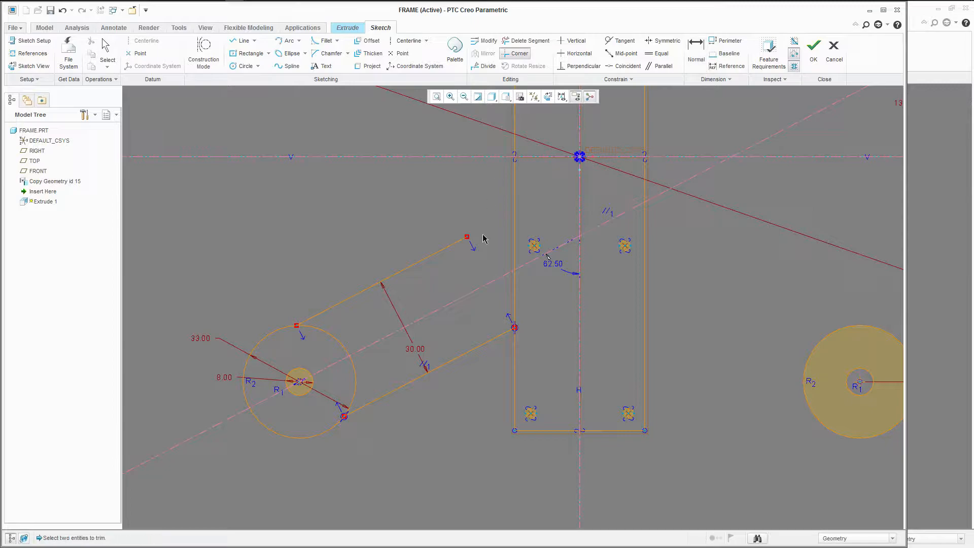
click(464, 239)
click(514, 207)
click(241, 41)
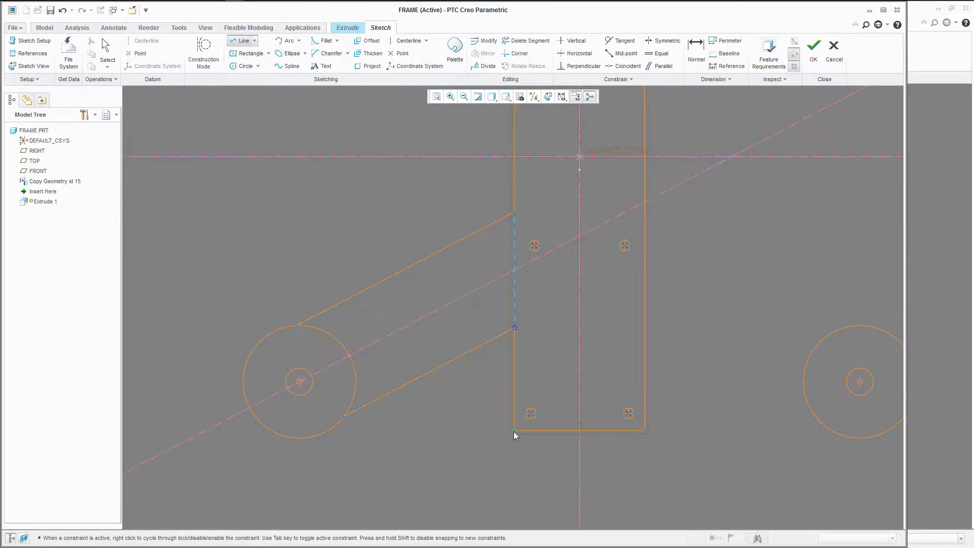
middle_click(490, 415)
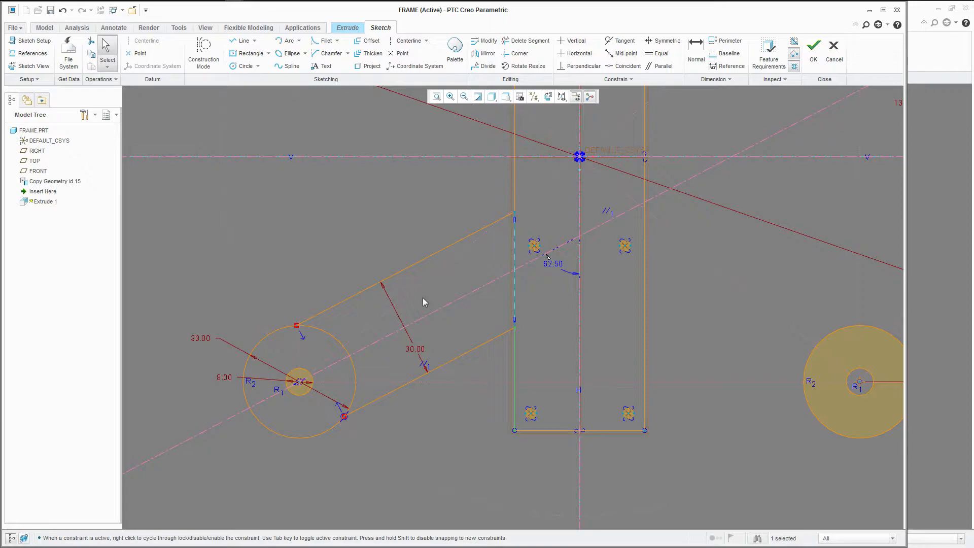
Step: Delete the arc segments of the lower-left motor circle that lie between the arm's two lines
click(525, 41)
scroll(335, 332, up, 3)
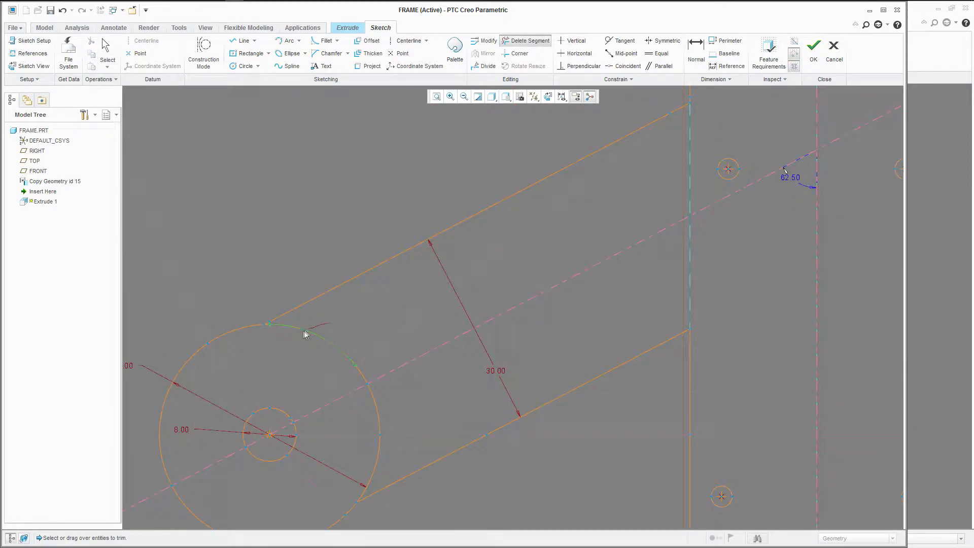
mouse_move(357, 365)
mouse_down()
mouse_move(378, 391)
mouse_move(370, 395)
mouse_up()
scroll(271, 339, up, 3)
scroll(272, 260, down, 5)
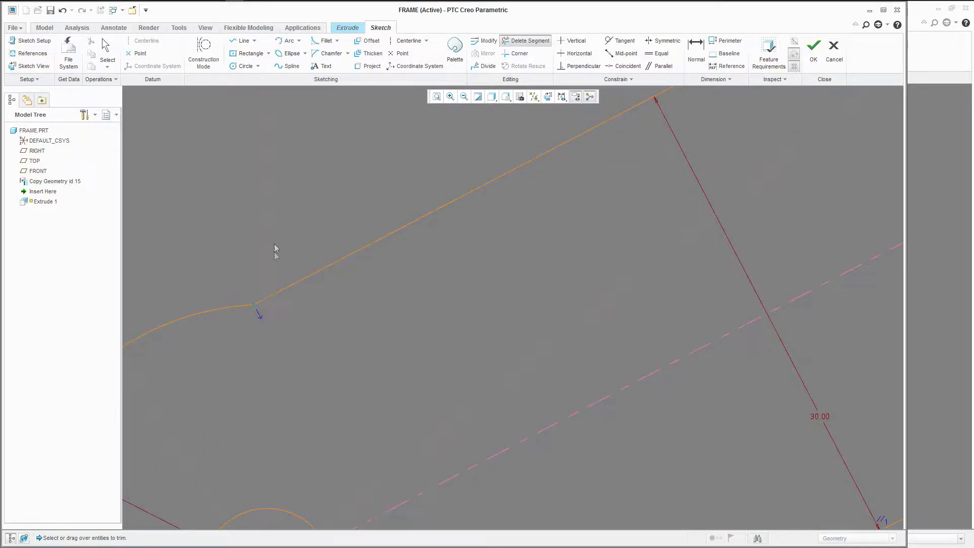
scroll(344, 337, up, 3)
mouse_move(342, 306)
mouse_down()
mouse_move(335, 339)
mouse_move(312, 330)
mouse_up()
scroll(312, 329, down, 5)
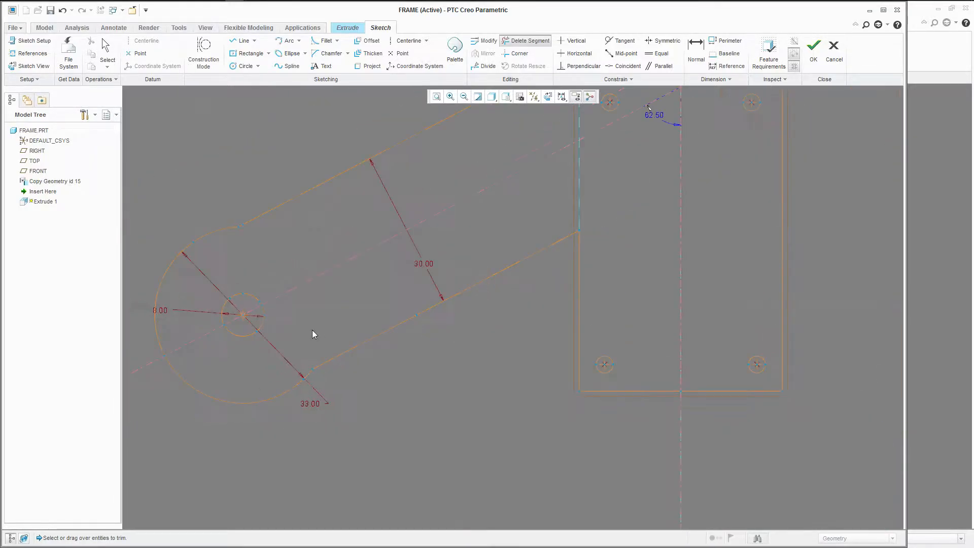
scroll(461, 243, up, 5)
middle_click(332, 217)
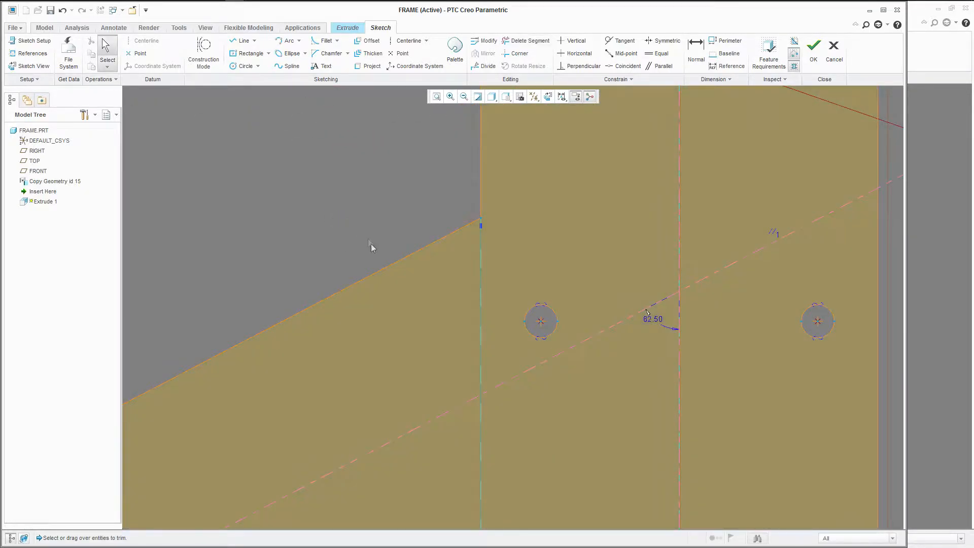
Step: Mirror the two lower-left arm lines about the vertical centreline to form the lower-right arm
scroll(368, 243, down, 5)
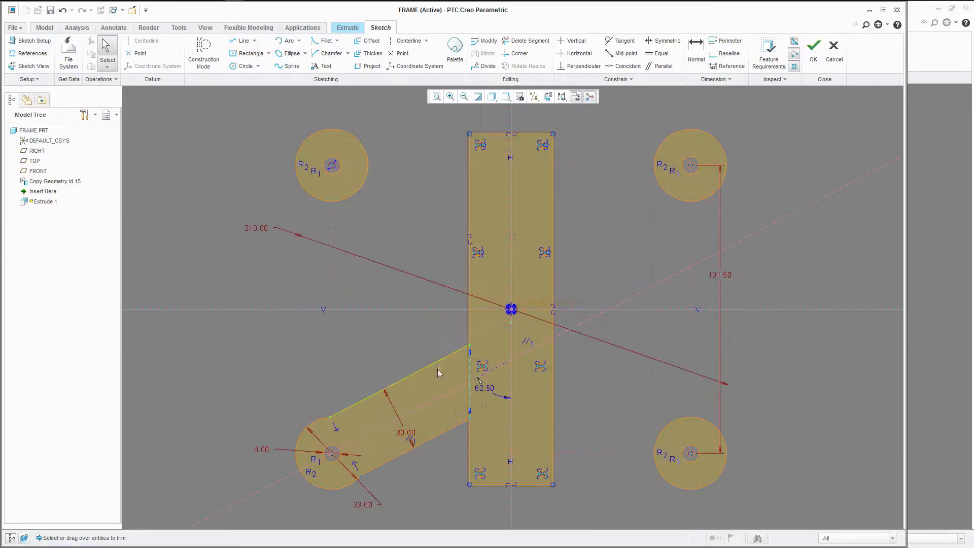
click(427, 441)
click(485, 54)
click(510, 259)
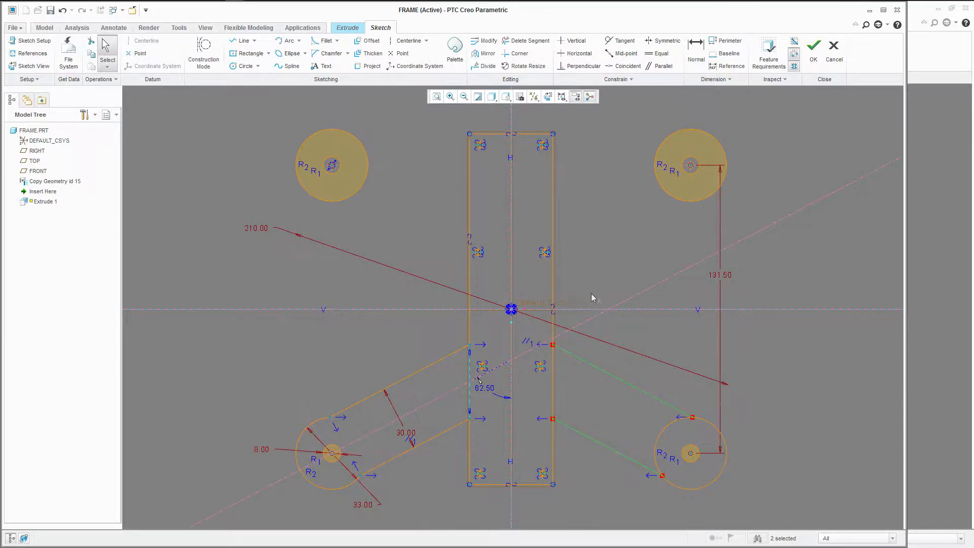
Step: Mirror the four lower arm lines about the horizontal centreline to form the two upper arms
click(422, 345)
click(435, 362)
ctrl+click(453, 427)
ctrl+click(612, 376)
ctrl+click(577, 431)
click(484, 53)
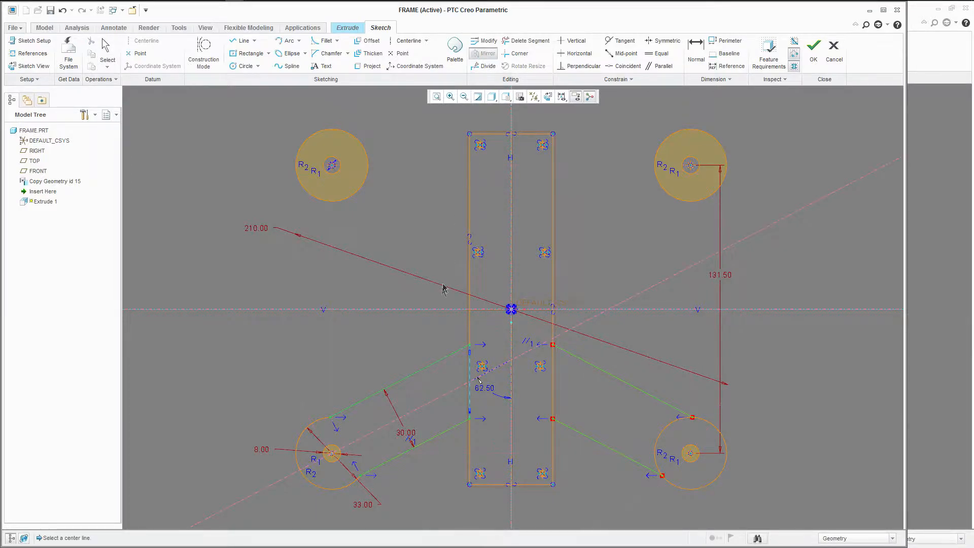
click(438, 310)
click(412, 120)
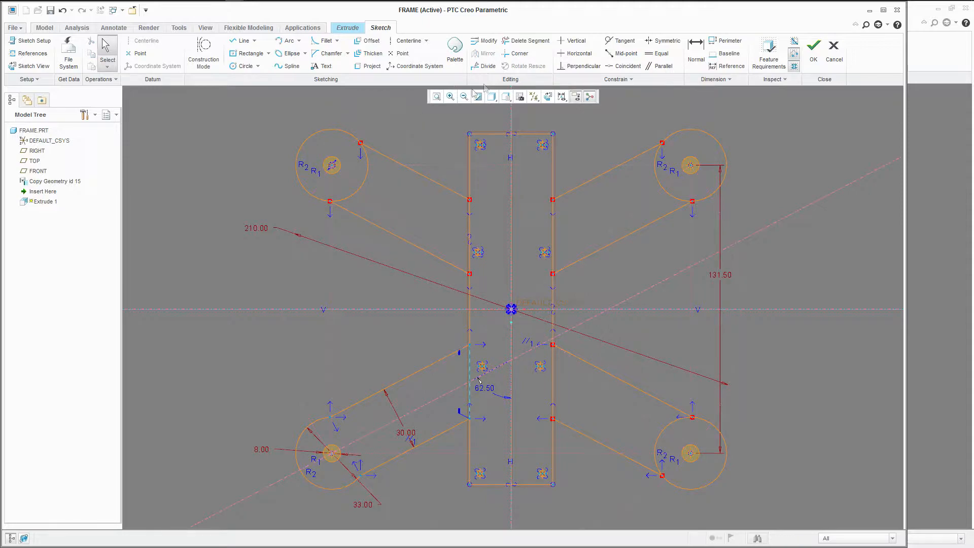
Step: Delete the upper-left motor circle's arc inside the arm and the plate edge segment between that arm's lines
click(524, 41)
scroll(335, 172, down, 5)
mouse_move(410, 137)
mouse_down()
mouse_move(395, 196)
mouse_move(359, 233)
mouse_move(324, 241)
mouse_up()
scroll(323, 242, down, 4)
scroll(336, 231, up, 5)
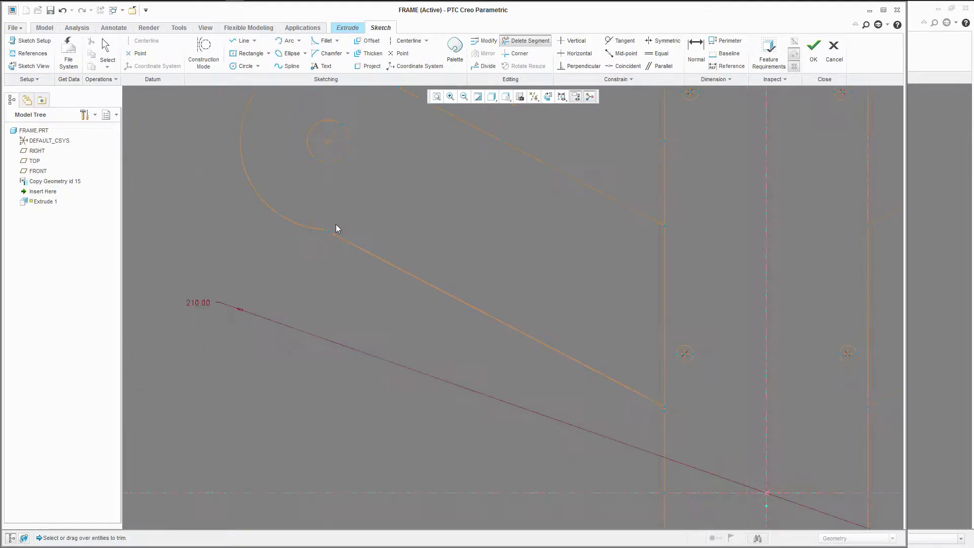
scroll(588, 249, down, 4)
drag(585, 246, 603, 388)
scroll(533, 304, up, 4)
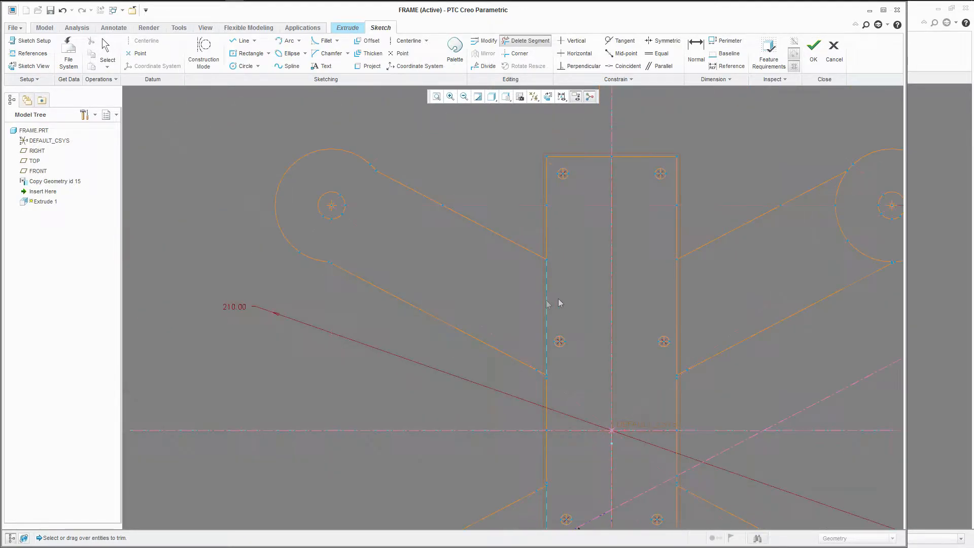
Step: Delete the plate edge segment between the upper-right arm's lines and the motor circle's arc inside that arm
click(675, 290)
scroll(700, 233, down, 6)
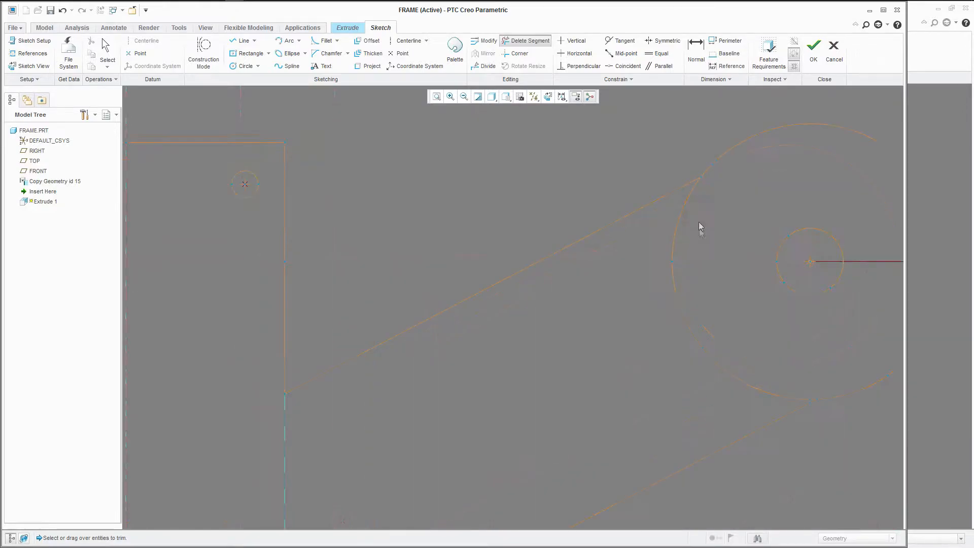
scroll(682, 284, up, 5)
drag(686, 302, 751, 339)
scroll(814, 353, down, 5)
scroll(816, 353, down, 2)
Step: Delete the plate edge segment between the lower-right arm's lines, trim part of its motor circle, and undo the last deletion
scroll(707, 250, up, 6)
scroll(674, 335, down, 3)
click(561, 349)
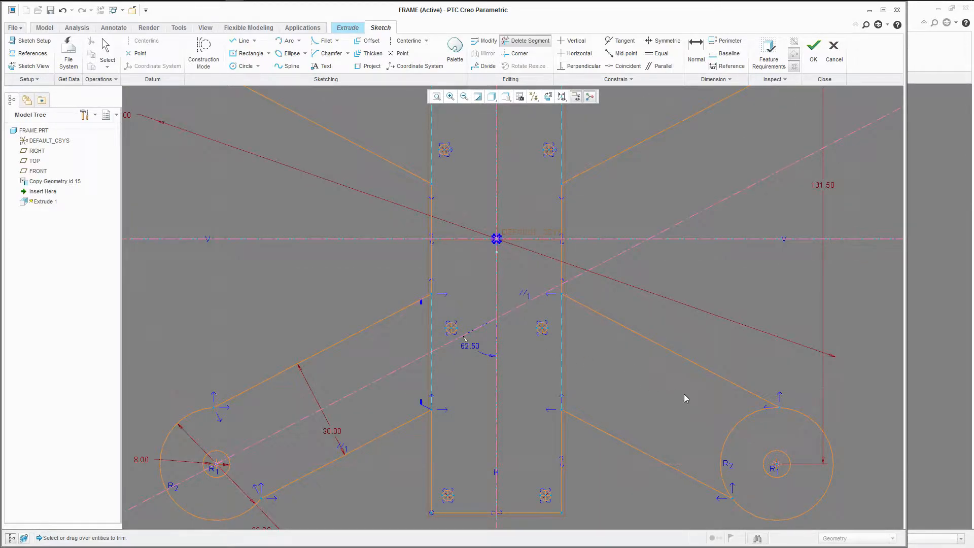
drag(746, 429, 747, 430)
scroll(769, 436, down, 4)
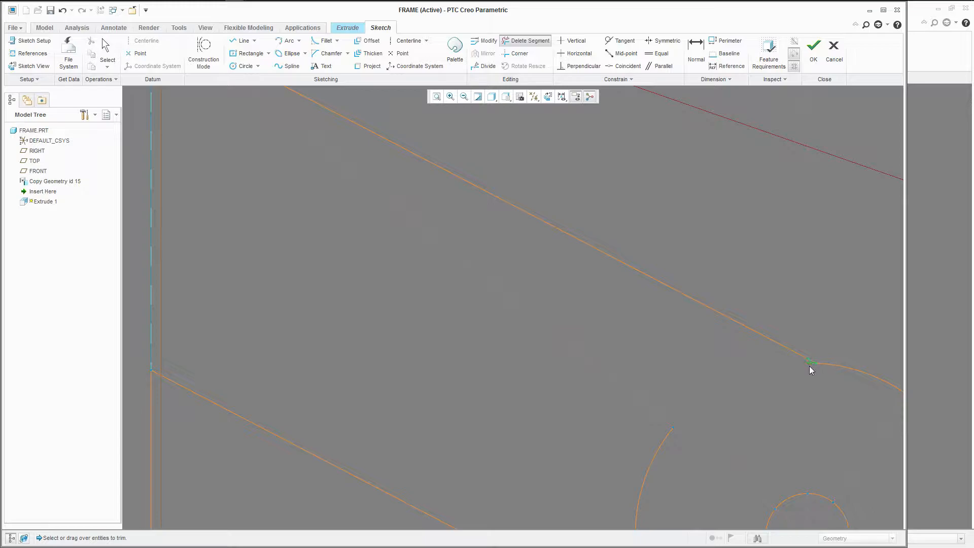
key(ctrl+z)
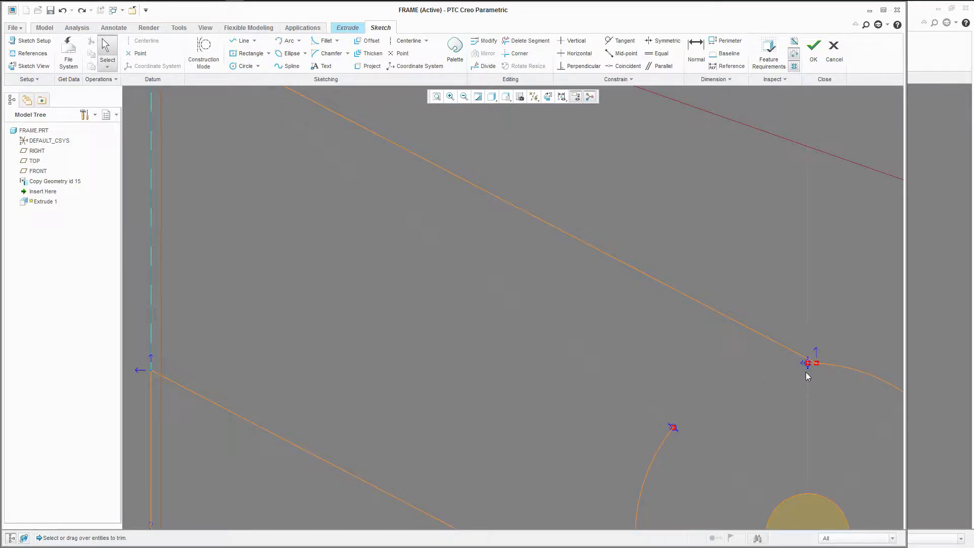
Step: Delete the leftover arc pieces of the lower-right motor circle inside the arm and finish trimming
scroll(807, 376, down, 4)
click(809, 345)
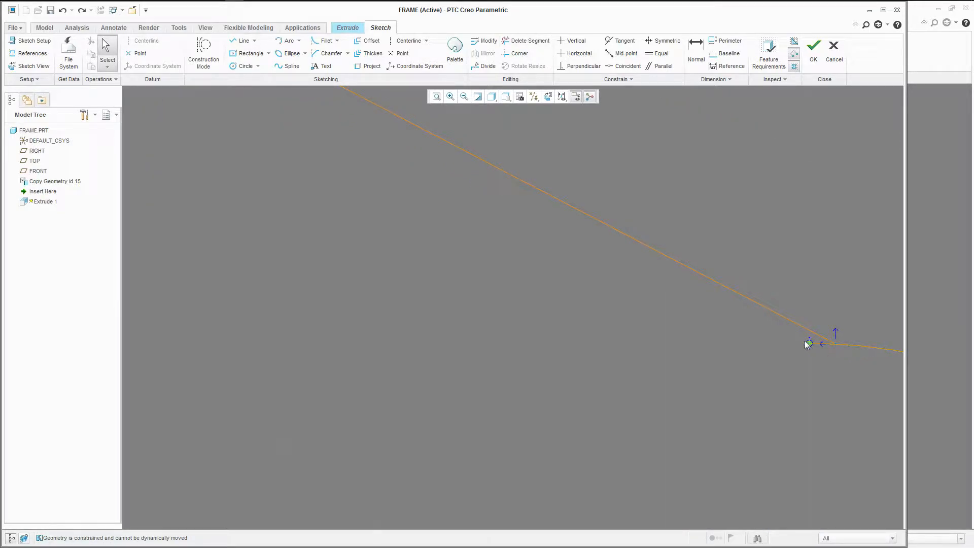
click(525, 41)
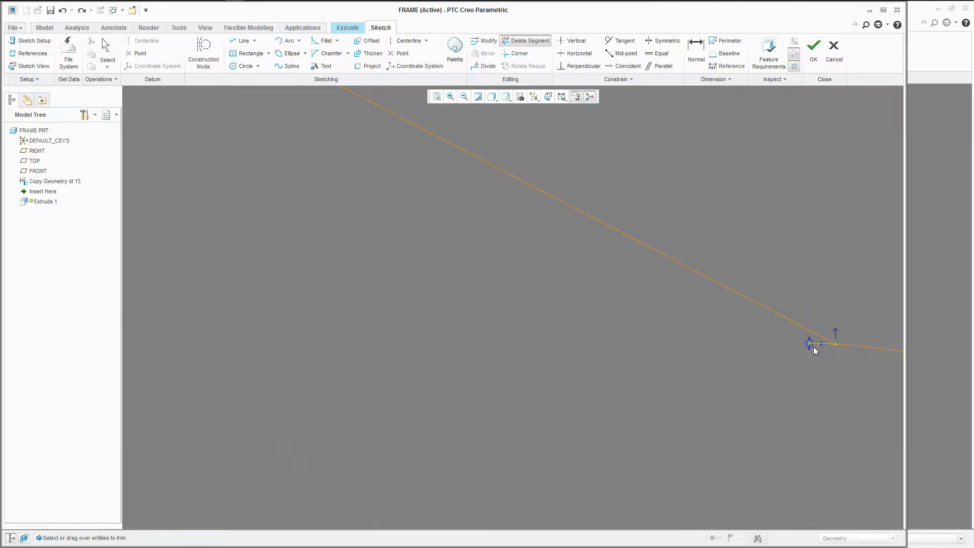
scroll(705, 351, up, 4)
drag(631, 395, 641, 447)
scroll(655, 466, down, 2)
scroll(706, 374, up, 5)
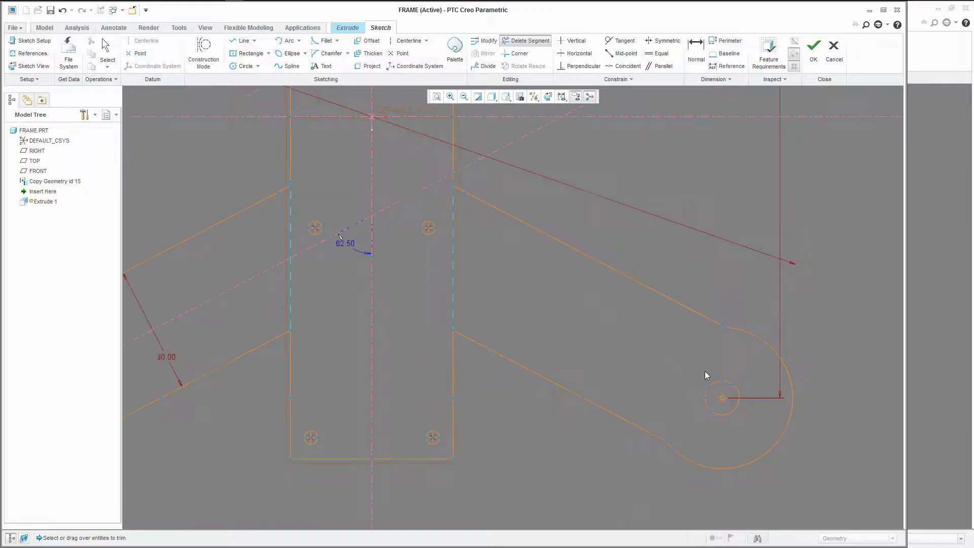
scroll(503, 300, down, 1)
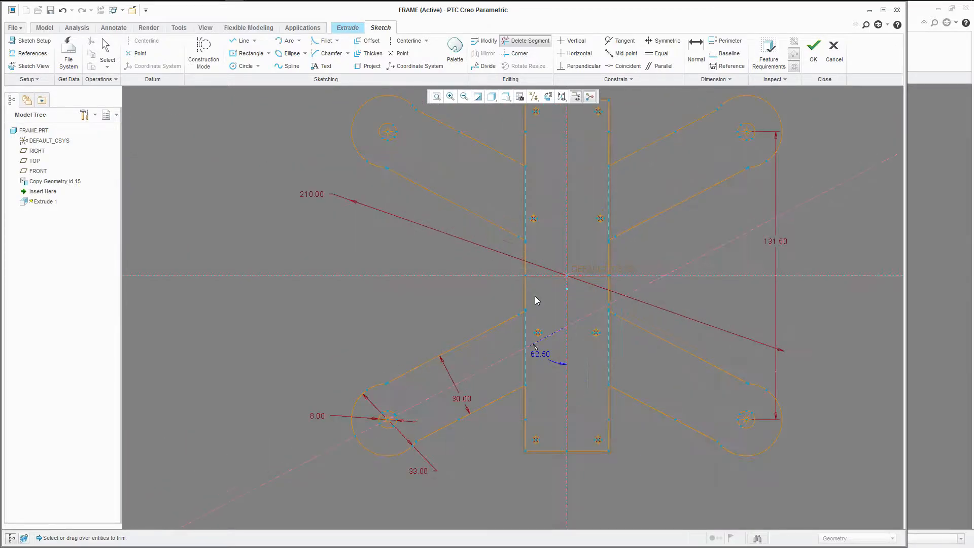
middle_click(482, 260)
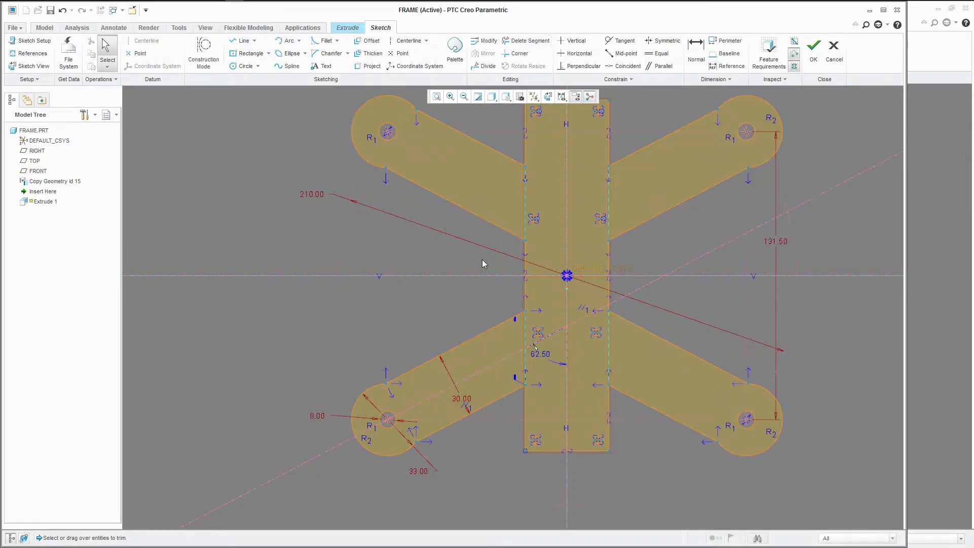
scroll(495, 255, up, 1)
scroll(568, 141, down, 1)
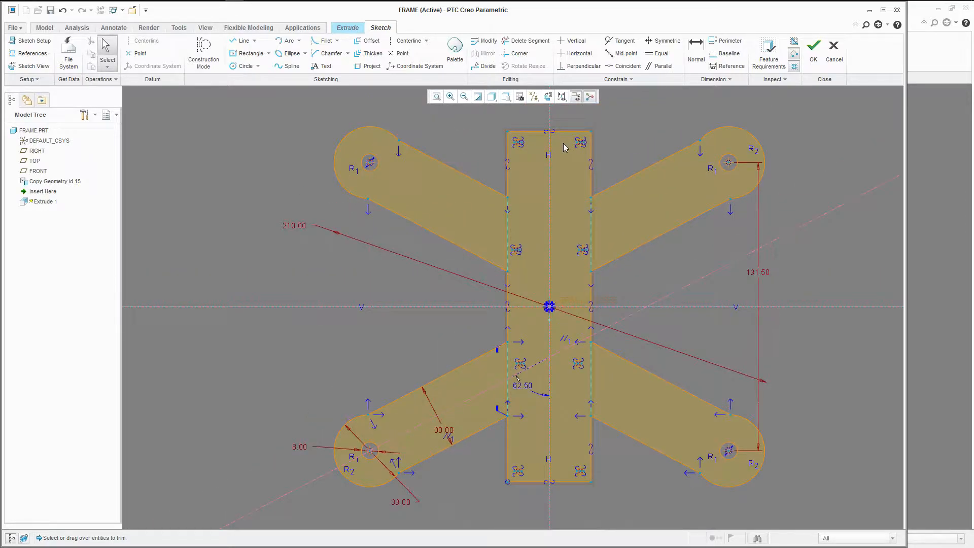
Step: Inspect the trimmed frame outline, checking where the arms meet the central plate and the motor mounts
scroll(548, 126, down, 1)
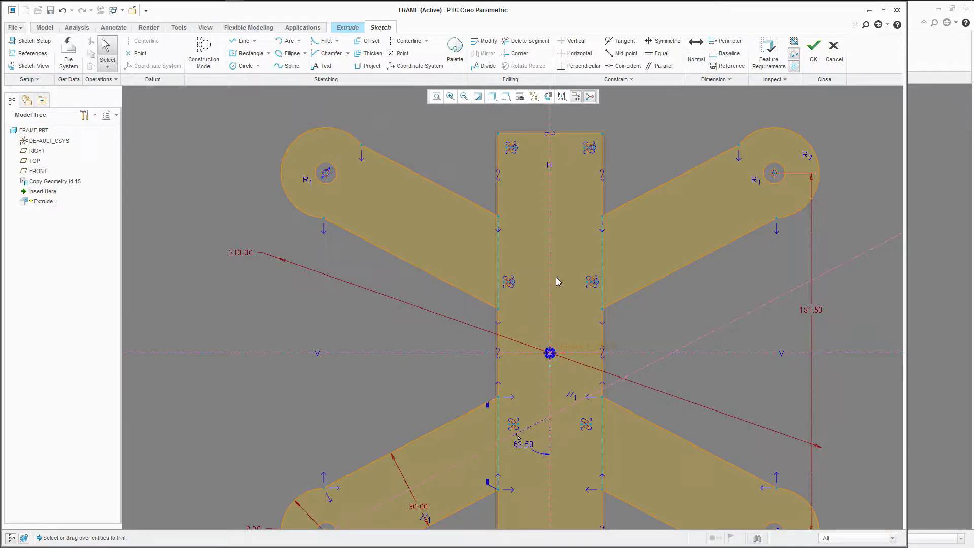
scroll(557, 280, up, 1)
scroll(563, 403, up, 2)
scroll(551, 515, down, 2)
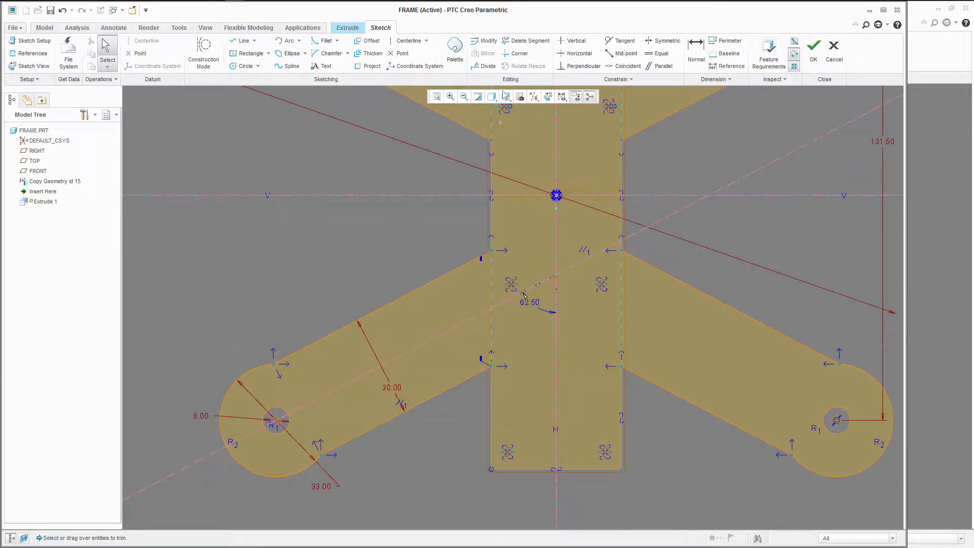
click(240, 40)
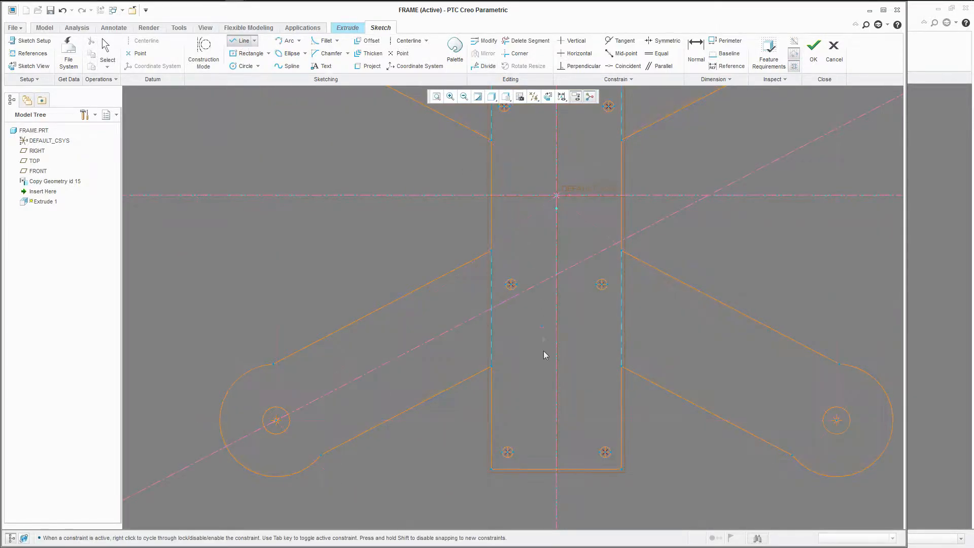
scroll(495, 471, down, 3)
middle_click(397, 365)
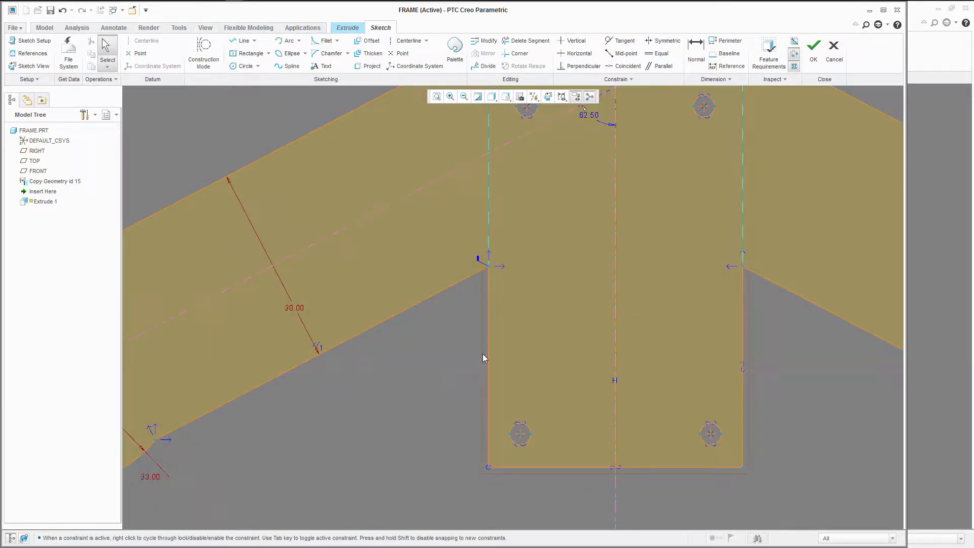
click(480, 262)
scroll(479, 379, up, 2)
scroll(479, 379, up, 2)
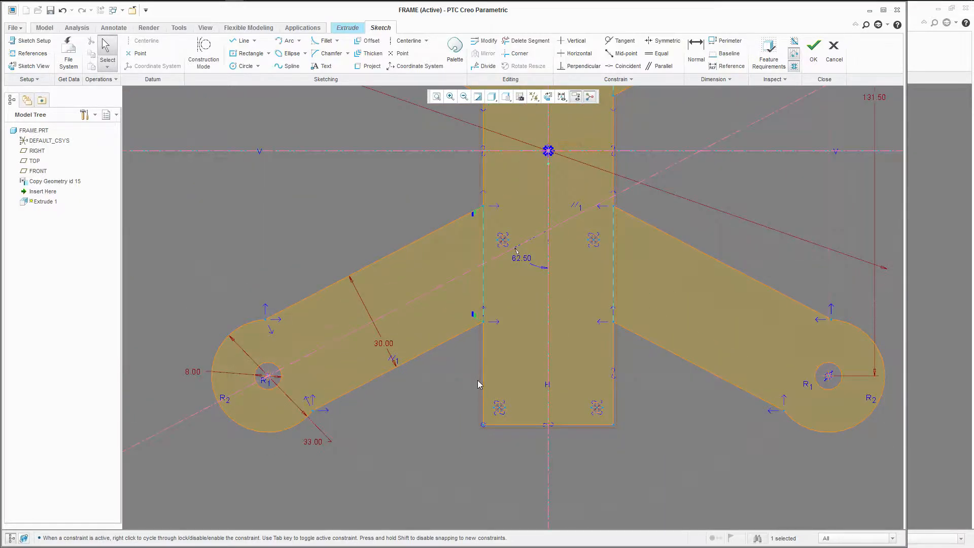
scroll(494, 385, up, 3)
scroll(515, 200, down, 3)
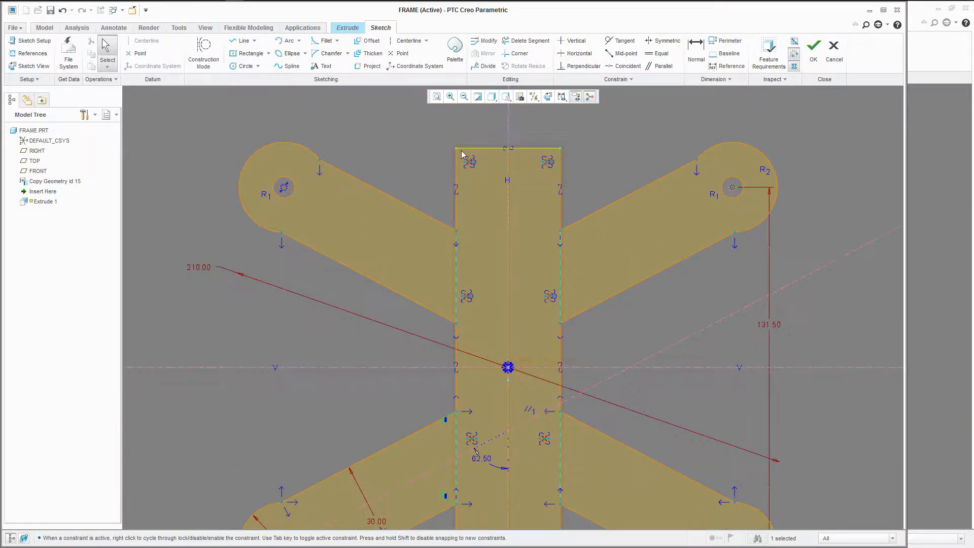
scroll(448, 202, up, 1)
scroll(449, 202, up, 1)
scroll(435, 311, down, 1)
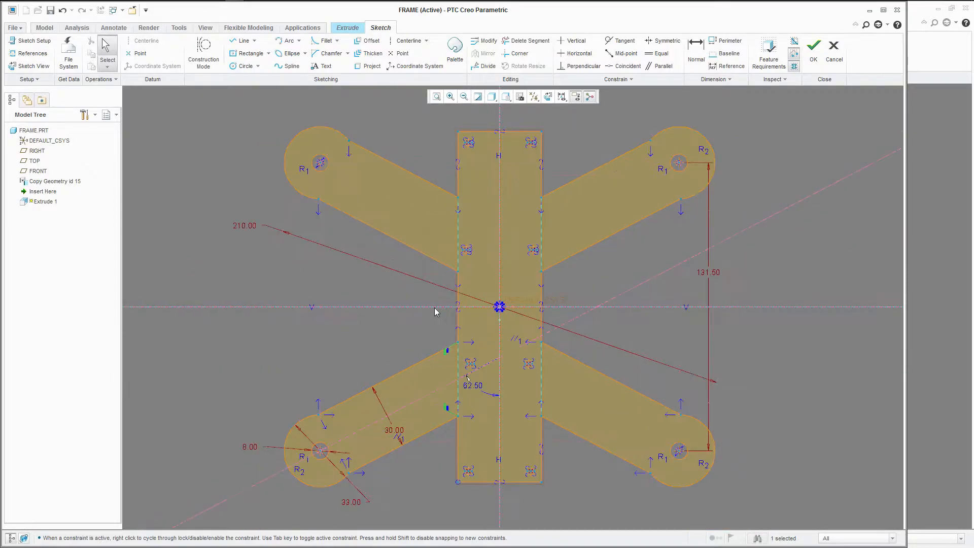
mouse_move(459, 323)
middle_down()
mouse_move(450, 295)
mouse_move(443, 300)
mouse_move(463, 304)
mouse_move(455, 322)
middle_up()
Step: Try an arm angle of 75 degrees and a 100 mm lengthwise spacing between motor centers, and undo the spacing change
double_click(476, 386)
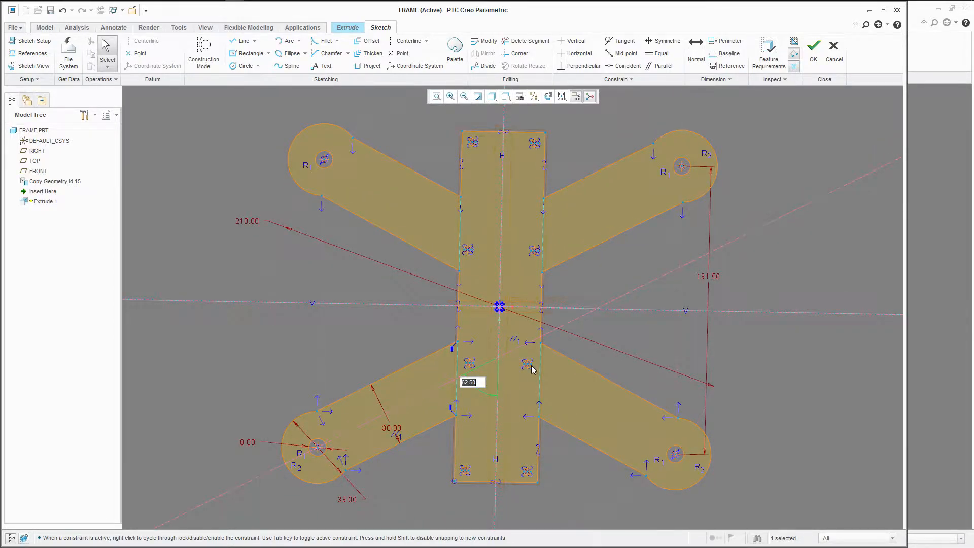
text(75)
key(Return)
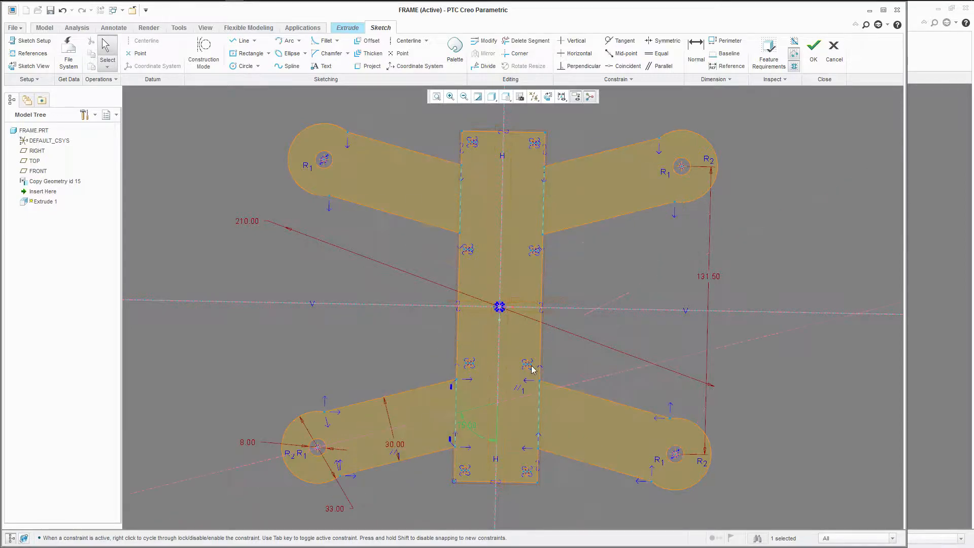
double_click(714, 276)
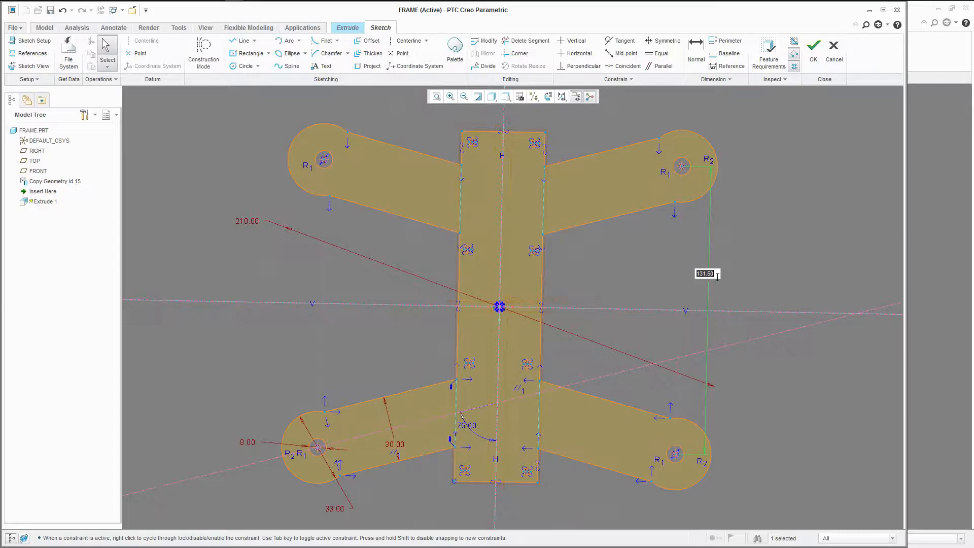
text(100)
key(Return)
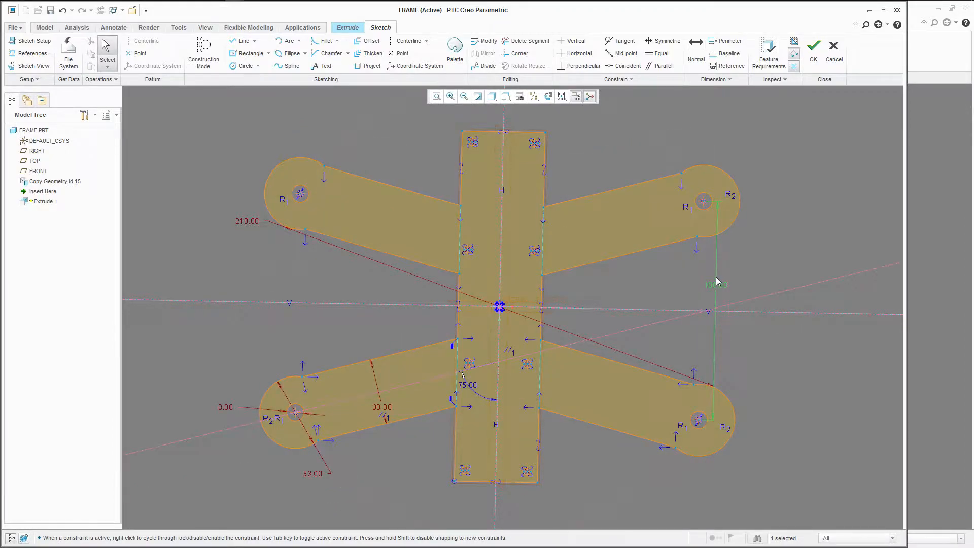
double_click(716, 284)
key(ctrl+z)
Step: Try arm angles of 65, 50 and 55 degrees to the vertical centerline
double_click(468, 423)
text(65)
key(Return)
double_click(471, 394)
text(50)
key(Return)
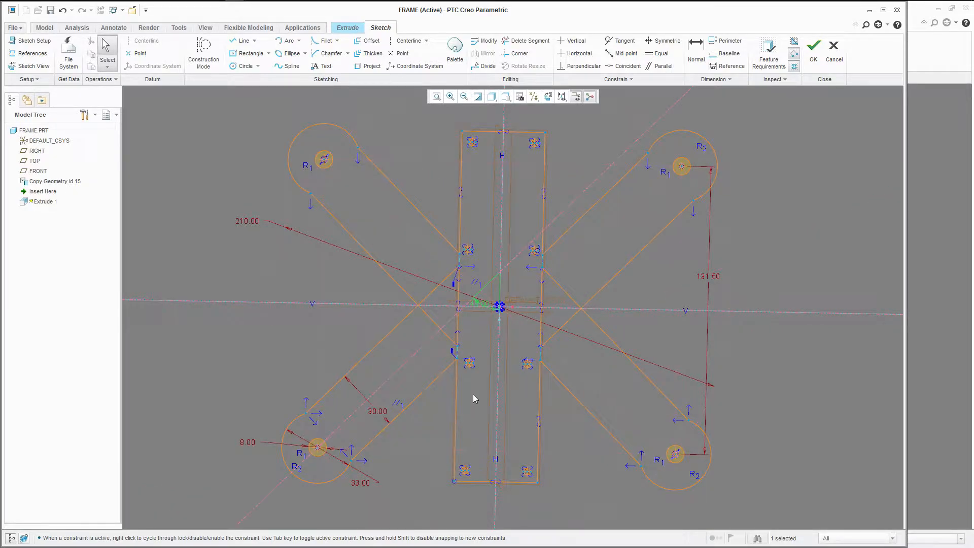
double_click(478, 303)
text(55)
key(Return)
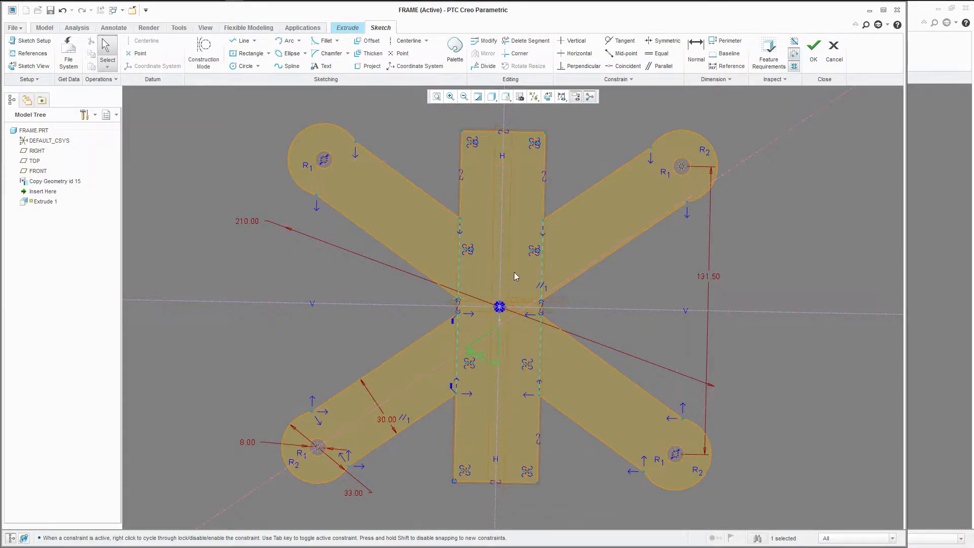
Step: Set the arm angle to 125/2 degrees from the vertical centerline
double_click(497, 355)
text(125/2)
key(Return)
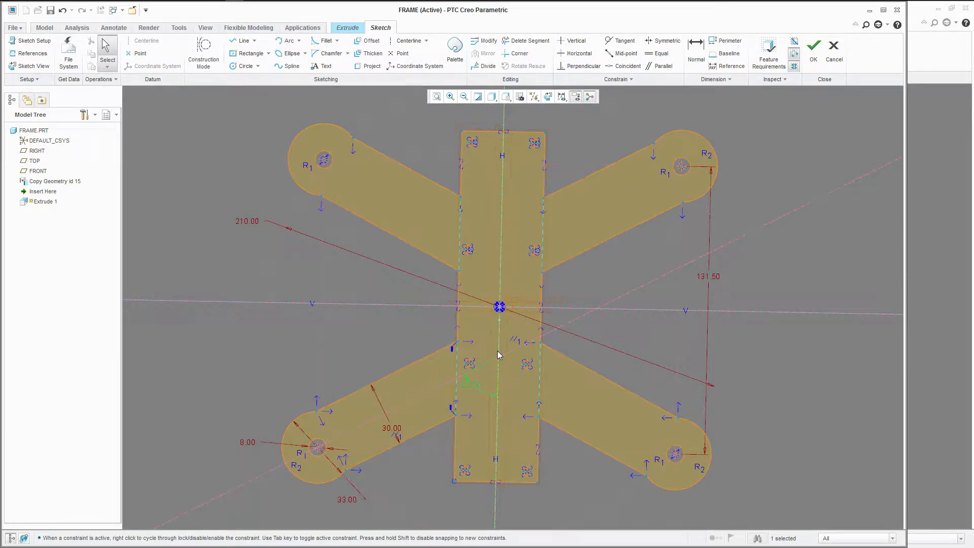
Step: Finish the frame sketch and extrude it to a thickness of 5 mm
mouse_move(457, 320)
middle_down()
mouse_move(457, 268)
mouse_move(468, 279)
middle_up()
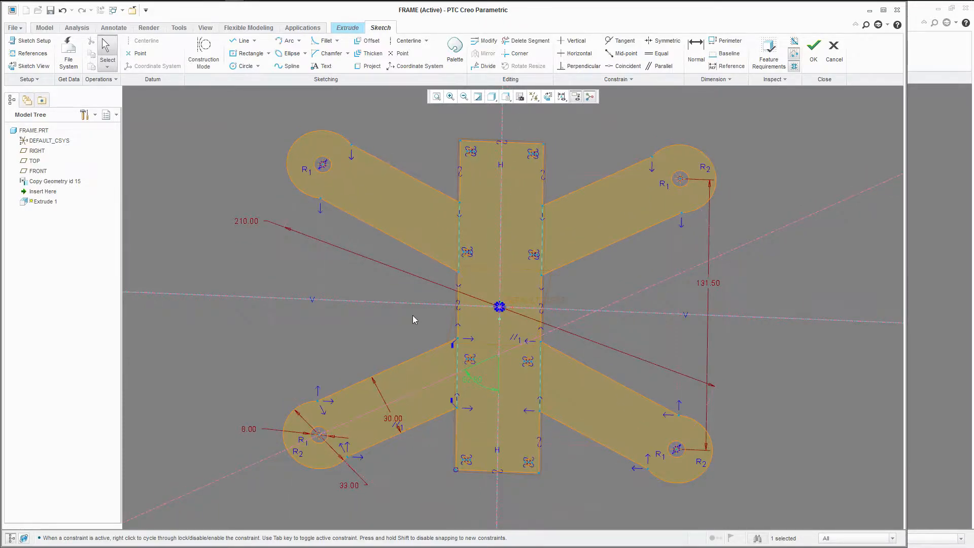
click(820, 49)
double_click(74, 54)
text(5)
key(Return)
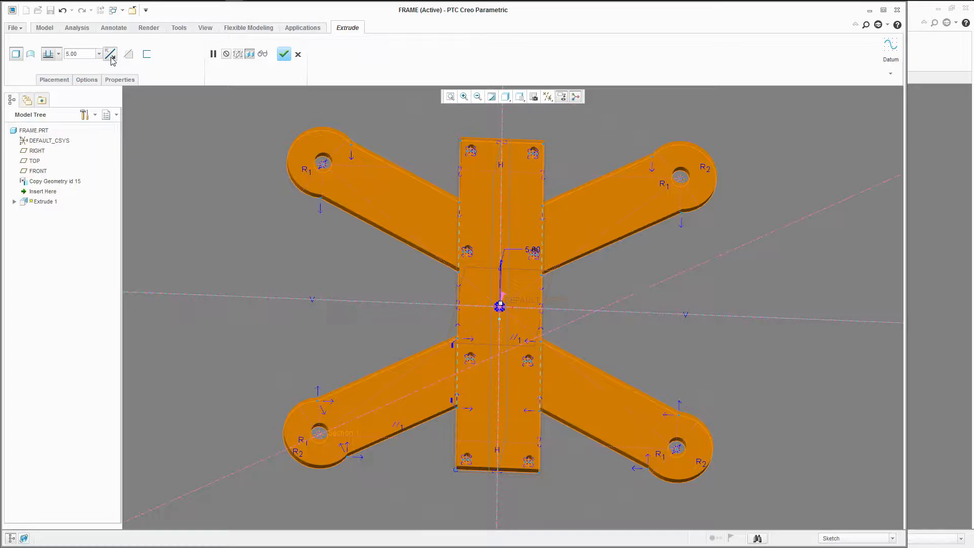
middle_drag(393, 279, 378, 235)
click(284, 54)
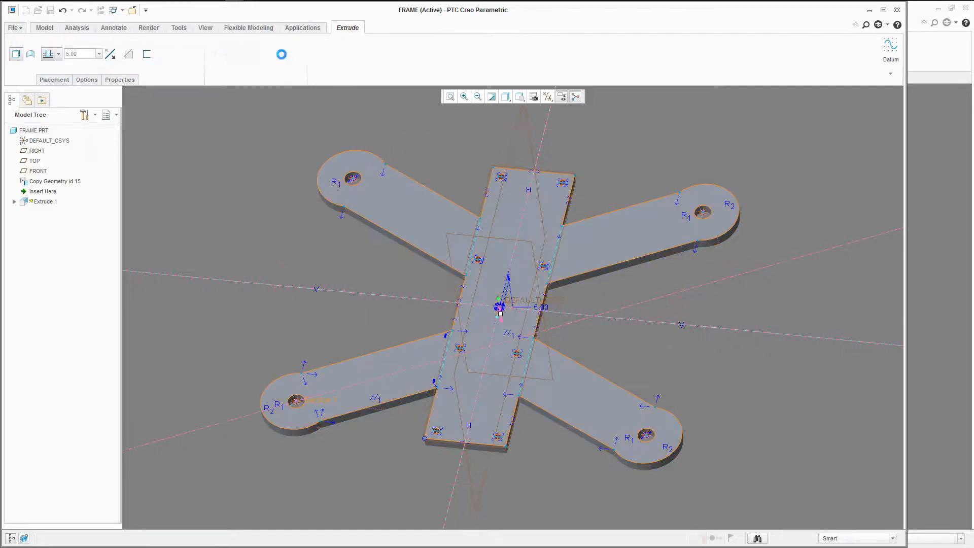
Step: Inspect the extruded frame body from several angles
click(247, 170)
scroll(486, 312, down, 4)
scroll(486, 273, up, 5)
middle_drag(486, 275, 451, 273)
middle_drag(516, 305, 484, 264)
scroll(494, 232, up, 3)
mouse_move(517, 227)
middle_down()
mouse_move(526, 252)
mouse_move(520, 245)
middle_up()
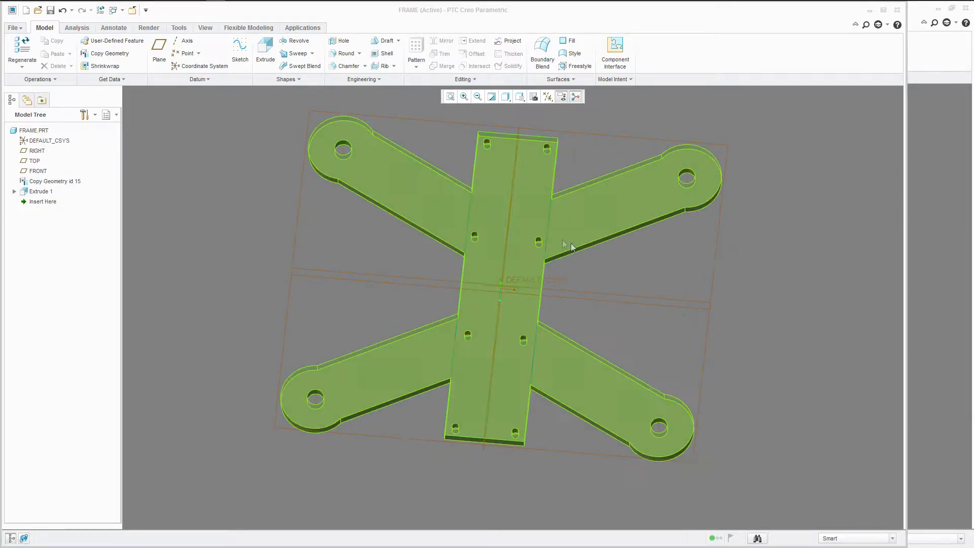
Step: Start an extrusion sketch on the TOP plane with a construction square centered on the origin, 30.5 mm on each side
click(269, 53)
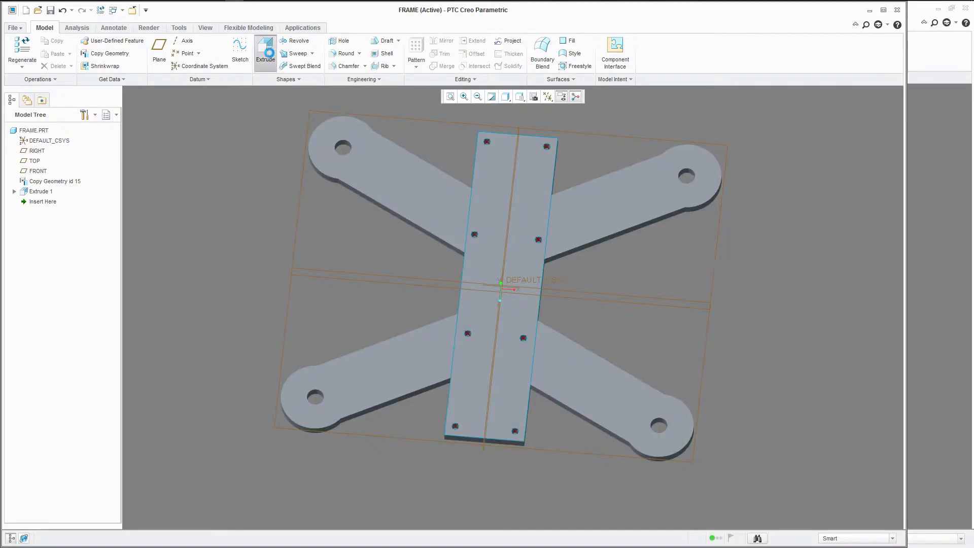
click(297, 238)
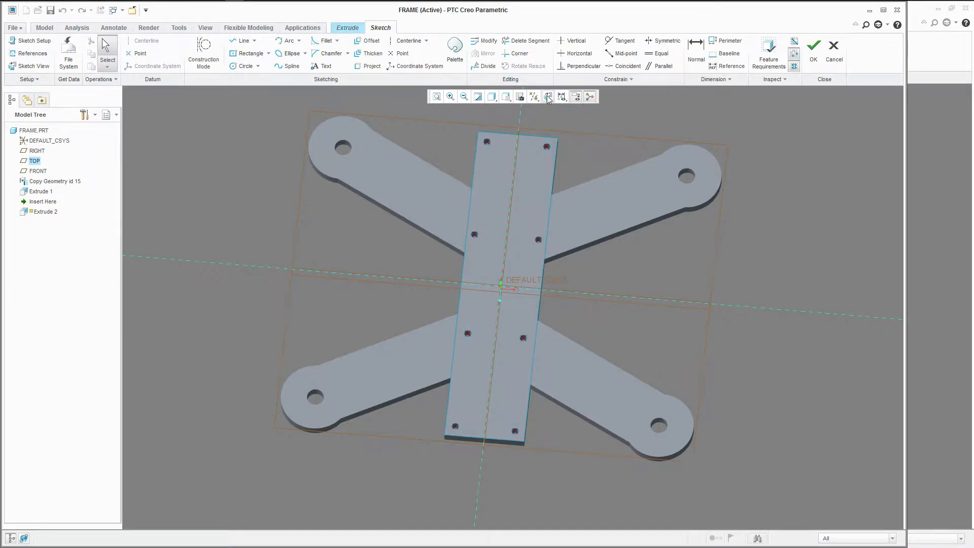
click(548, 96)
click(247, 53)
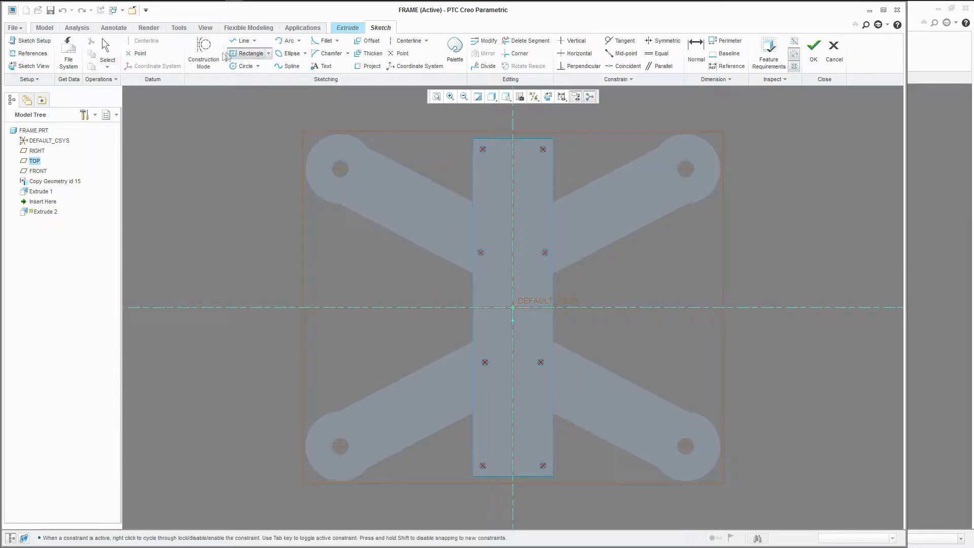
click(205, 49)
scroll(498, 286, down, 3)
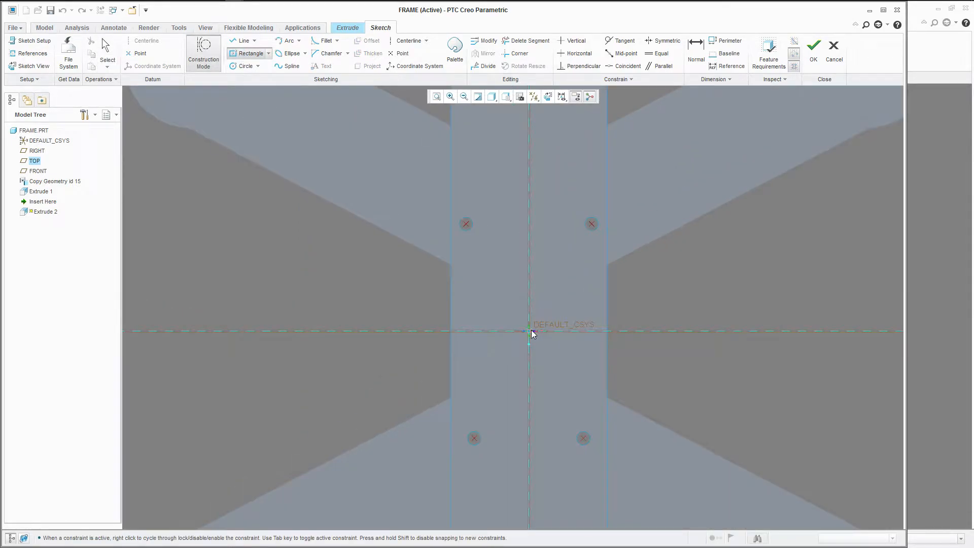
click(586, 271)
middle_click(571, 236)
double_click(514, 267)
text(30)
key(Return)
Step: Sketch a solid 3.2 mm diameter circle centered on the construction square's upper-left corner
click(246, 66)
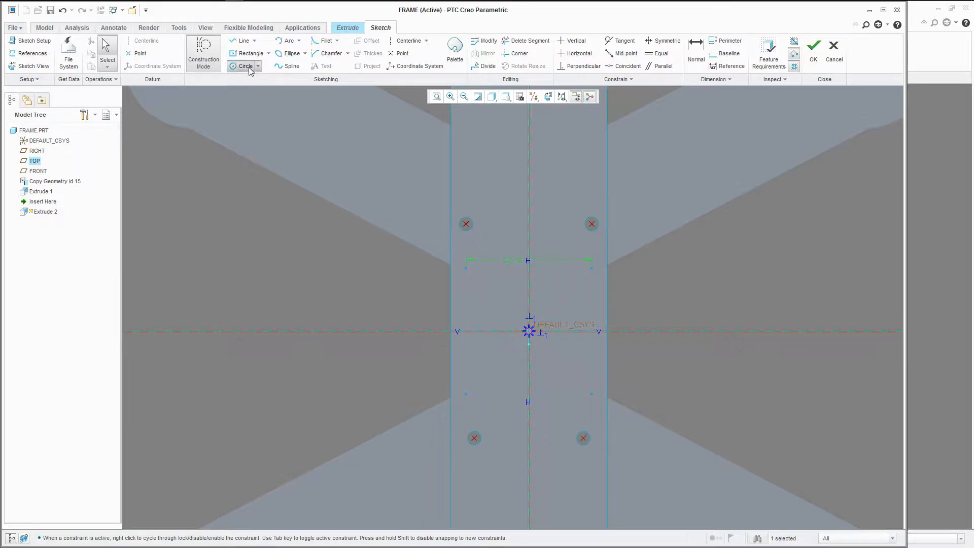
scroll(486, 281, down, 2)
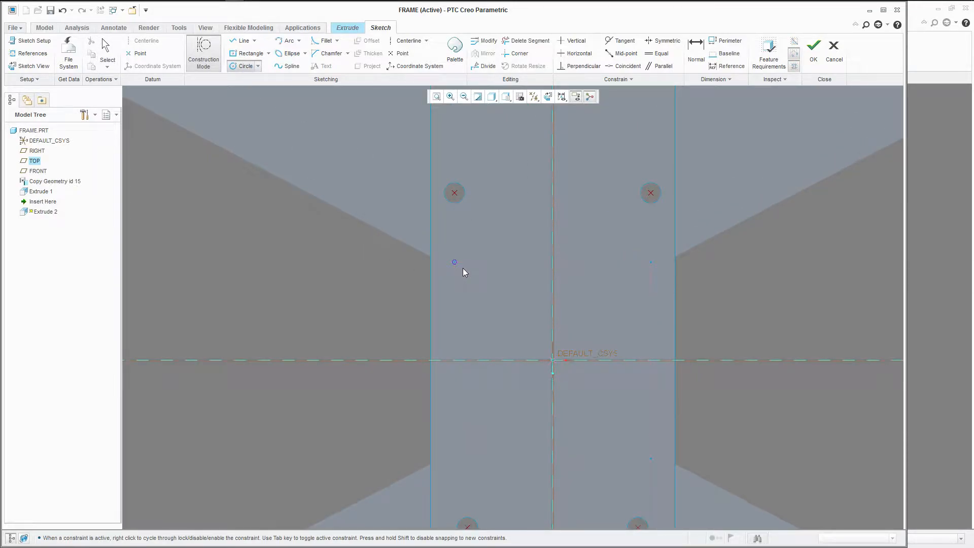
click(215, 53)
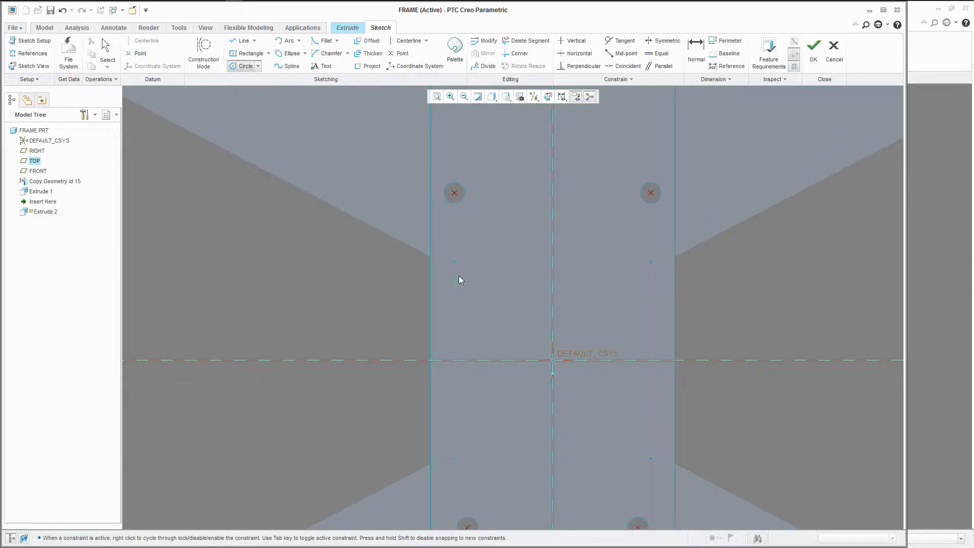
click(460, 276)
middle_click(474, 236)
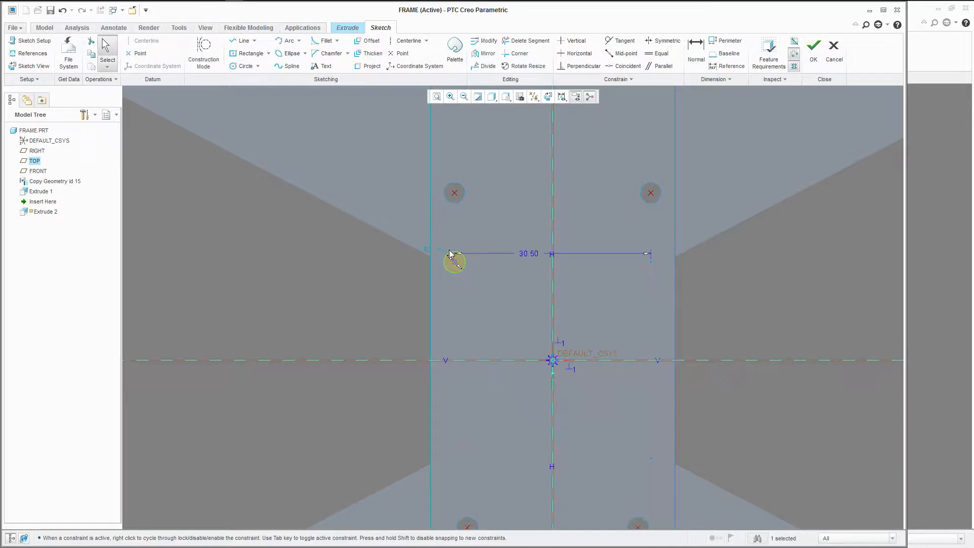
double_click(430, 251)
text(3.7)
key(Return)
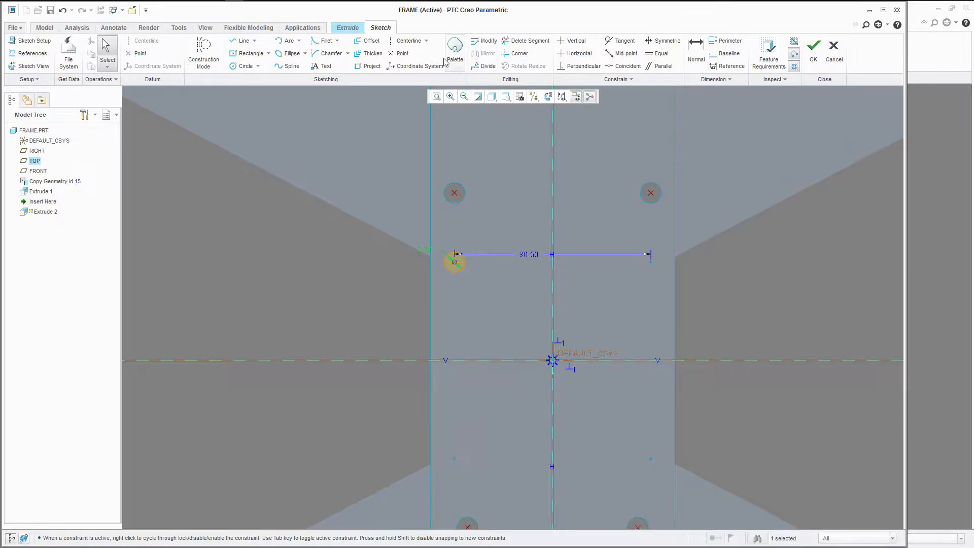
Step: Add circles of equal radius on the other three corners of the construction square
click(244, 66)
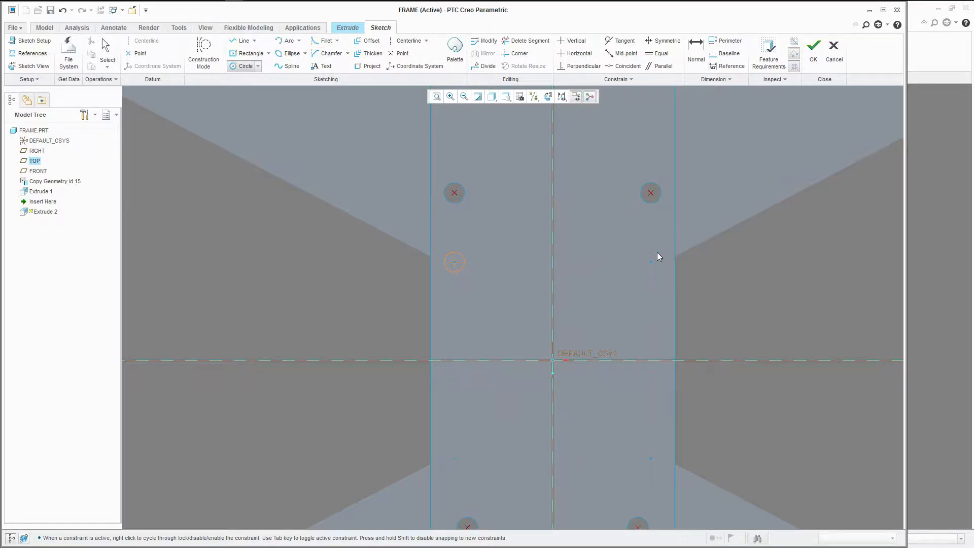
scroll(630, 227, down, 3)
scroll(520, 347, up, 2)
click(509, 321)
click(515, 327)
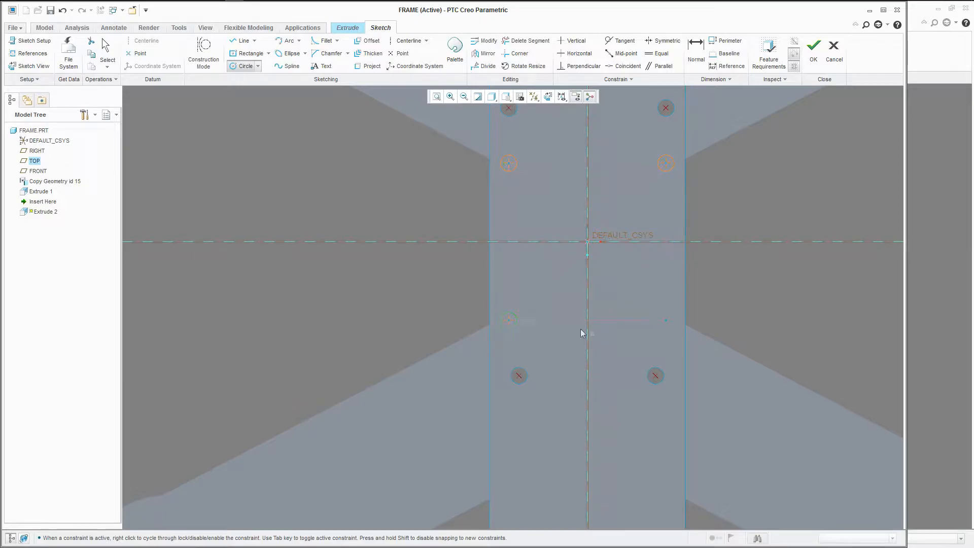
click(658, 330)
middle_click(644, 243)
scroll(643, 244, down, 1)
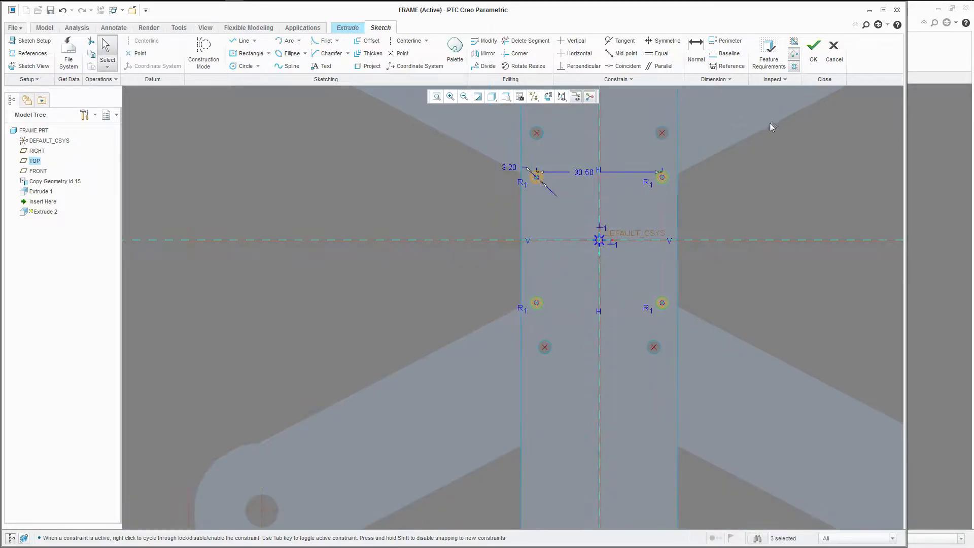
Step: Finish the sketch and cut the four circles through the central plate, using the selected plate face as the depth limit
click(813, 48)
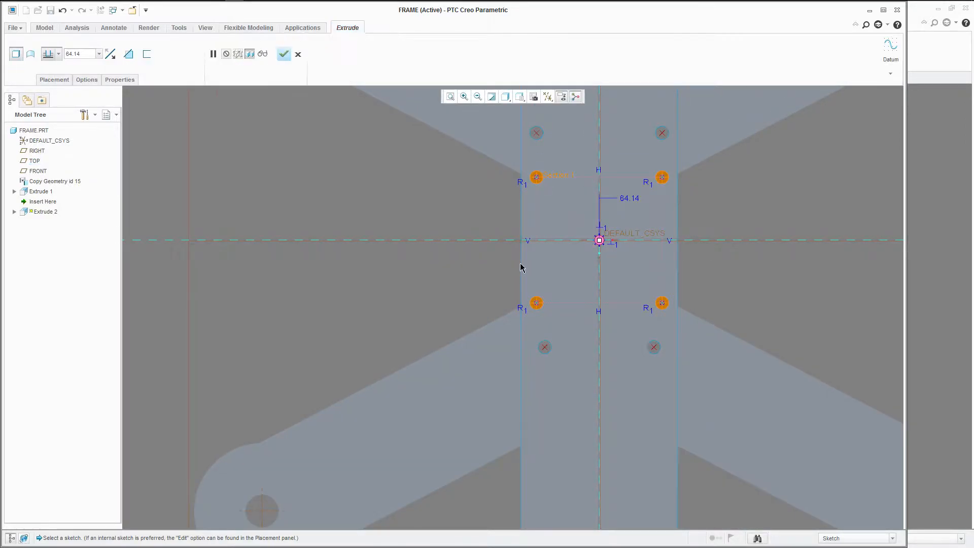
click(128, 55)
click(59, 54)
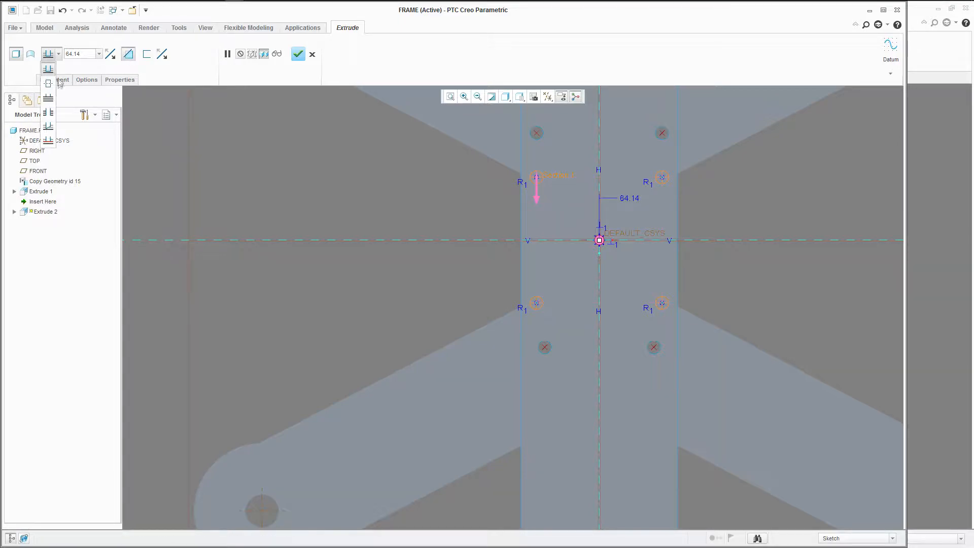
click(48, 142)
click(558, 211)
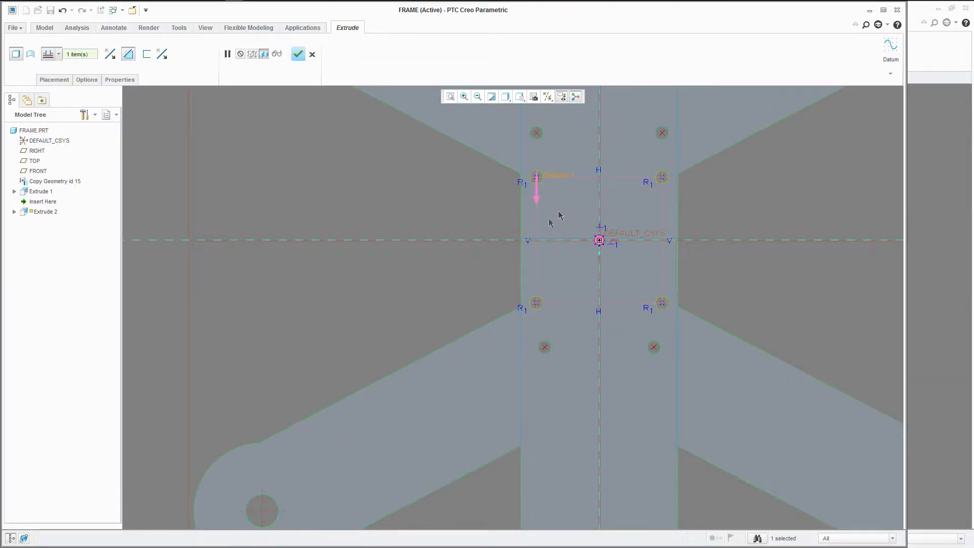
key(ctrl+d)
middle_drag(557, 243, 521, 196)
scroll(523, 216, down, 2)
scroll(446, 304, up, 1)
scroll(548, 214, down, 2)
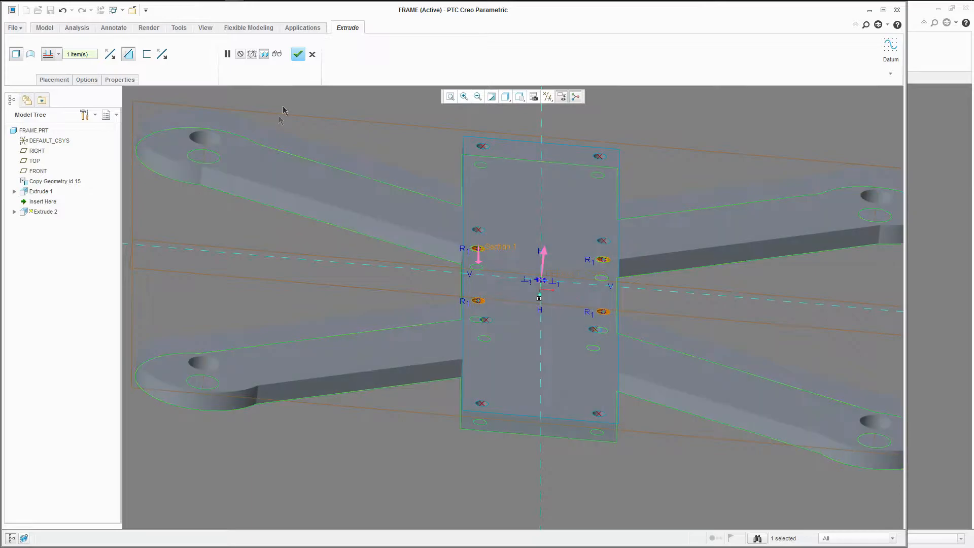
click(299, 55)
scroll(415, 404, up, 2)
scroll(415, 404, down, 1)
scroll(412, 380, up, 5)
scroll(412, 380, down, 6)
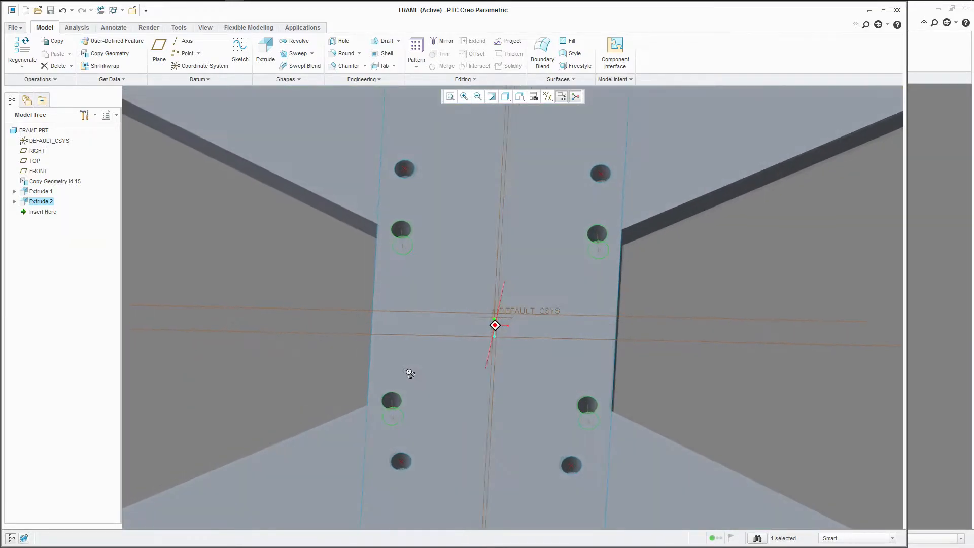
click(306, 312)
scroll(524, 294, down, 2)
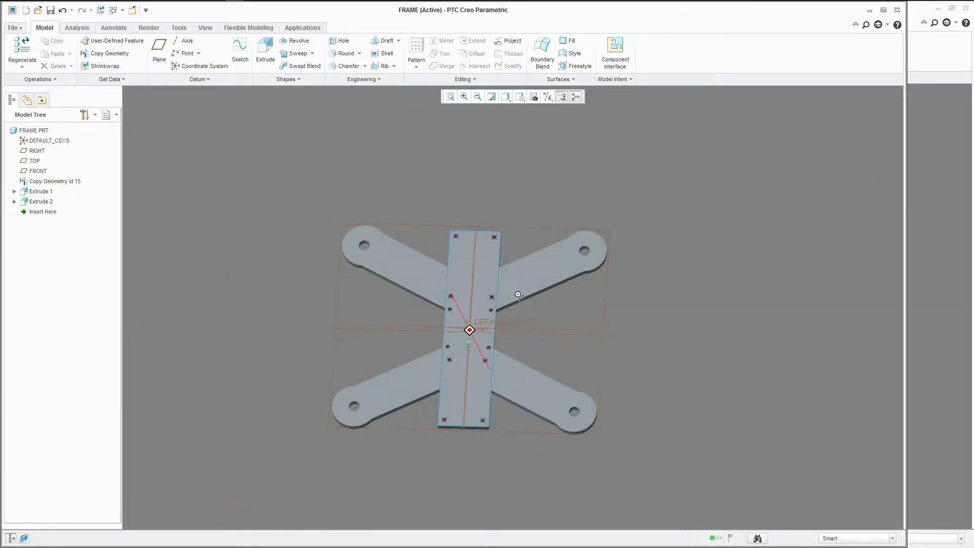
middle_drag(518, 293, 512, 304)
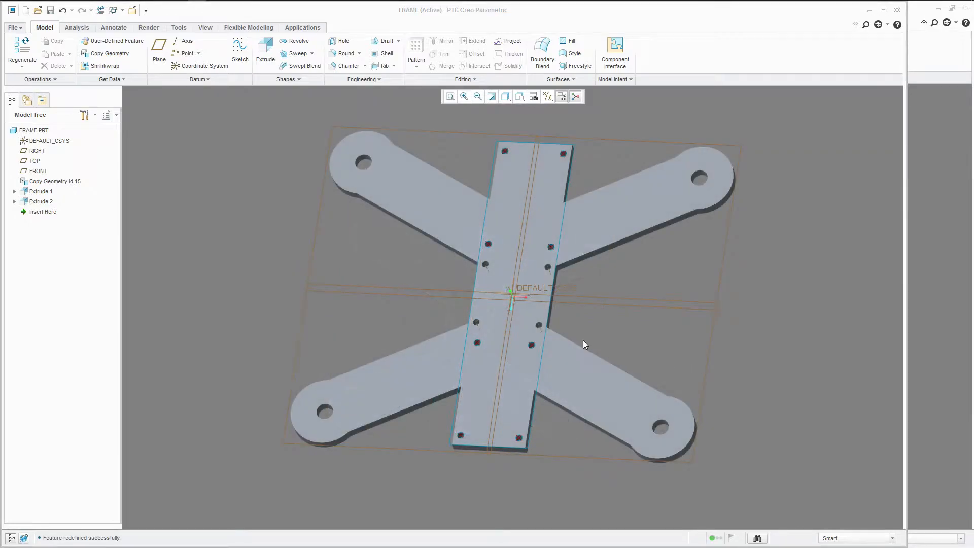
middle_drag(522, 322, 502, 317)
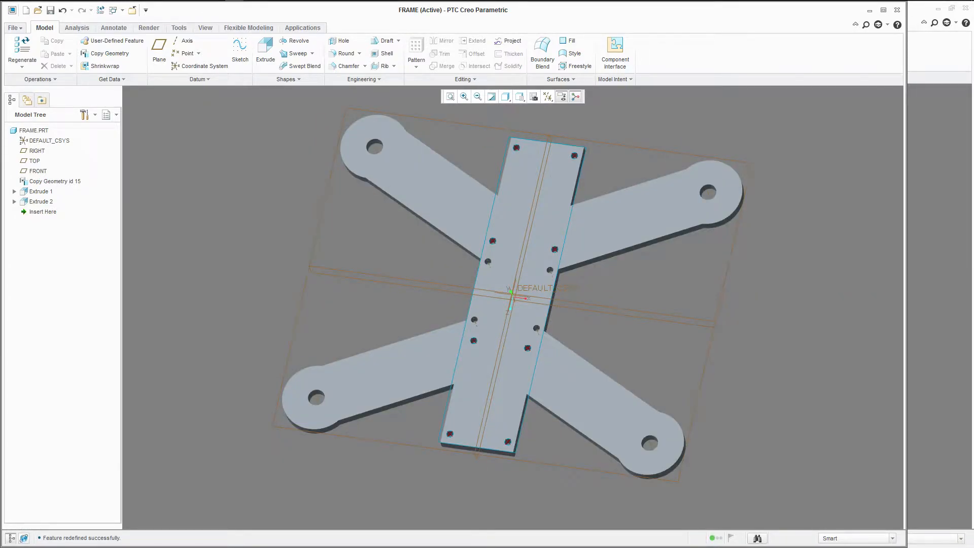
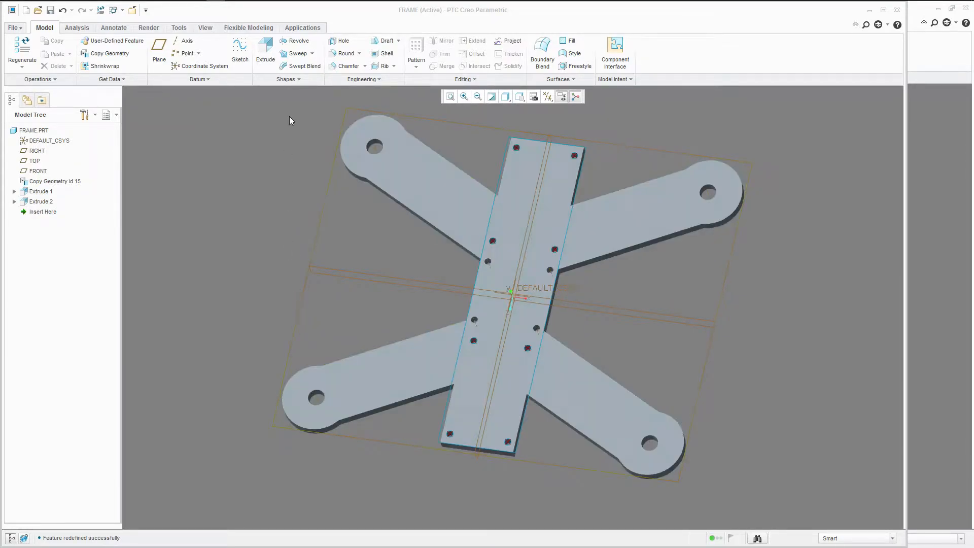
Step: Start another extrusion sketch on the TOP plane and orient the view square to it
click(268, 50)
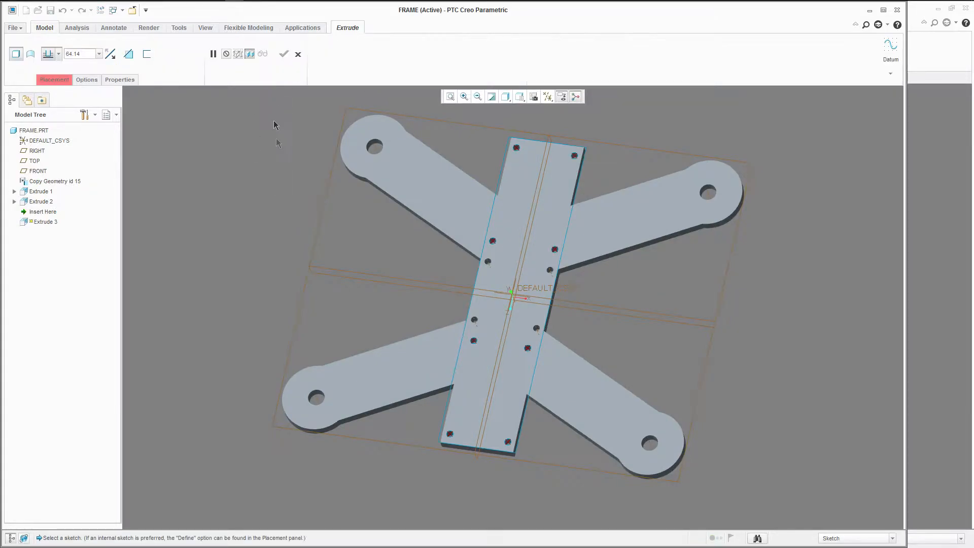
click(315, 250)
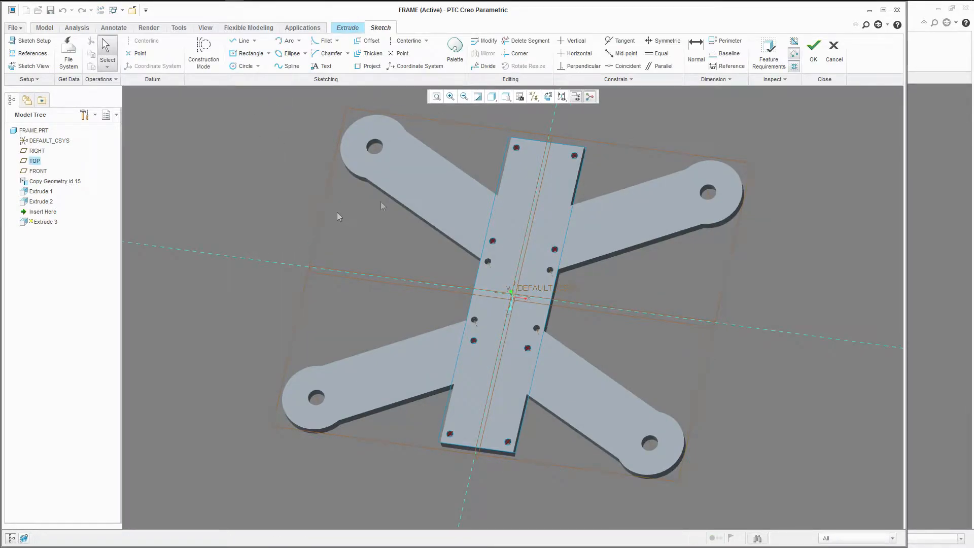
click(548, 96)
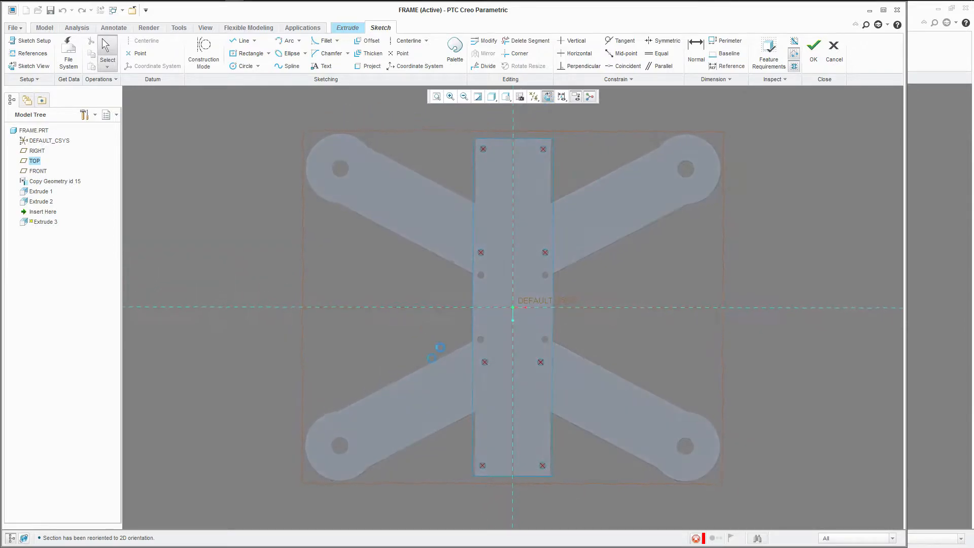
Step: Reference the center of the lower-left arm's motor hole and draw a centerline from it along the arm to the frame's vertical reference
scroll(355, 406, up, 4)
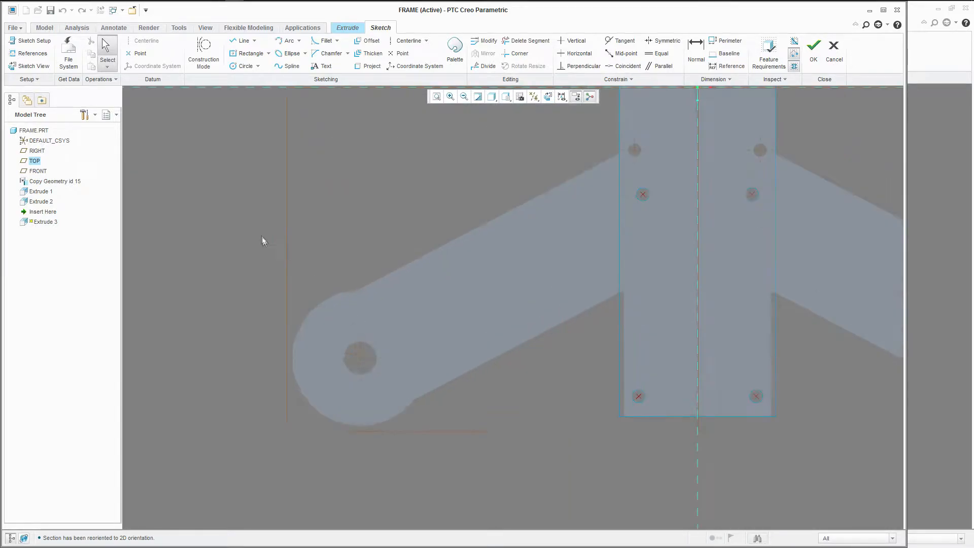
click(409, 41)
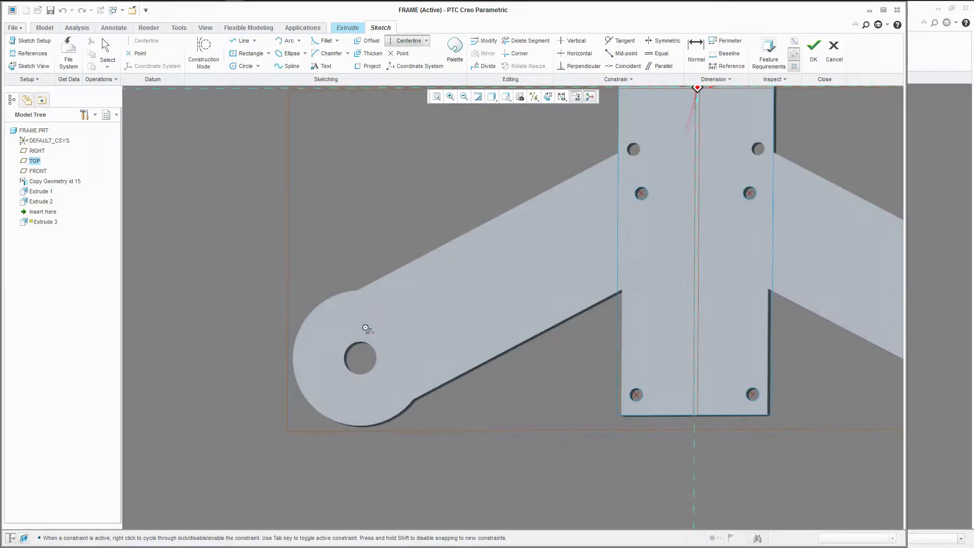
scroll(361, 332, up, 4)
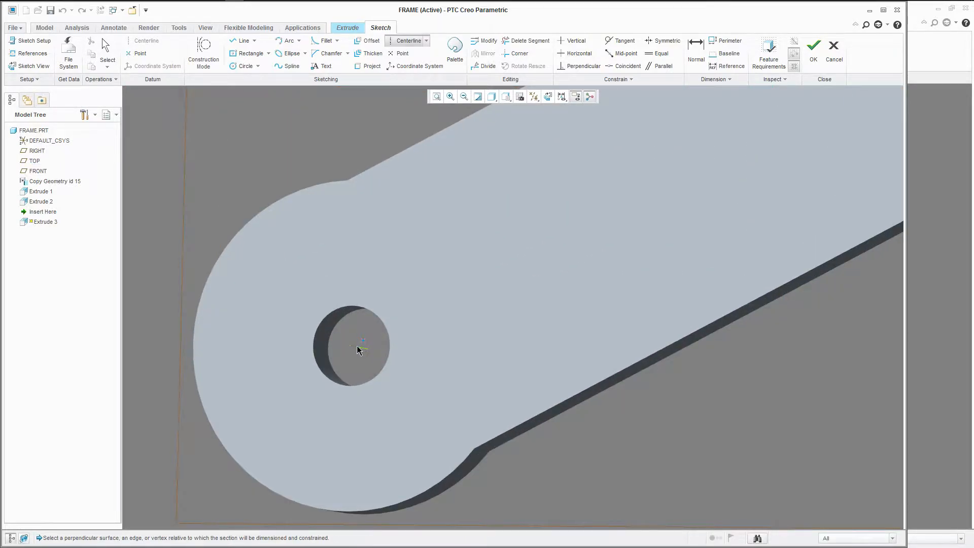
alt+click(361, 349)
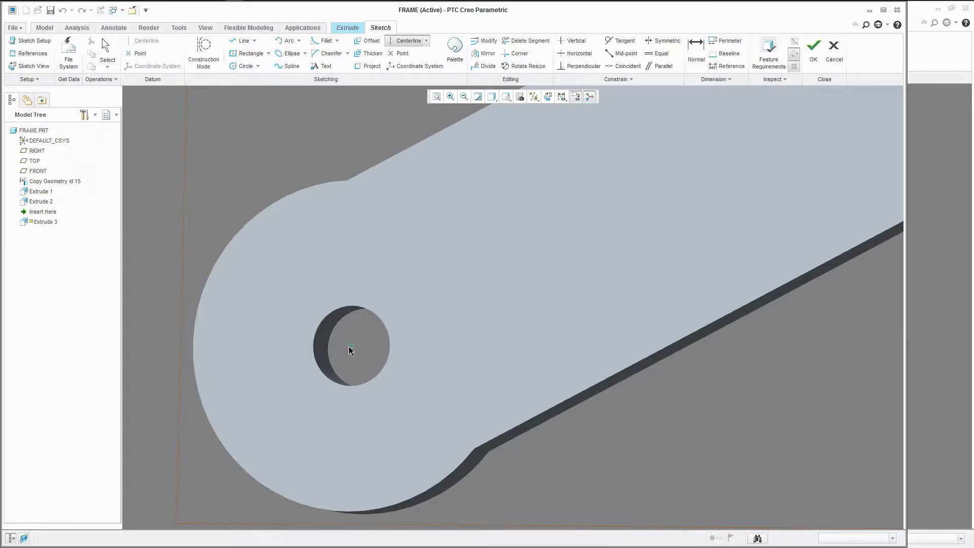
scroll(313, 385, down, 5)
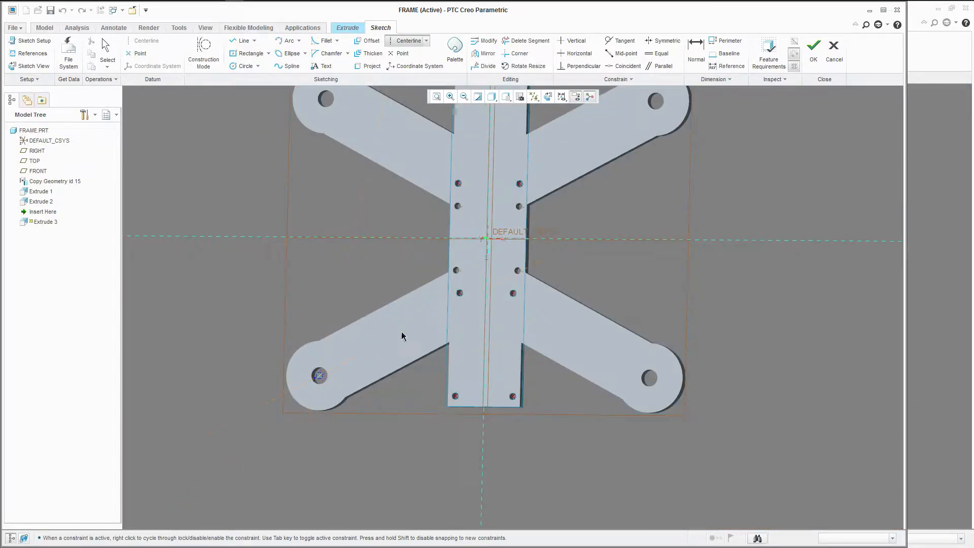
click(487, 290)
middle_click(475, 270)
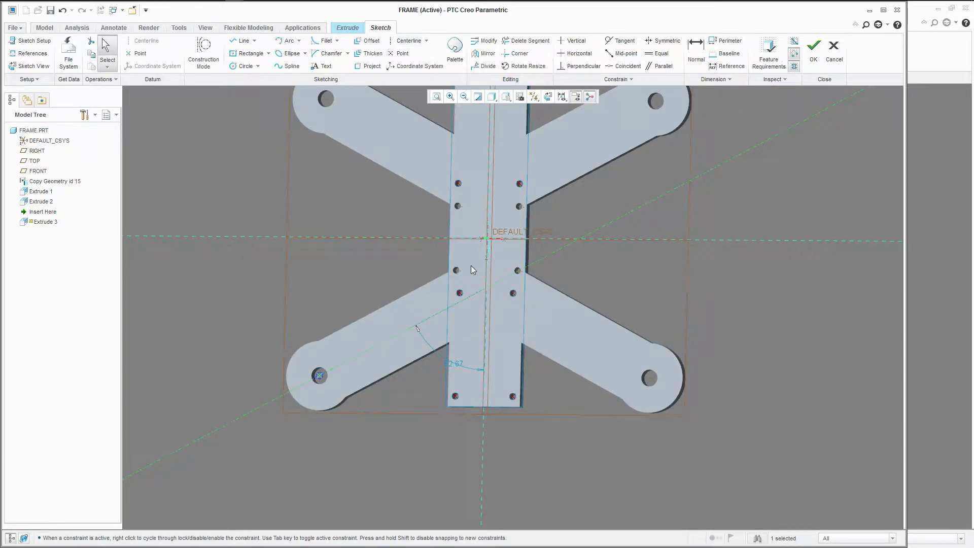
Step: Accept 62.67 degrees as the angle between the arm centerline and the vertical reference
click(454, 366)
double_click(452, 364)
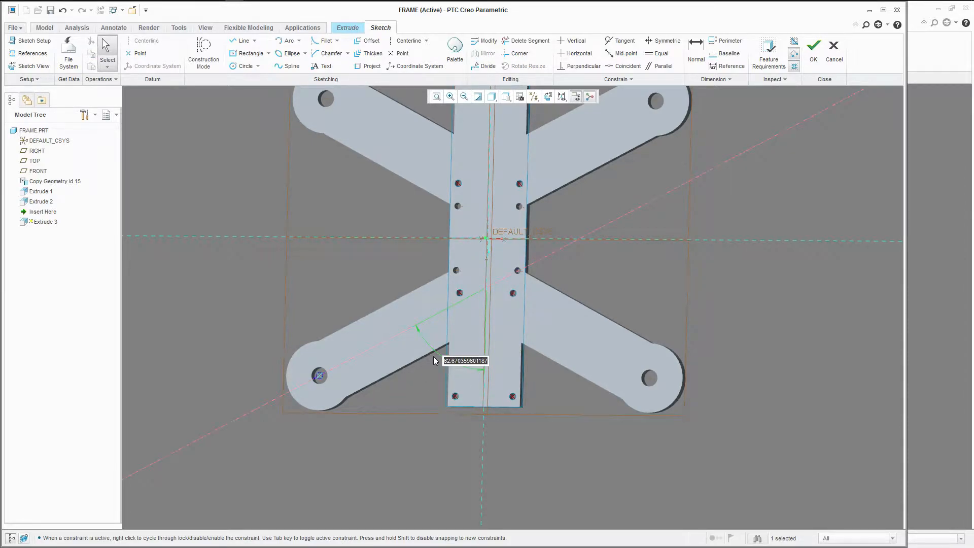
scroll(421, 369, up, 2)
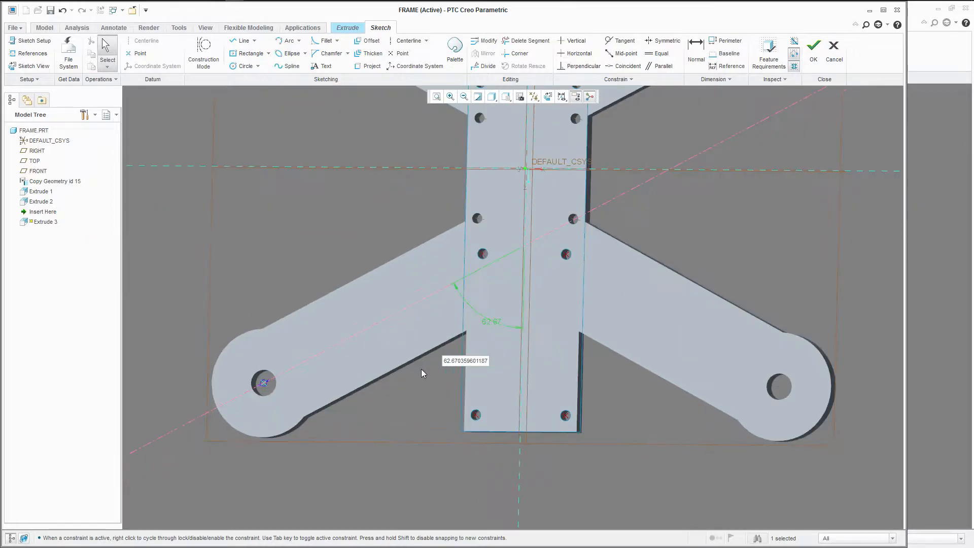
key(Return)
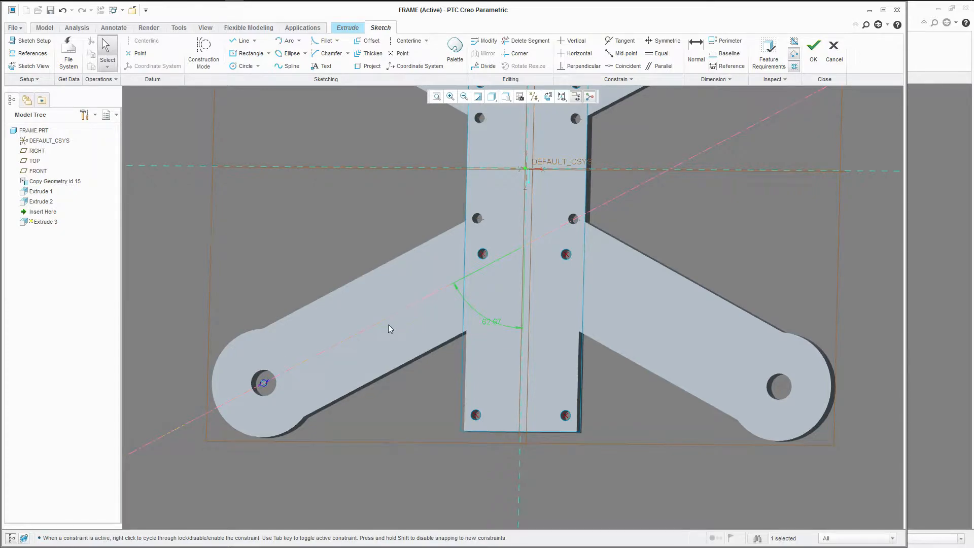
Step: Draw a second centerline through the motor hole's center, perpendicular to the arm centerline
scroll(389, 328, down, 3)
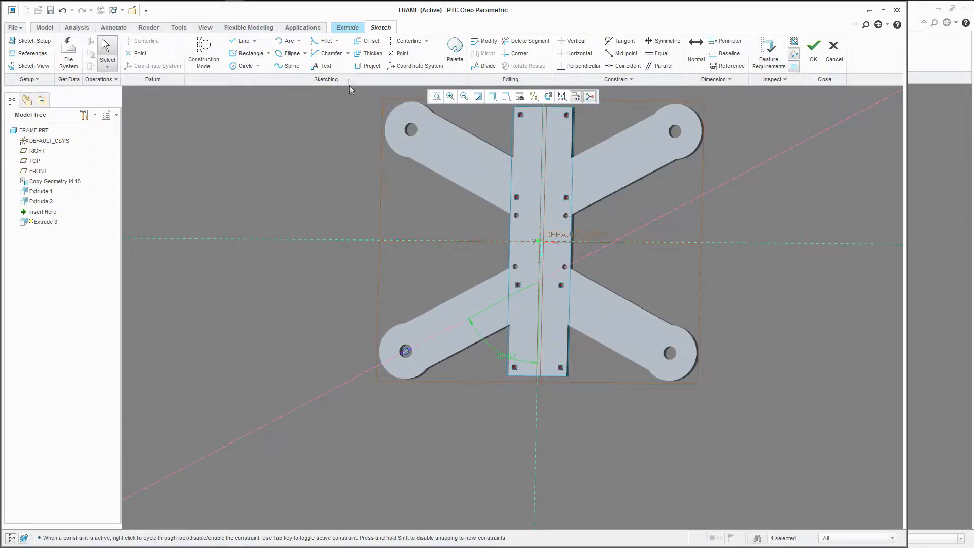
click(408, 41)
scroll(388, 322, up, 4)
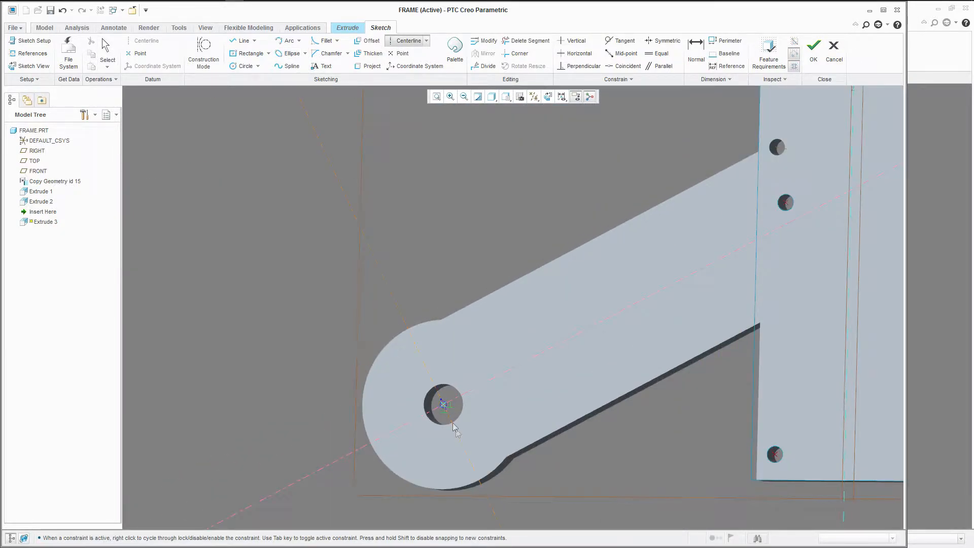
click(461, 440)
middle_click(448, 327)
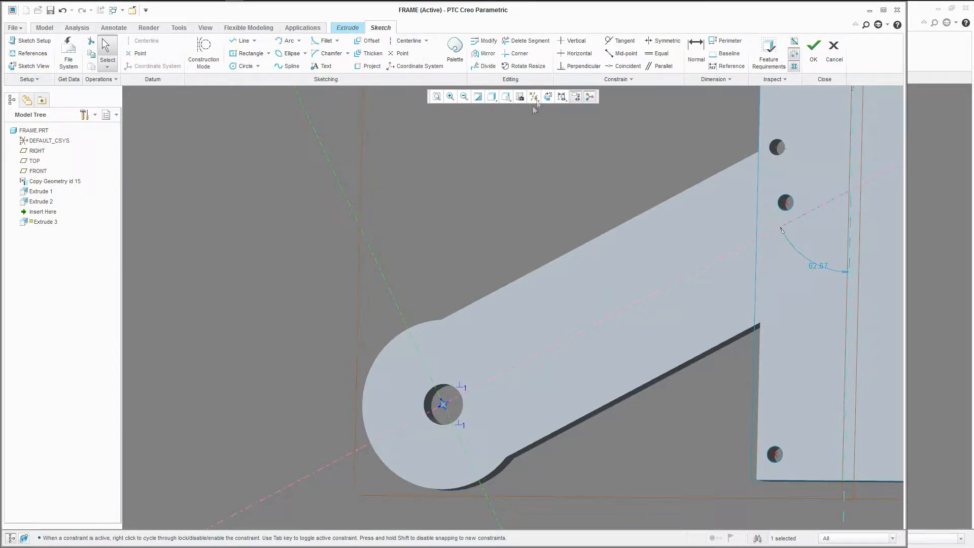
Step: Sketch four small circles of equal radius around the motor hole, two centered on each centerline on opposite sides of the hole
click(548, 97)
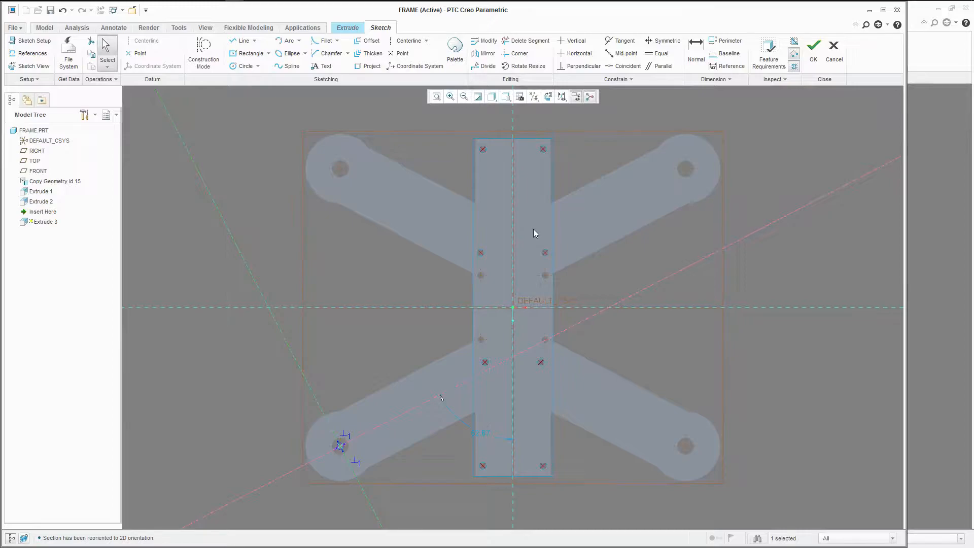
scroll(431, 327, up, 5)
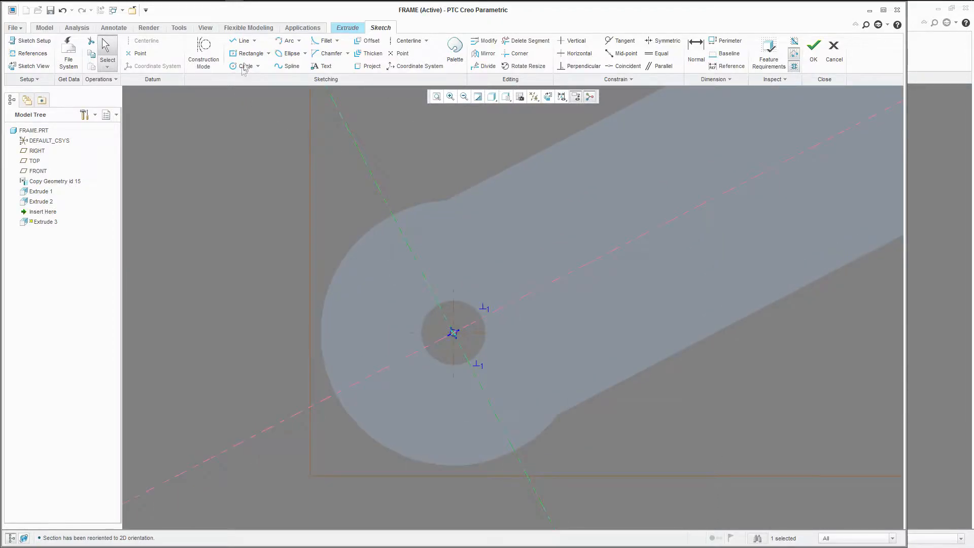
click(245, 66)
click(411, 251)
click(419, 259)
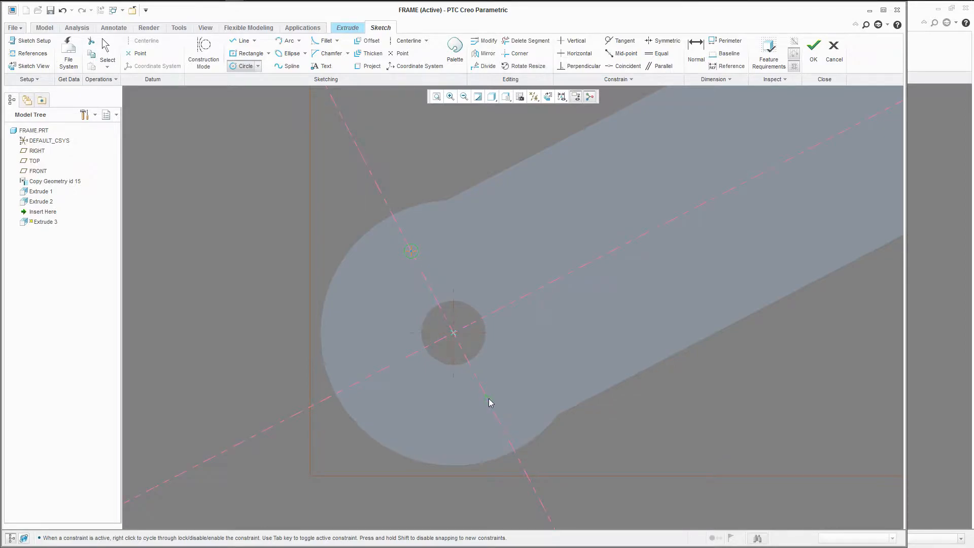
click(491, 405)
click(495, 406)
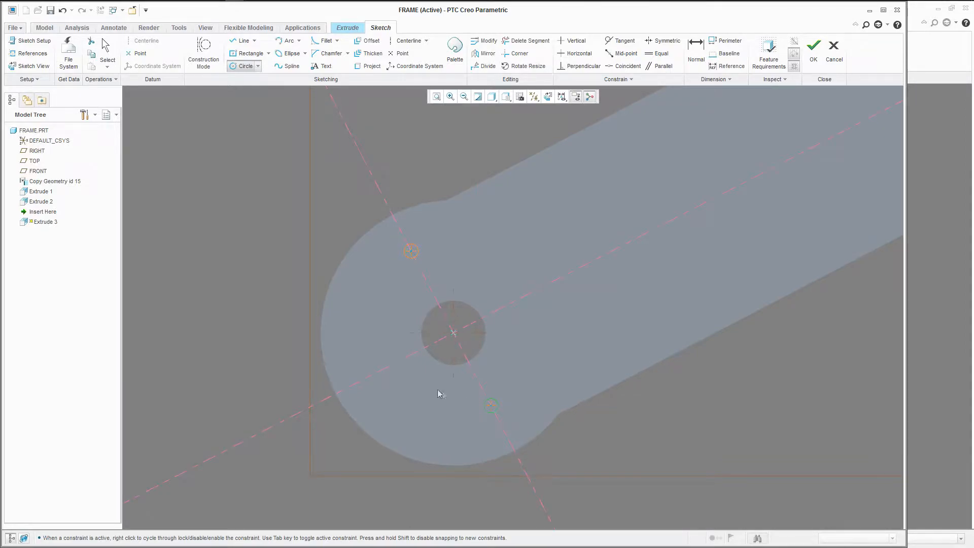
click(386, 376)
click(527, 296)
click(532, 303)
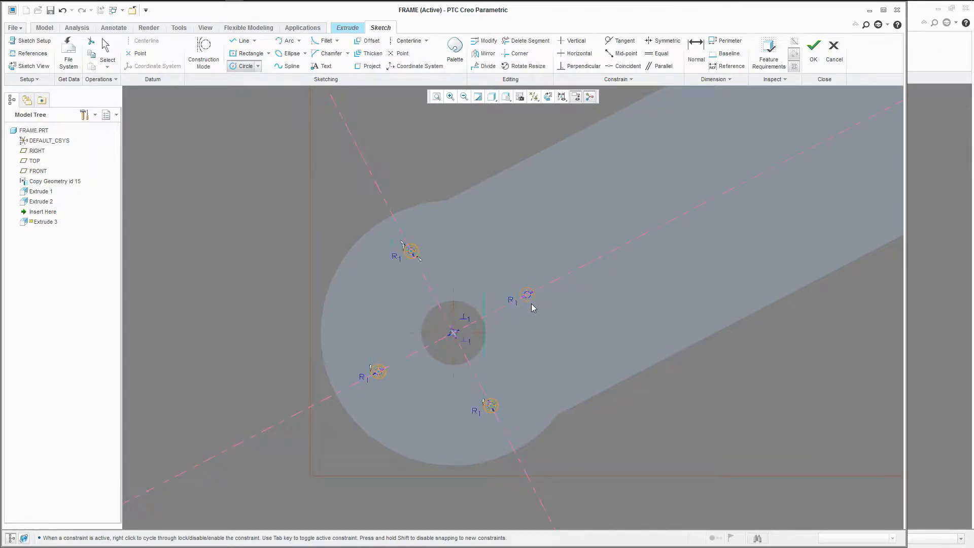
middle_click(500, 269)
Step: Draw a line from the upper circle's center out to its edge and on to the opposite lower circle, tangent there and parallel to their centerline
scroll(426, 251, down, 2)
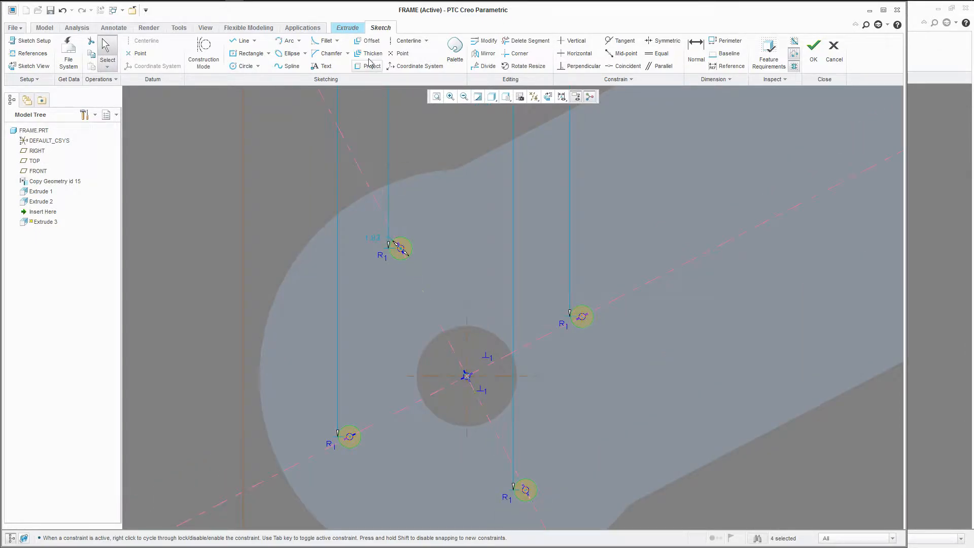
click(243, 40)
scroll(406, 251, down, 3)
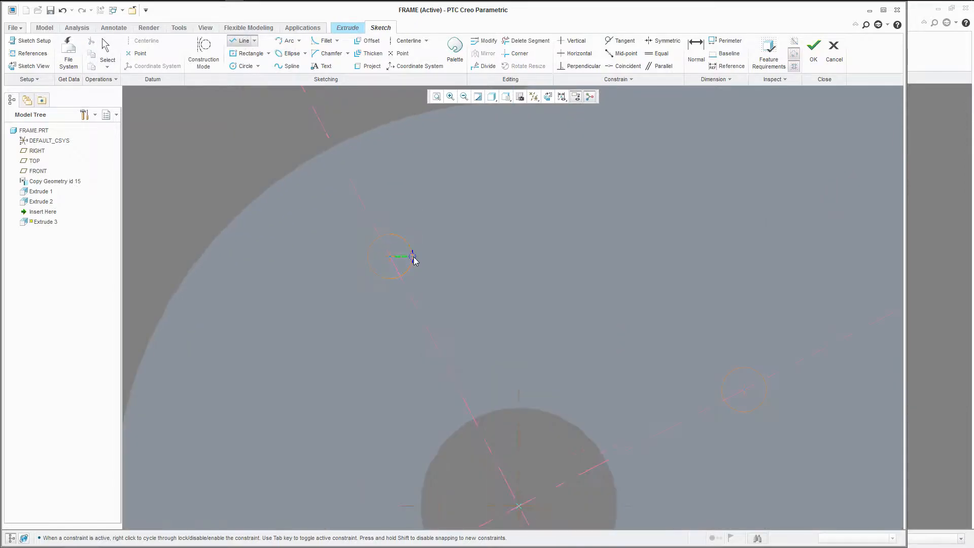
click(389, 257)
scroll(414, 233, up, 3)
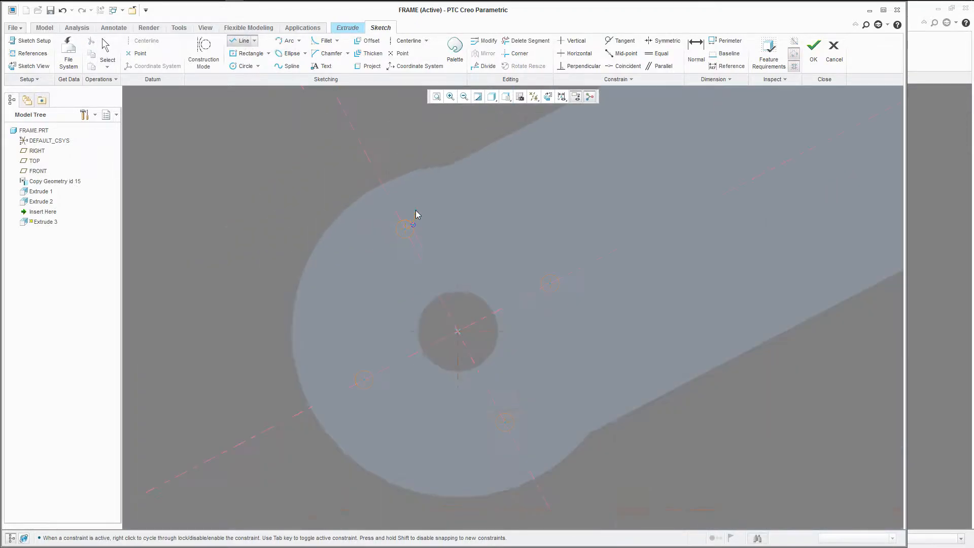
scroll(475, 363, down, 3)
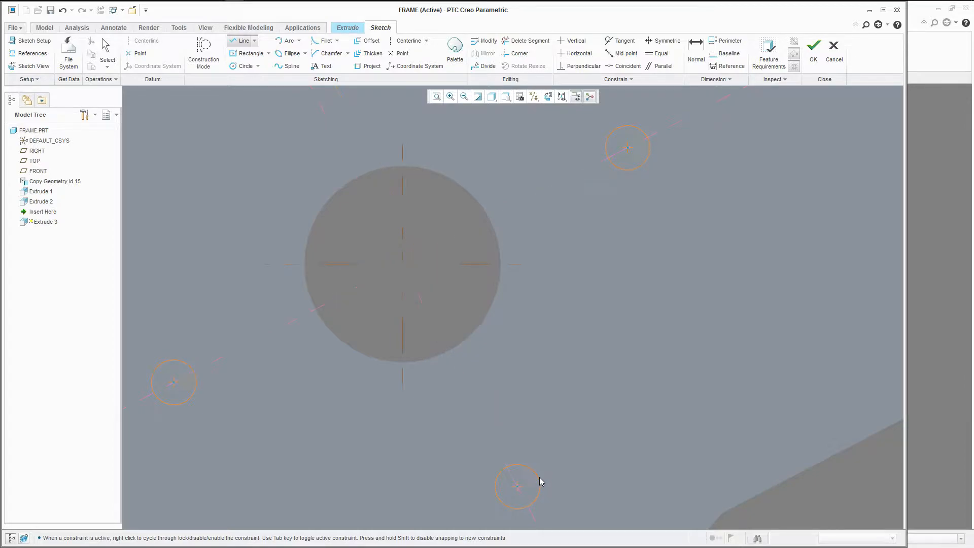
middle_click(543, 379)
scroll(544, 365, up, 2)
scroll(298, 380, down, 2)
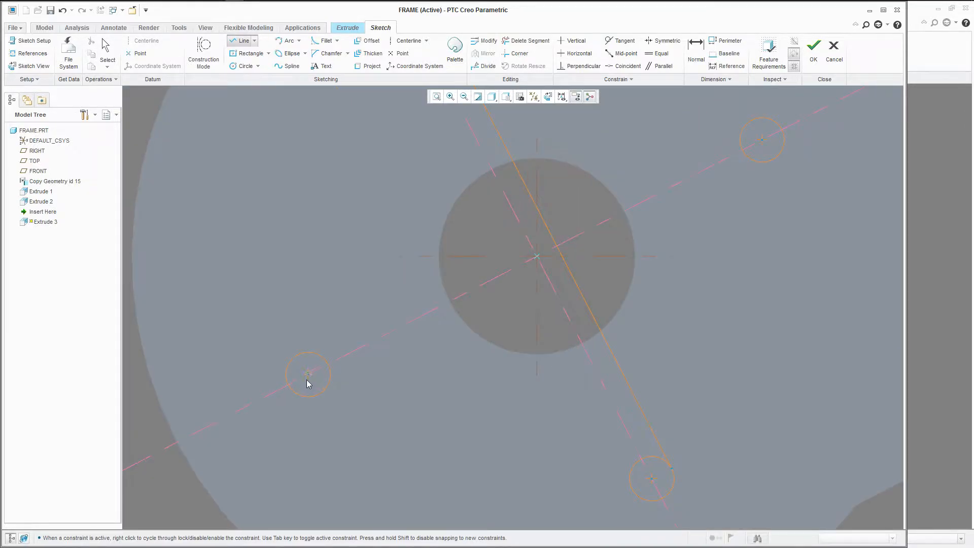
Step: Draw a matching line between the two circles on the arm centerline, parallel to that centerline
click(317, 400)
scroll(319, 400, up, 2)
click(621, 245)
middle_click(608, 157)
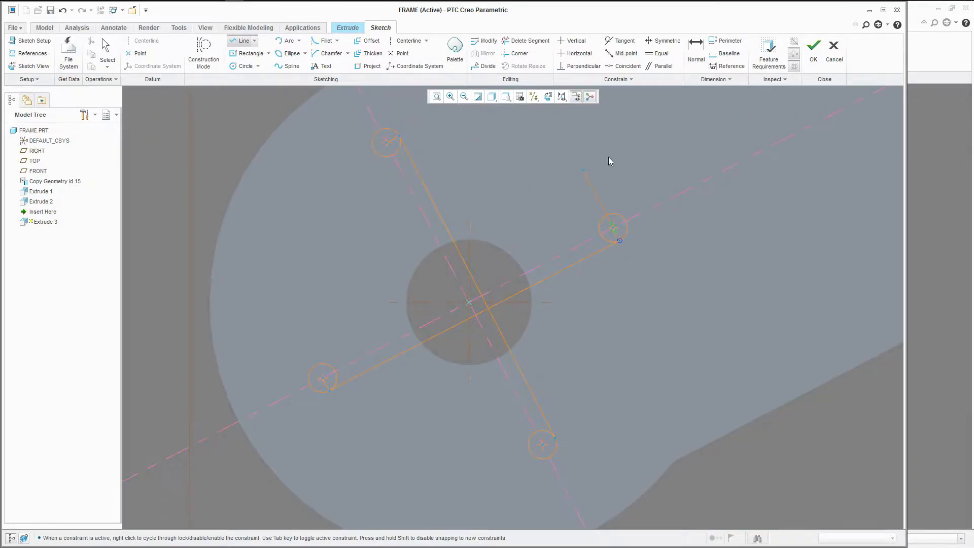
middle_click(608, 157)
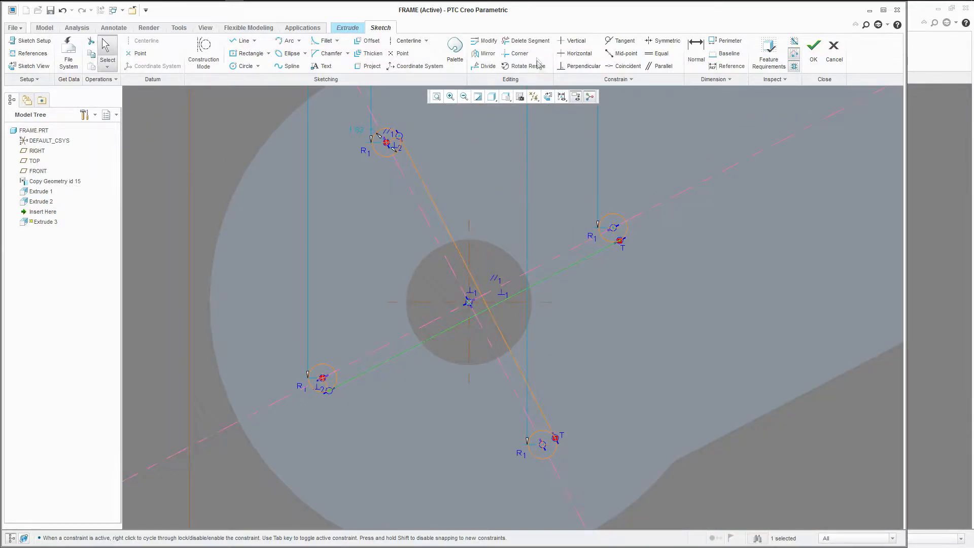
Step: Mirror both connecting lines about their respective centerlines to form two crossing slots
click(484, 53)
click(540, 265)
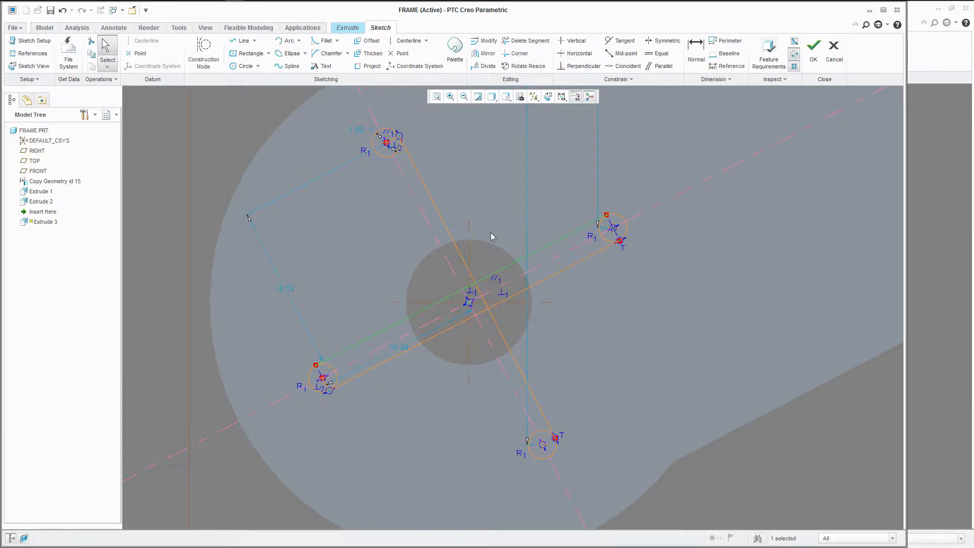
click(484, 53)
click(423, 217)
Step: Trim the overlapping lines at the crossing and the inner arcs of the four end circles to leave a cross-shaped slot outline
click(521, 41)
scroll(376, 147, up, 4)
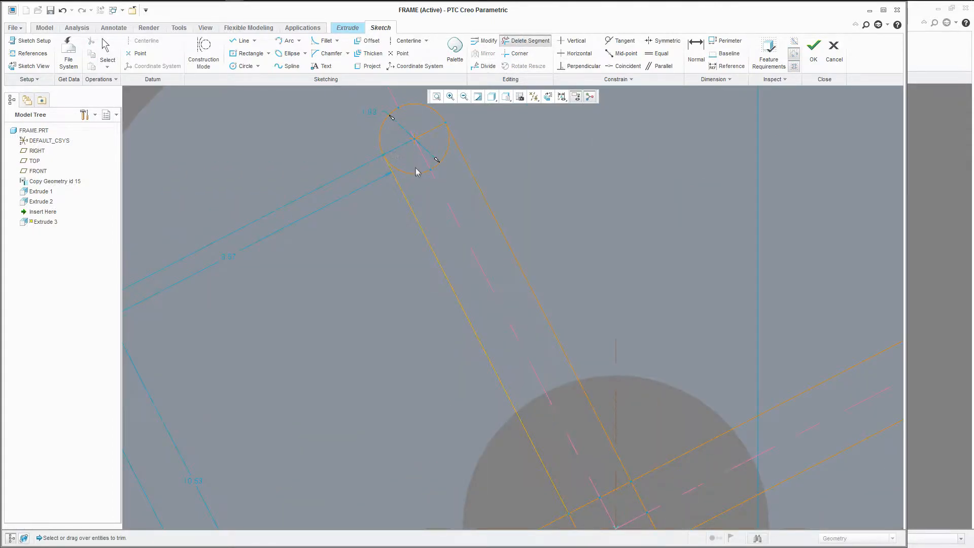
scroll(421, 139, down, 3)
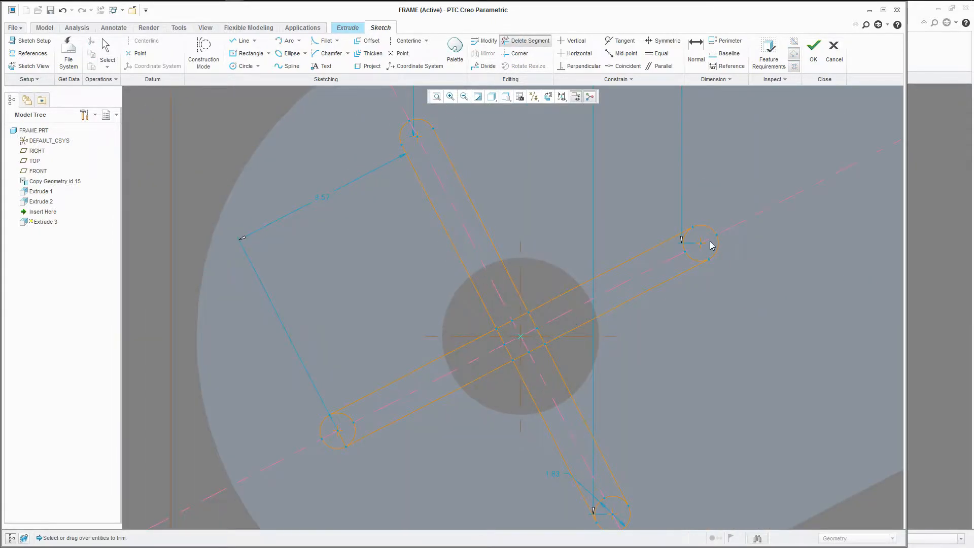
scroll(685, 260, down, 2)
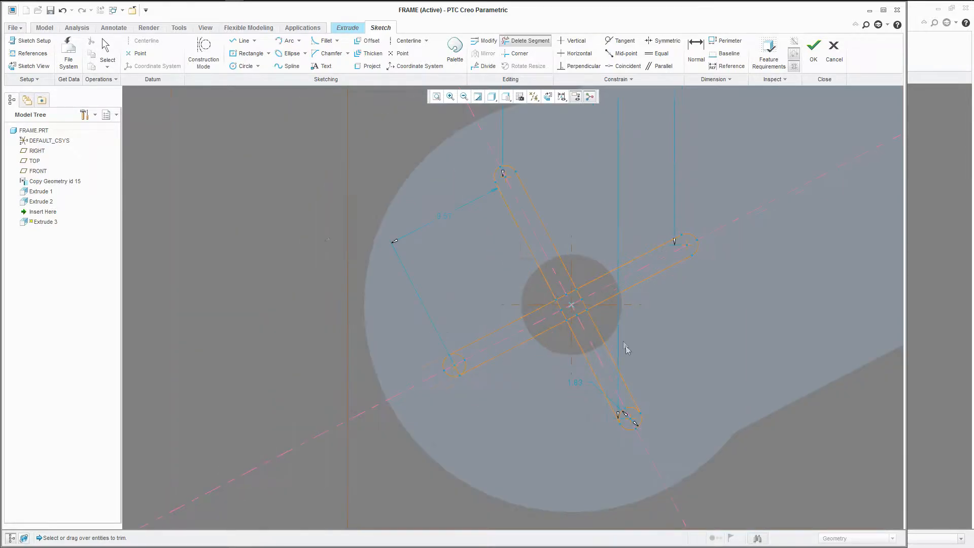
scroll(624, 419, up, 4)
scroll(500, 196, up, 2)
mouse_move(500, 181)
mouse_down()
mouse_move(542, 186)
mouse_move(553, 215)
mouse_move(520, 250)
mouse_move(500, 216)
mouse_move(504, 231)
mouse_up()
scroll(504, 231, down, 2)
scroll(367, 315, up, 3)
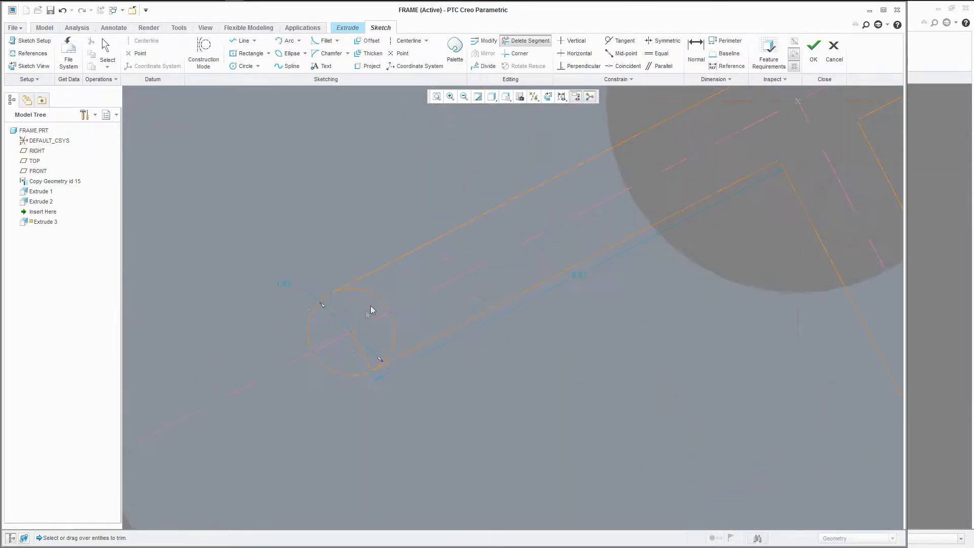
mouse_move(384, 324)
mouse_down()
mouse_move(358, 350)
mouse_move(360, 333)
mouse_up()
scroll(361, 333, down, 4)
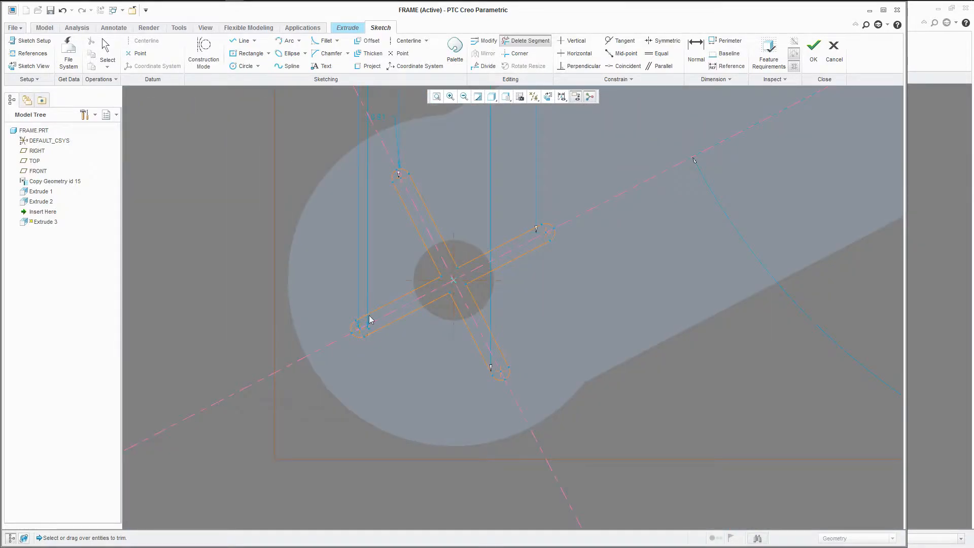
middle_click(377, 245)
scroll(377, 246, down, 3)
Step: Delete the leftover short segment inside the lower-left end of the cross-shaped slot
scroll(383, 306, up, 5)
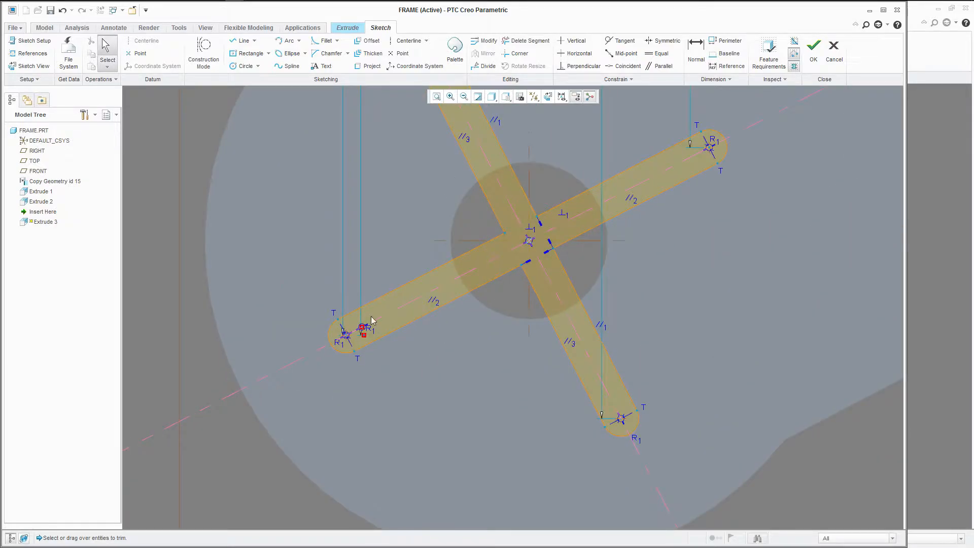
click(393, 297)
scroll(373, 347, up, 5)
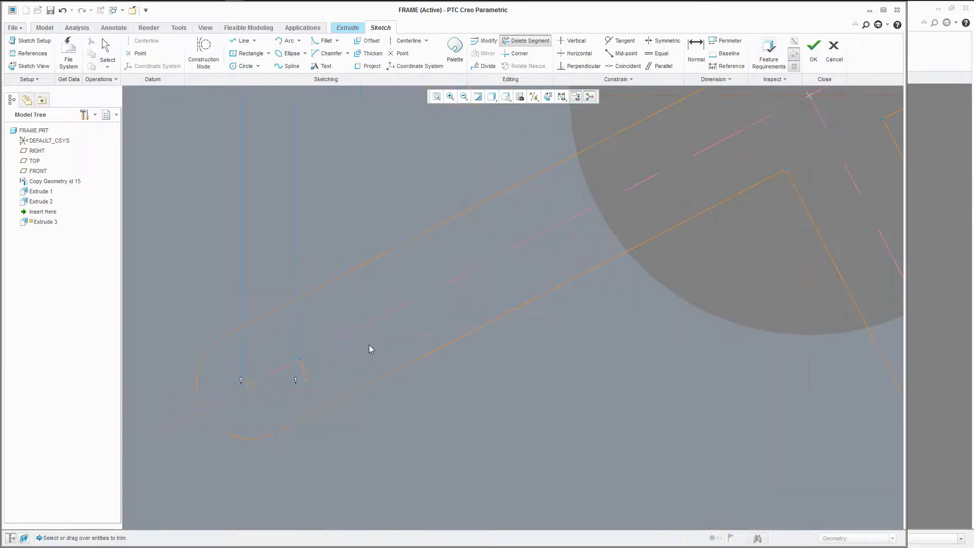
middle_click(369, 278)
scroll(365, 322, down, 6)
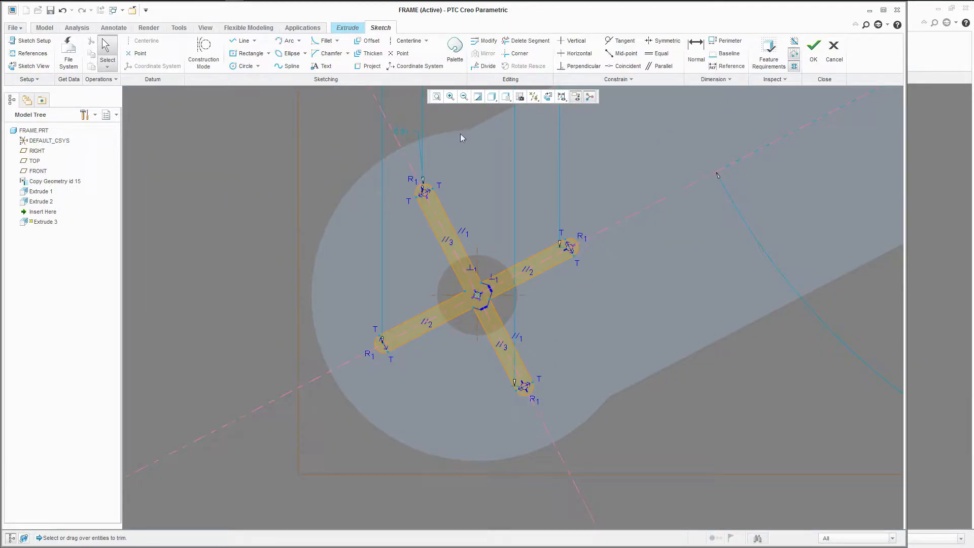
click(696, 50)
click(426, 193)
click(525, 384)
middle_click(537, 334)
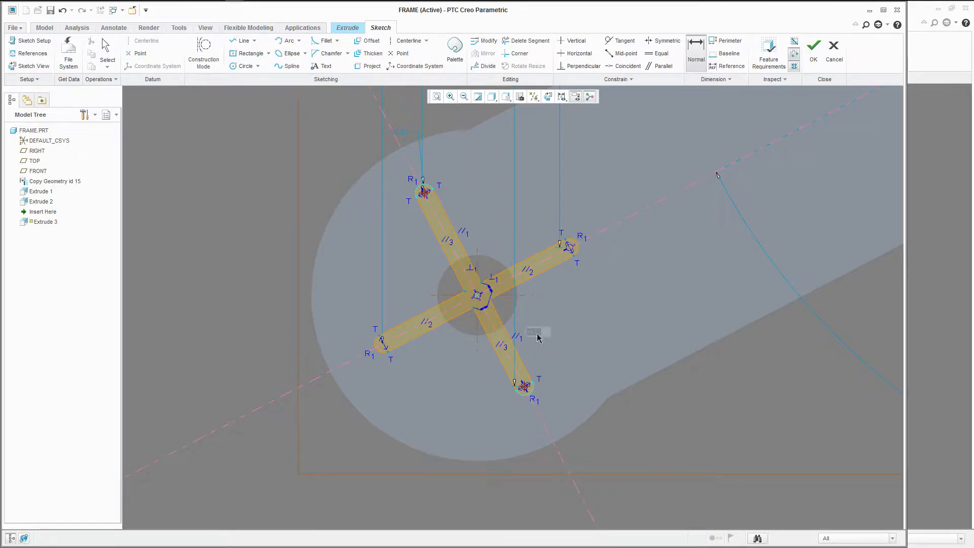
key(Return)
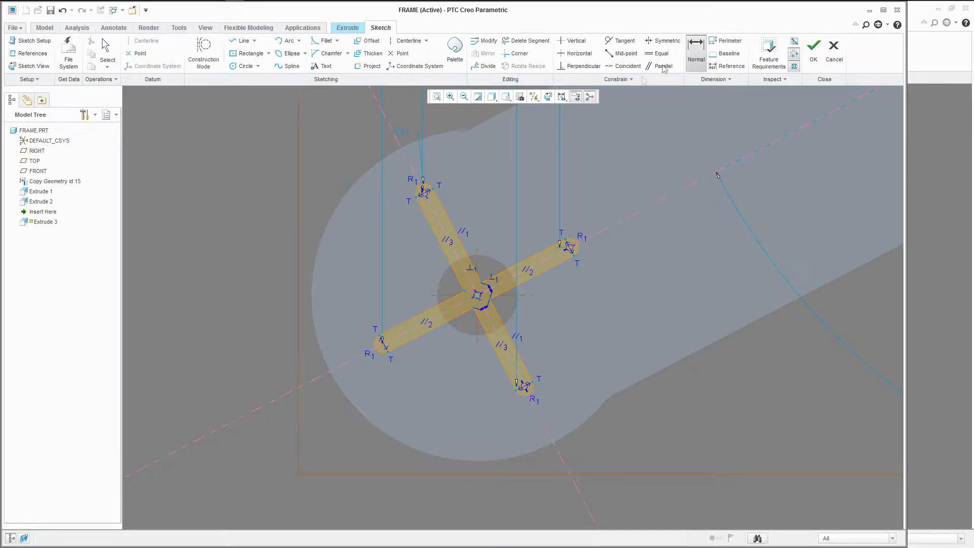
Step: Dimension the slot perpendicular to the arm between its upper and lower end-arc centers
click(425, 193)
click(525, 393)
scroll(508, 335, up, 4)
middle_click(482, 264)
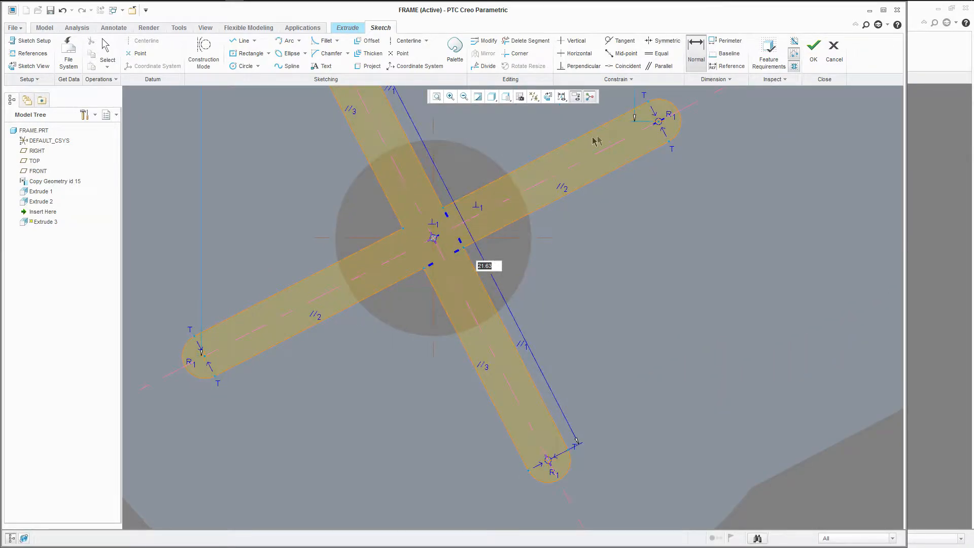
key(Return)
Step: Dimension the slot along the arm at 20 mm between its end-arc centers and set the crossing slot's length to 20 mm
click(198, 354)
middle_click(331, 262)
text(20)
key(Return)
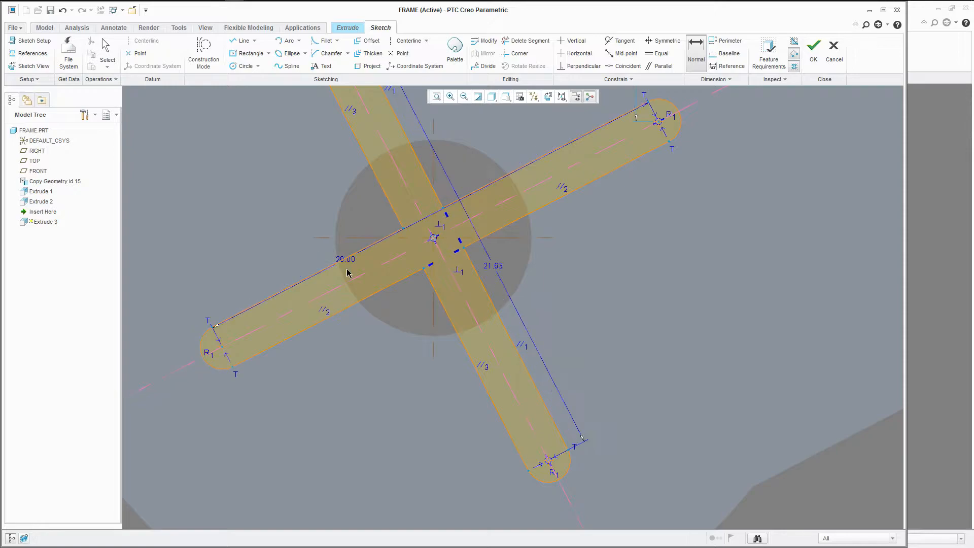
text(20)
key(Return)
scroll(595, 142, down, 3)
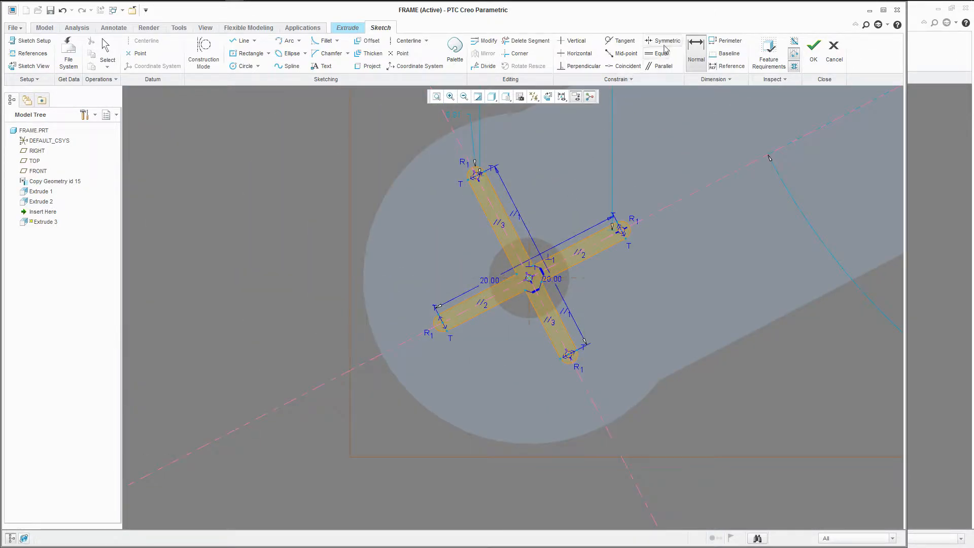
Step: Make the end-arc centers of each slot symmetric about the other slot's centerline, so both slots are centered on the motor hole
click(662, 41)
click(476, 176)
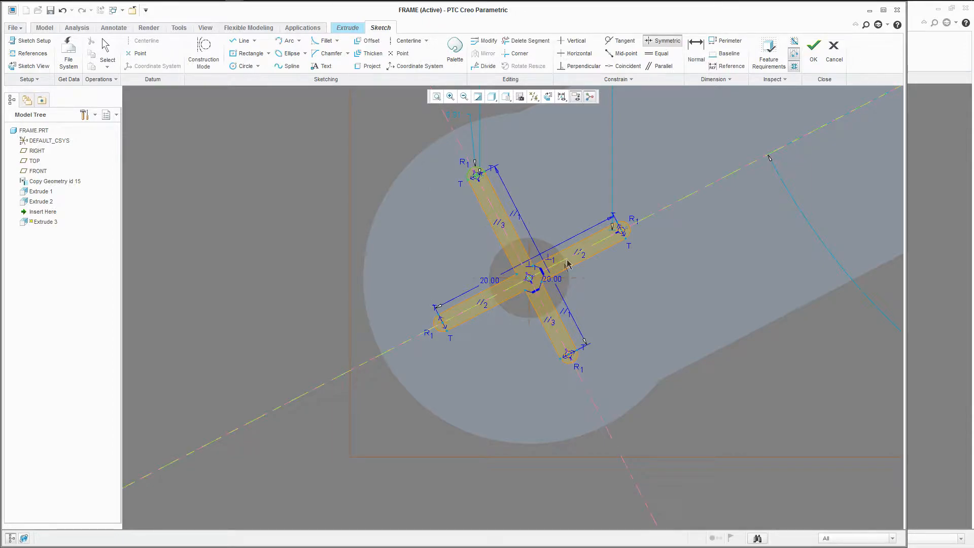
click(570, 258)
click(574, 355)
click(622, 230)
click(519, 256)
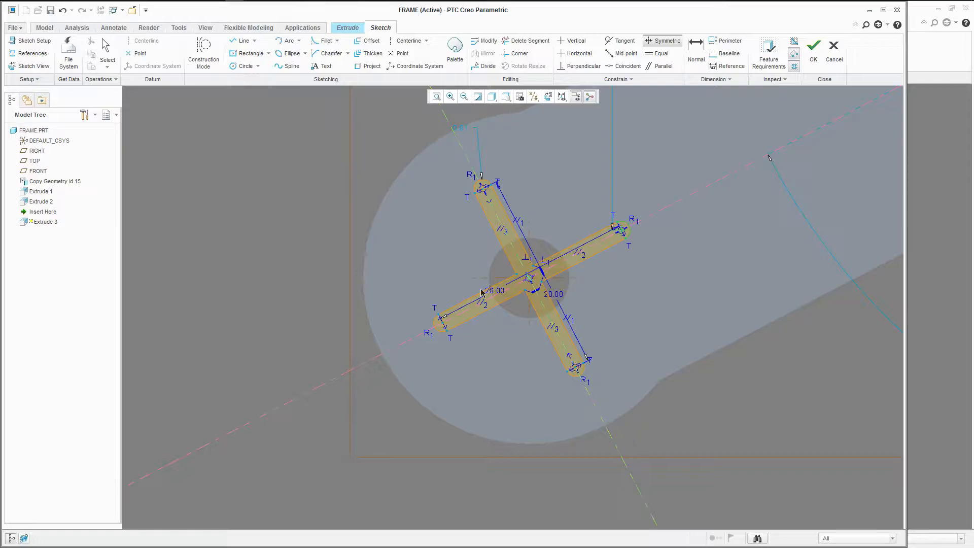
click(441, 318)
middle_click(441, 257)
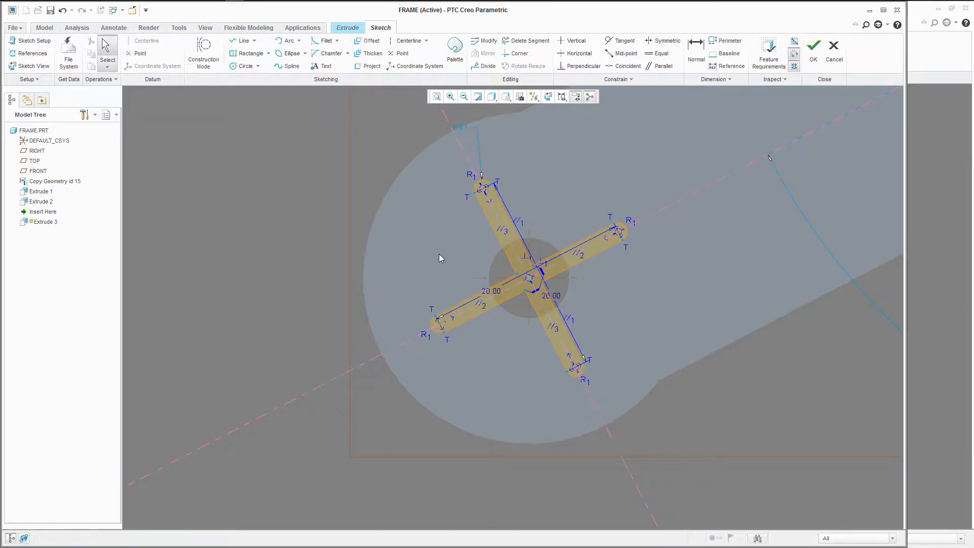
Step: Set the radius of the slot end arcs to 1 mm
double_click(460, 127)
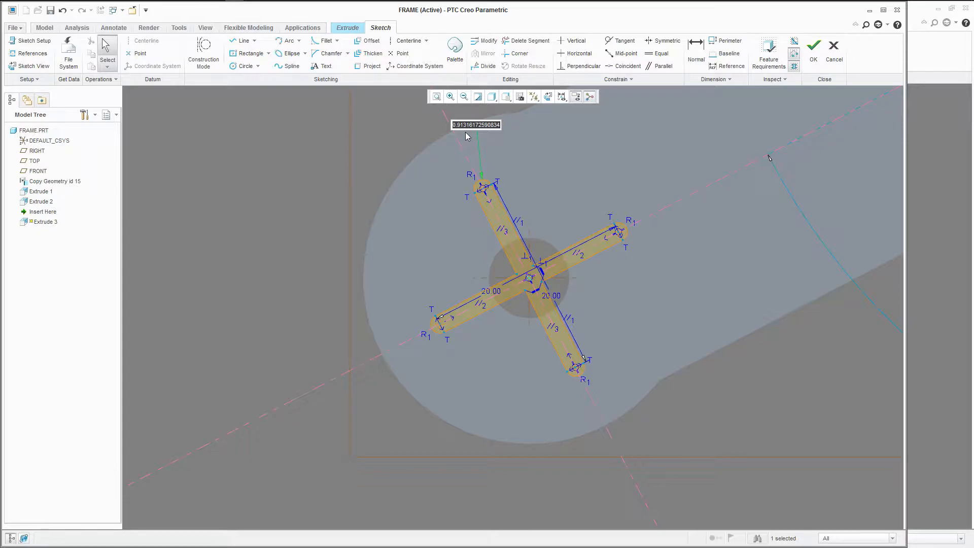
text(2)
key(Return)
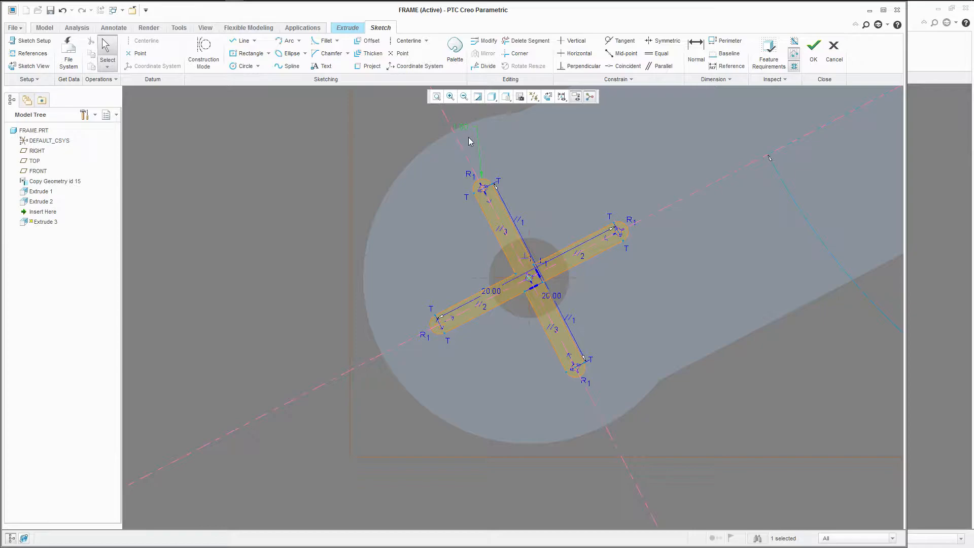
click(568, 186)
scroll(574, 197, down, 2)
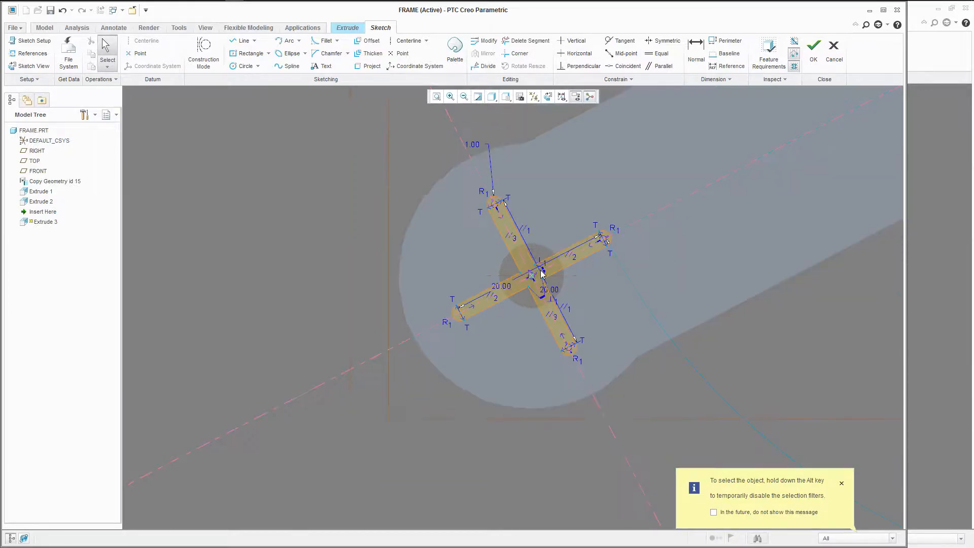
Step: Lock the 1 mm end radius and both 20 mm slot length dimensions
scroll(552, 209, up, 2)
click(454, 160)
ctrl+click(492, 328)
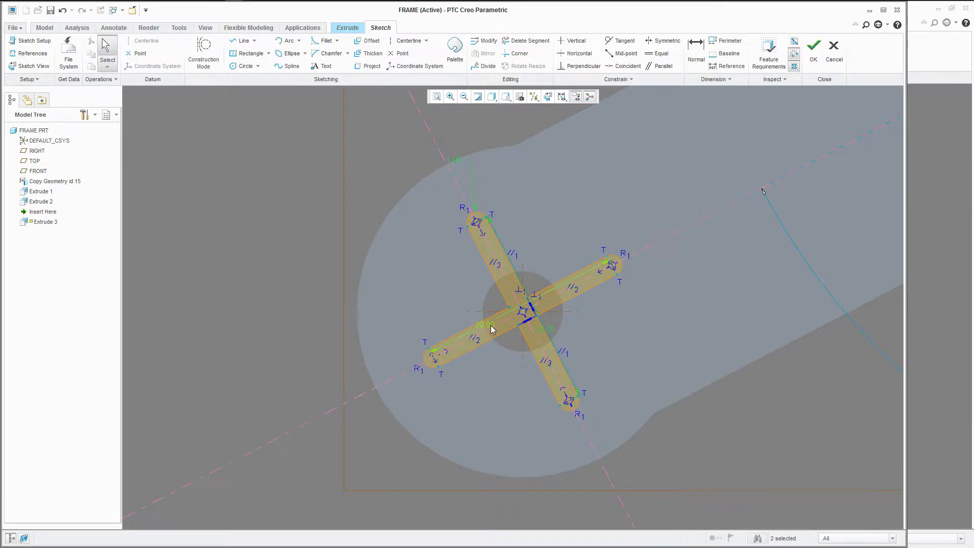
right_click(492, 328)
click(518, 413)
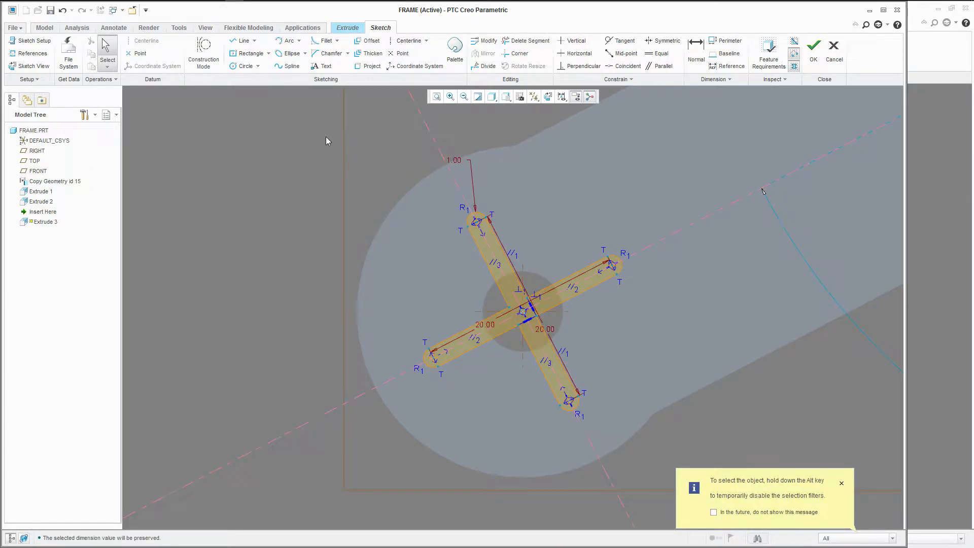
Step: Draw two diagonal centerlines through the motor hole's center, each passing through opposite inner corners of the cross
click(406, 41)
scroll(518, 307, up, 3)
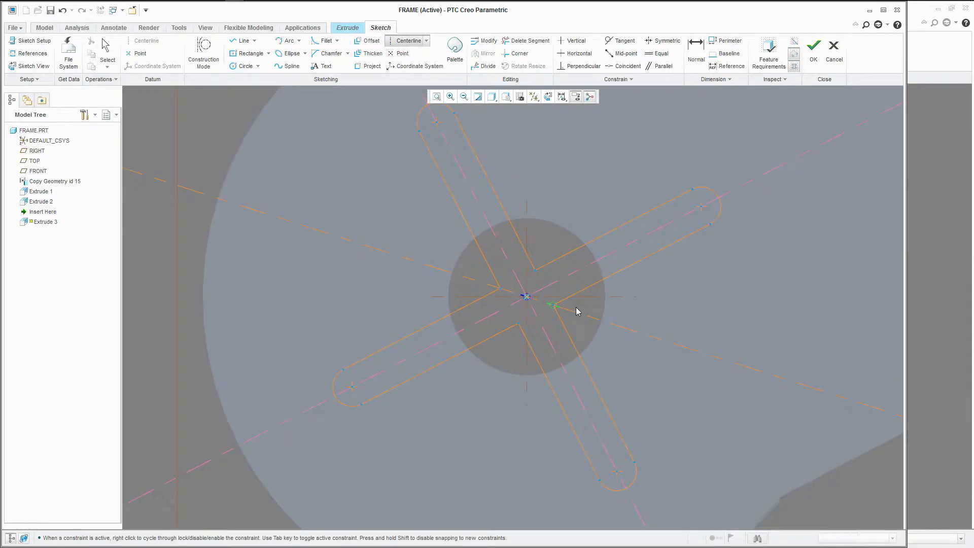
click(578, 313)
click(527, 297)
middle_click(546, 223)
scroll(497, 313, down, 3)
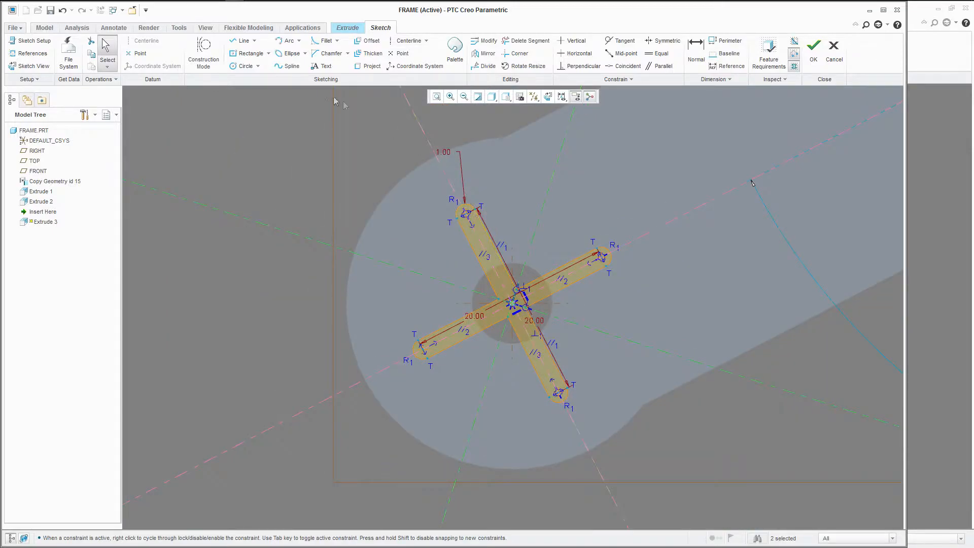
Step: Sketch four small circles of equal radius on the diagonal centerlines, one between each pair of adjacent slot arms
click(244, 66)
click(405, 270)
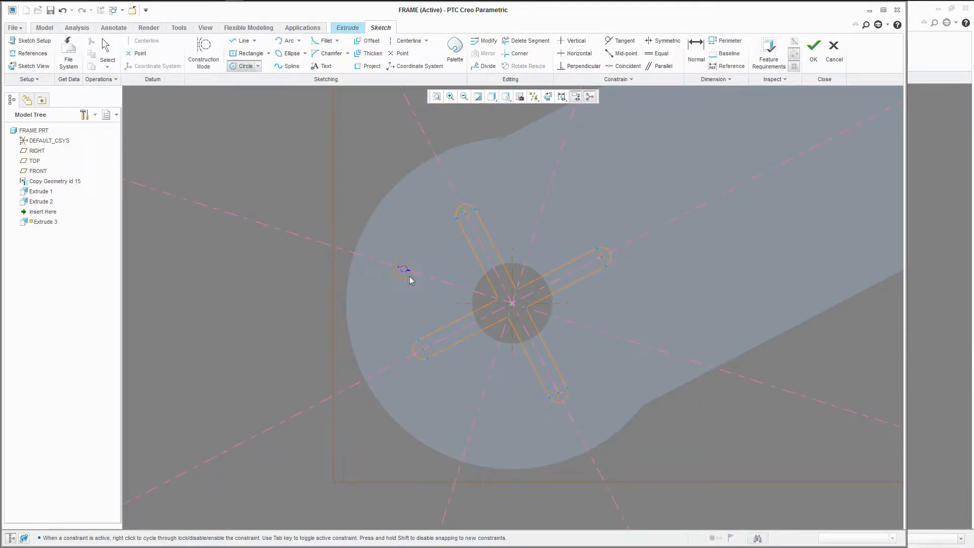
click(410, 285)
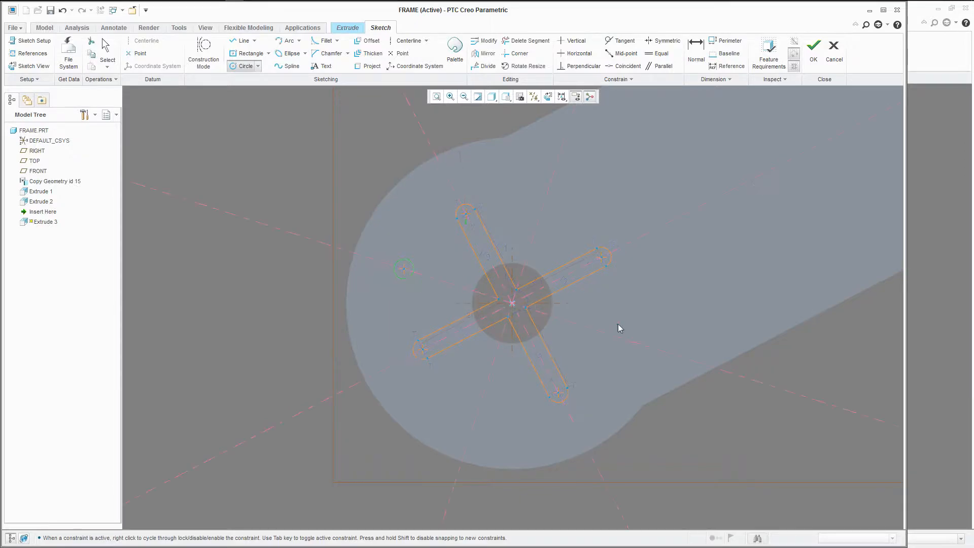
click(617, 348)
click(546, 202)
click(551, 208)
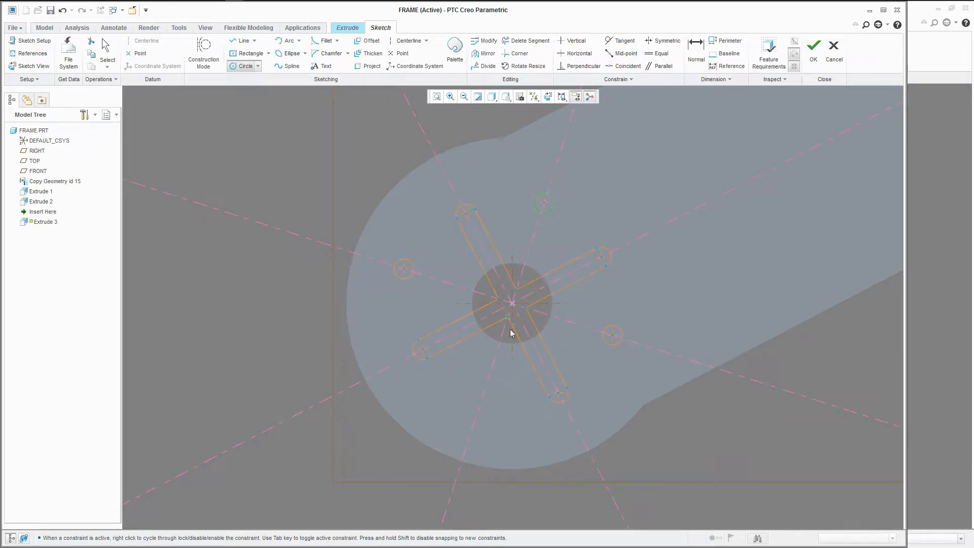
click(485, 415)
middle_click(504, 400)
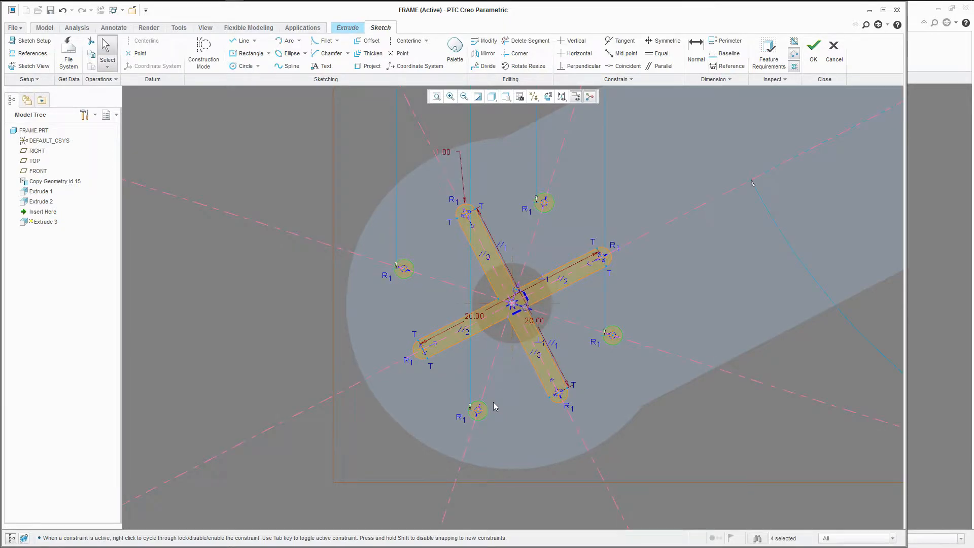
Step: Delete the equal-radius constraints that tie the four new circles to the slot end arcs
click(542, 203)
key(Delete)
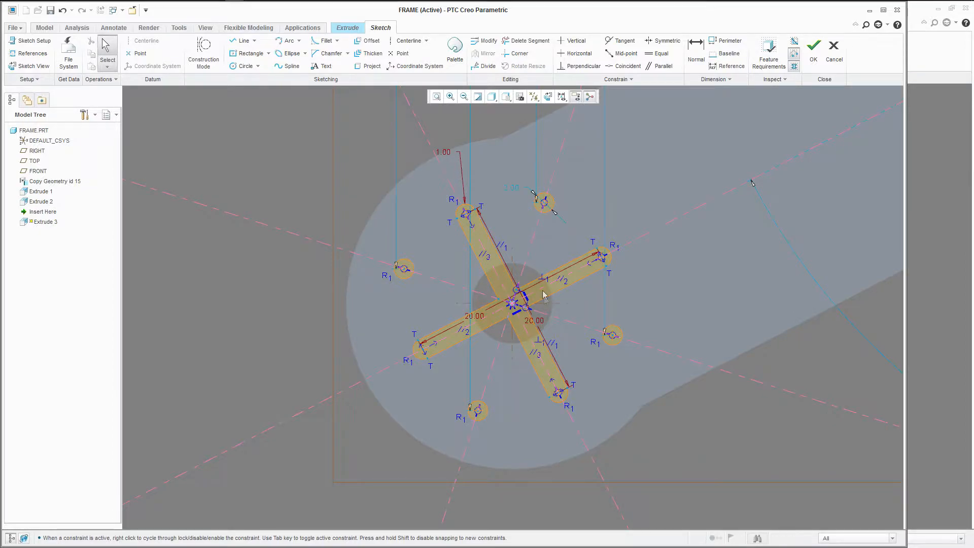
click(592, 341)
key(Delete)
key(Delete)
click(387, 277)
key(Delete)
click(384, 296)
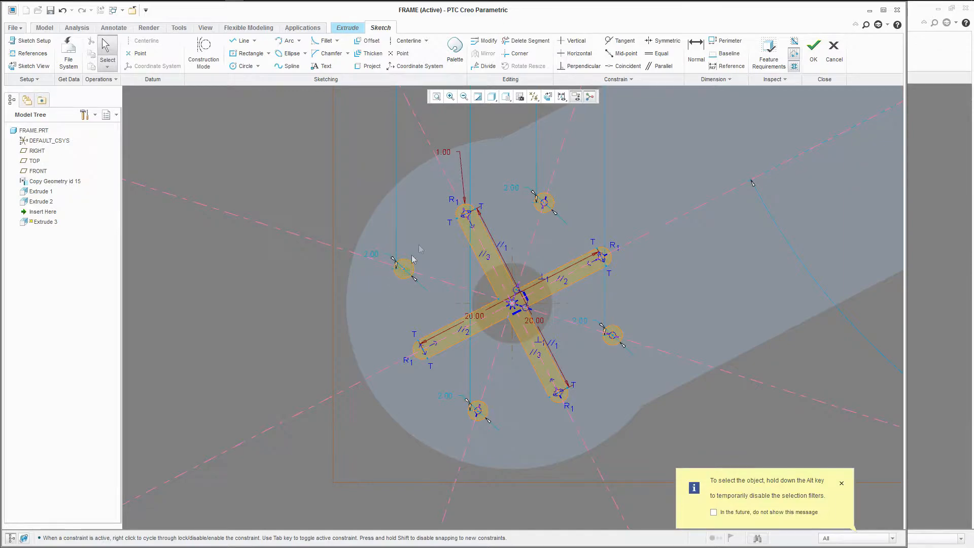
click(696, 48)
click(399, 265)
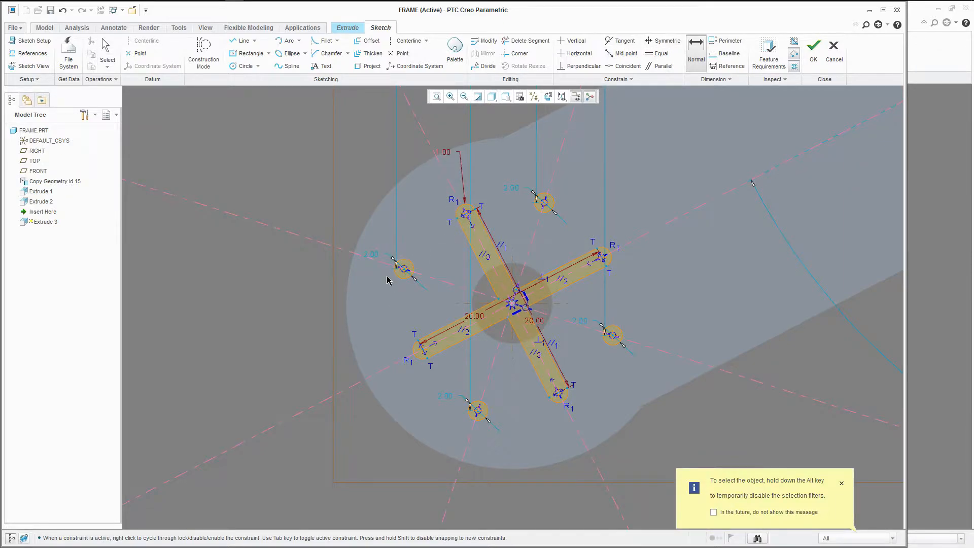
middle_click(385, 297)
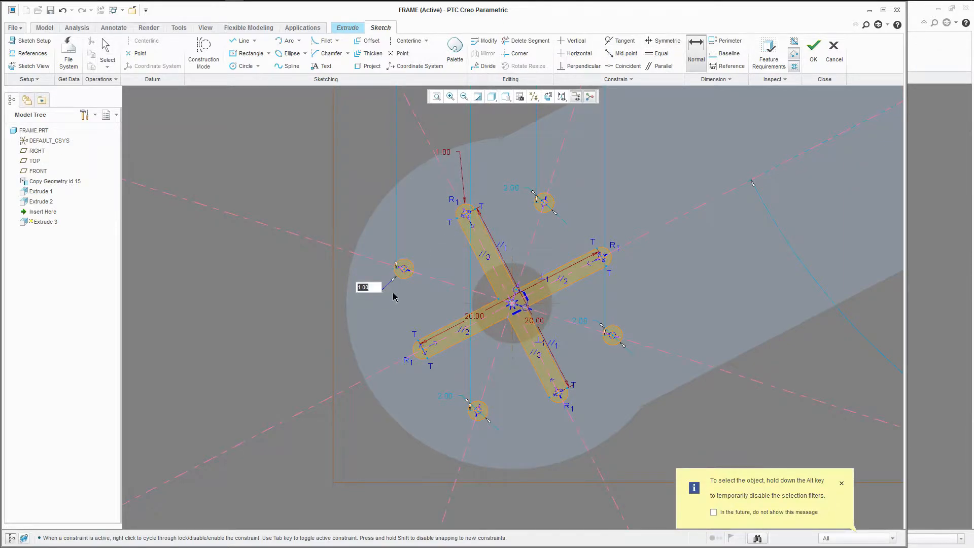
key(Escape)
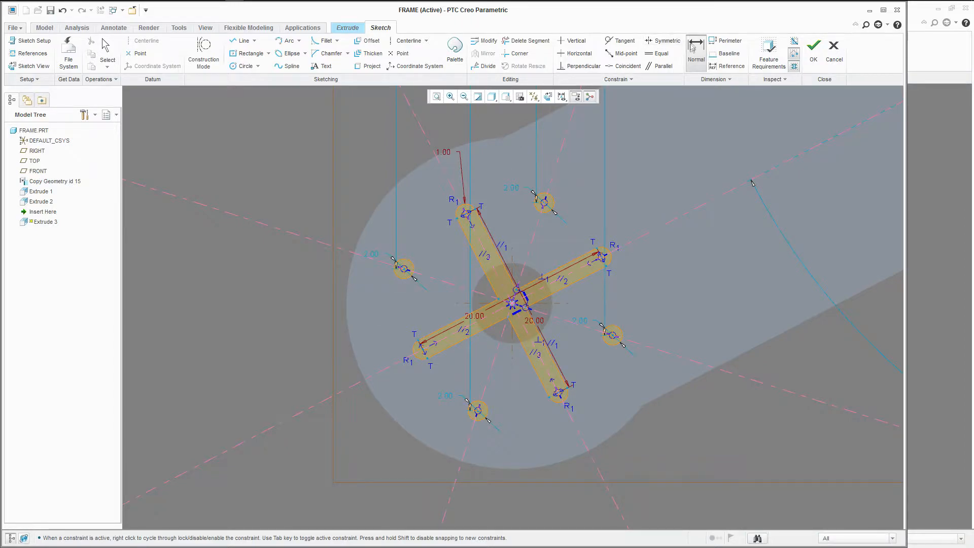
Step: Set the diameter of the left circle on the diagonal centerline to 3 mm
middle_click(378, 257)
double_click(373, 253)
key(Return)
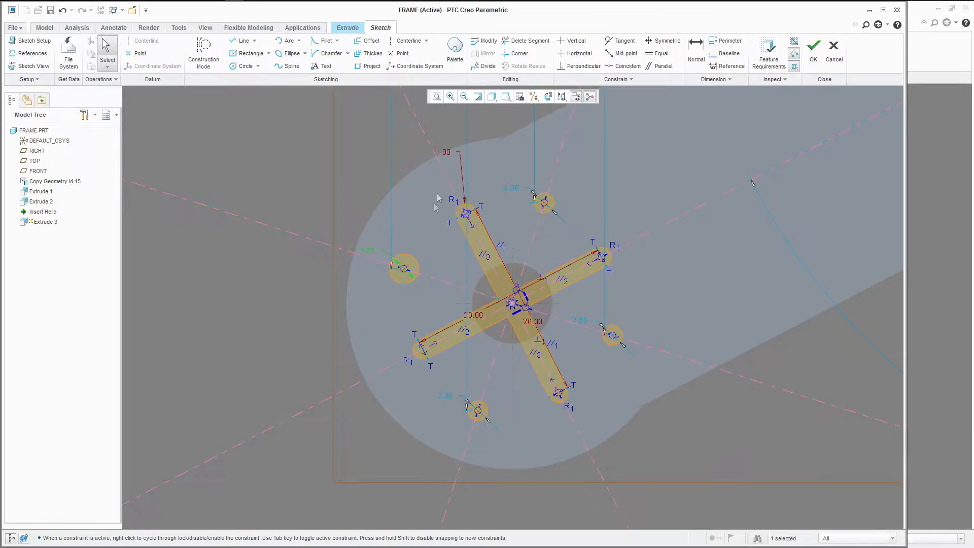
Step: Constrain the other three diagonal circles to the same radius as the left one
click(657, 54)
click(419, 268)
click(534, 207)
click(617, 332)
click(485, 408)
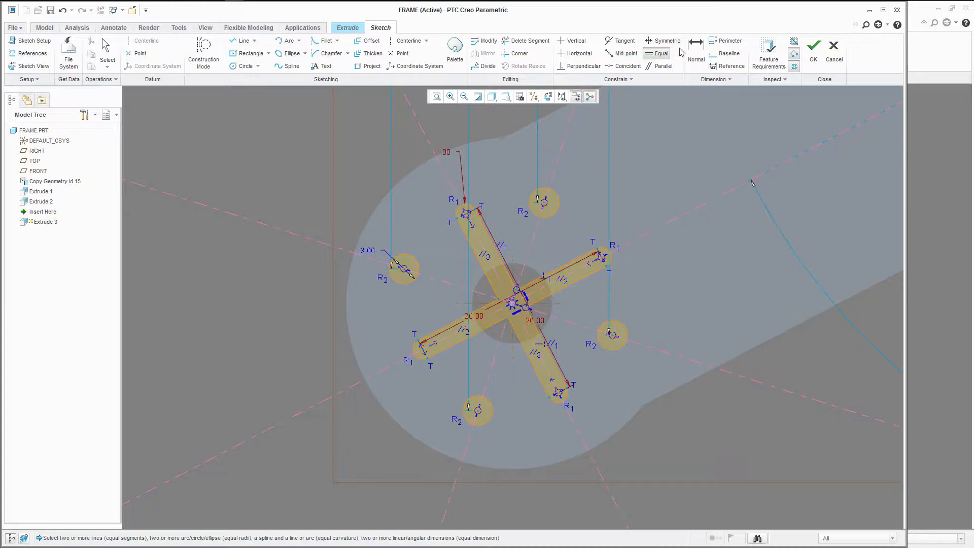
Step: Dimension the center distances between the upper and lower circles and between the left and right circles on the diagonal centerlines
click(696, 54)
click(542, 203)
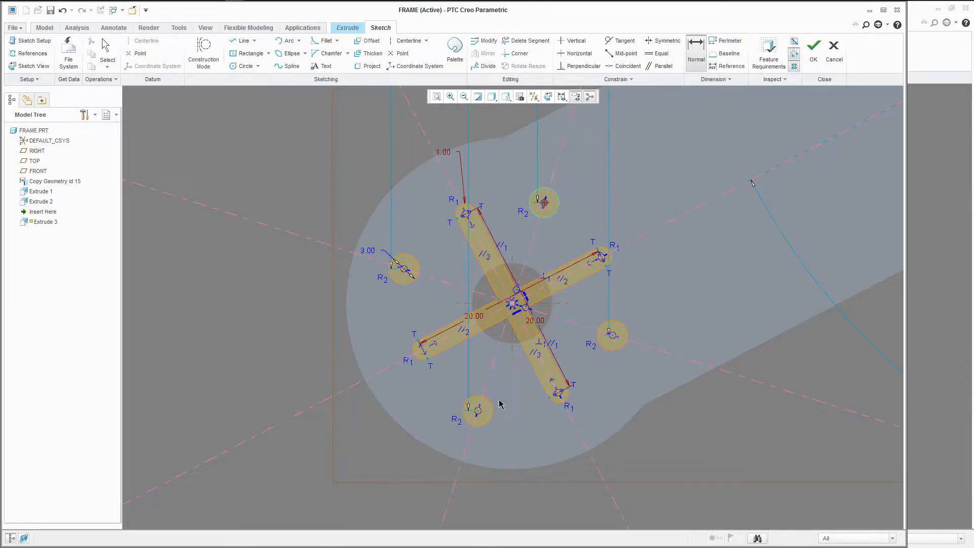
click(479, 413)
middle_click(512, 394)
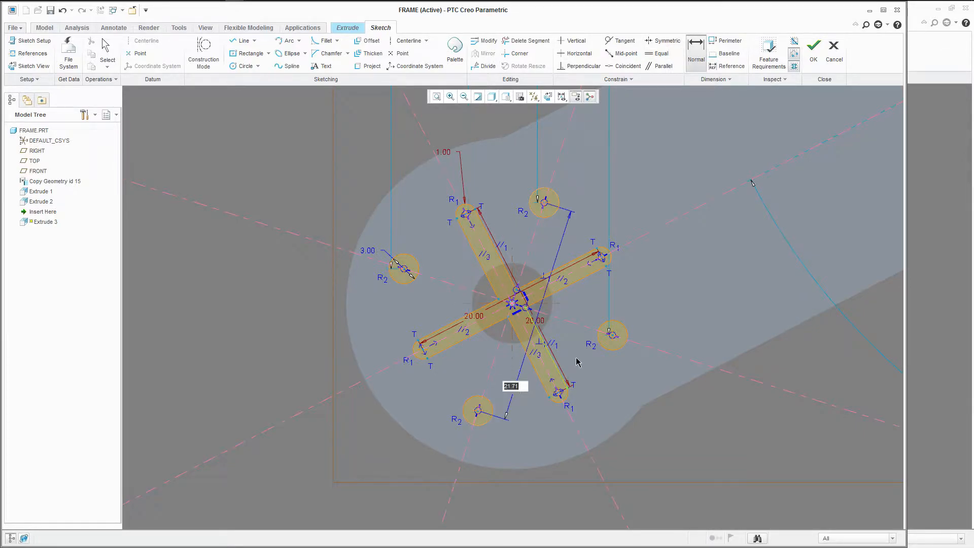
click(612, 335)
click(403, 270)
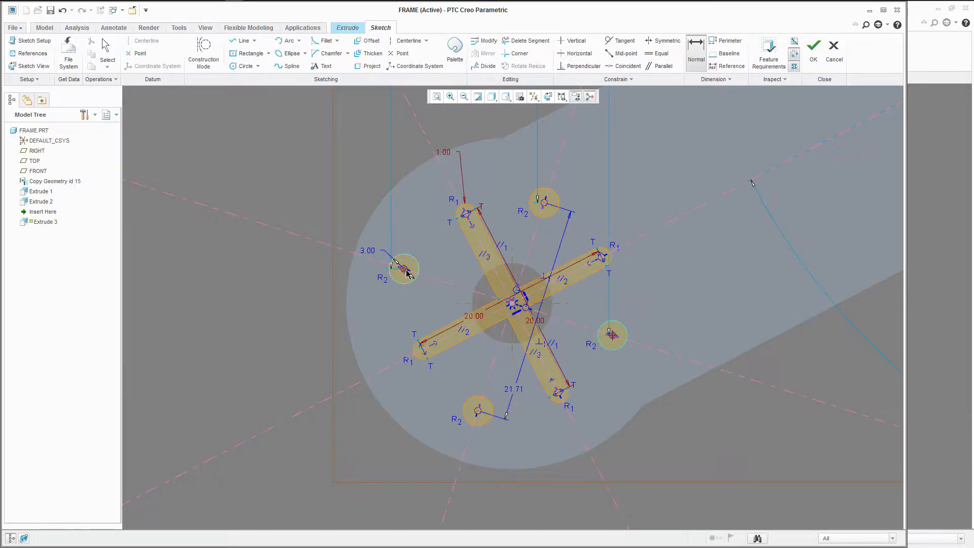
middle_click(424, 313)
middle_click(496, 398)
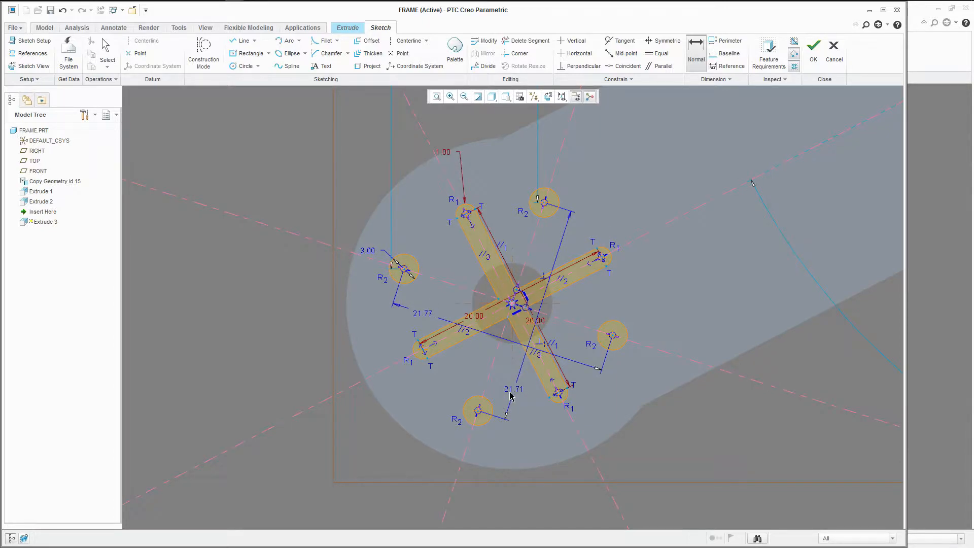
Step: Set the upper-to-lower circle distance to 19 mm and the left-to-right circle distance to 16 mm
double_click(512, 391)
text(19)
key(Return)
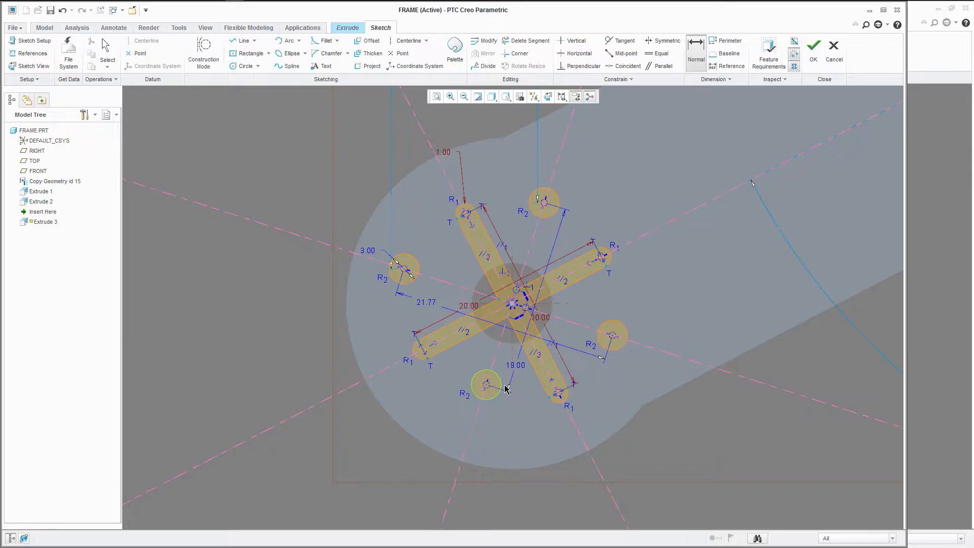
double_click(429, 307)
text(16)
key(Return)
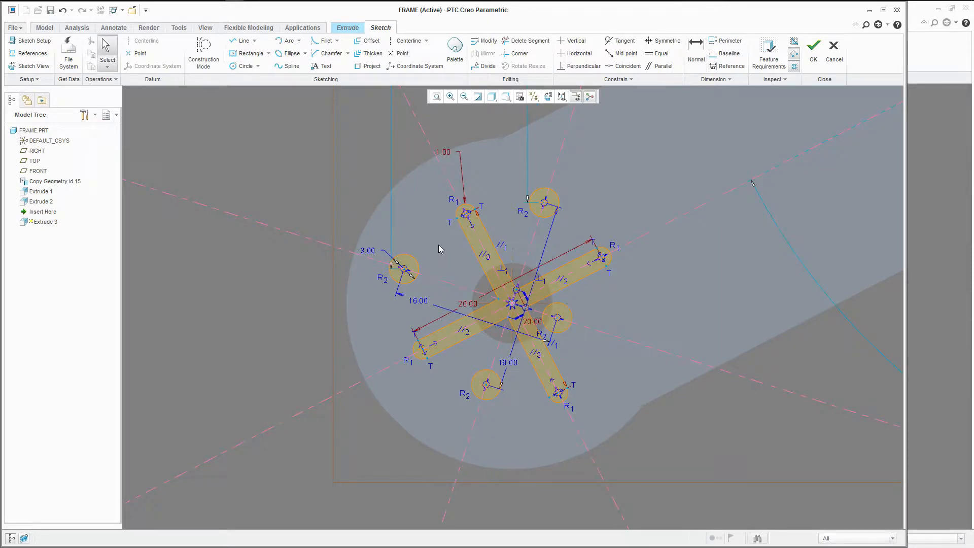
Step: Make each pair of opposite circles symmetric about the diagonal centerline running between them
click(661, 41)
click(544, 203)
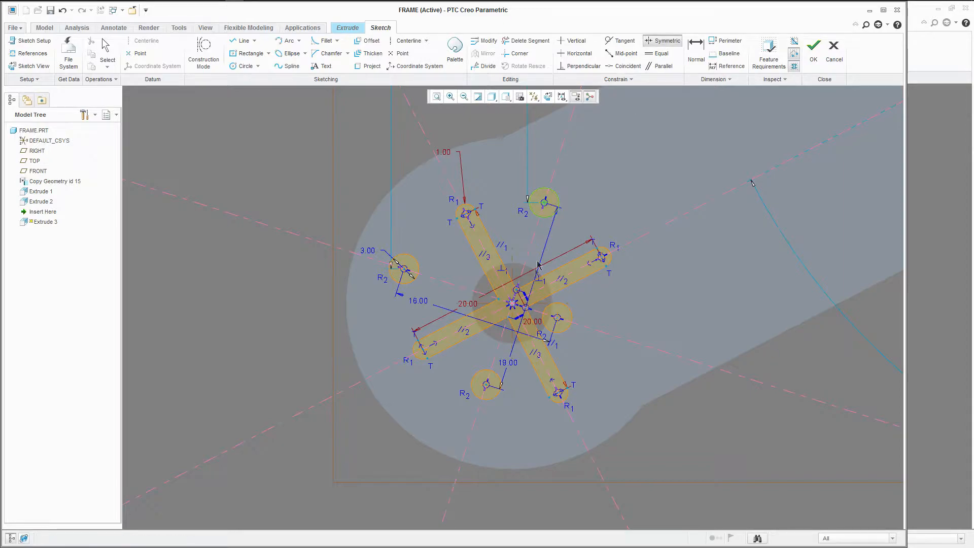
click(488, 294)
click(487, 386)
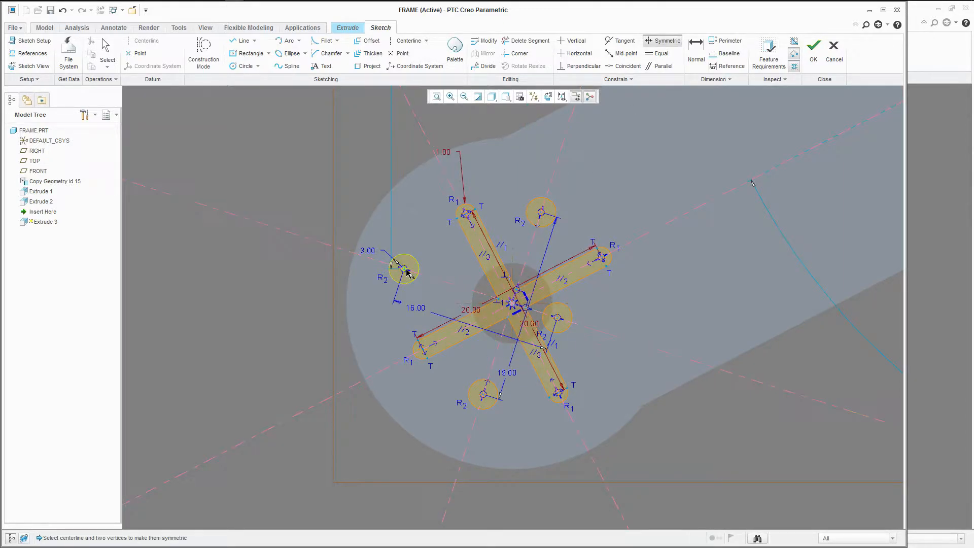
click(406, 272)
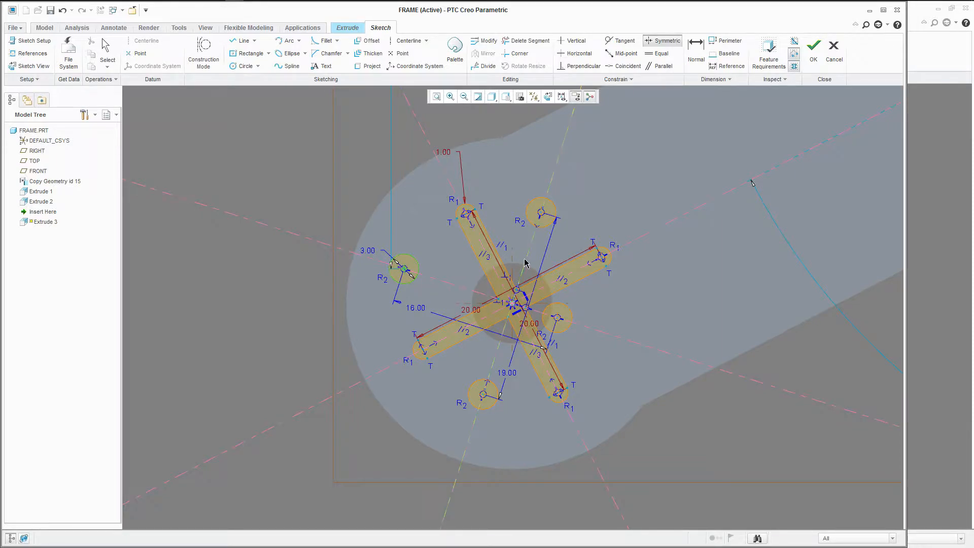
click(565, 324)
middle_click(614, 217)
Step: Move the two circle distance dimensions clear of the slots and lock both values
drag(450, 311, 424, 468)
drag(514, 380, 624, 394)
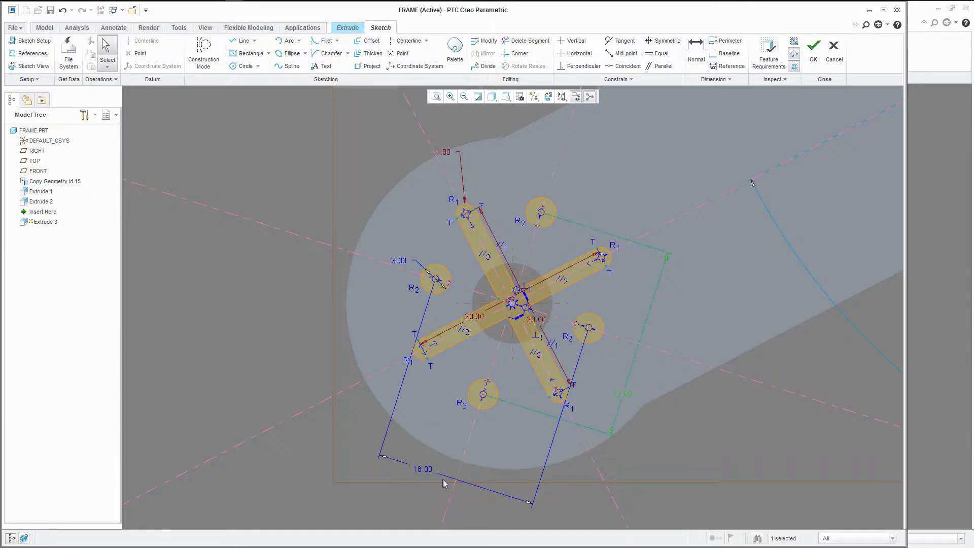
right_click(428, 471)
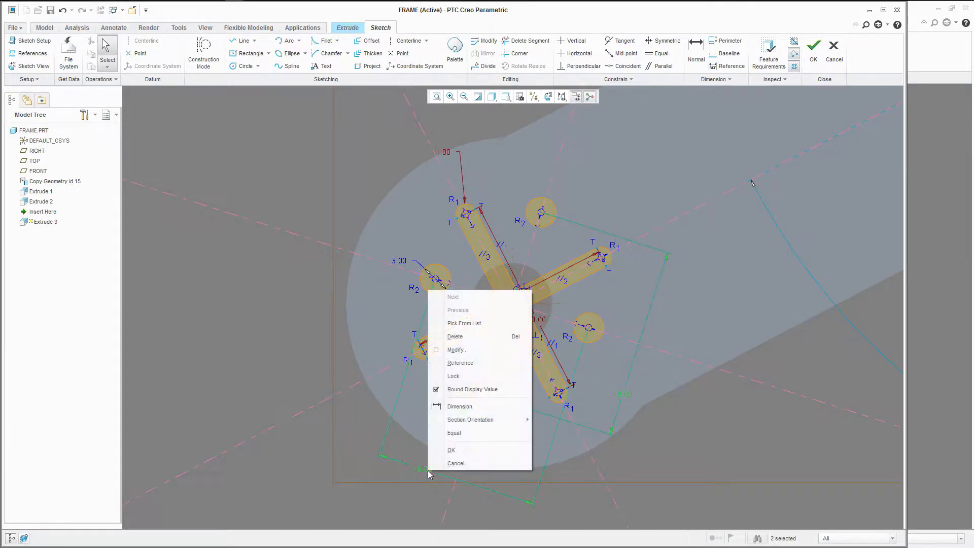
click(455, 381)
Step: Lock the diameter dimension of the left circle on the diagonal centerline
scroll(436, 294, down, 2)
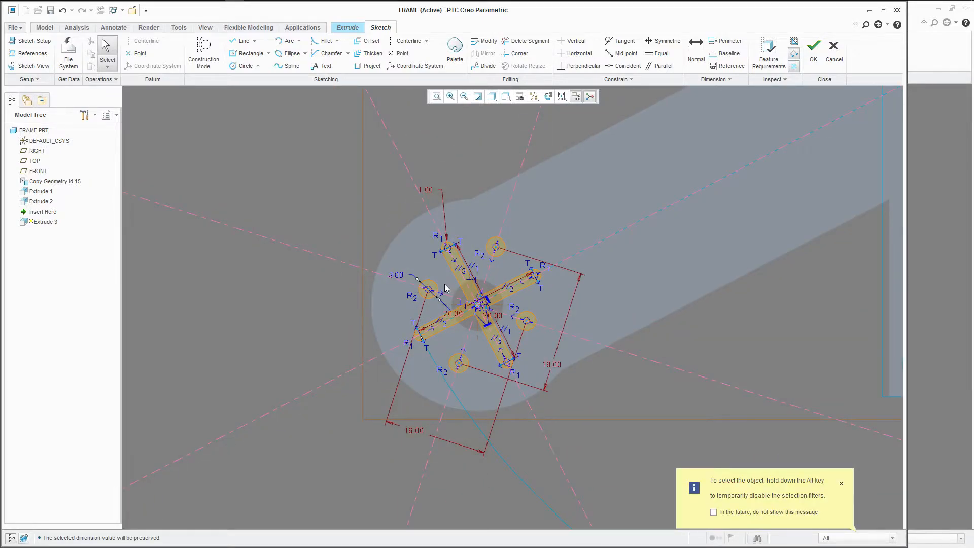
right_click(398, 275)
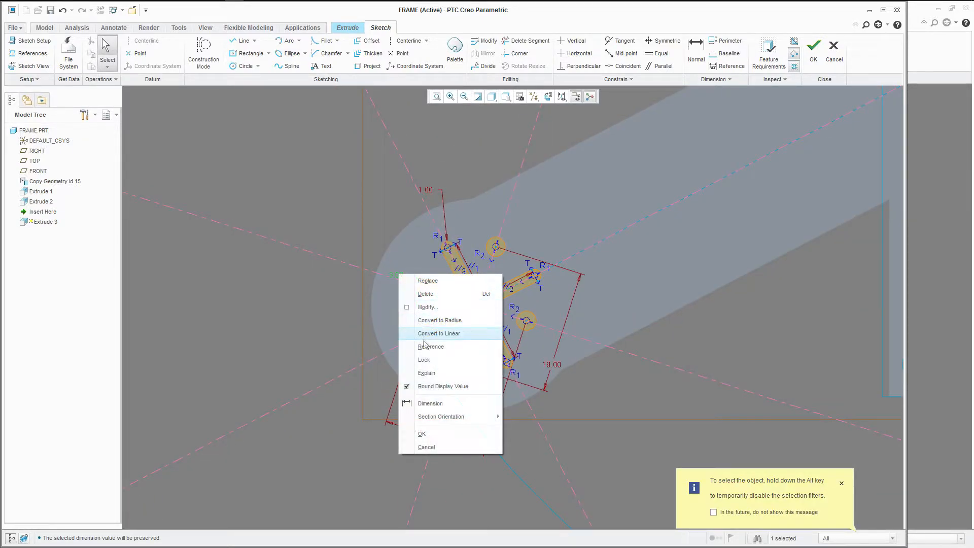
click(425, 360)
scroll(500, 278, down, 2)
scroll(493, 282, up, 2)
Step: Finish the sketch and extrude it as a material-removing cut that ends at the selected face of the frame
click(812, 51)
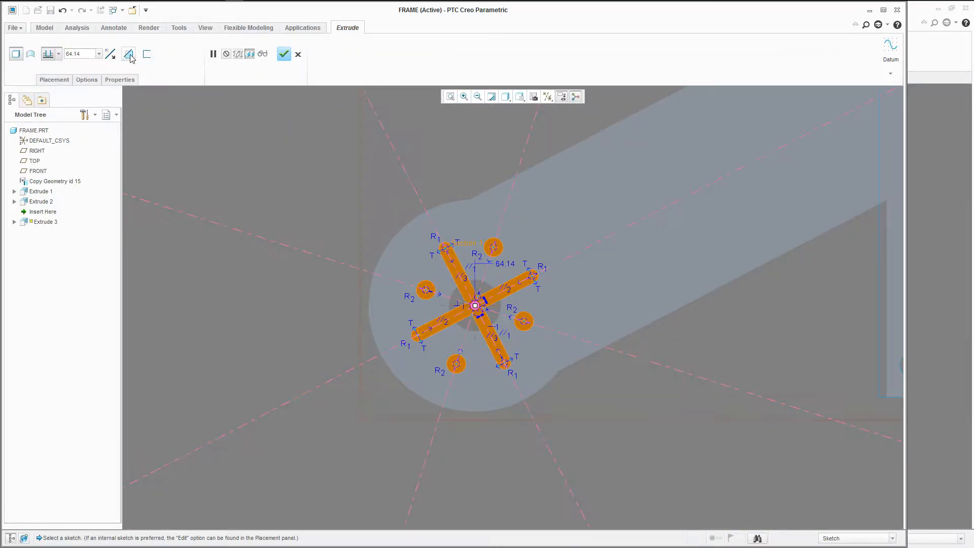
click(129, 55)
click(58, 54)
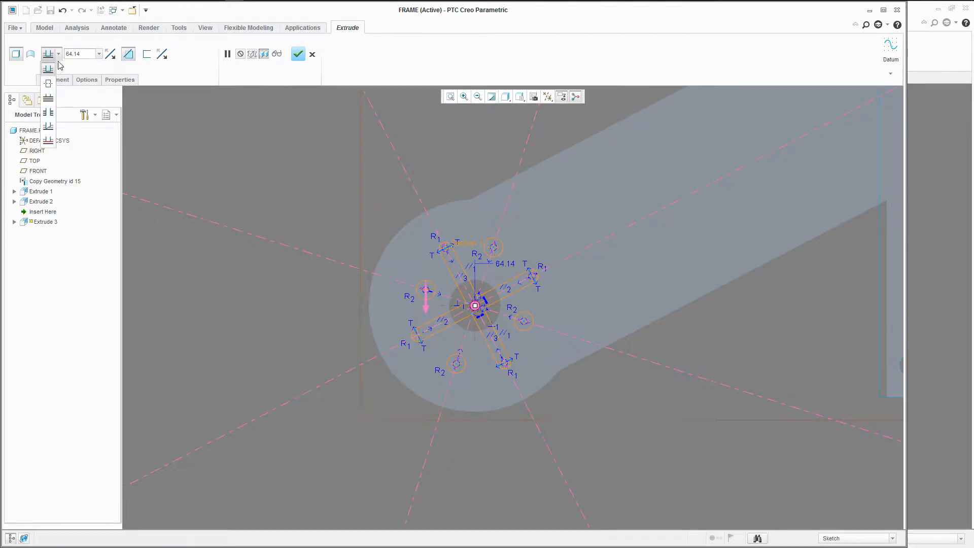
click(49, 126)
click(408, 265)
mouse_move(411, 290)
middle_down()
mouse_move(404, 233)
mouse_move(389, 374)
mouse_move(420, 315)
mouse_move(434, 243)
middle_up()
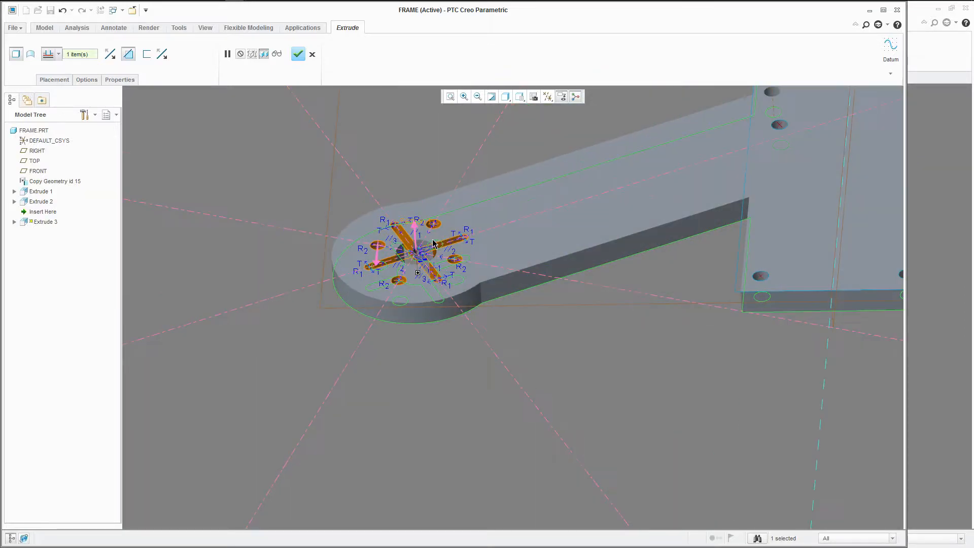
click(299, 54)
middle_drag(299, 108, 360, 363)
click(285, 322)
scroll(297, 320, up, 2)
scroll(420, 333, down, 2)
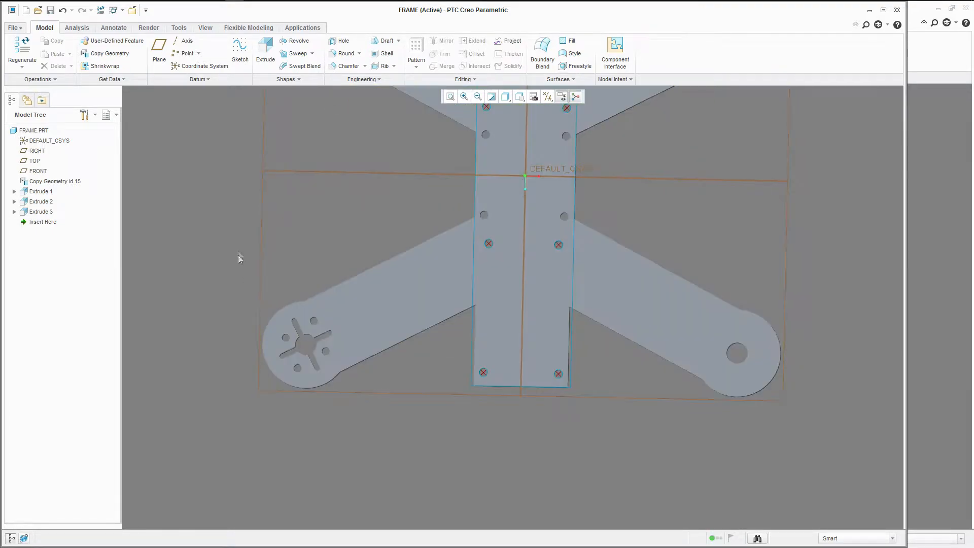
Step: Open the part's relations and display the dimension symbols of the motor mounting cut
click(206, 28)
click(179, 27)
click(305, 65)
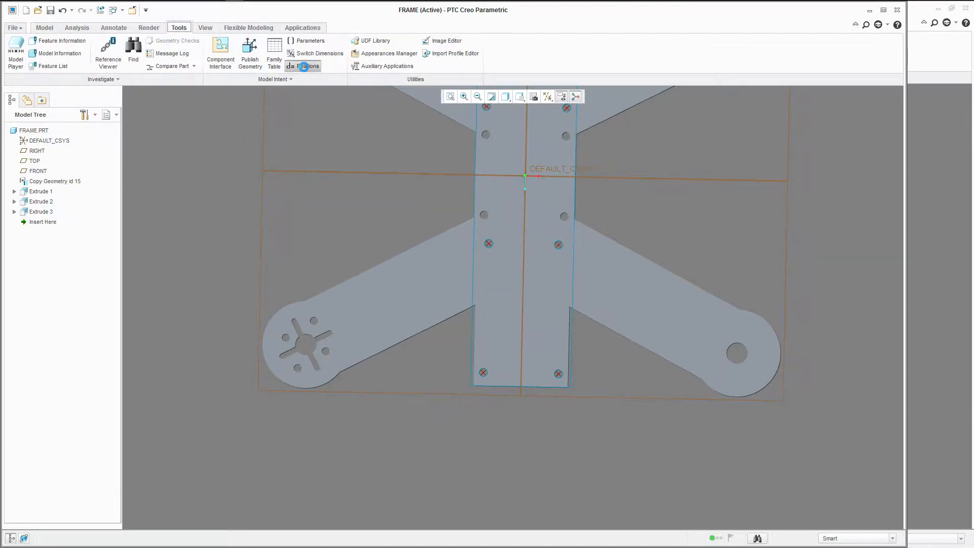
mouse_move(330, 332)
middle_down()
mouse_move(326, 318)
mouse_move(322, 332)
middle_up()
scroll(321, 335, down, 4)
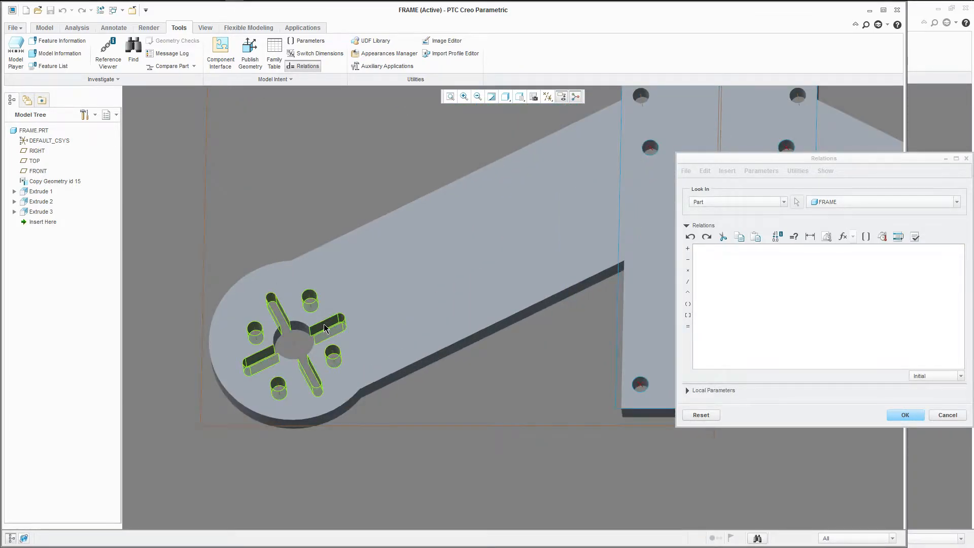
click(325, 328)
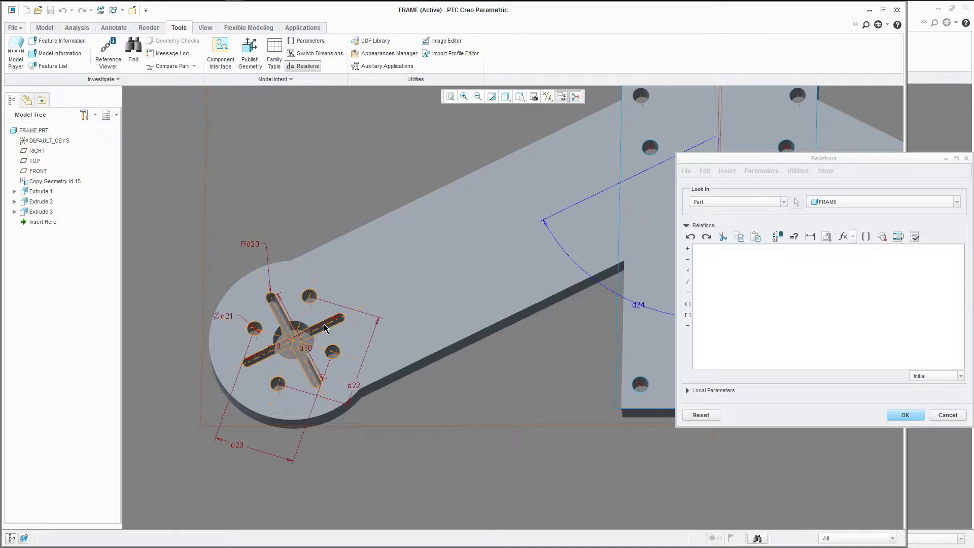
Step: Add the relation d24=d8 so the mounting pattern's angle follows the arm angle, and regenerate the part
scroll(436, 354, up, 2)
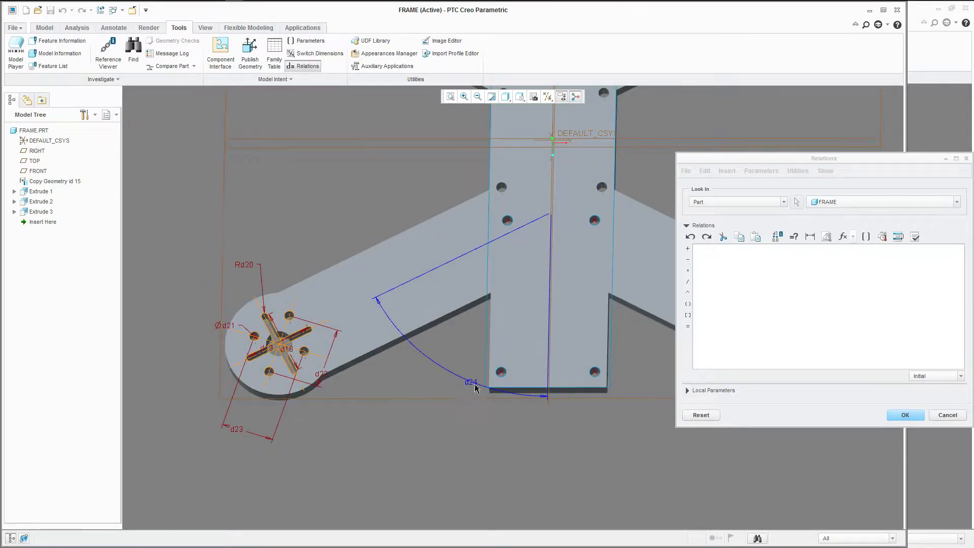
click(471, 386)
click(713, 250)
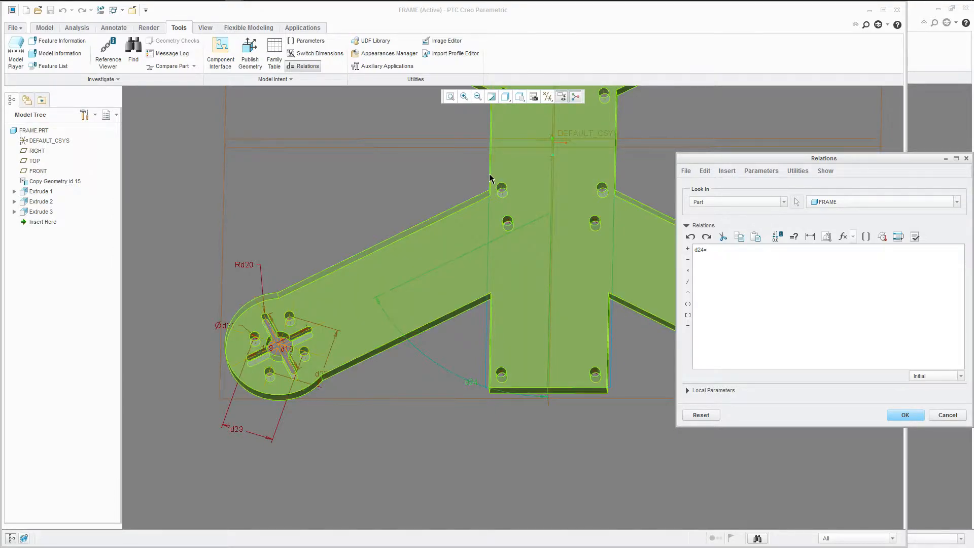
click(497, 191)
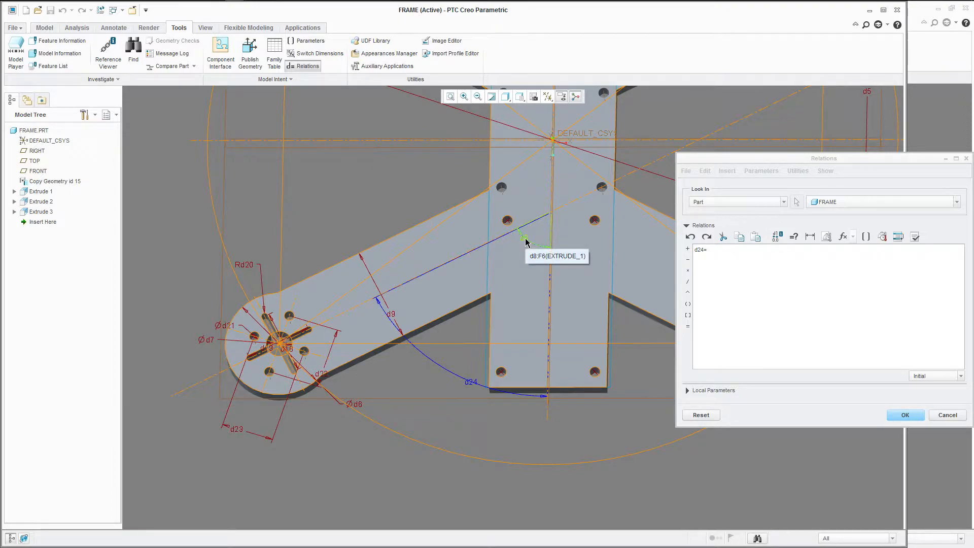
click(525, 242)
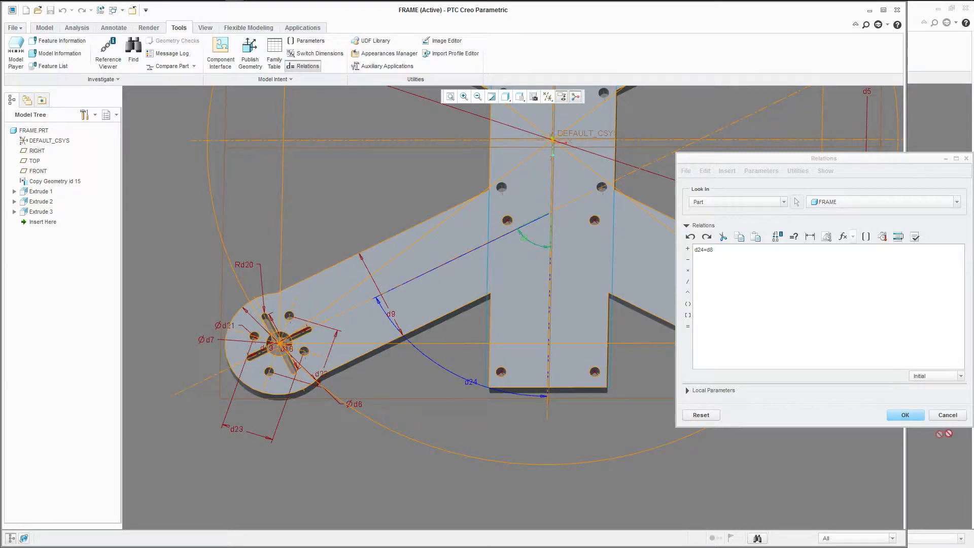
click(919, 415)
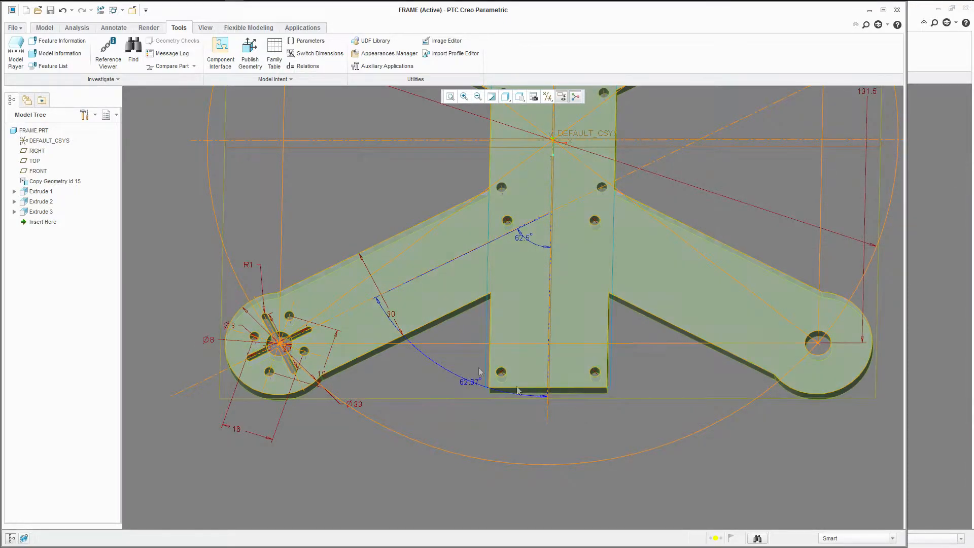
scroll(491, 357, up, 2)
key(ctrl+g)
middle_drag(451, 367, 449, 389)
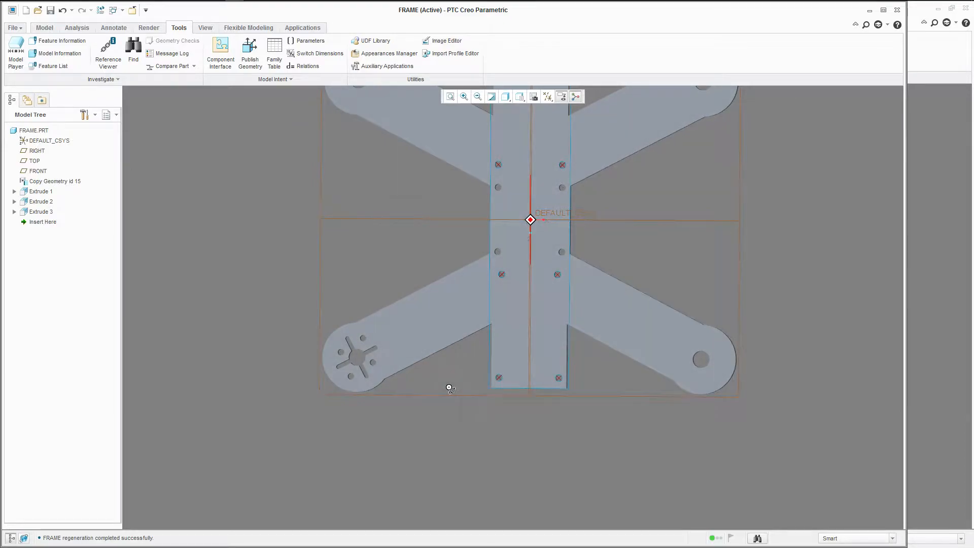
scroll(450, 387, up, 1)
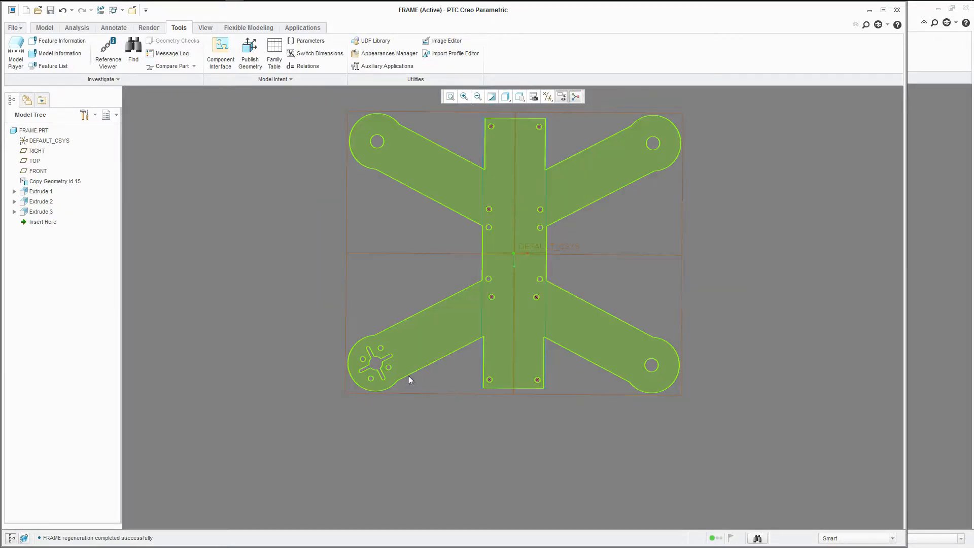
Step: Mirror the motor mounting cut Extrude 3 about the RIGHT plane onto the opposite arm
click(42, 212)
click(44, 27)
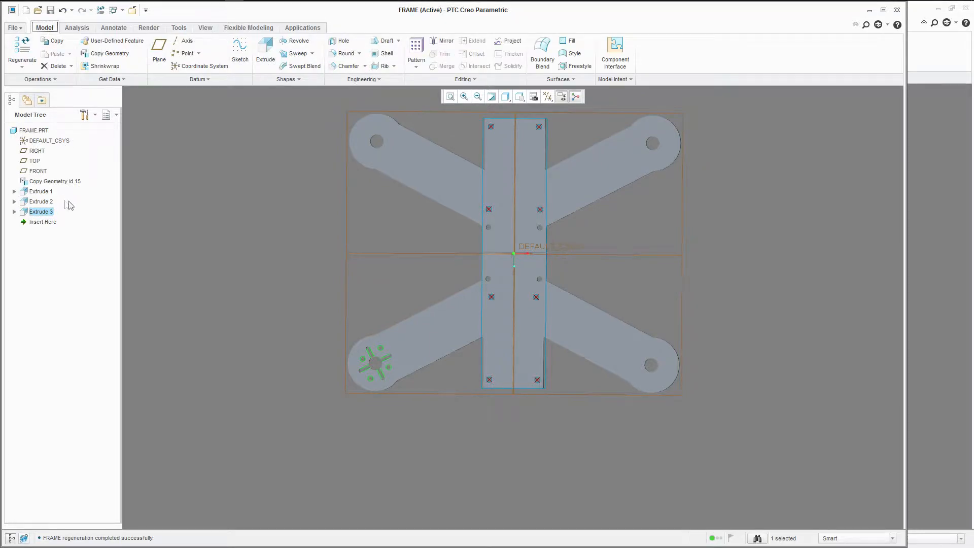
click(441, 41)
click(515, 165)
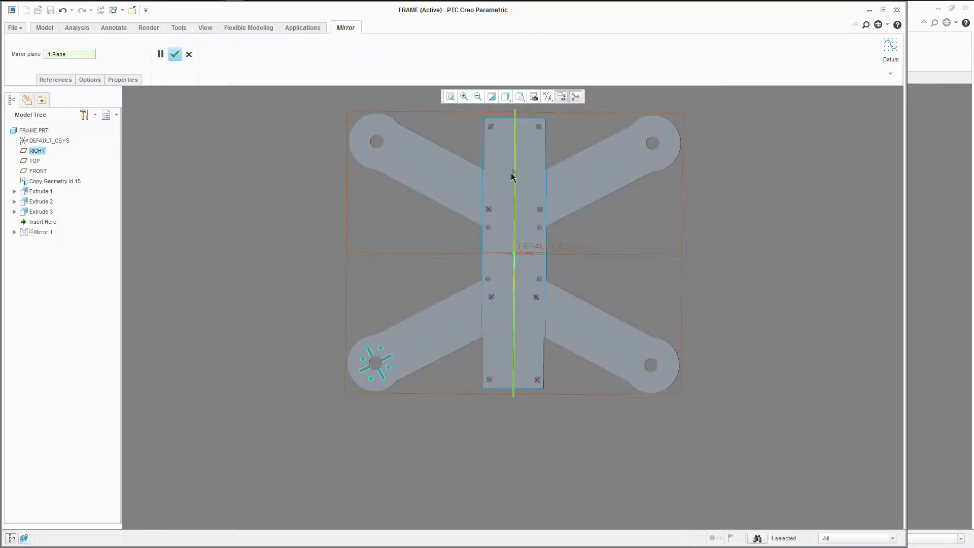
click(175, 54)
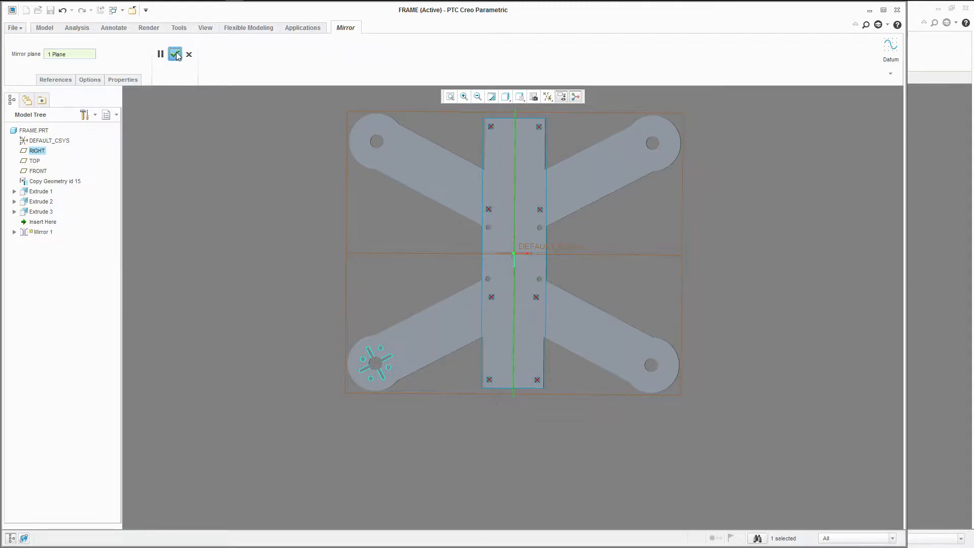
Step: Mirror Extrude 3 together with Mirror 1 about the FRONT plane onto the other two arms
click(37, 212)
ctrl+click(37, 221)
click(456, 44)
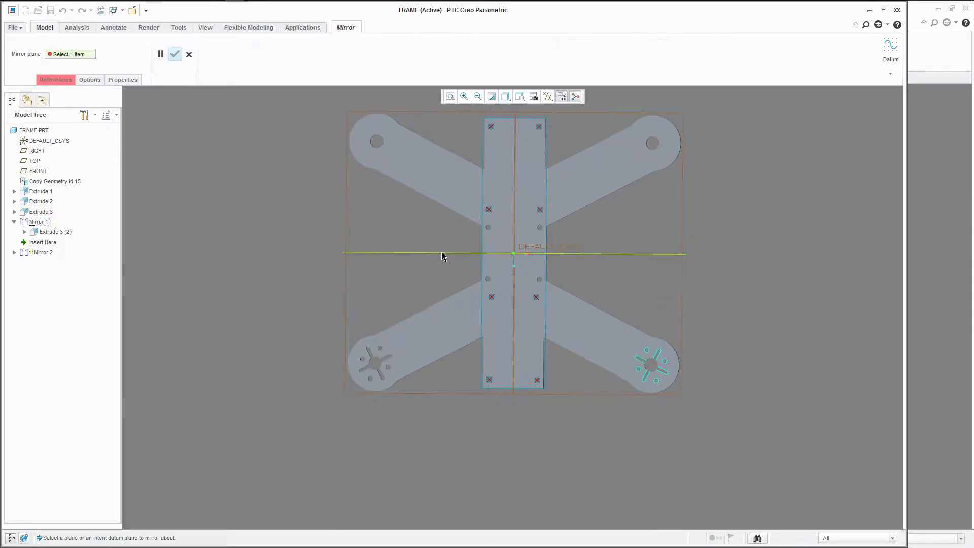
click(422, 255)
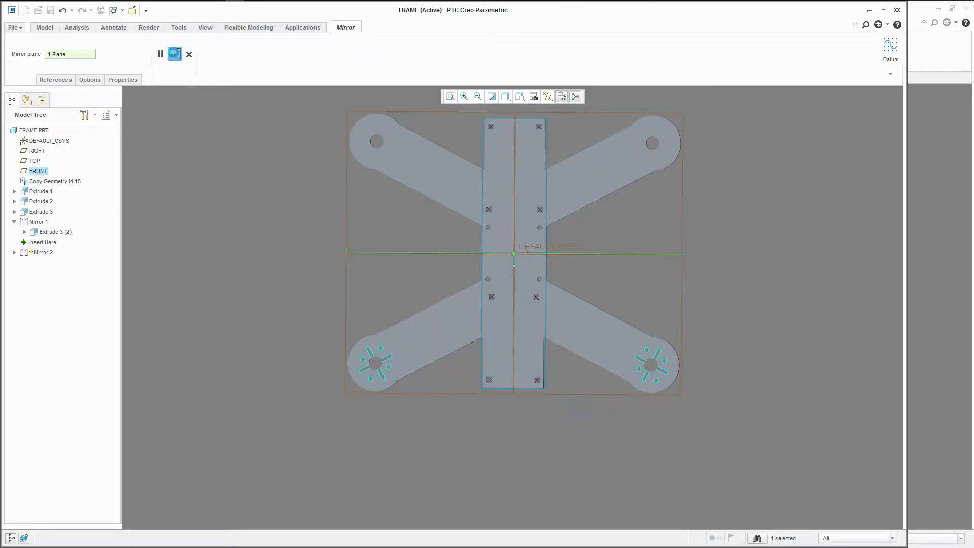
click(175, 54)
middle_drag(501, 258, 495, 235)
scroll(495, 236, up, 3)
scroll(504, 196, down, 5)
mouse_move(513, 270)
middle_down()
mouse_move(528, 261)
mouse_move(505, 271)
middle_up()
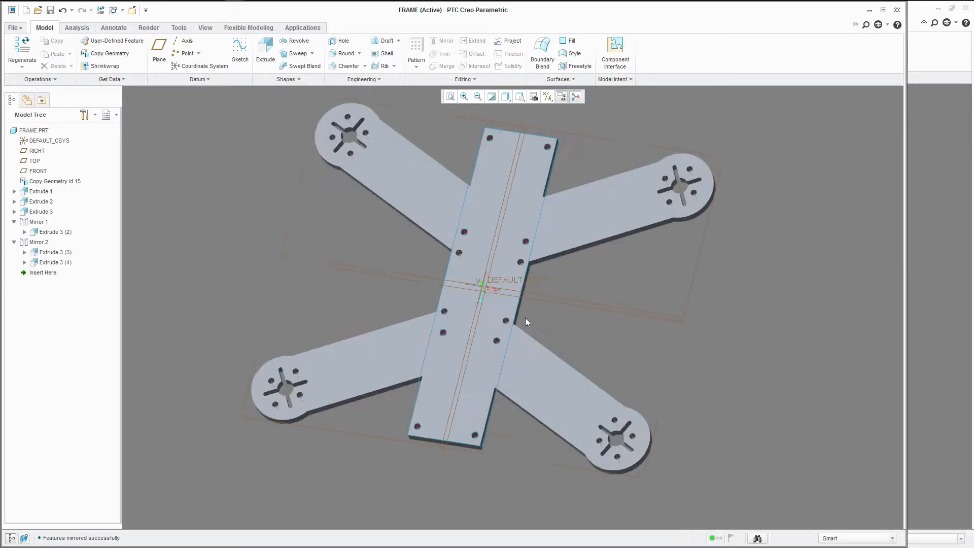
mouse_move(756, 228)
middle_down()
mouse_move(622, 230)
mouse_move(500, 285)
middle_up()
Step: Start a round with radius 3.10 on the intent edges where the slots meet the centre hole in the original Extrude 3 motor mount
click(14, 222)
click(14, 233)
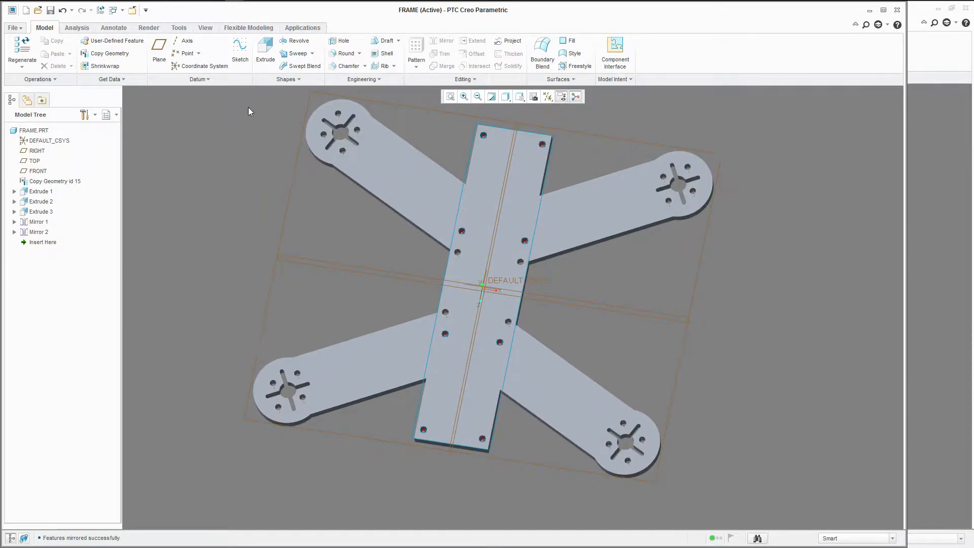
click(348, 54)
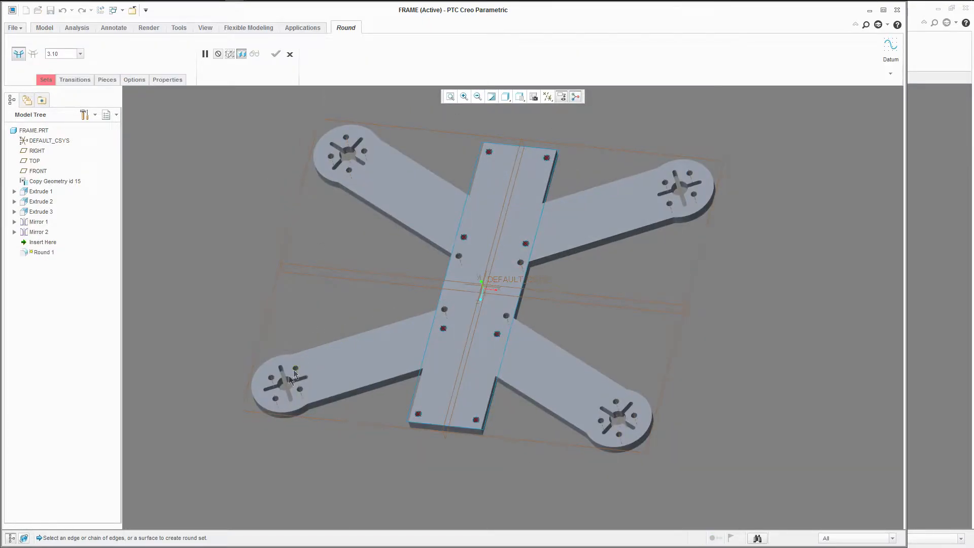
scroll(269, 375, down, 3)
click(46, 80)
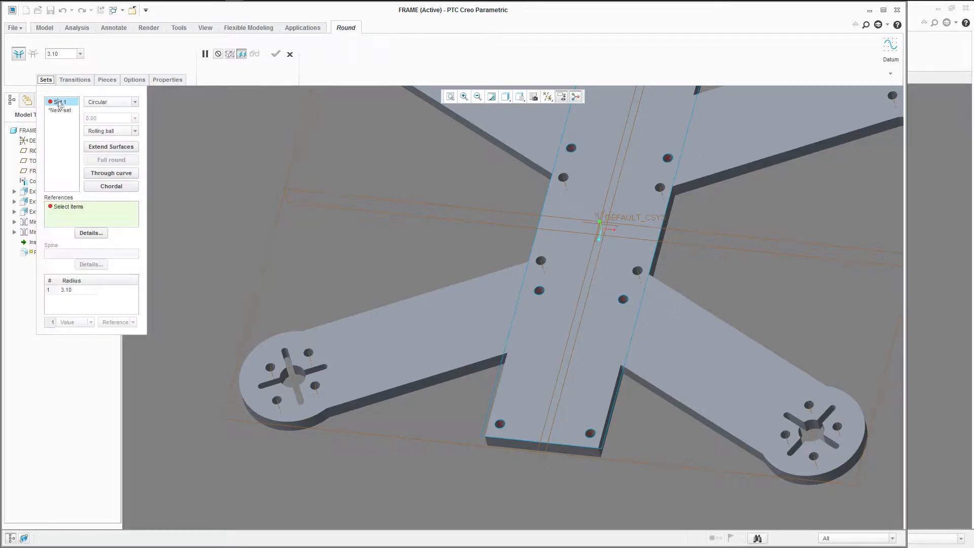
scroll(249, 395, down, 5)
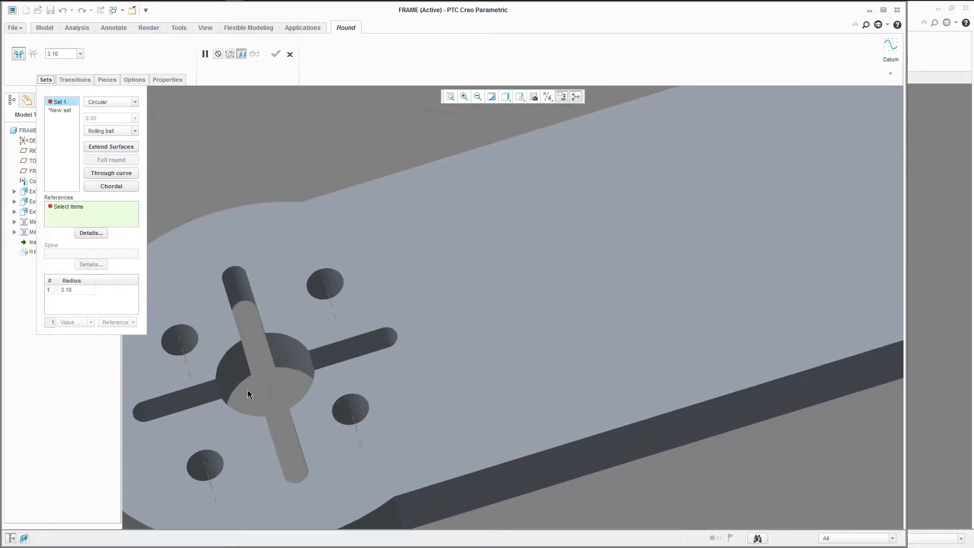
right_click(245, 363)
click(245, 363)
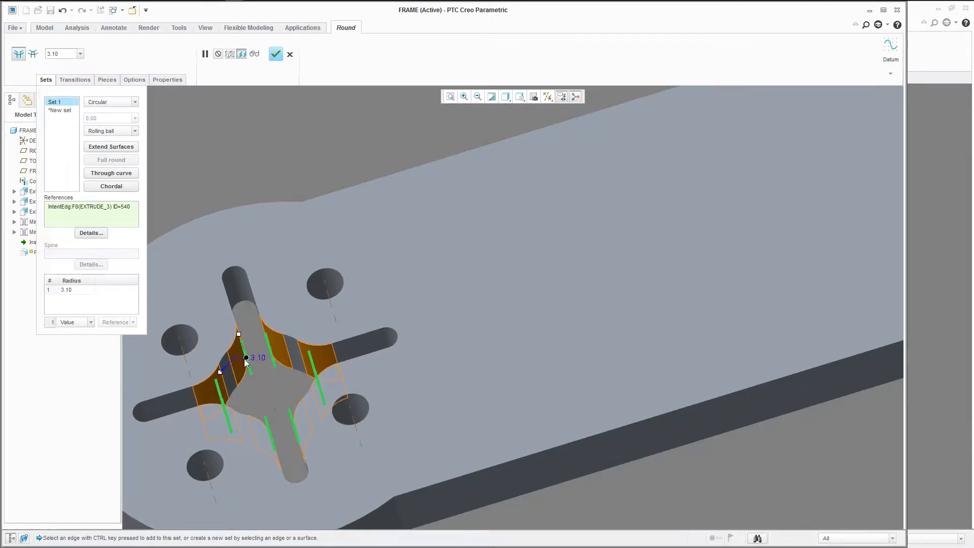
Step: Add the matching slot-to-centre-hole edges of the three mirrored motor mounts to the same round set
scroll(251, 365, up, 1)
scroll(239, 321, up, 5)
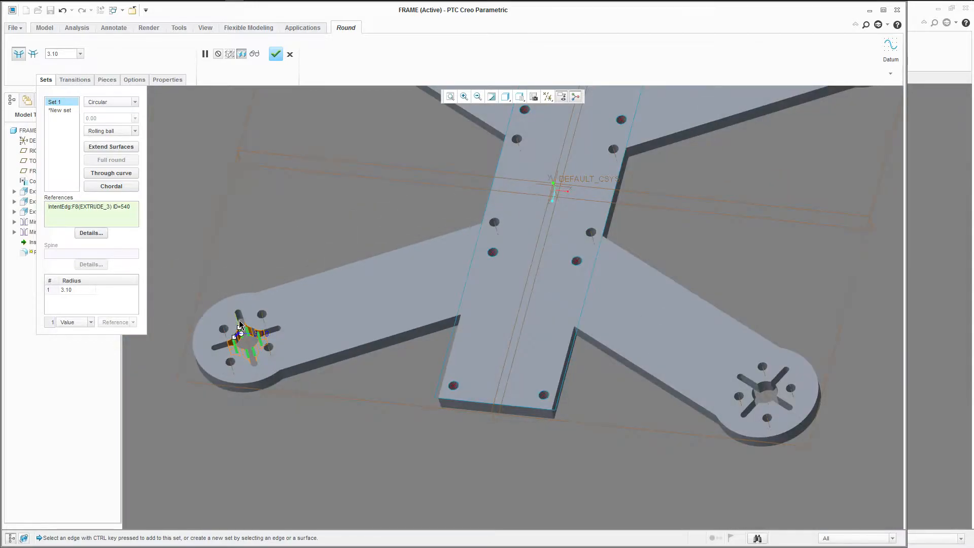
scroll(681, 358, down, 6)
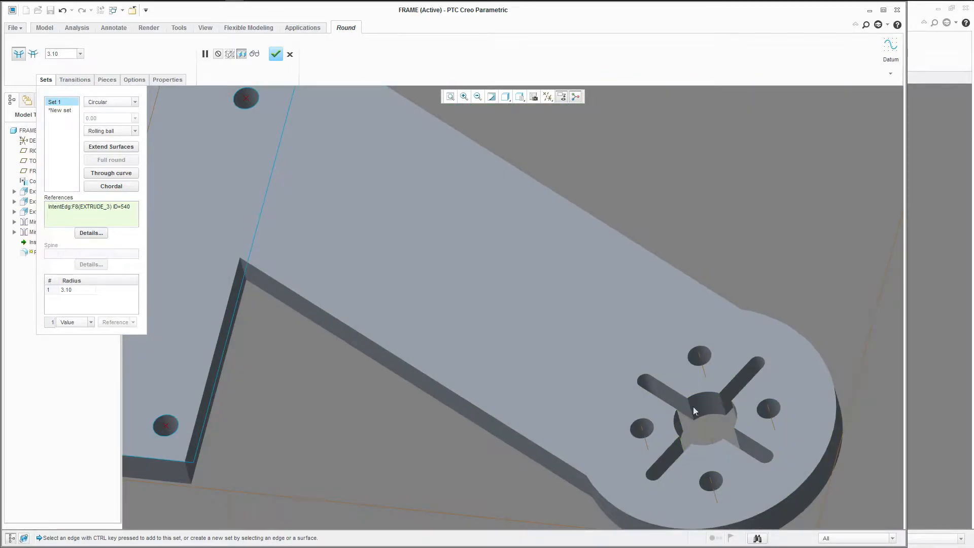
ctrl+click(695, 411)
scroll(695, 411, up, 5)
scroll(680, 283, down, 5)
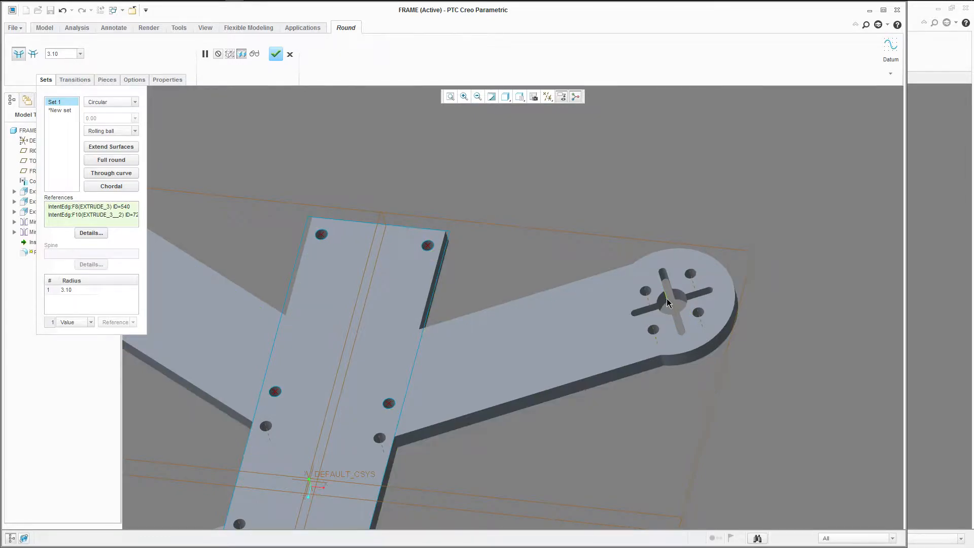
scroll(664, 299, down, 4)
ctrl+click(663, 296)
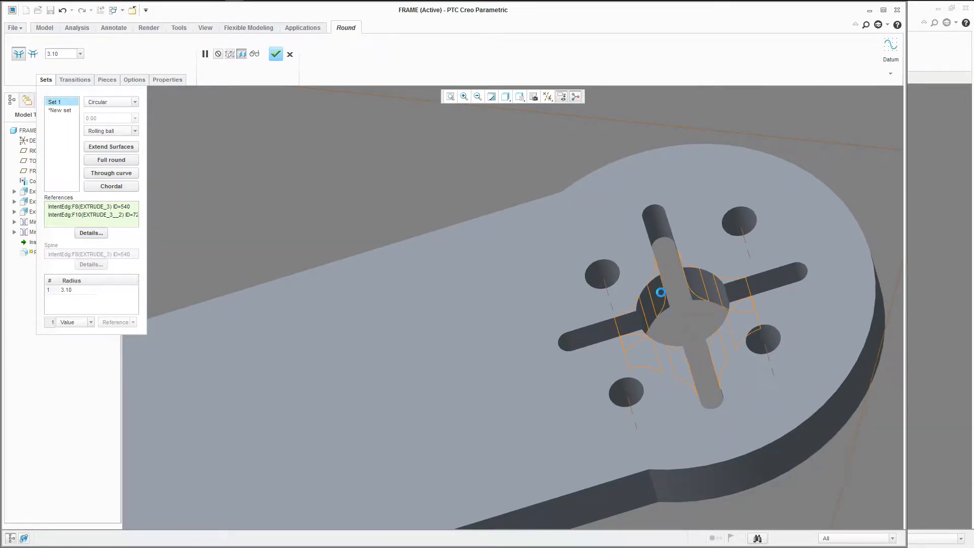
scroll(663, 297, up, 6)
scroll(366, 279, down, 6)
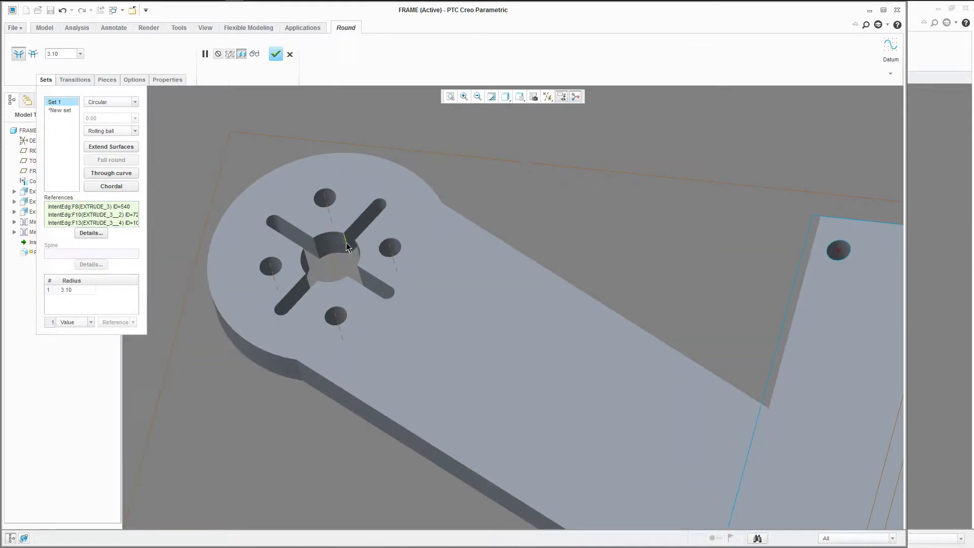
ctrl+click(346, 247)
scroll(347, 247, up, 6)
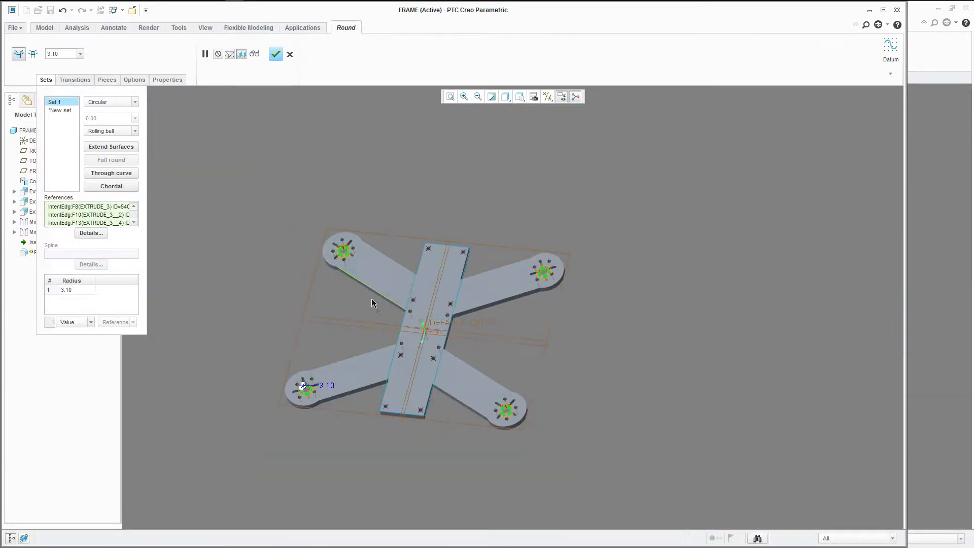
scroll(409, 365, down, 2)
key(ctrl+d)
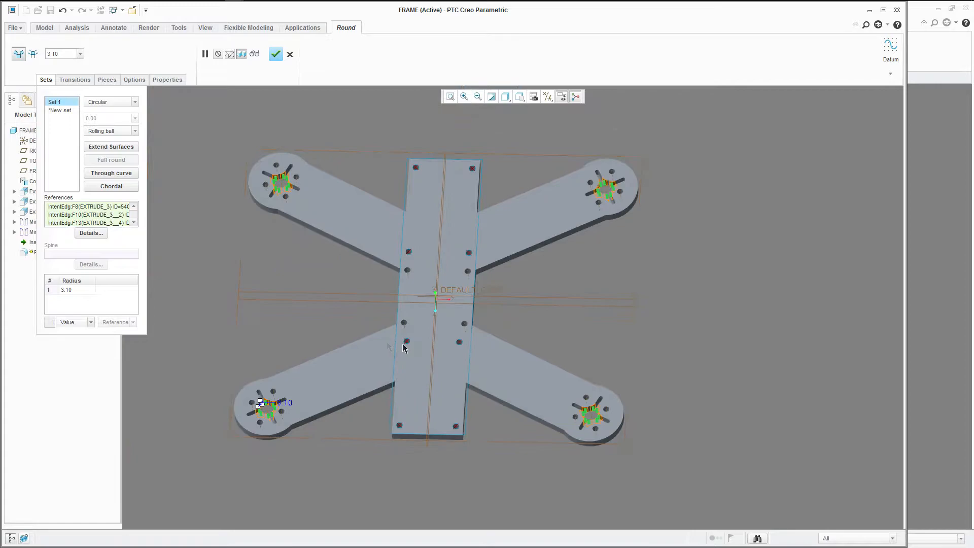
Step: Add a second round set on the vertical intent edges of the Extrude 1 frame outline
click(60, 111)
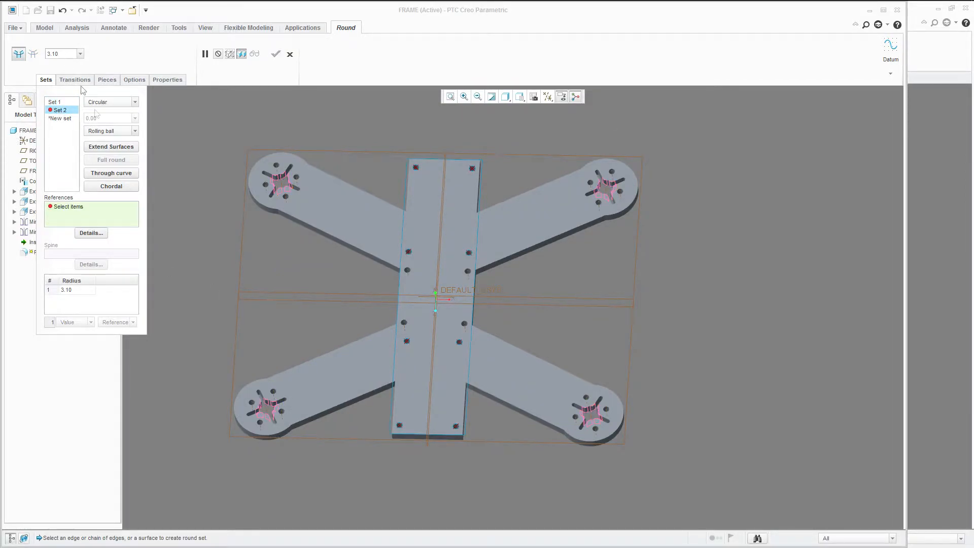
scroll(393, 390, down, 5)
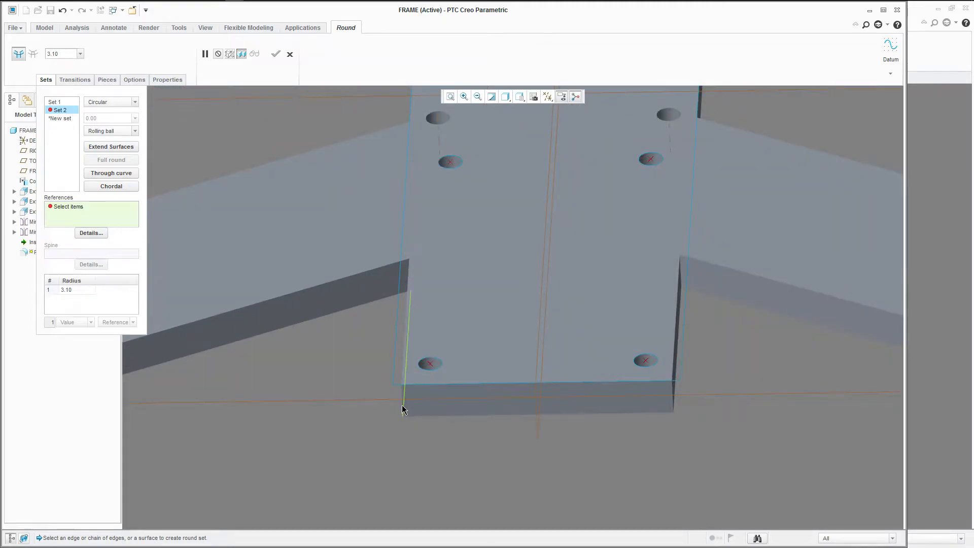
click(402, 405)
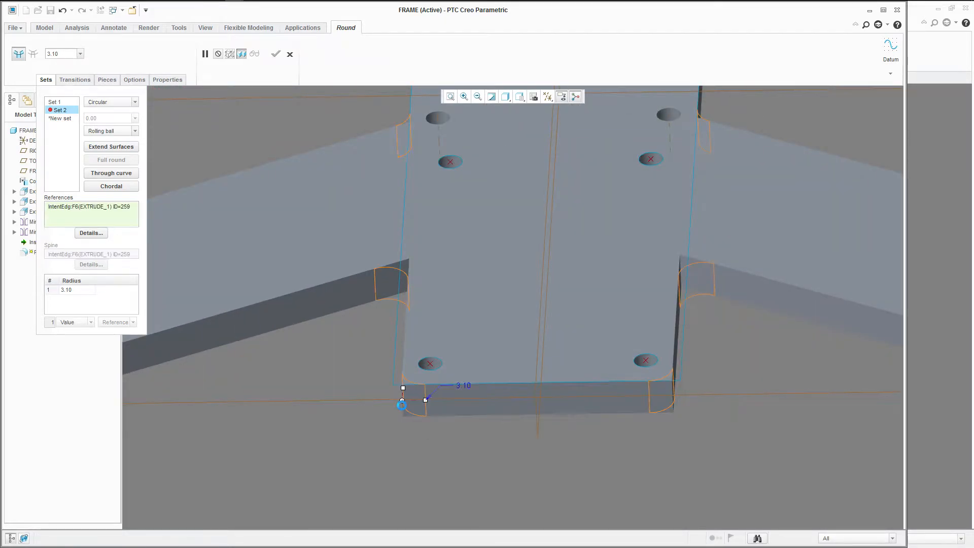
scroll(402, 405, up, 5)
middle_drag(401, 409, 386, 440)
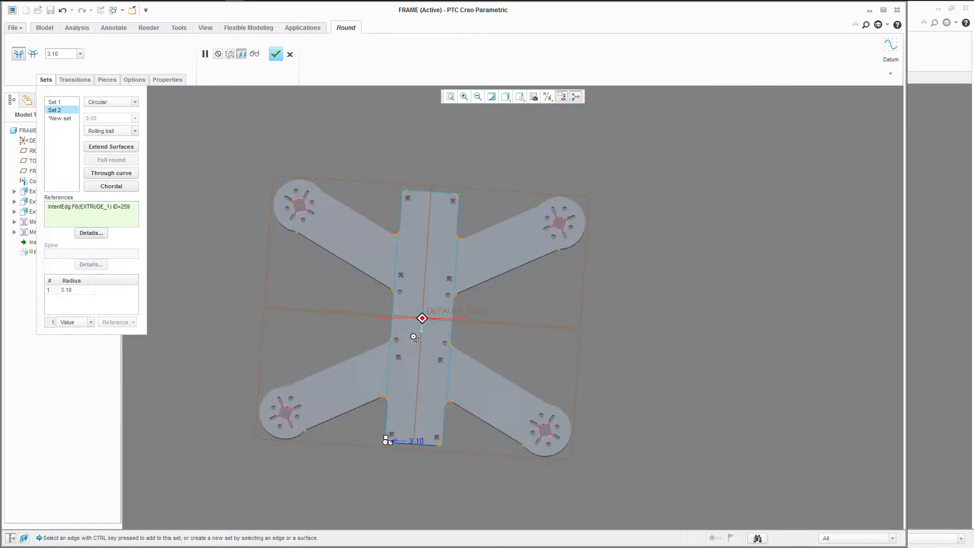
Step: Set the radius of the frame outline round set to 4 mm
scroll(386, 439, down, 4)
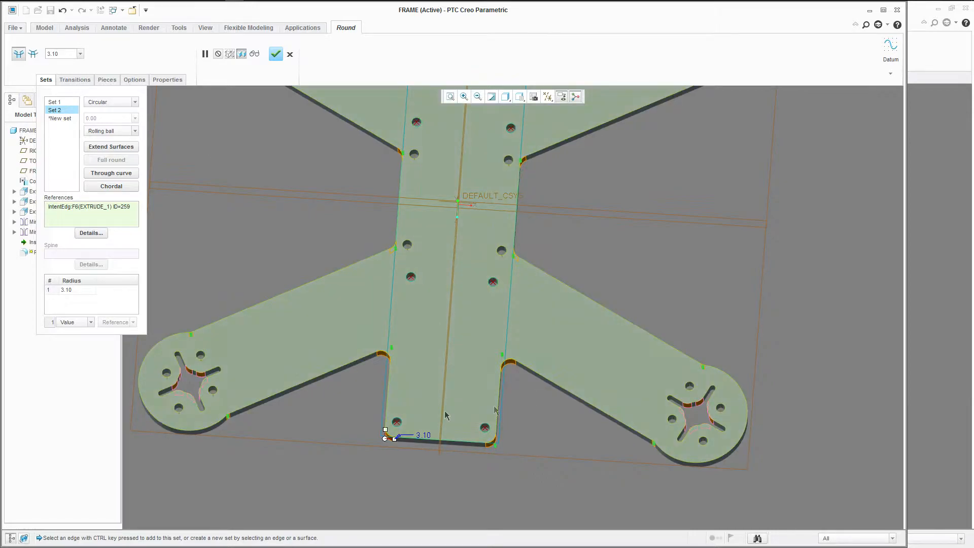
double_click(425, 434)
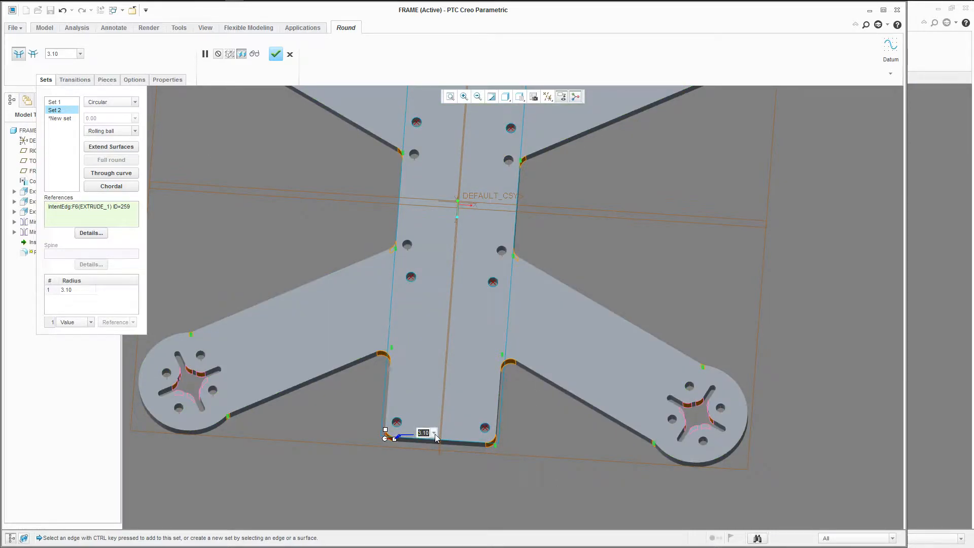
text(4)
key(Return)
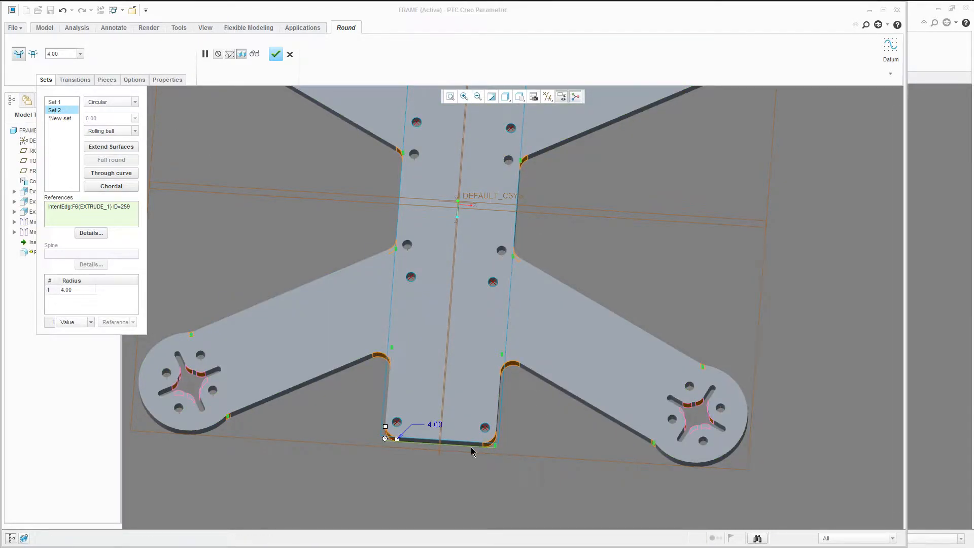
Step: Set the radius of the frame outline round set to 5 mm and complete the round feature
scroll(461, 442, down, 5)
double_click(355, 390)
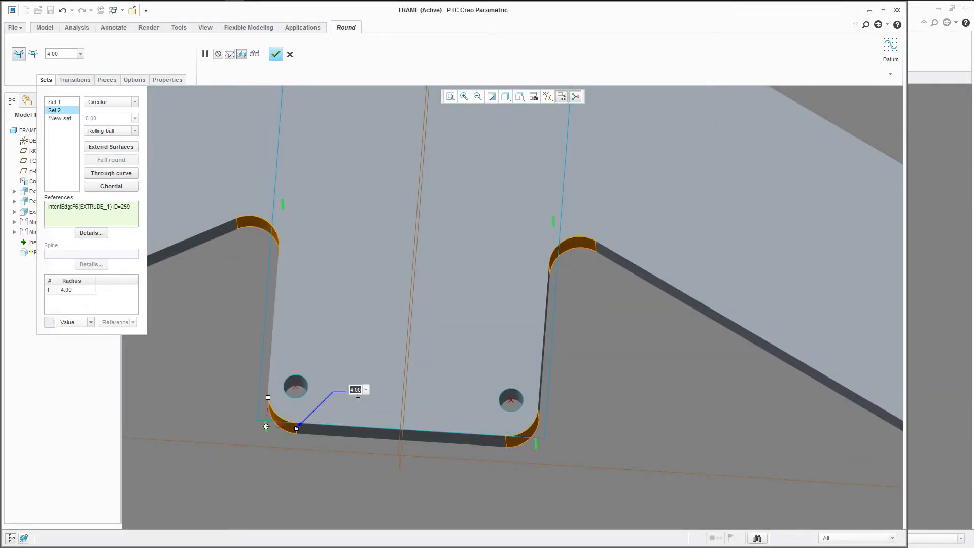
text(5)
key(Return)
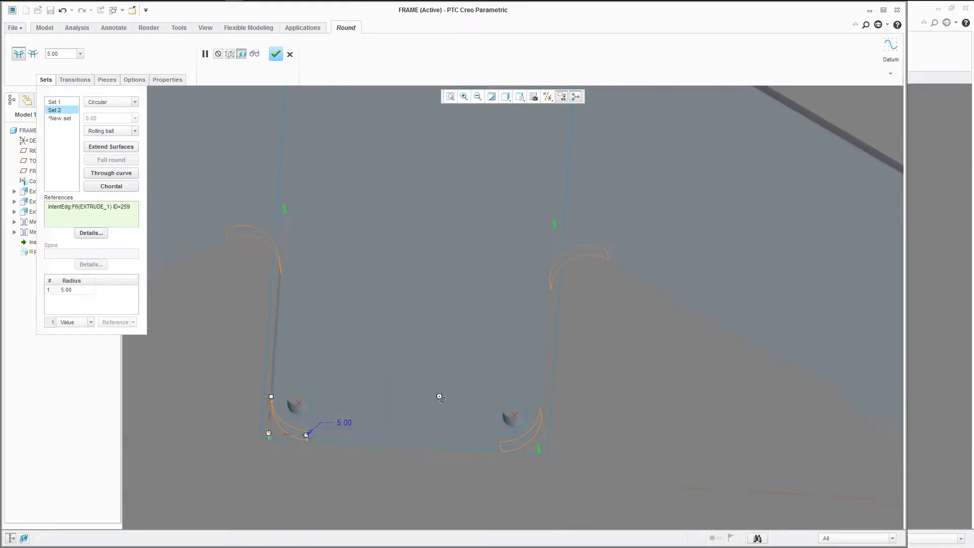
scroll(437, 390, up, 9)
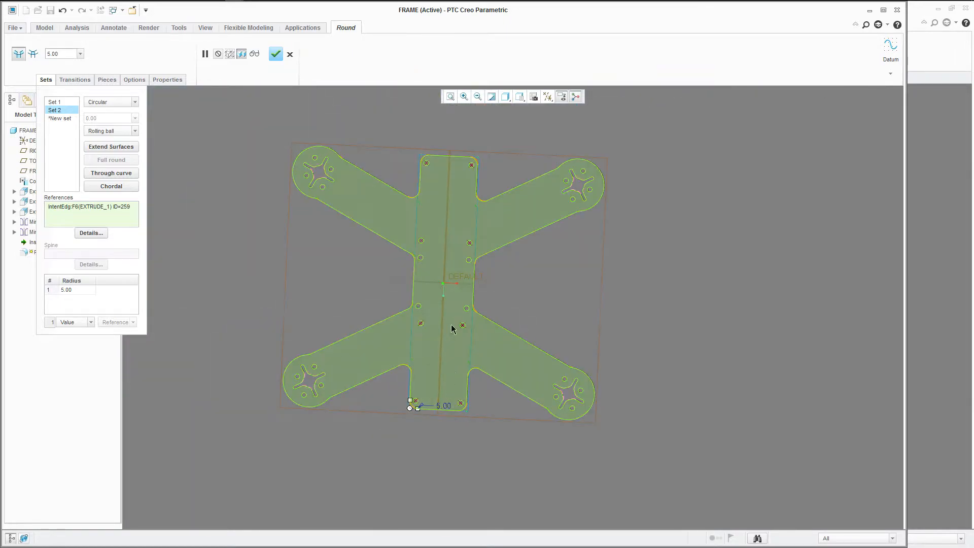
middle_drag(457, 326, 456, 290)
scroll(455, 320, down, 2)
scroll(455, 319, up, 2)
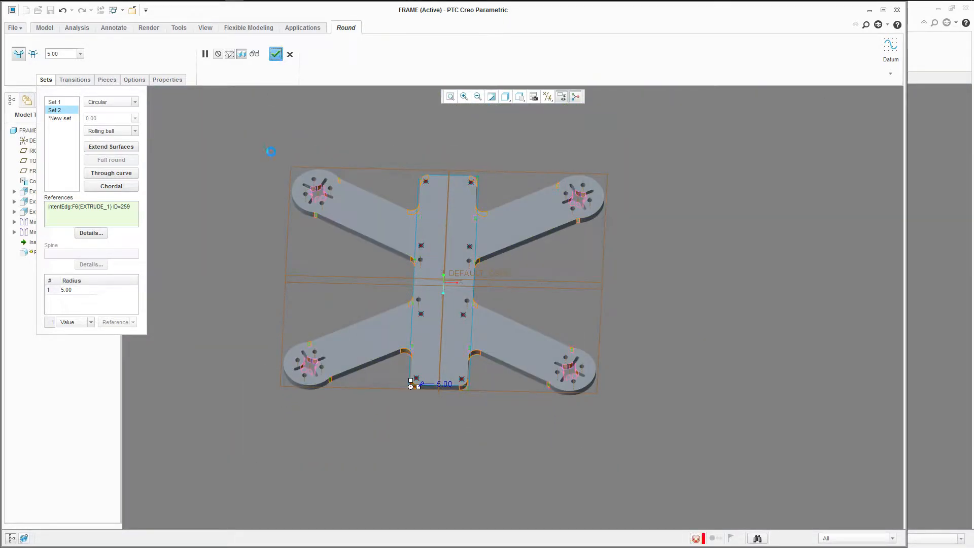
click(245, 267)
scroll(313, 272, down, 2)
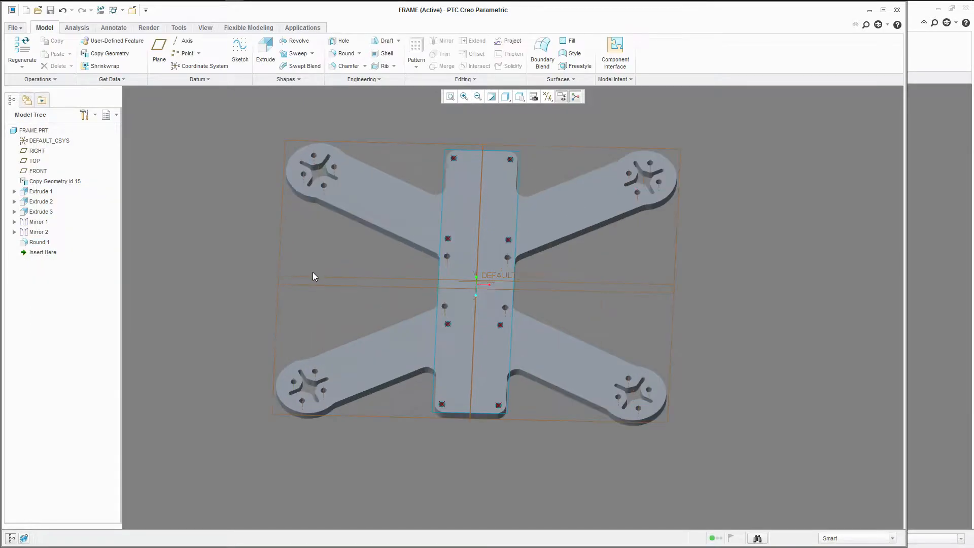
Step: Maximize the frame part's window
scroll(593, 295, up, 1)
middle_drag(524, 279, 409, 246)
middle_drag(491, 205, 425, 228)
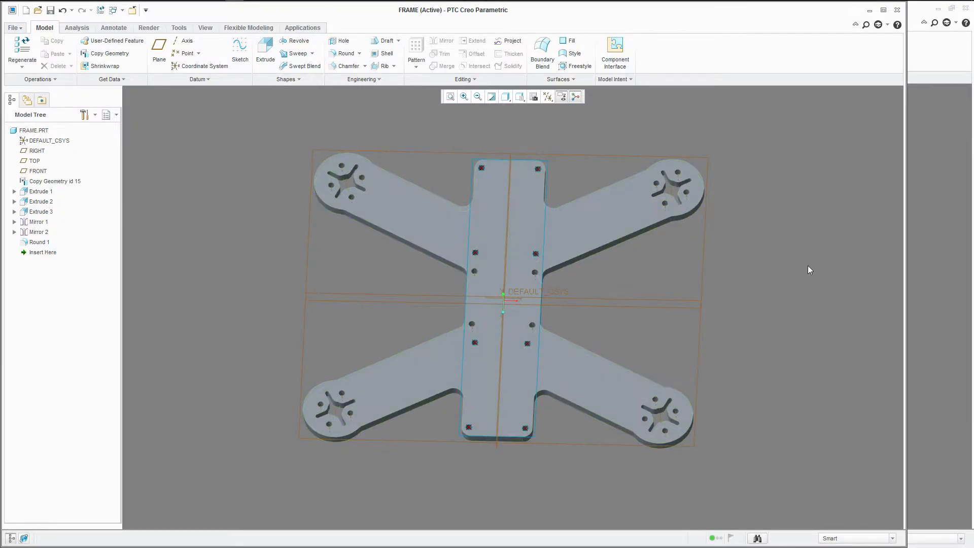
double_click(703, 12)
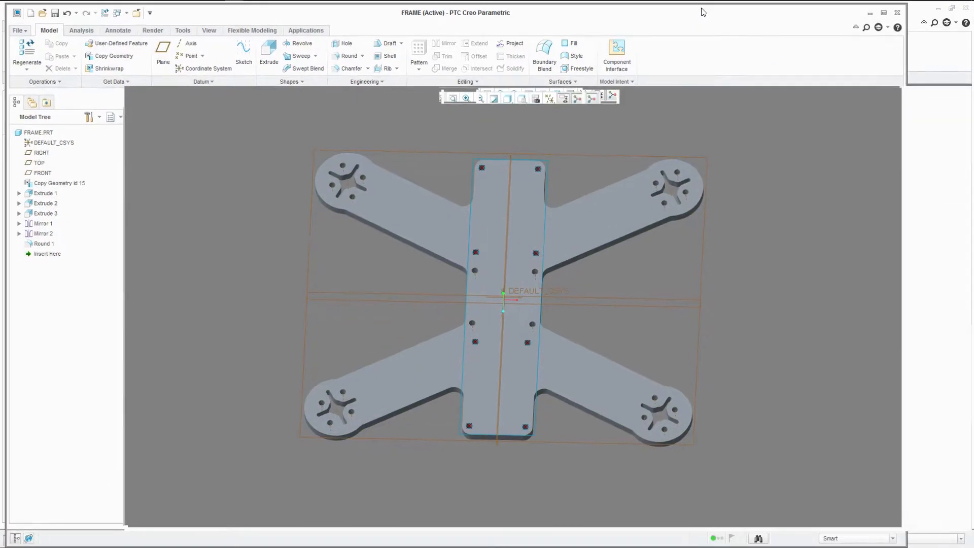
scroll(583, 292, up, 2)
scroll(573, 286, down, 2)
middle_drag(566, 285, 514, 238)
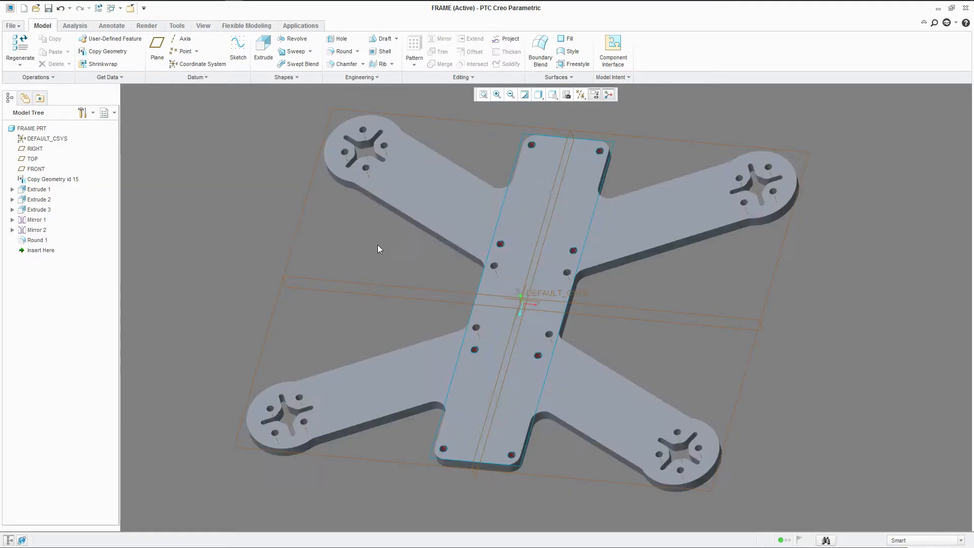
Step: Start an extrude with its sketch on the TOP plane and orient the view straight onto the sketch plane
click(260, 44)
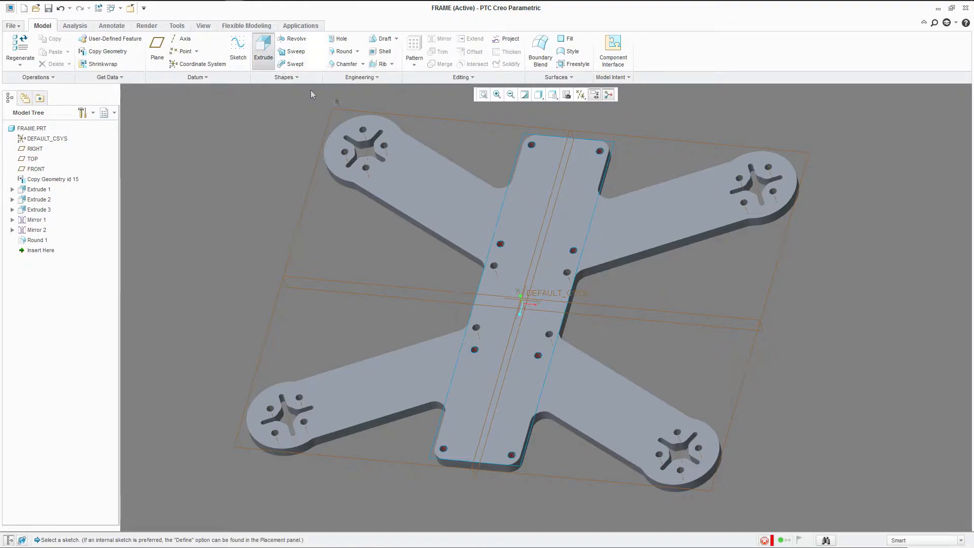
click(437, 118)
click(585, 96)
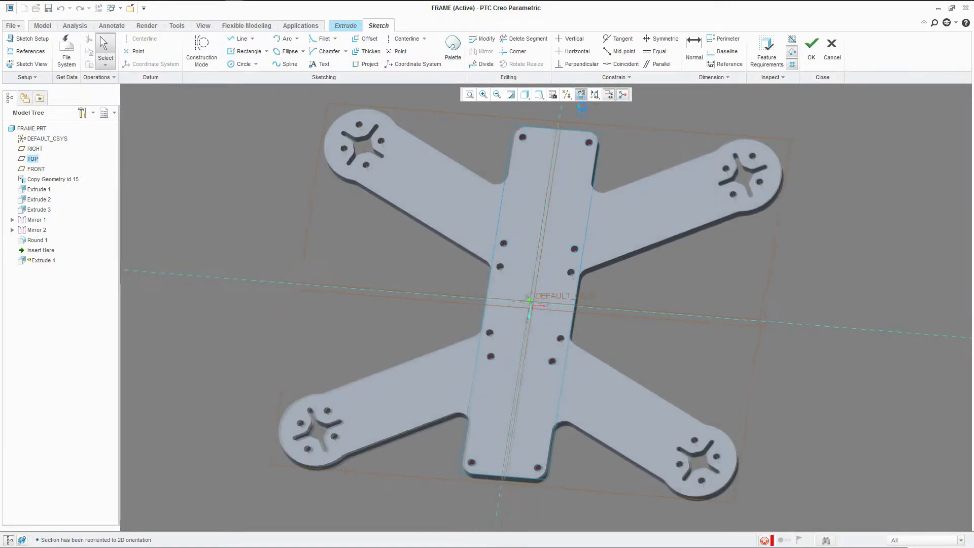
scroll(548, 181, down, 3)
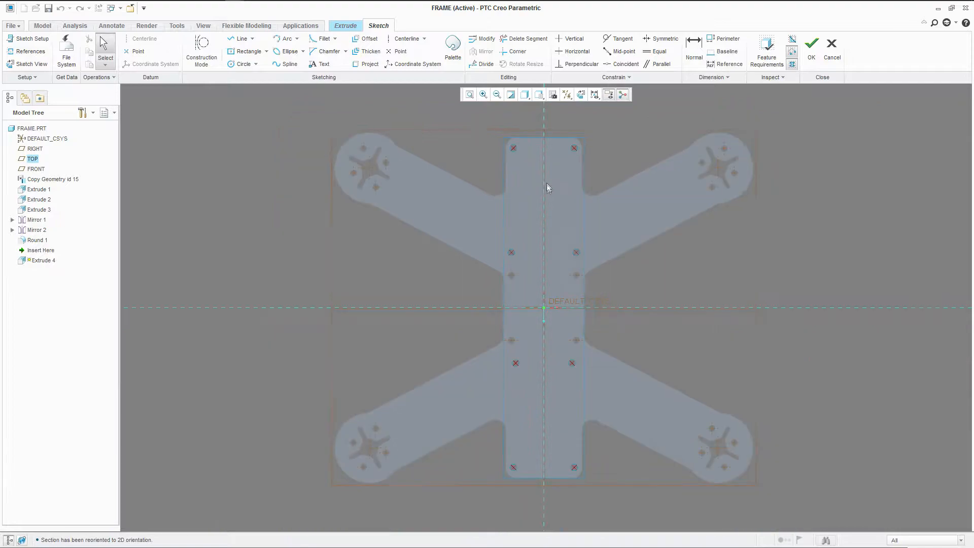
Step: Sketch a centre rectangle about 20 by 8.4 mm on the vertical reference, between the frame's upper end and centre
click(236, 51)
scroll(553, 181, up, 4)
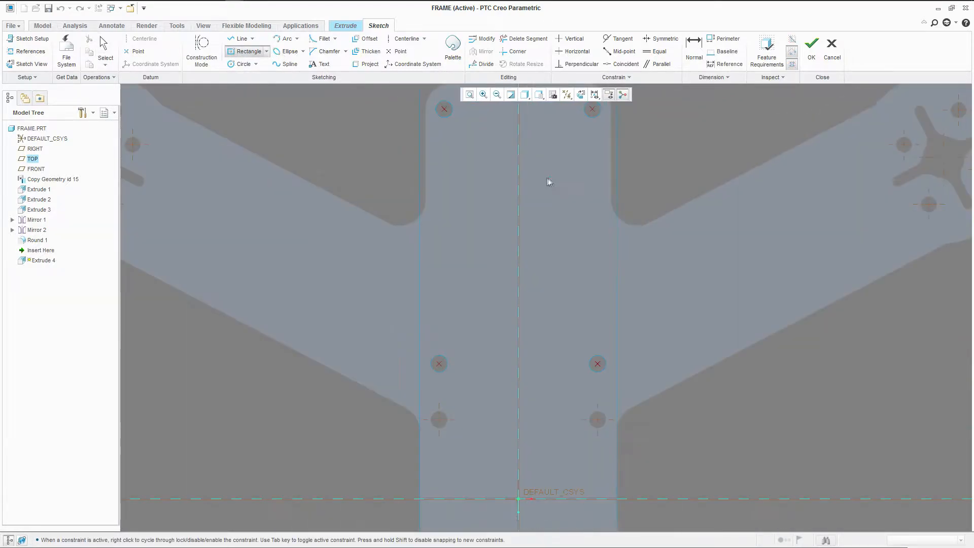
click(517, 176)
click(571, 197)
middle_click(570, 172)
scroll(570, 139, up, 2)
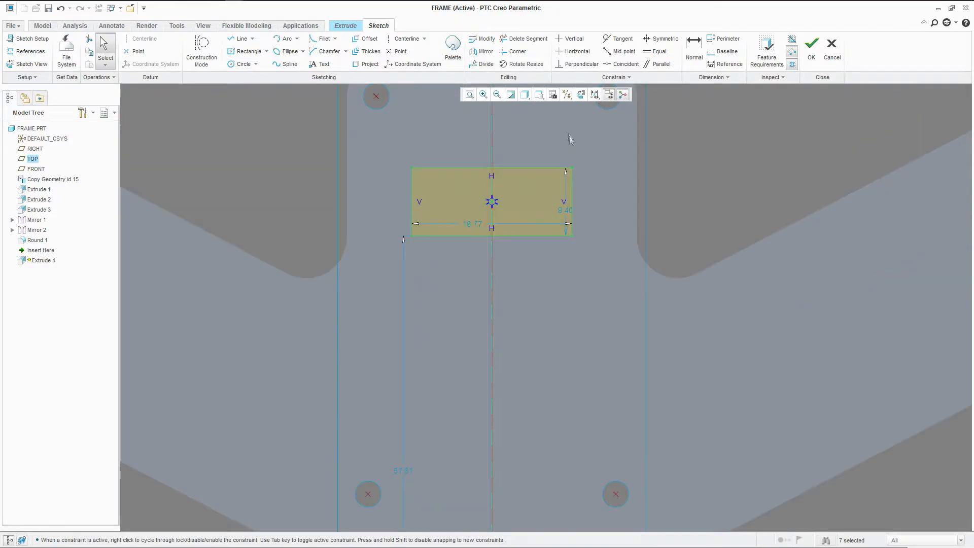
Step: Set the rectangle's height to 10 mm and its width to 16.3 mm
double_click(564, 212)
text(1)
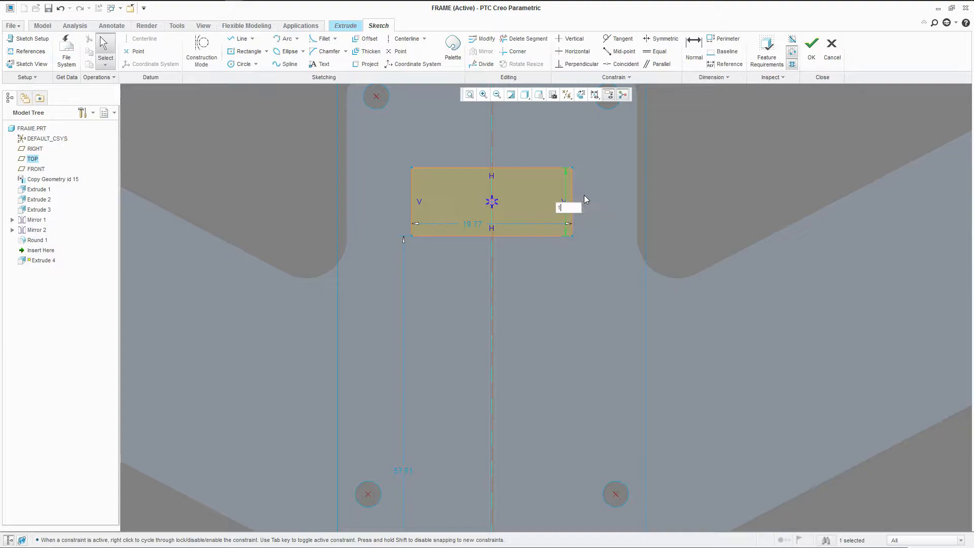
text(0)
key(Return)
double_click(476, 223)
text(16)
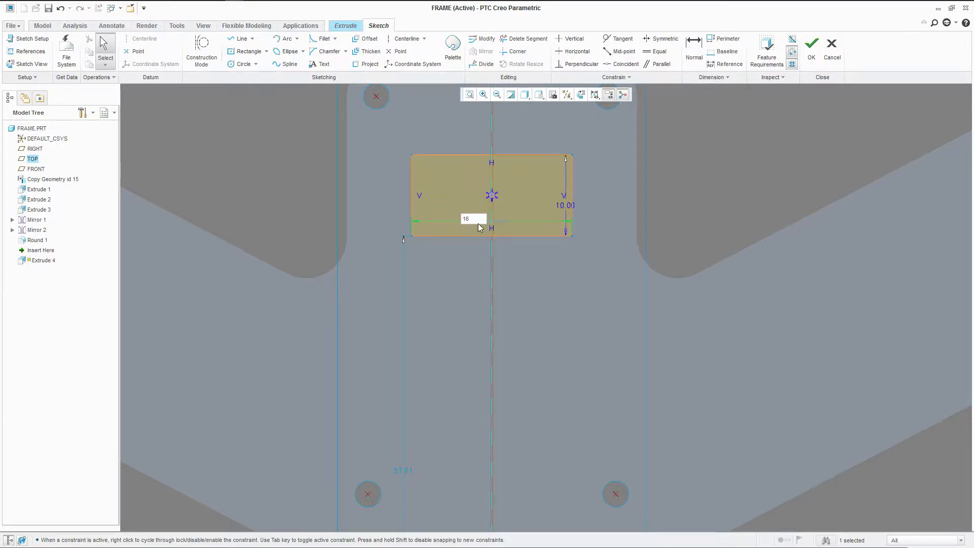
text(.3)
key(Return)
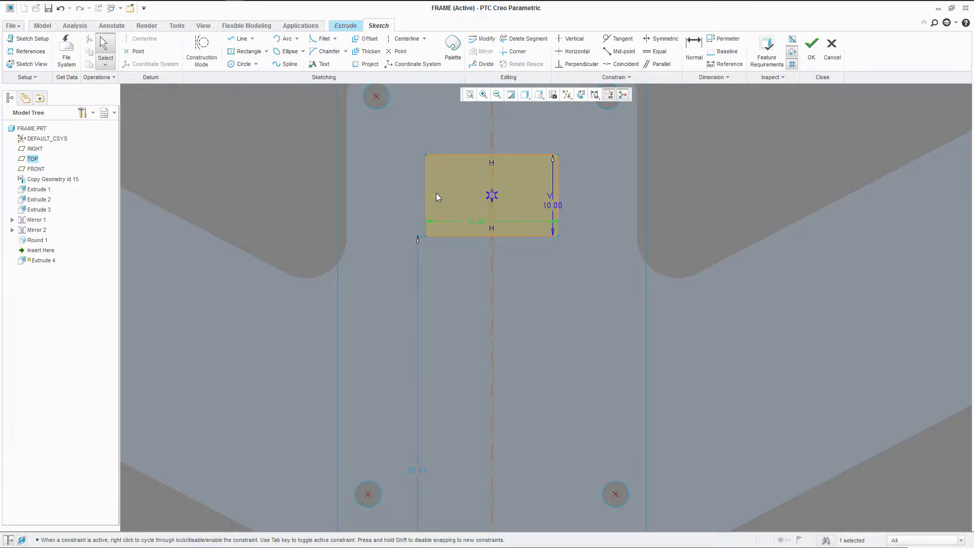
Step: Dimension the rectangle's upper edge 27 mm from the upper end of the frame
click(415, 263)
scroll(471, 371, up, 2)
scroll(516, 210, down, 2)
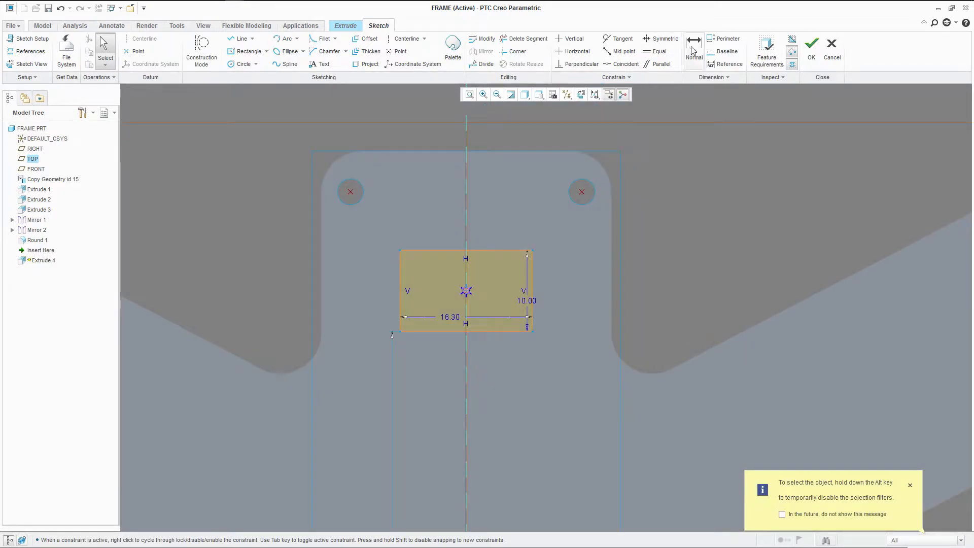
click(693, 48)
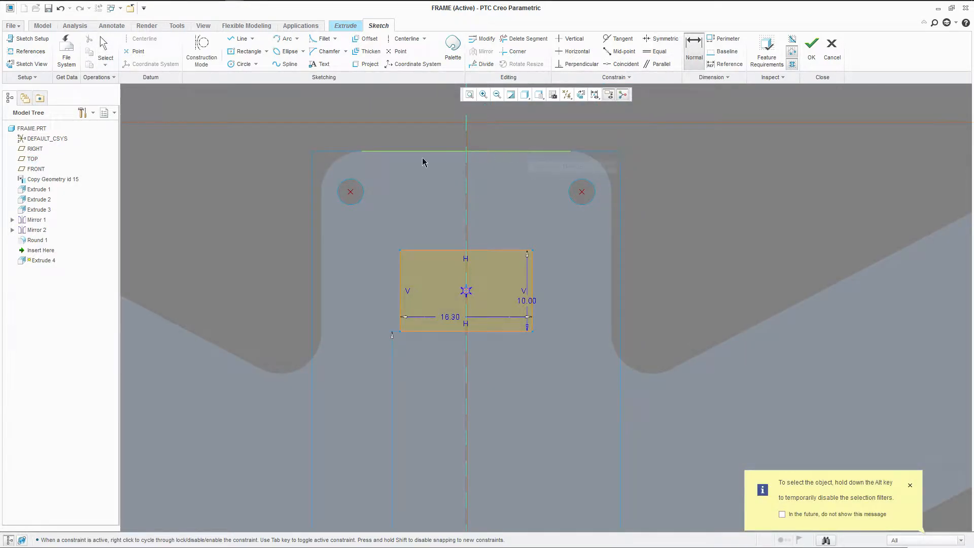
click(340, 152)
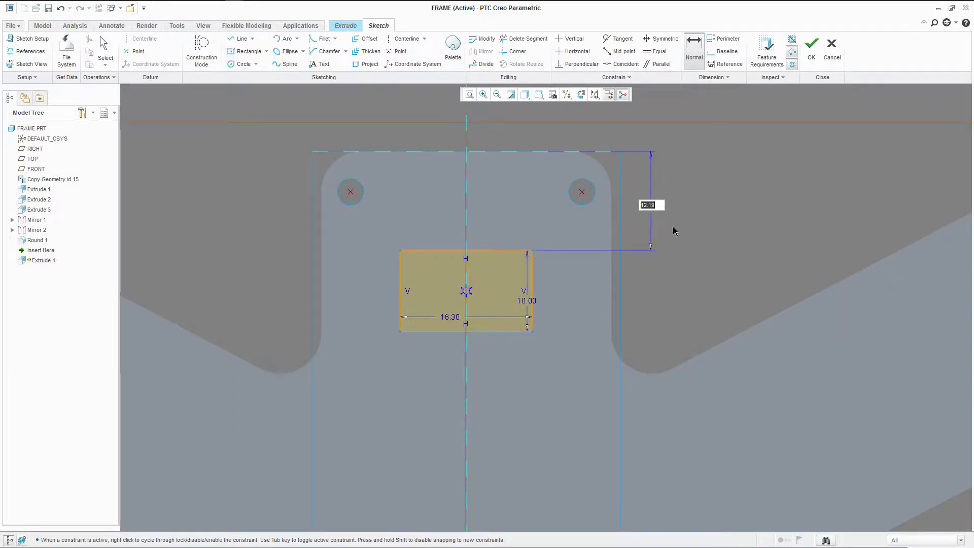
text(27)
key(Return)
scroll(452, 210, up, 2)
scroll(515, 298, down, 2)
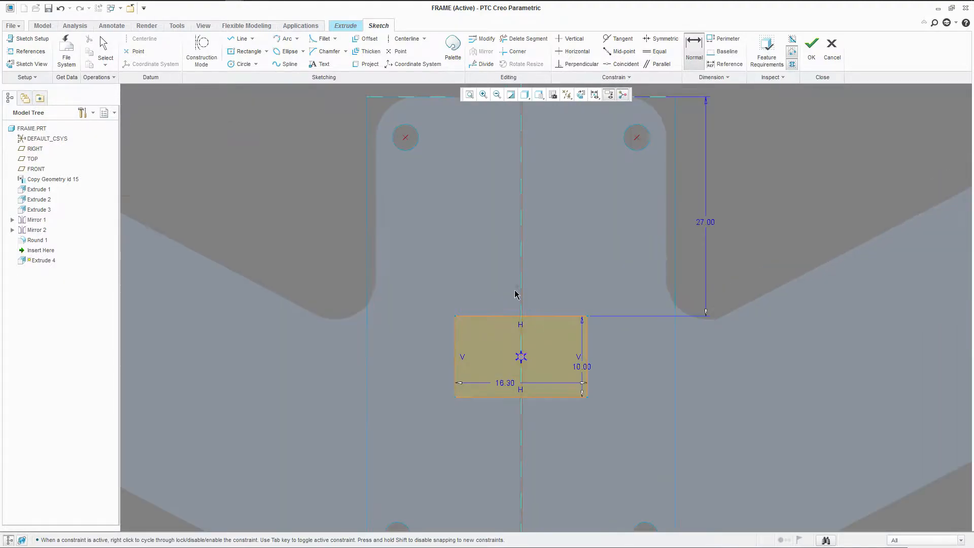
Step: Select the rectangle's position, height and width dimensions, and finish the sketch
key(Escape)
click(704, 219)
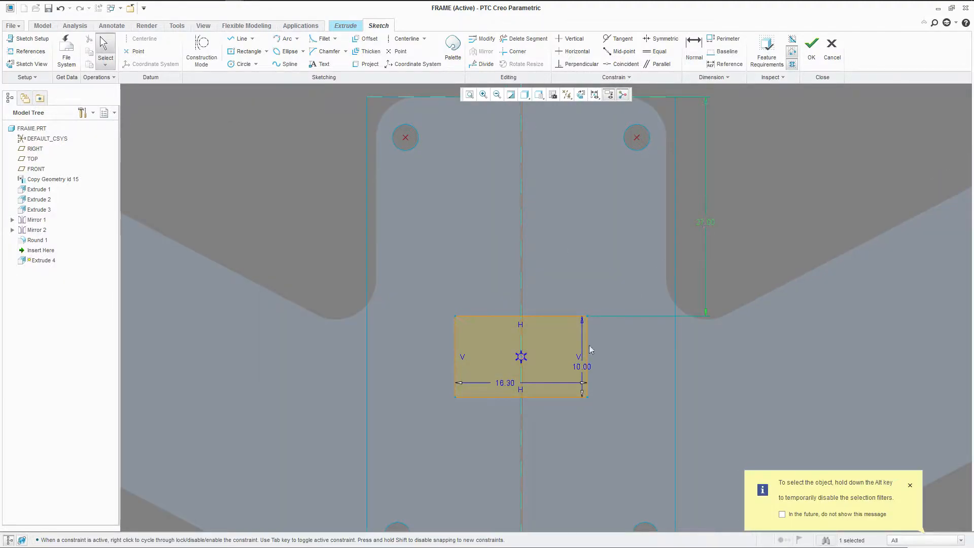
ctrl+click(586, 365)
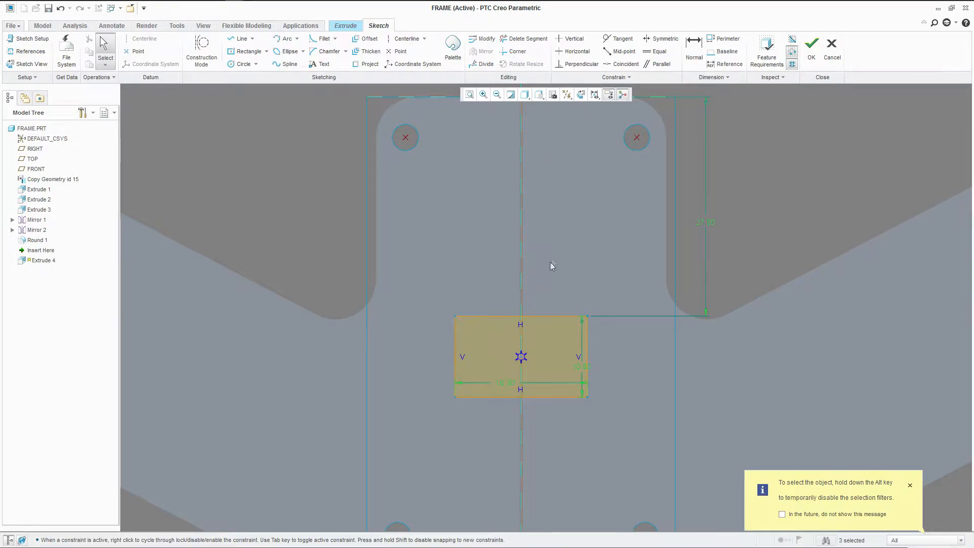
scroll(582, 276, up, 3)
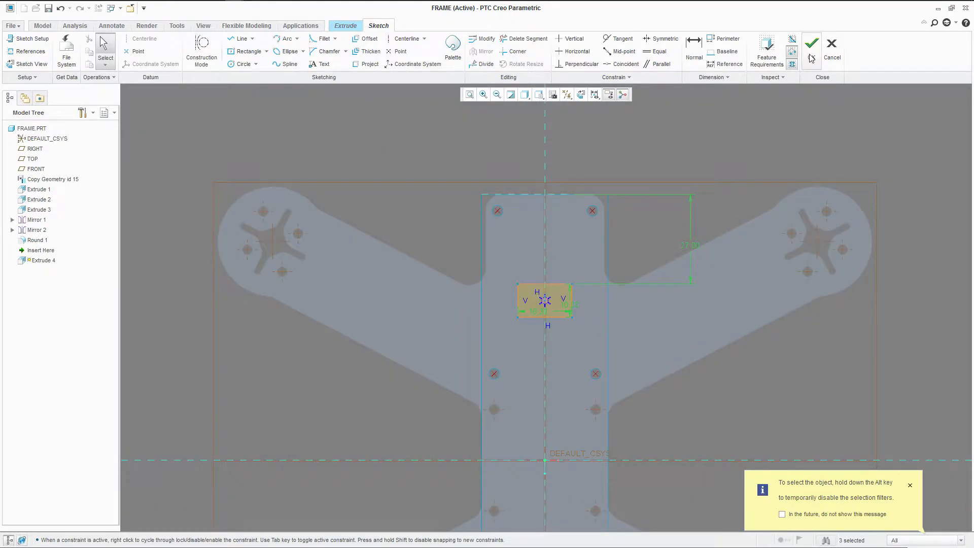
click(812, 51)
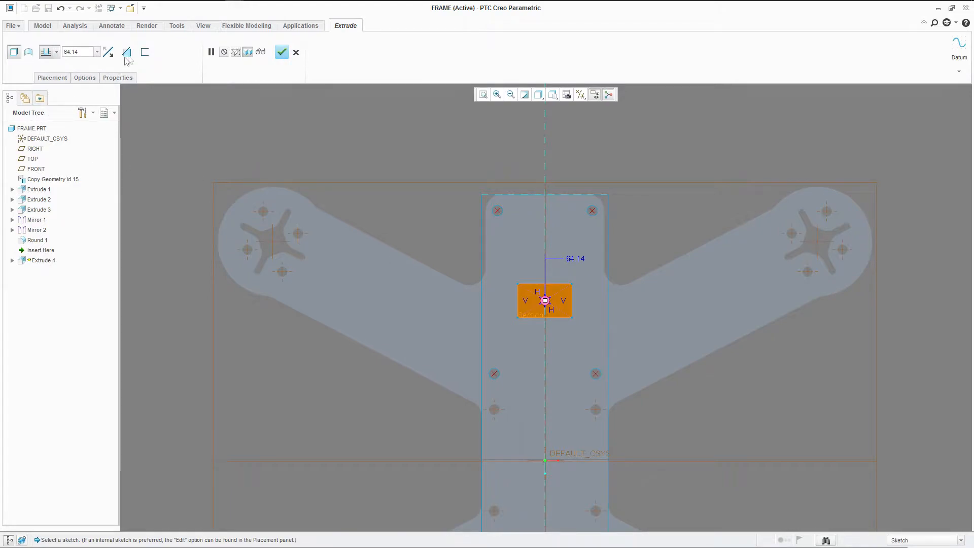
Step: Make the extrude remove material up to the frame's large flat face and complete the rectangular cut
click(125, 53)
click(58, 53)
click(46, 128)
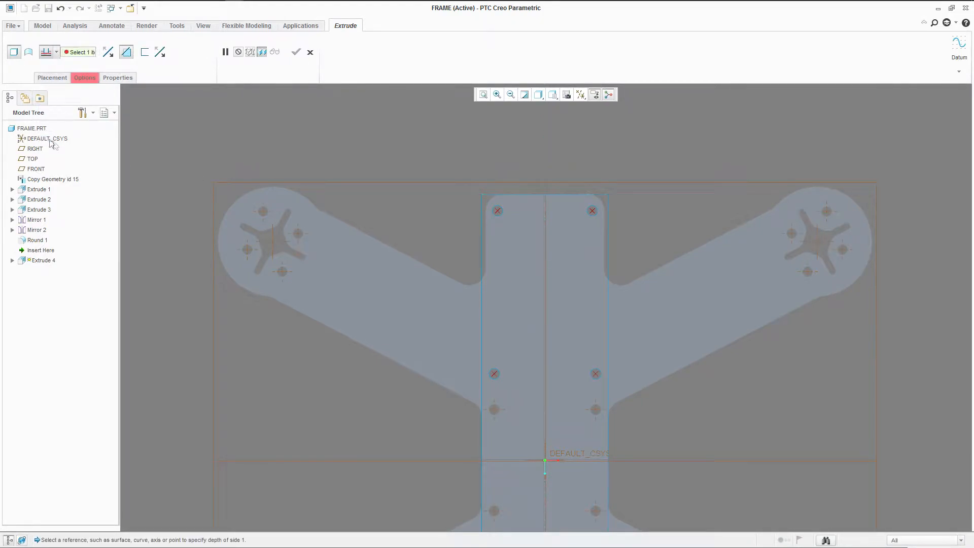
click(534, 228)
key(ctrl+d)
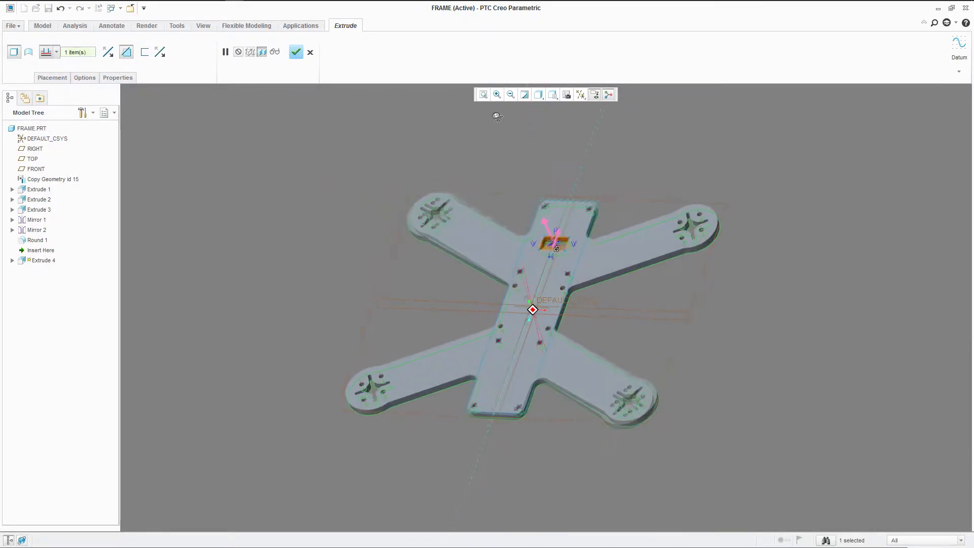
middle_drag(533, 229, 520, 244)
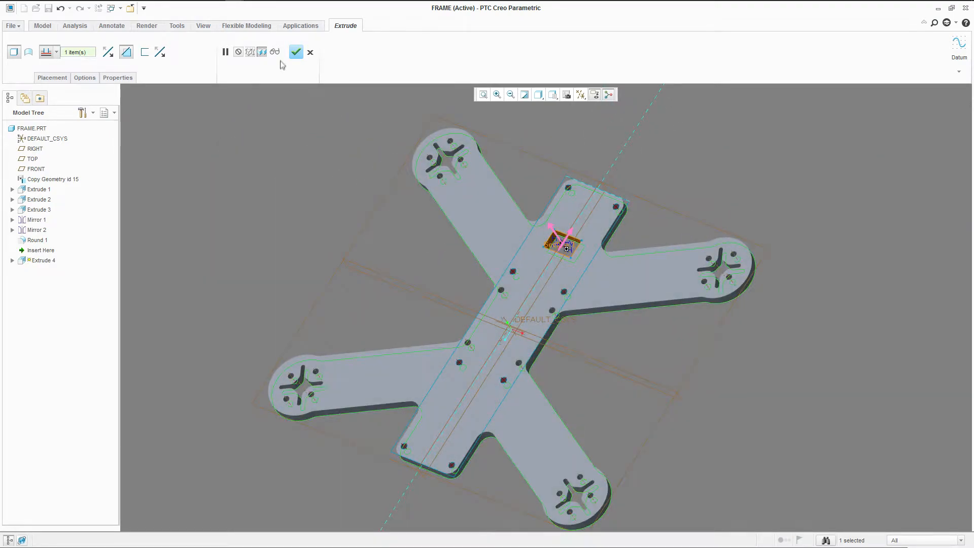
click(296, 52)
click(238, 244)
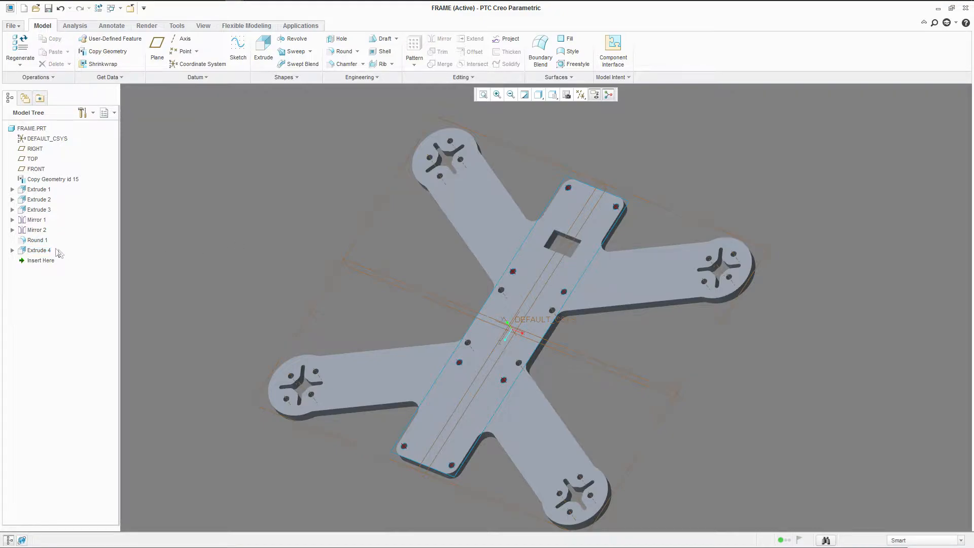
Step: Start a Direction pattern of the rectangular cut Extrude 4, using the FRONT plane as the direction reference
click(39, 250)
click(414, 64)
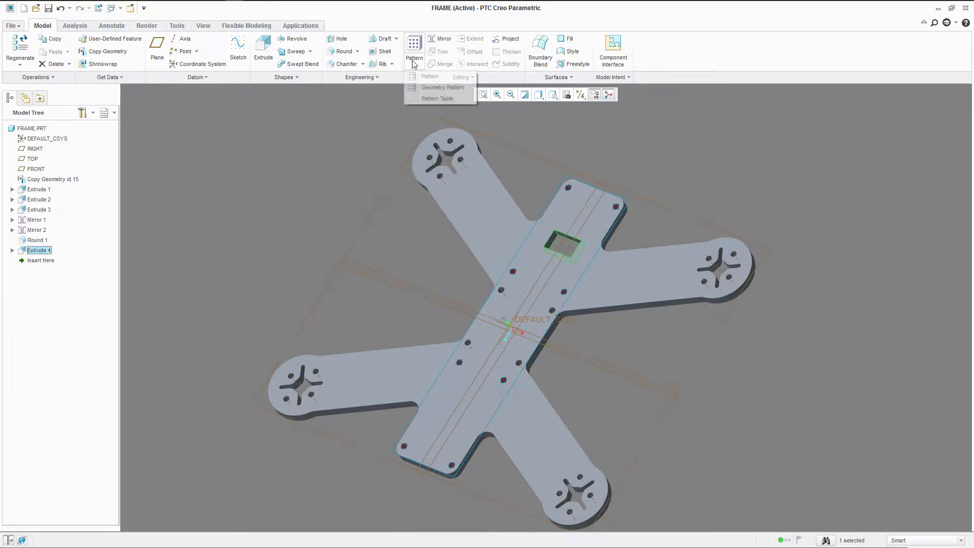
click(430, 83)
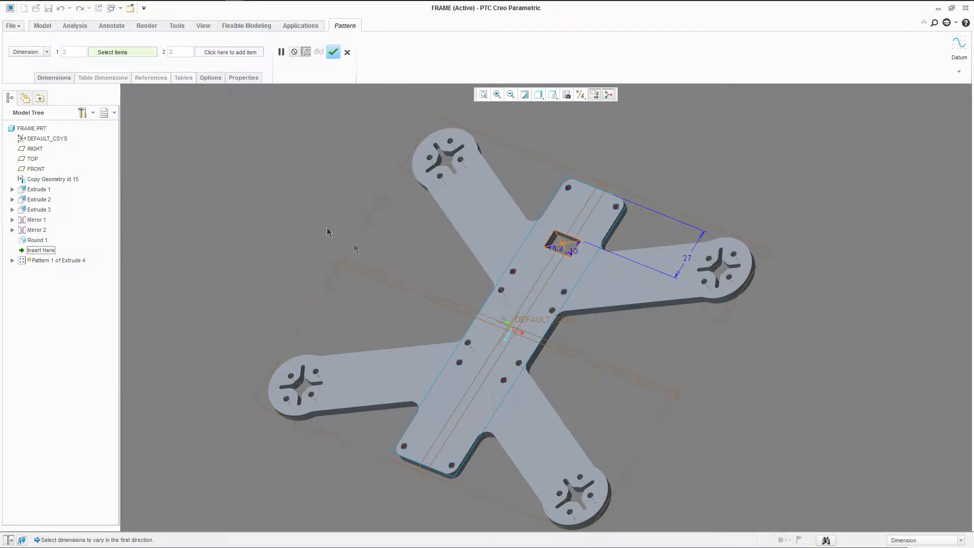
click(46, 51)
click(23, 67)
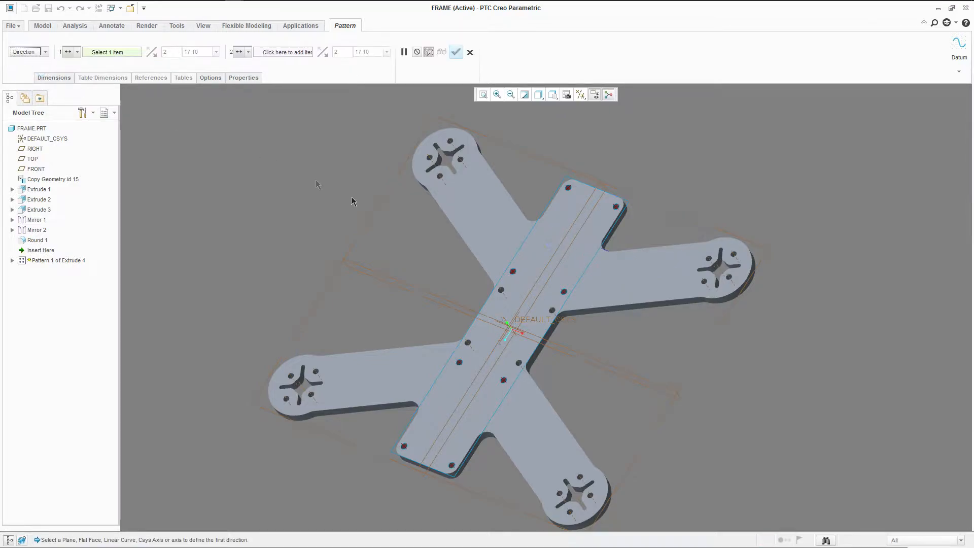
click(409, 286)
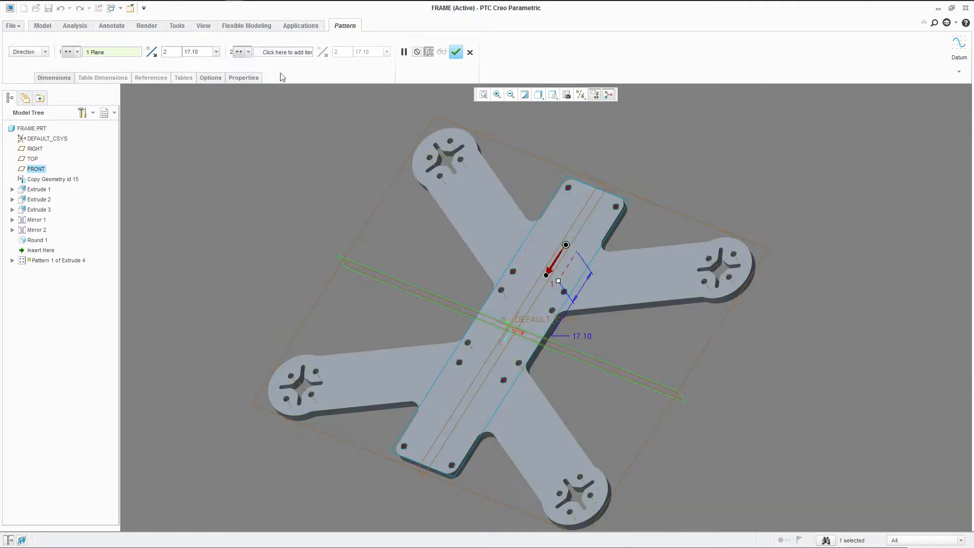
Step: Set the pattern to 6 members spaced 17.50 mm apart and complete it
text(6)
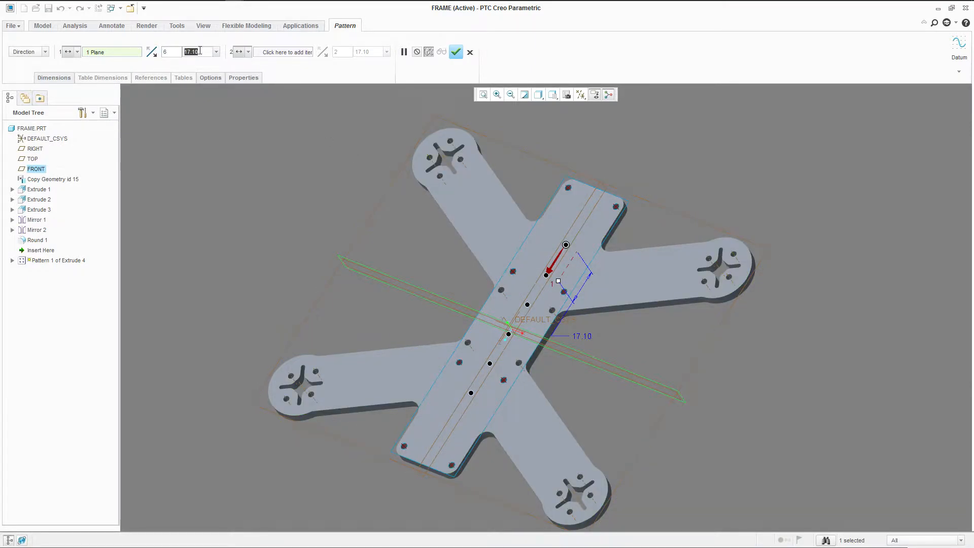
text(17.50)
key(Return)
middle_drag(637, 213, 604, 251)
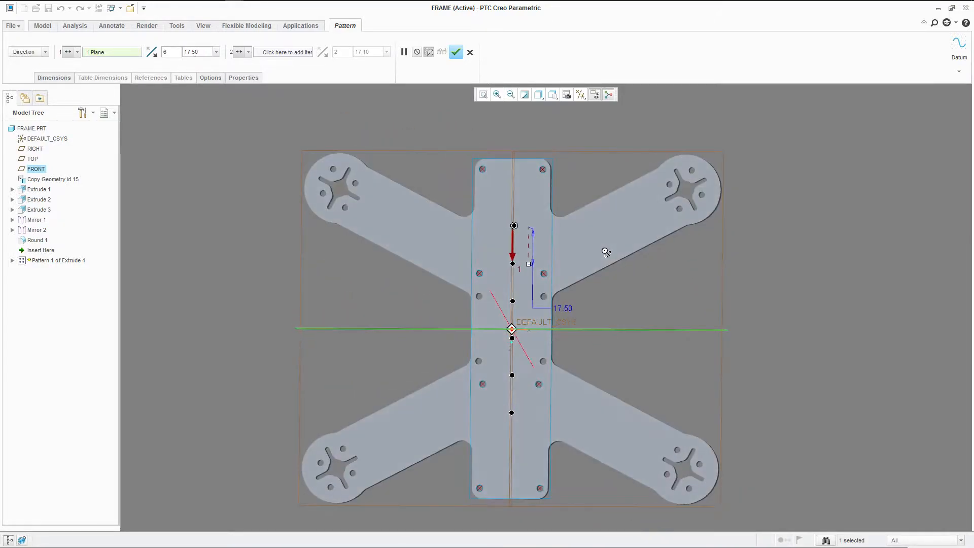
click(456, 52)
scroll(485, 274, up, 2)
mouse_move(476, 288)
middle_down()
mouse_move(487, 281)
mouse_move(479, 272)
mouse_move(482, 285)
middle_up()
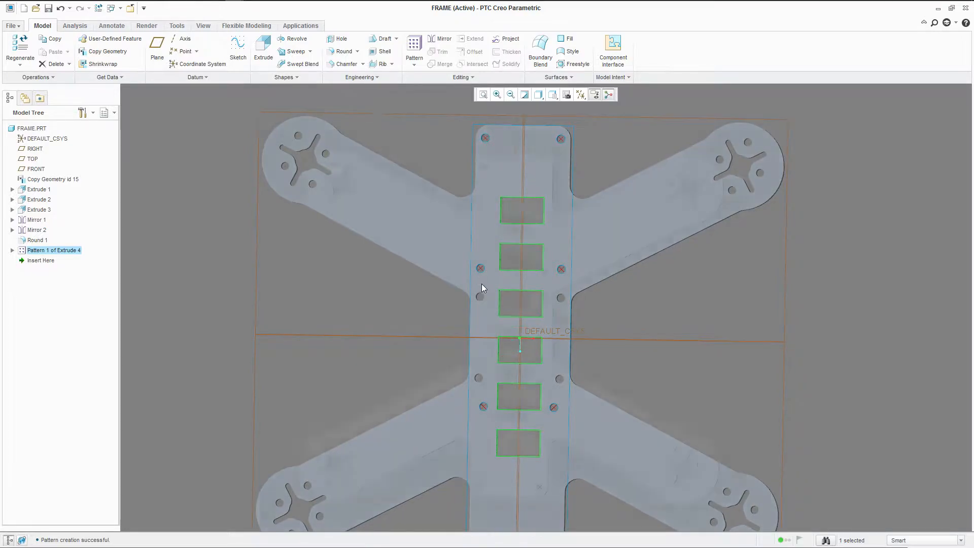
Step: Edit the definition of the rectangular cut pattern and set its spacing to 18.50 mm
key(ctrl+d)
right_click(75, 252)
click(109, 271)
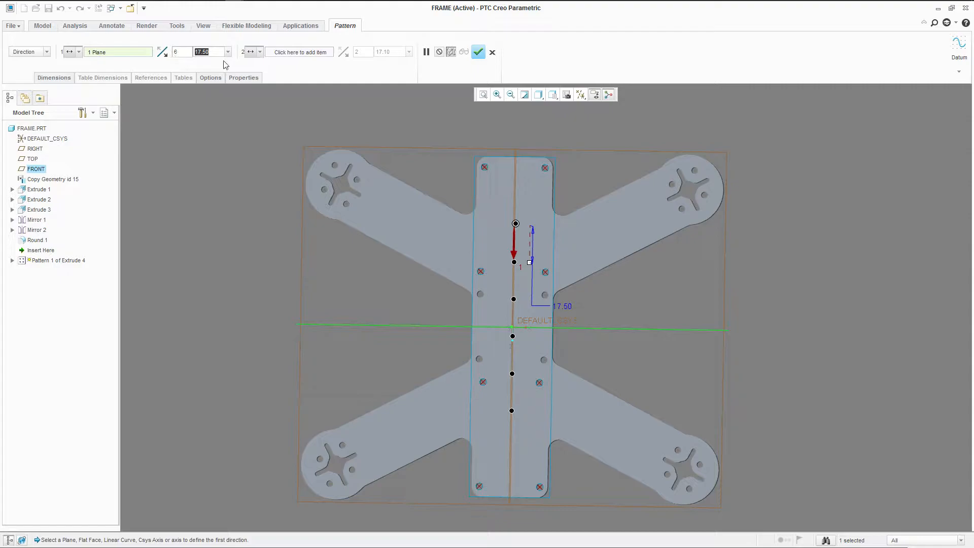
text(18.50)
key(Return)
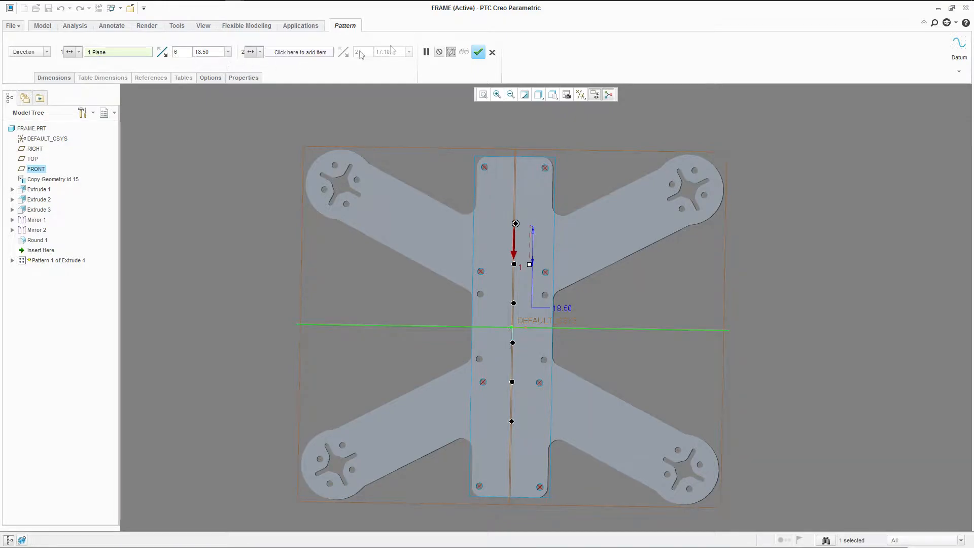
click(478, 52)
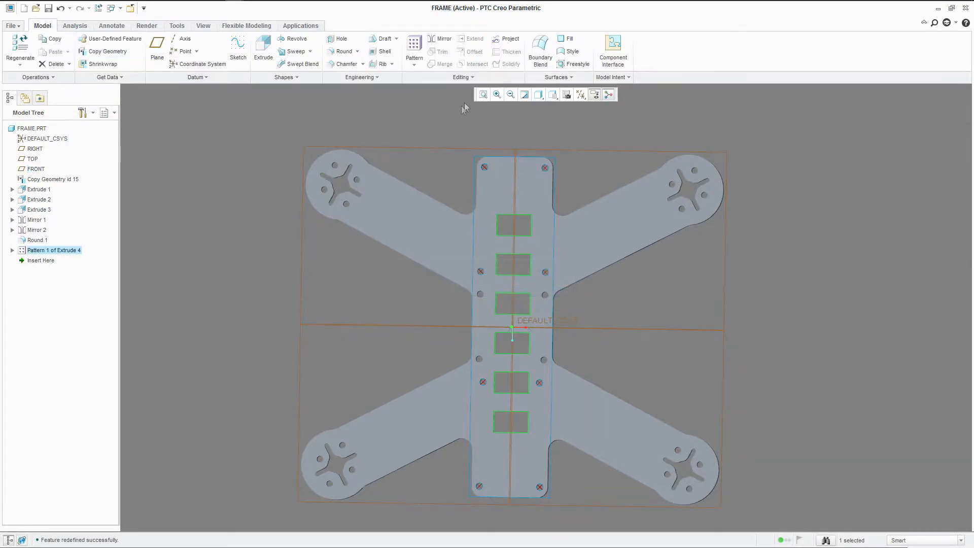
Step: Reorder the features so that the pattern of Extrude 4 comes before Round 1
middle_drag(514, 208, 514, 209)
click(445, 299)
middle_drag(448, 282, 442, 277)
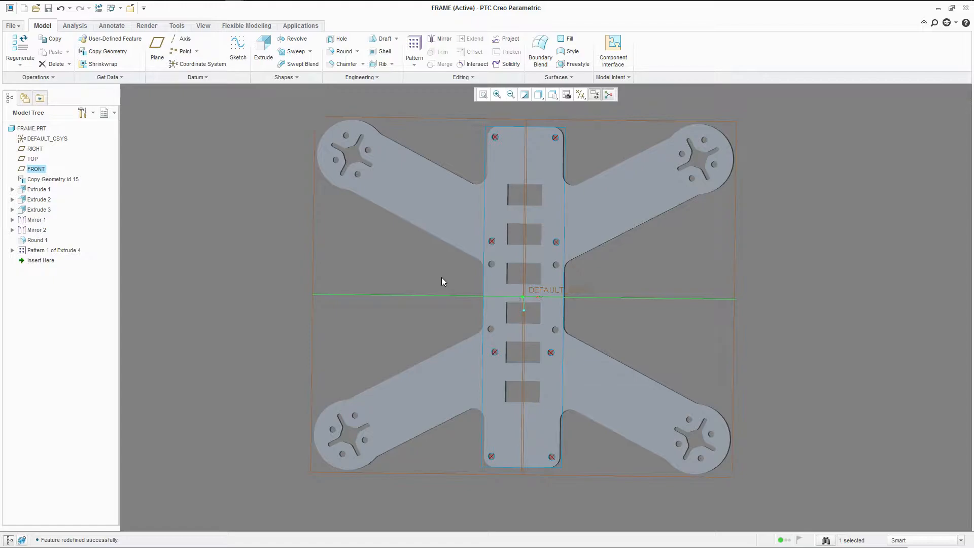
click(443, 278)
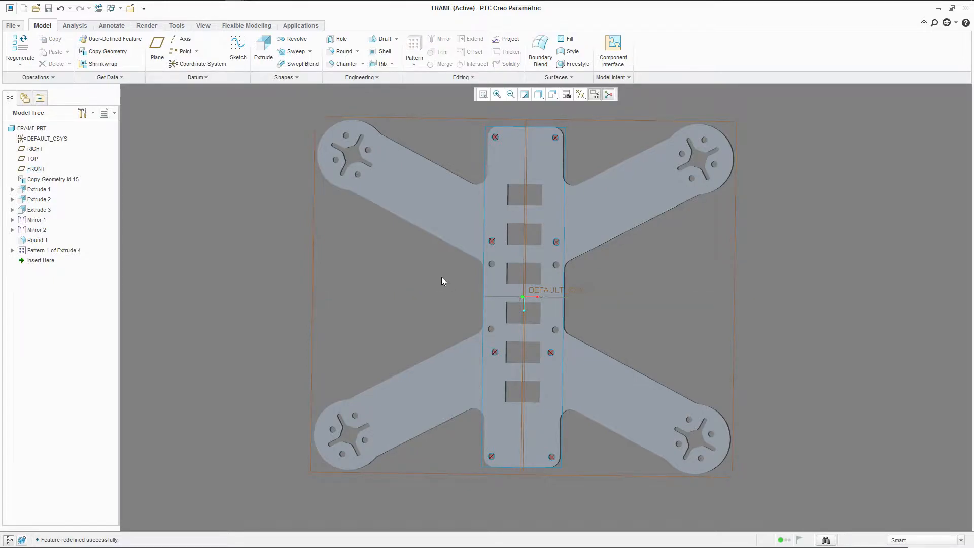
click(51, 250)
drag(48, 257, 72, 236)
Step: Edit the definition of Round 1 and add a third round set
click(33, 253)
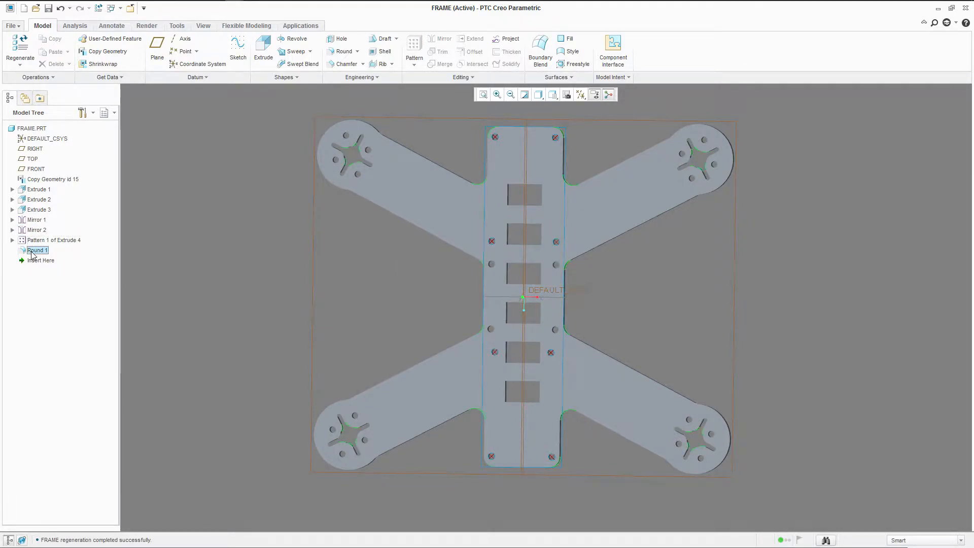
right_click(33, 253)
click(70, 272)
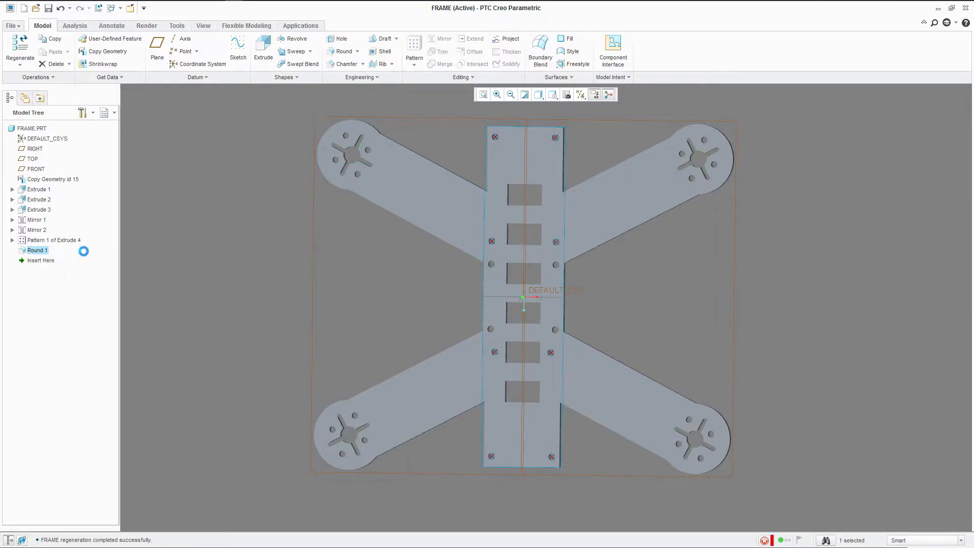
click(43, 77)
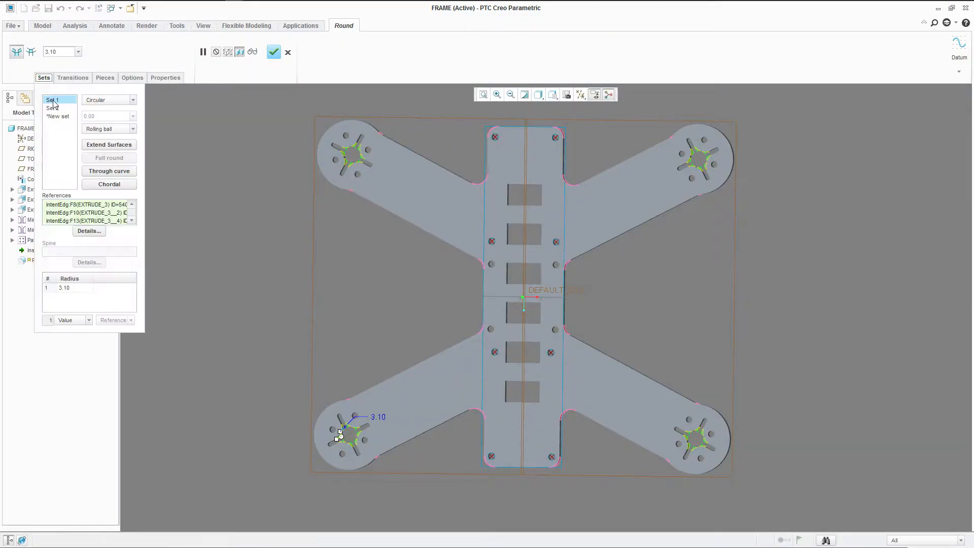
click(57, 125)
Step: Round the corners of the first four rectangular openings with a 3 mm radius in the new set
middle_drag(541, 124, 512, 179)
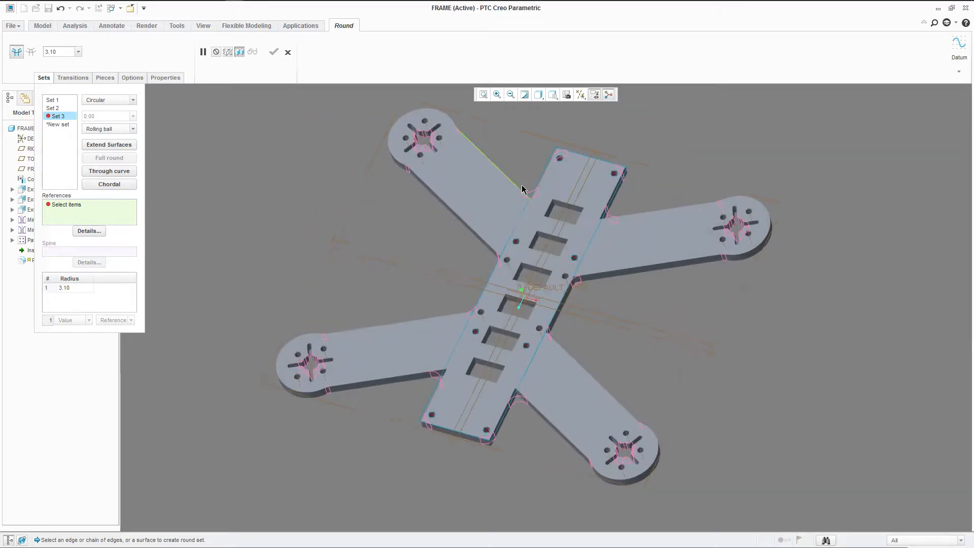
scroll(513, 179, up, 5)
click(521, 242)
text(3)
key(Return)
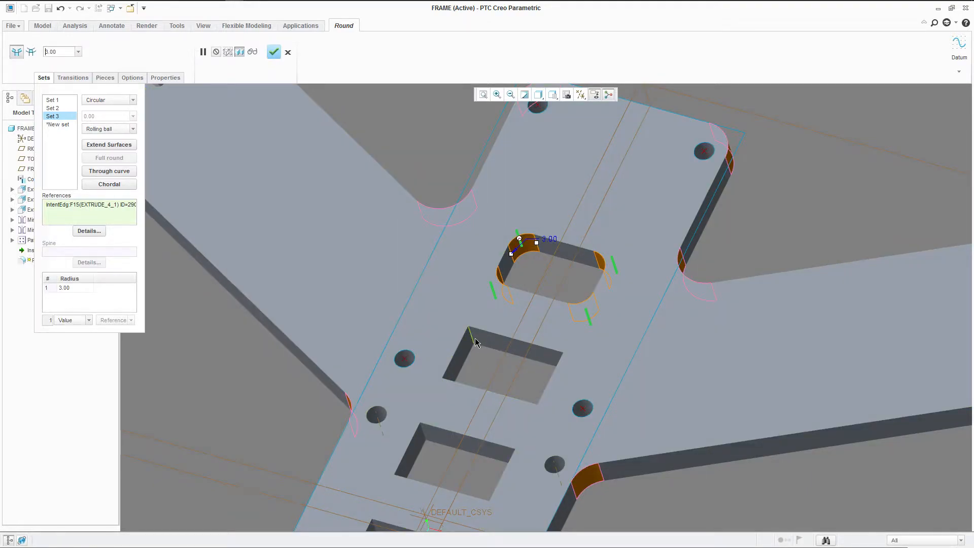
ctrl+click(475, 343)
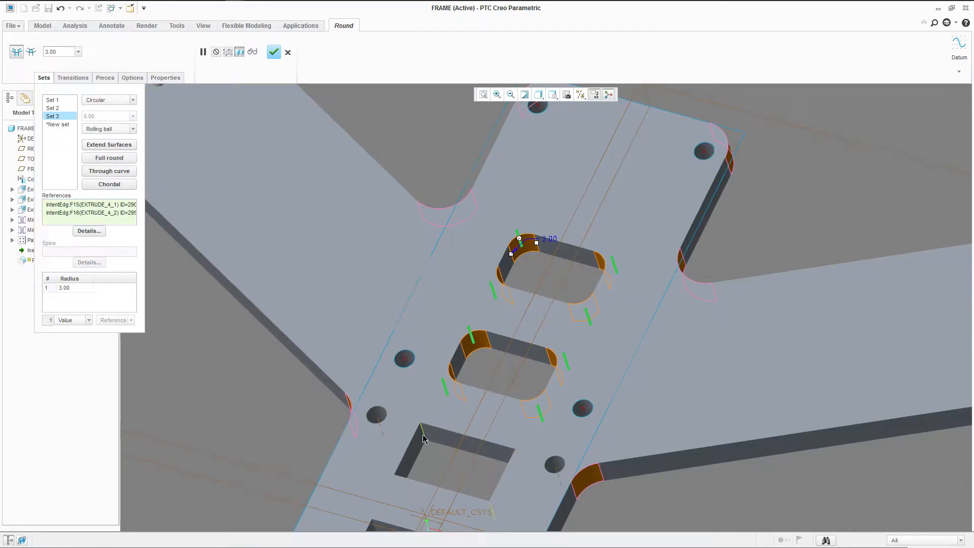
scroll(475, 259, down, 2)
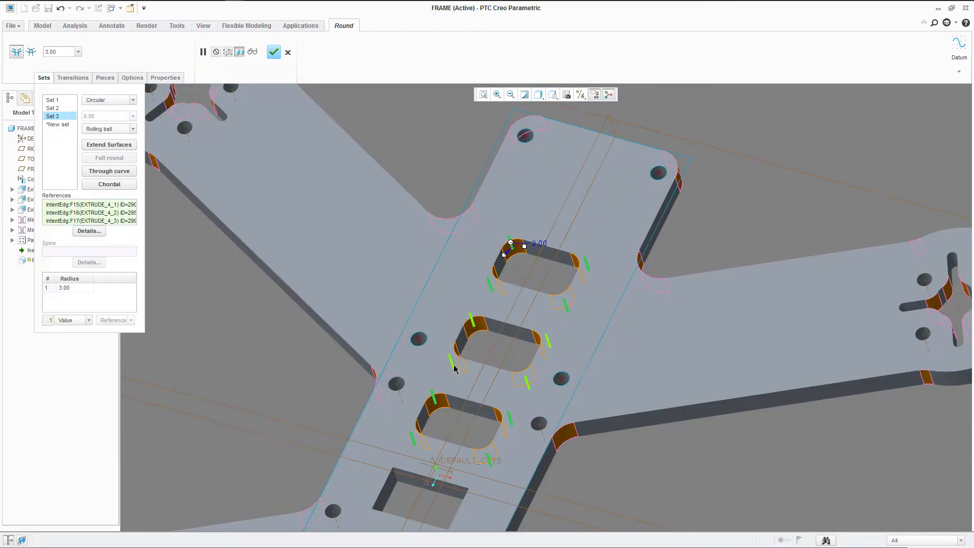
ctrl+click(396, 479)
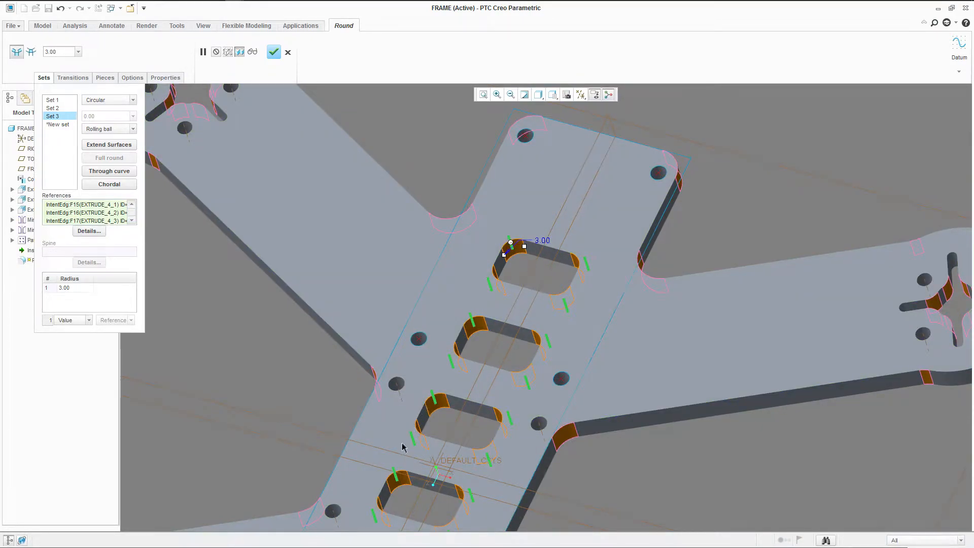
Step: Add the corner edges of the last two rectangular cutouts to the 3 mm round set and complete the round
middle_drag(401, 433, 459, 166)
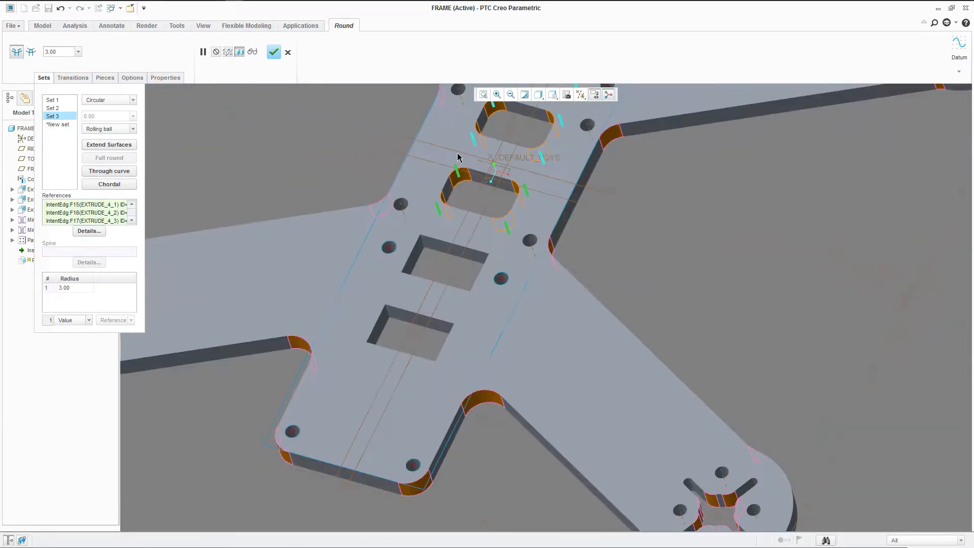
ctrl+click(422, 243)
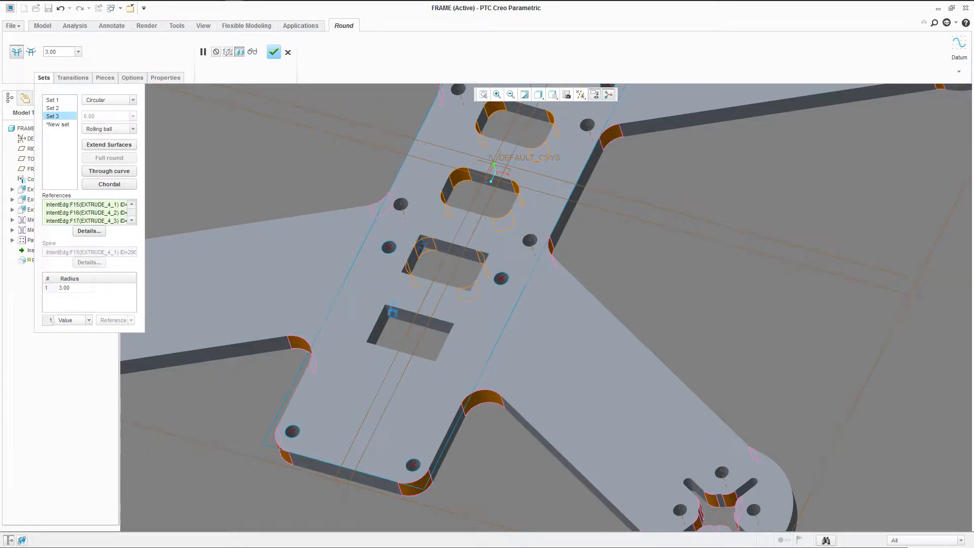
ctrl+click(390, 317)
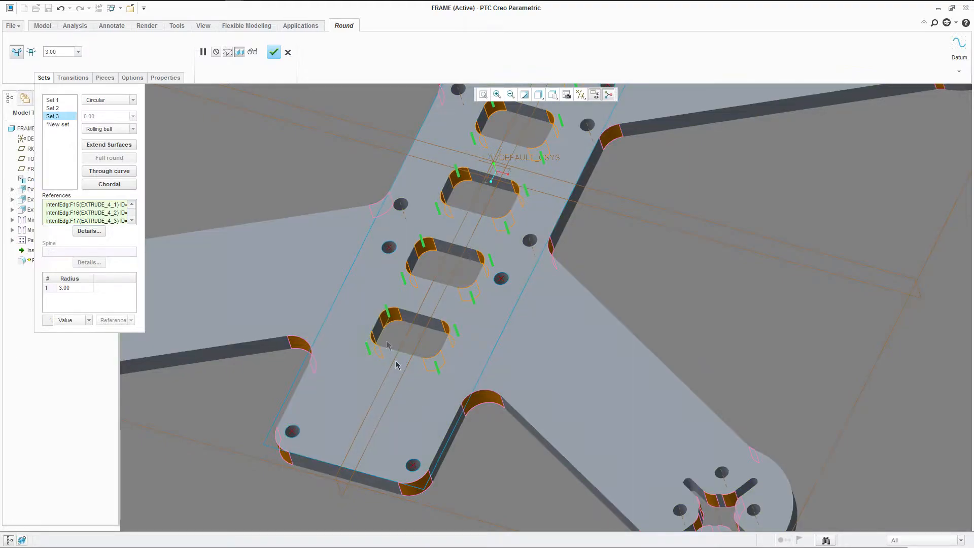
scroll(498, 184, down, 5)
middle_drag(500, 182, 427, 223)
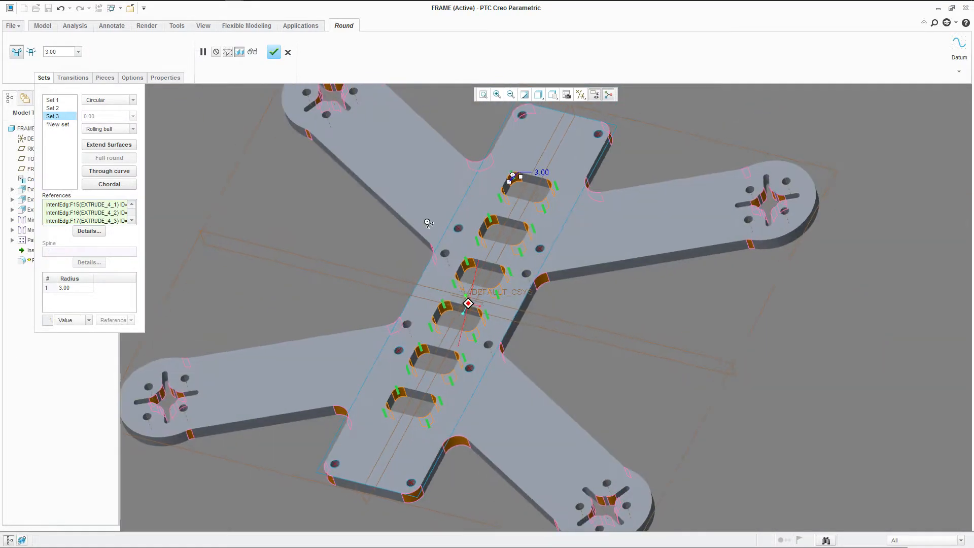
key(ctrl+d)
click(274, 52)
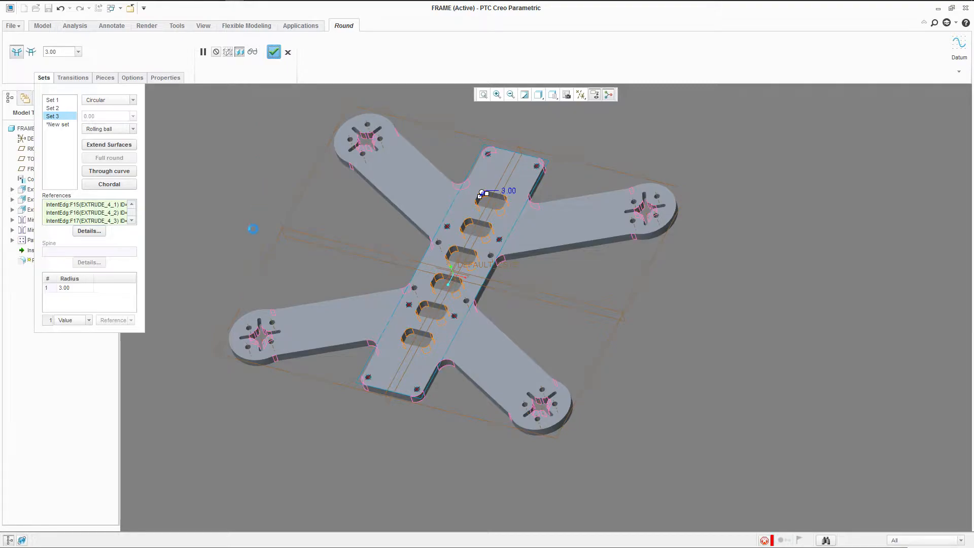
Step: Start an extrude with a sketch on the TOP plane and orient the view parallel to the sketch
scroll(440, 279, down, 2)
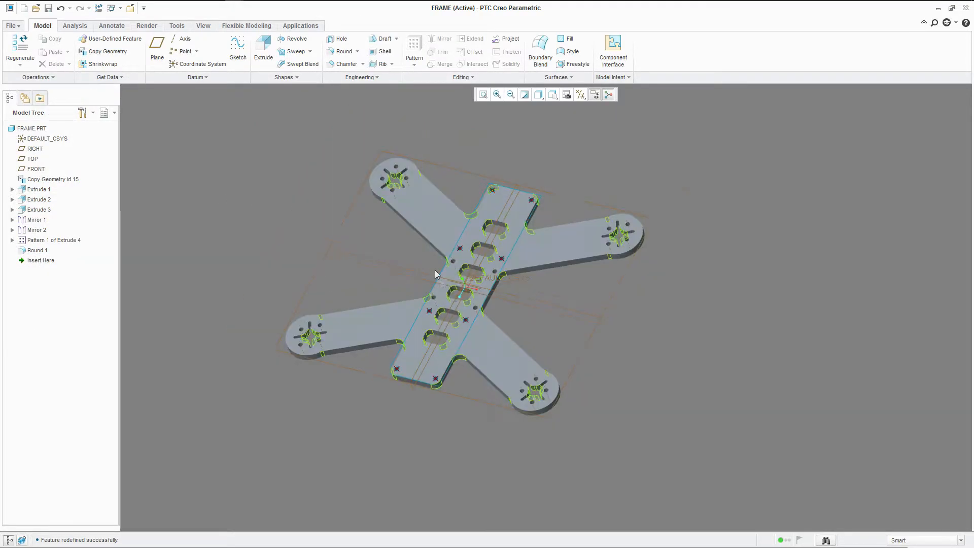
scroll(440, 279, up, 4)
middle_drag(439, 279, 465, 301)
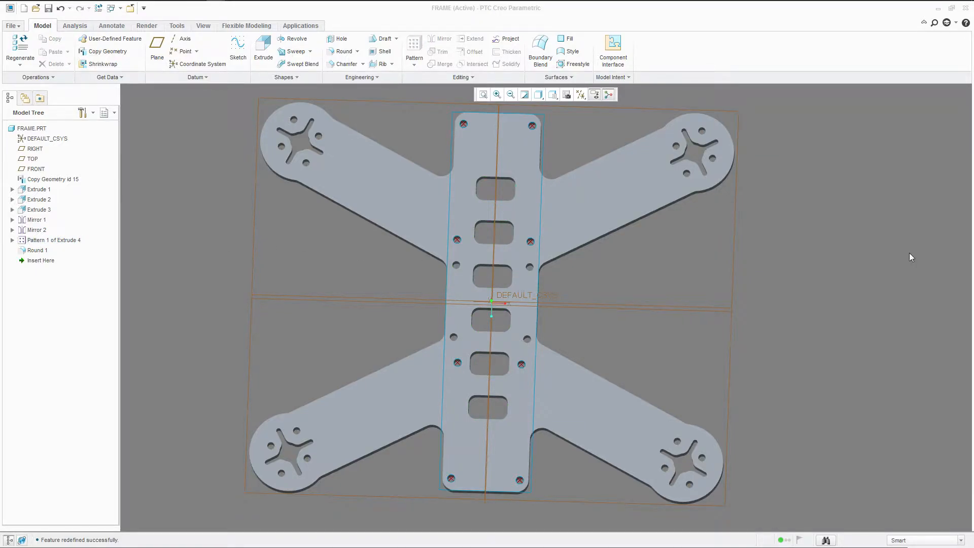
click(263, 48)
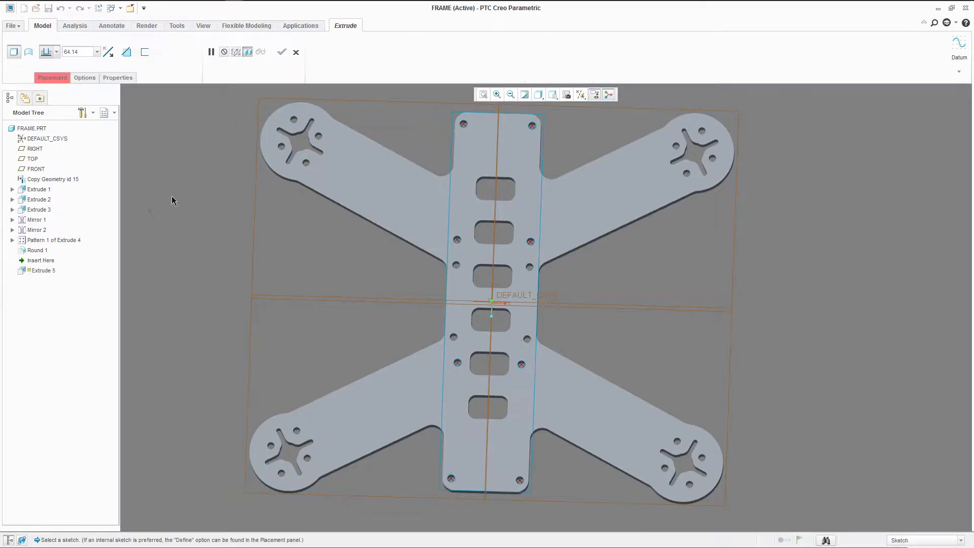
click(30, 156)
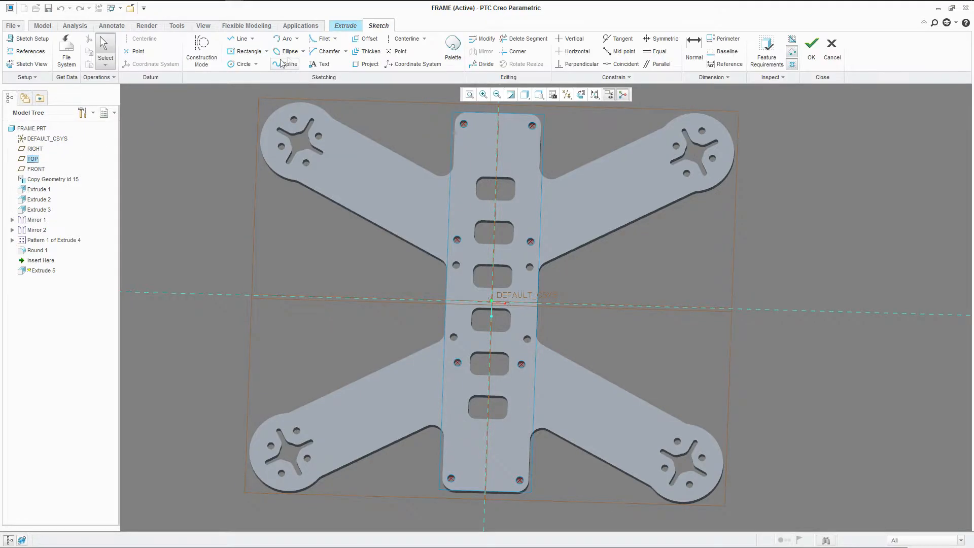
click(580, 95)
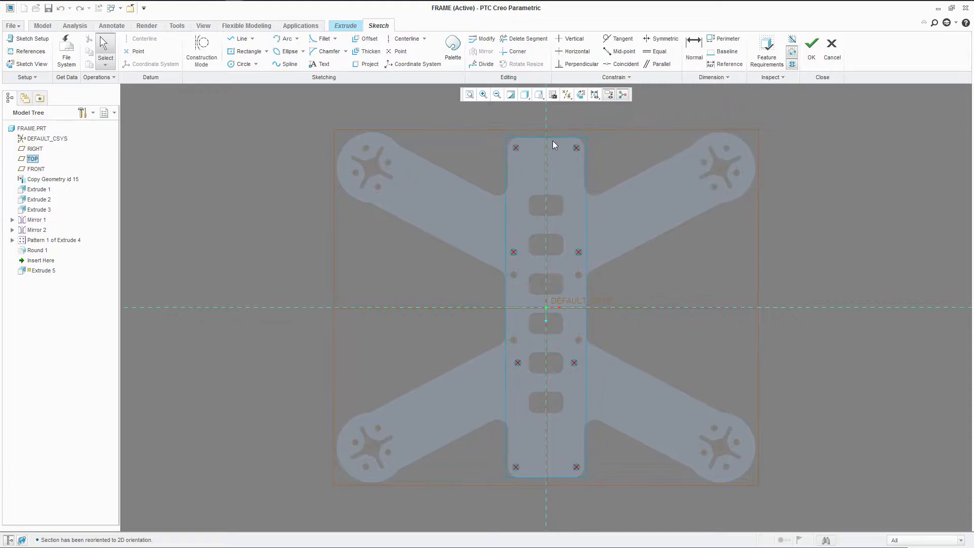
Step: Sketch a circle about 9.4 mm in diameter on the vertical reference, about 67 mm above the origin near the plate's upper end
click(243, 64)
scroll(588, 157, down, 2)
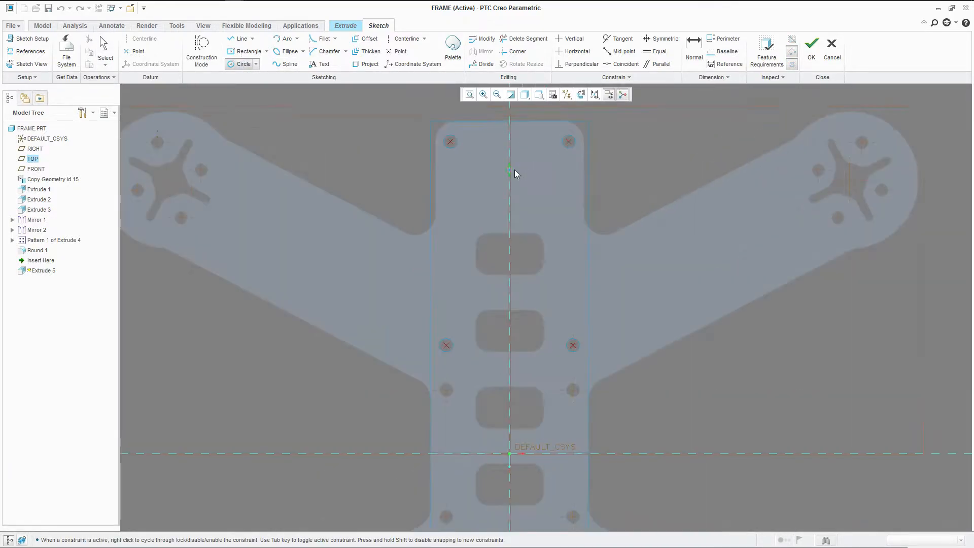
click(509, 174)
click(528, 182)
middle_click(543, 161)
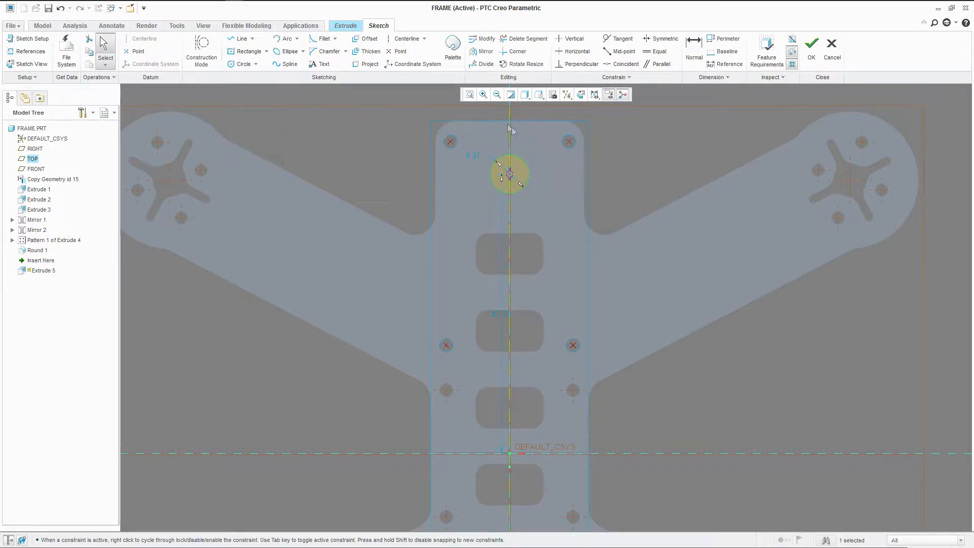
Step: Add a horizontal centerline through the origin and mirror the circle about it to the plate's lower end
click(405, 39)
scroll(386, 173, up, 2)
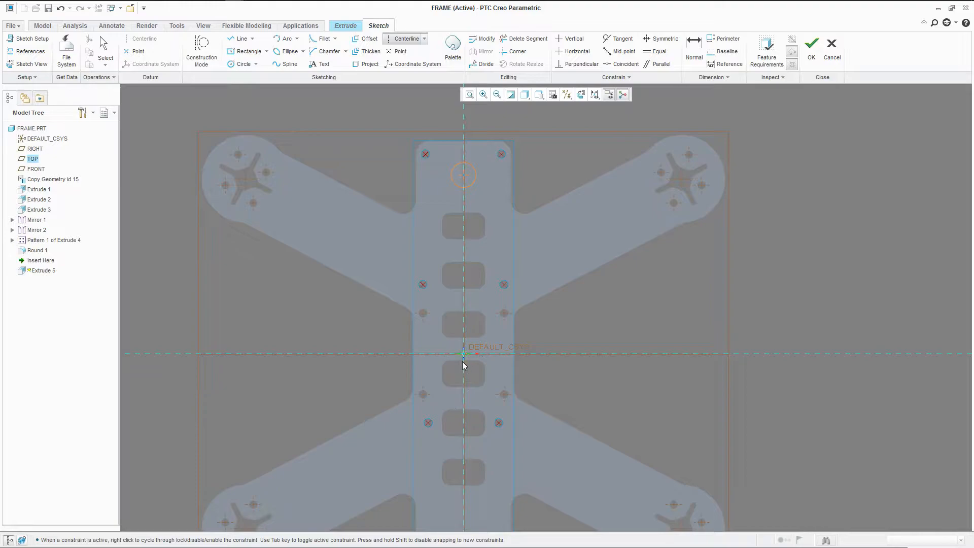
click(446, 354)
middle_click(419, 328)
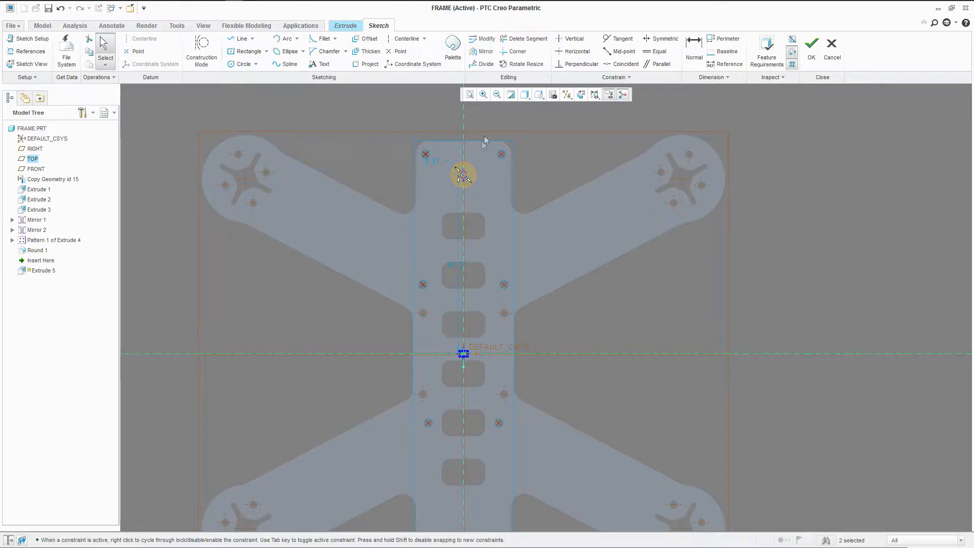
click(482, 51)
click(501, 354)
click(541, 294)
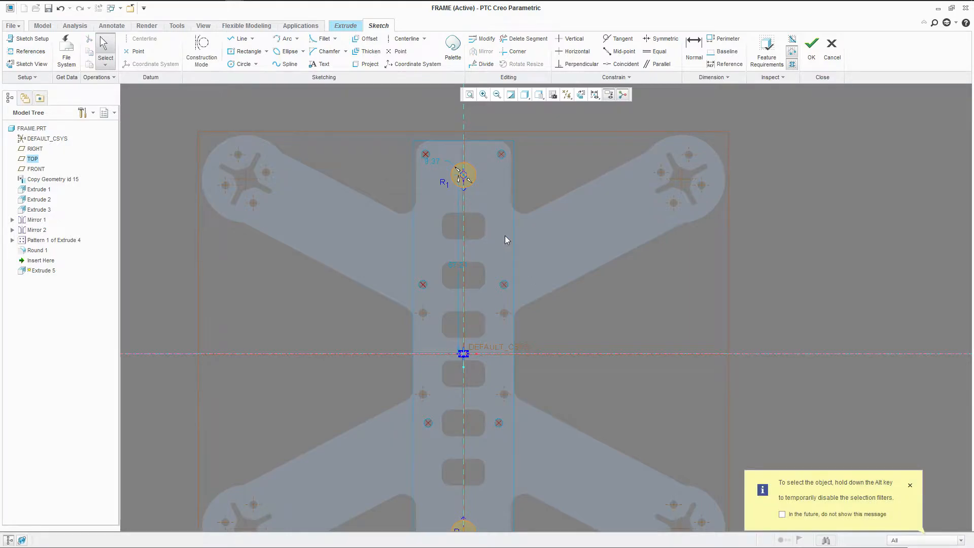
Step: Set the upper circle's diameter to 10 mm and its distance from the horizontal centerline to 68 mm
click(694, 46)
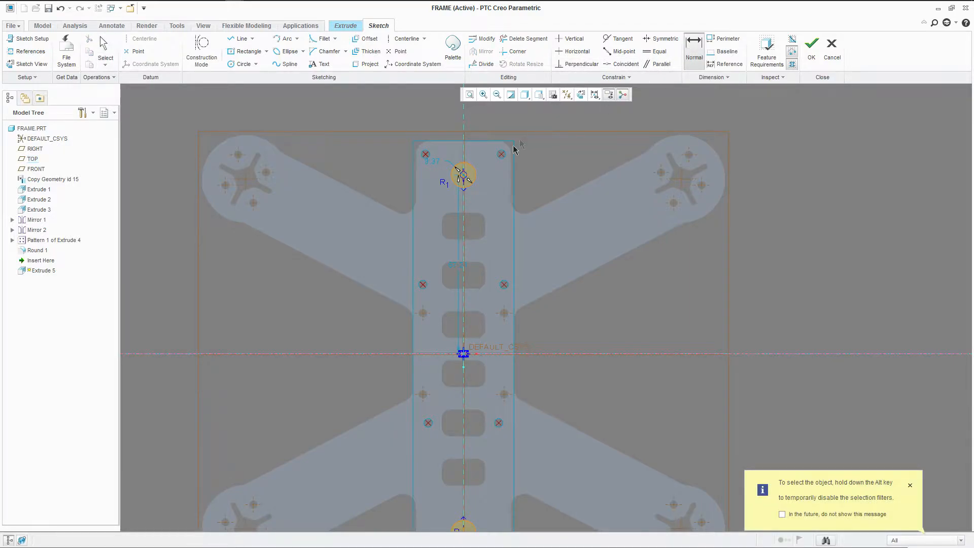
click(481, 162)
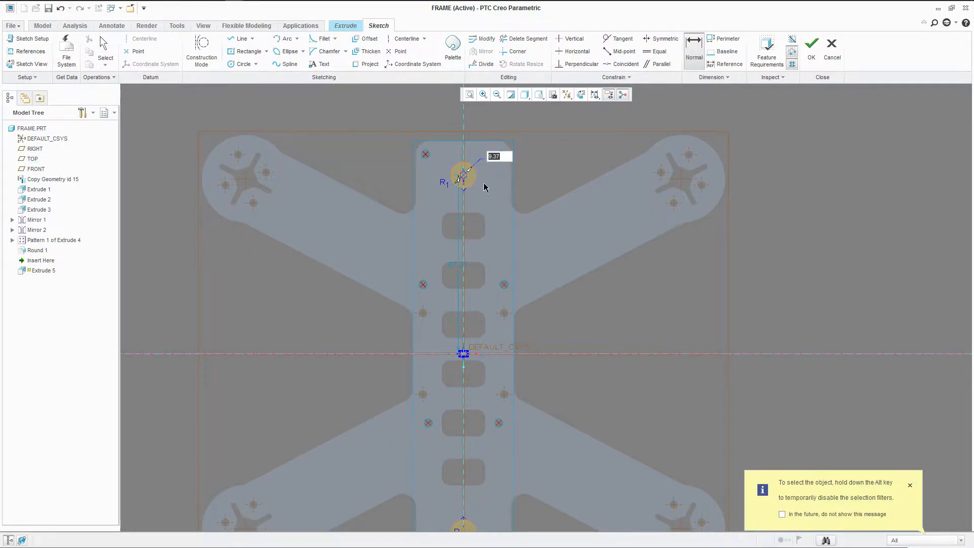
middle_click(494, 165)
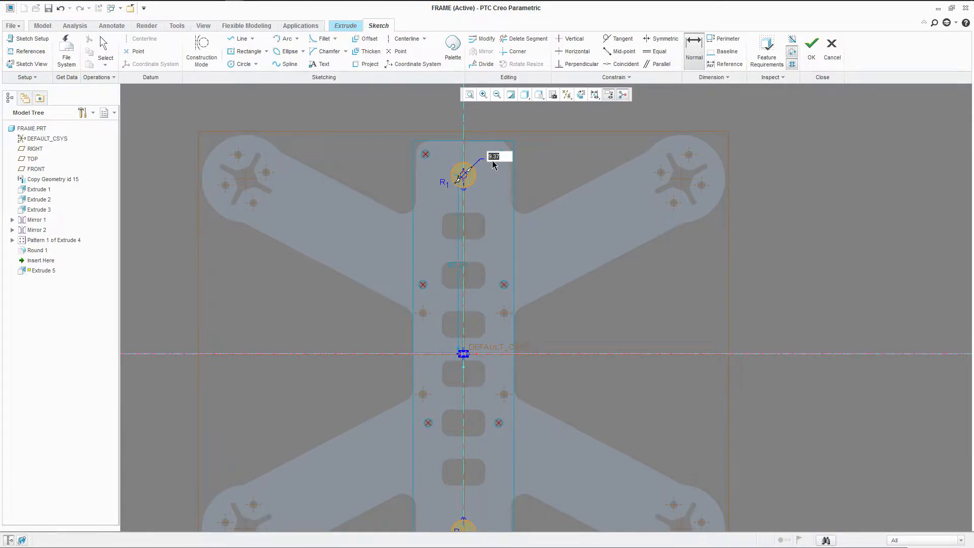
text(10)
key(Return)
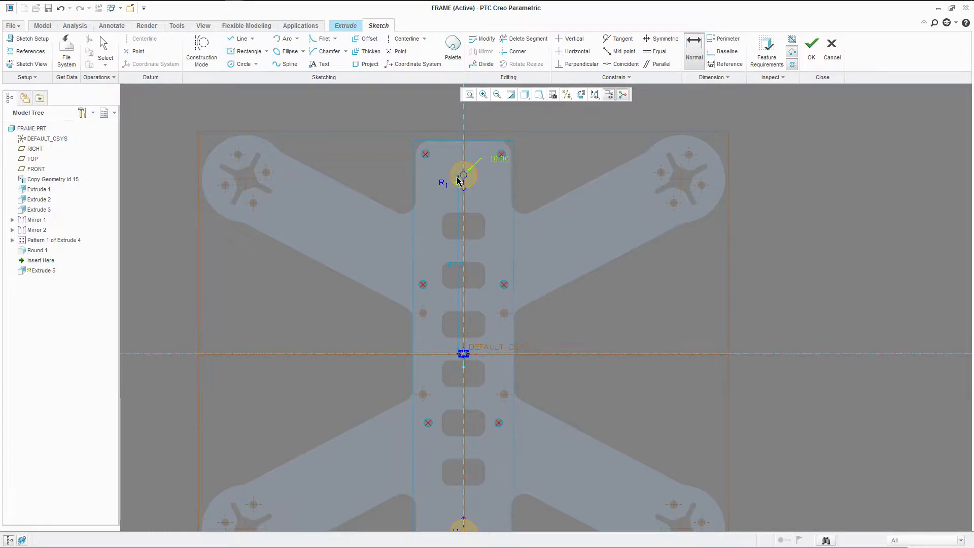
scroll(458, 180, up, 2)
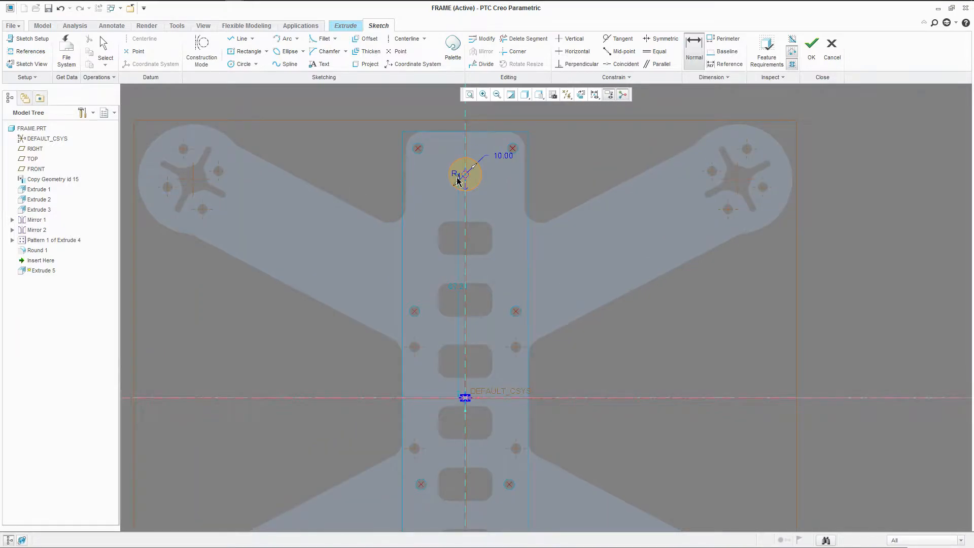
middle_click(453, 295)
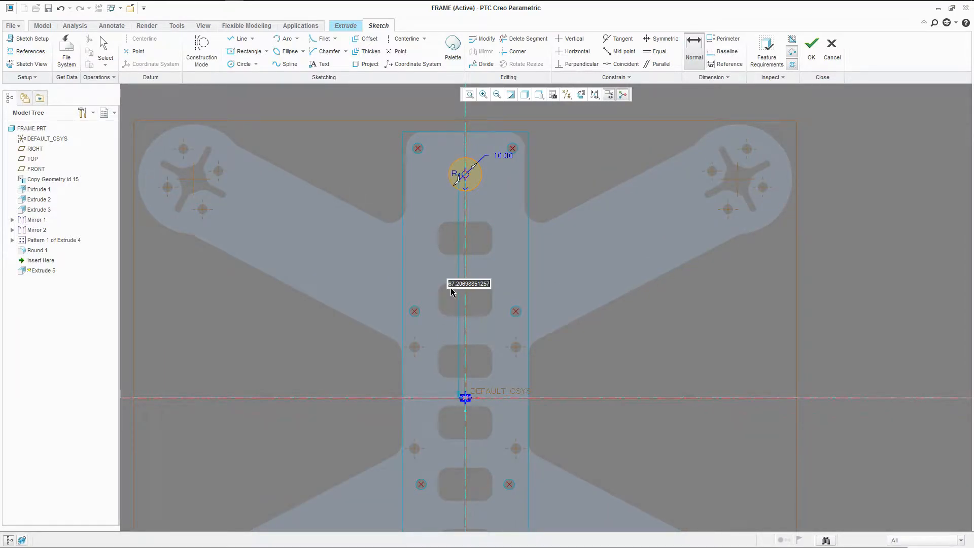
text(68)
key(Return)
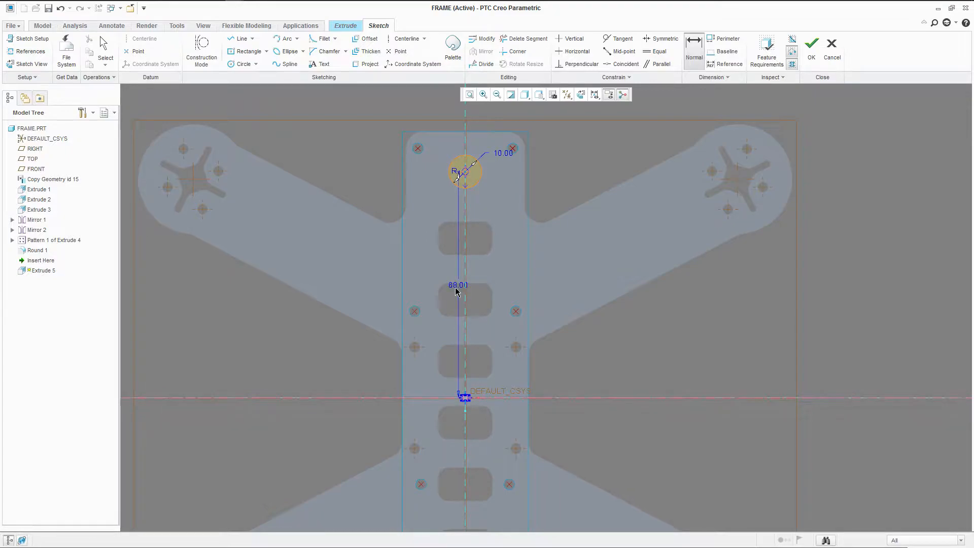
Step: Lock the circle's 68 mm position dimension and its 10 mm diameter dimension
click(458, 285)
ctrl+click(502, 153)
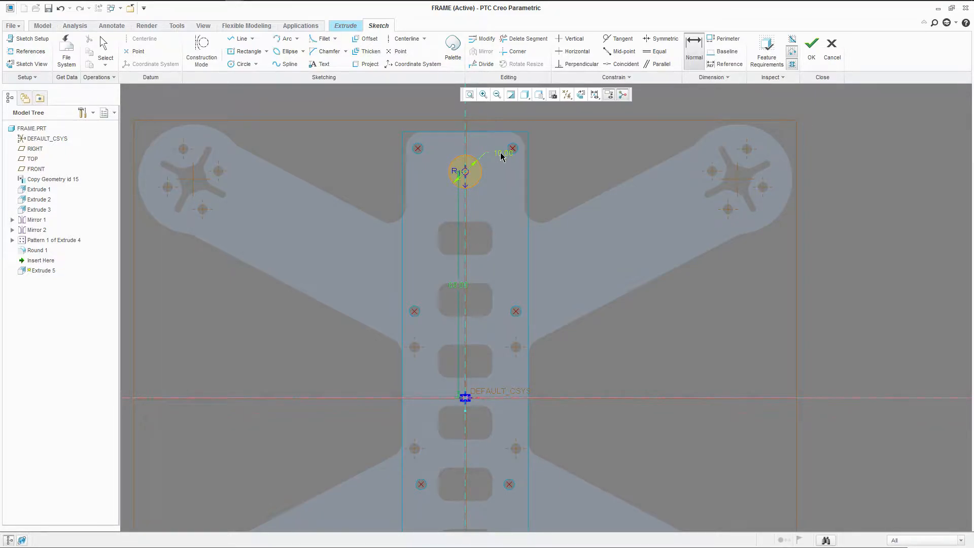
right_click(501, 158)
click(539, 228)
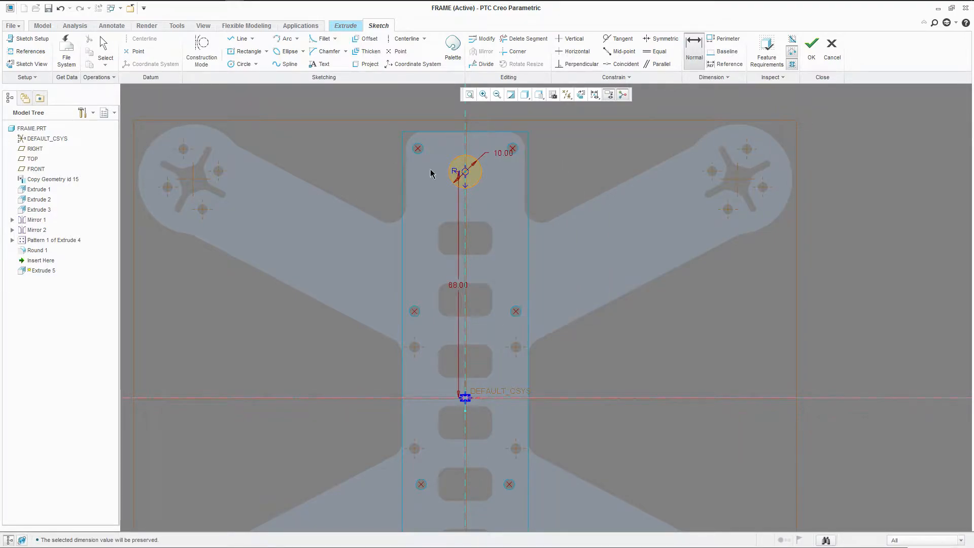
Step: Add a vertical centerline through the origin along the middle of the plate
scroll(420, 157, down, 2)
scroll(420, 157, down, 1)
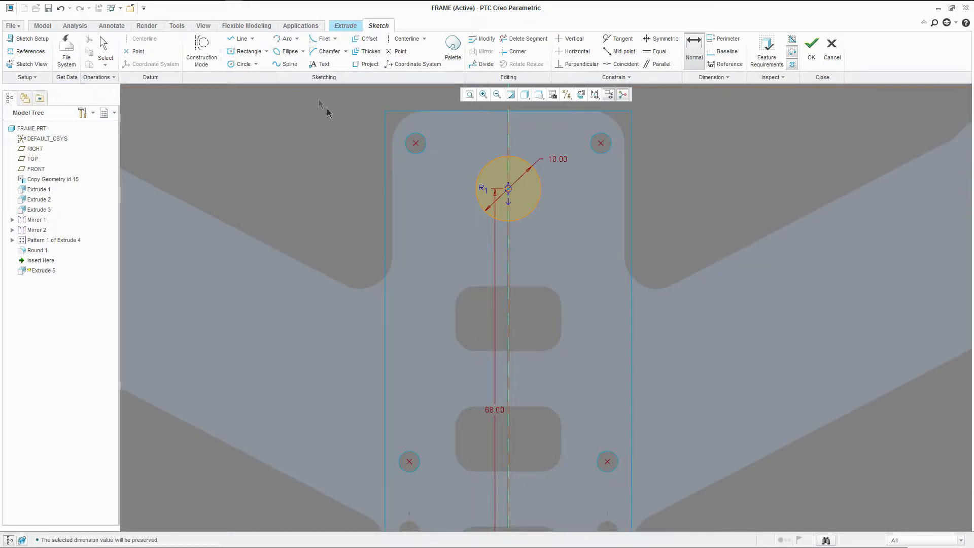
scroll(370, 113, up, 2)
click(406, 38)
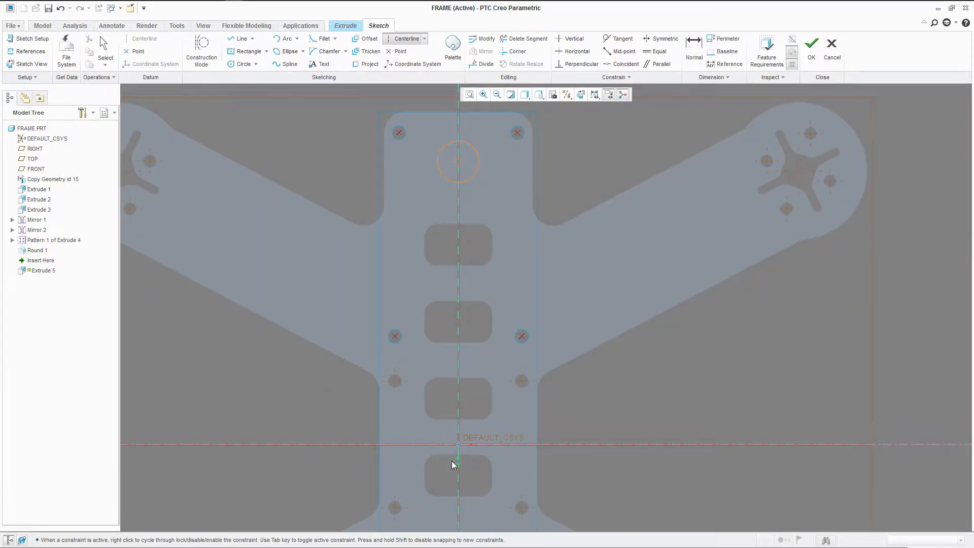
middle_click(458, 375)
click(438, 162)
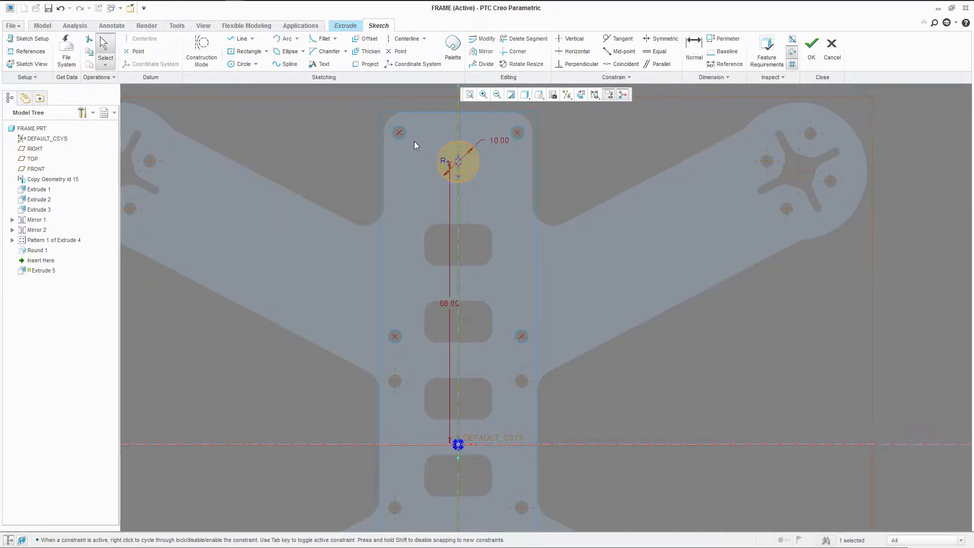
scroll(414, 141, down, 3)
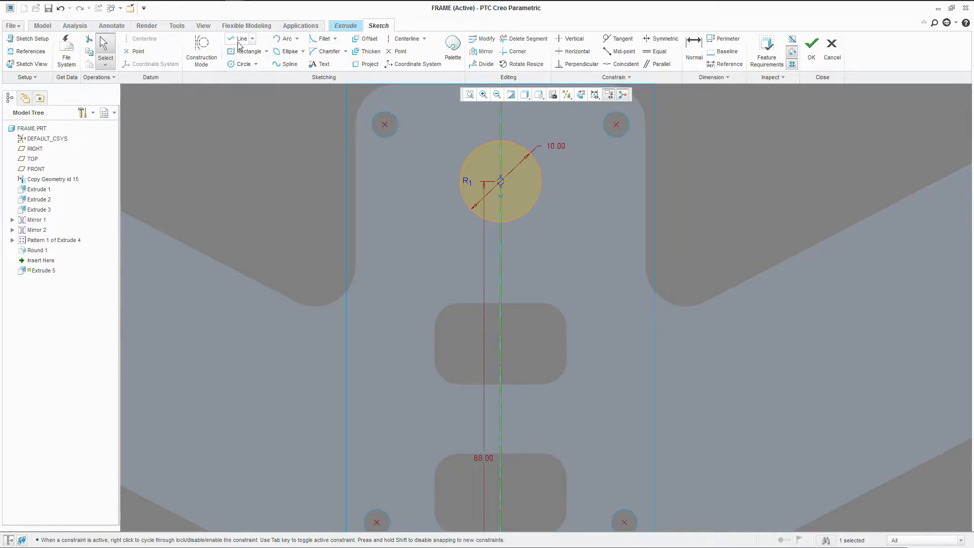
Step: Sketch two small equal circles about 14 mm apart vertically, to the left of the upper circle, and join their sides with vertical lines
click(243, 64)
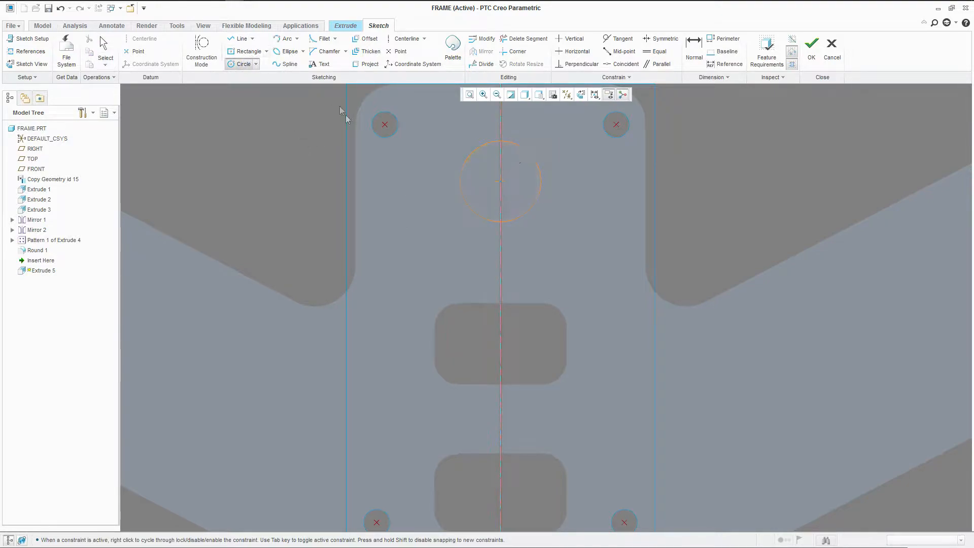
click(404, 176)
click(401, 281)
click(240, 38)
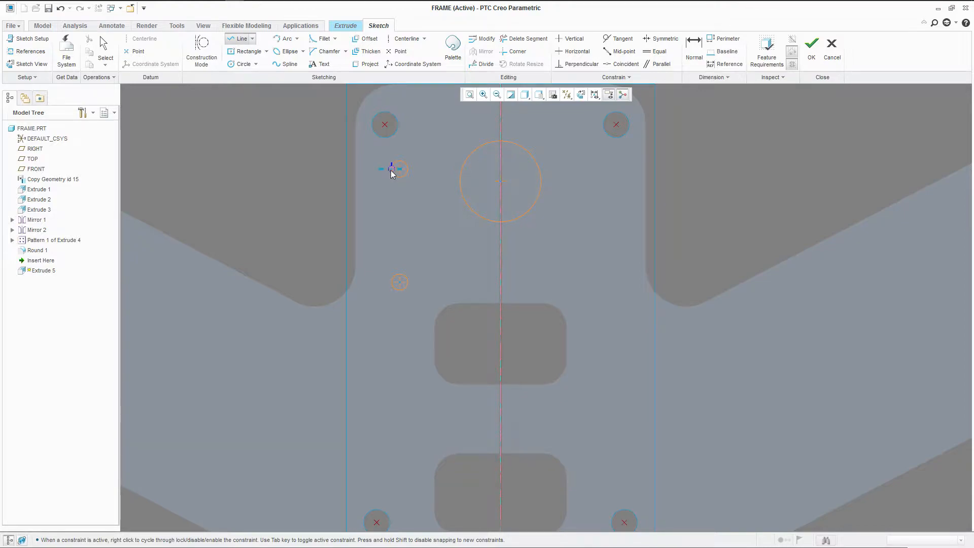
click(390, 282)
click(409, 169)
click(408, 282)
Step: Trim the inner arcs of both small circles to leave a closed vertical slot outline
click(506, 43)
scroll(405, 206, down, 4)
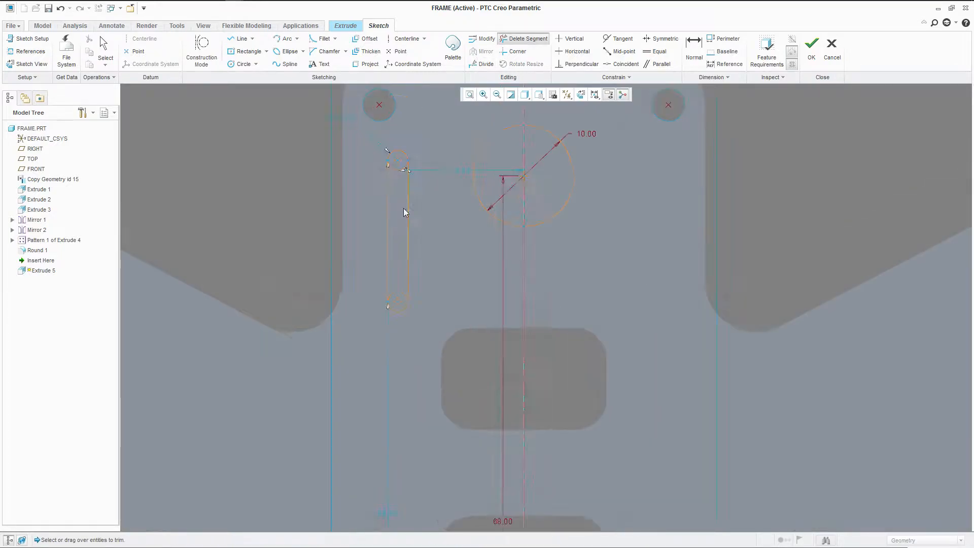
click(399, 135)
scroll(404, 136, up, 2)
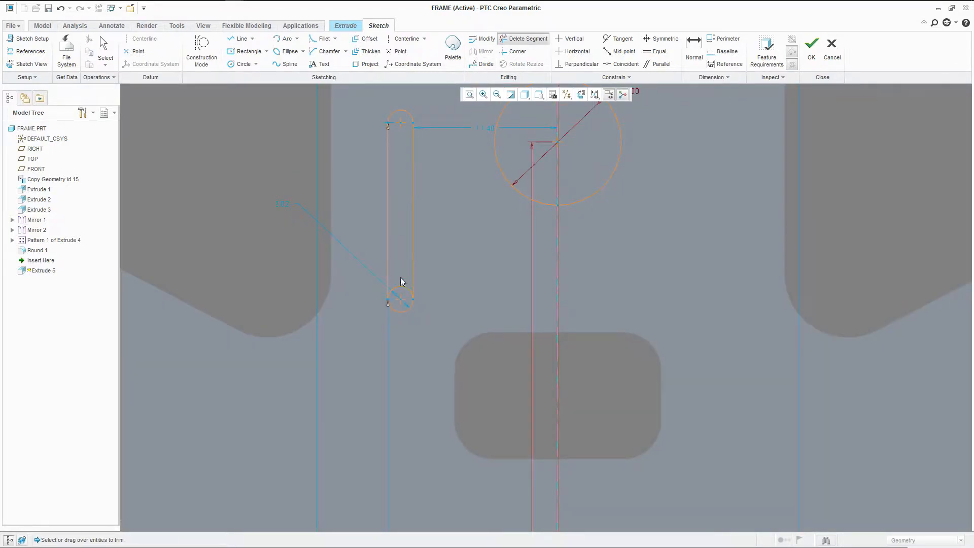
click(397, 295)
middle_click(401, 257)
Step: Set the slot's end radius to 1 mm
scroll(397, 248, up, 2)
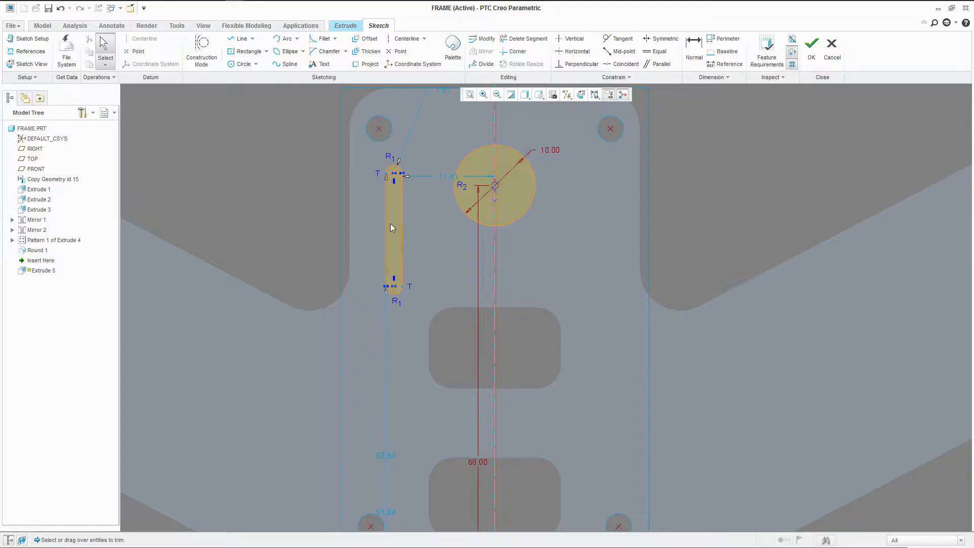
scroll(394, 185, up, 1)
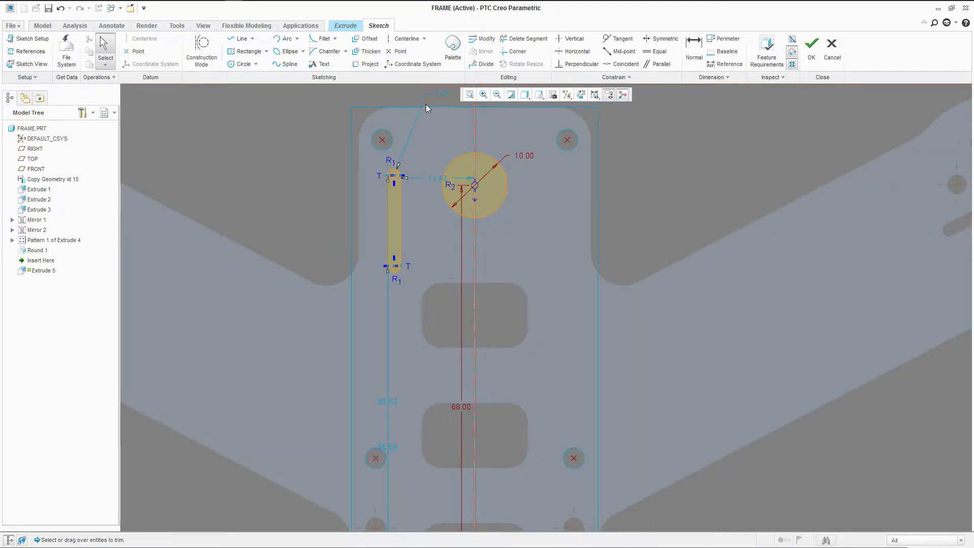
double_click(445, 92)
text(1)
key(Return)
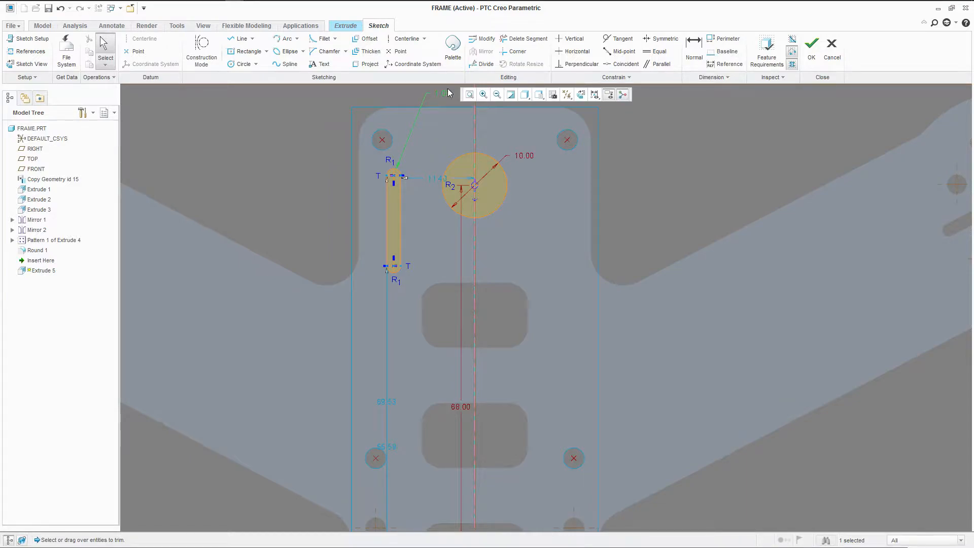
Step: Set the slot's end radius to 1.1 mm
double_click(448, 92)
text(1.1)
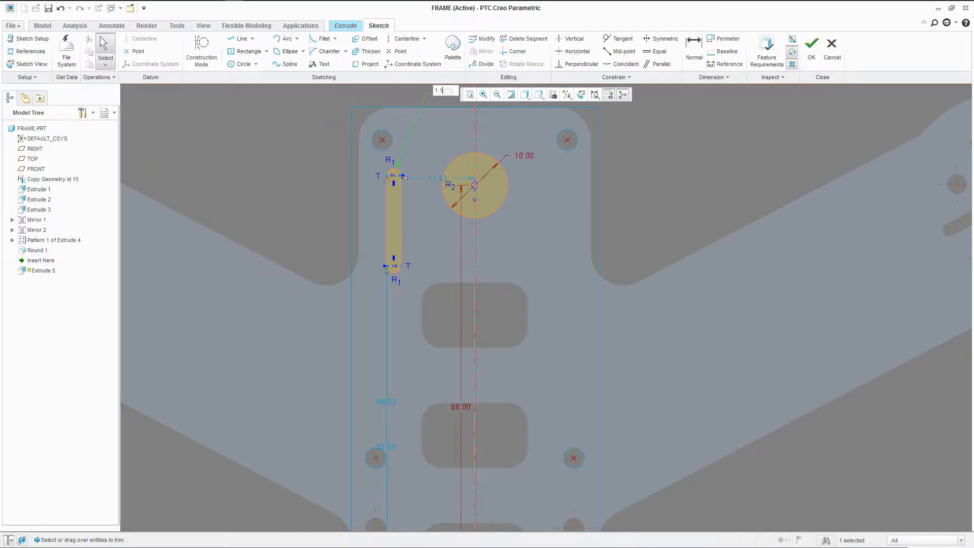
key(Return)
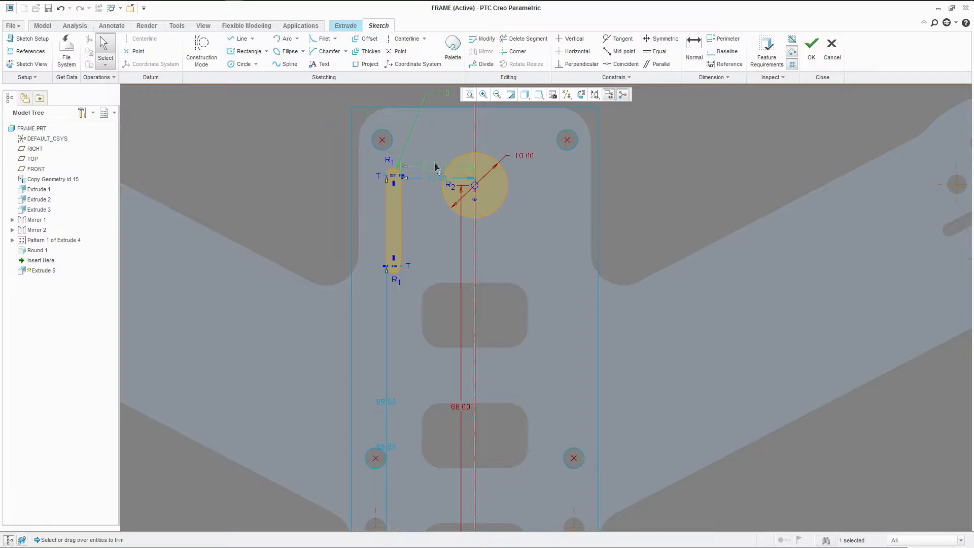
Step: Mirror the slot outline about the vertical centerline to the other side of the circle
drag(419, 162, 376, 309)
click(482, 52)
click(476, 130)
Step: Dimension the horizontal distance between the two slots' upper arc centers and set it to 21.7 mm
click(693, 48)
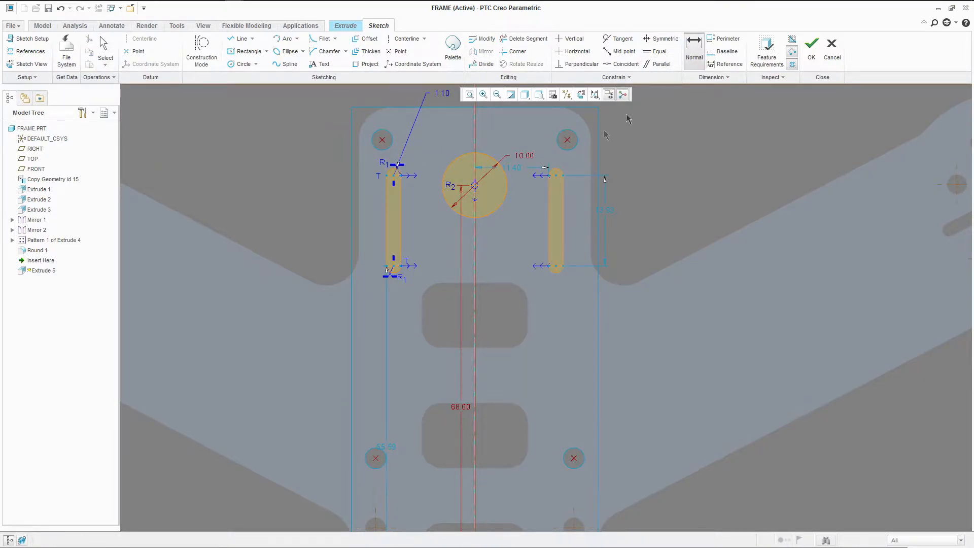
click(556, 176)
click(394, 176)
middle_click(436, 133)
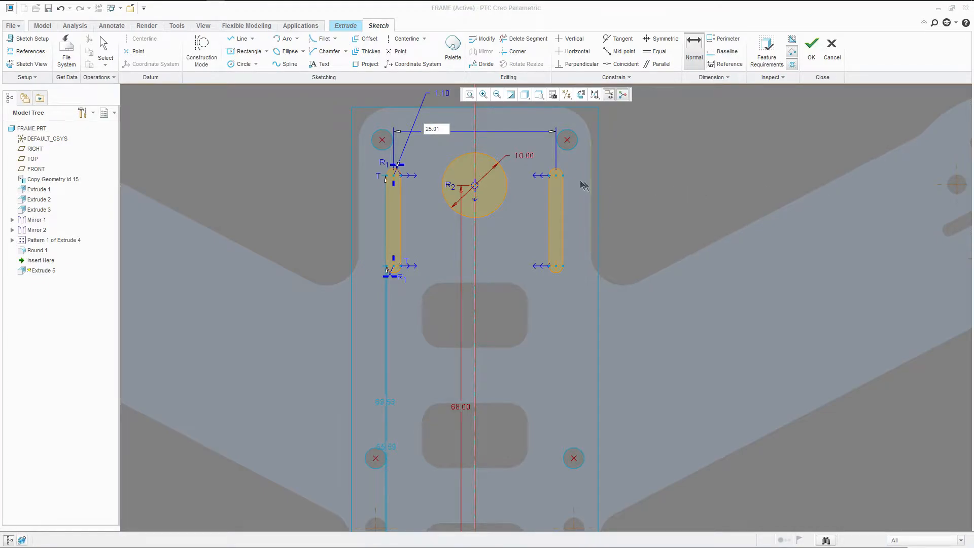
click(444, 129)
double_click(435, 131)
text(21.7)
key(Return)
scroll(467, 211, down, 1)
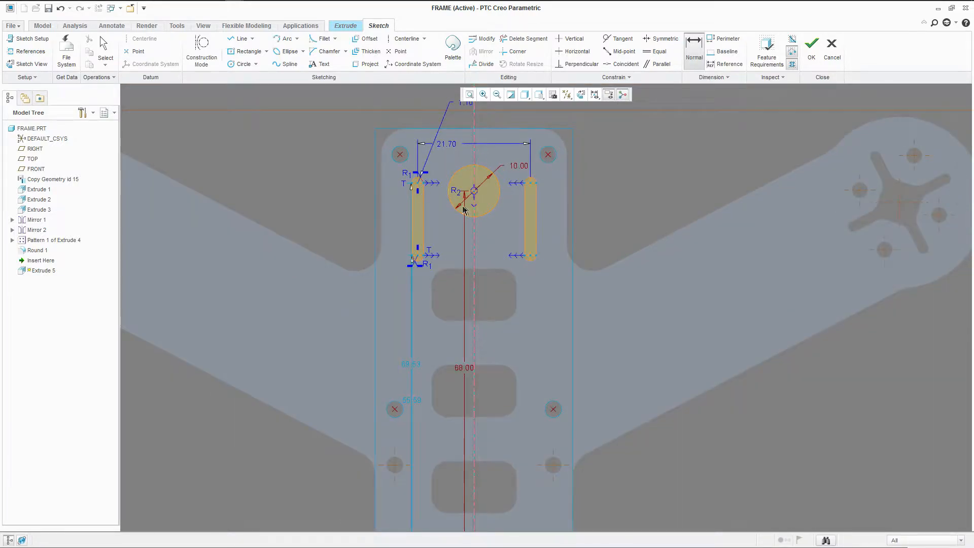
click(412, 365)
double_click(412, 365)
key(Return)
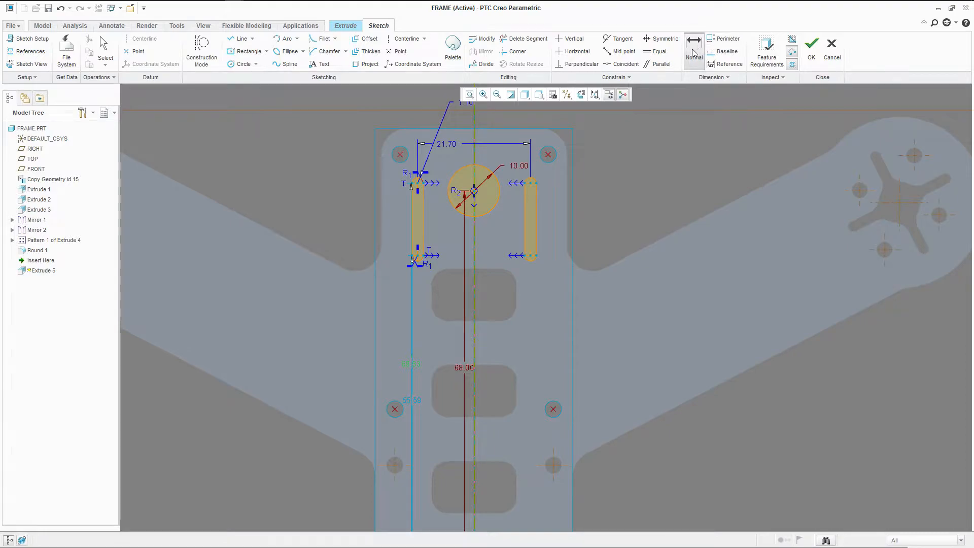
Step: Dimension the vertical distance between the slot's two arc centers and set it to 12 mm
scroll(518, 134, down, 3)
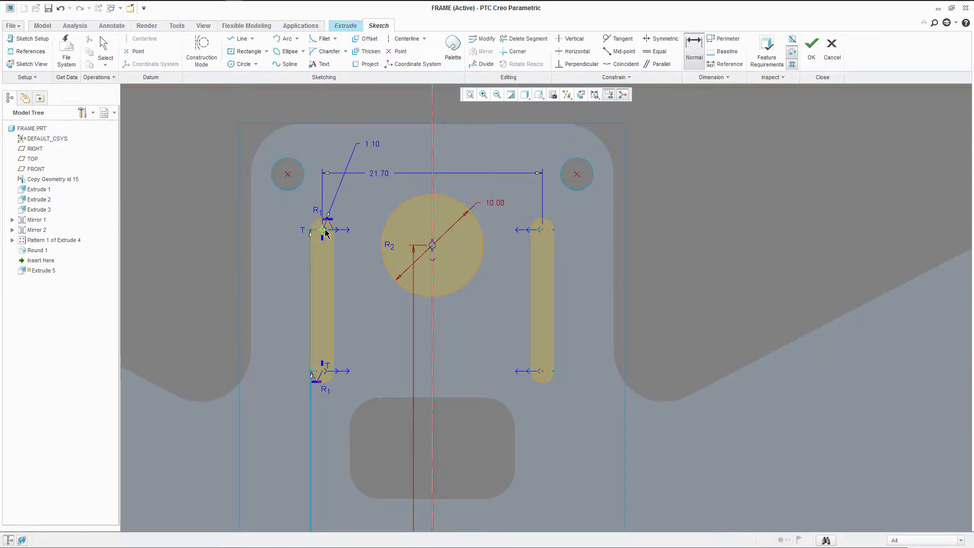
click(326, 370)
middle_click(288, 305)
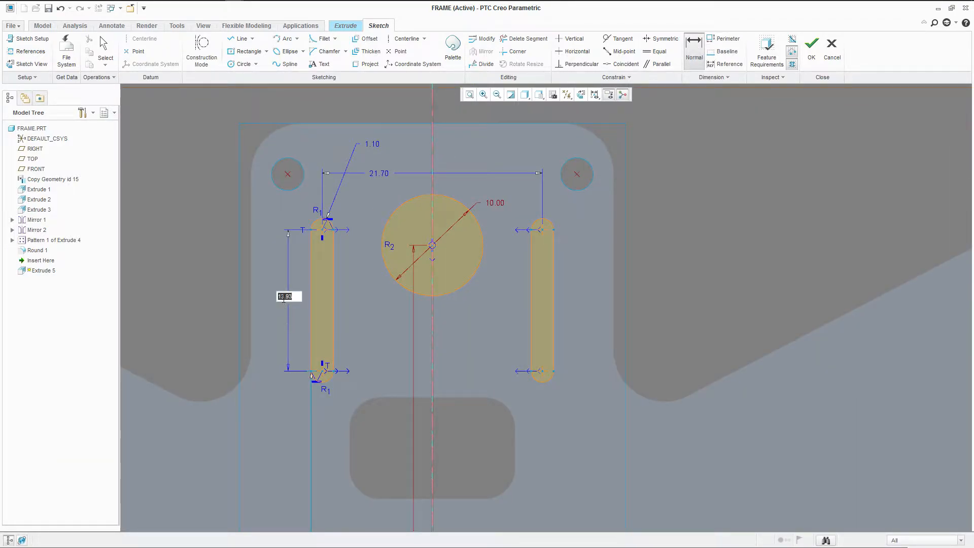
text(12)
key(Return)
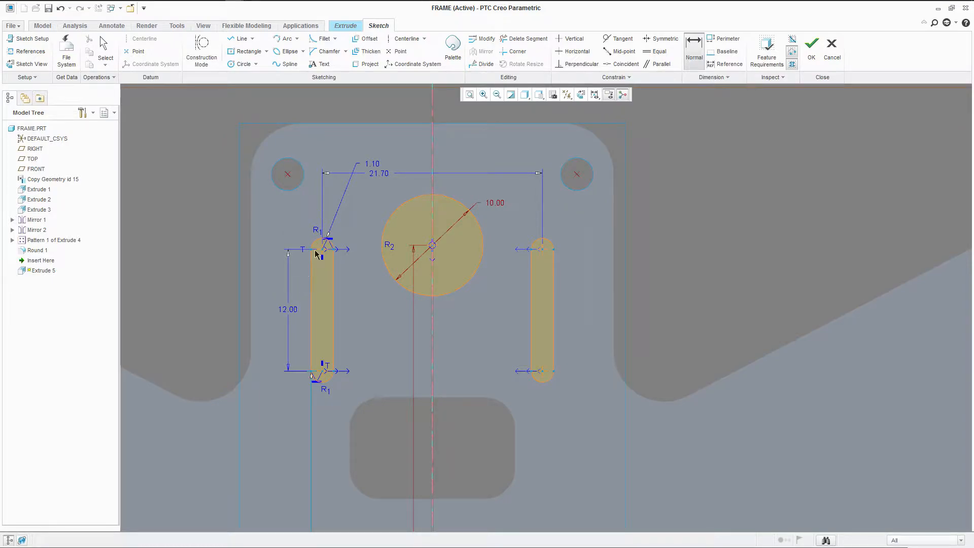
Step: Dimension the slot's lower arc center from the horizontal reference through the origin and set the distance to 58 mm
scroll(323, 168, down, 4)
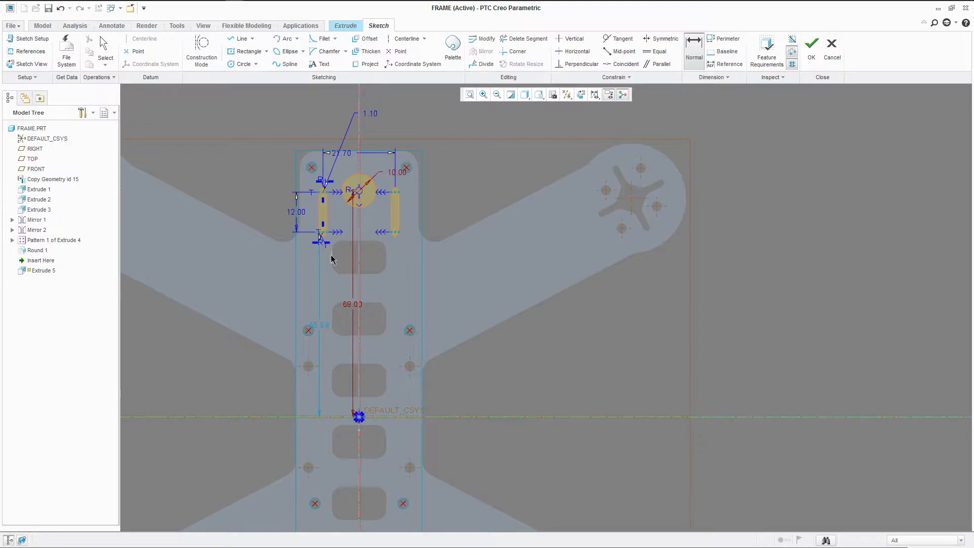
scroll(325, 240, up, 3)
click(322, 225)
middle_click(239, 316)
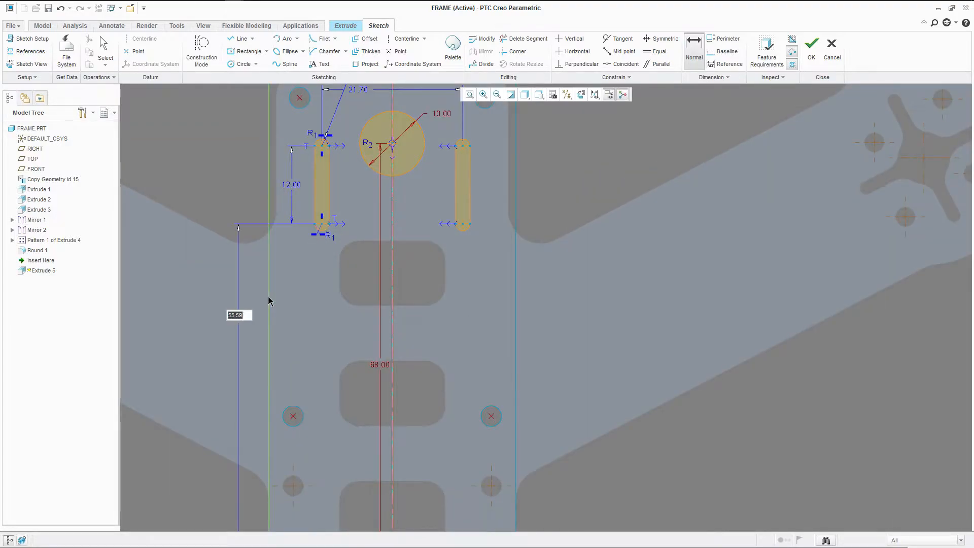
scroll(268, 302, down, 3)
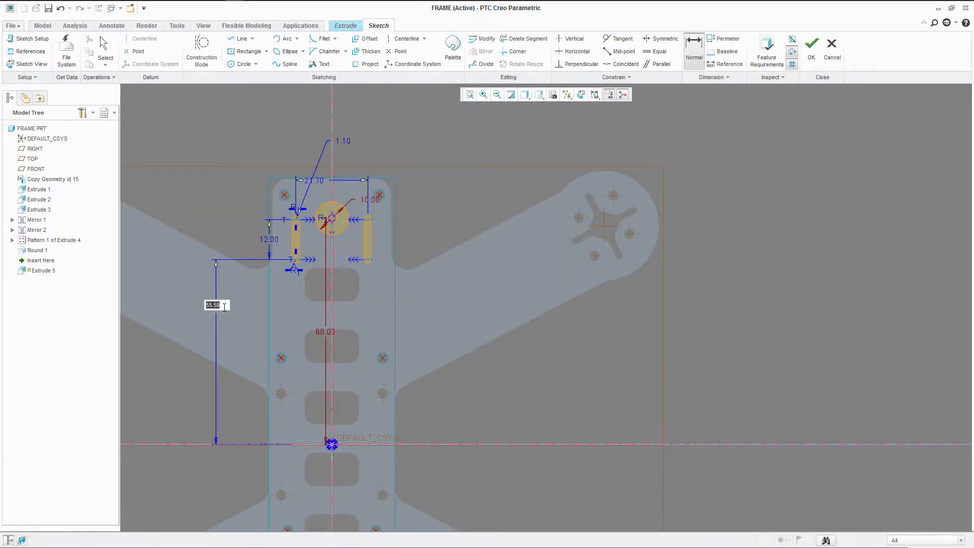
text(58)
key(Return)
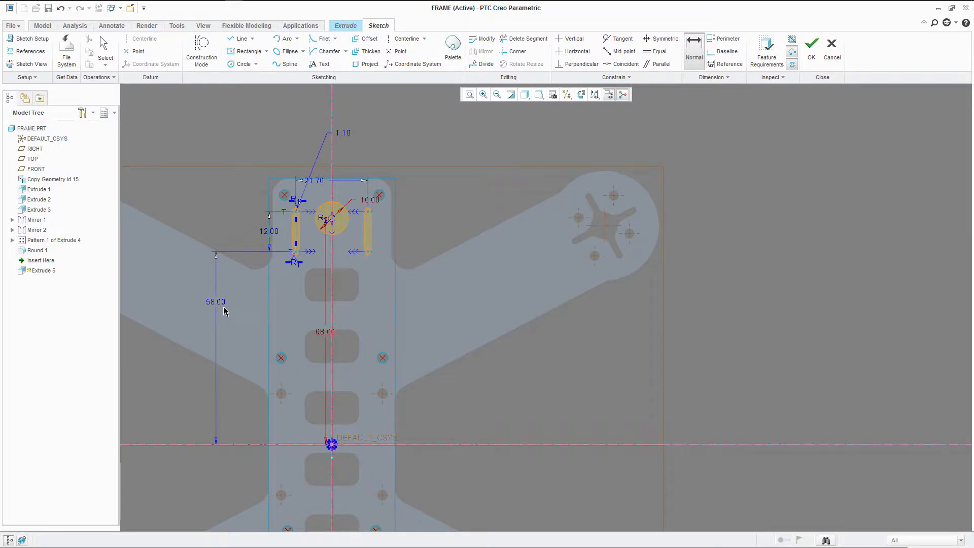
Step: Lock the slots' end radius, spacing, length and origin distance dimensions together
scroll(351, 193, down, 1)
scroll(352, 192, down, 1)
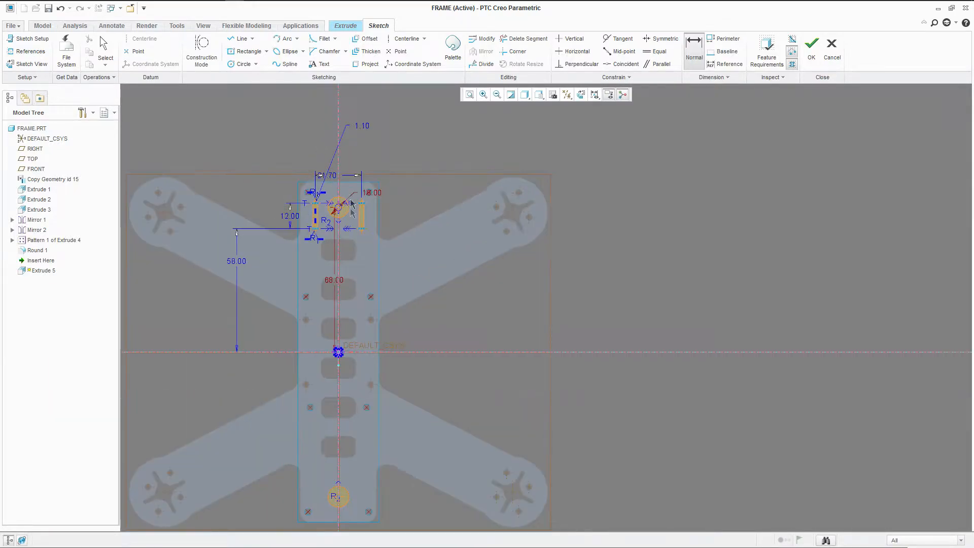
scroll(204, 294, up, 2)
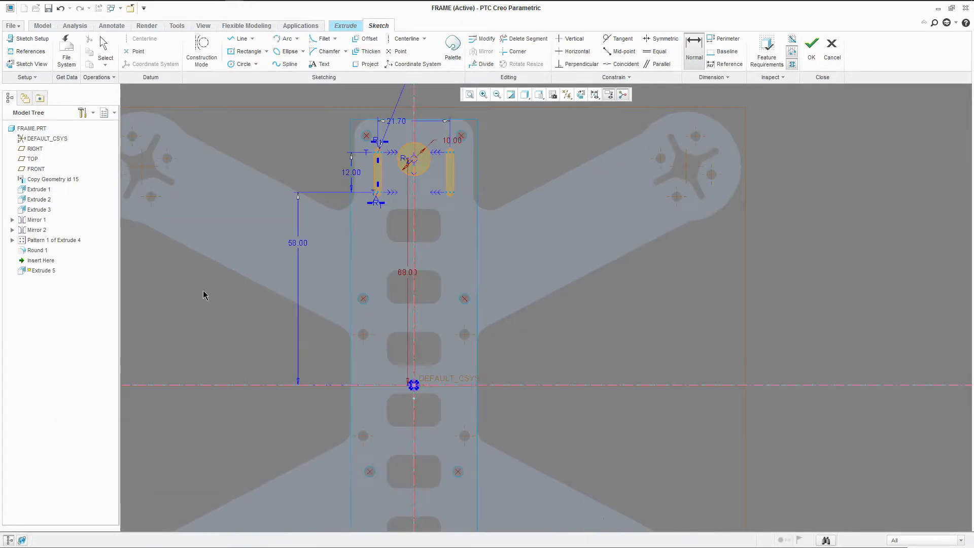
click(397, 123)
ctrl+click(361, 174)
ctrl+click(298, 242)
scroll(299, 244, down, 2)
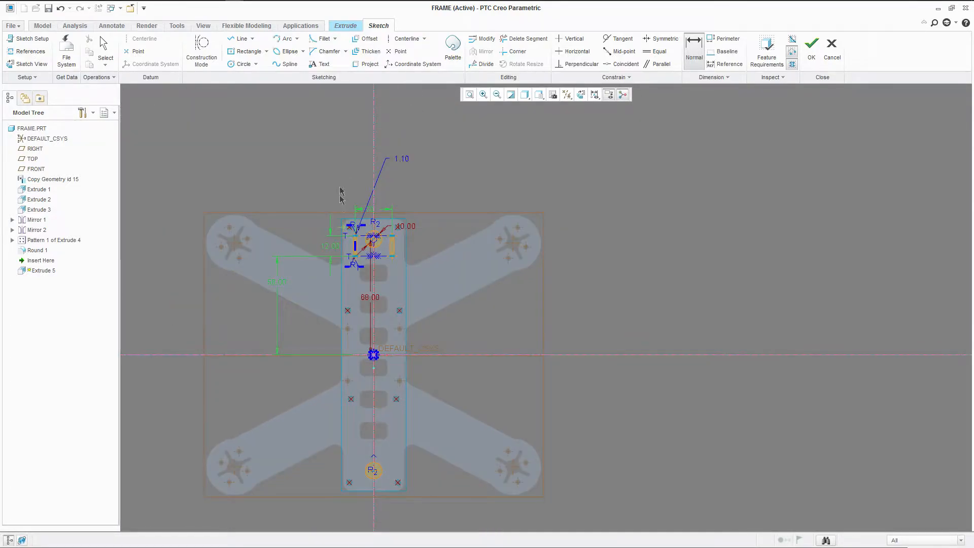
right_click(405, 165)
click(433, 245)
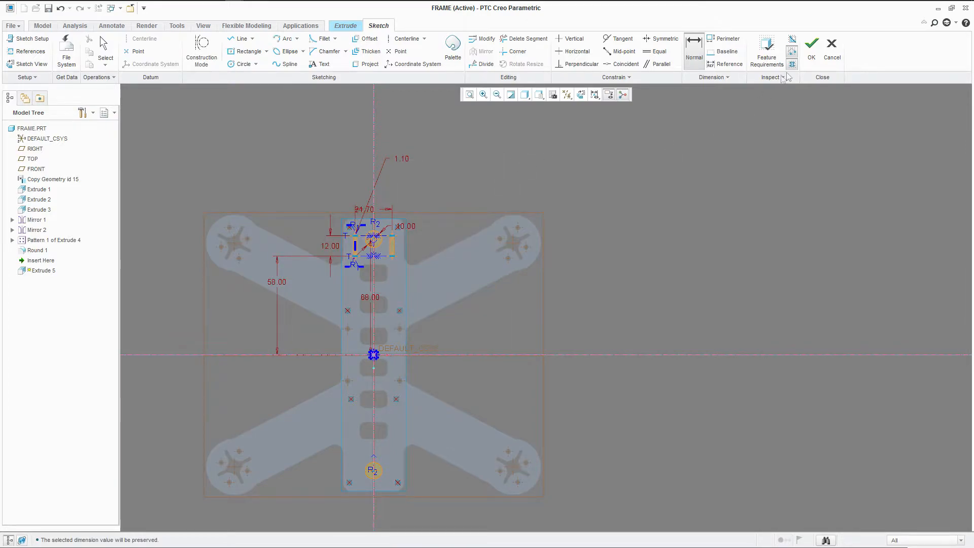
Step: Finish the sketch and cut the circles and slots out of the plate with Extrude, removing material up to the selected plate face
click(810, 56)
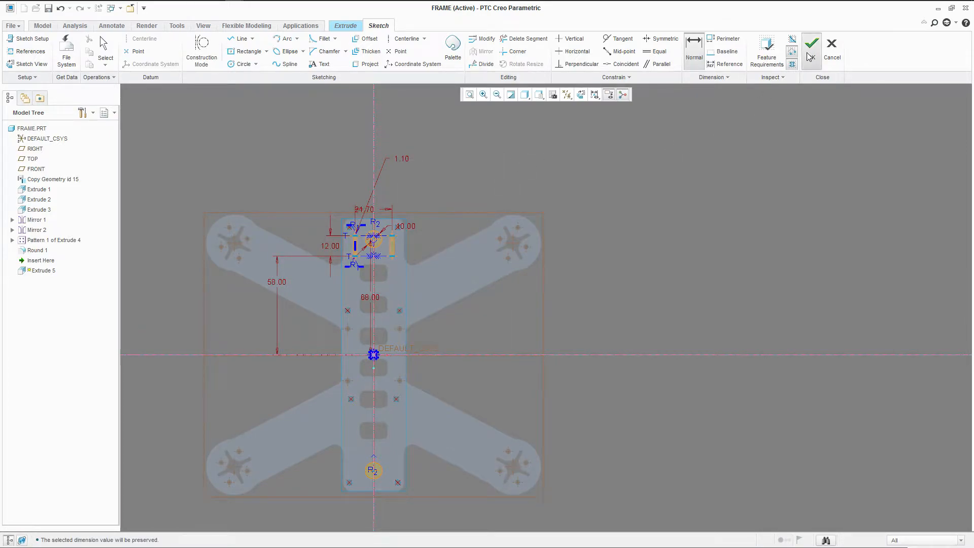
click(126, 52)
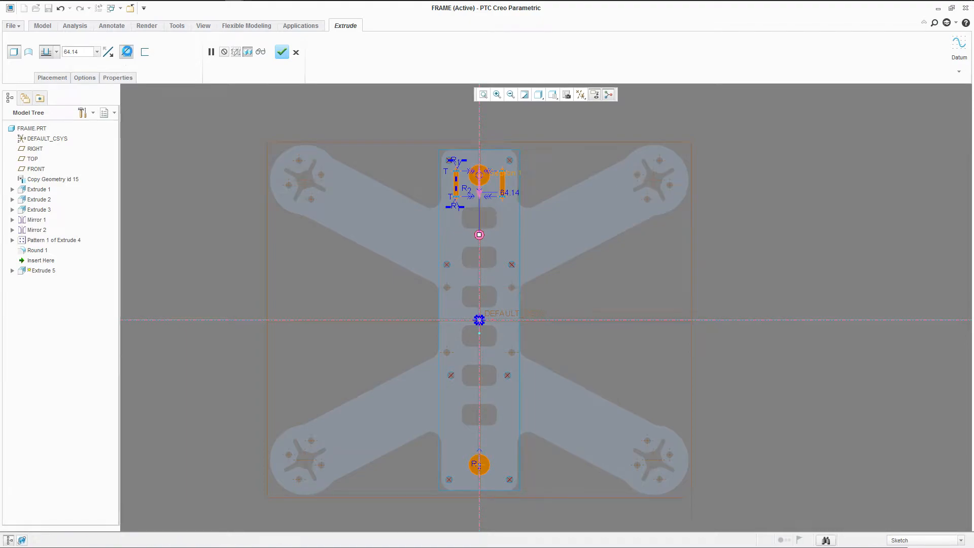
click(57, 51)
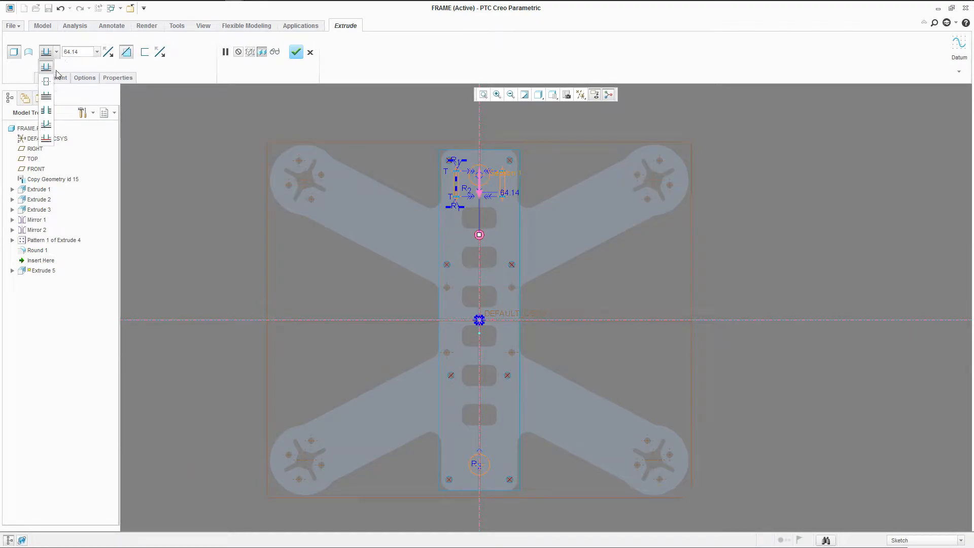
click(46, 139)
click(474, 188)
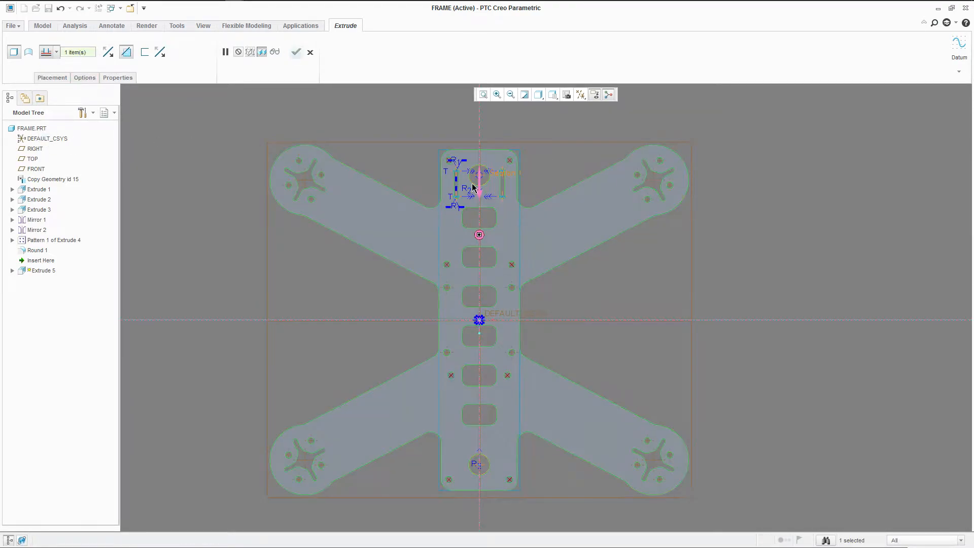
middle_drag(398, 163, 379, 144)
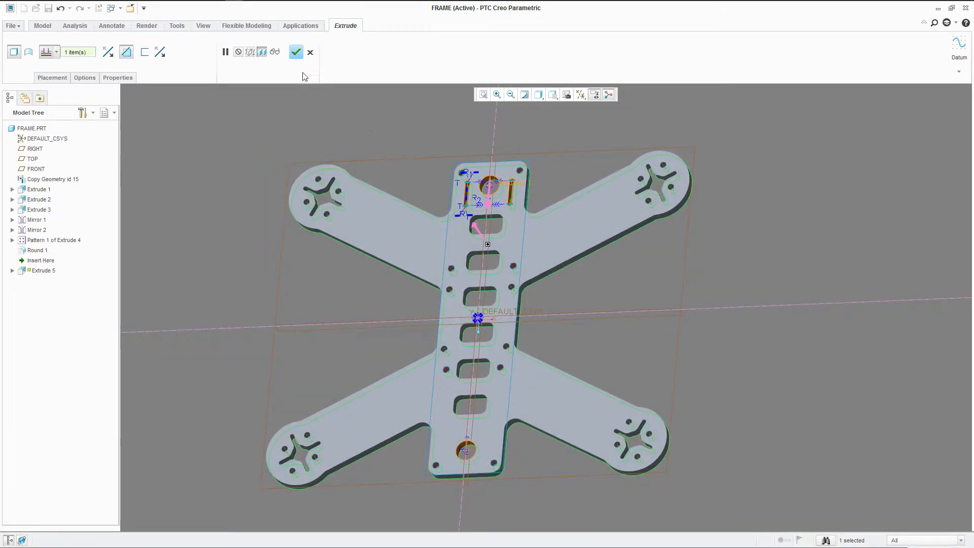
click(296, 52)
Step: Inspect the frame plate with its new circular and slotted openings from several angles
mouse_move(433, 326)
middle_down()
mouse_move(455, 239)
mouse_move(446, 266)
middle_up()
key(ctrl+d)
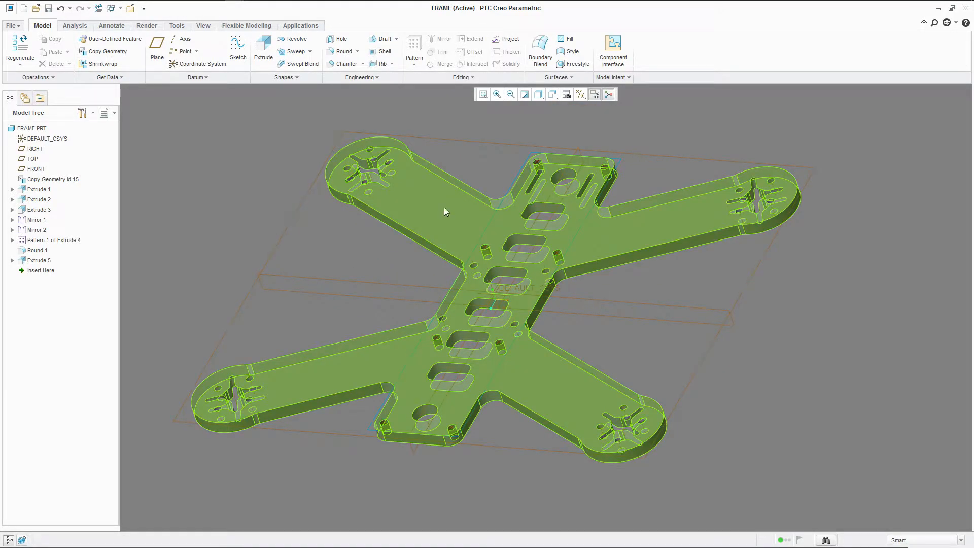
mouse_move(370, 228)
middle_down()
mouse_move(396, 233)
mouse_move(372, 213)
mouse_move(370, 246)
mouse_move(366, 229)
middle_up()
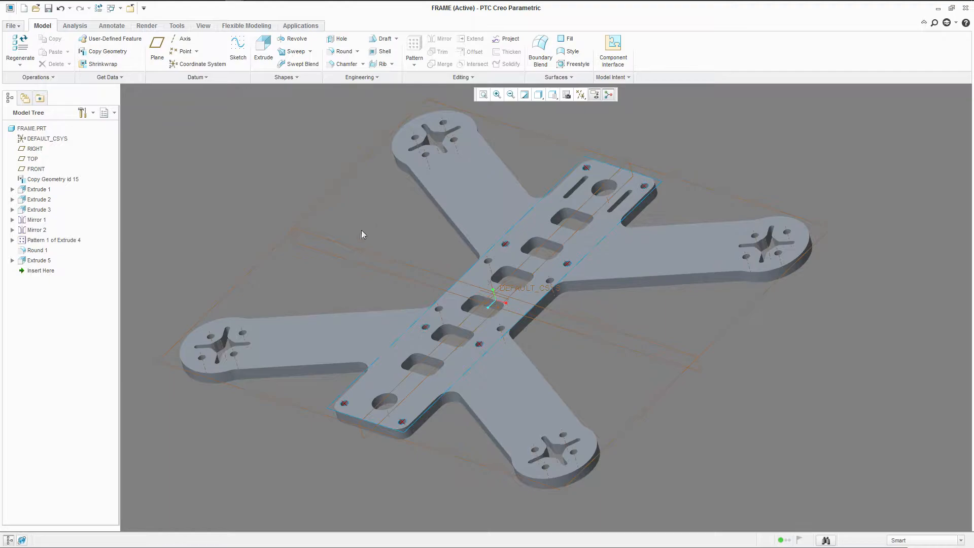
middle_drag(653, 246, 467, 289)
scroll(442, 241, up, 5)
scroll(483, 260, down, 5)
mouse_move(439, 267)
middle_down()
mouse_move(437, 235)
mouse_move(455, 239)
mouse_move(437, 261)
middle_up()
scroll(426, 293, up, 2)
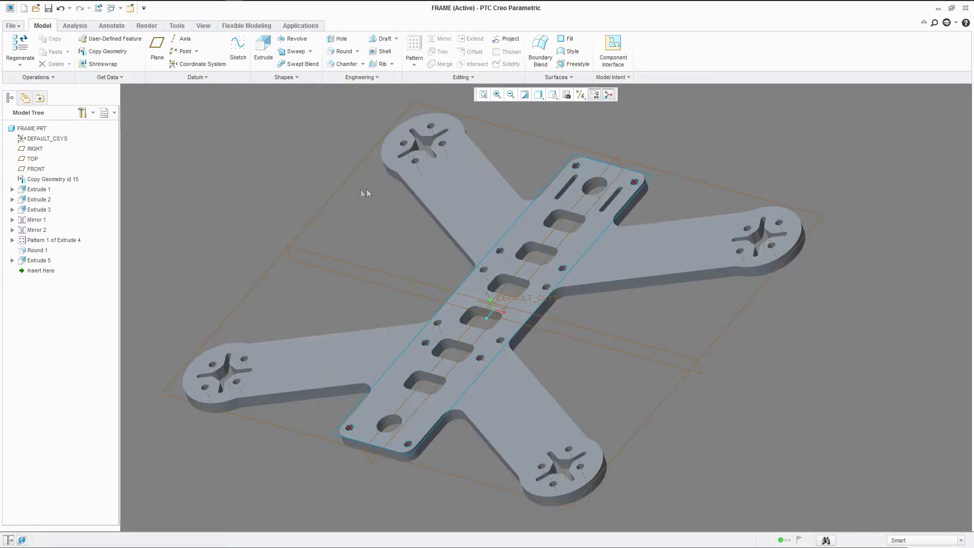
Step: Switch to the LT-210.ASM assembly and collapse the features of FRAME.PRT in the model tree
click(119, 8)
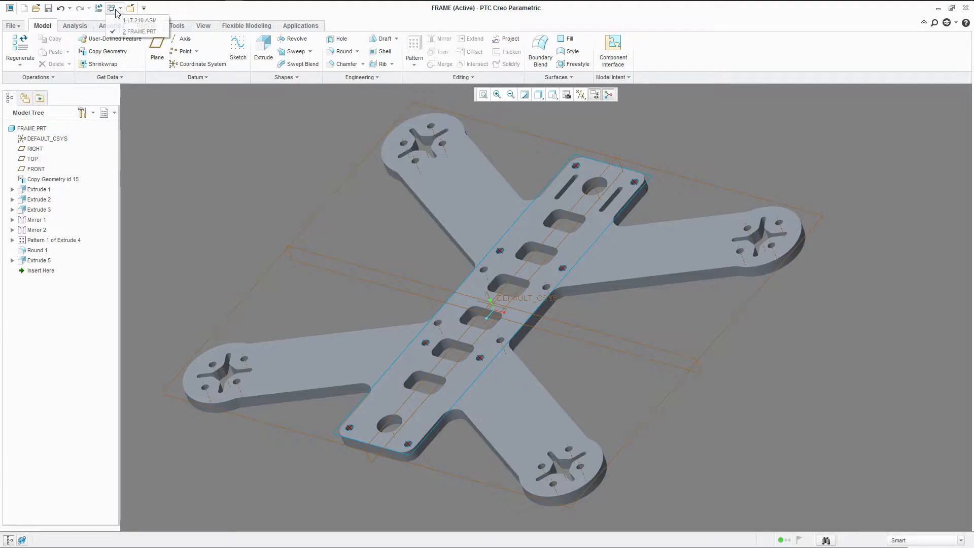
click(132, 21)
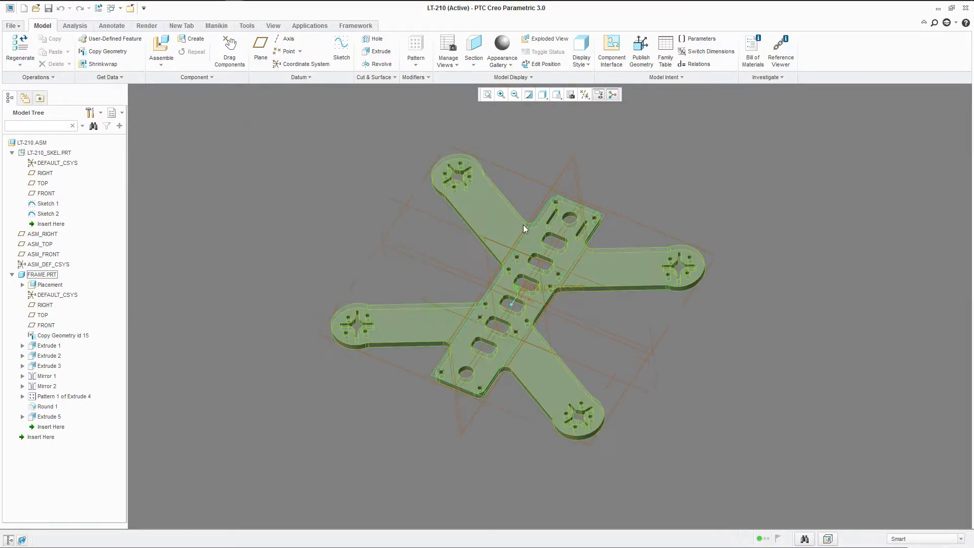
click(12, 275)
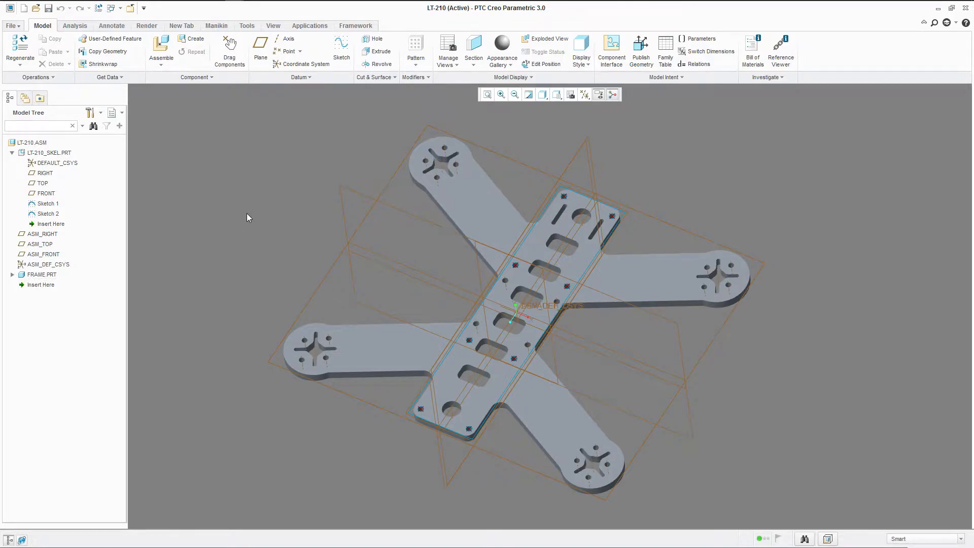
Step: Preview spacer.prt and insert it into the assembly as a new component
click(162, 46)
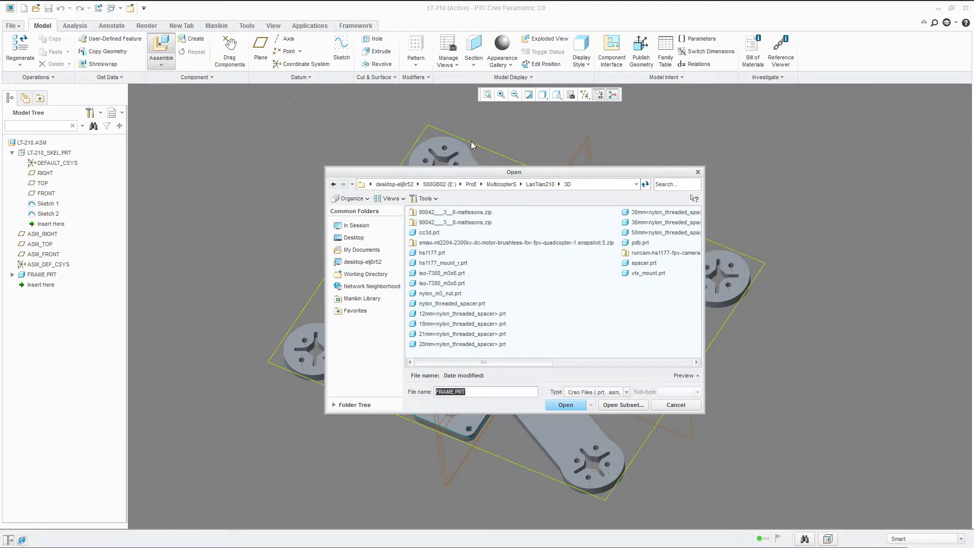
click(645, 264)
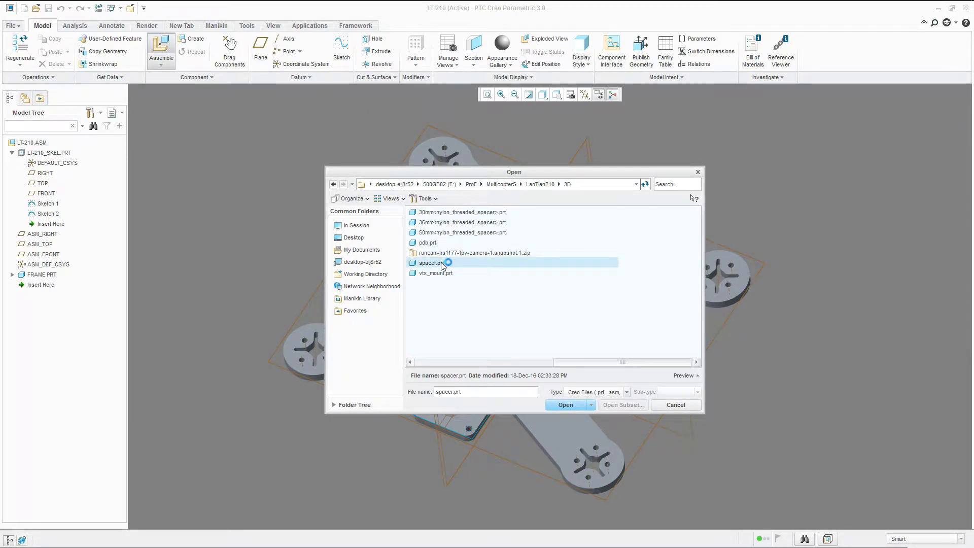
click(683, 376)
middle_drag(567, 347, 525, 332)
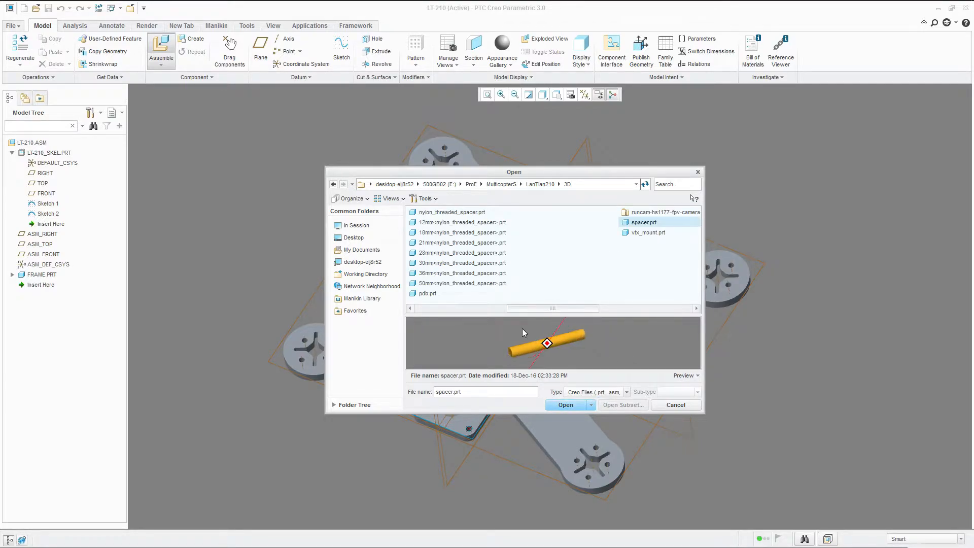
click(573, 406)
Step: Move the spacer next to the corner holes at the plate's end without slots and show its placement constraints
scroll(522, 344, down, 3)
scroll(568, 446, up, 5)
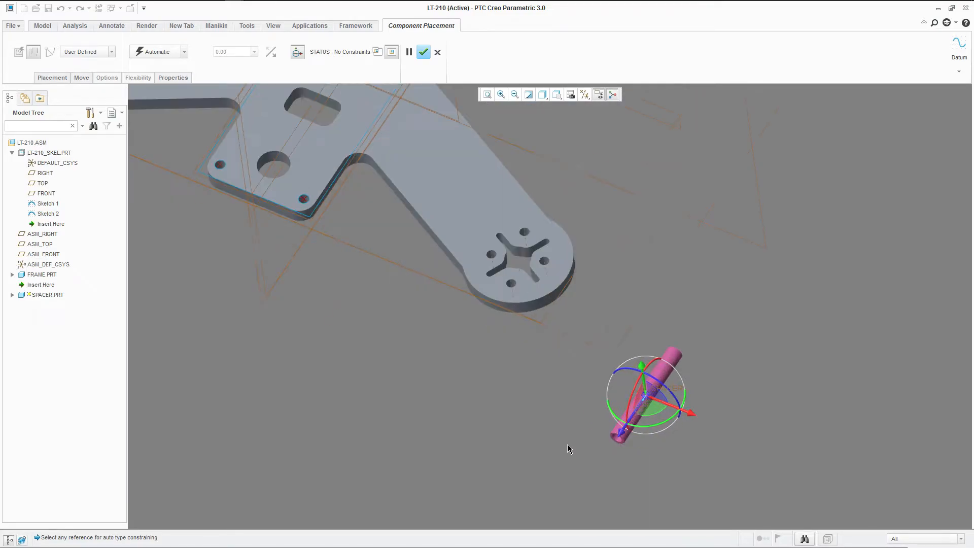
scroll(529, 401, down, 1)
scroll(532, 439, up, 1)
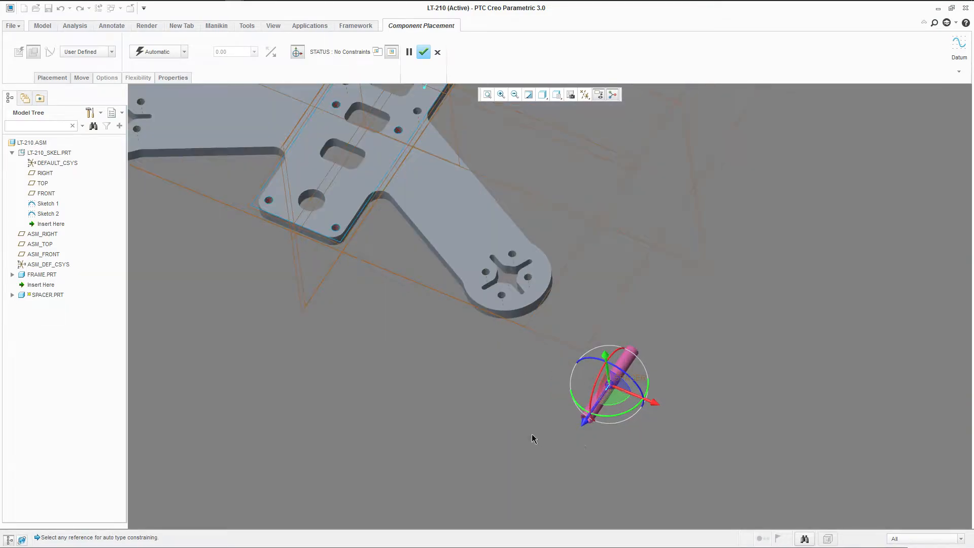
scroll(526, 435, down, 1)
drag(591, 410, 341, 291)
scroll(341, 291, up, 3)
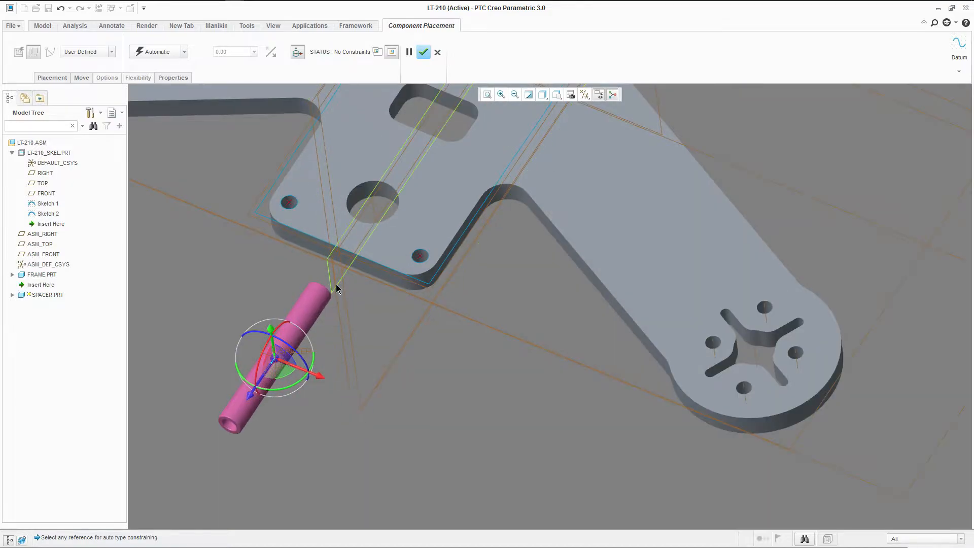
click(57, 78)
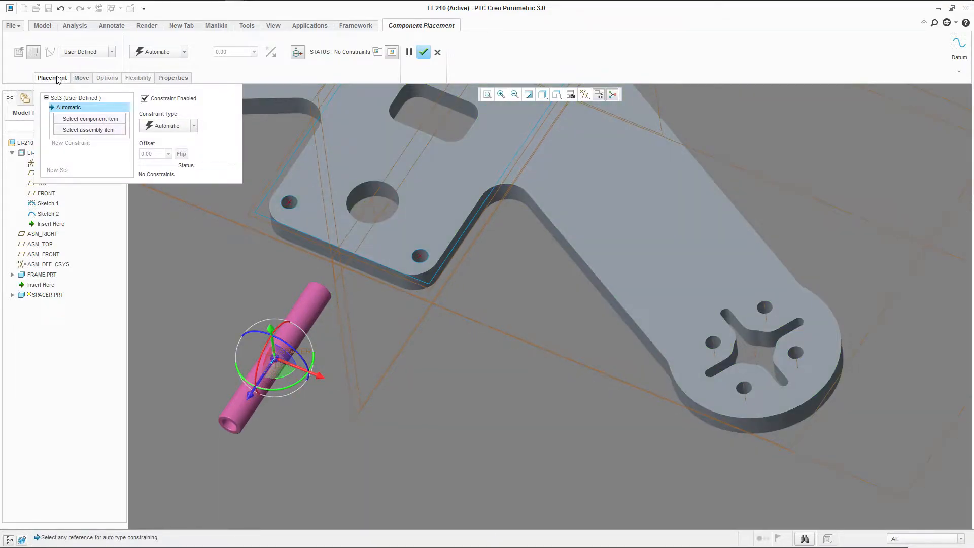
Step: Constrain the spacer's end face coincident with the horizontal datum plane that lies along the frame plate
click(57, 78)
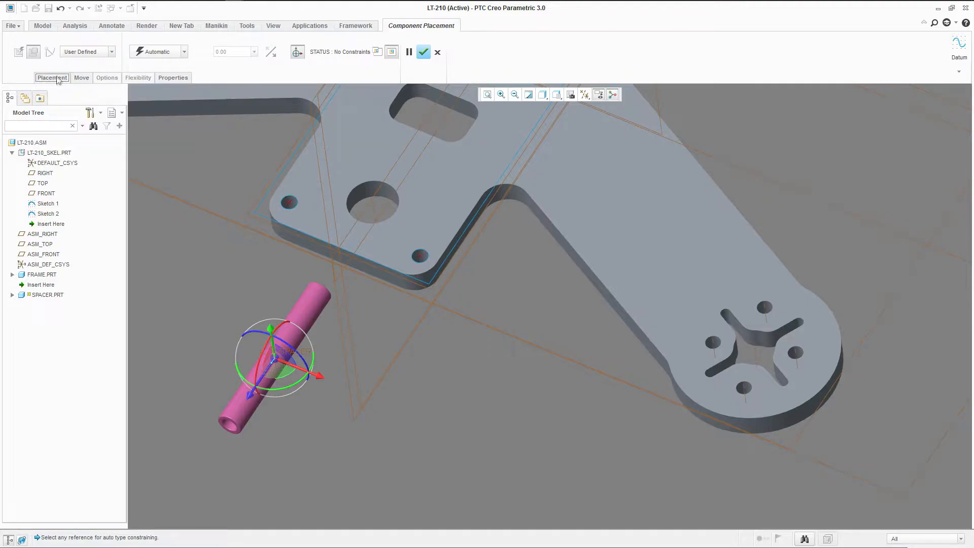
scroll(315, 289, up, 4)
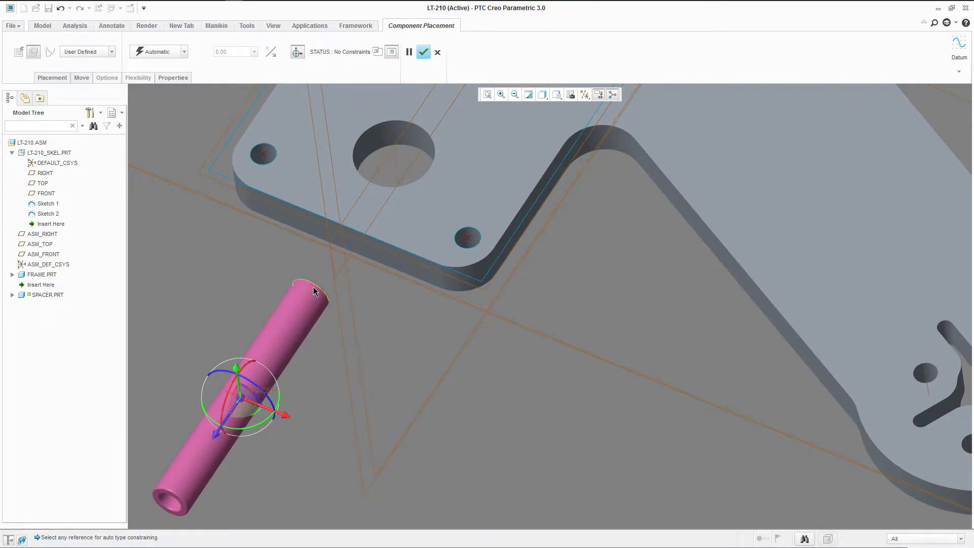
scroll(314, 287, up, 4)
click(315, 281)
scroll(314, 280, down, 6)
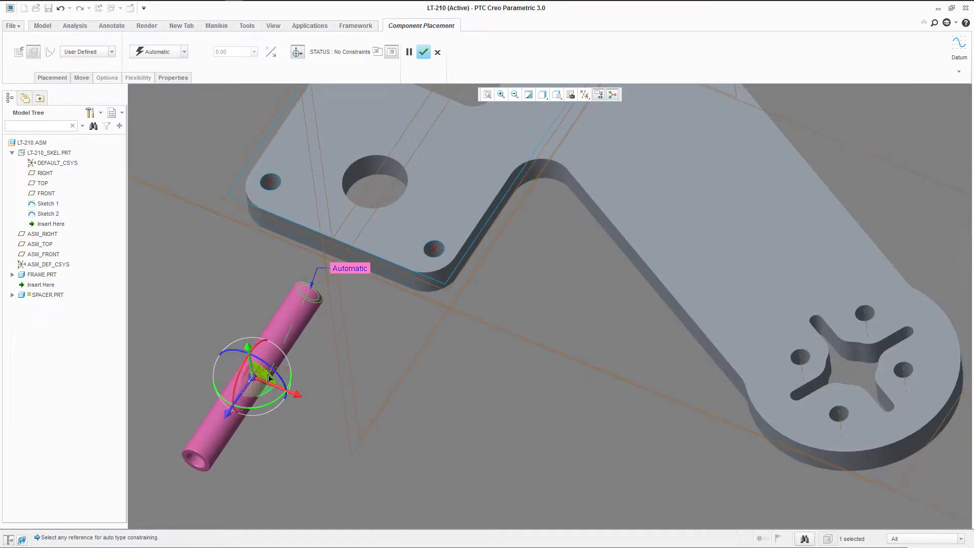
scroll(273, 370, down, 5)
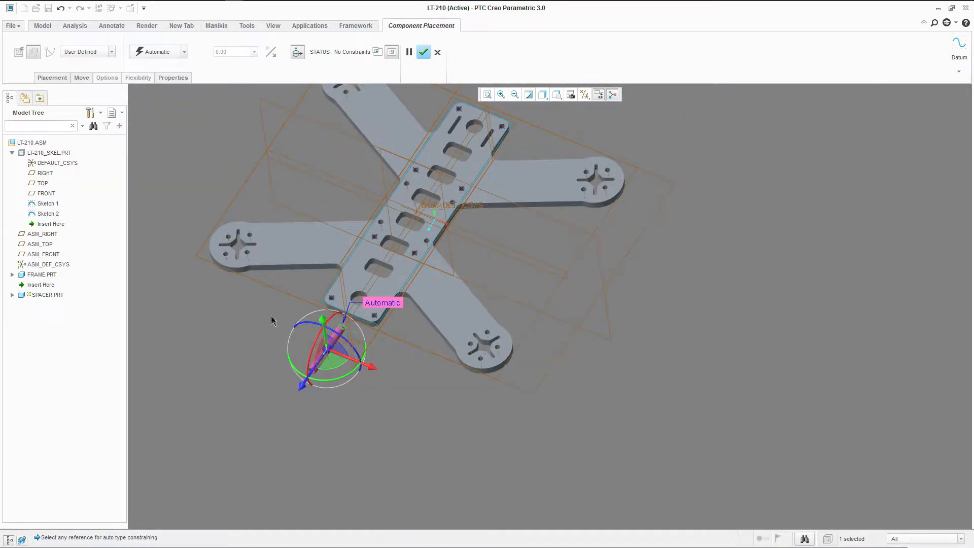
click(528, 393)
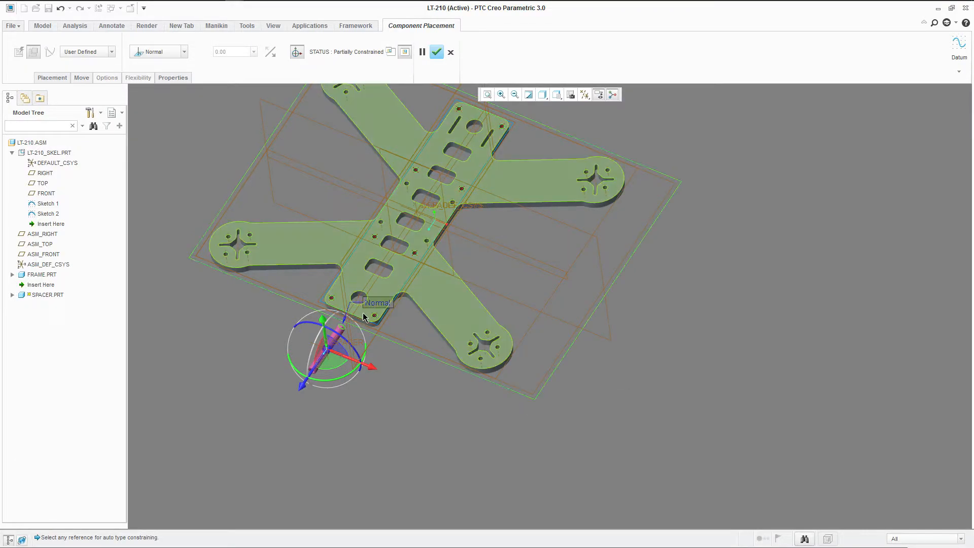
click(185, 52)
click(157, 99)
Step: Constrain the spacer's bore coincident with the corner hole beside the plate's inner arm edge and accept the placement
scroll(381, 294, up, 5)
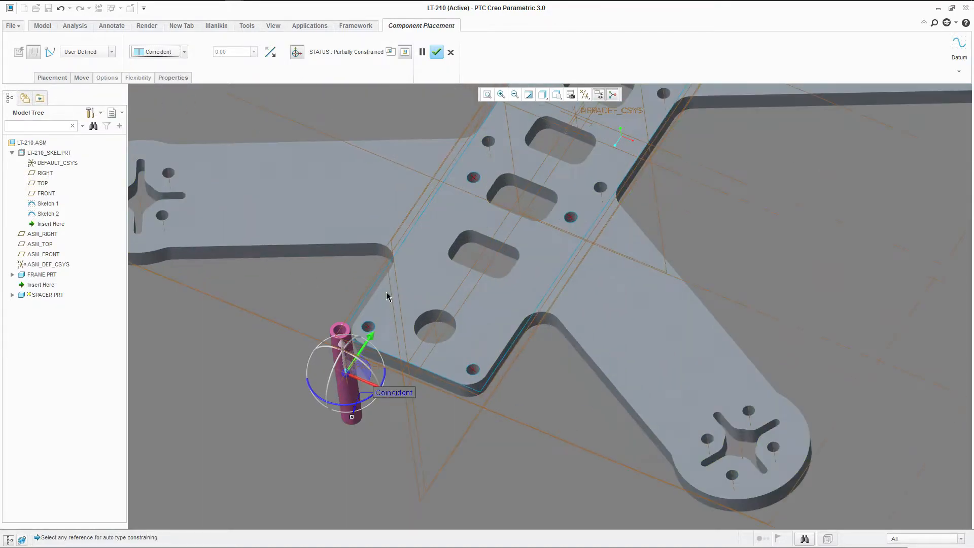
scroll(353, 412, up, 4)
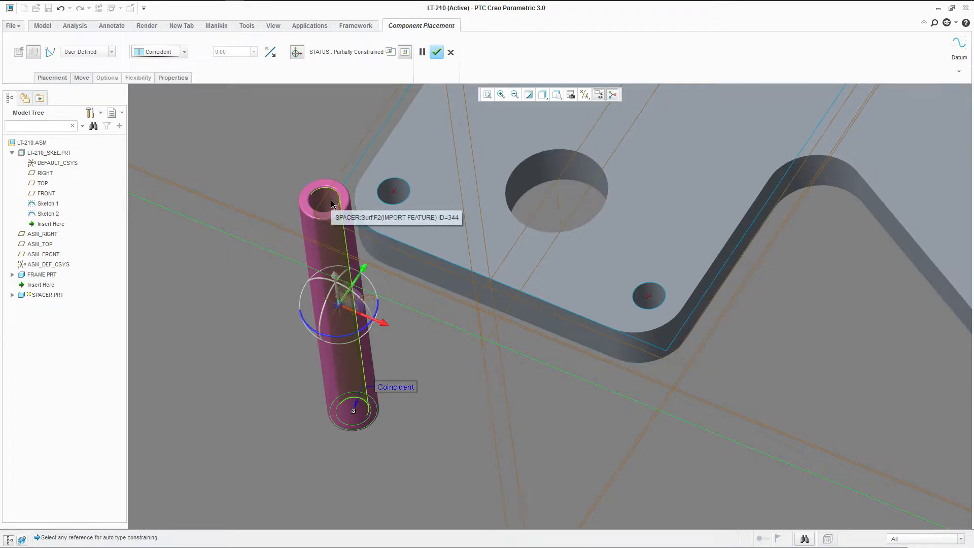
click(330, 202)
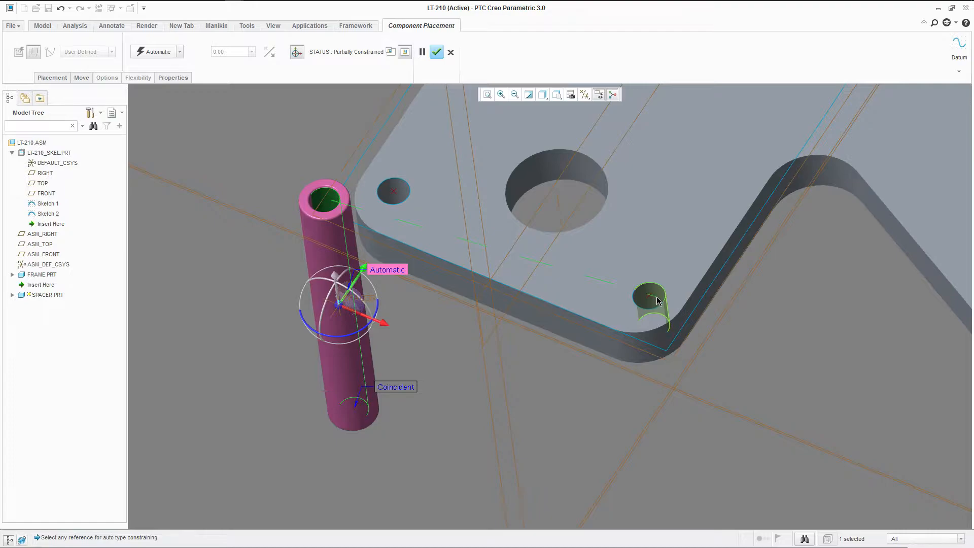
click(586, 96)
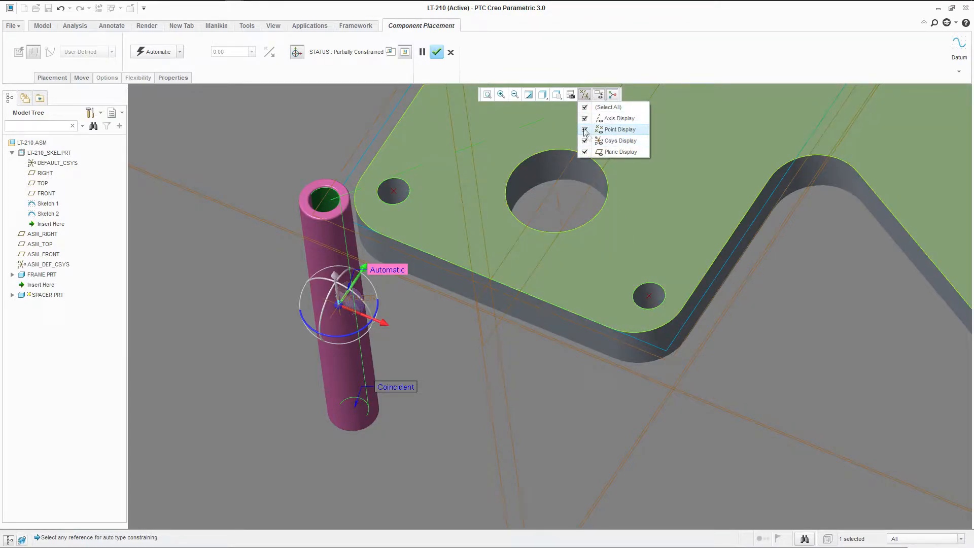
click(661, 292)
scroll(630, 331, down, 5)
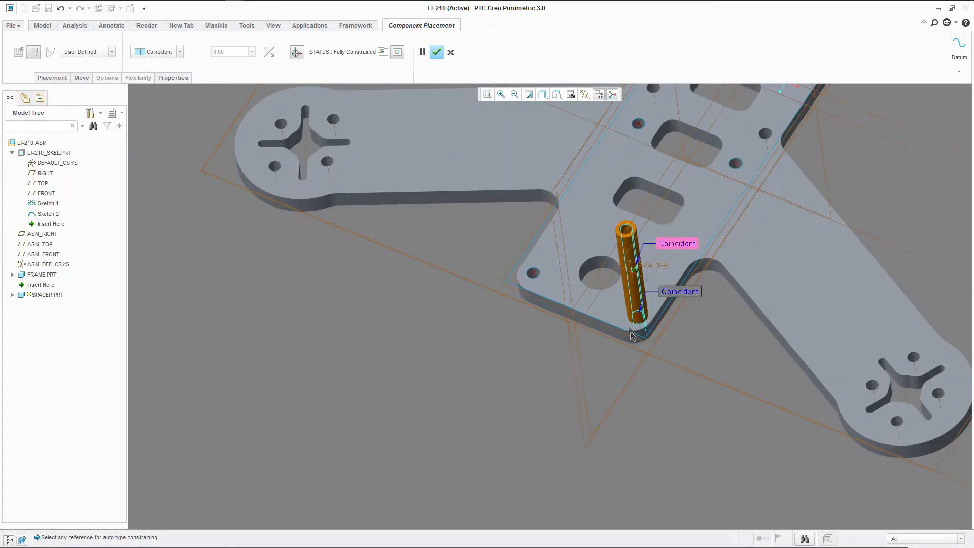
scroll(630, 331, up, 3)
click(437, 52)
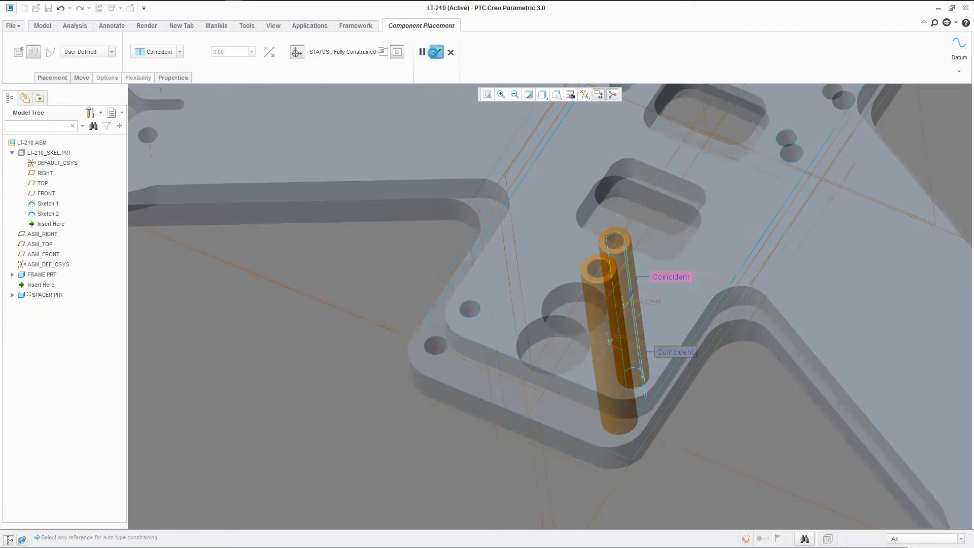
Step: Start a pattern of SPACER.PRT and set the pattern type to Point
scroll(494, 343, down, 5)
scroll(495, 343, up, 2)
middle_drag(493, 340, 480, 286)
scroll(480, 287, down, 3)
scroll(517, 216, up, 2)
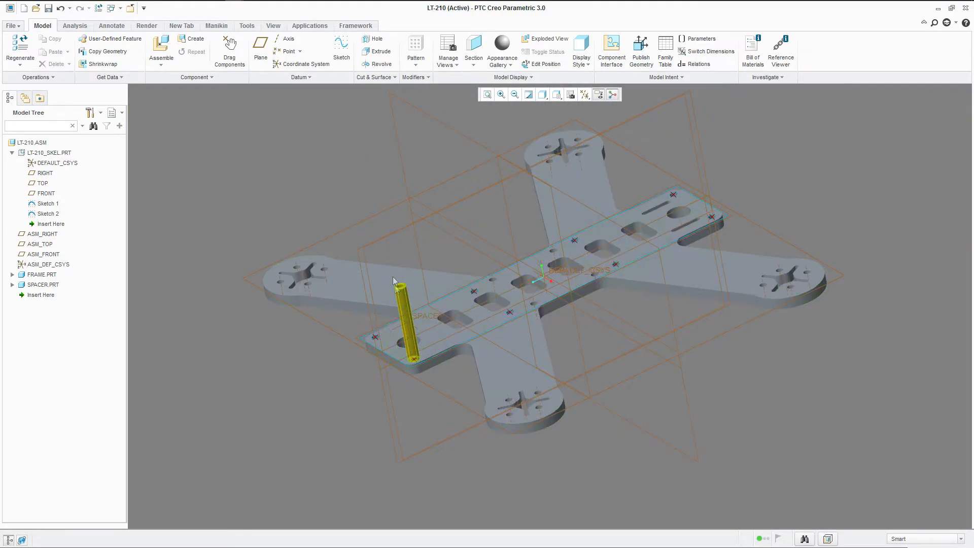
click(43, 284)
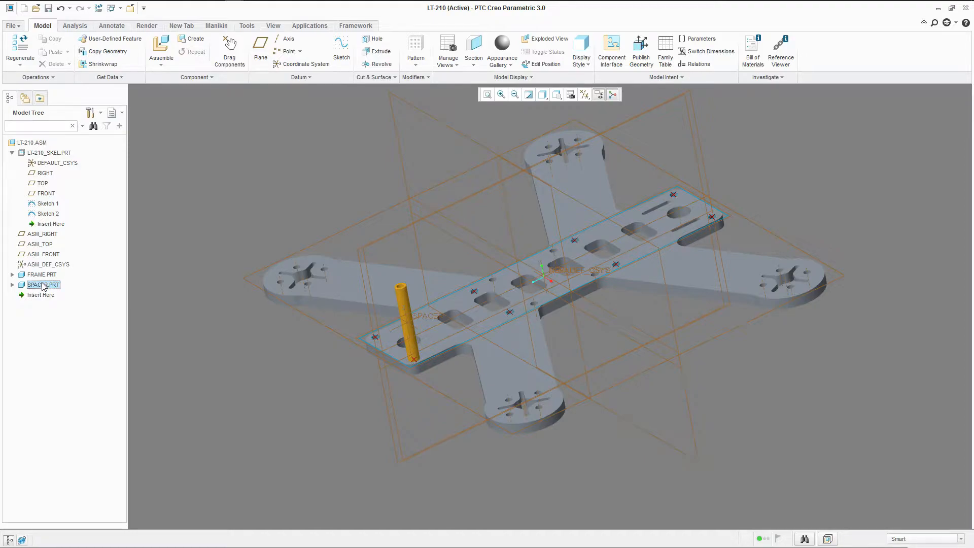
click(414, 49)
click(46, 52)
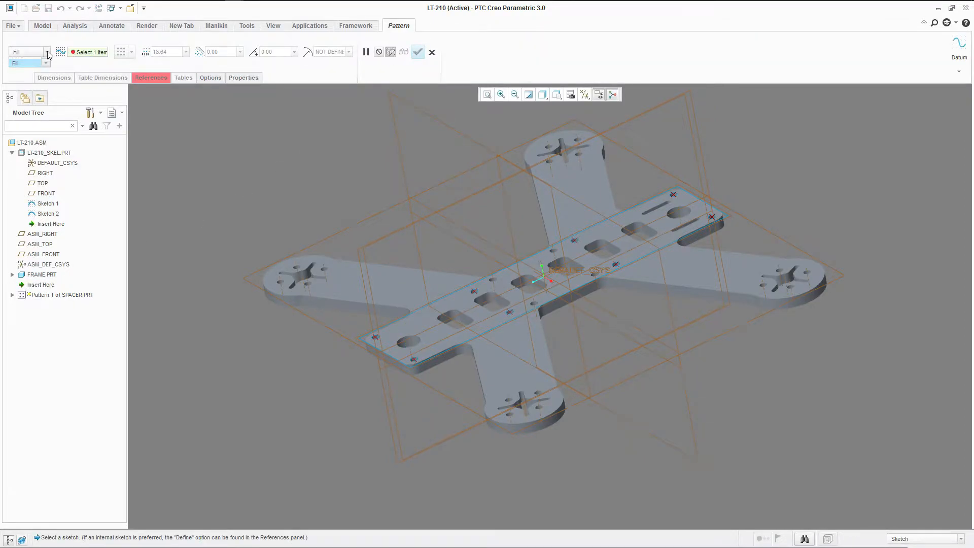
click(46, 87)
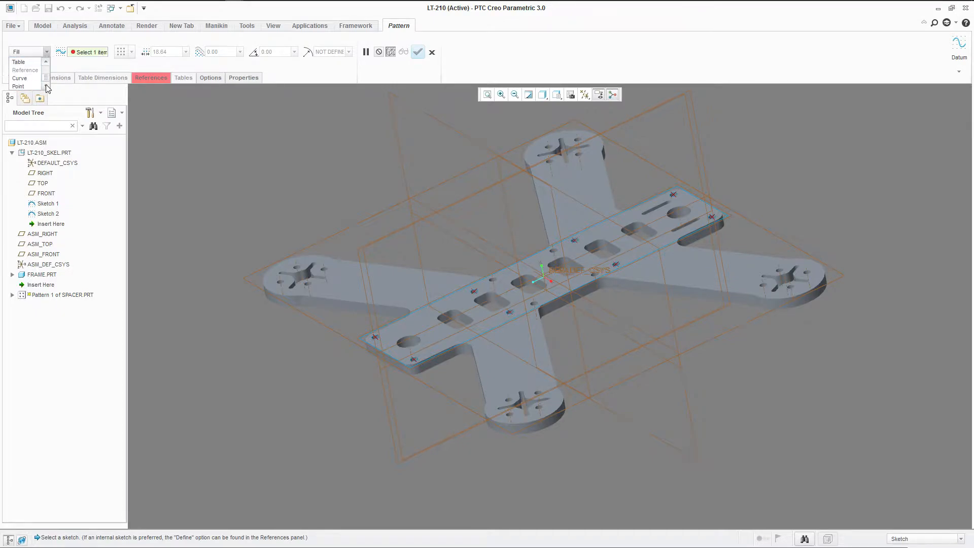
click(19, 86)
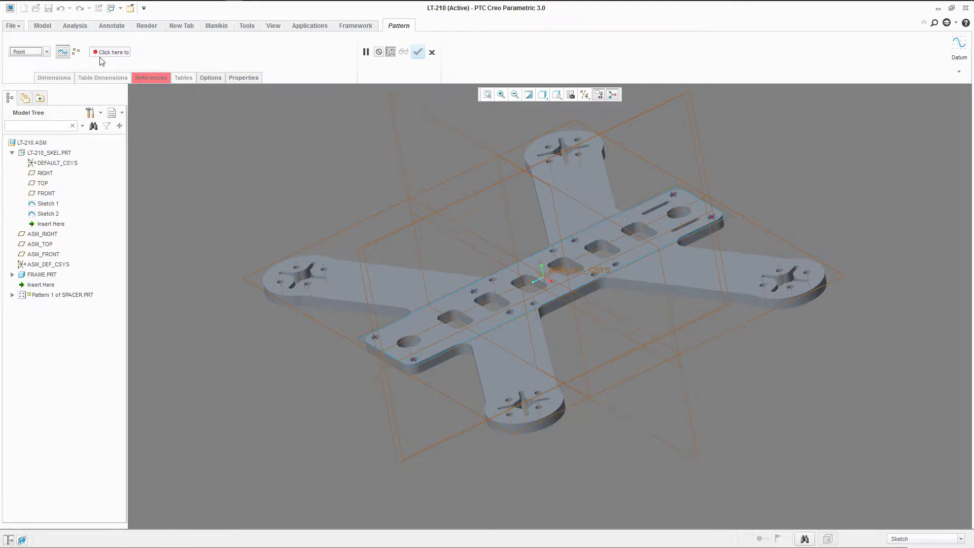
Step: Use the skeleton's Sketch 2 as the point reference and complete the spacer pattern
click(48, 214)
middle_drag(434, 270, 470, 270)
scroll(470, 270, up, 2)
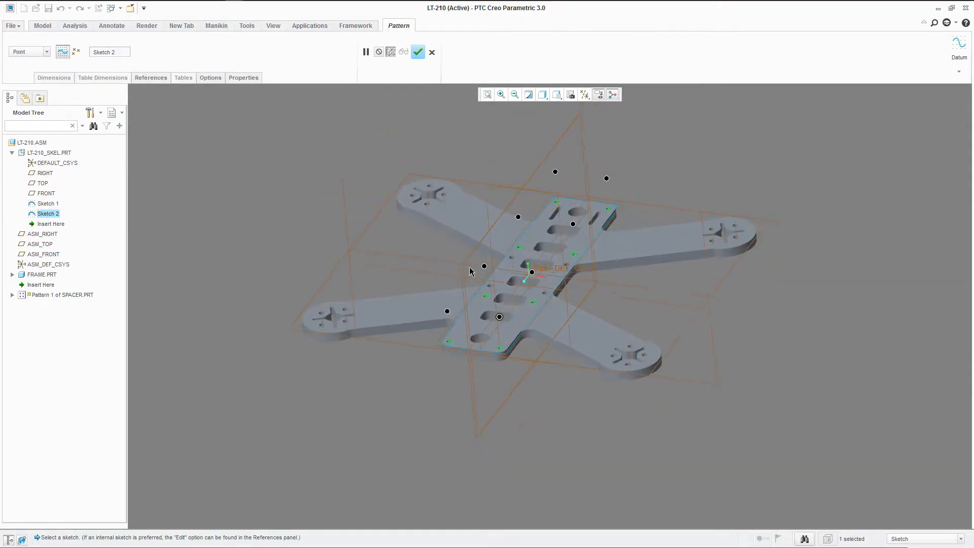
scroll(524, 187, down, 4)
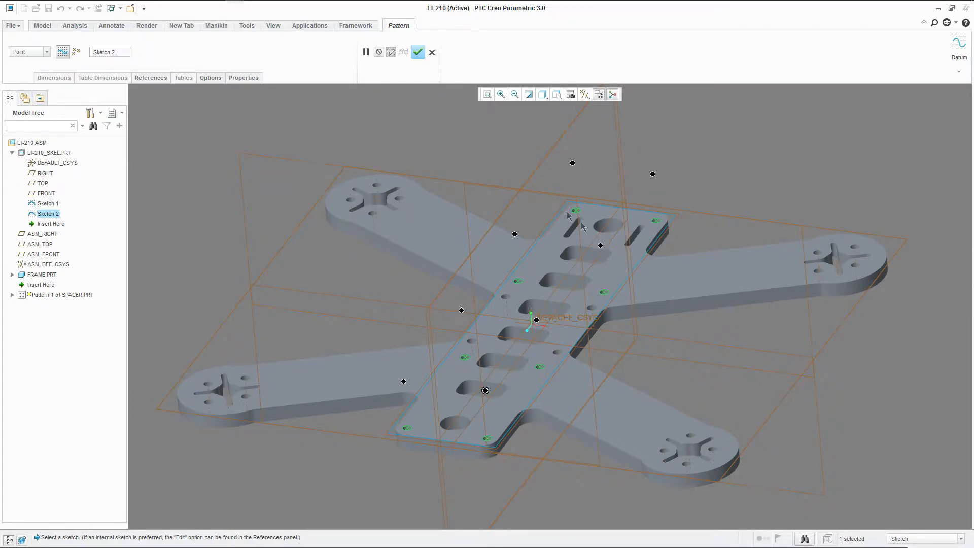
click(417, 52)
Step: Turn off the display of all datum features and inspect the patterned spacers from several angles
middle_drag(515, 292, 436, 284)
click(599, 94)
click(609, 108)
middle_drag(450, 206, 450, 243)
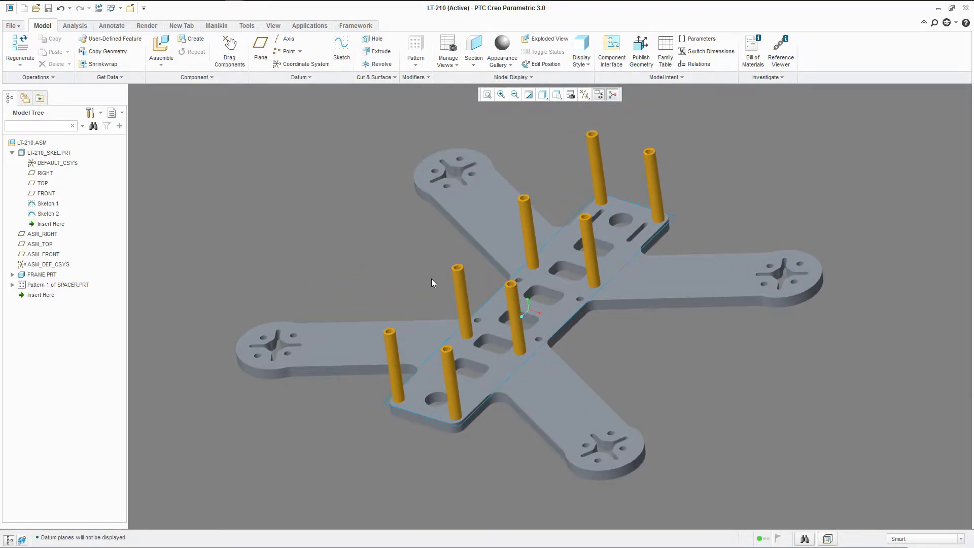
middle_drag(432, 279, 460, 310)
middle_drag(440, 251, 459, 261)
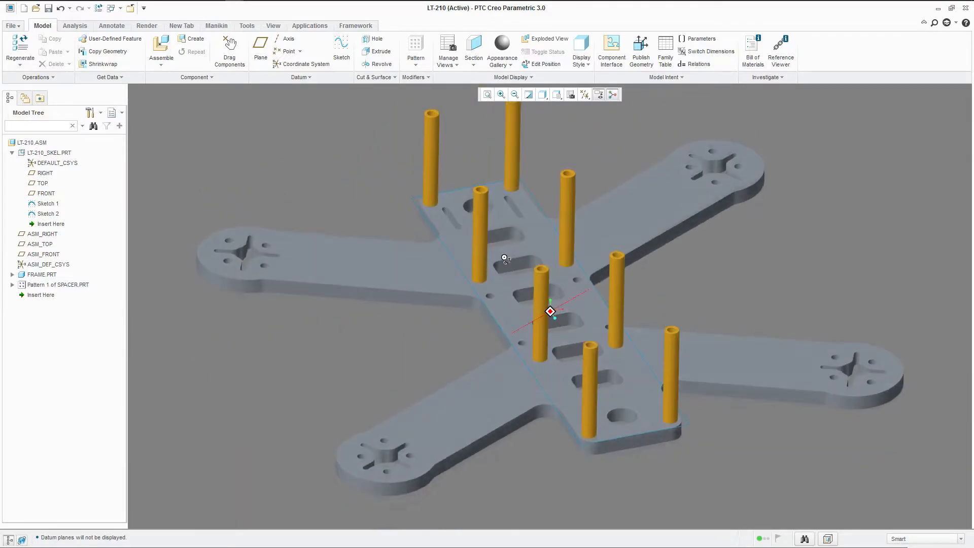
mouse_move(504, 258)
middle_down()
mouse_move(434, 239)
mouse_move(436, 257)
middle_up()
scroll(437, 257, up, 2)
scroll(443, 354, down, 2)
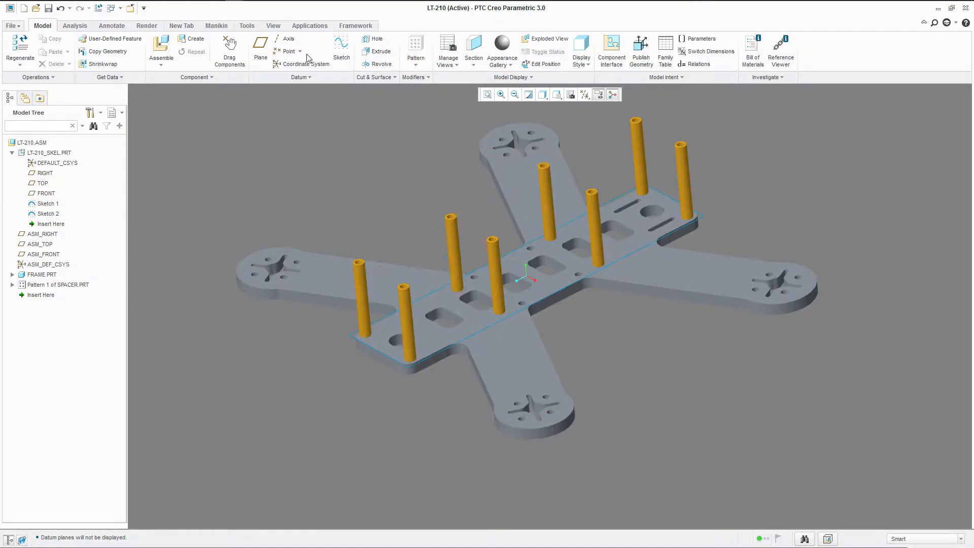
Step: Measure the distance from a spacer's top face to the frame plate's upper face and close the measurement
click(75, 25)
click(280, 49)
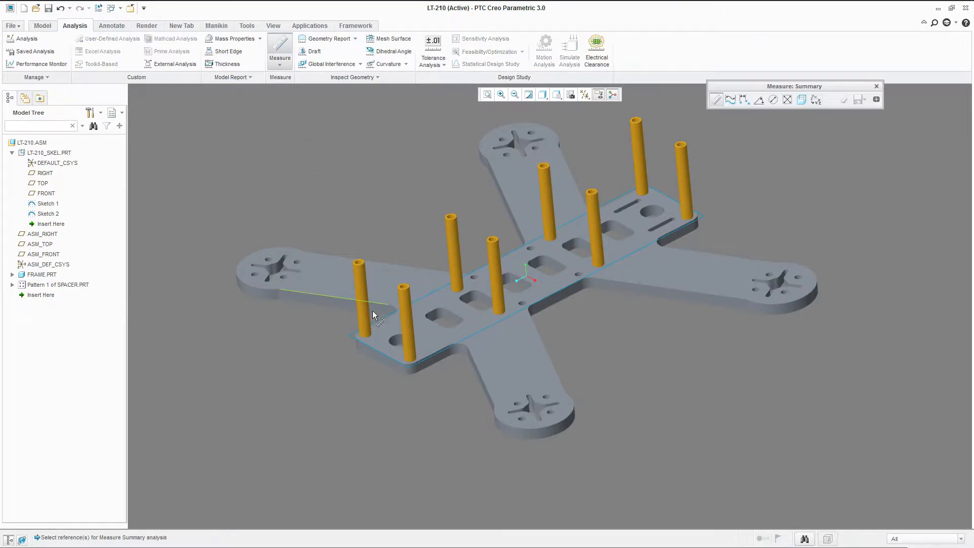
scroll(371, 309, down, 6)
scroll(453, 251, down, 2)
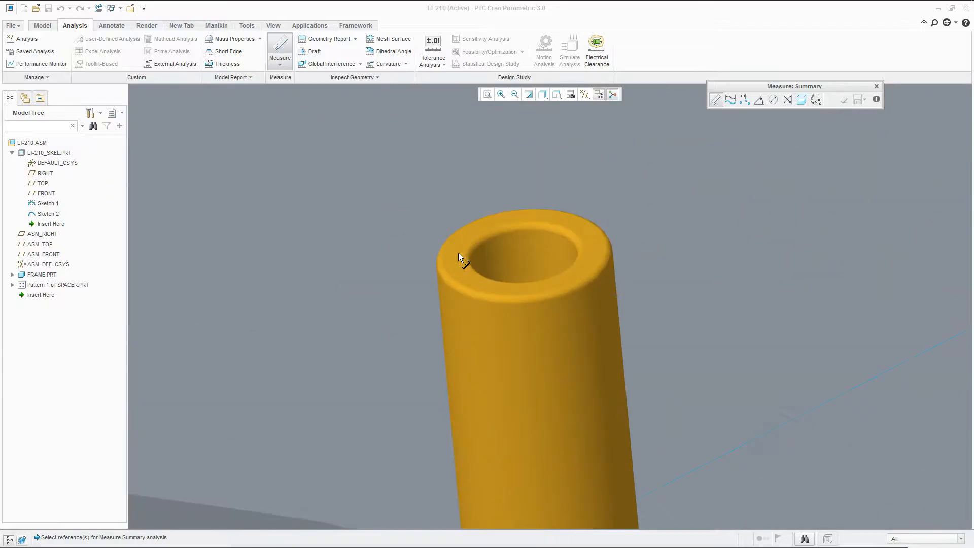
click(455, 251)
scroll(455, 251, up, 2)
ctrl+click(584, 453)
scroll(550, 380, up, 3)
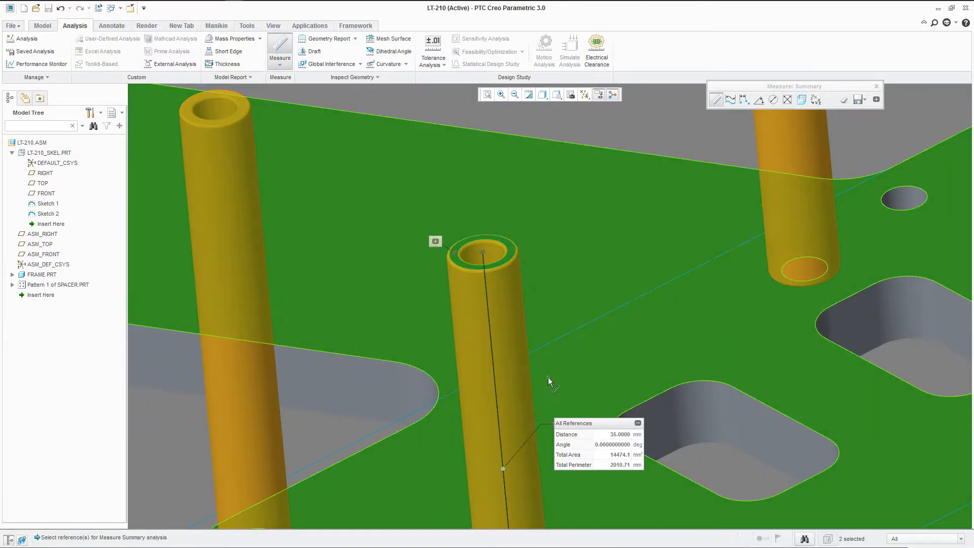
scroll(556, 292, up, 3)
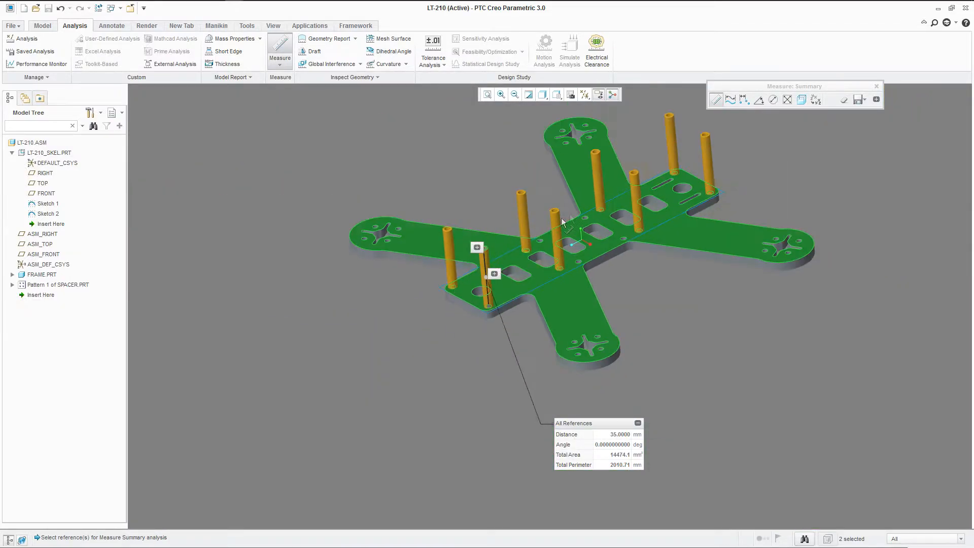
scroll(712, 147, down, 3)
click(876, 88)
scroll(606, 319, up, 4)
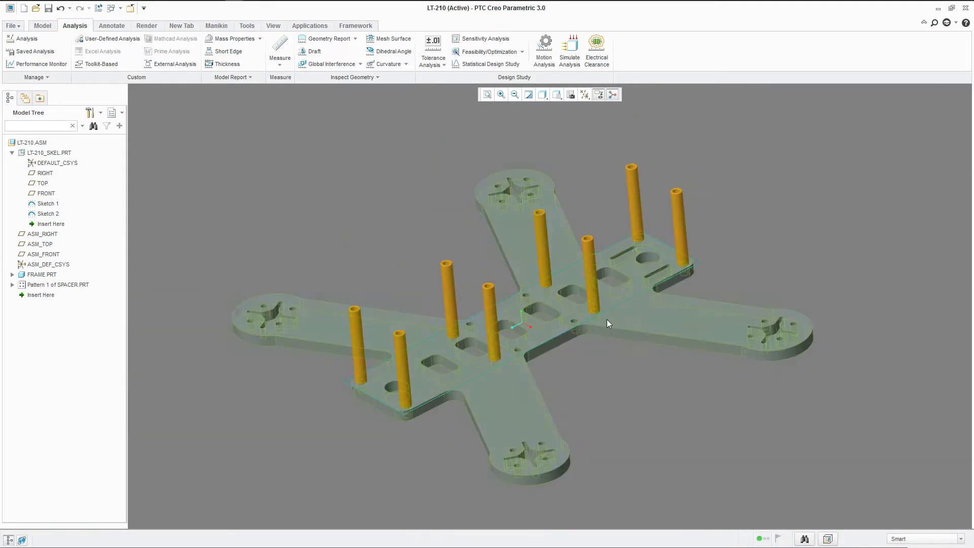
Step: Activate LT-210_SKEL.PRT and start a new coordinate system referenced to DEFAULT_CSYS
right_click(54, 154)
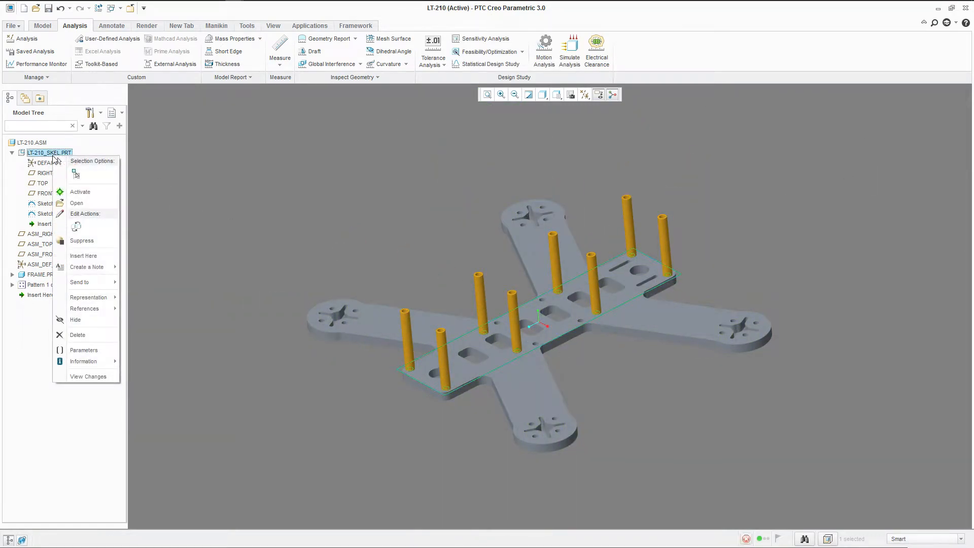
click(79, 192)
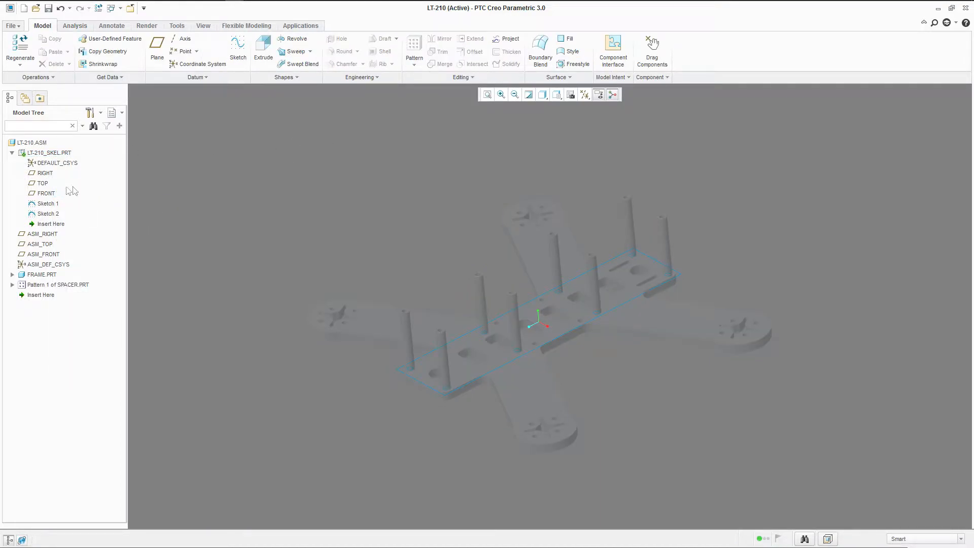
click(49, 163)
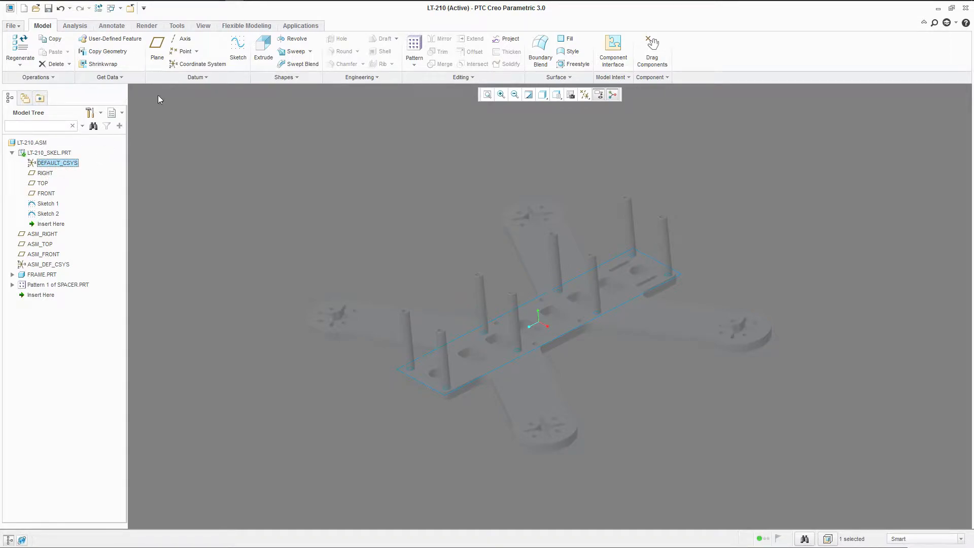
click(187, 64)
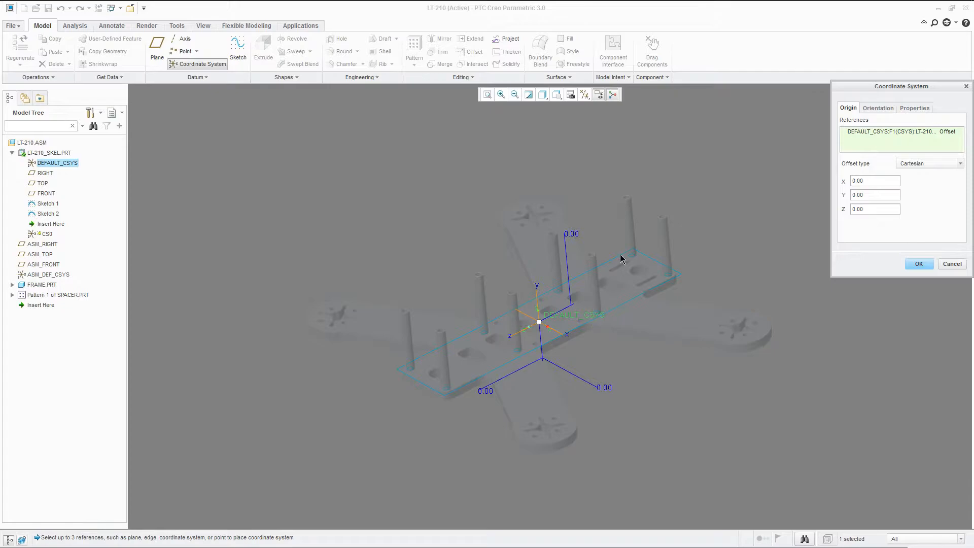
Step: Offset the new coordinate system 35 mm along Y from DEFAULT_CSYS and create it
drag(539, 319, 534, 275)
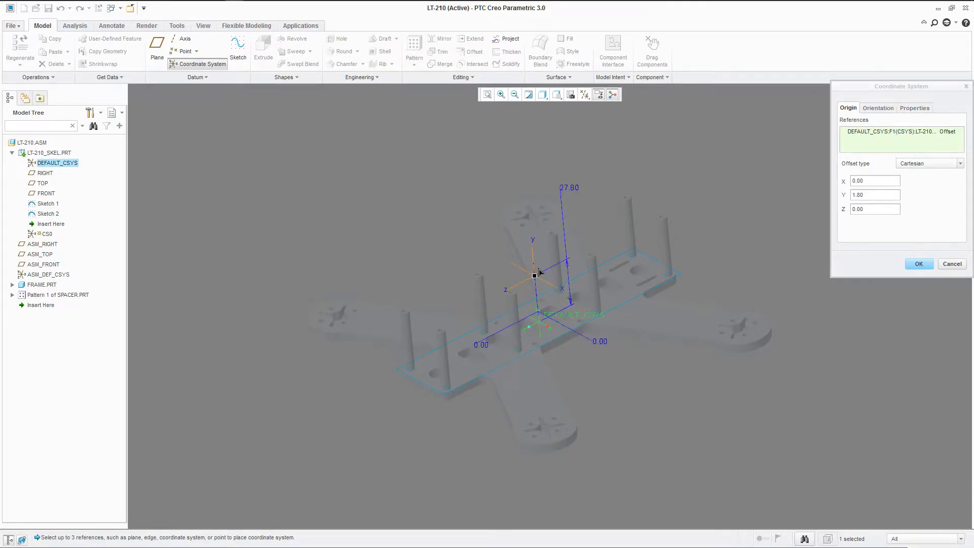
double_click(571, 186)
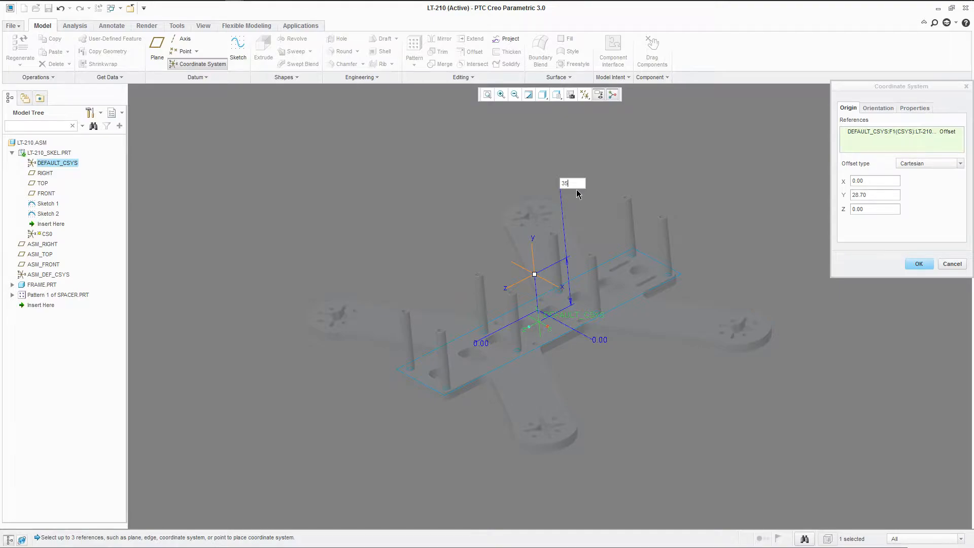
text(35)
key(Return)
scroll(539, 251, down, 4)
middle_drag(521, 267, 467, 249)
scroll(467, 249, up, 2)
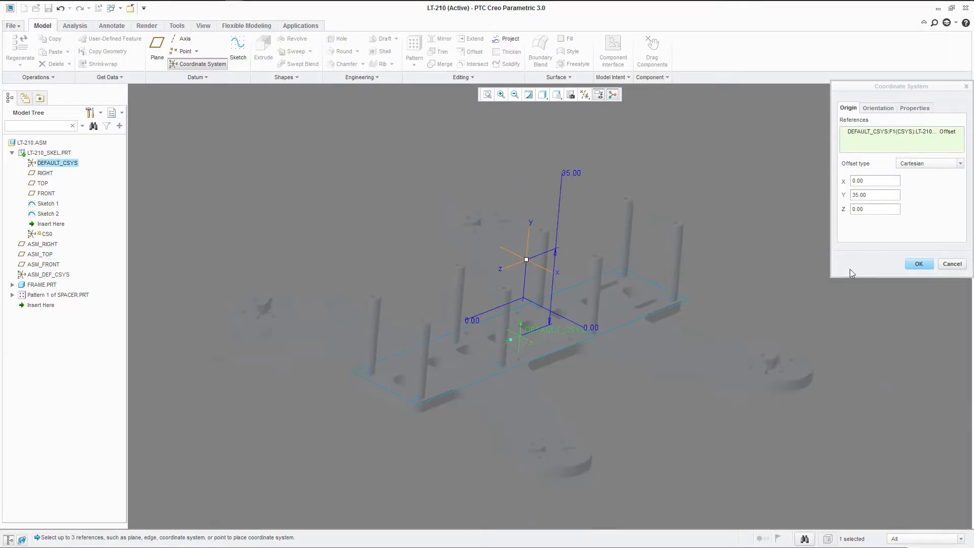
click(916, 266)
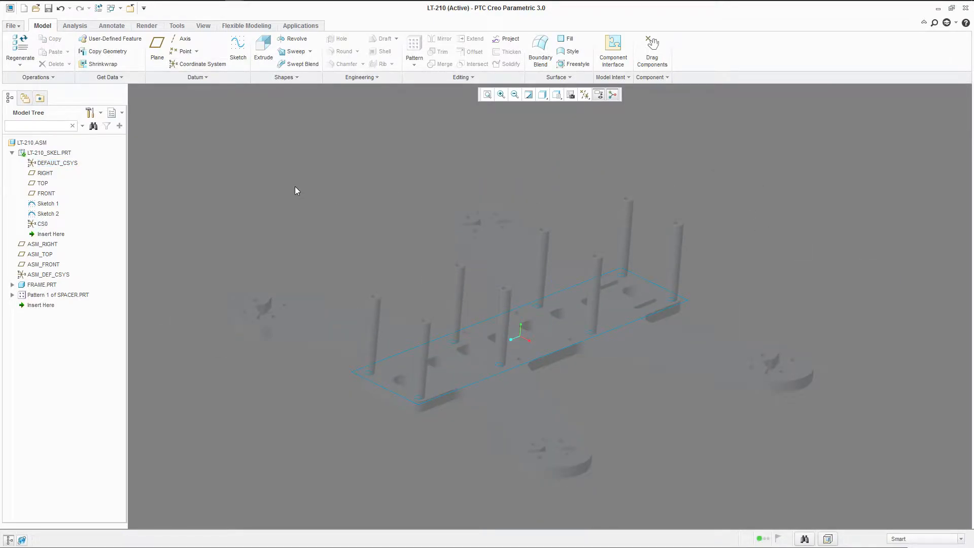
Step: Reactivate the LT-210 top-level assembly and turn on the display of coordinate systems
key(ctrl+a)
click(584, 94)
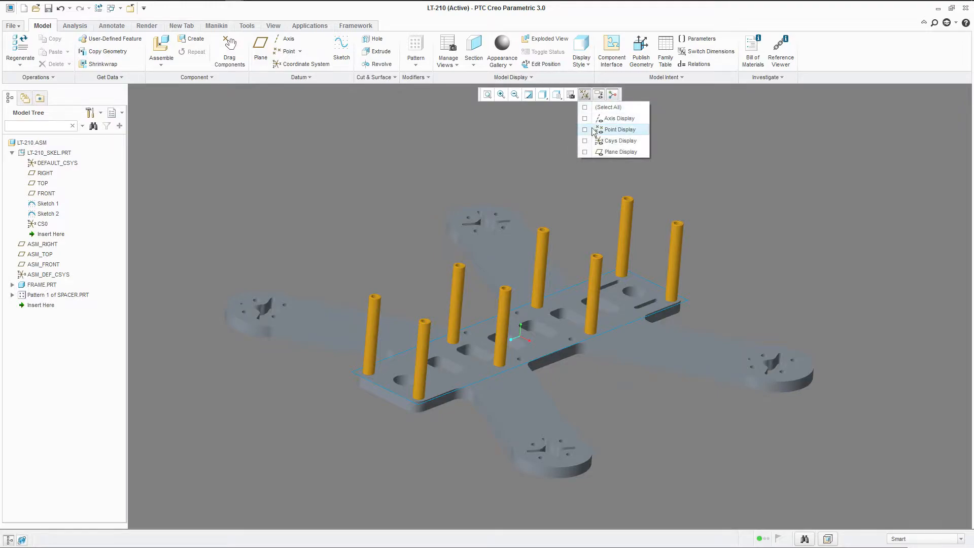
click(593, 141)
middle_drag(528, 142, 503, 197)
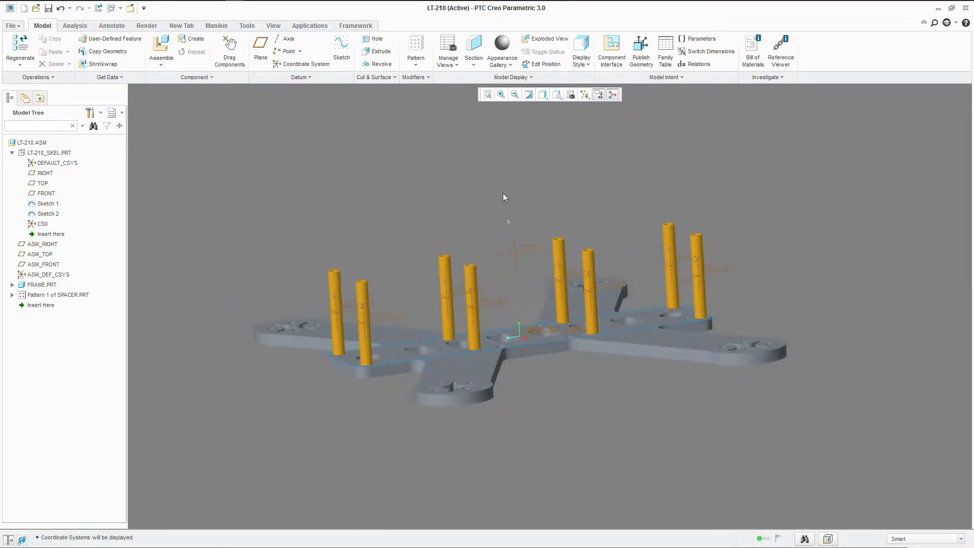
click(528, 247)
click(528, 200)
Step: Rename the new coordinate system in the skeleton as Top_plate
click(43, 224)
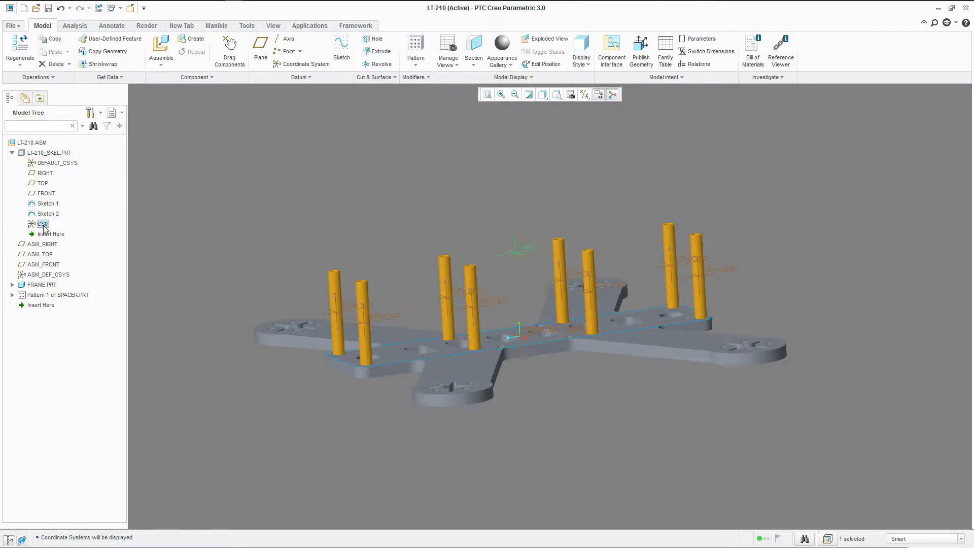
right_click(44, 229)
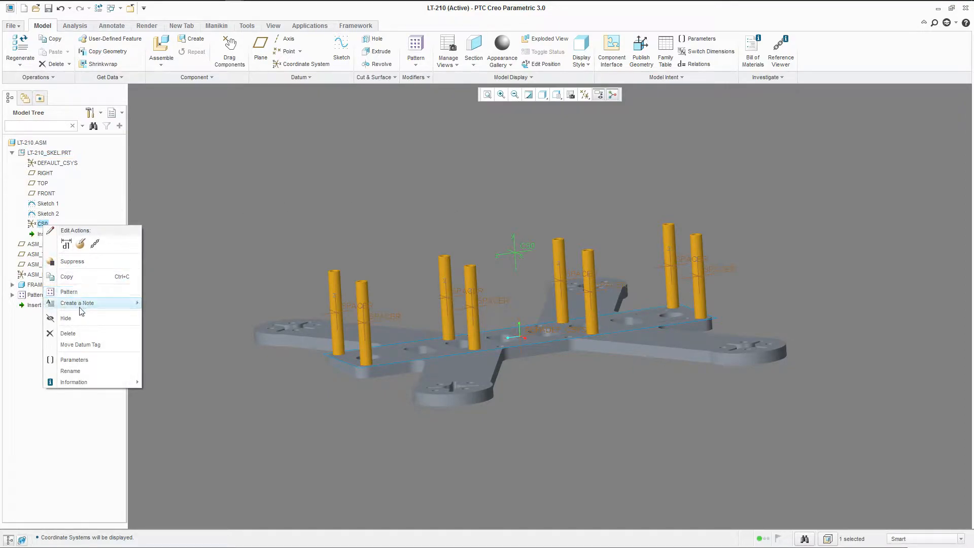
click(71, 371)
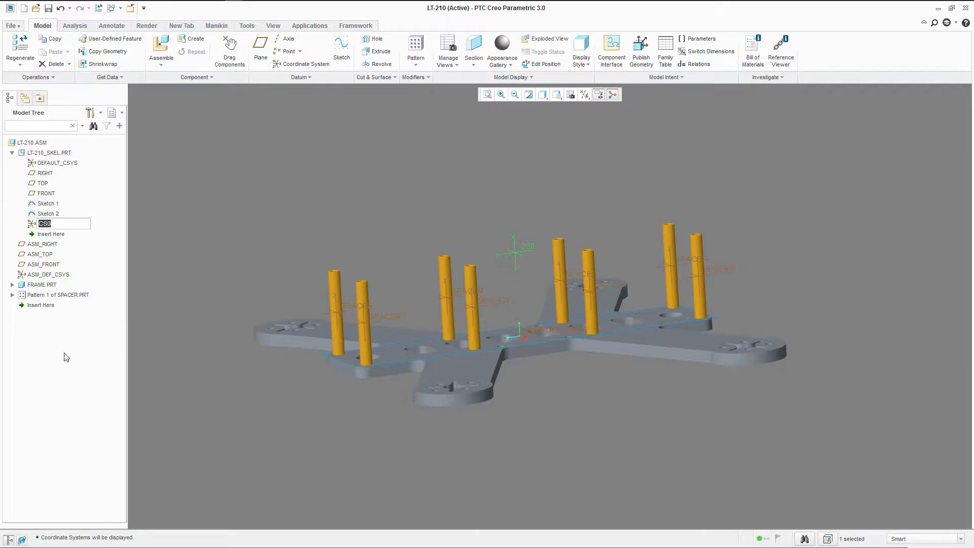
text(Top_plate)
key(Return)
click(241, 182)
middle_drag(487, 315, 427, 222)
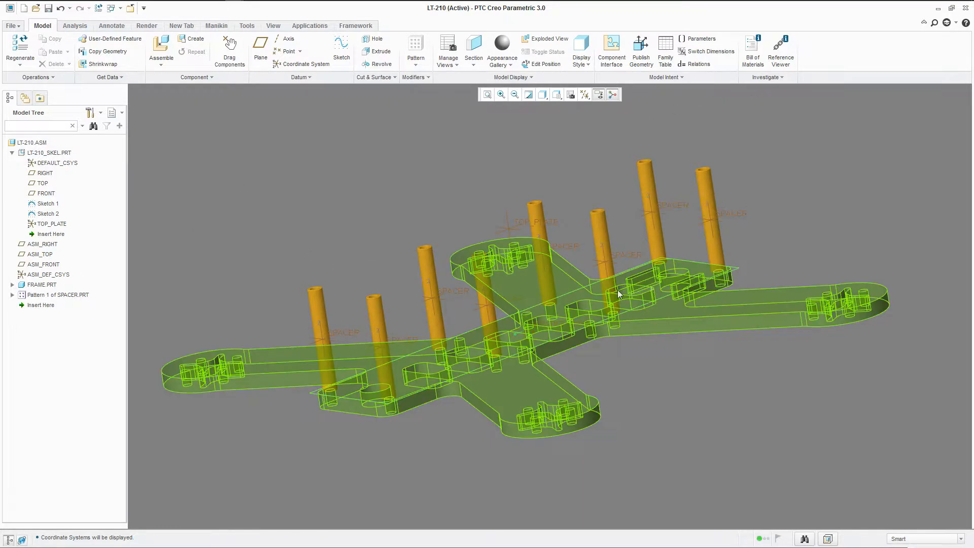
Step: Create a solid part component named Top_plate in the assembly, copied from the existing solid_part_mmks.prt
click(189, 39)
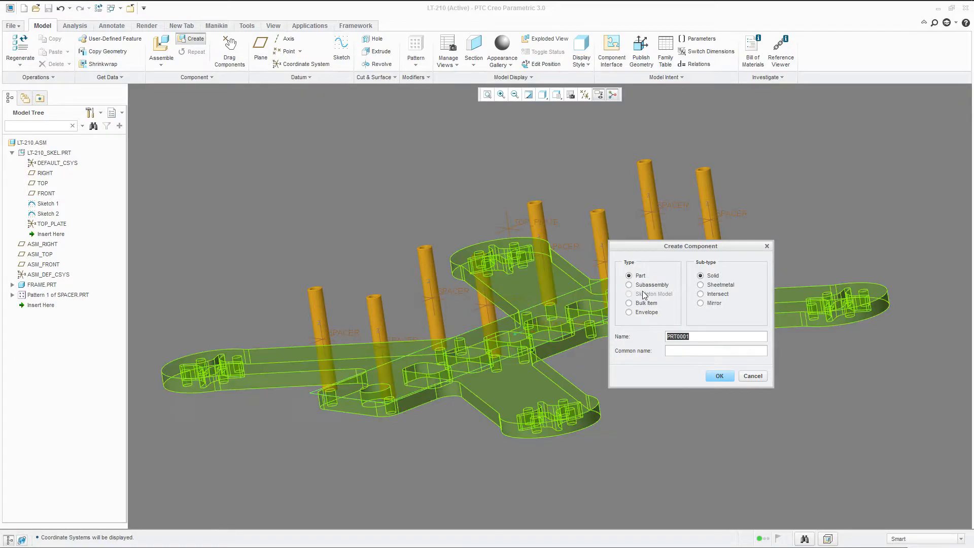
text(Top_plate)
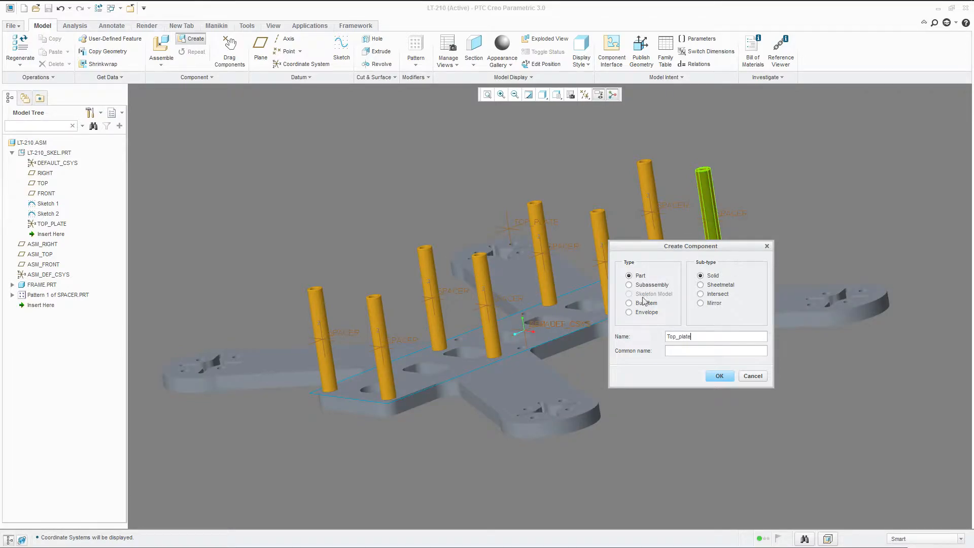
click(719, 377)
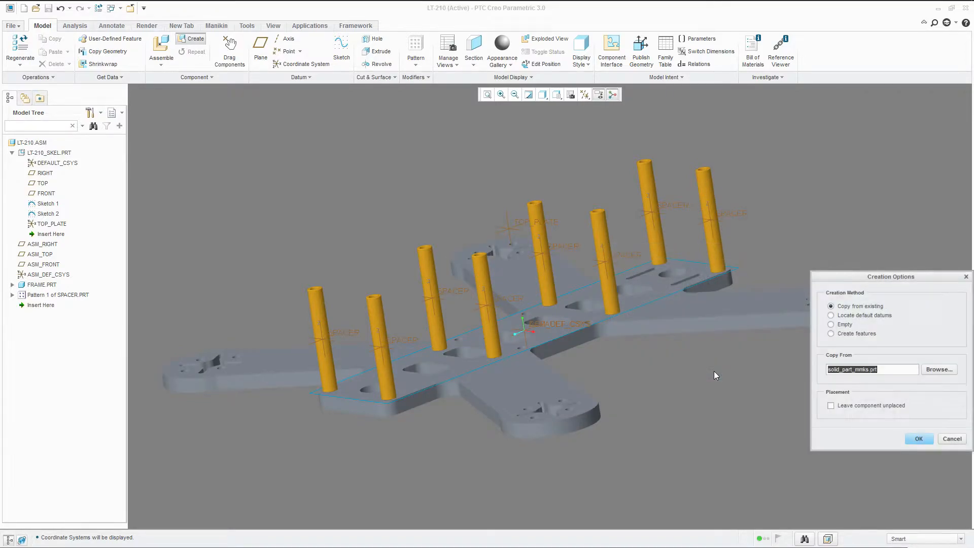
click(918, 438)
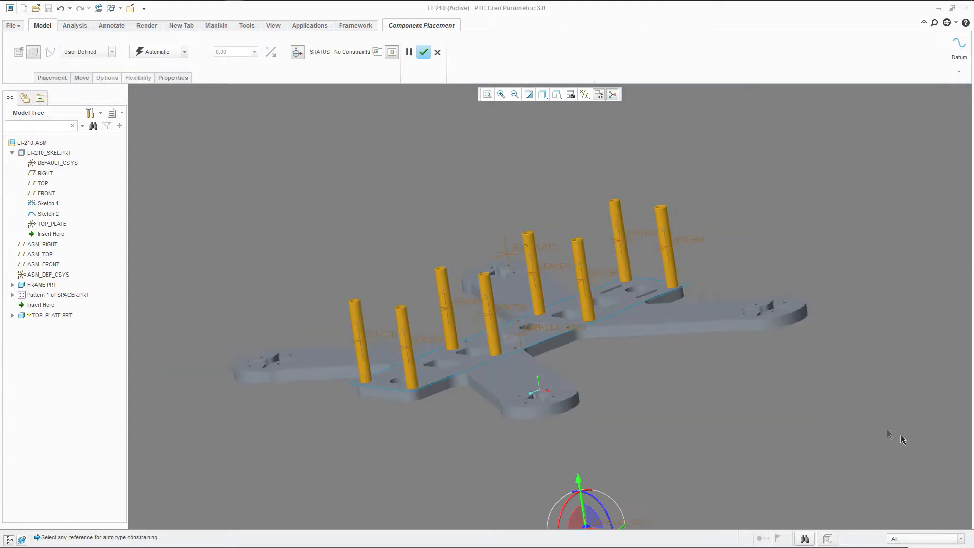
Step: Place the new part by making its default coordinate system coincident with the skeleton's TOP_PLATE coordinate system above the frame
scroll(435, 156, down, 2)
scroll(504, 337, up, 3)
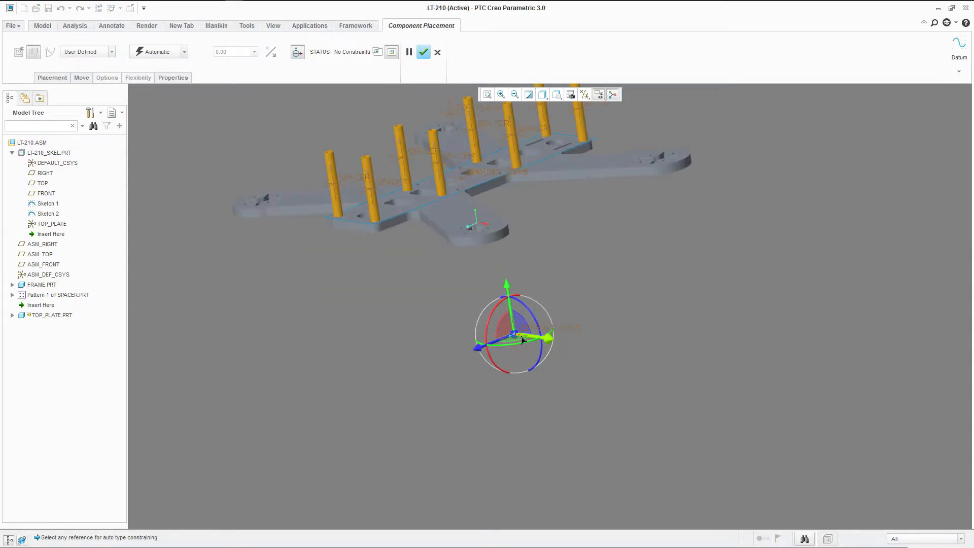
drag(505, 337, 544, 273)
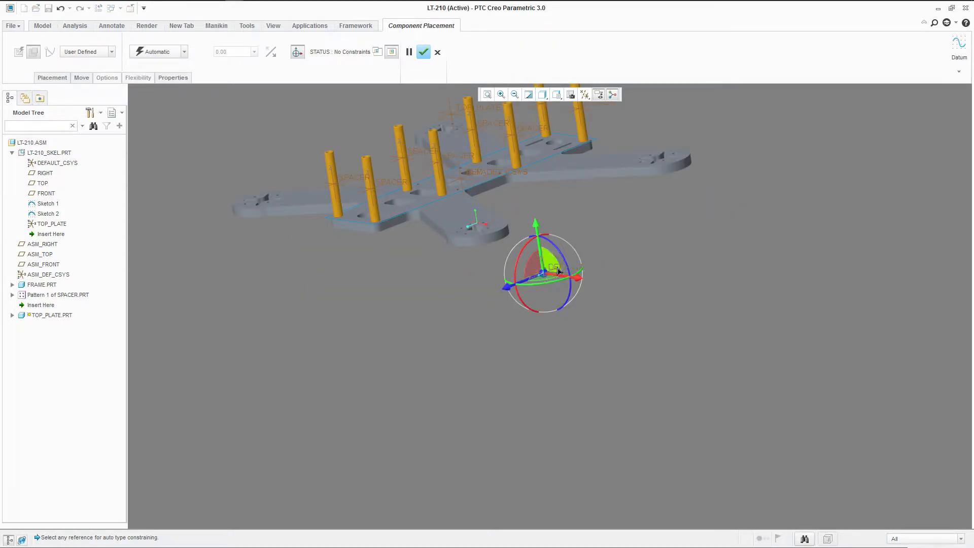
click(562, 270)
middle_drag(485, 358, 472, 220)
scroll(464, 215, up, 5)
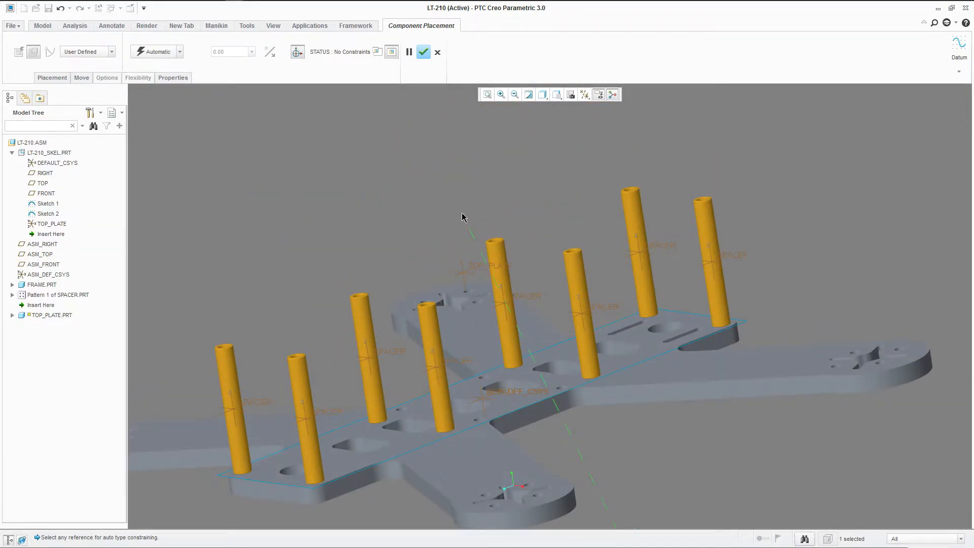
click(477, 270)
scroll(459, 261, down, 4)
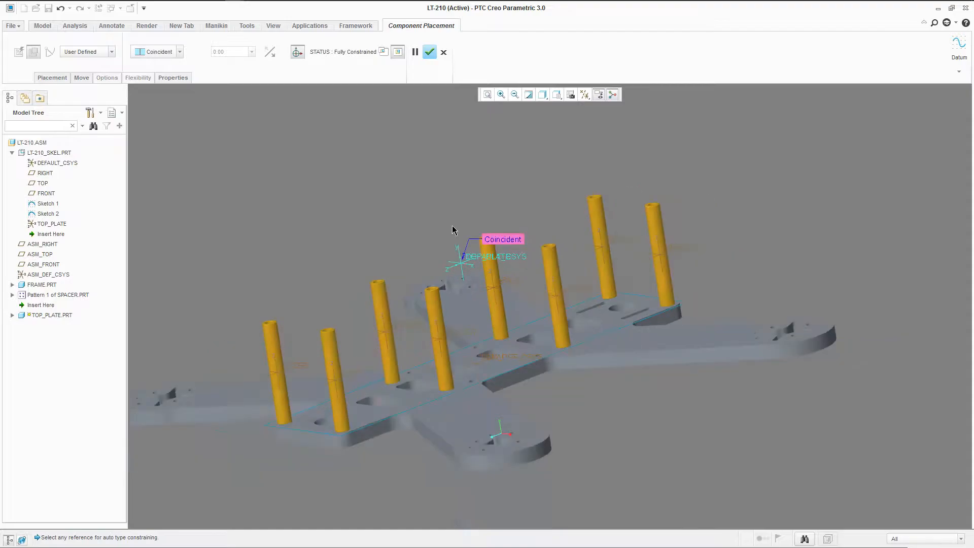
click(429, 54)
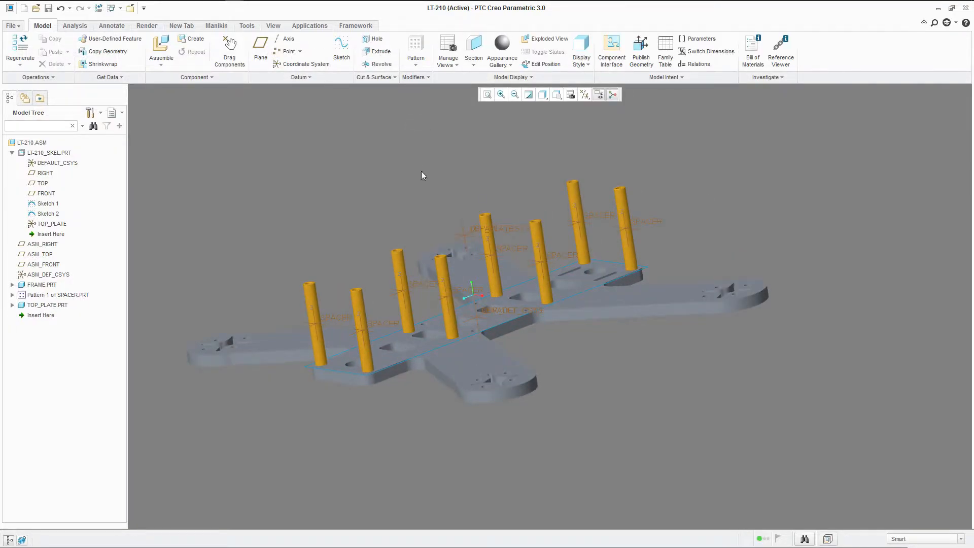
Step: Turn on the display of all datum features in the assembly
click(571, 95)
click(584, 94)
click(608, 108)
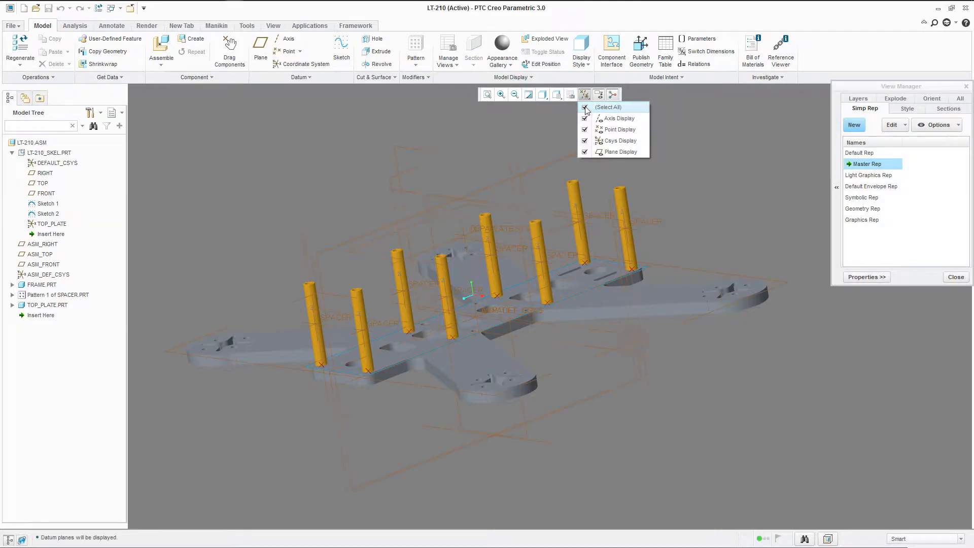
Step: Examine the RIGHT, TOP and FRONT planes of TOP_PLATE.PRT in the assembly and close the View Manager
click(48, 305)
click(12, 305)
click(45, 336)
ctrl+click(42, 345)
ctrl+click(46, 355)
middle_drag(507, 152, 446, 195)
click(785, 215)
click(956, 276)
scroll(372, 244, down, 2)
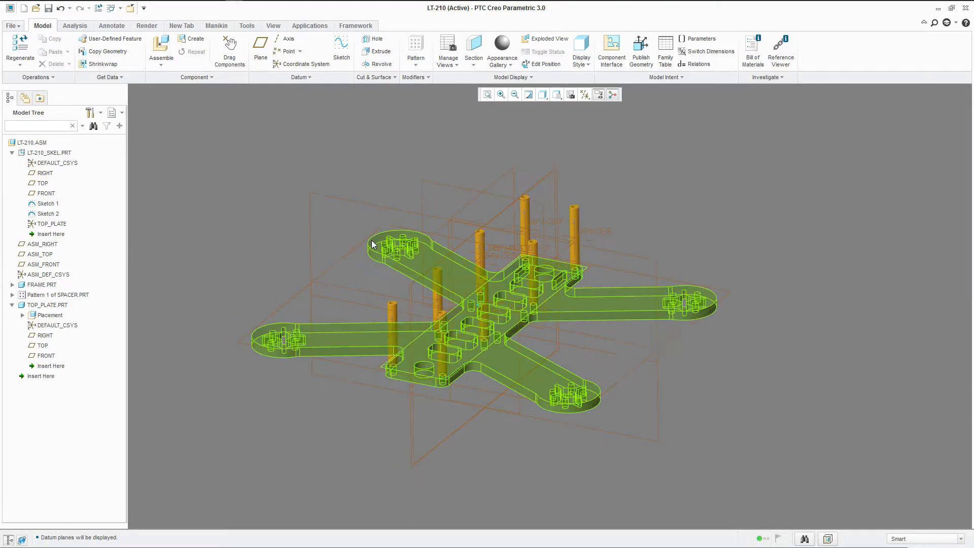
click(11, 306)
click(12, 306)
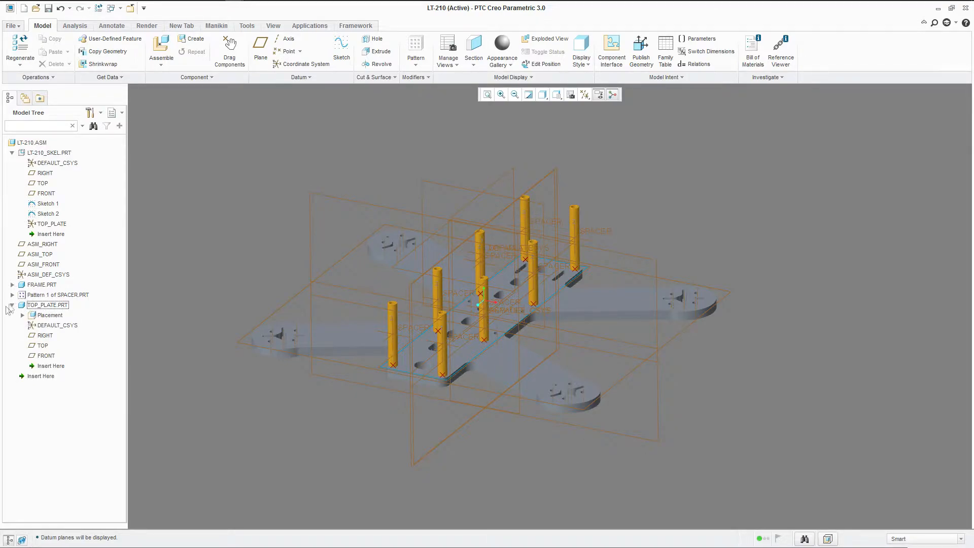
Step: Activate TOP_PLATE.PRT and start an external Copy Geometry feature with LT-210_SKEL.PRT as the reference model
right_click(36, 305)
click(62, 67)
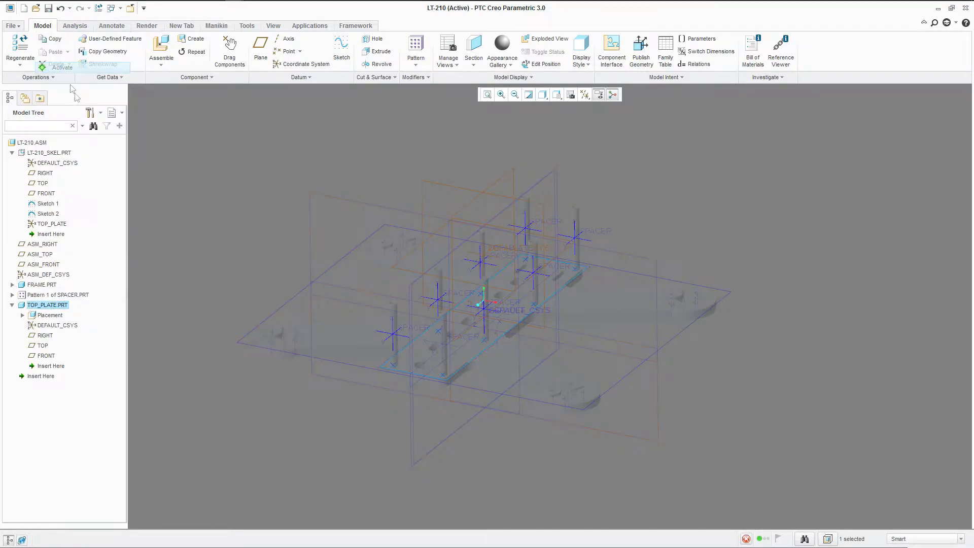
click(104, 52)
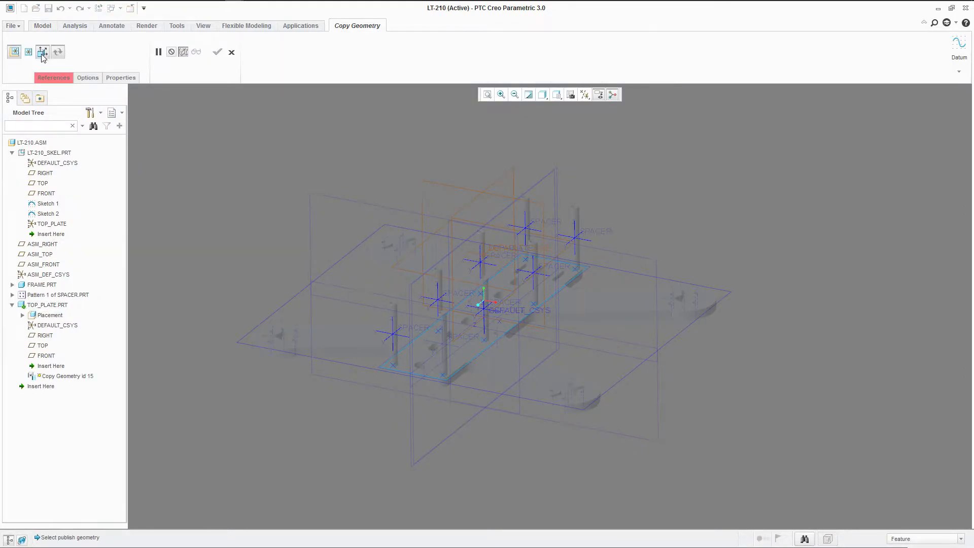
click(46, 78)
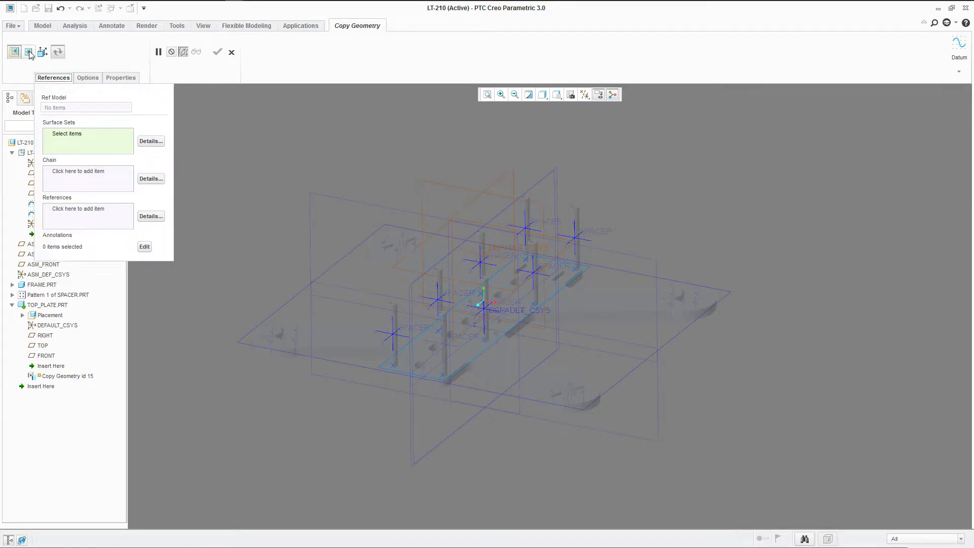
click(29, 53)
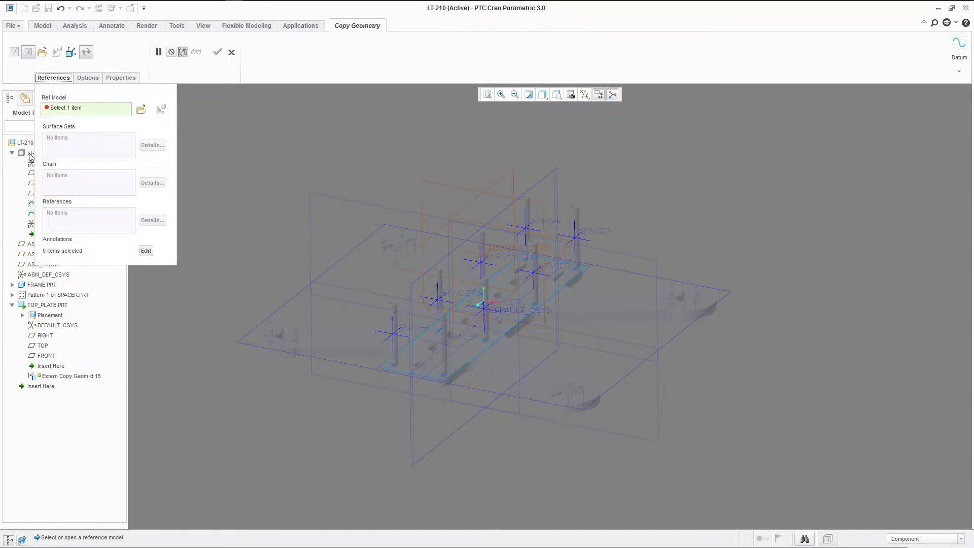
click(29, 153)
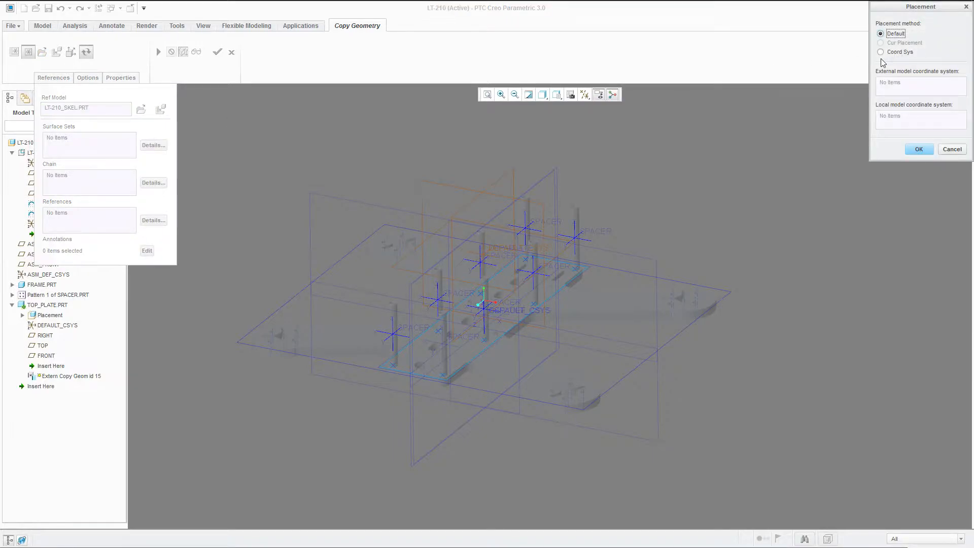
Step: Place the reference model by coordinate systems, matching the skeleton's DEFAULT_CSYS to the top plate's DEFAULT_CSYS
scroll(599, 235, down, 6)
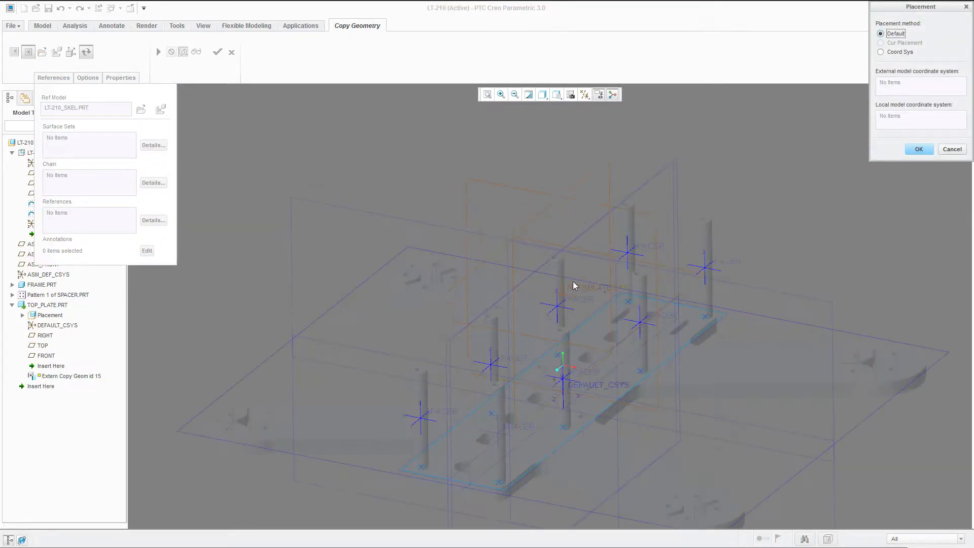
middle_drag(544, 256, 521, 254)
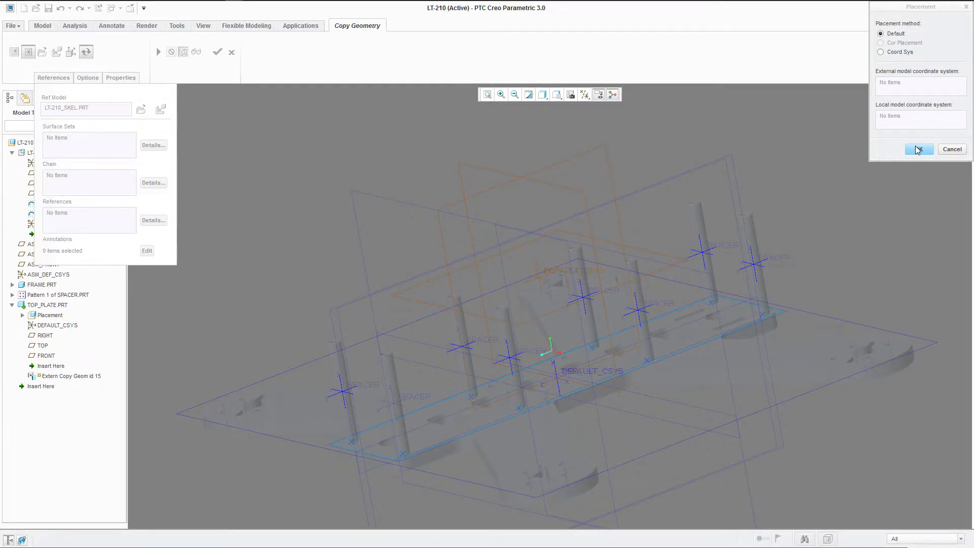
click(881, 52)
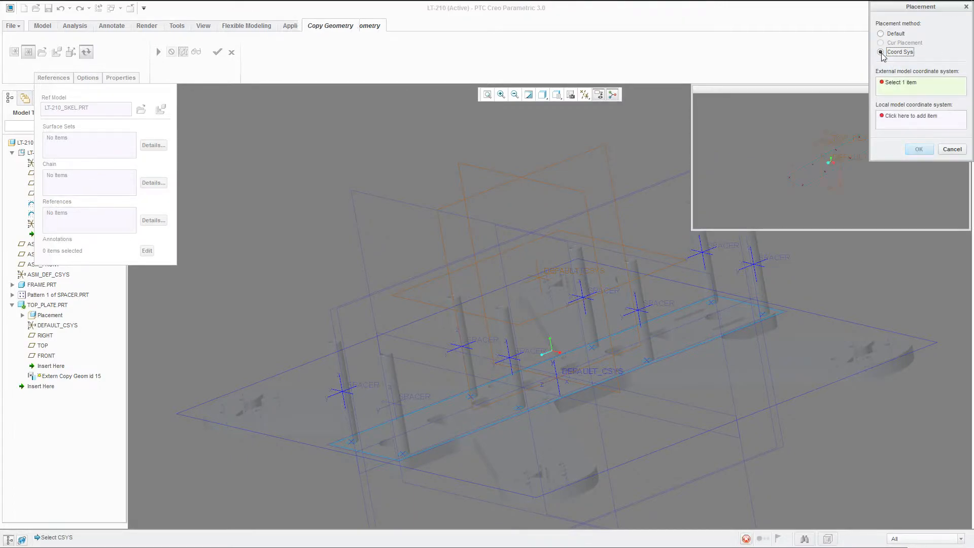
scroll(828, 159, down, 3)
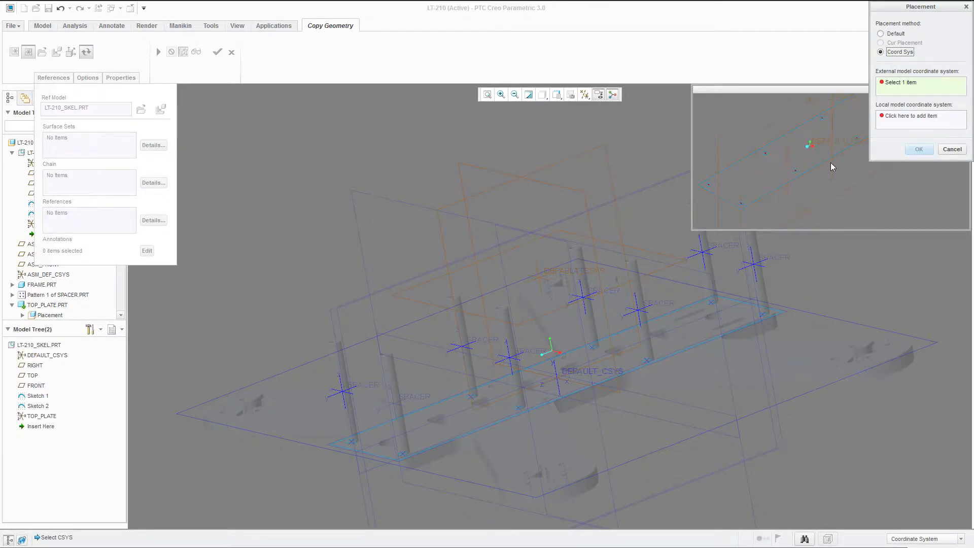
click(820, 146)
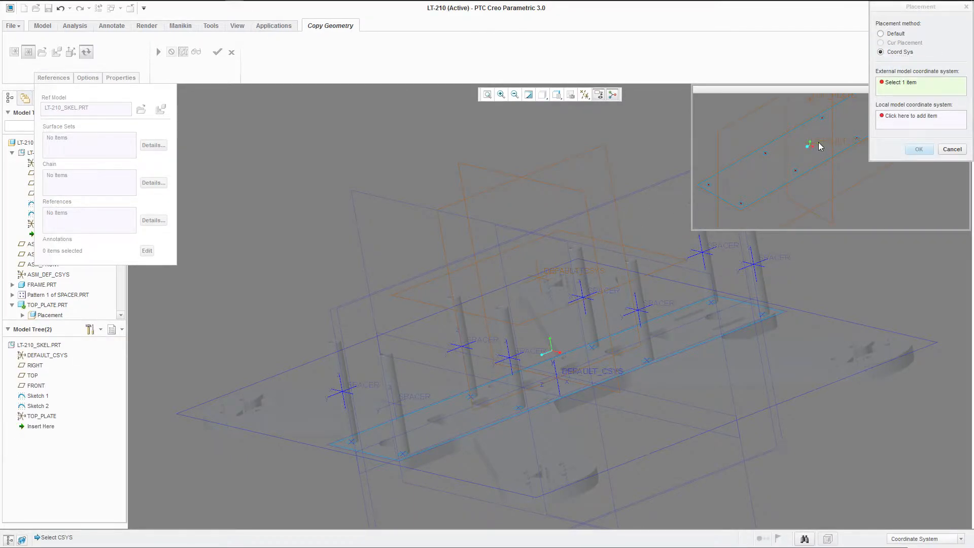
click(554, 275)
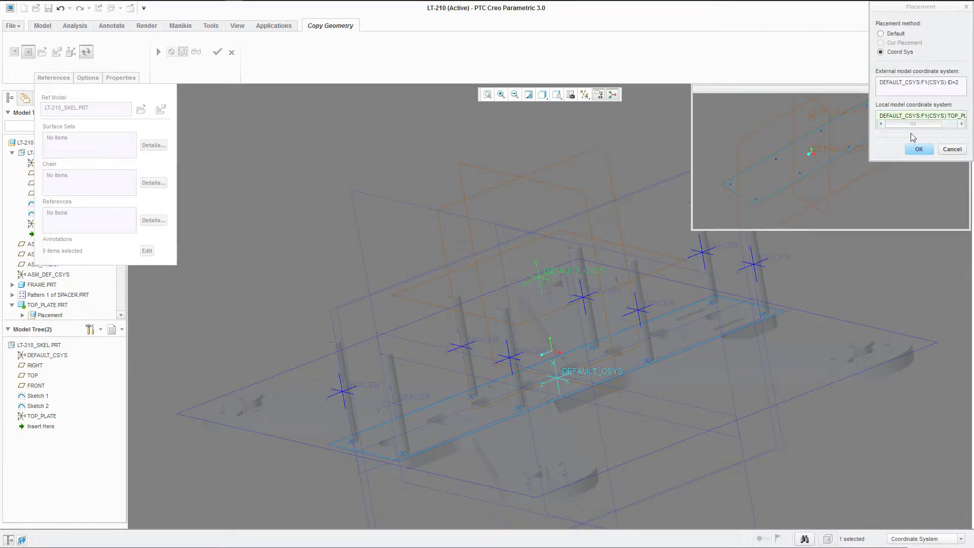
click(918, 151)
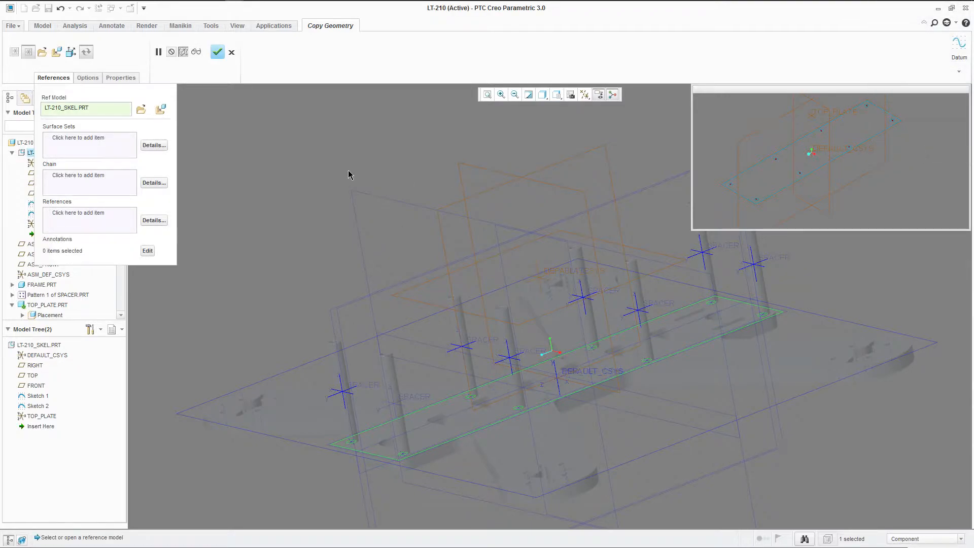
Step: Add the skeleton's rectangular plate outline and its hole circles as chains in the copy geometry
click(79, 176)
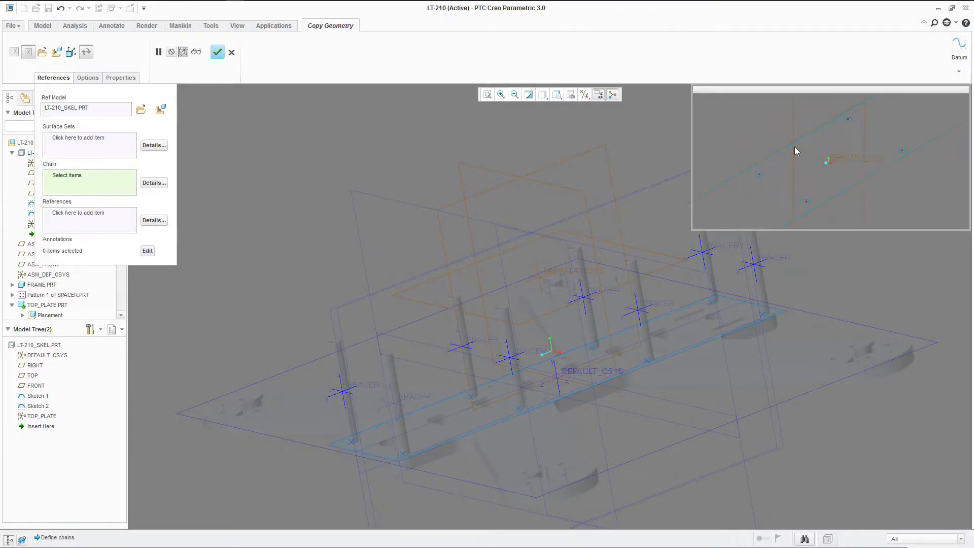
click(788, 147)
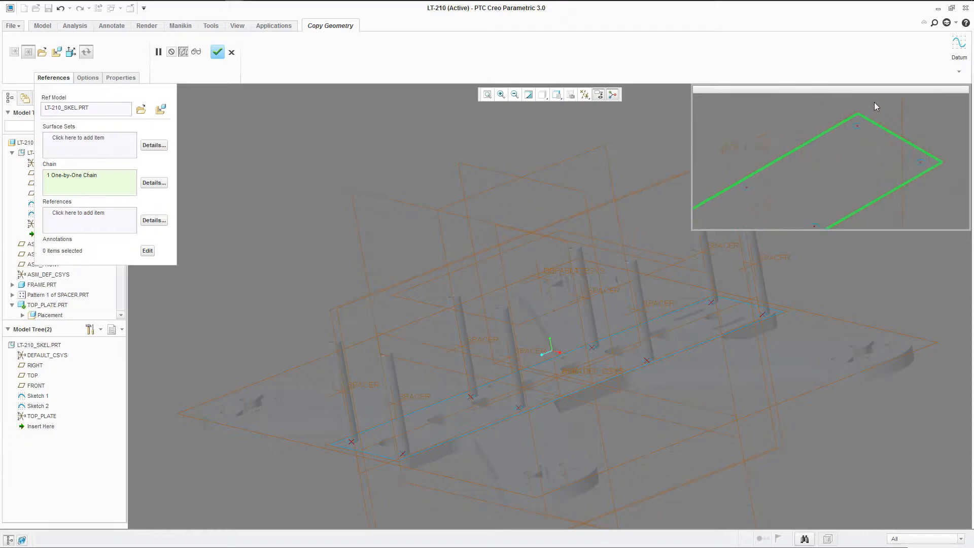
ctrl+click(879, 151)
ctrl+click(932, 183)
scroll(827, 163, down, 3)
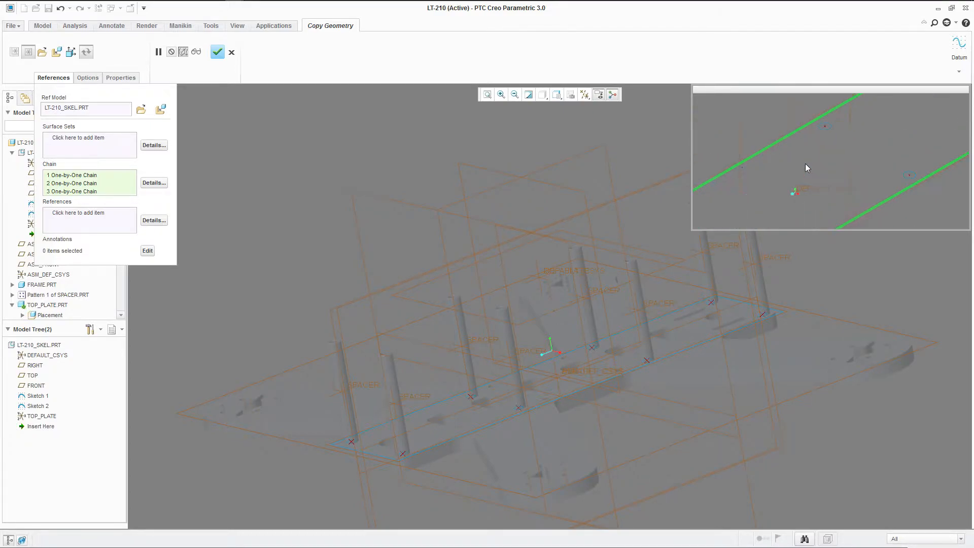
ctrl+click(825, 131)
scroll(860, 133, up, 3)
scroll(784, 171, down, 3)
scroll(836, 148, up, 3)
scroll(749, 175, down, 3)
scroll(754, 149, up, 3)
scroll(782, 177, down, 3)
scroll(713, 191, up, 4)
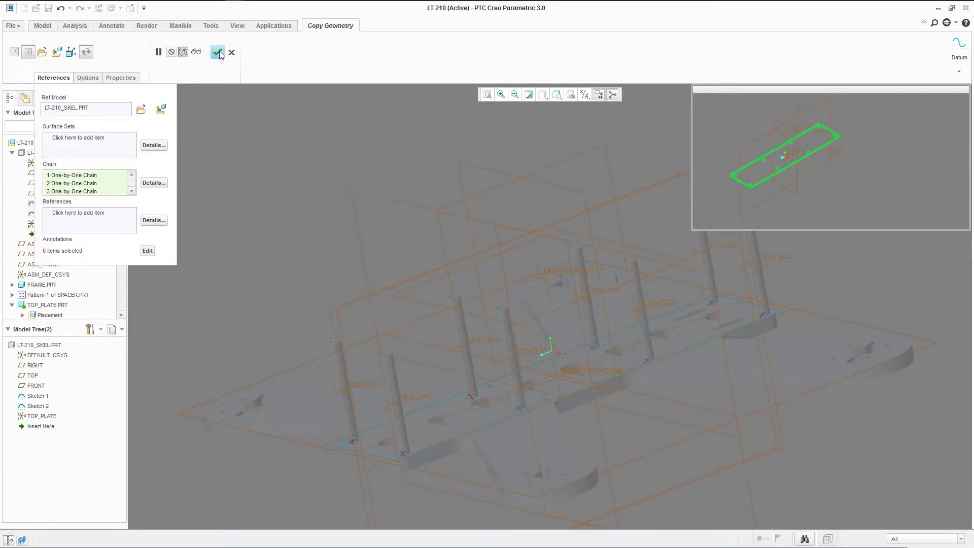
Step: Add the centre points of the skeleton's plate holes as datum references and complete the external copy geometry feature
click(107, 217)
scroll(765, 156, down, 5)
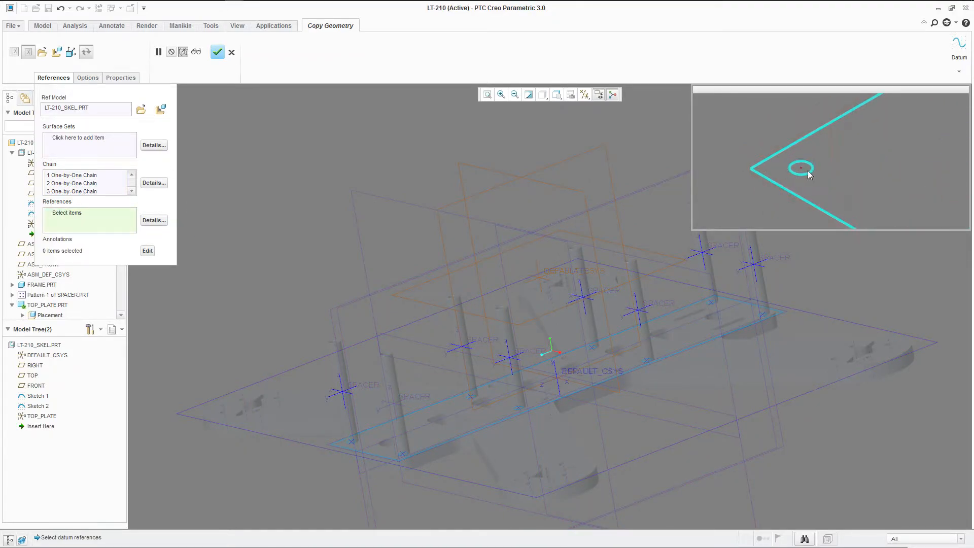
click(801, 169)
scroll(766, 142, up, 3)
scroll(796, 192, down, 3)
click(797, 195)
mouse_move(797, 194)
shift+middle_down()
mouse_move(762, 199)
mouse_move(880, 129)
shift+middle_up()
scroll(892, 138, down, 2)
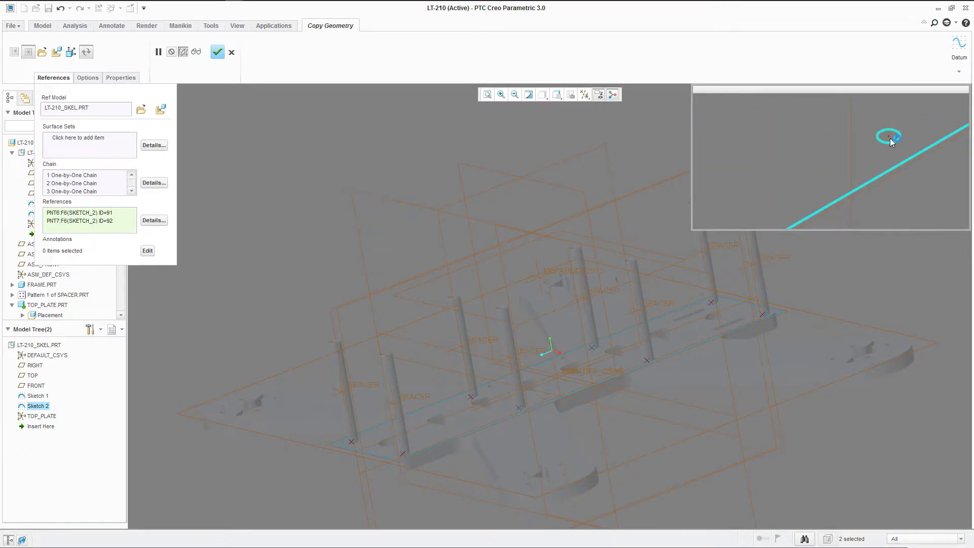
click(890, 138)
scroll(869, 163, up, 3)
scroll(809, 168, down, 3)
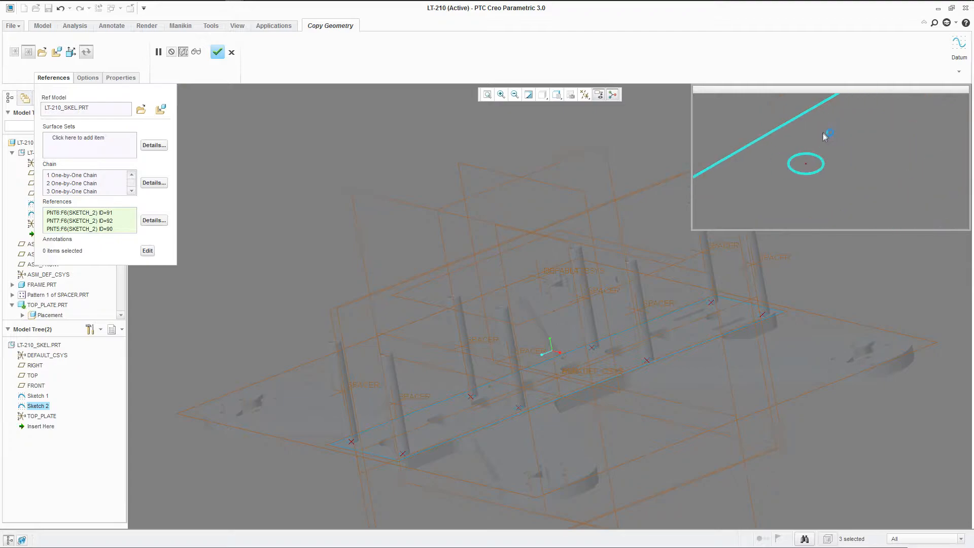
click(806, 168)
scroll(868, 112, up, 3)
scroll(851, 195, down, 3)
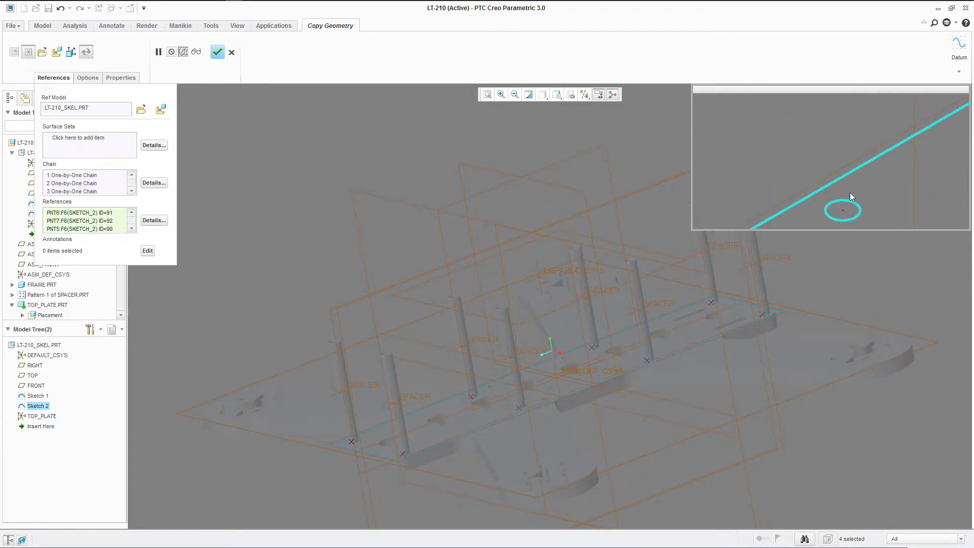
scroll(781, 160, up, 3)
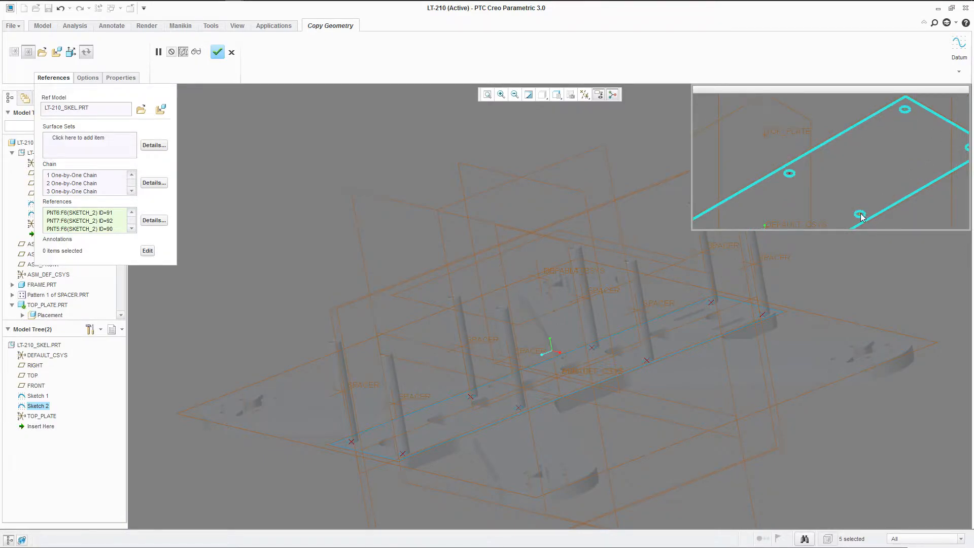
scroll(829, 187, up, 3)
scroll(811, 185, down, 3)
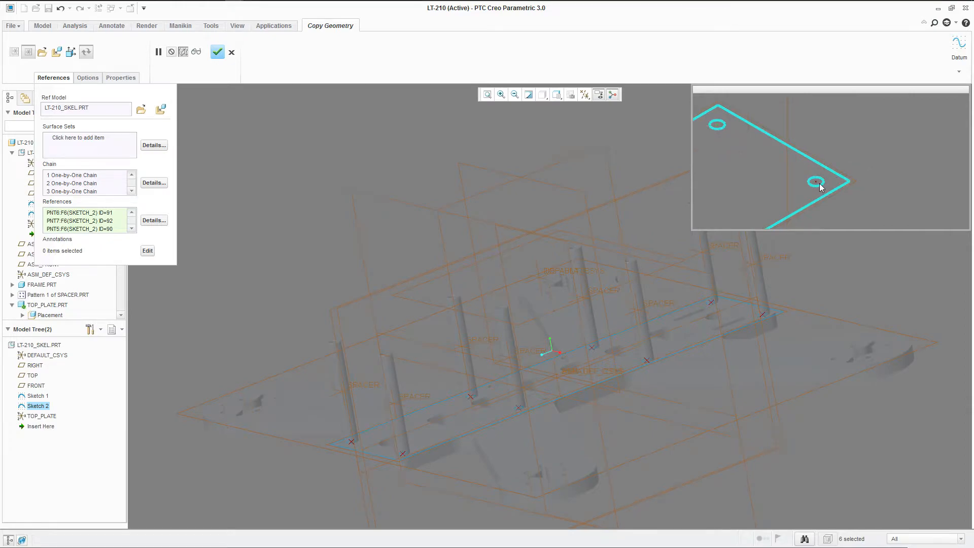
click(817, 182)
scroll(809, 165, up, 2)
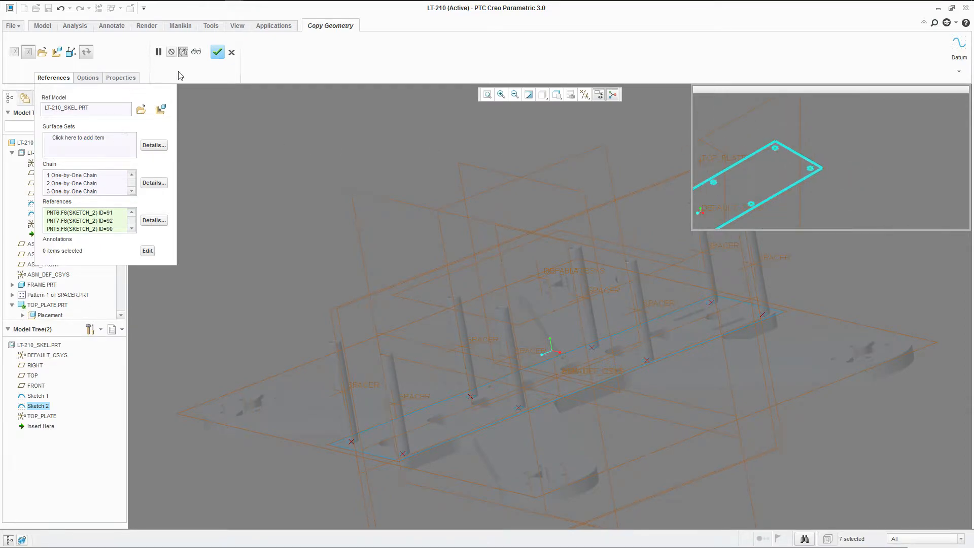
click(217, 53)
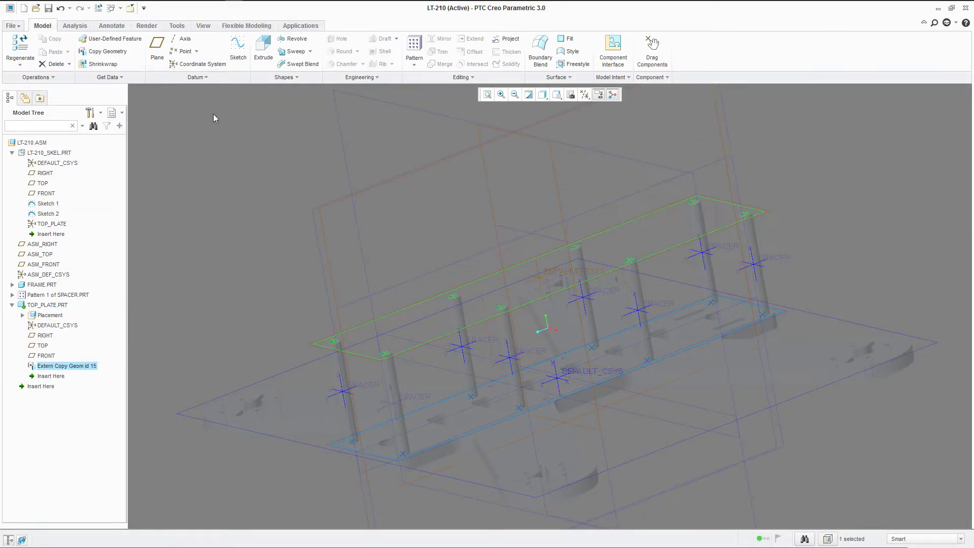
Step: Open TOP_PLATE.PRT in its own window and check the copied outline, hole circles and centre points
middle_drag(359, 172, 400, 297)
scroll(375, 304, down, 3)
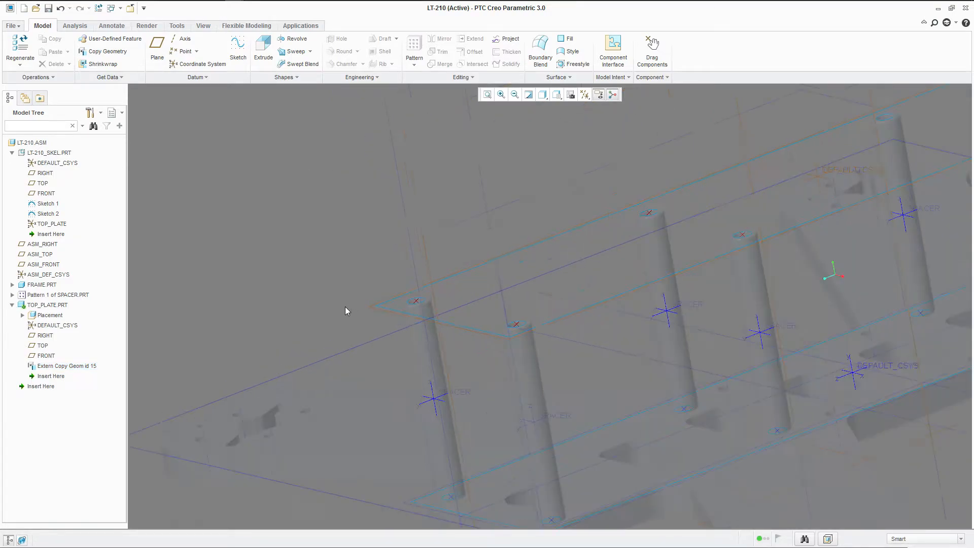
click(445, 282)
scroll(320, 288, up, 2)
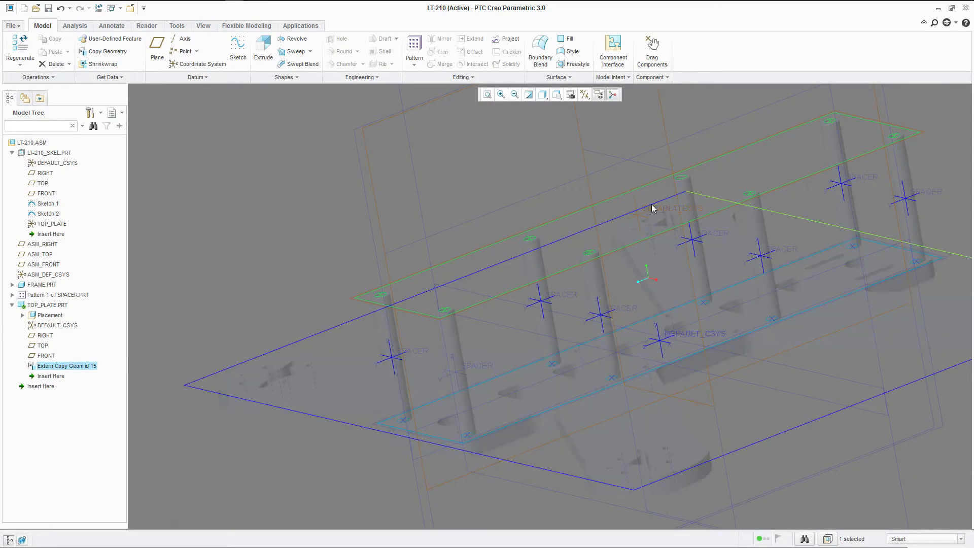
right_click(56, 305)
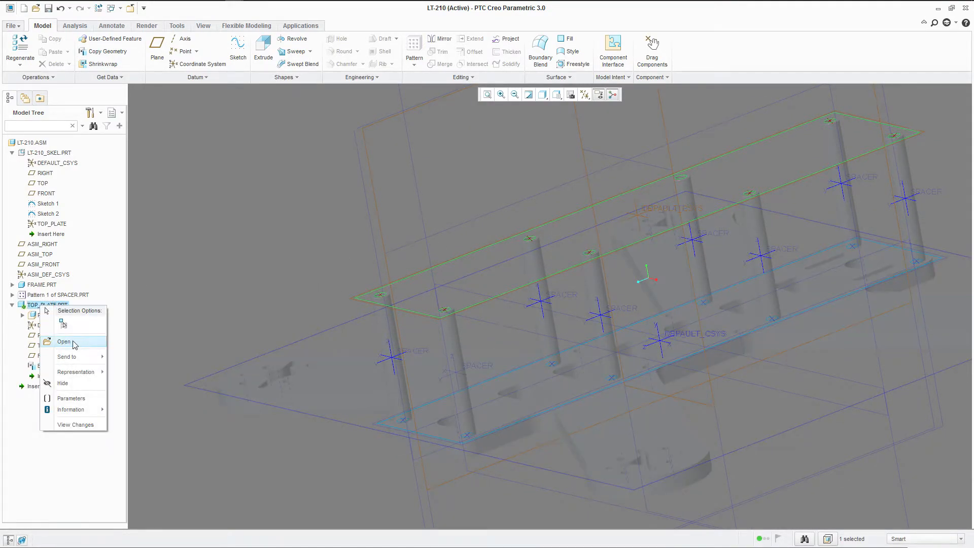
click(72, 343)
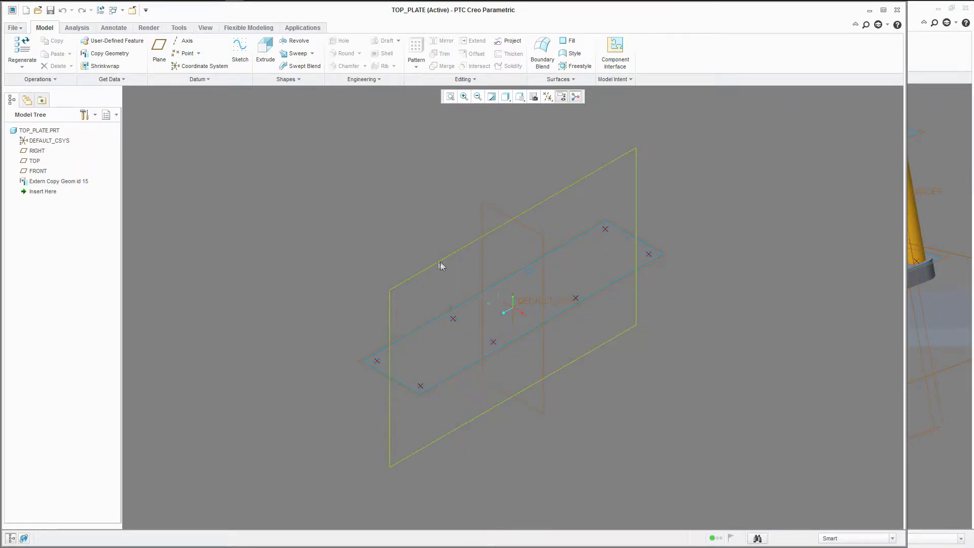
mouse_move(499, 300)
middle_down()
mouse_move(474, 267)
mouse_move(446, 251)
mouse_move(439, 258)
mouse_move(472, 274)
middle_up()
middle_drag(505, 169, 487, 245)
scroll(506, 240, down, 1)
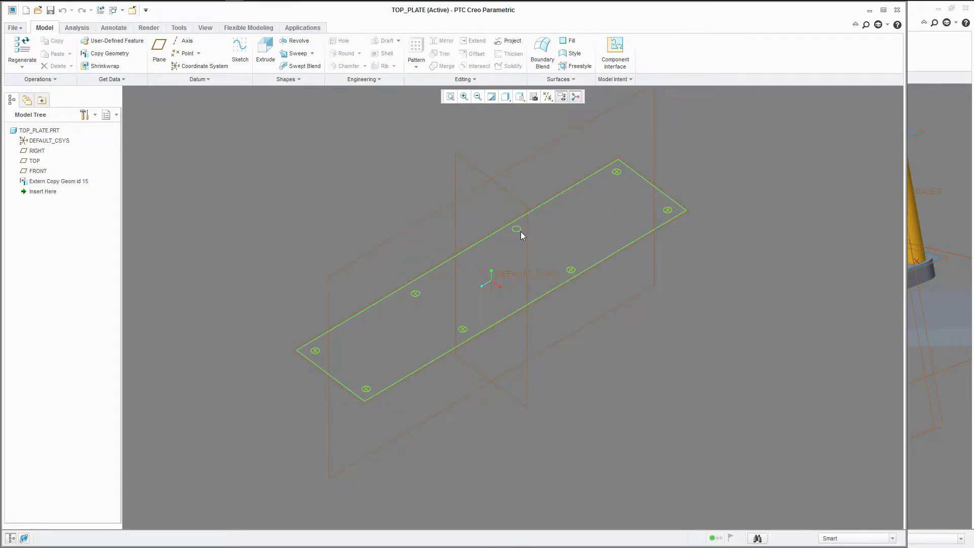
scroll(418, 235, up, 2)
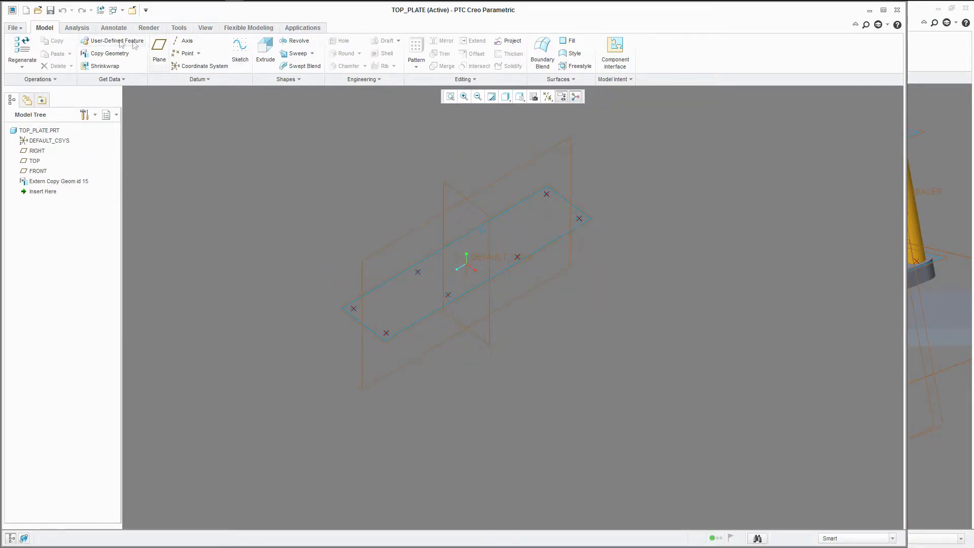
Step: Redefine the external copy geometry in the top plate to include the missing centre point of the middle hole on the far long edge
right_click(60, 183)
click(77, 199)
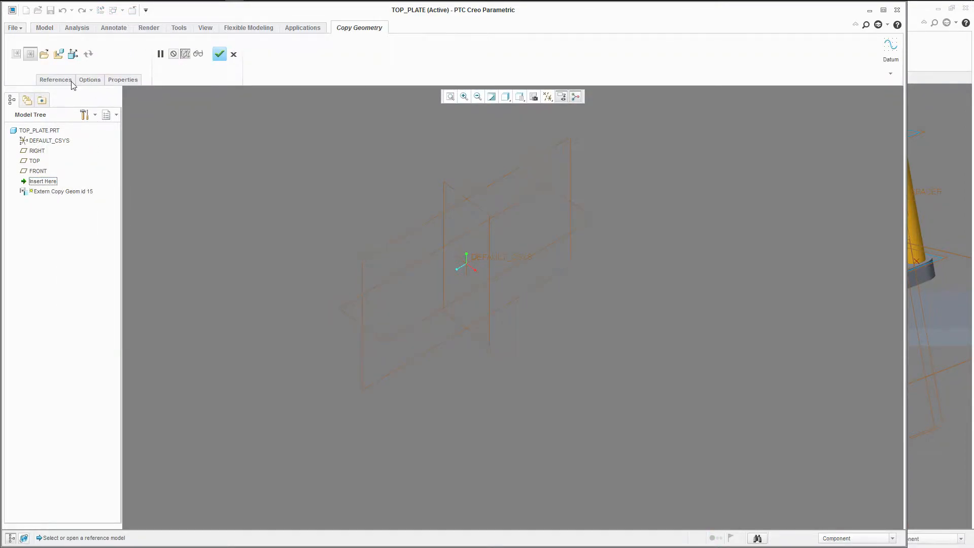
click(71, 81)
click(77, 216)
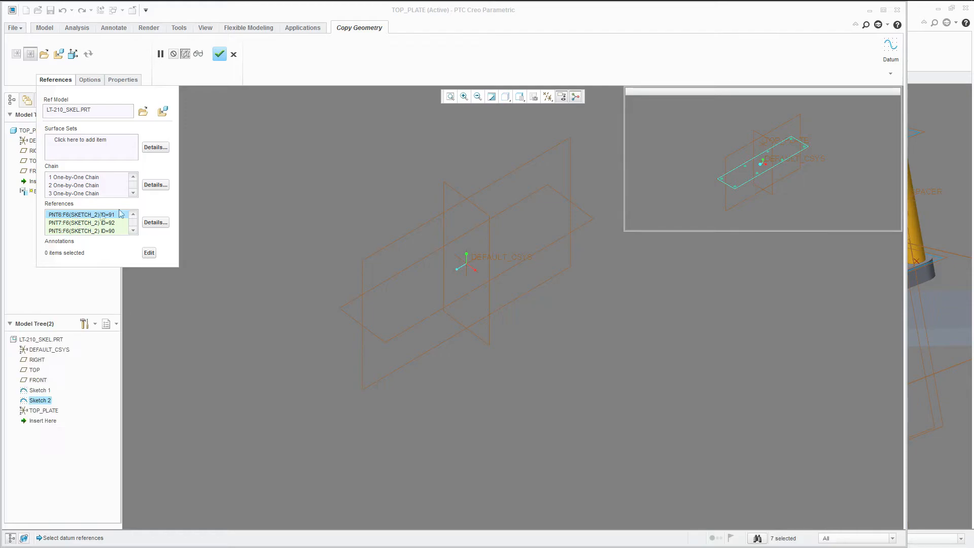
scroll(734, 159, down, 6)
scroll(720, 161, up, 6)
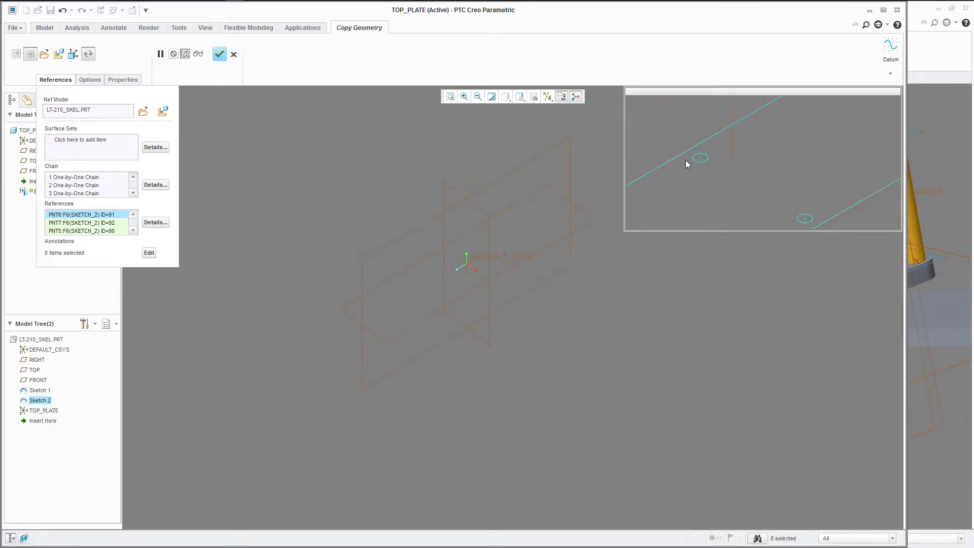
click(219, 54)
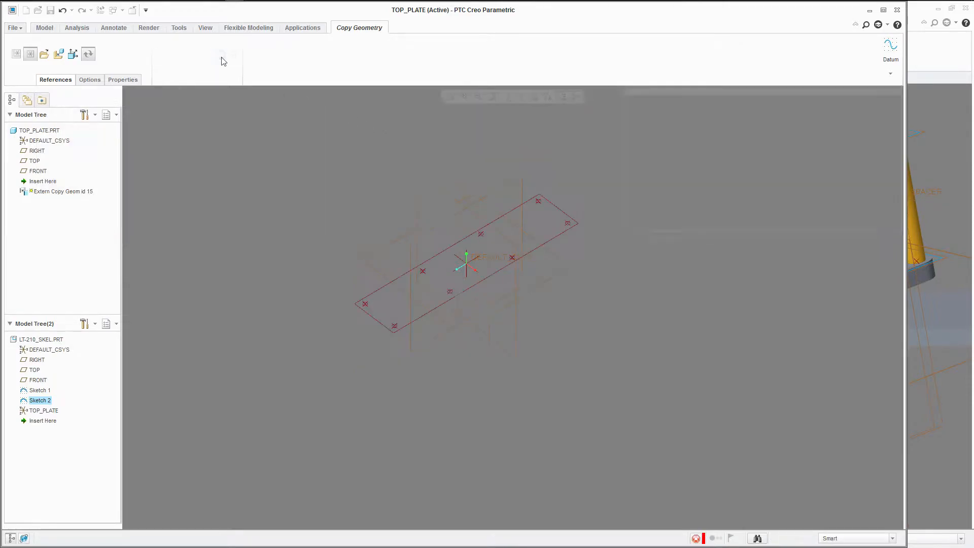
scroll(484, 236, down, 5)
scroll(508, 208, up, 5)
middle_drag(463, 241, 472, 260)
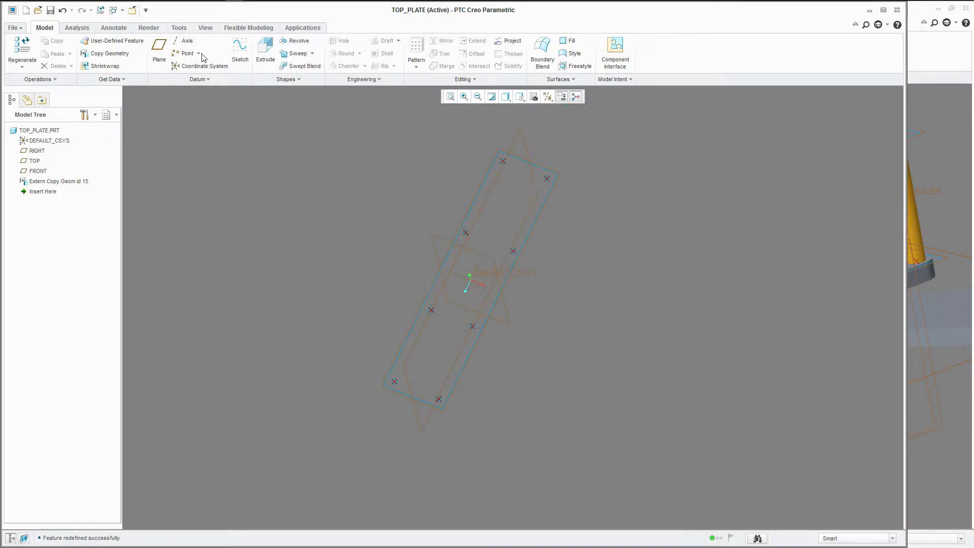
Step: Return to the LT-210 assembly window and activate TOP_PLATE.PRT
click(133, 11)
middle_drag(278, 198, 377, 332)
click(54, 306)
right_click(54, 306)
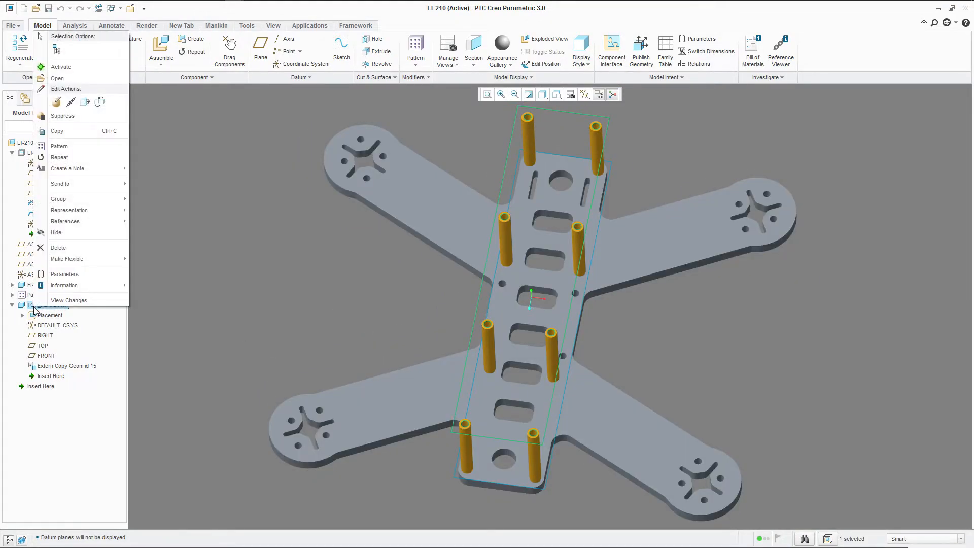
click(56, 69)
middle_drag(217, 136, 448, 149)
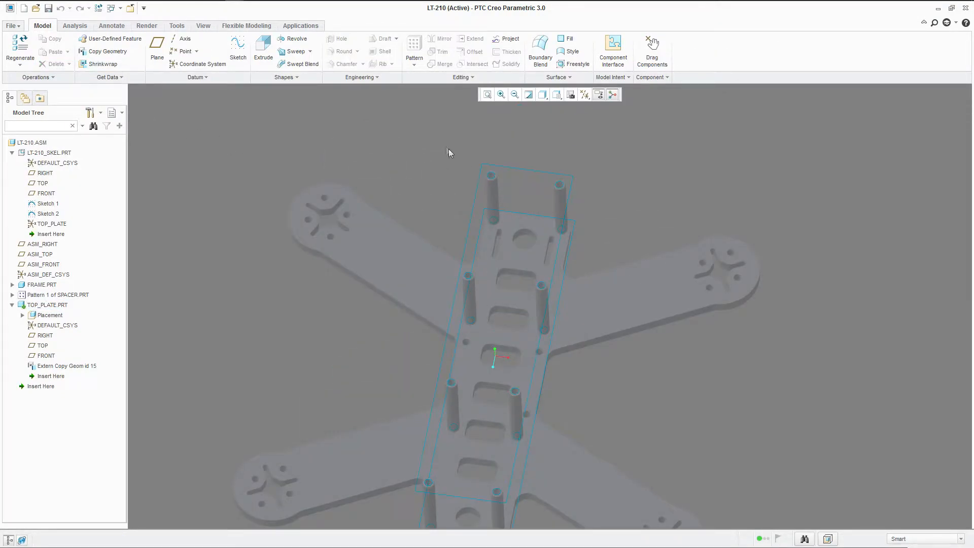
Step: Start an Extrude sketch on the top plate's TOP plane and orient the view parallel to the screen
click(261, 53)
click(42, 347)
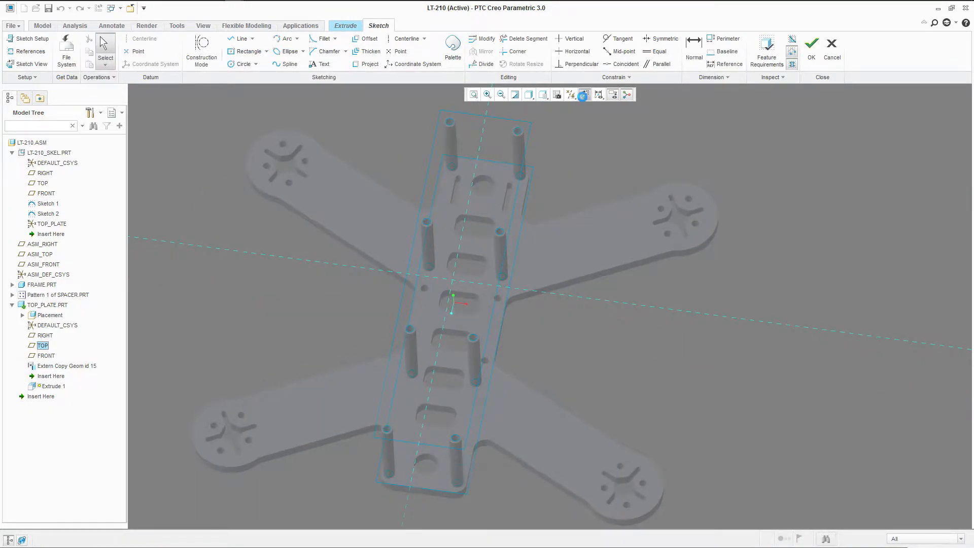
click(584, 94)
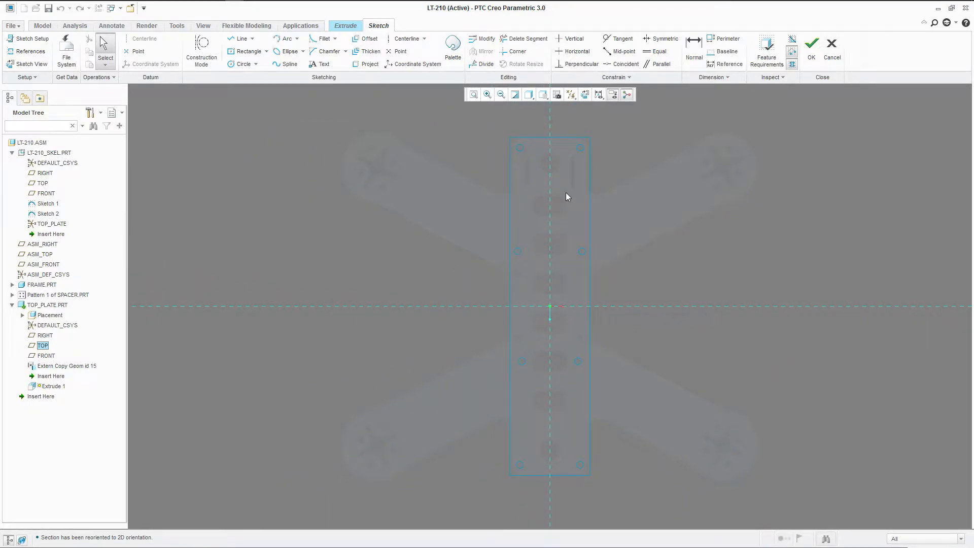
Step: Project all the copied hole circles into the extrude sketch using the Loop edge type
click(366, 64)
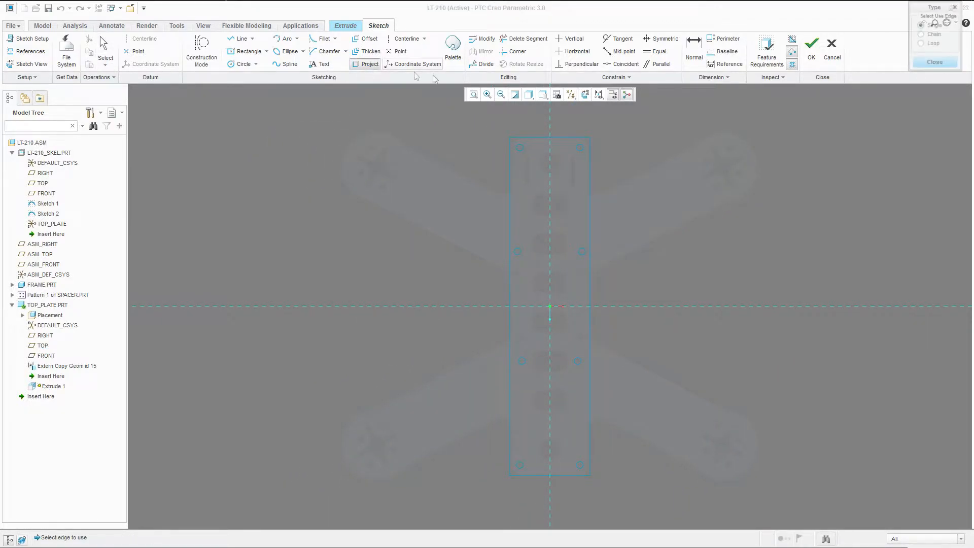
scroll(520, 152, down, 5)
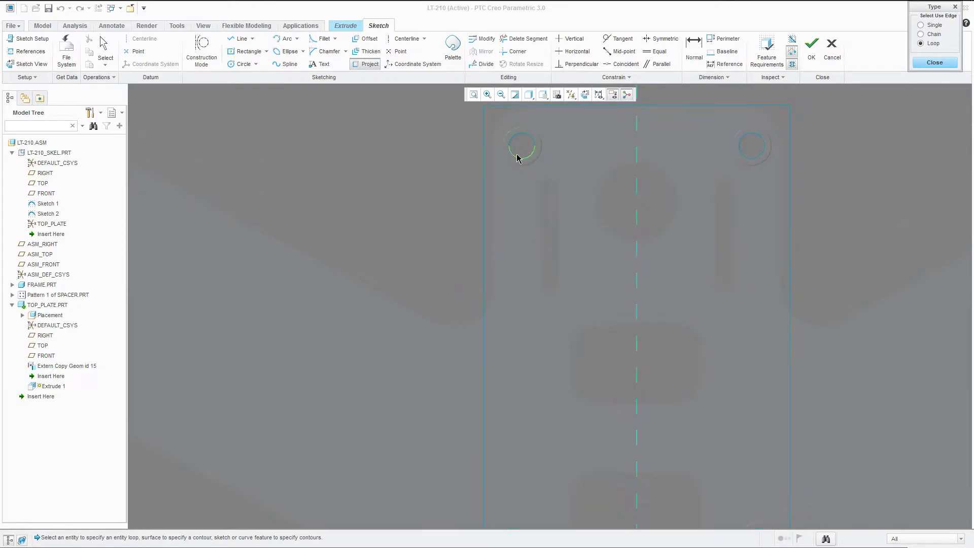
click(517, 158)
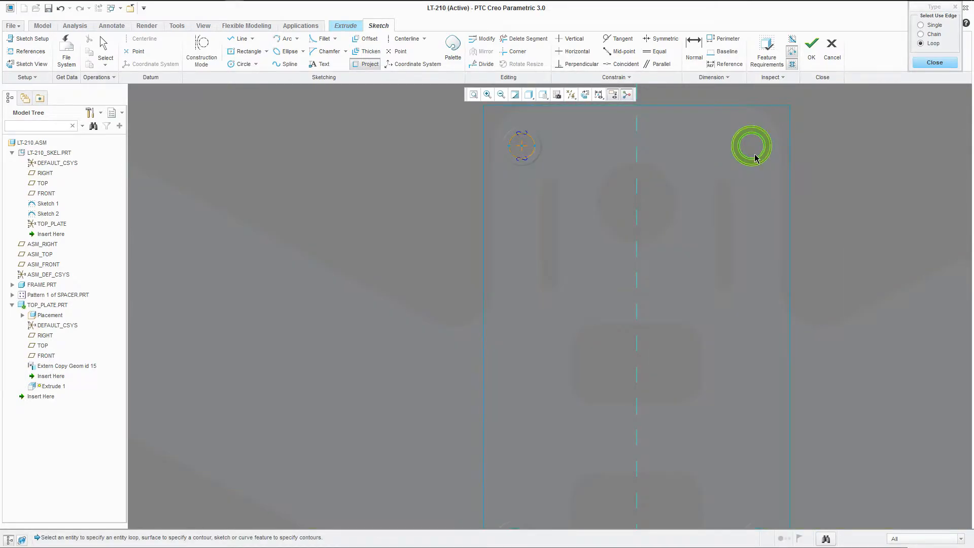
click(747, 154)
scroll(689, 232, up, 5)
scroll(592, 316, down, 5)
click(781, 265)
scroll(736, 225, up, 1)
scroll(756, 377, down, 3)
click(754, 409)
scroll(652, 374, up, 3)
scroll(600, 400, up, 2)
scroll(602, 416, down, 3)
click(766, 487)
scroll(612, 354, up, 3)
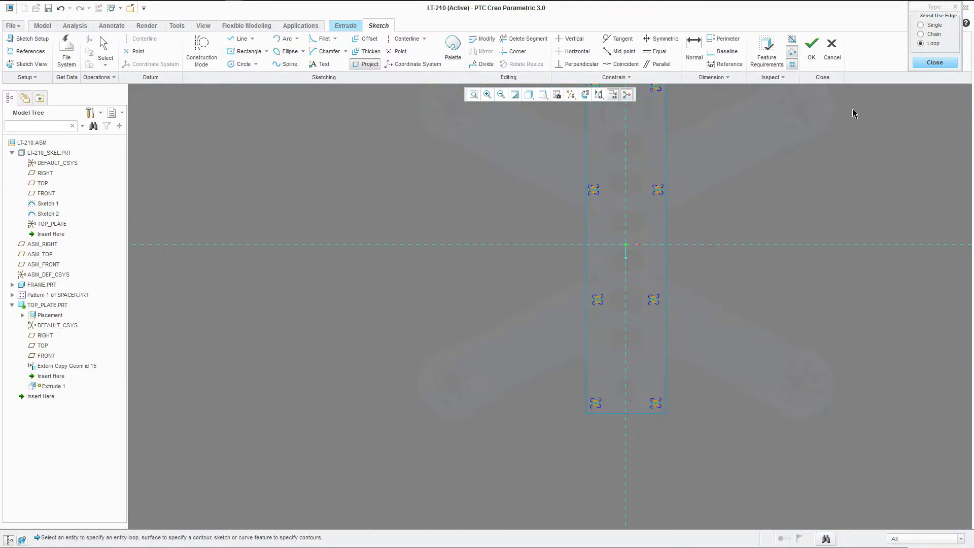
click(926, 67)
middle_drag(631, 254, 594, 287)
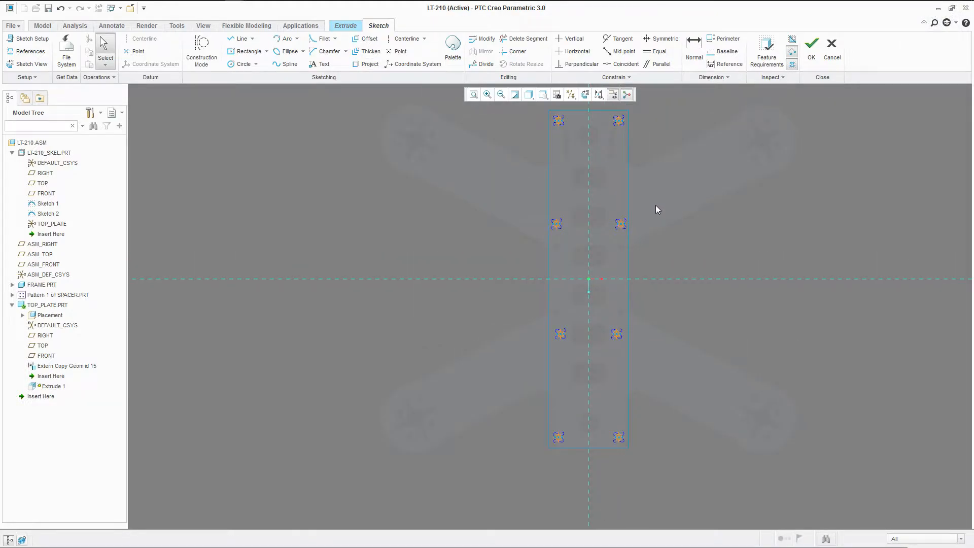
Step: Project the lower short edge and both long edges of the copied plate outline into the sketch as single edges
click(365, 64)
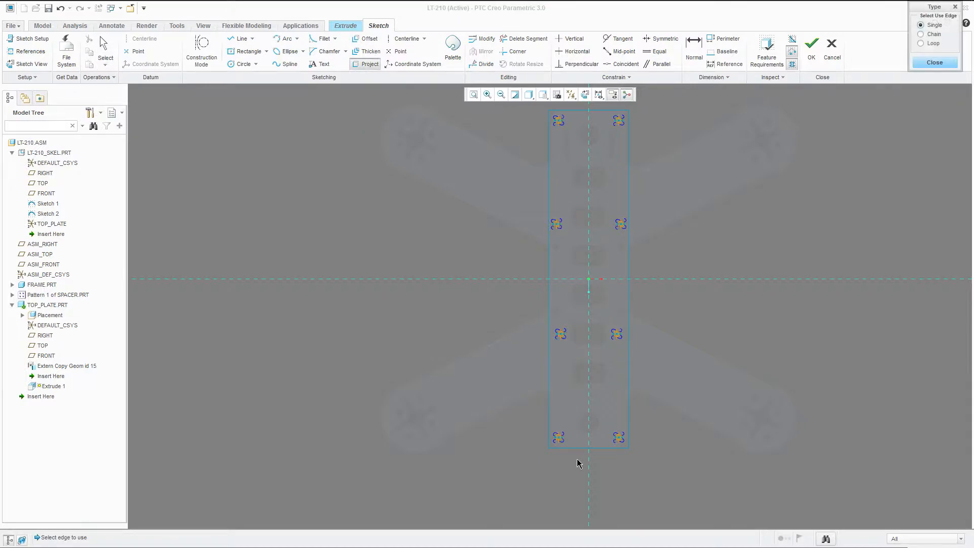
scroll(579, 457, down, 3)
click(515, 443)
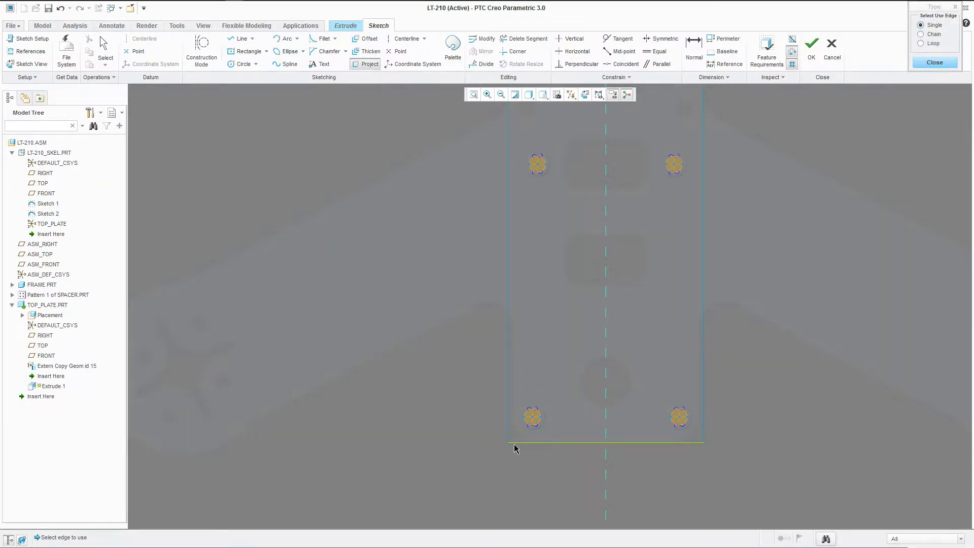
click(508, 437)
click(710, 394)
scroll(613, 421, up, 3)
scroll(584, 396, down, 2)
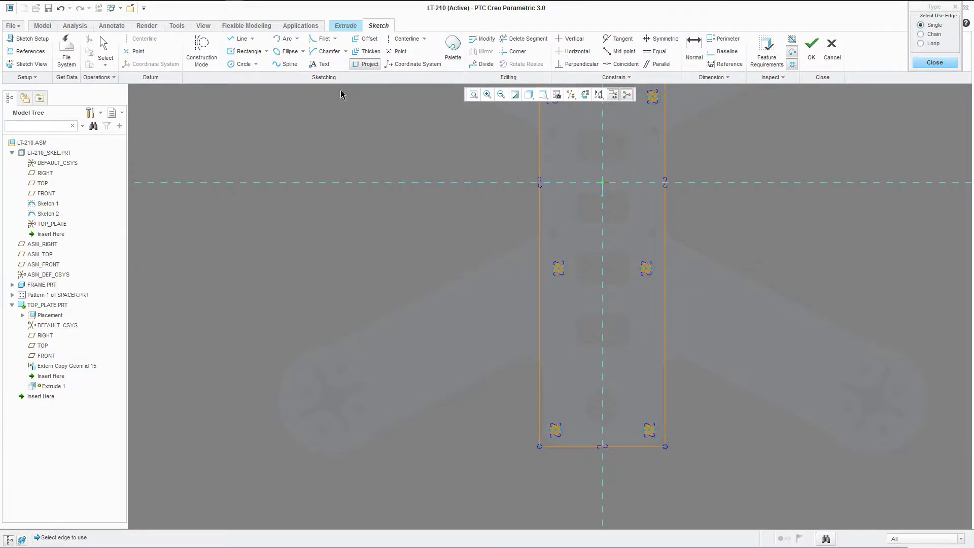
scroll(412, 319, up, 2)
scroll(513, 271, down, 2)
scroll(480, 395, up, 4)
scroll(522, 297, down, 3)
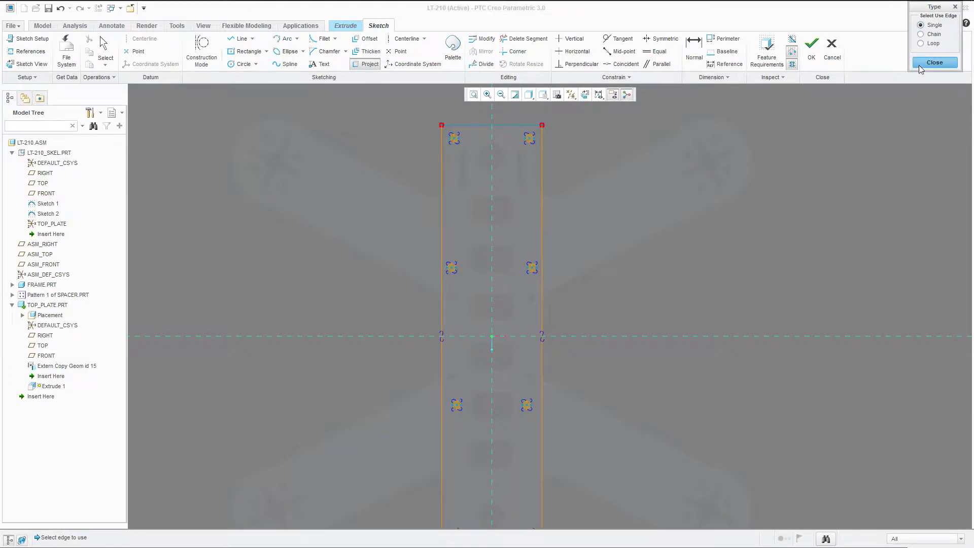
click(934, 62)
scroll(745, 279, up, 2)
scroll(538, 223, down, 1)
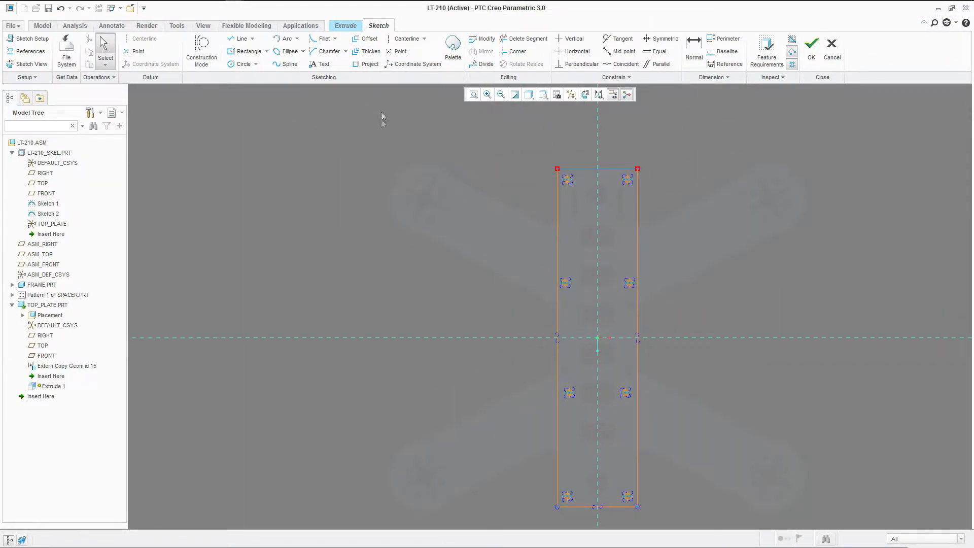
Step: Draw a vertical centerline through the sketch origin
click(240, 39)
scroll(559, 414, down, 3)
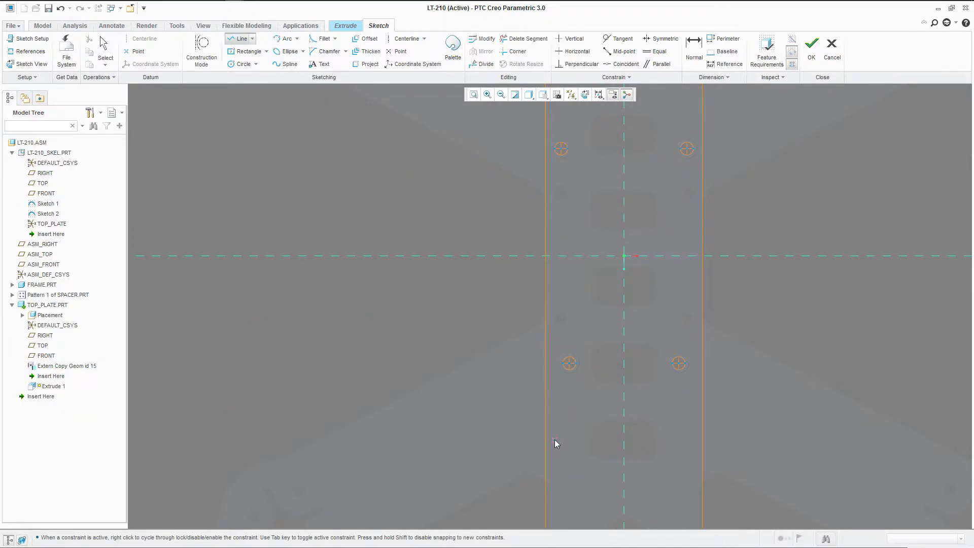
click(406, 40)
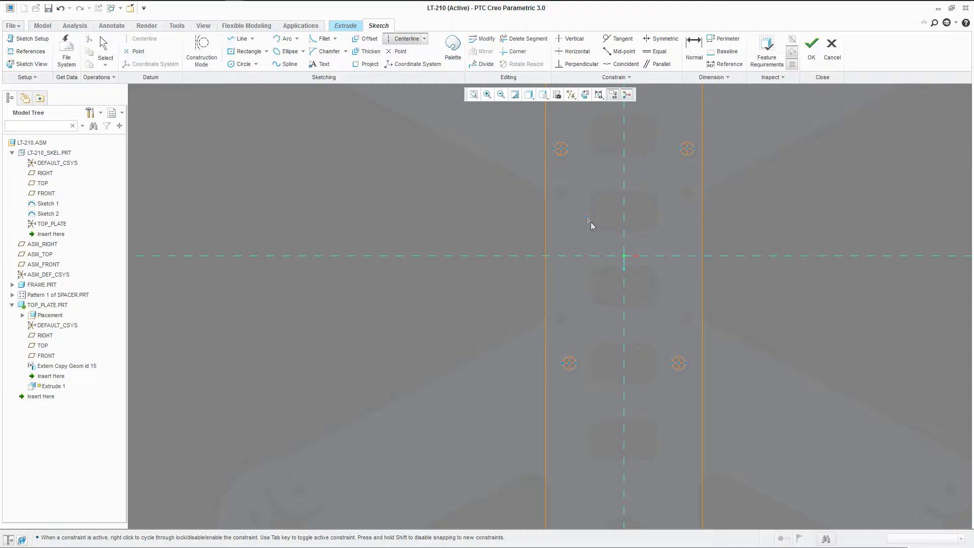
click(624, 256)
click(625, 281)
middle_click(385, 159)
Step: Sketch a vertical line just inside the plate's left long edge, continuing into an inward-slanting line that extends beyond the upper short edge
click(239, 39)
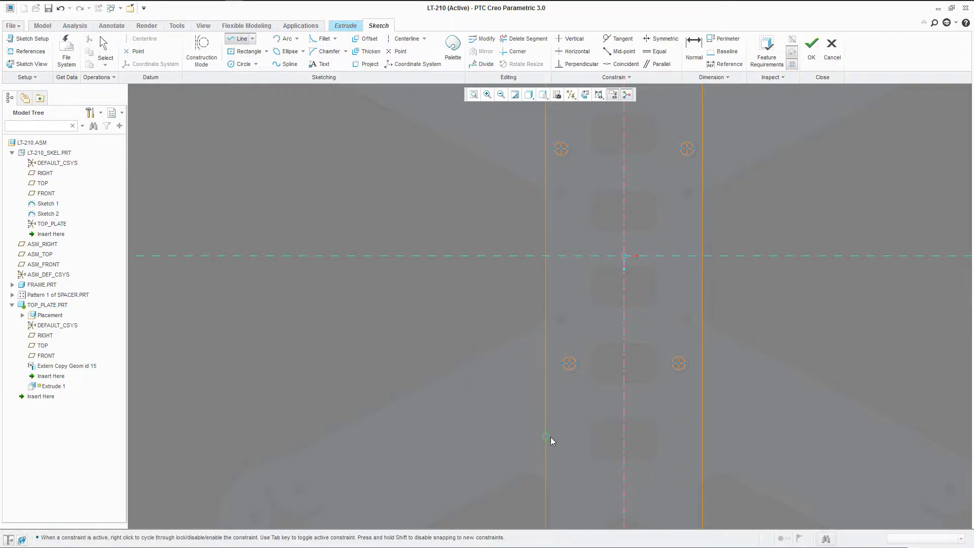
click(554, 404)
scroll(549, 401, up, 3)
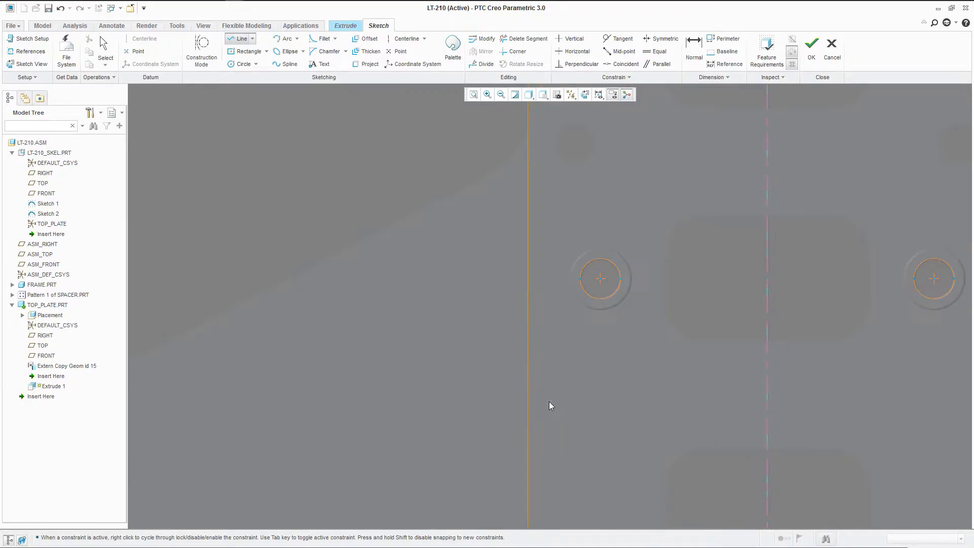
scroll(544, 451, down, 2)
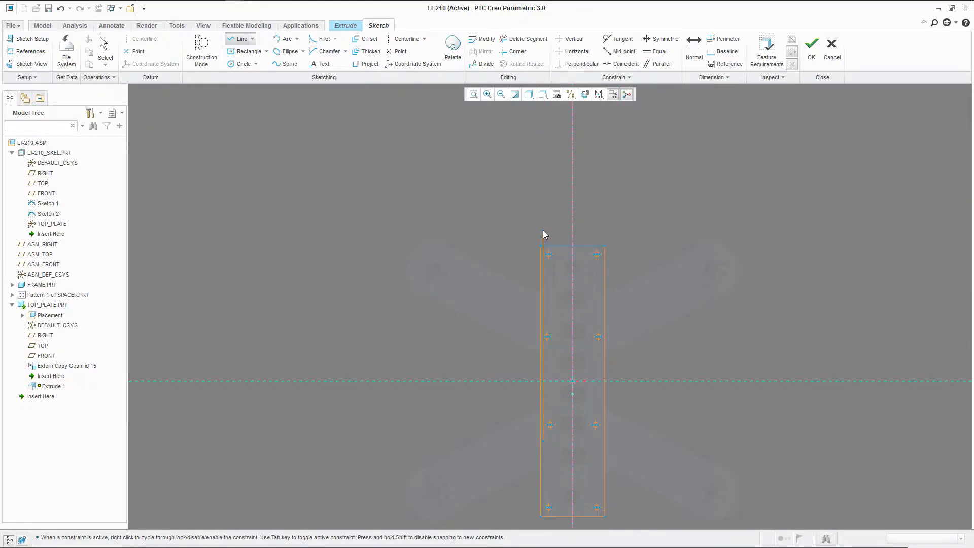
scroll(549, 274, up, 3)
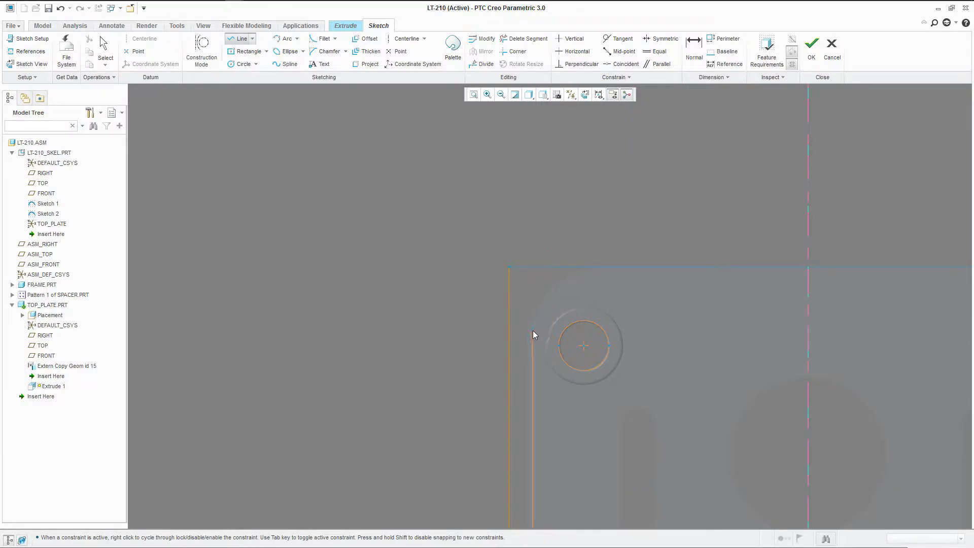
click(532, 325)
scroll(531, 325, down, 3)
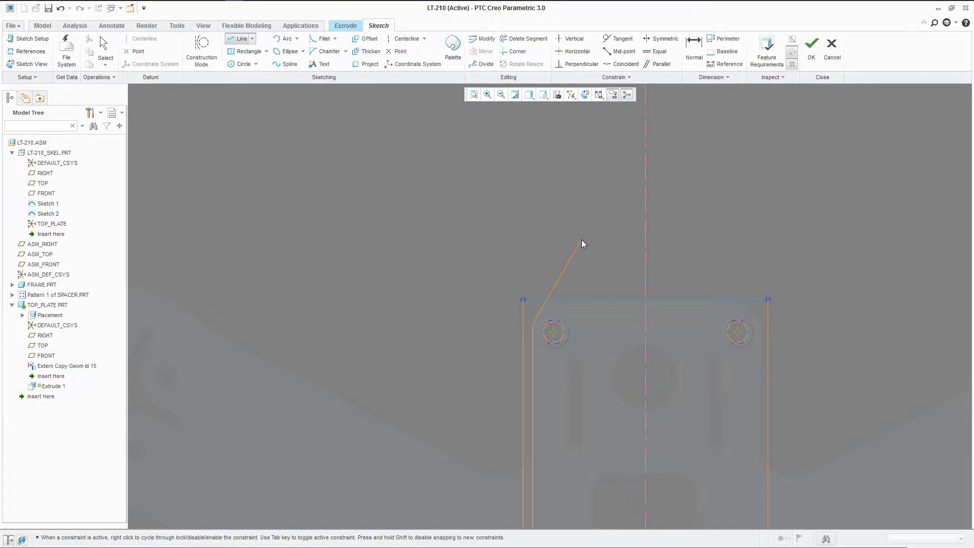
middle_click(622, 242)
middle_click(624, 244)
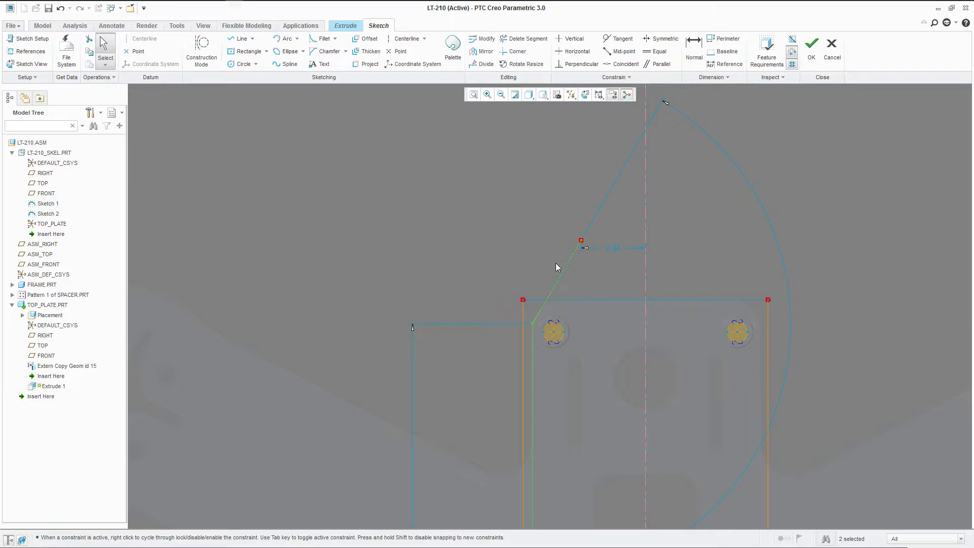
Step: Mirror the two sketched lines about the vertical centerline and join their upper ends with a horizontal line
click(483, 52)
click(644, 187)
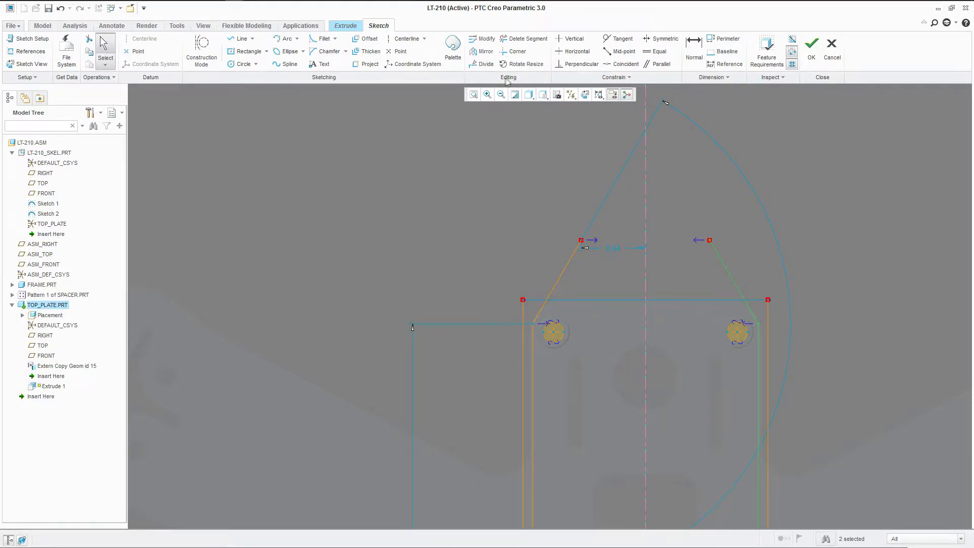
click(240, 39)
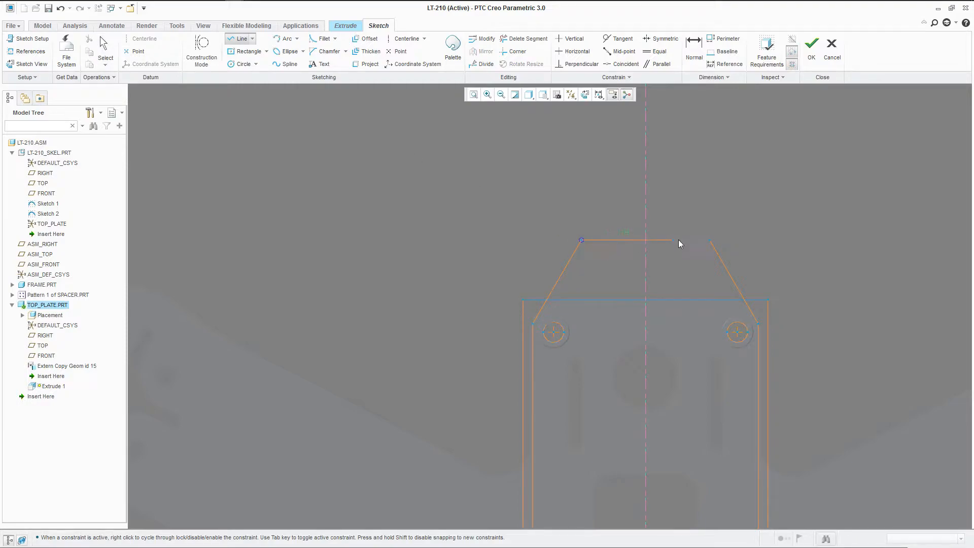
click(707, 238)
middle_click(687, 195)
middle_click(687, 195)
Step: Draw a tangent arc from the inner left line's lower end to the outer left edge and mirror it about the centerline
scroll(533, 179, up, 5)
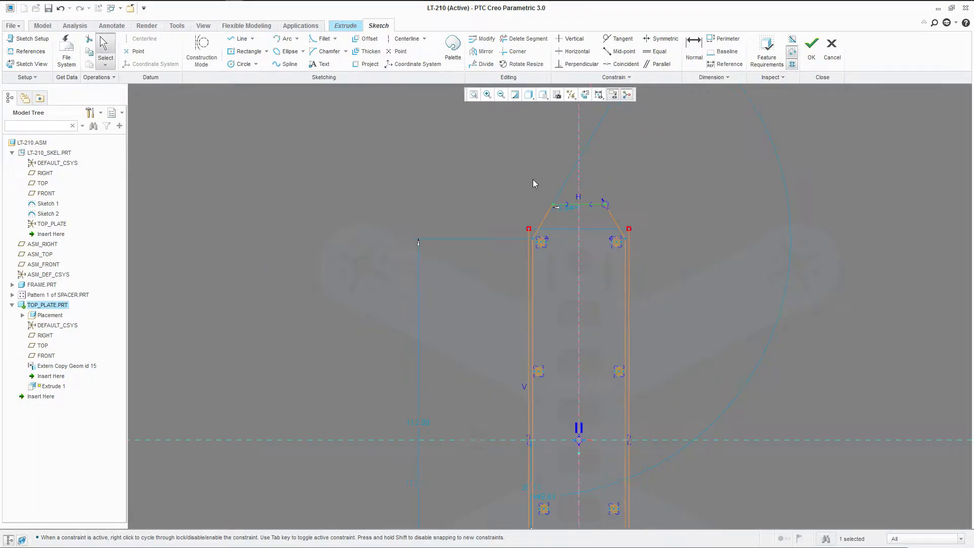
scroll(540, 289, up, 3)
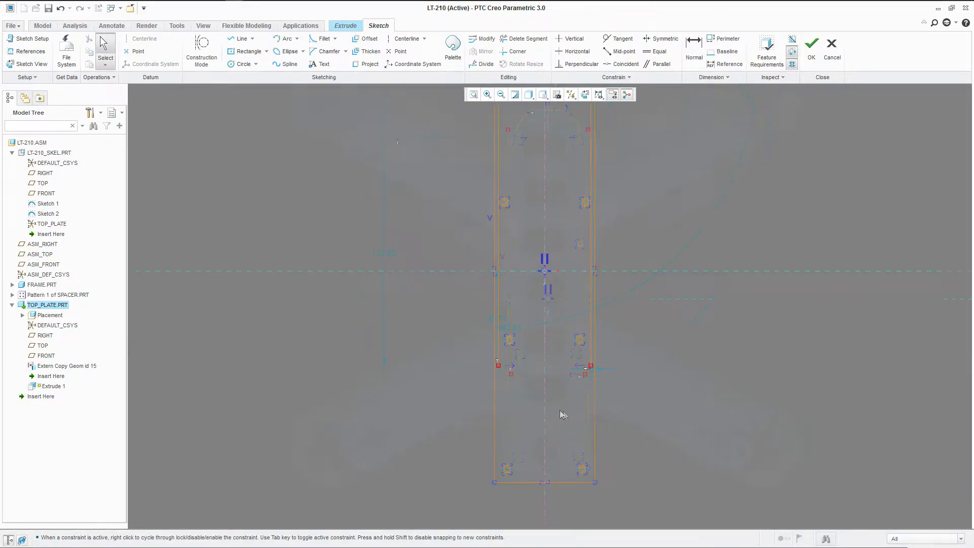
scroll(596, 360, down, 2)
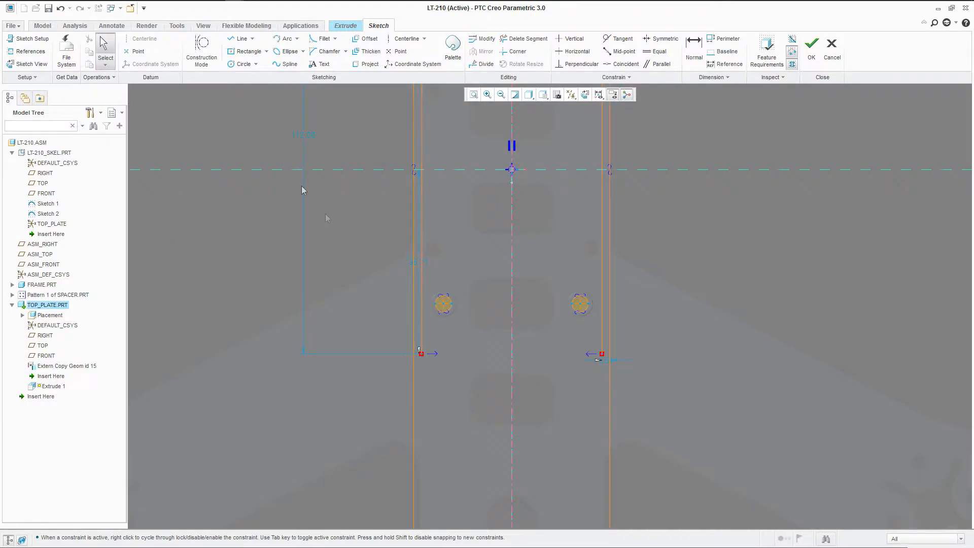
click(284, 38)
scroll(417, 393, down, 3)
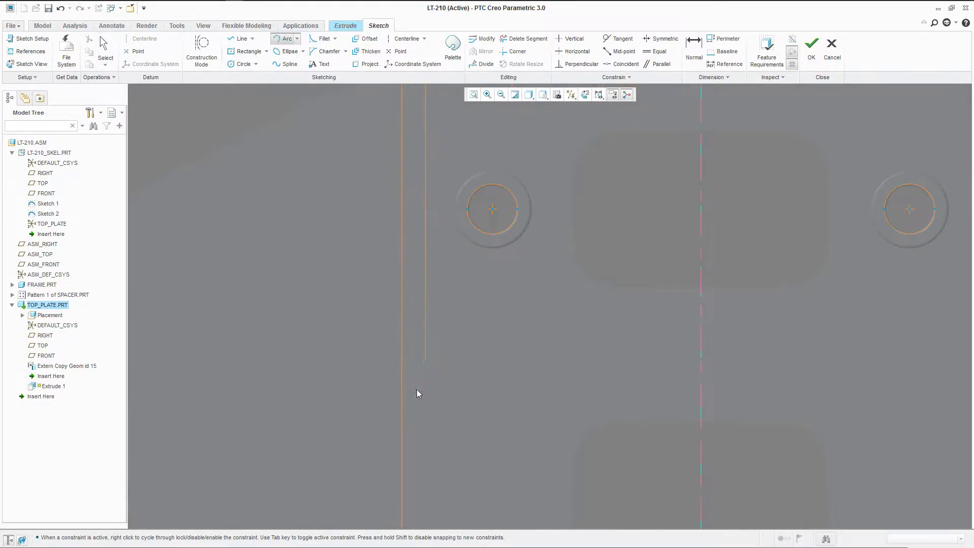
click(426, 363)
middle_click(373, 364)
scroll(348, 374, up, 3)
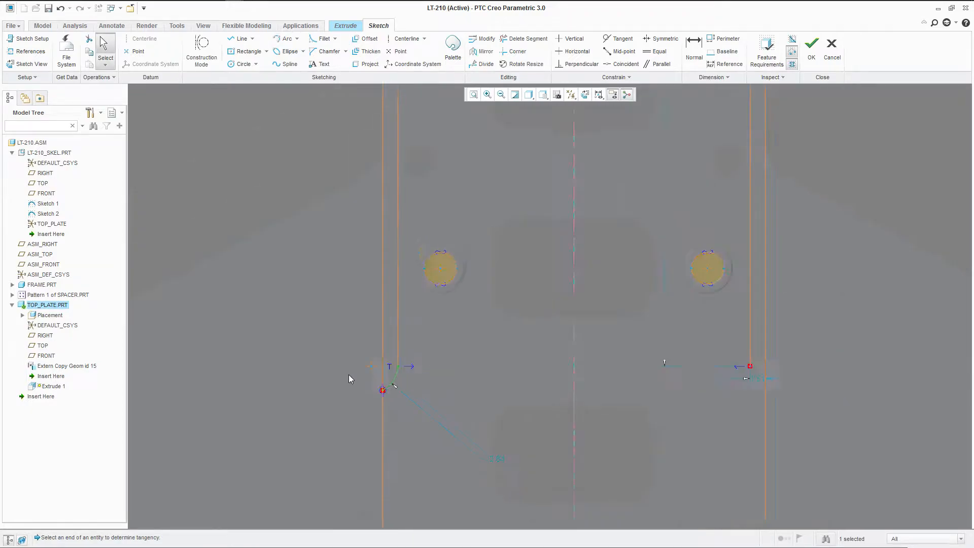
click(486, 51)
click(529, 256)
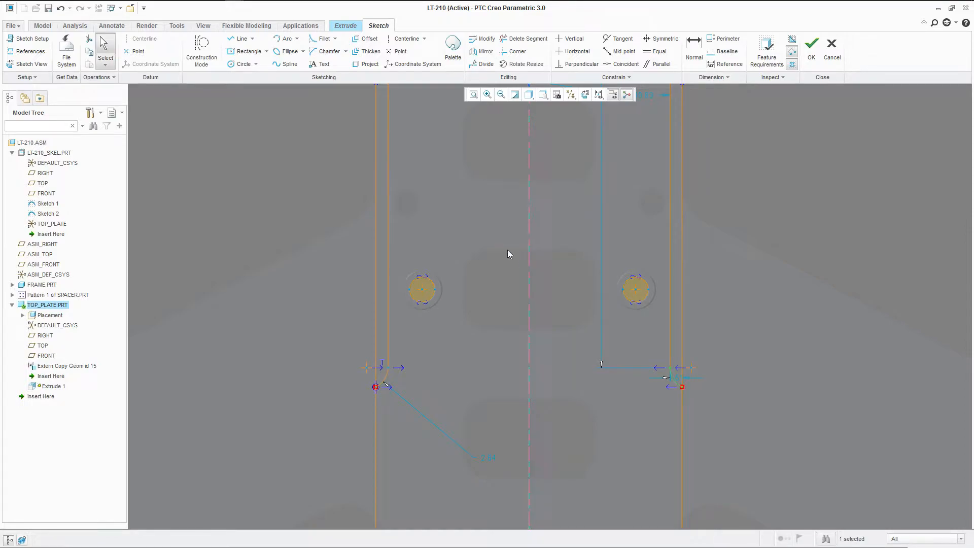
Step: Trim away the segments of both projected outer long edges above the transition arcs
scroll(498, 239, up, 3)
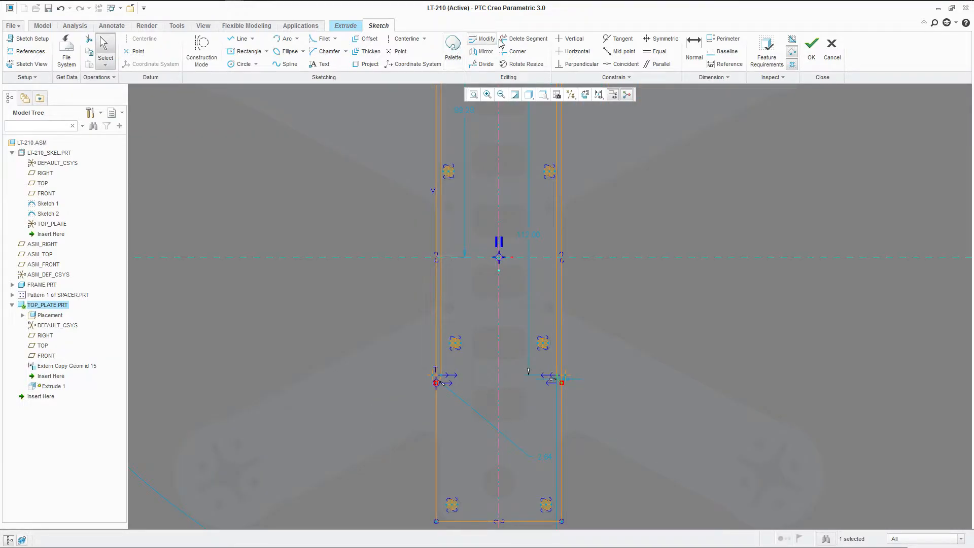
click(525, 39)
scroll(558, 335, down, 5)
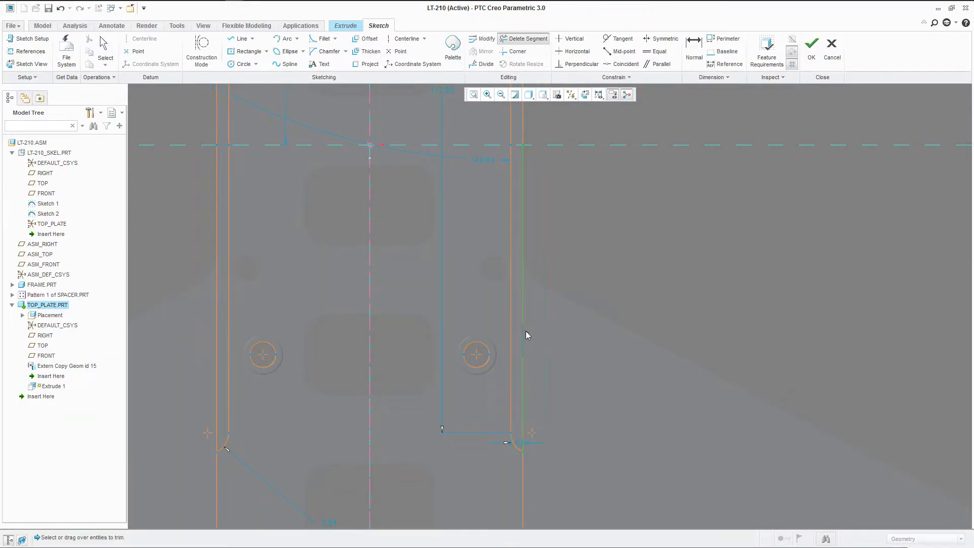
scroll(548, 350, up, 3)
click(381, 340)
click(382, 221)
click(539, 213)
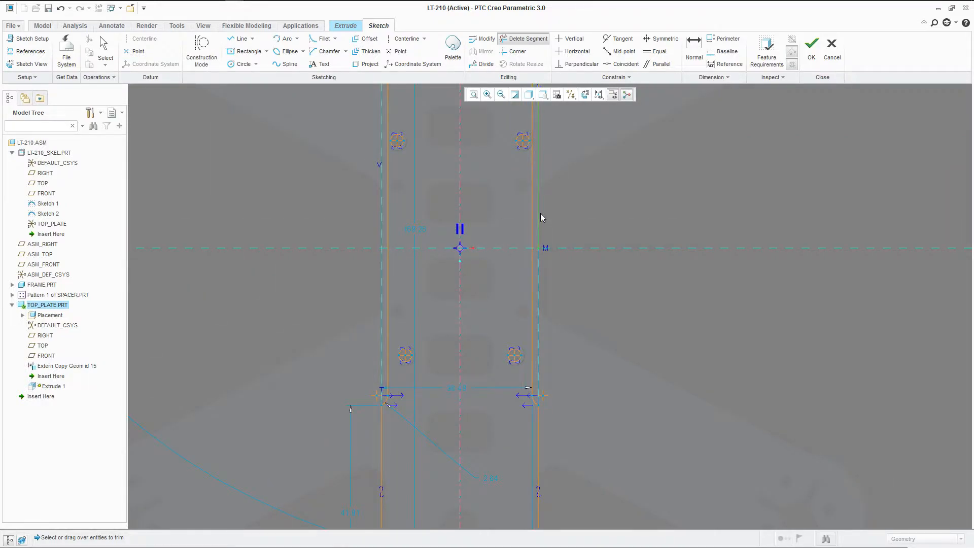
scroll(538, 332, up, 5)
scroll(503, 195, down, 4)
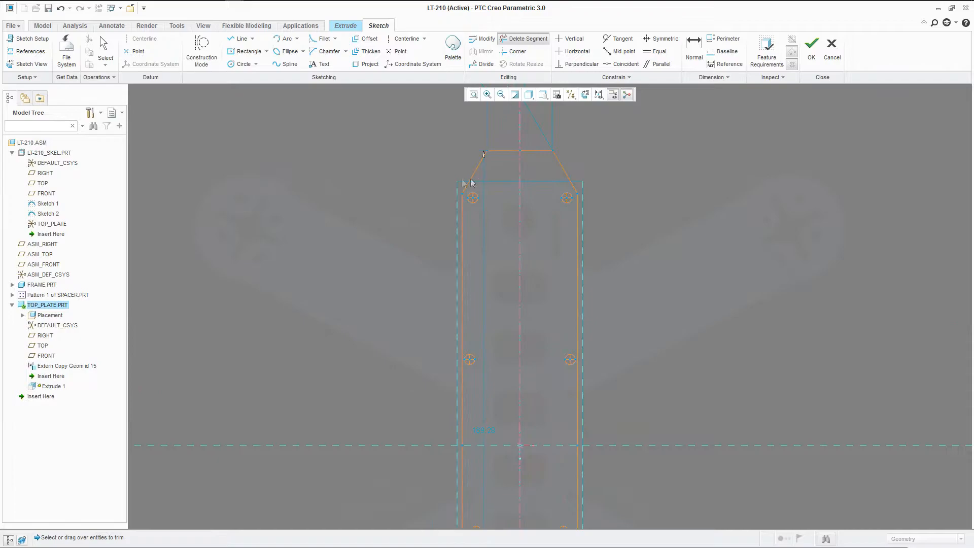
middle_click(429, 161)
Step: Reposition the width and vertical dimensions so they are easier to read around the plate profile
scroll(428, 158, up, 3)
scroll(455, 397, down, 3)
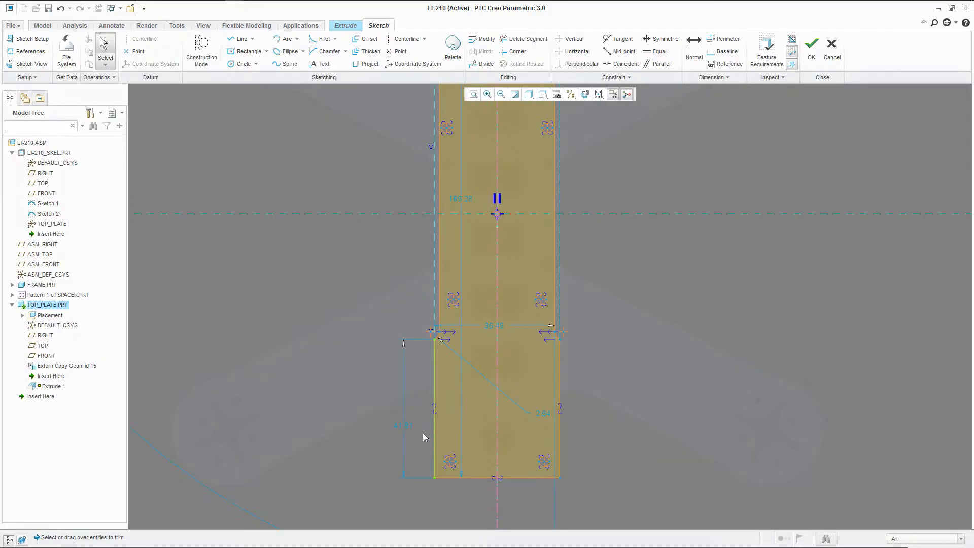
drag(402, 424, 390, 421)
drag(488, 327, 488, 285)
drag(460, 212, 327, 208)
Step: Dimension the plate's overall length from the lower short edge to the upper edge and set it to 168.5
scroll(422, 386, down, 2)
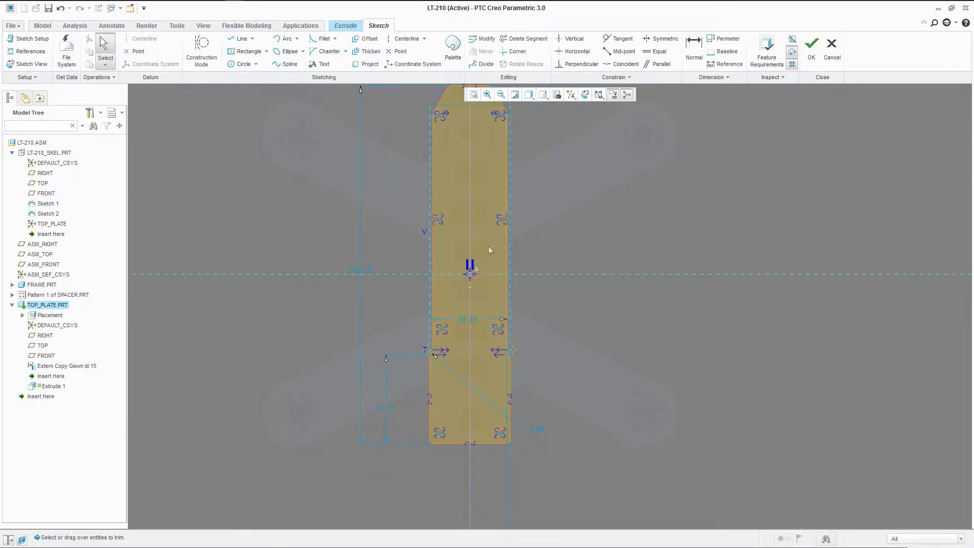
click(693, 48)
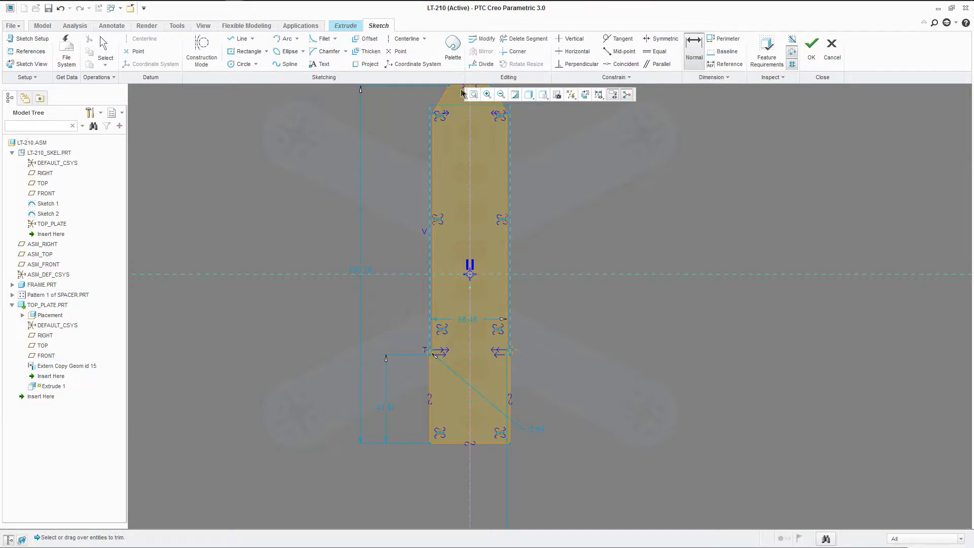
double_click(365, 304)
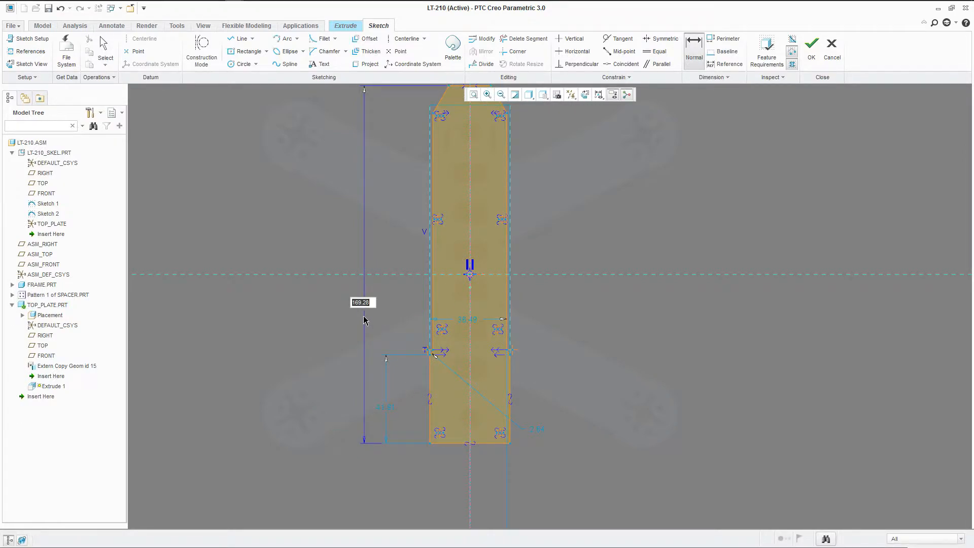
text(168.5)
key(Return)
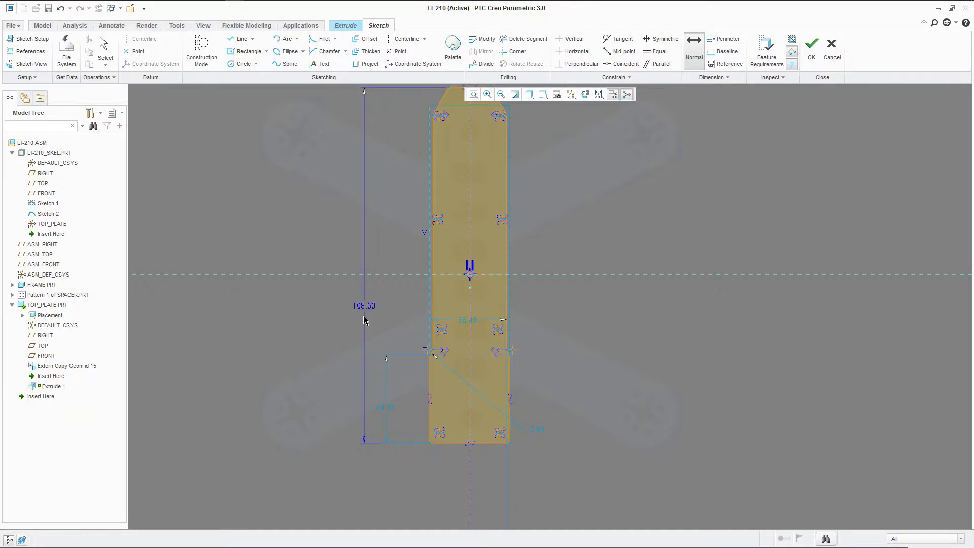
Step: Dimension the width of the short horizontal edge at the plate's upper end
scroll(386, 345, down, 2)
scroll(403, 322, up, 1)
scroll(431, 335, down, 3)
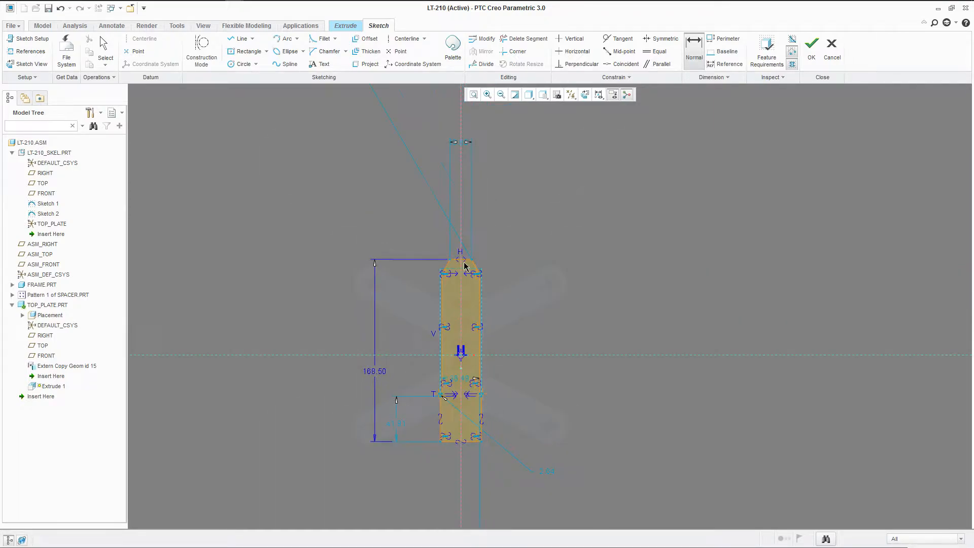
scroll(457, 254, up, 2)
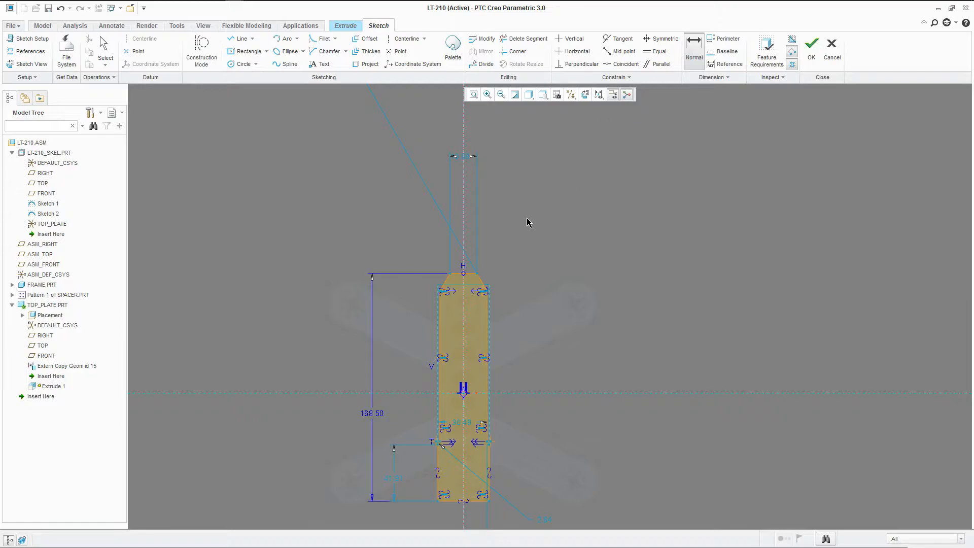
scroll(526, 222, up, 2)
click(441, 303)
middle_click(443, 267)
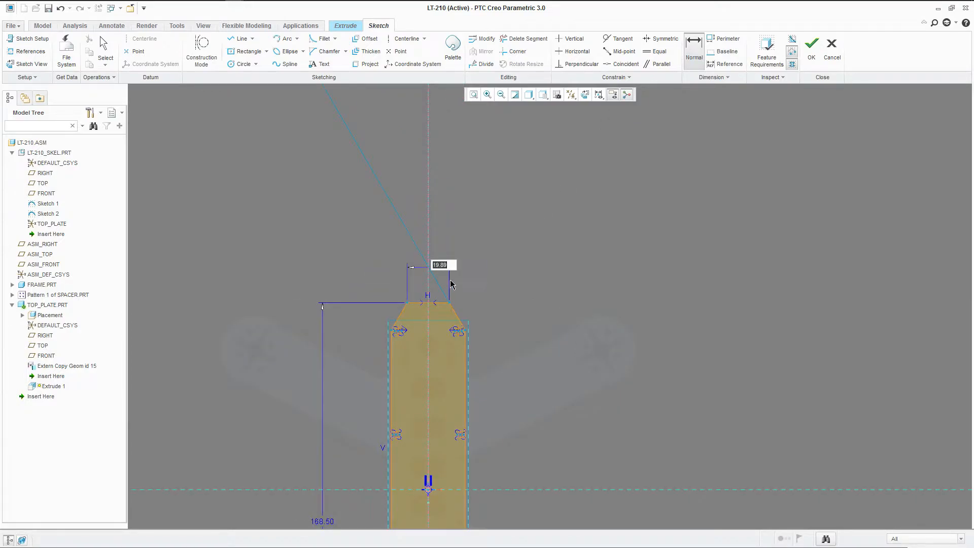
Step: Dimension the distance between the two inner long edges and set it to 36
click(466, 348)
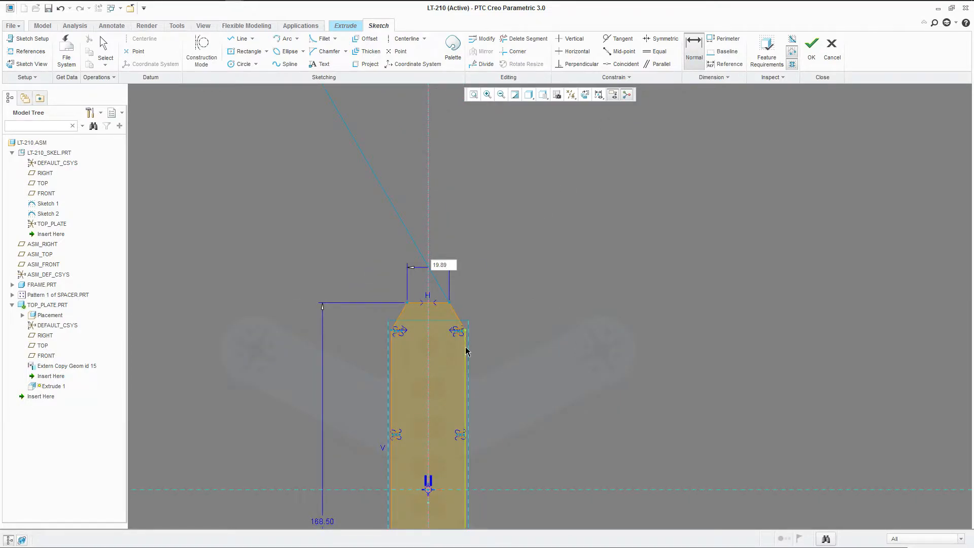
click(393, 349)
middle_click(394, 280)
middle_click(402, 261)
double_click(401, 246)
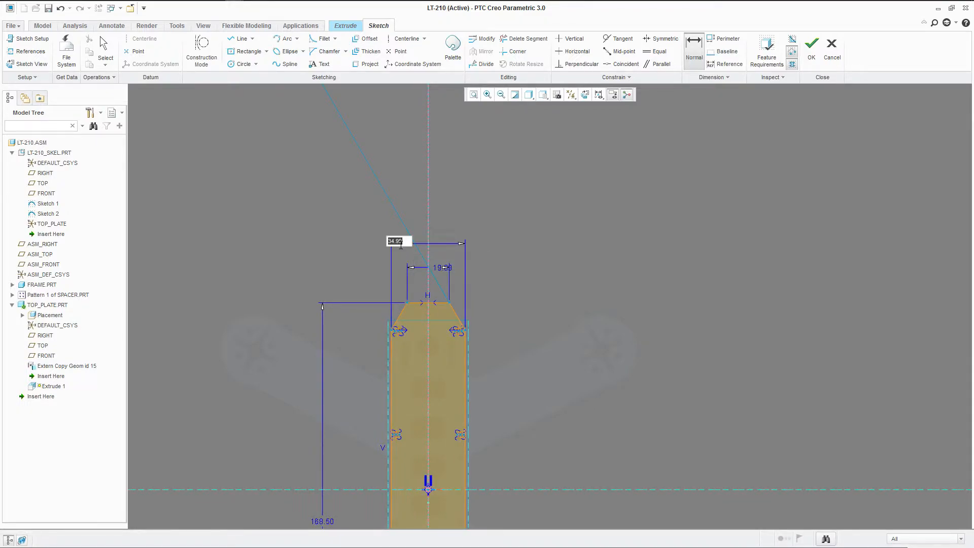
text(36)
key(Return)
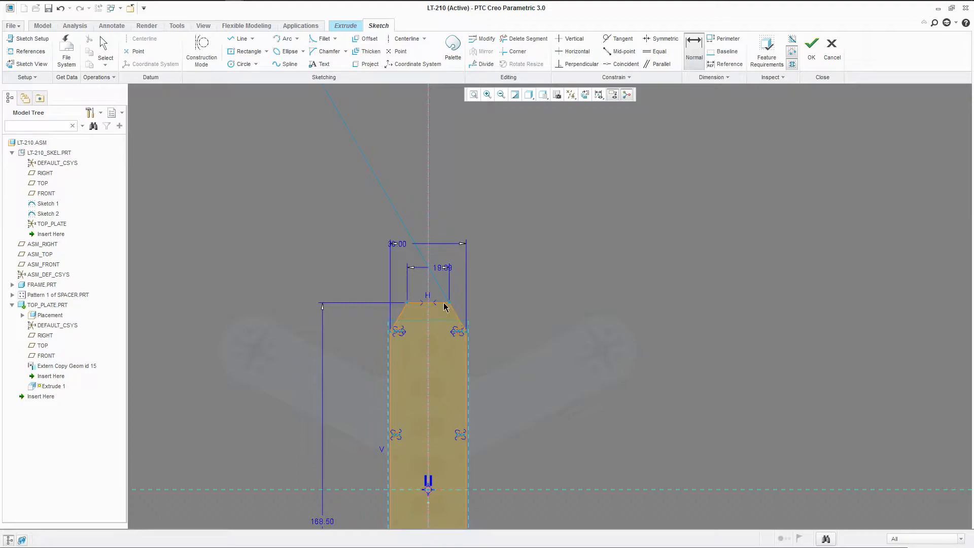
Step: Set the width of the plate's upper horizontal edge to 23.5
double_click(443, 269)
text(23.5)
key(Return)
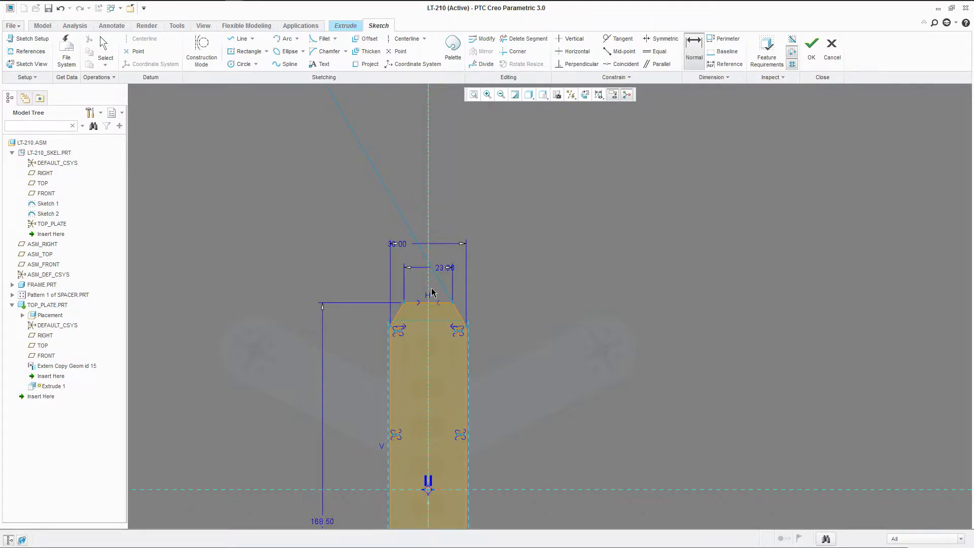
Step: Lock the dimensions for the inner long-edge width, the upper edge width and the overall length
middle_click(415, 289)
click(401, 244)
ctrl+click(446, 269)
scroll(373, 376, down, 3)
scroll(380, 387, up, 2)
ctrl+click(382, 386)
right_click(381, 389)
click(414, 297)
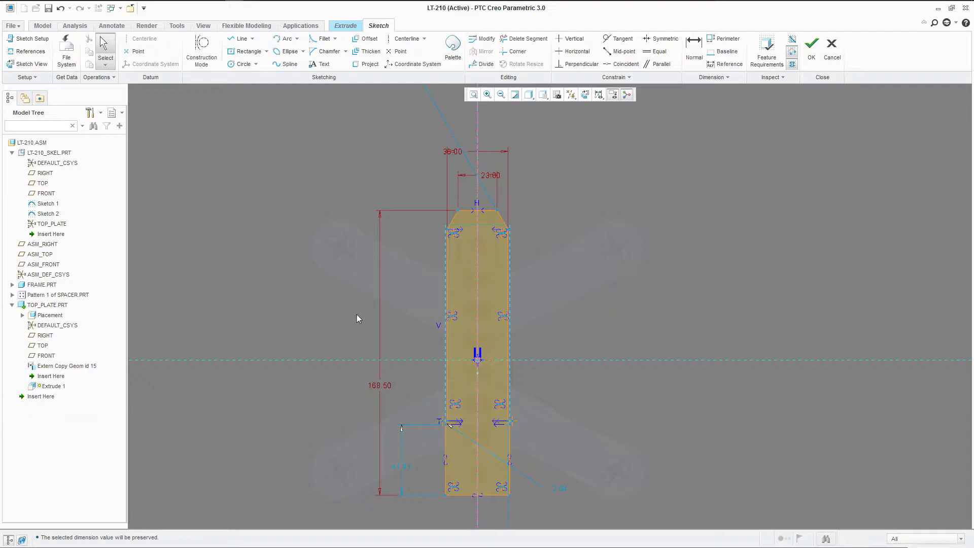
Step: Set the radius of the small transition arc on the plate's left long edge to 2.5
scroll(429, 301, down, 1)
scroll(453, 440, up, 2)
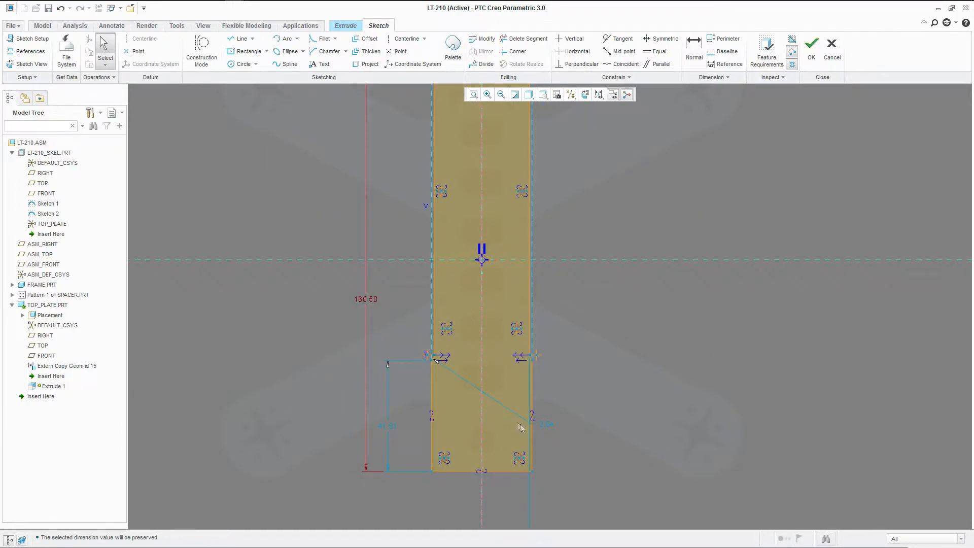
drag(449, 378, 447, 377)
scroll(443, 380, up, 3)
double_click(449, 349)
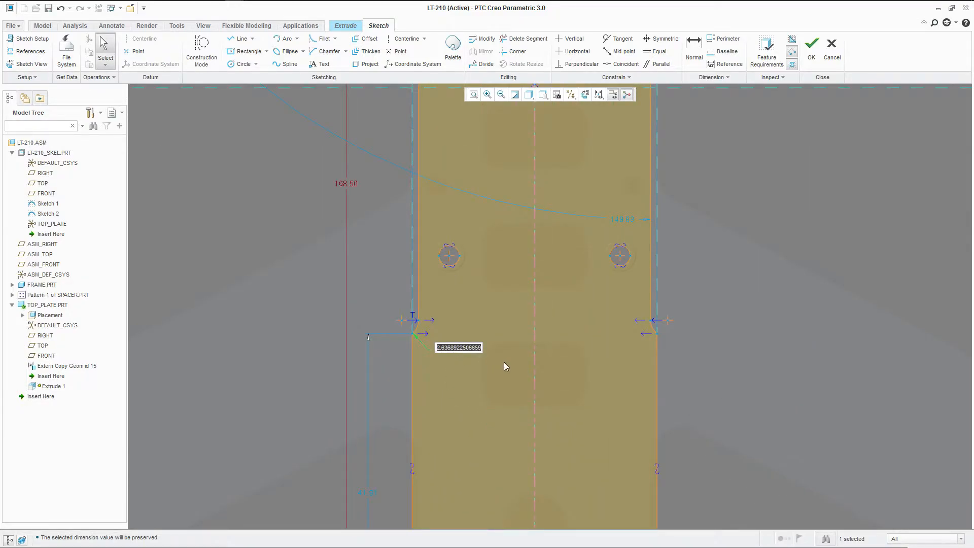
text(2.5)
key(Return)
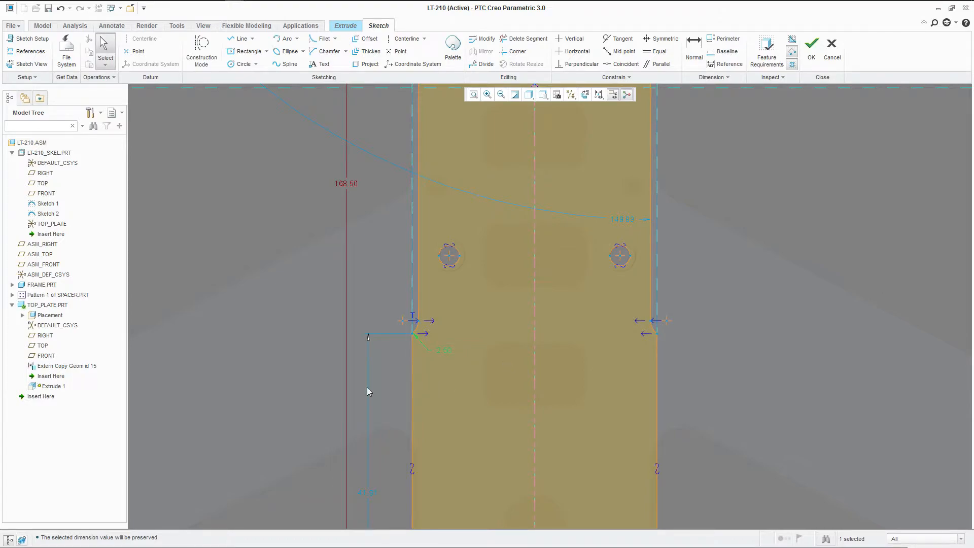
Step: Set the length of the plate's wider lower section to 50
scroll(334, 367, down, 1)
double_click(355, 469)
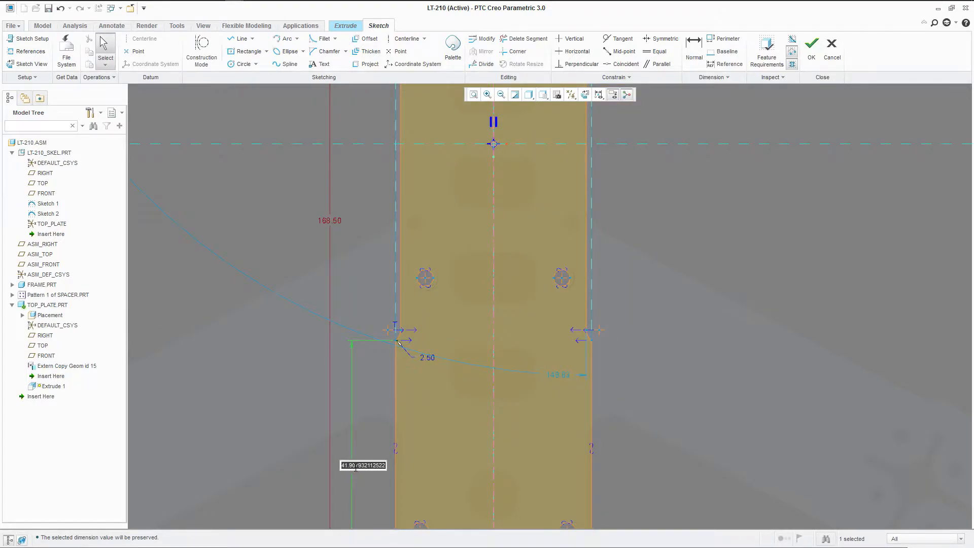
text(50)
key(Return)
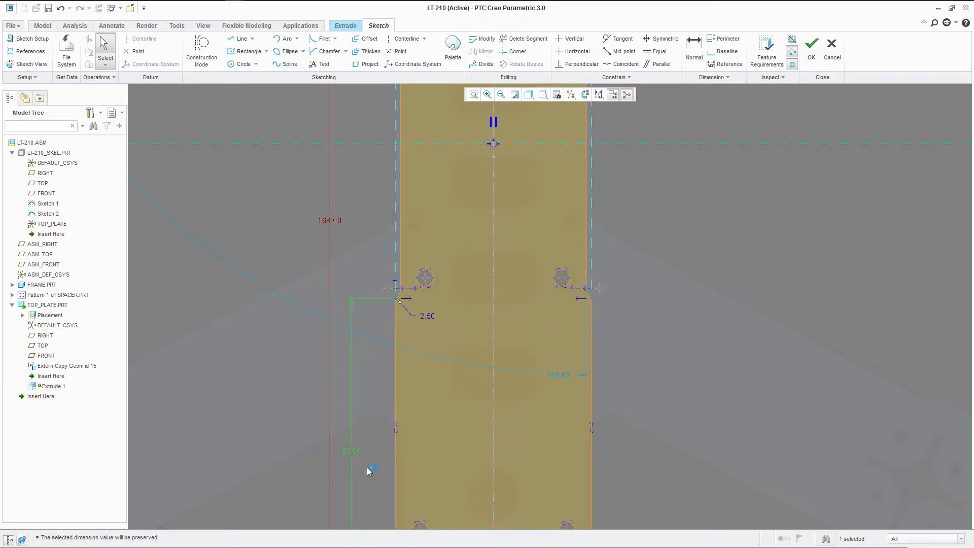
scroll(370, 285, down, 2)
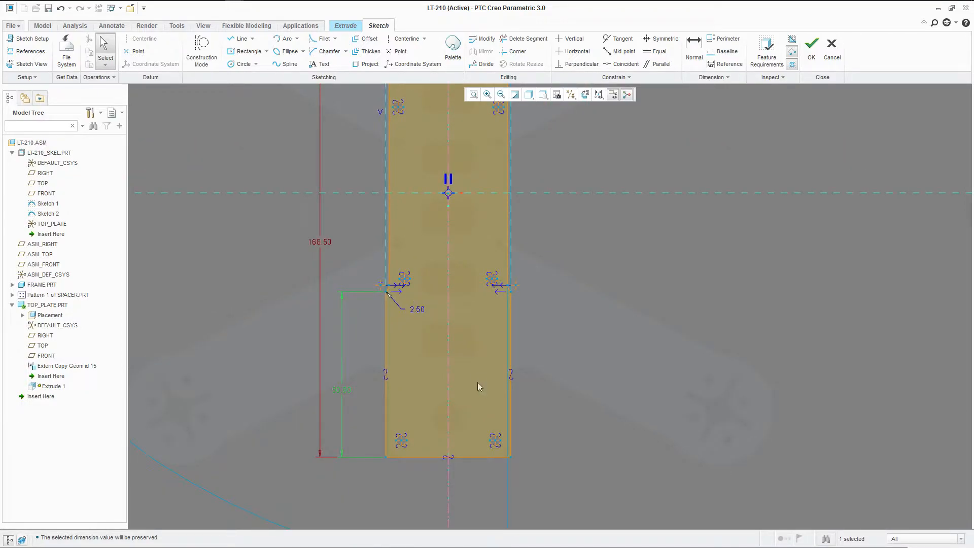
scroll(487, 319, down, 3)
scroll(483, 345, up, 1)
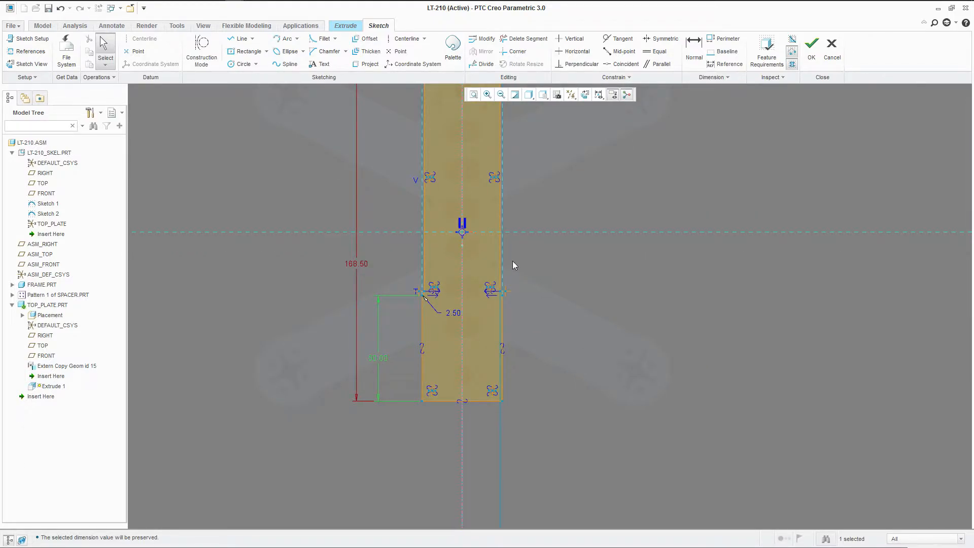
Step: Return to the flat sketch view and reposition the angle dimension beside the plate's upper right angled edge
click(584, 95)
scroll(554, 233, down, 7)
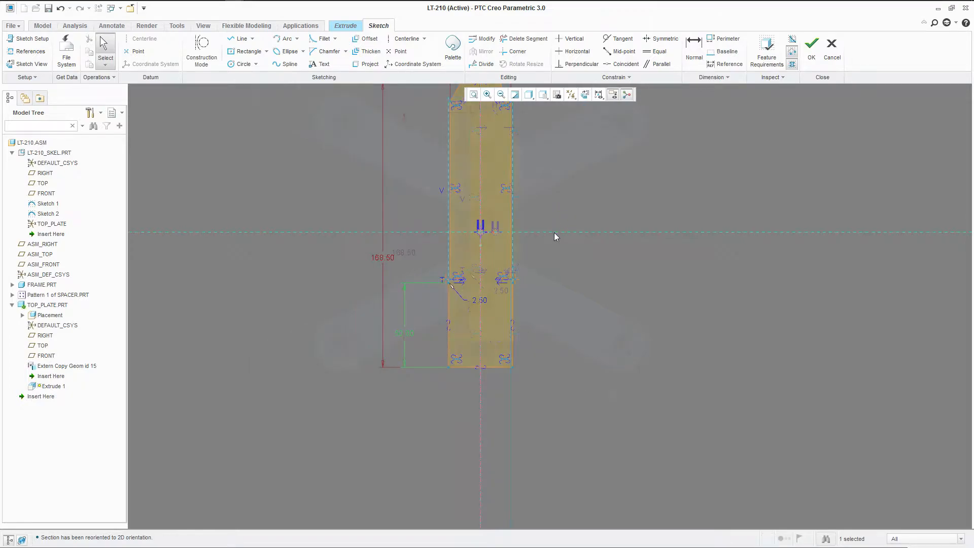
scroll(550, 231, up, 2)
mouse_move(549, 233)
middle_down()
mouse_move(543, 325)
mouse_move(516, 337)
mouse_move(533, 246)
middle_up()
scroll(534, 246, up, 6)
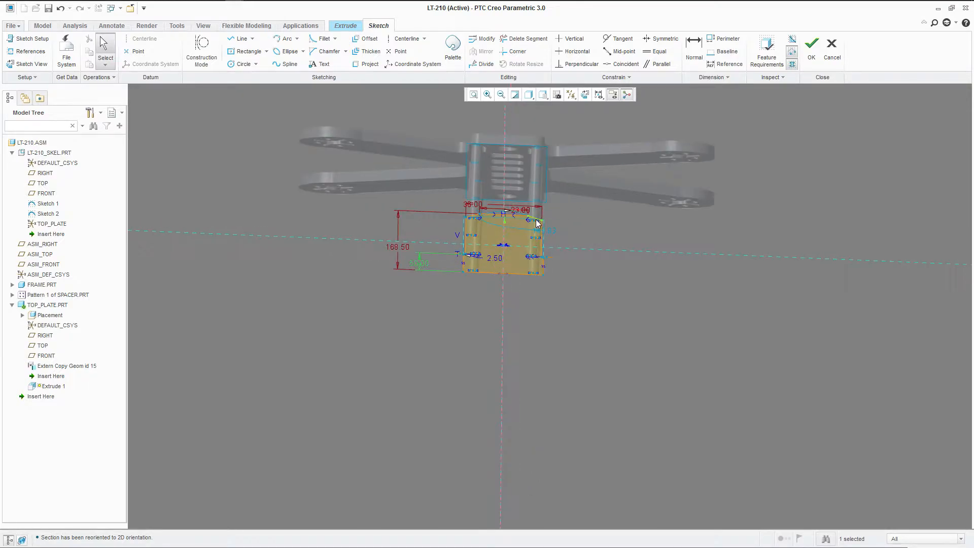
click(586, 95)
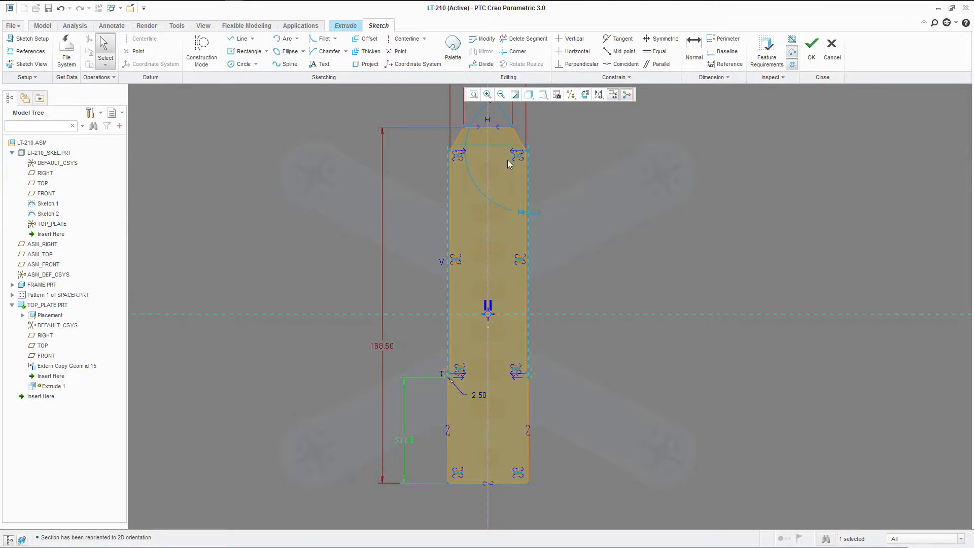
scroll(507, 160, down, 1)
drag(532, 210, 510, 166)
scroll(510, 135, down, 2)
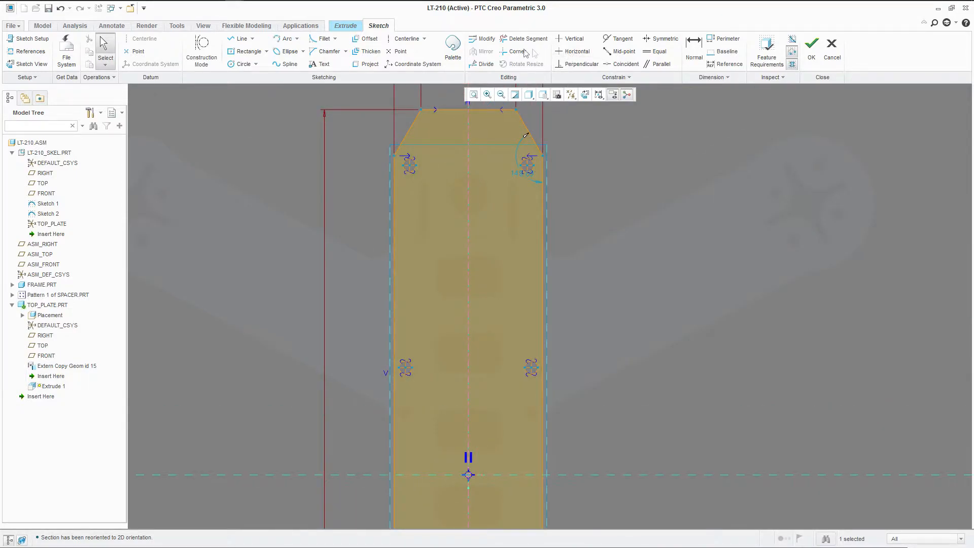
Step: Try to make the two upper shoulder corners symmetric about the vertical centerline
click(648, 42)
click(542, 156)
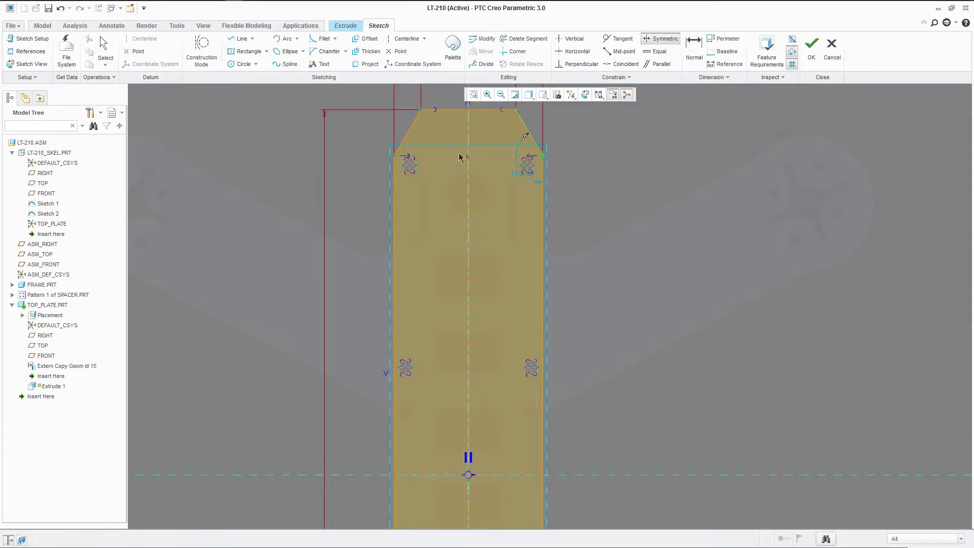
click(394, 155)
middle_click(486, 161)
click(511, 152)
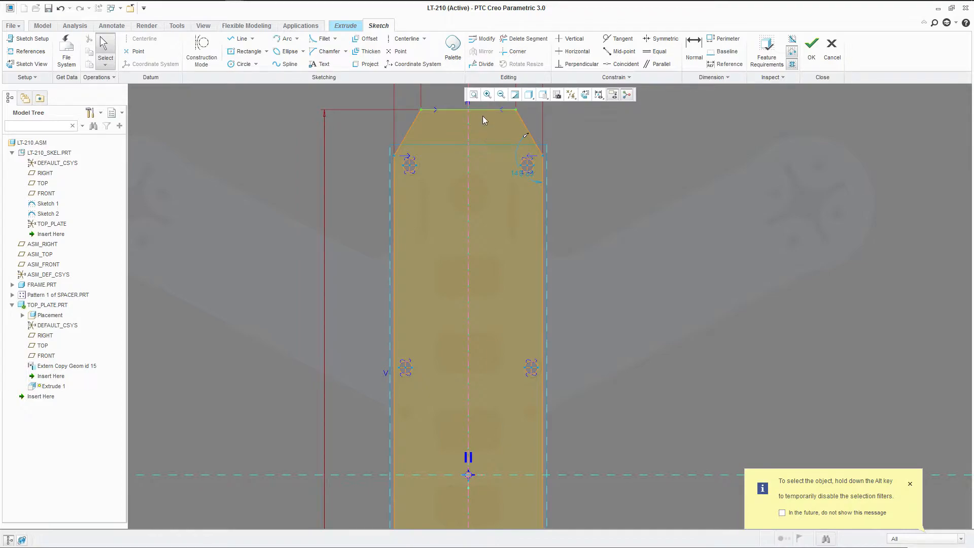
Step: Set the angle between the upper right angled edge and the adjacent long edge to 150 degrees
scroll(464, 205, down, 2)
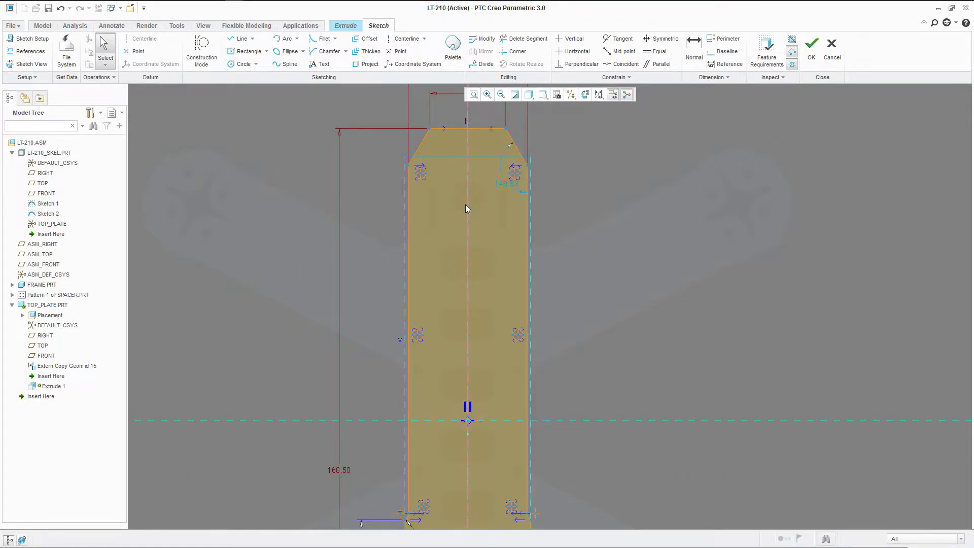
scroll(465, 204, down, 2)
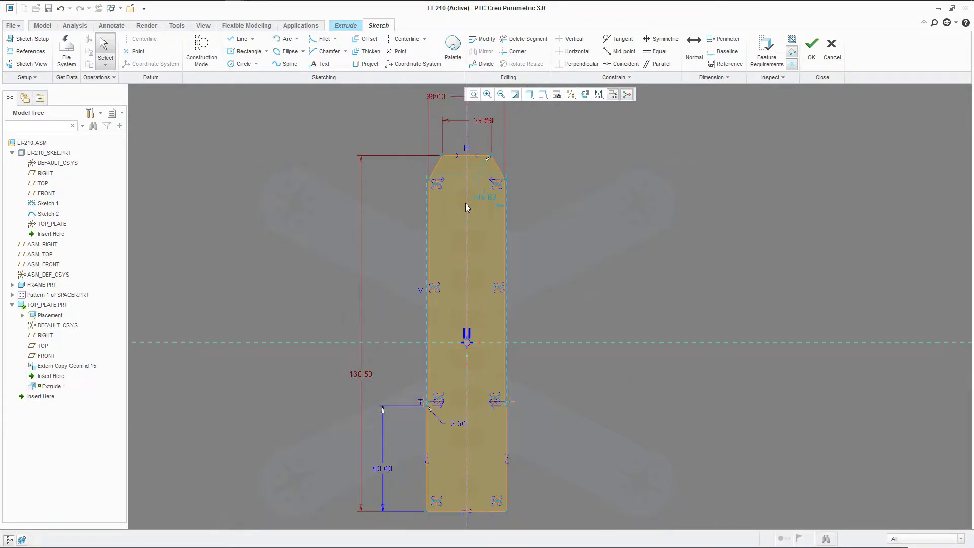
middle_click(485, 168)
text(150)
key(Return)
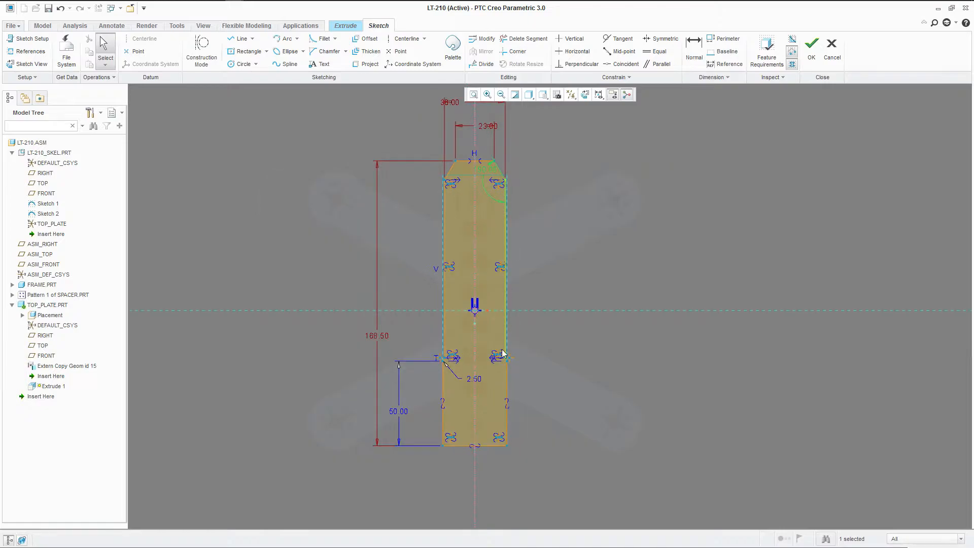
Step: Lock the transition arc's radius dimension and the lower section's length dimension
scroll(574, 340, up, 1)
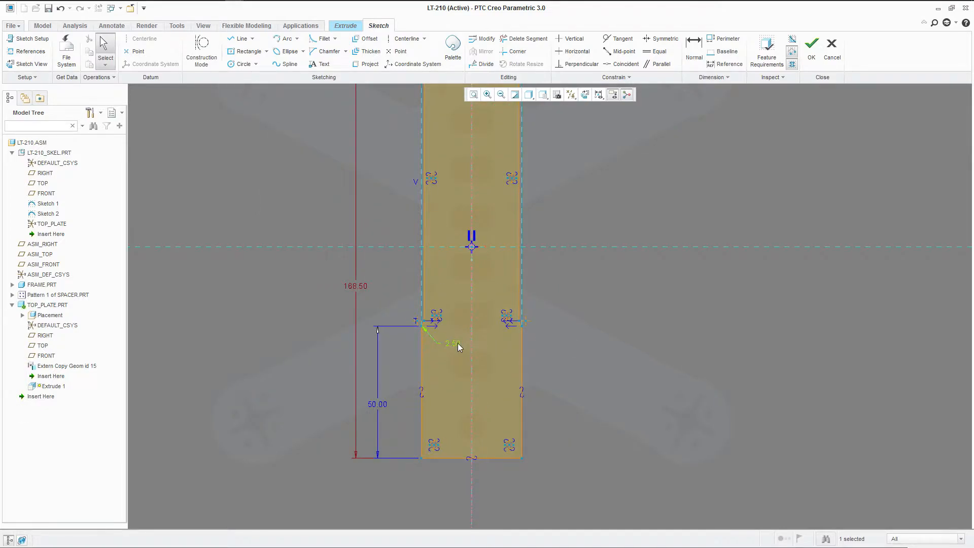
ctrl+click(385, 403)
right_click(385, 403)
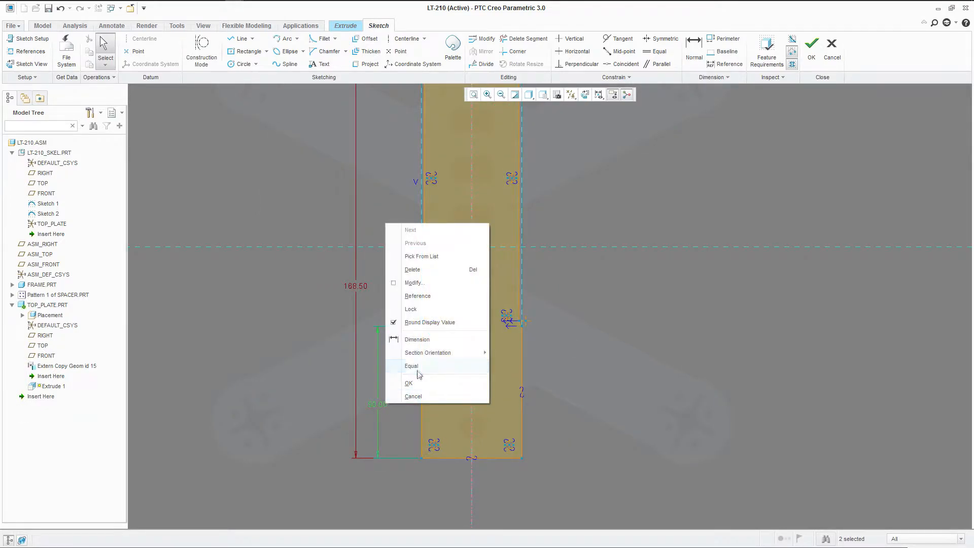
click(411, 308)
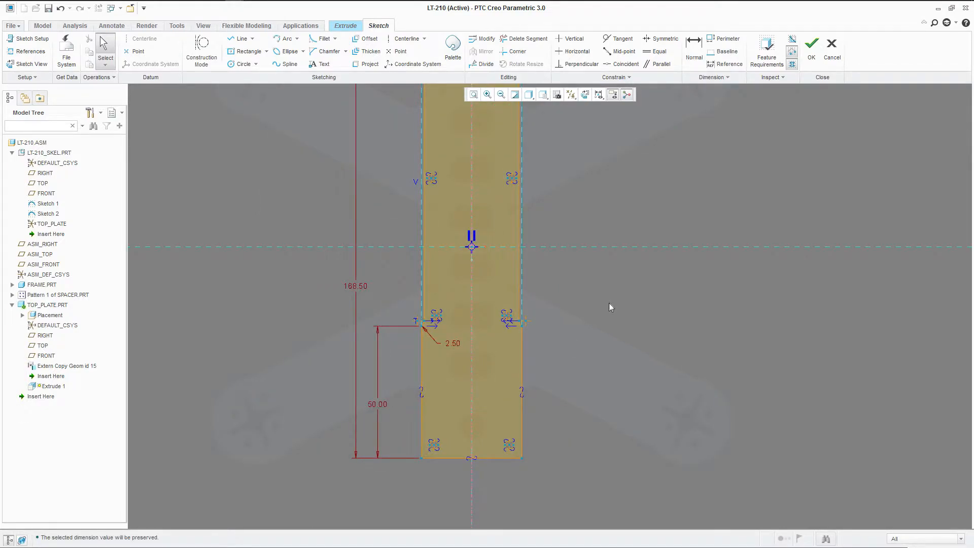
Step: Sketch a vertical line about 13 long upward from the plate's lower edge and mirror it about the centerline
click(240, 38)
scroll(449, 475, up, 2)
click(446, 452)
click(445, 400)
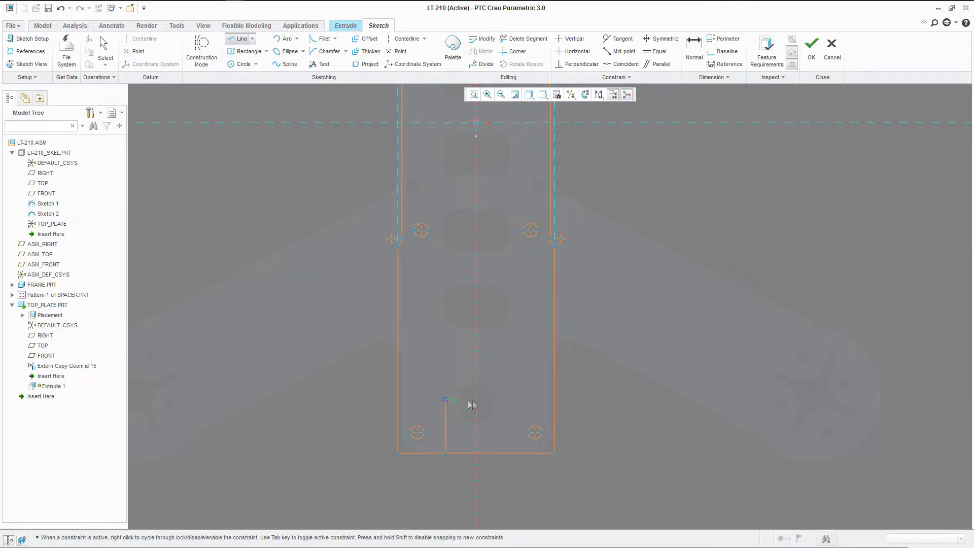
middle_click(501, 400)
click(482, 51)
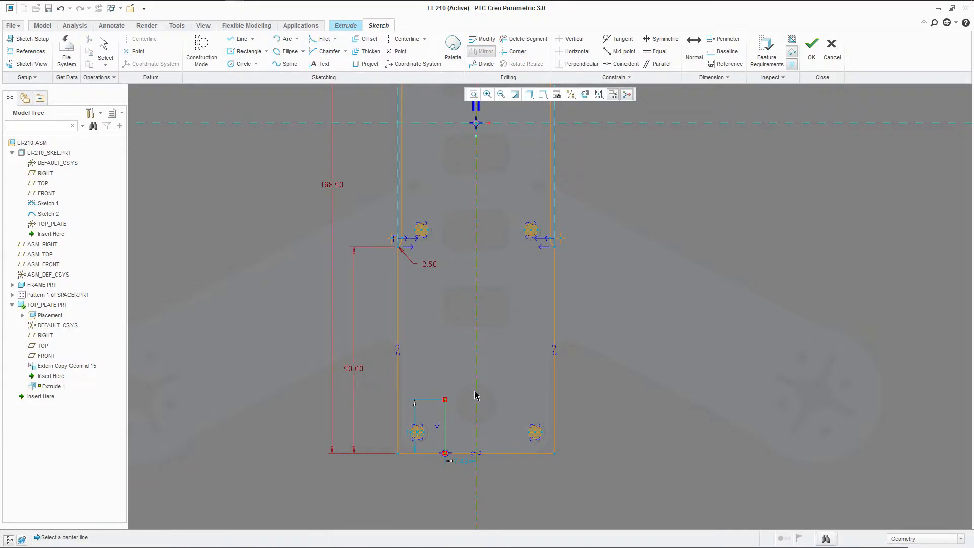
click(476, 395)
Step: Connect the upper ends of the two vertical lines and trim the lower edge between them to form a notch
click(238, 38)
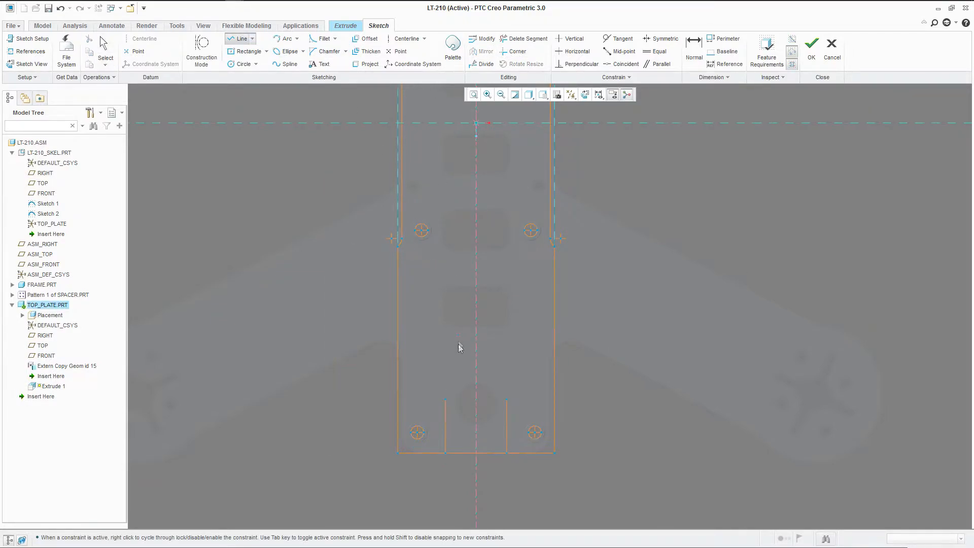
click(447, 400)
click(507, 399)
middle_click(494, 355)
click(507, 38)
scroll(466, 444, down, 3)
drag(488, 498, 486, 494)
middle_click(463, 421)
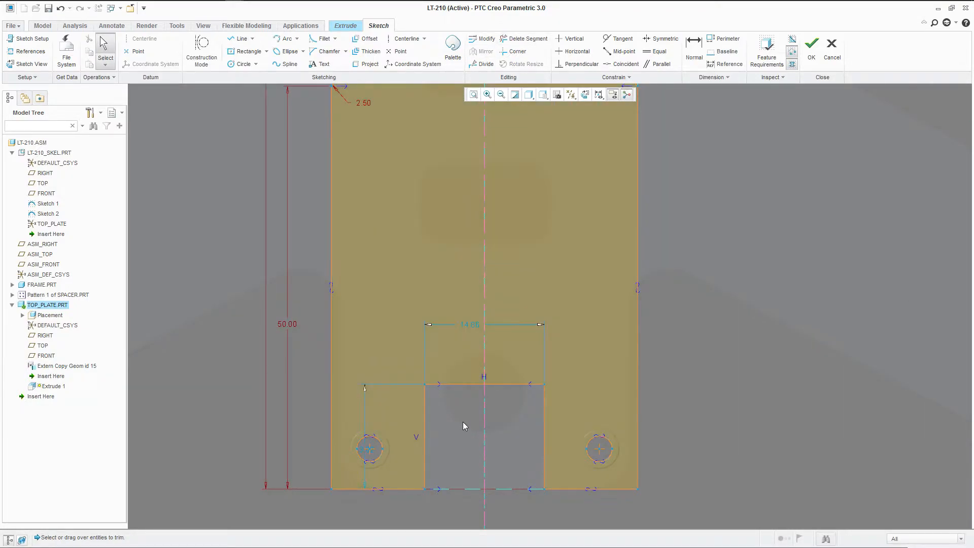
Step: Set the notch's width to 21 and its depth to 15
double_click(472, 324)
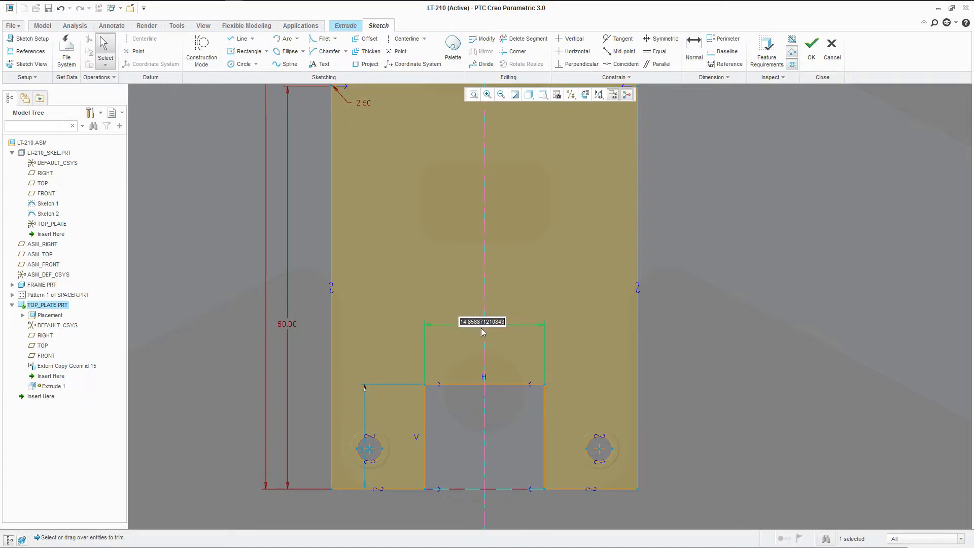
text(21)
key(Return)
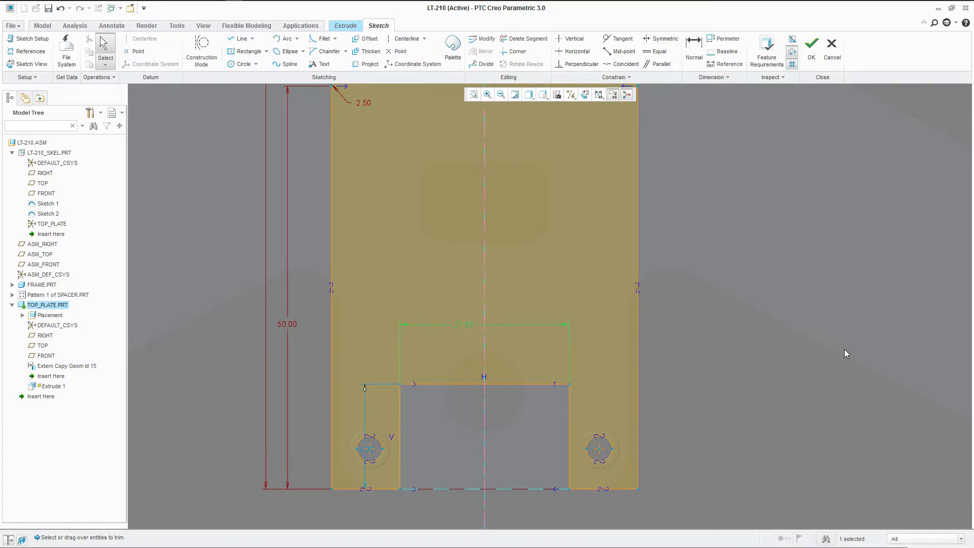
double_click(361, 449)
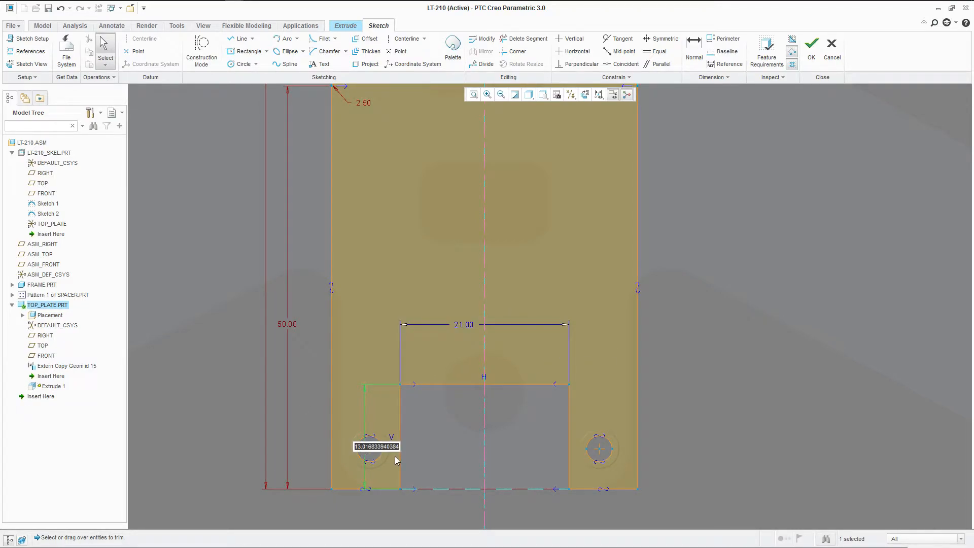
text(15)
key(Return)
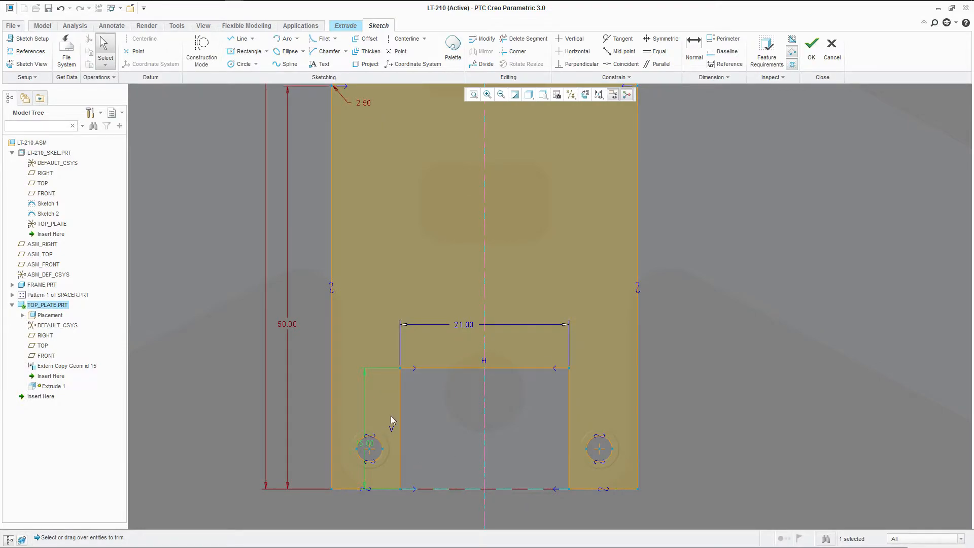
Step: Lock the width dimension of the notch at the plate's lower end
scroll(391, 420, down, 5)
mouse_move(380, 274)
middle_down()
mouse_move(387, 248)
mouse_move(458, 190)
mouse_move(394, 302)
mouse_move(437, 254)
mouse_move(425, 335)
mouse_move(432, 353)
middle_up()
scroll(410, 333, up, 3)
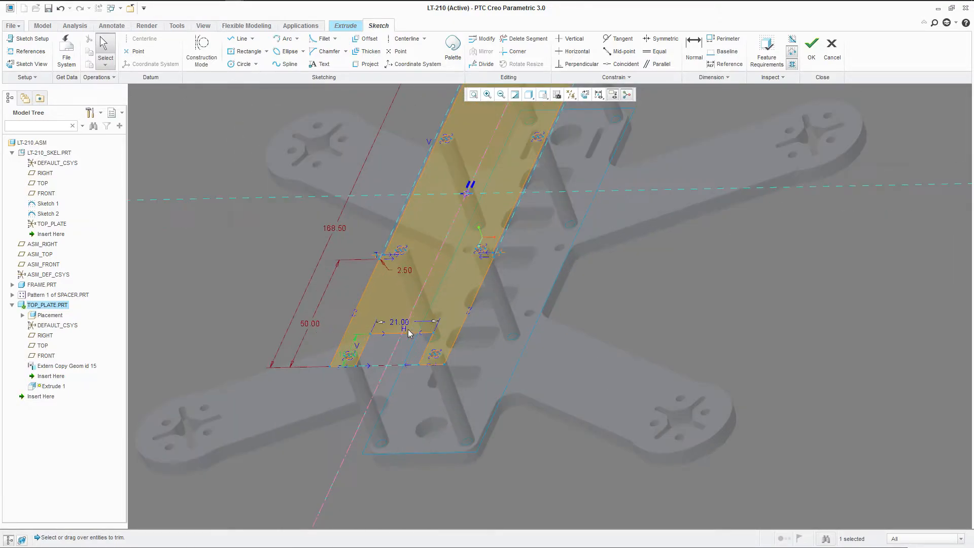
right_click(406, 327)
click(434, 419)
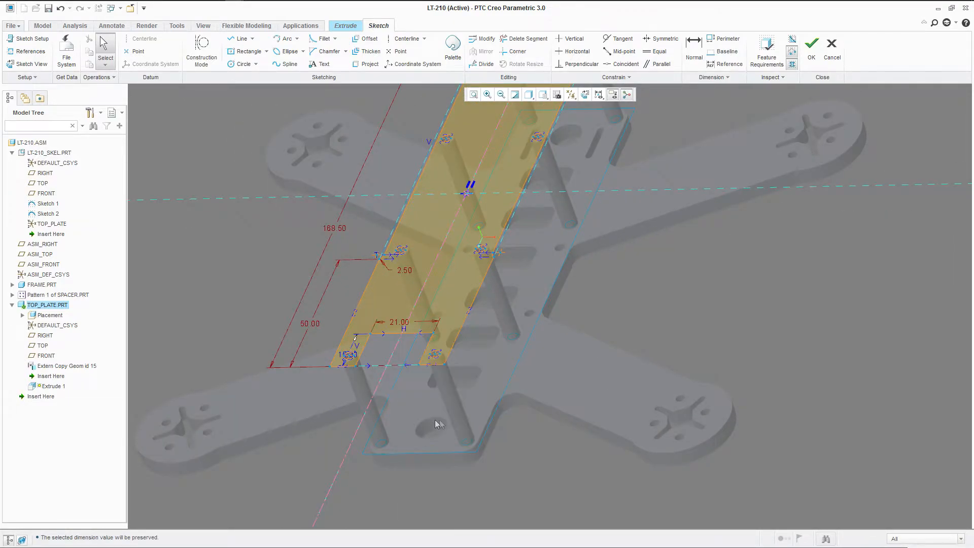
Step: Delete the angle dimension at the plate's upper right shoulder corner
middle_drag(434, 419, 505, 336)
scroll(517, 225, up, 4)
mouse_move(520, 292)
middle_down()
mouse_move(545, 286)
mouse_move(540, 315)
middle_up()
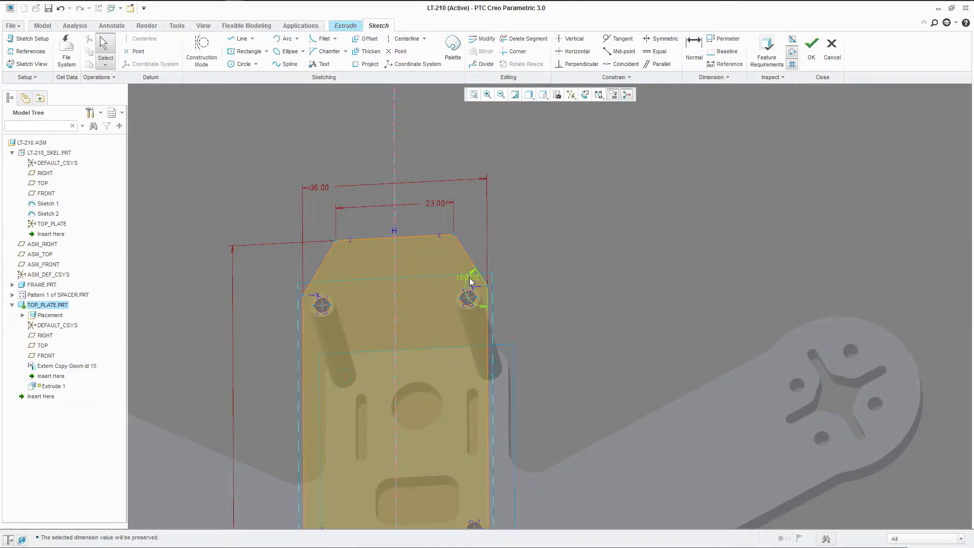
click(468, 280)
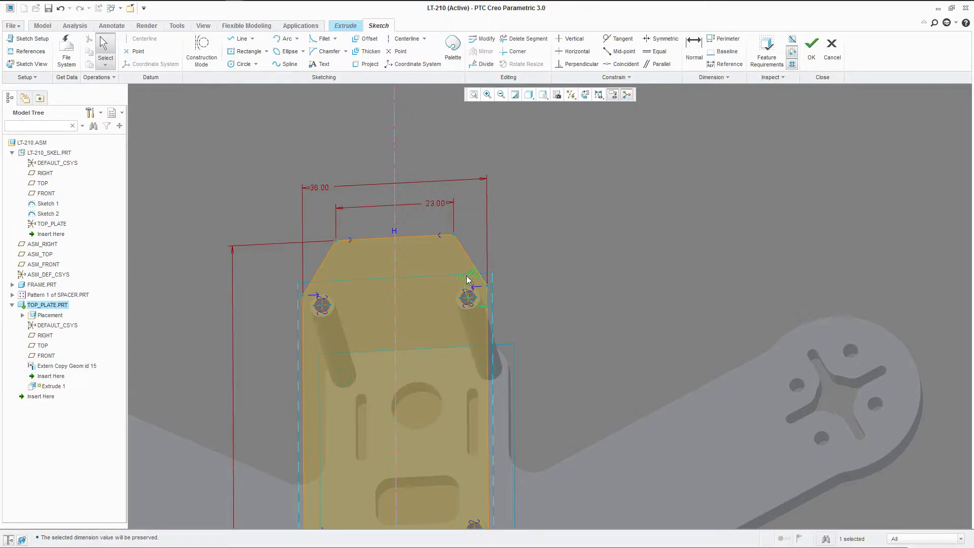
key(Delete)
Step: Constrain the plate's upper left shoulder corner to be horizontally aligned with the centre of the adjacent hole
click(459, 243)
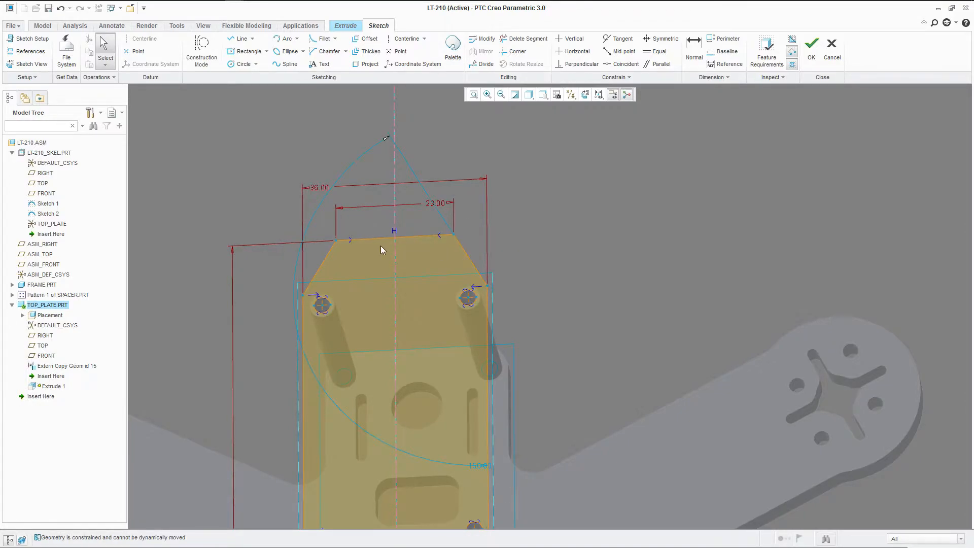
mouse_move(302, 297)
mouse_down()
mouse_move(304, 285)
mouse_move(307, 292)
mouse_up()
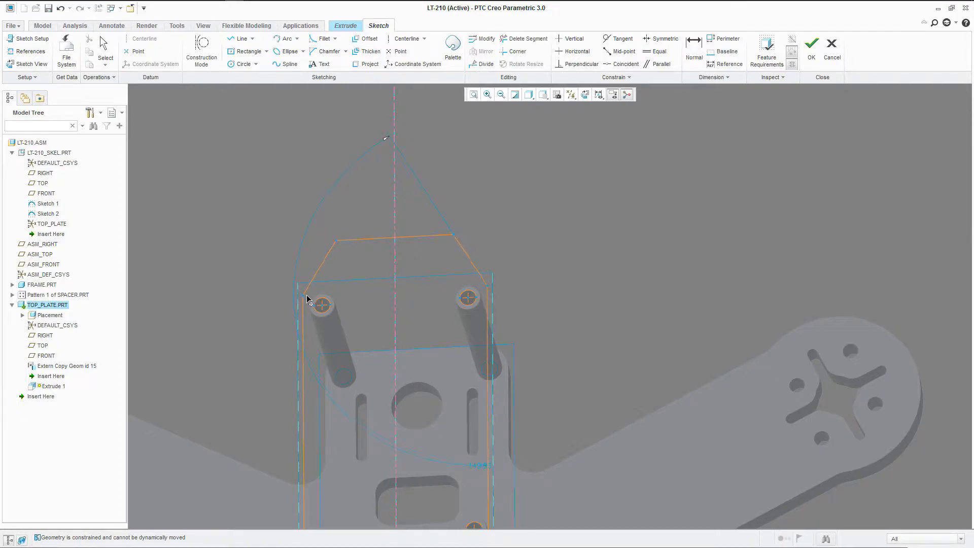
drag(307, 303, 307, 304)
click(573, 52)
scroll(273, 303, up, 5)
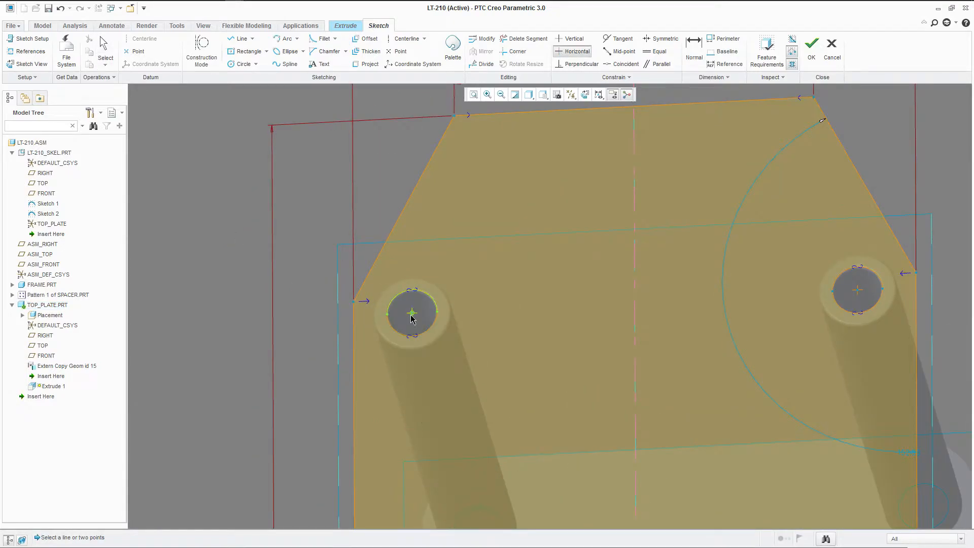
scroll(359, 307, down, 3)
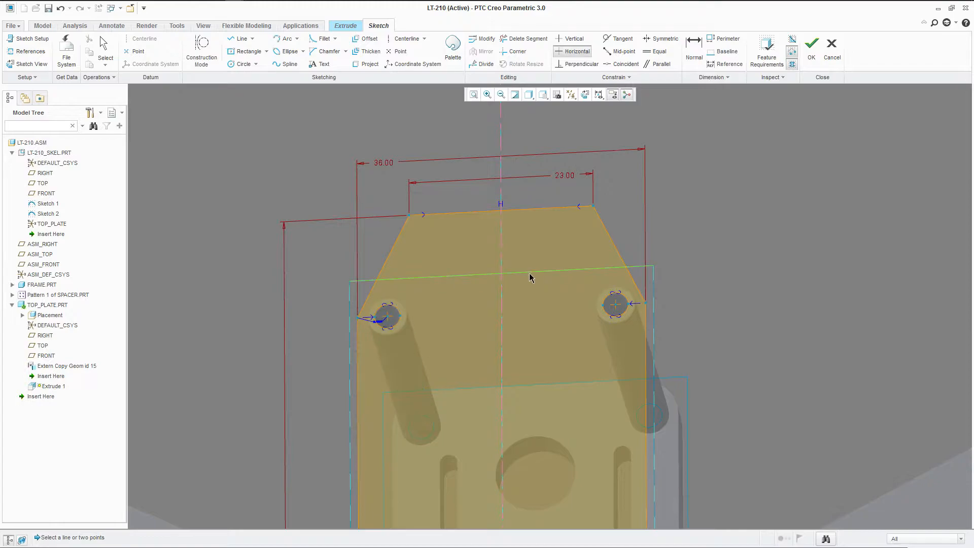
Step: Finish the top plate's outline sketch
scroll(446, 274, down, 7)
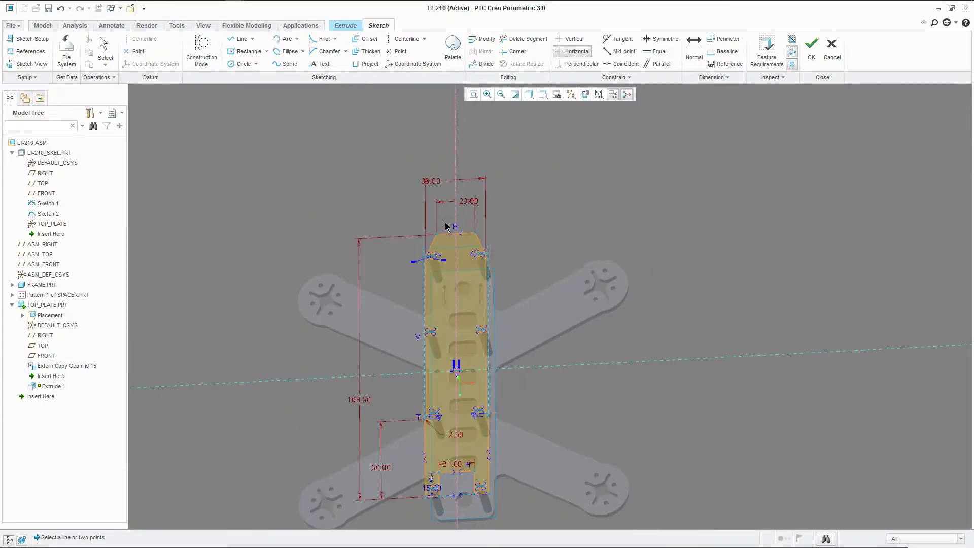
scroll(449, 352, up, 2)
mouse_move(363, 220)
middle_down()
mouse_move(380, 239)
mouse_move(366, 243)
mouse_move(369, 211)
middle_up()
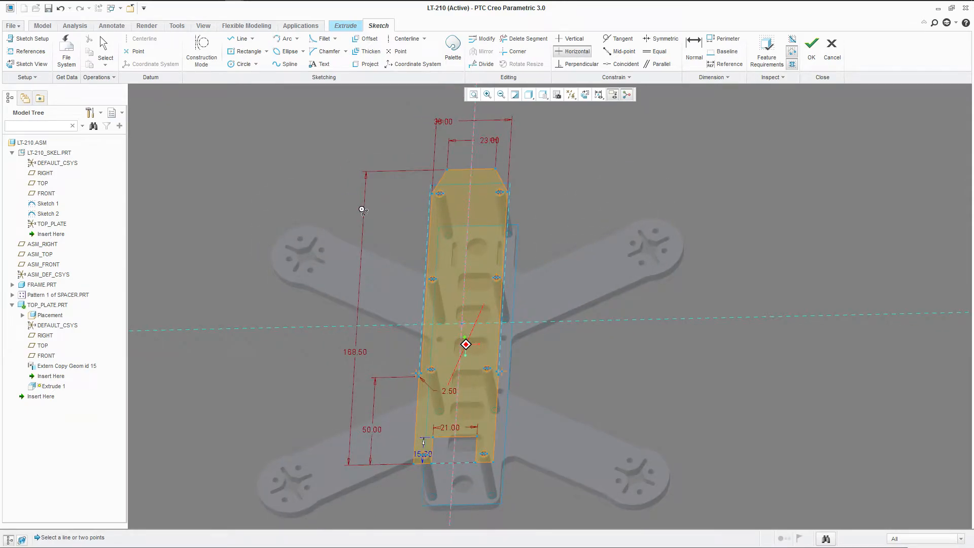
click(811, 47)
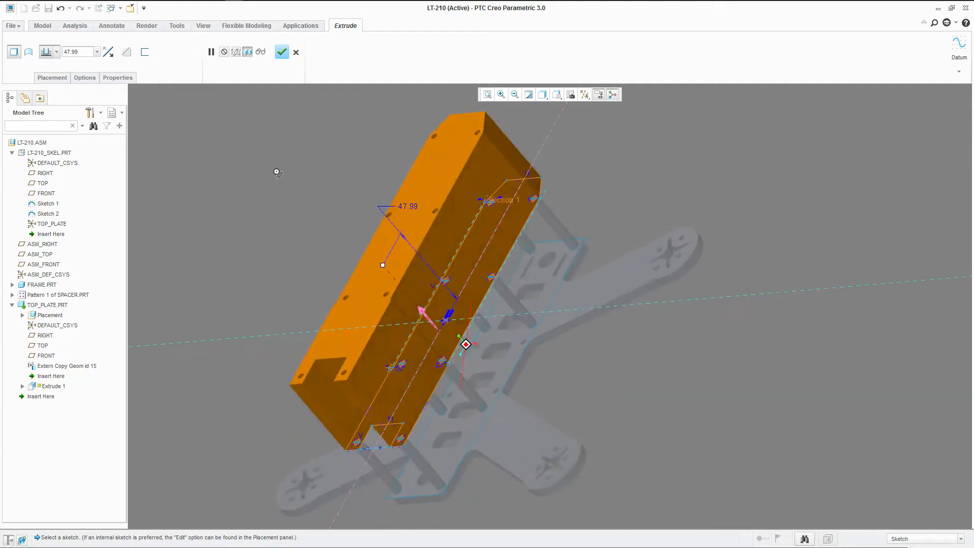
Step: Set the top plate's extrusion depth to 1 and complete the extrusion
drag(84, 50, 65, 51)
text(1)
key(Return)
middle_drag(200, 174, 249, 144)
scroll(343, 383, down, 4)
middle_drag(458, 337, 429, 282)
scroll(442, 323, up, 4)
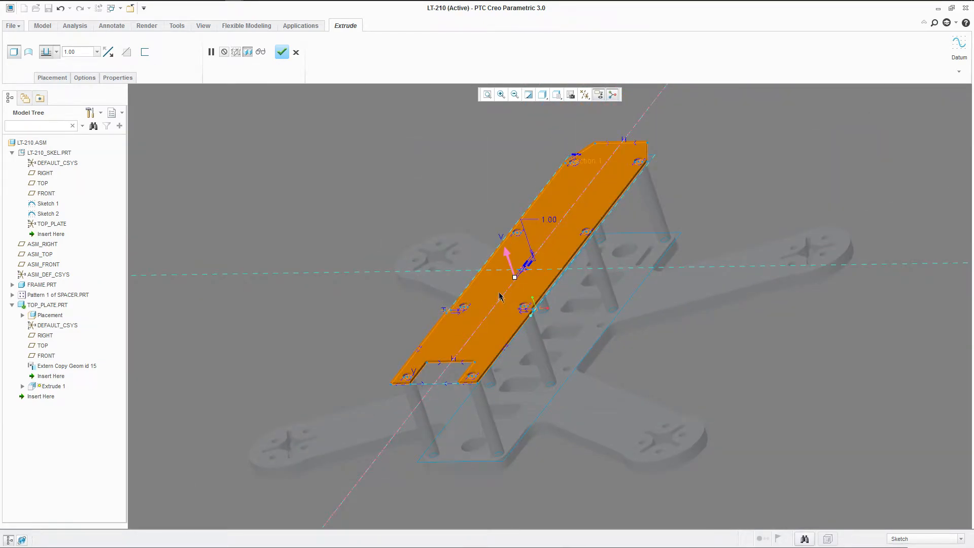
middle_drag(501, 297, 531, 312)
click(280, 59)
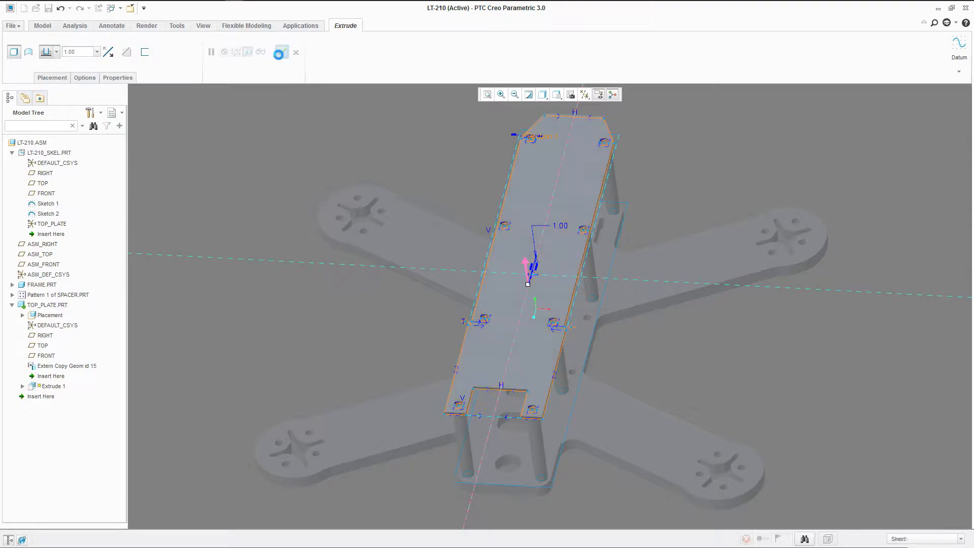
Step: Start a Round feature on the top plate
middle_drag(318, 115, 498, 222)
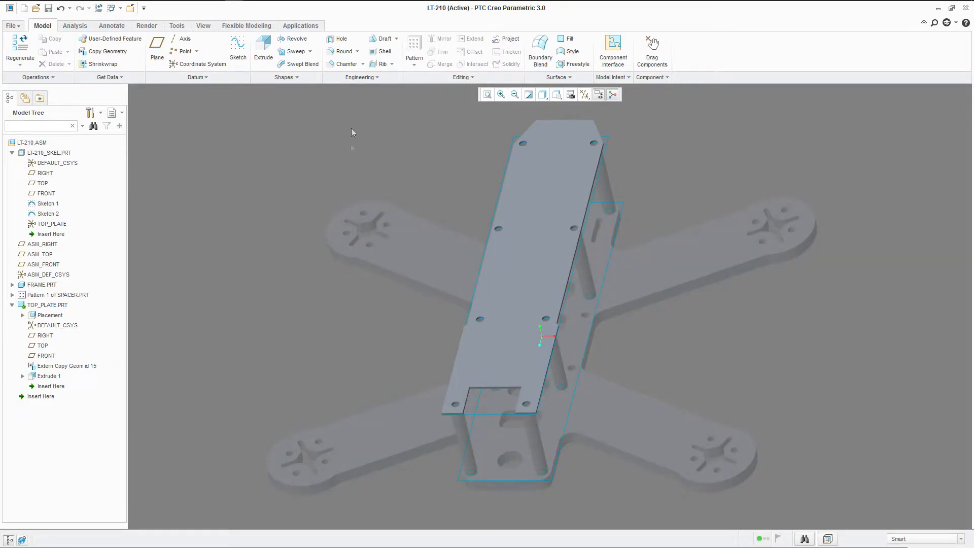
click(342, 51)
scroll(532, 437, down, 5)
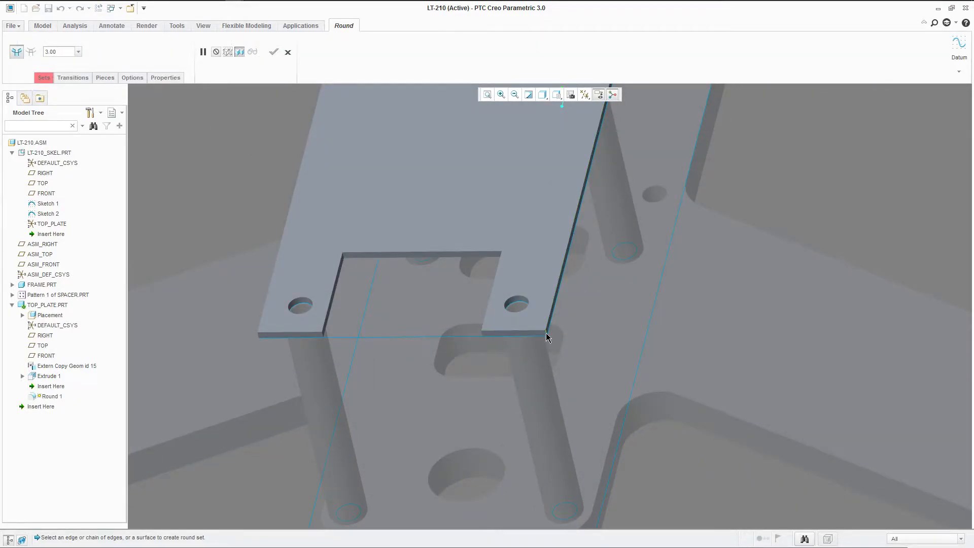
click(546, 333)
scroll(546, 333, down, 4)
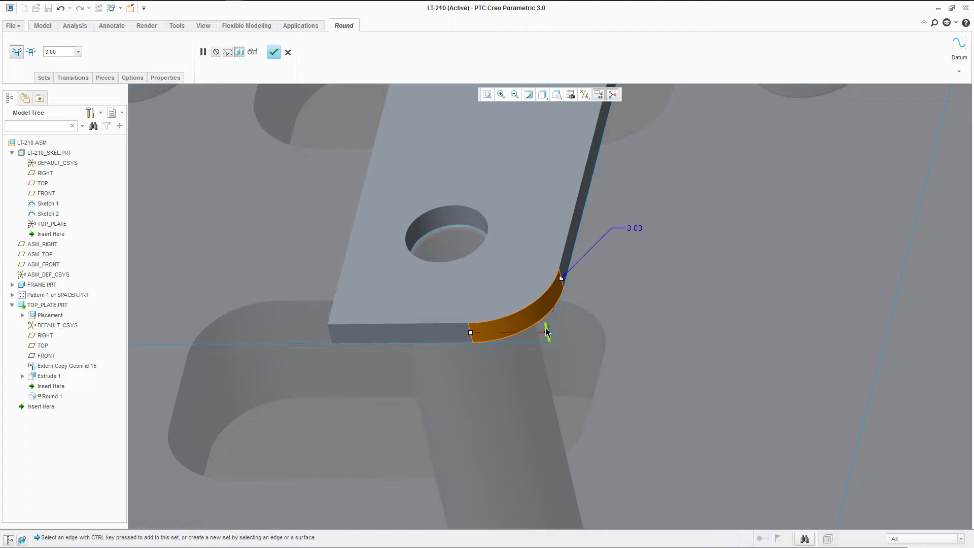
ctrl+click(547, 331)
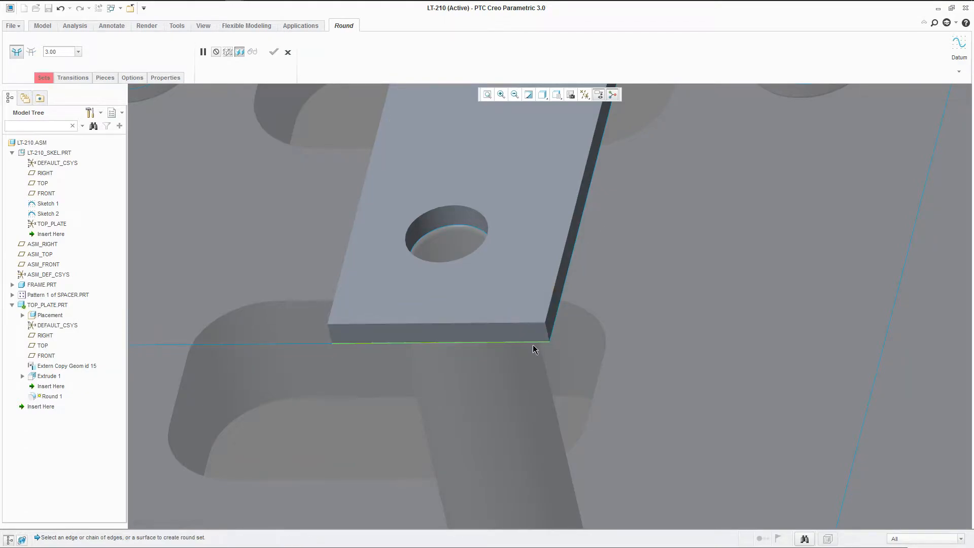
scroll(445, 312, up, 3)
Step: Round the two inner corners of the top plate's notch with a radius of 8
scroll(258, 236, down, 2)
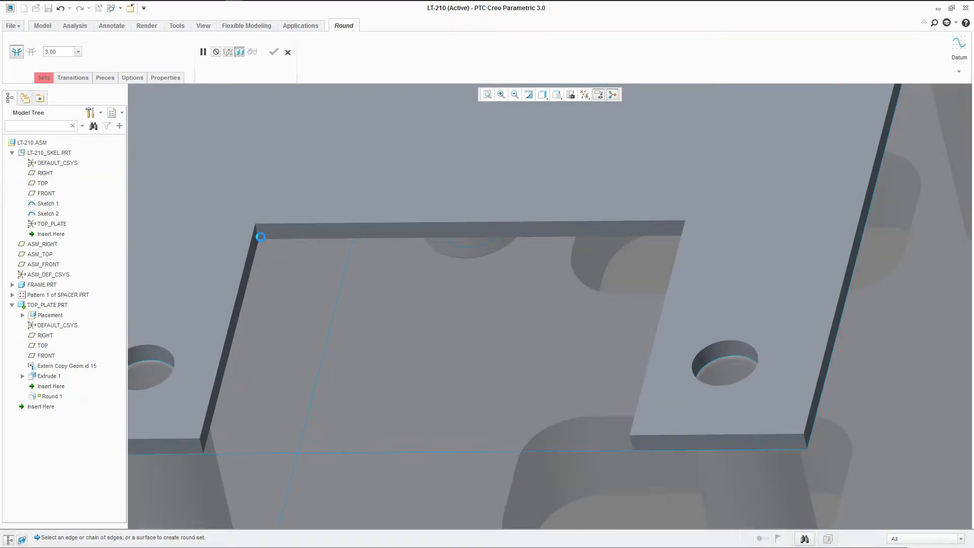
click(259, 236)
ctrl+click(693, 233)
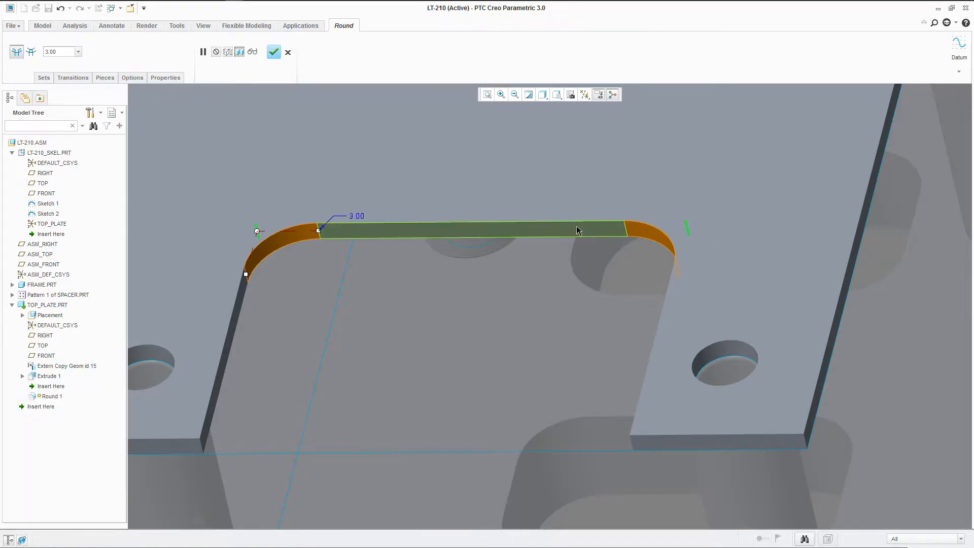
double_click(356, 215)
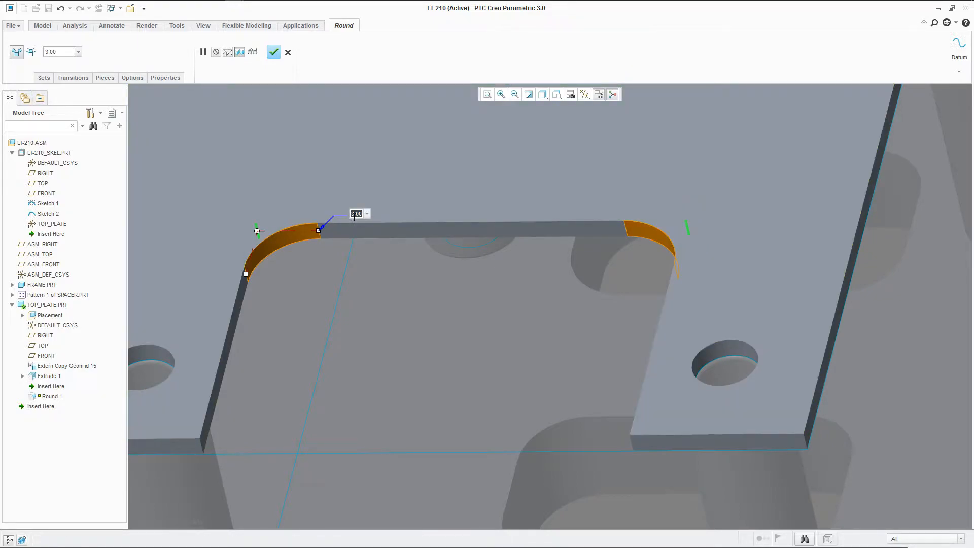
text(8)
key(Return)
scroll(385, 257, up, 2)
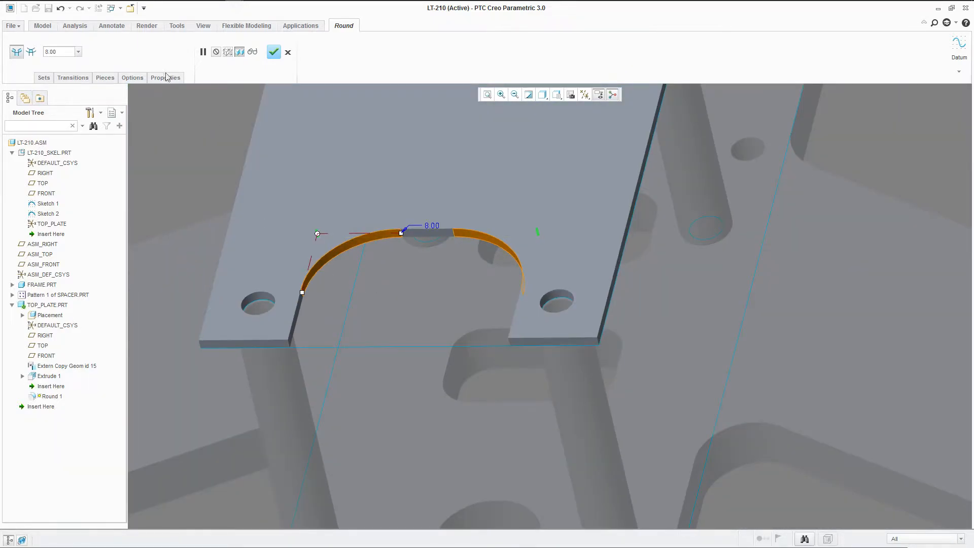
Step: Add a second round set of radius 4 on the four end corners of the two prongs beside the notch
click(44, 78)
click(71, 116)
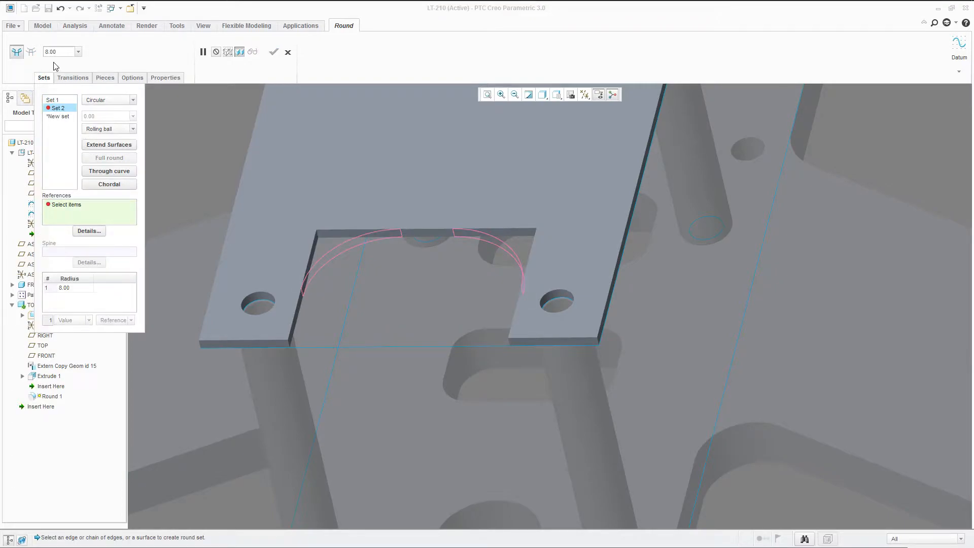
scroll(226, 341, down, 2)
click(220, 349)
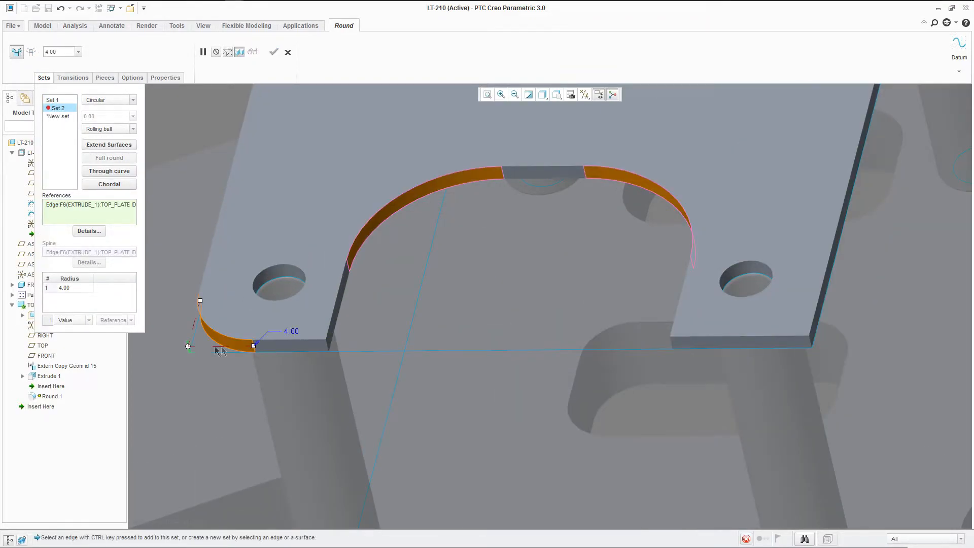
ctrl+click(326, 348)
ctrl+click(674, 347)
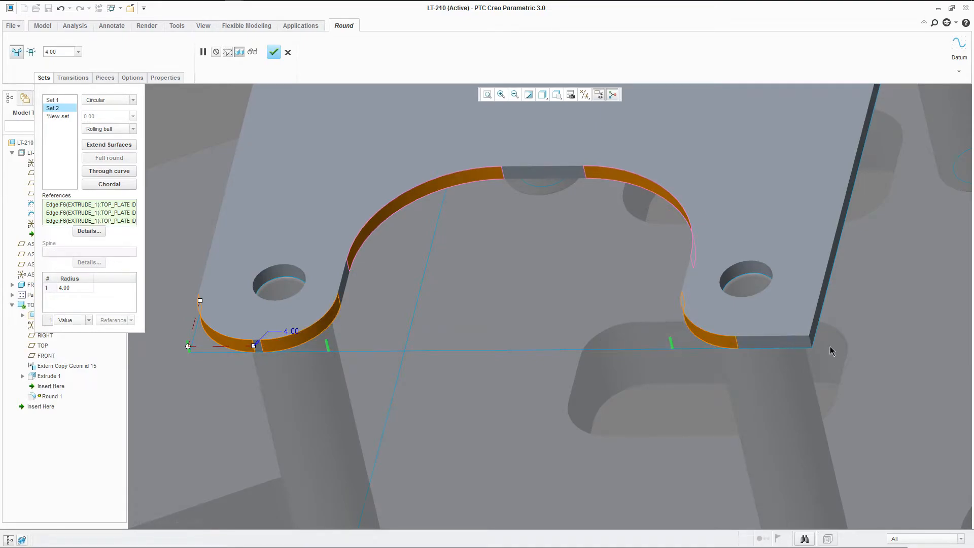
ctrl+click(811, 346)
scroll(687, 391, up, 6)
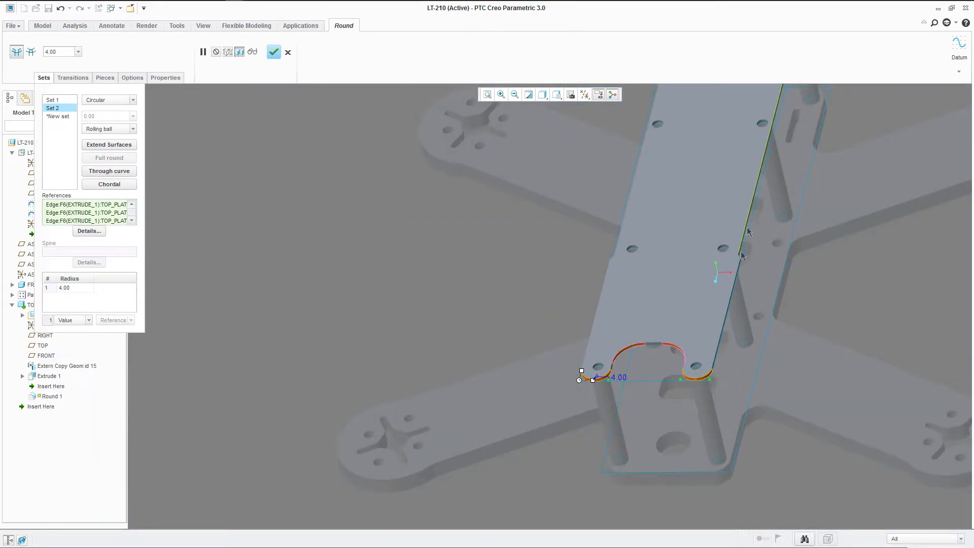
Step: Include both corners of the plate's narrow upper edge in the radius 4 round set
scroll(600, 320, down, 6)
scroll(593, 218, up, 2)
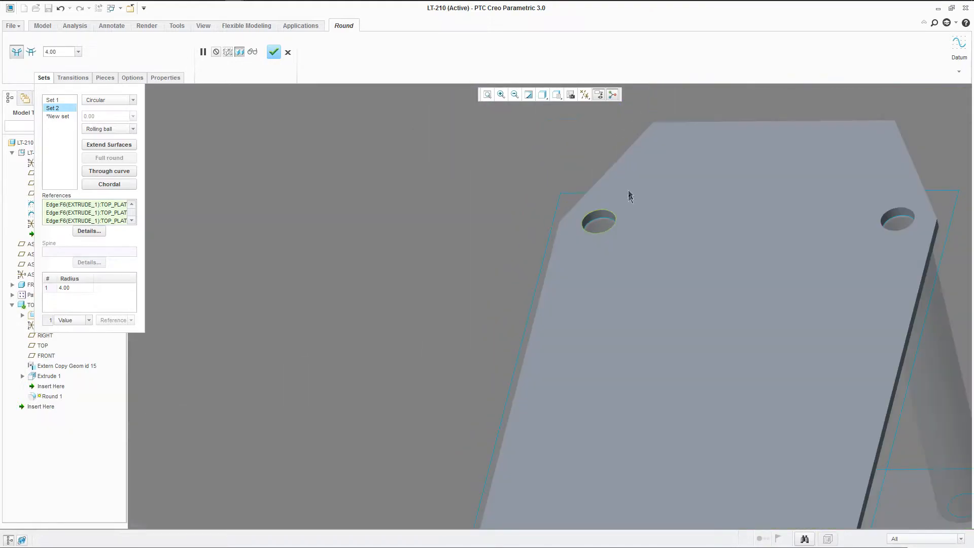
scroll(655, 152, down, 2)
ctrl+click(637, 127)
scroll(570, 219, up, 5)
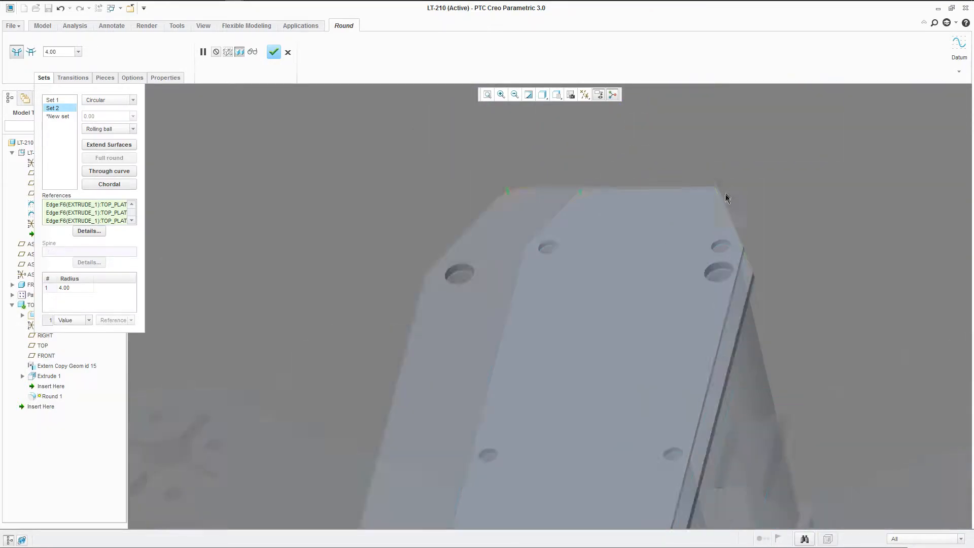
scroll(720, 196, down, 5)
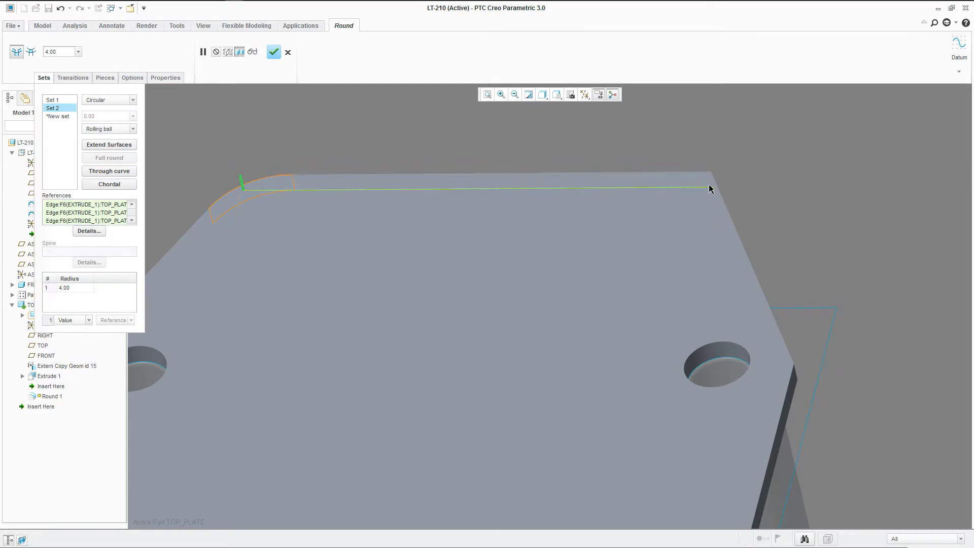
scroll(711, 173, down, 2)
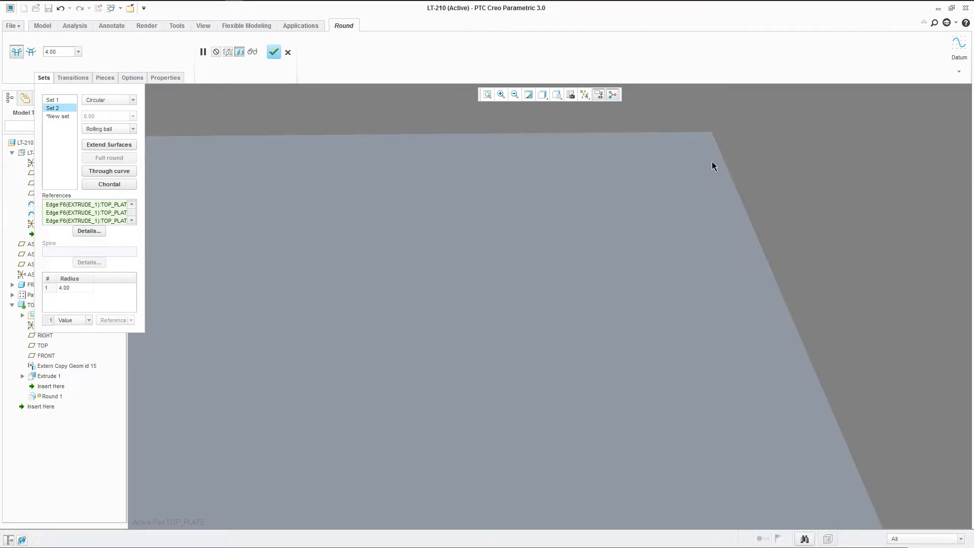
ctrl+click(717, 162)
scroll(705, 188, up, 3)
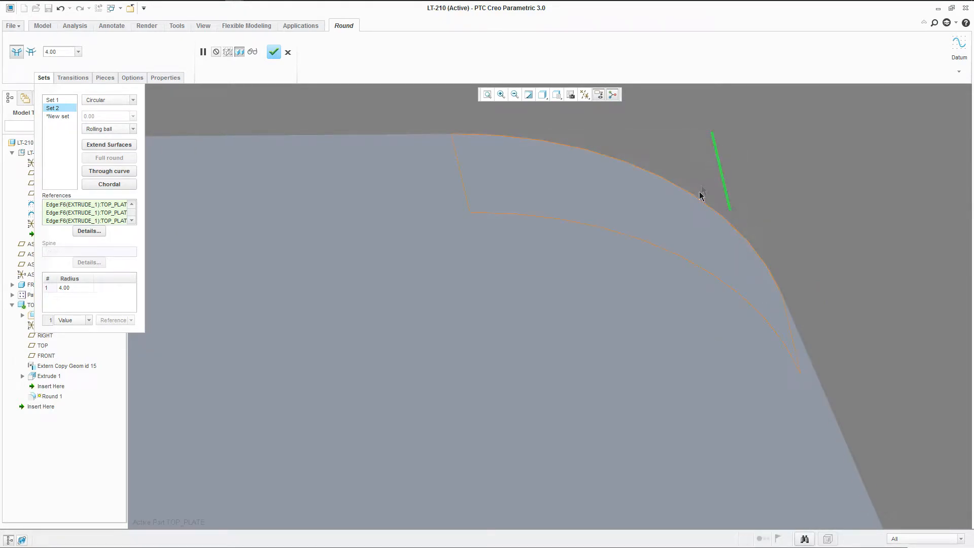
scroll(698, 214, up, 3)
Step: Add the two upper shoulder corners beside the end holes to the radius 8 round set and complete the rounds
click(70, 109)
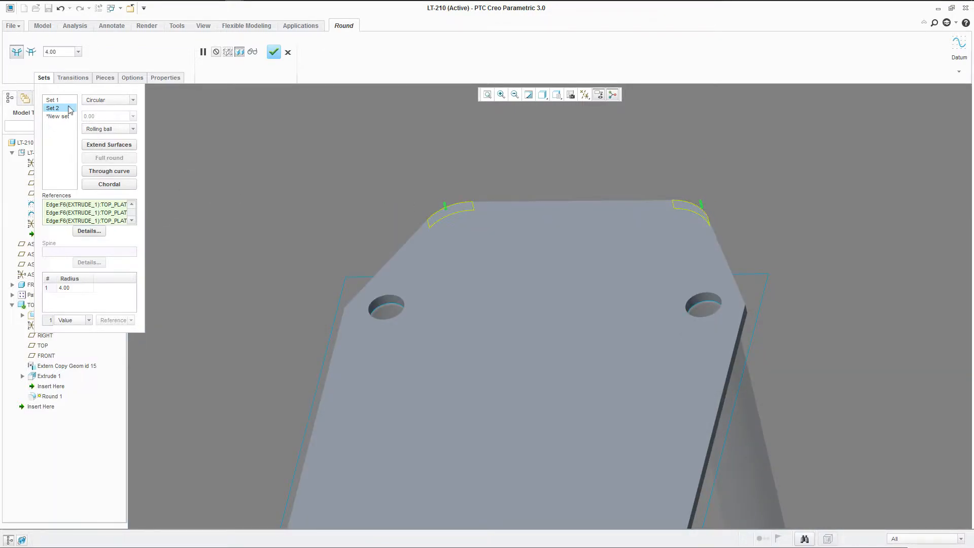
click(56, 100)
scroll(325, 267, down, 4)
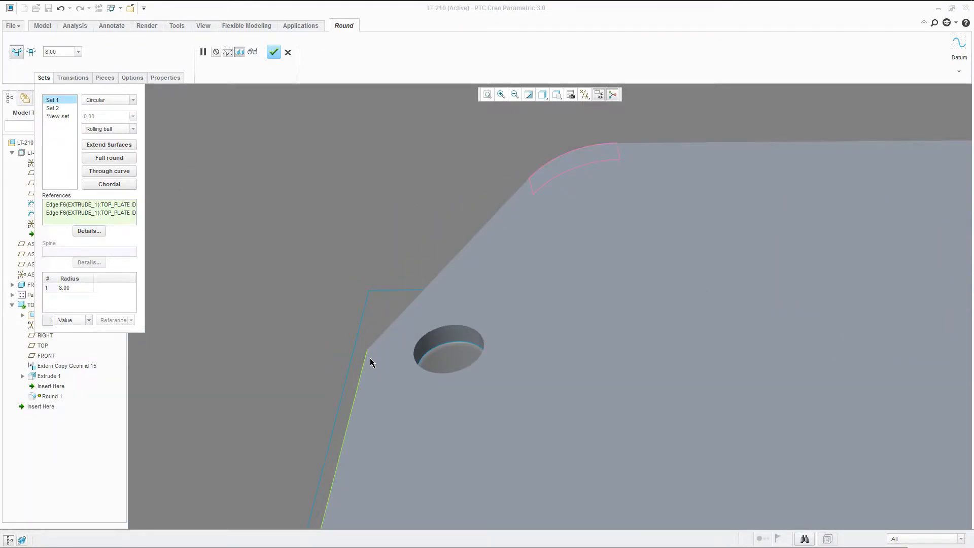
ctrl+click(372, 359)
scroll(312, 301, up, 3)
scroll(693, 334, down, 5)
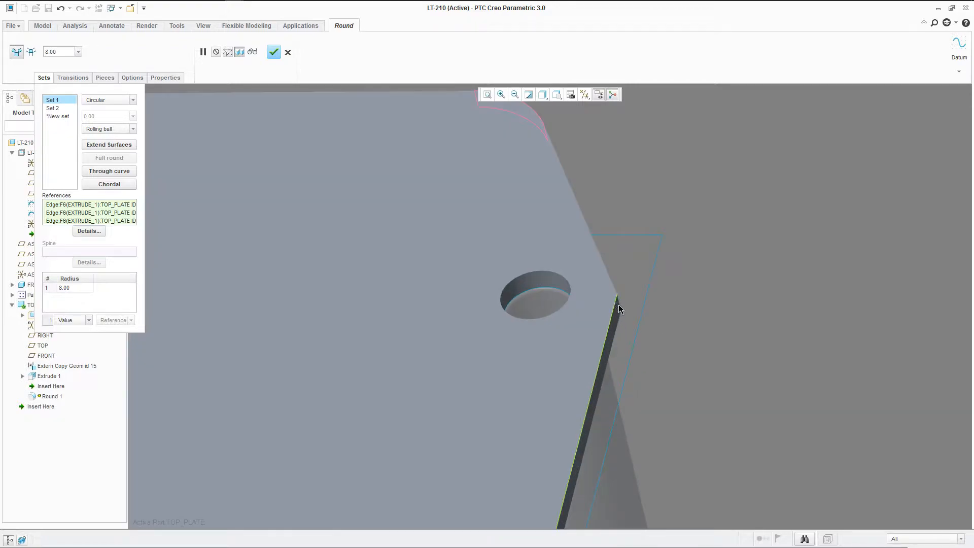
ctrl+click(622, 307)
scroll(622, 307, up, 6)
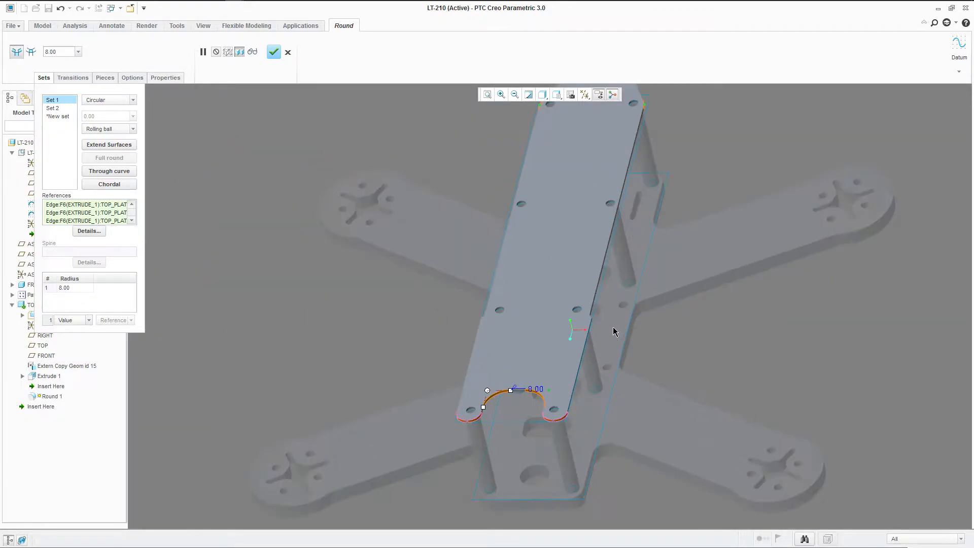
click(273, 52)
scroll(453, 345, up, 4)
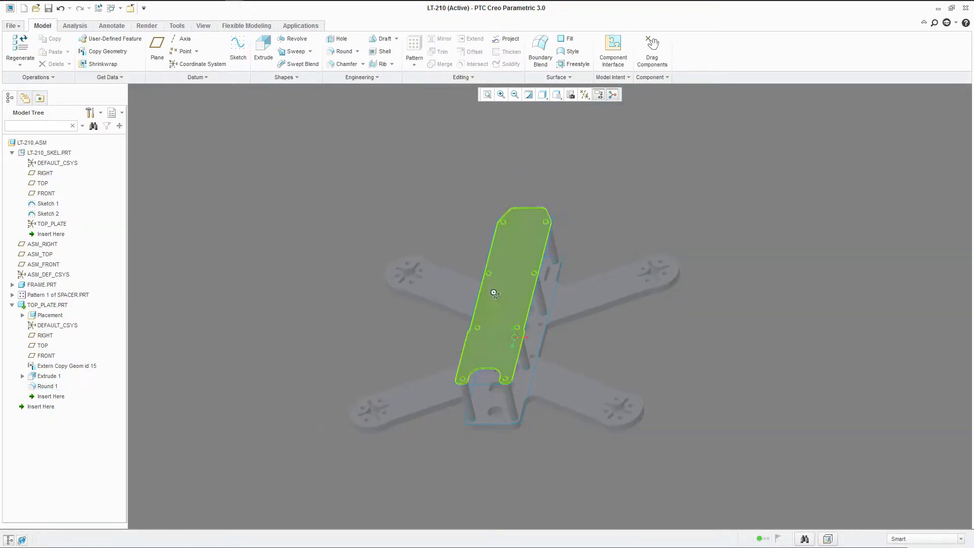
middle_drag(491, 290, 499, 305)
middle_drag(480, 245, 515, 230)
click(514, 231)
click(485, 194)
scroll(524, 191, up, 2)
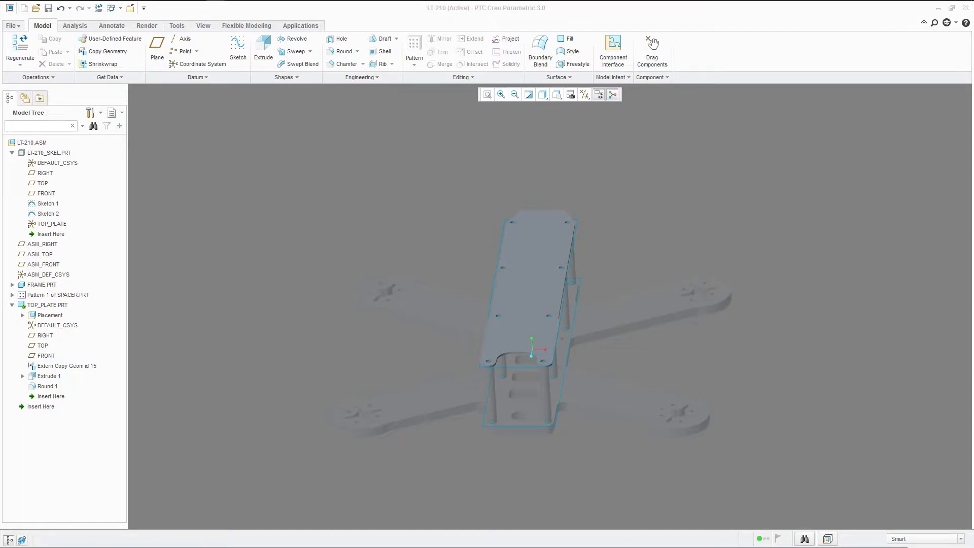
middle_drag(598, 311, 578, 299)
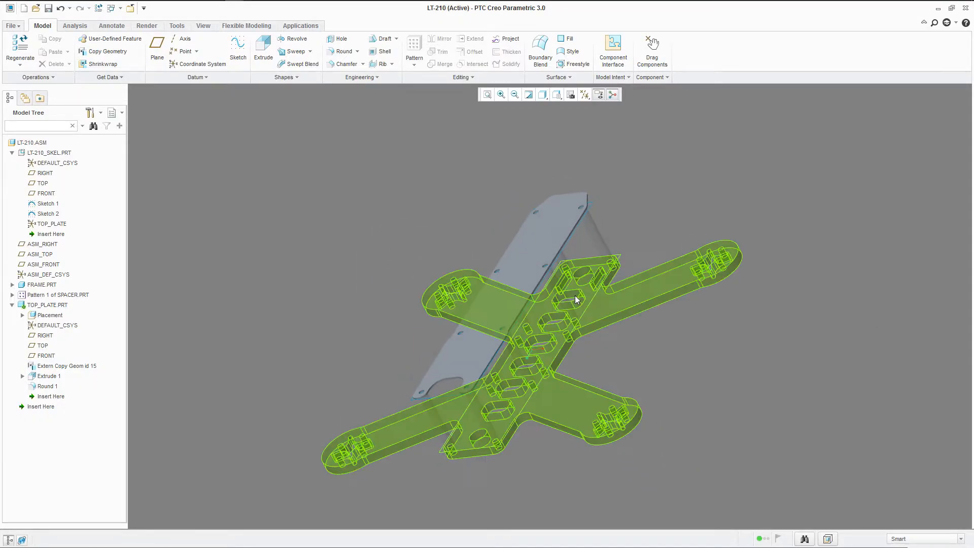
Step: Start a new extrude with its sketch on the TOP plane of TOP_PLATE.PRT
click(264, 50)
click(45, 345)
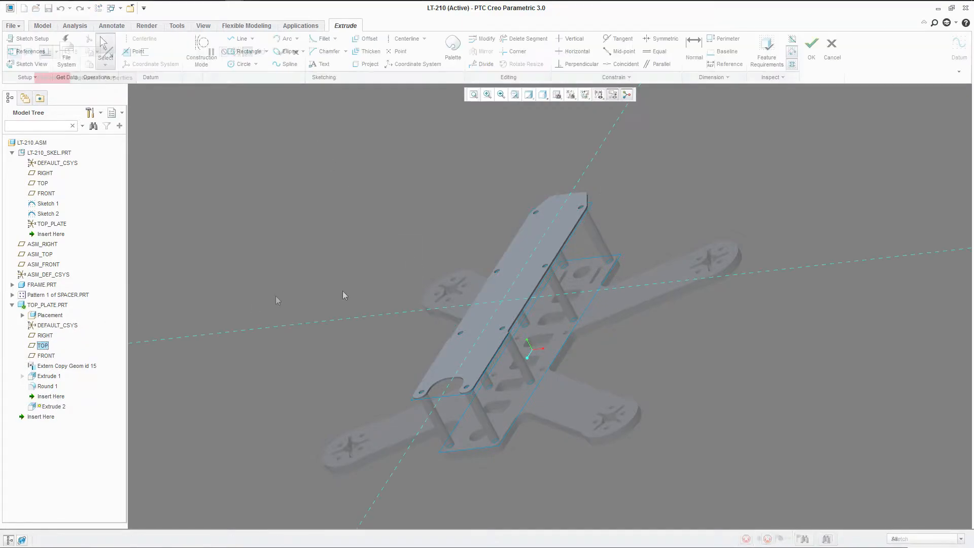
scroll(566, 294, up, 2)
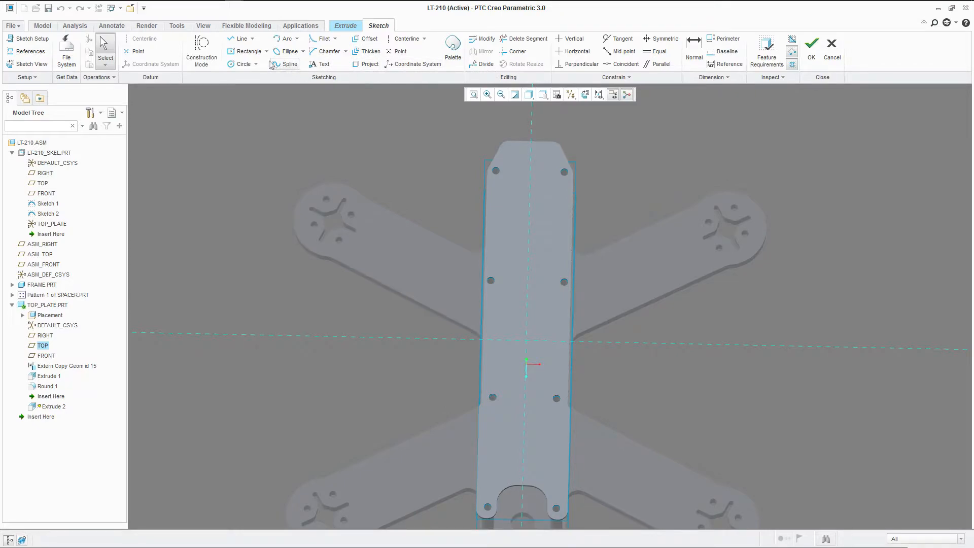
Step: Orient the view to the sketch plane and sketch a centre rectangle on the vertical axis between the plate's upper two hole pairs
click(250, 52)
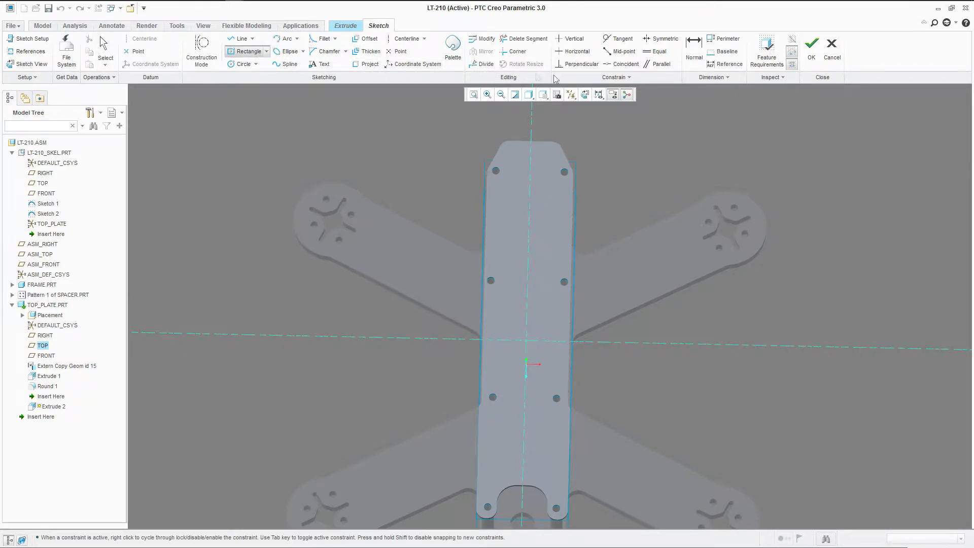
click(585, 94)
scroll(556, 178, up, 3)
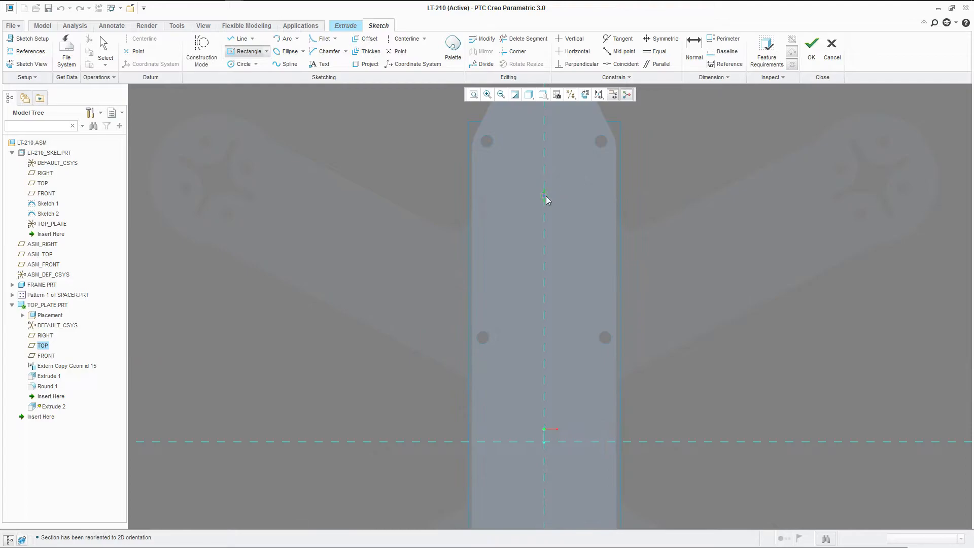
click(545, 196)
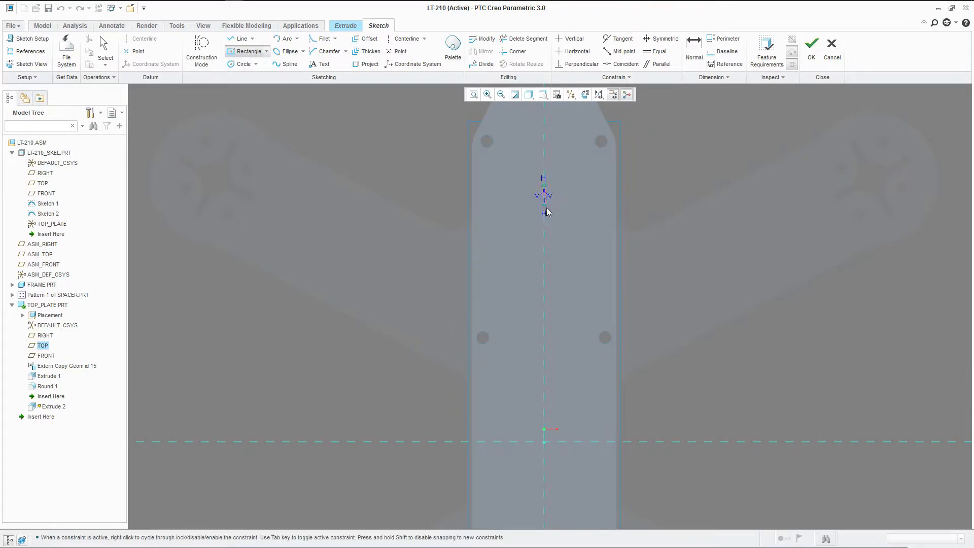
click(570, 240)
middle_click(583, 192)
scroll(564, 252, down, 1)
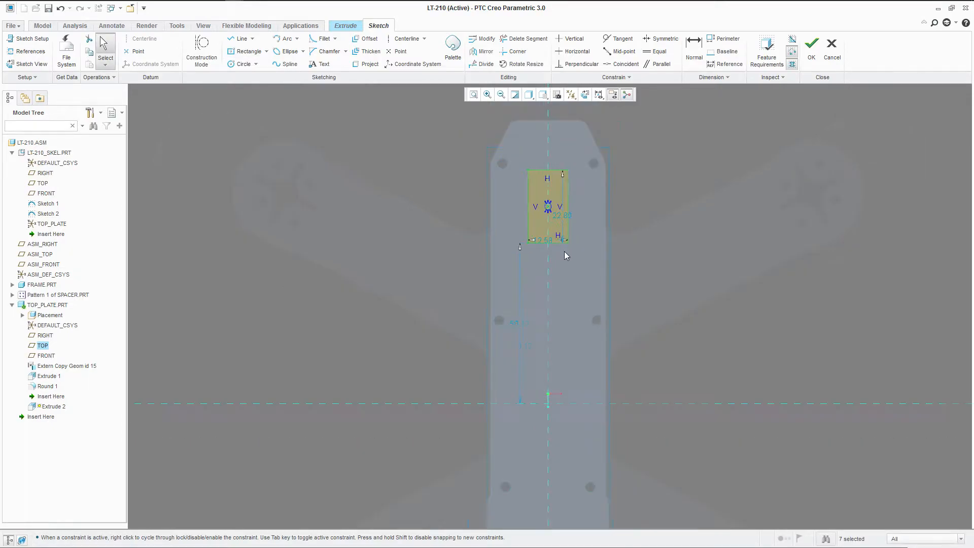
Step: Dimension the rectangle's upper edge at 37.5 from the reference line running across the plate's upper end
click(694, 45)
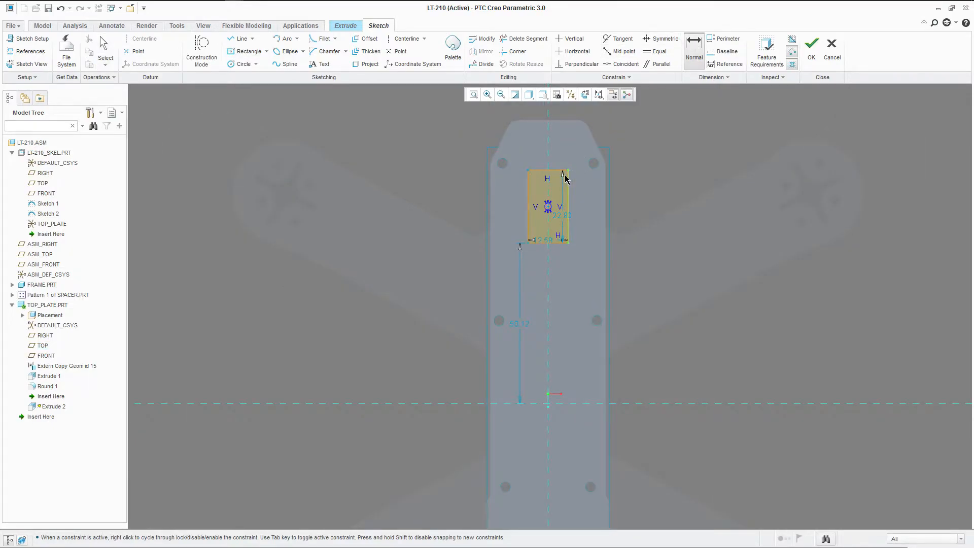
click(606, 149)
middle_click(631, 168)
text(37.5)
key(Return)
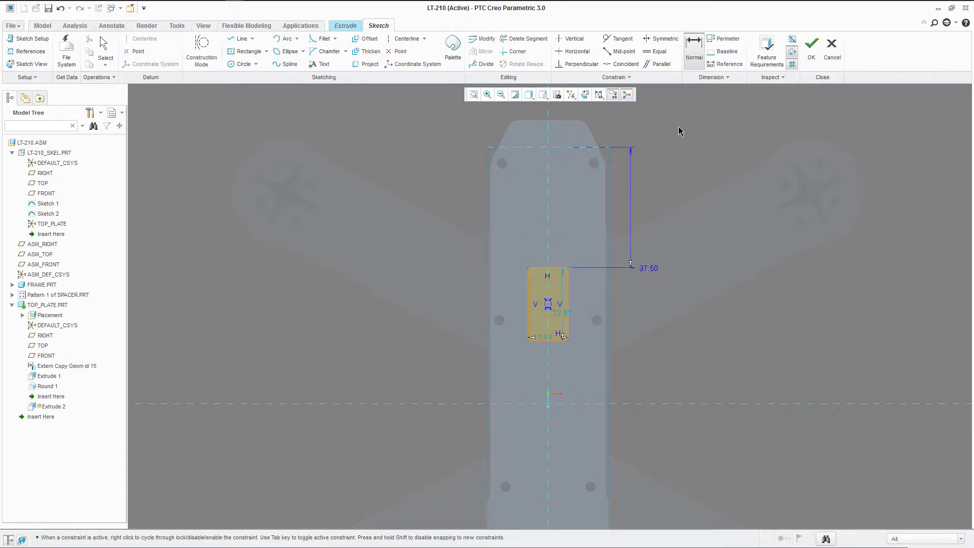
Step: Set the rectangle's height to 21.7
scroll(563, 327, down, 2)
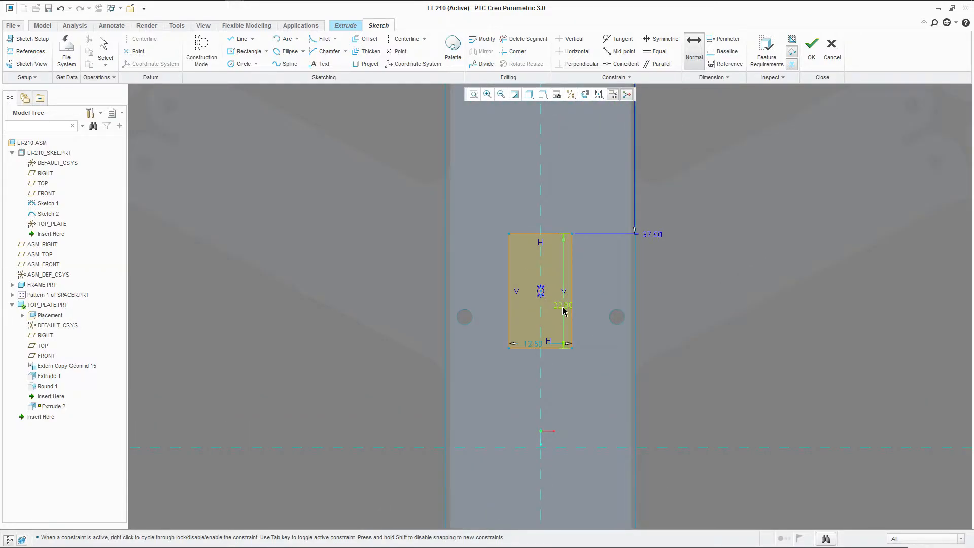
double_click(563, 310)
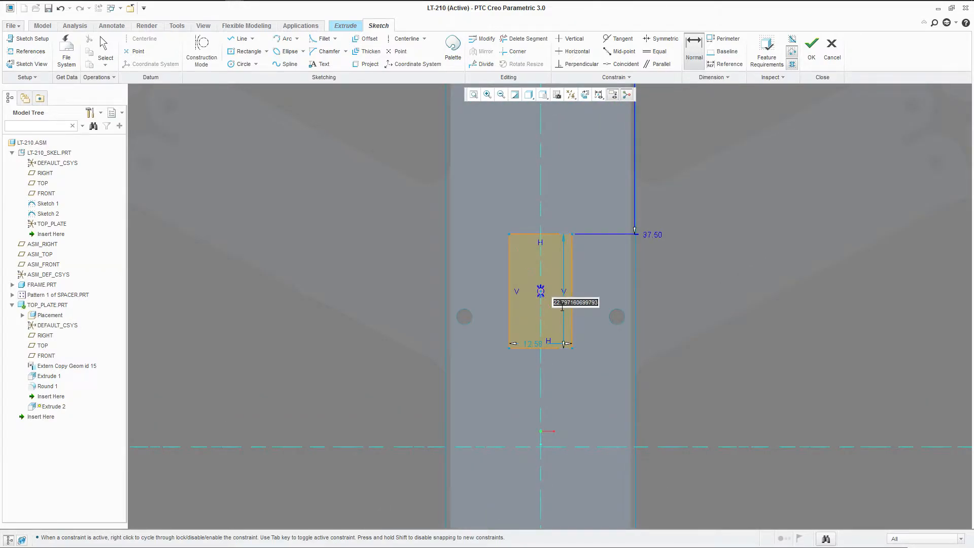
text(31.7)
key(Return)
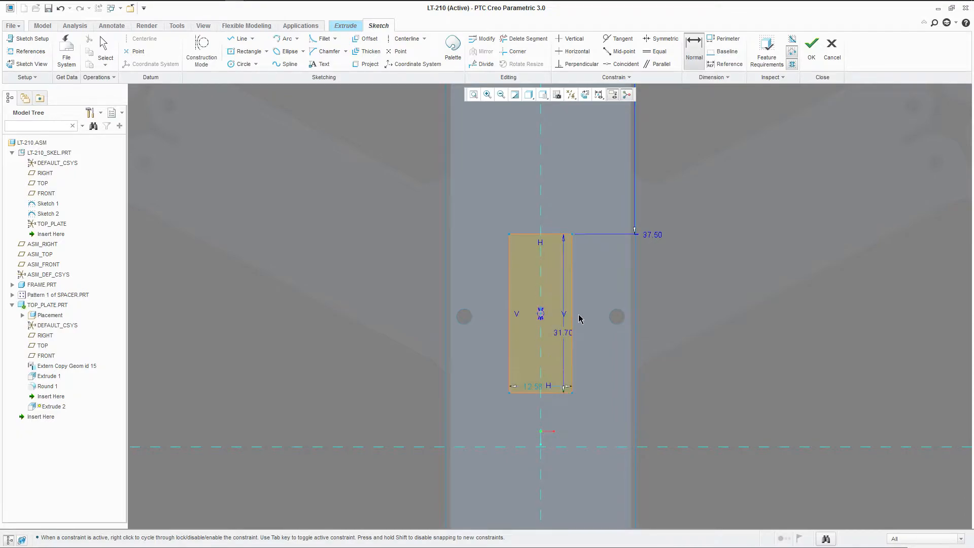
text(21.70)
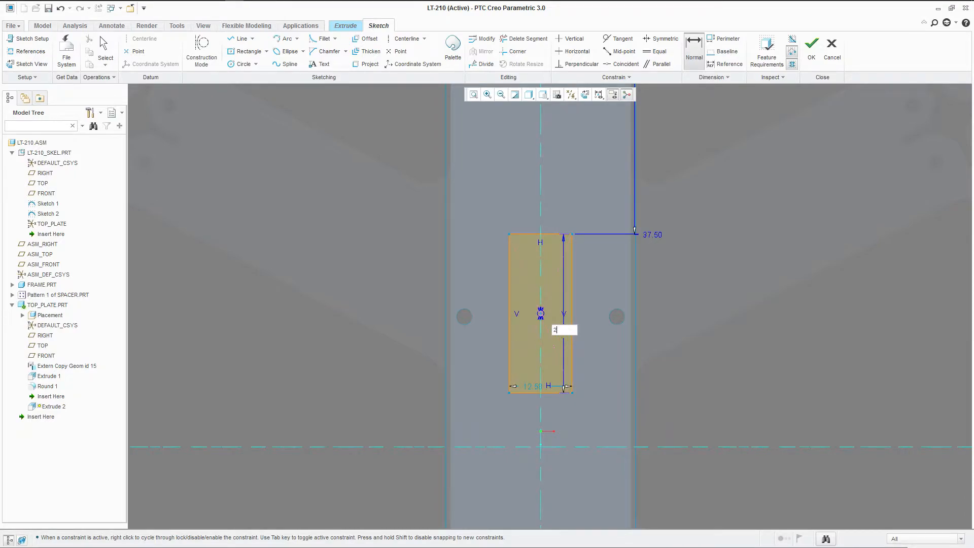
key(Return)
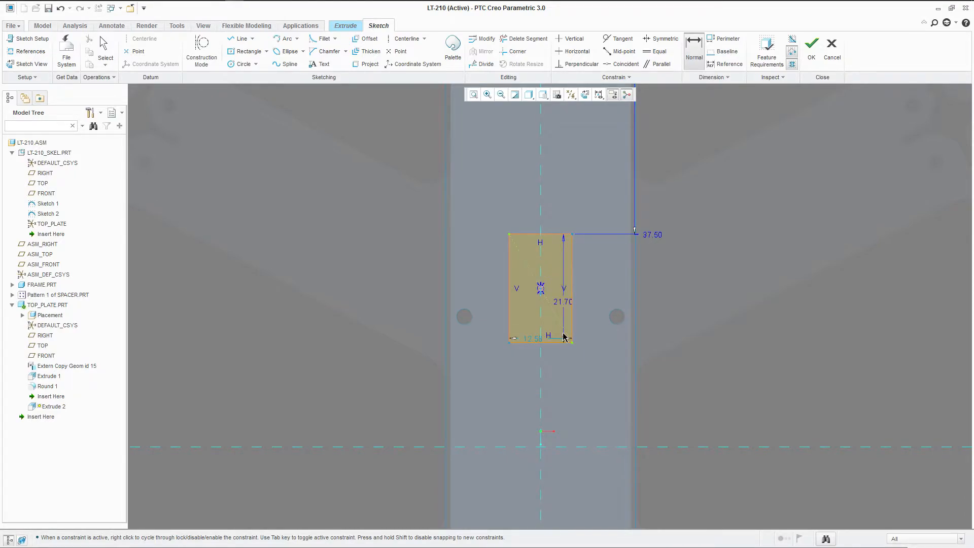
Step: Set the rectangle's width to 15.75
click(530, 342)
double_click(529, 341)
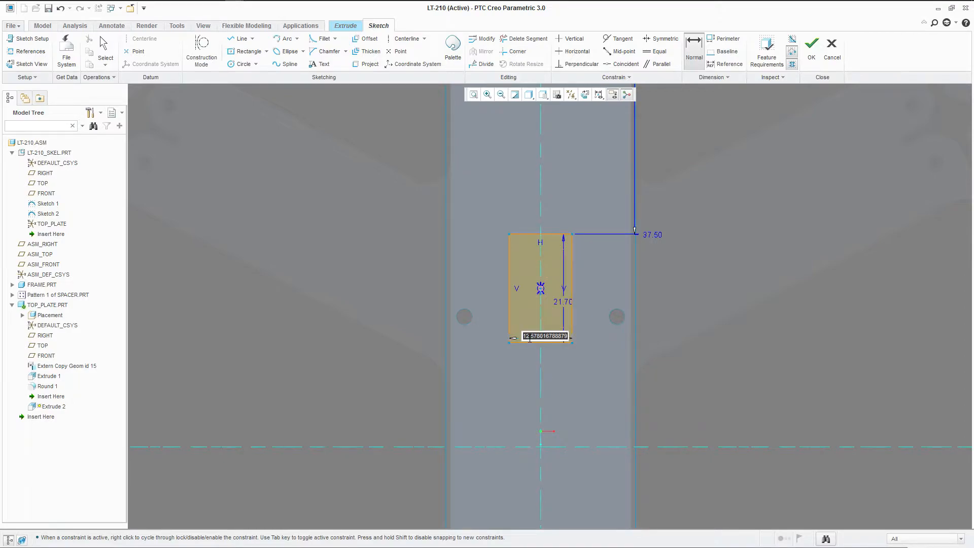
text(15.75)
key(Return)
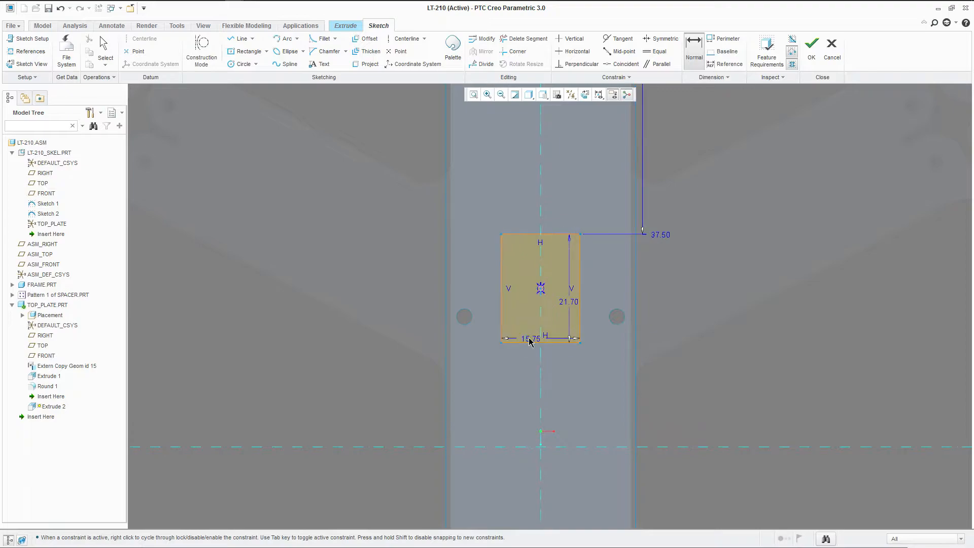
scroll(586, 310, up, 1)
scroll(584, 312, down, 1)
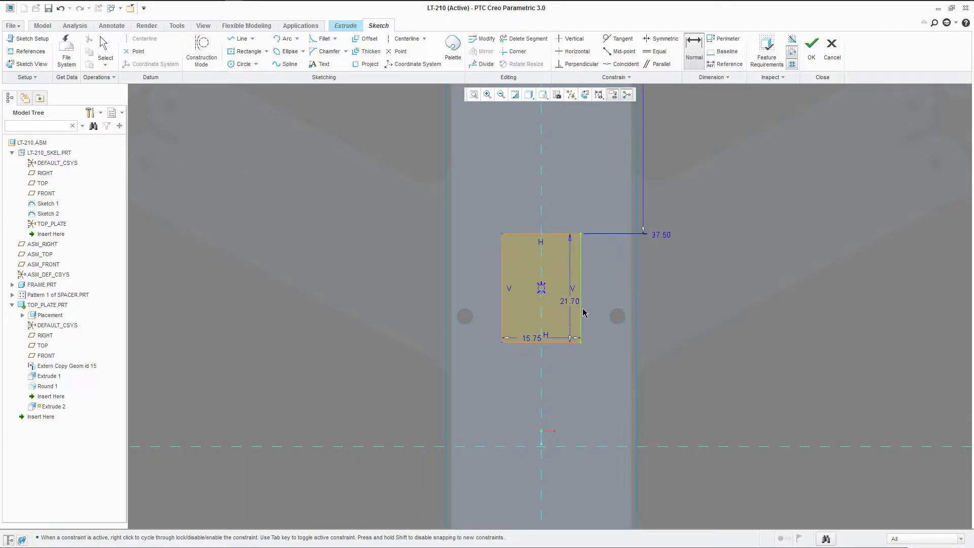
double_click(570, 301)
click(647, 287)
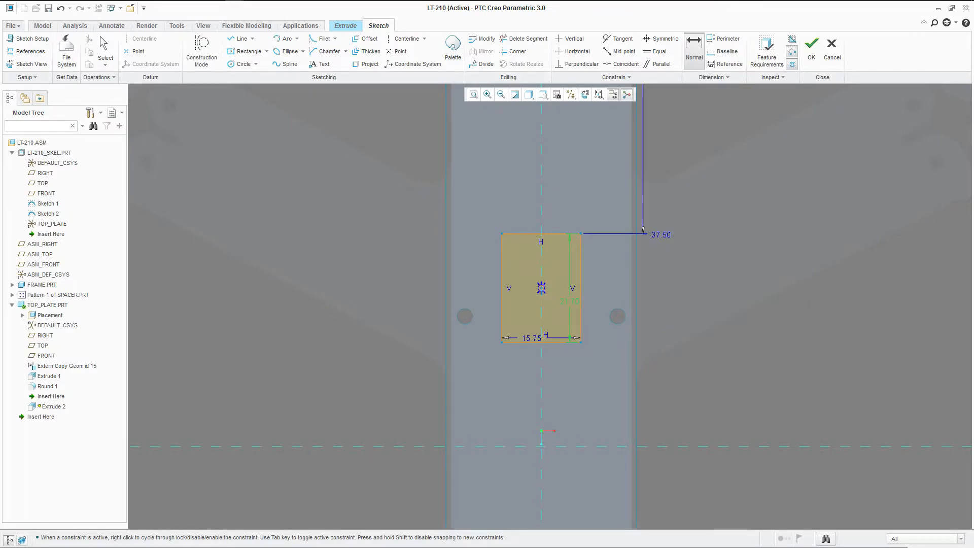
Step: Sketch two centre rectangles about 7.5 high on the vertical axis below the first one, matching its width and each other's height
scroll(648, 287, up, 2)
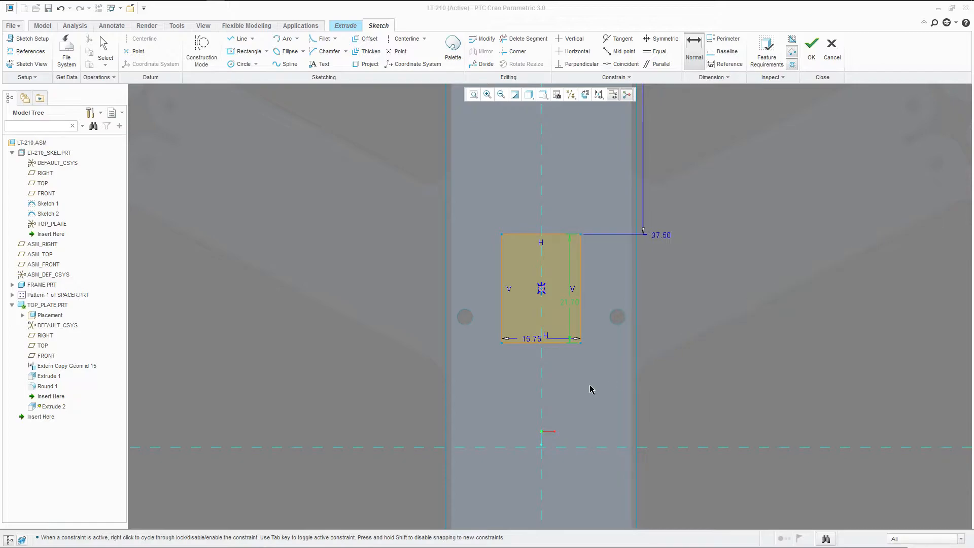
scroll(512, 273, up, 2)
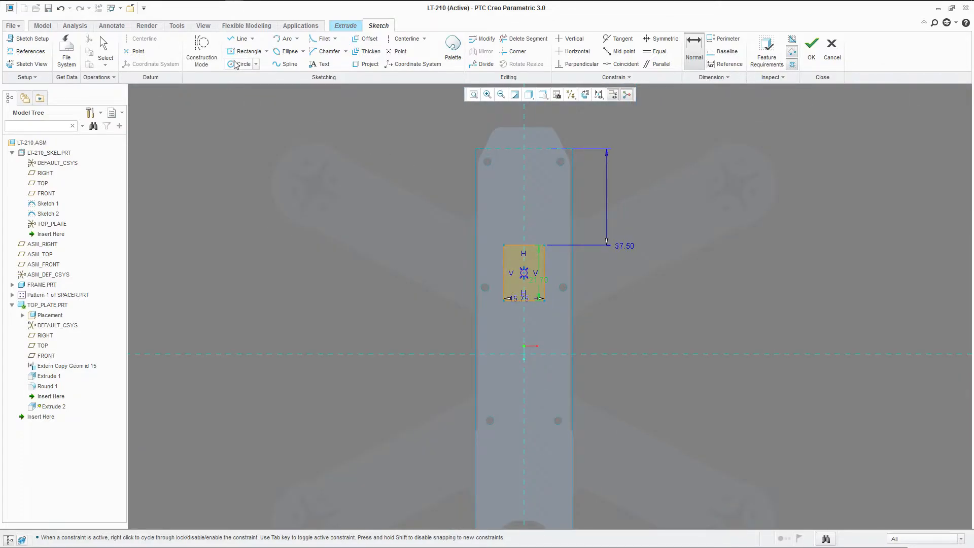
click(246, 51)
scroll(467, 344, down, 2)
click(563, 328)
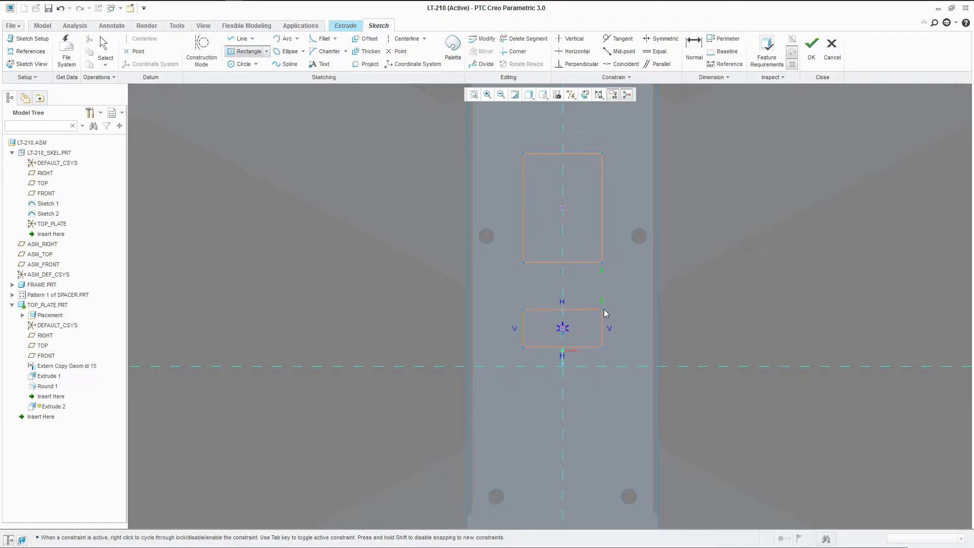
click(564, 406)
click(604, 392)
middle_click(603, 391)
Step: Dimension the gap between the large rectangle and the upper small rectangle as 11.6
click(687, 50)
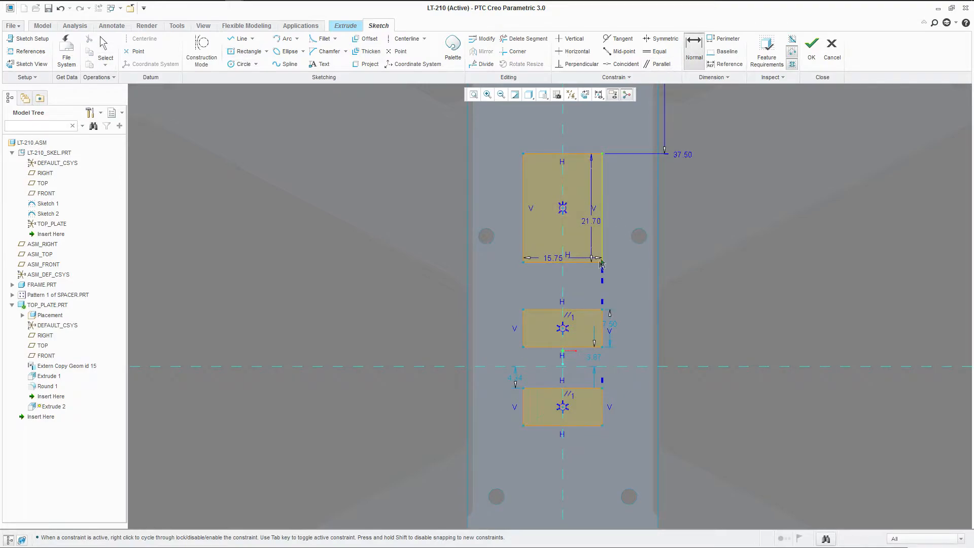
middle_click(671, 298)
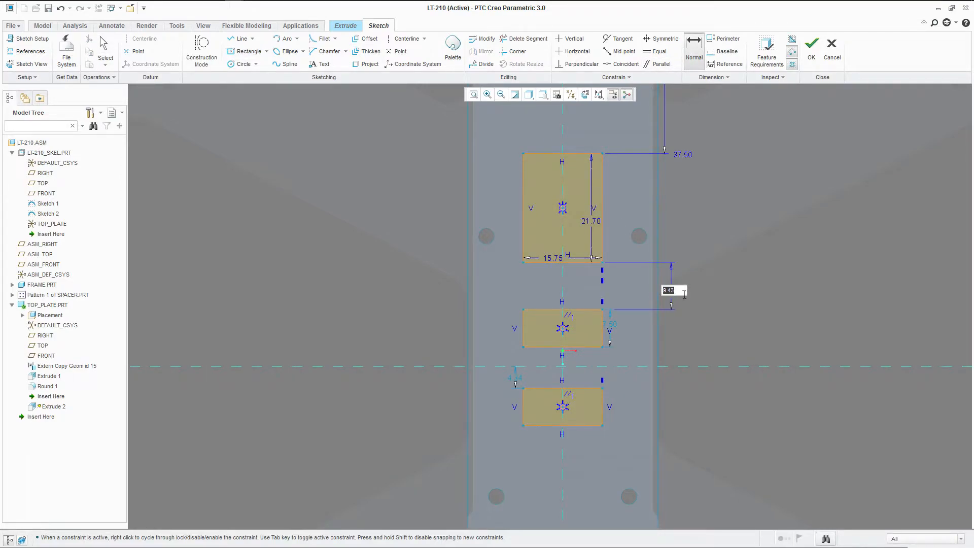
text(11.6)
key(Return)
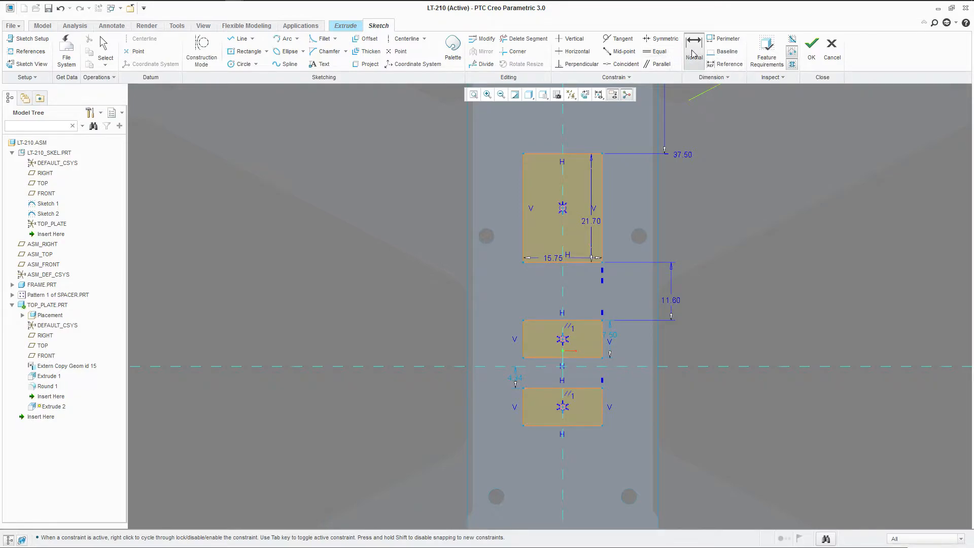
Step: Dimension the gap between the two small rectangles as 11.25
click(601, 359)
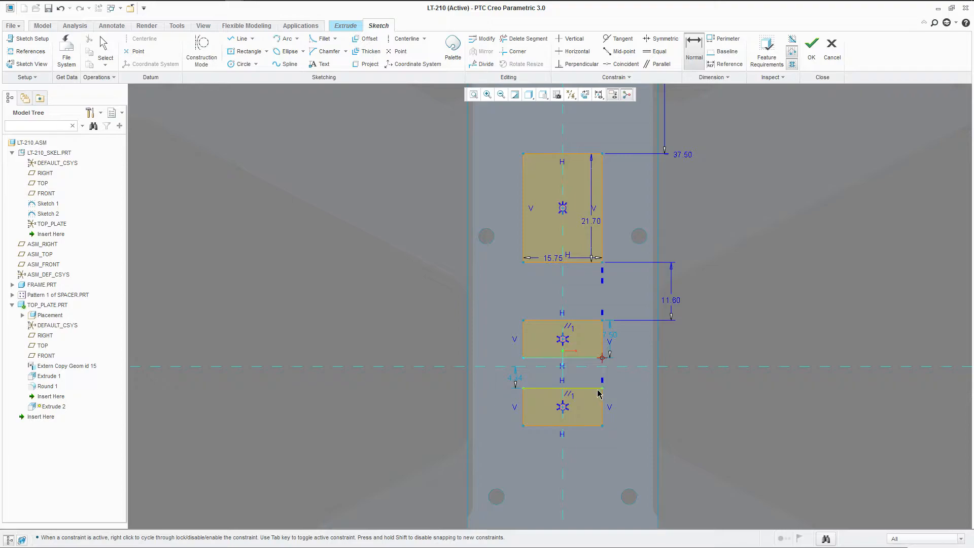
click(596, 391)
middle_click(690, 382)
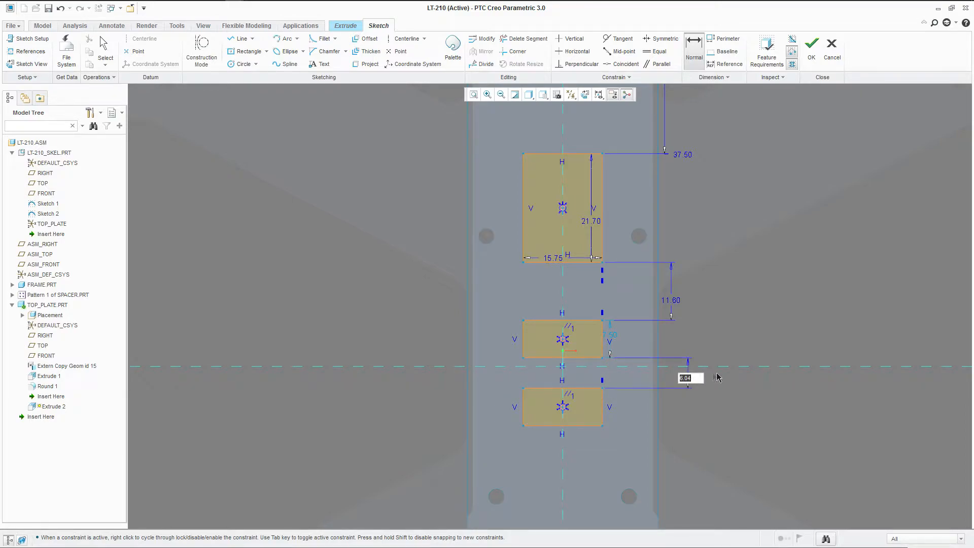
text(11.25)
key(Return)
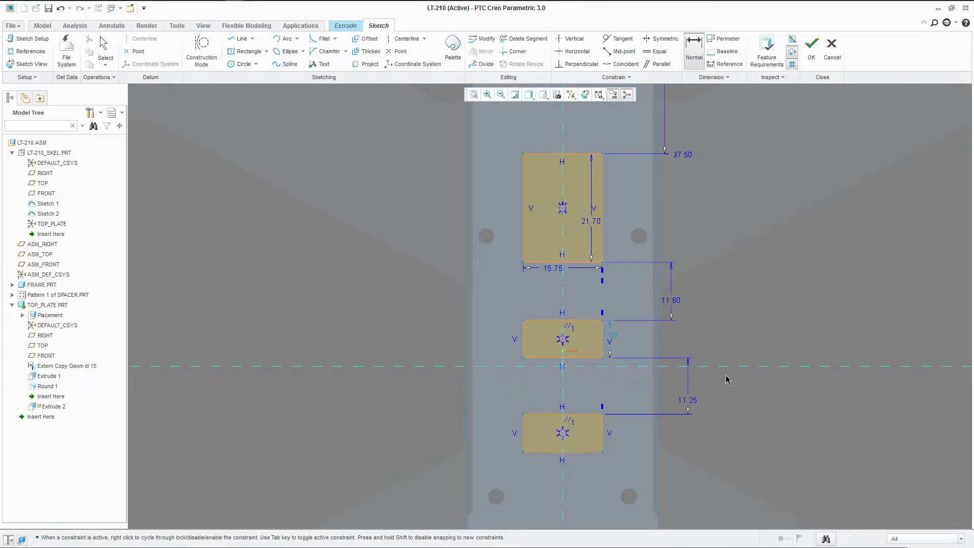
scroll(589, 310, down, 1)
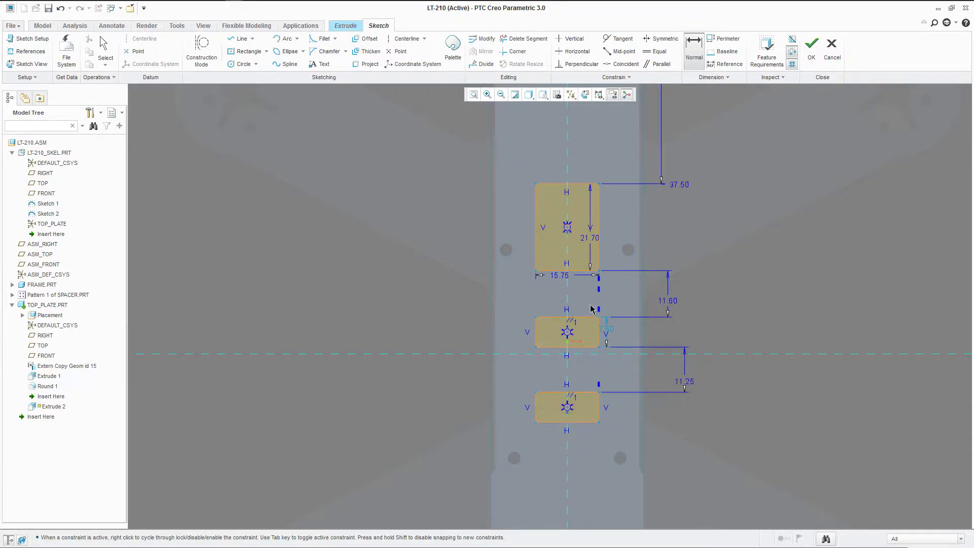
key(Escape)
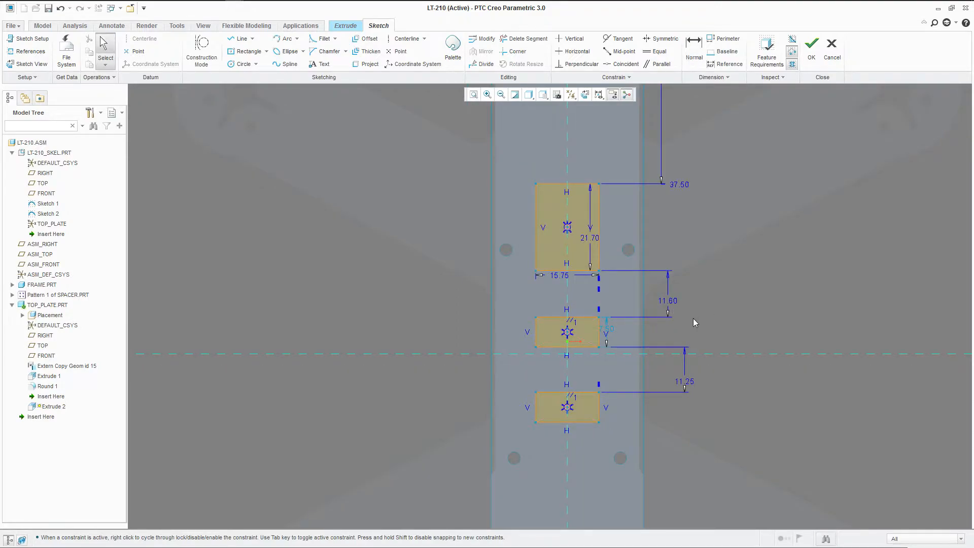
Step: Set the small rectangles' height to 8.9
double_click(607, 330)
text(8)
key(Return)
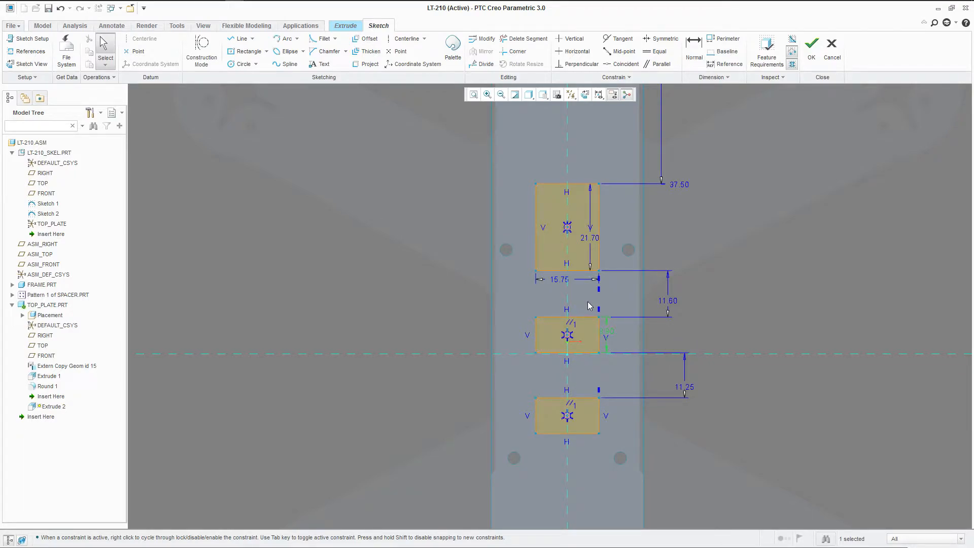
Step: Sketch a wider centre rectangle about 13.5 high on the vertical axis, between the lower hole pair and the end notch
scroll(572, 259, down, 2)
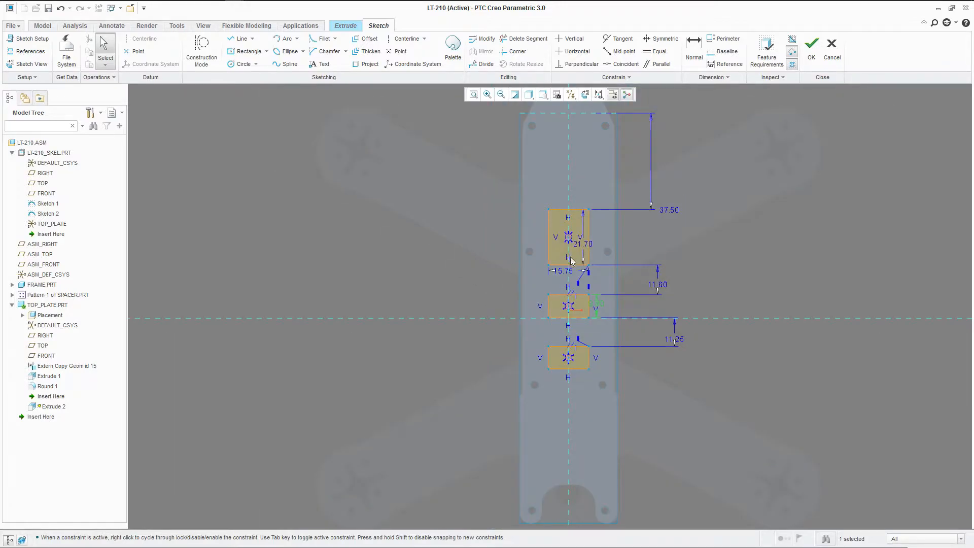
scroll(560, 461, up, 2)
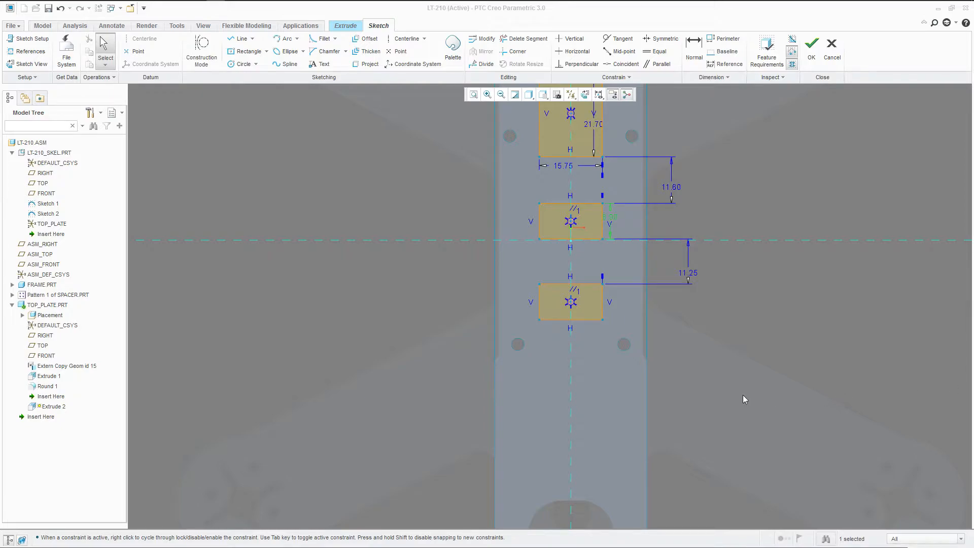
click(232, 51)
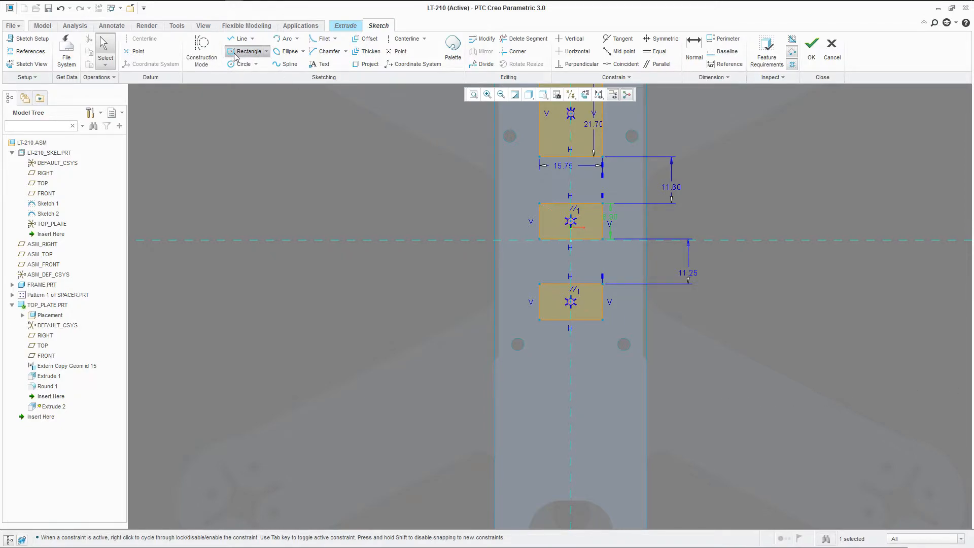
click(571, 412)
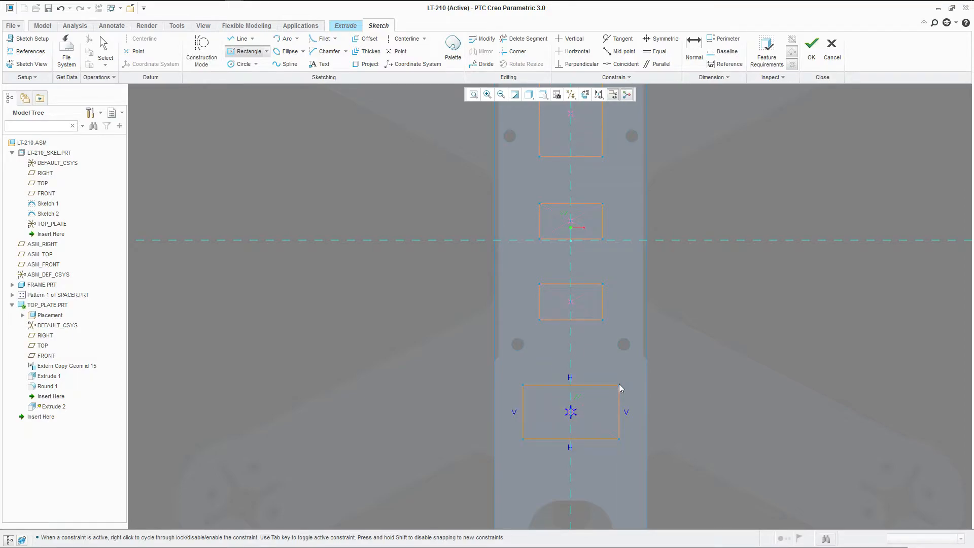
click(619, 391)
middle_click(592, 380)
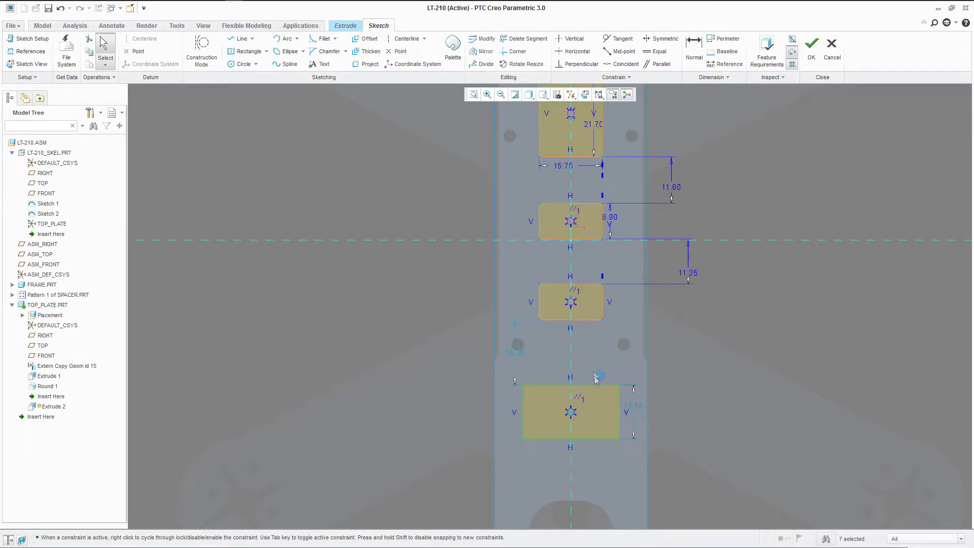
Step: Set the gap between the lower small rectangle and the wide rectangle to 23.95
scroll(597, 419, up, 3)
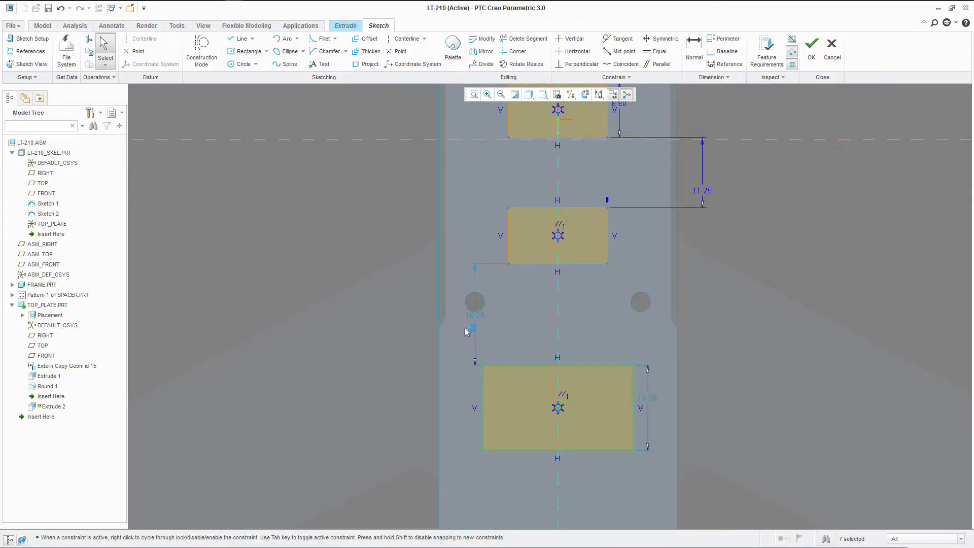
double_click(473, 315)
text(23.9)
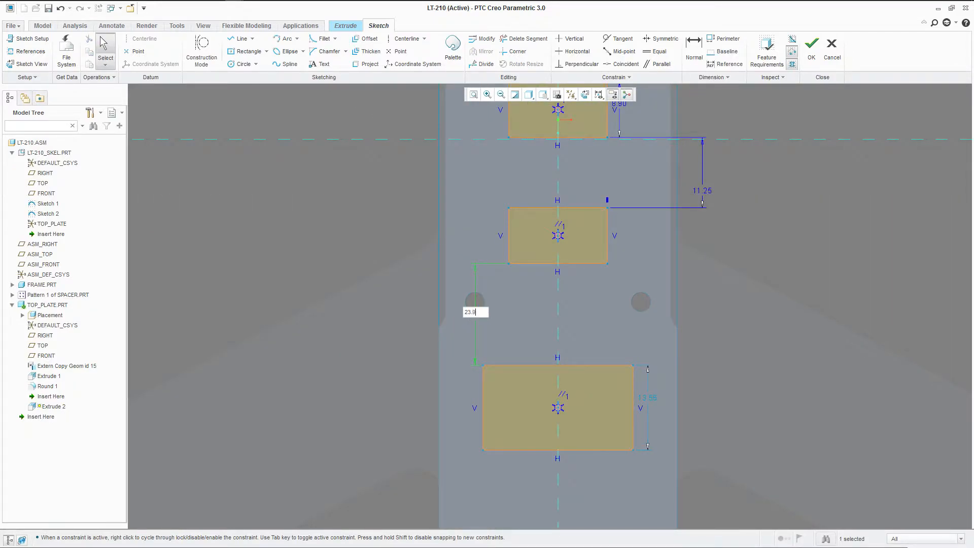
key(Return)
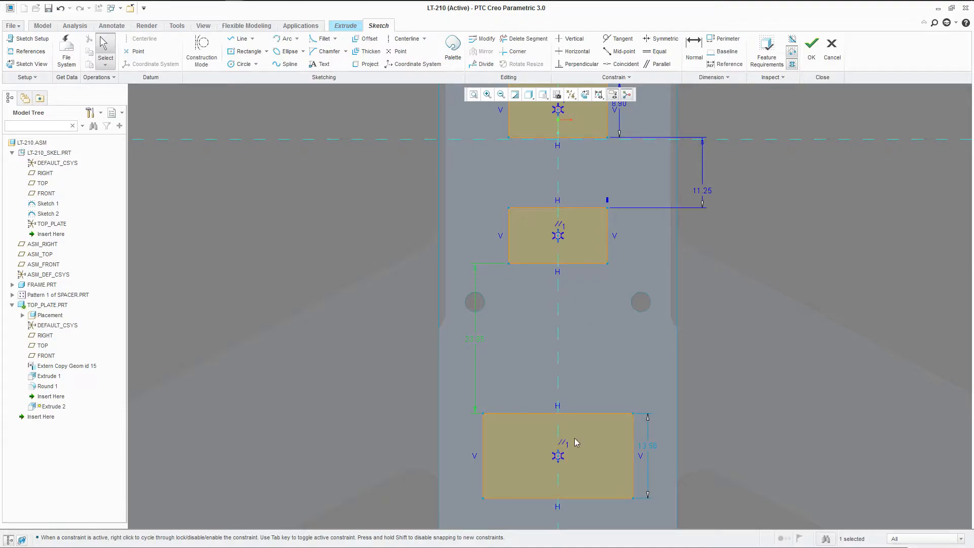
Step: Set the wide rectangle's height to 13.95
double_click(656, 450)
text(1)
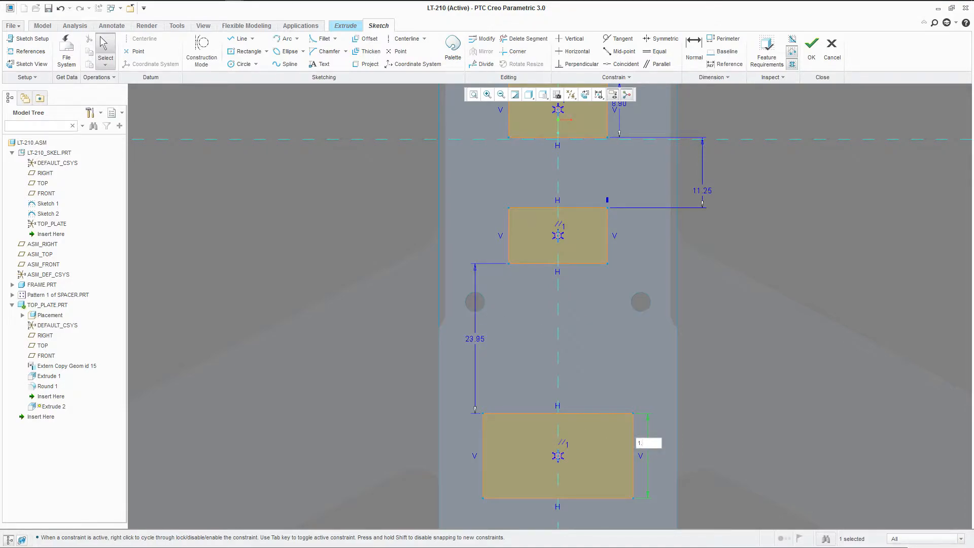
text(3.95)
key(Return)
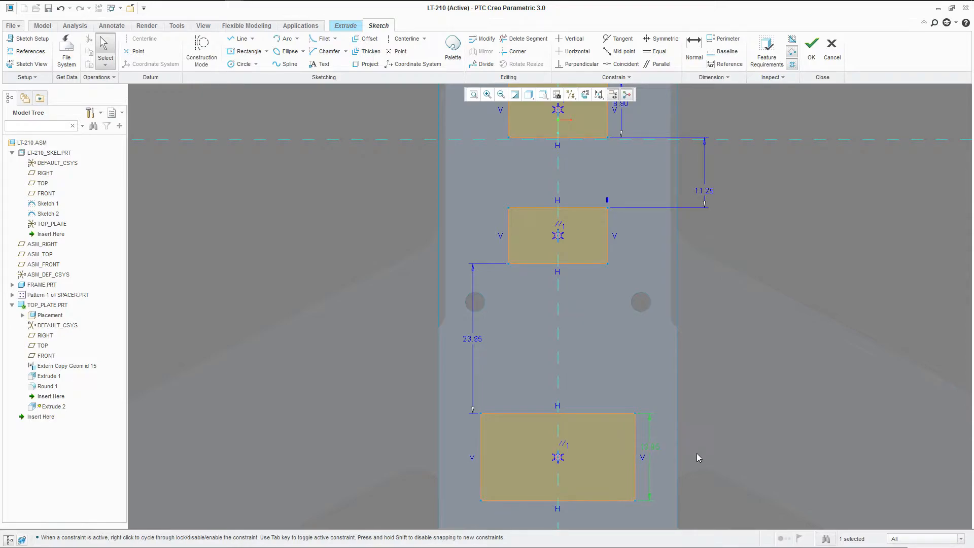
click(694, 50)
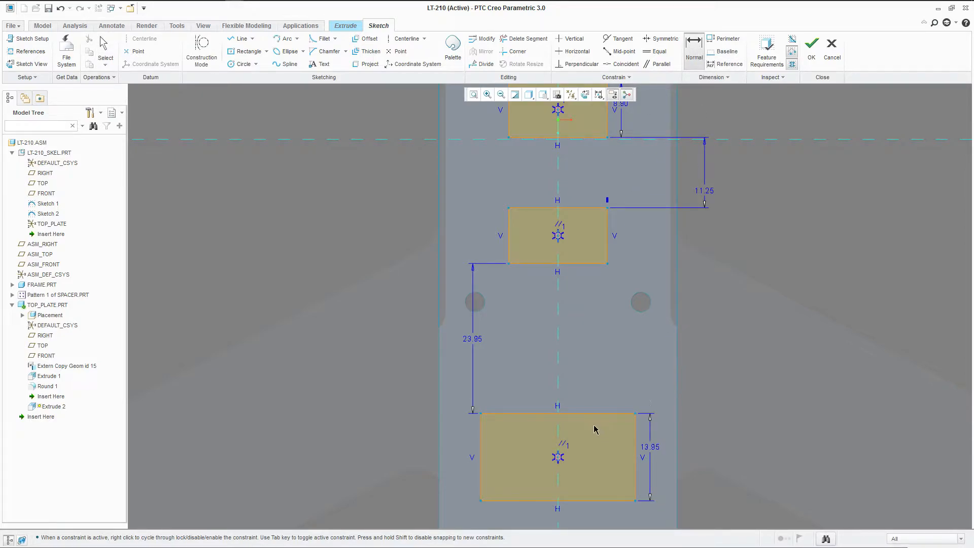
middle_click(592, 396)
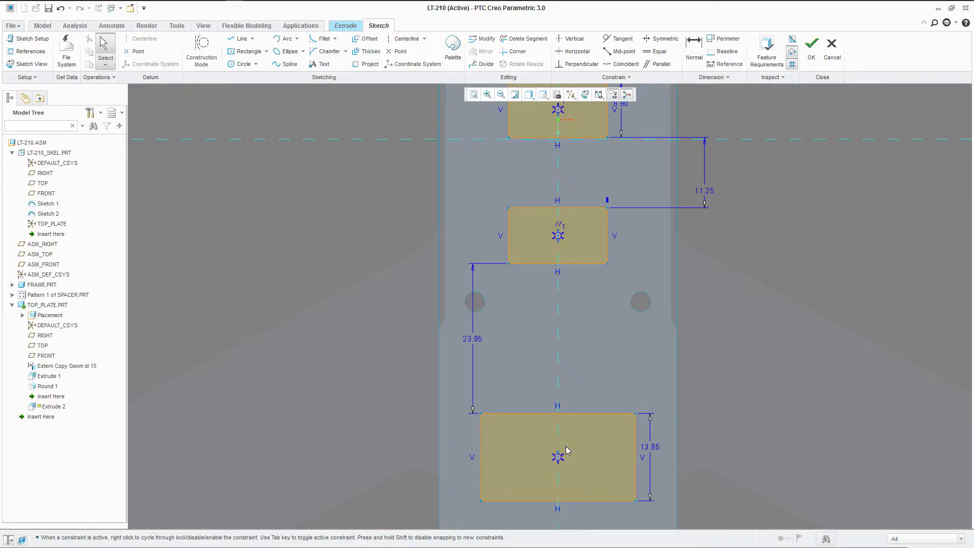
Step: Set the wide rectangle's width to 18.7
key(Delete)
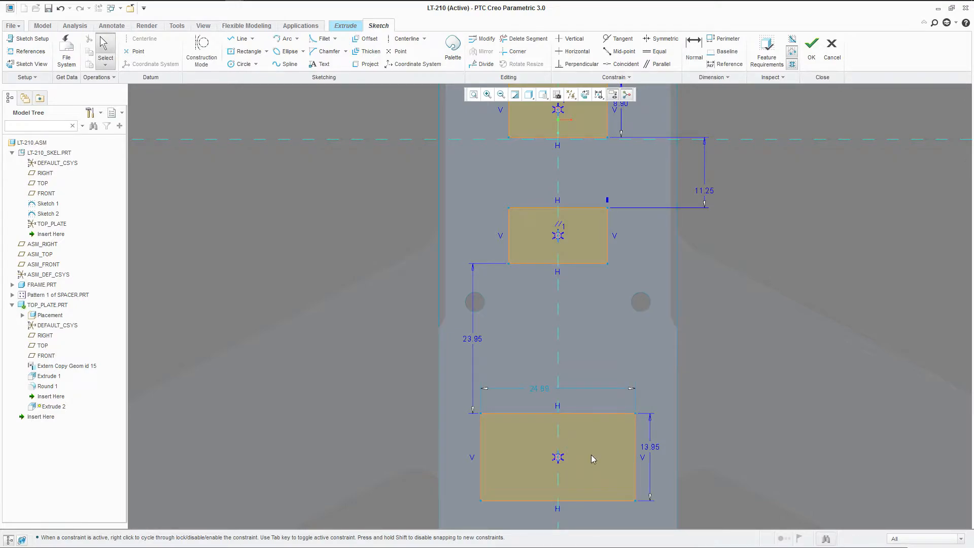
double_click(535, 391)
text(18.7)
key(Return)
scroll(553, 328, up, 4)
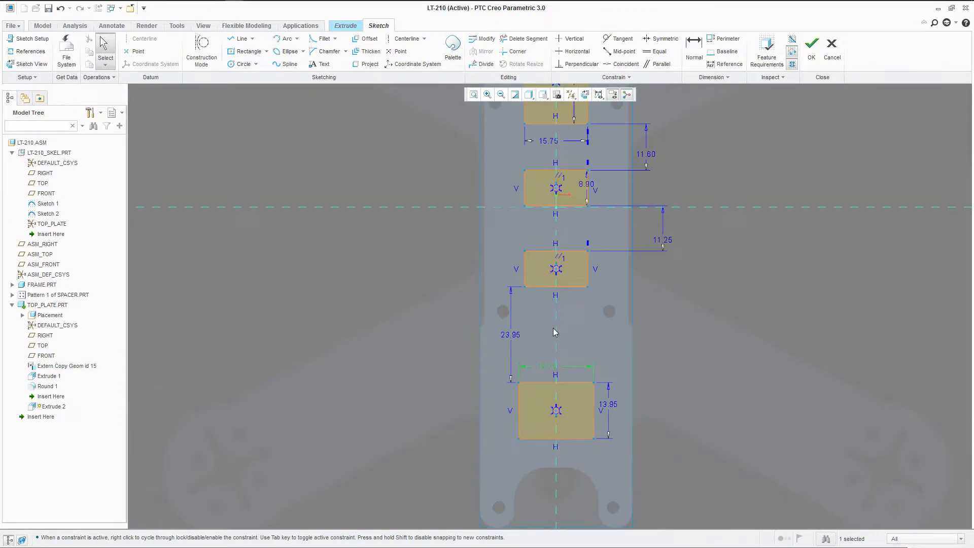
Step: Lock all the dimensions of the rectangular openings sketch and finish the sketch
click(938, 539)
click(908, 521)
scroll(659, 457, up, 1)
drag(707, 165, 452, 453)
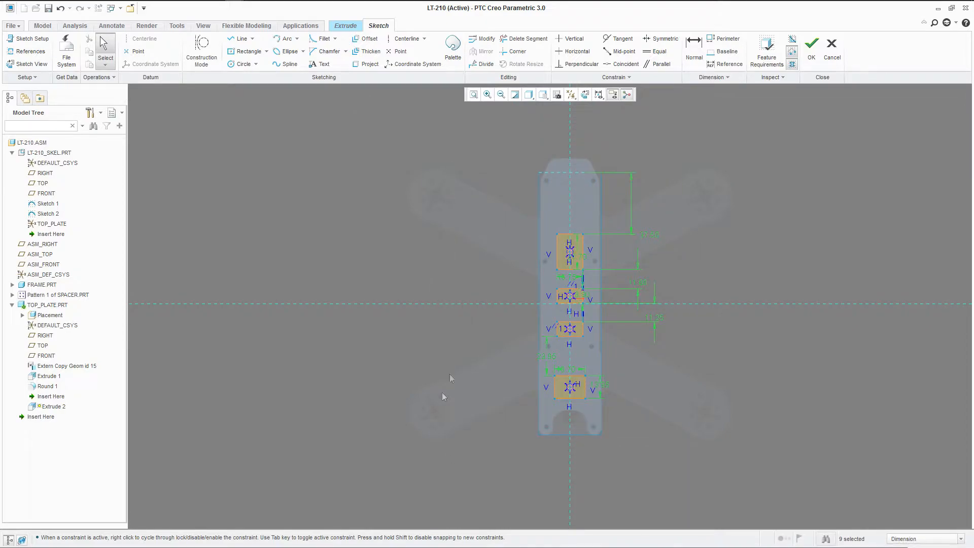
right_click(592, 149)
click(626, 193)
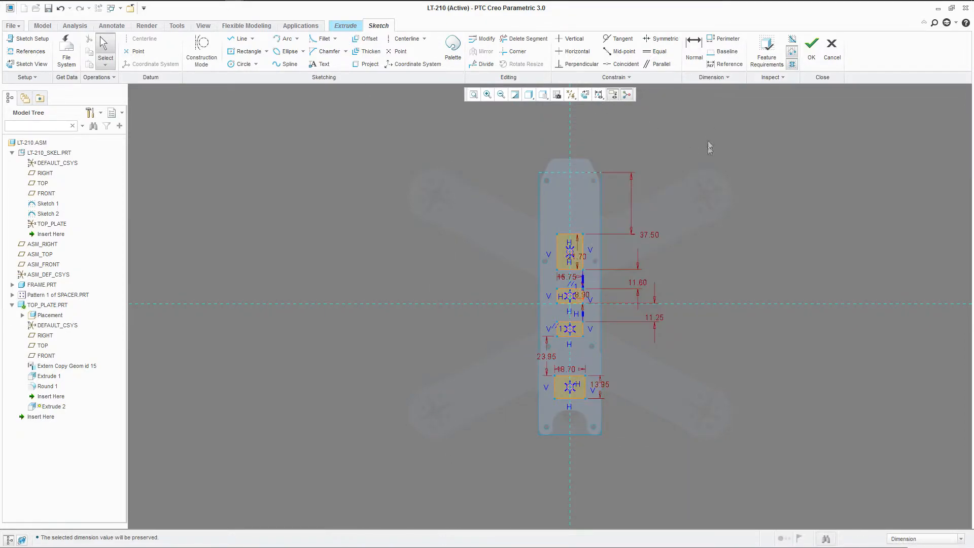
click(812, 48)
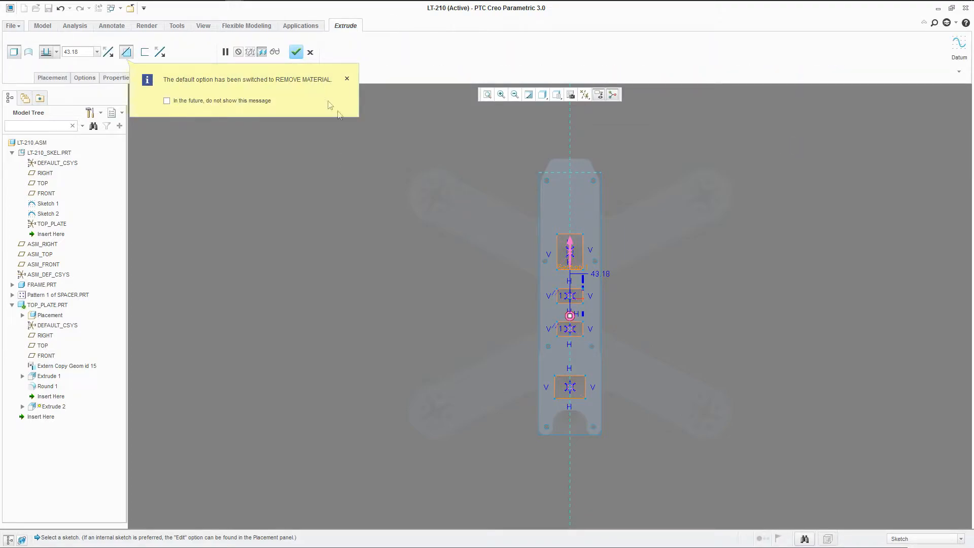
Step: Cut the four rectangles through the top plate with the extrude depth set up to the plate's upper surface
click(57, 52)
click(46, 142)
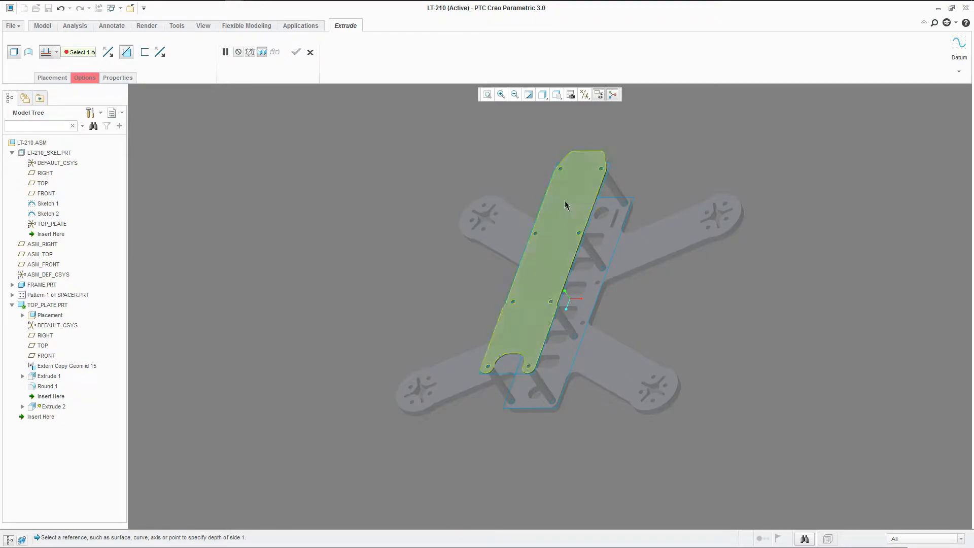
click(565, 204)
scroll(558, 228, down, 3)
scroll(563, 239, up, 2)
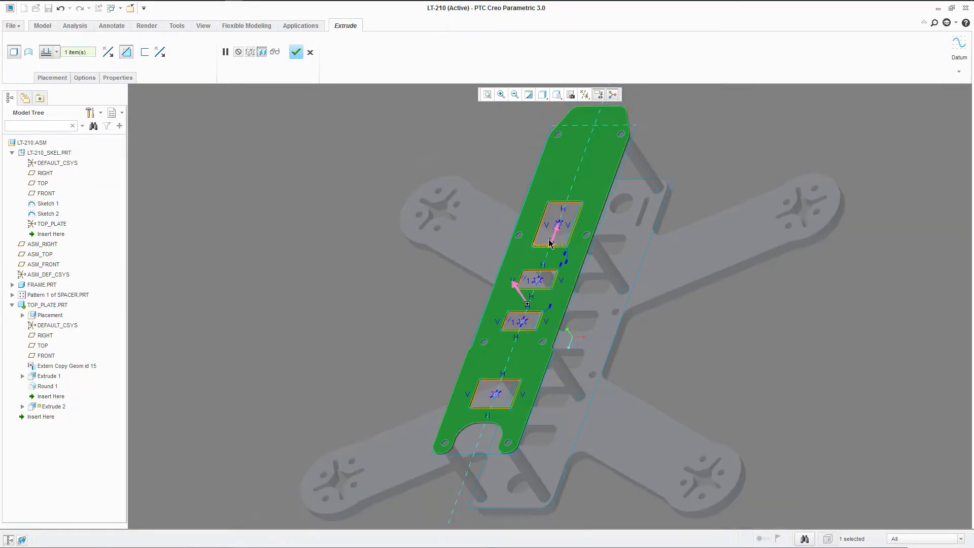
scroll(569, 252, down, 2)
scroll(570, 249, up, 2)
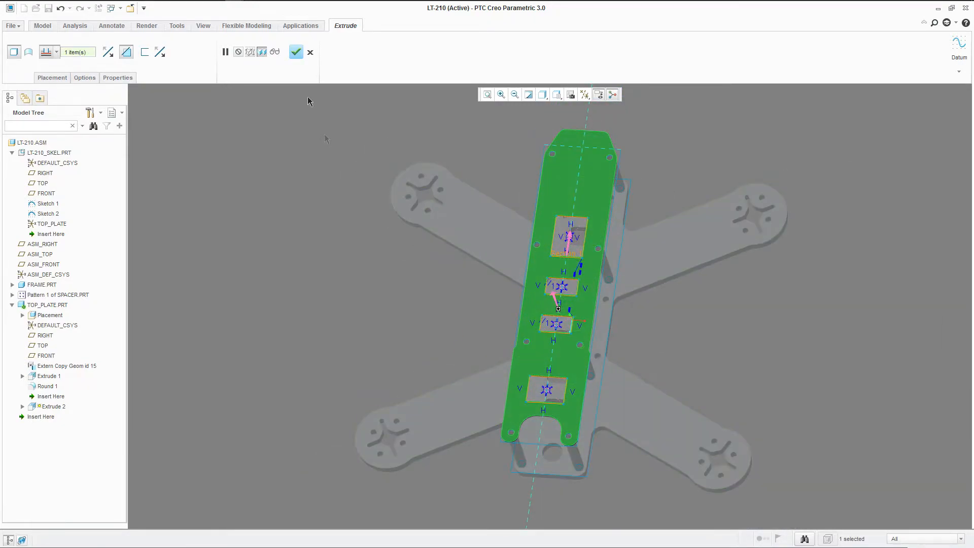
click(297, 53)
Step: Move Extrude 2 ahead of Round 1 in the top plate's feature order and reopen the round's definition
mouse_move(556, 277)
middle_down()
mouse_move(541, 280)
mouse_move(539, 394)
mouse_move(552, 337)
mouse_move(583, 287)
mouse_move(496, 305)
mouse_move(541, 335)
middle_up()
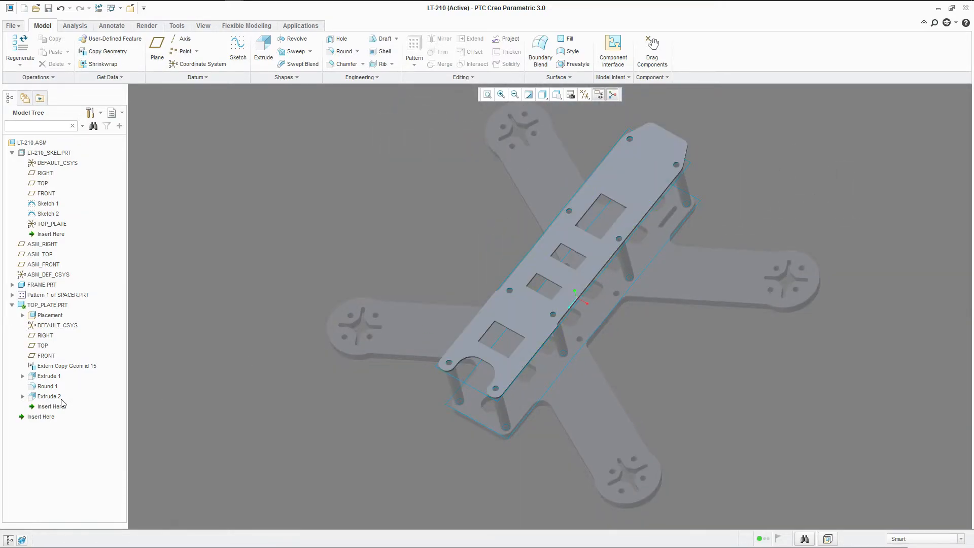
drag(47, 398, 48, 385)
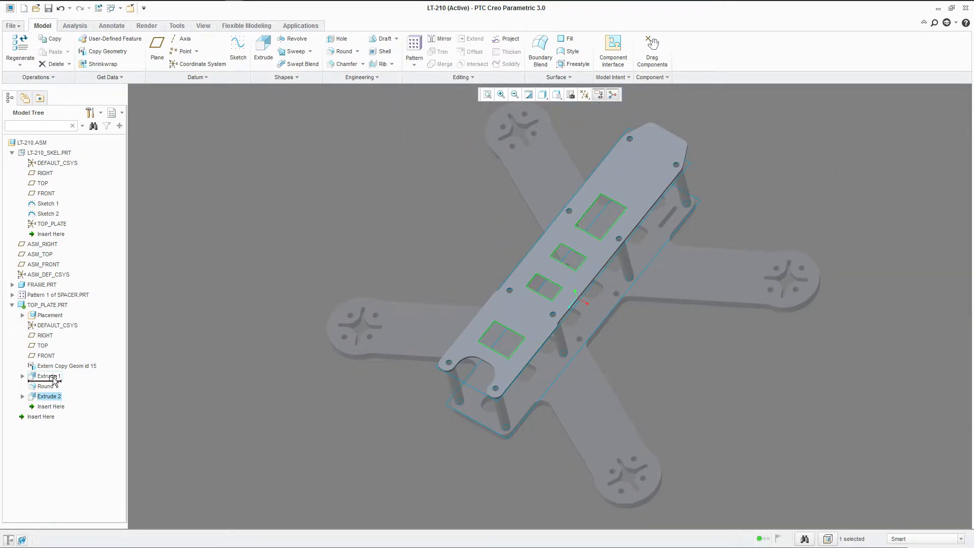
right_click(47, 397)
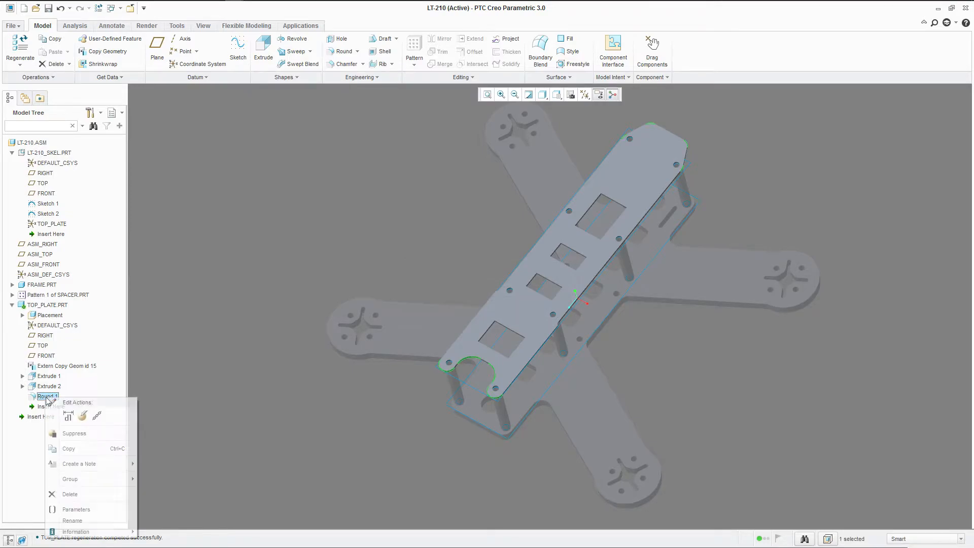
click(82, 415)
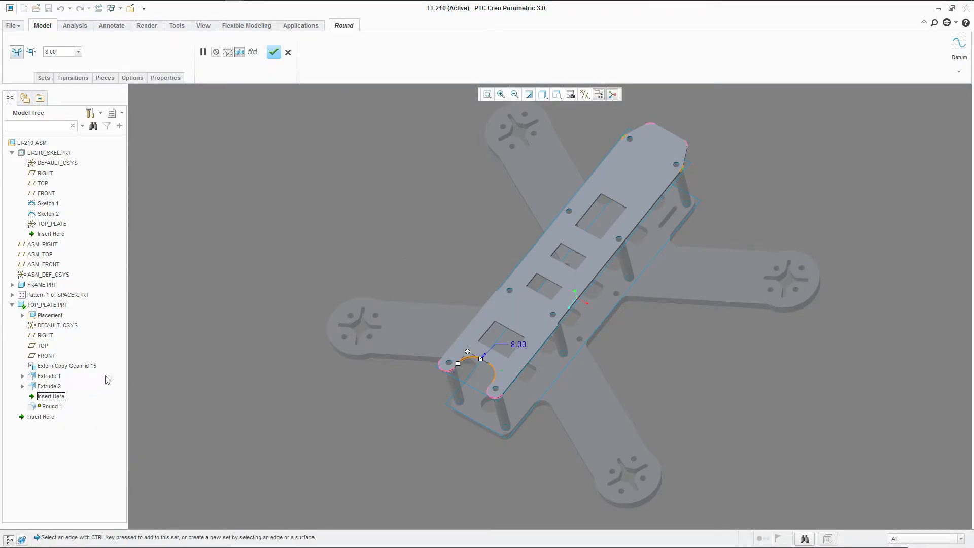
Step: Add a third round set on the corner edges of the rectangular openings with a radius of 4
click(44, 77)
click(58, 117)
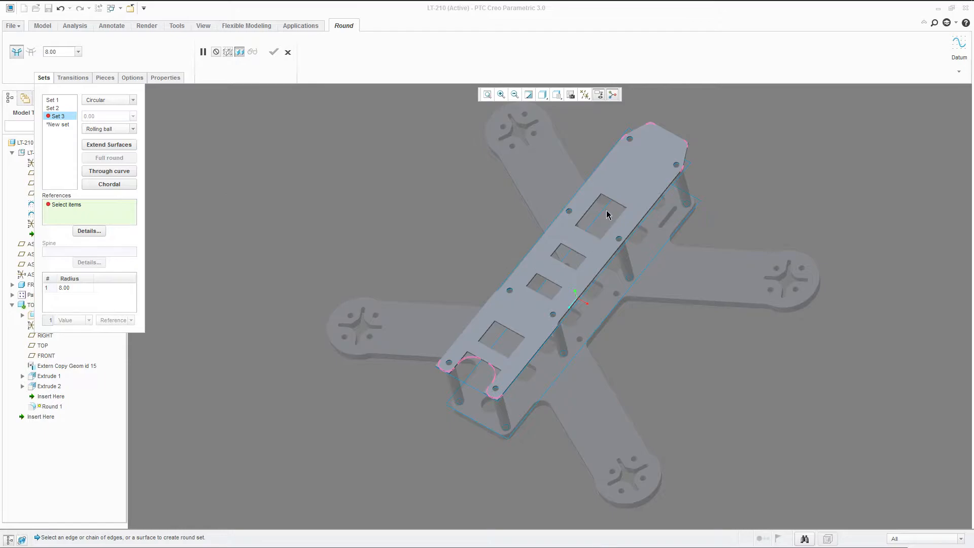
scroll(609, 218, up, 10)
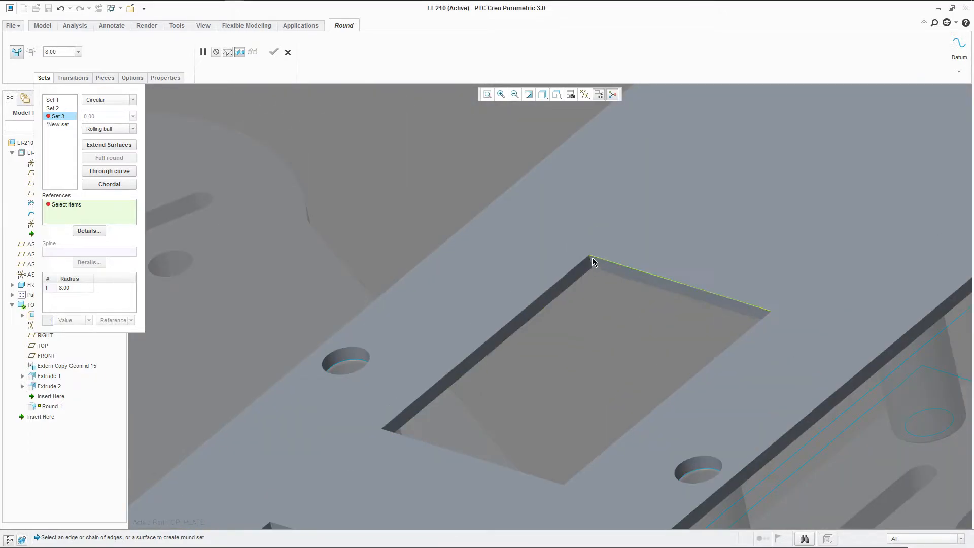
click(591, 261)
click(46, 51)
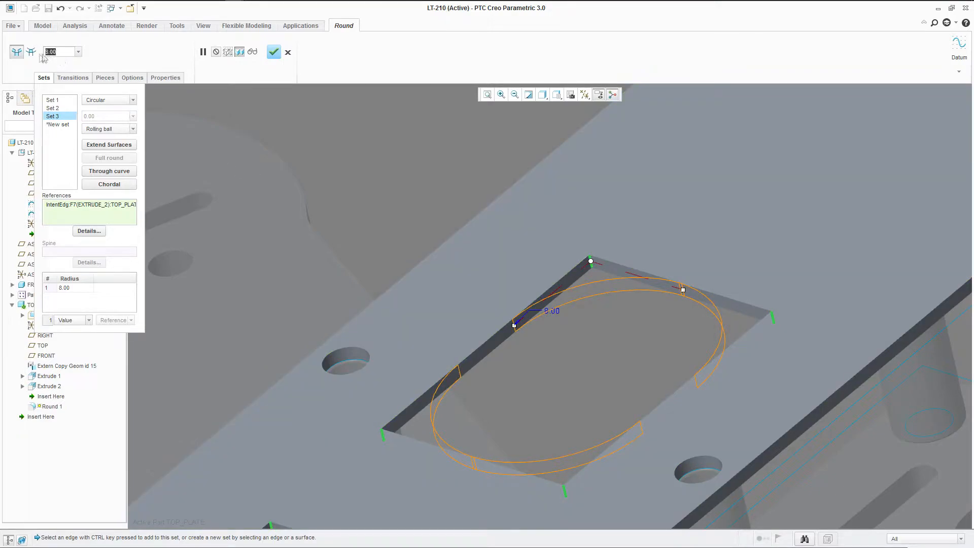
text(4)
key(Return)
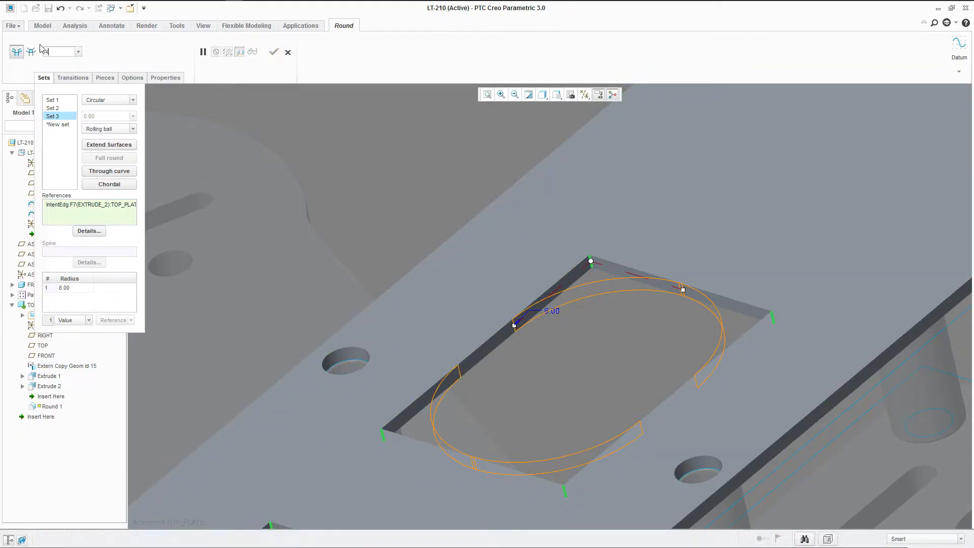
scroll(423, 114, down, 5)
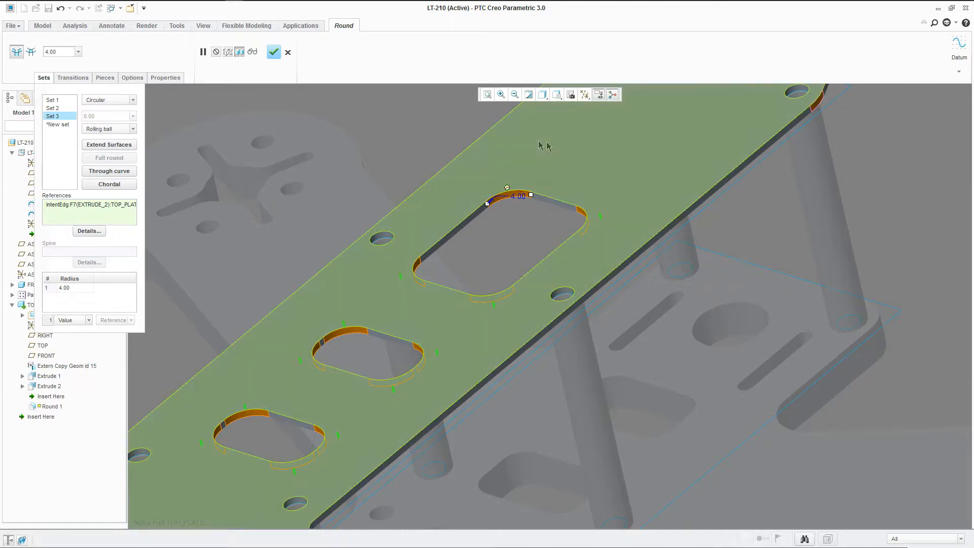
scroll(533, 146, down, 3)
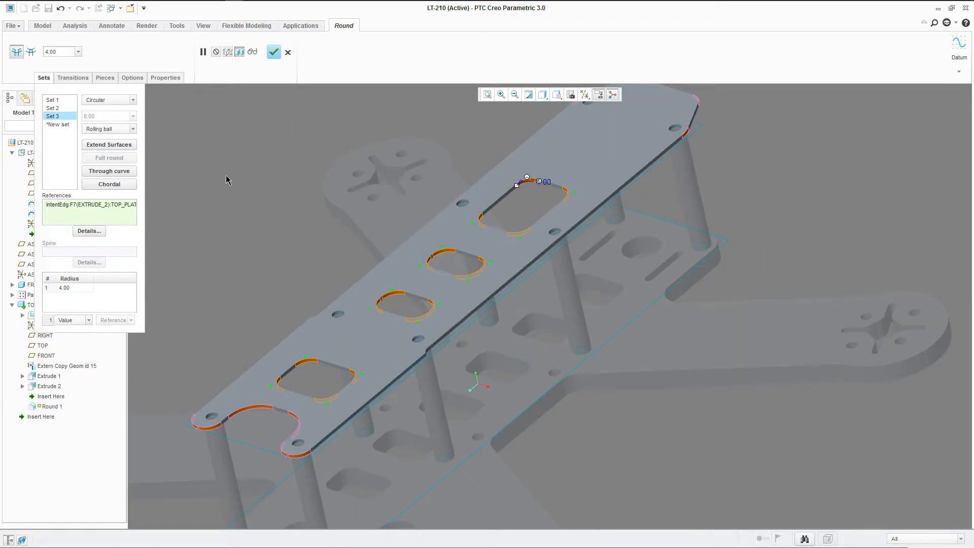
Step: Set the opening corners' round radius to 2 and complete the round
drag(65, 53, 23, 53)
text(2)
key(Return)
middle_drag(426, 226, 366, 458)
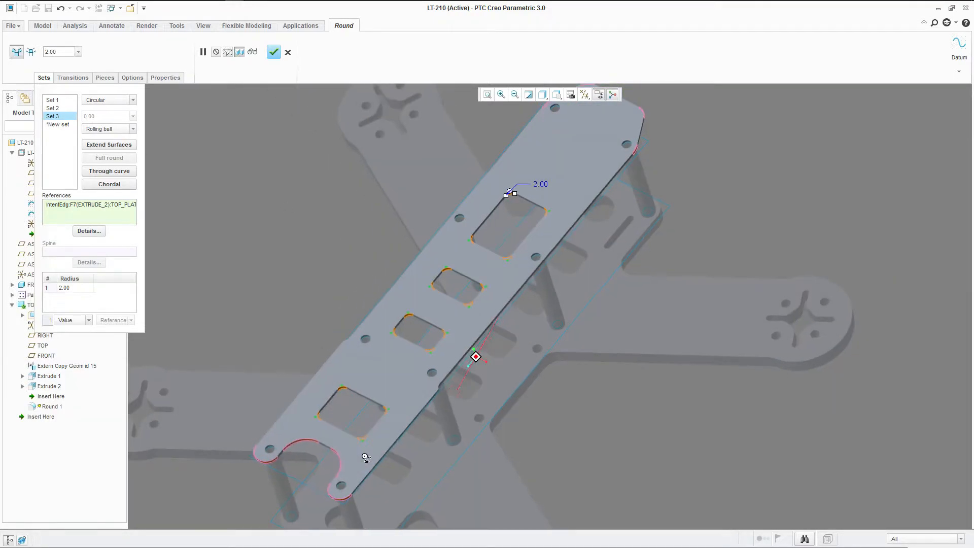
middle_drag(398, 391, 405, 374)
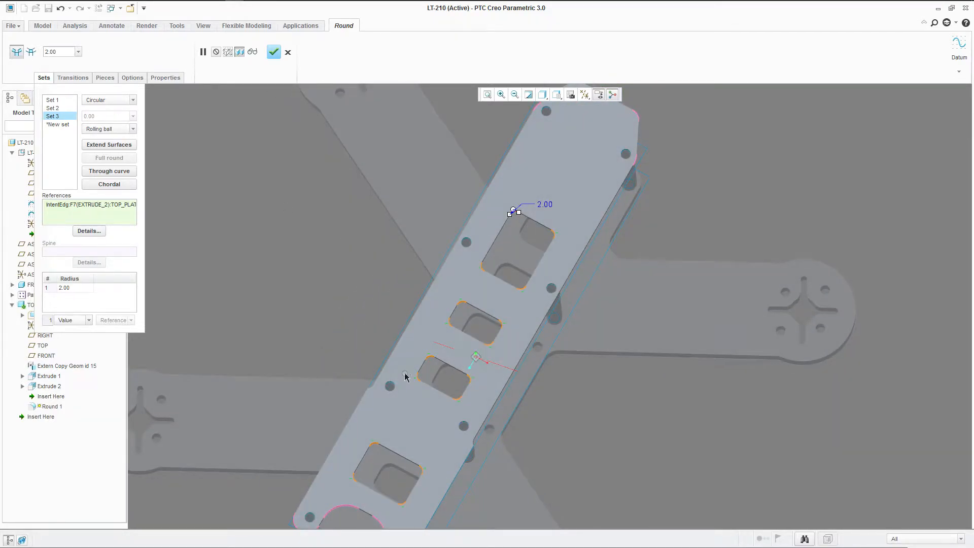
click(274, 53)
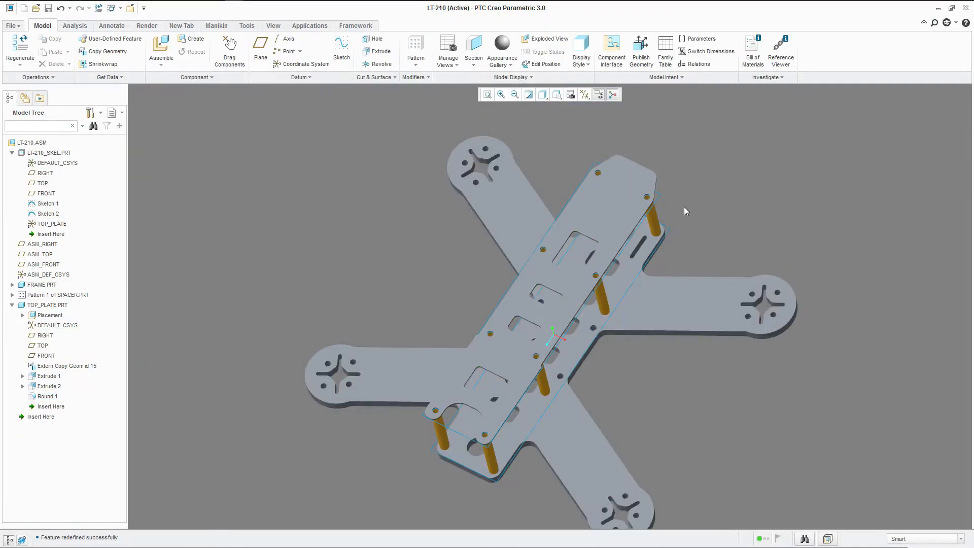
mouse_move(660, 207)
middle_down()
mouse_move(589, 210)
mouse_move(587, 232)
middle_up()
middle_drag(596, 343, 574, 328)
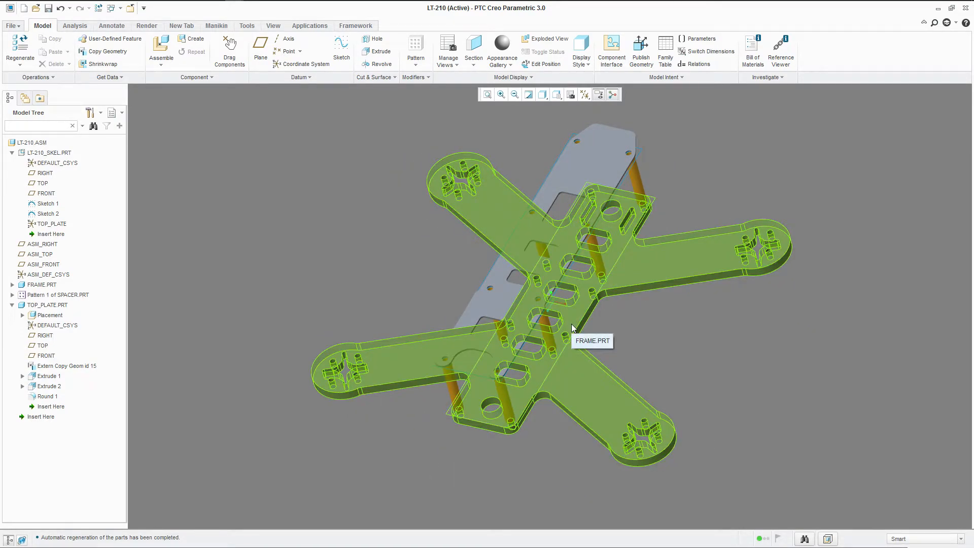
click(573, 328)
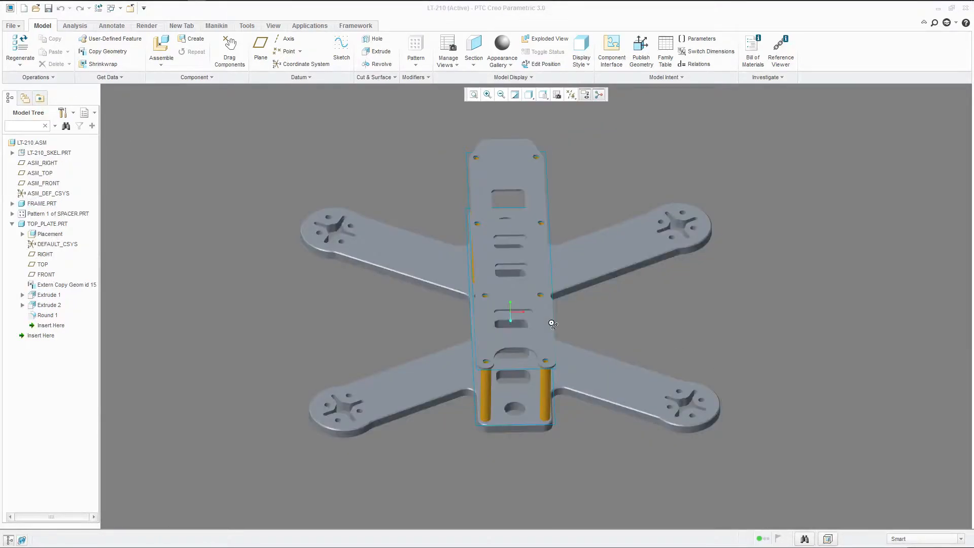
middle_drag(507, 253, 521, 285)
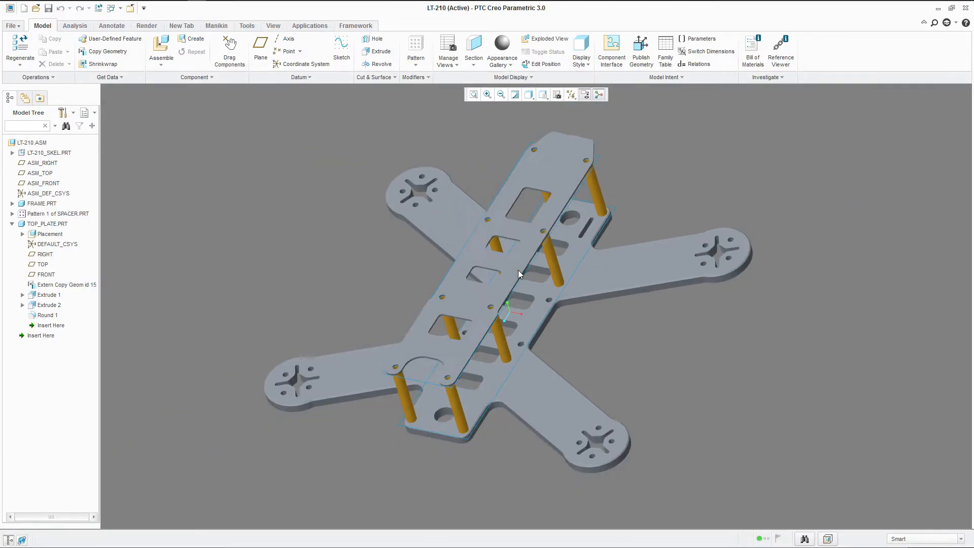
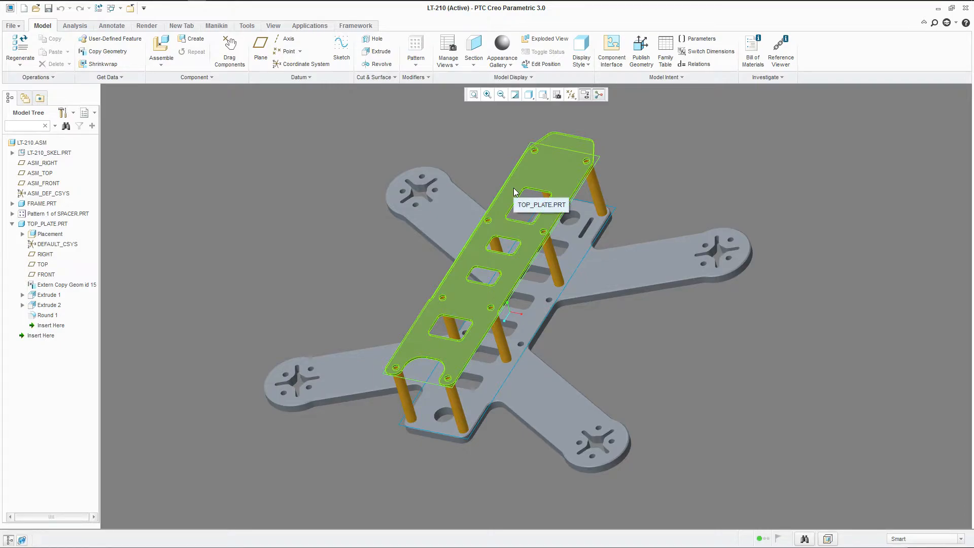
mouse_move(552, 192)
middle_down()
mouse_move(540, 174)
mouse_move(548, 189)
mouse_move(533, 196)
middle_up()
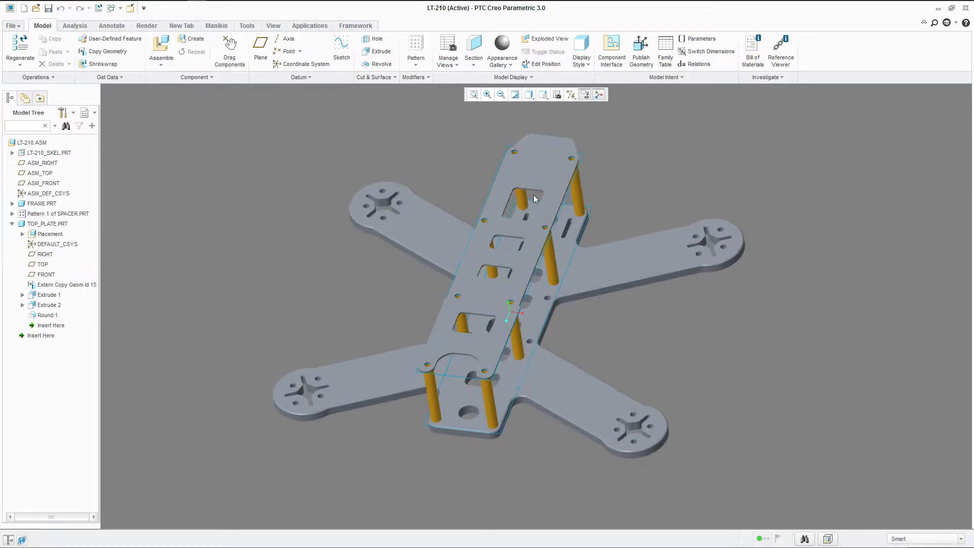
scroll(532, 195, down, 1)
Step: Activate the top plate part and start an extrude sketch on its TOP plane, viewed square to the sketch
right_click(36, 225)
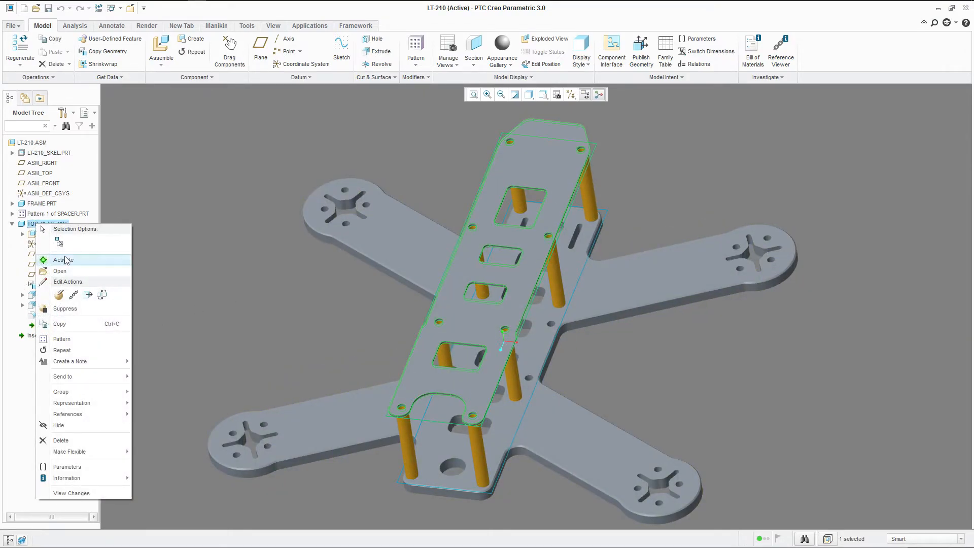
click(109, 261)
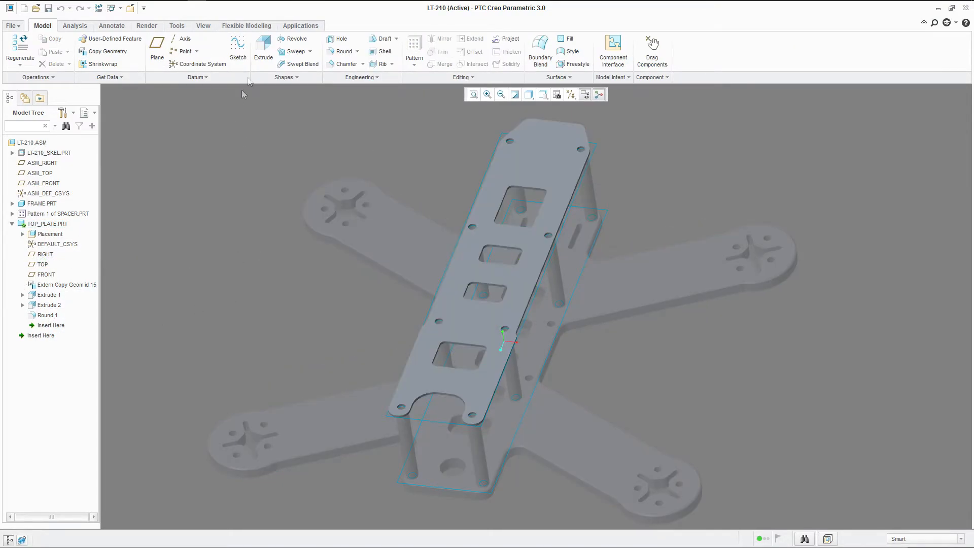
click(261, 49)
click(43, 265)
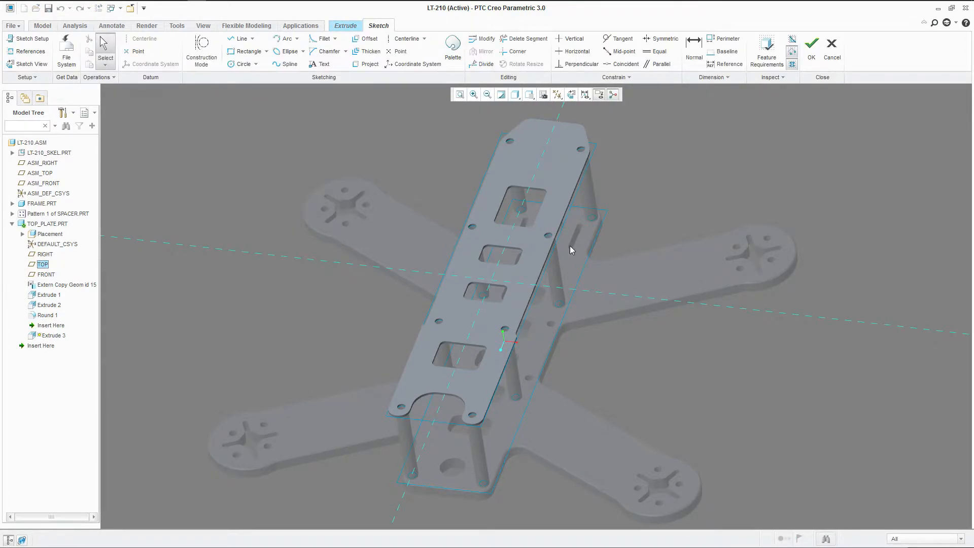
click(571, 94)
Step: Sketch two vertically aligned circles about 14 from the vertical axis, beside the upper opening, and make them equal in size
click(242, 65)
scroll(517, 157, up, 5)
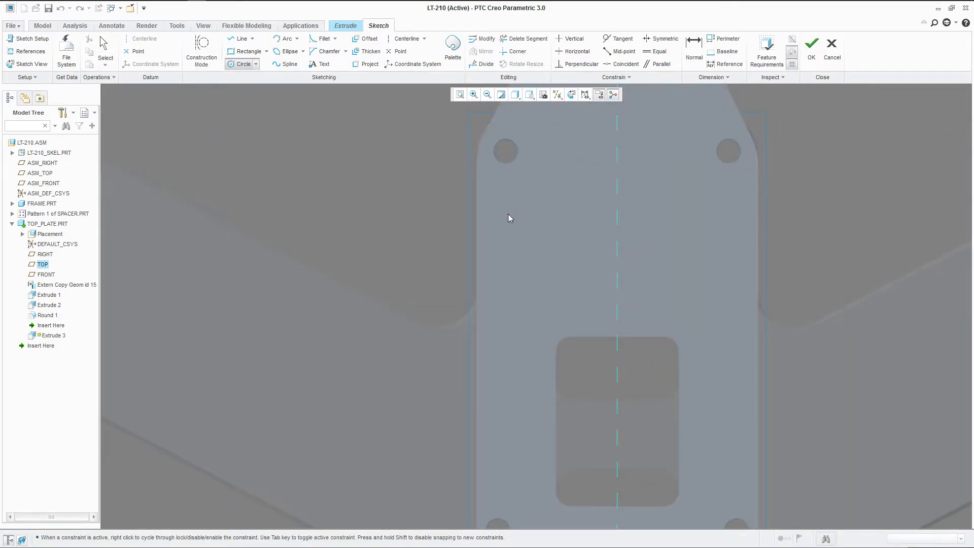
click(509, 223)
click(513, 424)
middle_click(514, 424)
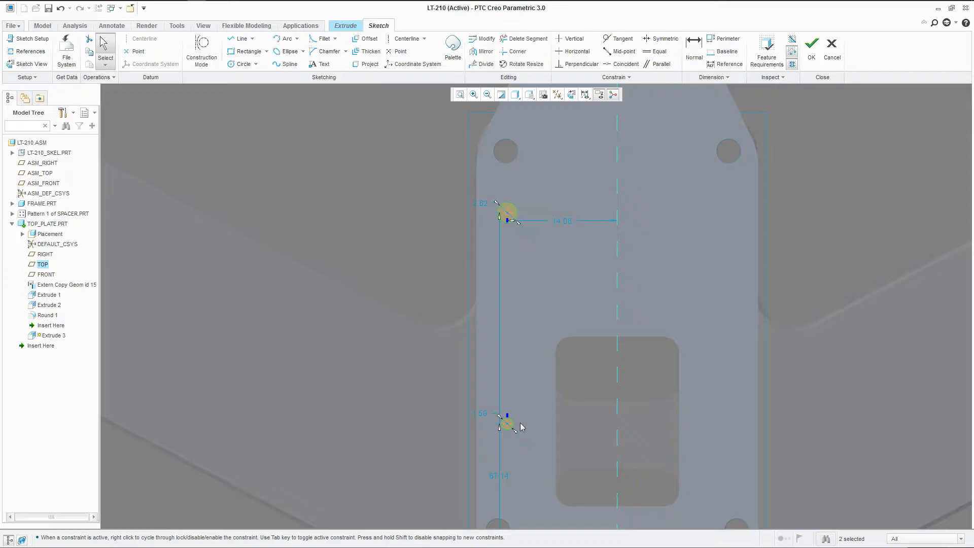
key(Delete)
key(ctrl+z)
click(654, 51)
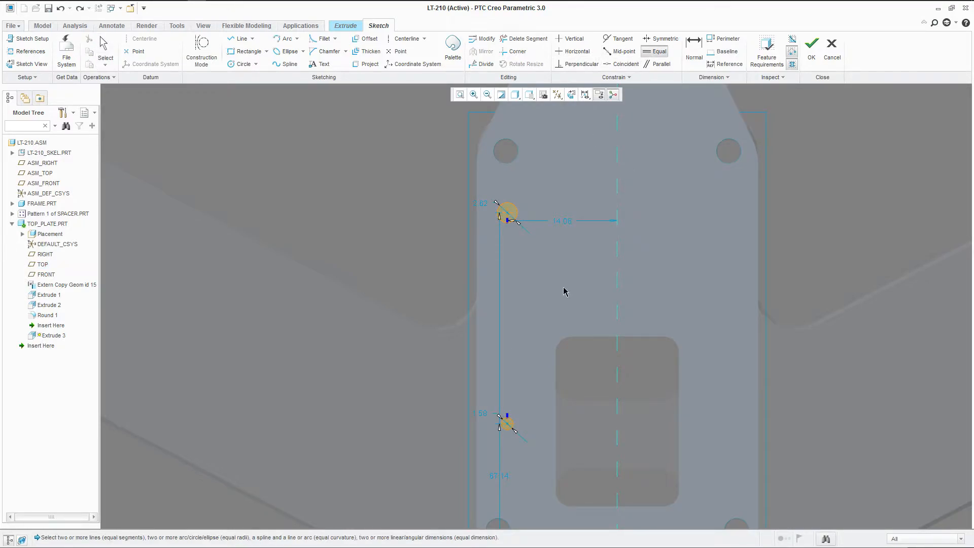
click(514, 429)
Step: Connect the two circles with two vertical tangent lines to outline a long slot
click(239, 39)
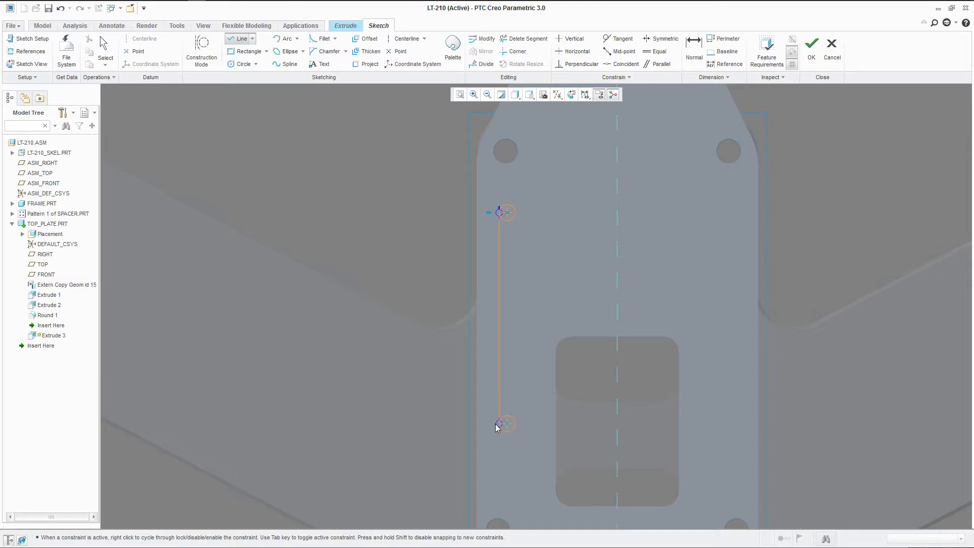
click(516, 424)
click(516, 213)
middle_click(530, 211)
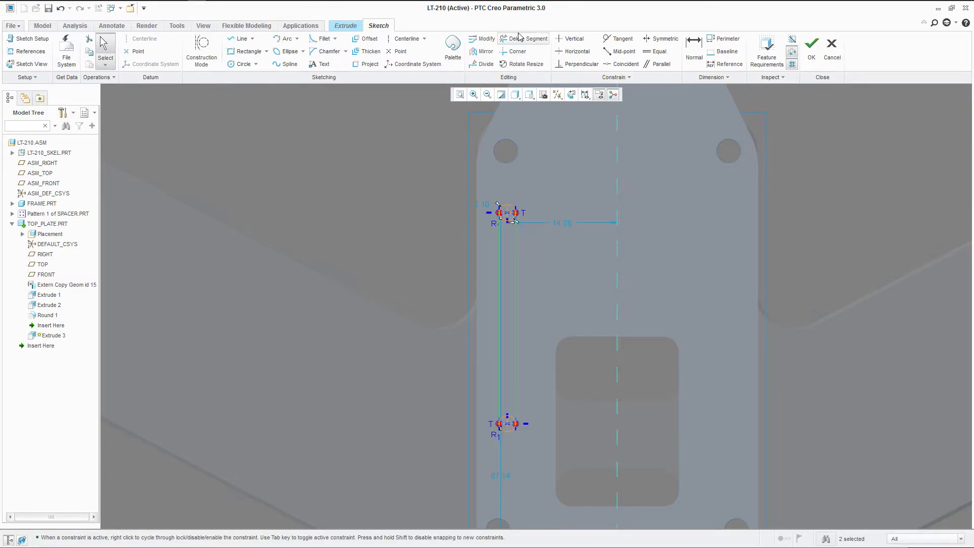
Step: Trim the inner halves of both end circles with Delete Segment to leave one closed slot outline
click(522, 39)
scroll(498, 212, up, 3)
scroll(504, 217, down, 2)
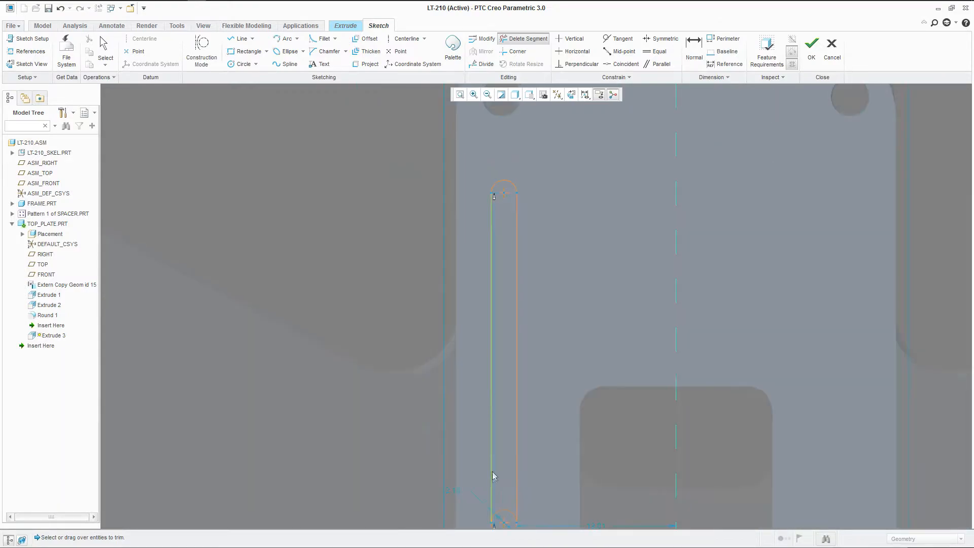
click(504, 515)
middle_click(504, 395)
scroll(506, 201, down, 3)
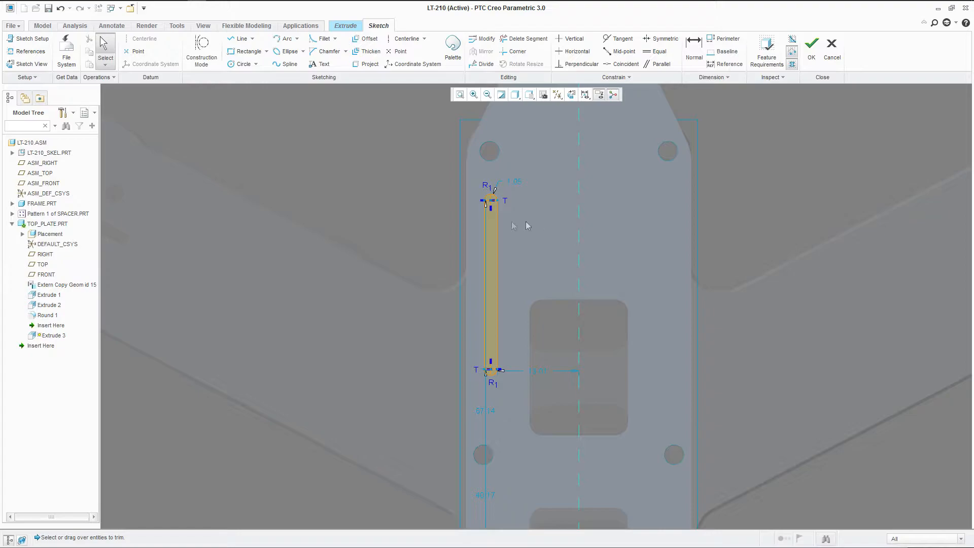
scroll(379, 190, down, 2)
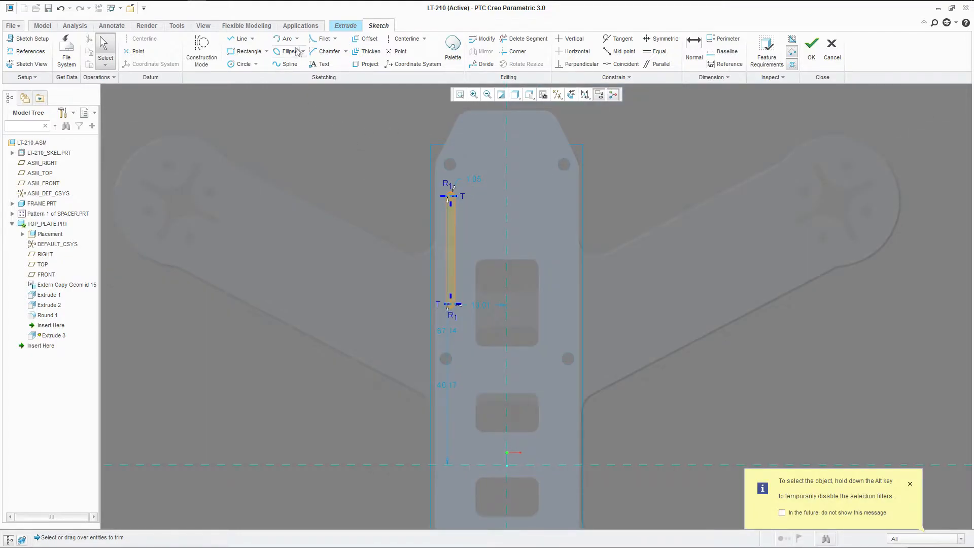
Step: Add a centerline along the vertical axis and mirror the slot outline across it
click(393, 41)
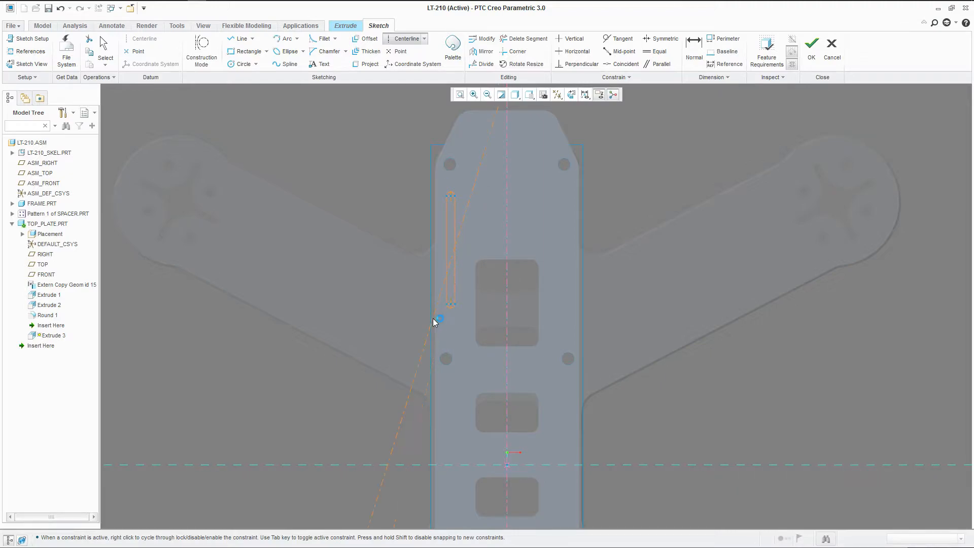
middle_click(396, 274)
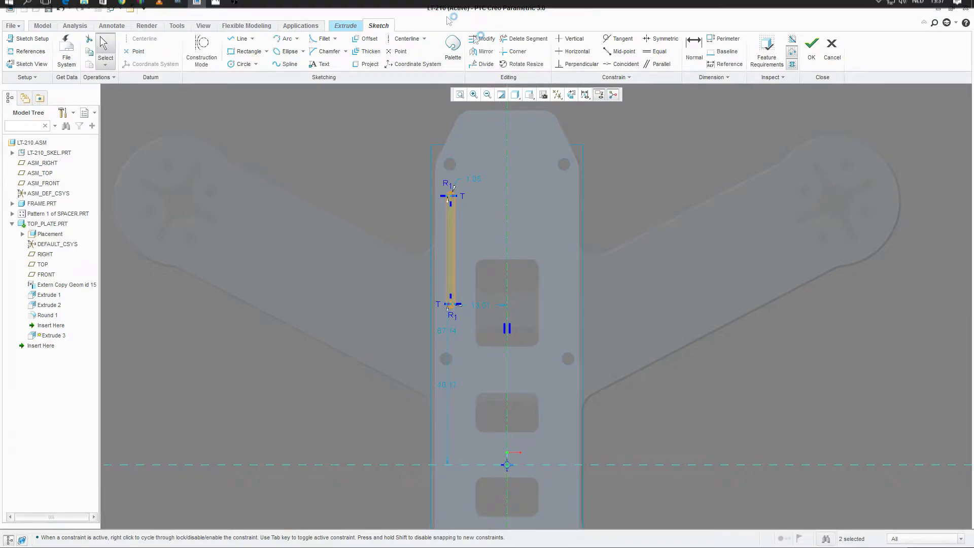
click(469, 196)
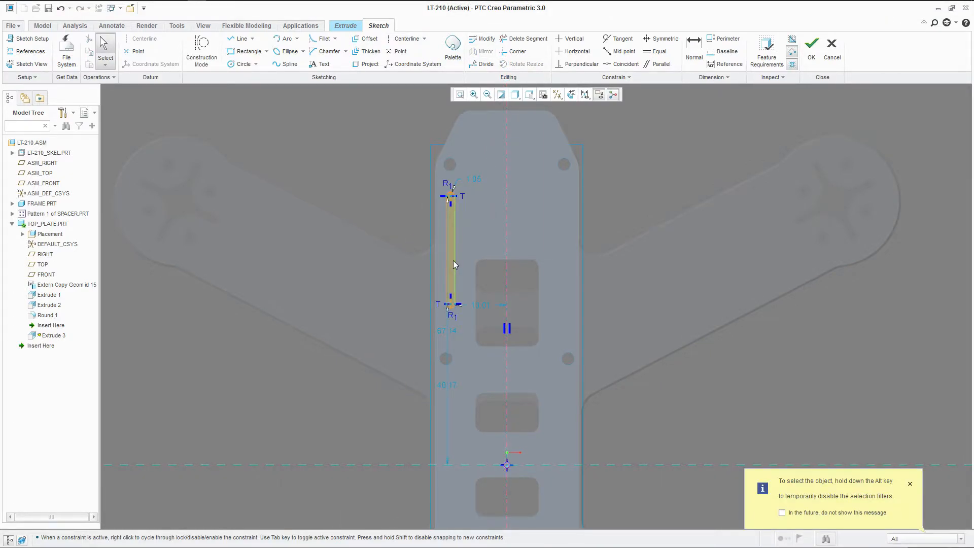
drag(471, 196, 435, 345)
click(486, 51)
click(507, 141)
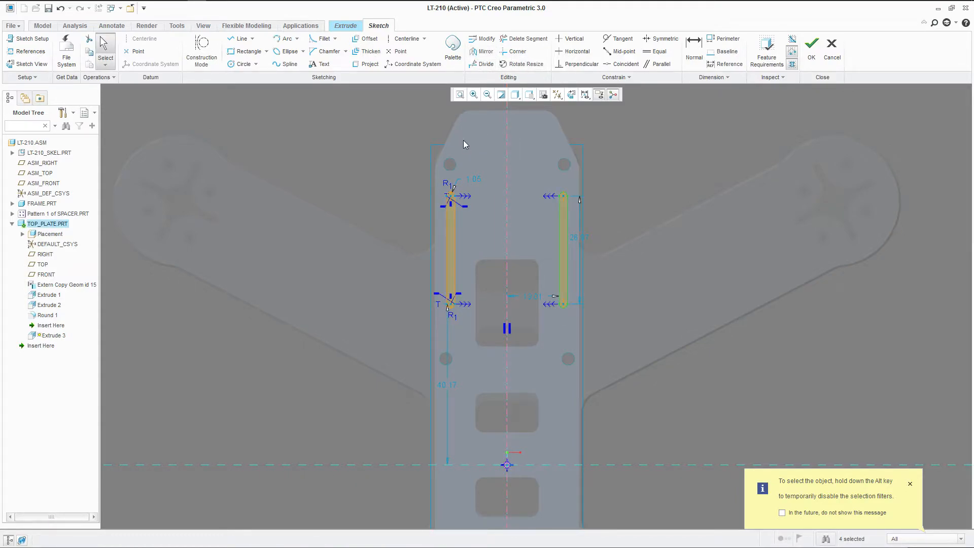
Step: Dimension the horizontal distance between the centres of the two slots and set it to 29.5
click(694, 48)
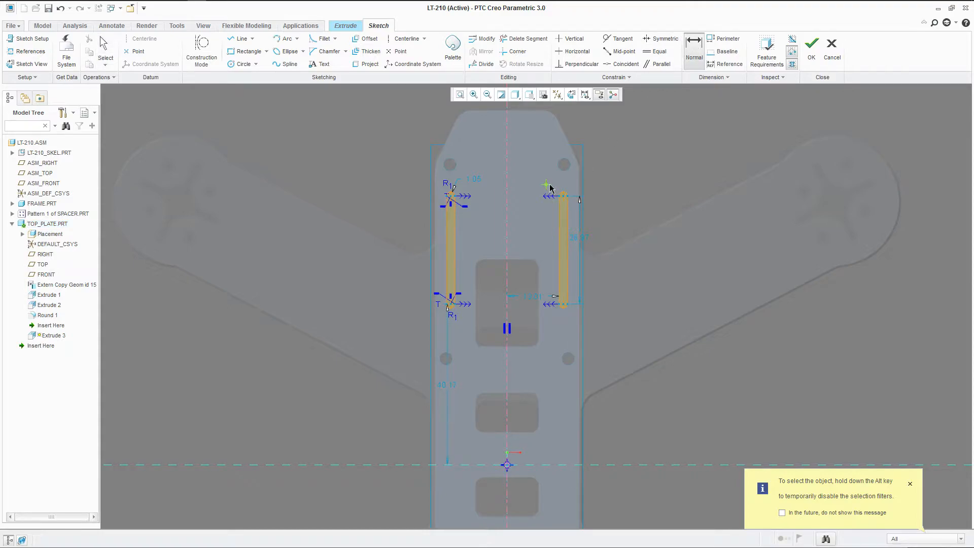
scroll(550, 189, up, 3)
click(571, 209)
click(352, 210)
middle_click(407, 156)
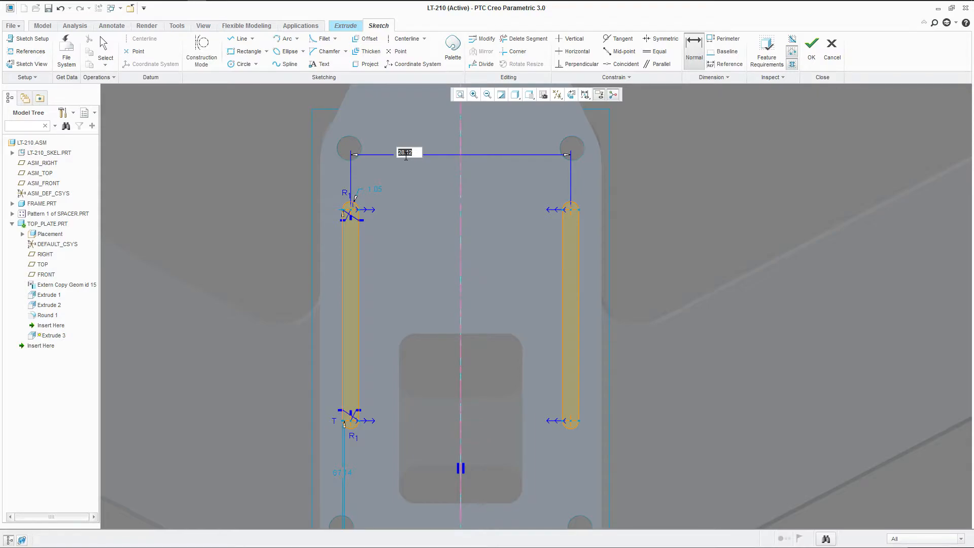
text(39.63)
key(Return)
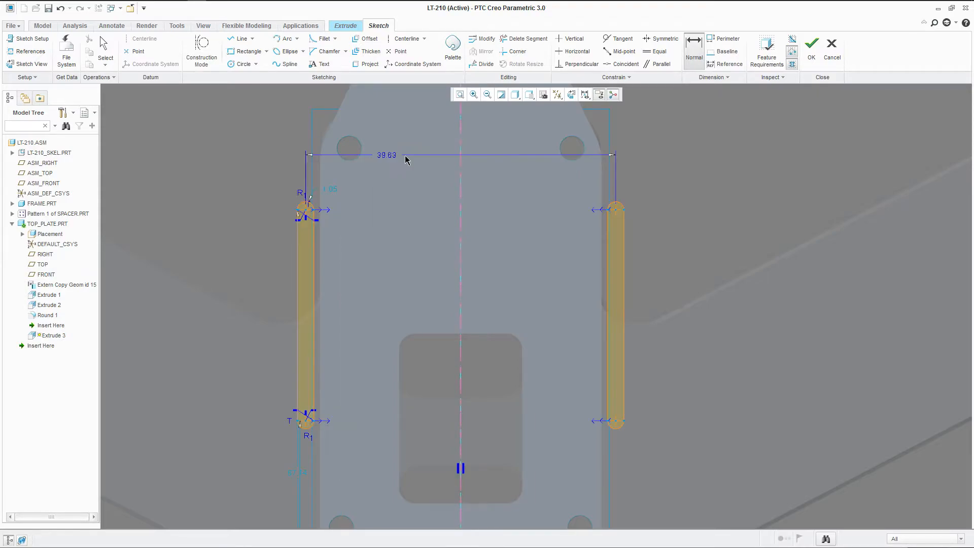
double_click(393, 156)
text(29.5)
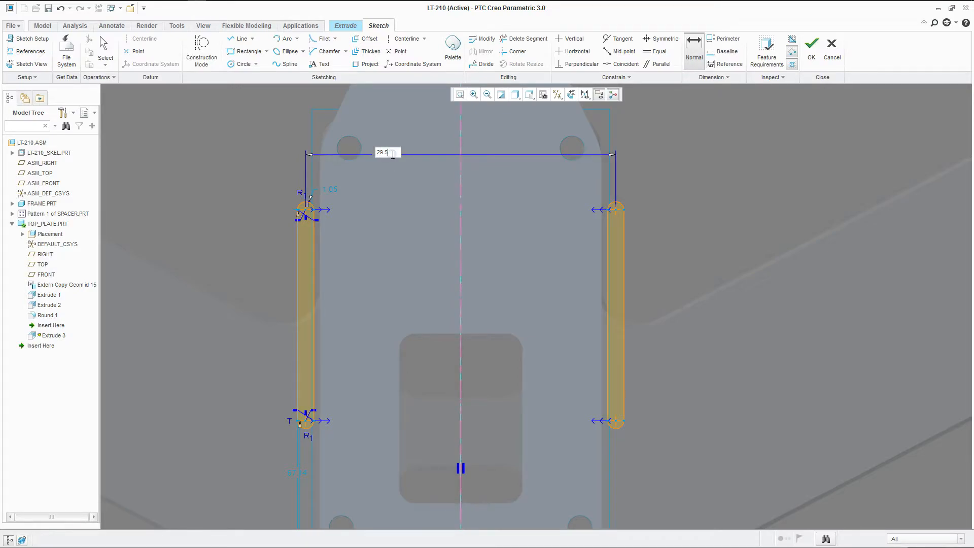
key(Return)
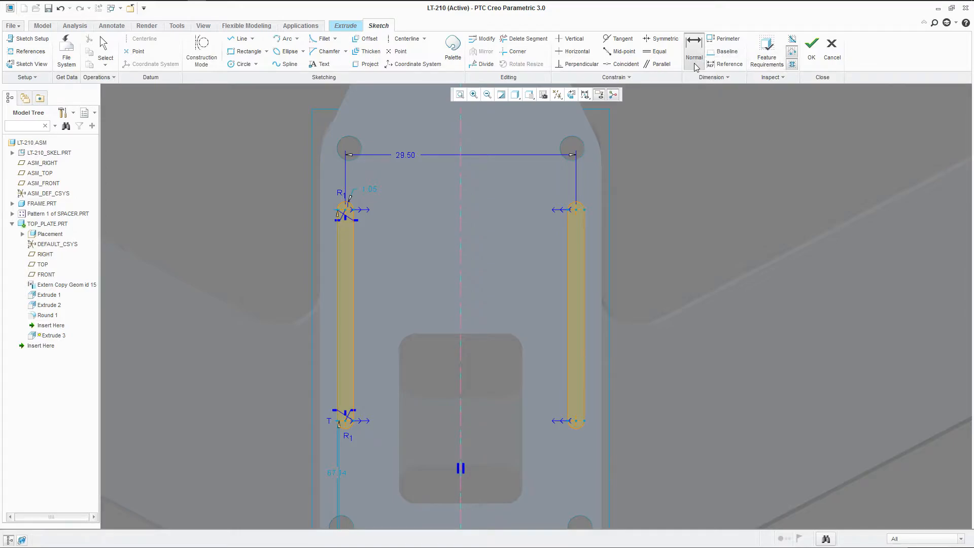
Step: Dimension the slot length between its upper and lower arc centres and set it to 24
click(345, 210)
ctrl+click(345, 421)
middle_click(297, 353)
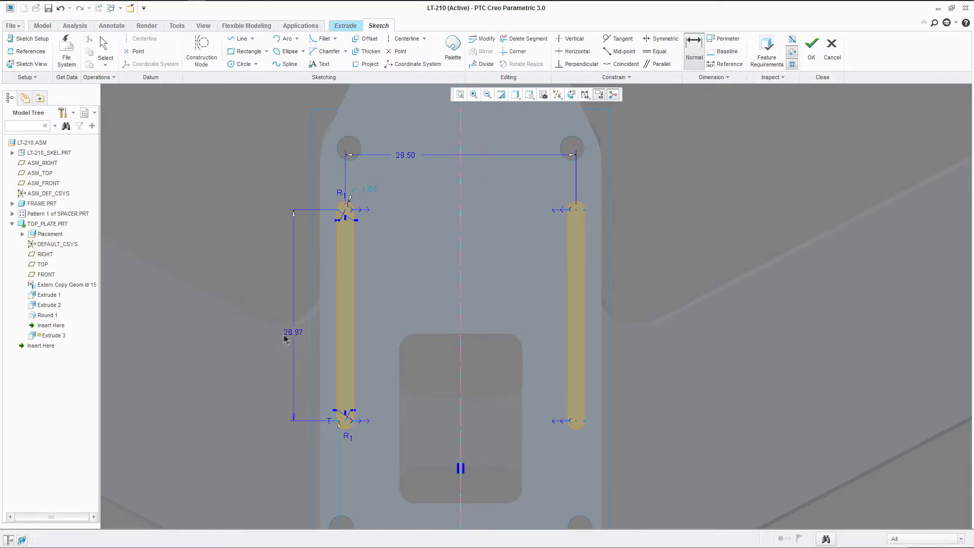
text(24)
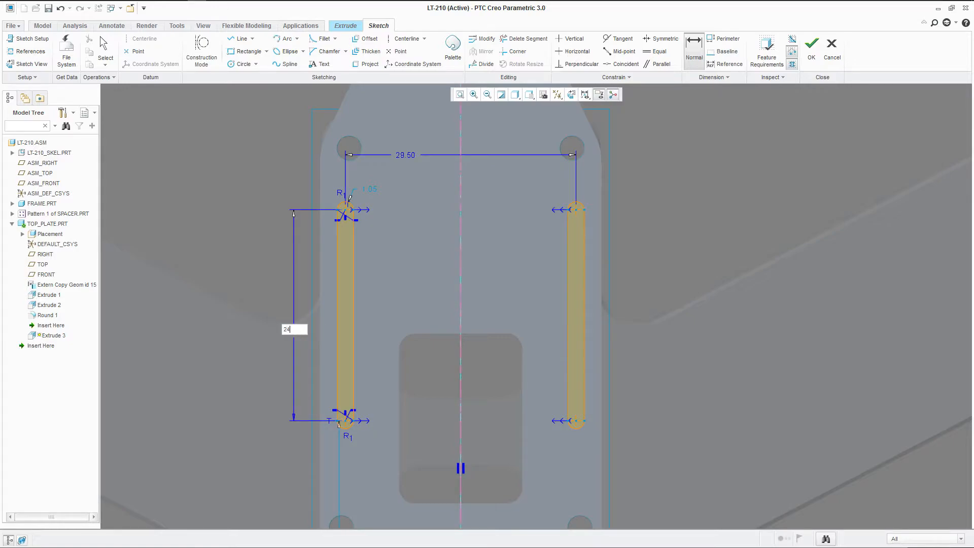
key(Return)
Step: Set the distance from the horizontal axis to the slots' lower ends to 42
scroll(496, 261, down, 4)
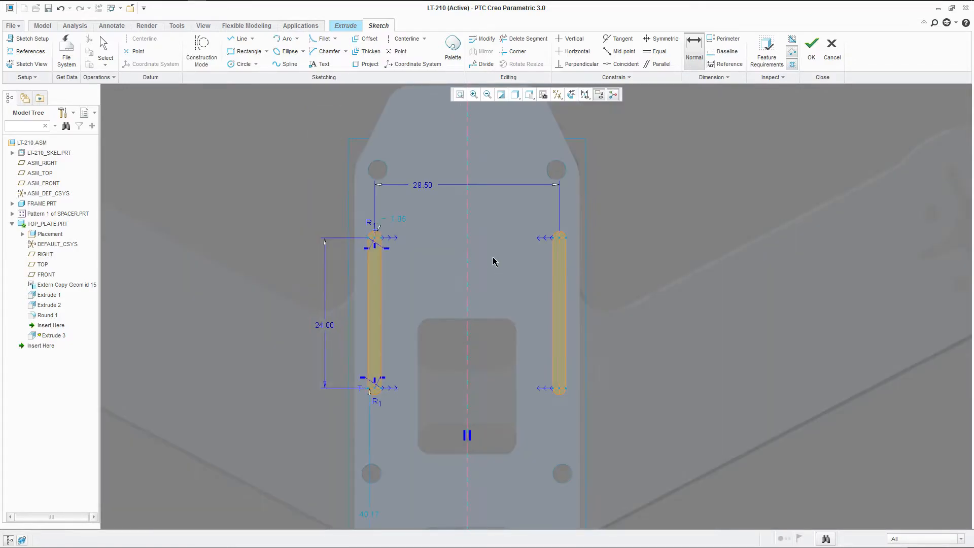
double_click(395, 461)
text(42)
key(Return)
scroll(406, 311, down, 1)
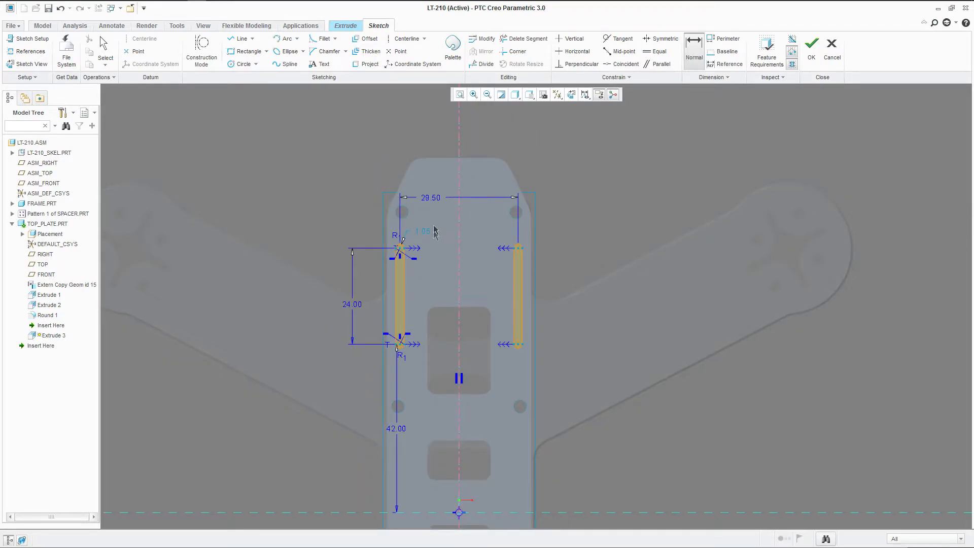
Step: Finish the sketch and cut both slots through the top plate, with the cut depth extending to the plate's selected face
click(350, 304)
ctrl+click(392, 432)
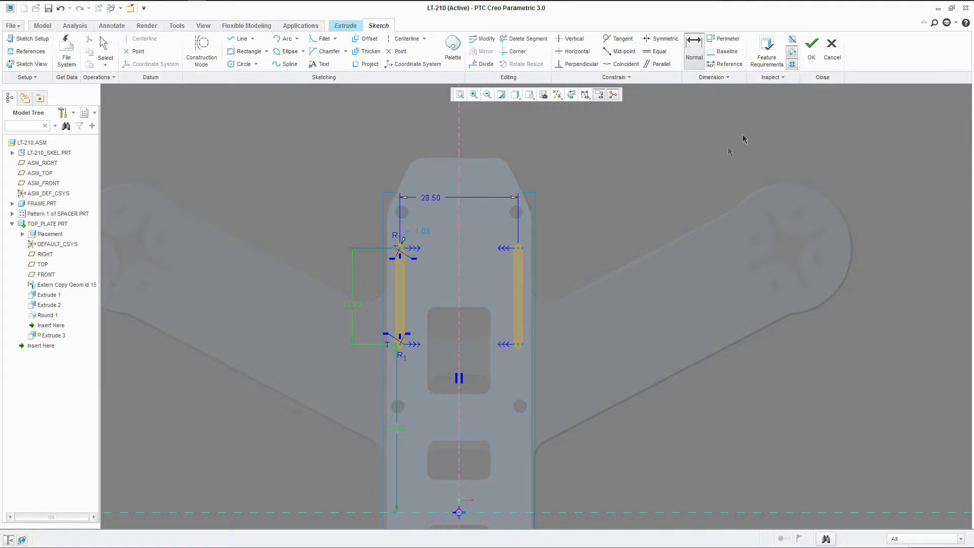
click(810, 51)
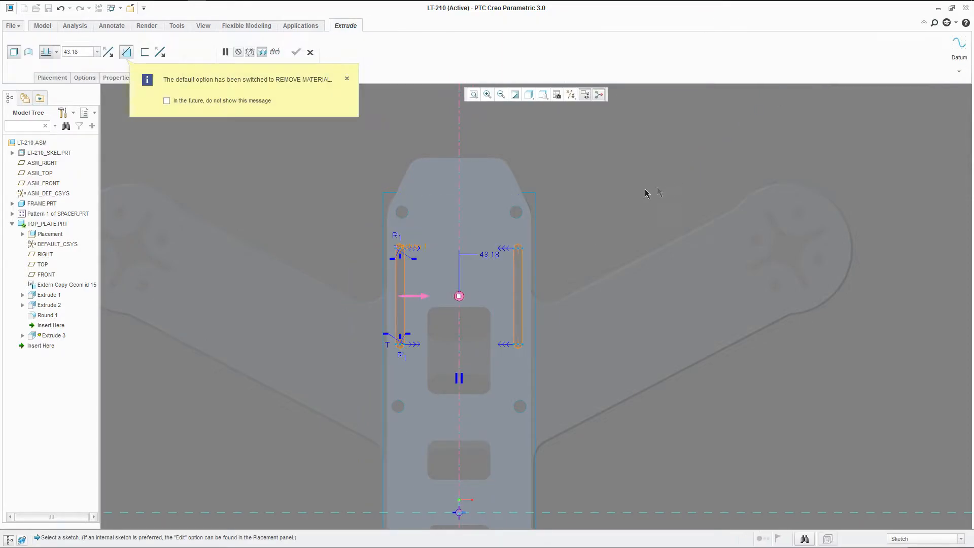
click(57, 53)
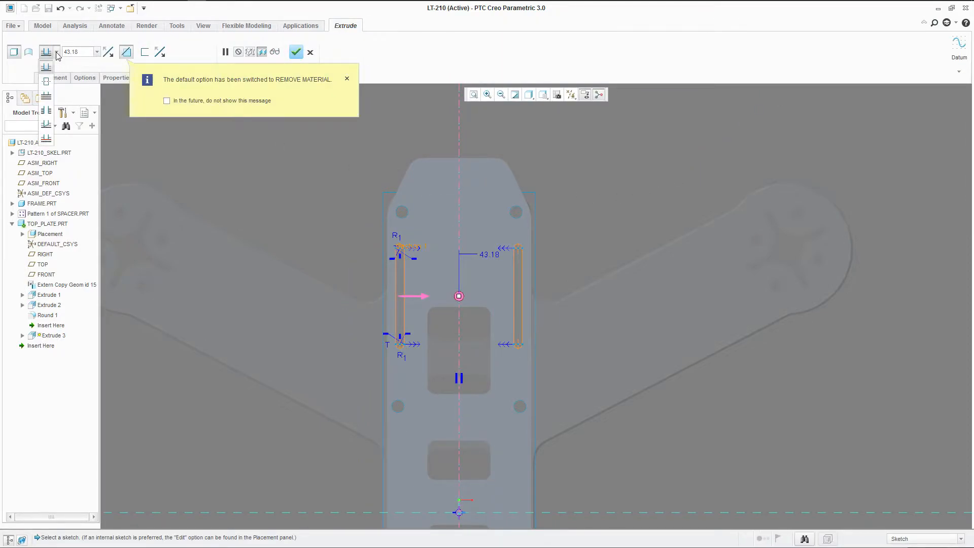
click(46, 138)
click(461, 178)
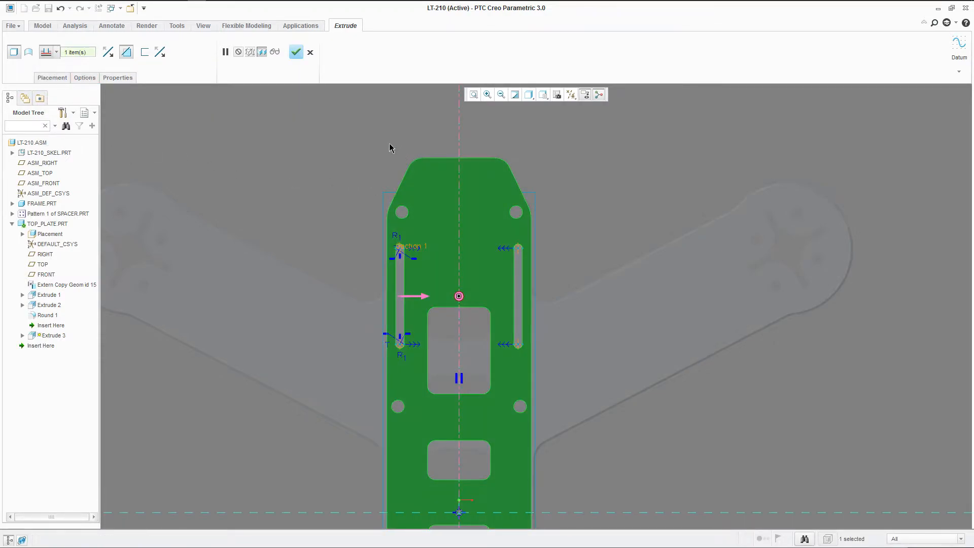
key(ctrl+d)
middle_click(413, 197)
middle_drag(418, 218, 476, 263)
scroll(476, 263, up, 3)
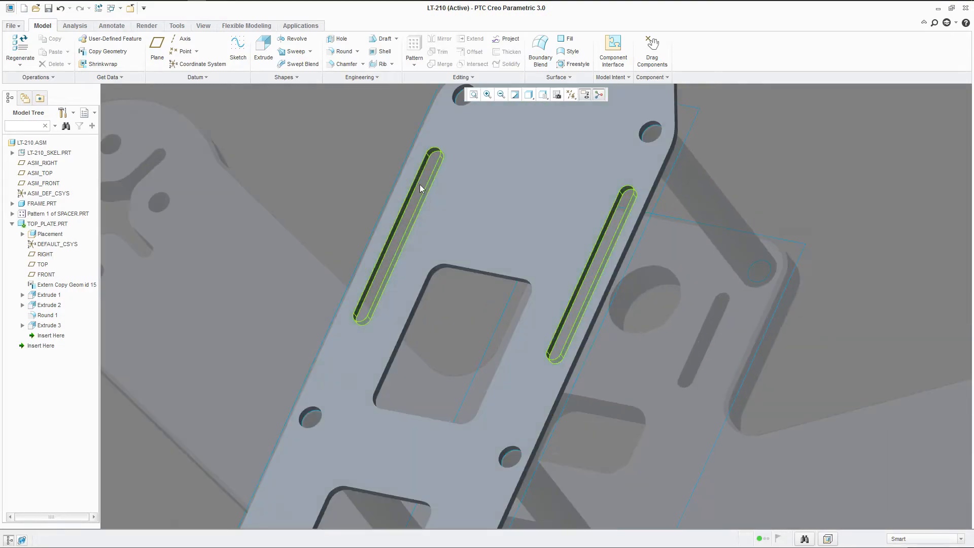
Step: Start a direction pattern of the slot cut, using the top plate's FRONT plane as the direction reference
click(421, 180)
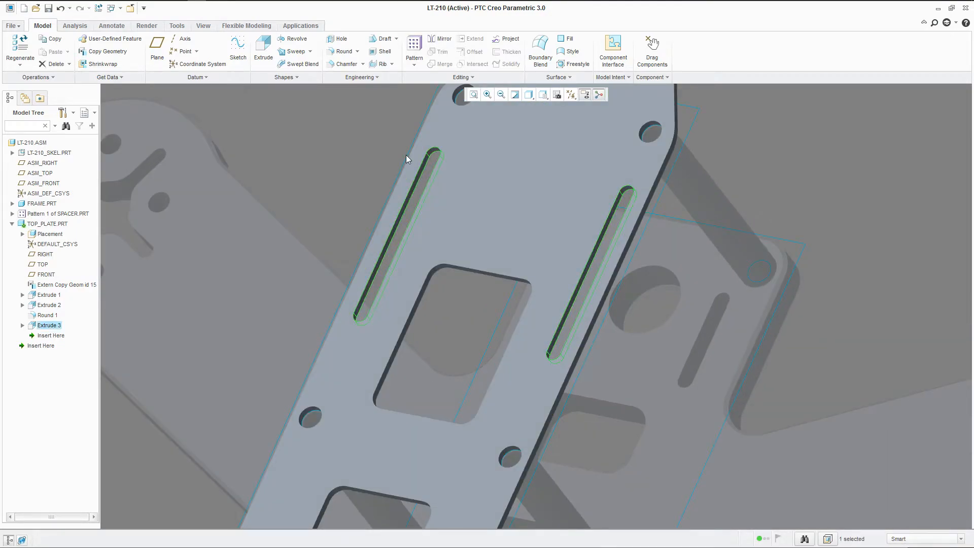
click(414, 46)
scroll(449, 227, down, 3)
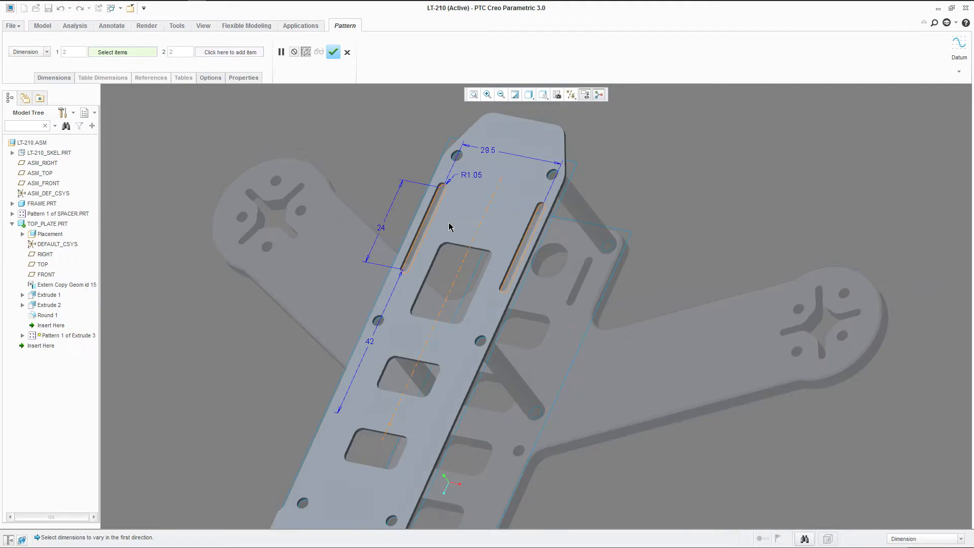
scroll(448, 227, down, 2)
click(46, 51)
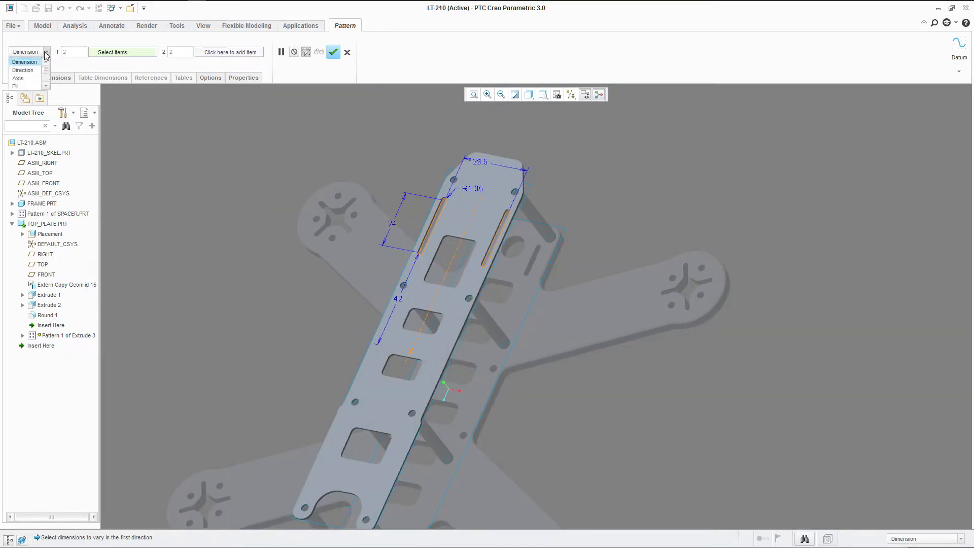
click(23, 69)
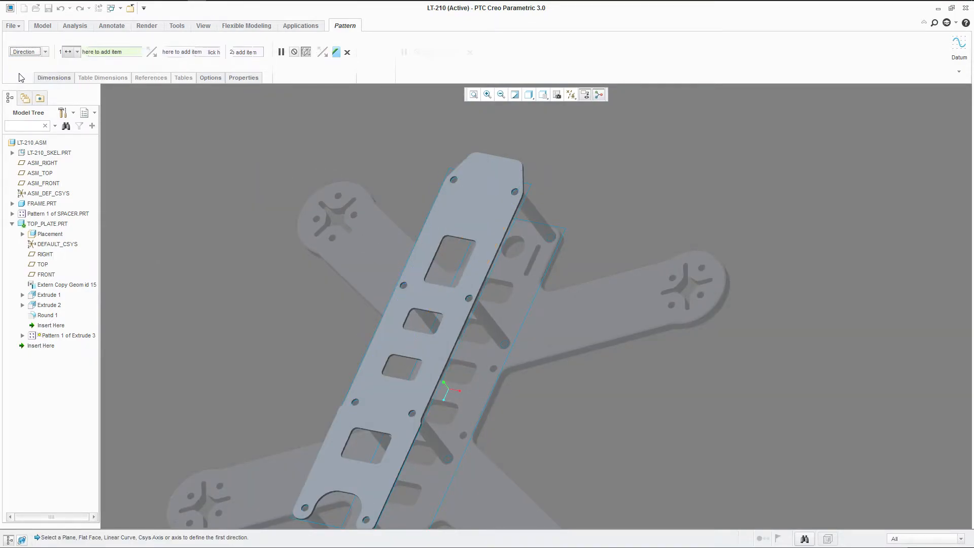
click(46, 275)
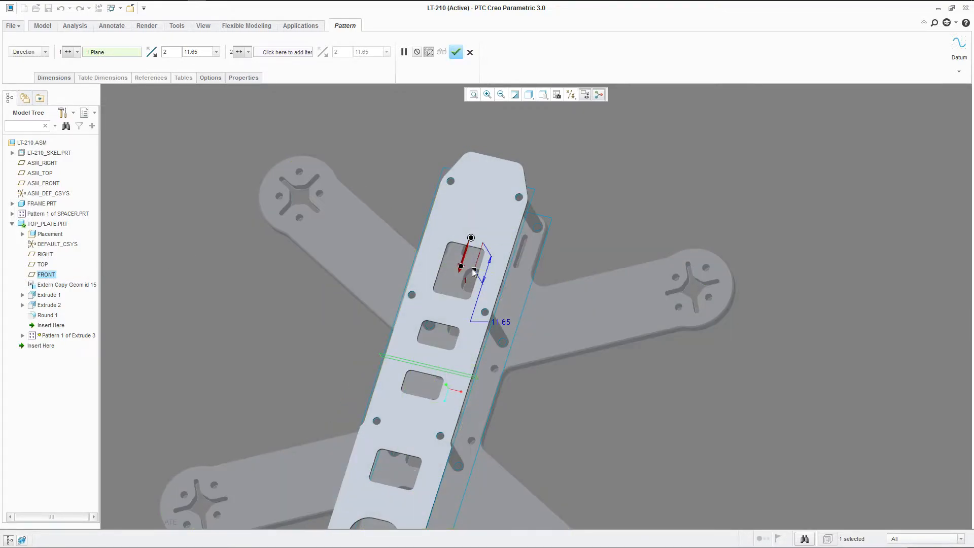
Step: Set the spacing of the slot pattern to 50 toward the rear of the plate
drag(475, 272, 459, 362)
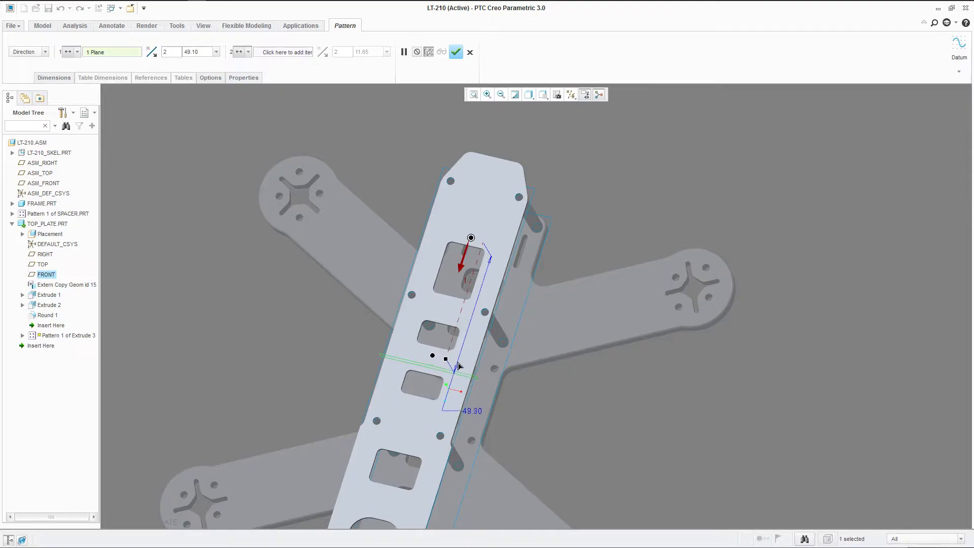
double_click(470, 411)
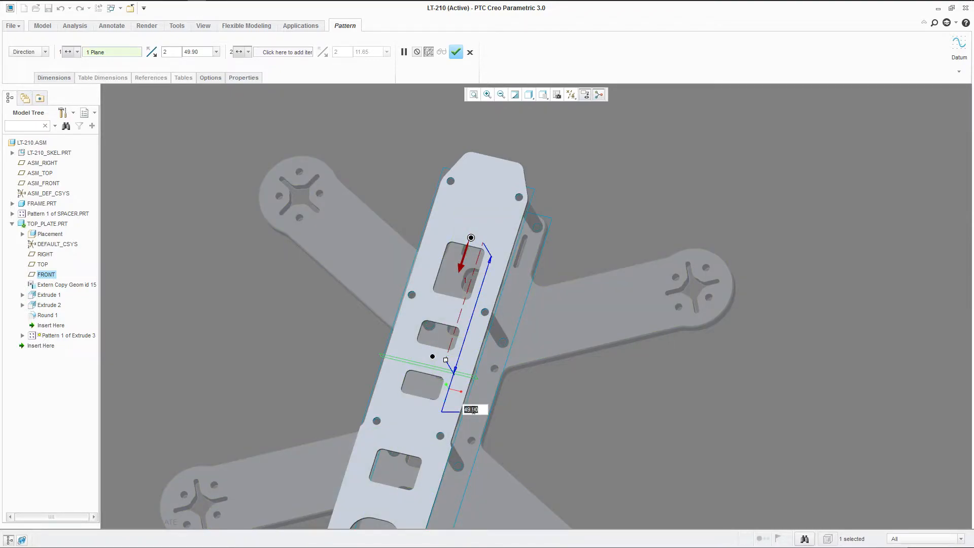
key(Return)
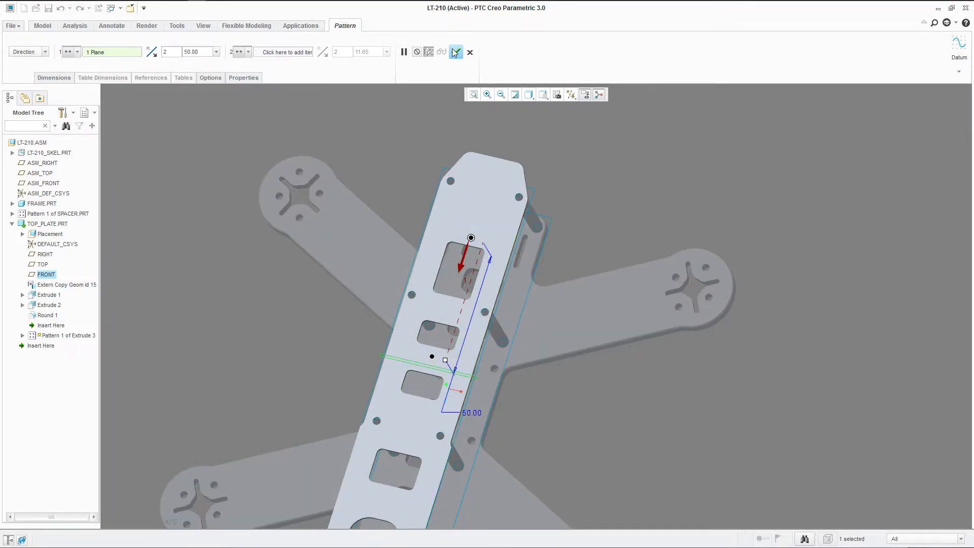
Step: Complete the direction pattern of the top plate's slot cut normal to the FRONT plane, with 2 members spaced 50
click(455, 52)
middle_drag(406, 212, 529, 255)
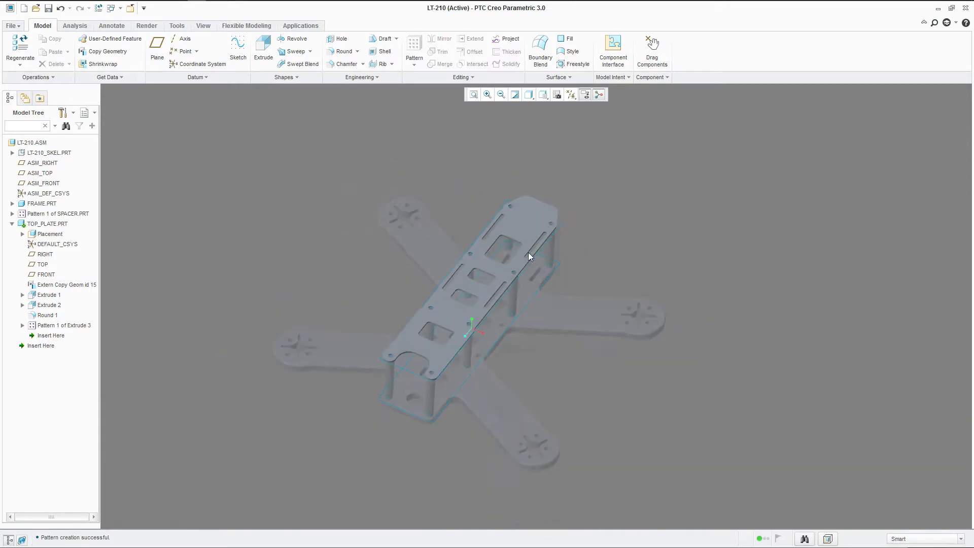
scroll(373, 367, down, 3)
scroll(394, 360, up, 3)
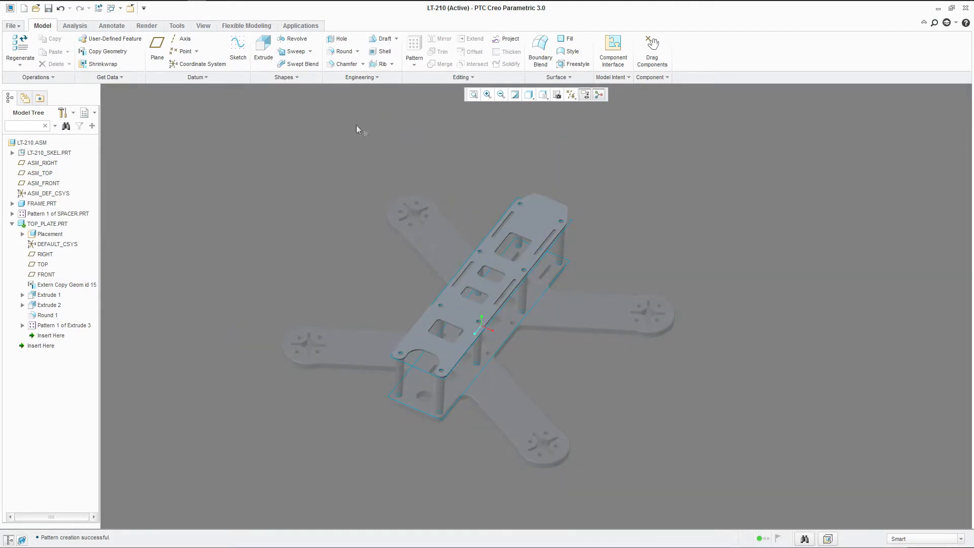
Step: Start an extrude sketch on the top plate's TOP plane and draw a circle of diameter 7 left of the centerline near the tapered end
click(261, 50)
click(43, 264)
click(569, 95)
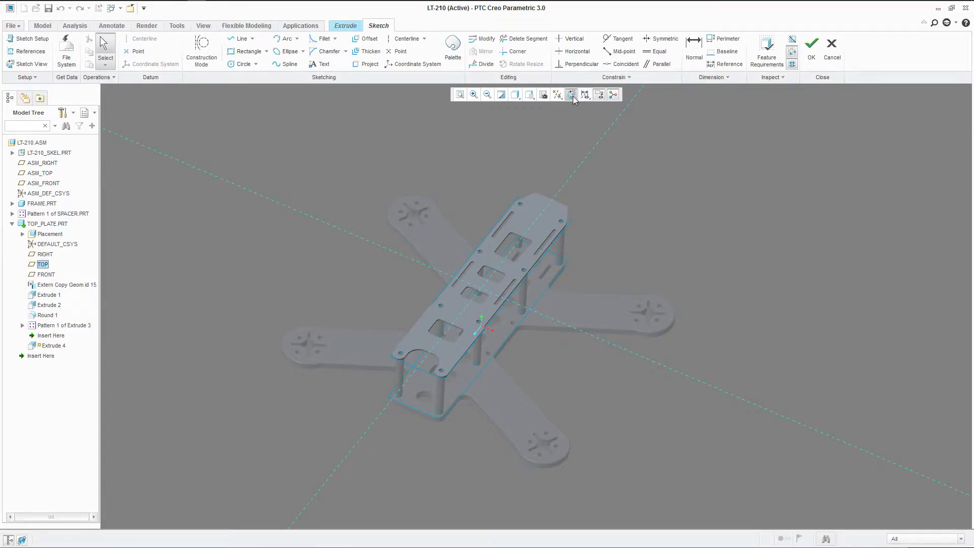
scroll(536, 131, up, 2)
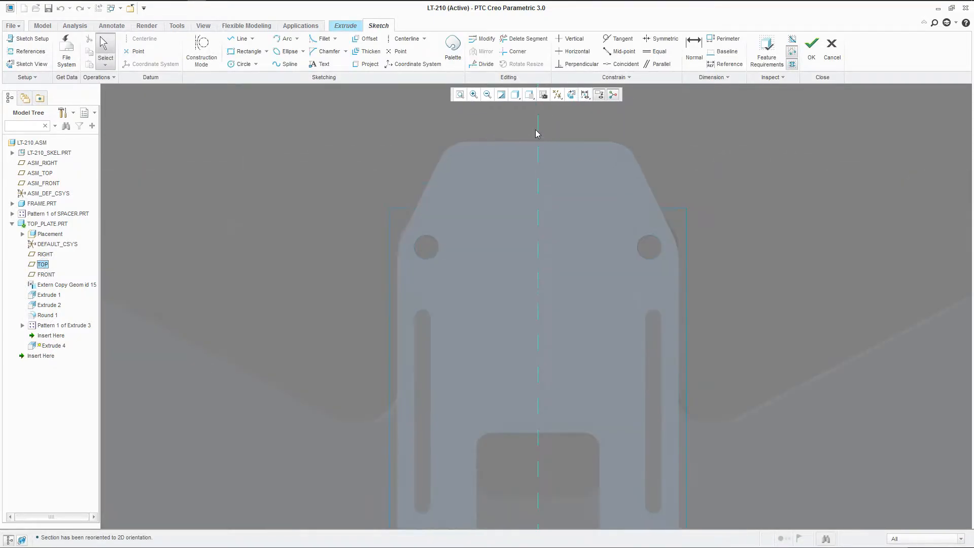
click(243, 64)
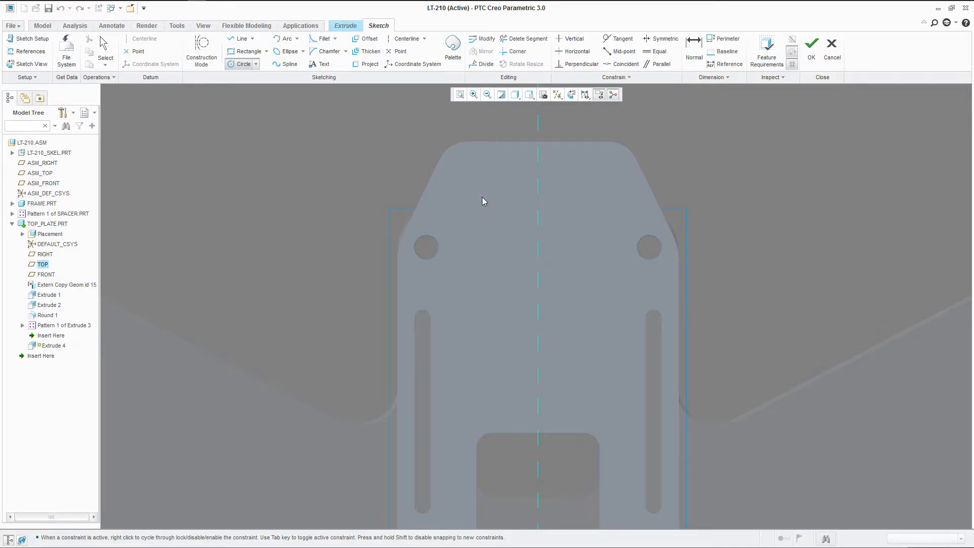
click(504, 211)
middle_click(494, 133)
double_click(444, 169)
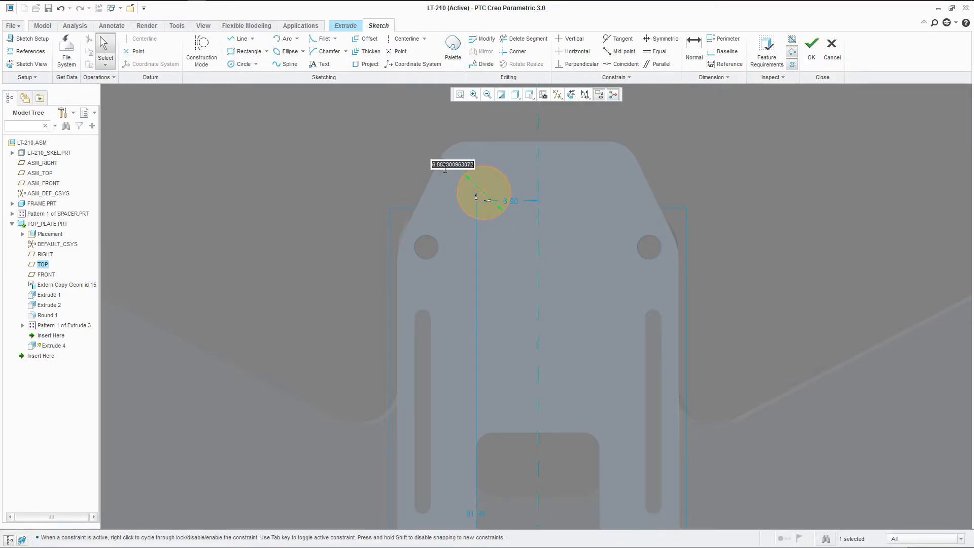
text(7)
key(Return)
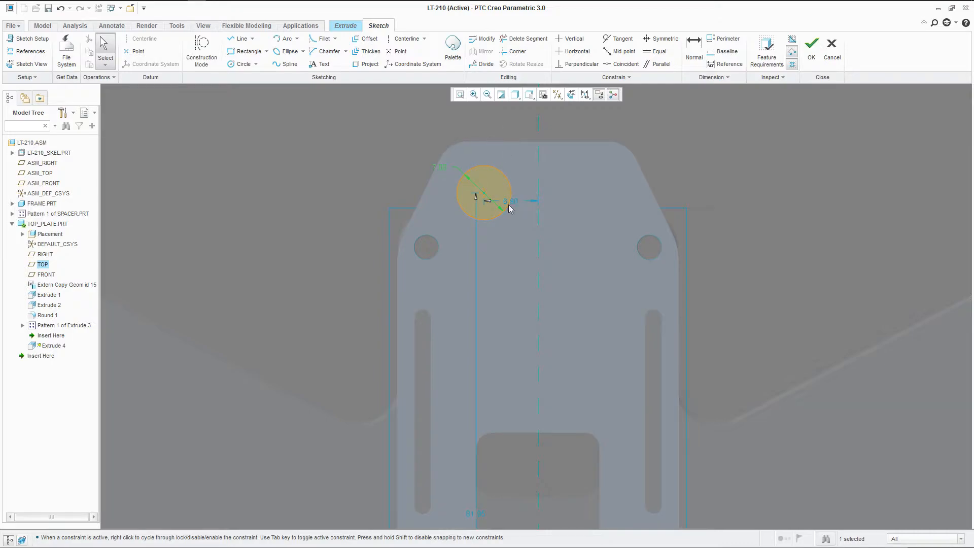
drag(486, 193, 494, 202)
click(388, 117)
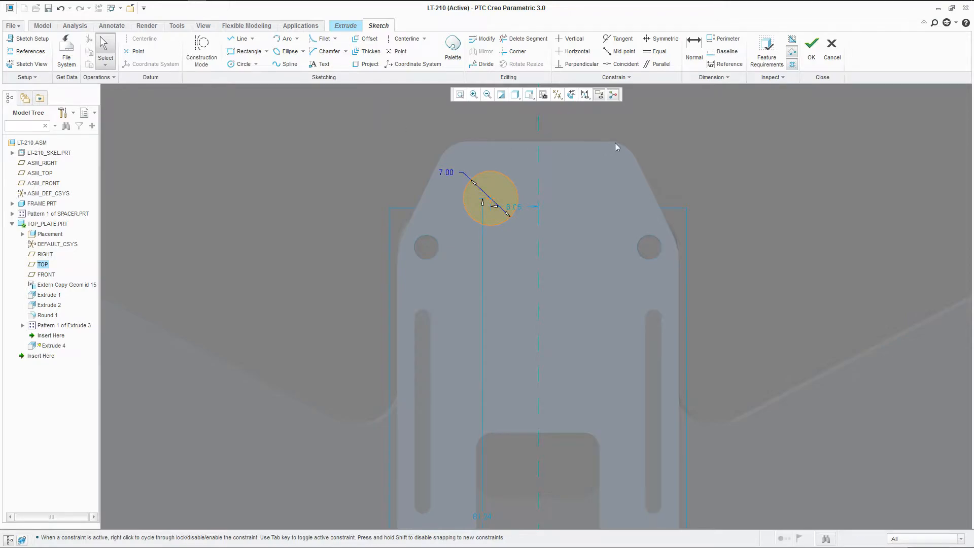
Step: Sketch an upright ellipse about 2.9 wide and 6.5 tall right of the centerline, across from the circle
scroll(611, 162, up, 2)
scroll(609, 172, down, 3)
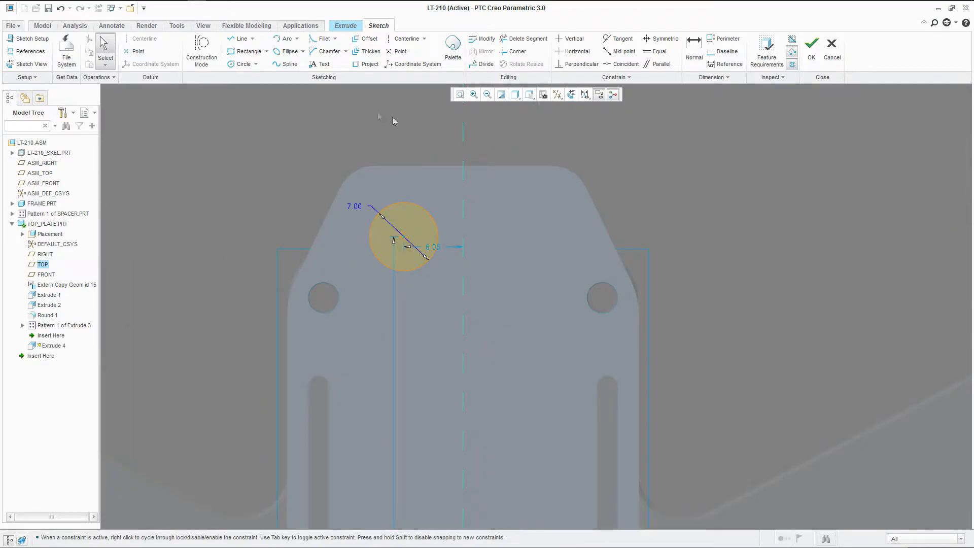
click(290, 51)
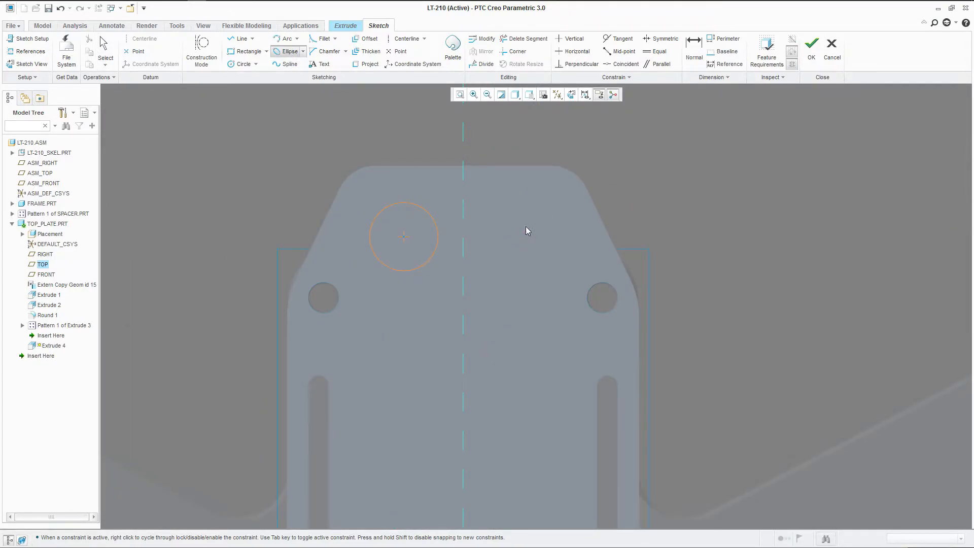
click(518, 200)
click(519, 264)
click(532, 273)
middle_click(553, 213)
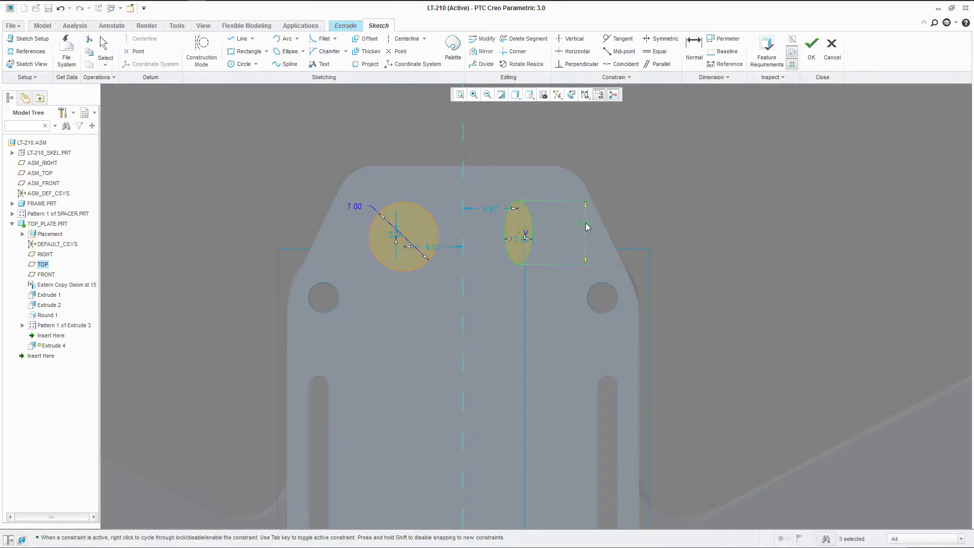
Step: Set the ellipse's width to 6.5 and stretch it to about 8.9 tall
drag(521, 239, 518, 307)
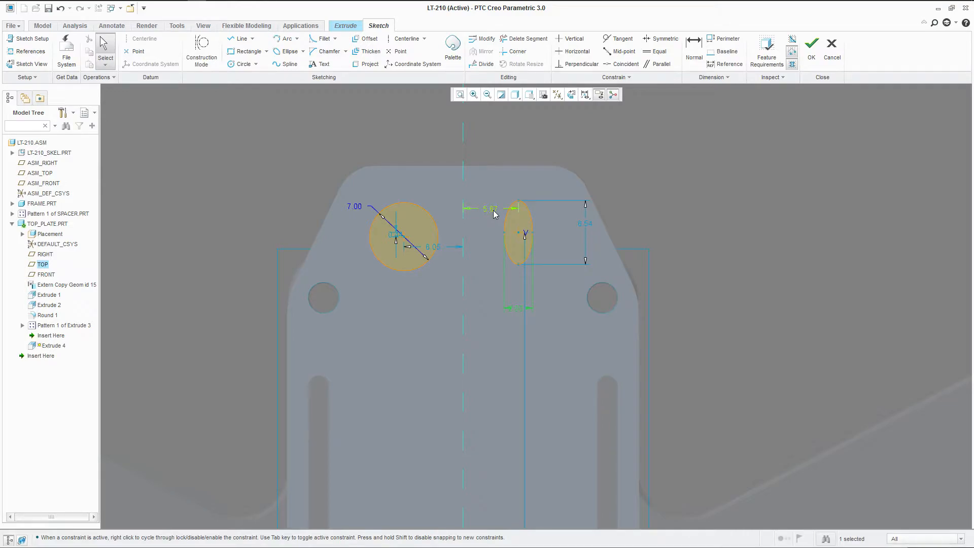
double_click(518, 308)
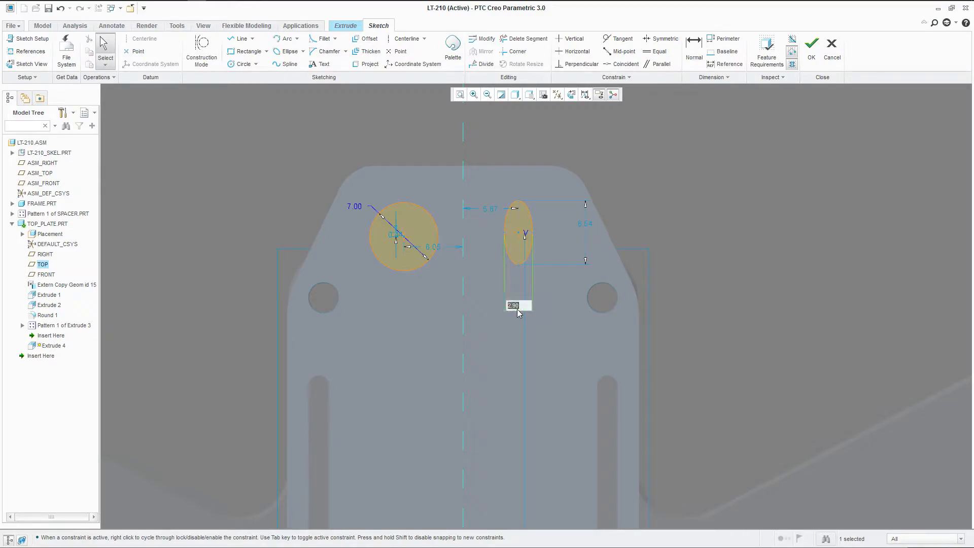
text(6.5)
key(Return)
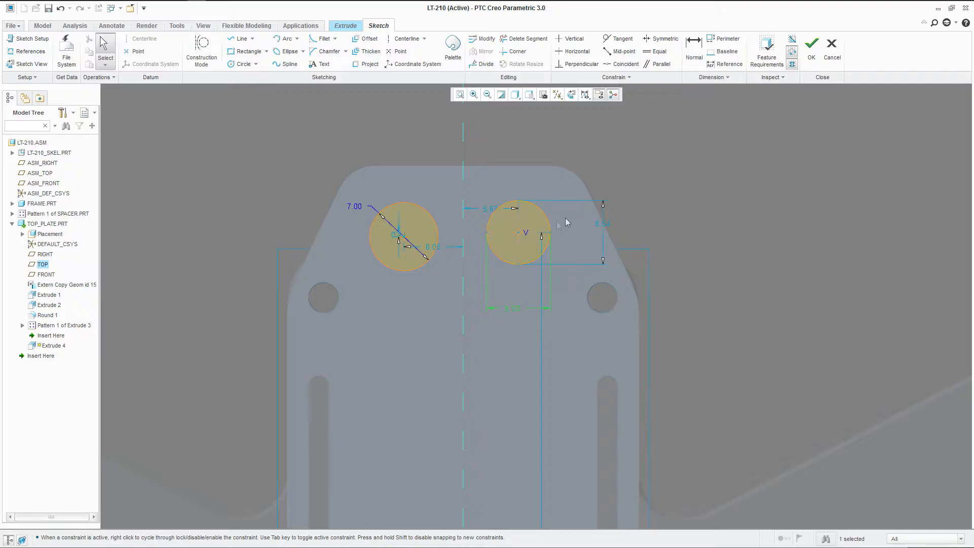
drag(518, 196, 516, 178)
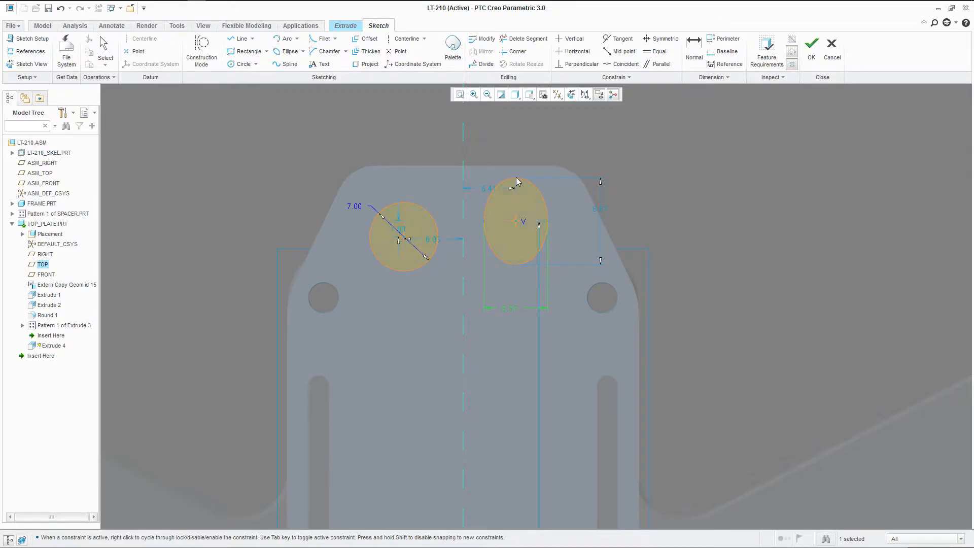
drag(516, 228, 517, 231)
Step: Draw a rectangular neck about 4.5 wide and 3.2 deep from the plate's end edge into the top of the ellipse
click(242, 39)
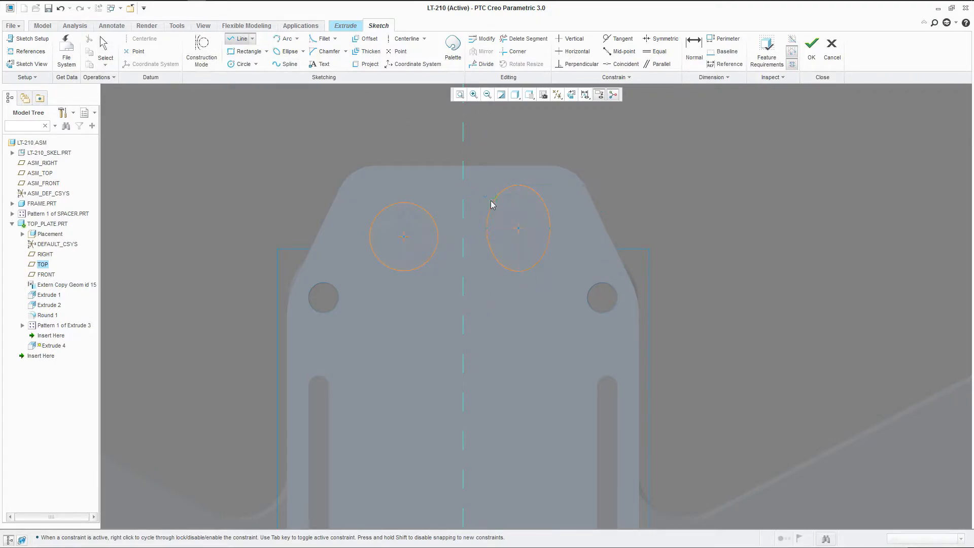
click(496, 166)
middle_click(512, 174)
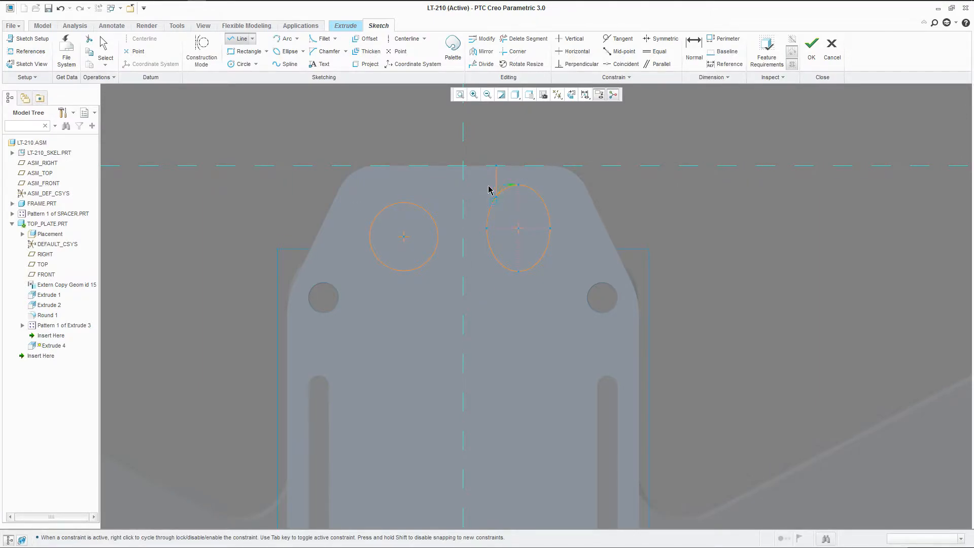
click(496, 197)
click(540, 197)
click(495, 165)
middle_drag(512, 135, 520, 103)
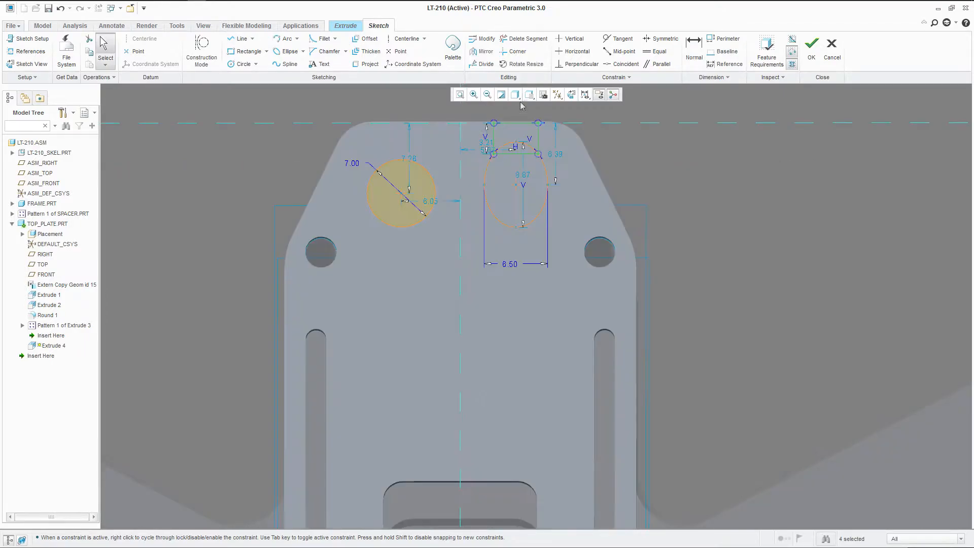
Step: Trim the overlapping segments between the neck and the ellipse to form one keyhole-shaped outline
click(520, 38)
scroll(517, 152, down, 3)
mouse_move(517, 155)
mouse_down()
mouse_move(496, 169)
mouse_move(528, 135)
mouse_up()
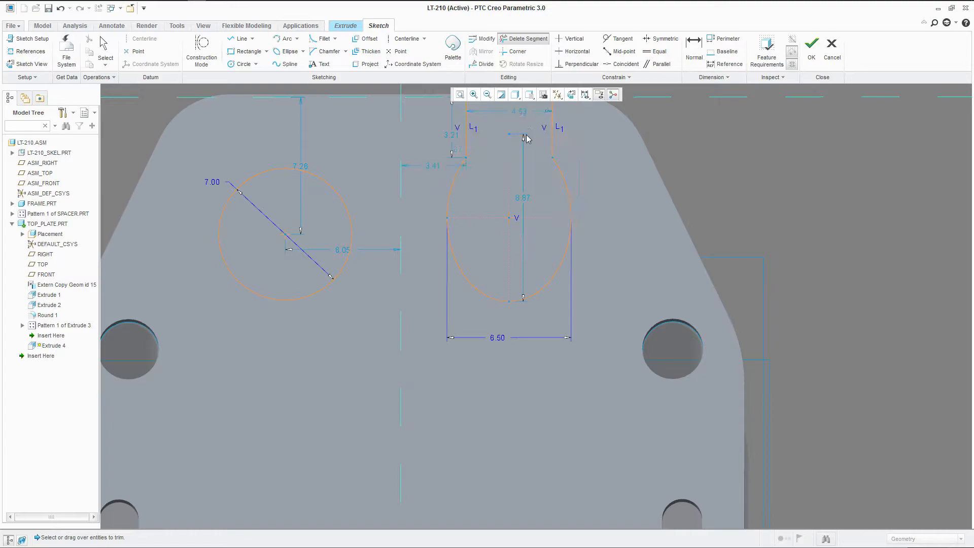
middle_click(517, 143)
click(509, 134)
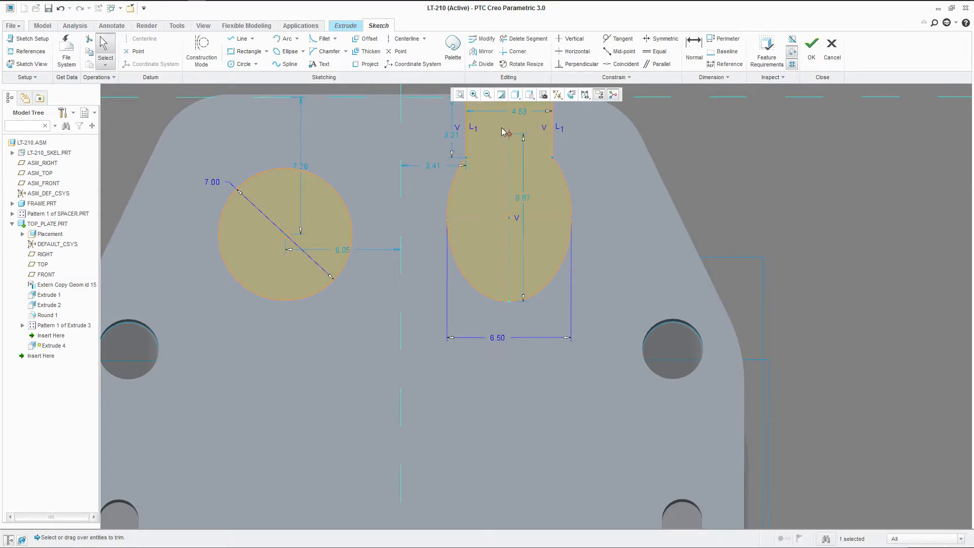
key(Delete)
key(ctrl+z)
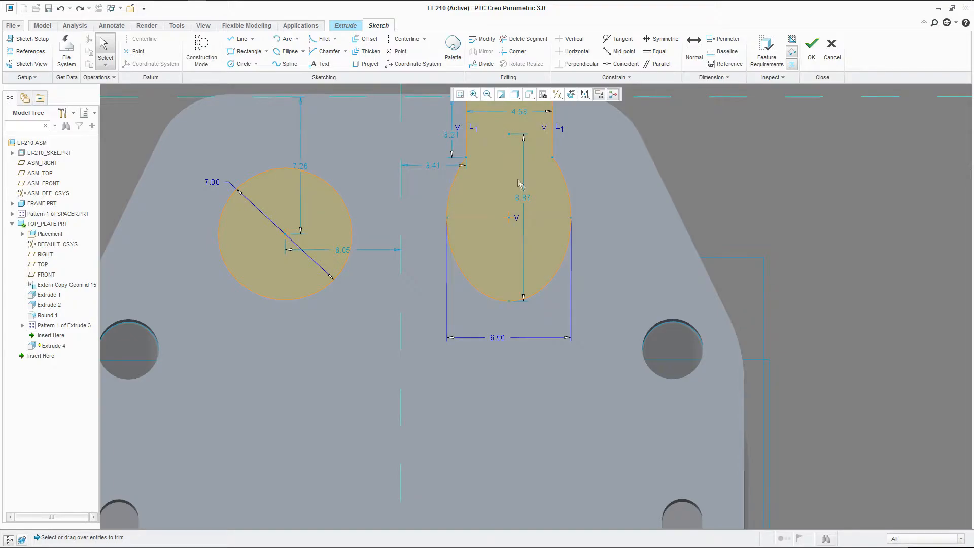
Step: Move the ellipse's height dimension outside the shape, try a height of 8, and settle on 9
drag(582, 204, 619, 200)
double_click(620, 197)
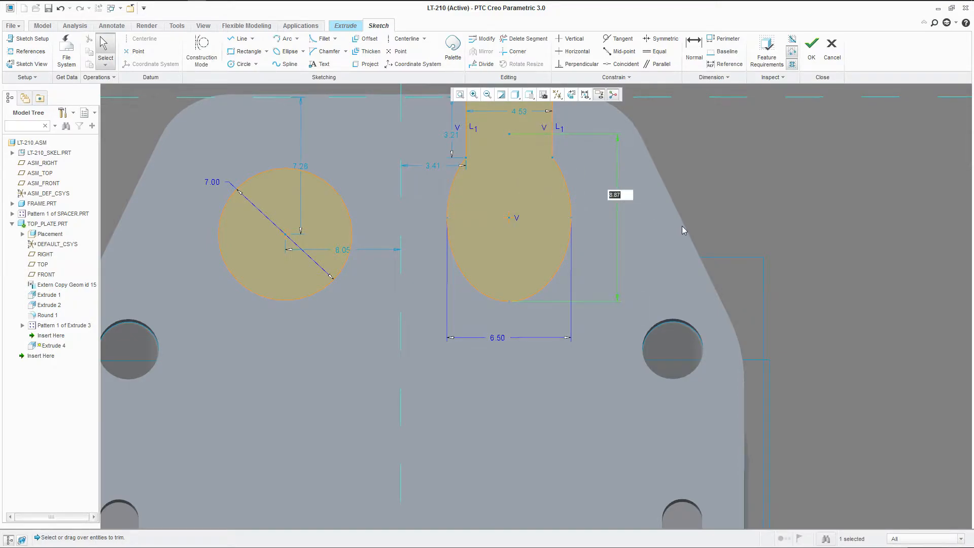
text(8)
key(Return)
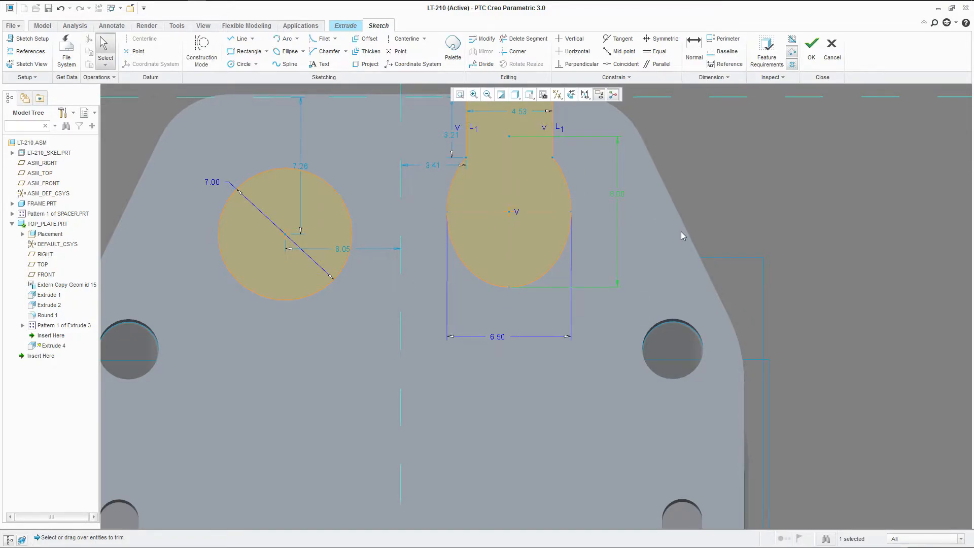
double_click(618, 191)
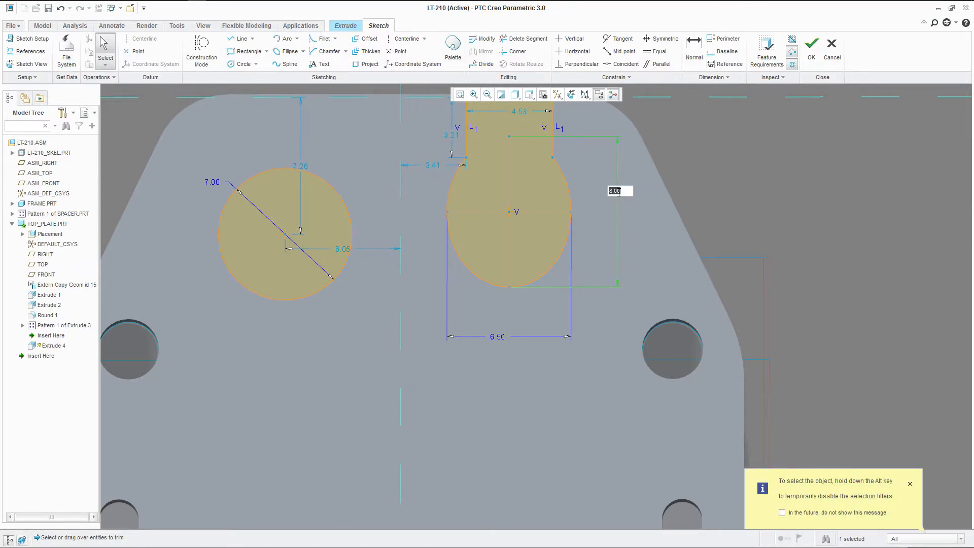
text(9)
key(Return)
Step: Set the keyhole neck's width to 4.5 and its depth from the plate's edge to 3
scroll(430, 255, down, 1)
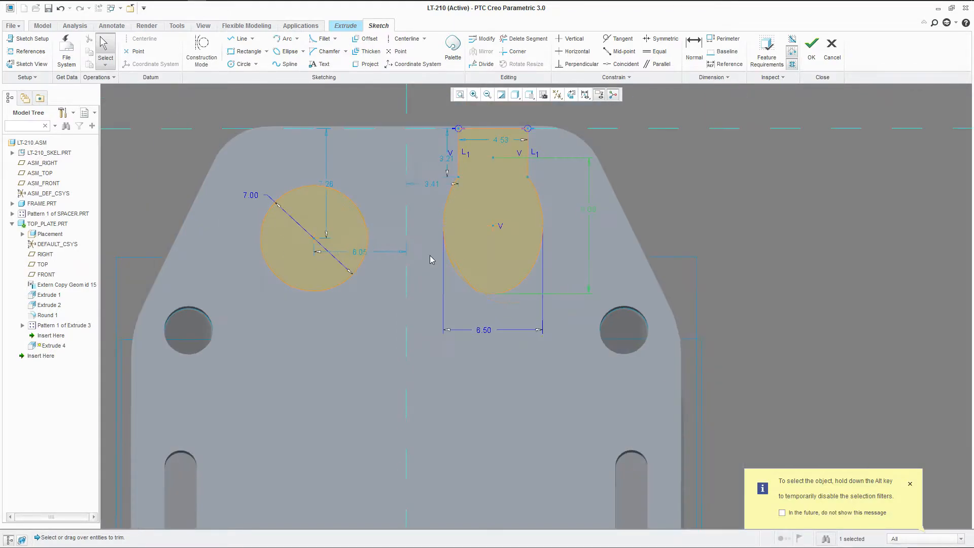
scroll(445, 138, up, 1)
drag(516, 143, 504, 114)
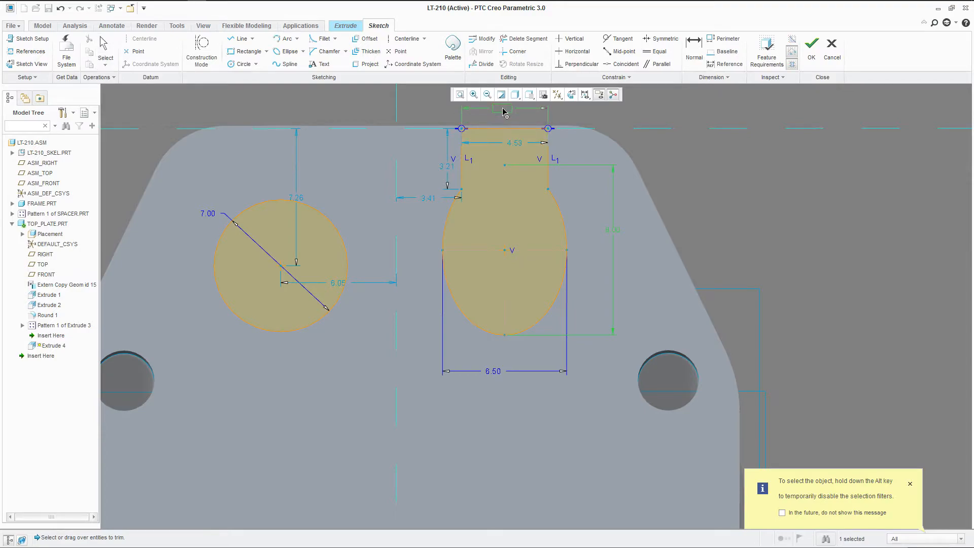
click(499, 109)
double_click(497, 109)
text(4.5)
key(Return)
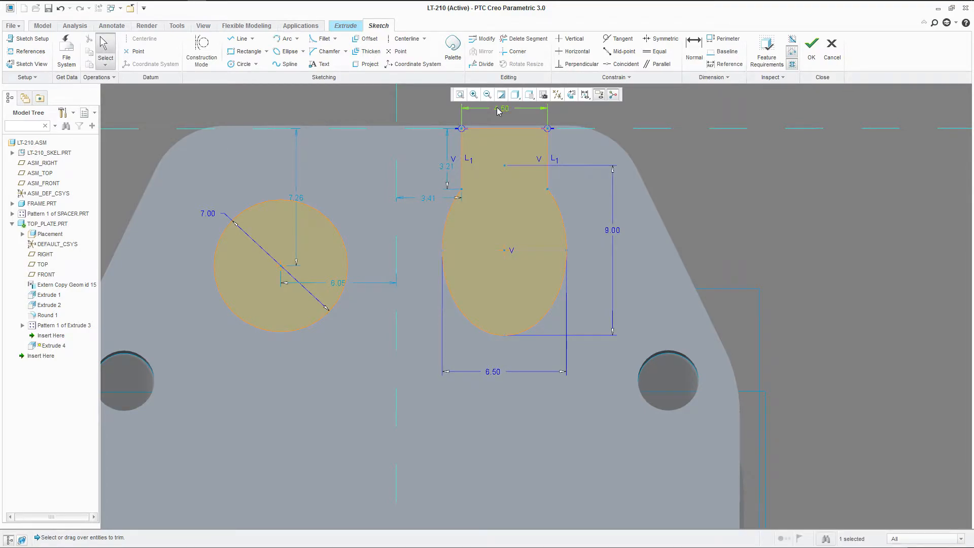
double_click(444, 161)
text(3)
key(Return)
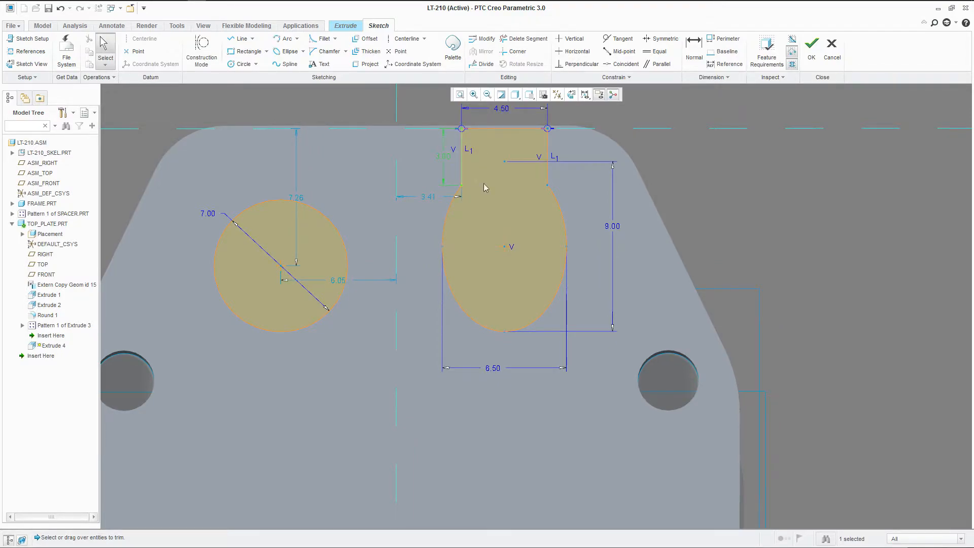
Step: Rearrange the position dimensions of the circle and the keyhole neck so they sit clear of the shapes
drag(420, 202, 412, 204)
drag(341, 282, 342, 172)
mouse_move(303, 199)
mouse_down()
mouse_move(369, 207)
mouse_move(387, 241)
mouse_up()
Step: Finish the sketch and complete the extruded cut of the circle and keyhole outline through the top plate, keeping the depth of 43.18
scroll(386, 241, up, 3)
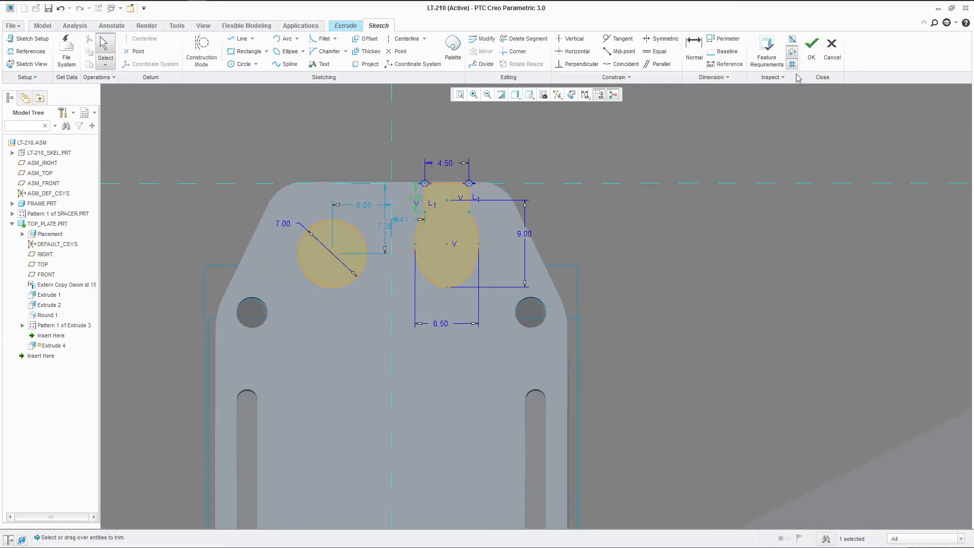
click(812, 49)
mouse_move(373, 195)
middle_down()
mouse_move(386, 203)
mouse_move(376, 197)
middle_up()
scroll(375, 200, up, 2)
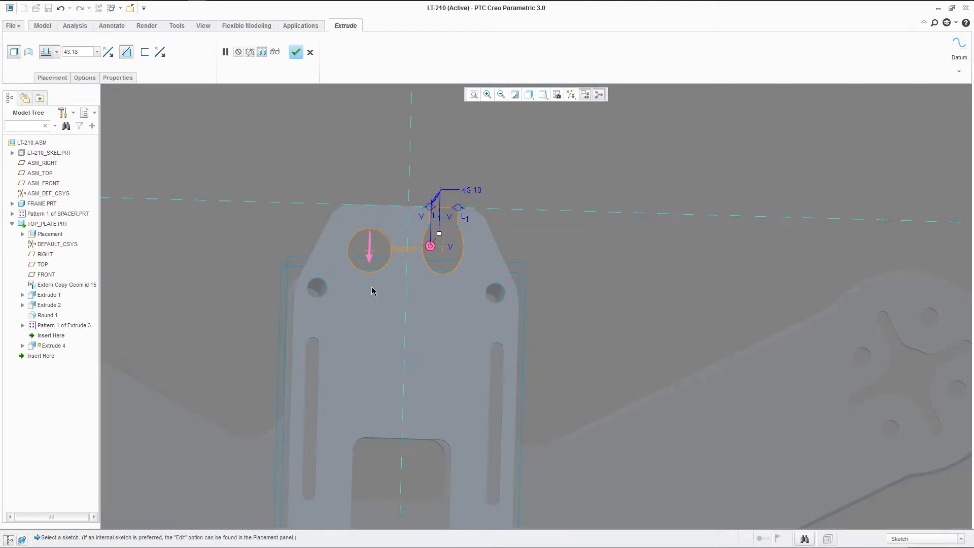
click(296, 52)
Step: Examine the new round hole and keyhole notch at the top plate's tapered end, up close and from different angles
scroll(567, 171, up, 1)
scroll(455, 207, down, 4)
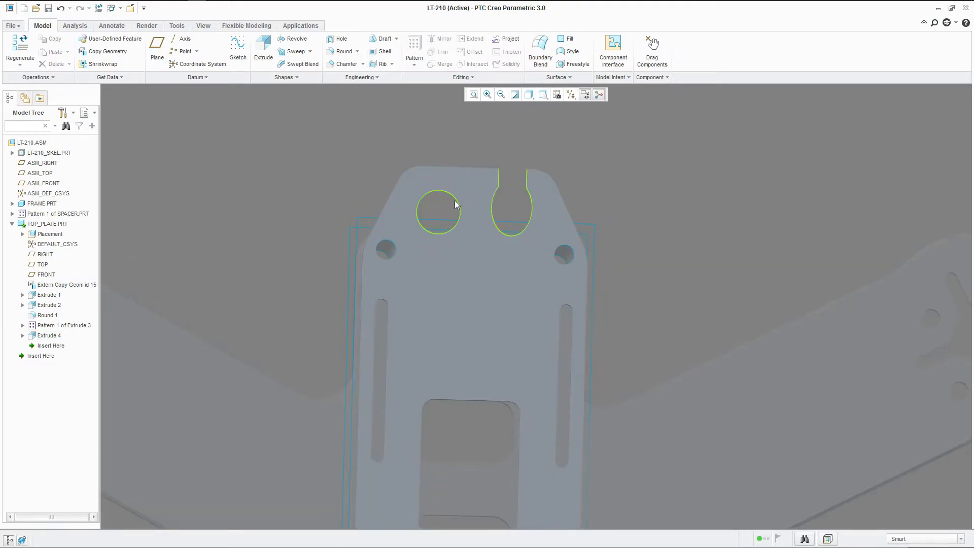
scroll(443, 196, up, 2)
scroll(436, 193, down, 3)
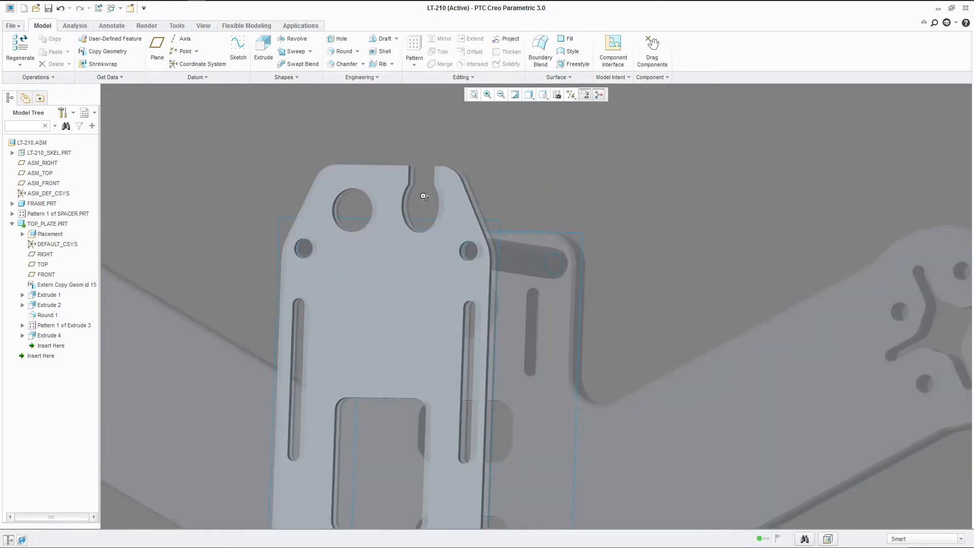
scroll(458, 195, down, 2)
scroll(316, 223, down, 2)
mouse_move(315, 224)
middle_down()
mouse_move(339, 216)
mouse_move(315, 217)
middle_up()
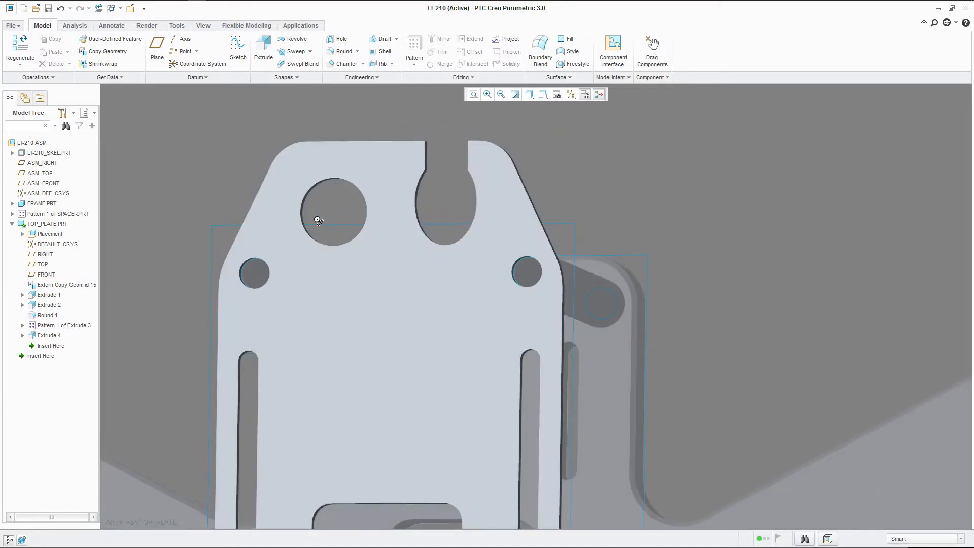
scroll(325, 213, up, 4)
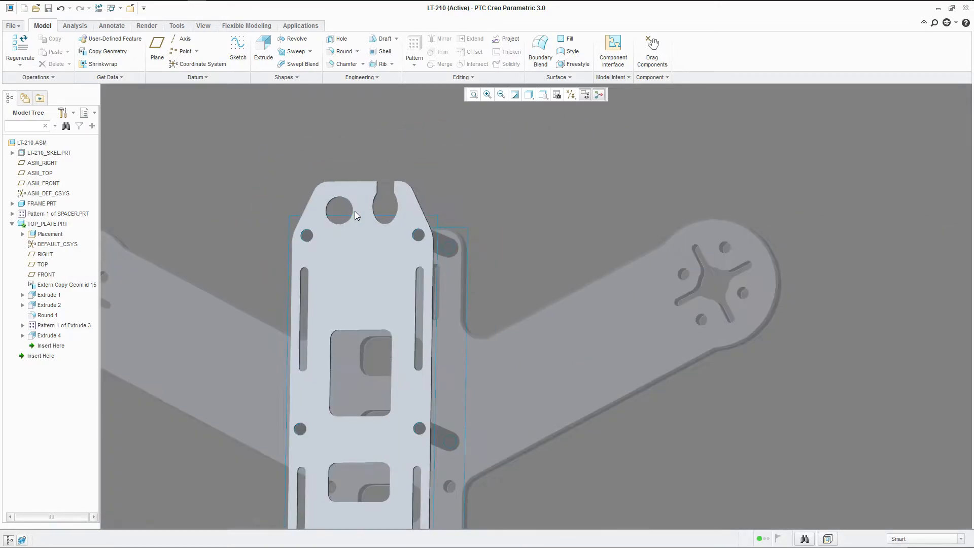
scroll(393, 203, down, 3)
scroll(393, 203, down, 5)
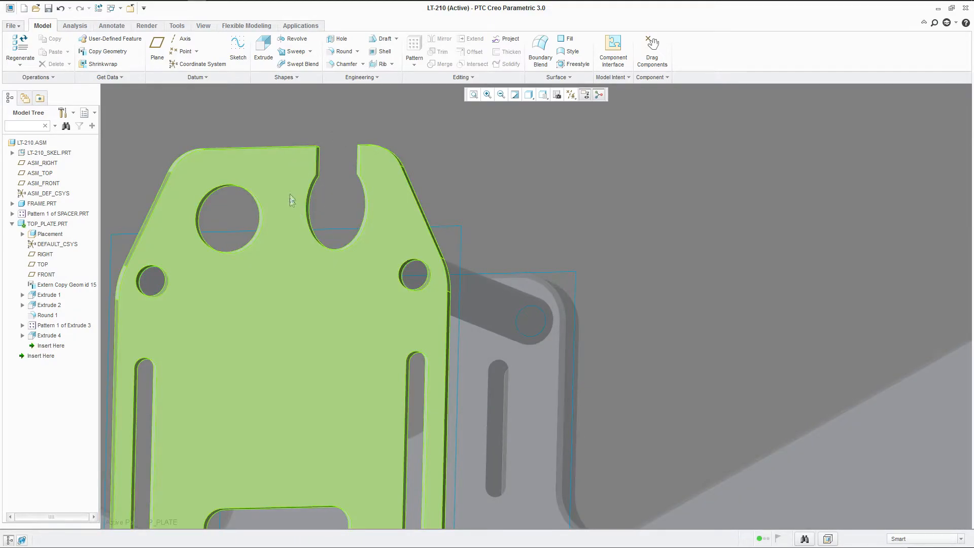
Step: Examine the finished top plate and the complete frame assembly from several angles and zoom levels
middle_drag(315, 185, 465, 218)
scroll(372, 190, up, 5)
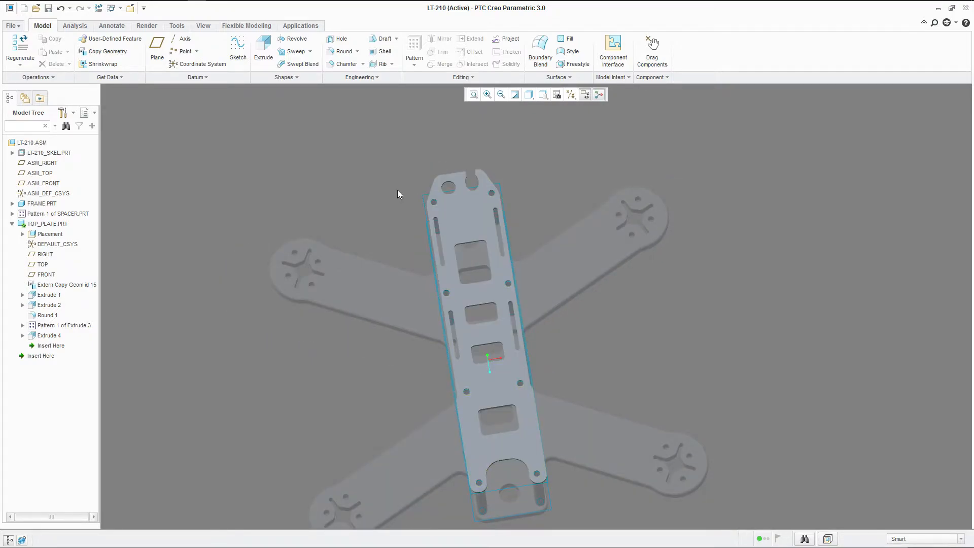
key(ctrl+d)
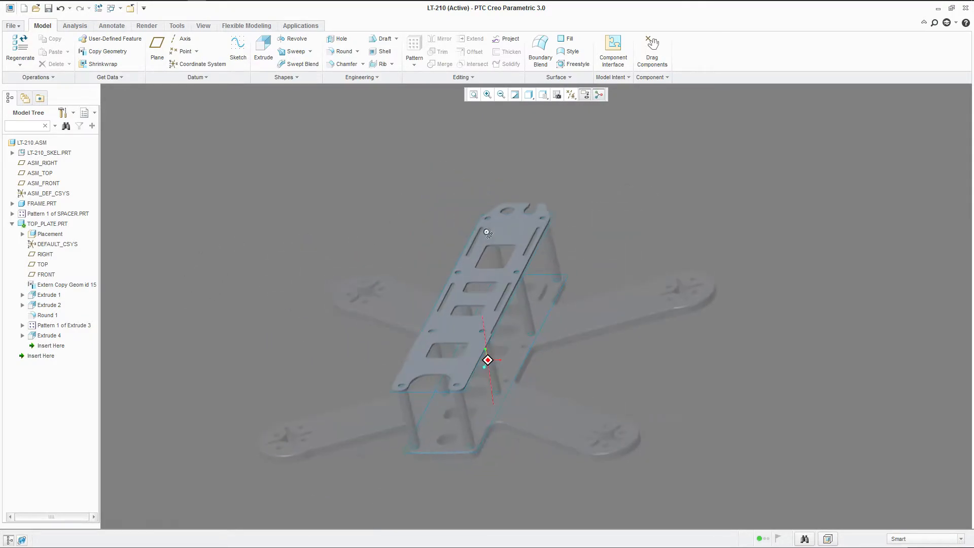
mouse_move(519, 371)
middle_down()
mouse_move(513, 338)
mouse_move(534, 333)
mouse_move(510, 361)
mouse_move(516, 329)
mouse_move(478, 430)
middle_up()
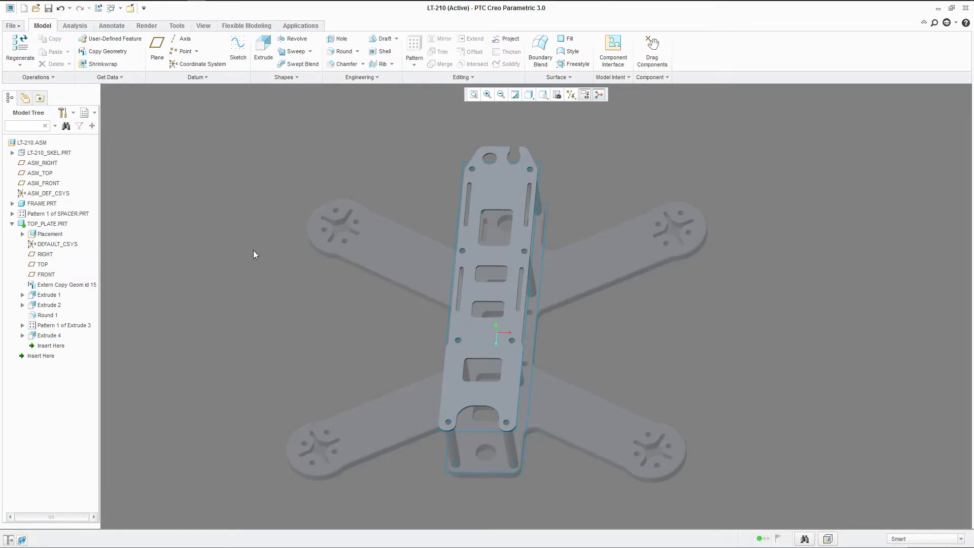
scroll(515, 157, up, 5)
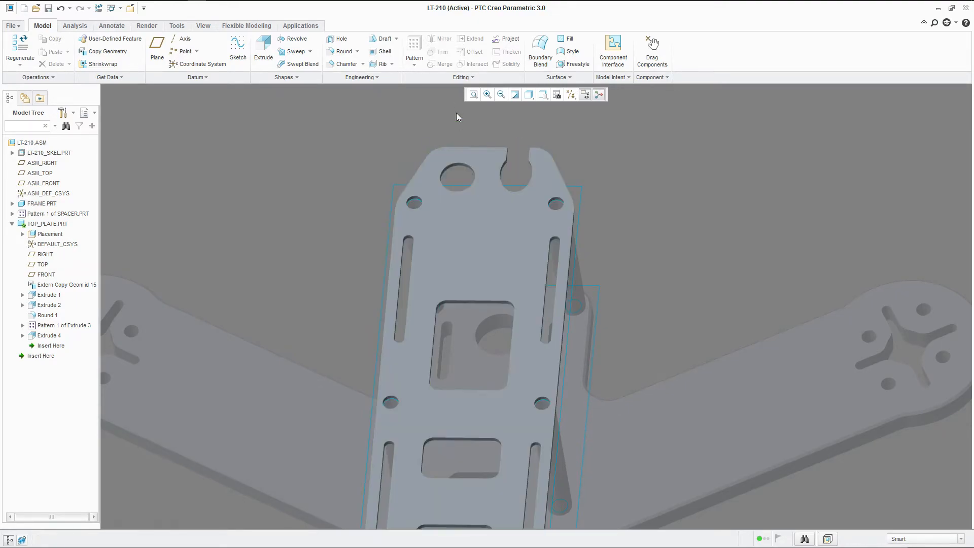
middle_drag(512, 159, 551, 188)
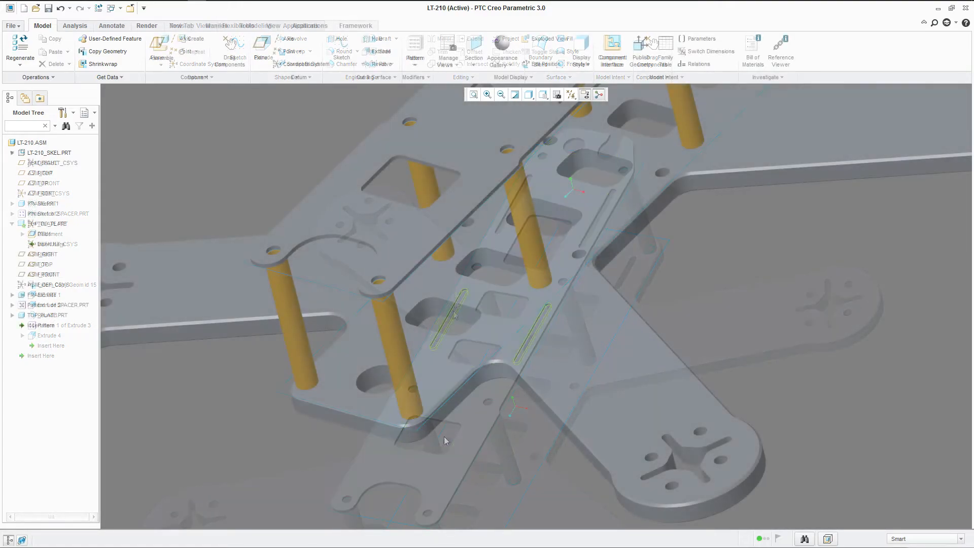
middle_drag(444, 437, 455, 387)
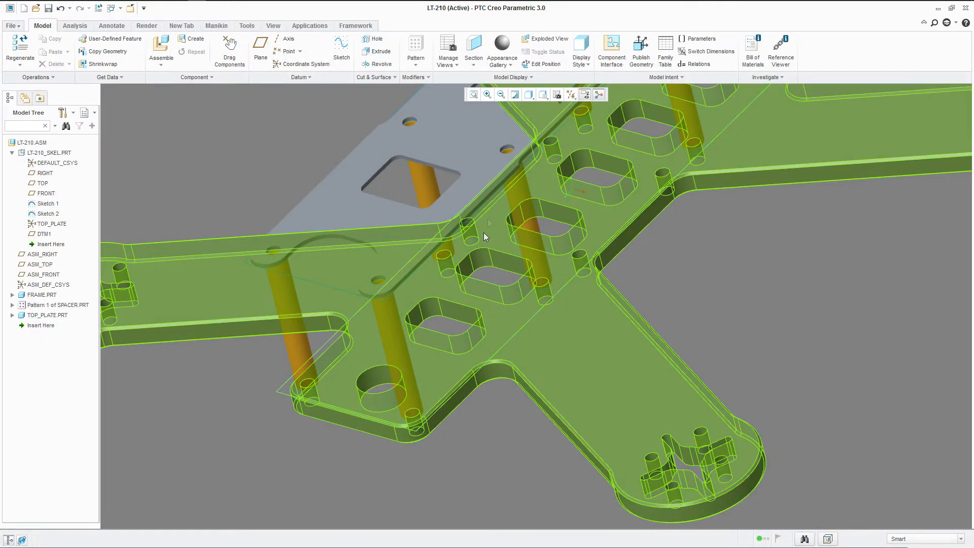
scroll(390, 313, up, 3)
scroll(389, 313, down, 3)
scroll(296, 257, down, 2)
click(286, 242)
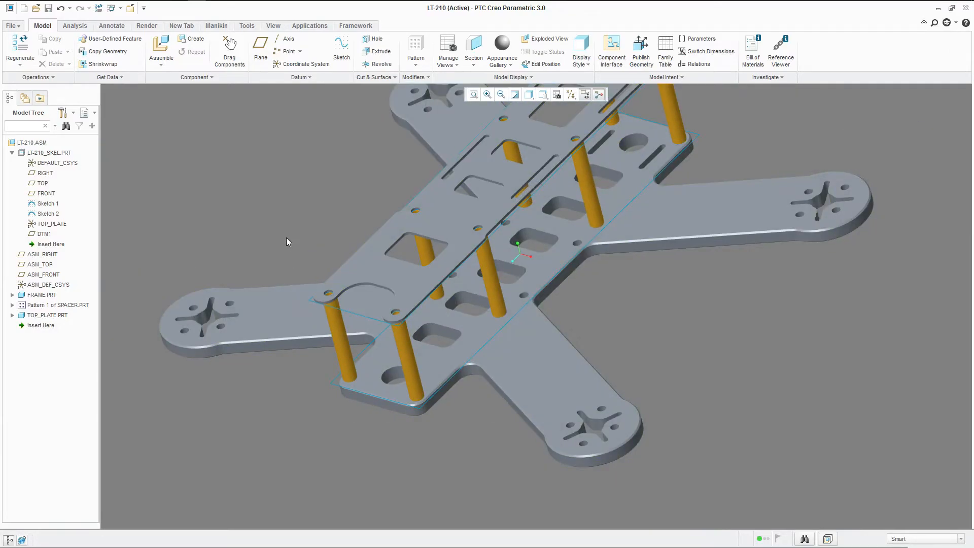
Step: Activate the LT-210_SKEL.PRT skeleton part and start a new sketch on its TOP plane, viewed square-on
right_click(57, 154)
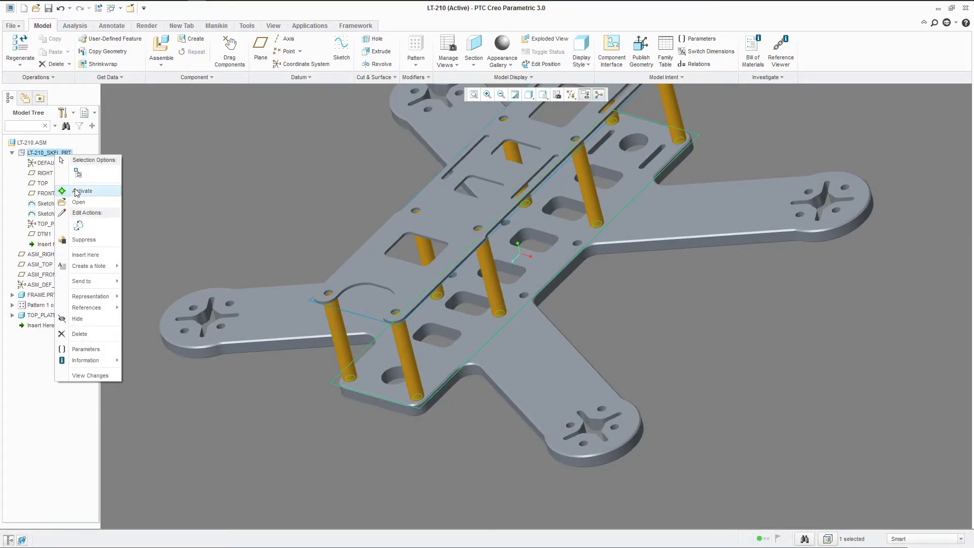
click(77, 191)
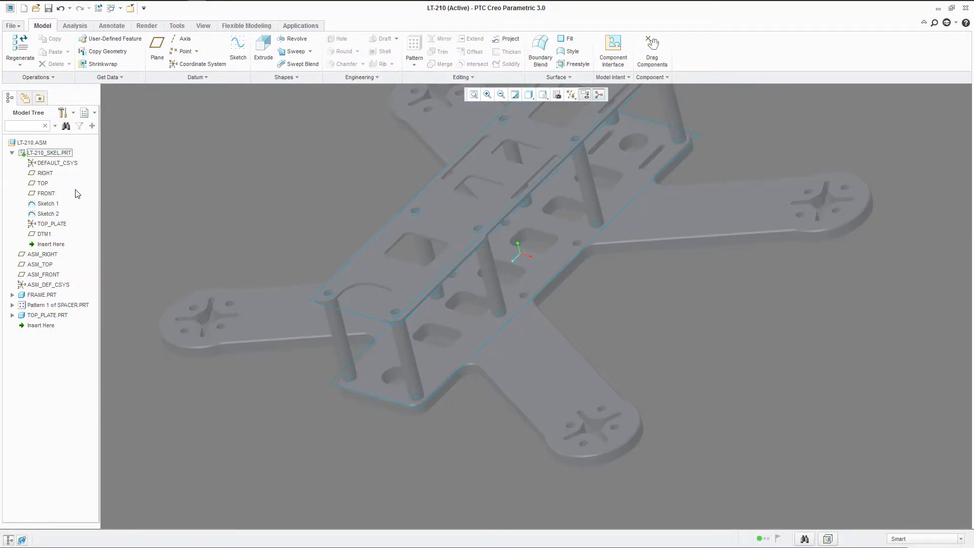
click(40, 184)
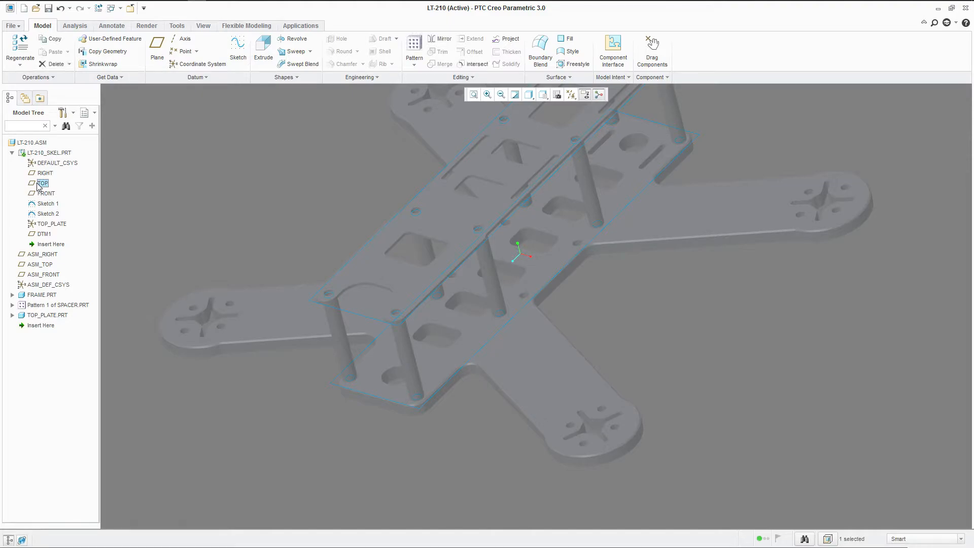
click(238, 48)
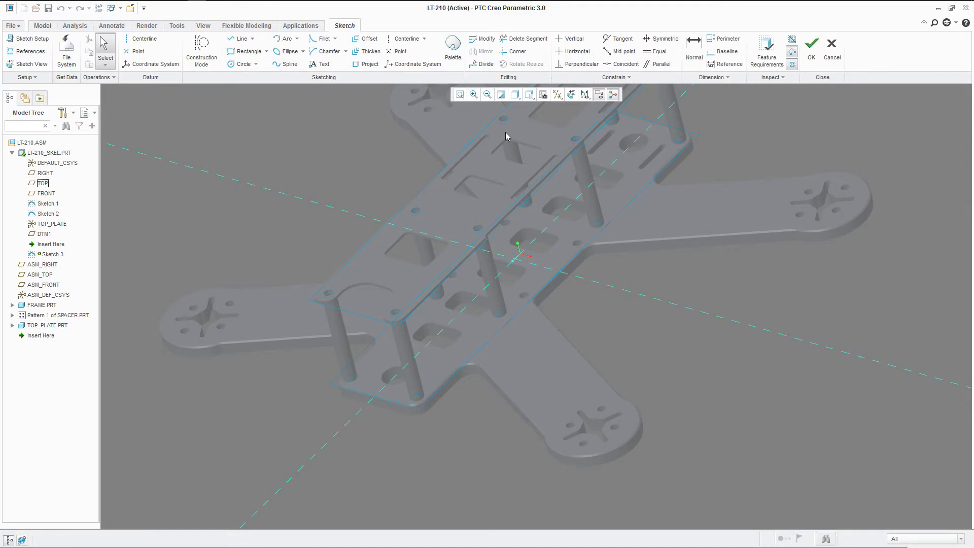
scroll(536, 471, down, 5)
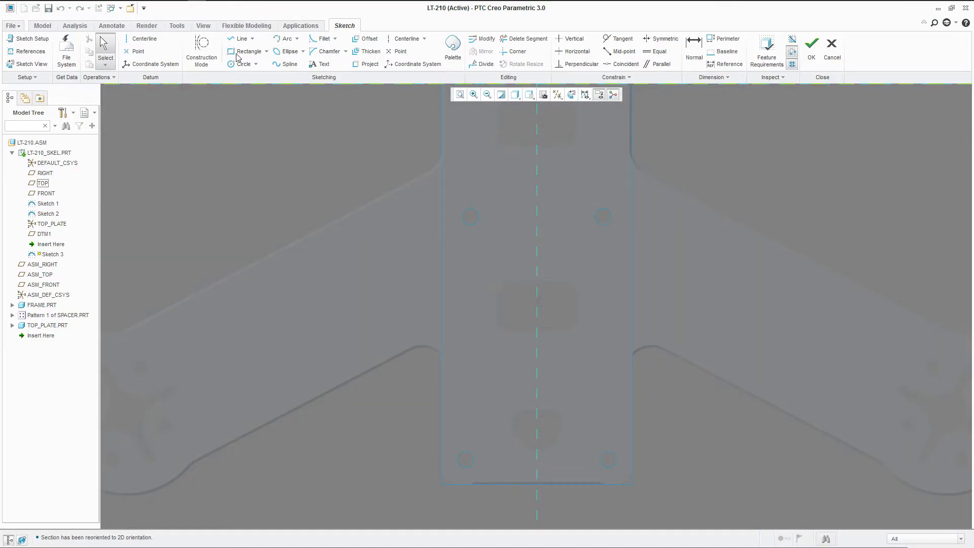
Step: Add a vertical centerline to the sketch along the vertical reference through the frame's middle
click(406, 38)
scroll(422, 335, up, 3)
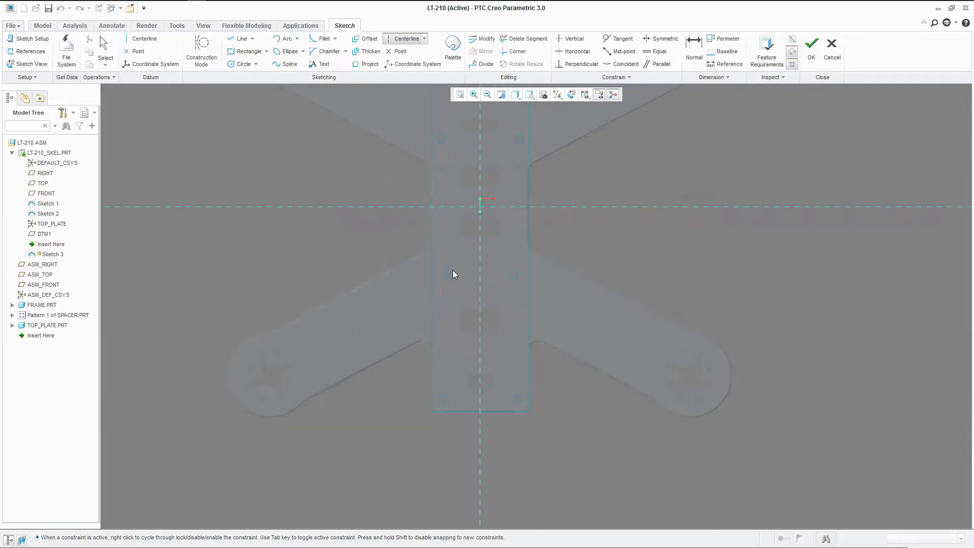
middle_click(475, 247)
Step: Sketch a narrow upright rectangle about 2.2 wide left of the centerline, just above the lower-left spacer hole
scroll(434, 368, down, 3)
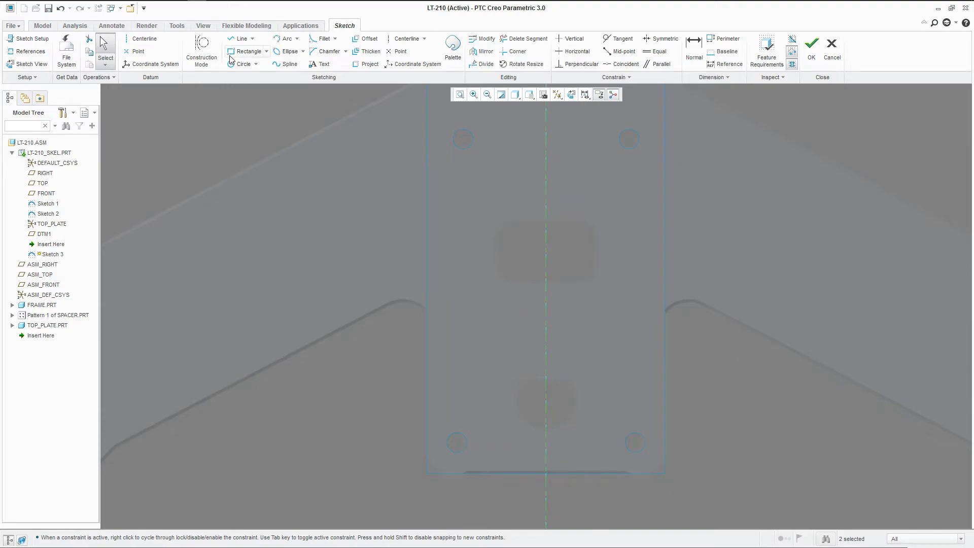
click(246, 51)
scroll(462, 401, down, 3)
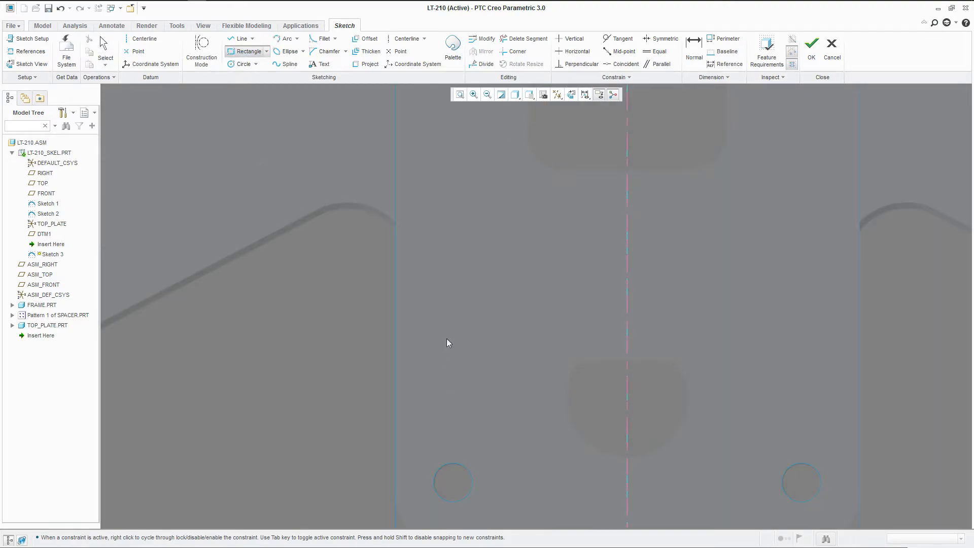
click(440, 338)
click(467, 397)
middle_click(477, 273)
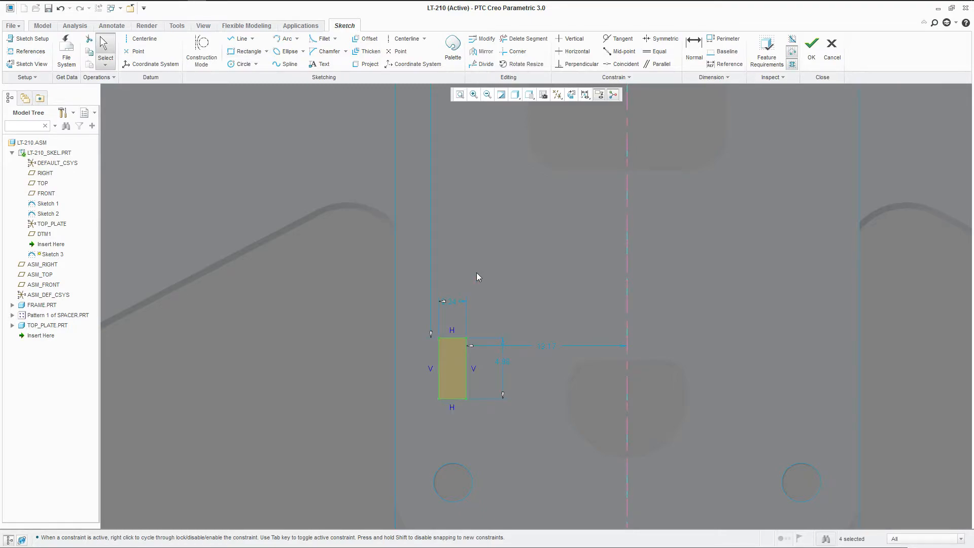
Step: Draw four equal circles centred on the rectangle's long sides, two near its upper corners and two near its lower corners
click(241, 66)
scroll(433, 356, up, 2)
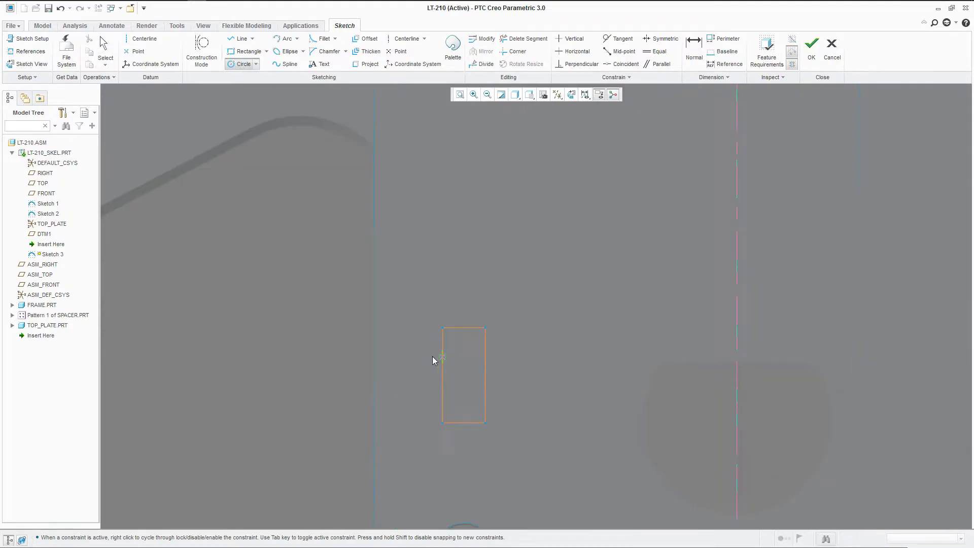
click(443, 356)
click(439, 333)
click(485, 355)
click(486, 329)
click(442, 392)
click(446, 420)
scroll(498, 417, up, 3)
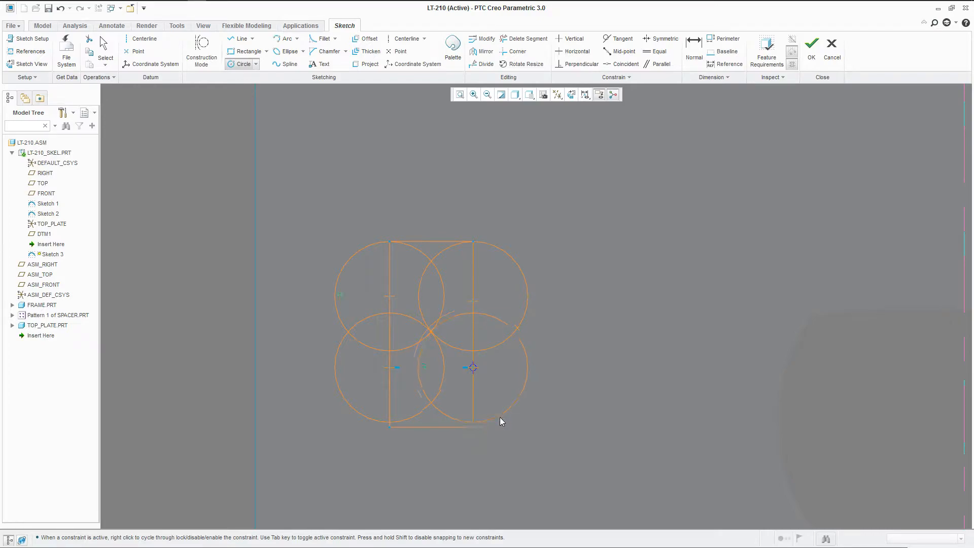
middle_click(554, 356)
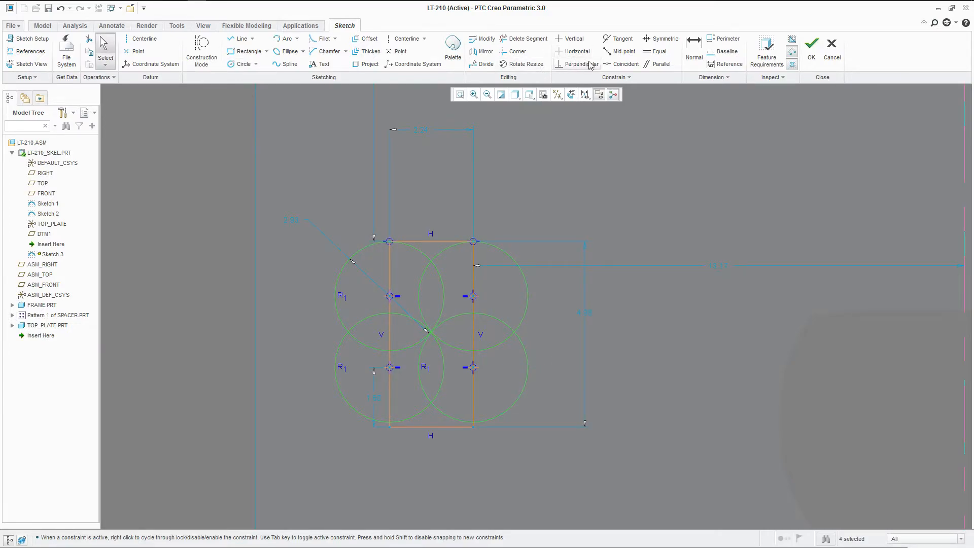
Step: Make the lower circles coincident with the rectangle's lower corners
click(620, 64)
click(479, 423)
click(473, 427)
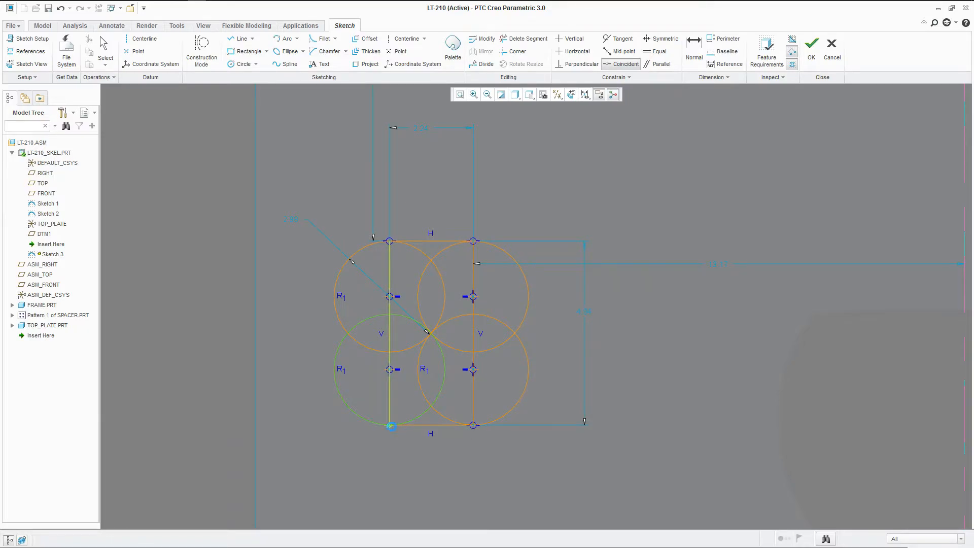
click(389, 426)
middle_click(358, 390)
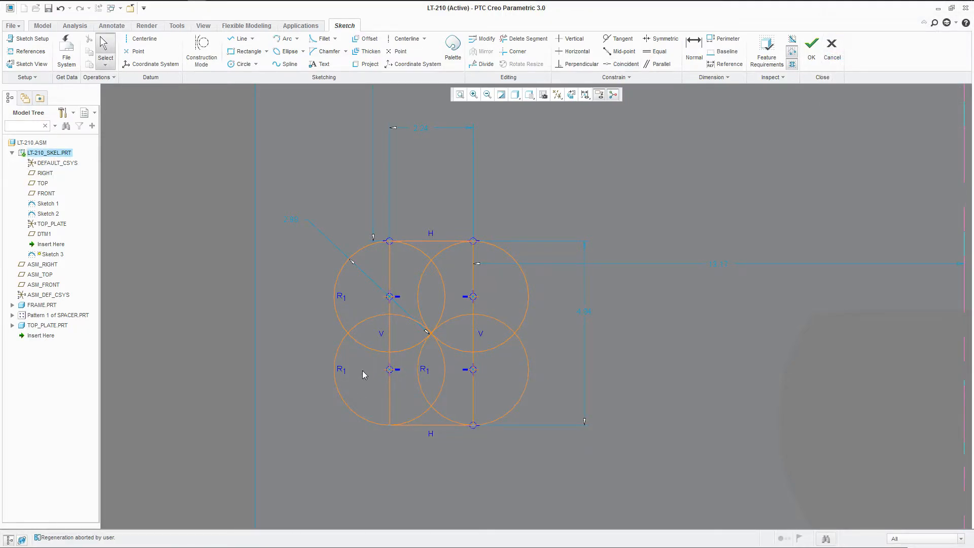
Step: Stretch the rectangle upward to separate the circle pairs, and trim all inner segments to leave one closed outline with a narrow waist
drag(390, 241, 389, 189)
click(516, 40)
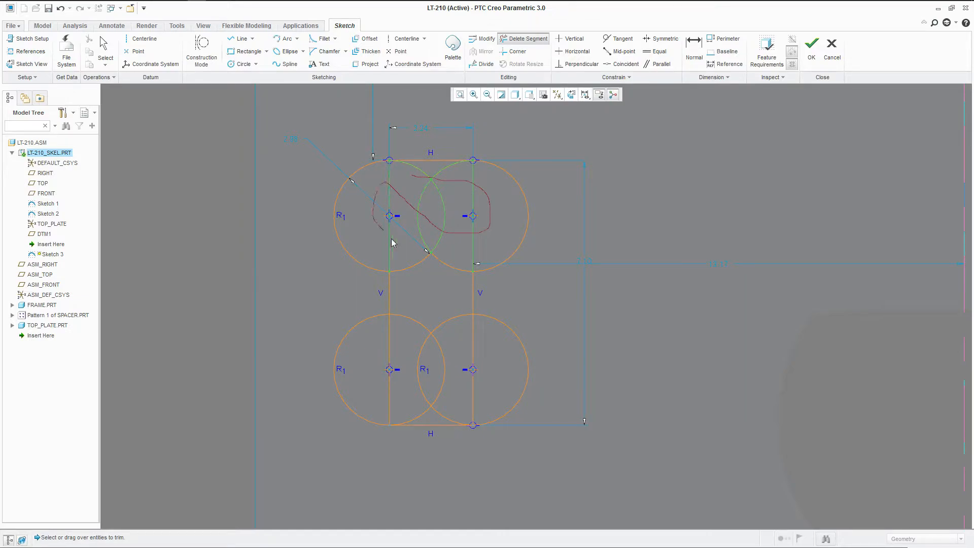
mouse_move(426, 280)
mouse_down()
mouse_move(467, 336)
mouse_move(457, 387)
mouse_move(419, 343)
mouse_move(434, 402)
mouse_move(427, 414)
mouse_up()
drag(379, 380, 381, 373)
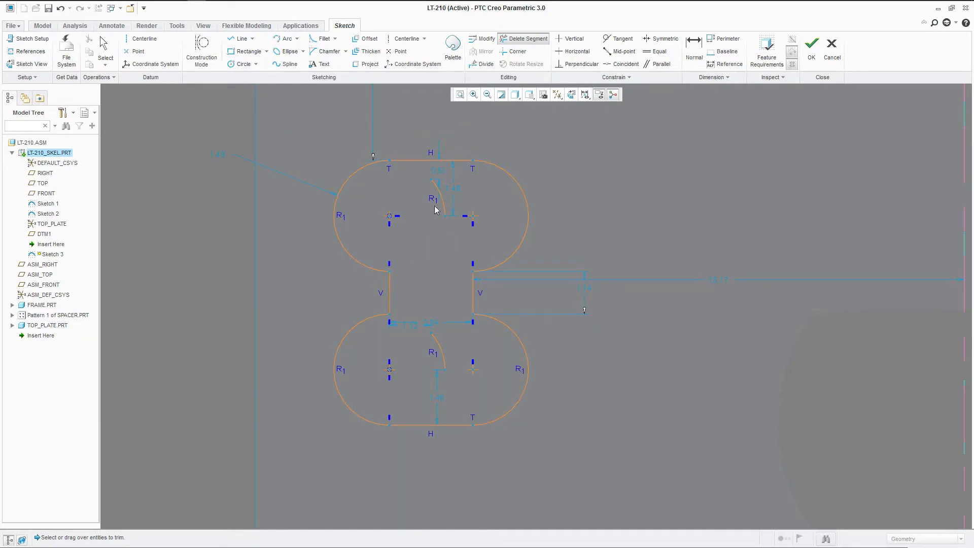
click(440, 357)
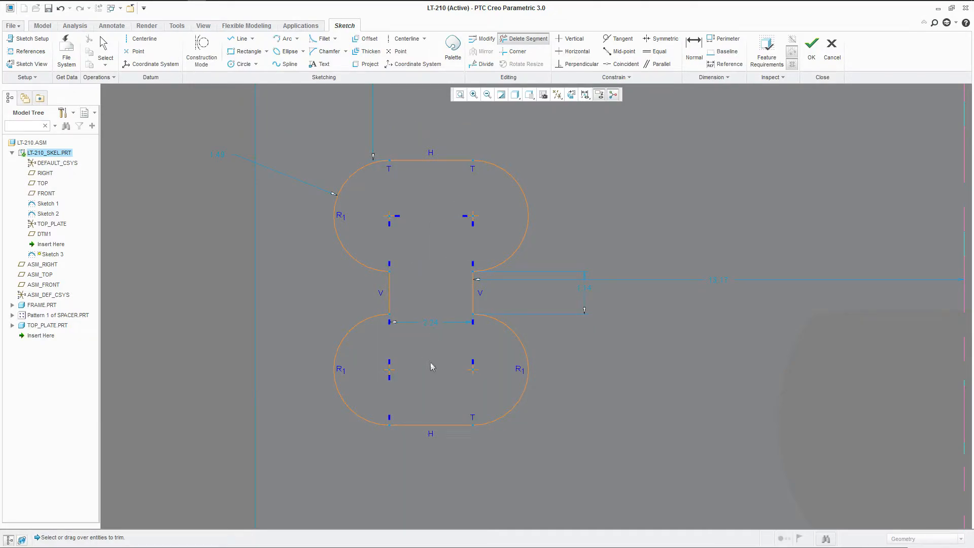
middle_click(419, 287)
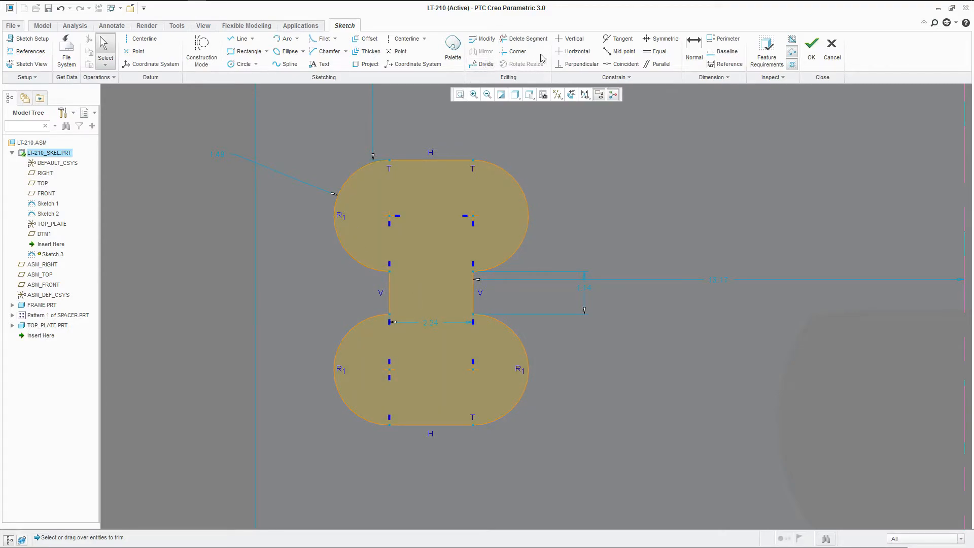
Step: Try to add a vertical constraint between the end points of the outline's lower-right arc
click(572, 39)
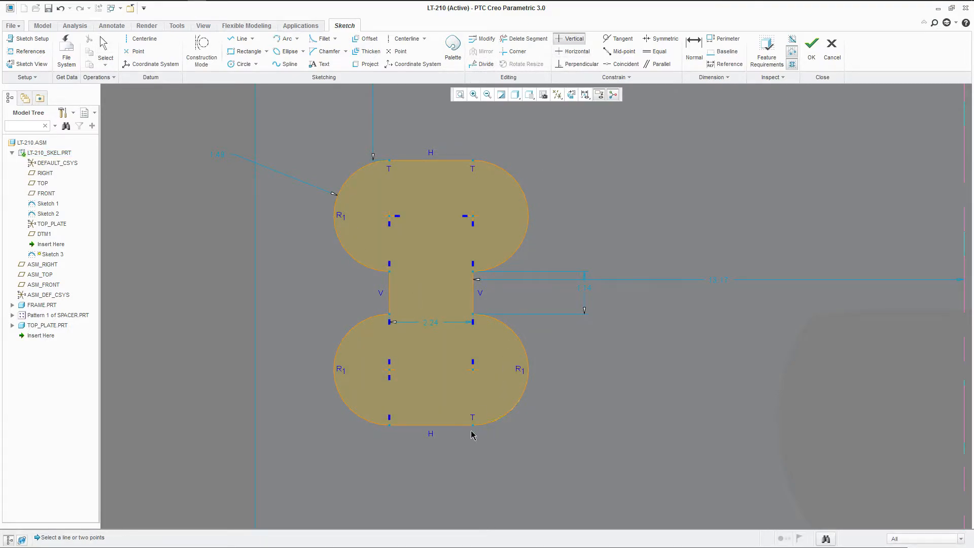
click(471, 319)
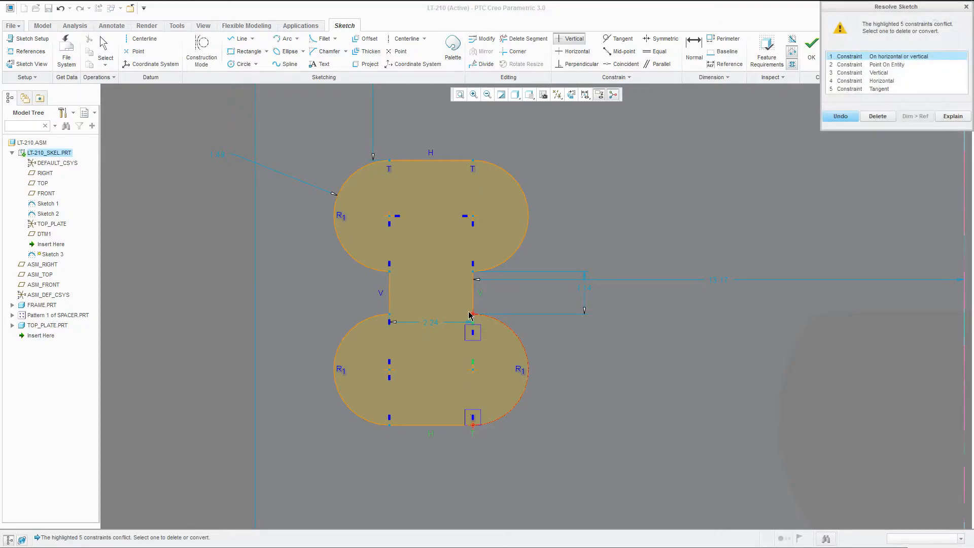
click(850, 119)
Step: Dimension the width between the outline's two vertical waist lines and set it to 1.75
scroll(356, 350, down, 2)
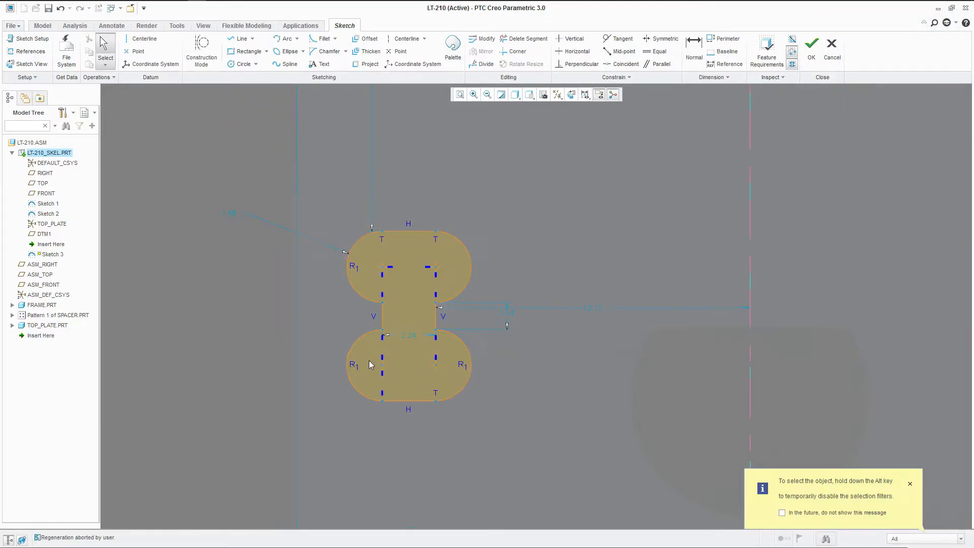
scroll(349, 365, down, 2)
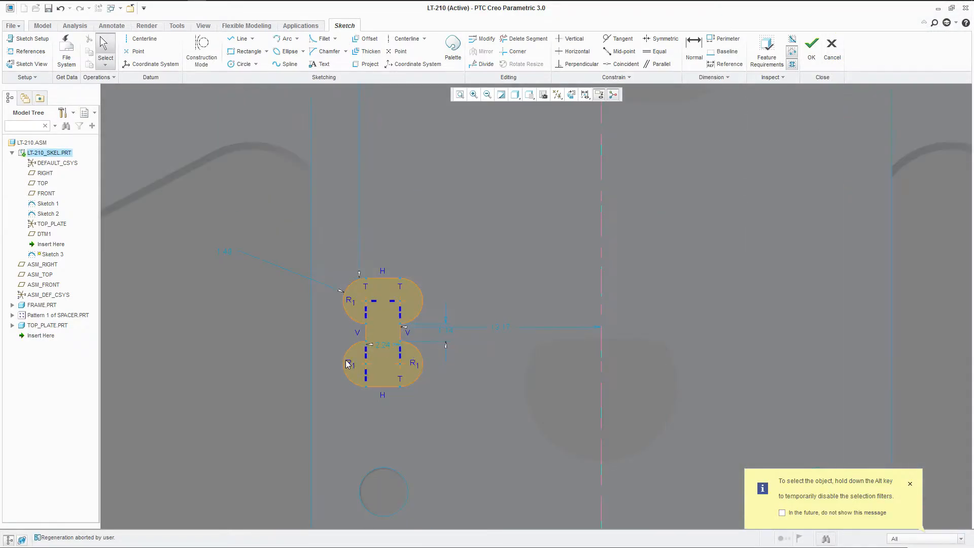
scroll(439, 393, down, 1)
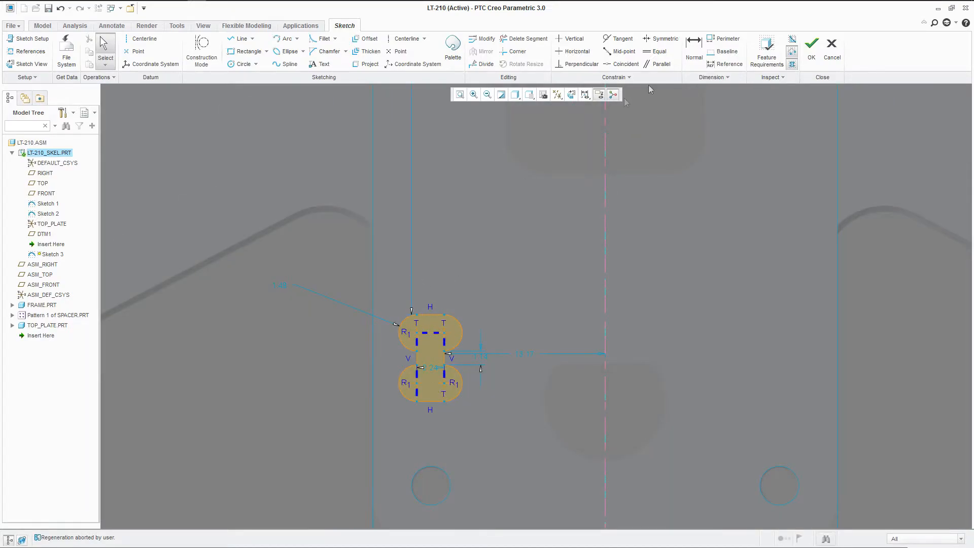
click(694, 51)
scroll(398, 347, up, 3)
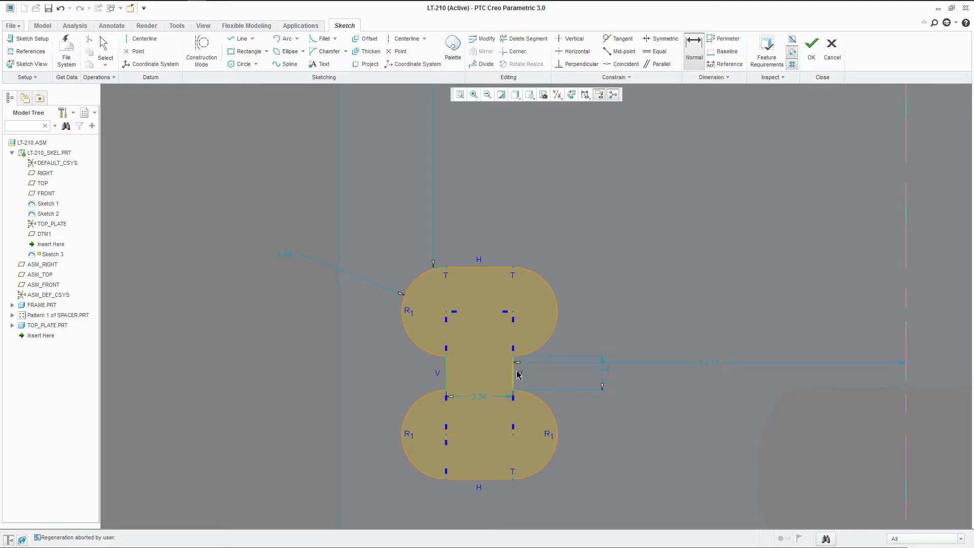
middle_click(570, 382)
text(1.75)
key(Return)
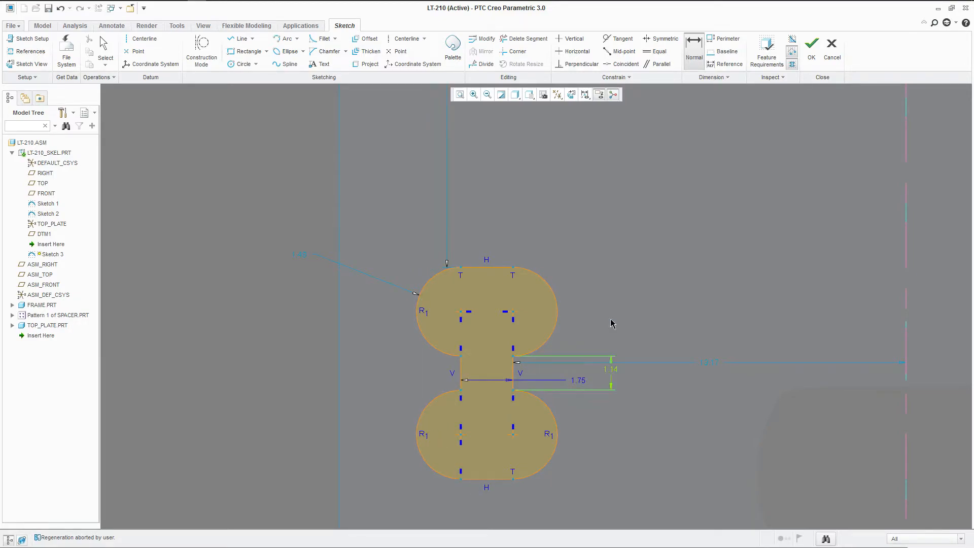
middle_click(601, 260)
Step: Dimension the outline's overall height between its top and bottom edges and set it to 7
click(694, 51)
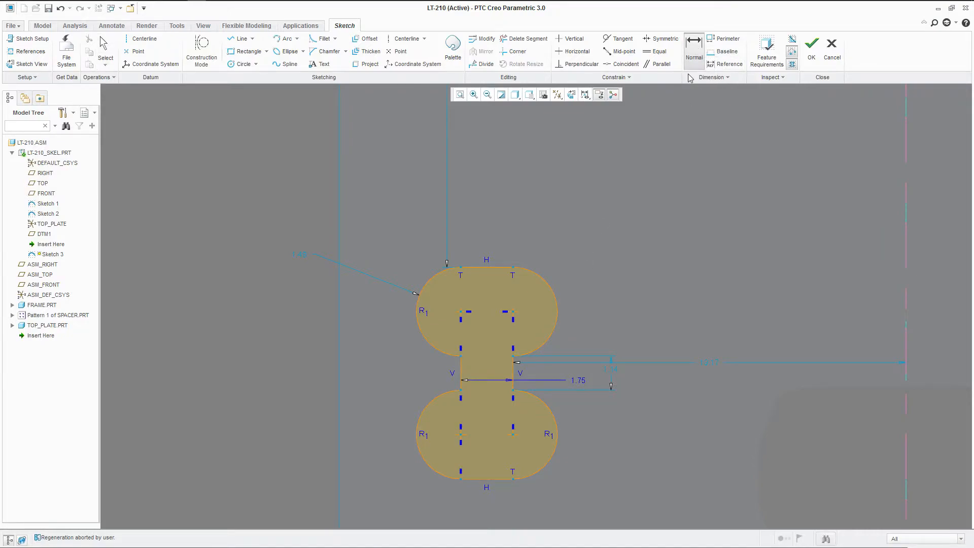
click(489, 479)
middle_click(634, 411)
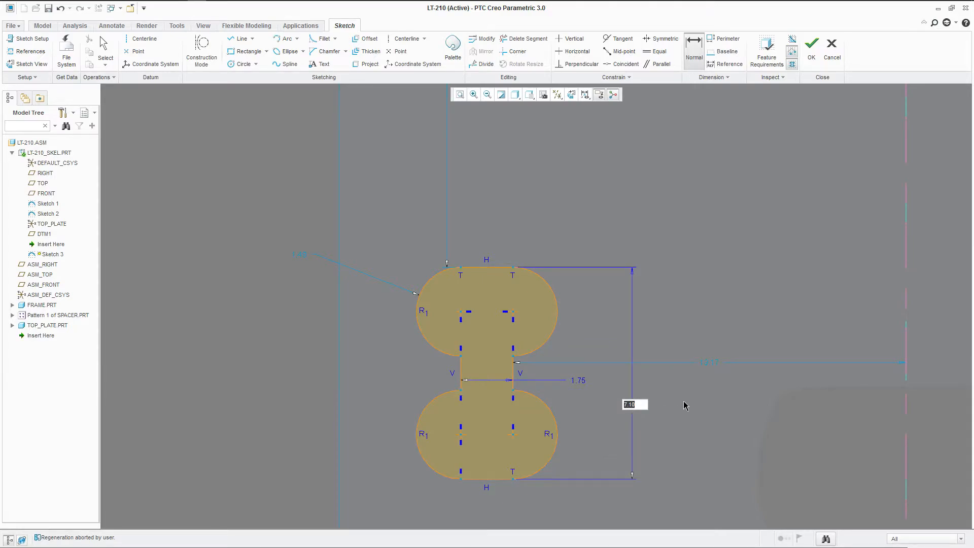
double_click(633, 405)
text(7)
key(Return)
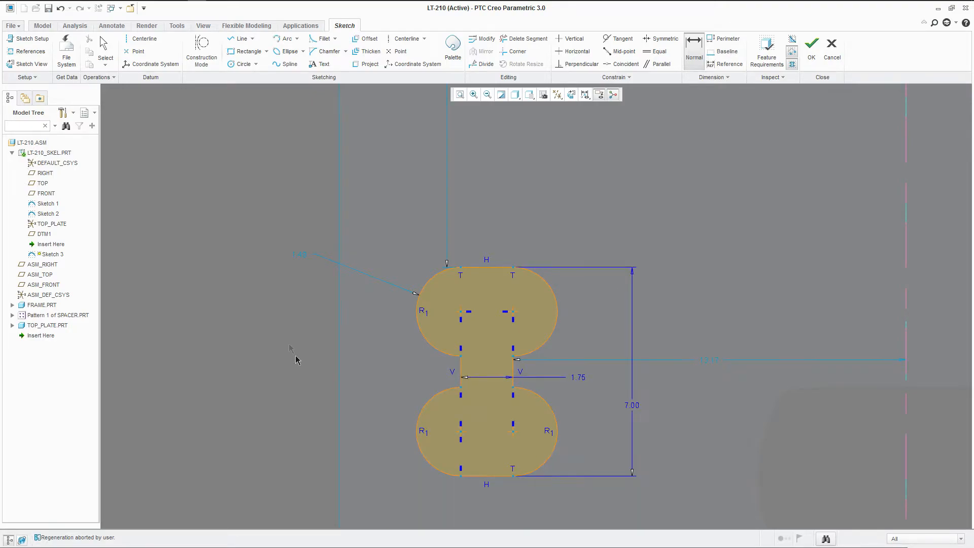
Step: Try a radius of 1 for the outline's rounded lobes, and set the radius to 1.25
double_click(300, 256)
text(1)
key(Return)
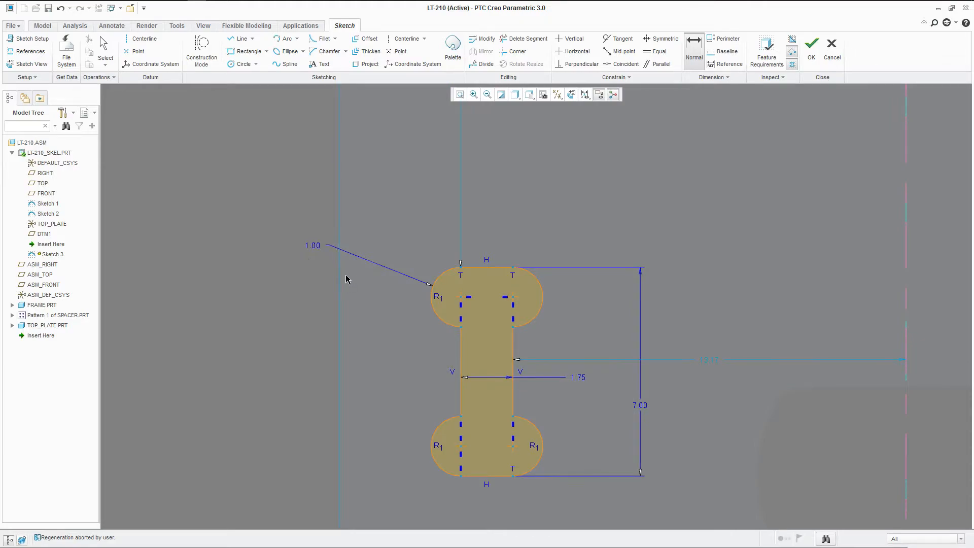
double_click(313, 246)
text(1.25)
key(Return)
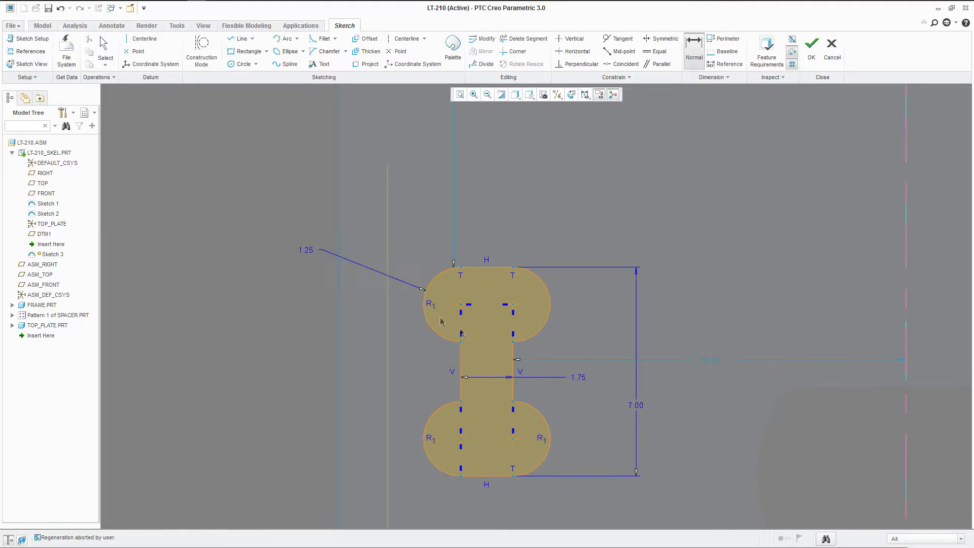
Step: Try a lobe radius of 1.5 and set it back to 1.25
double_click(307, 249)
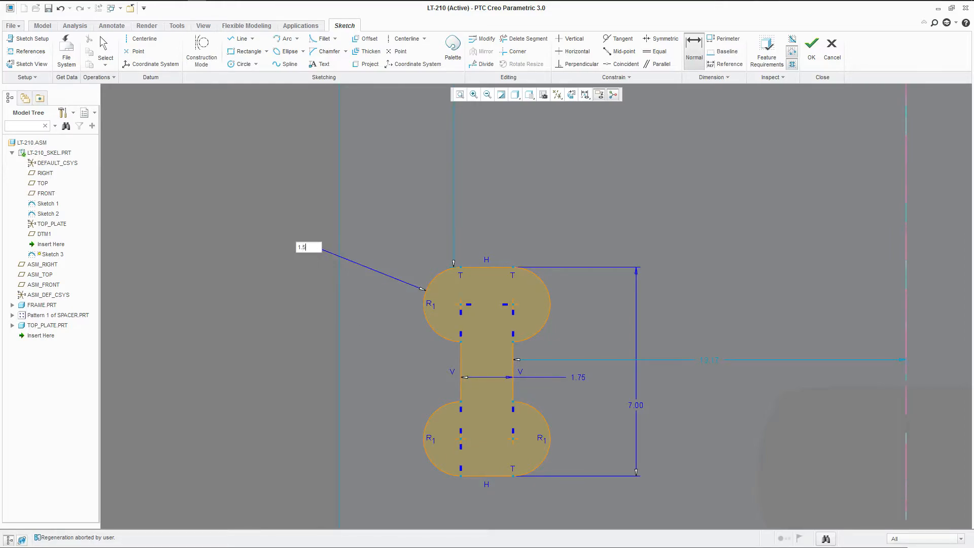
text(1.5)
key(Return)
double_click(305, 254)
text(1.25)
key(Return)
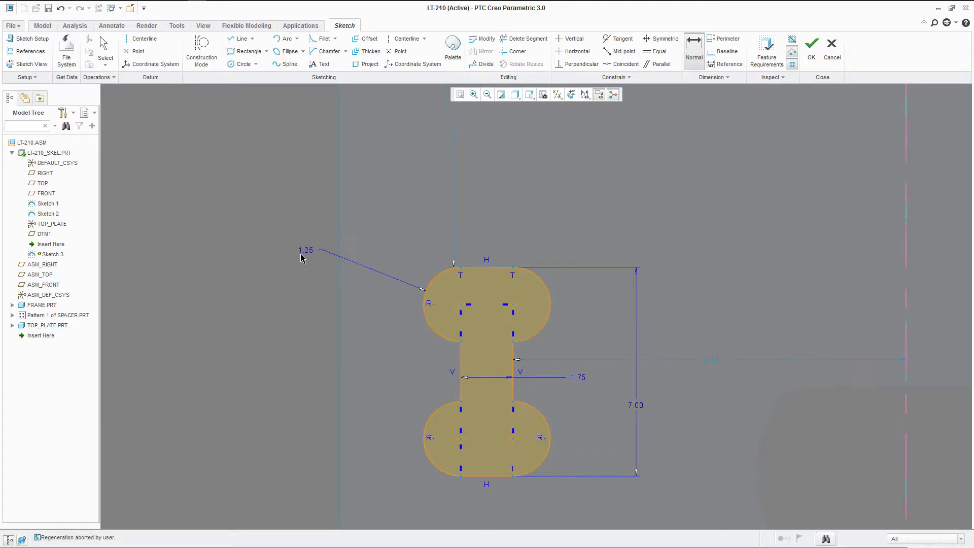
Step: Lock the outline's waist width, overall height and lobe radius dimensions together
click(585, 381)
ctrl+click(636, 406)
ctrl+click(309, 251)
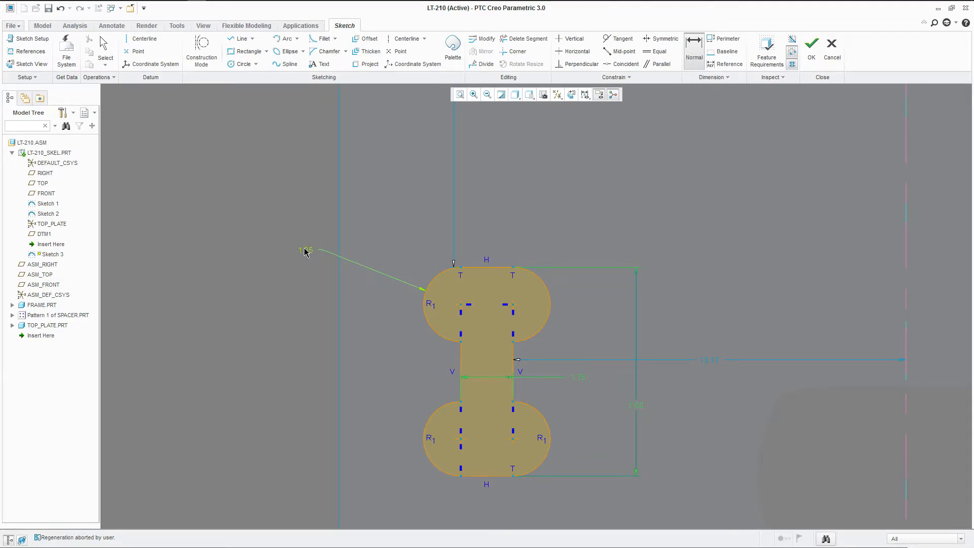
right_click(306, 252)
click(323, 283)
scroll(413, 397, up, 5)
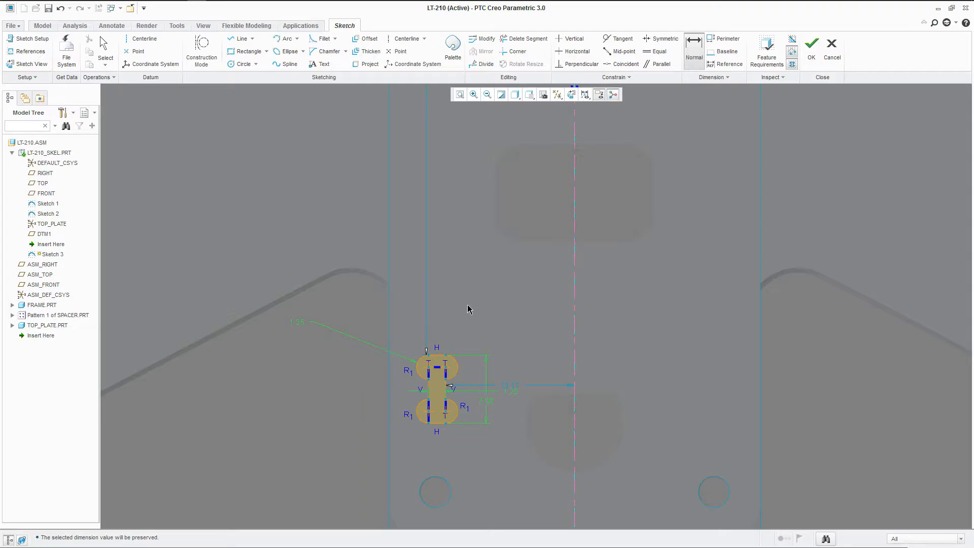
middle_click(479, 292)
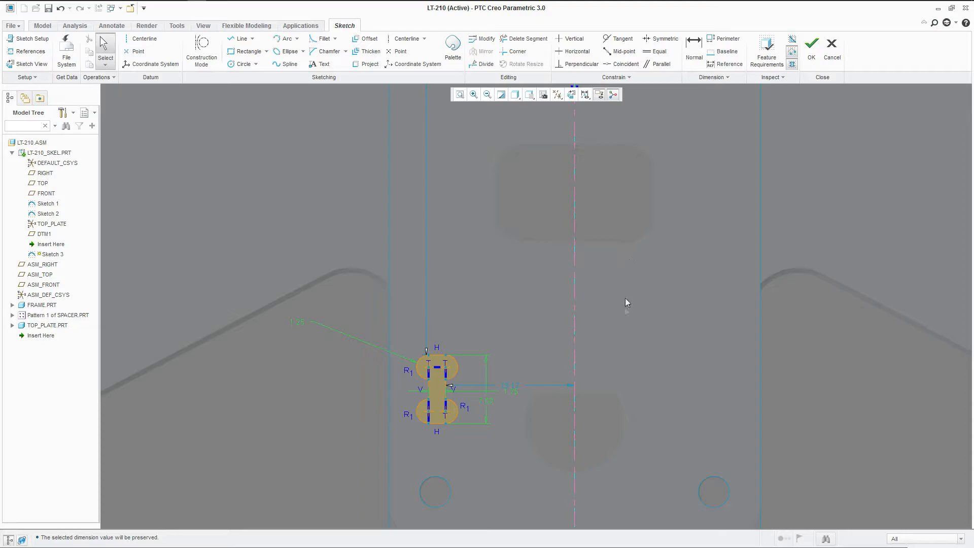
Step: Mirror the complete waisted outline about the plate's vertical centerline
mouse_move(487, 320)
mouse_down()
mouse_move(417, 437)
mouse_move(403, 436)
mouse_up()
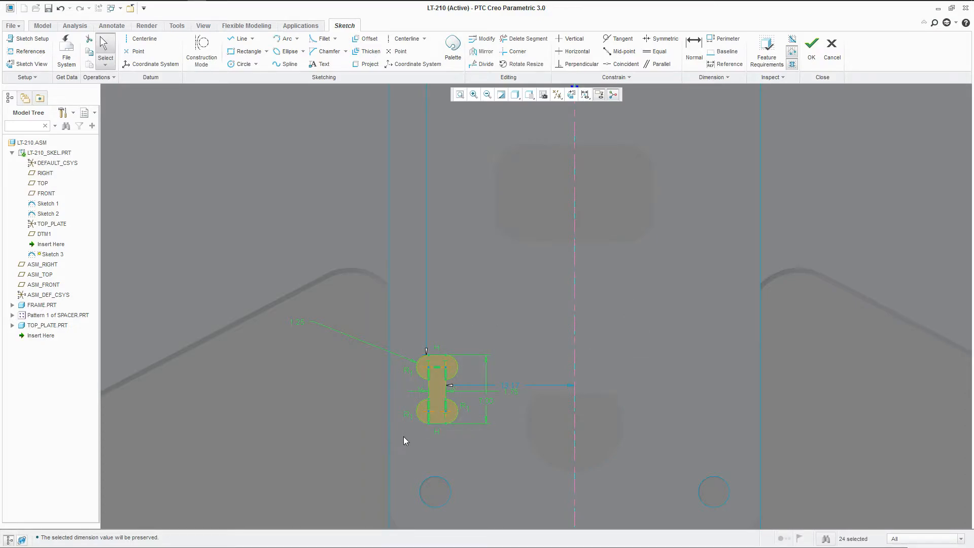
click(482, 51)
click(574, 367)
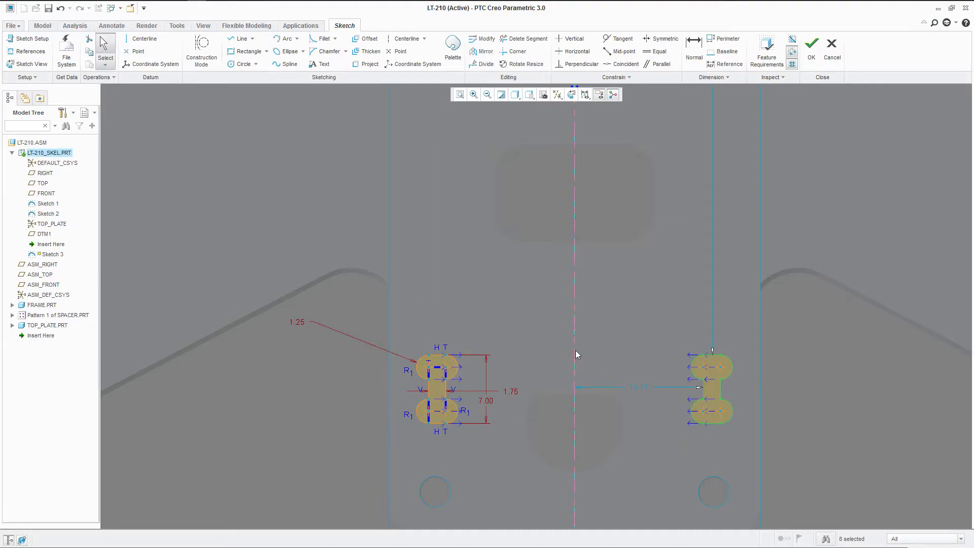
click(617, 303)
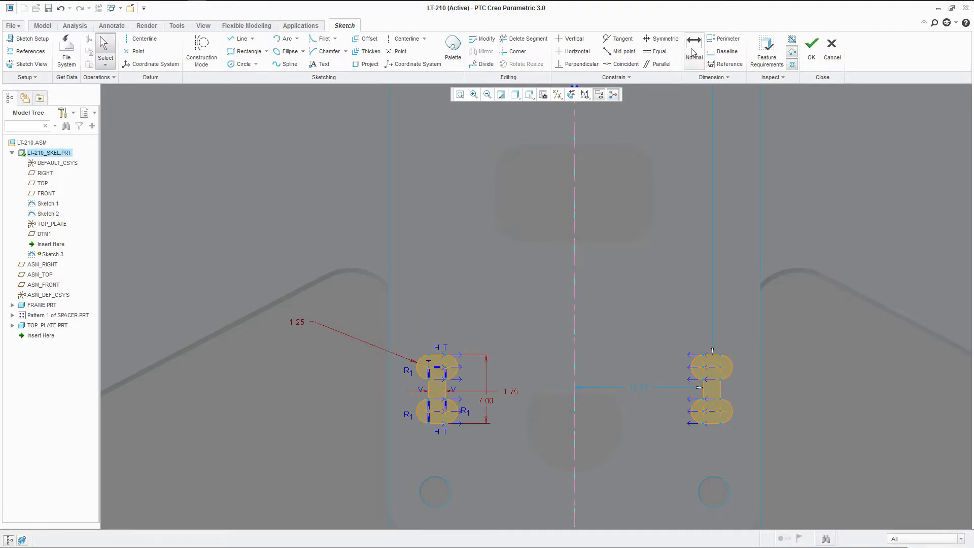
Step: Dimension the distance between the inner waist lines of the two mirrored outlines, set it to 29.20, and lock it
click(693, 48)
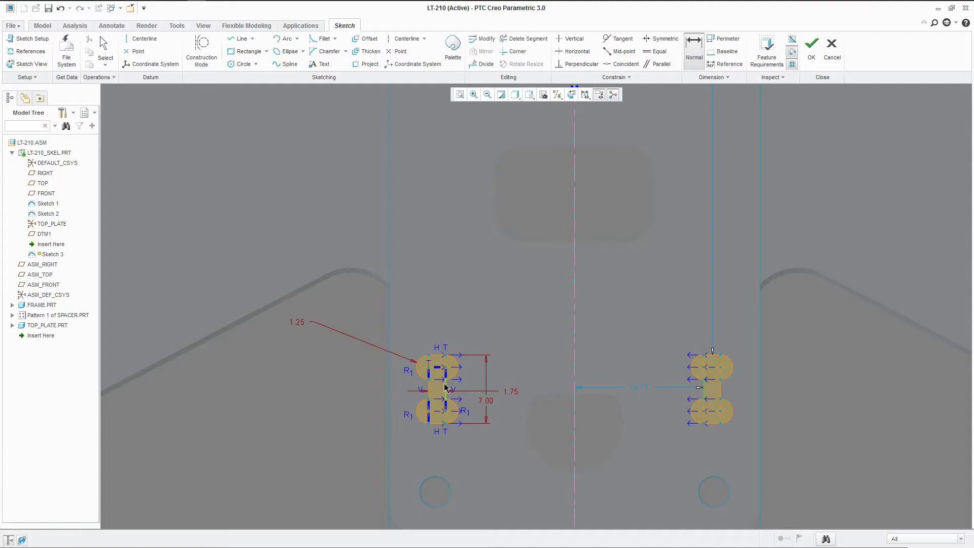
middle_click(523, 469)
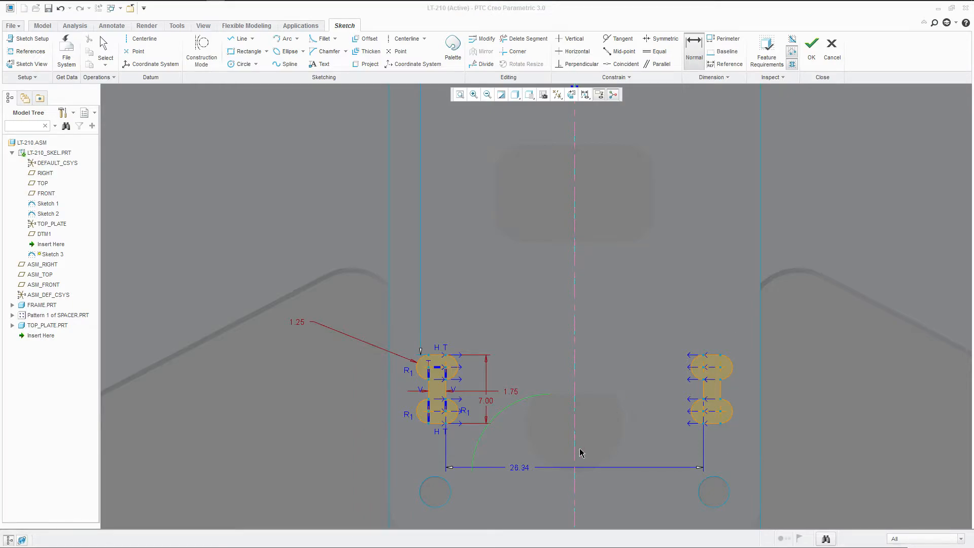
double_click(517, 469)
text(14)
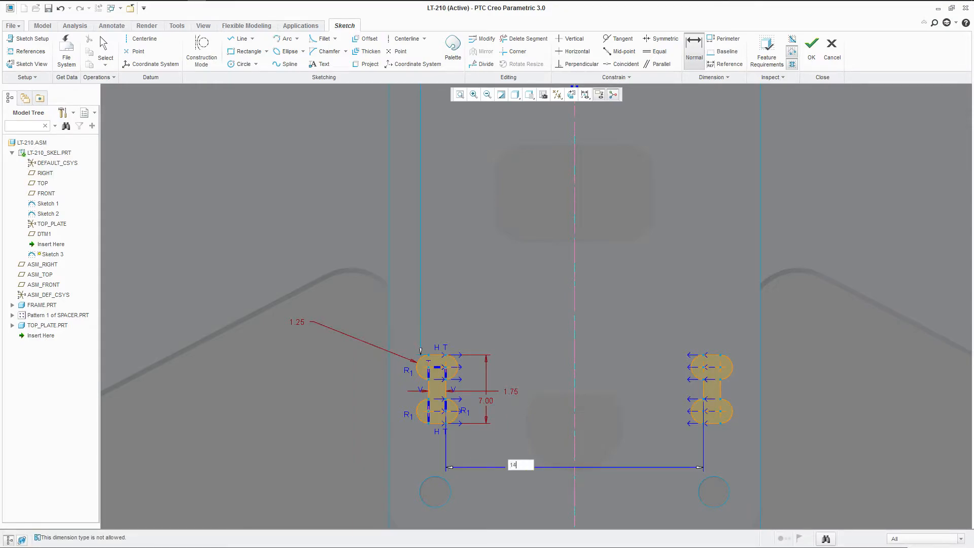
key(Return)
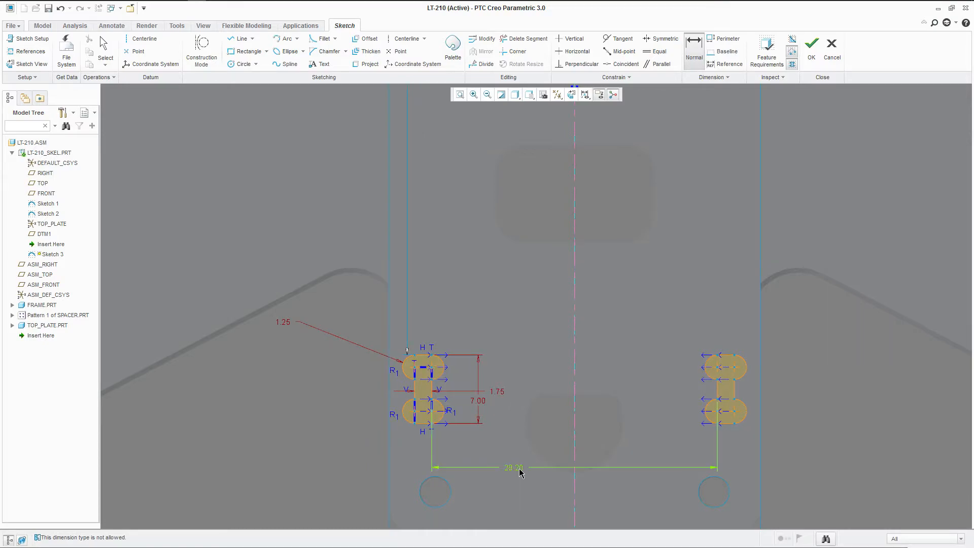
middle_click(529, 385)
right_click(516, 467)
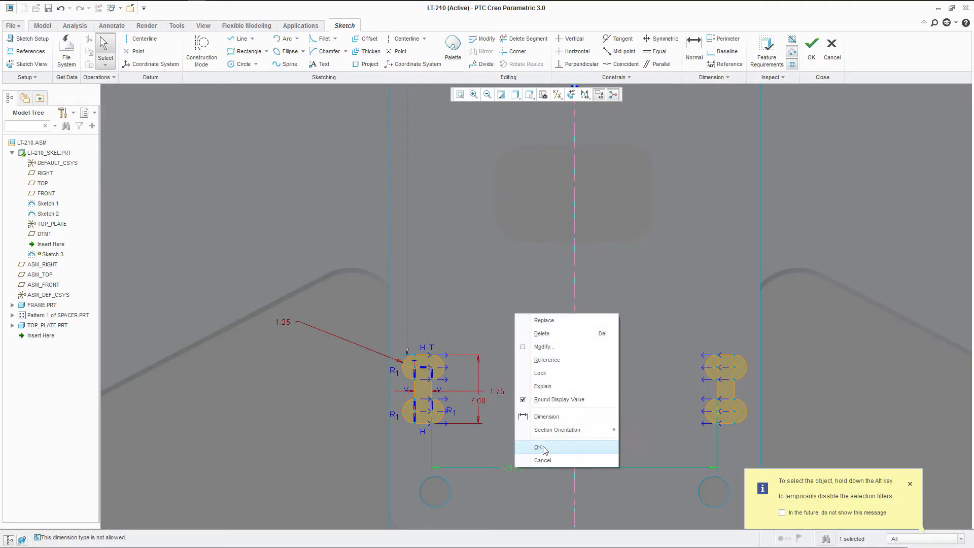
click(541, 373)
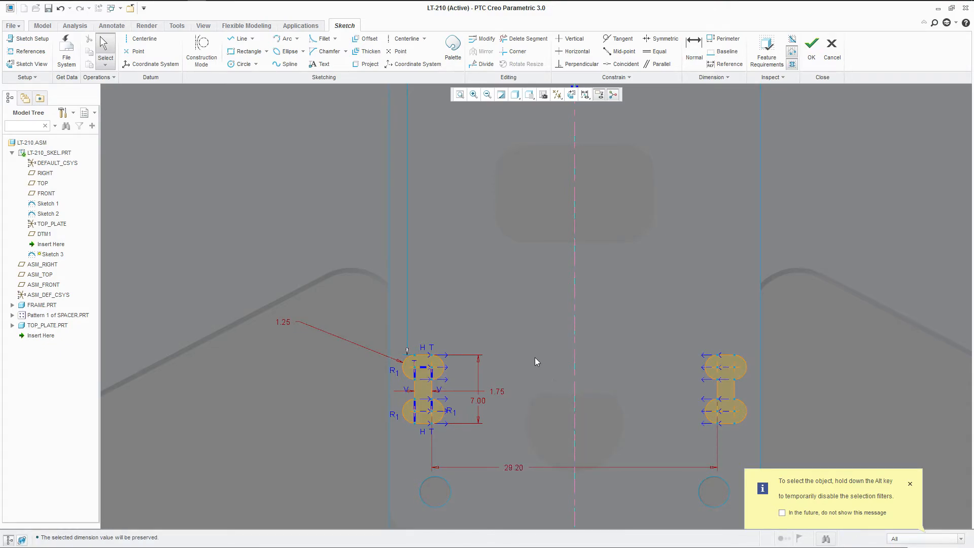
scroll(467, 429, down, 3)
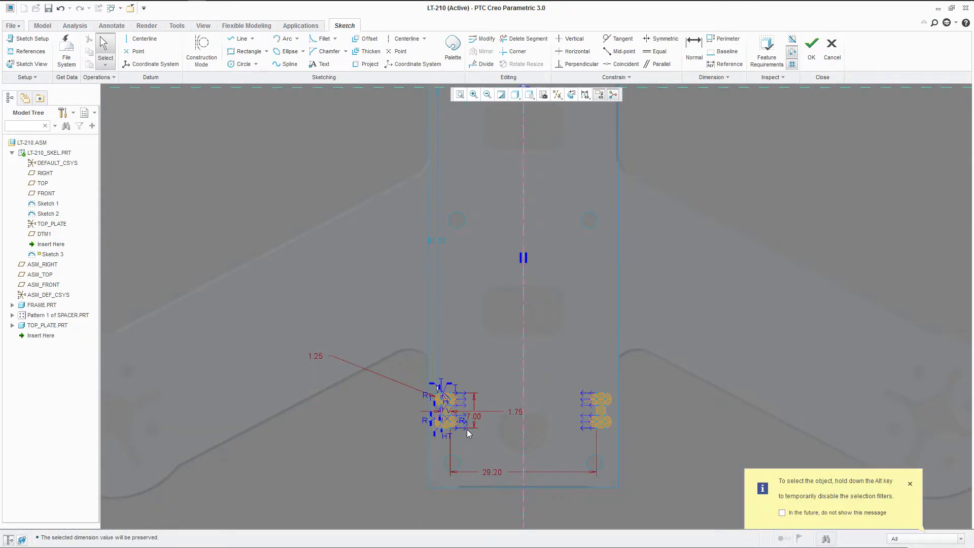
scroll(467, 429, up, 5)
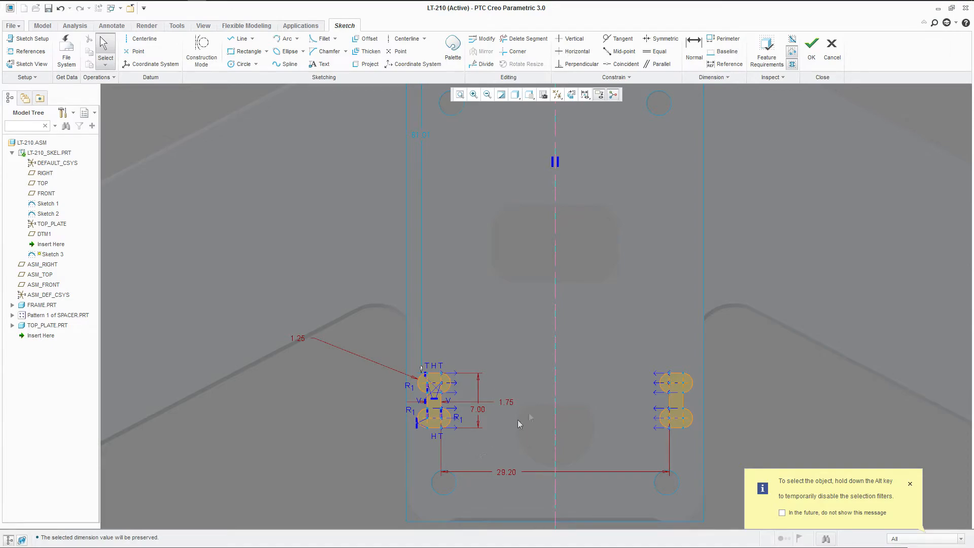
mouse_move(698, 352)
mouse_down()
mouse_move(680, 441)
mouse_move(399, 435)
mouse_move(415, 445)
mouse_up()
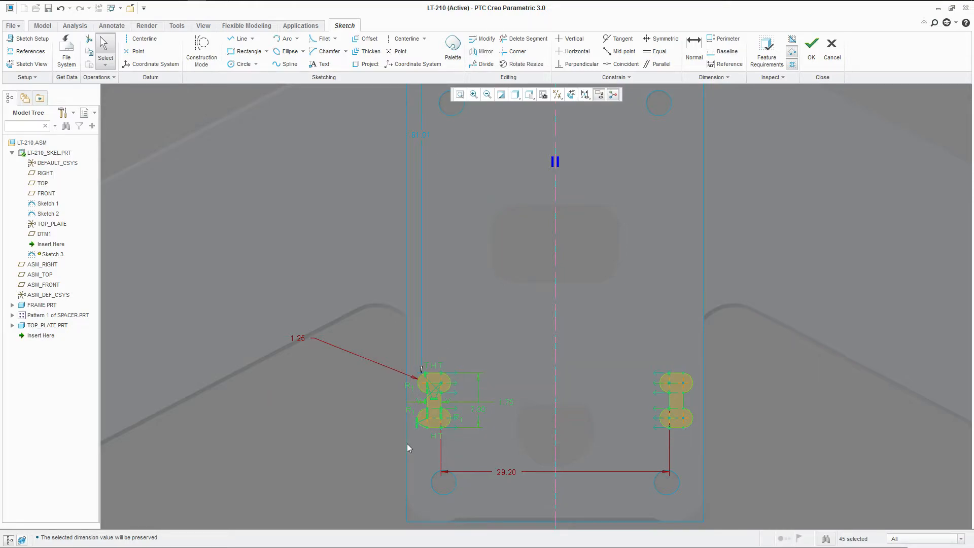
click(479, 333)
scroll(451, 488, down, 2)
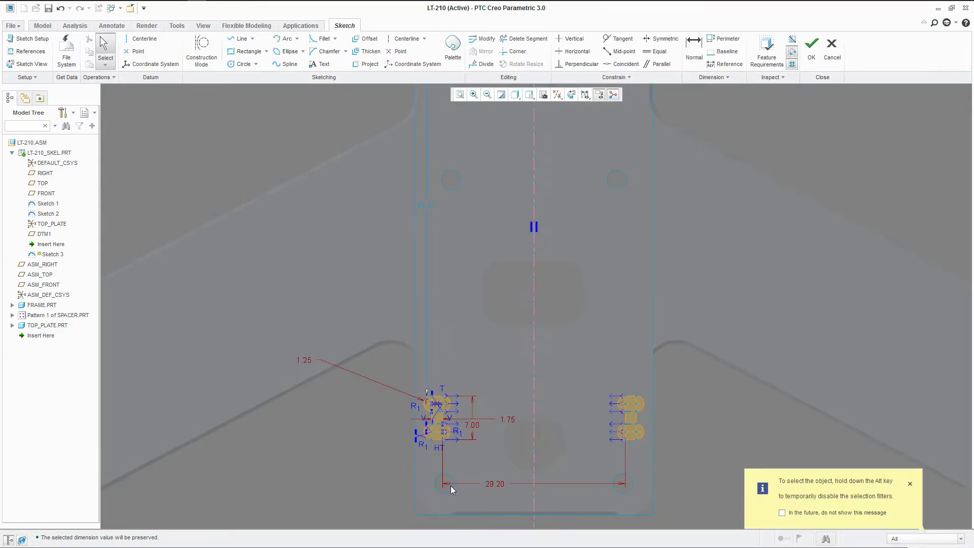
mouse_move(450, 451)
mouse_down()
mouse_move(472, 452)
mouse_move(450, 451)
mouse_up()
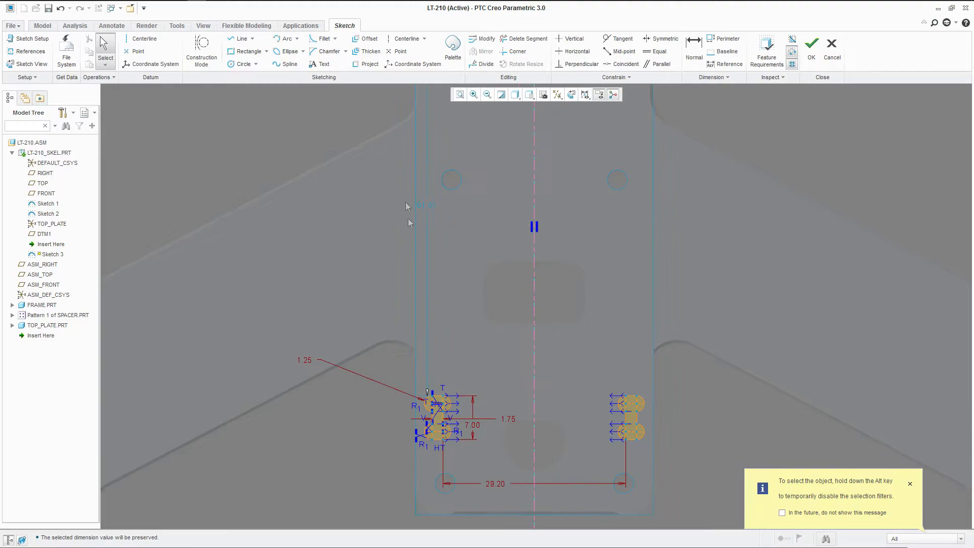
Step: Add a horizontal centerline across the plate through the rectangular cutout above the two outlines
click(406, 39)
click(535, 293)
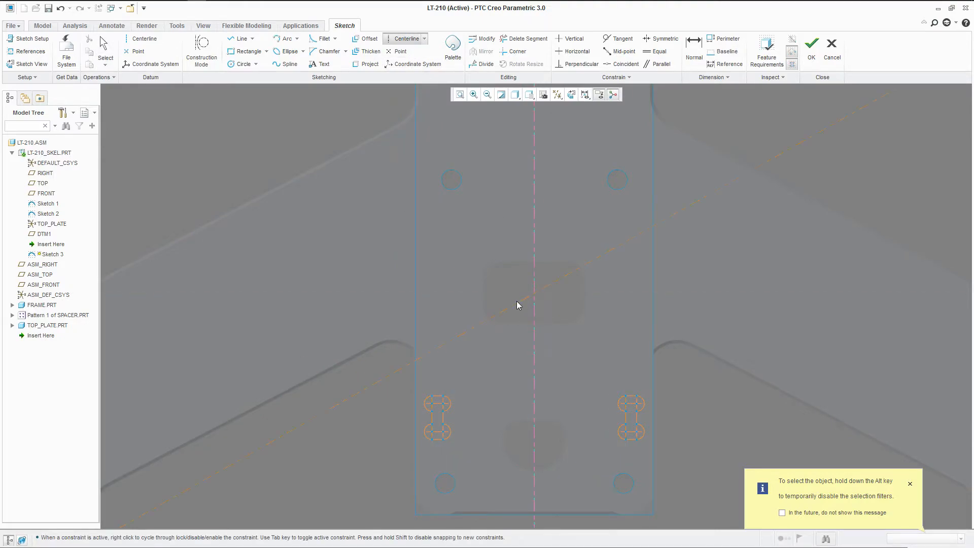
click(505, 294)
middle_click(504, 274)
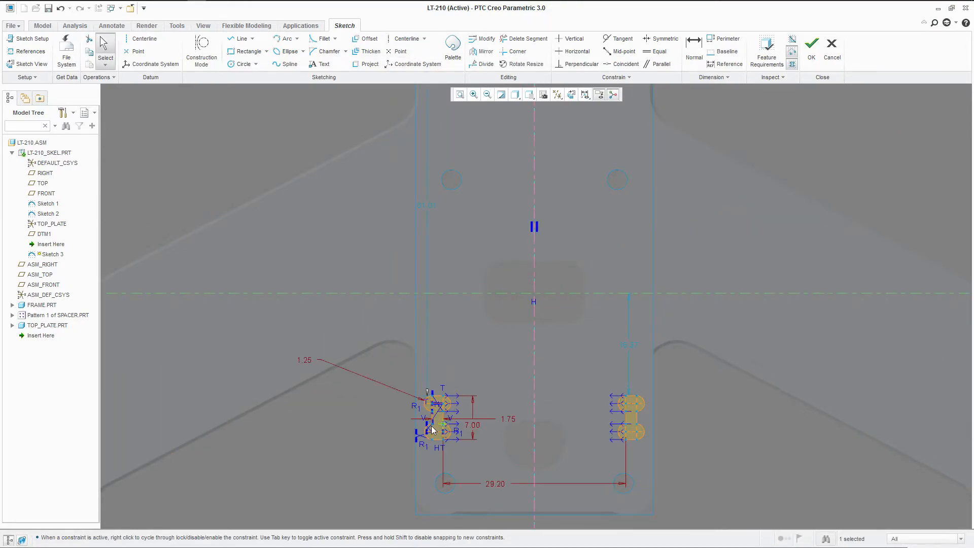
Step: Mirror both outlines upward about the horizontal centerline, and delete that centerline
drag(430, 423, 645, 456)
click(481, 51)
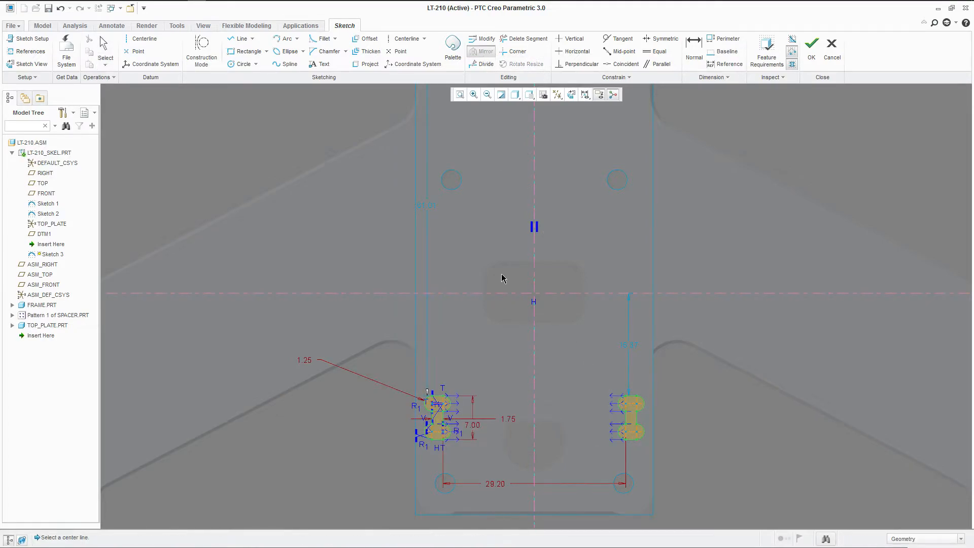
click(493, 295)
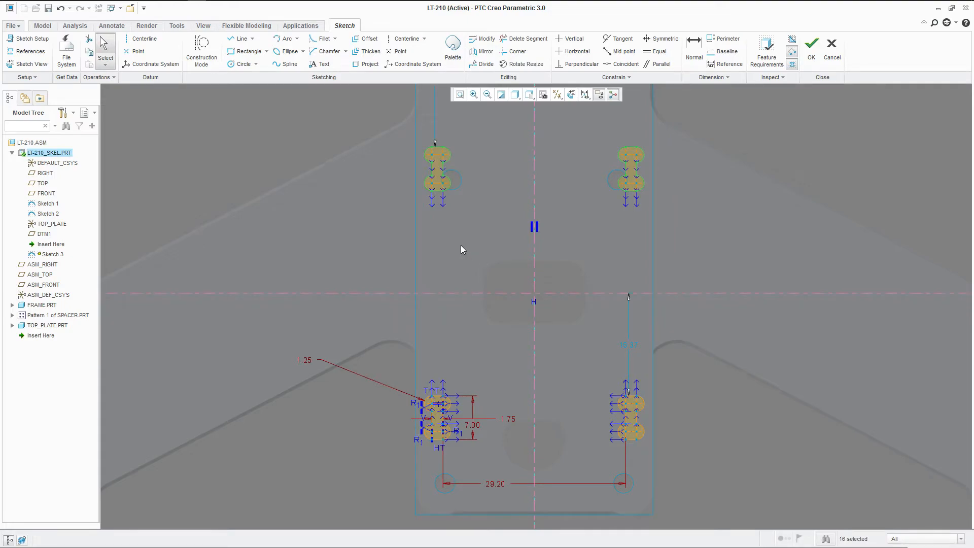
click(566, 283)
key(Delete)
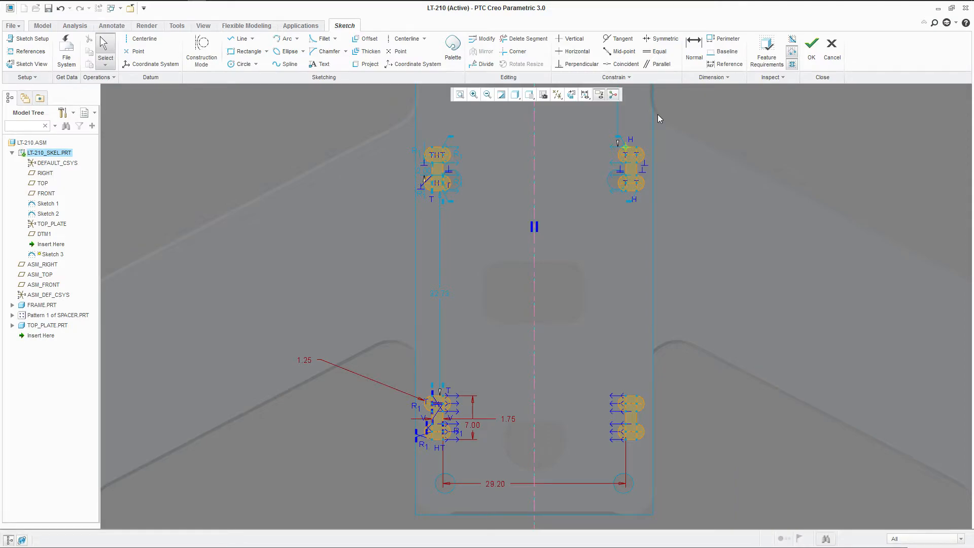
Step: Dimension the vertical gap between the upper-right and lower-right outlines and set it to 28.5
click(694, 48)
scroll(644, 213, up, 3)
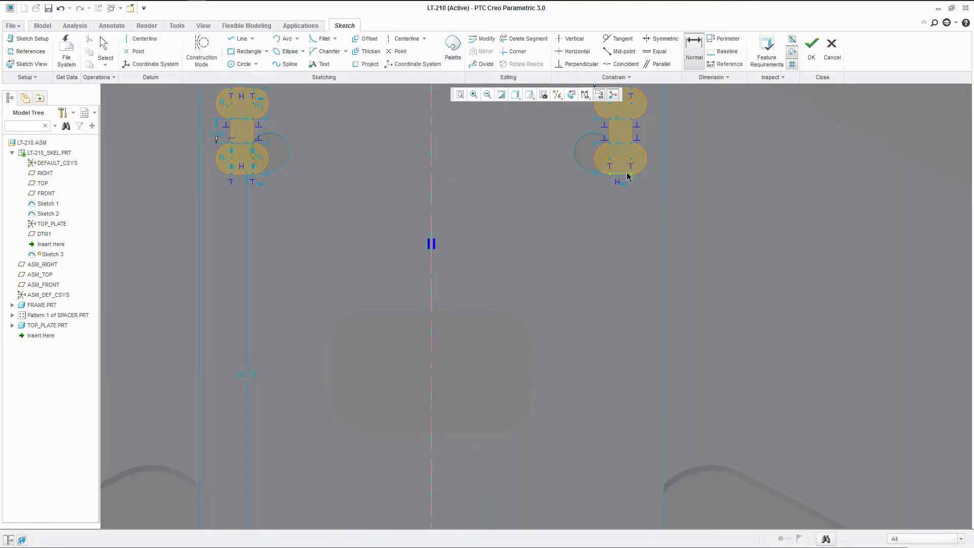
scroll(617, 237, down, 3)
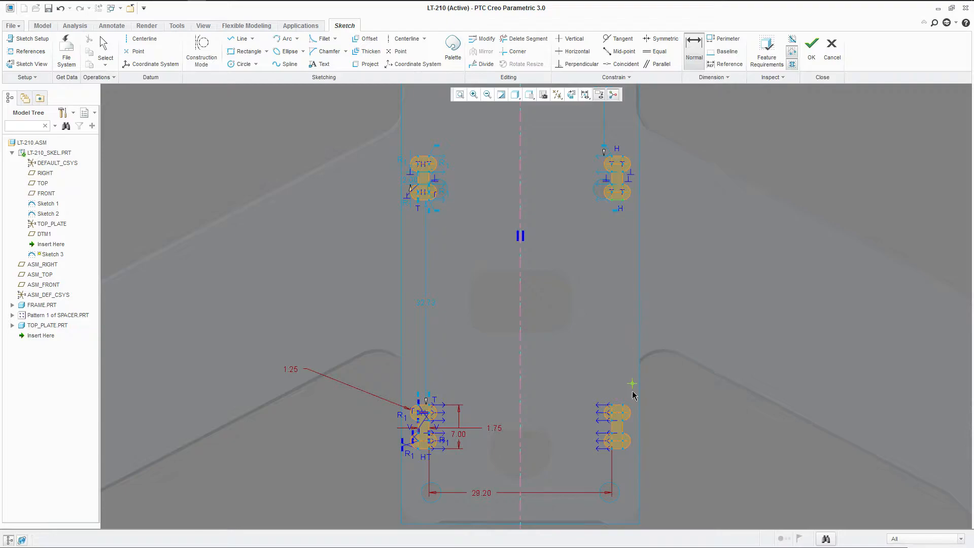
scroll(619, 409, up, 3)
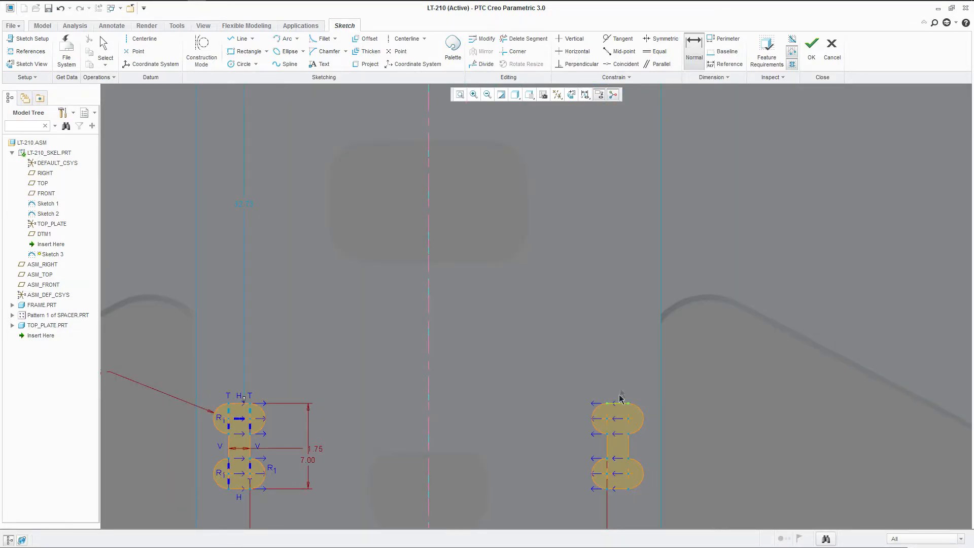
scroll(640, 322, down, 3)
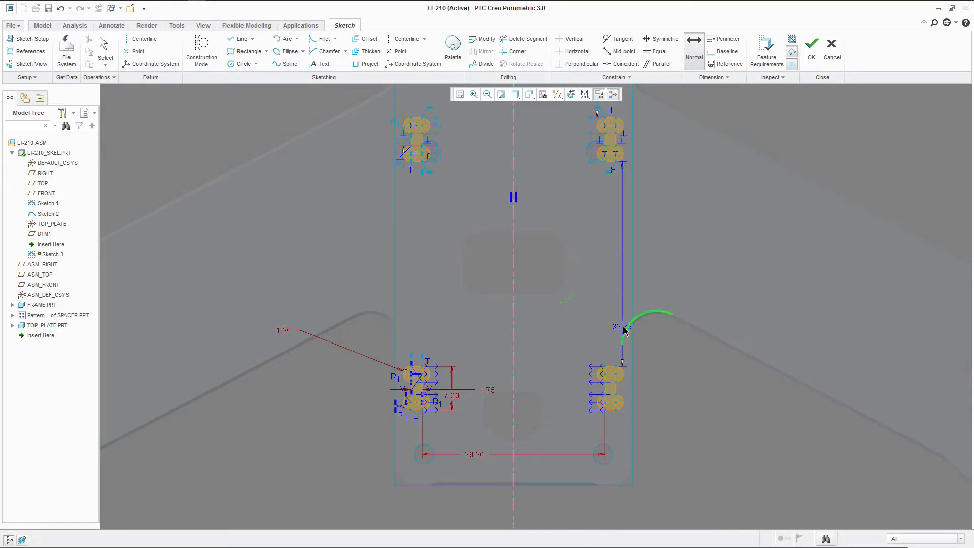
middle_click(662, 349)
double_click(622, 326)
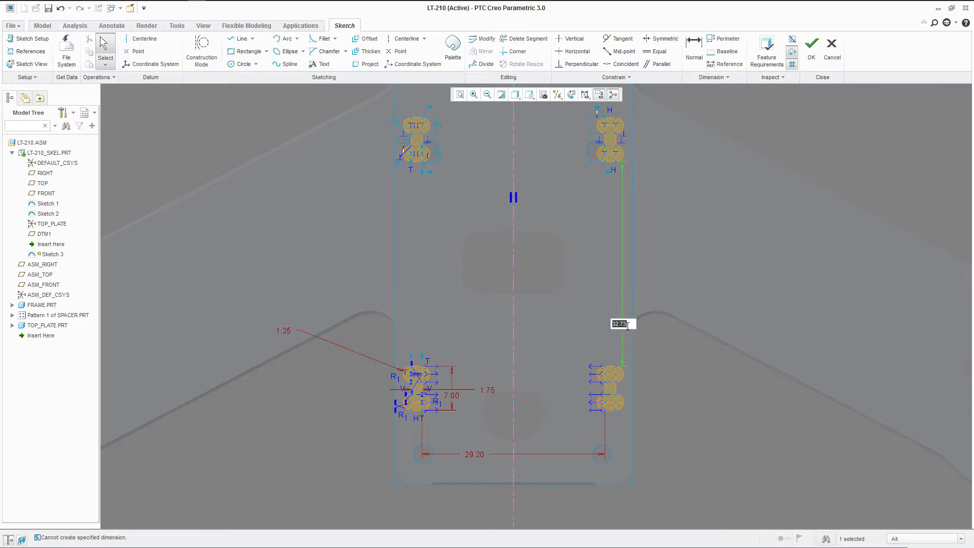
text(28.5)
key(Return)
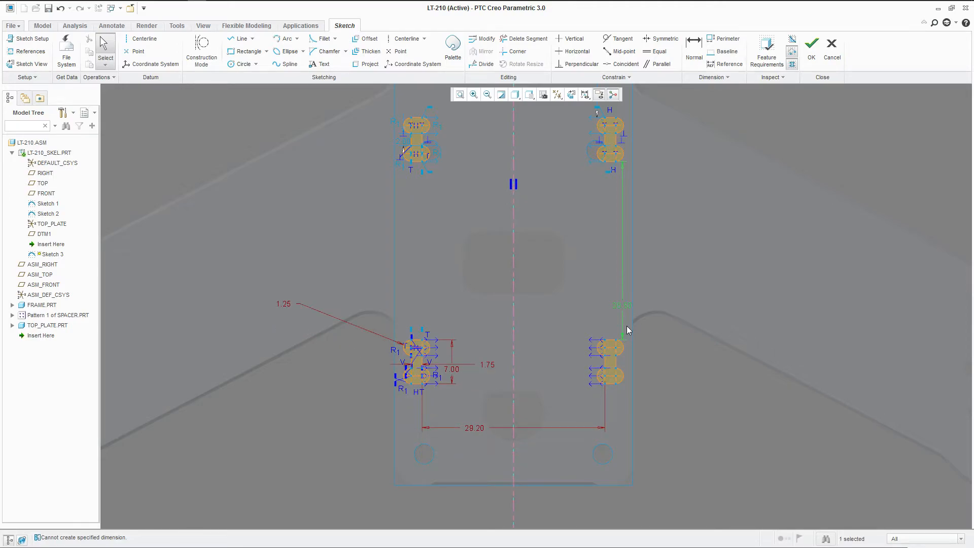
Step: Dimension the vertical distance from the horizontal reference line to the top edge of the upper-right outline and set it to 30.45
scroll(568, 343, down, 3)
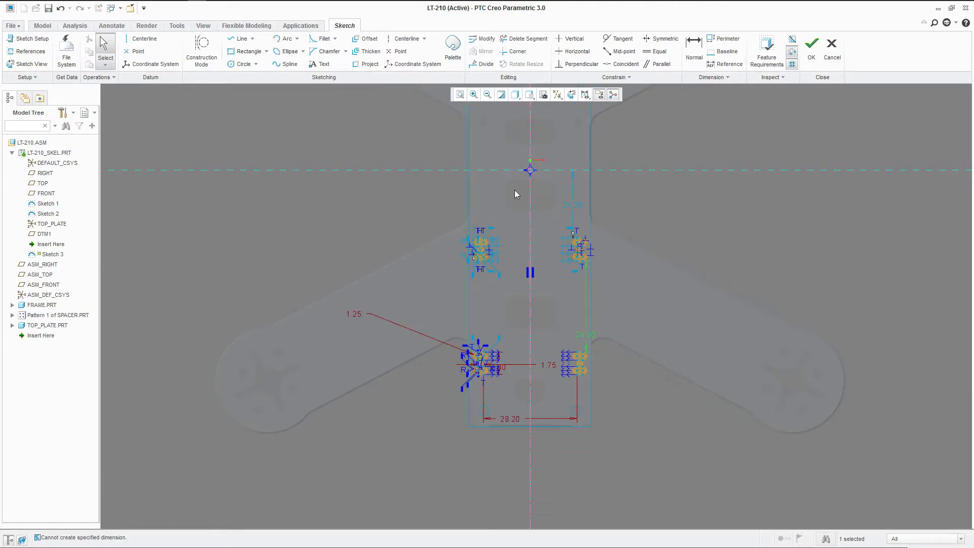
scroll(515, 193, up, 2)
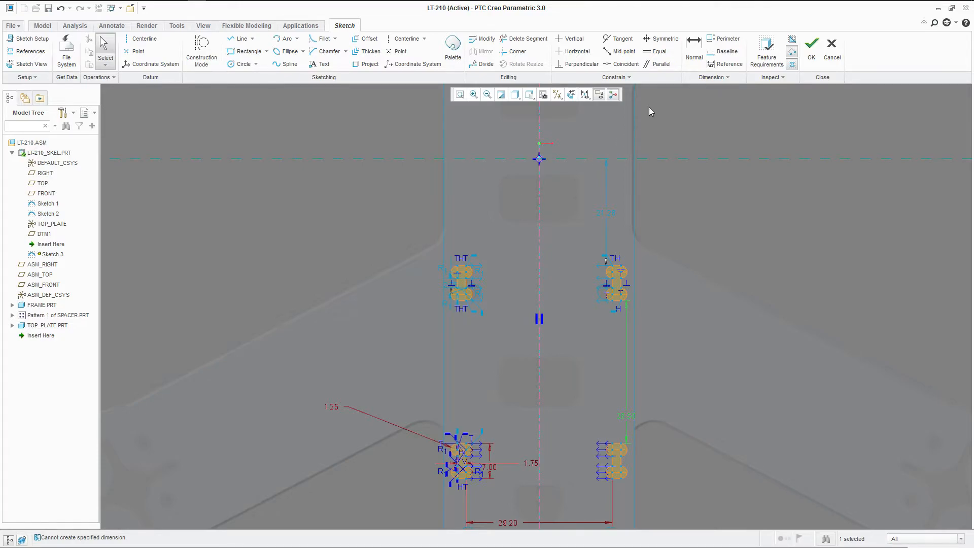
click(694, 50)
scroll(611, 272, up, 3)
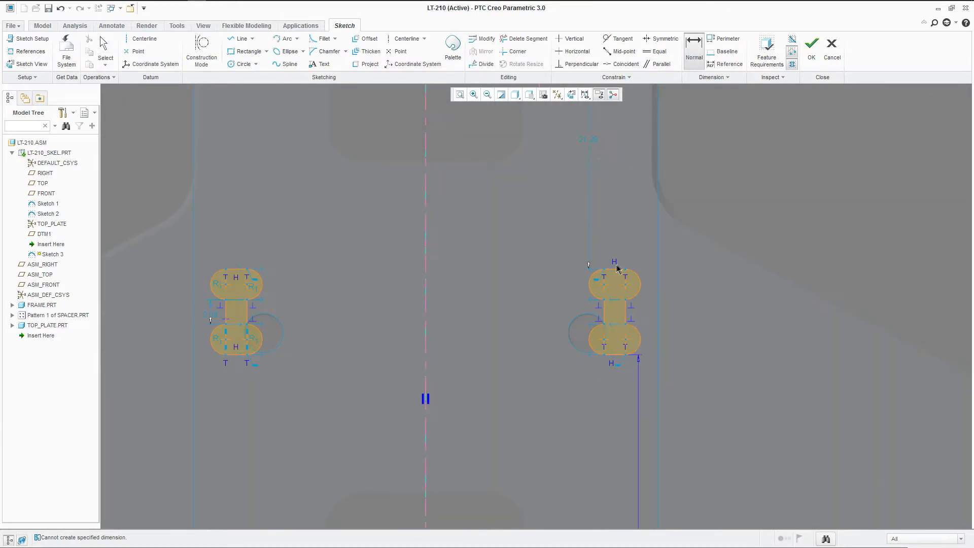
scroll(623, 323, down, 3)
click(636, 228)
middle_click(630, 269)
middle_click(664, 277)
double_click(635, 273)
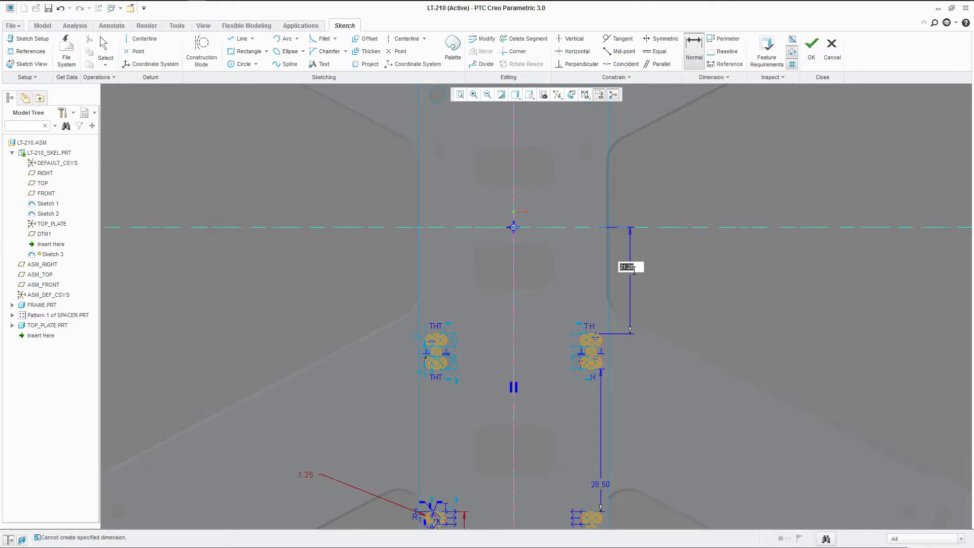
text(30.45)
key(Return)
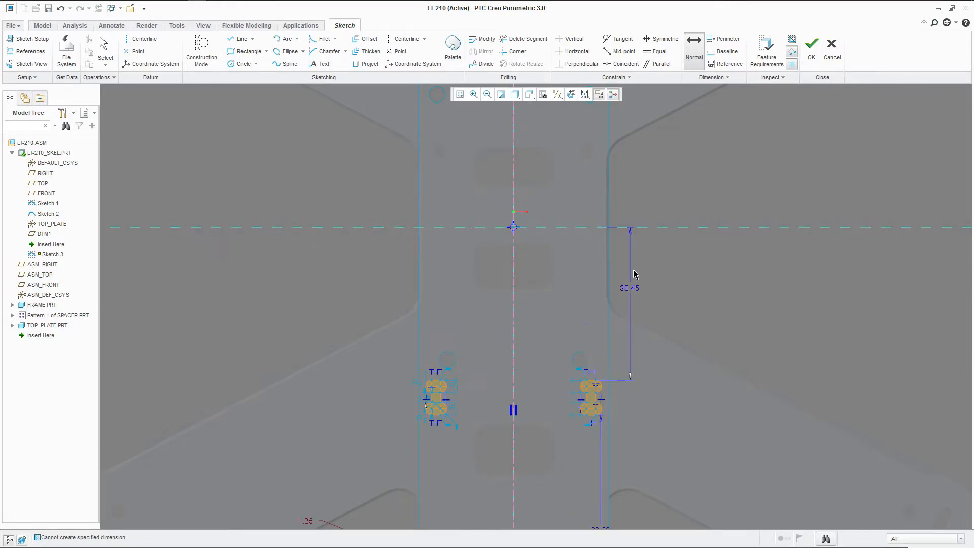
Step: Constrain the vertical waist lines of the upper-left and lower-left outlines to equal length
scroll(566, 265, up, 3)
scroll(503, 415, down, 5)
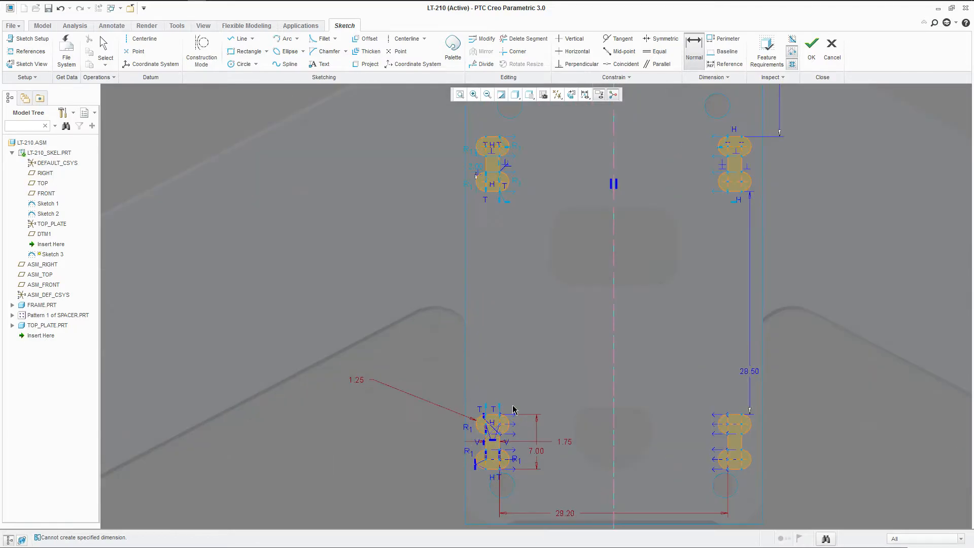
middle_click(511, 297)
scroll(473, 157, down, 5)
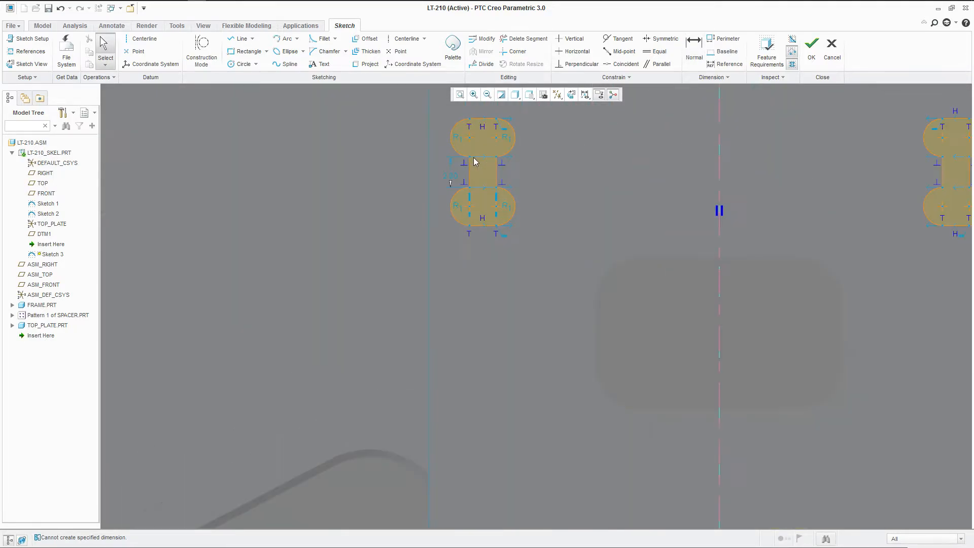
middle_click(606, 177)
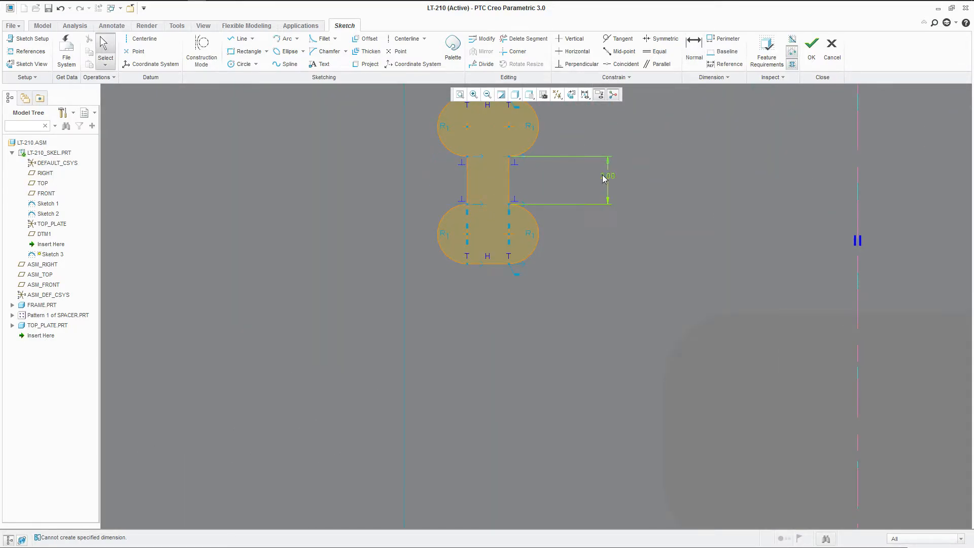
click(554, 176)
click(658, 52)
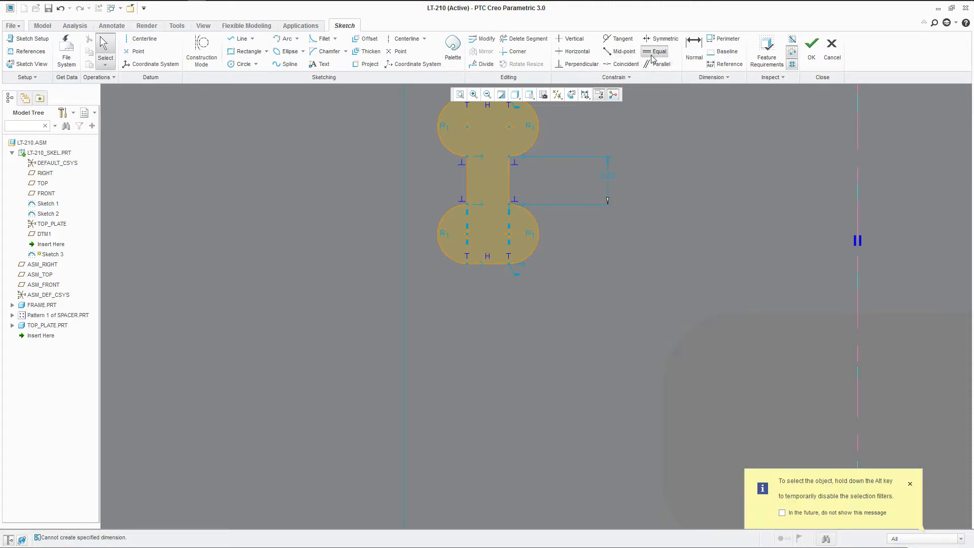
scroll(525, 167, up, 5)
scroll(558, 436, down, 3)
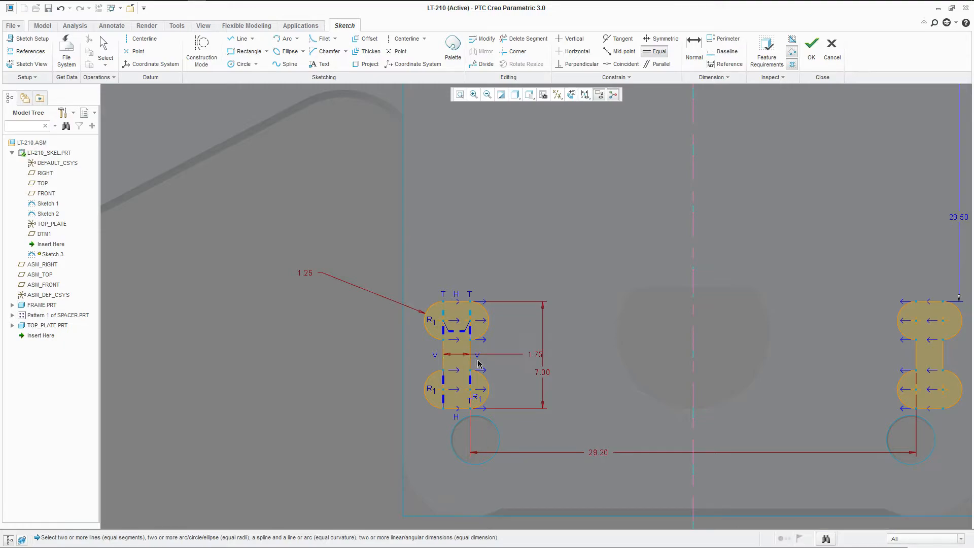
scroll(489, 456, up, 4)
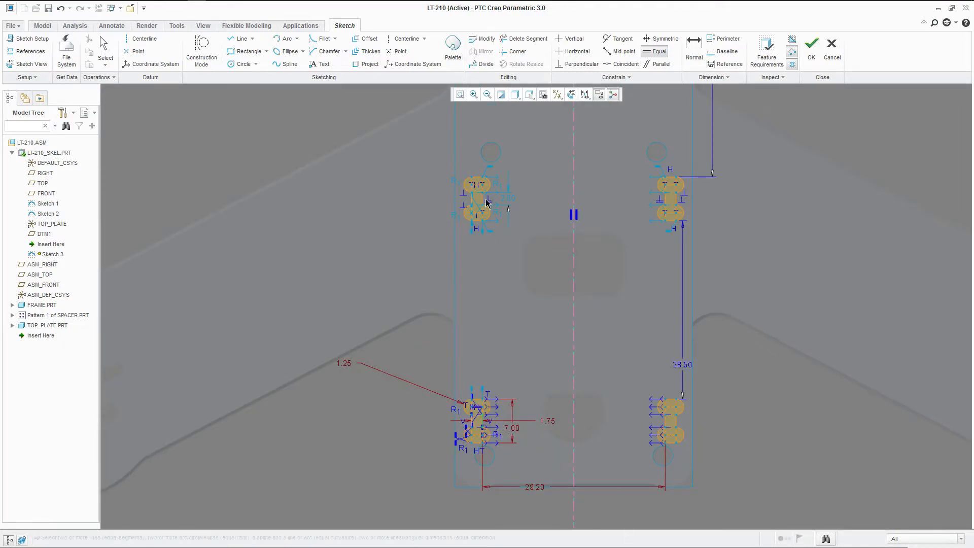
scroll(488, 205, down, 3)
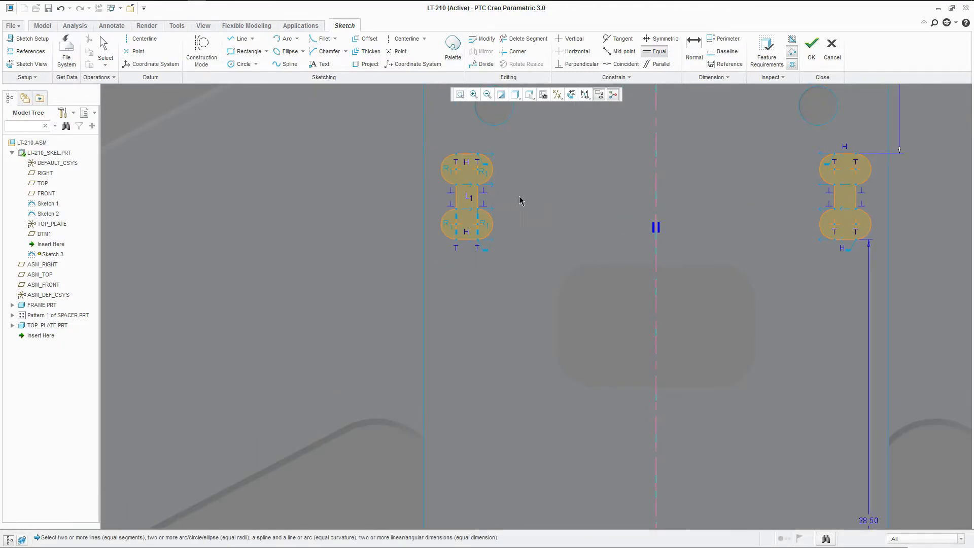
Step: Try to make the two vertical spacing dimensions equal, and undo that constraint
scroll(538, 202, up, 3)
click(697, 358)
scroll(698, 357, up, 3)
click(703, 278)
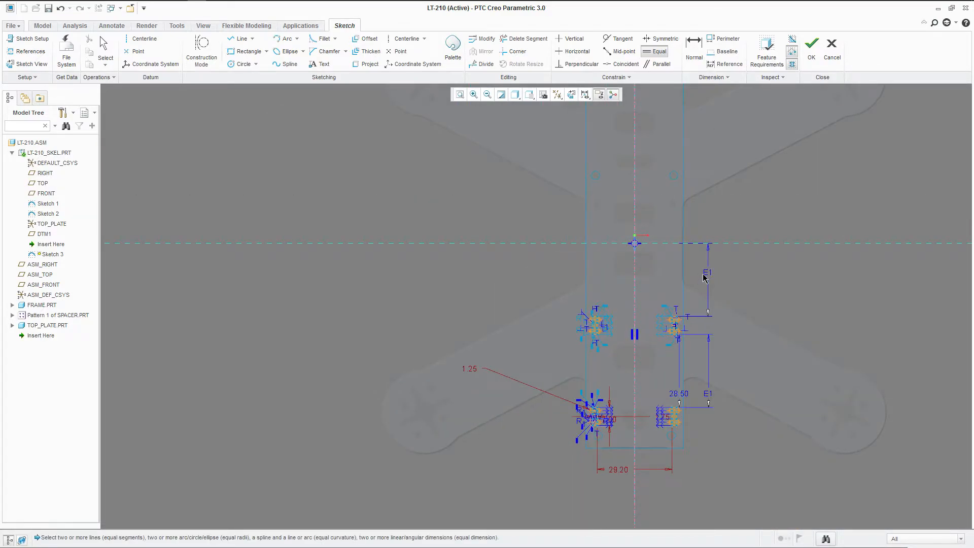
right_click(703, 276)
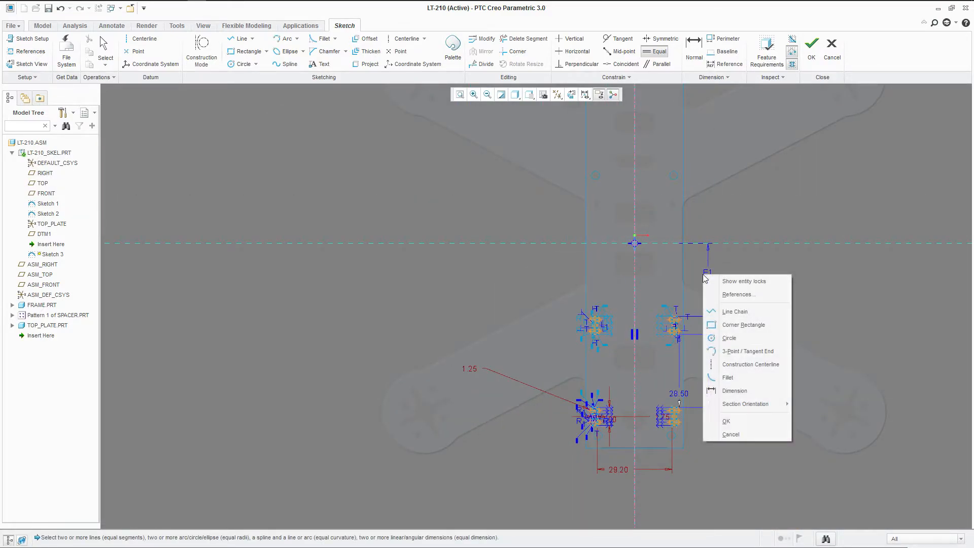
click(733, 434)
click(556, 296)
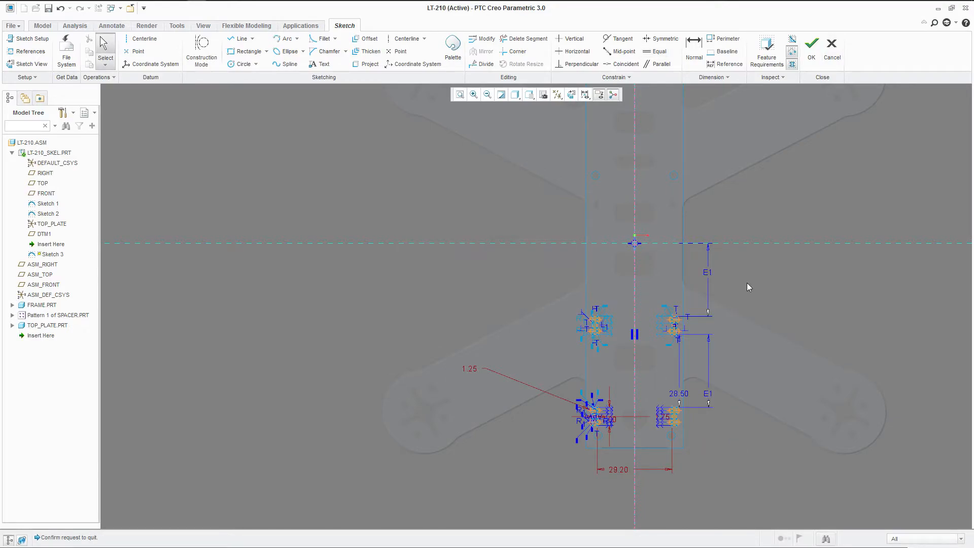
key(ctrl+z)
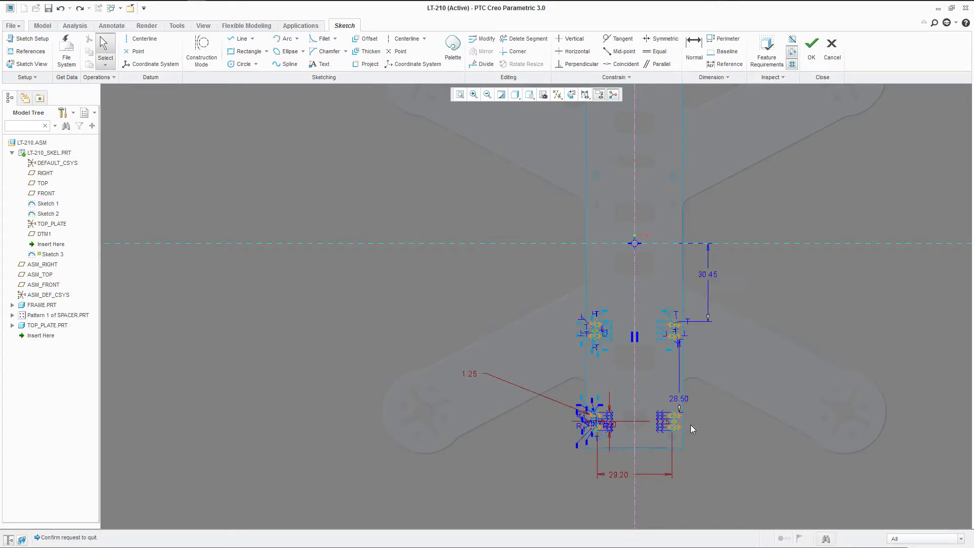
Step: Lock the 28.50 and 30.45 vertical spacing dimensions together
click(680, 396)
ctrl+click(708, 277)
right_click(708, 275)
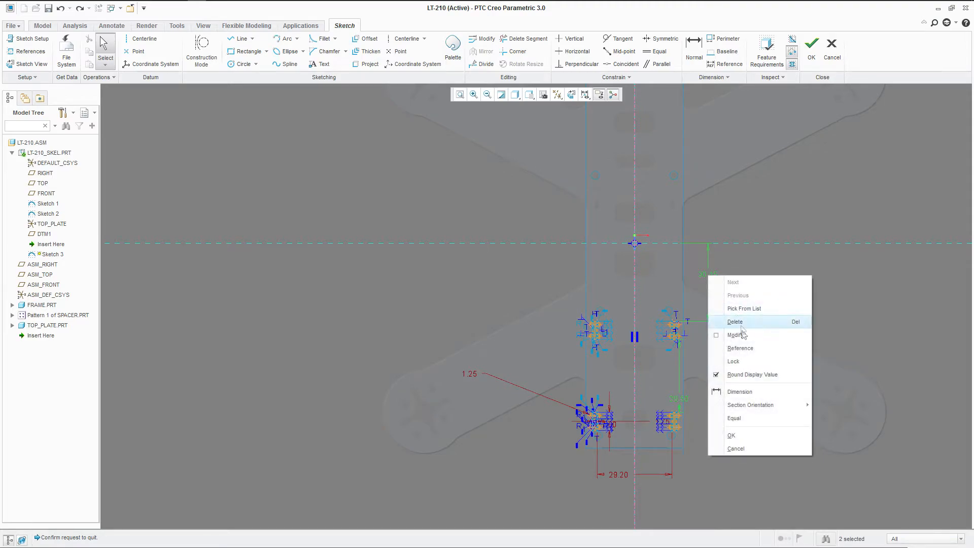
click(733, 361)
scroll(637, 395, up, 3)
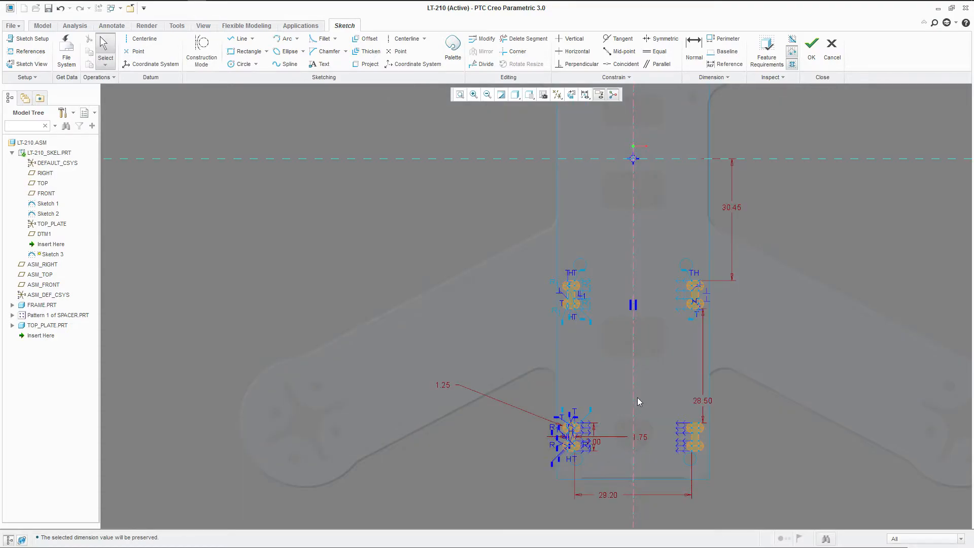
Step: Set the overall height of the lower-left outline to 6
scroll(662, 443, up, 2)
scroll(705, 455, up, 3)
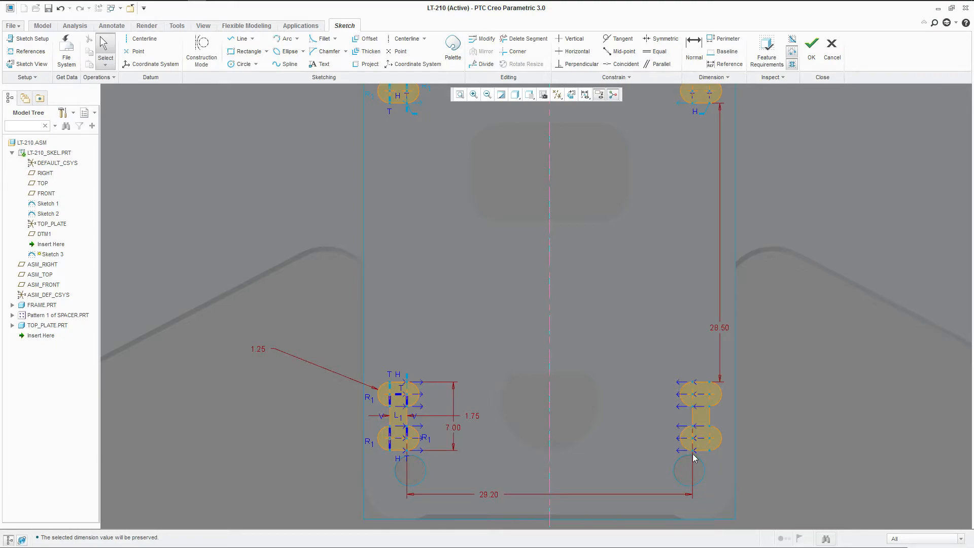
scroll(564, 478, down, 2)
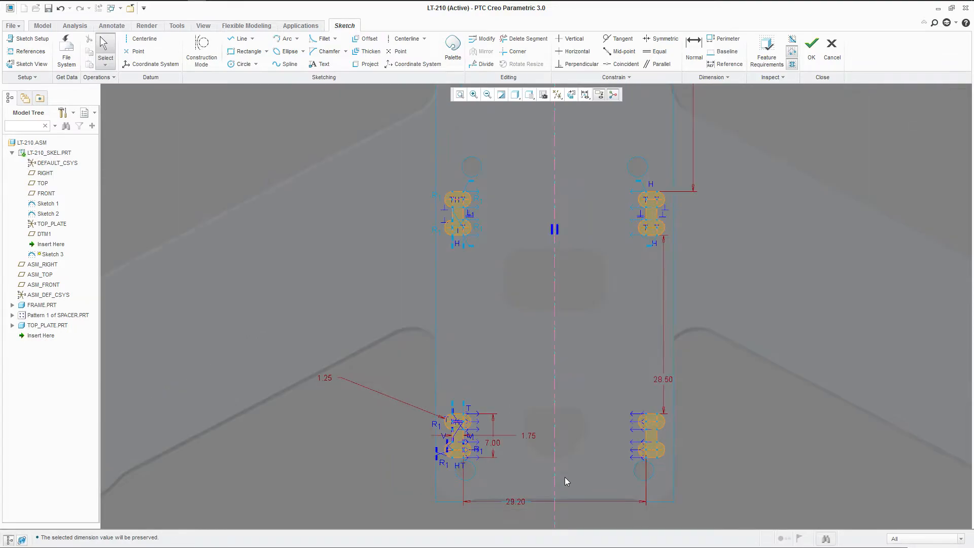
scroll(533, 471, up, 1)
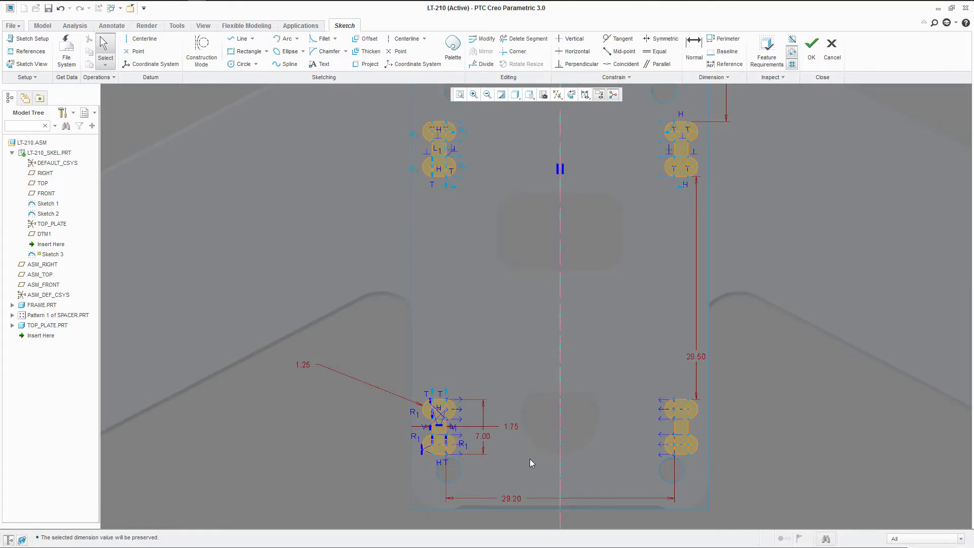
double_click(512, 427)
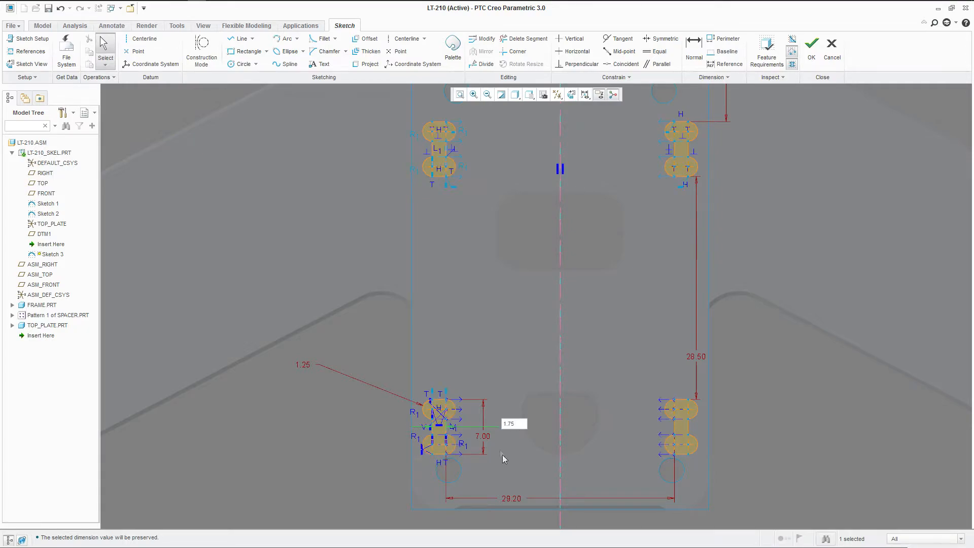
double_click(486, 437)
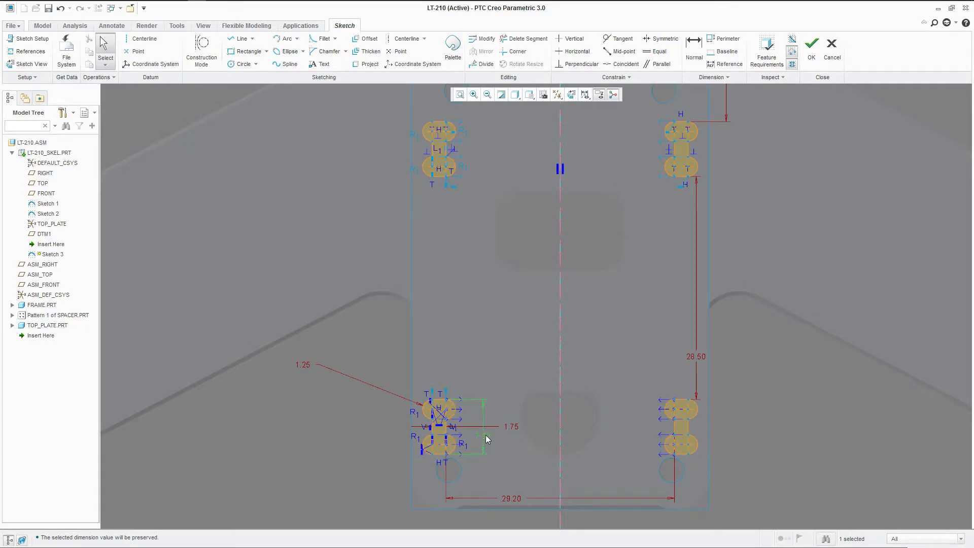
text(6)
key(Return)
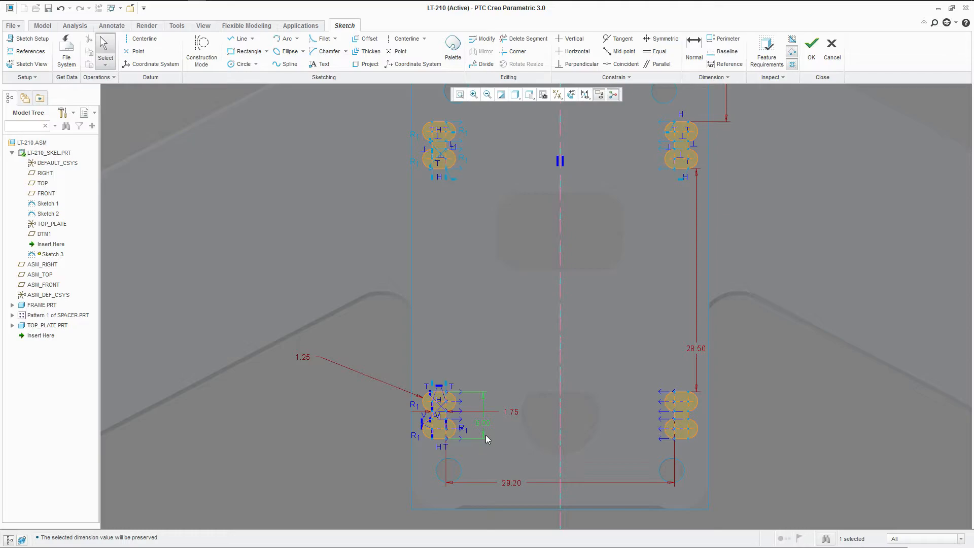
scroll(538, 466, down, 2)
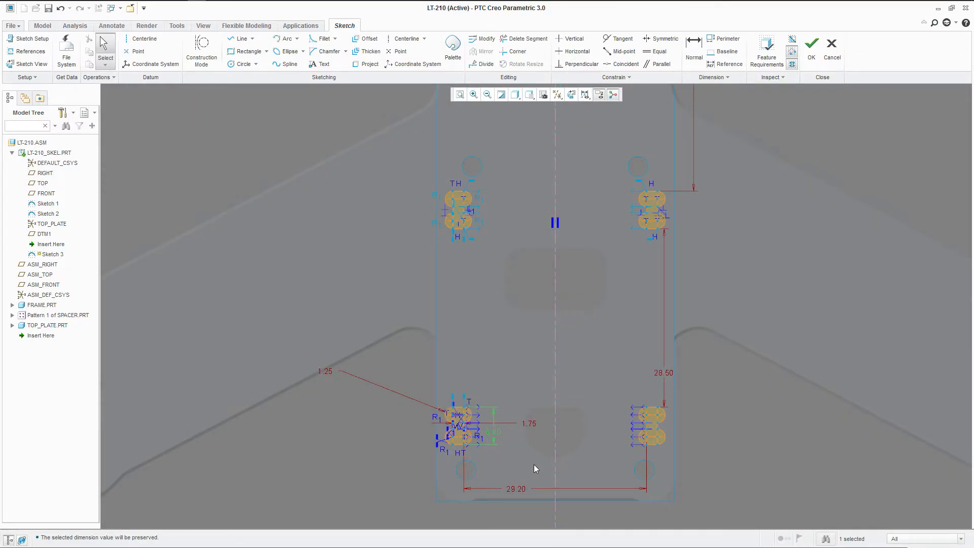
scroll(478, 449, up, 4)
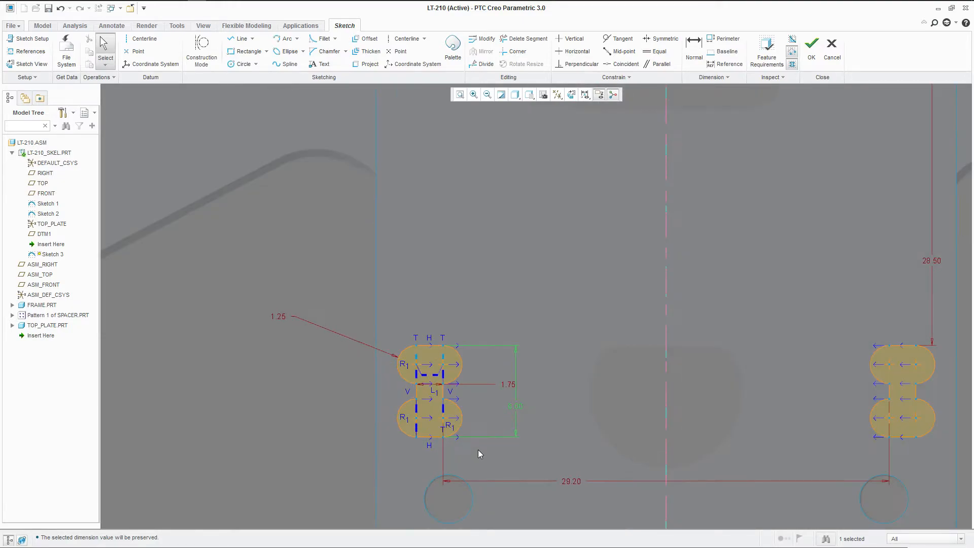
Step: Try an overall height of 6.5 for the lower-left outline, and set it back to 6
double_click(518, 408)
text(6.5)
key(Return)
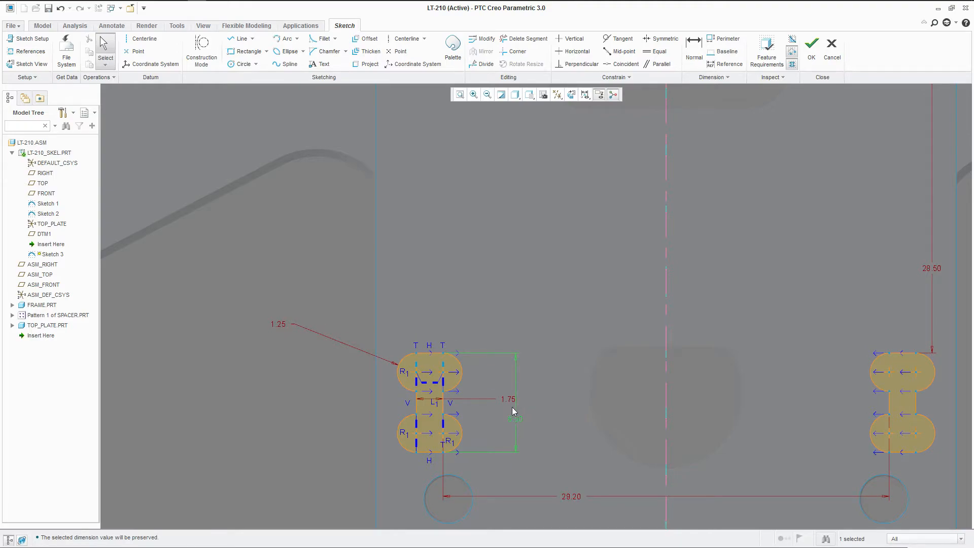
scroll(510, 409, down, 4)
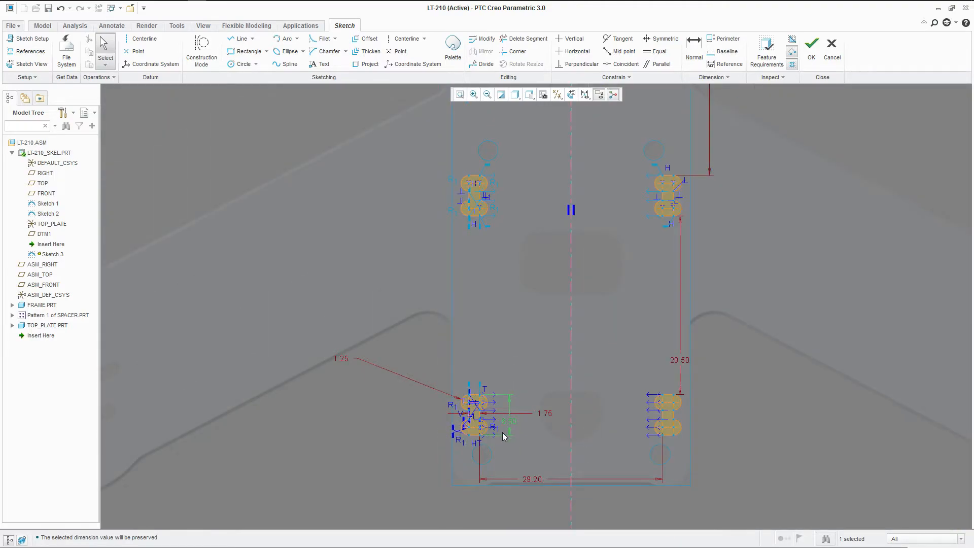
double_click(510, 422)
text(6)
key(Return)
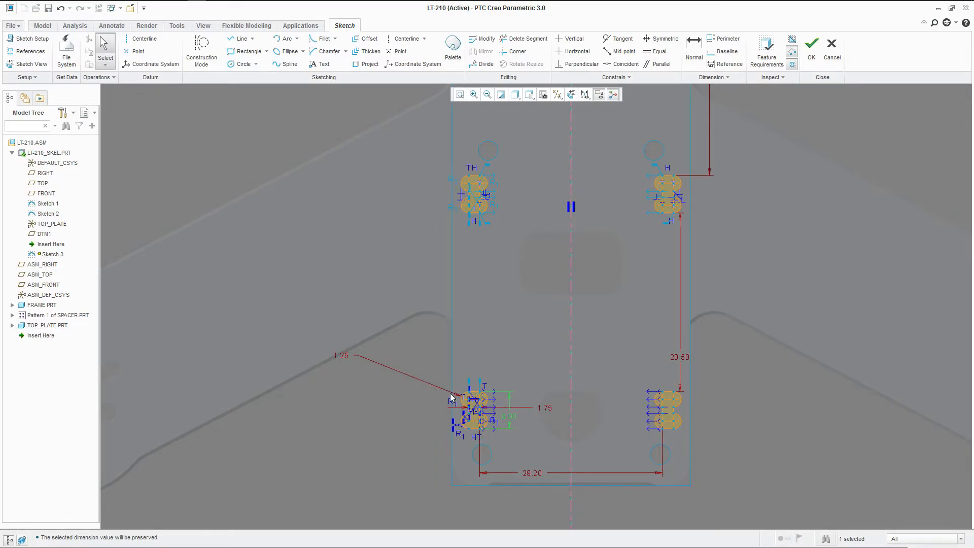
Step: Accept the sketch with the four slot outlines and return to the model
scroll(481, 420, up, 2)
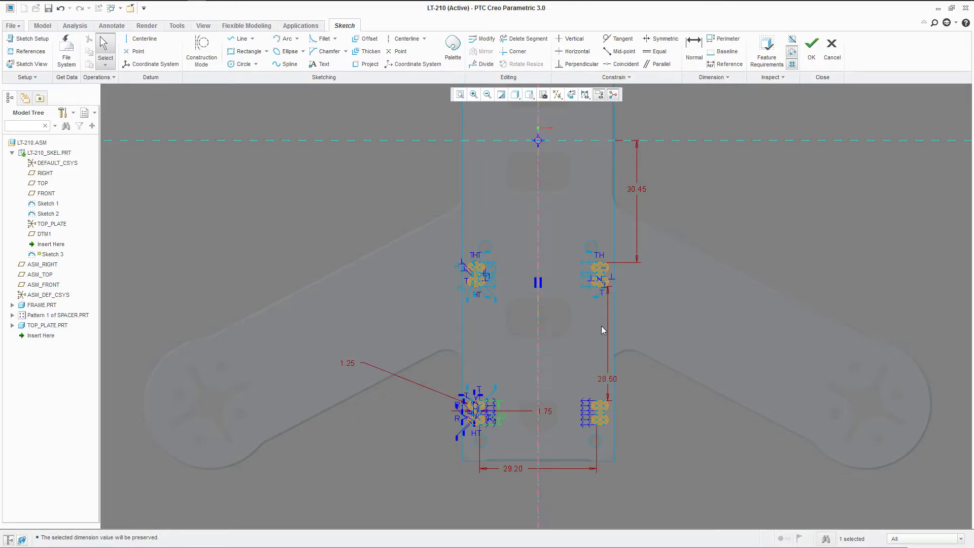
scroll(597, 310, down, 2)
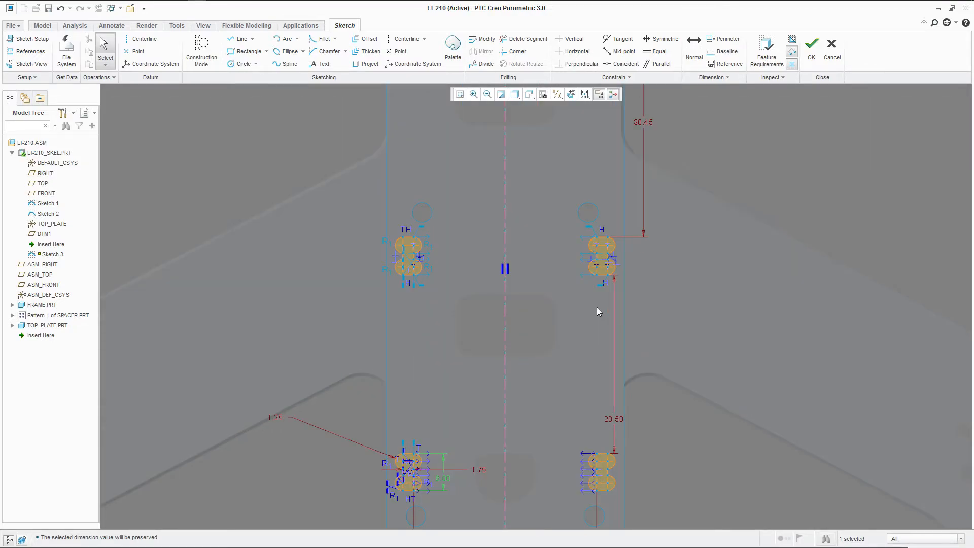
scroll(595, 311, up, 1)
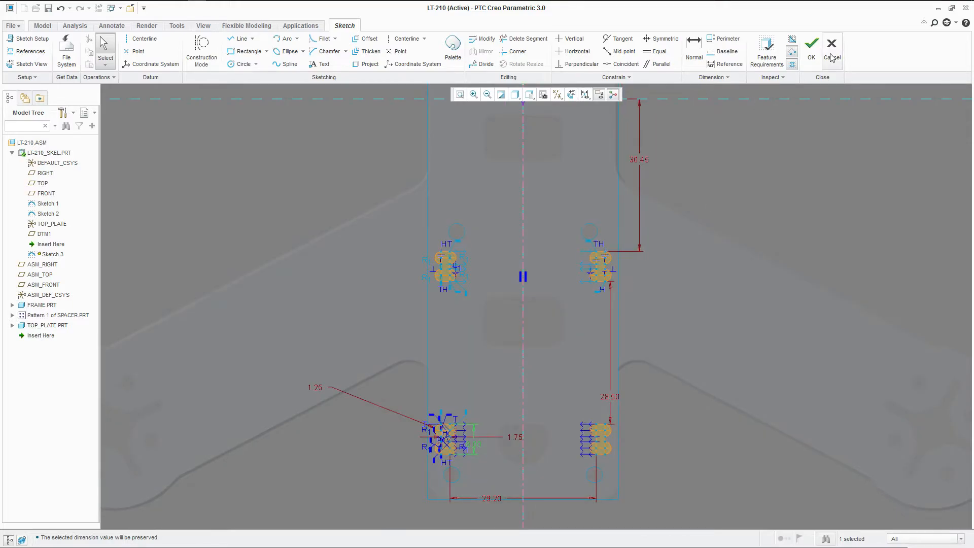
click(812, 51)
Step: Start a datum plane through the short straight inner edge of the rear slot outline on the frame's right side
mouse_move(561, 266)
middle_down()
mouse_move(531, 337)
mouse_move(529, 293)
mouse_move(541, 299)
mouse_move(526, 291)
middle_up()
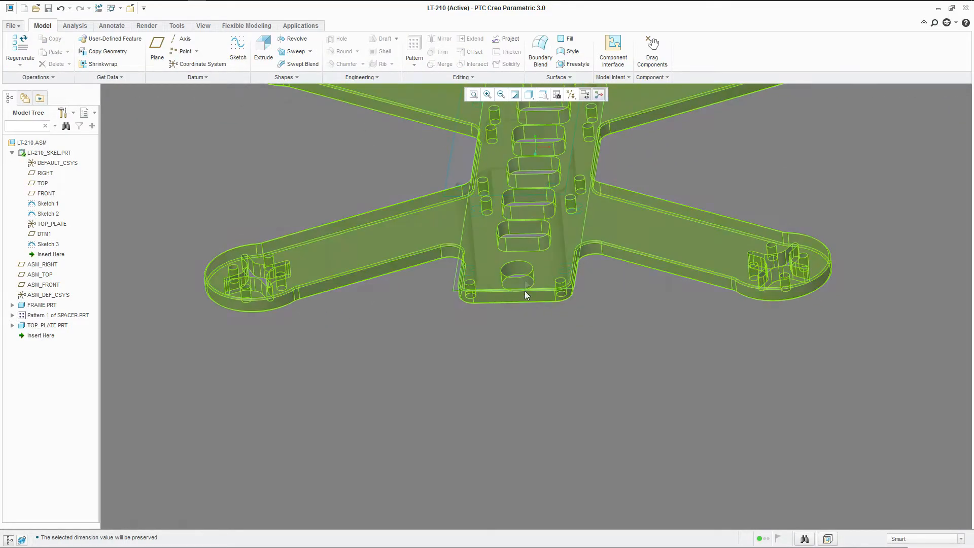
click(573, 211)
scroll(573, 211, down, 3)
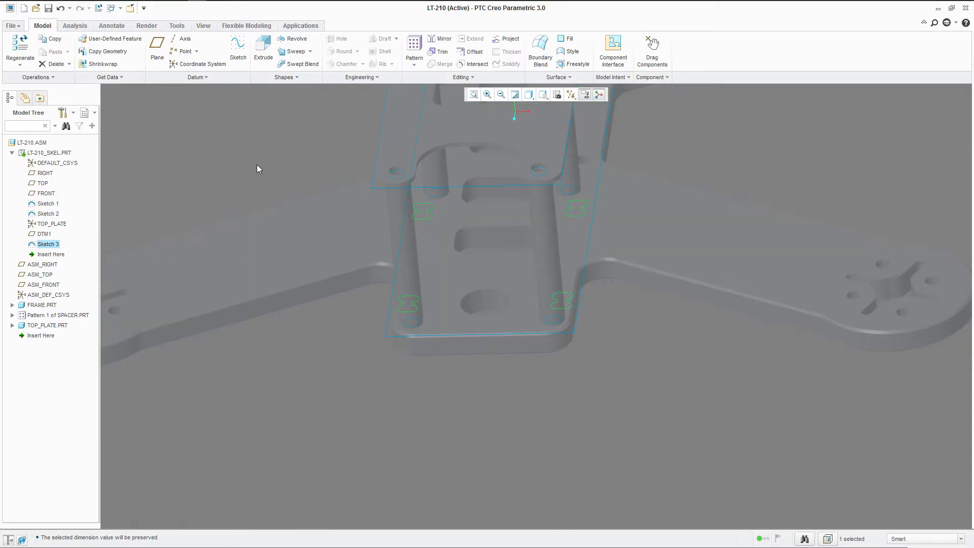
click(157, 49)
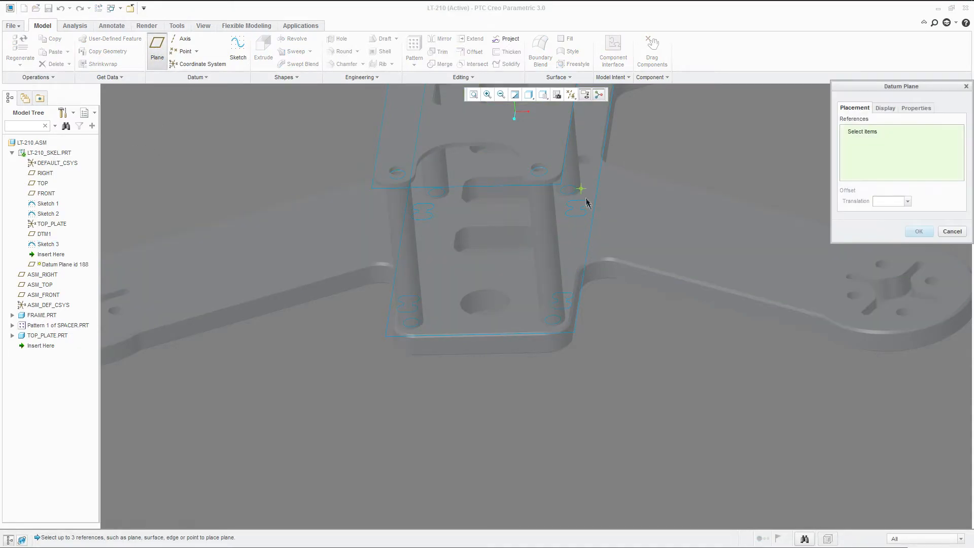
scroll(584, 200, down, 8)
click(553, 201)
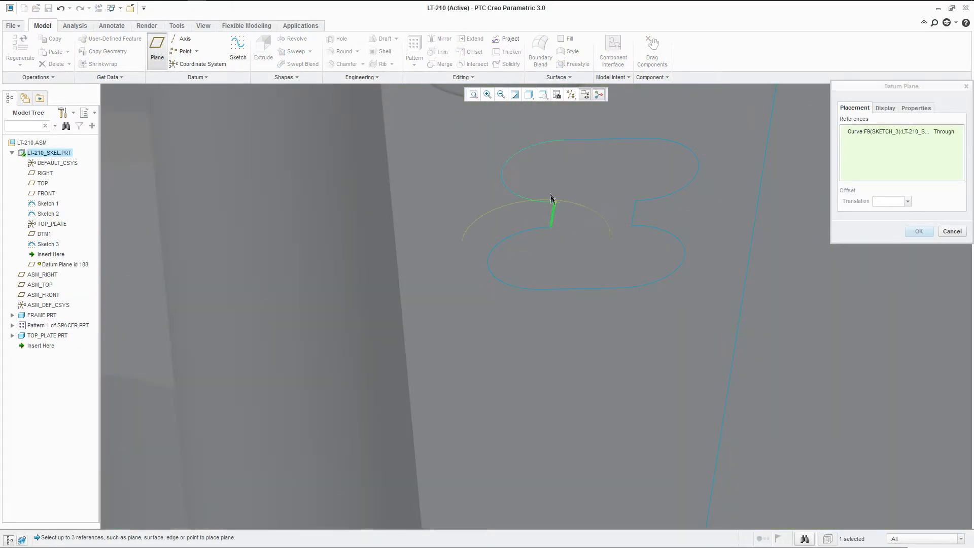
Step: Try to add an edge of the neighbouring slot outline as second plane reference, and remove the picked frame surface
scroll(553, 202, up, 10)
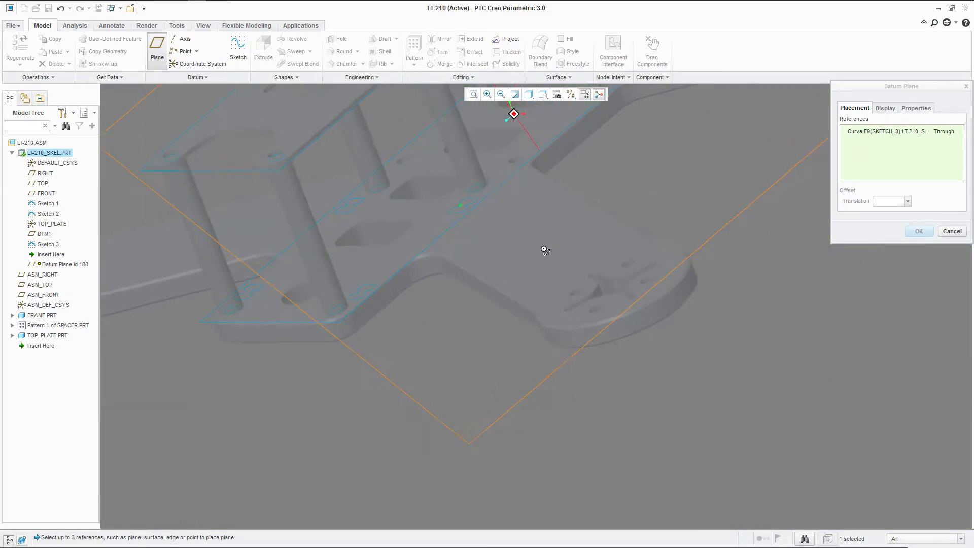
middle_drag(545, 249, 542, 261)
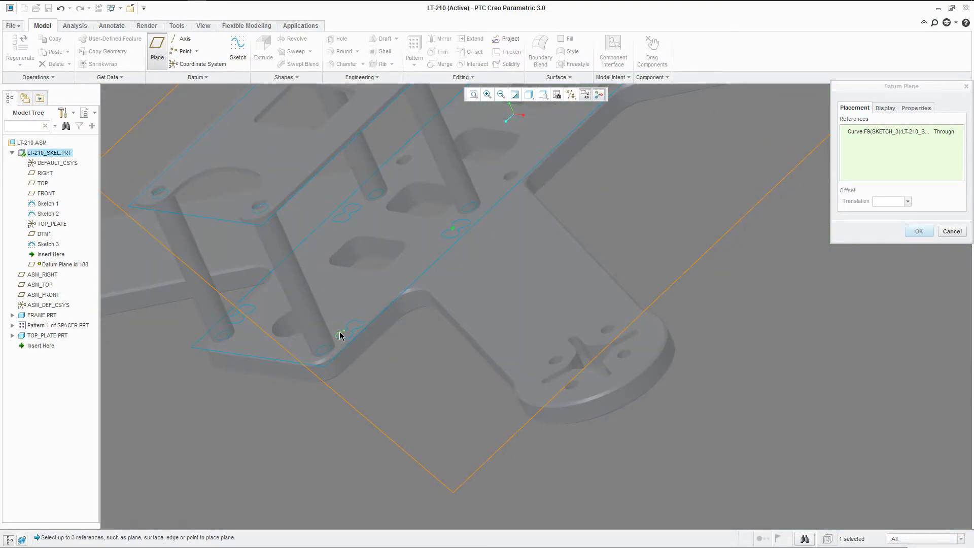
scroll(350, 332, down, 8)
ctrl+click(377, 296)
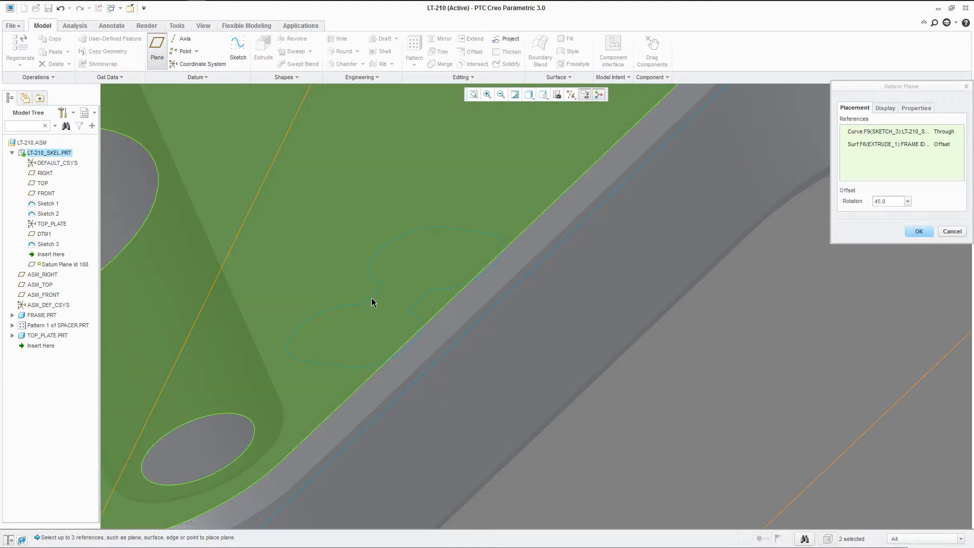
scroll(437, 322, up, 8)
middle_drag(489, 296, 482, 276)
right_click(874, 151)
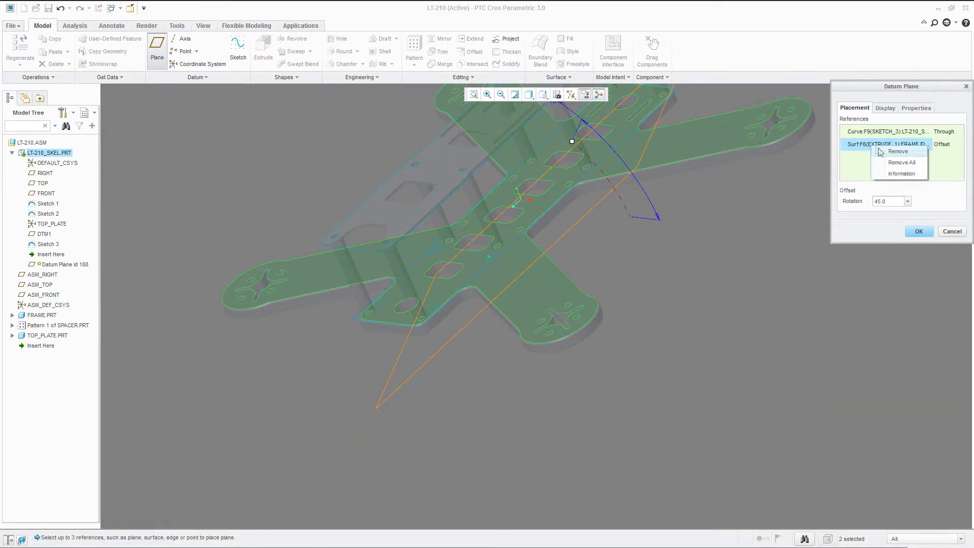
click(890, 153)
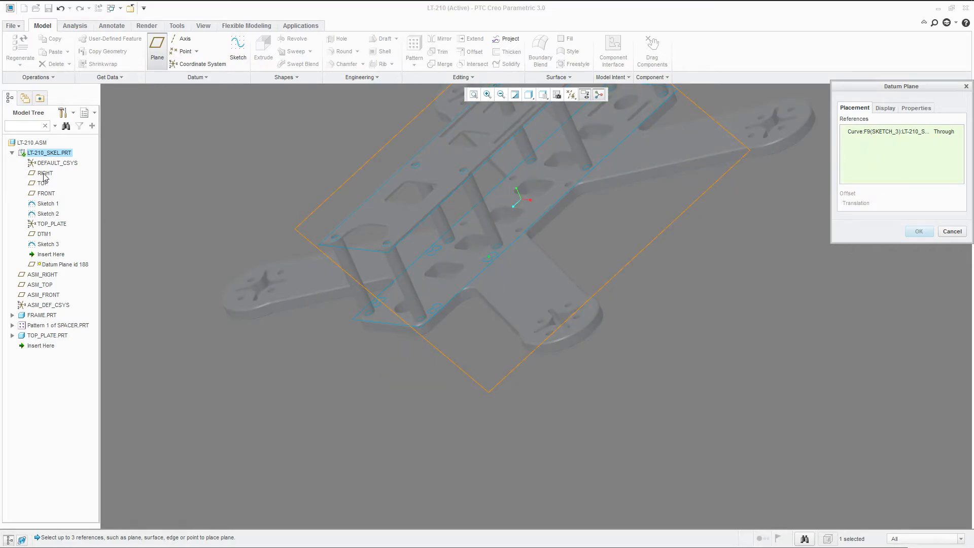
Step: Add the skeleton's RIGHT plane as the second reference, set the rotation to 0, and create the datum plane
ctrl+click(45, 174)
middle_drag(394, 248, 550, 261)
click(874, 133)
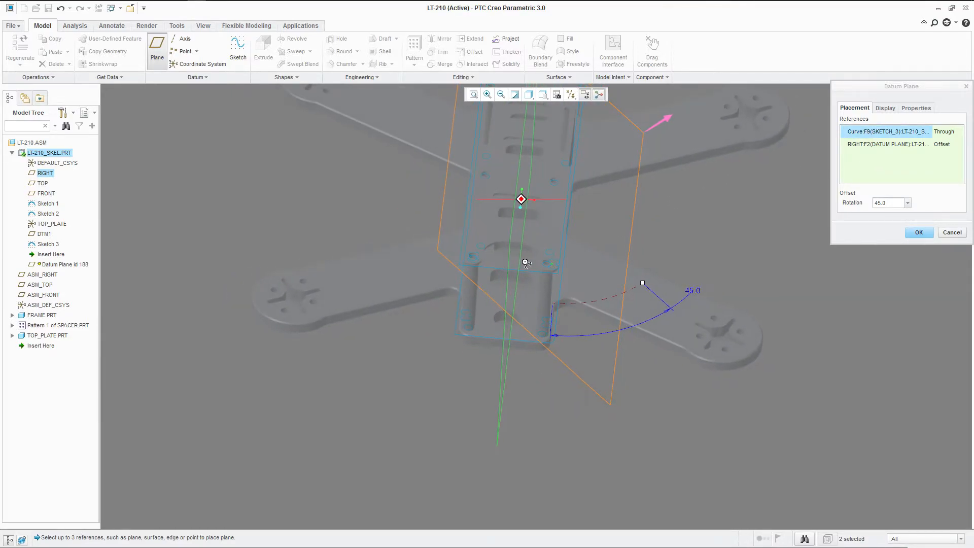
click(861, 203)
double_click(882, 203)
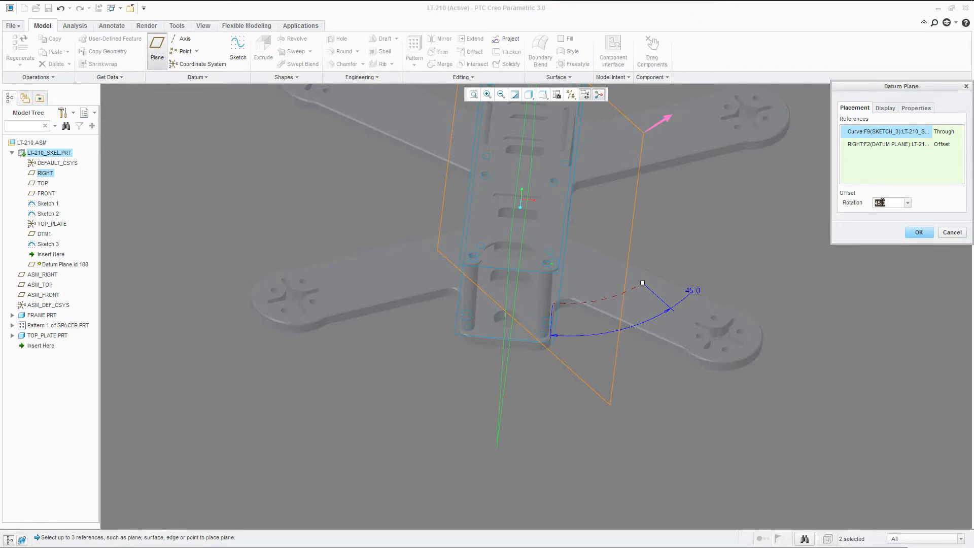
text(0)
key(Return)
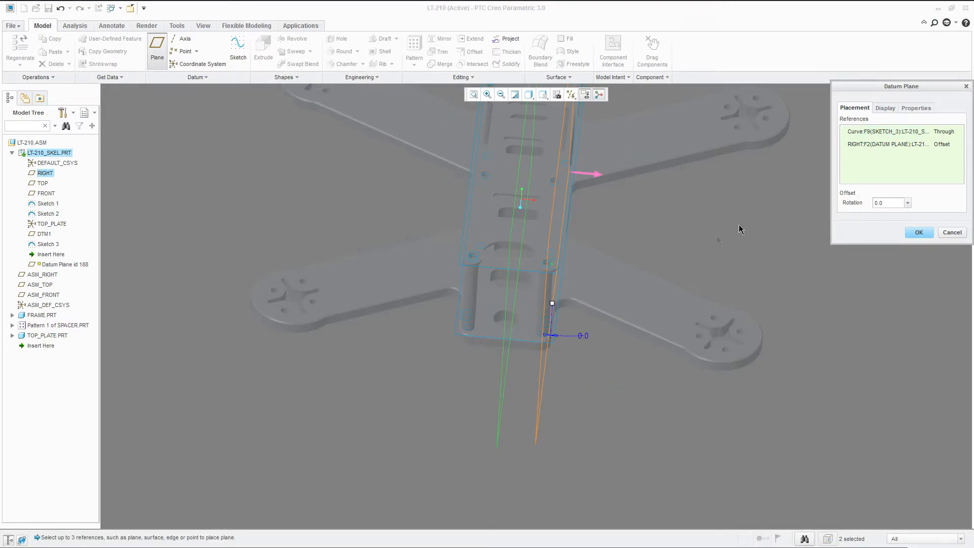
mouse_move(600, 262)
middle_down()
mouse_move(613, 303)
mouse_move(612, 262)
middle_up()
click(919, 233)
Step: Start a coordinate system on the new datum plane and place its origin about 51 from FRONT and about 20 from TOP
click(44, 255)
click(179, 65)
middle_drag(528, 259, 467, 245)
drag(444, 228, 391, 192)
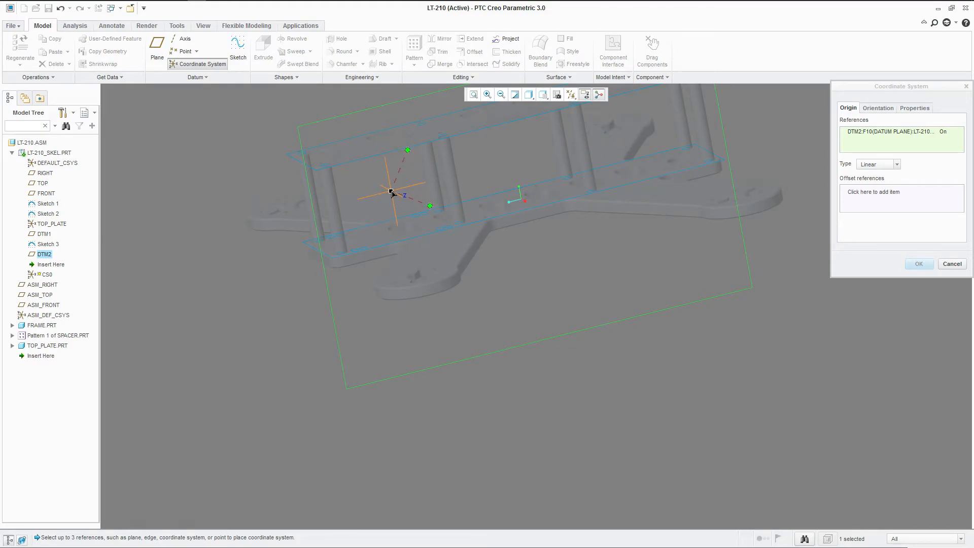
Step: Examine the slot outlines and spacers around the coordinate system's origin for suitable placement references
middle_drag(383, 198, 387, 298)
scroll(448, 297, up, 5)
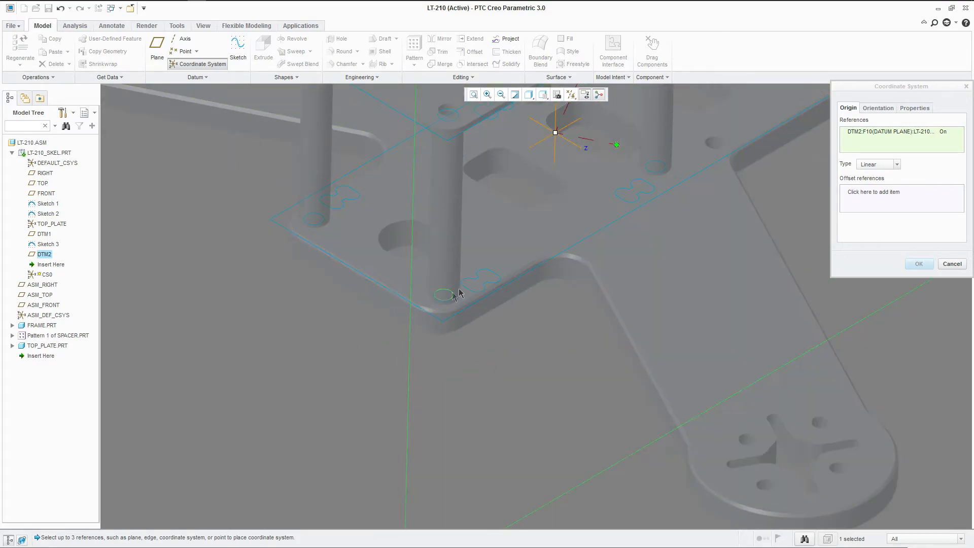
scroll(484, 278, up, 3)
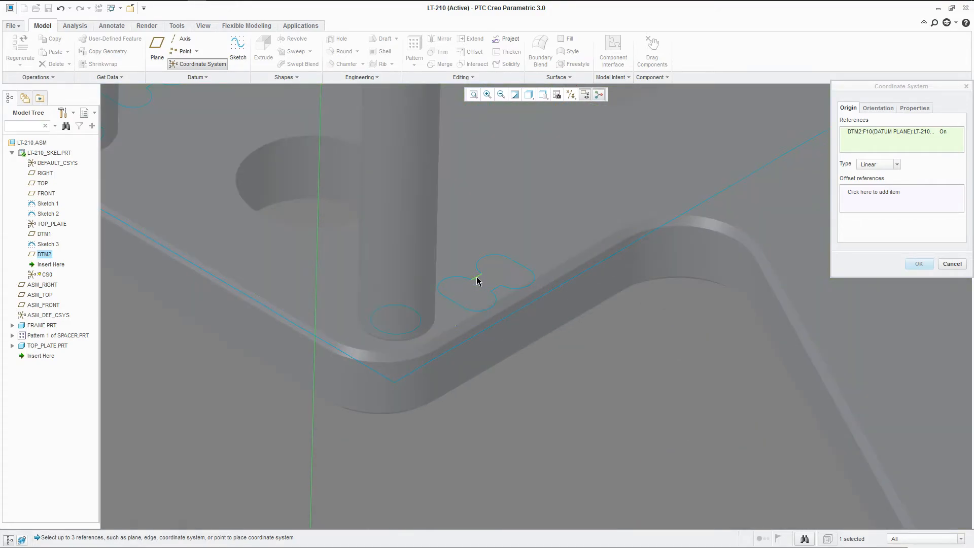
scroll(477, 280, down, 3)
scroll(669, 167, up, 5)
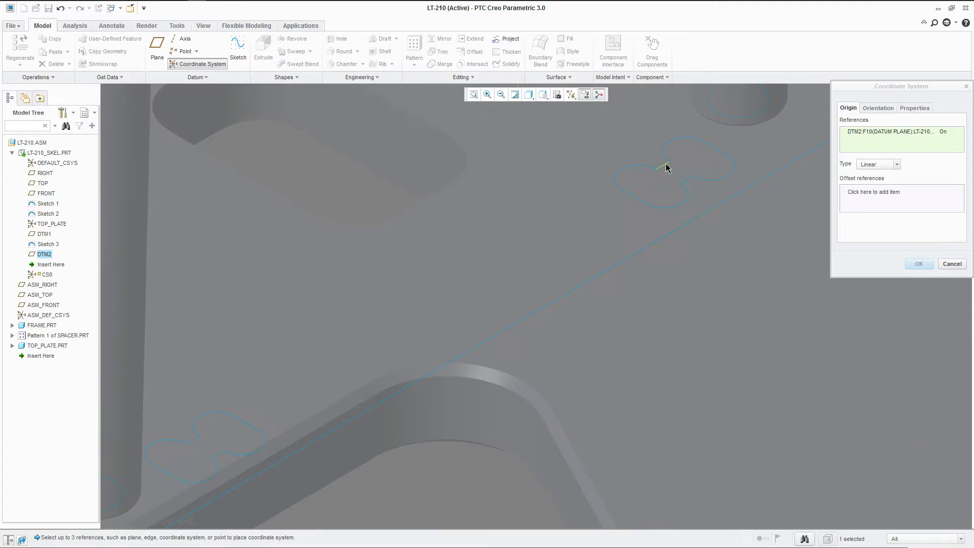
scroll(660, 171, down, 5)
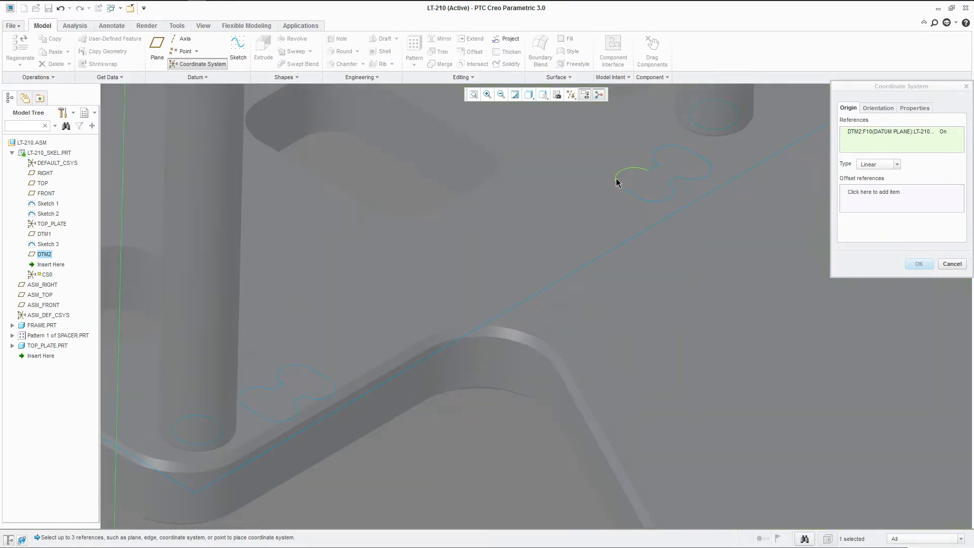
scroll(523, 208, up, 3)
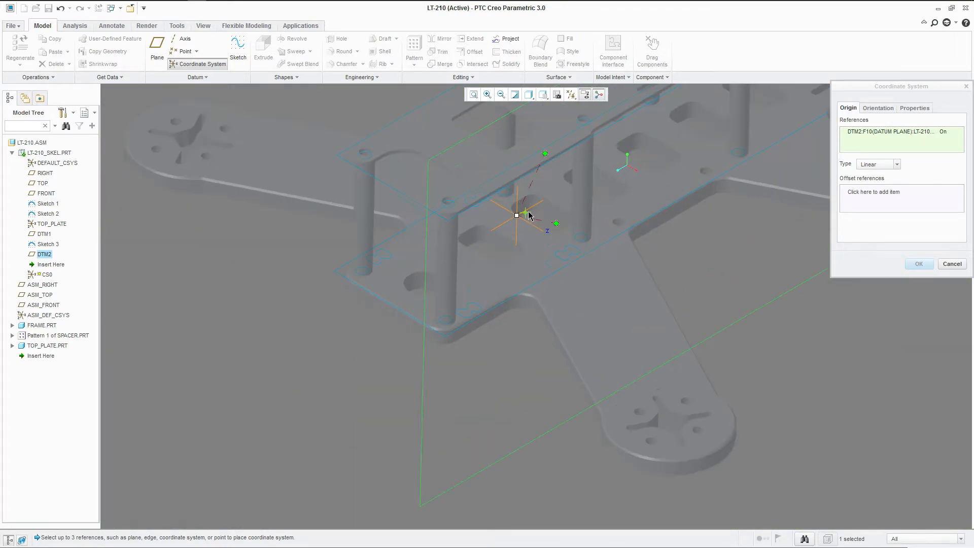
scroll(513, 206, up, 3)
middle_drag(510, 205, 498, 275)
scroll(463, 162, up, 3)
middle_drag(462, 163, 509, 311)
scroll(557, 267, up, 2)
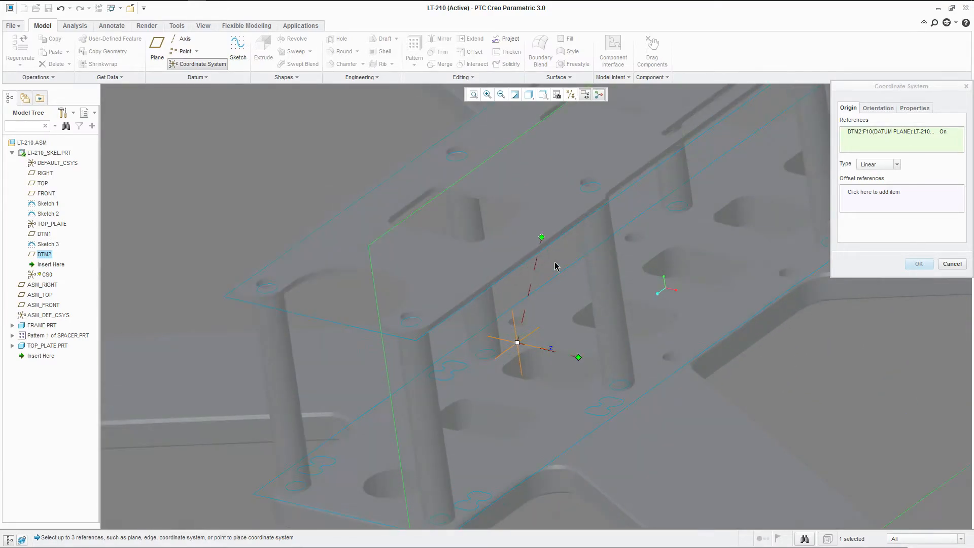
scroll(437, 370, down, 5)
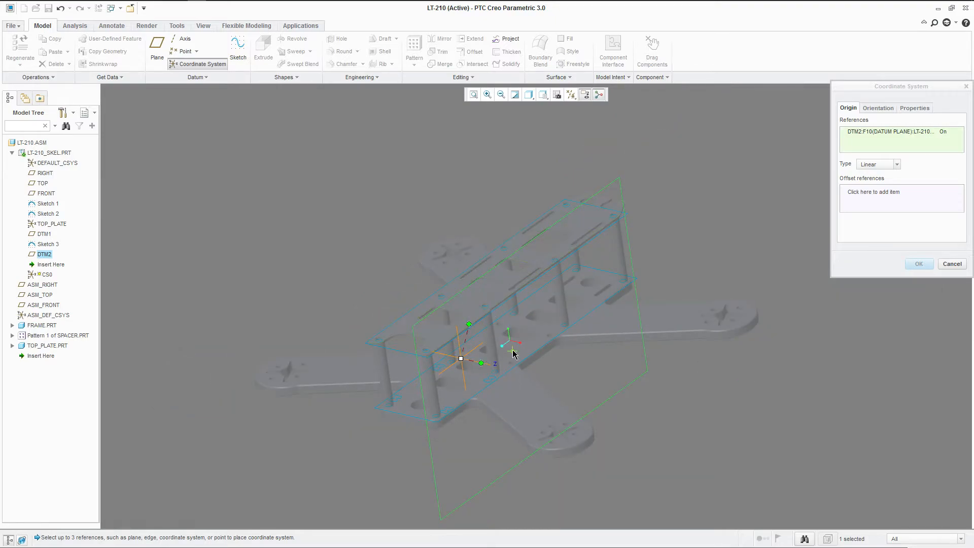
scroll(513, 352, up, 1)
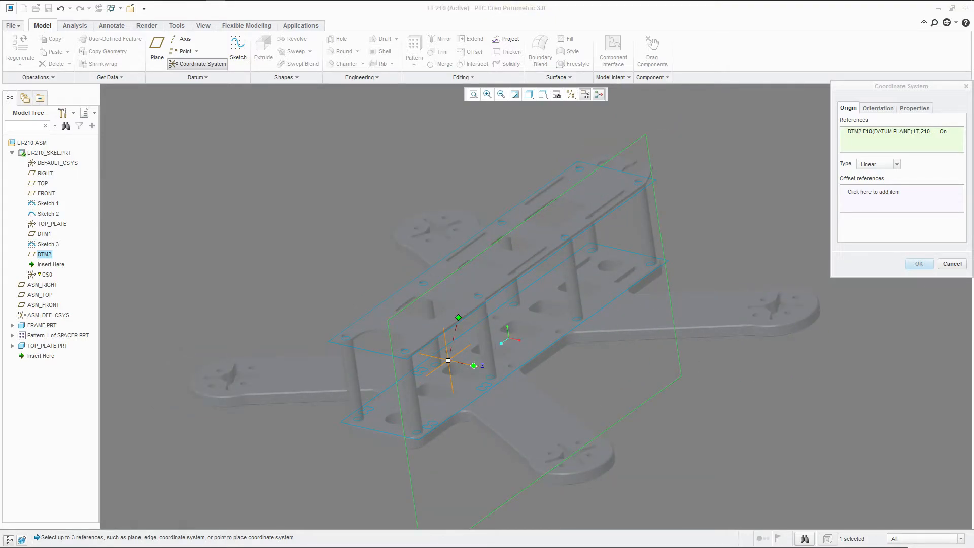
Step: Use the skeleton's FRONT and TOP planes as offset references and create the coordinate system
click(897, 132)
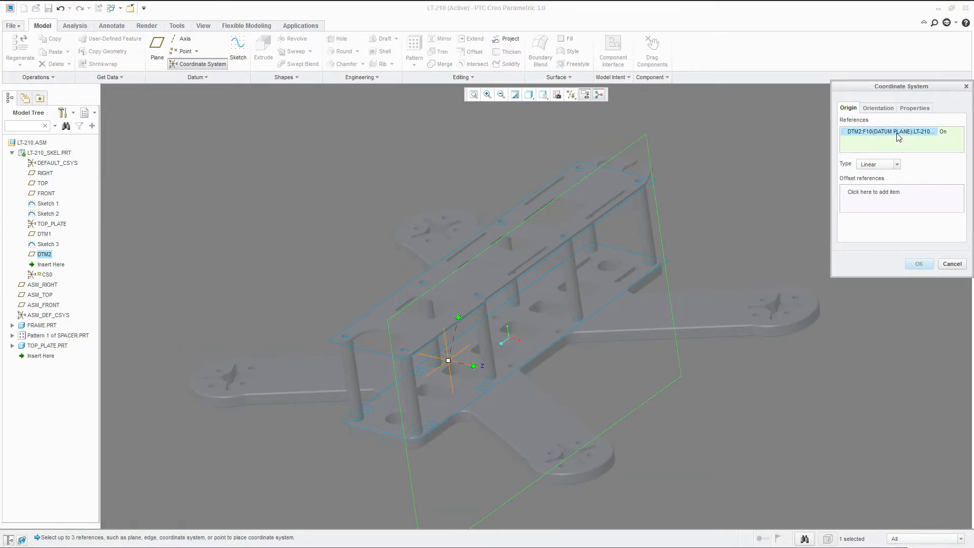
click(877, 191)
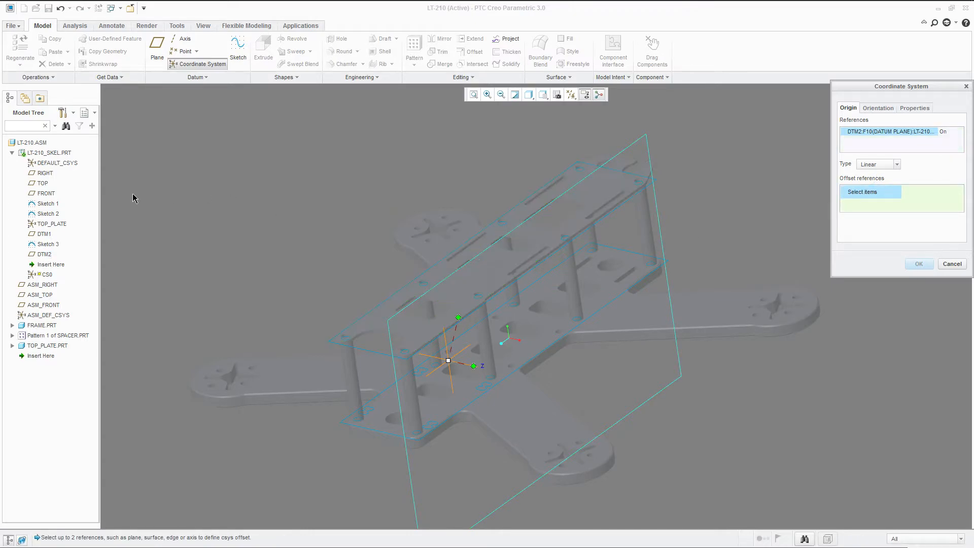
click(45, 194)
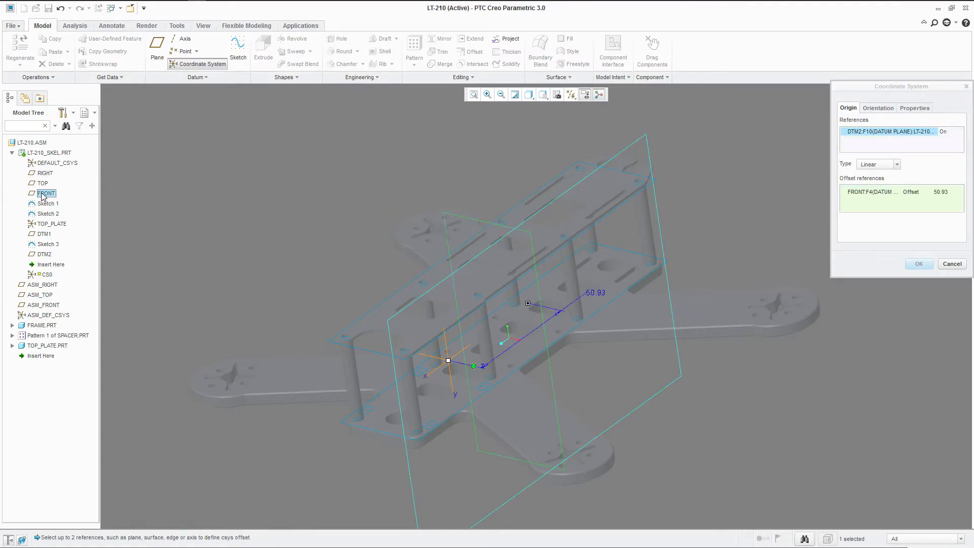
click(42, 183)
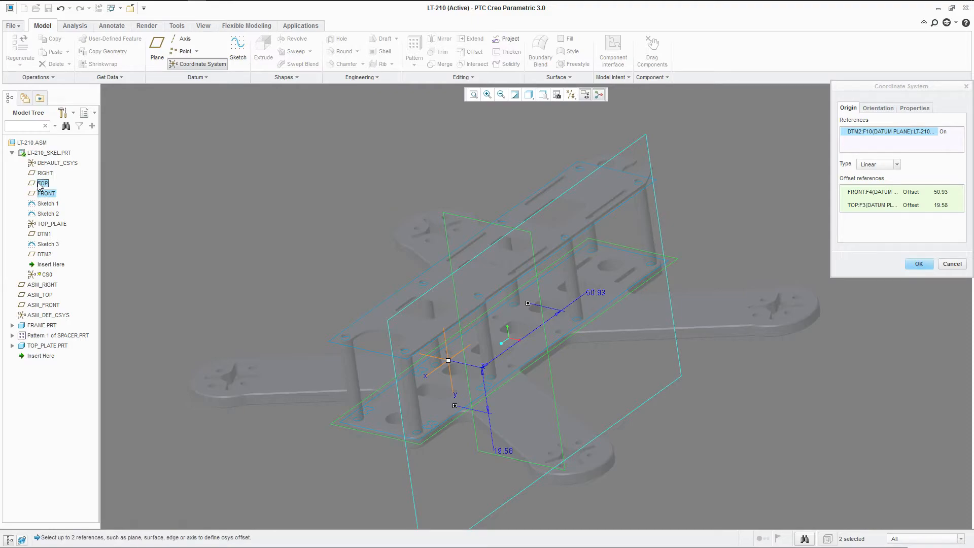
middle_click(597, 306)
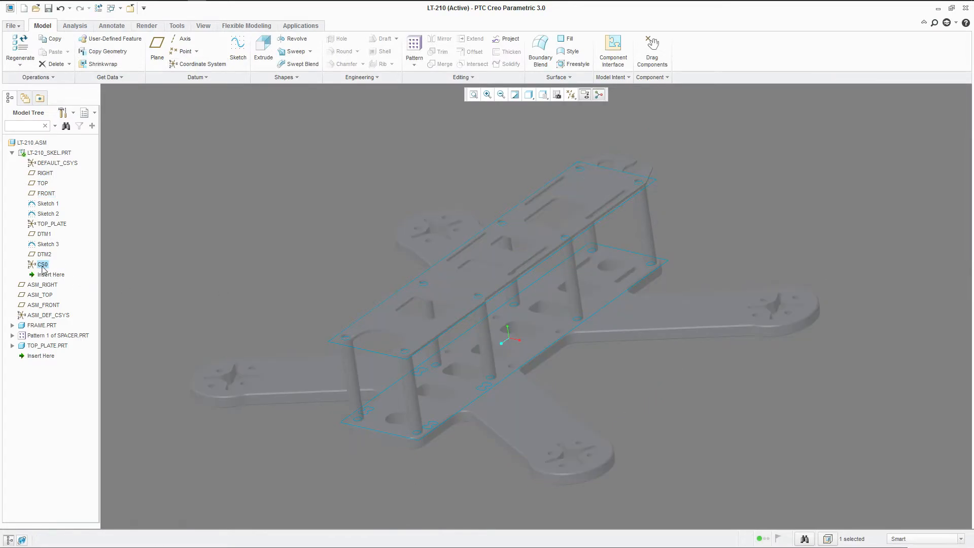
Step: Redefine the new coordinate system, trying an offset of 17.5 from FRONT and setting it to 50.5 instead
right_click(43, 268)
click(80, 279)
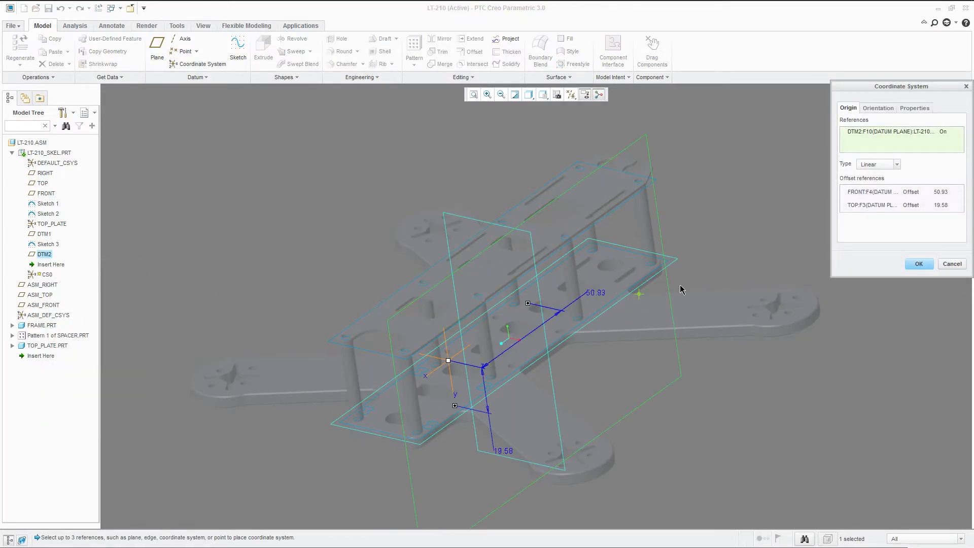
double_click(599, 292)
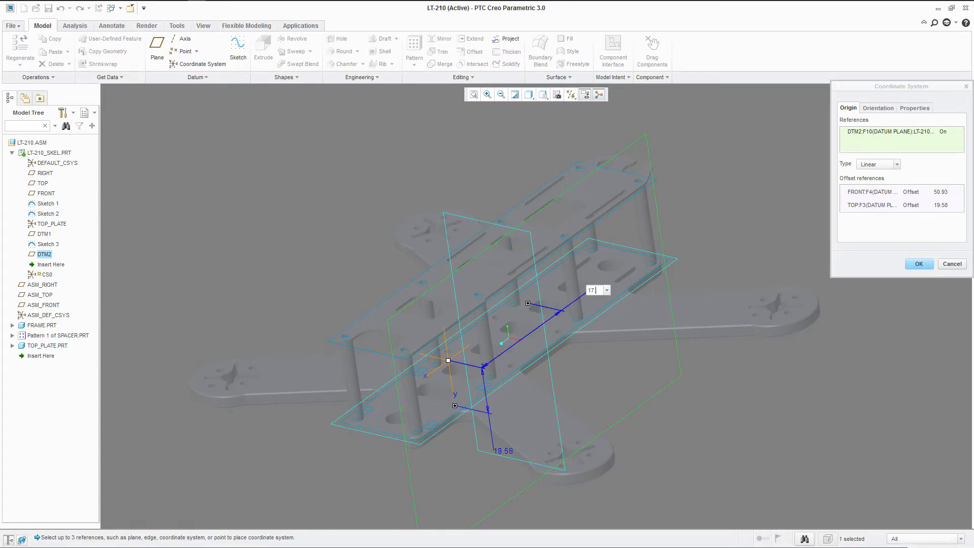
key(Return)
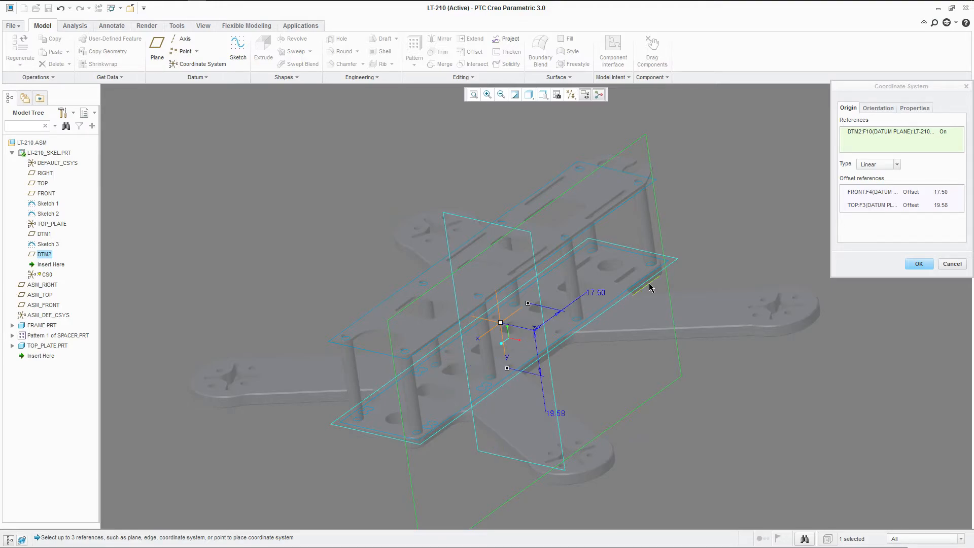
middle_drag(418, 316, 384, 313)
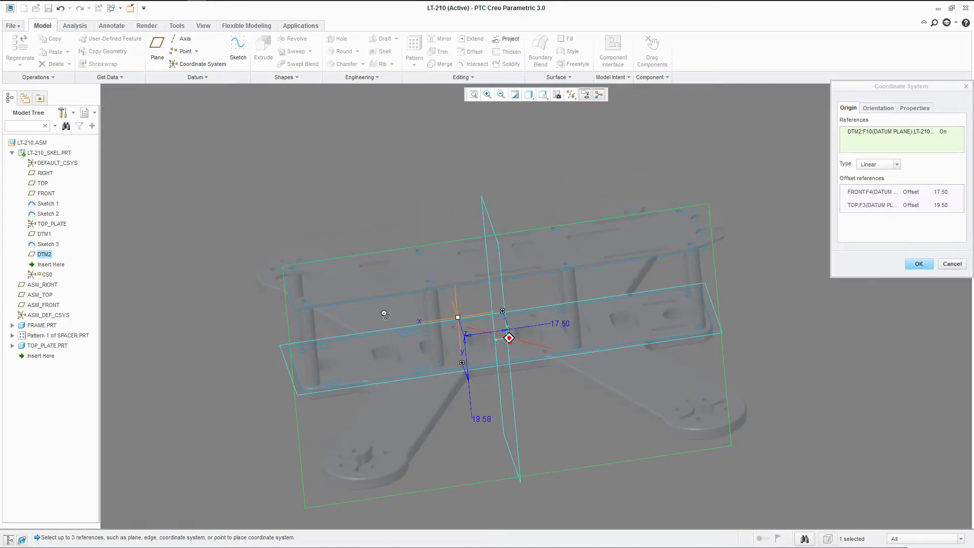
double_click(564, 326)
text(50.5)
key(Return)
Step: Set the coordinate system's offset from TOP to 17.5 and accept the redefinition
middle_drag(558, 325, 412, 303)
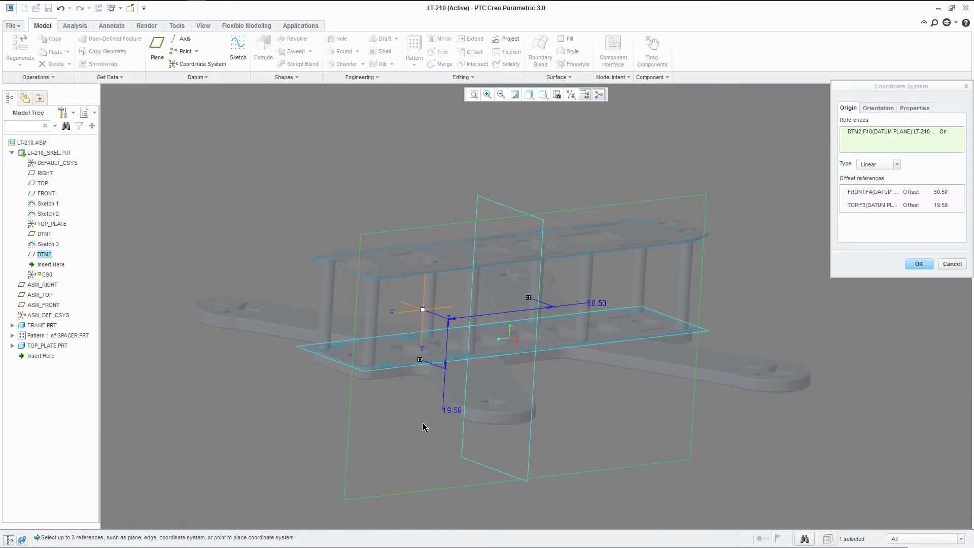
scroll(425, 428, up, 3)
double_click(449, 374)
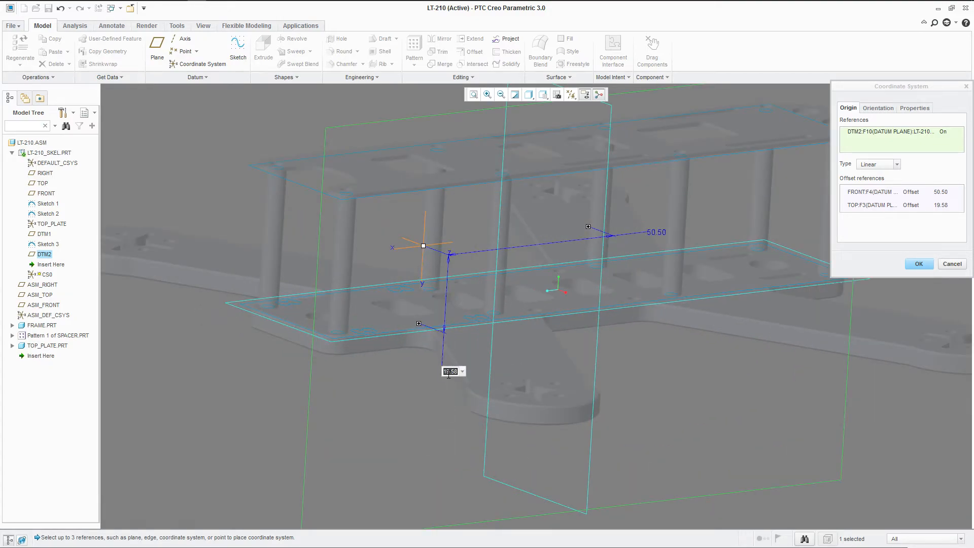
key(Return)
middle_drag(447, 374, 419, 276)
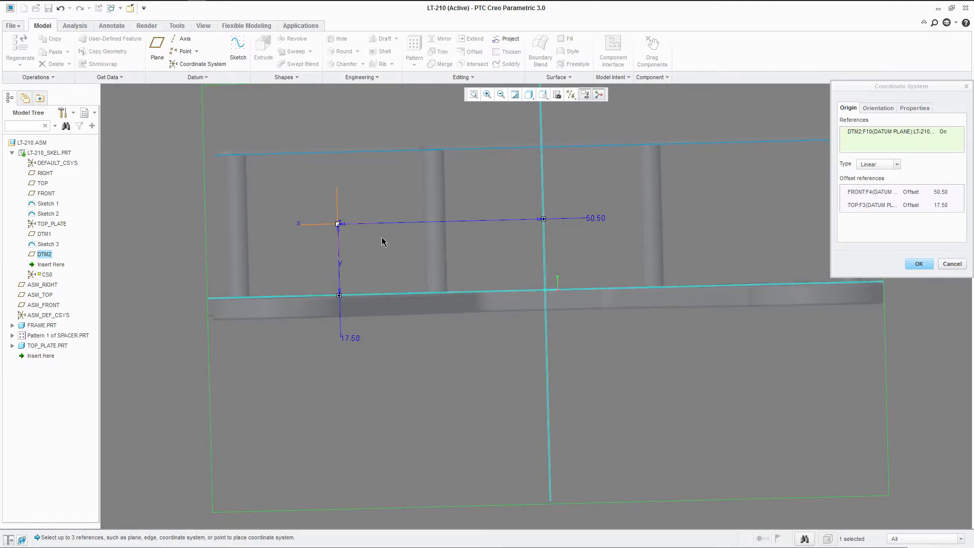
scroll(353, 229, down, 4)
scroll(427, 299, up, 4)
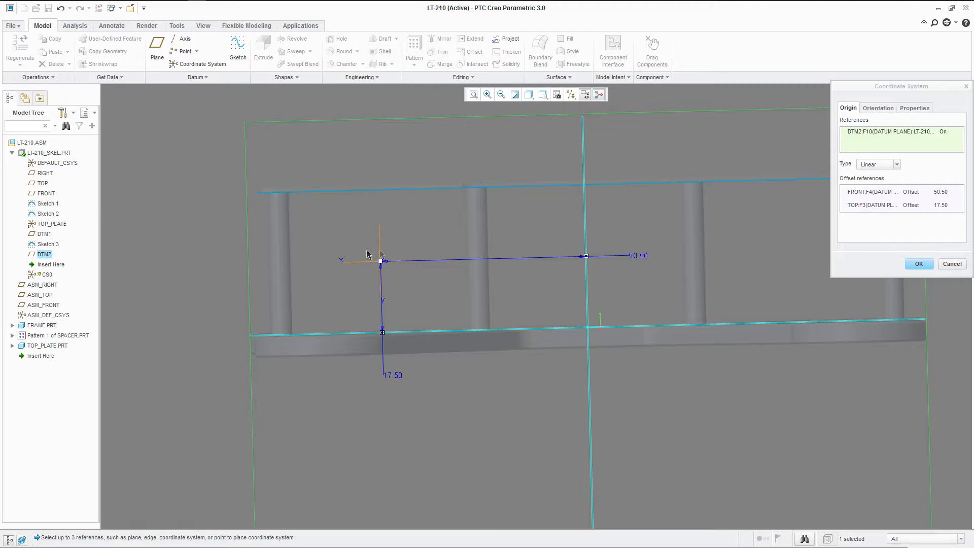
mouse_move(383, 258)
middle_down()
mouse_move(374, 243)
mouse_move(378, 261)
mouse_move(369, 264)
mouse_move(391, 239)
mouse_move(370, 252)
mouse_move(402, 265)
mouse_move(365, 248)
mouse_move(386, 273)
middle_up()
click(912, 265)
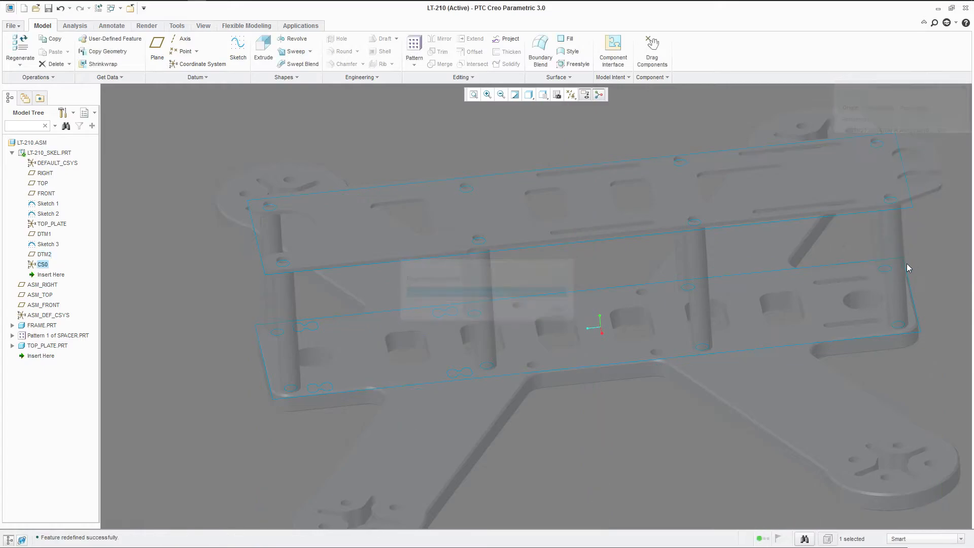
Step: Embed the skeleton's DTM2 plane in coordinate system CS0 so the plane is grouped under it
scroll(208, 239, down, 3)
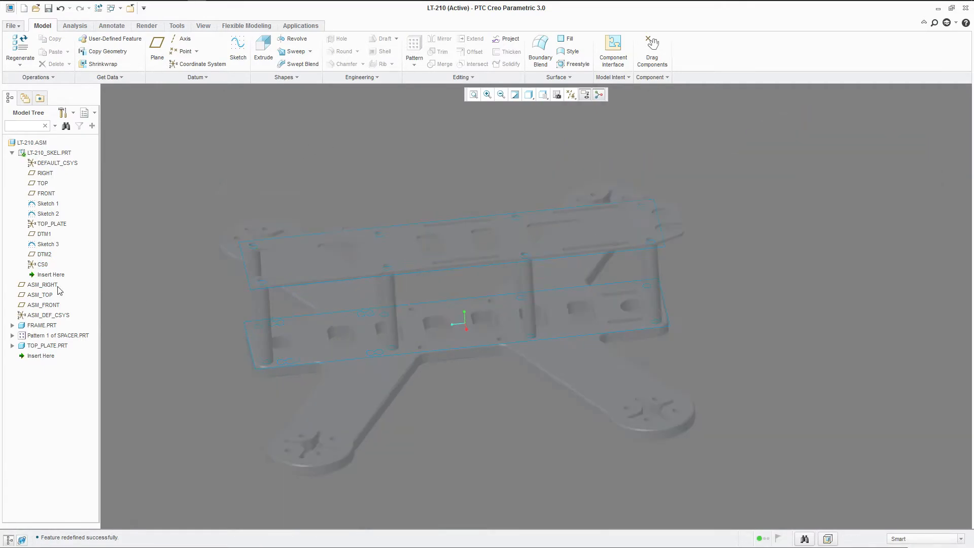
click(42, 256)
drag(43, 265, 43, 264)
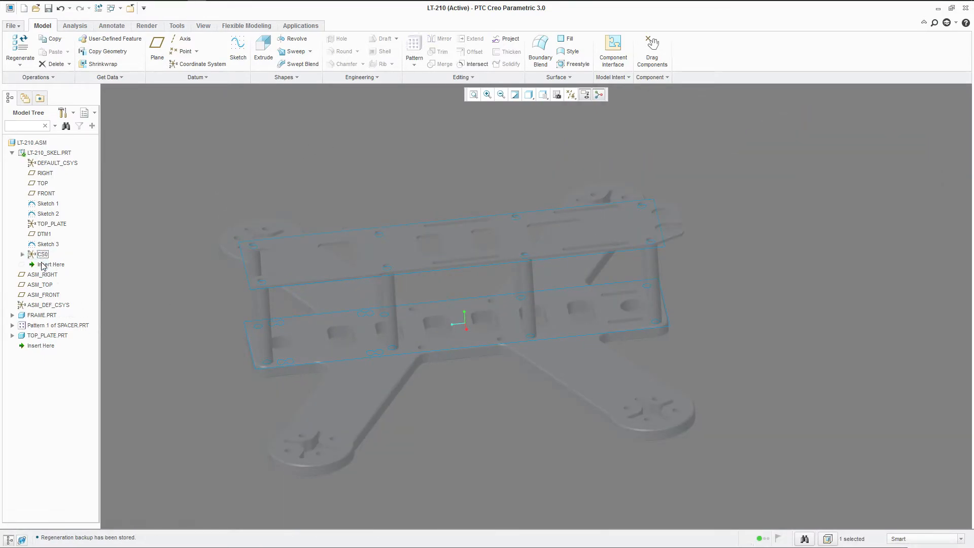
click(44, 245)
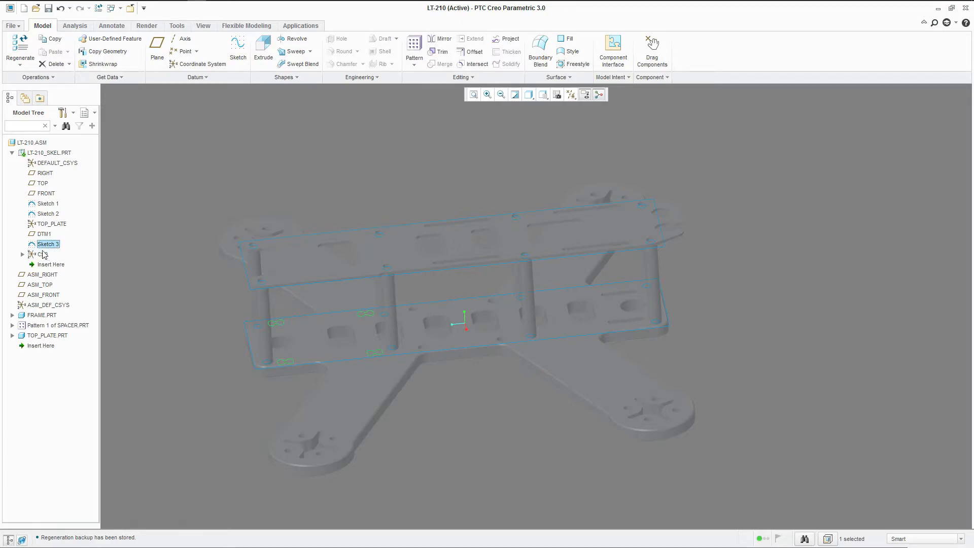
click(43, 256)
click(232, 244)
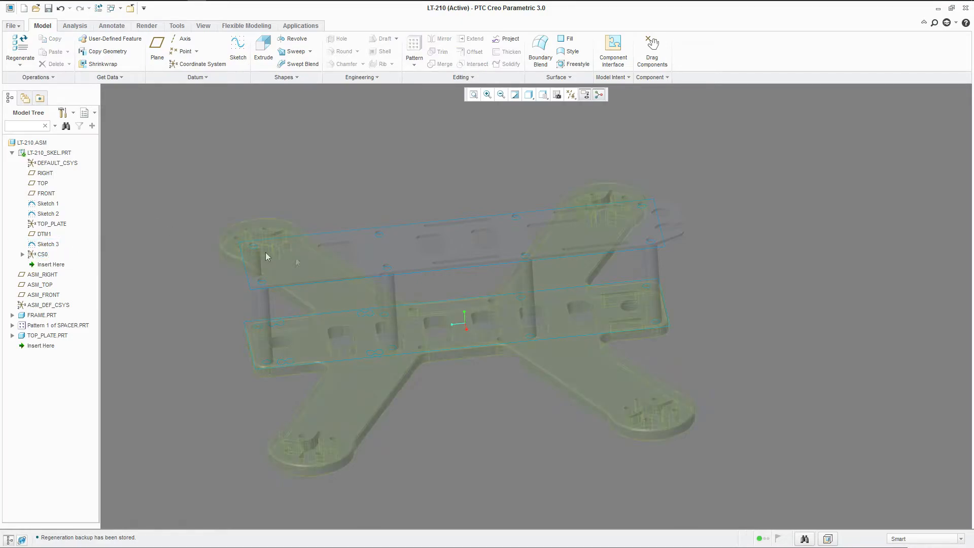
Step: Turn on the display of coordinate systems and check CS0's position against the slot outlines of Sketch 3
click(43, 254)
click(585, 94)
click(583, 144)
mouse_move(586, 267)
middle_down()
mouse_move(602, 241)
mouse_move(619, 279)
mouse_move(613, 263)
mouse_move(620, 272)
mouse_move(580, 263)
middle_up()
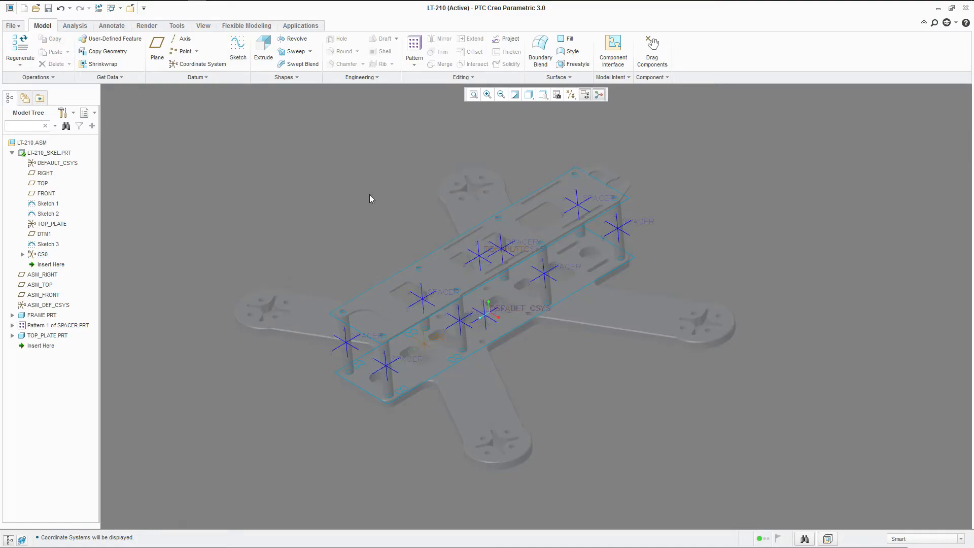
scroll(387, 413, up, 4)
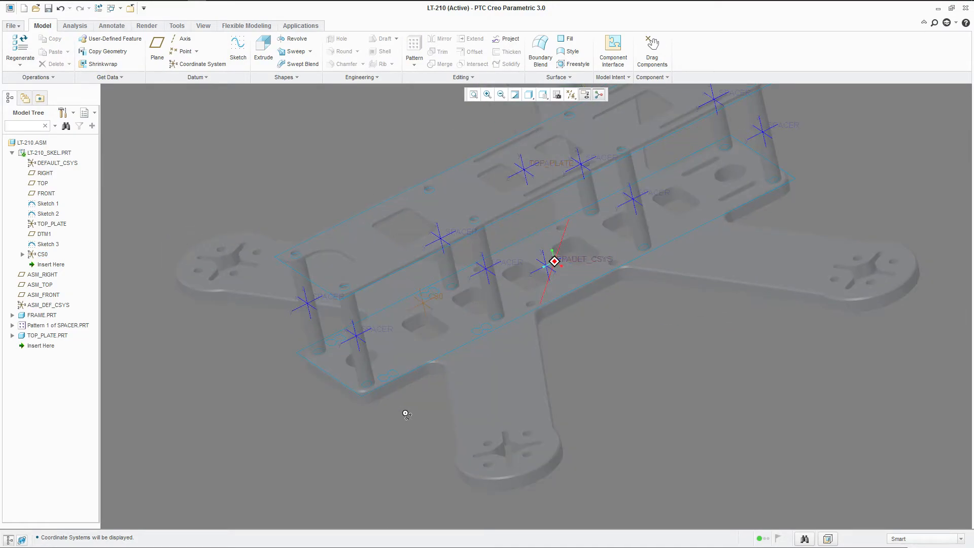
click(390, 380)
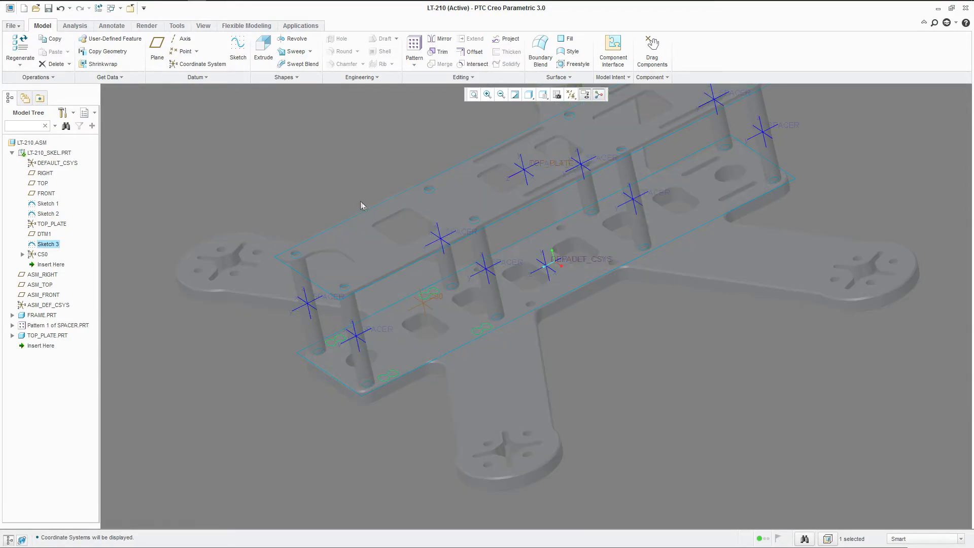
click(336, 178)
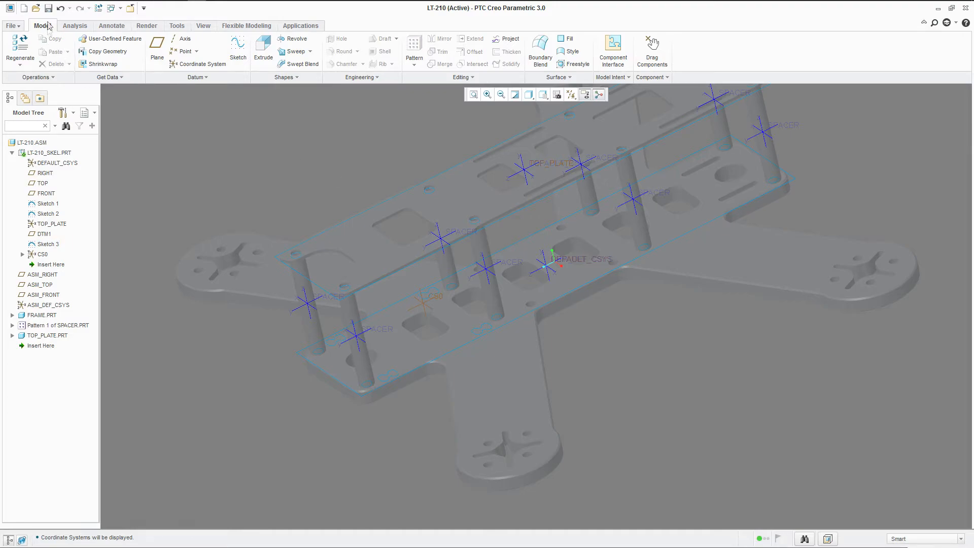
Step: Create a new solid part named Side_plate using the default template
click(23, 9)
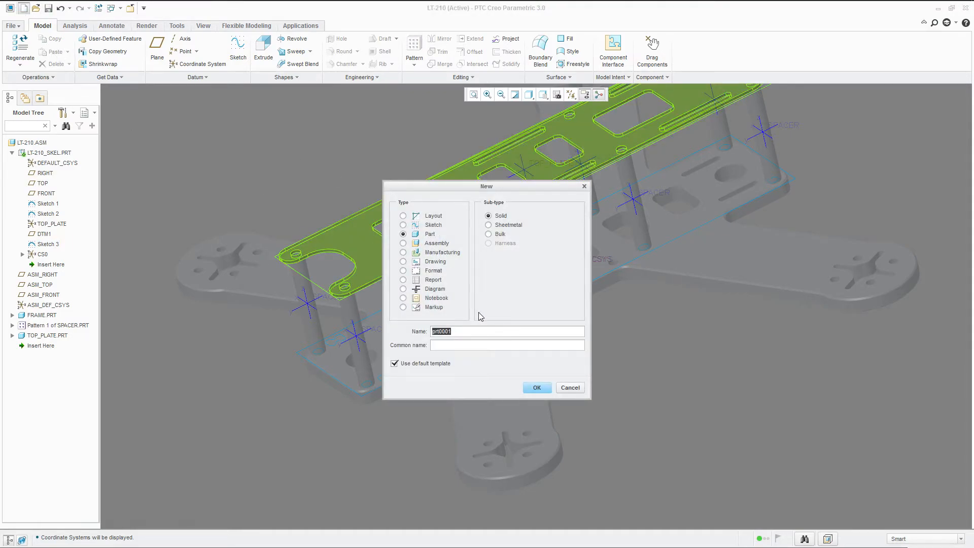
text(Side_plate)
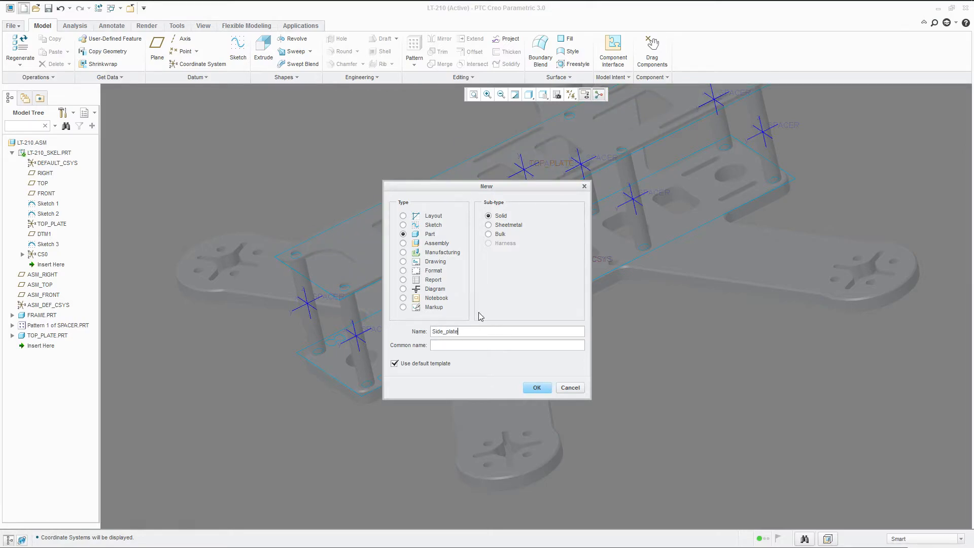
click(536, 389)
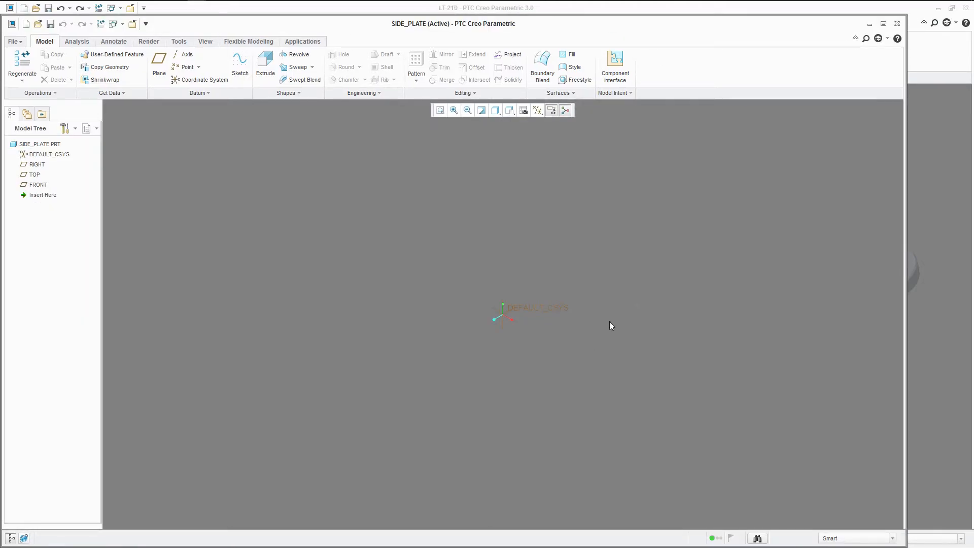
Step: Return to the LT-210 assembly and insert side_plate.prt from the session as a new component
click(491, 13)
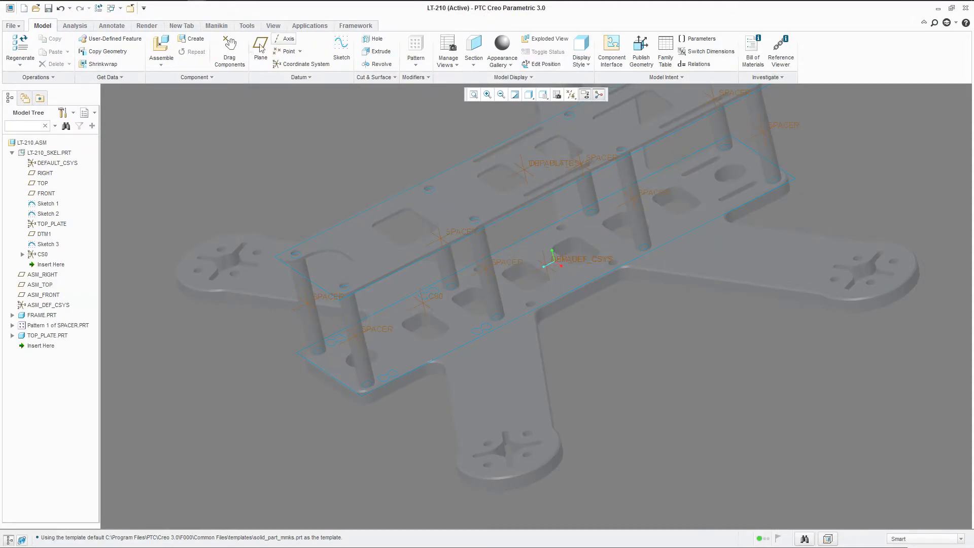
click(162, 50)
click(357, 233)
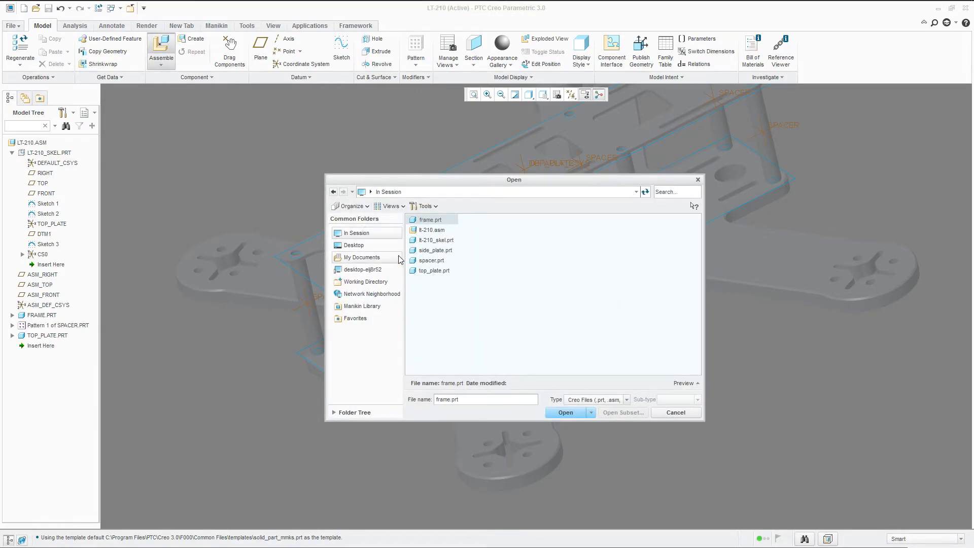
click(435, 251)
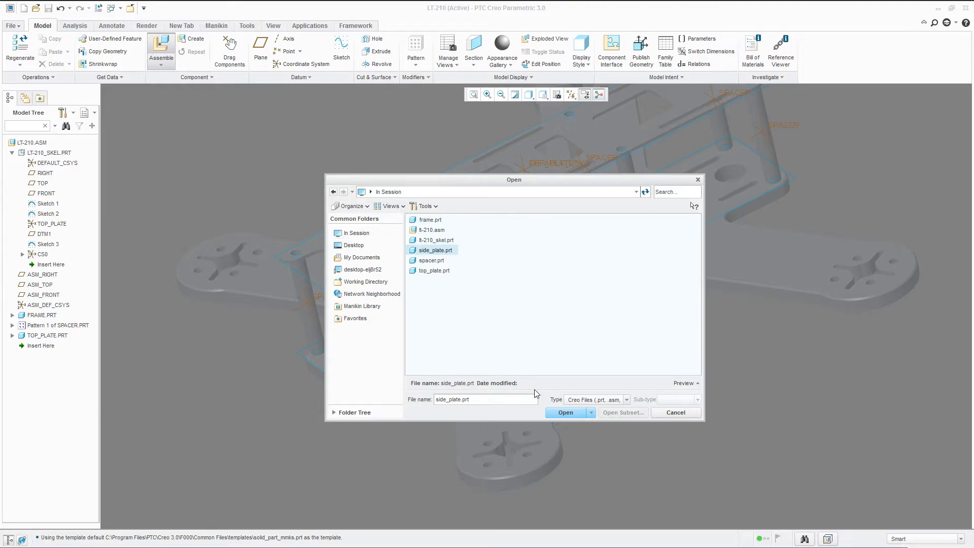
click(565, 413)
Step: Constrain the side plate's default coordinate system coincident with the skeleton's CS0 and accept the placement
scroll(422, 314, down, 3)
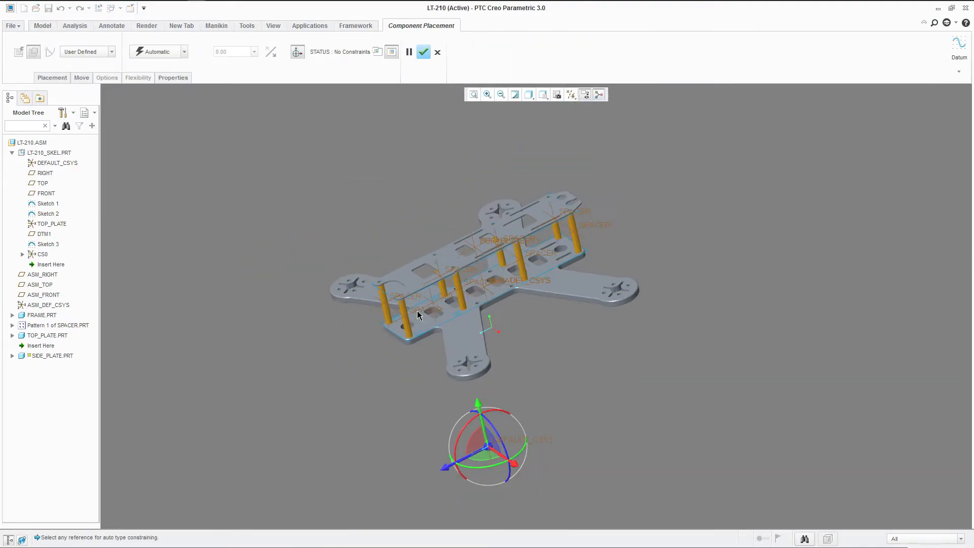
scroll(516, 445, up, 3)
click(516, 444)
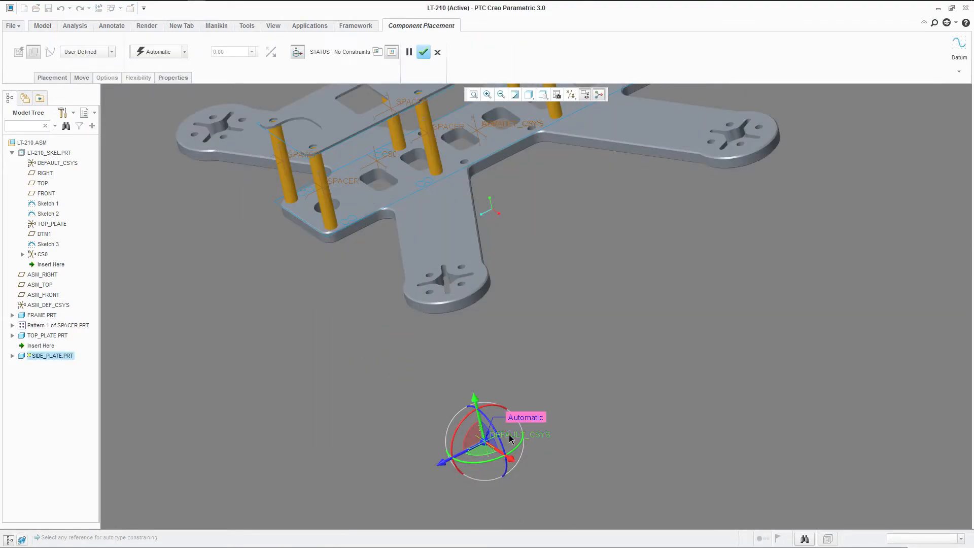
scroll(427, 360, down, 1)
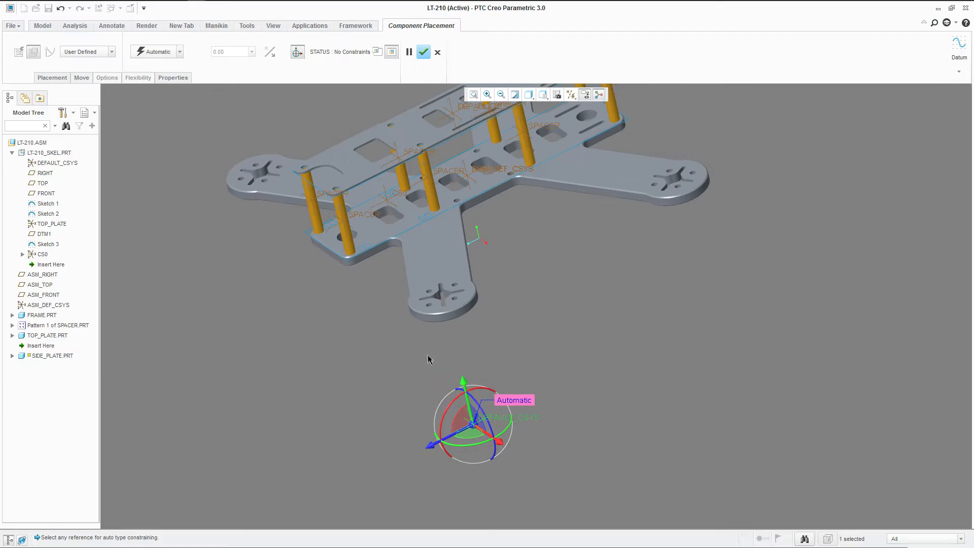
click(398, 197)
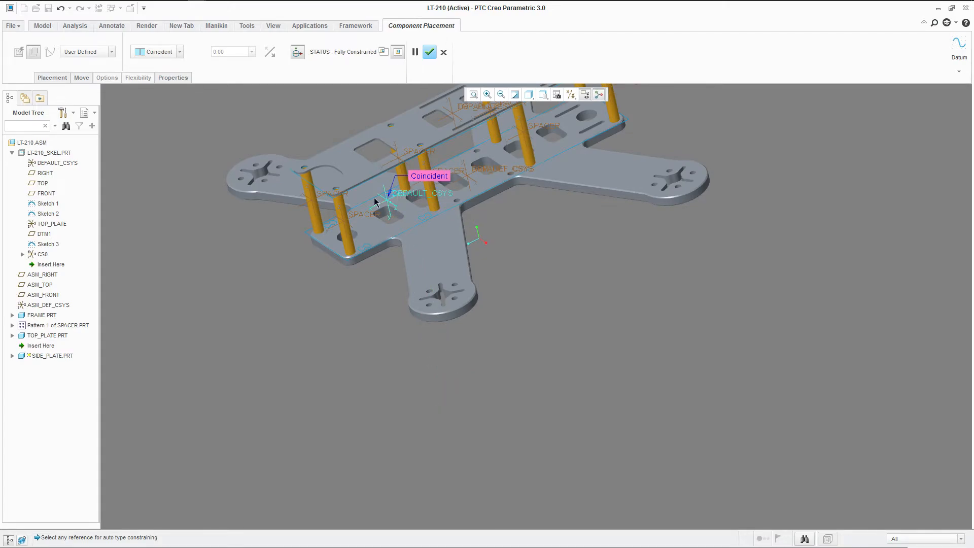
scroll(375, 202, up, 3)
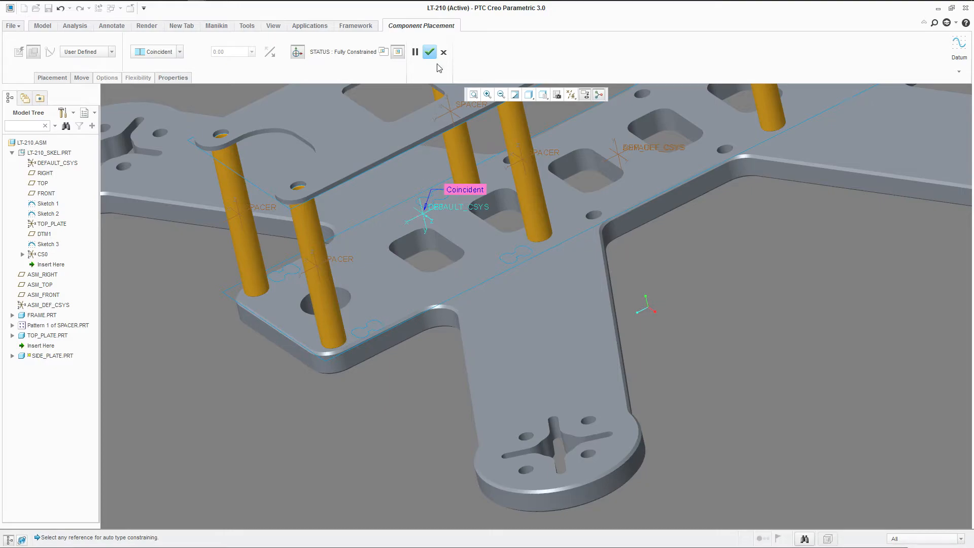
click(427, 54)
Step: Inspect the side plate's location between the spacers and activate SIDE_PLATE.PRT for editing within the assembly
scroll(459, 302, down, 3)
middle_drag(396, 282, 498, 291)
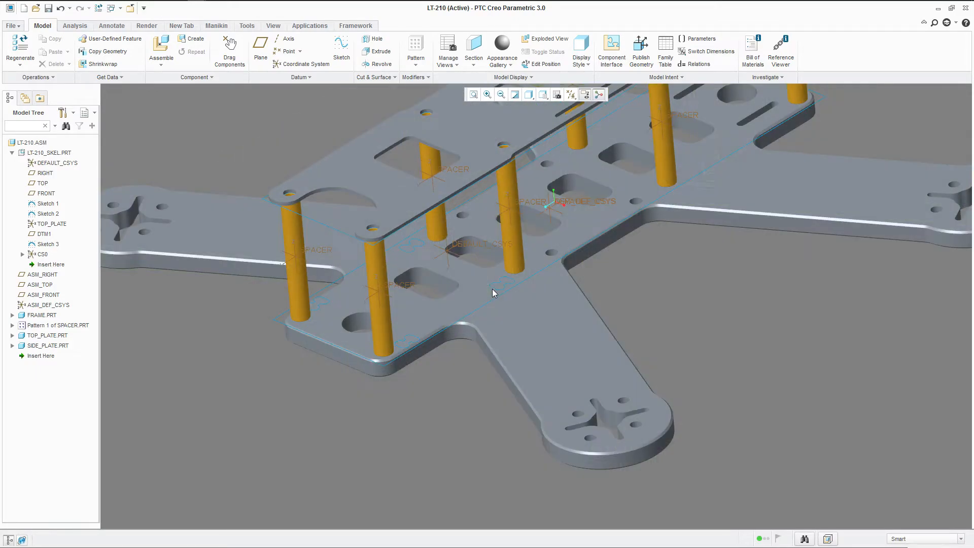
scroll(453, 258, up, 2)
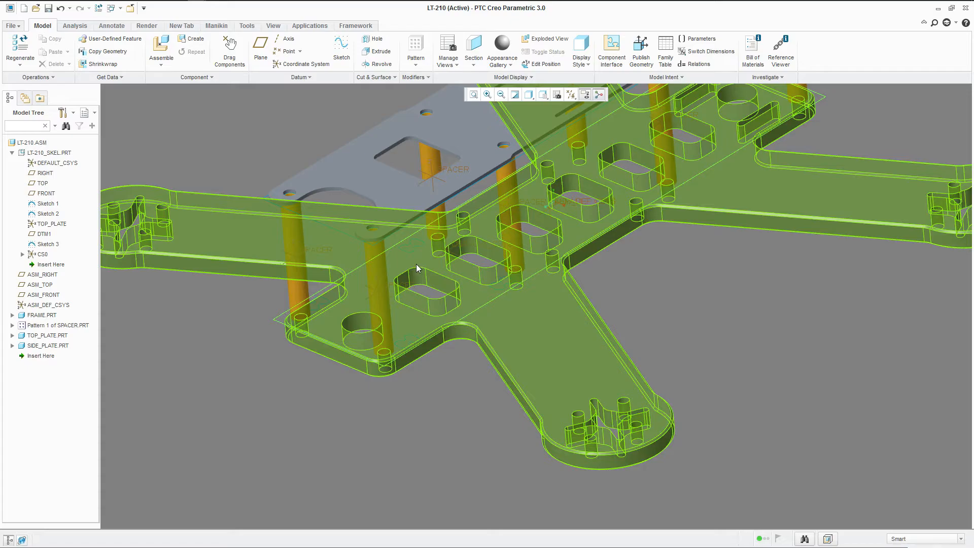
scroll(471, 282, down, 1)
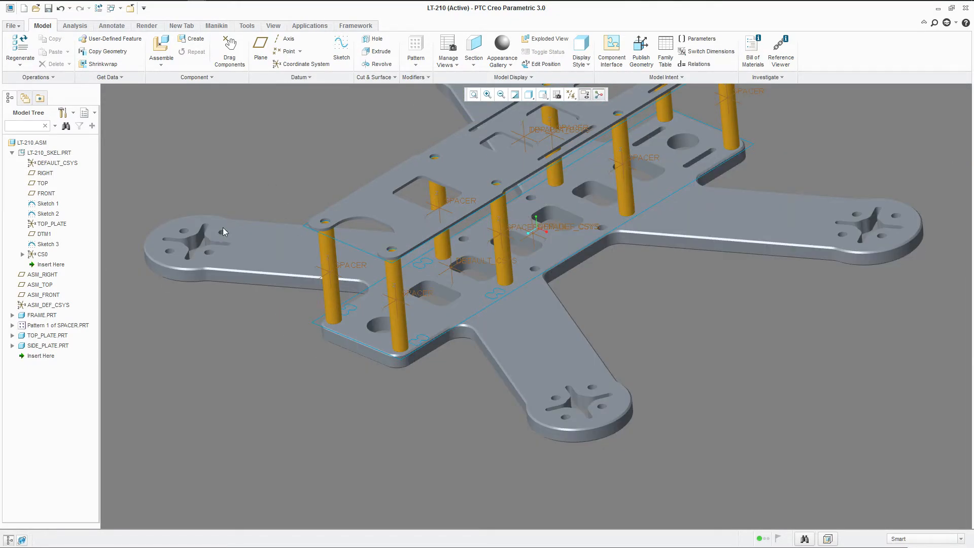
click(45, 346)
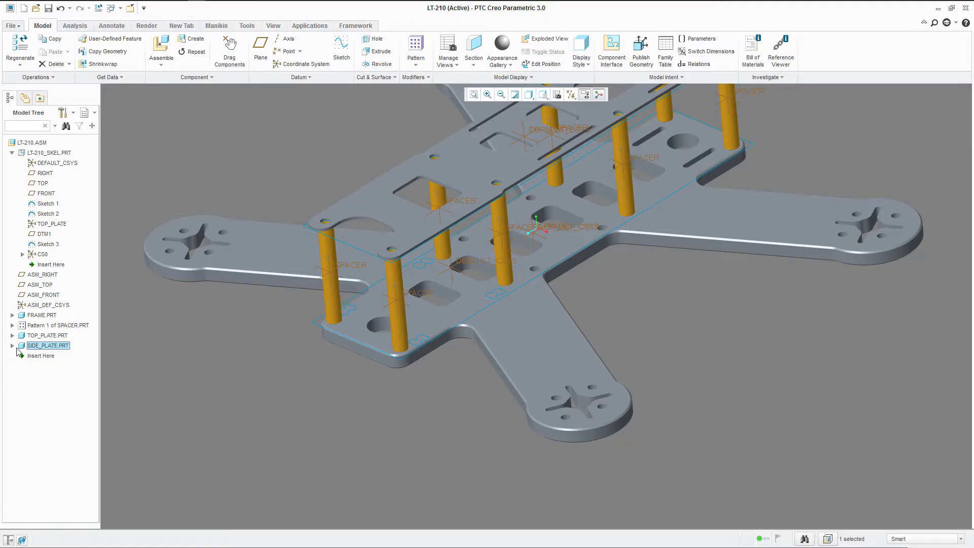
right_click(37, 350)
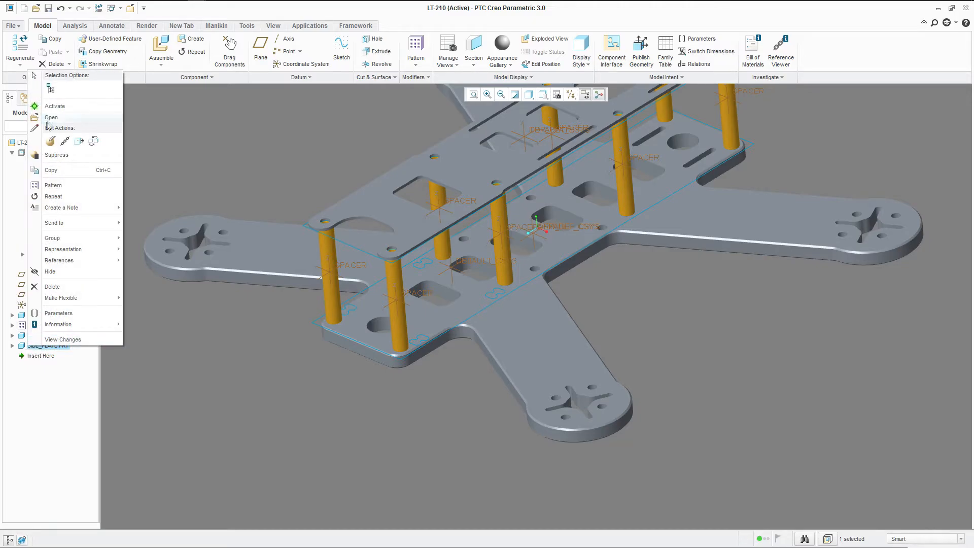
click(53, 106)
Step: Start an extrusion in the side plate with a sketch on its RIGHT plane, using FRONT as the Top orientation reference
middle_drag(428, 305, 374, 285)
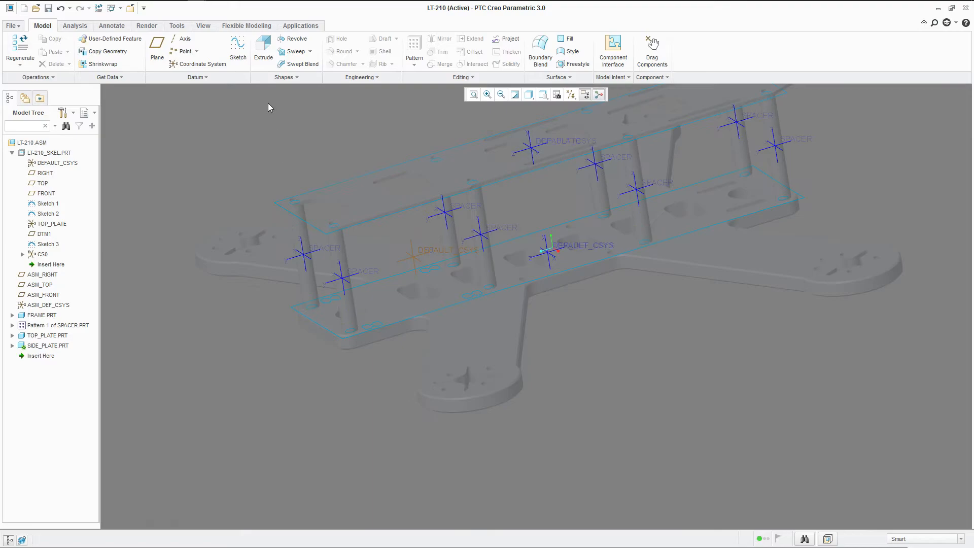
click(264, 48)
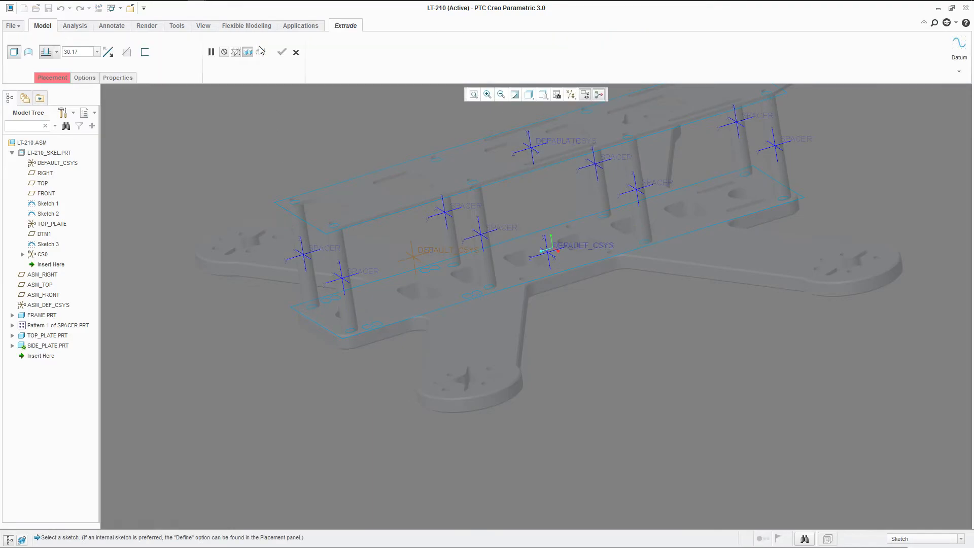
click(12, 346)
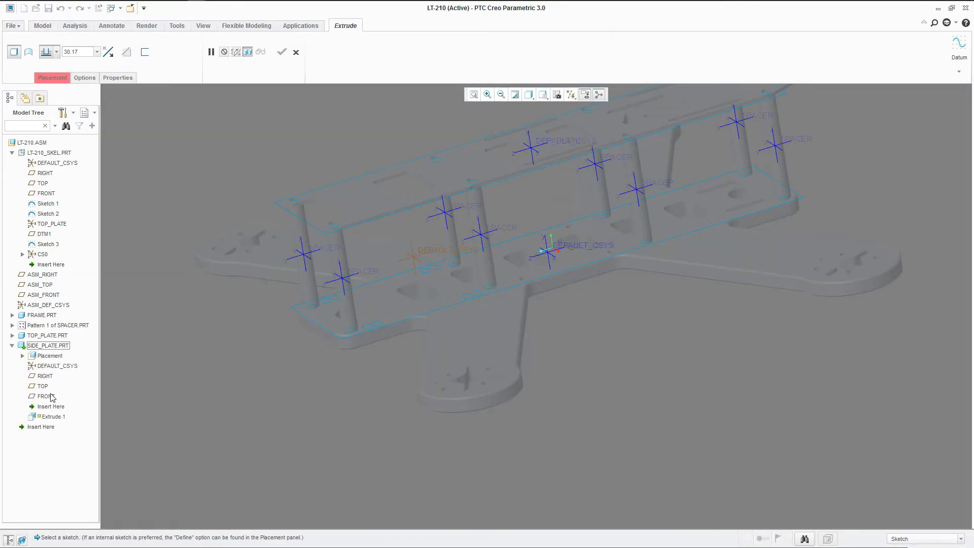
click(45, 376)
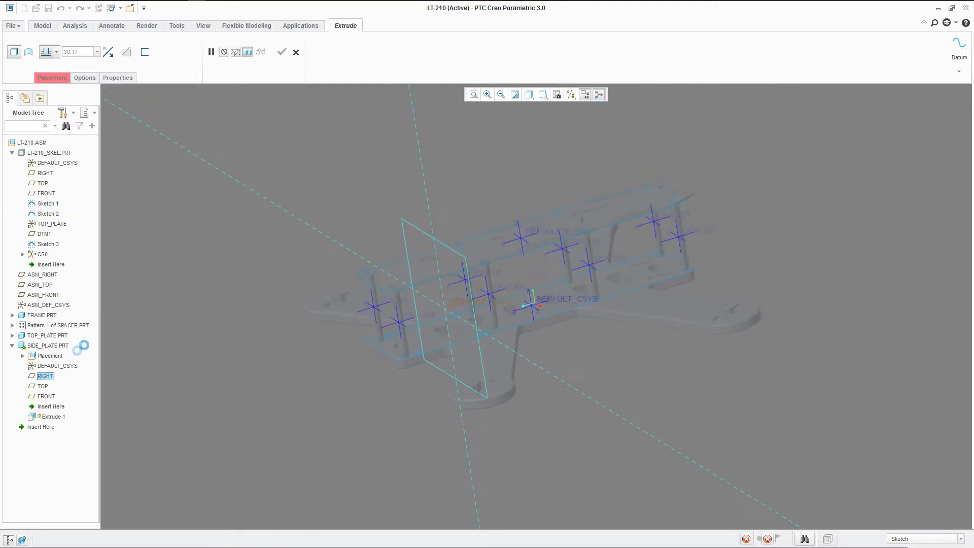
click(40, 39)
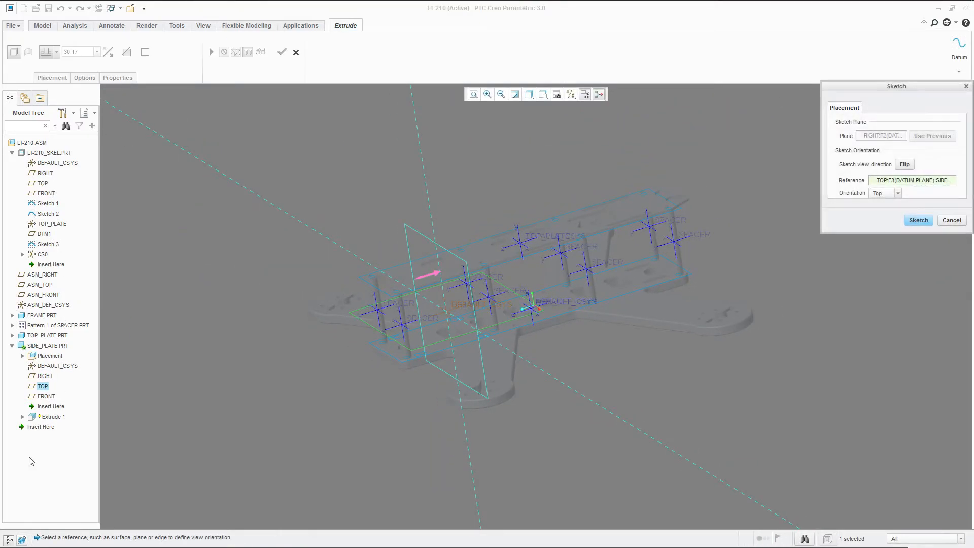
click(47, 396)
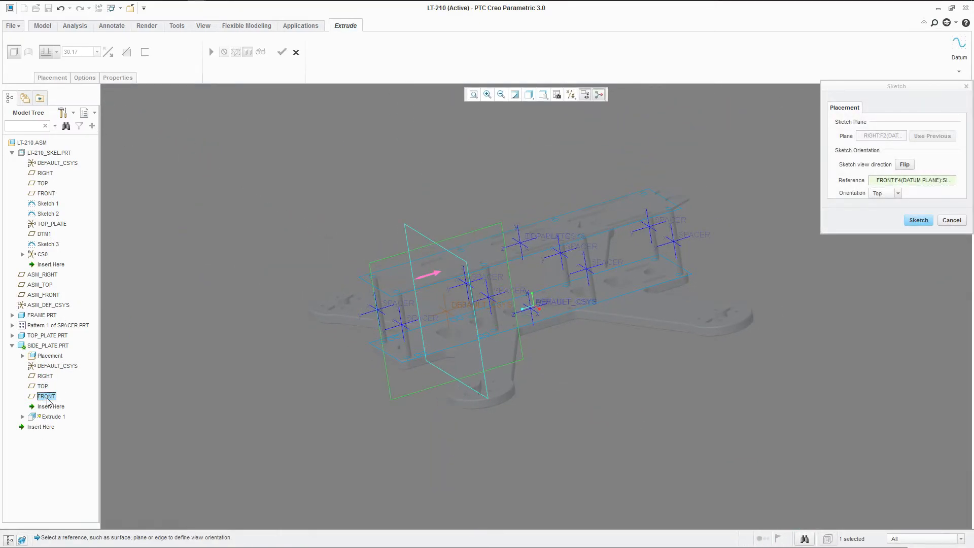
click(919, 221)
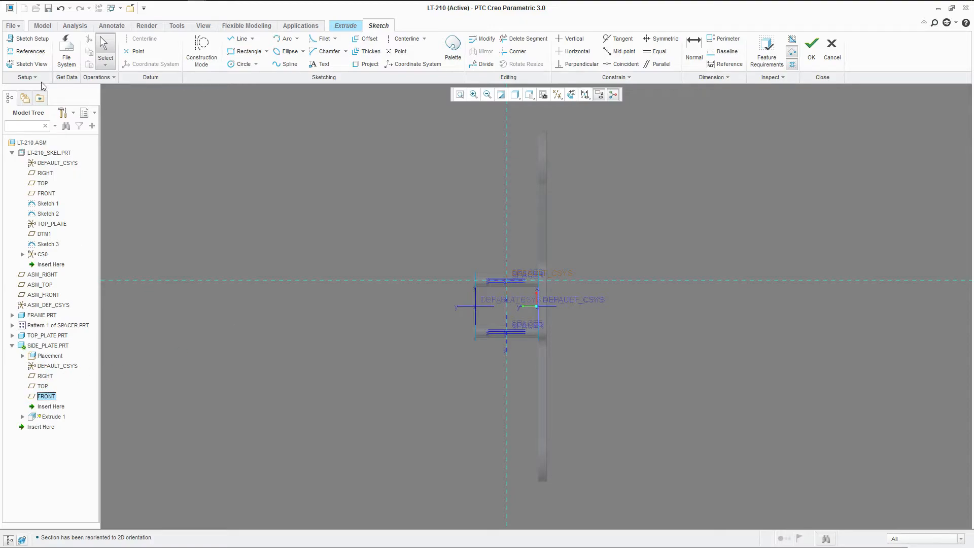
click(32, 41)
mouse_move(518, 248)
middle_down()
mouse_move(426, 269)
mouse_move(454, 336)
middle_up()
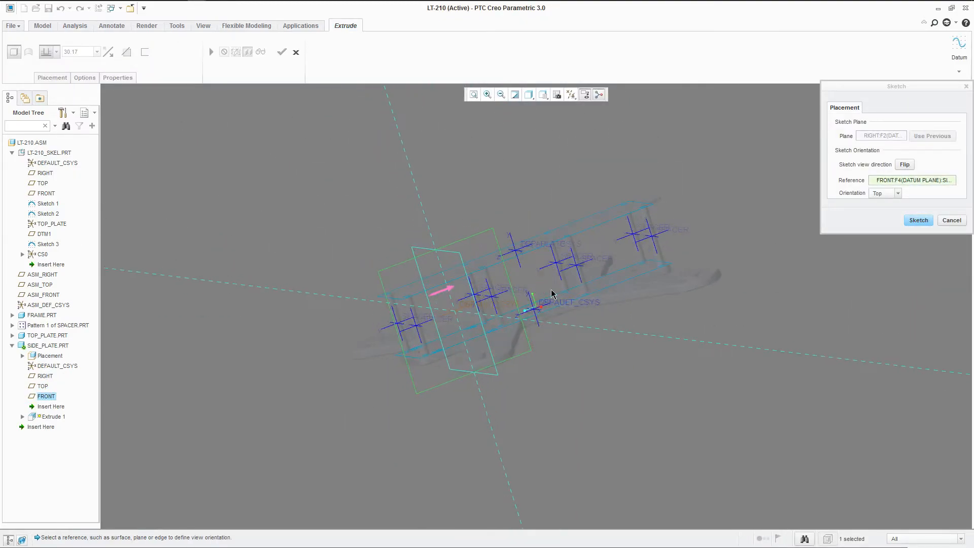
click(889, 137)
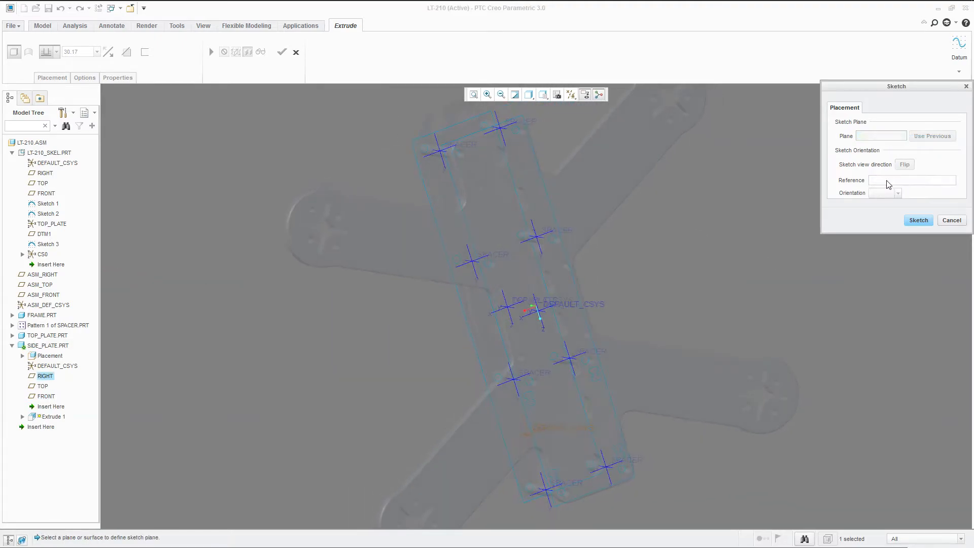
click(886, 181)
mouse_move(463, 265)
middle_down()
mouse_move(569, 238)
mouse_move(564, 253)
middle_up()
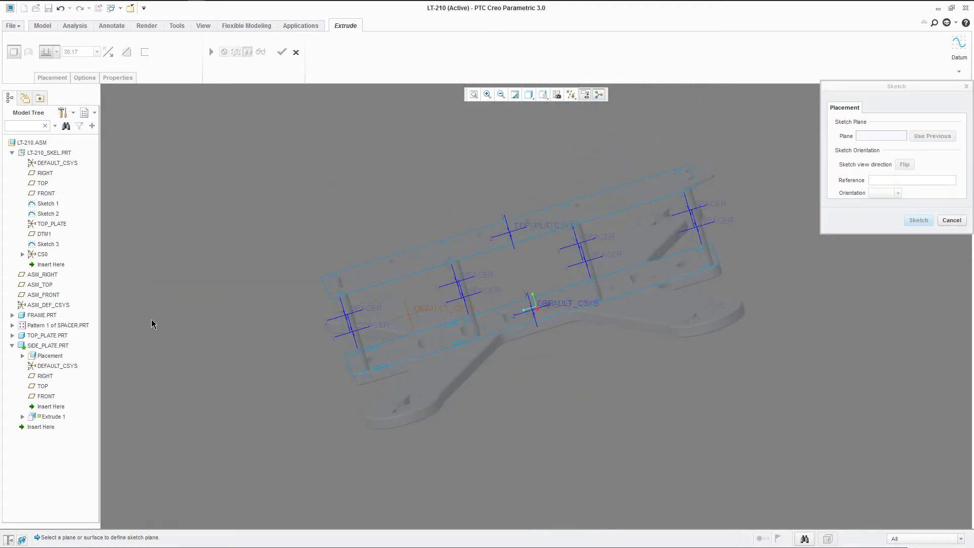
click(43, 386)
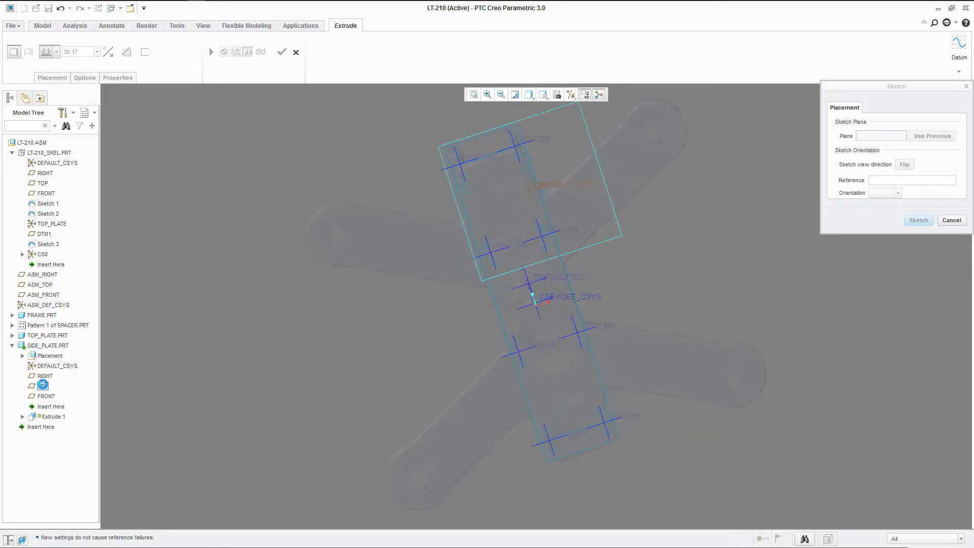
click(882, 135)
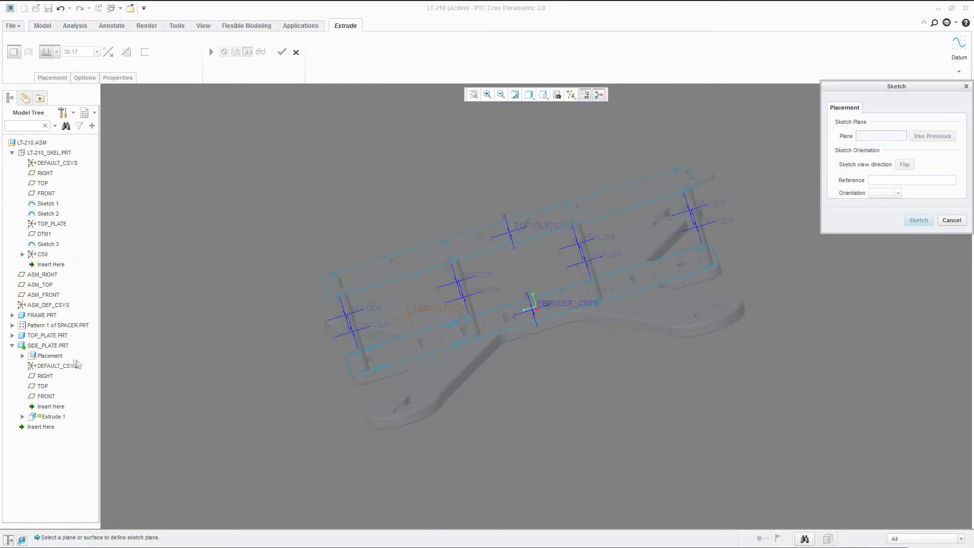
click(46, 396)
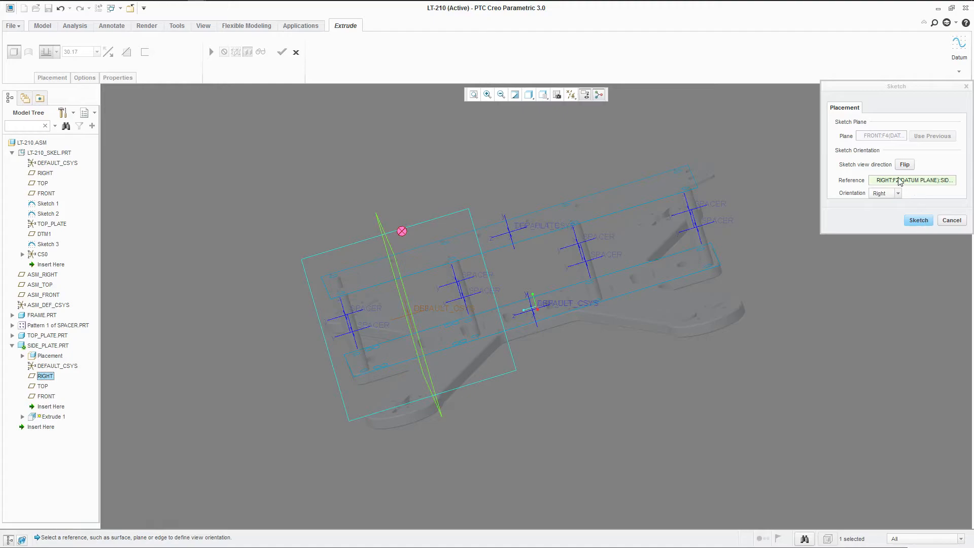
right_click(891, 138)
click(907, 143)
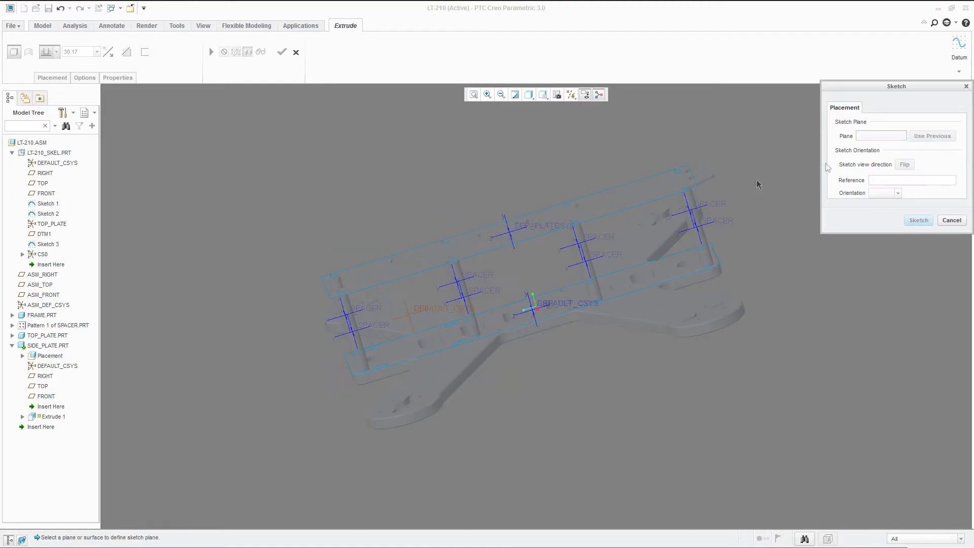
click(45, 376)
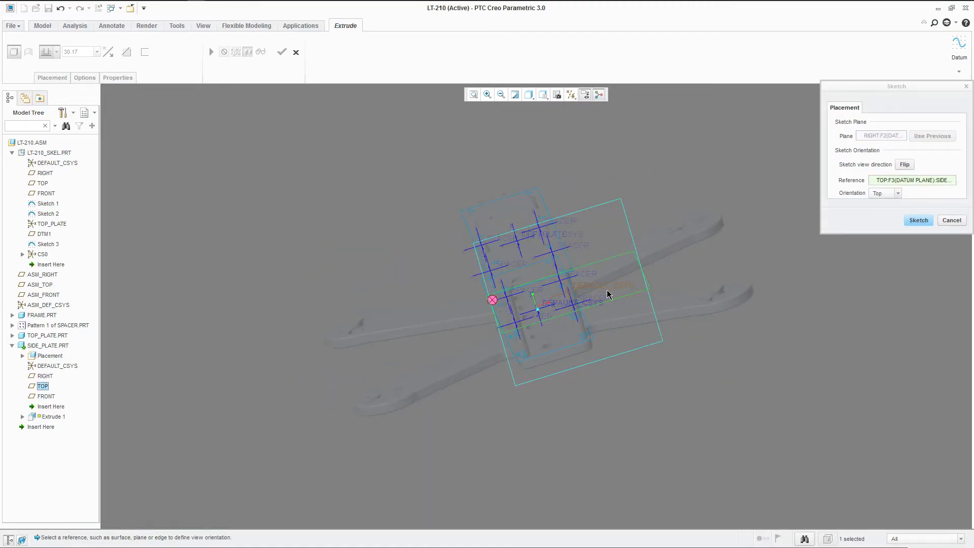
click(918, 220)
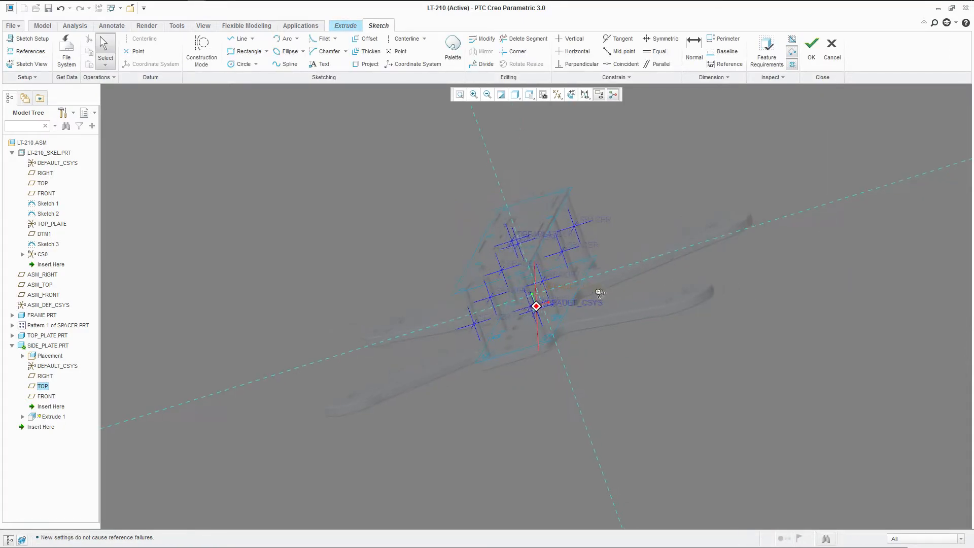
Step: Redefine the sketch placement to the side plate's FRONT plane with RIGHT as the Right orientation reference, viewed square to the sketch
click(30, 38)
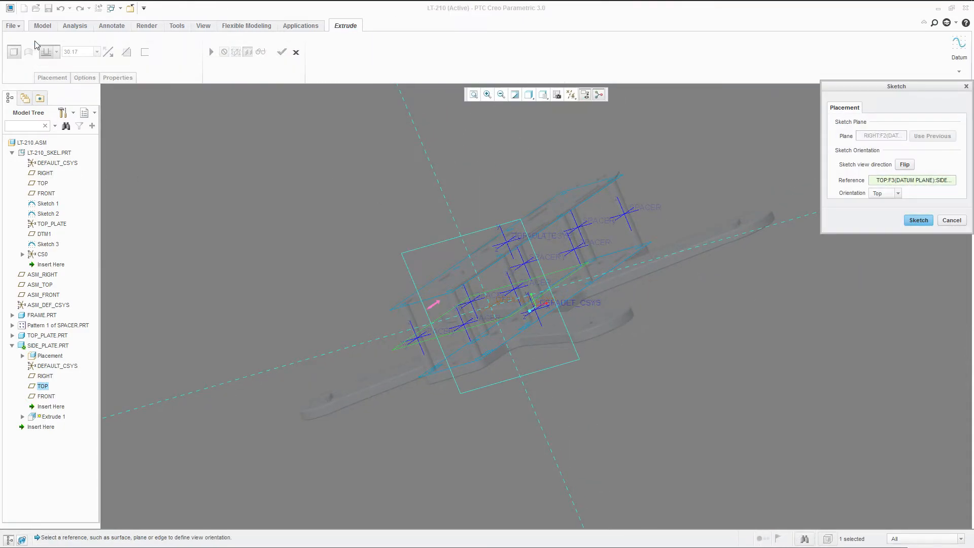
click(882, 135)
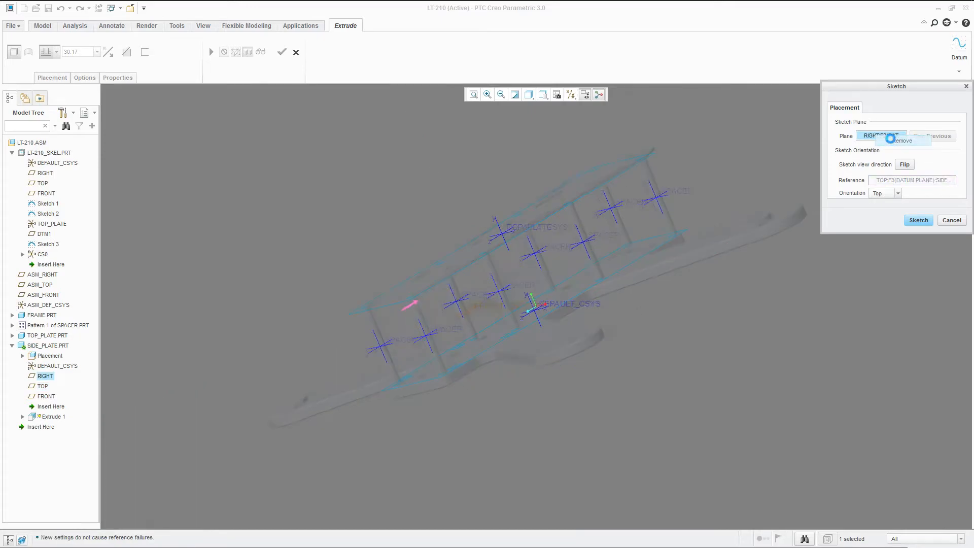
click(2, 310)
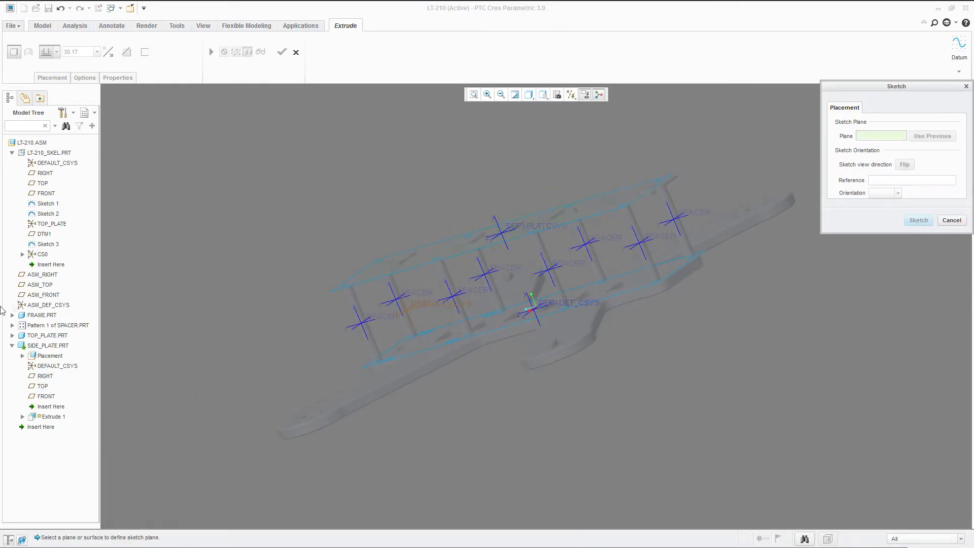
click(46, 395)
click(917, 221)
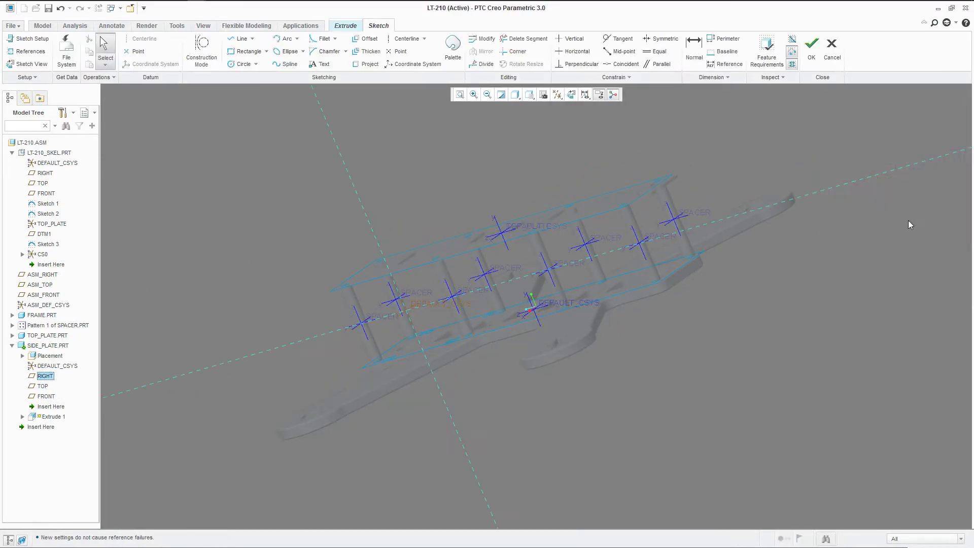
click(568, 96)
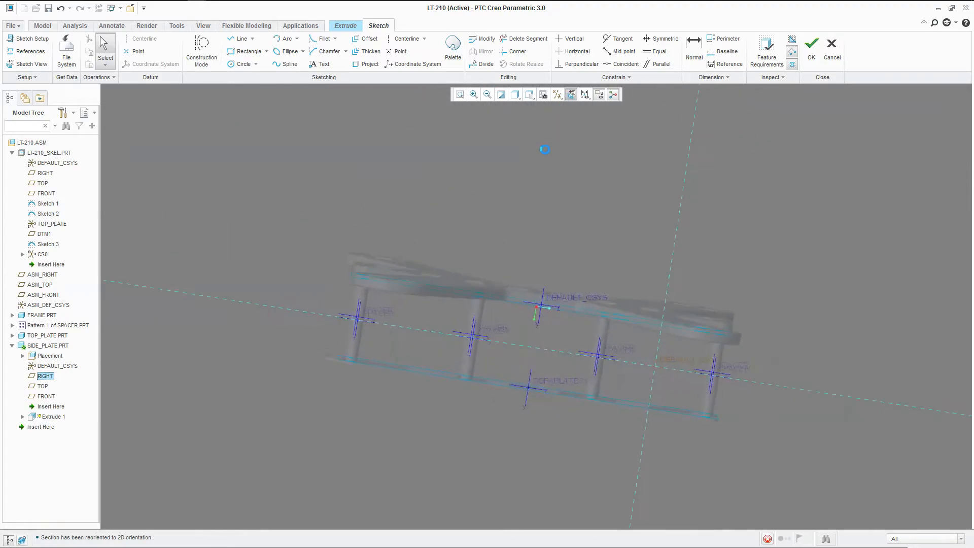
Step: Flip the sketch view direction so the frame plate lies below the top plate, and return to the sketch
click(32, 39)
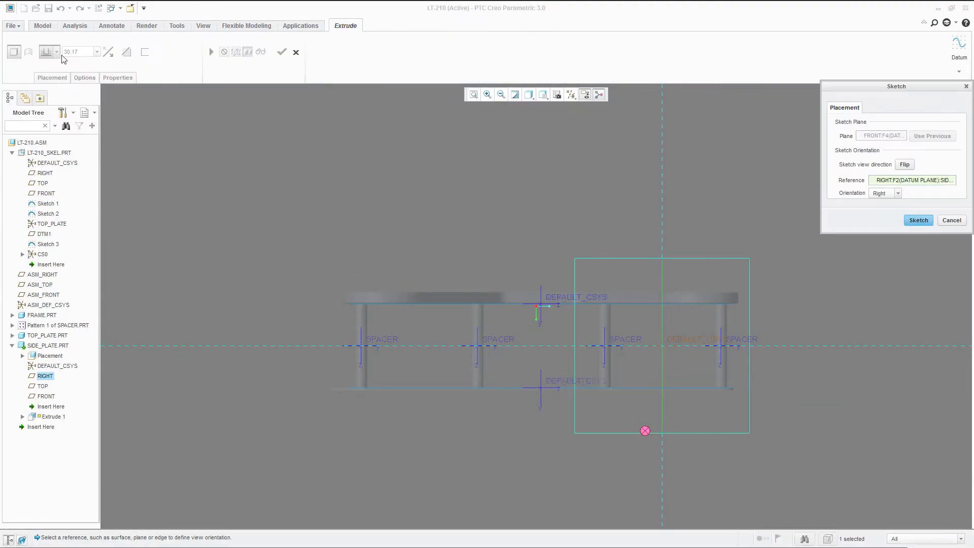
click(905, 164)
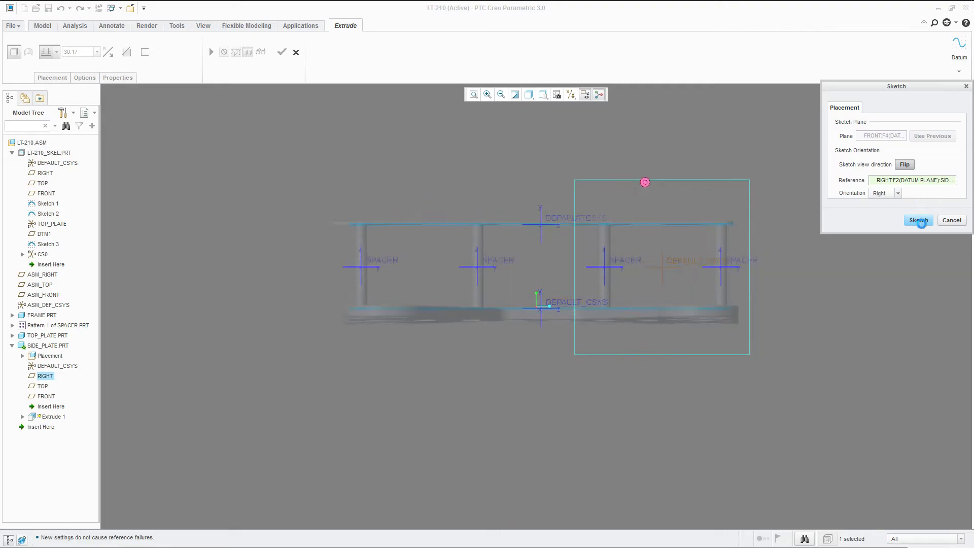
click(918, 220)
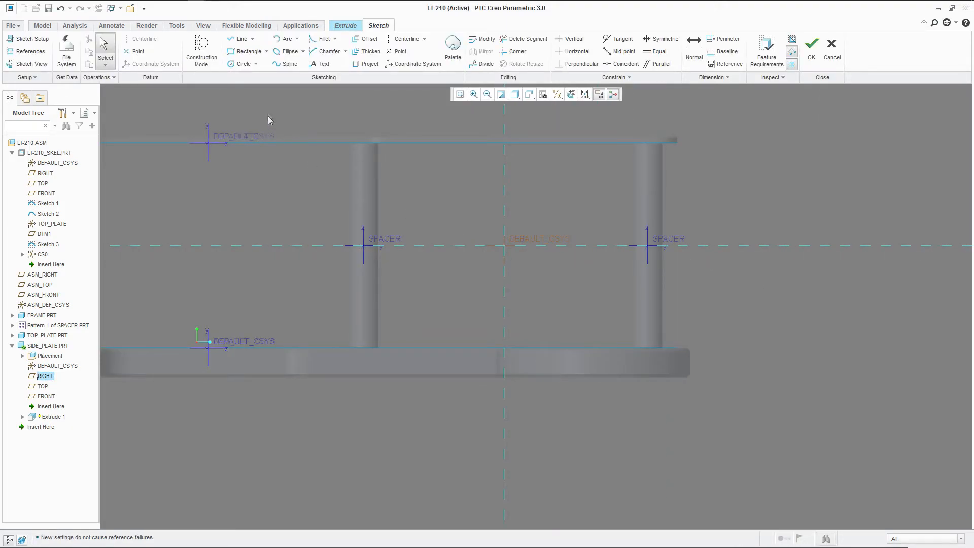
click(266, 51)
click(255, 86)
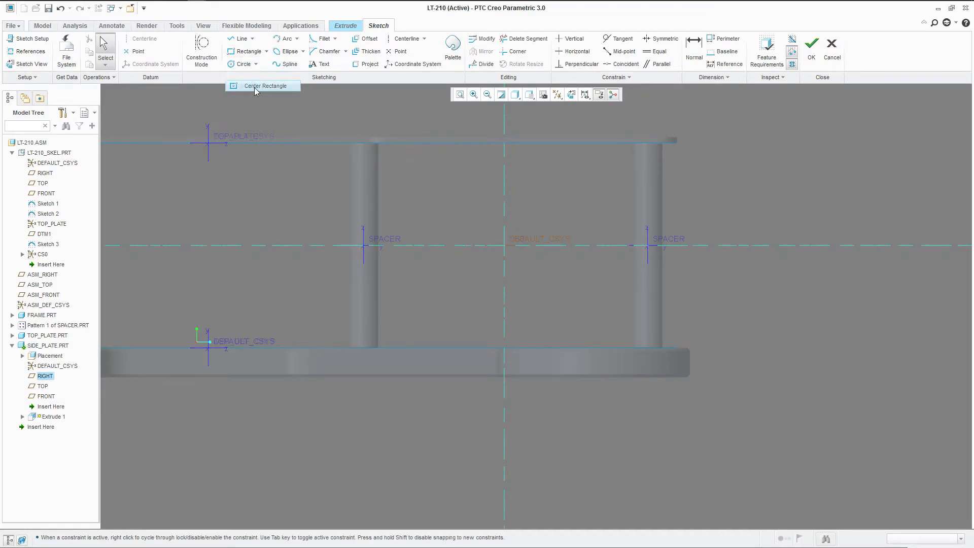
click(505, 246)
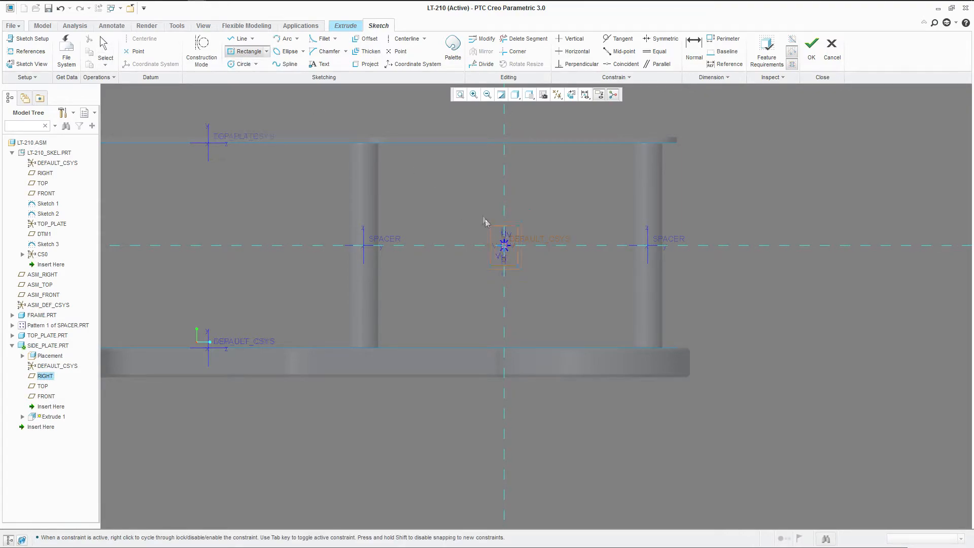
middle_click(386, 142)
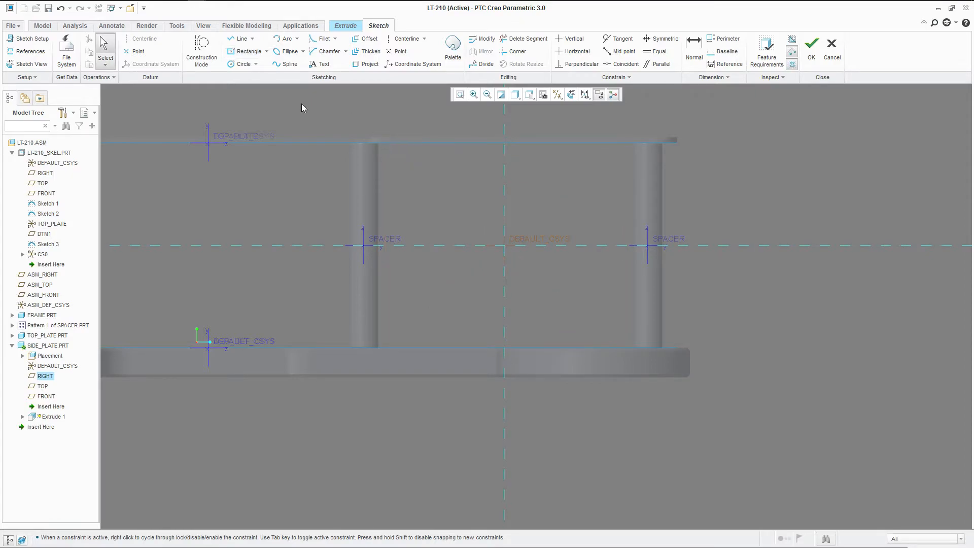
Step: Sketch a corner rectangle about 42 mm wide and 39.5 mm high between the last two spacers, overlapping the top plate and frame
click(266, 51)
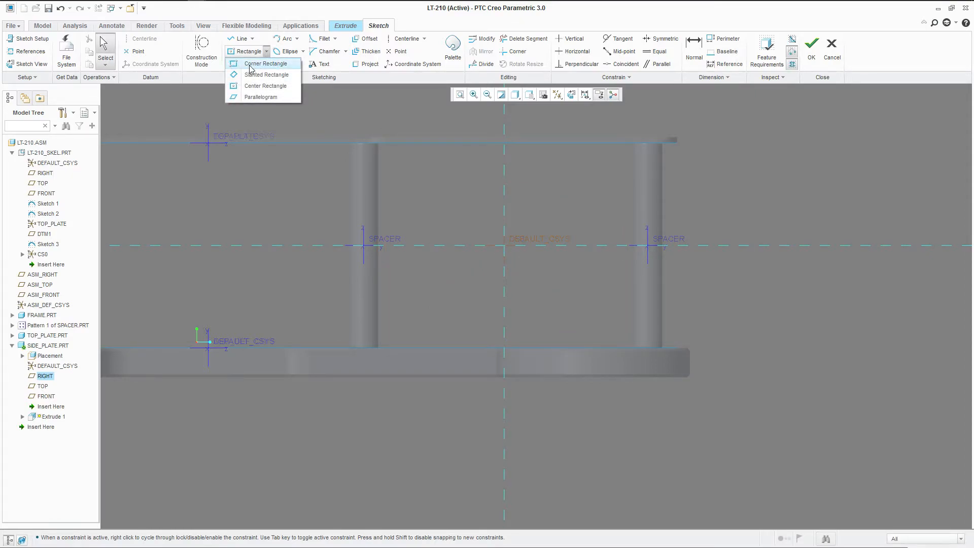
click(250, 65)
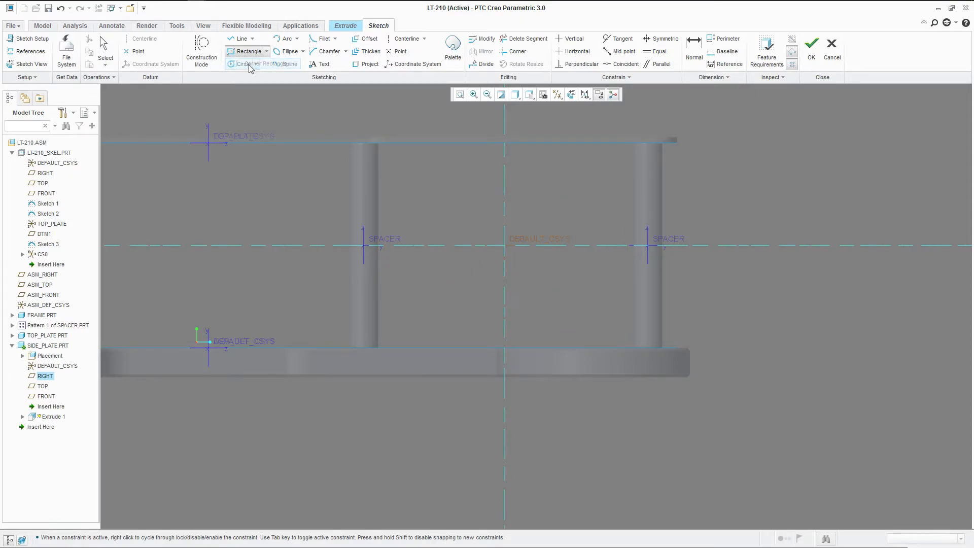
click(383, 136)
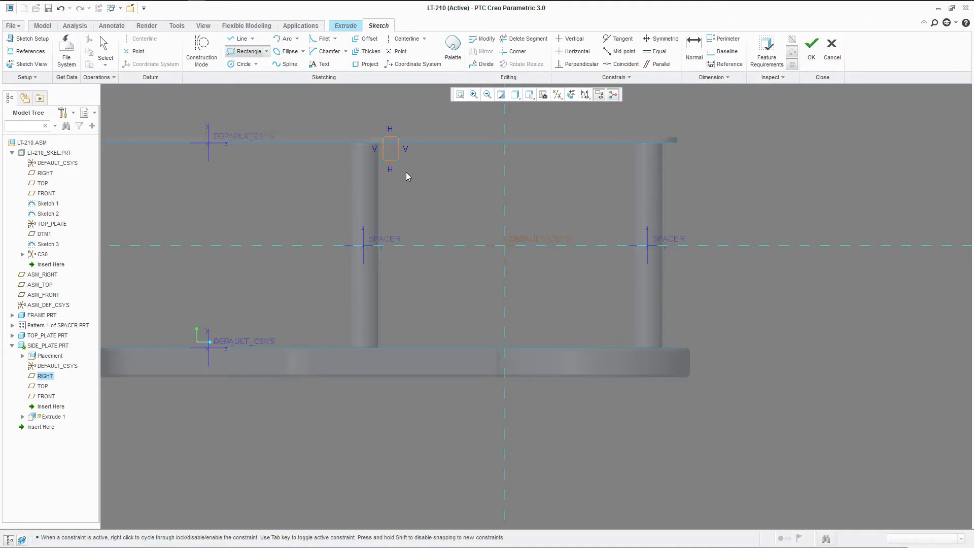
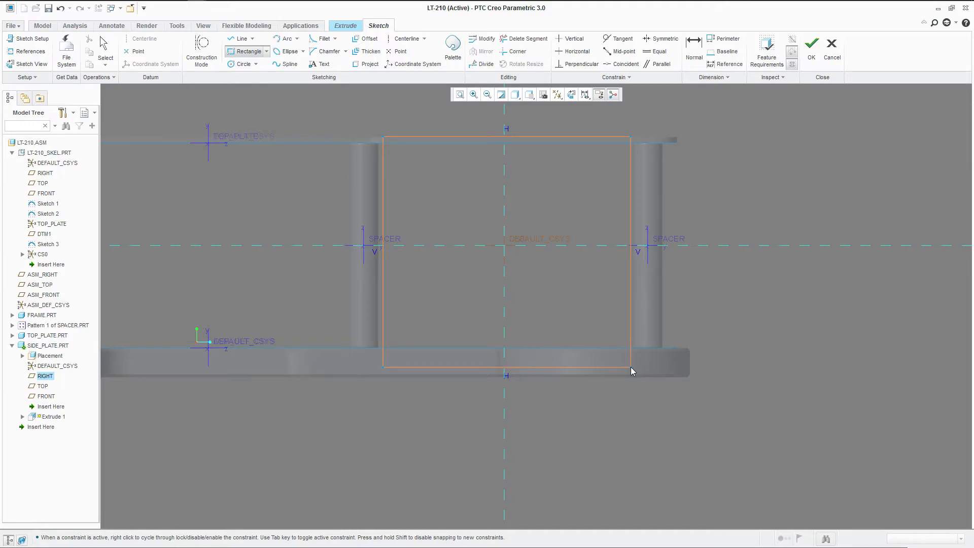
click(631, 368)
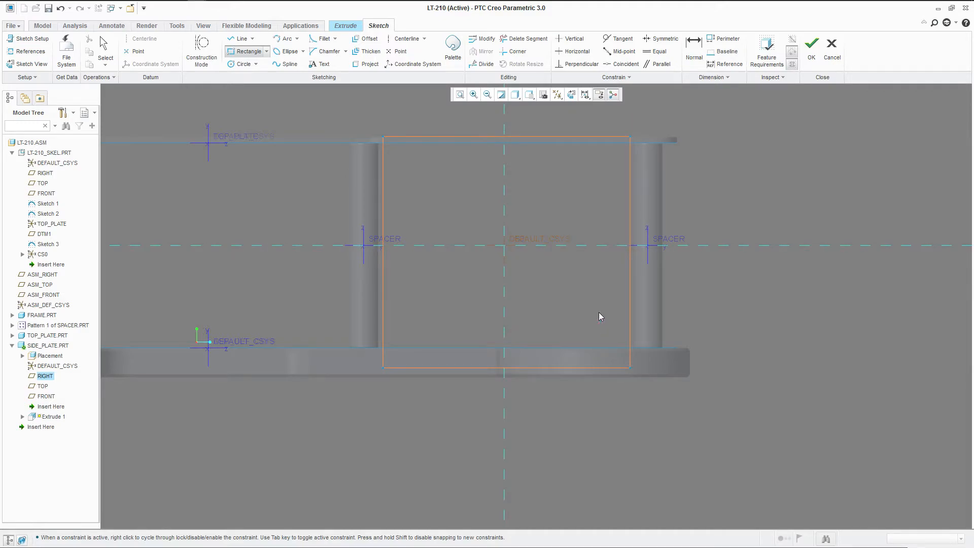
middle_click(594, 289)
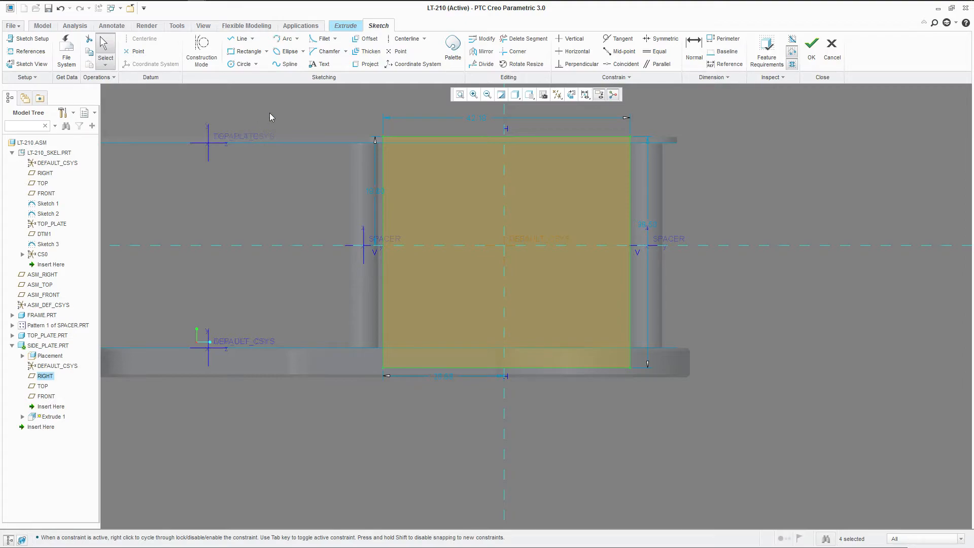
Step: Sketch two inward-bulging arcs of about 15 mm radius, one with its ends on each vertical edge of the rectangle
click(285, 38)
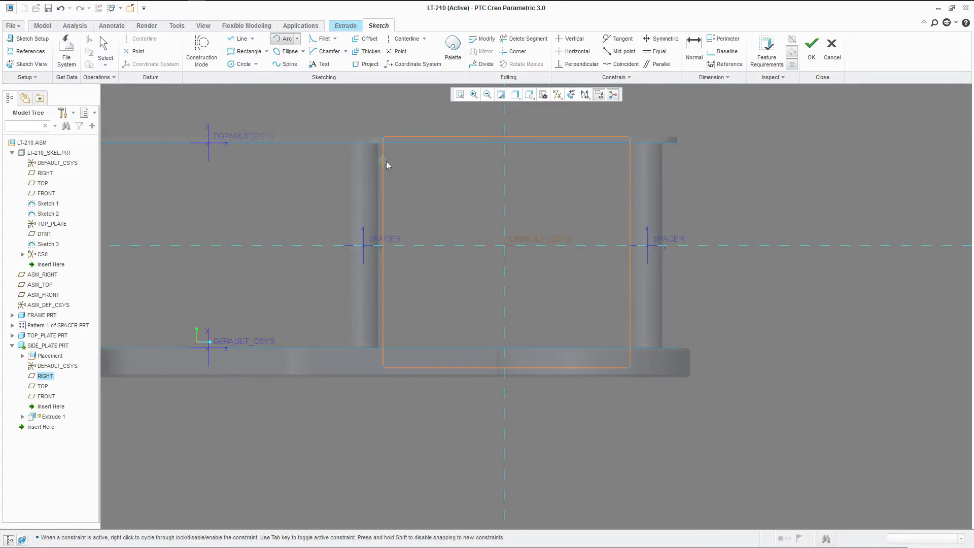
click(385, 163)
click(385, 330)
click(432, 302)
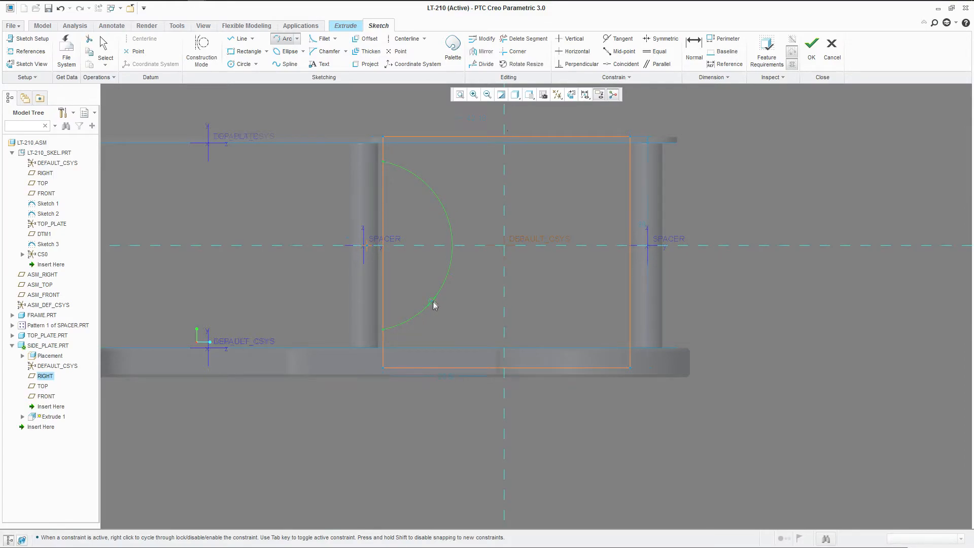
click(629, 162)
click(556, 277)
middle_click(544, 194)
click(537, 170)
Step: Sketch a circle centred on the side plate's coordinate system and set its diameter to 1.5 mm
click(244, 65)
scroll(513, 265, up, 4)
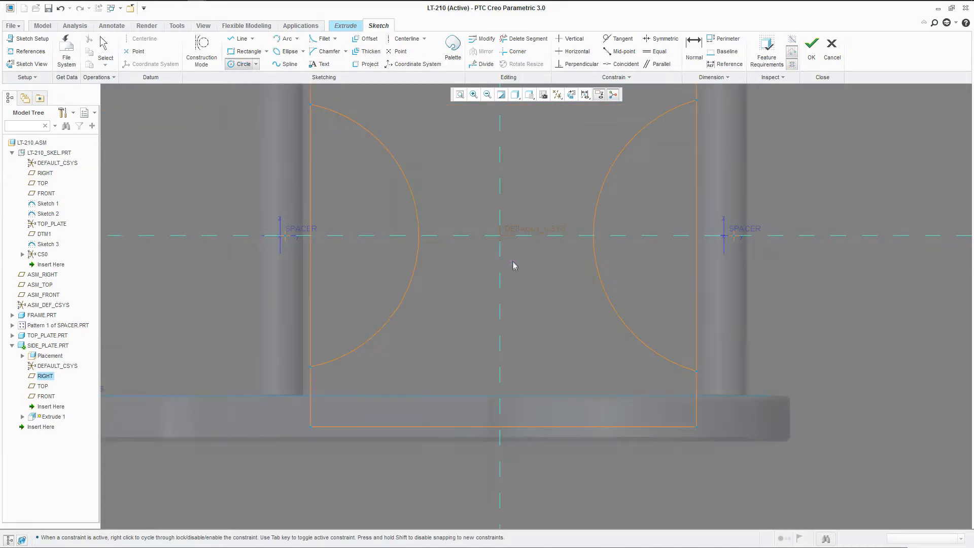
middle_click(506, 235)
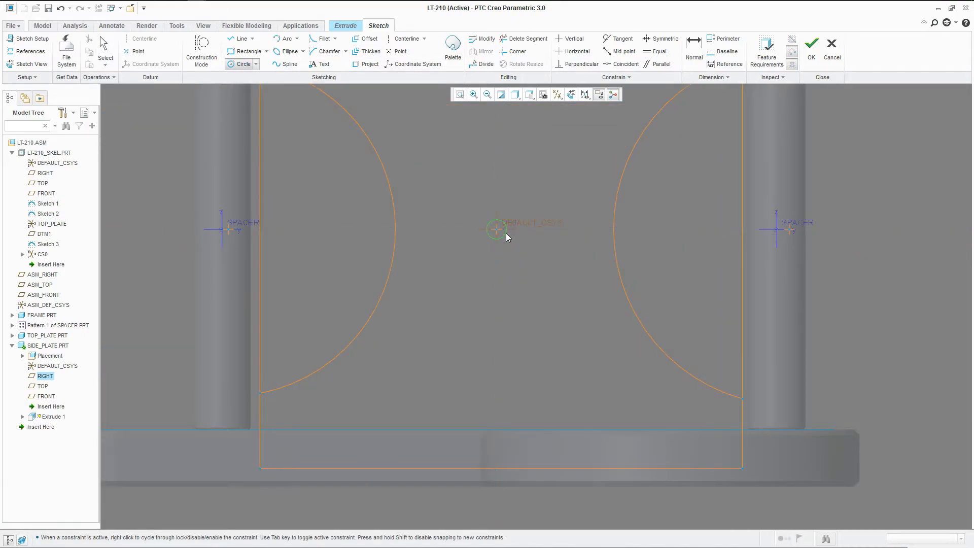
scroll(492, 312, down, 3)
click(455, 202)
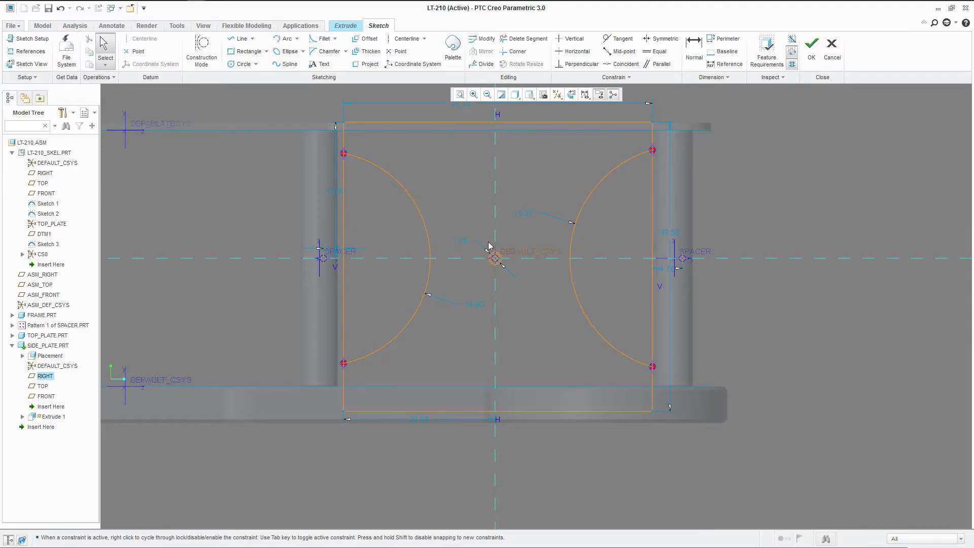
double_click(462, 238)
text(1.5)
scroll(463, 236, down, 4)
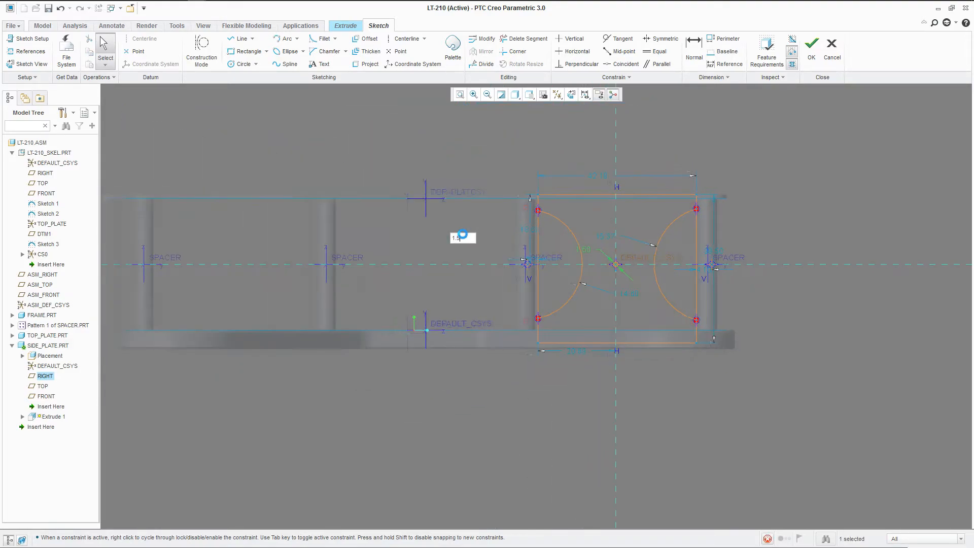
key(Return)
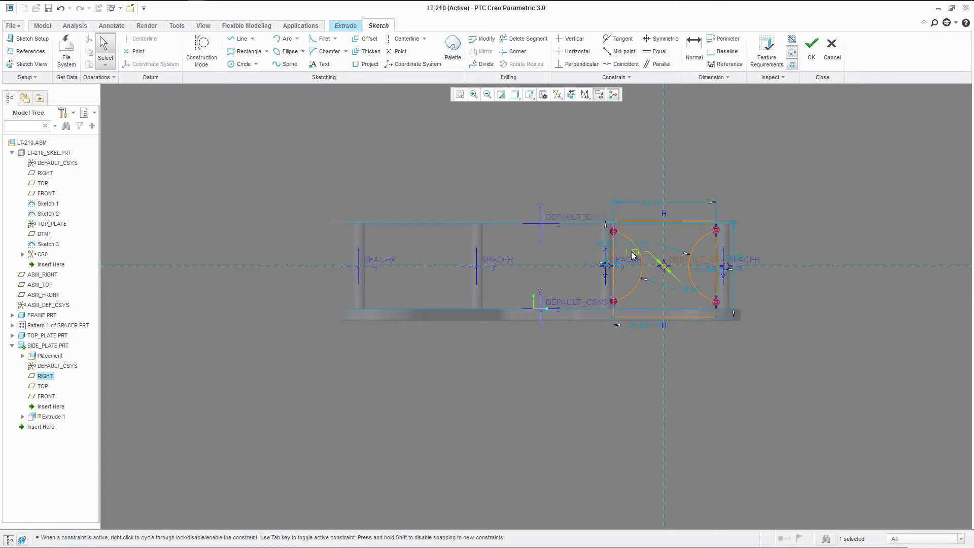
Step: Trim the rectangle's vertical edge segments between the ends of each arc to leave a closed notched side plate profile
scroll(632, 256, up, 4)
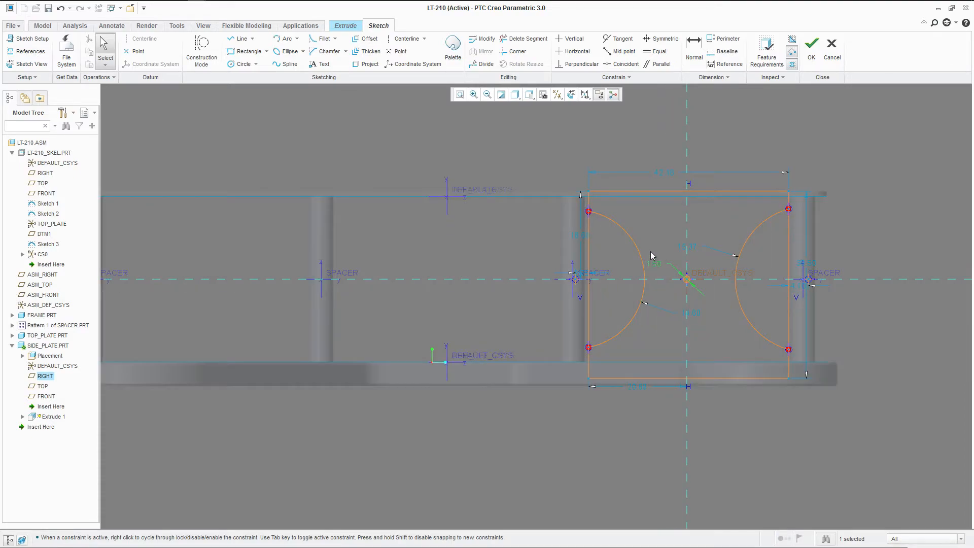
click(532, 41)
click(589, 290)
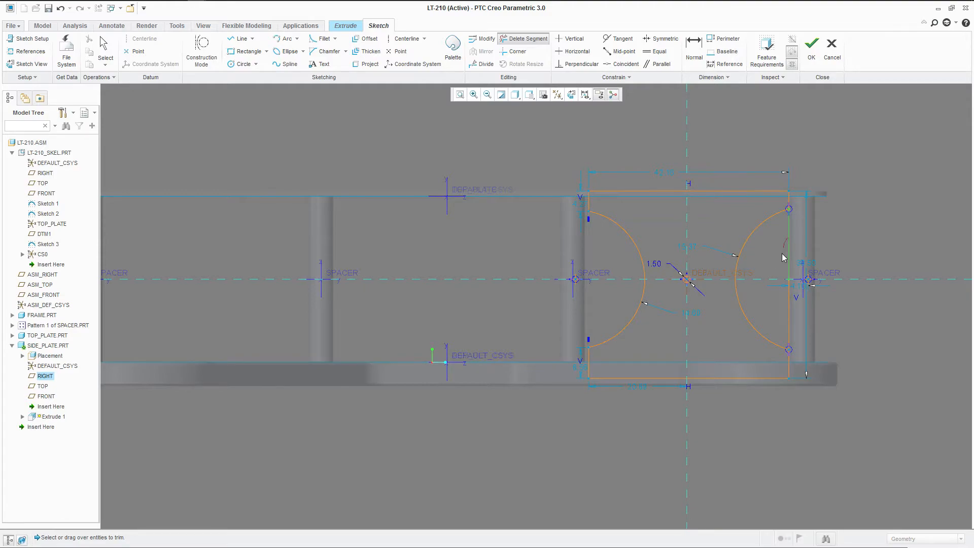
drag(805, 312, 805, 313)
scroll(801, 243, up, 2)
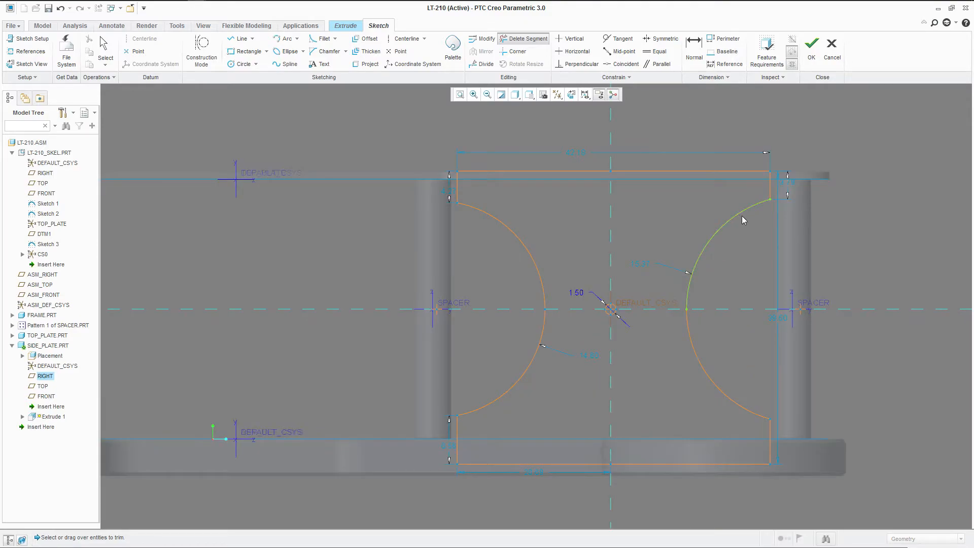
middle_click(776, 234)
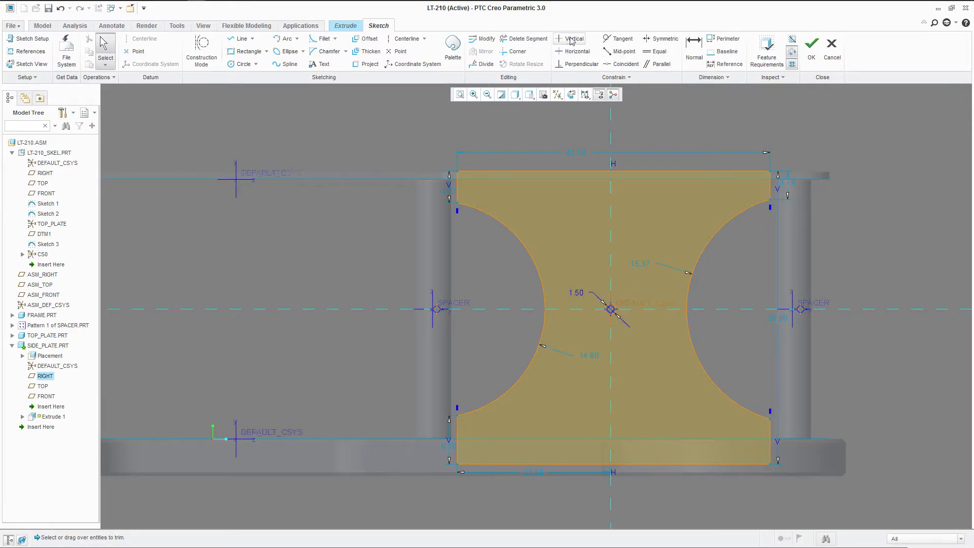
Step: Constrain the profile's two upper vertical edge segments to equal length, and undo the equality added to a lower segment
click(653, 53)
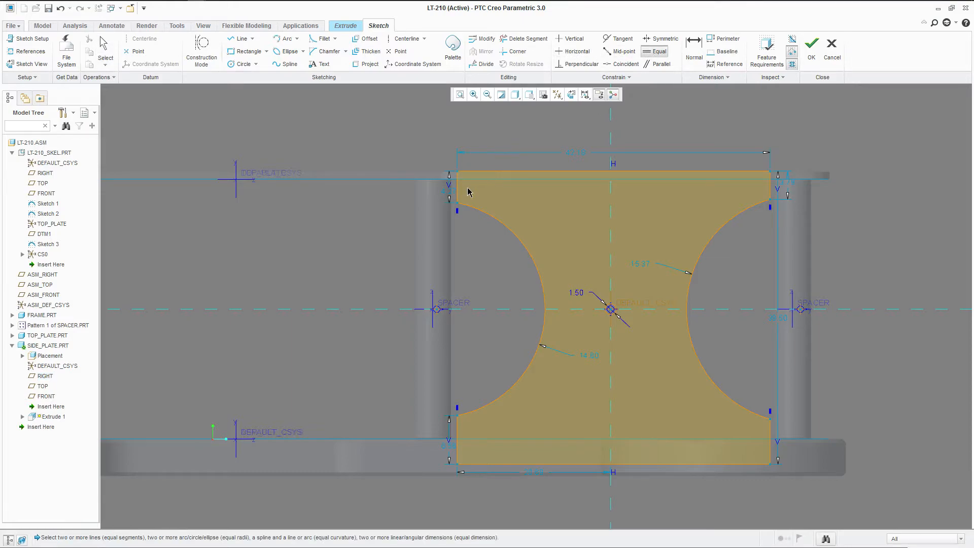
click(770, 189)
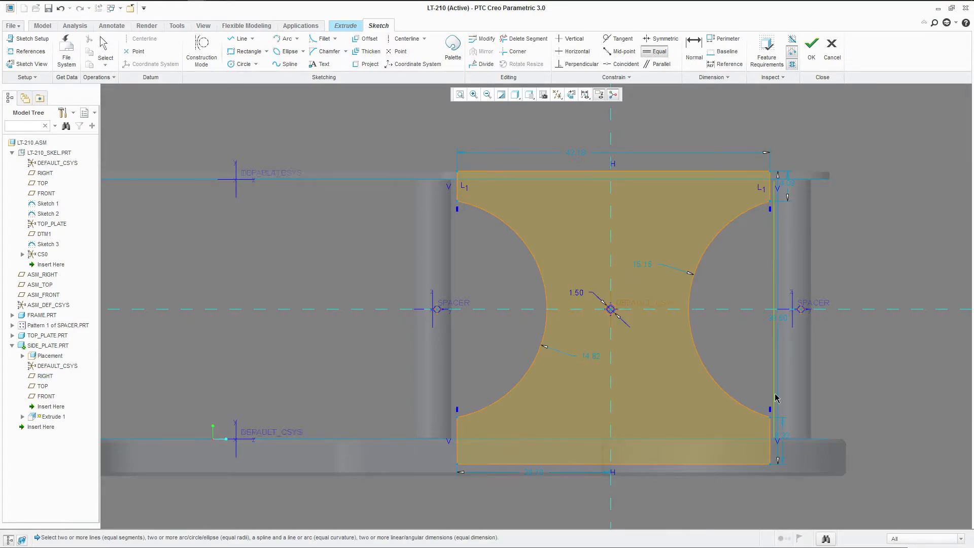
click(771, 448)
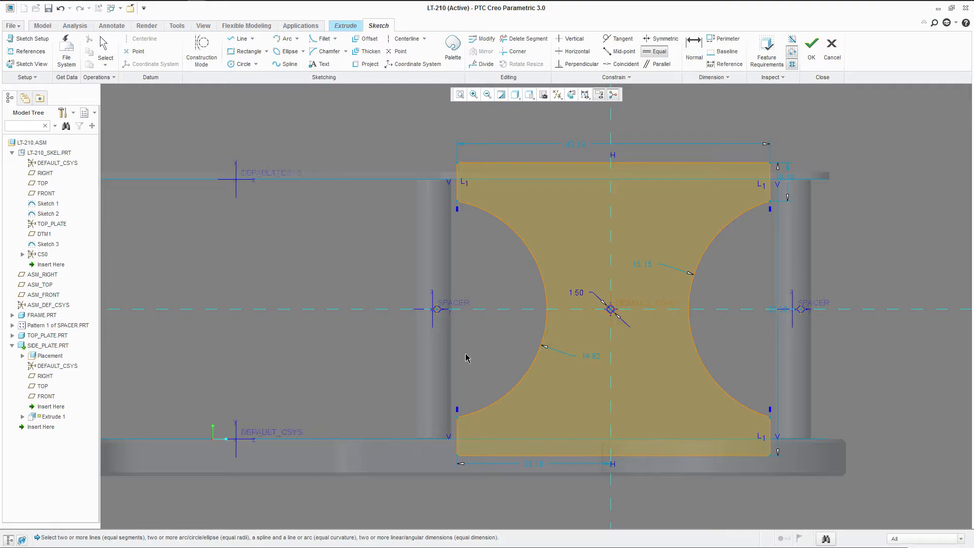
key(ctrl+z)
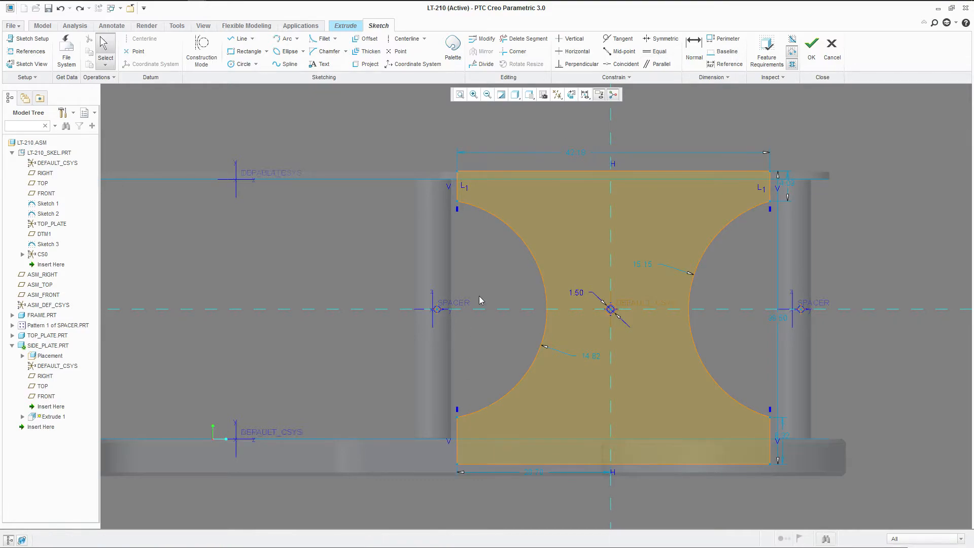
Step: Adjust the profile's upper edge within the top plate's thickness and finish the side plate sketch
click(694, 51)
middle_click(505, 256)
scroll(629, 173, up, 3)
drag(633, 178, 631, 176)
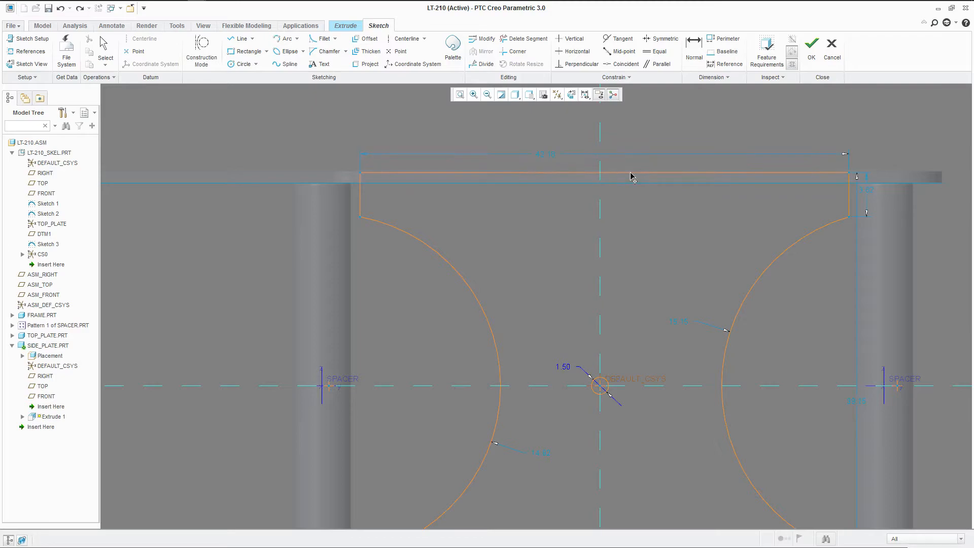
scroll(632, 175, down, 3)
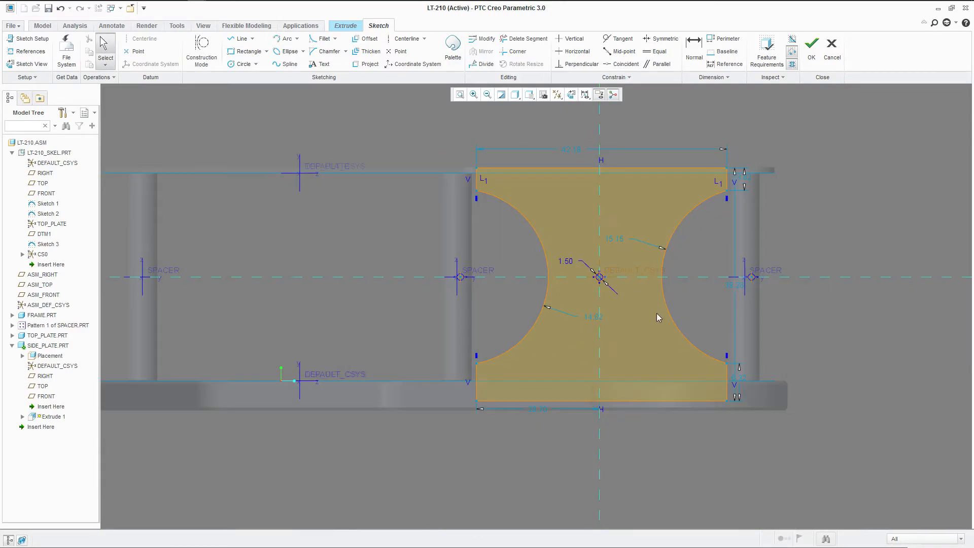
mouse_move(673, 344)
middle_down()
mouse_move(635, 355)
mouse_move(656, 355)
middle_up()
click(812, 47)
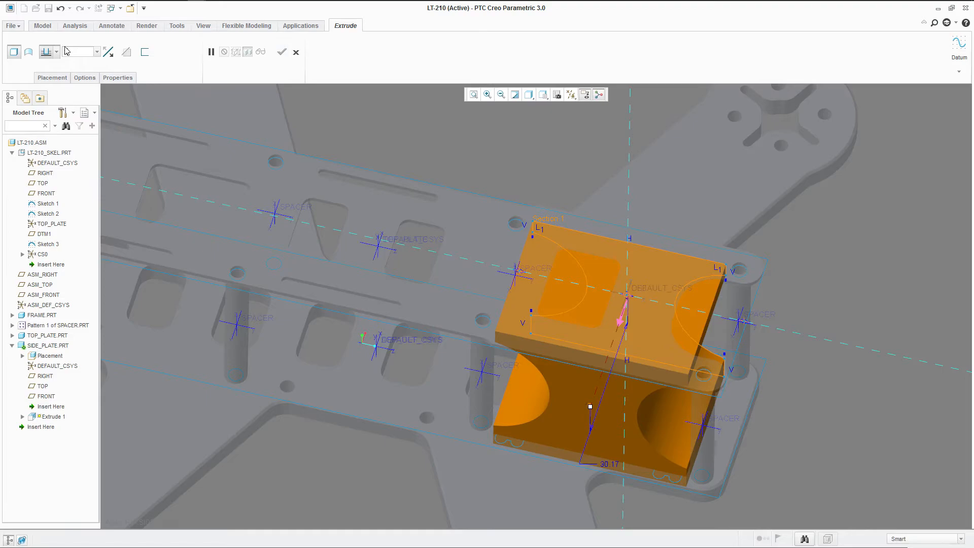
Step: Set the side plate's extrusion depth to 2 mm and flip the extrusion direction
text(2)
key(Return)
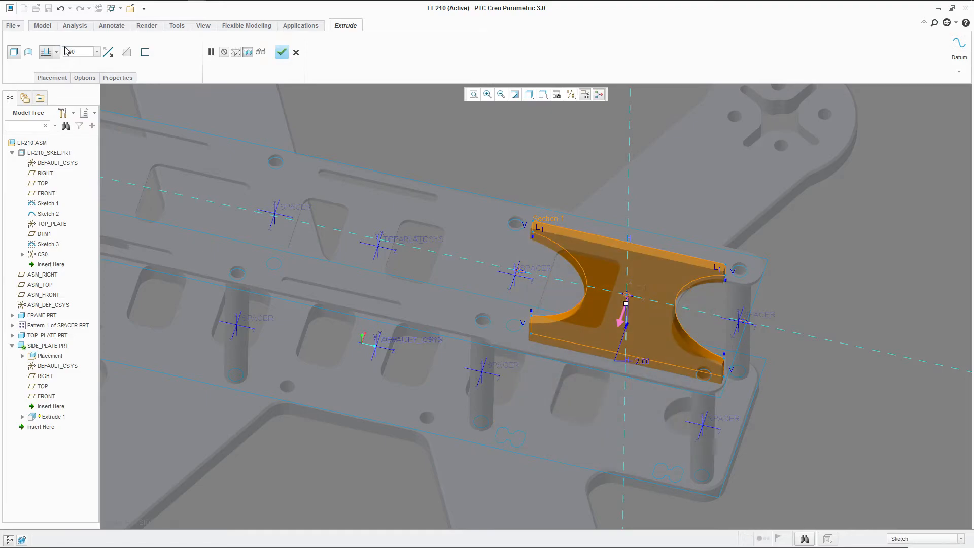
click(109, 56)
middle_drag(556, 260, 588, 276)
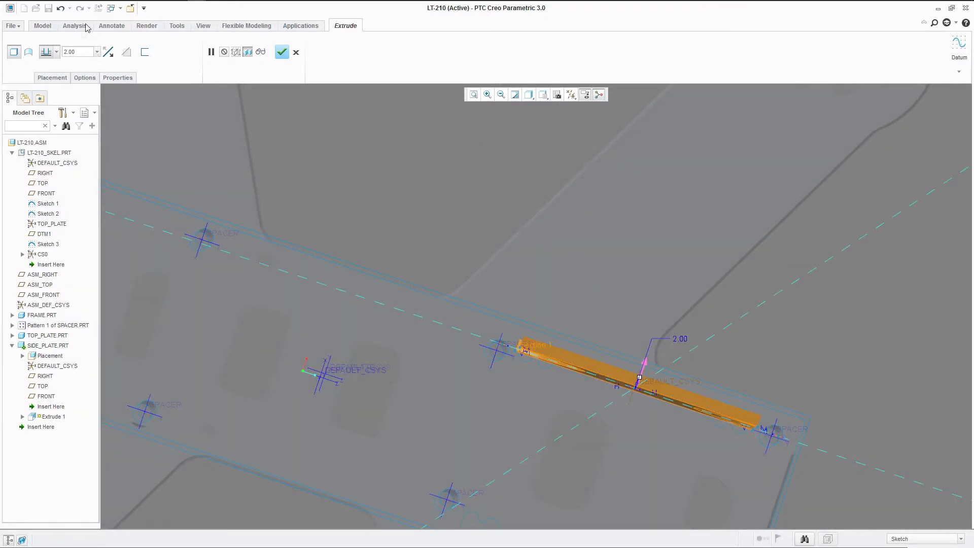
Step: Set the side plate's extrusion depth to 1.75 mm and complete the extrusion
key(BackSpace)
text(1.75)
key(Return)
scroll(567, 254, up, 1)
middle_drag(567, 255, 534, 246)
click(280, 52)
Step: Check the side plate's fit between the spacers and reactivate the top-level assembly
middle_drag(735, 289, 716, 252)
scroll(457, 256, up, 3)
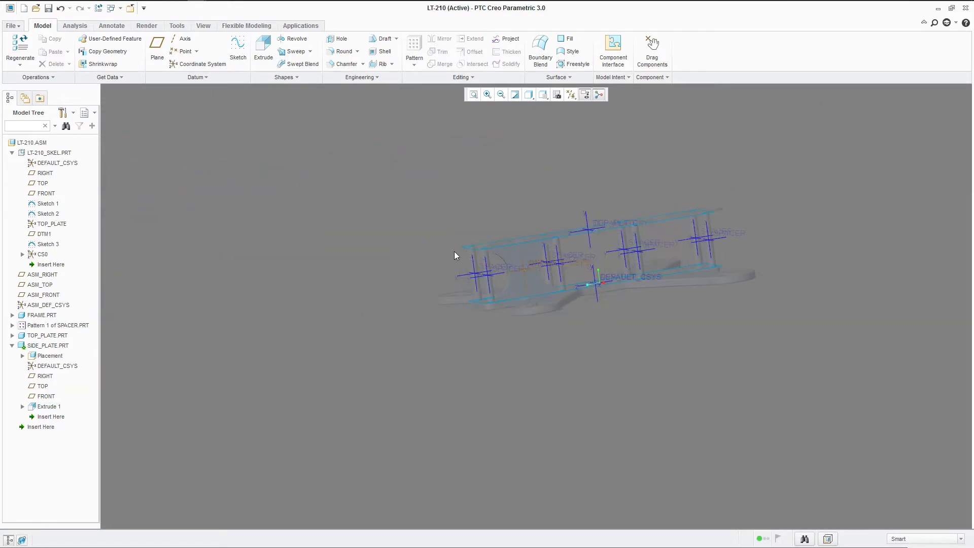
scroll(626, 241, down, 5)
mouse_move(626, 242)
middle_down()
mouse_move(600, 243)
mouse_move(624, 252)
mouse_move(483, 260)
mouse_move(672, 250)
mouse_move(623, 251)
middle_up()
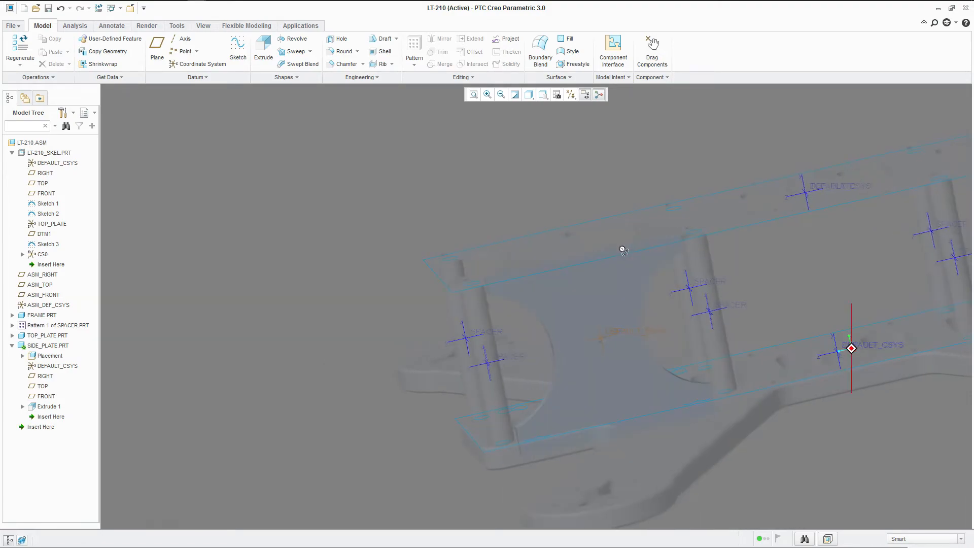
scroll(624, 250, up, 3)
middle_drag(440, 267, 478, 201)
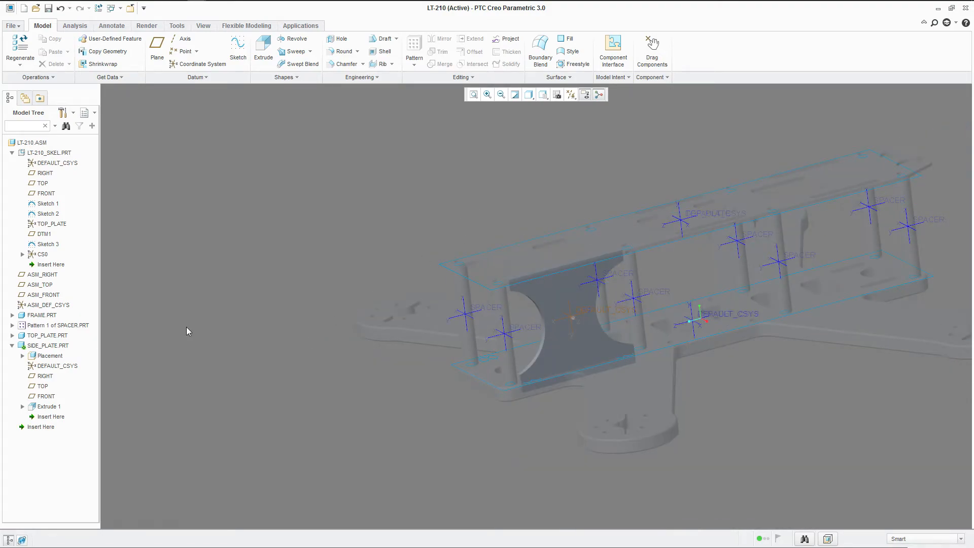
click(12, 346)
click(50, 345)
click(226, 277)
key(ctrl+a)
Step: Open the side plate part in its own window, maximize it and show it in the default orientation
click(36, 345)
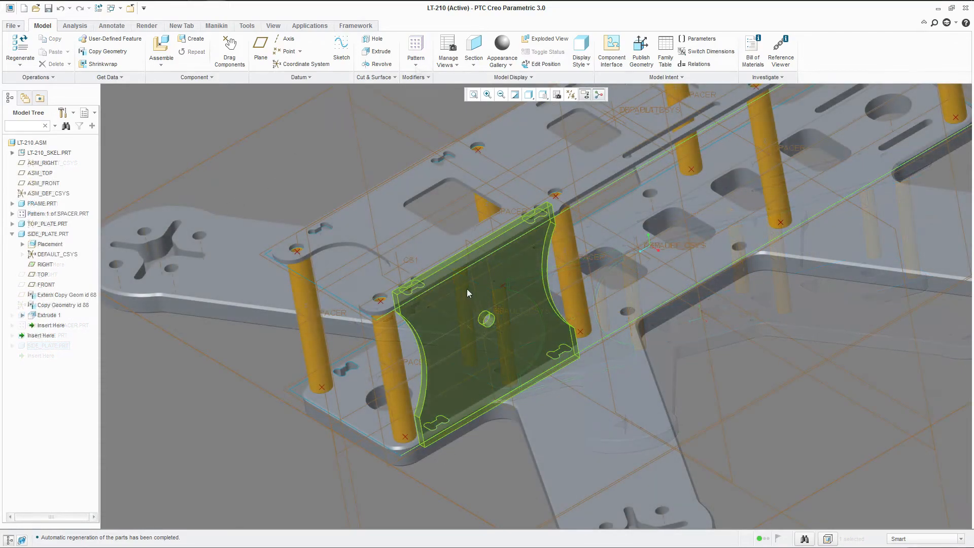
click(467, 289)
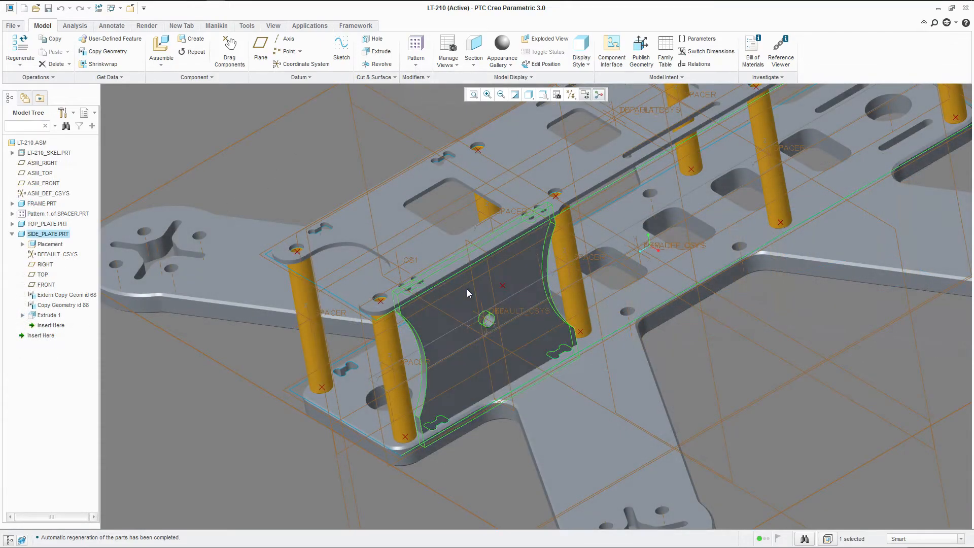
right_click(461, 292)
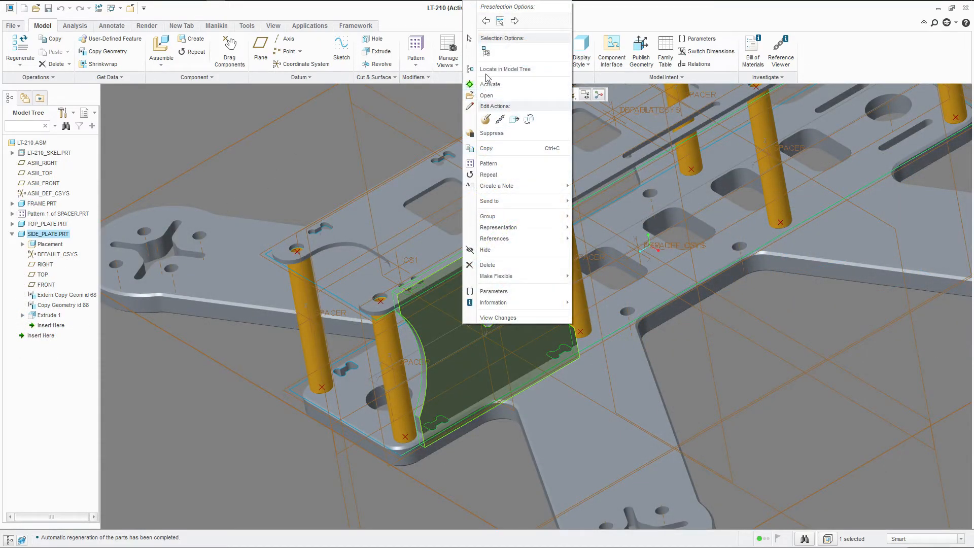
click(486, 95)
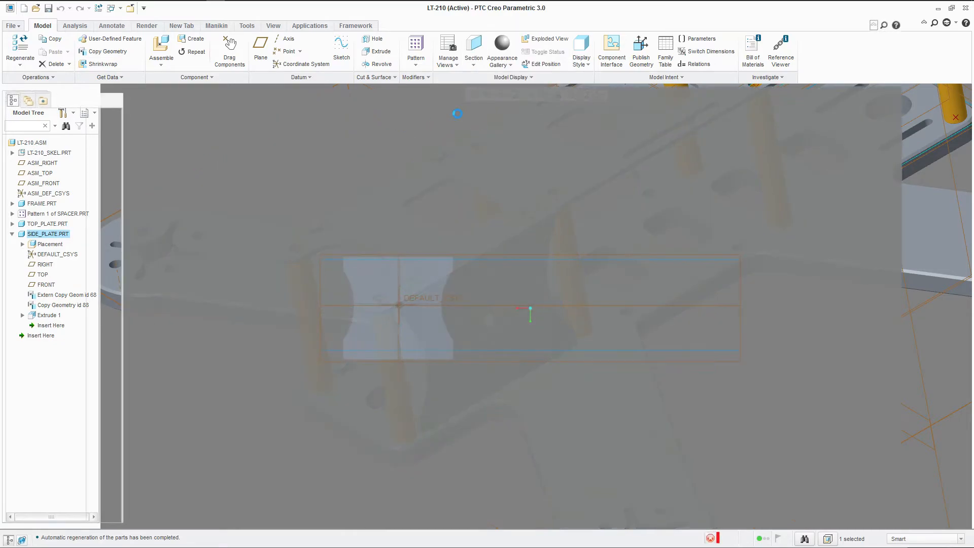
double_click(350, 14)
key(ctrl+d)
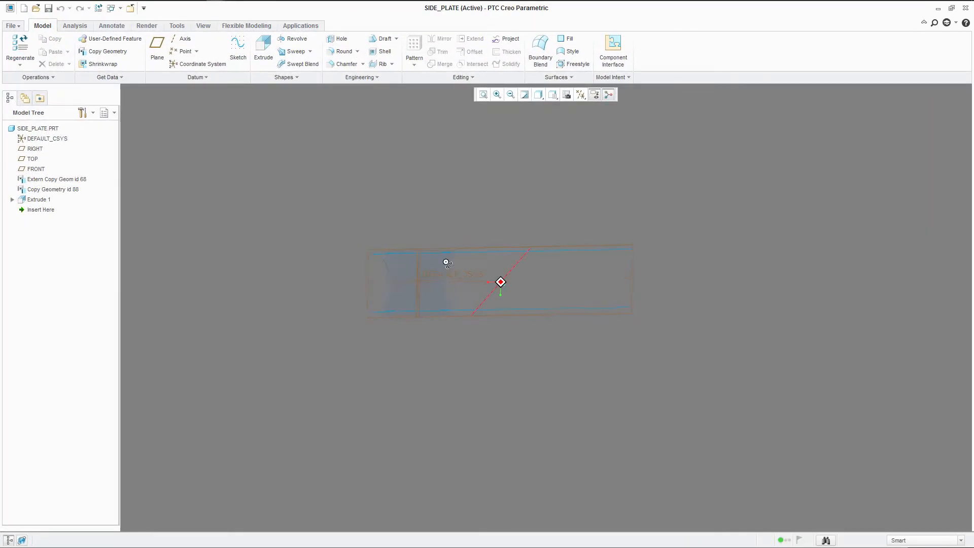
Step: Examine the copied plate sketches and their slot outlines relative to the side plate
click(361, 285)
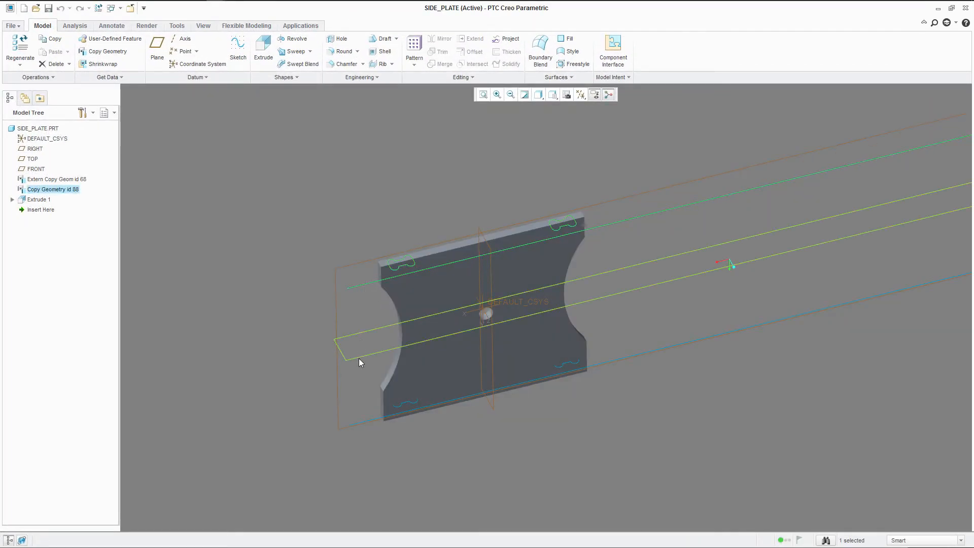
ctrl+click(367, 421)
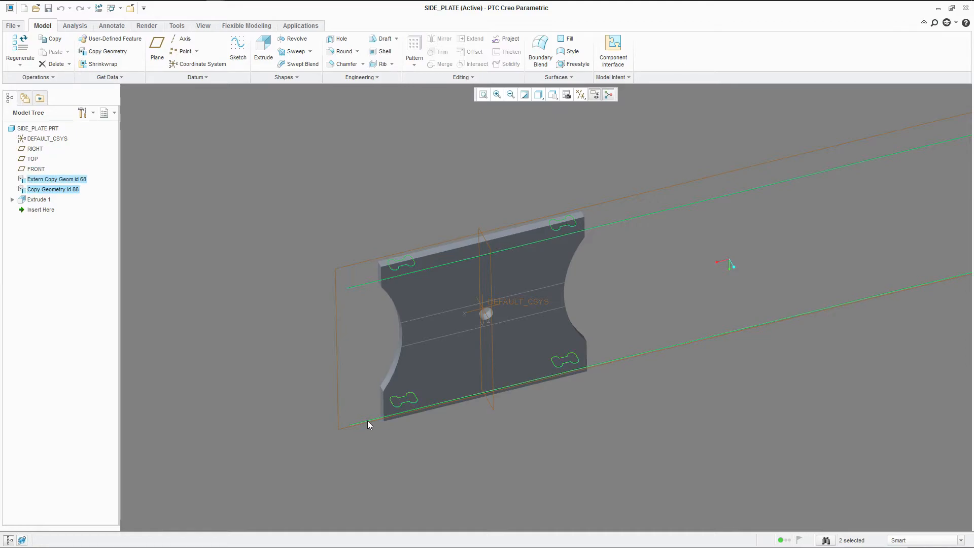
scroll(391, 305, down, 3)
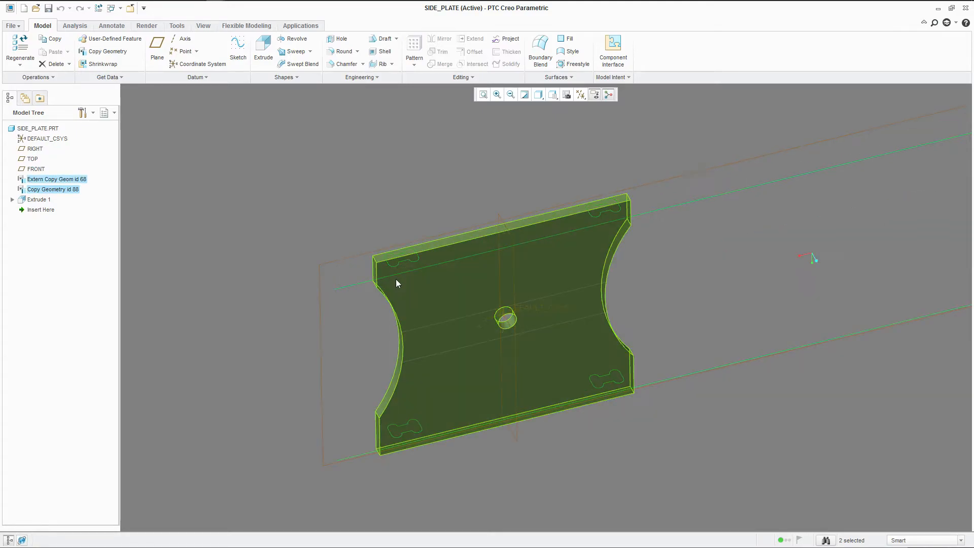
click(384, 175)
scroll(333, 264, up, 3)
middle_drag(394, 329, 375, 349)
scroll(380, 229, down, 5)
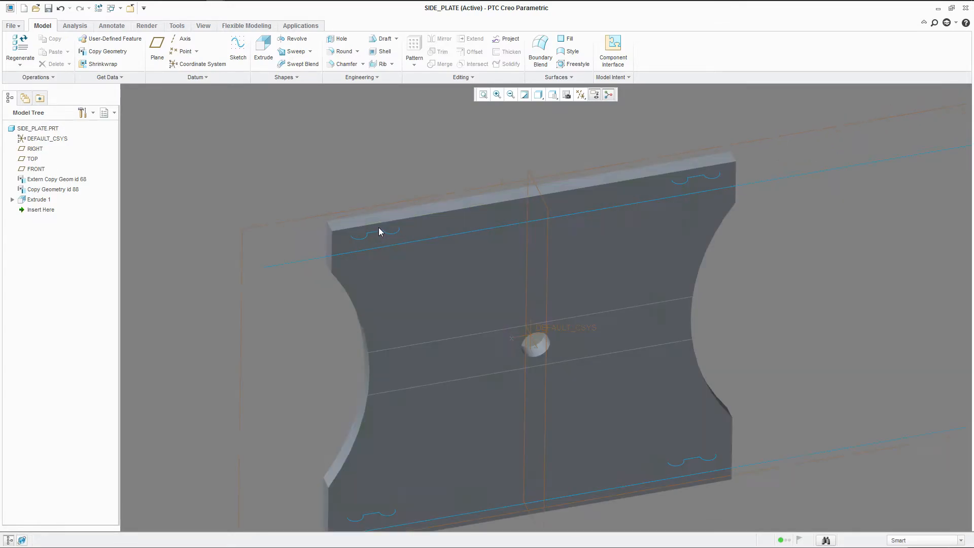
scroll(406, 234, up, 5)
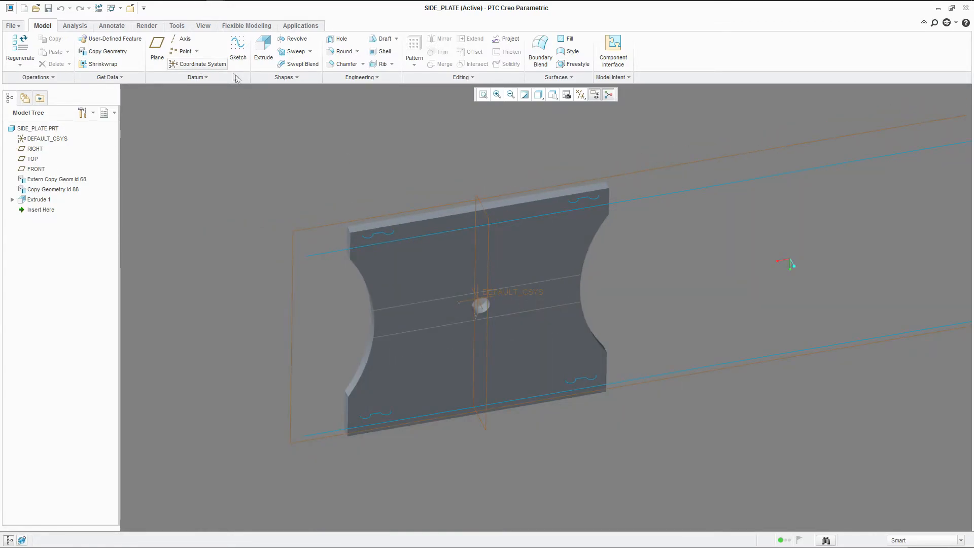
Step: Start a new extrusion sketch on the side plate's FRONT plane and orient the view parallel to it
click(263, 51)
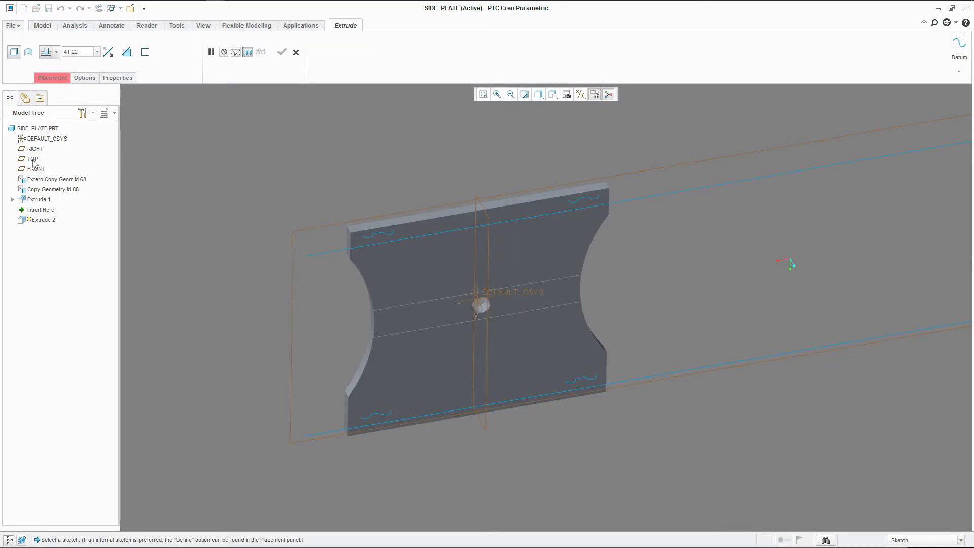
click(309, 233)
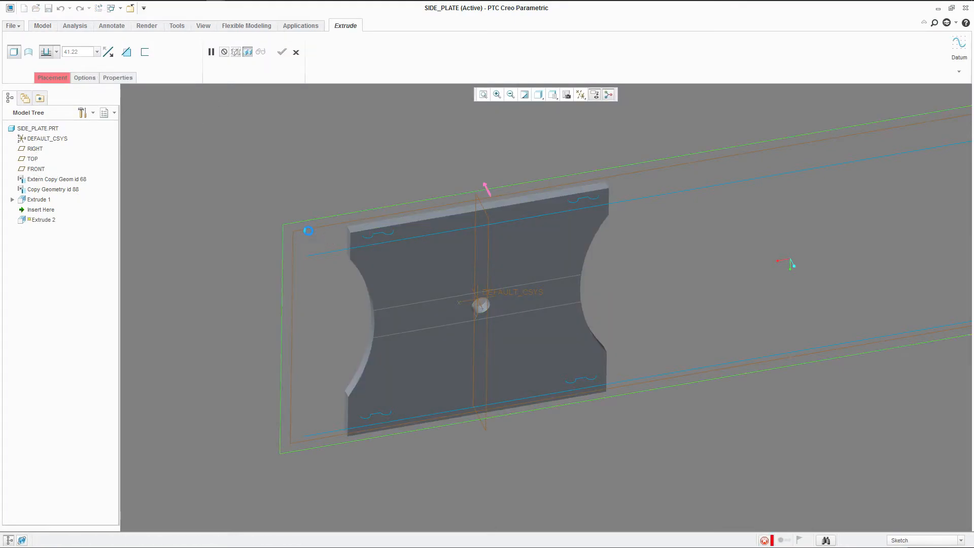
click(581, 97)
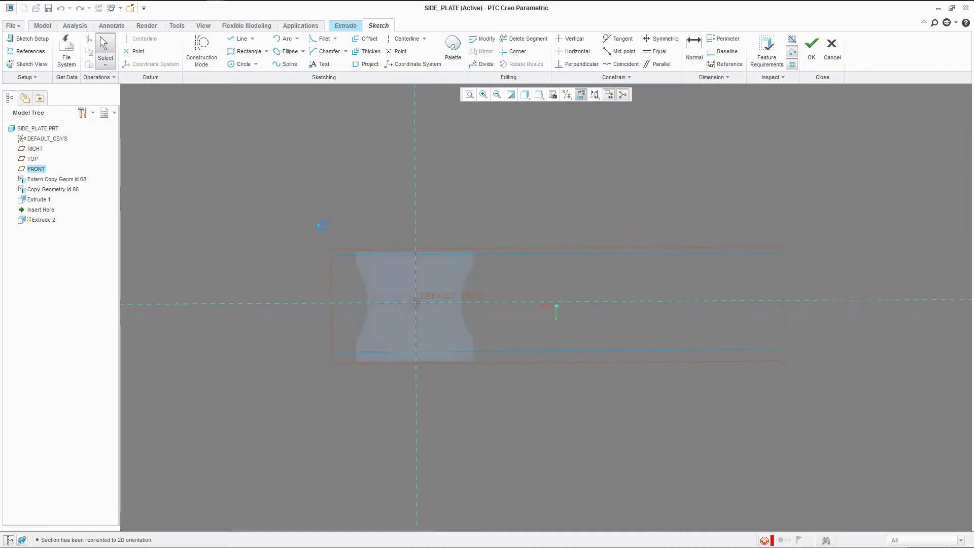
Step: Reference the side plate's top edge and sketch a vertical line down from it beside the copied slot outline
click(241, 39)
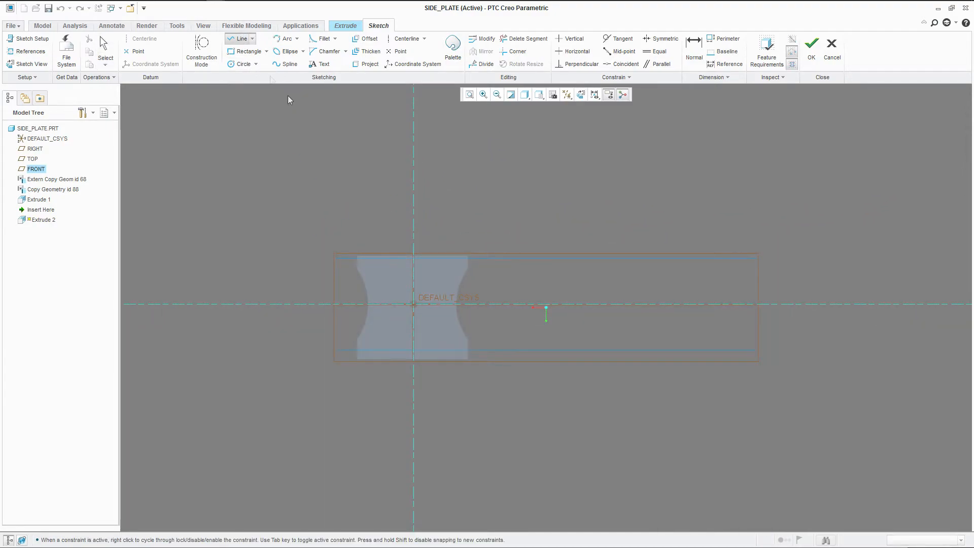
scroll(333, 256, up, 5)
mouse_move(415, 266)
middle_down()
mouse_move(404, 279)
mouse_move(421, 275)
middle_up()
scroll(438, 264, up, 3)
click(461, 241)
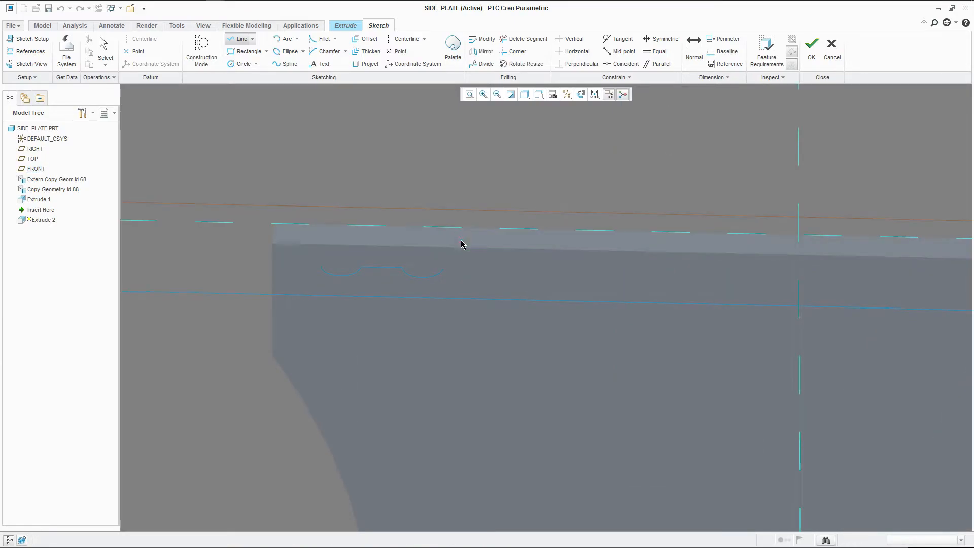
click(446, 228)
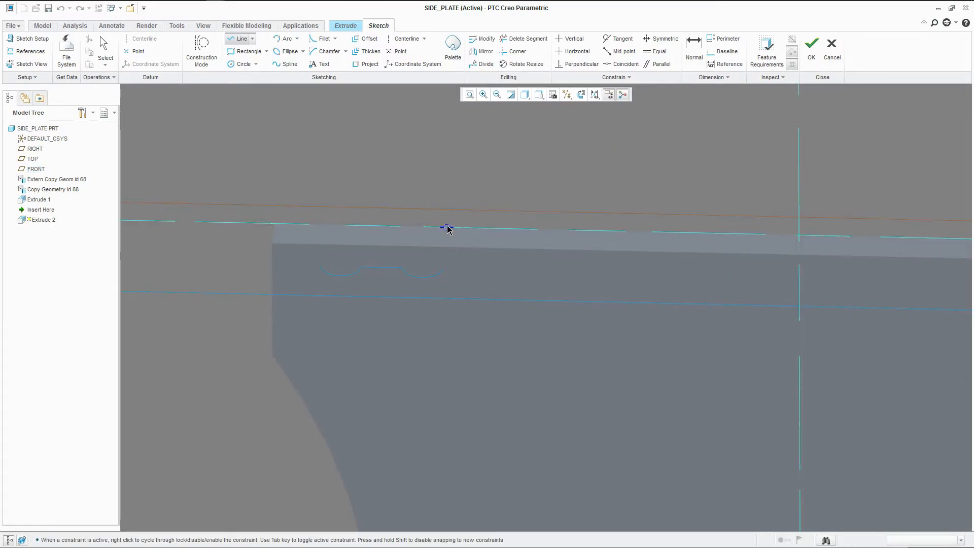
click(447, 335)
middle_click(447, 336)
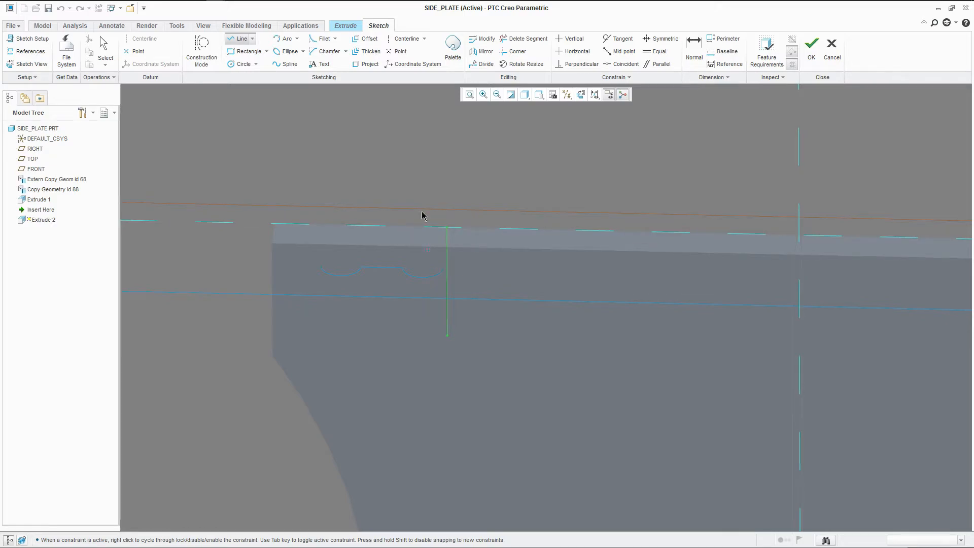
Step: Sketch a small circle just right of the vertical line, passing through the line's lower end
click(241, 65)
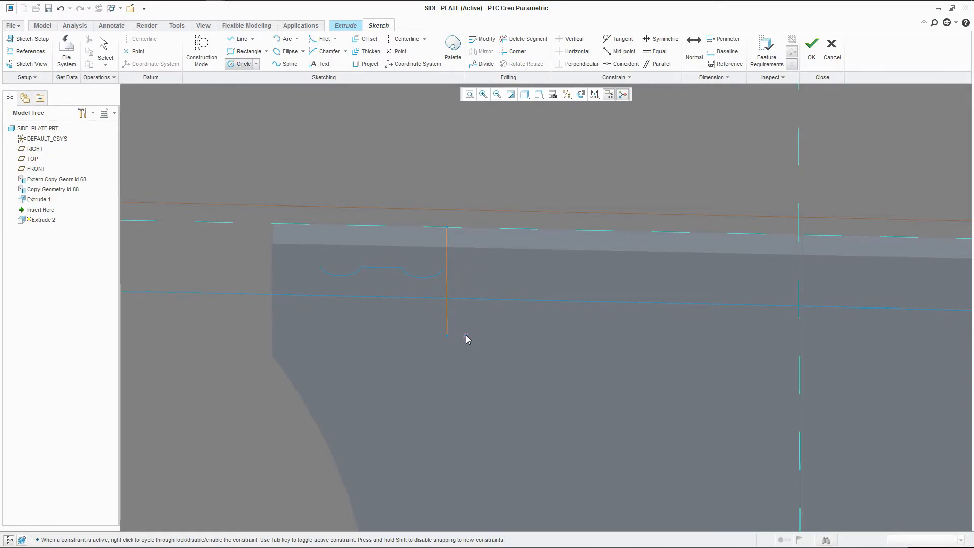
click(466, 336)
click(449, 339)
middle_click(459, 304)
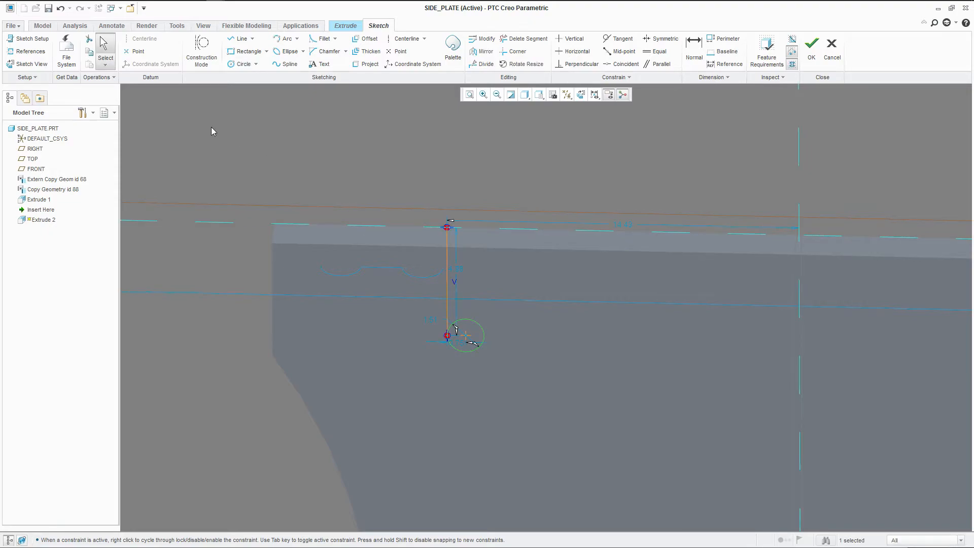
Step: Sketch a line chain from the circle's right side up to the lower reference, across through a trapezoidal dip, and down on the far side
click(239, 39)
click(485, 337)
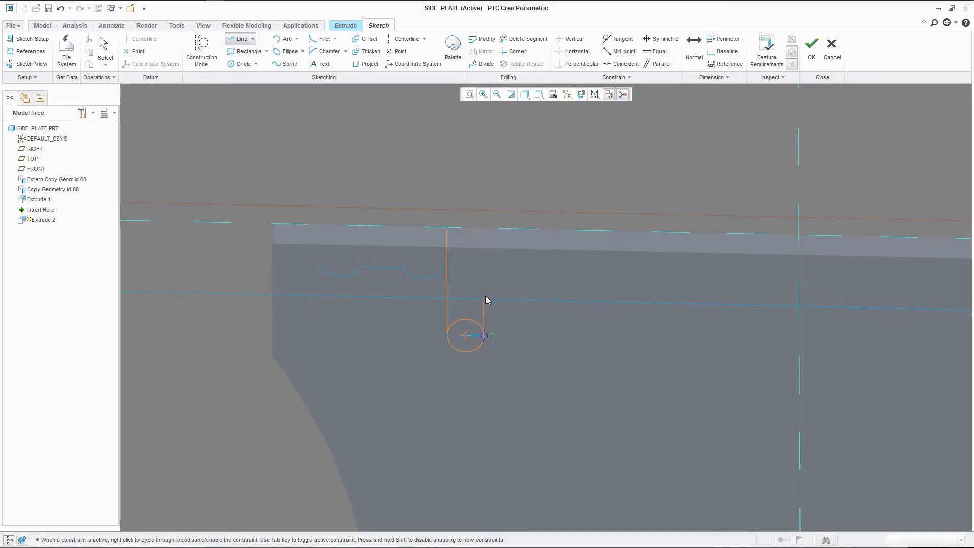
click(581, 95)
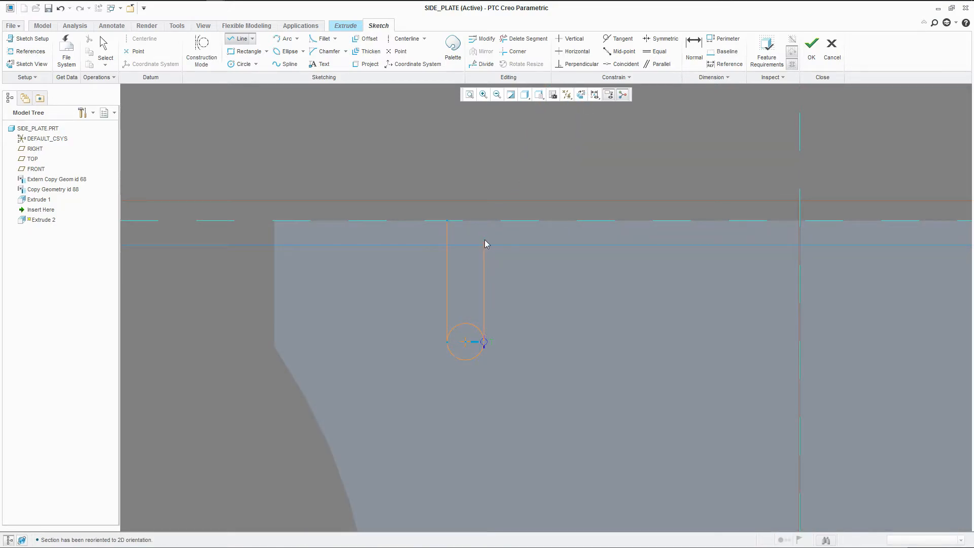
click(484, 245)
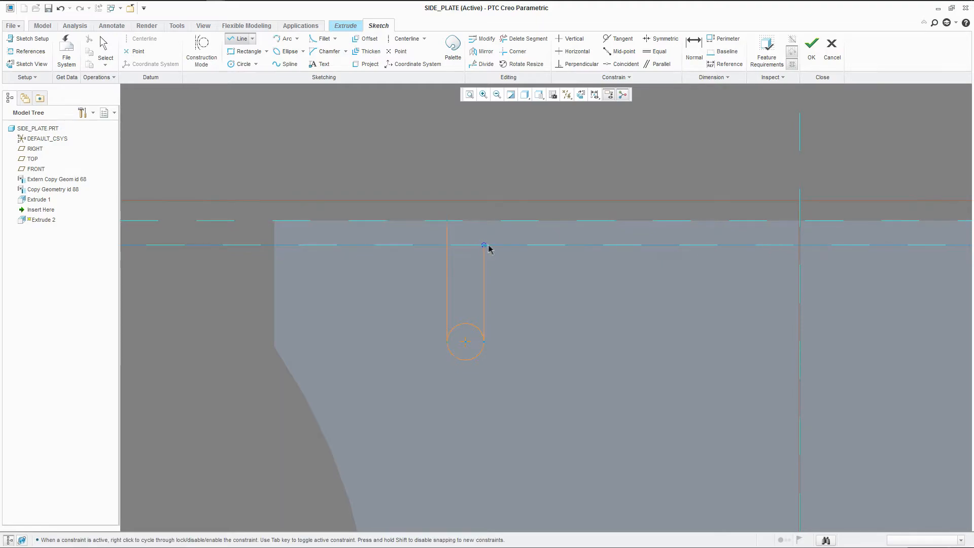
click(602, 252)
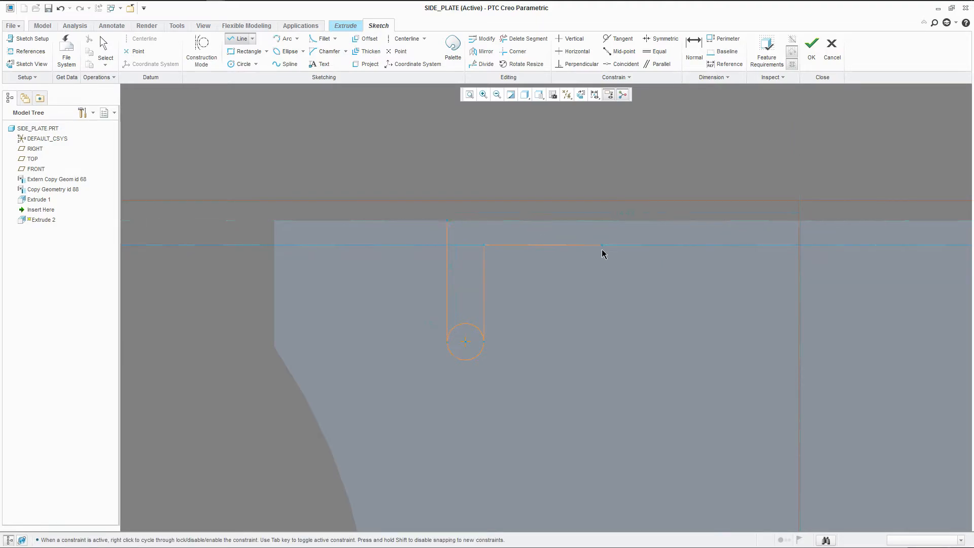
click(663, 293)
scroll(611, 306, up, 3)
scroll(720, 307, down, 2)
scroll(680, 310, up, 2)
click(734, 303)
click(767, 278)
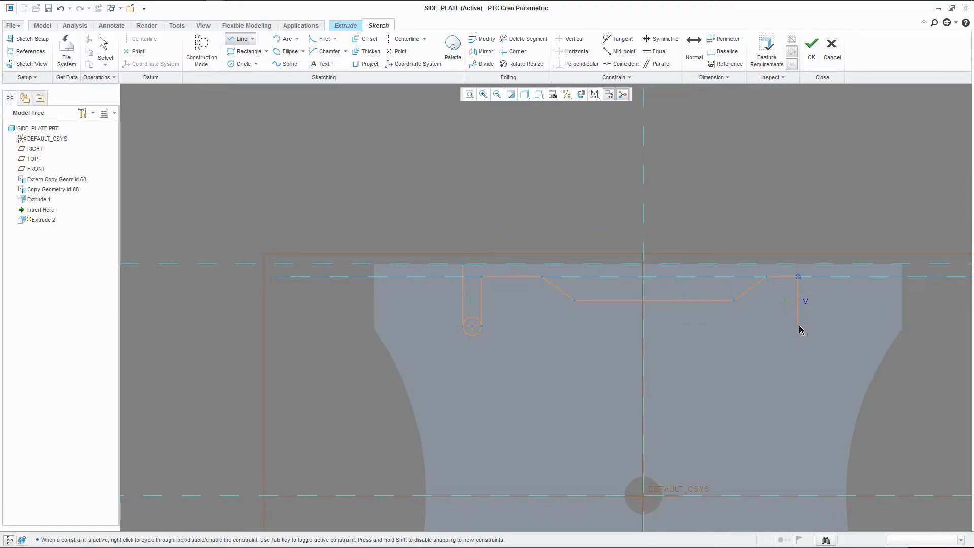
middle_click(824, 327)
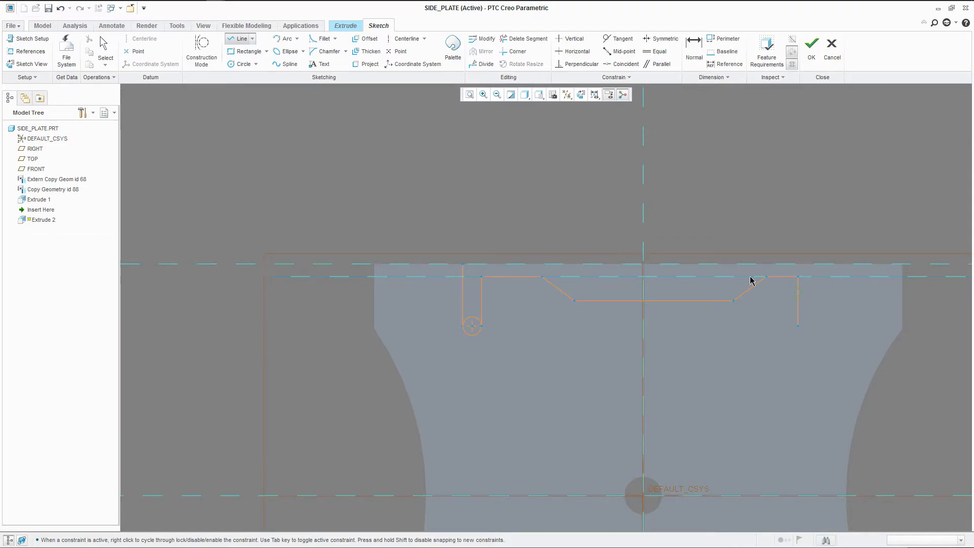
Step: Sketch an equal-radius circle beside the far vertical line and make it coincident with the line's lower end
click(242, 64)
scroll(807, 325, up, 3)
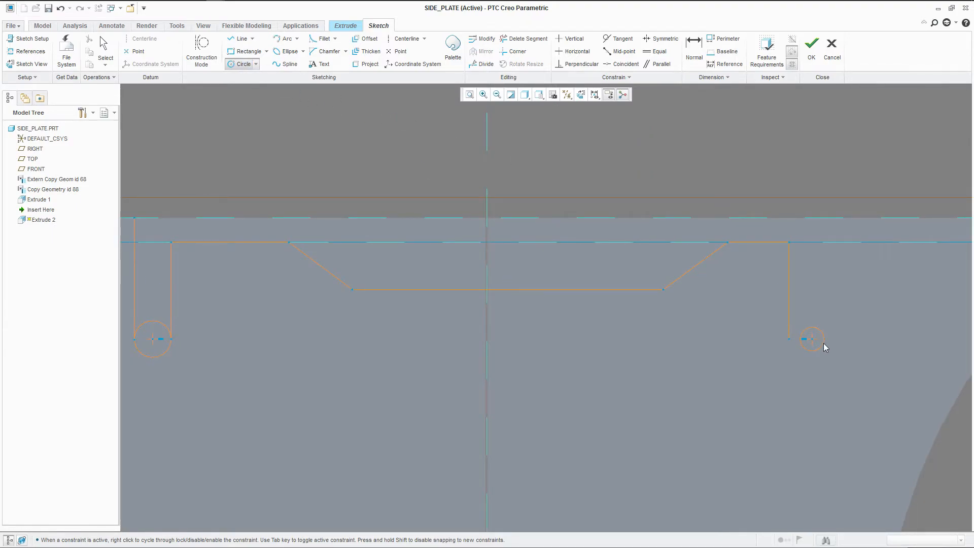
click(827, 346)
middle_click(815, 277)
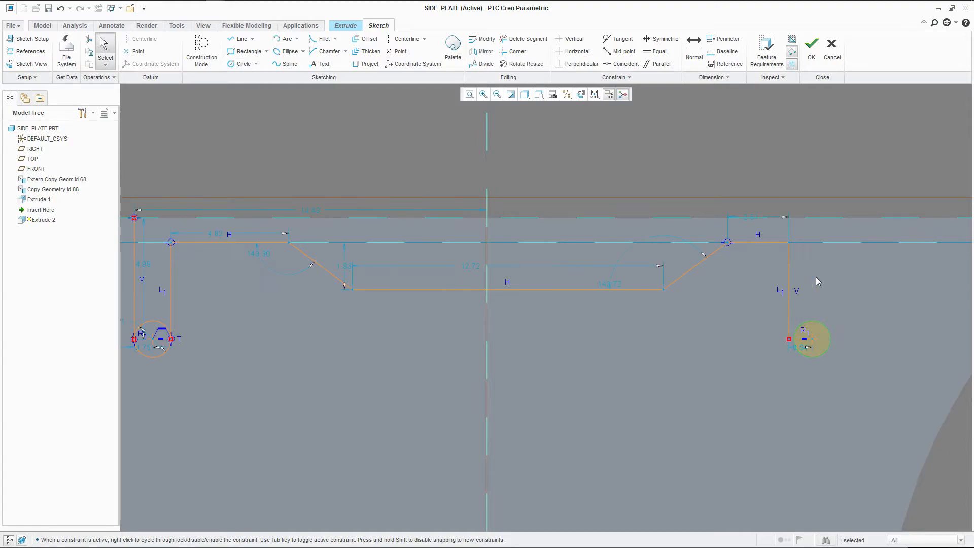
click(622, 64)
click(796, 349)
click(789, 338)
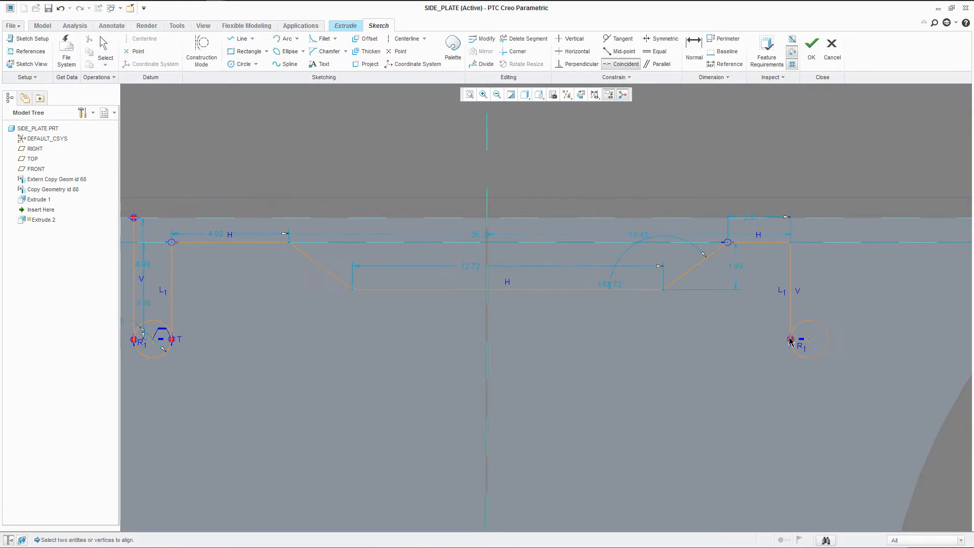
middle_click(750, 325)
Step: Close the profile with a vertical line from the second circle to the plate's top edge and a horizontal line back to the first slot
key(l)
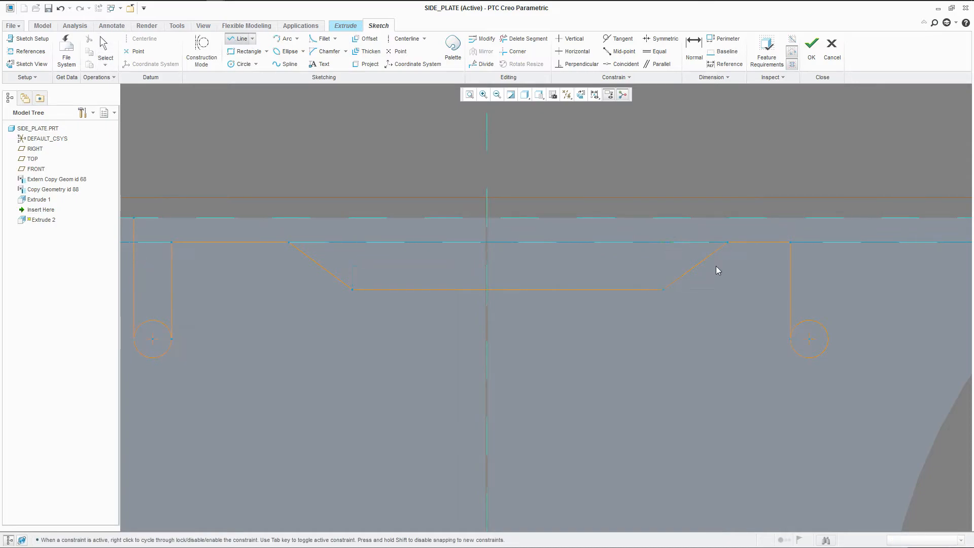
click(835, 338)
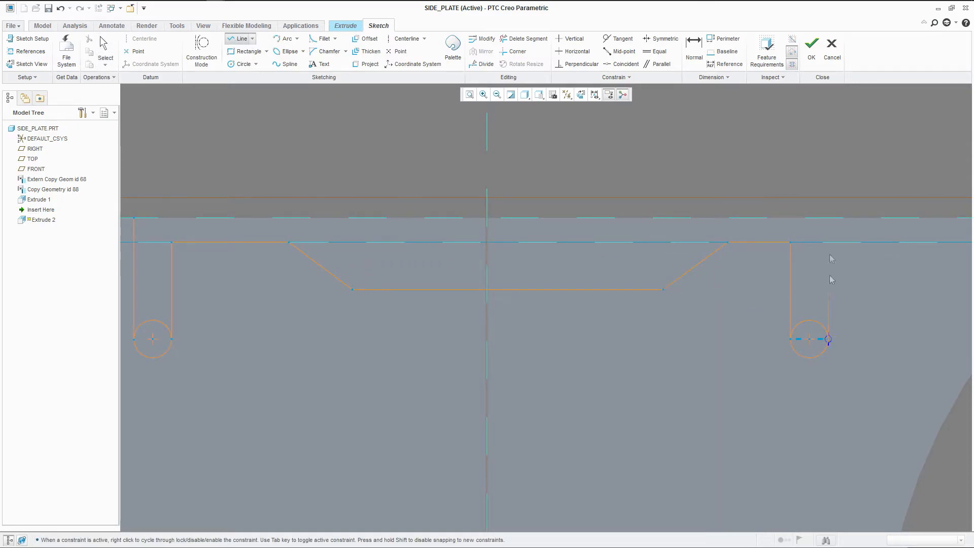
click(829, 218)
scroll(829, 215, down, 3)
click(471, 216)
middle_click(507, 177)
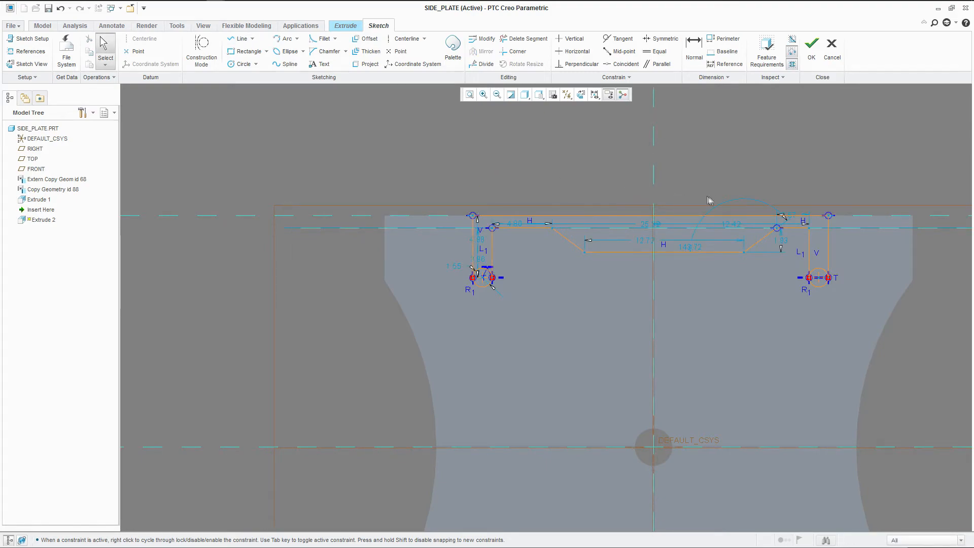
Step: Trim away the upper halves of both circles so each slot ends in an arc
click(524, 39)
scroll(476, 303, up, 2)
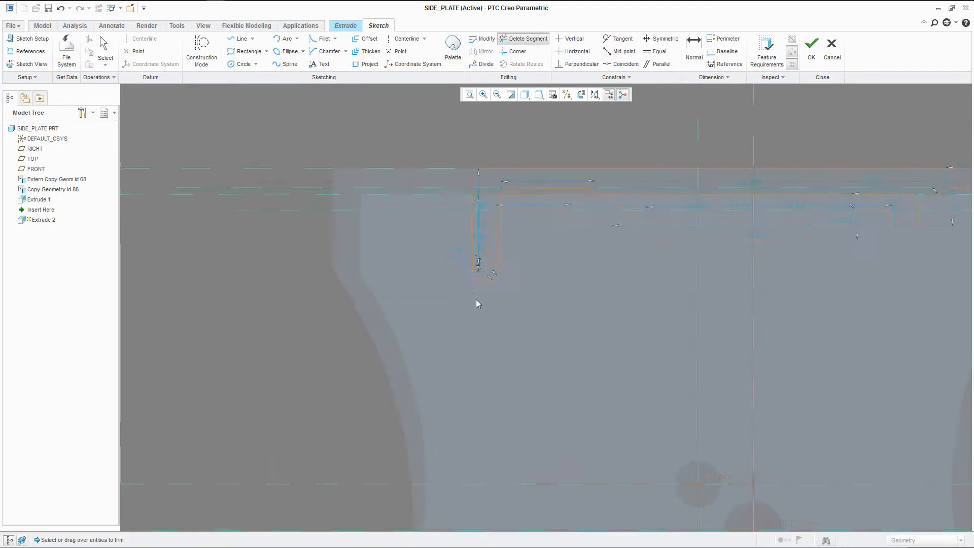
scroll(476, 304, up, 3)
click(498, 196)
scroll(477, 211, down, 4)
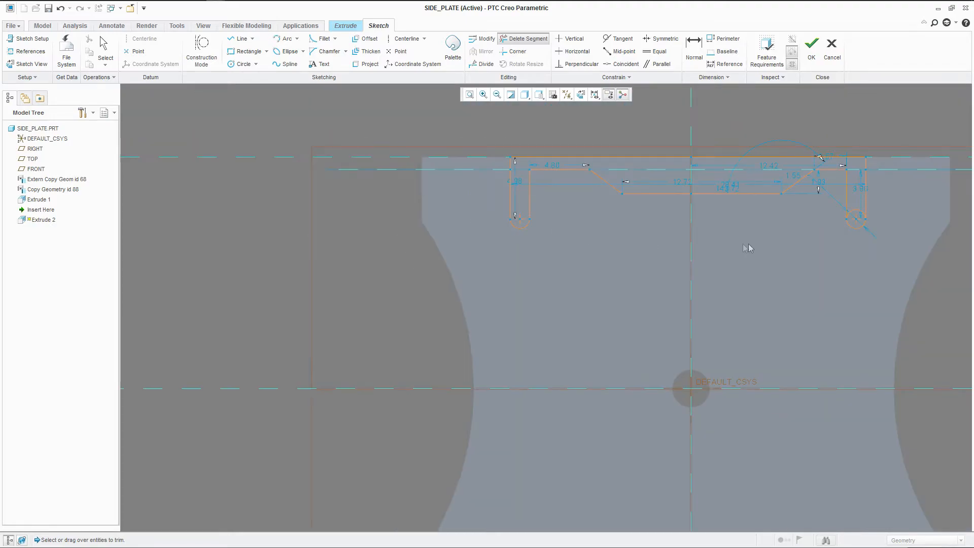
scroll(862, 213, up, 3)
click(860, 229)
middle_click(654, 357)
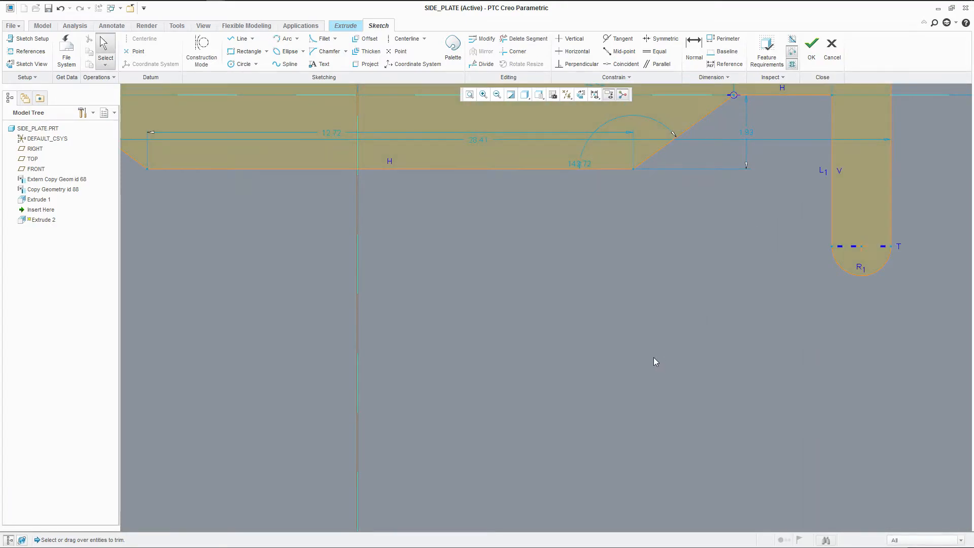
Step: Move the trapezoid's width and angle dimensions and the right slot's distance dimension below the profile
scroll(654, 357, down, 3)
scroll(559, 297, up, 1)
drag(478, 249, 480, 305)
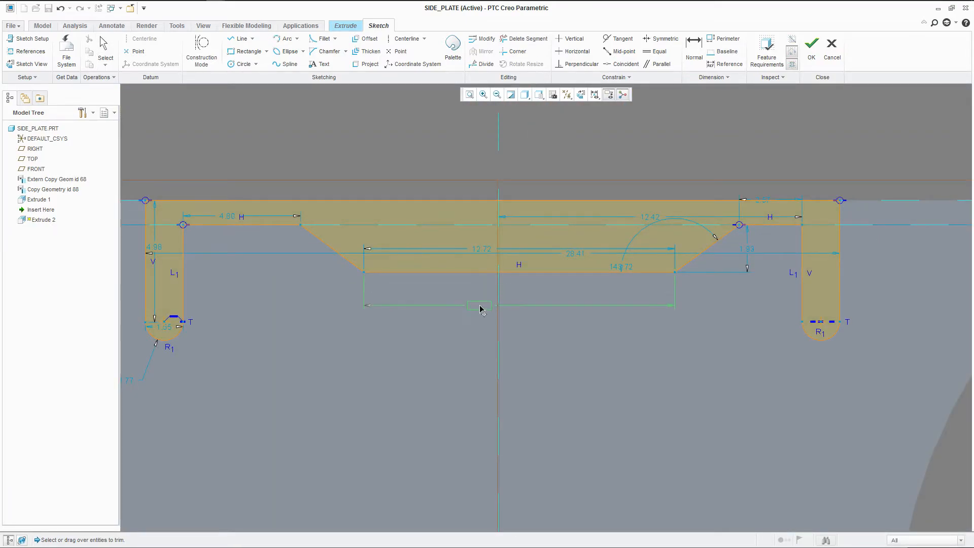
drag(655, 219, 650, 340)
drag(622, 268, 627, 316)
middle_click(608, 274)
scroll(607, 274, down, 2)
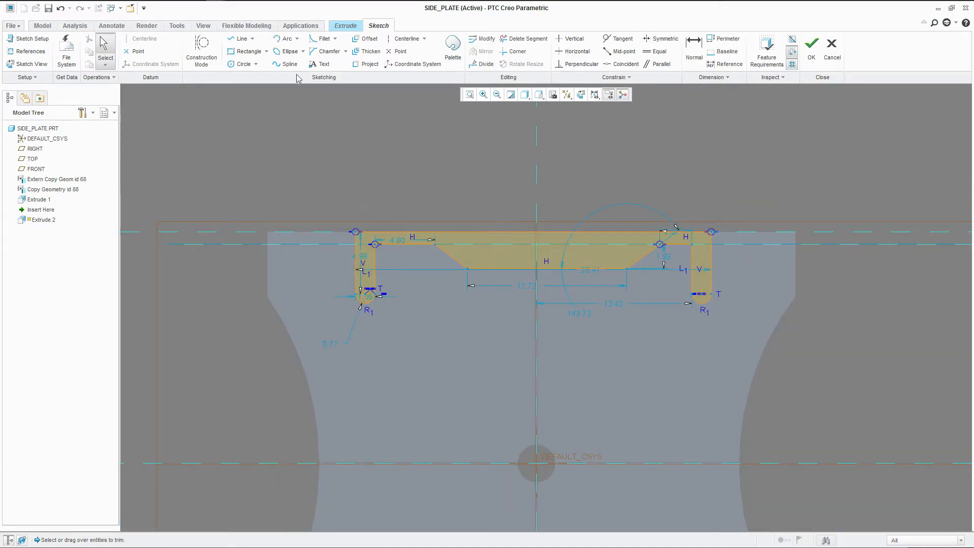
Step: Add a vertical centerline through the origin and make the trapezoid's lower corners symmetric about it
click(404, 40)
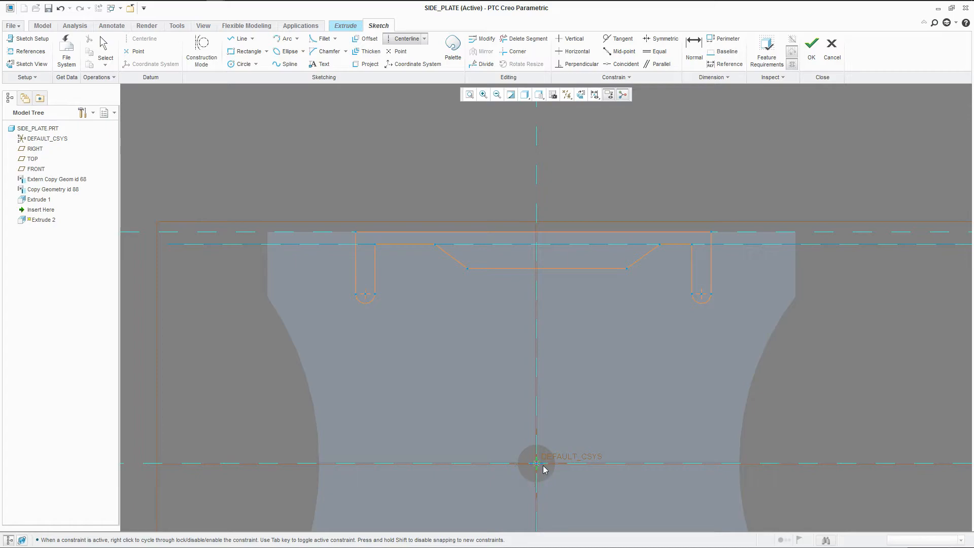
click(537, 430)
middle_click(504, 370)
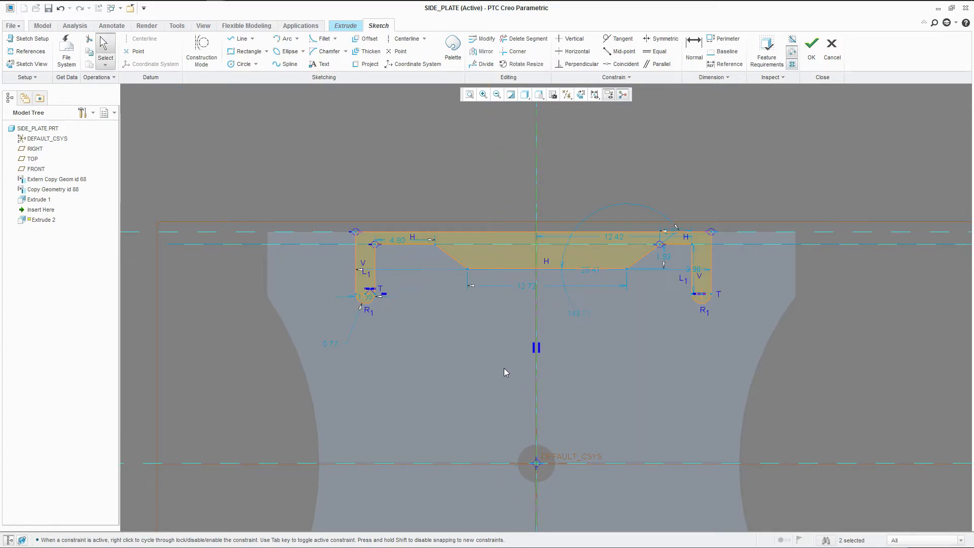
click(646, 42)
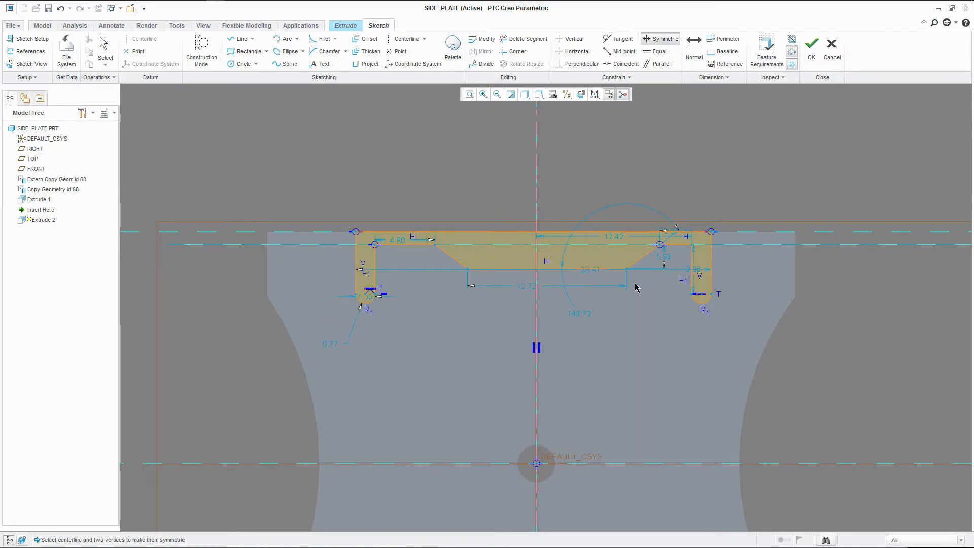
click(627, 272)
click(467, 272)
middle_click(481, 296)
Step: Set the width of the trapezoid's lower edge to 15
drag(521, 291, 523, 310)
double_click(524, 308)
text(15)
key(Return)
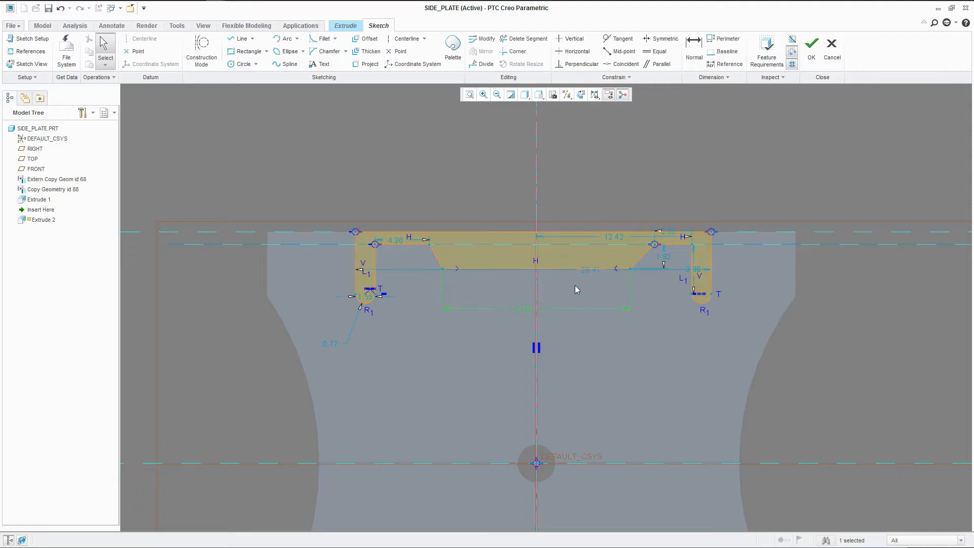
click(448, 188)
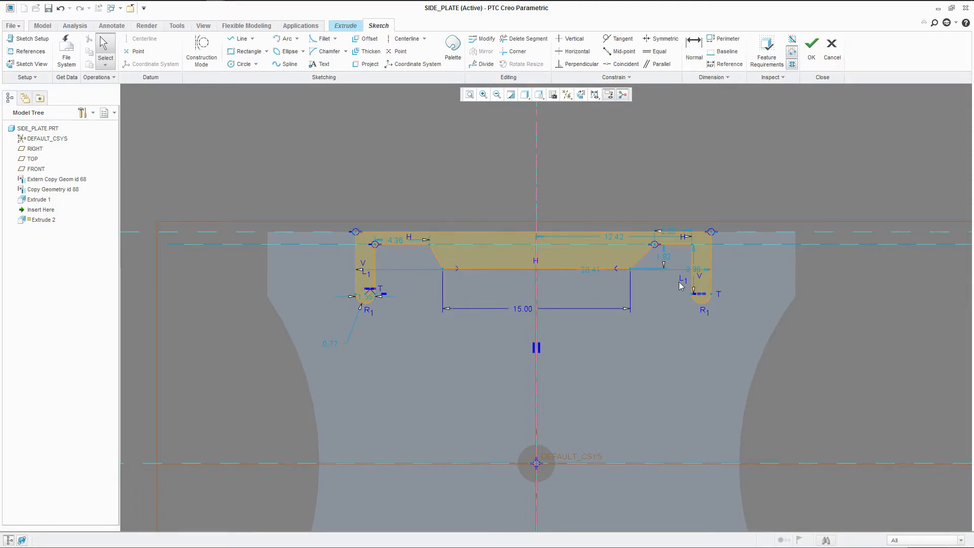
Step: Move the right slot's length dimension and the two shoulder length dimensions clear of the profile lines
scroll(696, 282, up, 2)
drag(695, 266, 673, 266)
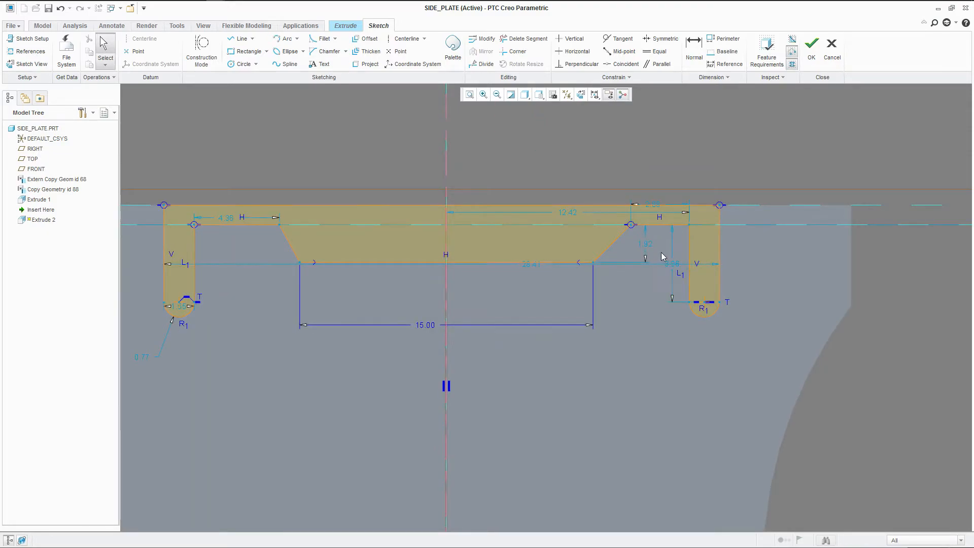
drag(659, 211, 659, 243)
drag(233, 219, 233, 236)
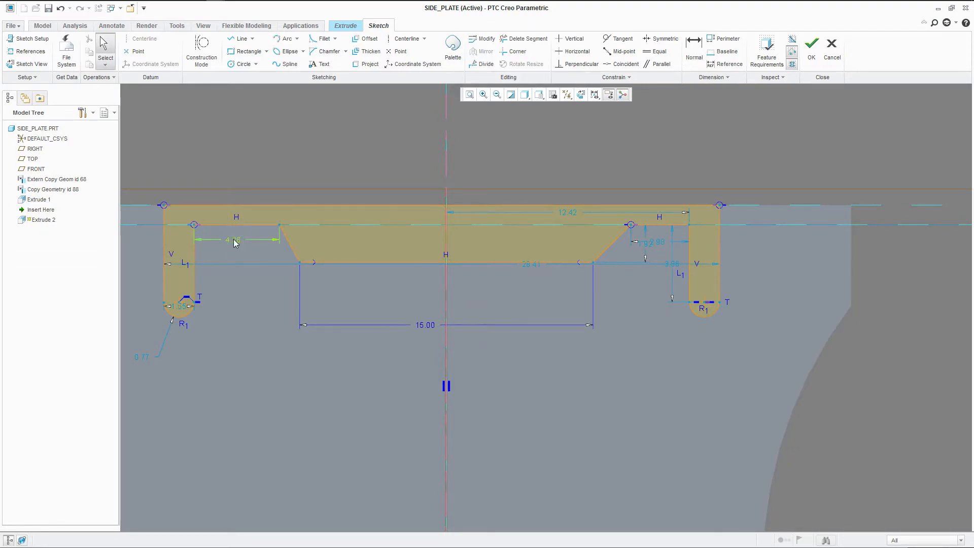
Step: Try a length of 5 for the horizontal shoulder next to the left slot
double_click(233, 237)
text(5)
key(Return)
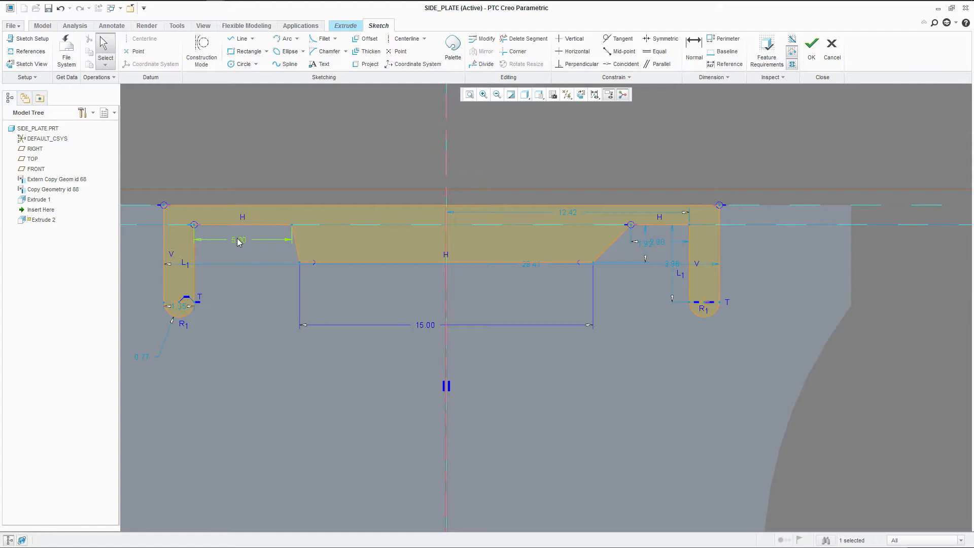
Step: Set the left horizontal shoulder to 4 and make the right shoulder equal in length
double_click(238, 240)
text(4)
key(Return)
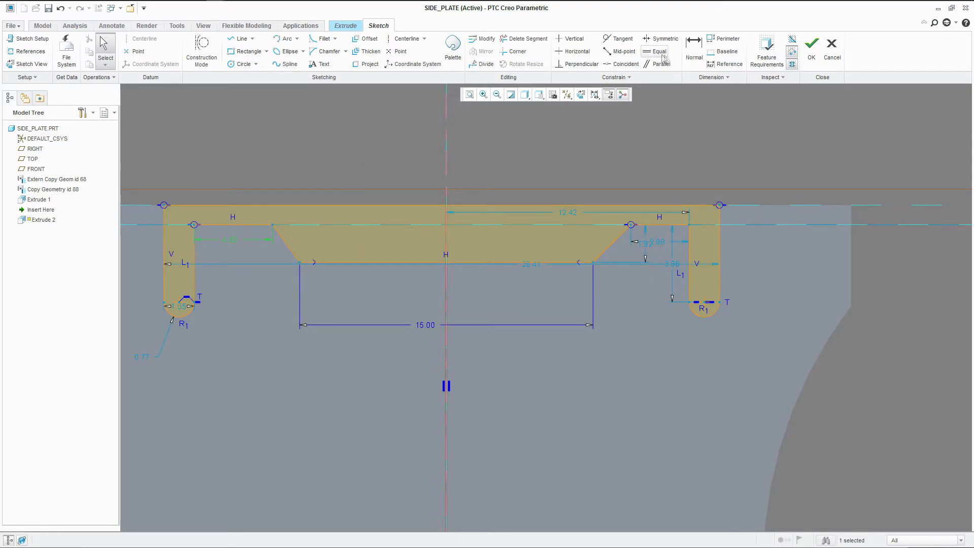
click(659, 51)
click(655, 226)
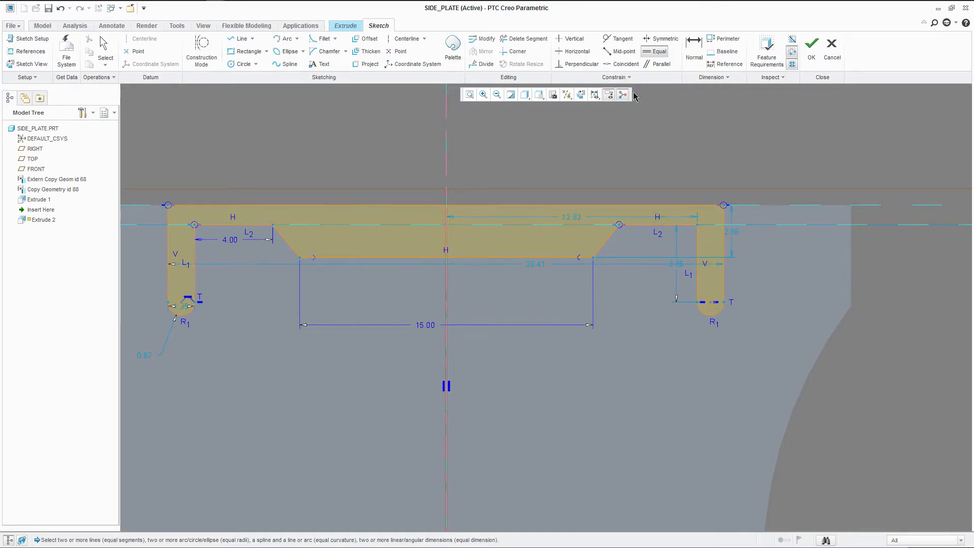
Step: Make the outer vertical lines of both slots coincident with the ends of the lower horizontal reference
click(621, 64)
middle_drag(629, 203, 663, 271)
scroll(663, 272, up, 5)
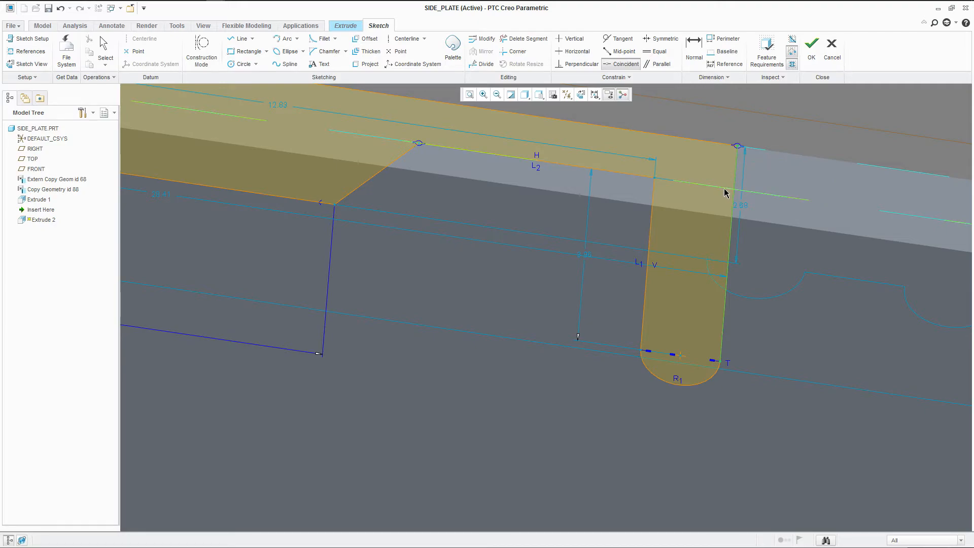
click(725, 189)
scroll(727, 194, down, 4)
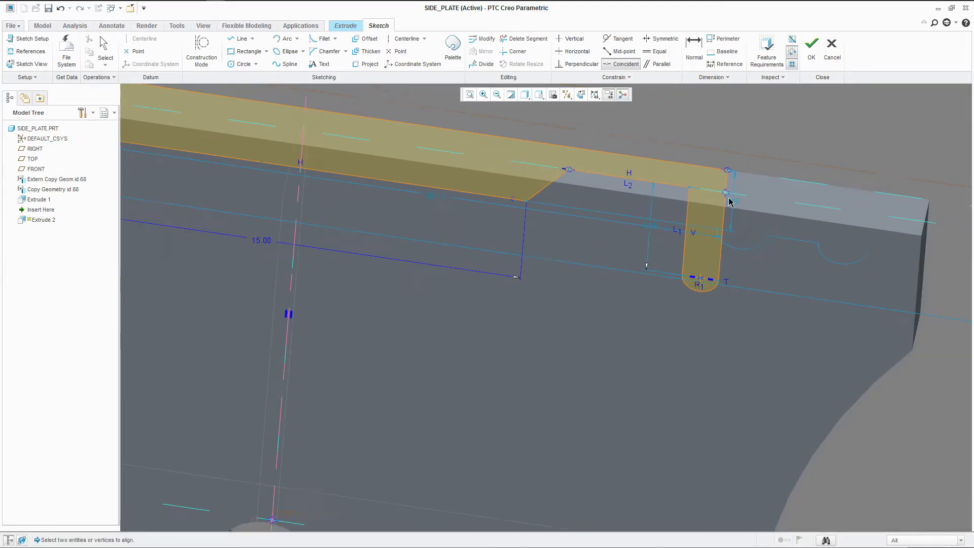
scroll(729, 202, down, 3)
scroll(728, 202, up, 1)
scroll(259, 137, up, 5)
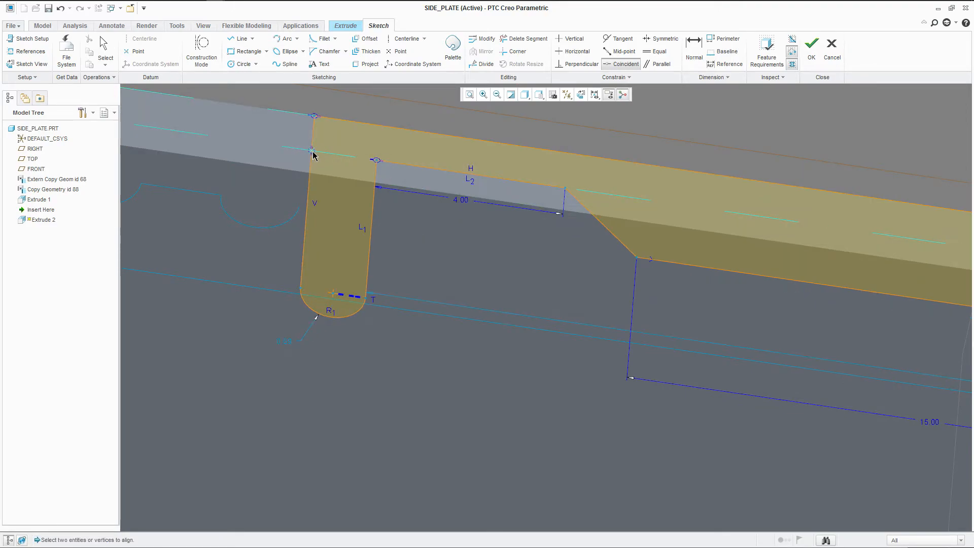
scroll(315, 153, down, 4)
middle_click(288, 289)
Step: Set the radius of the slot-end arc to 1
double_click(289, 291)
text(1)
key(Return)
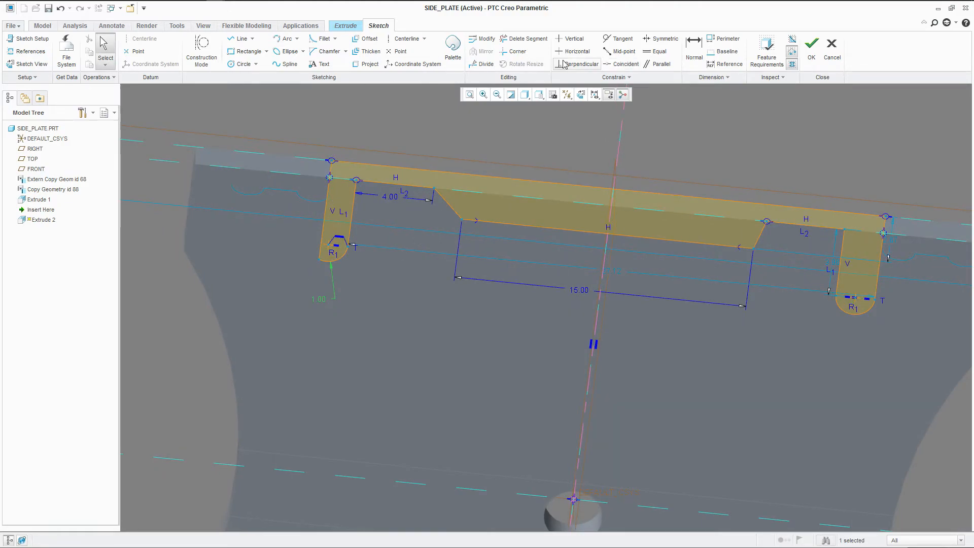
Step: Make the left slot's end arc tangent to its outer vertical line
click(618, 38)
scroll(324, 258, up, 5)
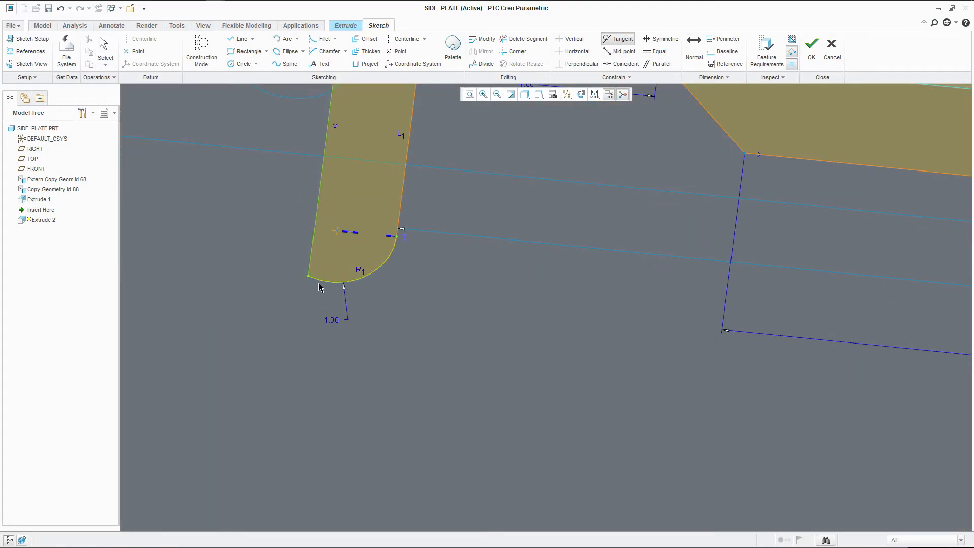
click(318, 282)
scroll(315, 287, down, 5)
mouse_move(360, 279)
middle_down()
mouse_move(341, 269)
mouse_move(361, 258)
middle_up()
middle_click(423, 226)
Step: Dimension the left slot's depth from the cutout's top line to the lower end of its outer vertical line as 5
scroll(422, 225, down, 2)
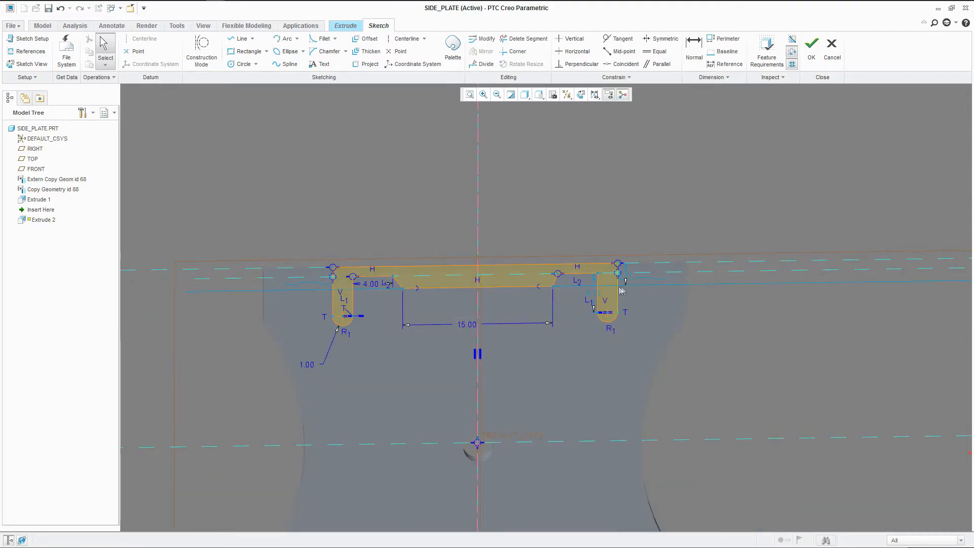
click(694, 49)
scroll(346, 320, up, 3)
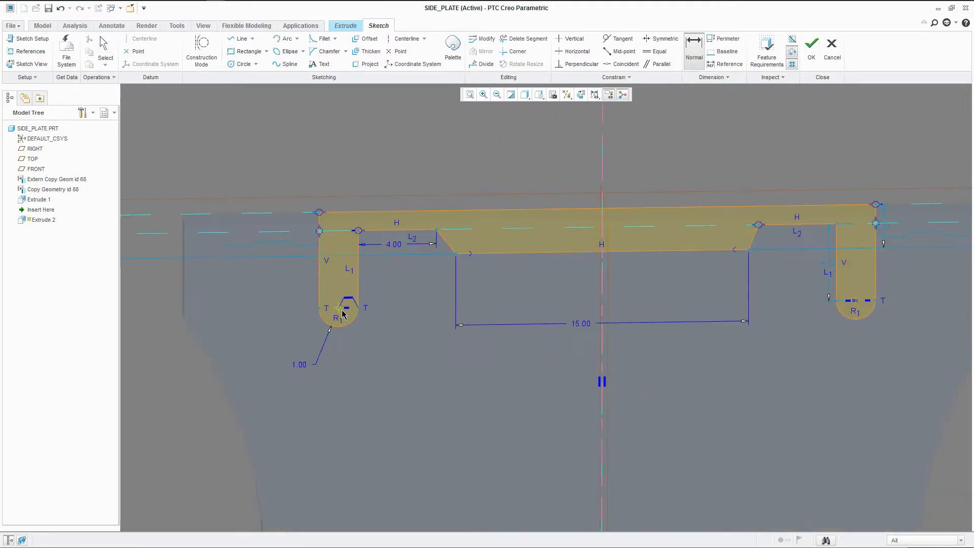
click(347, 217)
click(319, 308)
middle_click(283, 319)
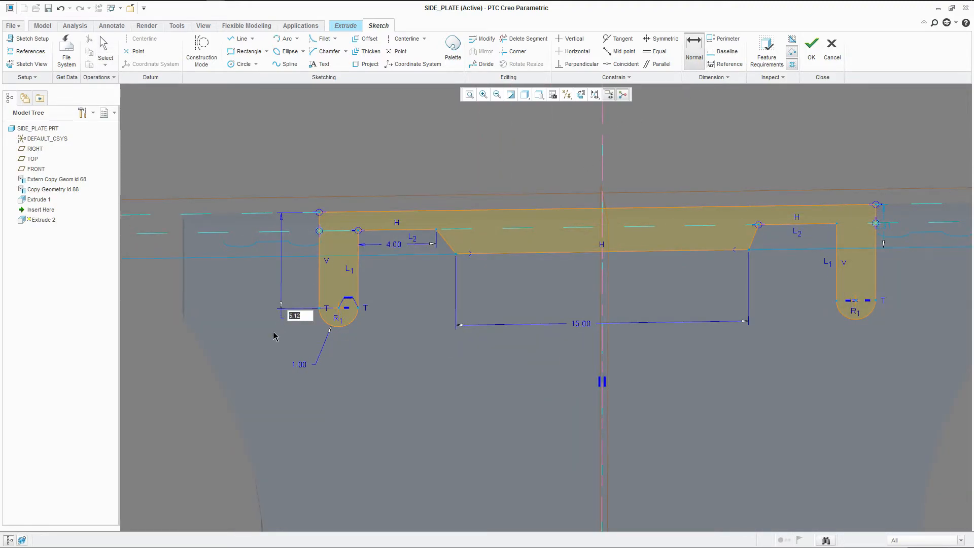
text(5)
key(Return)
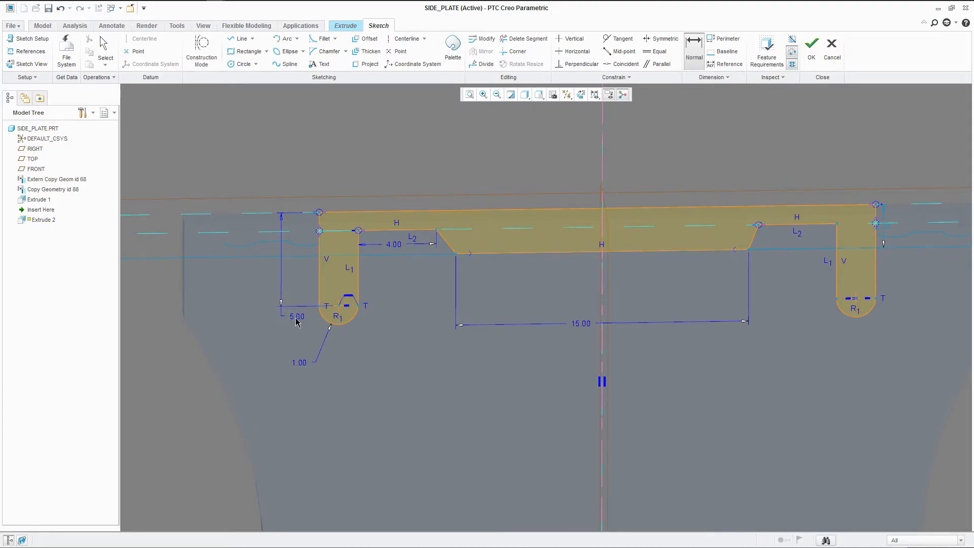
Step: Set the width of the central recess's bottom line to 12.5
scroll(457, 254, up, 4)
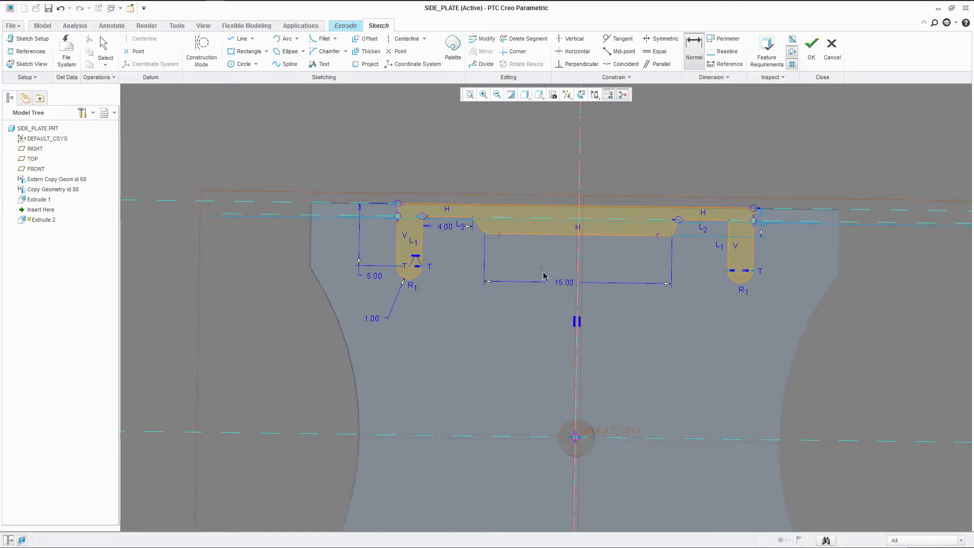
double_click(563, 283)
text(10)
key(Return)
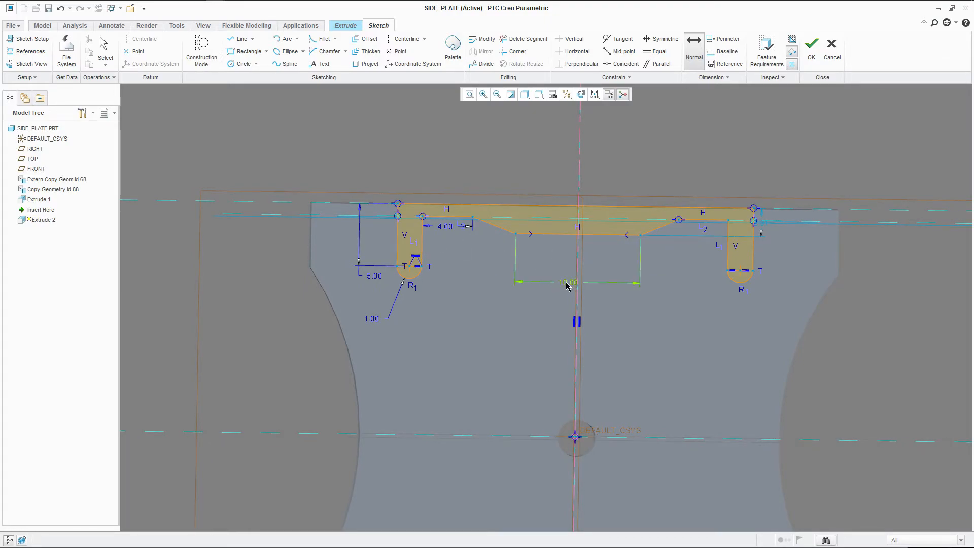
double_click(566, 284)
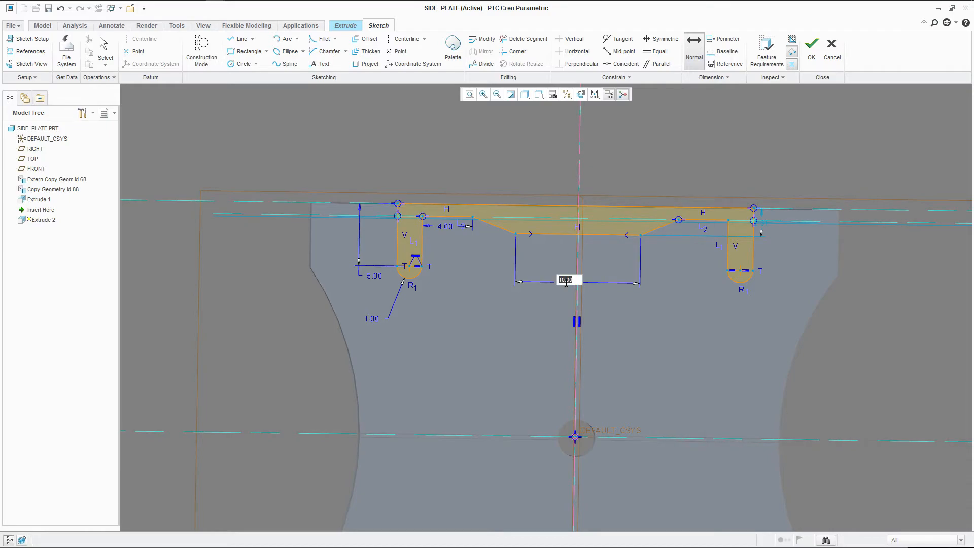
text(12.5)
key(Return)
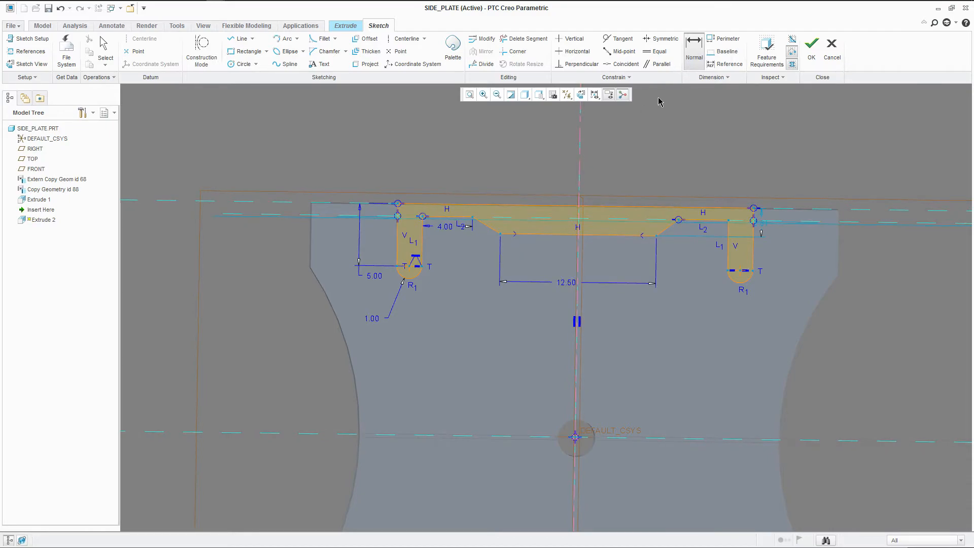
Step: Dimension the central recess's depth from the cutout's top line to its bottom line and set it to 5
middle_click(623, 228)
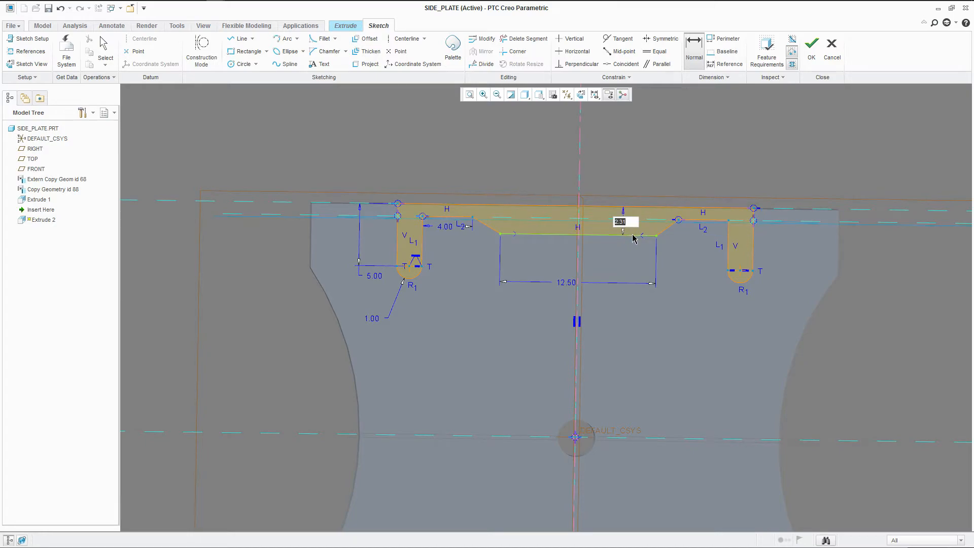
text(2.5)
key(Return)
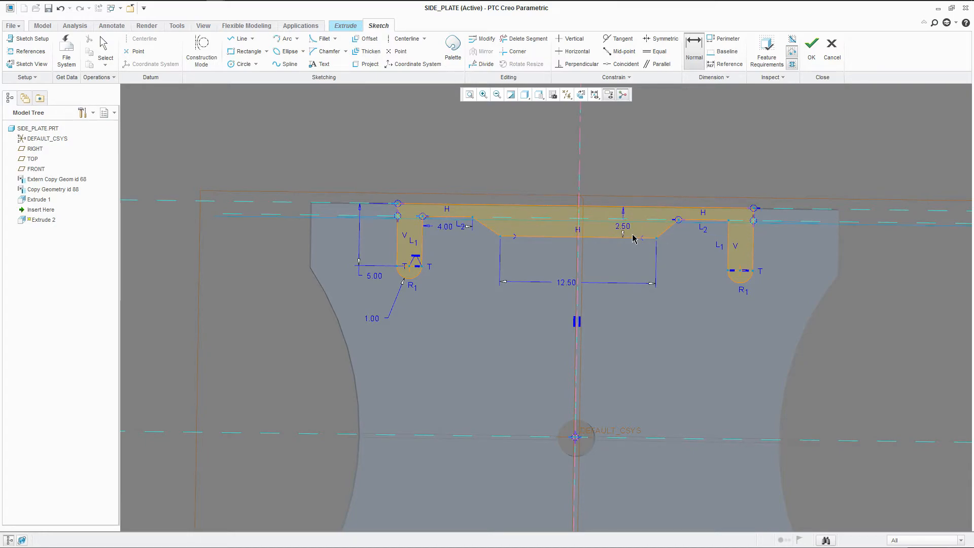
double_click(620, 229)
text(5)
key(Return)
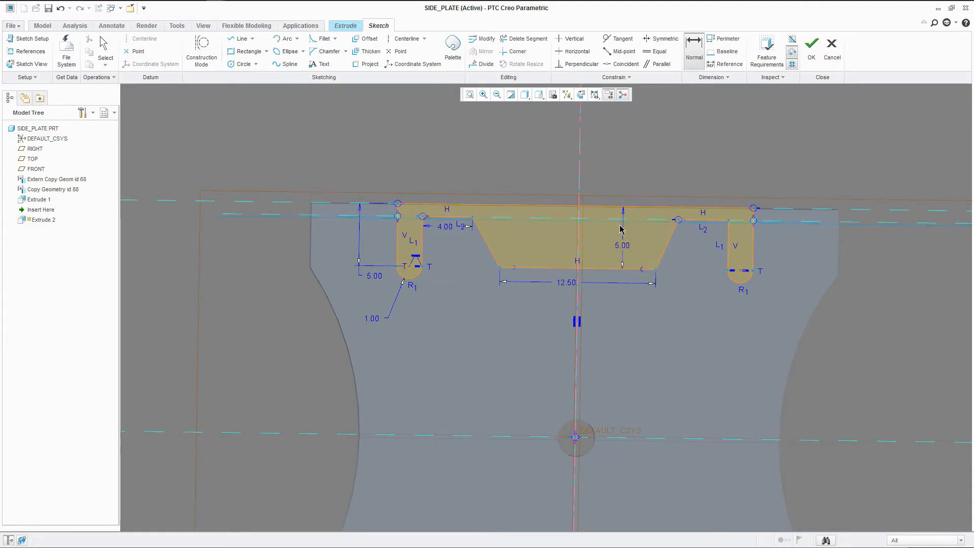
Step: Sketch a small closed rectangle at the plate's upper right corner, from the lower reference curve's end to the plate's top and outer edges
middle_drag(630, 237, 503, 267)
scroll(503, 268, up, 1)
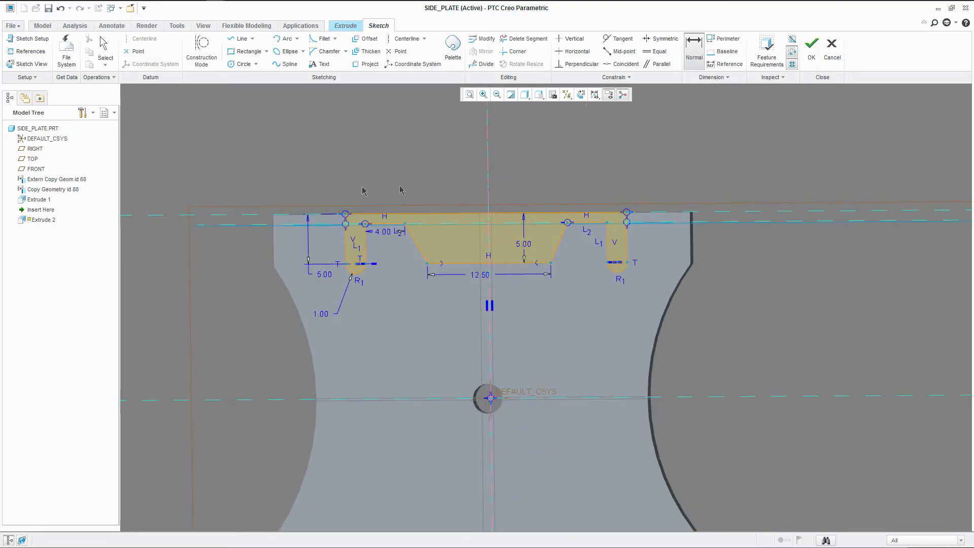
mouse_move(697, 205)
middle_down()
mouse_move(679, 213)
mouse_move(693, 228)
middle_up()
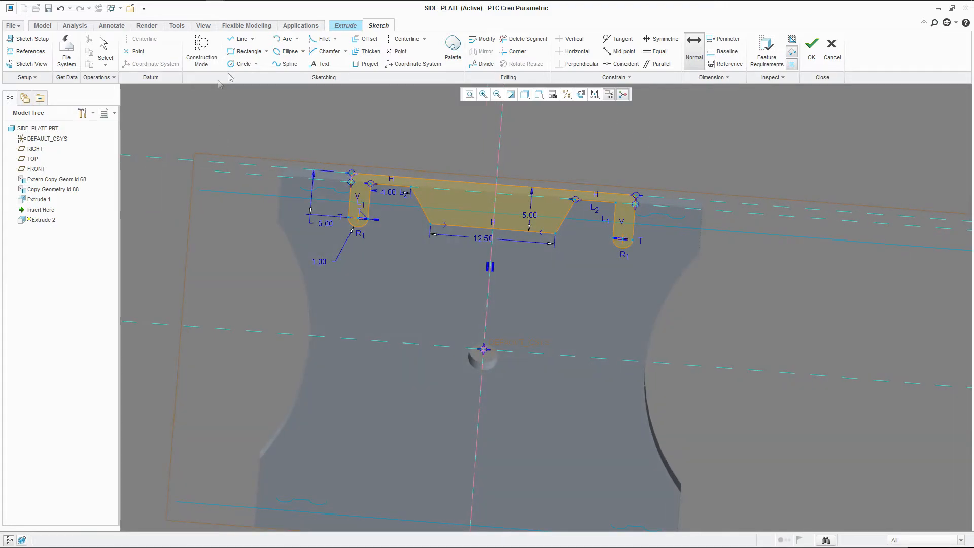
click(239, 38)
scroll(693, 218, down, 5)
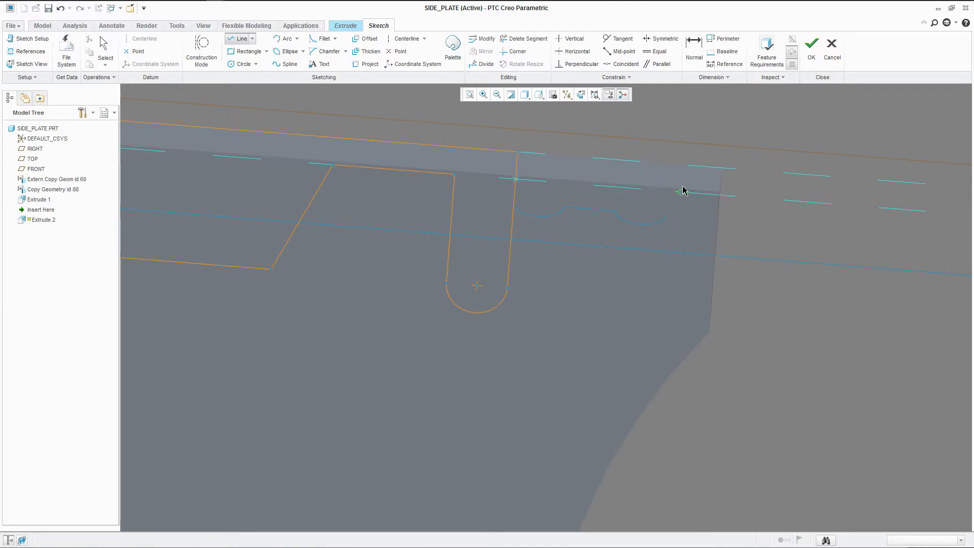
click(667, 192)
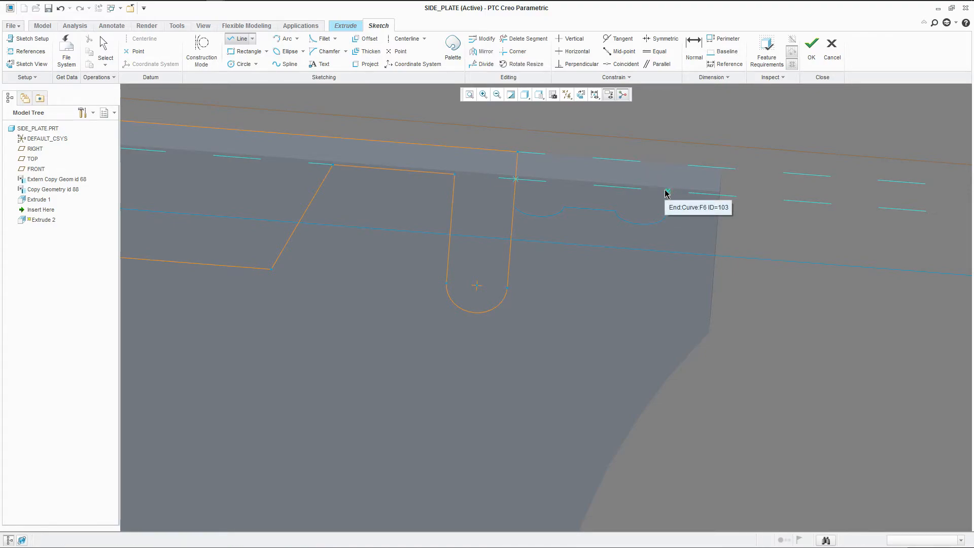
click(666, 192)
scroll(666, 193, up, 1)
click(664, 237)
middle_drag(665, 237, 667, 212)
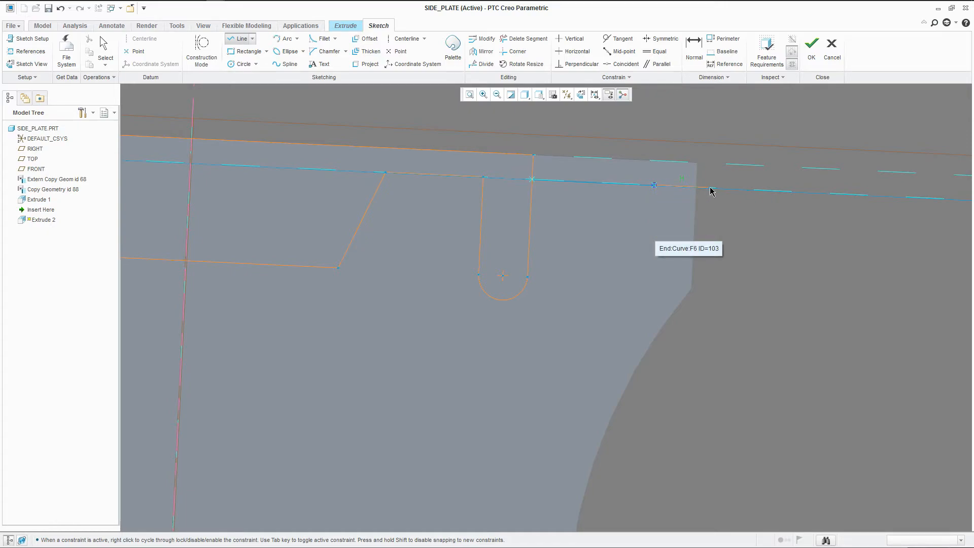
click(654, 161)
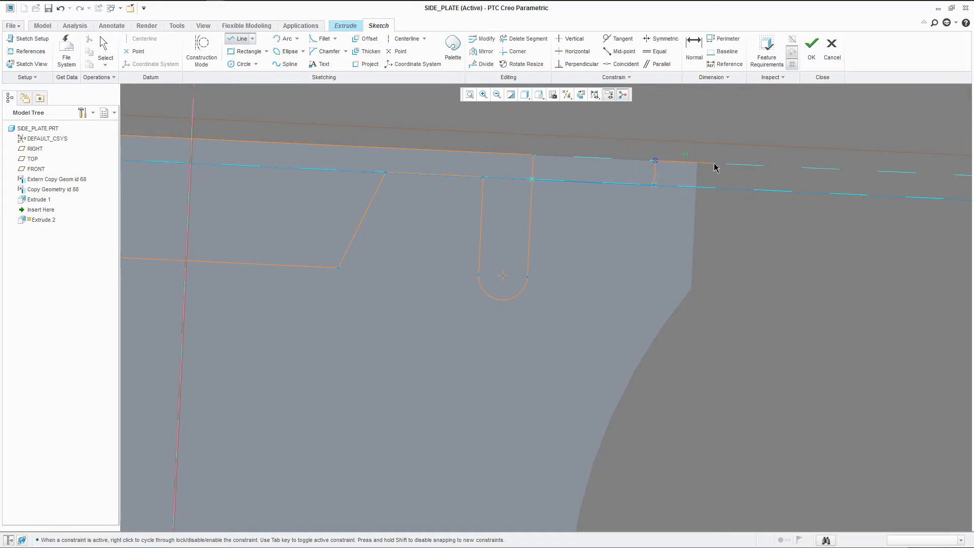
click(697, 162)
click(695, 187)
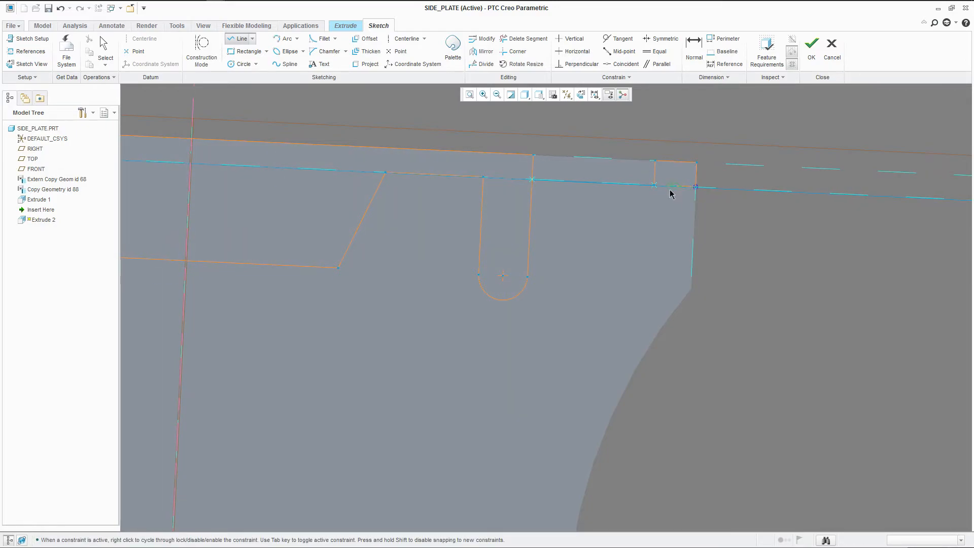
middle_click(673, 145)
scroll(683, 133, up, 3)
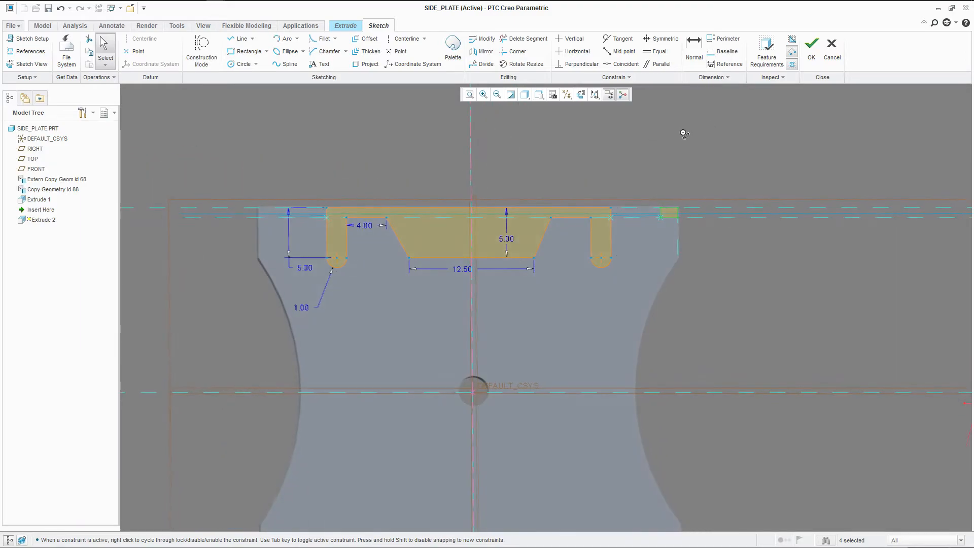
Step: At the upper left corner, sketch a vertical line from the lower curve's end to the top reference and a horizontal line to the referenced outer edge
scroll(682, 134, down, 3)
scroll(398, 193, up, 5)
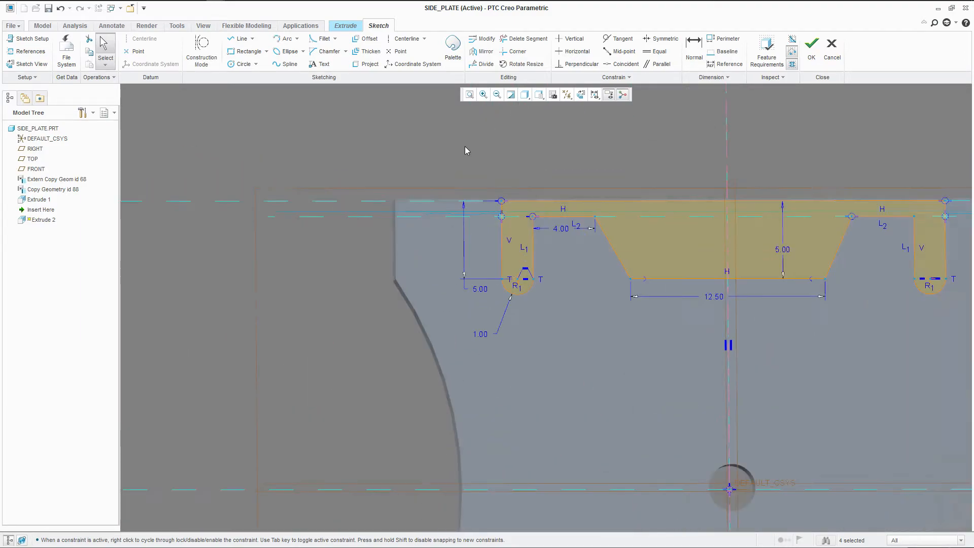
click(241, 38)
middle_drag(472, 213, 490, 223)
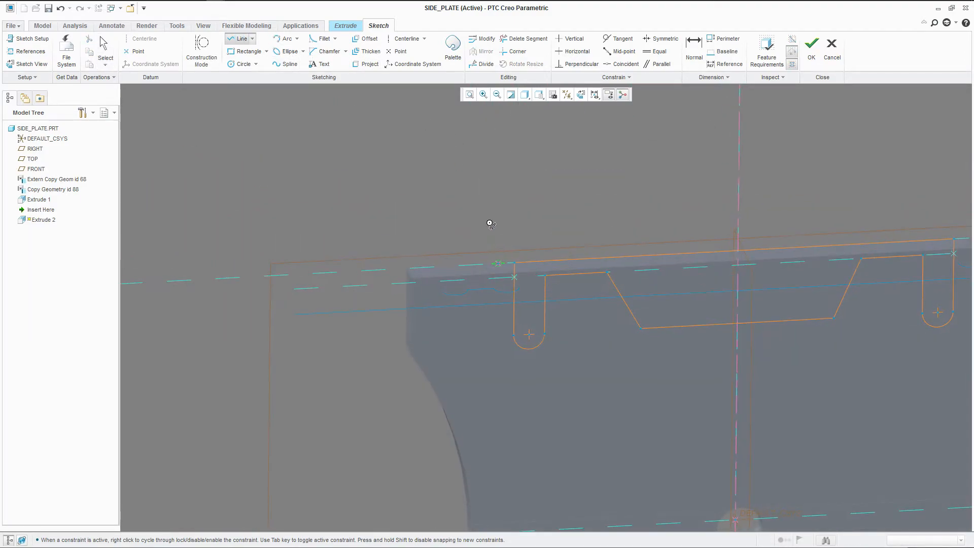
scroll(435, 303, up, 5)
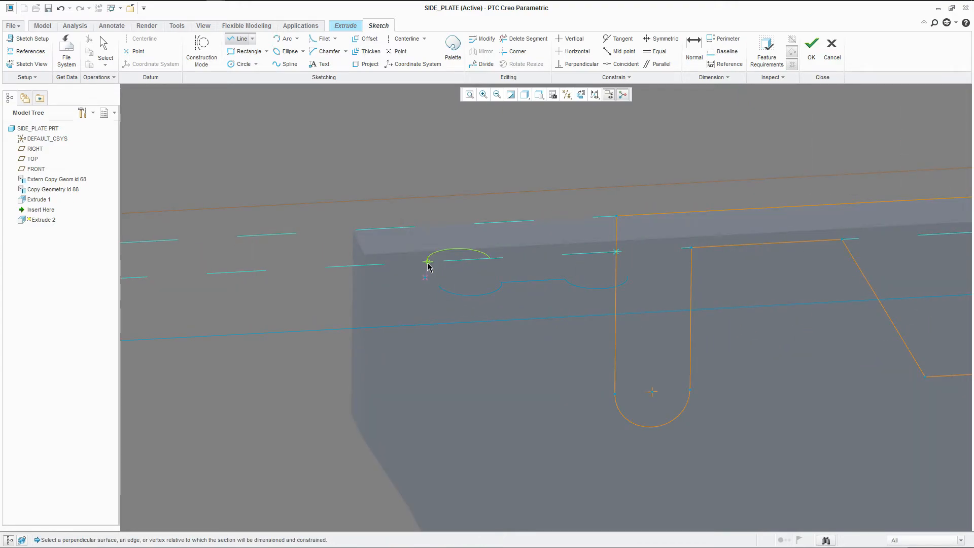
click(428, 262)
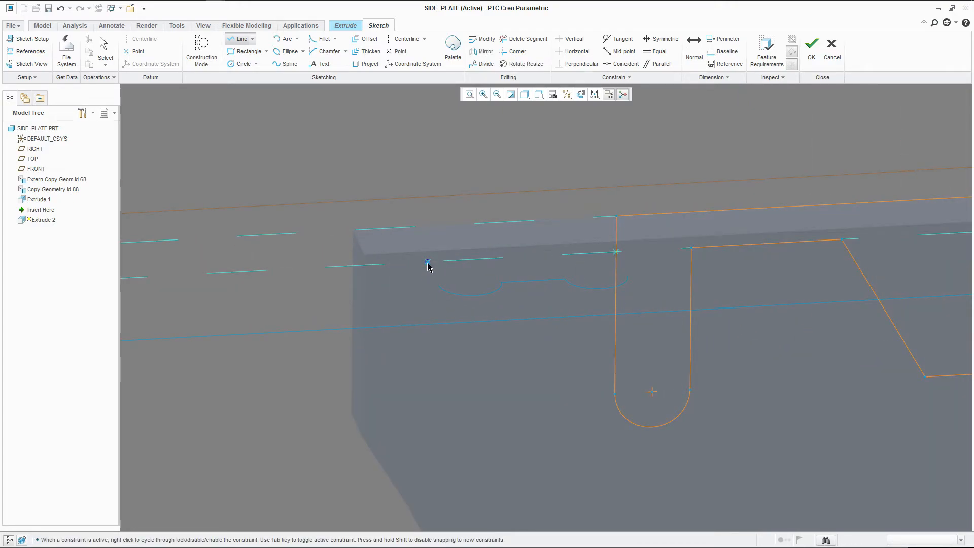
click(428, 226)
scroll(365, 232, down, 4)
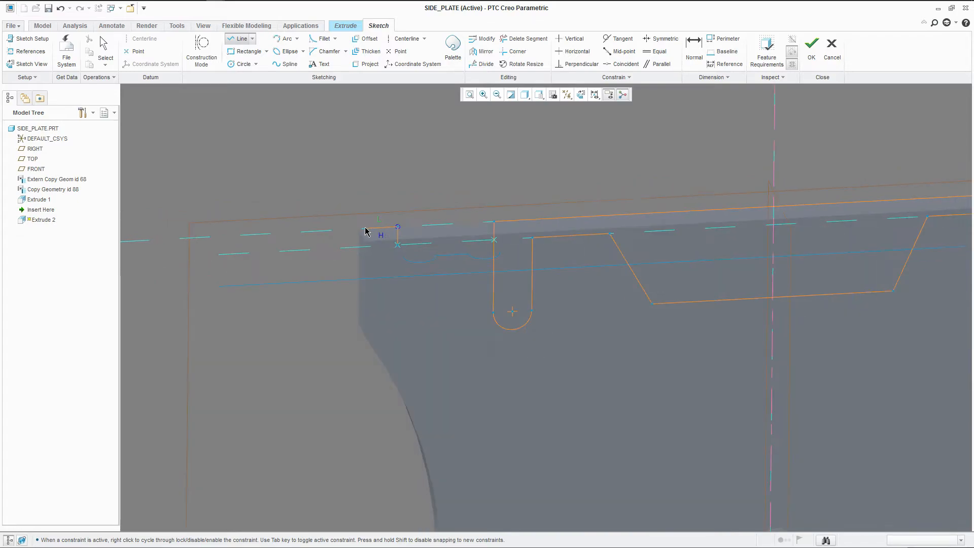
middle_drag(365, 228, 352, 216)
scroll(333, 205, up, 4)
key(alt)
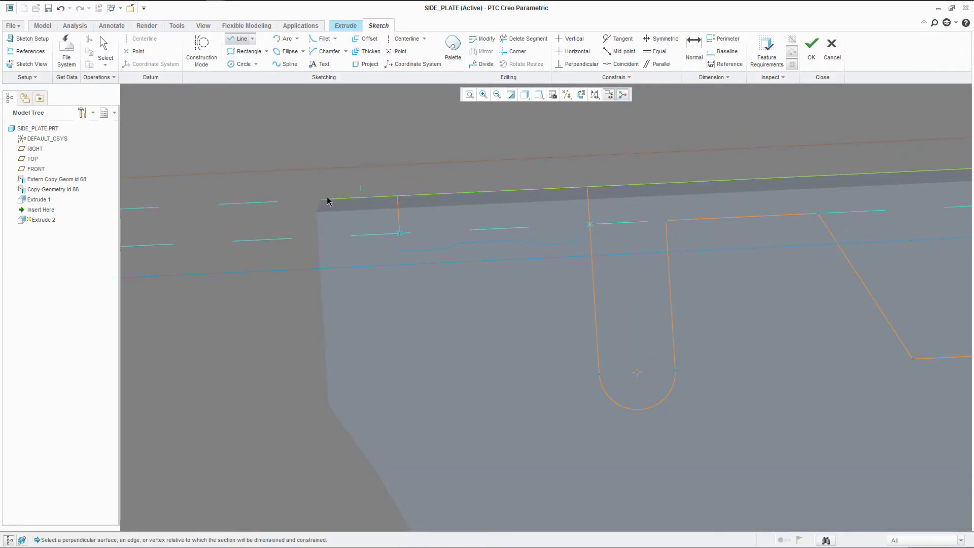
alt+click(321, 225)
click(323, 200)
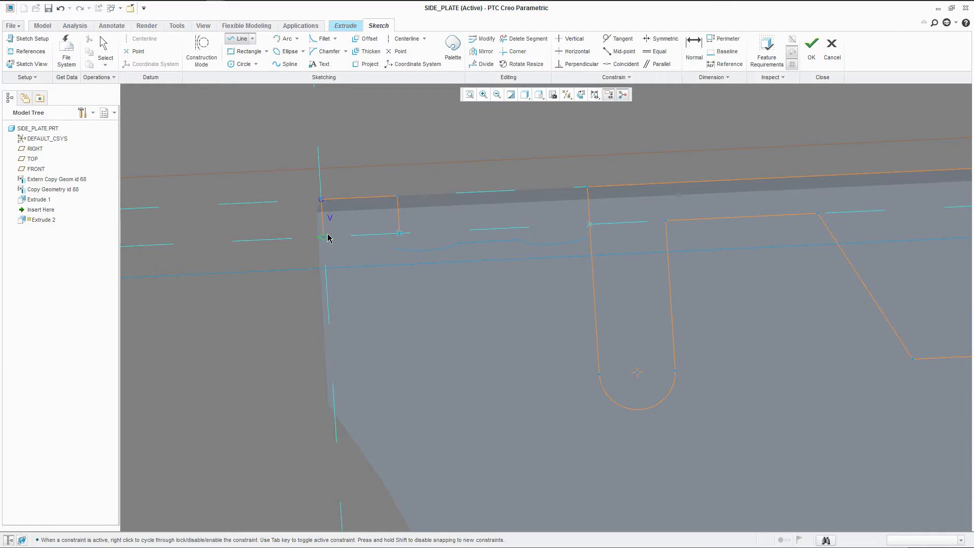
Step: Sketch a vertical line about 3.27 long downward from the lower end of the left corner's inner vertical line
mouse_move(363, 233)
middle_down()
mouse_move(381, 206)
mouse_move(376, 221)
middle_up()
scroll(365, 185, up, 1)
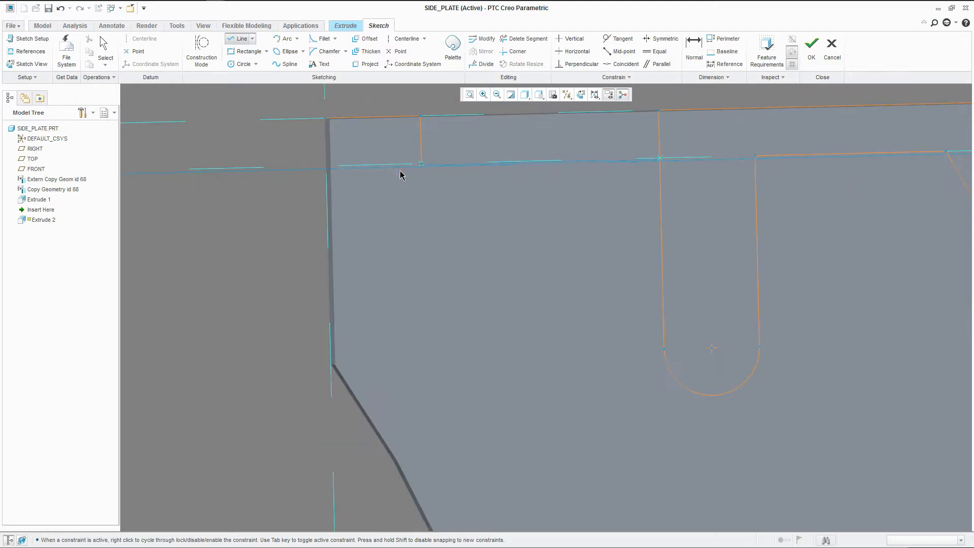
click(421, 164)
click(424, 320)
middle_click(441, 303)
Step: Sketch a circle near the new vertical line's lower end with the slot arcs' radius, and make that endpoint coincident with the circle
click(242, 64)
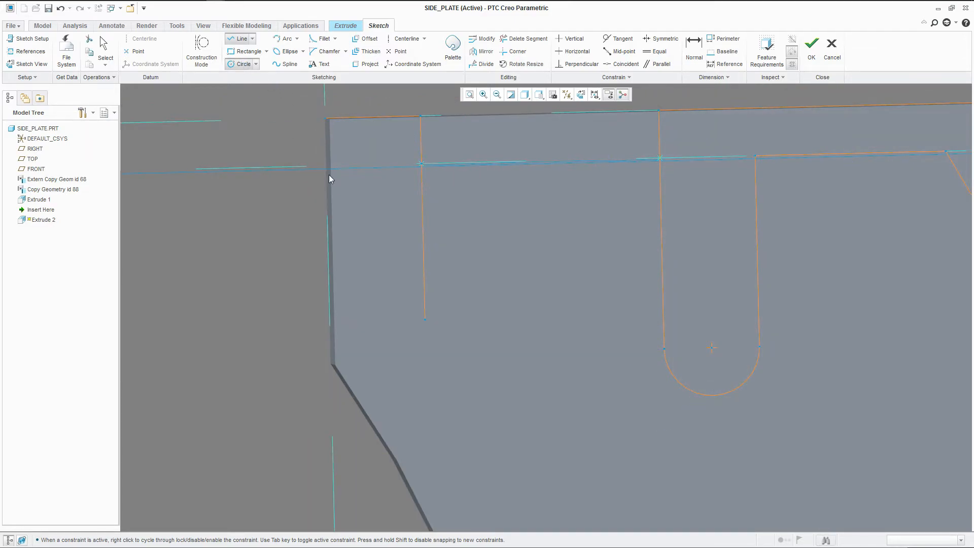
click(389, 320)
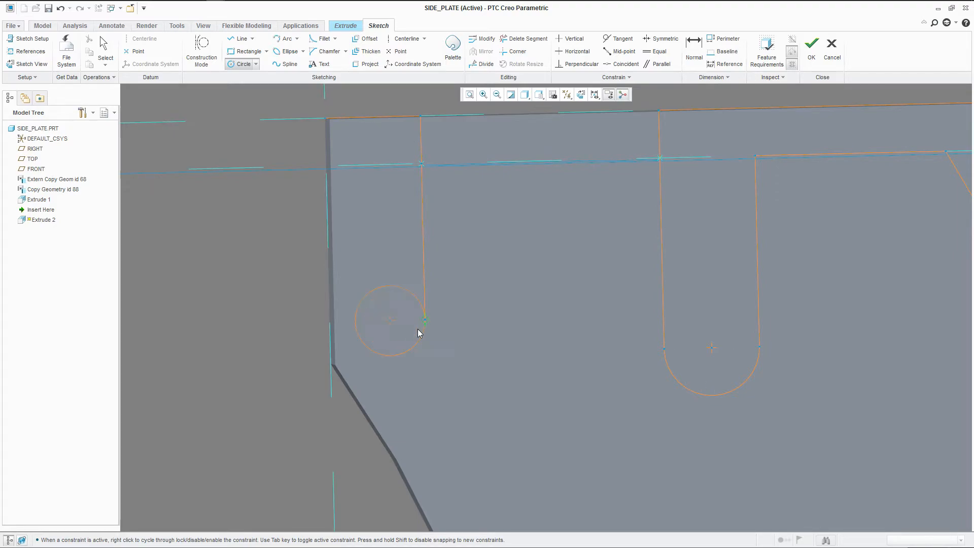
click(437, 337)
middle_click(437, 334)
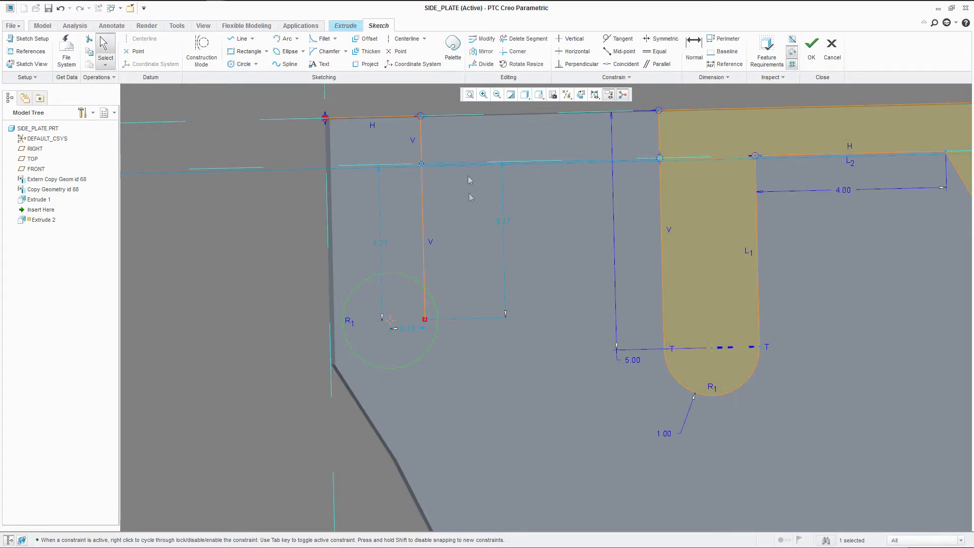
click(621, 64)
click(424, 319)
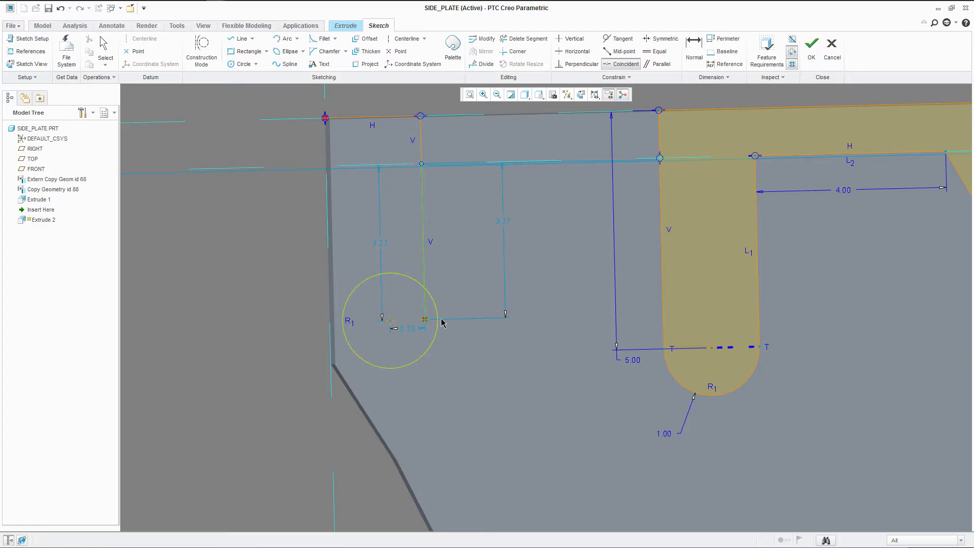
click(439, 323)
middle_click(464, 275)
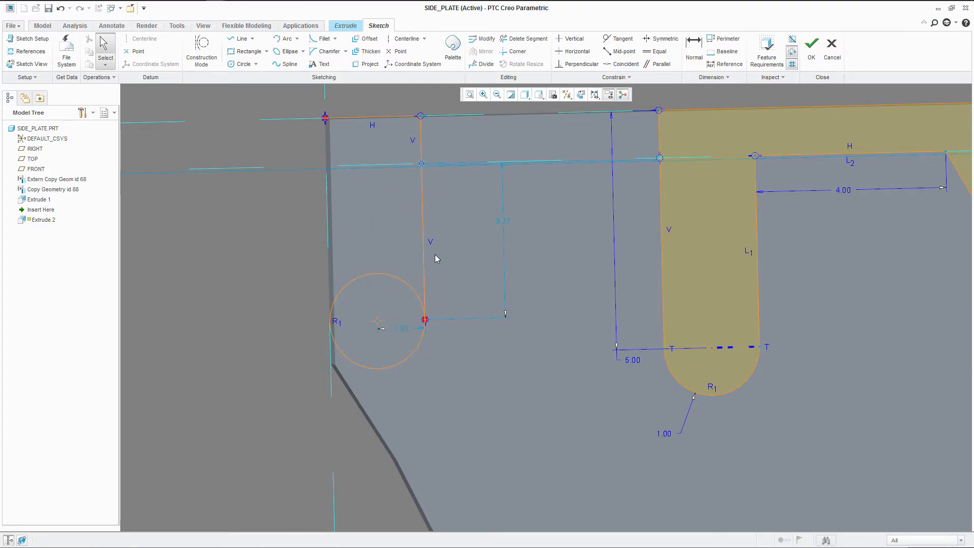
Step: Try to change the radius of the left slot's end arc
double_click(663, 434)
text(0)
key(Return)
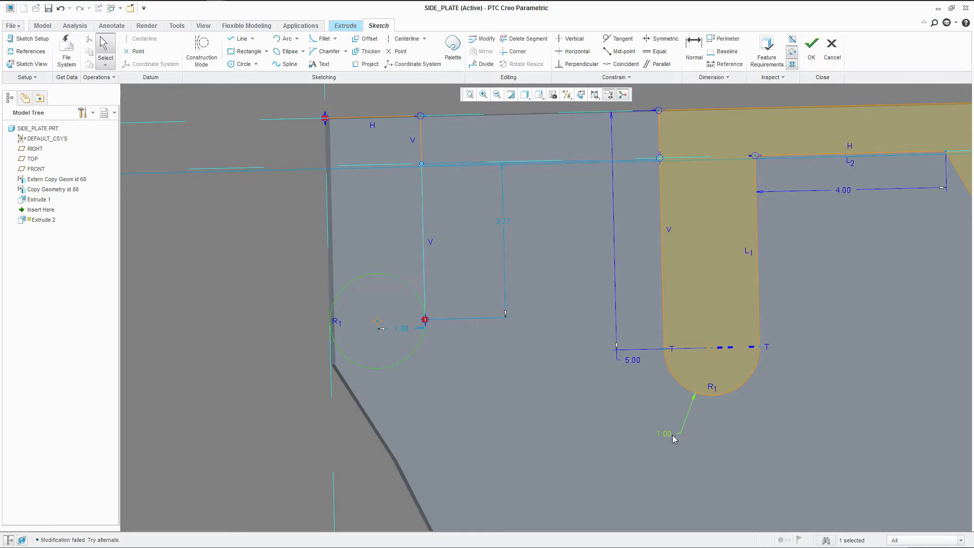
scroll(483, 381, up, 3)
scroll(483, 381, up, 3)
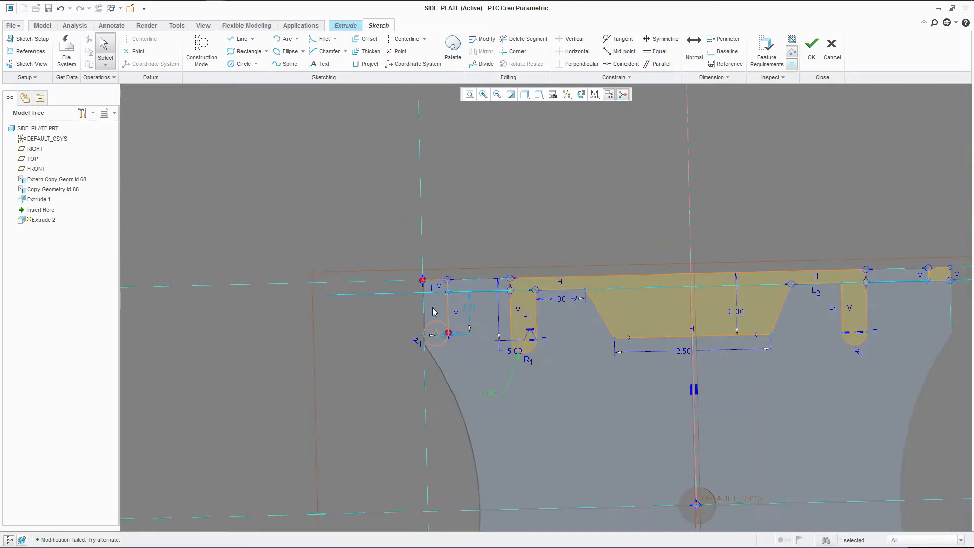
scroll(524, 362, down, 2)
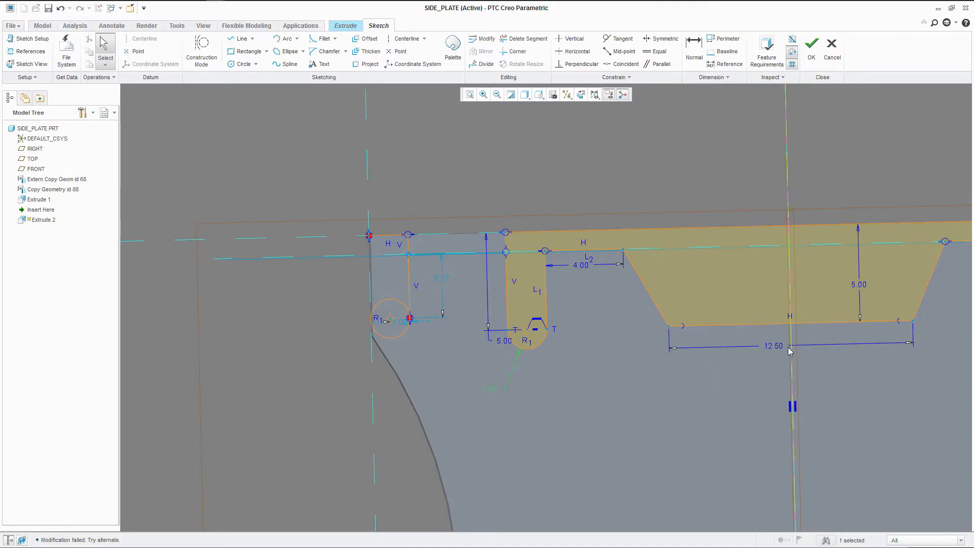
Step: Move the spacing dimension between the left slot and the central recess above the profile, and set the slot's end arc radius to 1.5
double_click(579, 267)
click(581, 301)
drag(589, 274, 585, 223)
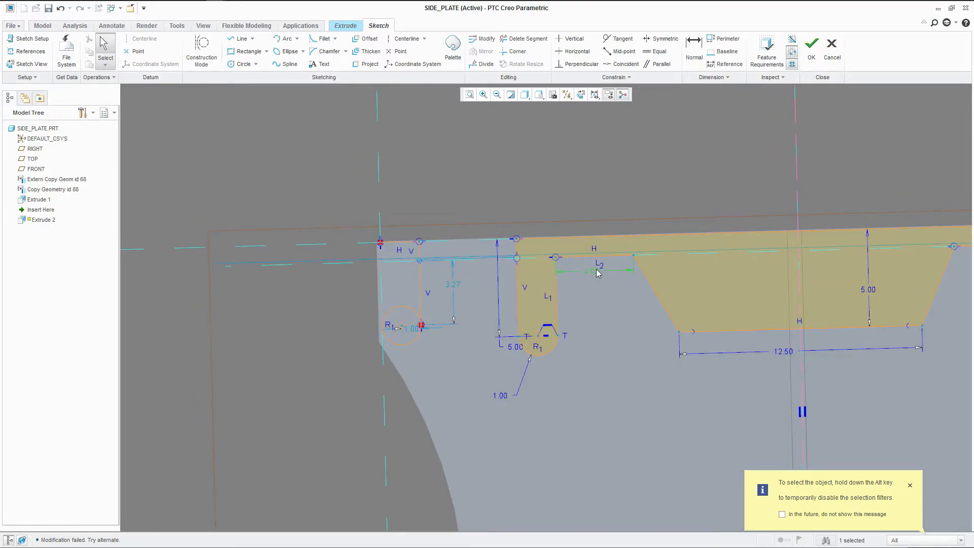
click(498, 397)
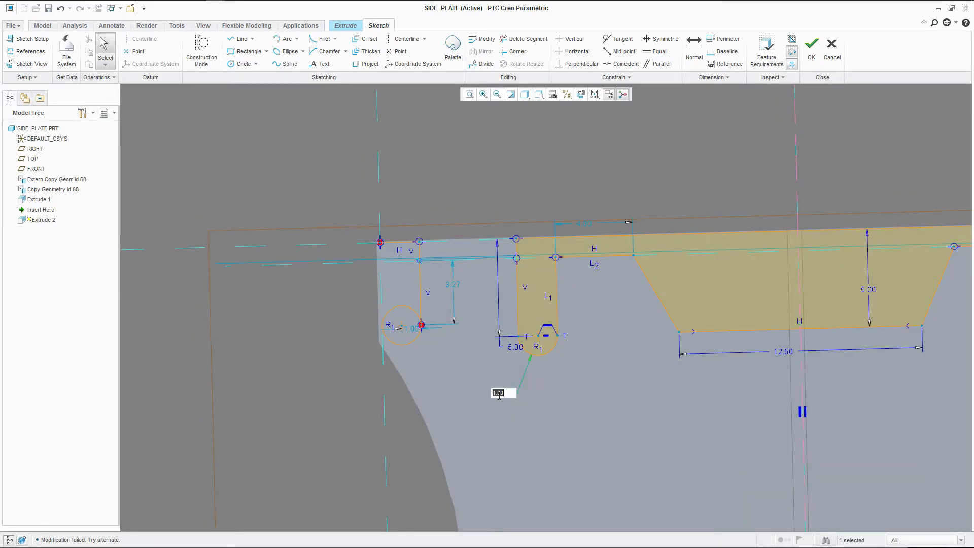
double_click(499, 396)
text(1.5)
key(Return)
scroll(498, 399, down, 3)
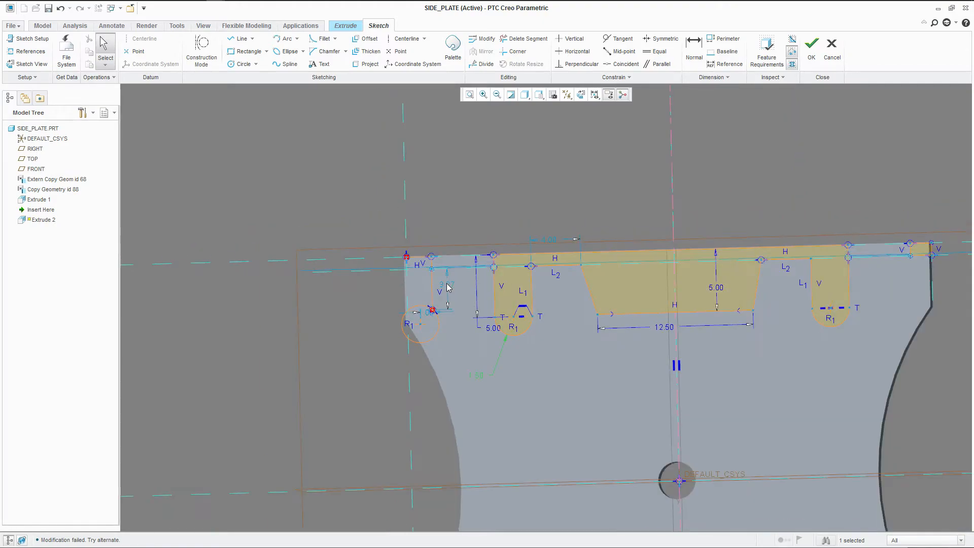
scroll(502, 337, up, 4)
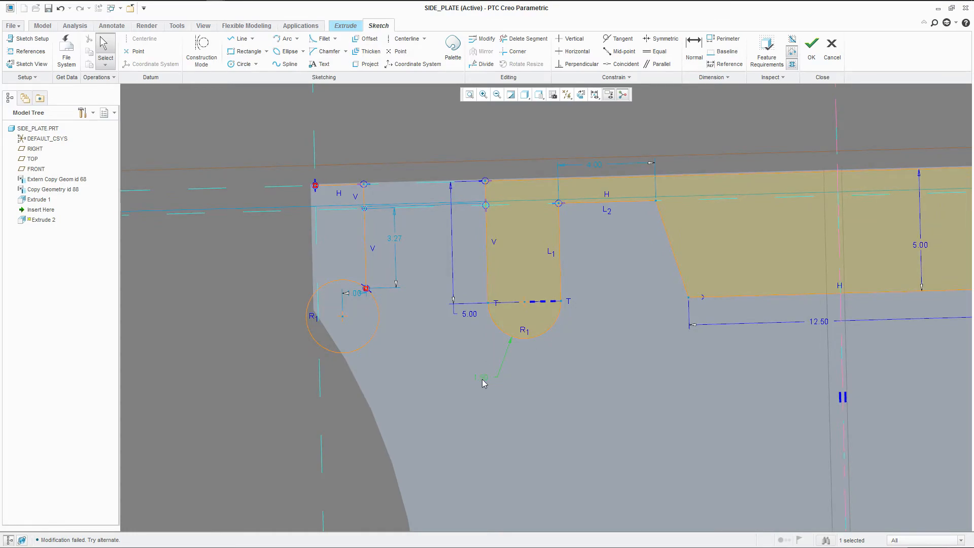
Step: Try dimensioning the left slot's end arc by its diameter, remove that dimension, and try dimensioning between the arc's endpoints
click(694, 48)
click(555, 329)
middle_click(584, 336)
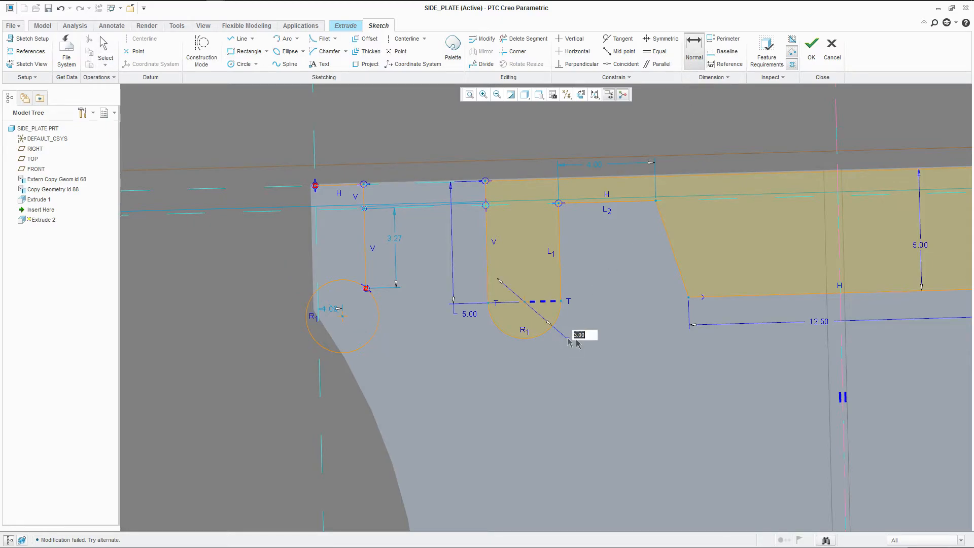
key(Return)
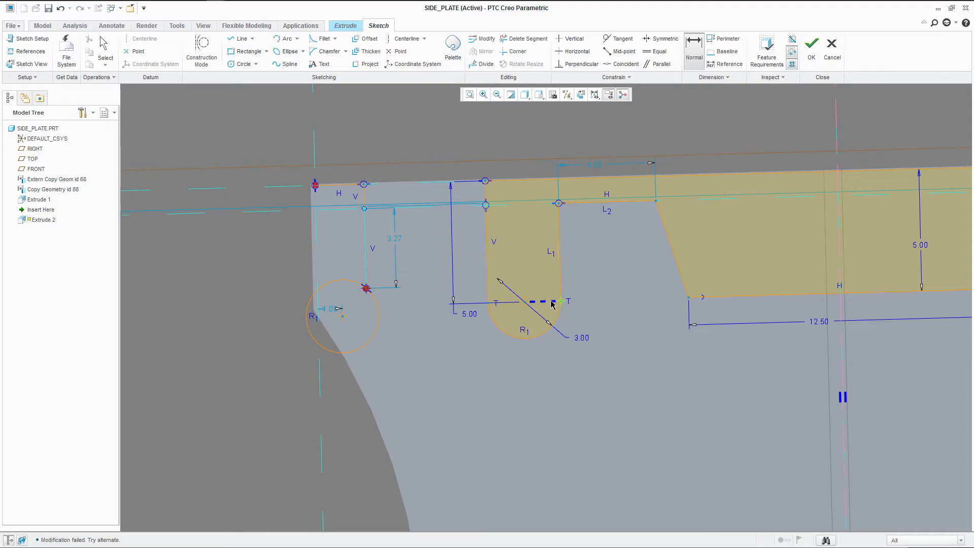
middle_click(587, 300)
click(585, 339)
key(Delete)
click(562, 302)
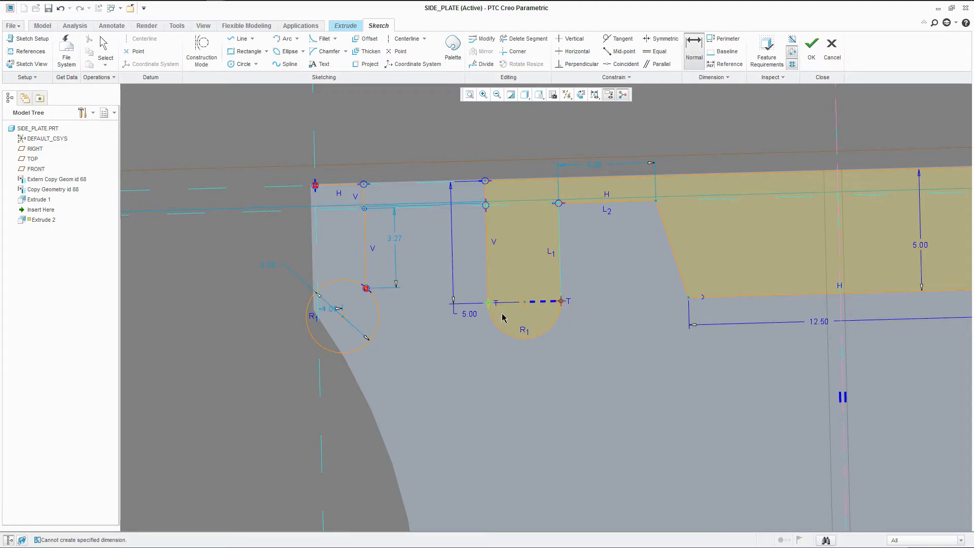
click(528, 366)
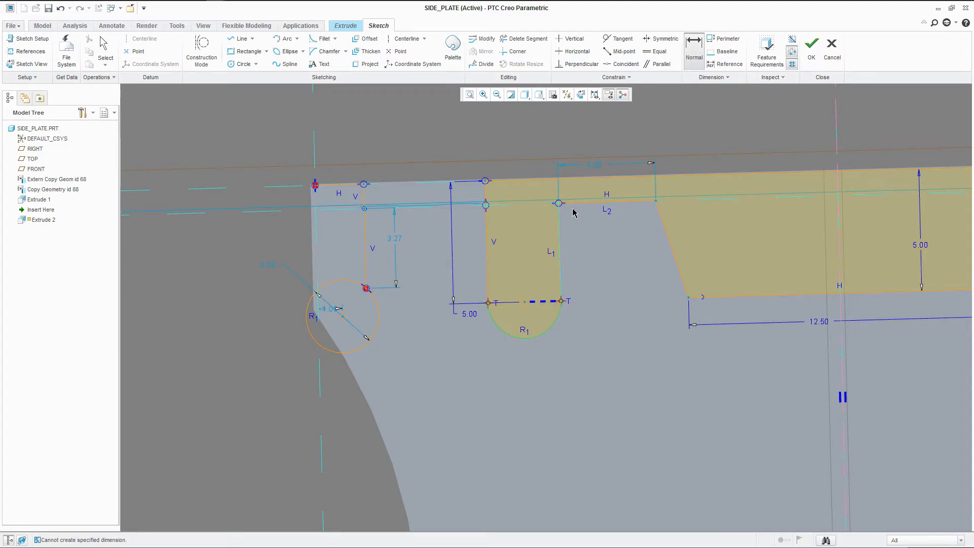
middle_click(535, 202)
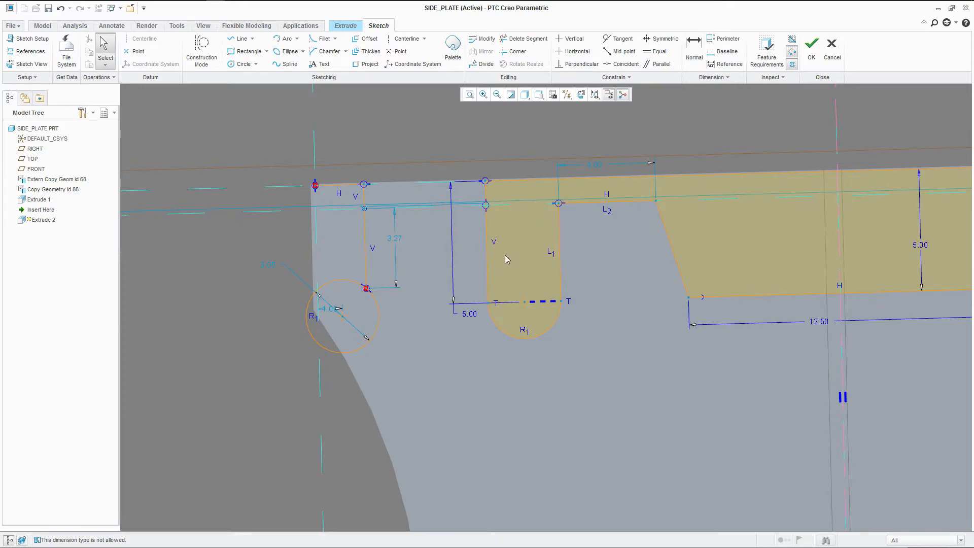
Step: Narrow the left slot to about 2 wide and add a diameter dimension to its end arc
scroll(505, 254, down, 2)
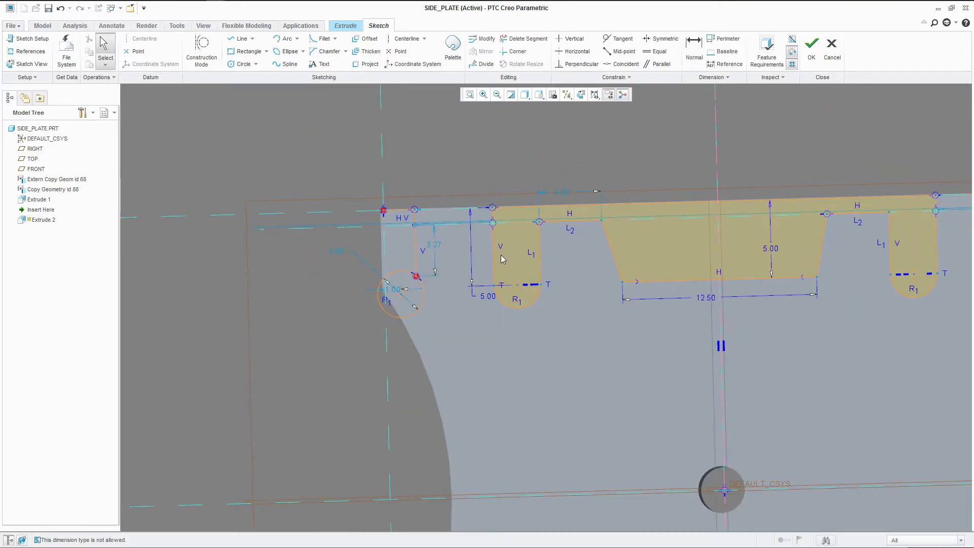
click(581, 95)
scroll(253, 242, down, 2)
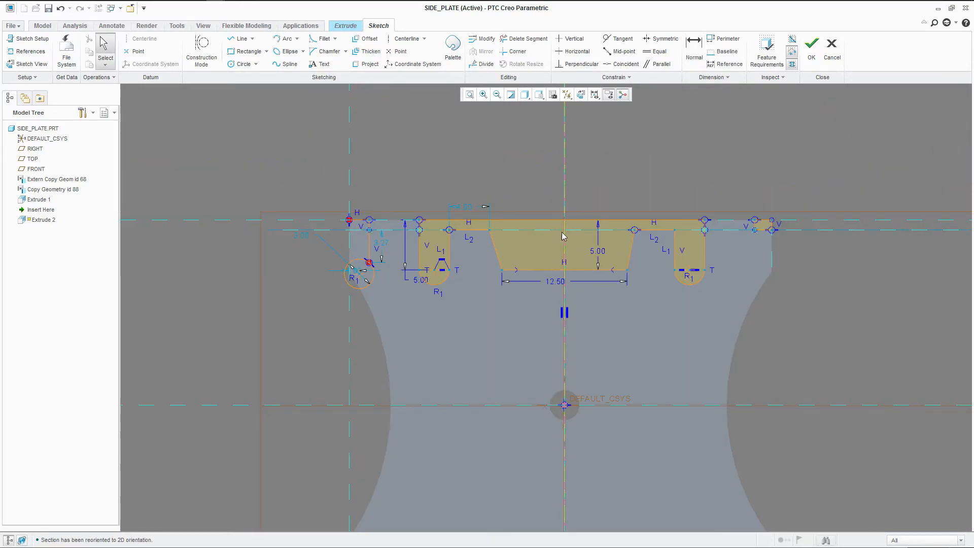
scroll(564, 233, up, 2)
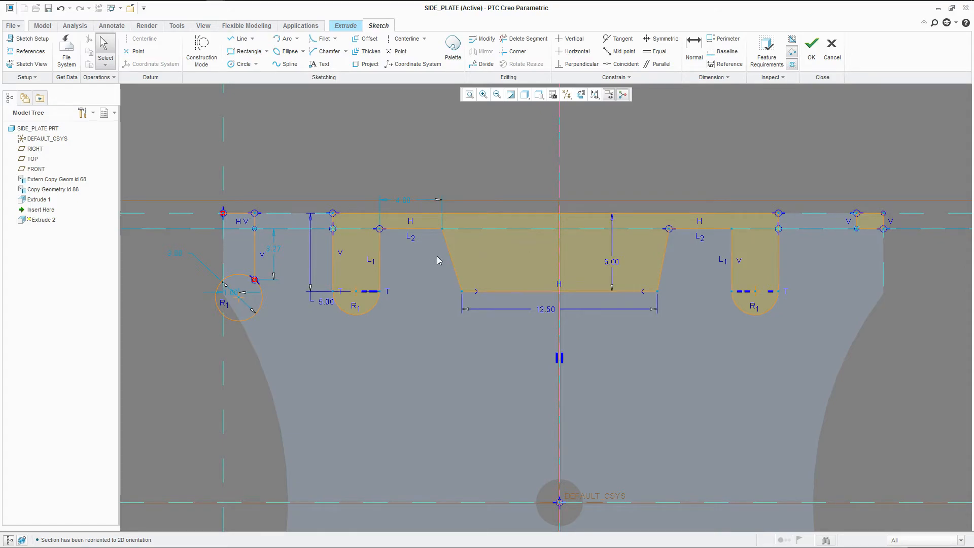
scroll(391, 243, up, 1)
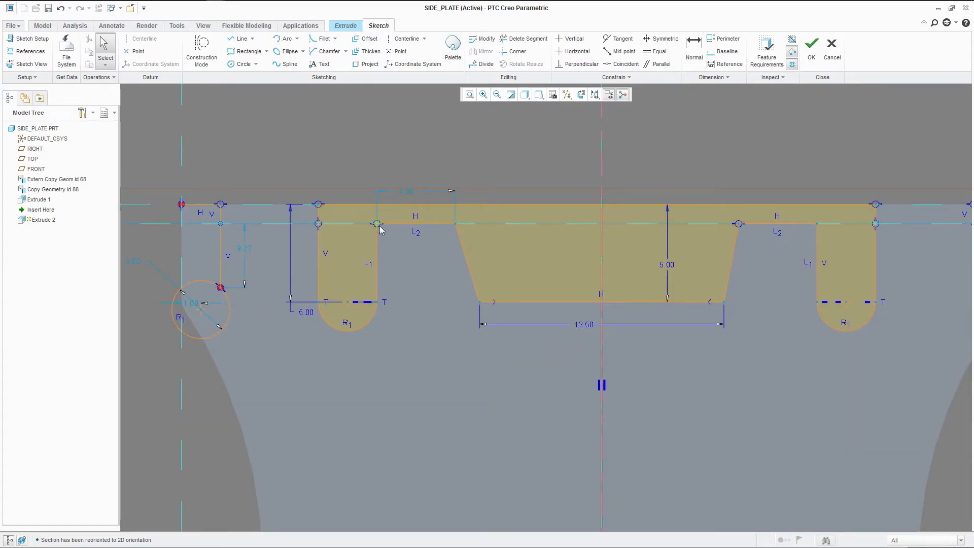
drag(379, 256, 349, 260)
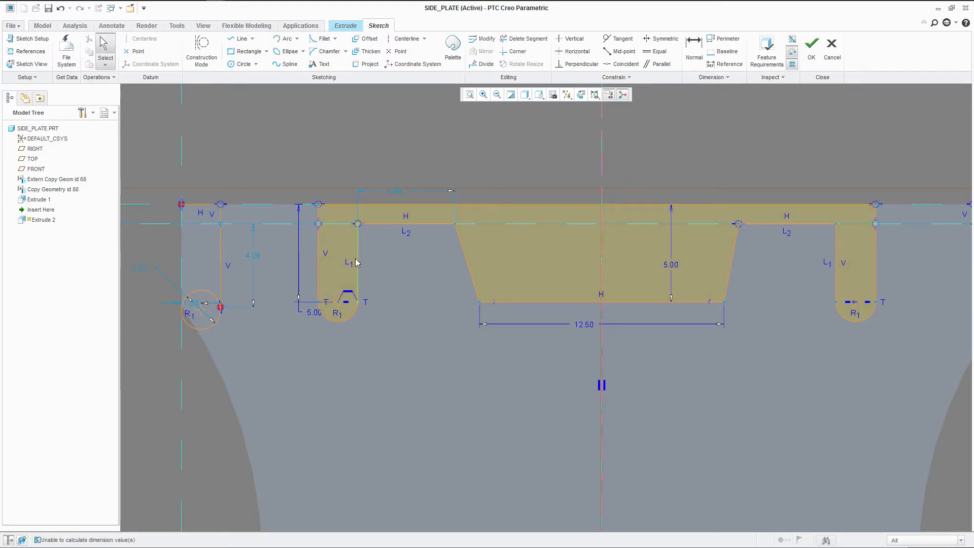
drag(340, 329, 338, 326)
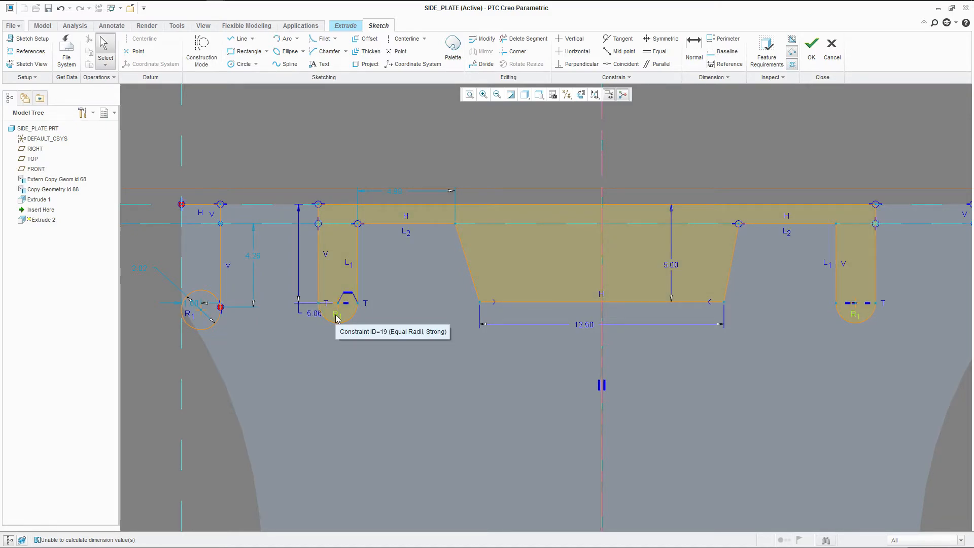
click(694, 48)
click(354, 323)
middle_click(362, 327)
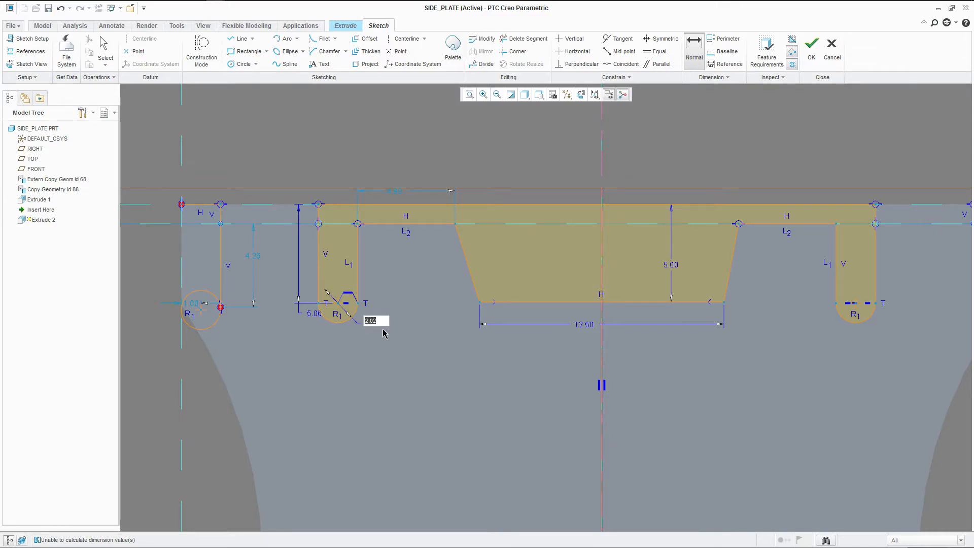
key(Return)
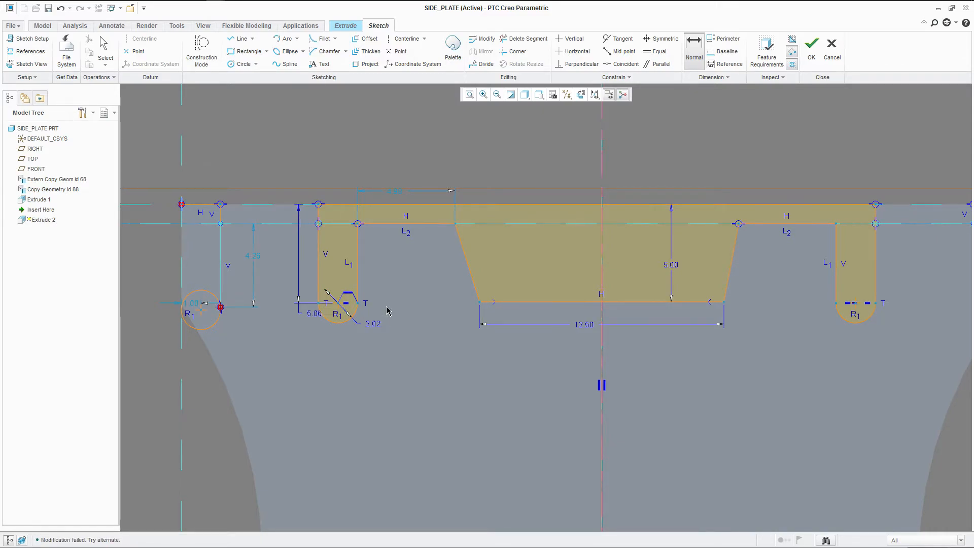
middle_click(398, 300)
Step: Delete the circle at the left corner and set the left slot's end arc diameter to 1.5
mouse_move(358, 224)
mouse_down()
mouse_move(346, 226)
mouse_move(375, 233)
mouse_move(344, 233)
mouse_move(374, 246)
mouse_move(343, 234)
mouse_up()
click(205, 291)
key(Delete)
drag(362, 225, 346, 226)
double_click(363, 319)
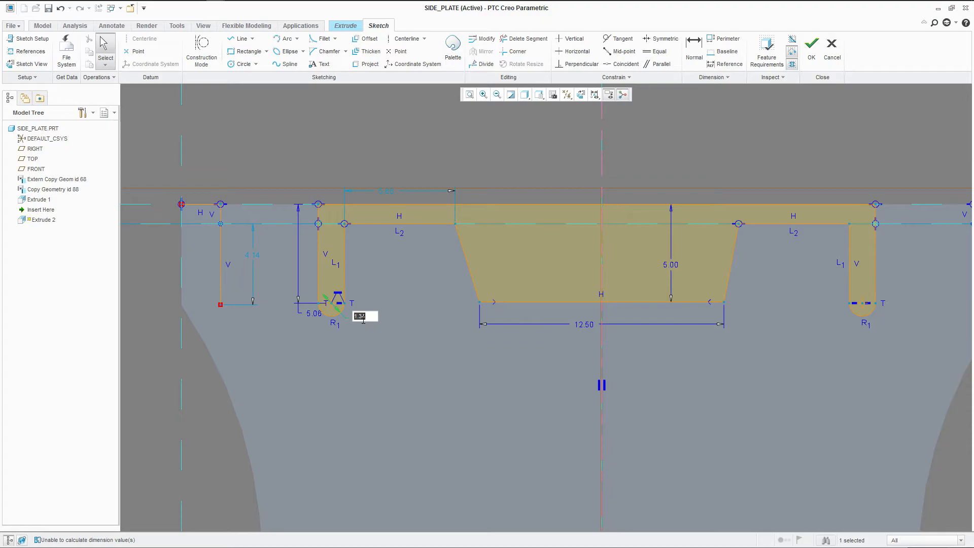
text(1)
key(Return)
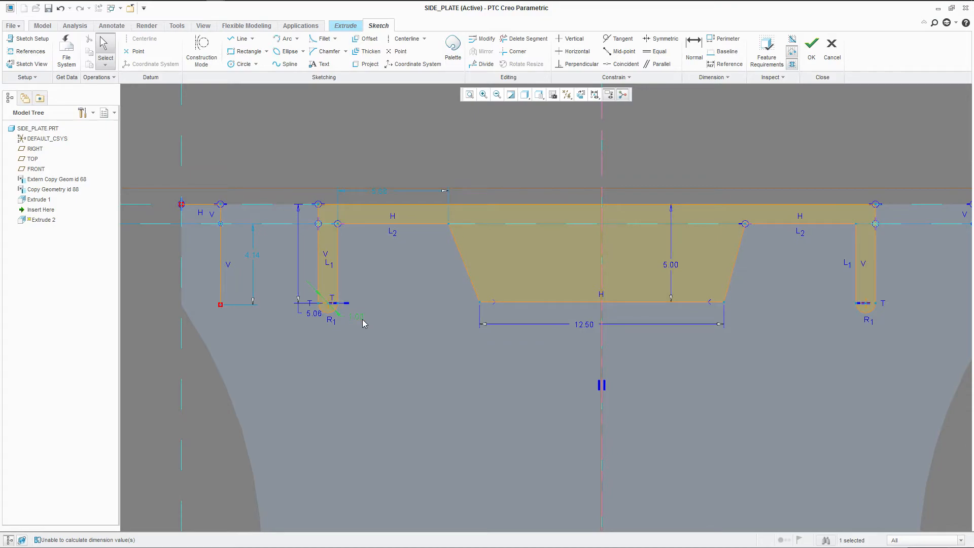
double_click(361, 318)
text(1.5)
key(Return)
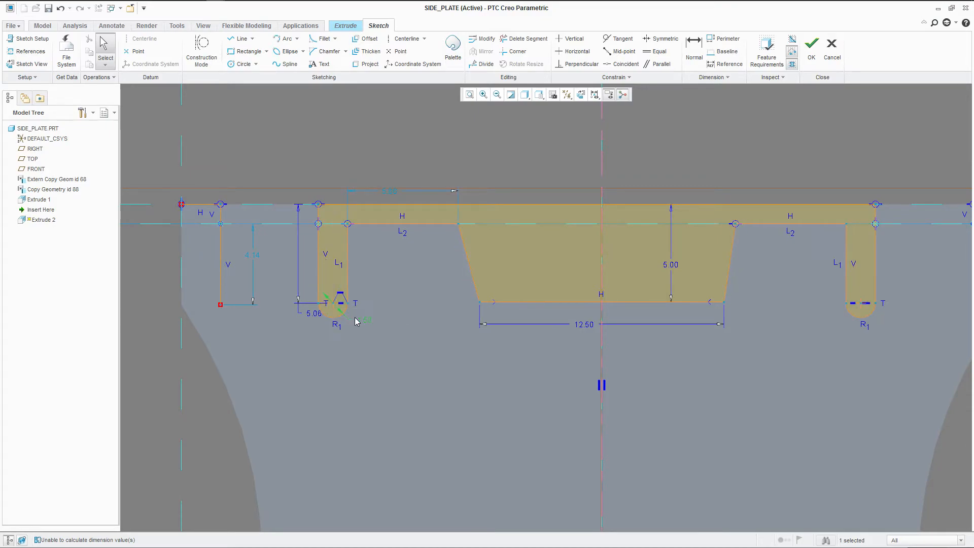
Step: Sketch a circle with the slot's end radius at the left corner and make the lower end of the corner's vertical line coincident with it
click(242, 64)
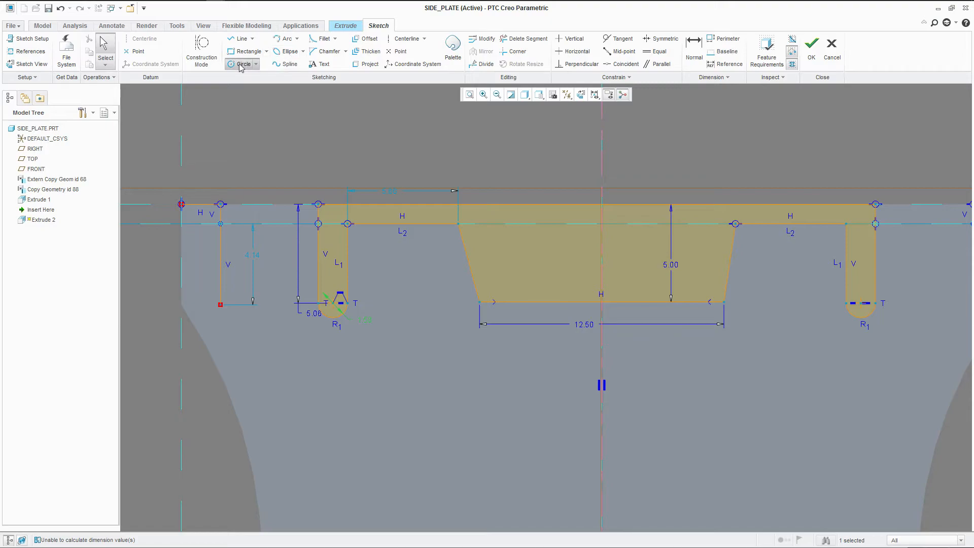
click(193, 303)
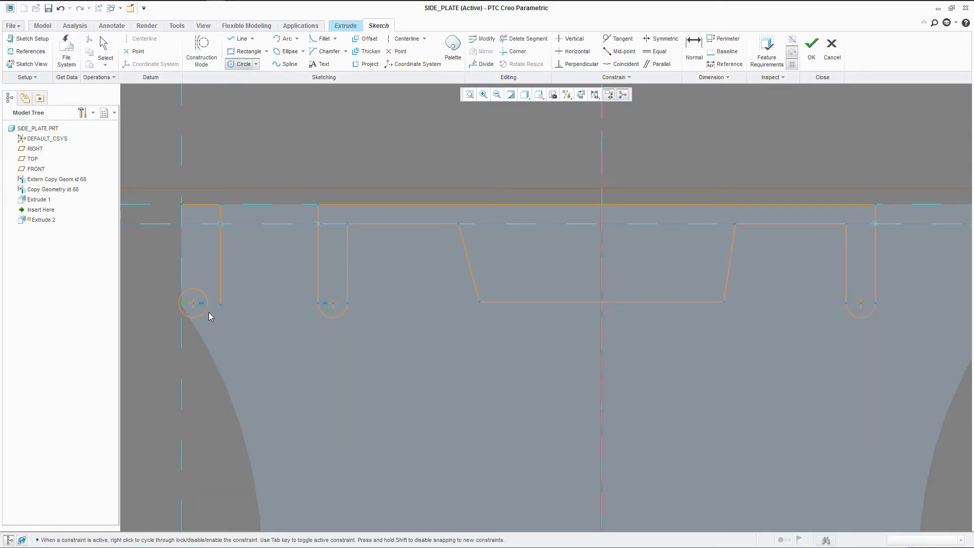
click(208, 316)
middle_click(204, 265)
click(620, 64)
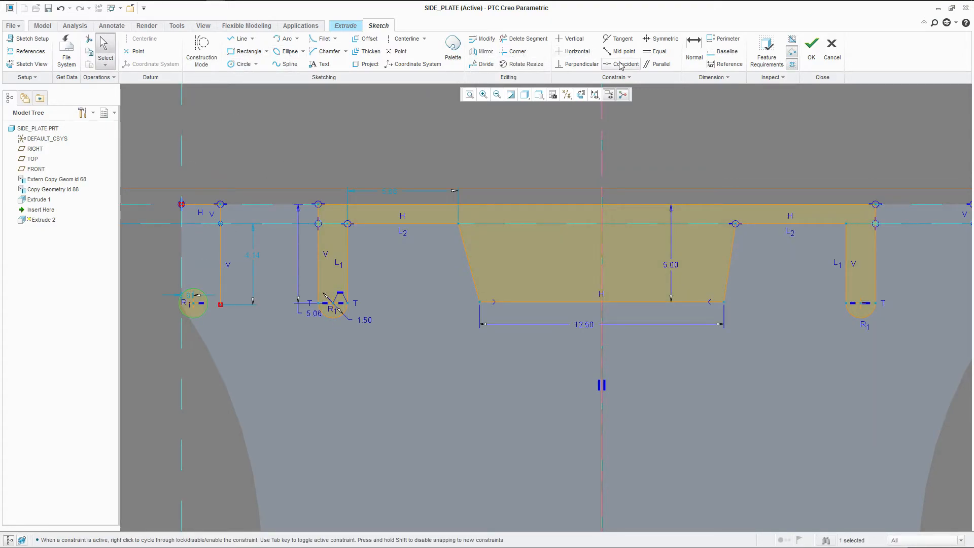
click(207, 314)
click(220, 304)
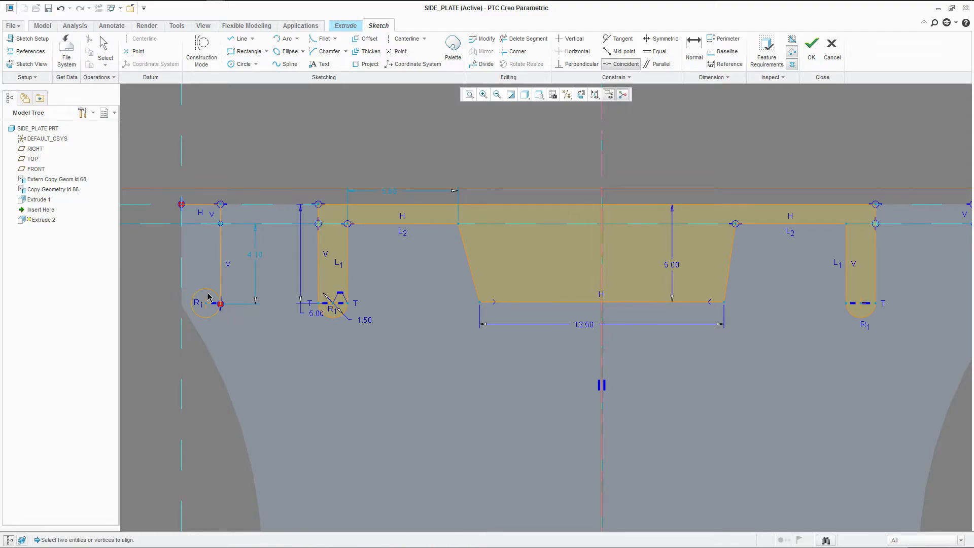
middle_click(204, 264)
Step: Draw lines from the corner circle's outer side up to the lower reference, across to the outer edge, and up to the top reference
click(240, 38)
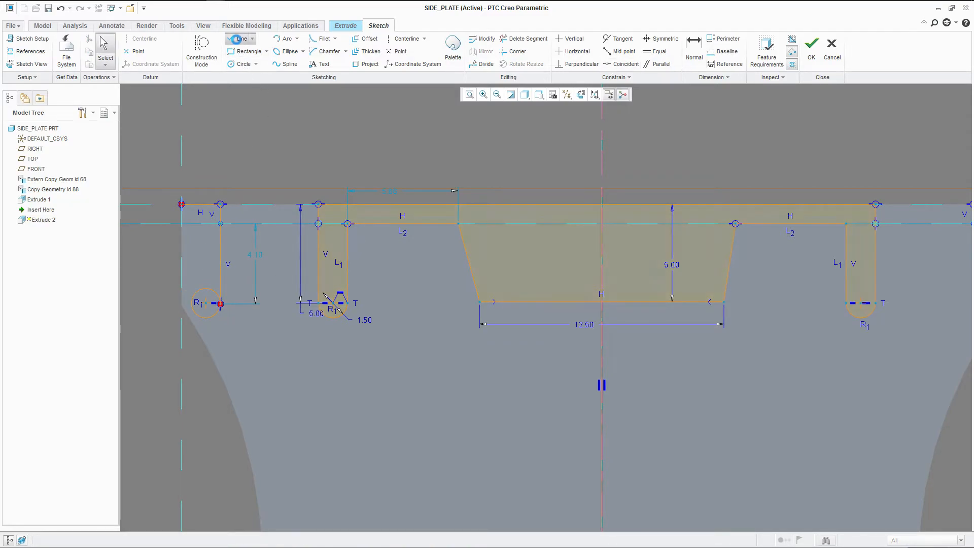
click(190, 304)
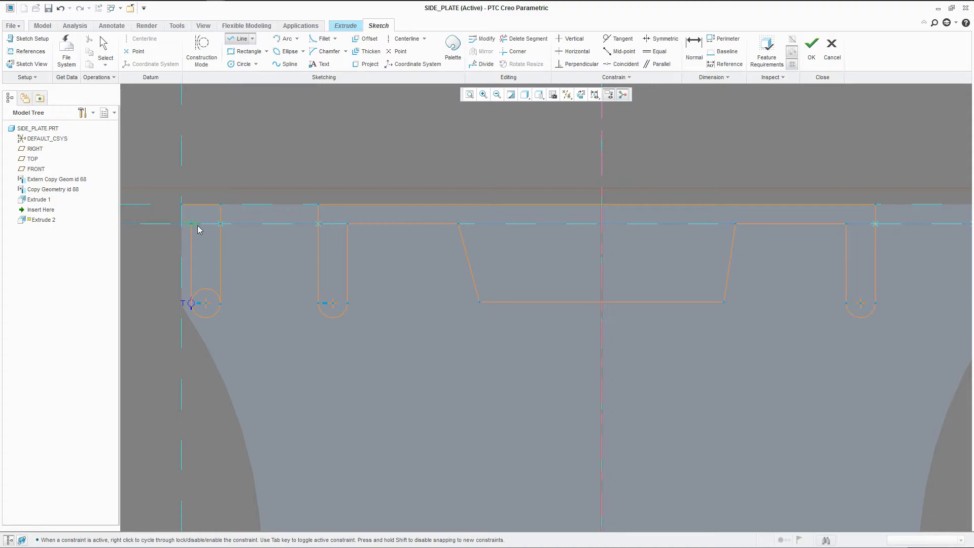
click(177, 224)
middle_click(169, 171)
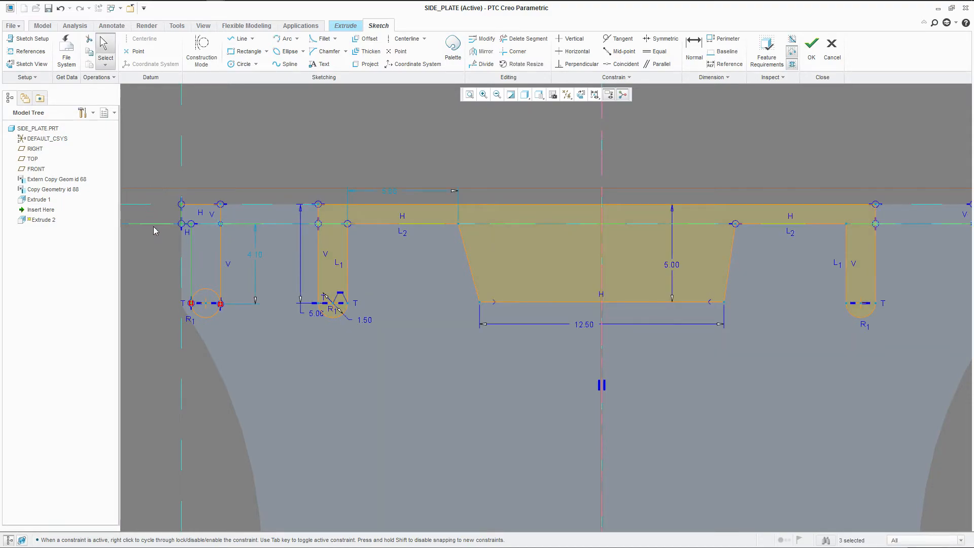
Step: Trim away the upper half of the left corner circle to leave a rounded slot end
click(525, 38)
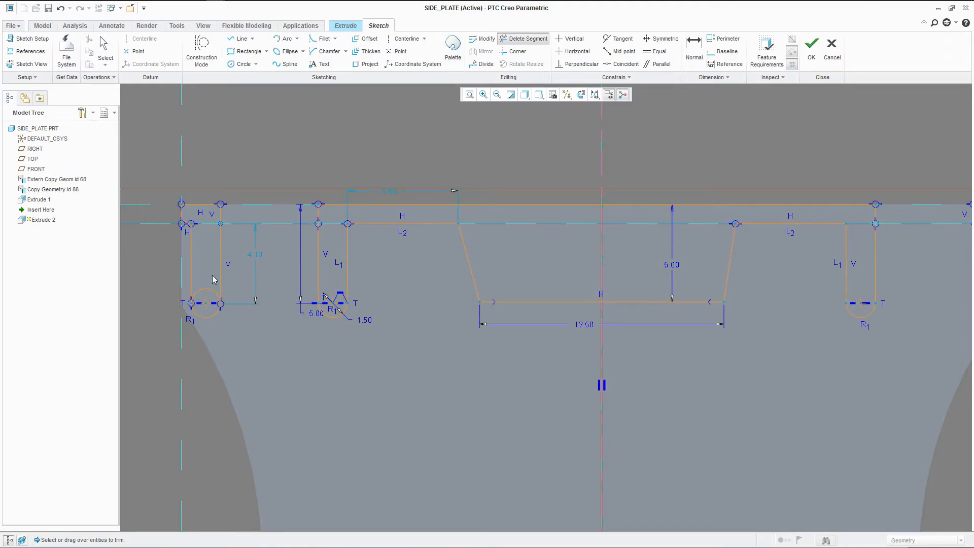
click(208, 289)
middle_click(192, 256)
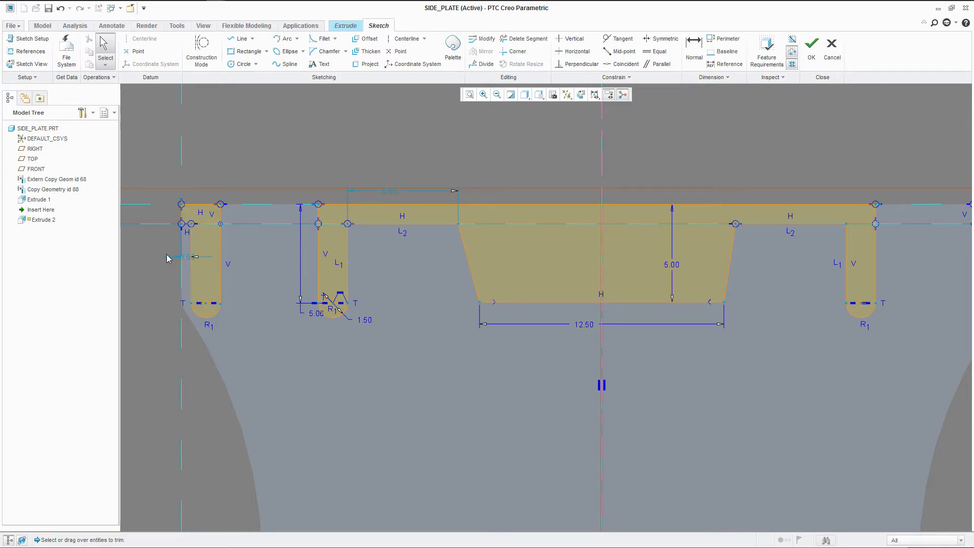
Step: Set the left slot's depth from the top reference to 3
click(310, 318)
double_click(310, 315)
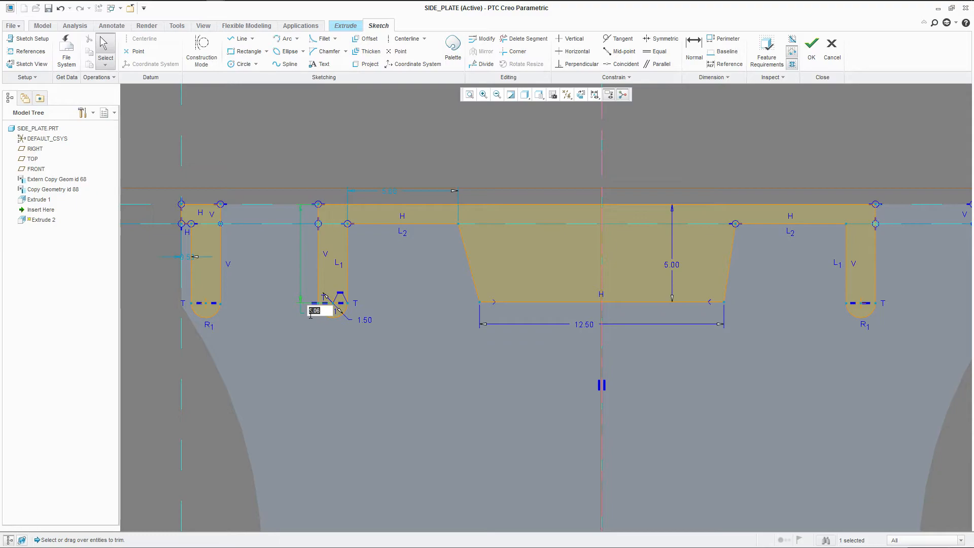
text(3)
key(Return)
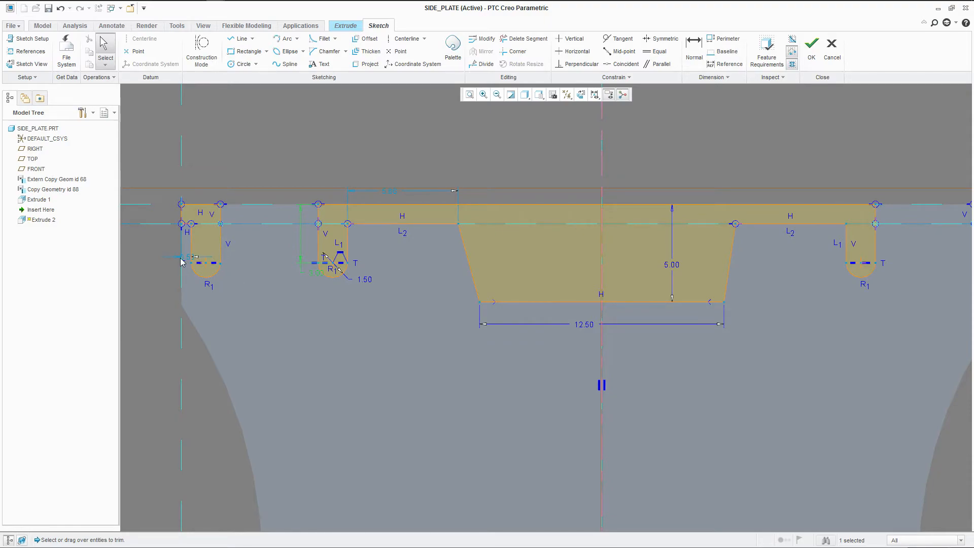
Step: Reposition the corner slot's offset dimension and the left slot's spacing dimension for clarity, and finish the sketch
drag(191, 258, 156, 283)
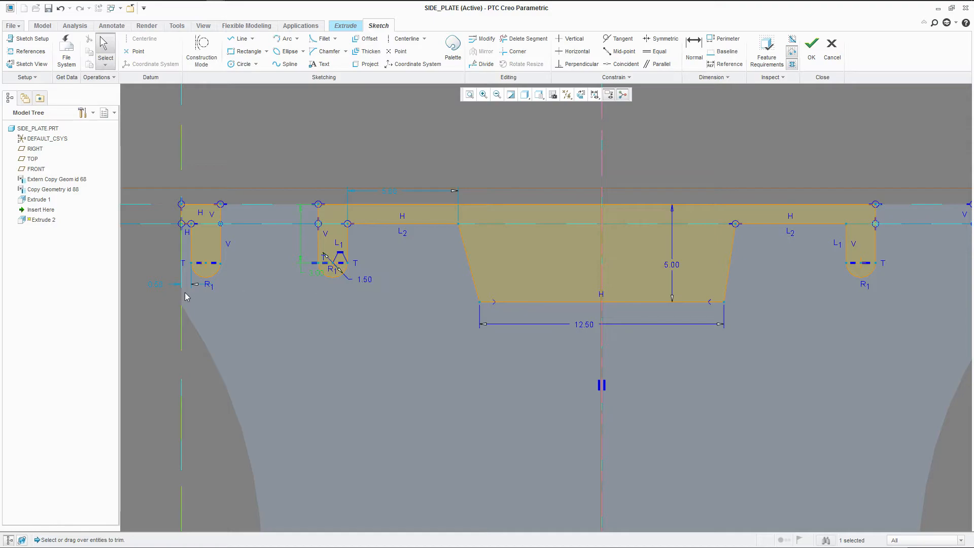
scroll(325, 264, down, 3)
scroll(257, 276, up, 3)
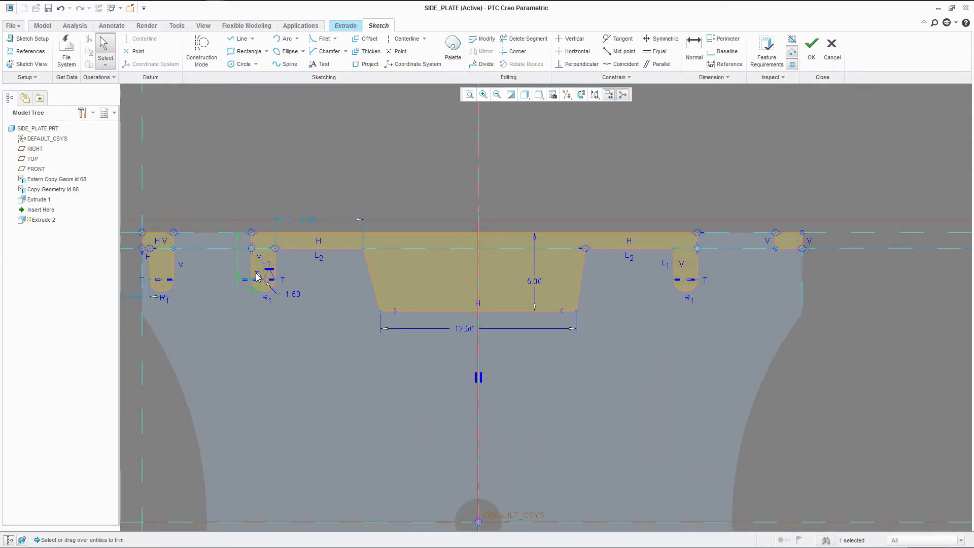
drag(299, 221, 314, 274)
click(356, 179)
scroll(364, 187, down, 2)
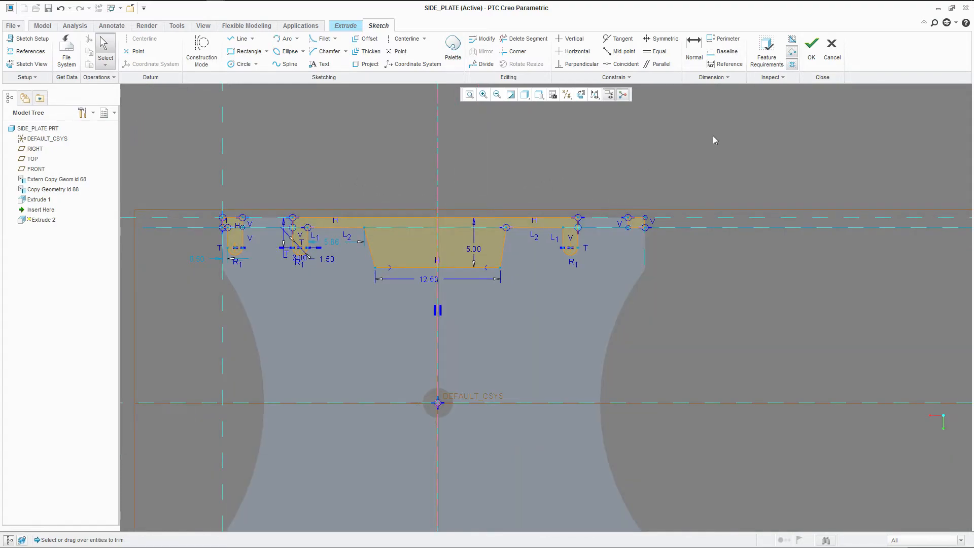
click(811, 47)
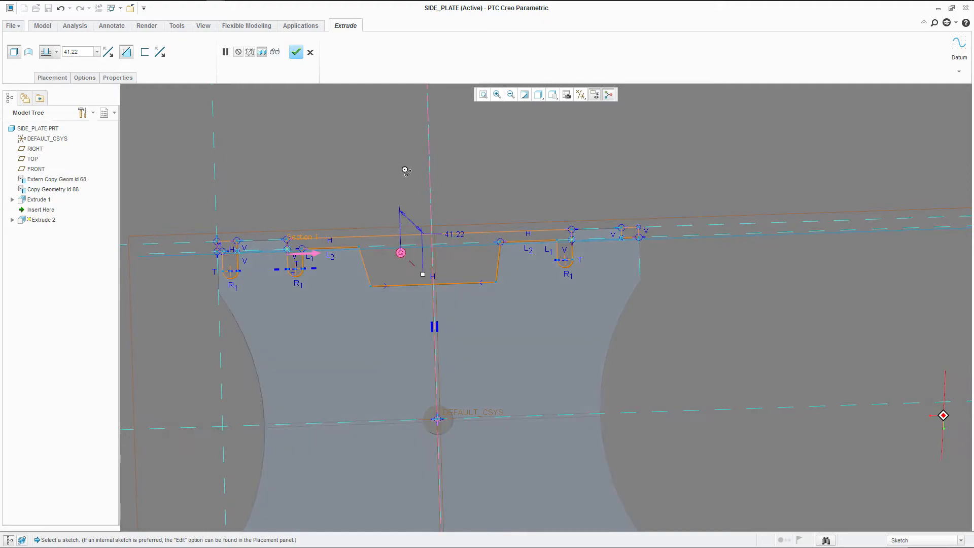
mouse_move(405, 167)
middle_down()
mouse_move(398, 163)
mouse_move(405, 173)
middle_up()
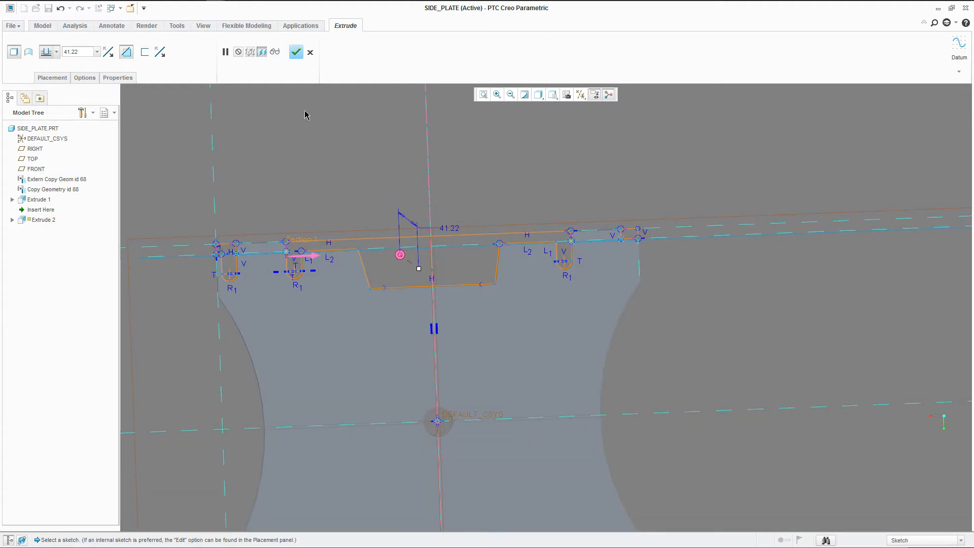
Step: Reopen the extrude's internal section and open the left slot's depth dimension for editing
right_click(212, 115)
click(265, 121)
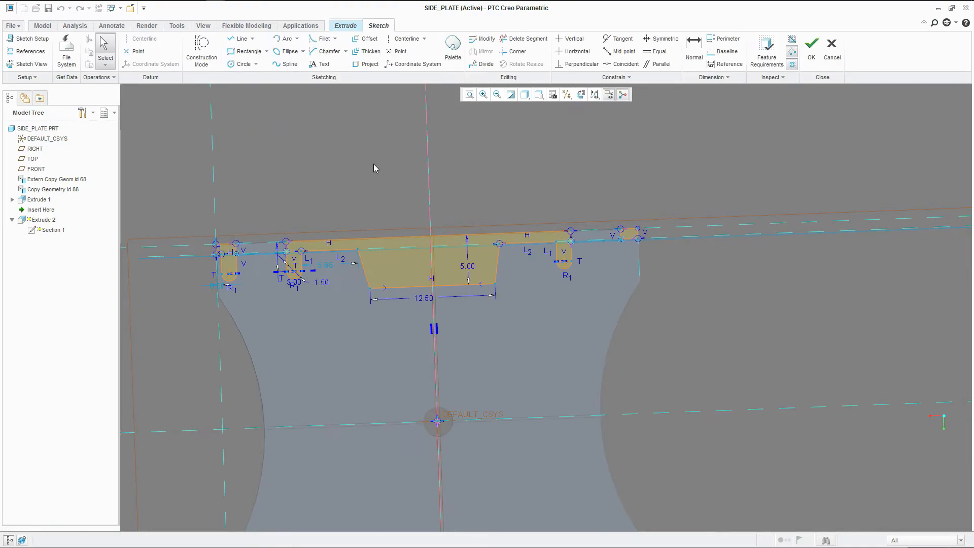
double_click(294, 282)
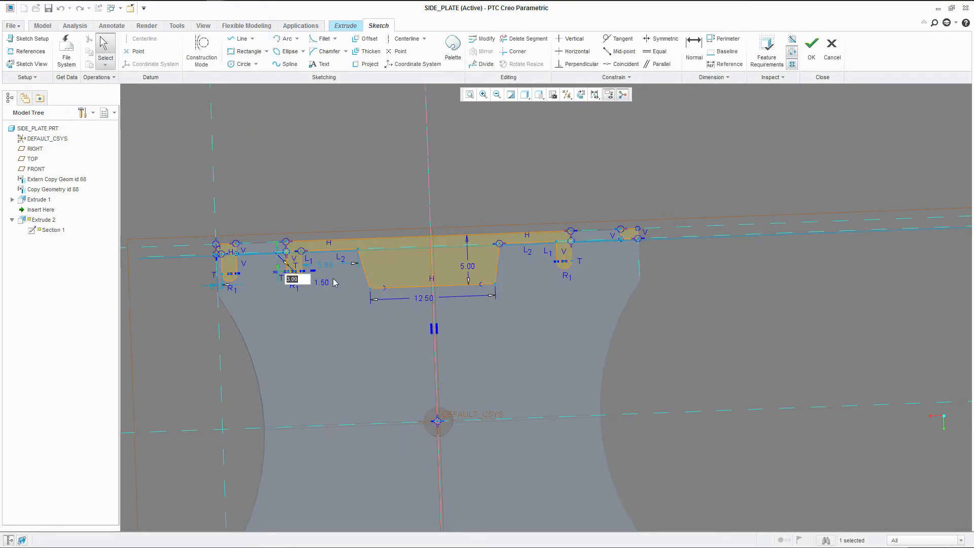
Step: Set the slot depth dimension to 2, accept the sketch and complete the cut along the side plate's upper edge
text(2)
key(Return)
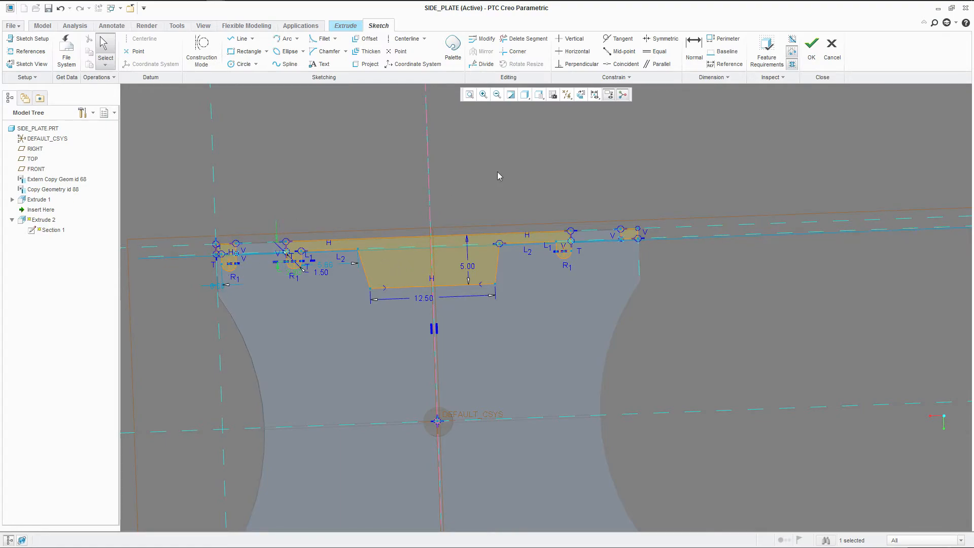
middle_drag(261, 253, 260, 262)
key(ctrl+d)
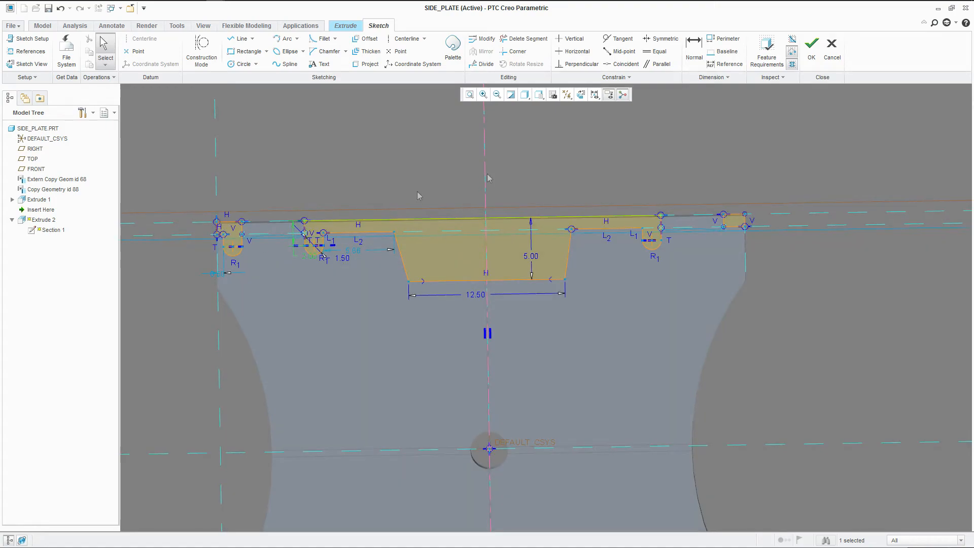
click(812, 50)
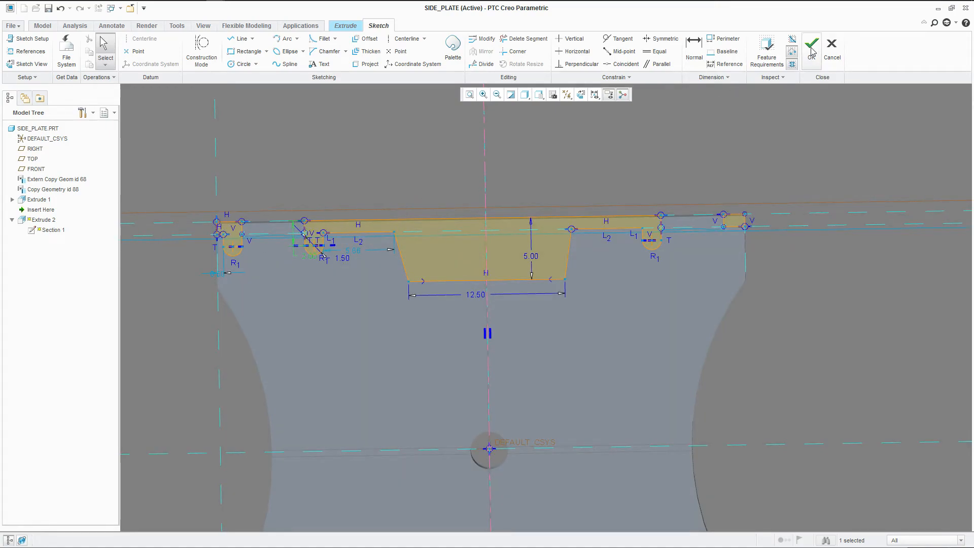
middle_click(365, 159)
mouse_move(420, 182)
middle_down()
mouse_move(421, 203)
mouse_move(413, 185)
mouse_move(420, 191)
middle_up()
scroll(408, 178, up, 3)
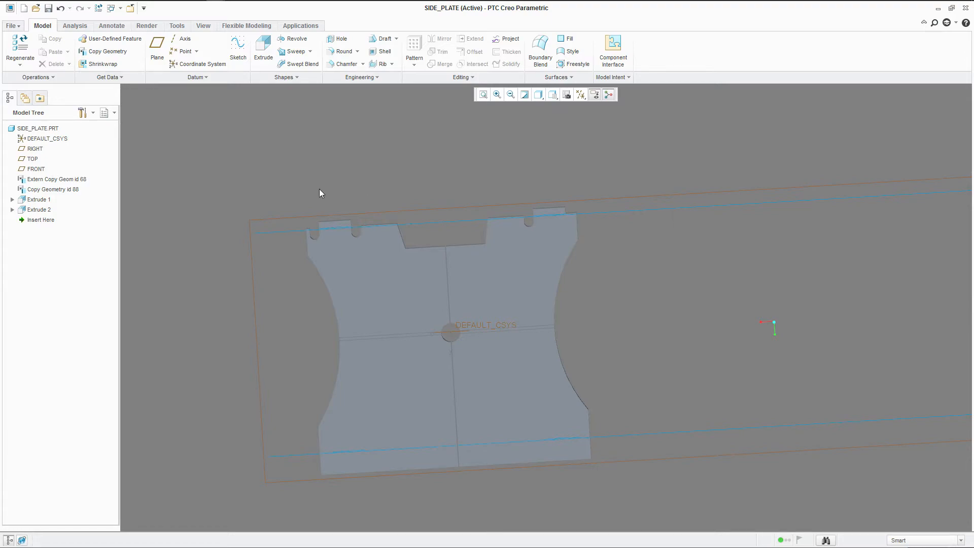
Step: Start an extrude sketch on the FRONT plane and reference the end of the copied curve near the plate's lower left
click(254, 272)
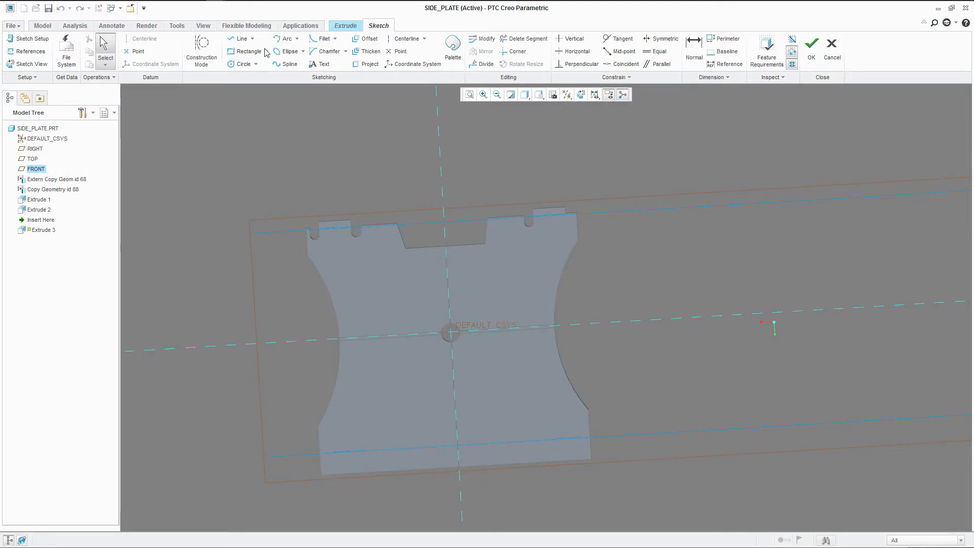
click(239, 39)
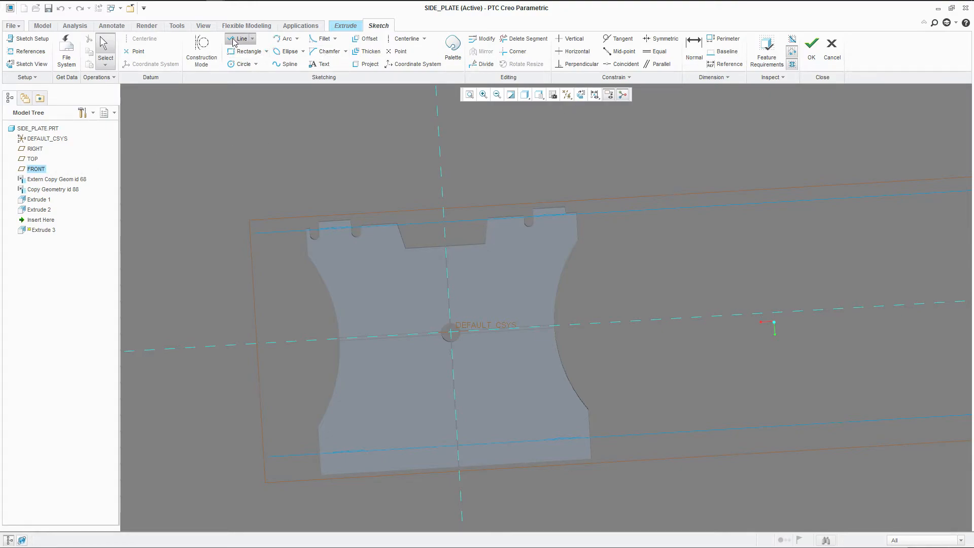
click(580, 96)
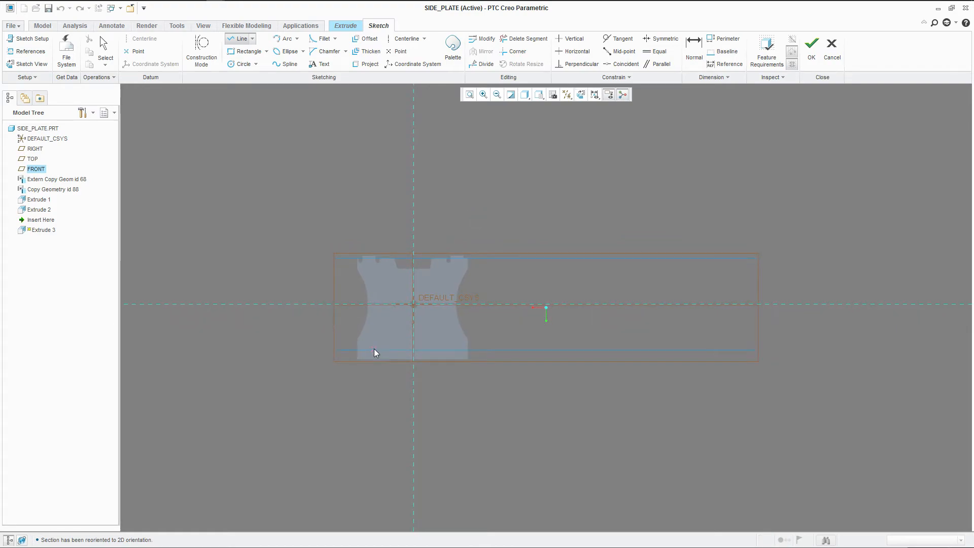
mouse_move(388, 355)
middle_down()
mouse_move(388, 368)
mouse_move(377, 347)
middle_up()
scroll(388, 327, up, 5)
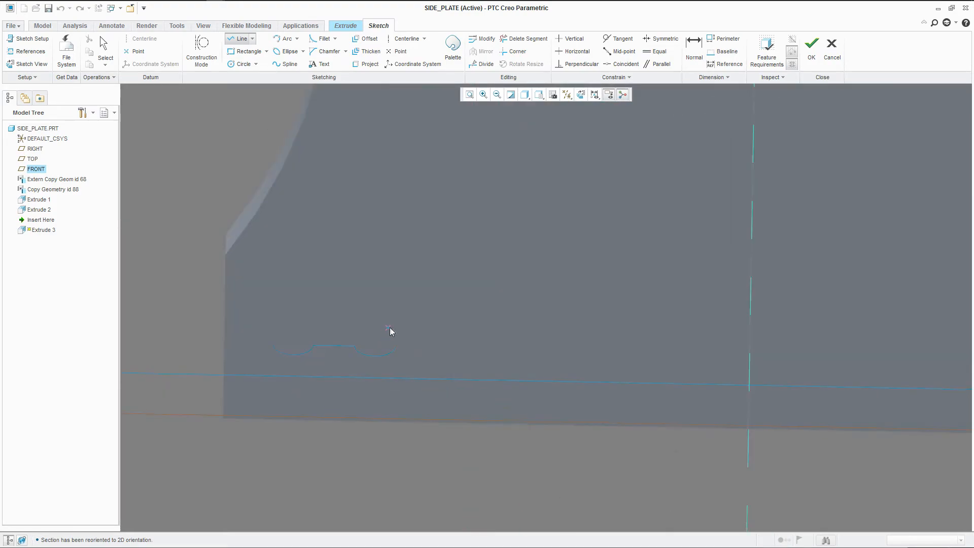
click(396, 327)
click(580, 95)
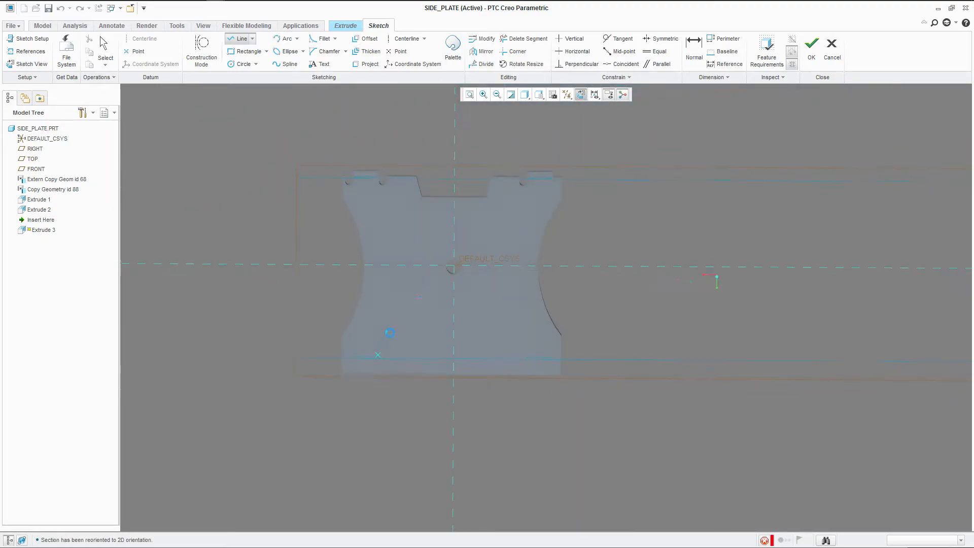
Step: Sketch an open U profile with a vertical line at each lower curve reference, joined by a horizontal line along the plate's bottom edge
scroll(387, 370, up, 6)
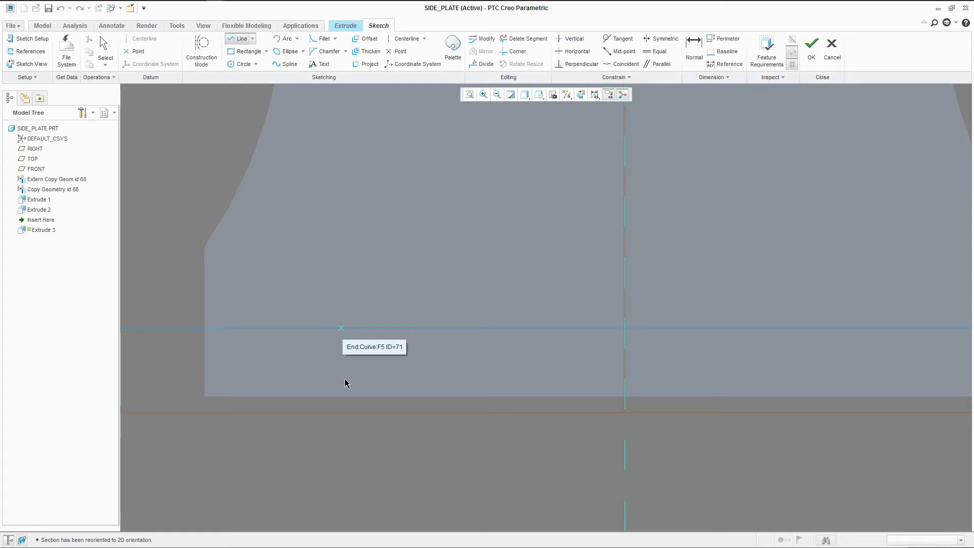
click(348, 396)
click(340, 329)
click(345, 396)
scroll(344, 396, down, 3)
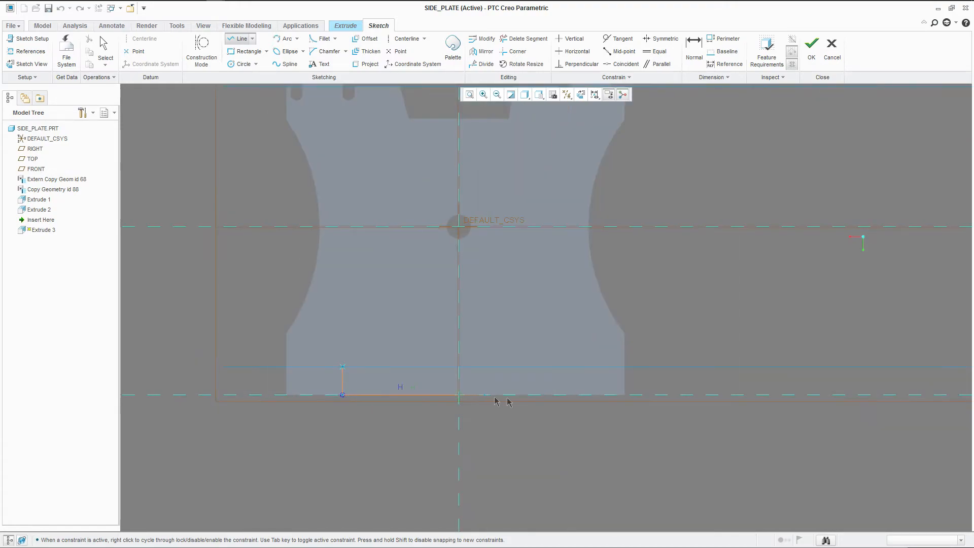
mouse_move(585, 380)
middle_down()
mouse_move(589, 392)
mouse_move(581, 366)
middle_up()
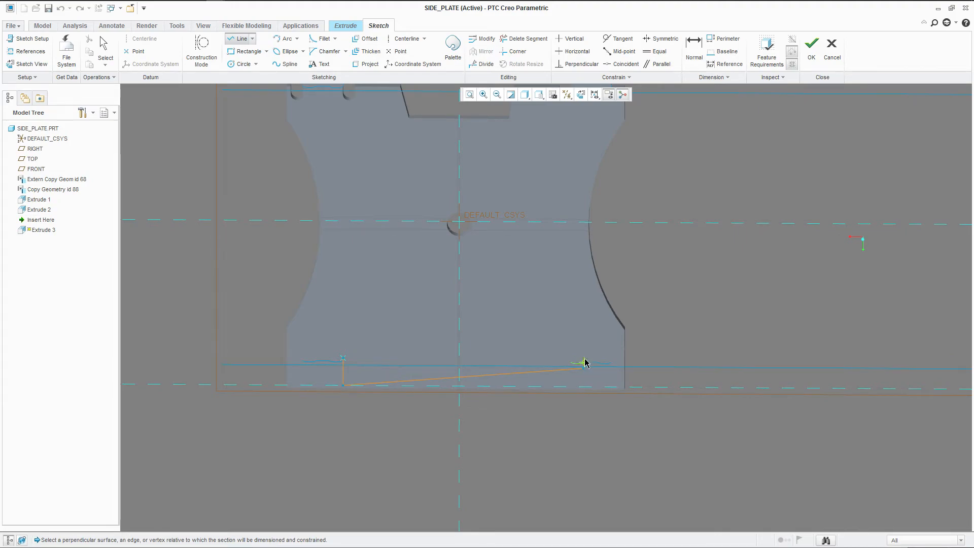
click(584, 360)
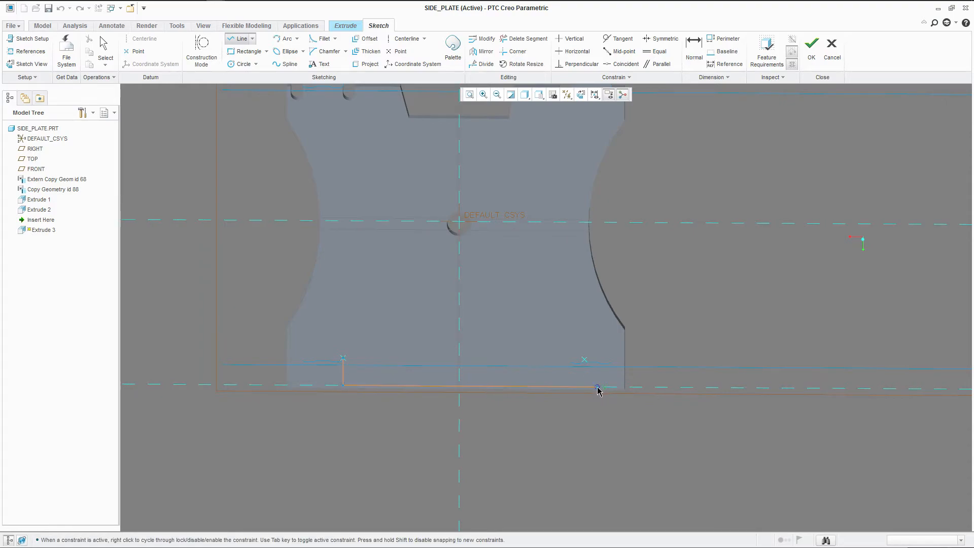
click(586, 386)
click(604, 355)
middle_click(604, 355)
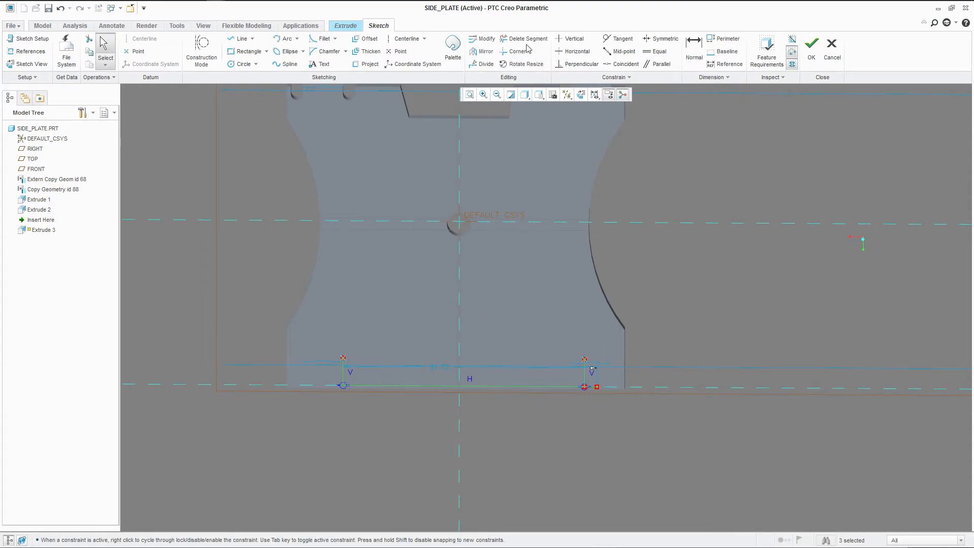
Step: Delete the right vertical line of the open profile
middle_click(564, 400)
scroll(553, 371, up, 3)
scroll(538, 330, down, 3)
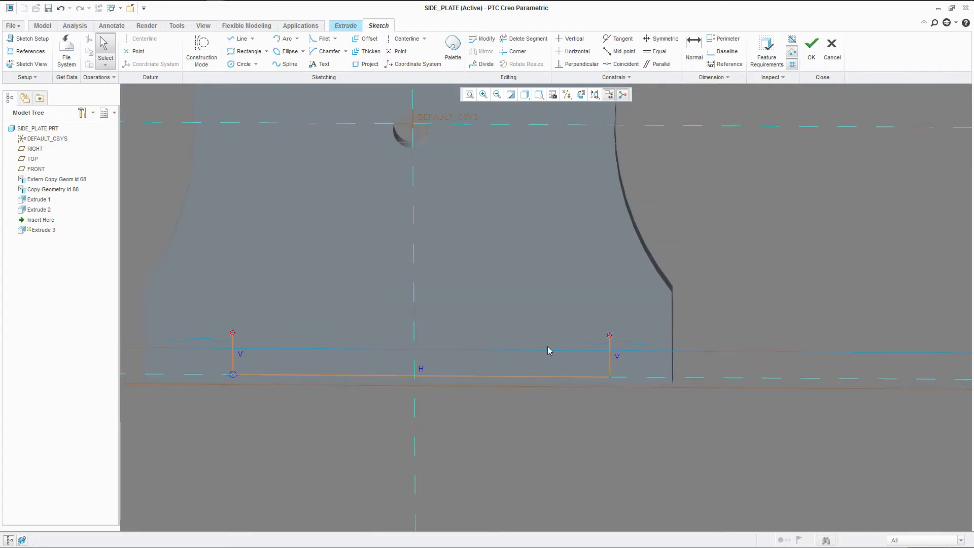
click(610, 367)
key(Delete)
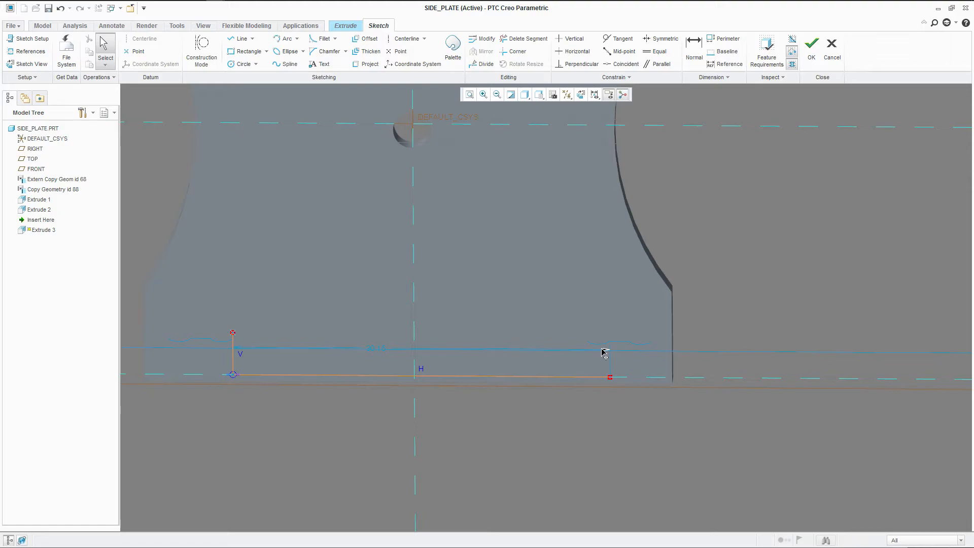
Step: Draw a new right vertical line down from the lower right curve's inner end and trim it to a corner with the bottom line
click(238, 39)
scroll(609, 335, up, 4)
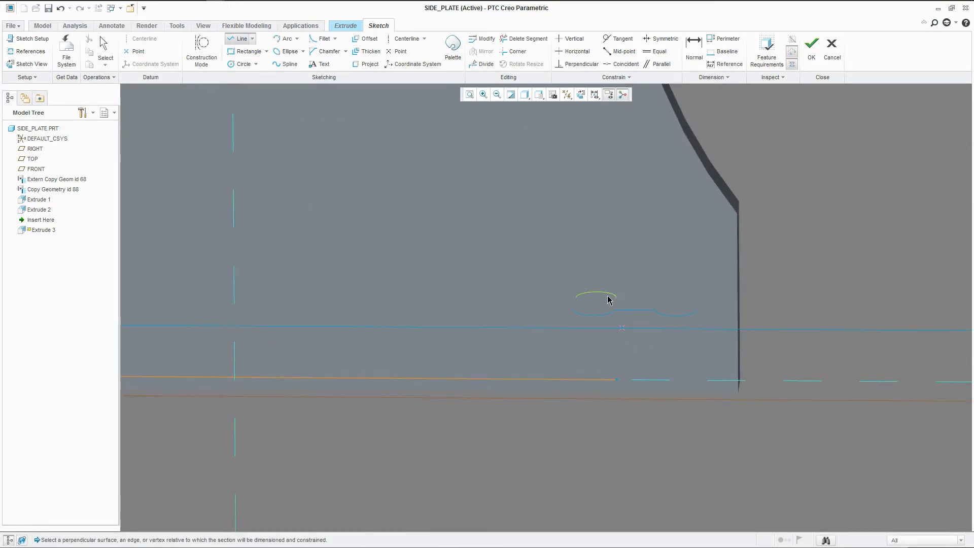
click(575, 297)
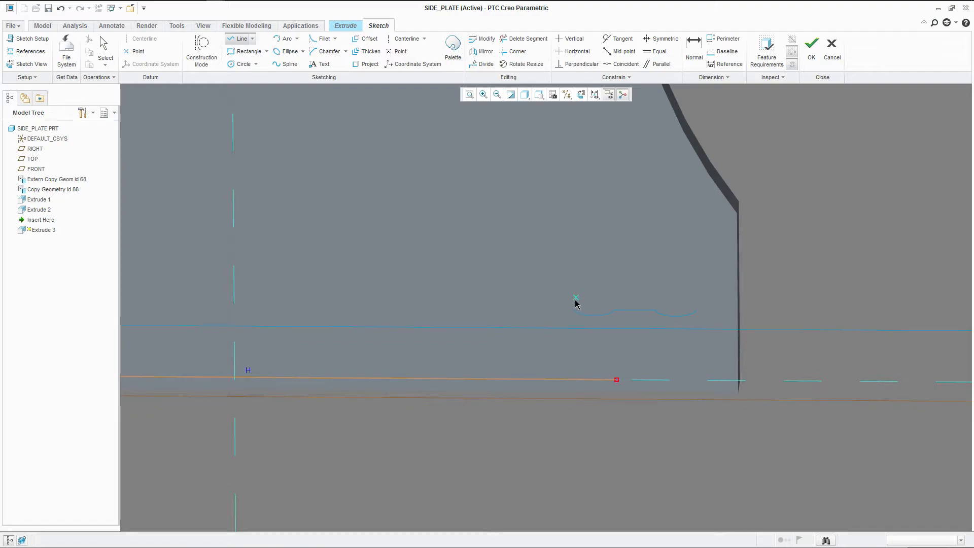
click(576, 365)
middle_click(588, 353)
click(514, 52)
click(576, 354)
click(566, 378)
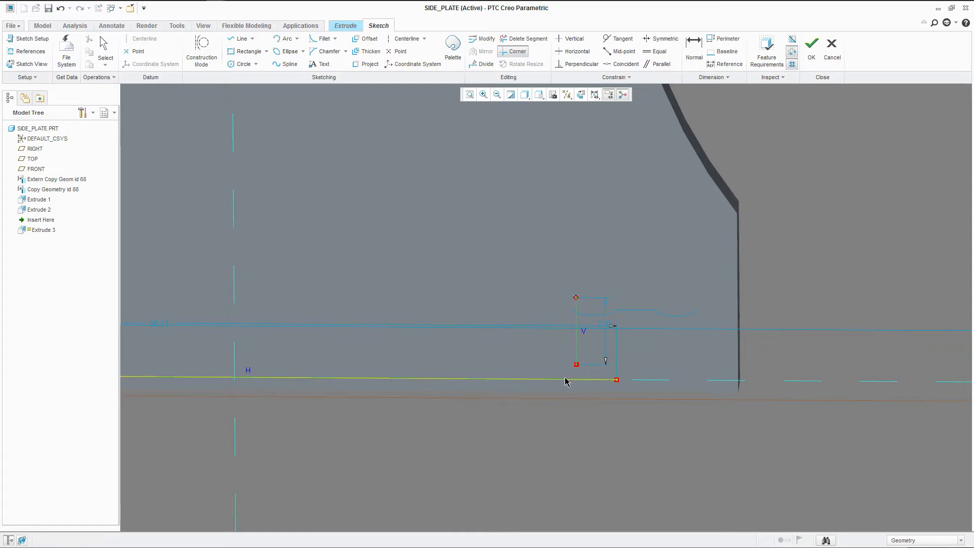
middle_click(524, 273)
scroll(561, 343, down, 3)
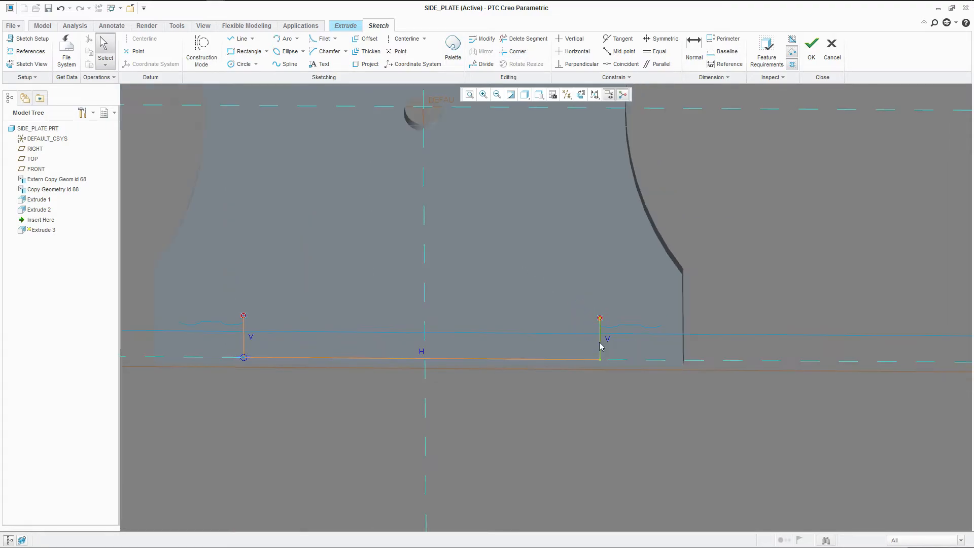
Step: Sketch a rectangle from the lower right curve's outer end to the plate's bottom right corner
click(245, 52)
scroll(654, 281, up, 3)
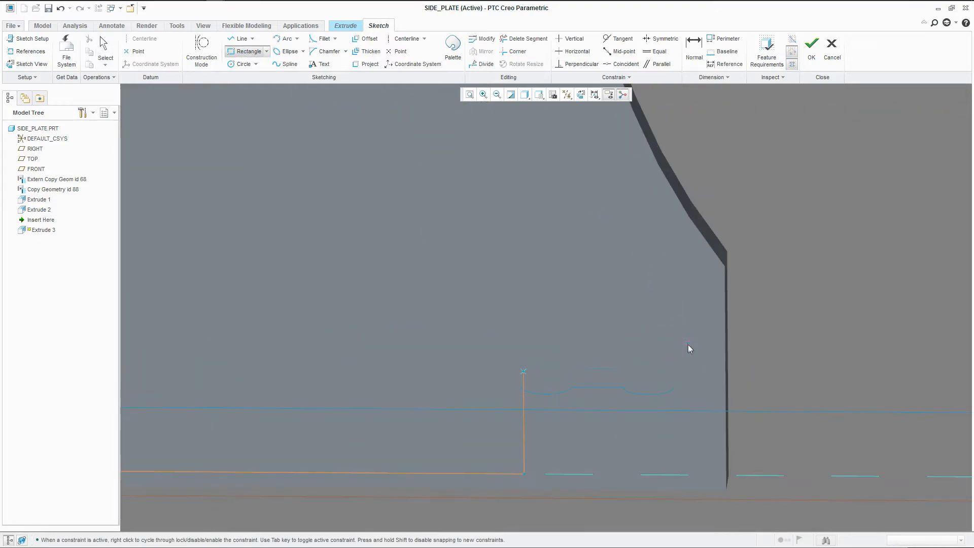
click(676, 373)
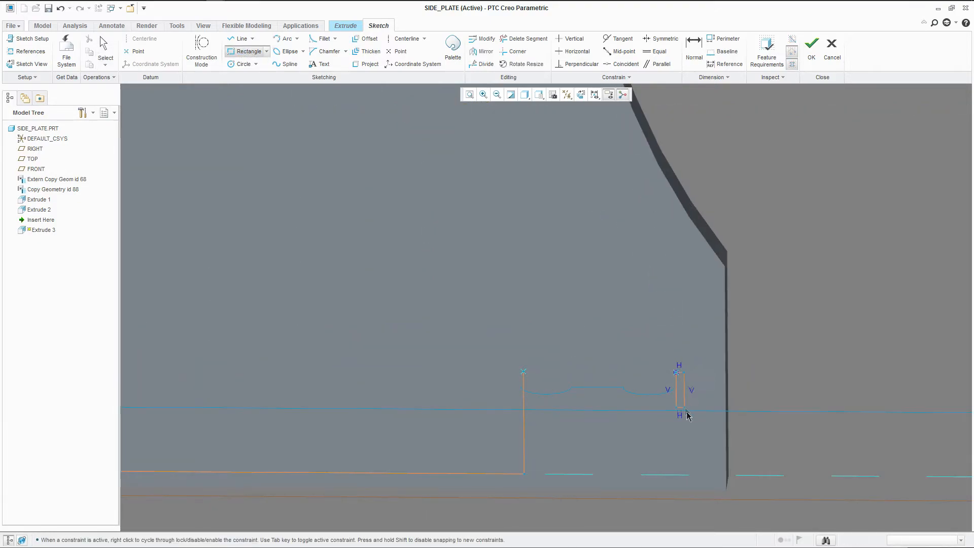
click(728, 475)
middle_click(751, 356)
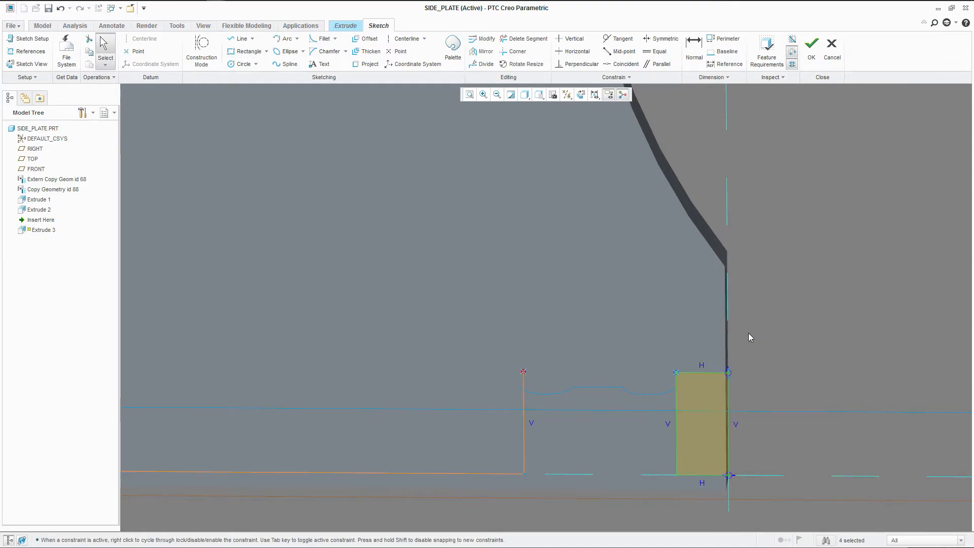
scroll(748, 333, down, 3)
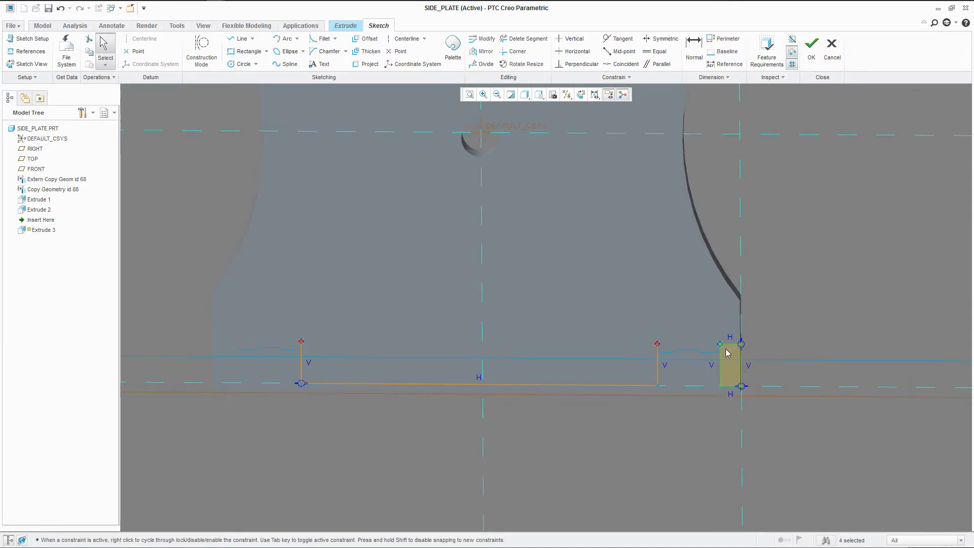
Step: Draw a short vertical line upward from the top of the profile's right vertical line
click(238, 39)
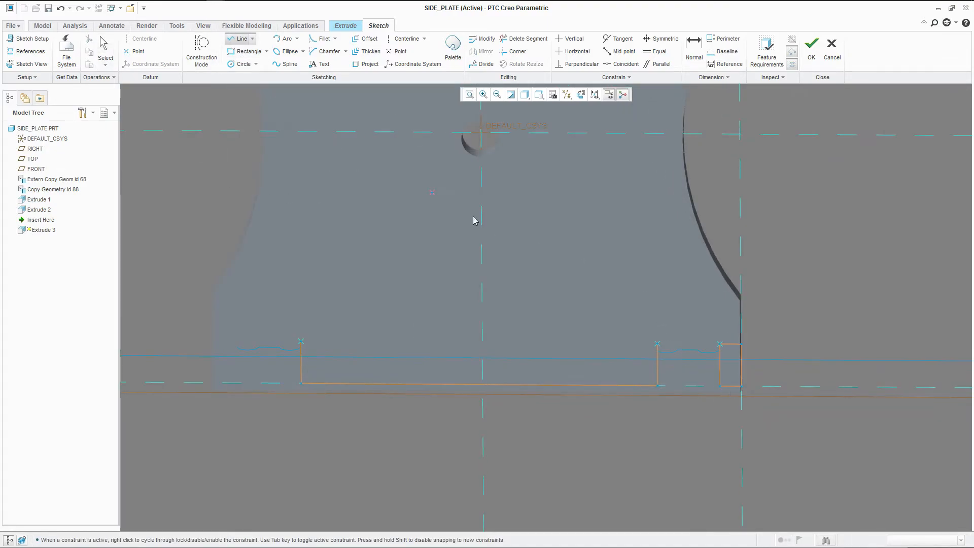
click(657, 322)
middle_click(659, 300)
click(667, 334)
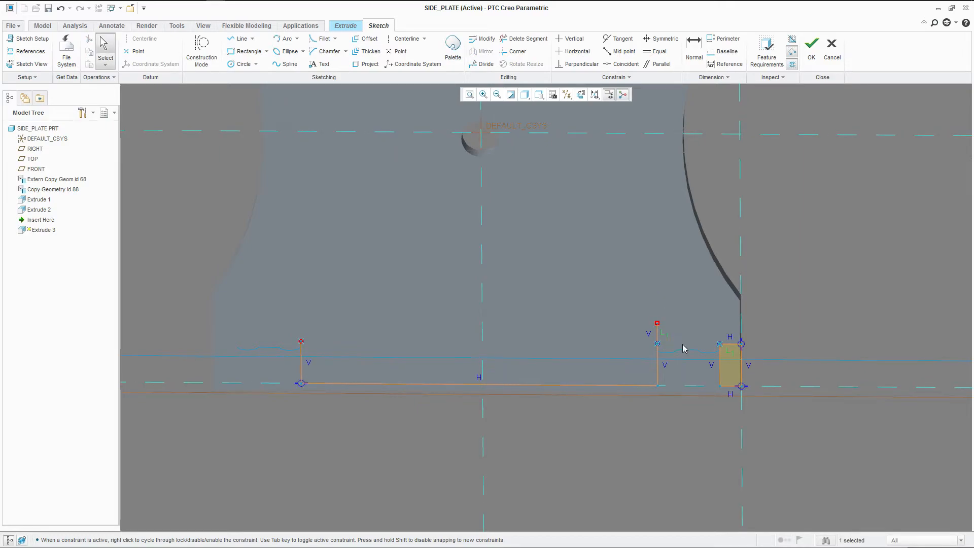
Step: Draw a circle about 1.23 in diameter at the top of the short vertical line and make it tangent to that line
click(242, 64)
scroll(705, 266, up, 4)
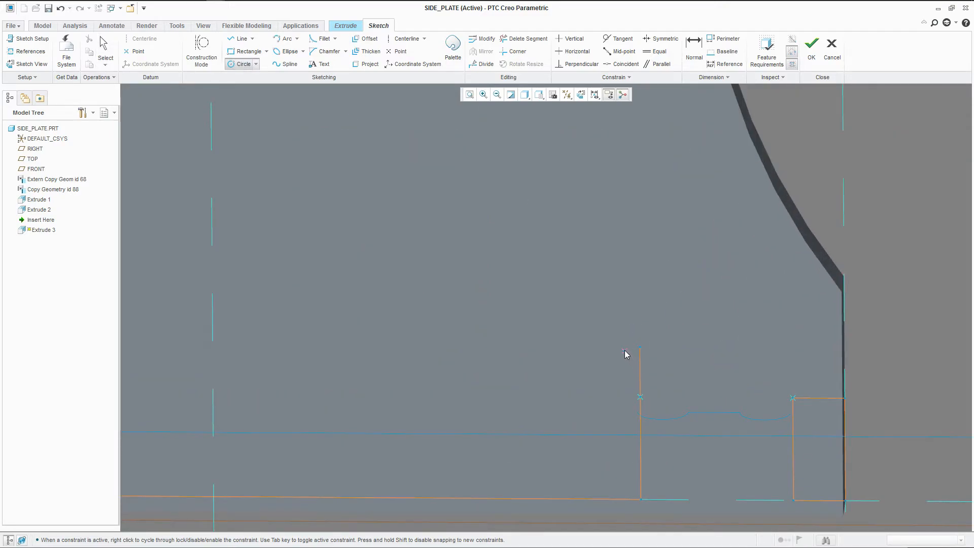
click(620, 349)
click(643, 348)
middle_click(644, 346)
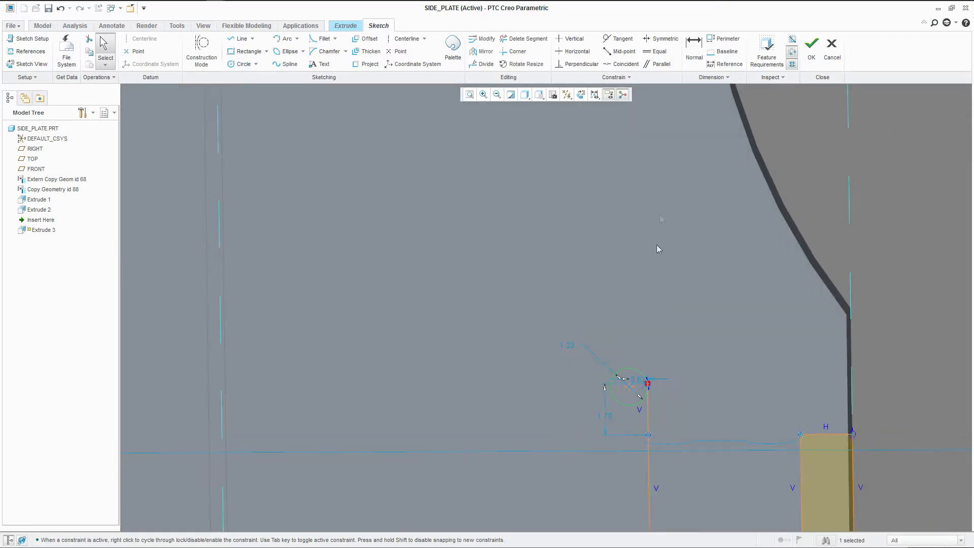
click(623, 40)
click(644, 381)
click(650, 404)
middle_click(646, 365)
middle_drag(642, 330, 629, 315)
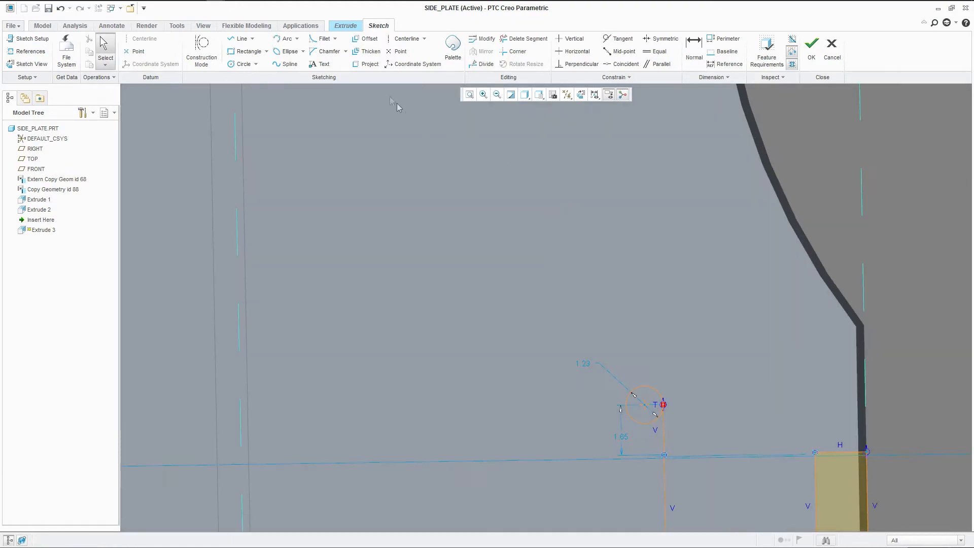
Step: Draw a vertical line from the circle's left side down to the copied horizontal curve, continuing with a horizontal line about 4.28 long leftward
click(242, 40)
scroll(428, 174, up, 2)
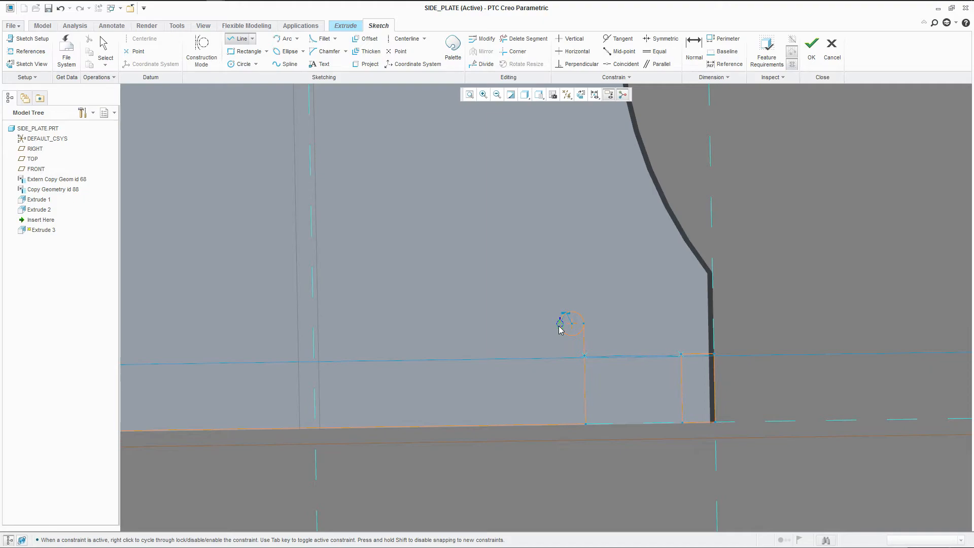
click(560, 348)
alt+click(545, 358)
click(561, 357)
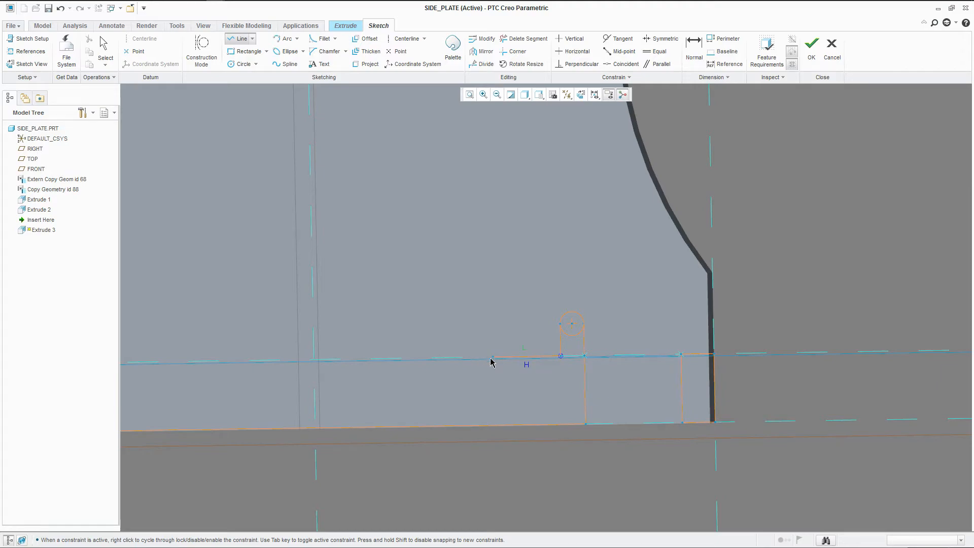
click(479, 360)
middle_click(478, 317)
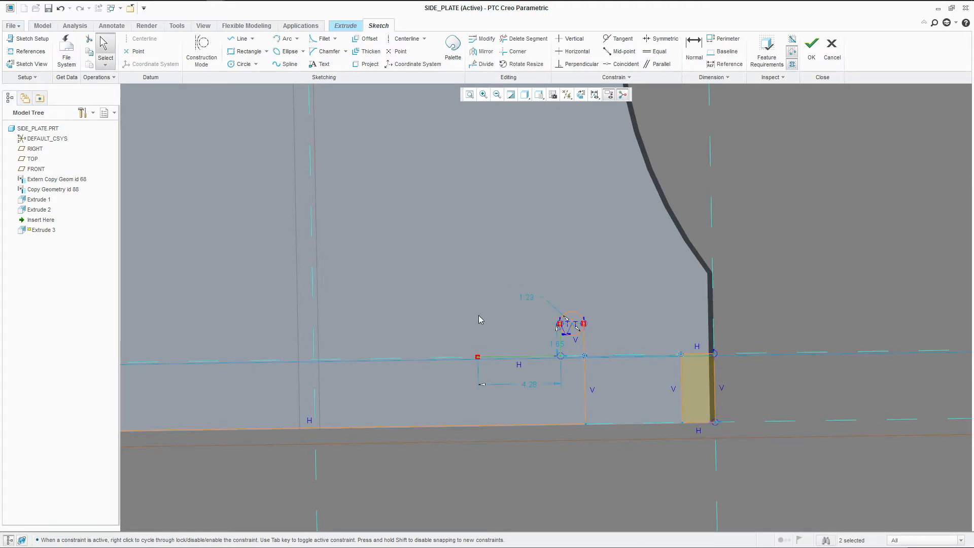
scroll(610, 267, down, 3)
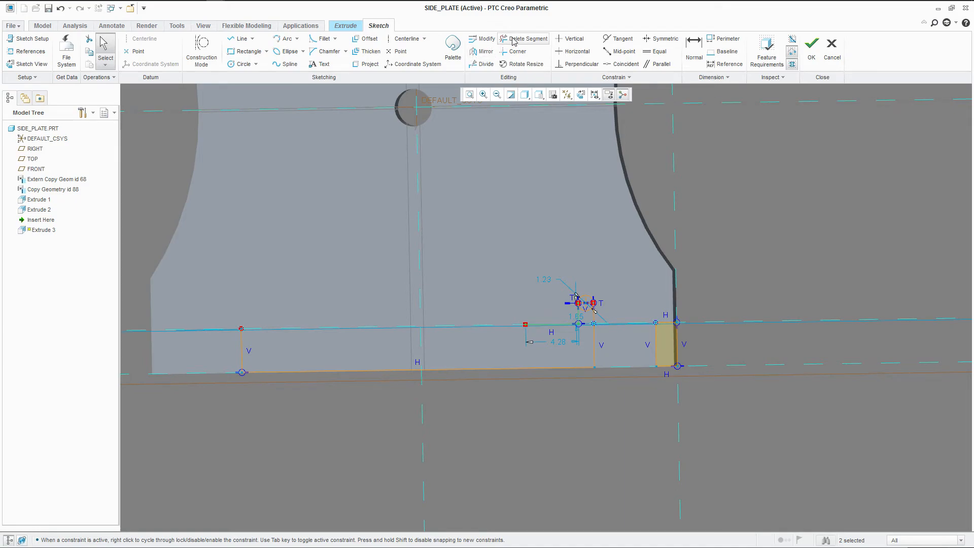
Step: Draw a short vertical line upward from the top of the profile's left vertical line
click(239, 38)
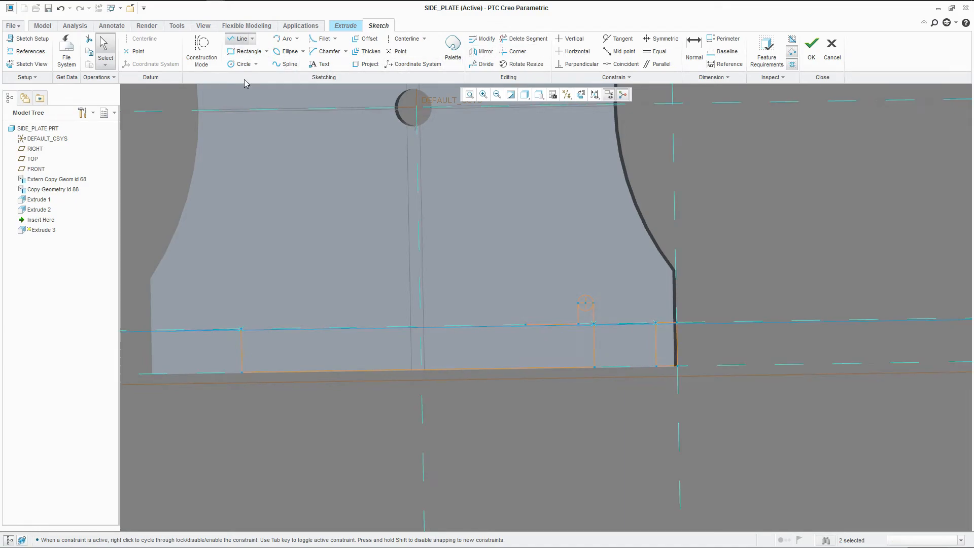
click(241, 310)
middle_click(249, 285)
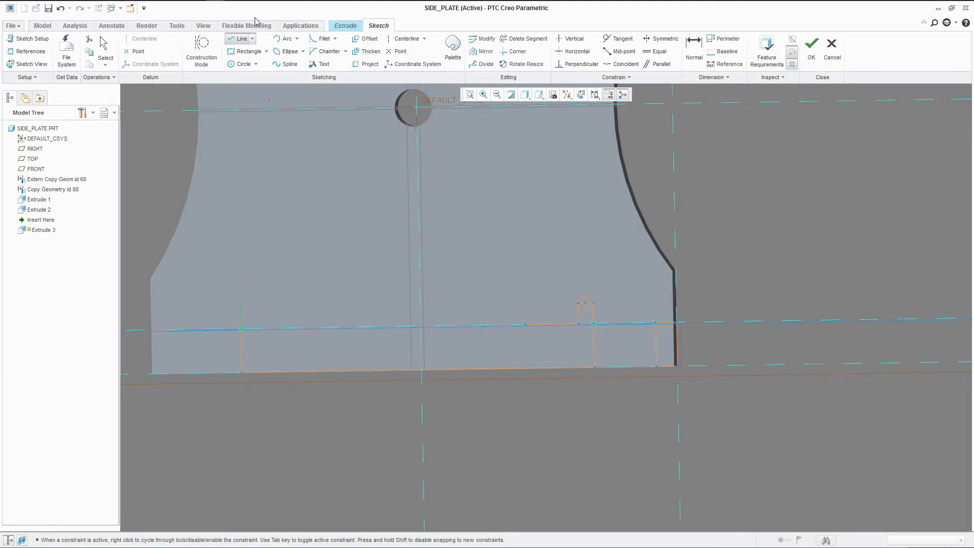
Step: Draw a circle of equal radius beside the short vertical line at the profile's left and make it coincident with that line's upper end
click(243, 64)
scroll(250, 345, down, 4)
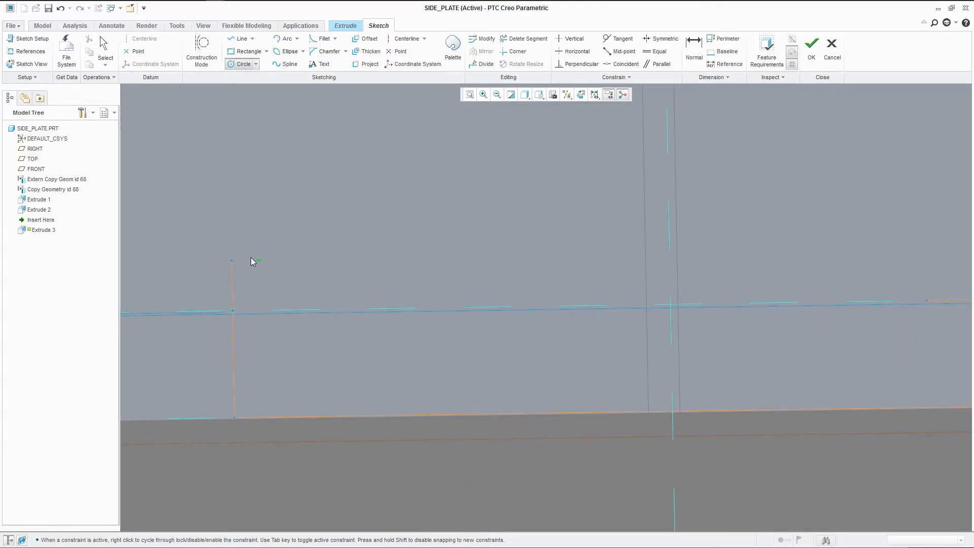
click(250, 260)
click(288, 260)
click(294, 275)
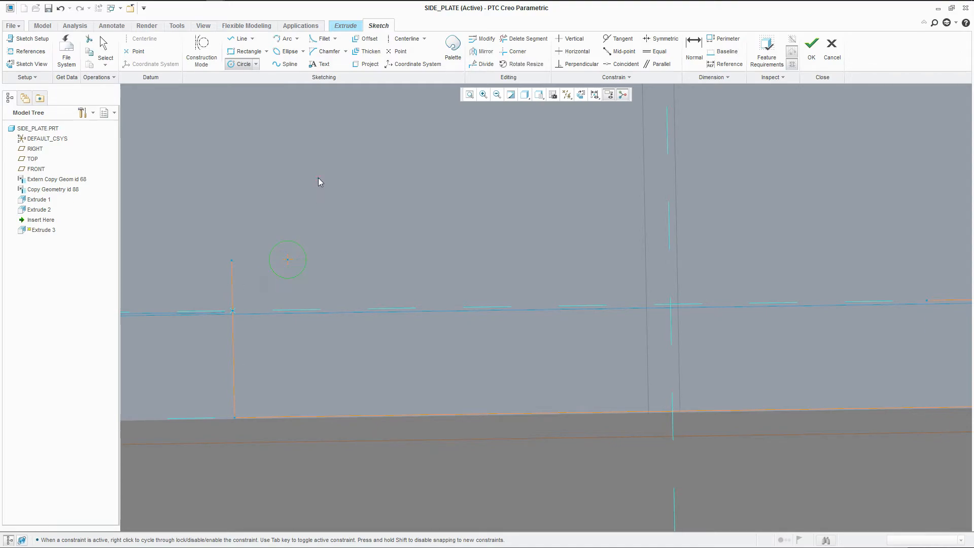
click(622, 64)
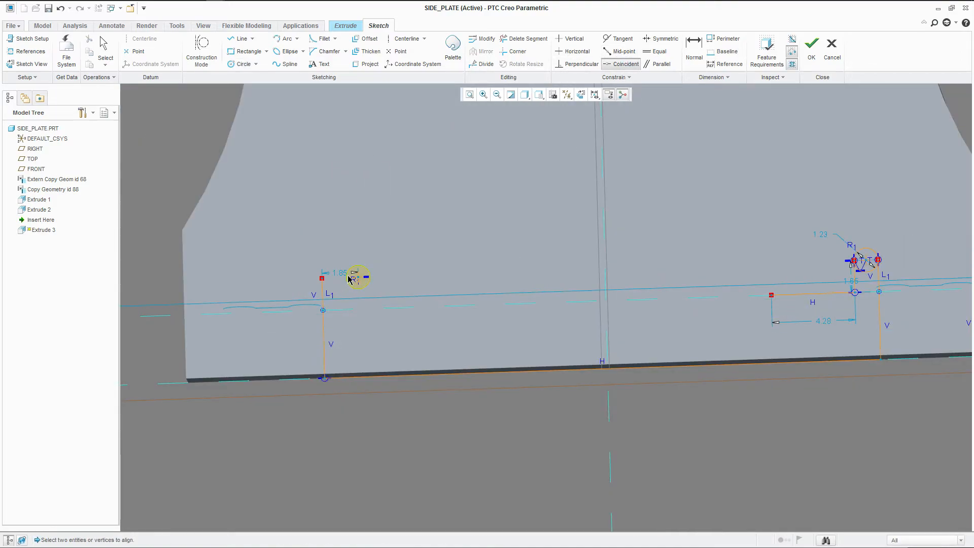
middle_click(323, 274)
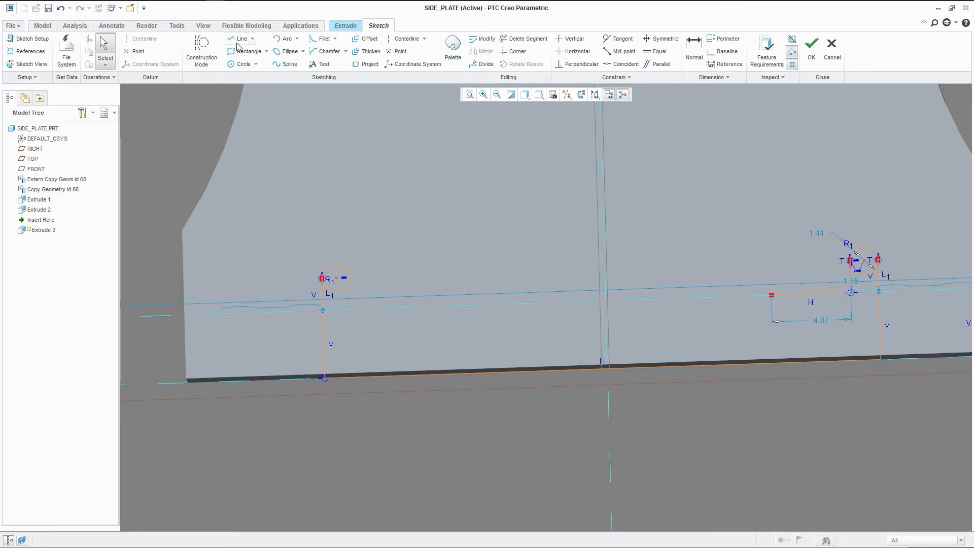
Step: Draw a vertical line from the left circle's right side down to the copied horizontal curve, continuing with a horizontal line about 4.07 long rightward
key(l)
click(336, 278)
click(351, 309)
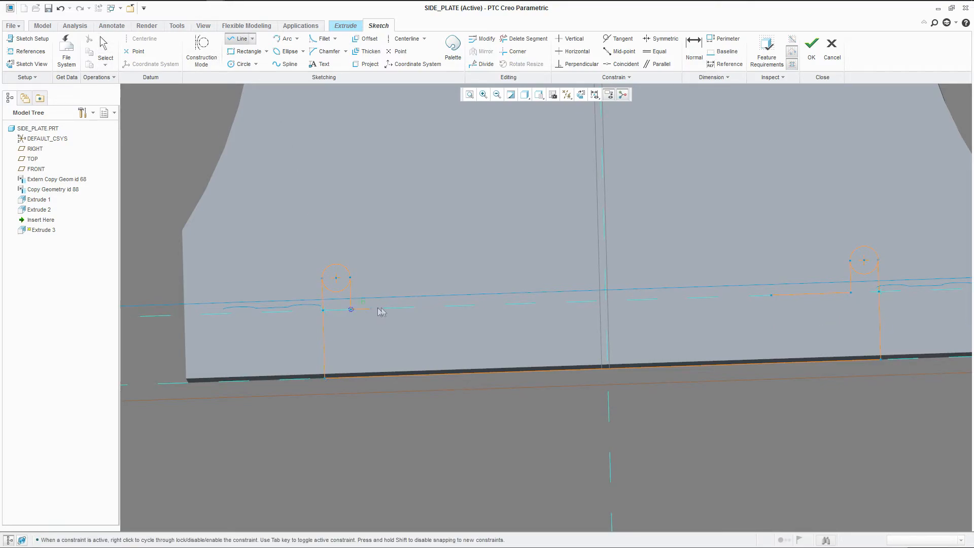
click(433, 311)
middle_click(430, 227)
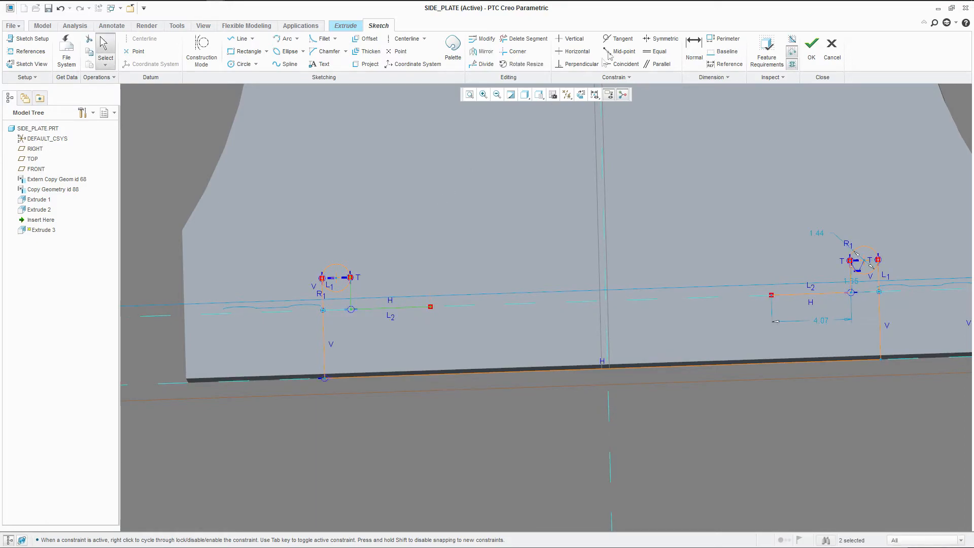
Step: Draw a vertical centerline through the center of the plate's central hole
click(654, 44)
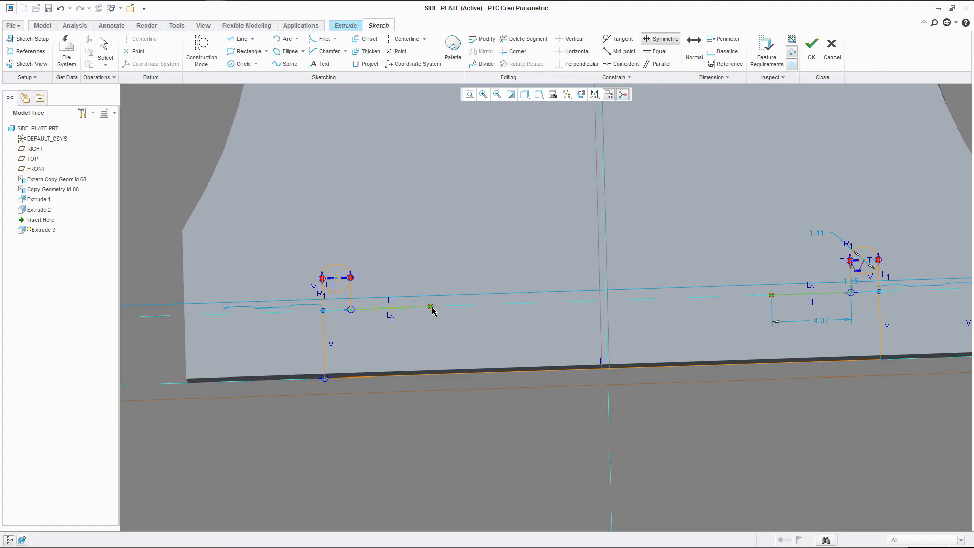
middle_click(611, 224)
scroll(511, 396, down, 3)
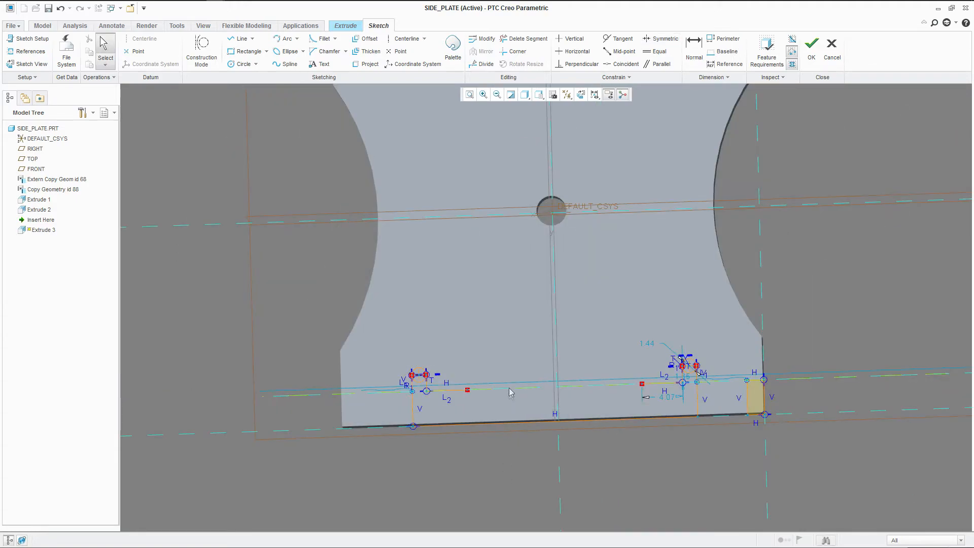
click(406, 39)
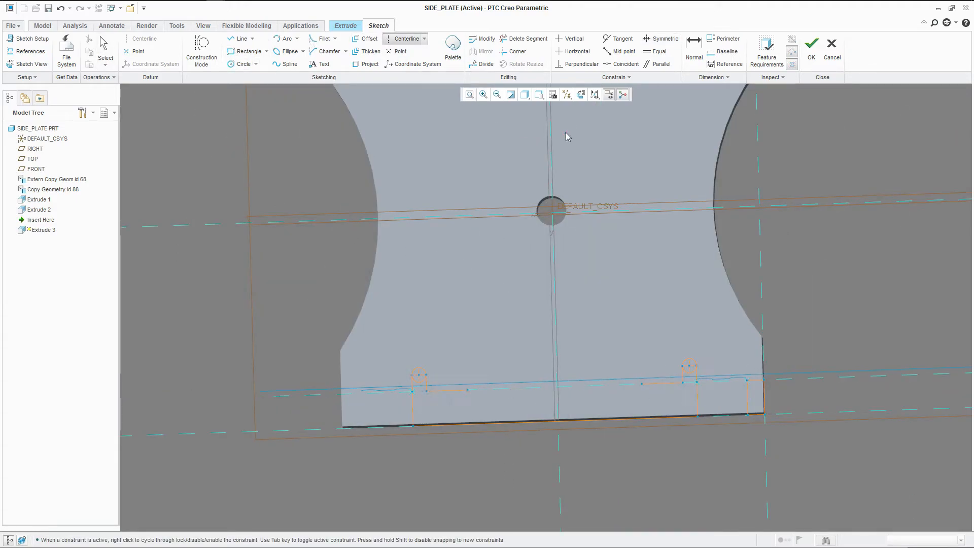
click(552, 218)
click(556, 262)
middle_click(596, 236)
Step: Try to make the inner endpoints of the two horizontal lines symmetric about the vertical centerline
click(657, 41)
click(642, 383)
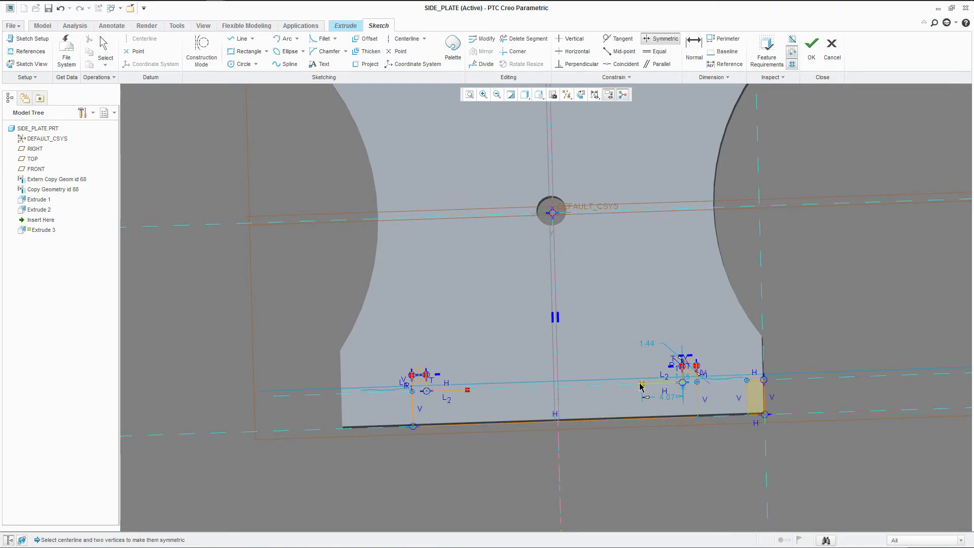
click(467, 390)
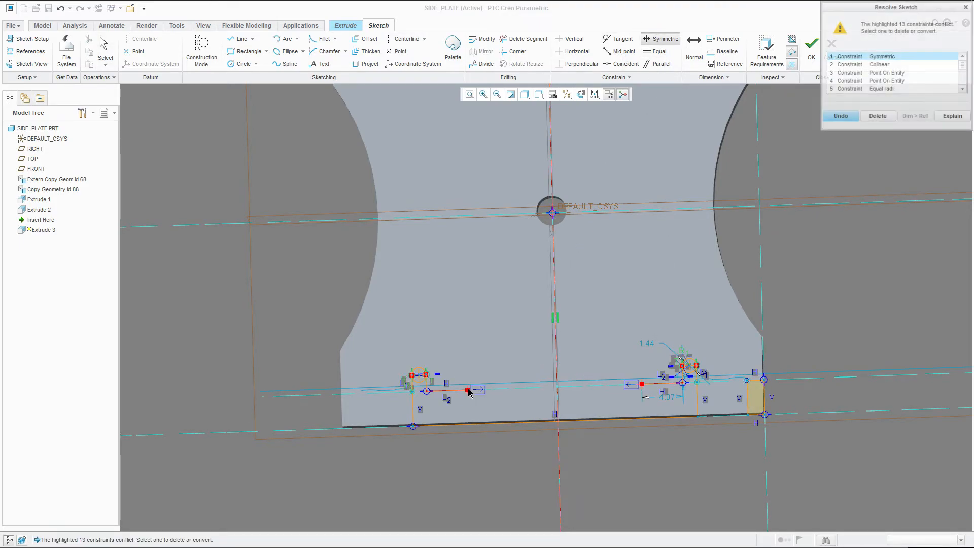
click(872, 116)
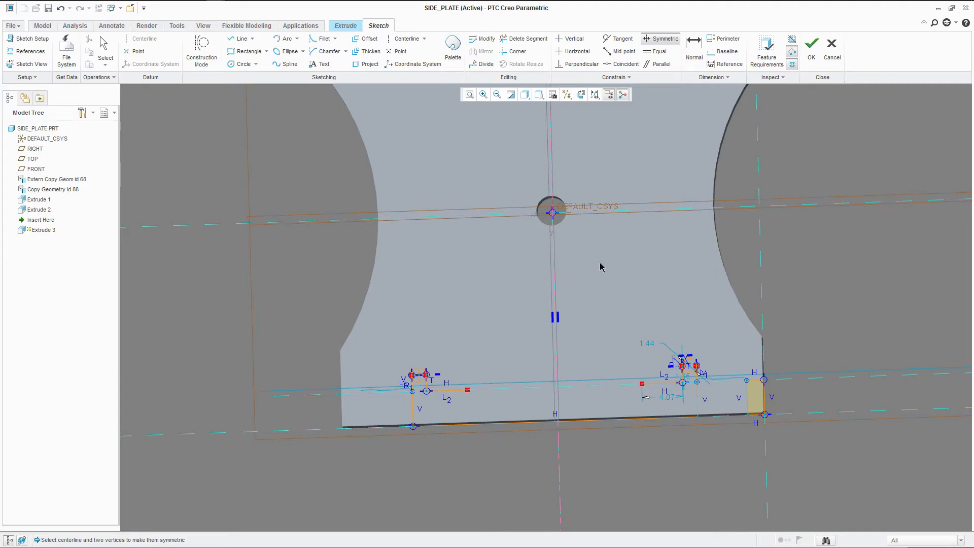
Step: Reorient the sketch to 2D and trim away the lower halves of both small circles to leave round-topped slots
click(581, 94)
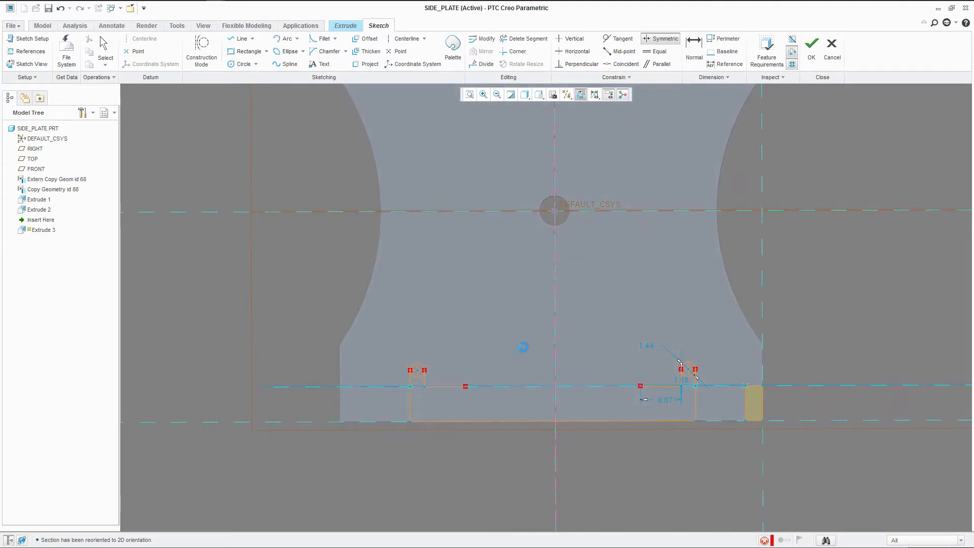
click(523, 39)
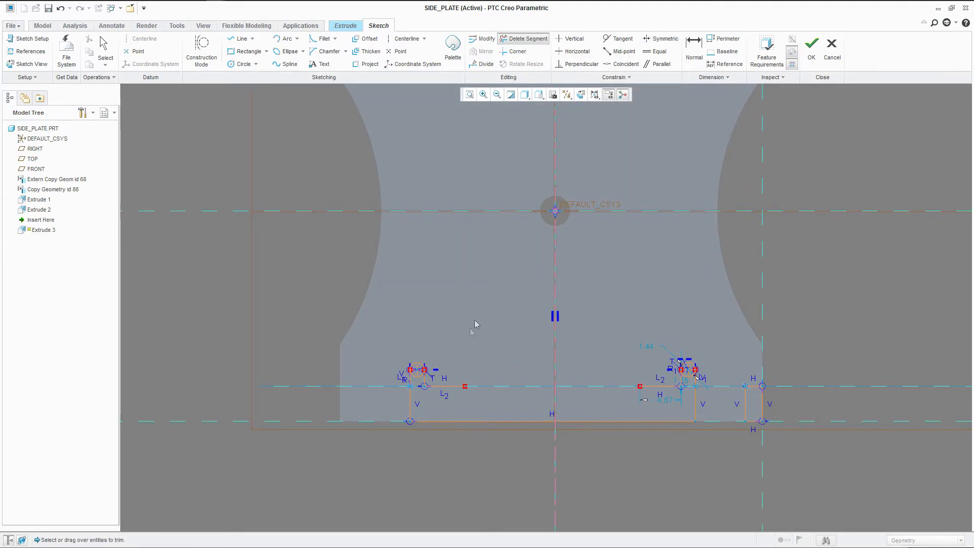
scroll(414, 377, up, 5)
drag(430, 340, 430, 348)
scroll(429, 348, down, 4)
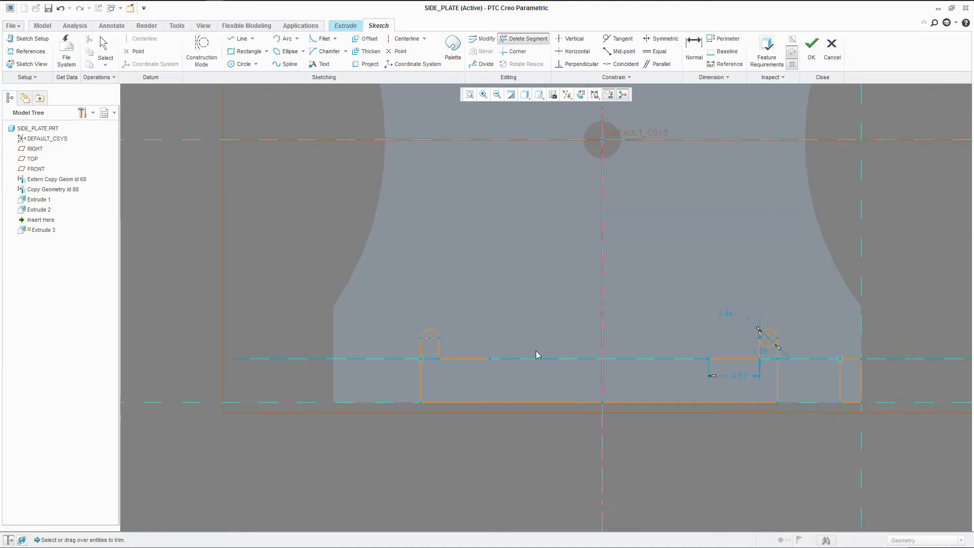
scroll(788, 343, up, 3)
drag(747, 347, 749, 363)
middle_click(699, 280)
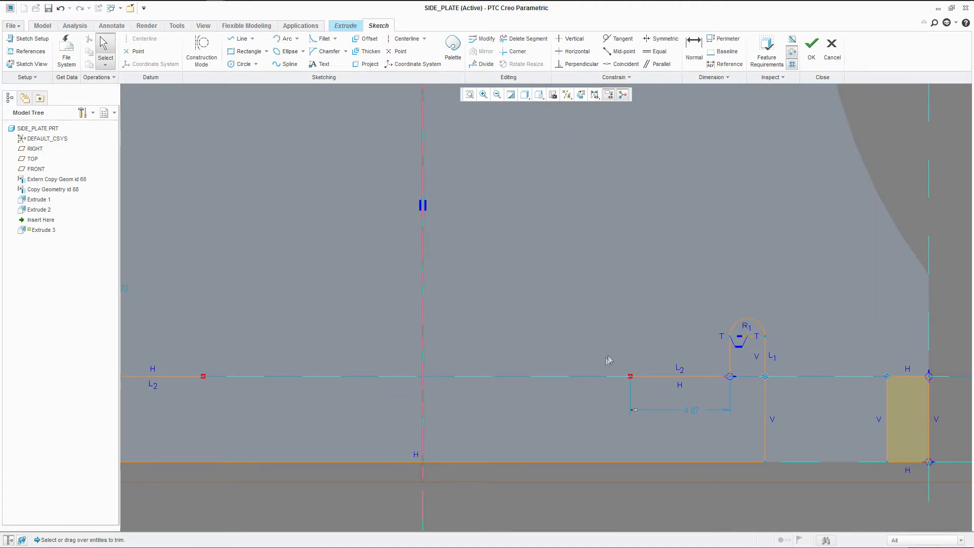
Step: Draw an upward-bulging arc about 8.7 in radius between the inner endpoints of the two horizontal lines
scroll(608, 355, down, 3)
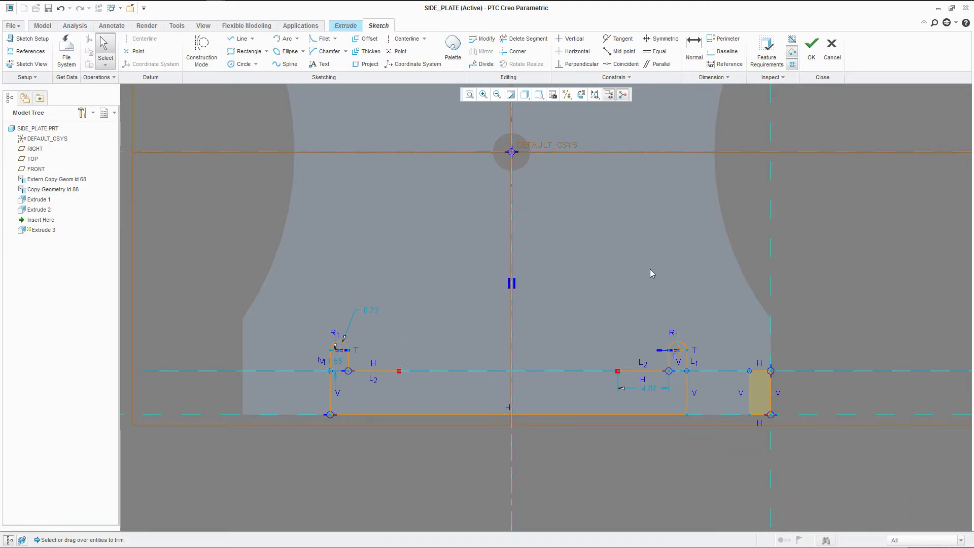
click(285, 38)
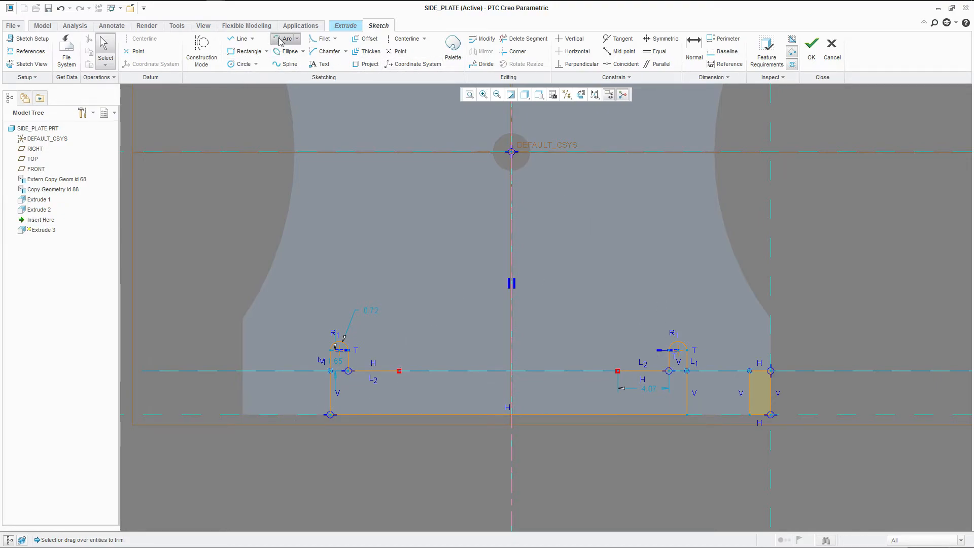
click(400, 371)
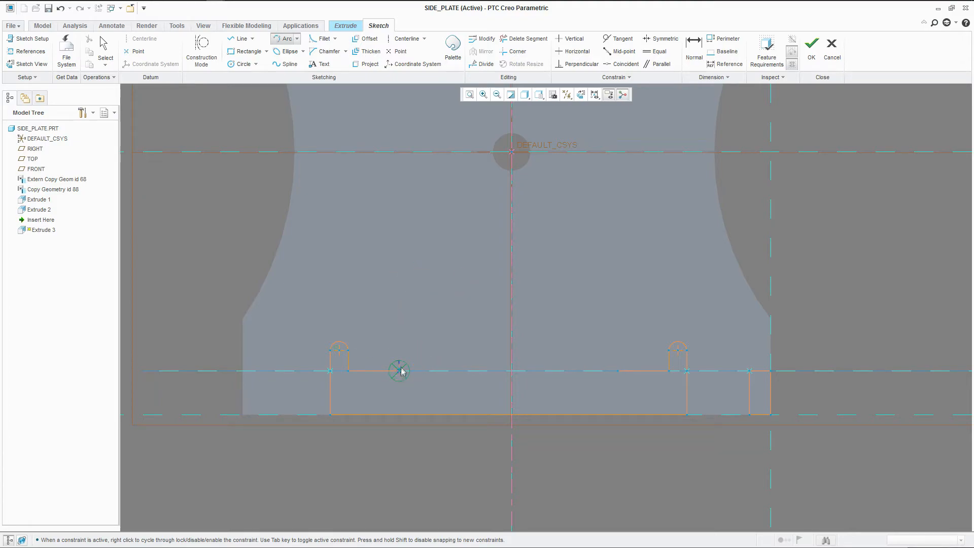
click(618, 371)
click(521, 263)
middle_click(538, 218)
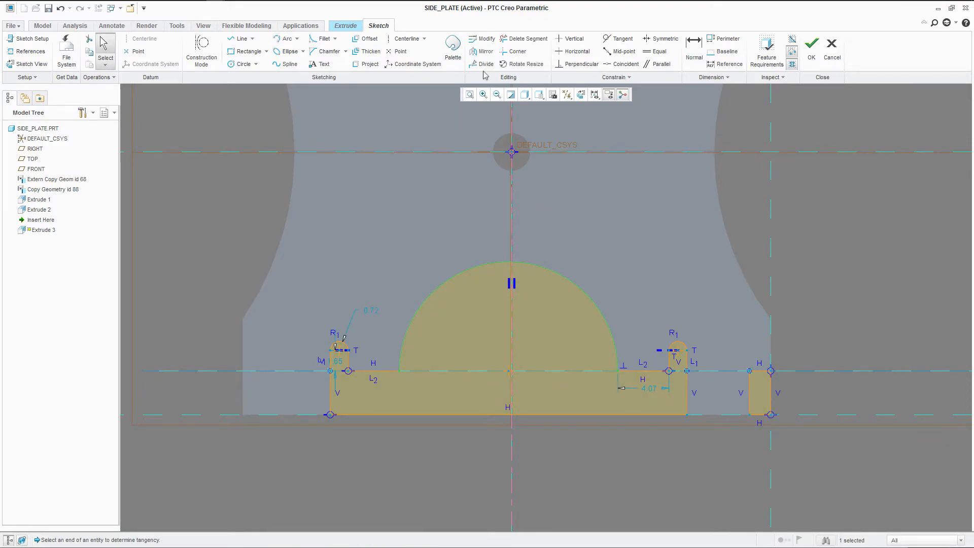
Step: Make the large arc's endpoints symmetric about the vertical centerline, deleting the last conflicting Coincide constraint
click(666, 39)
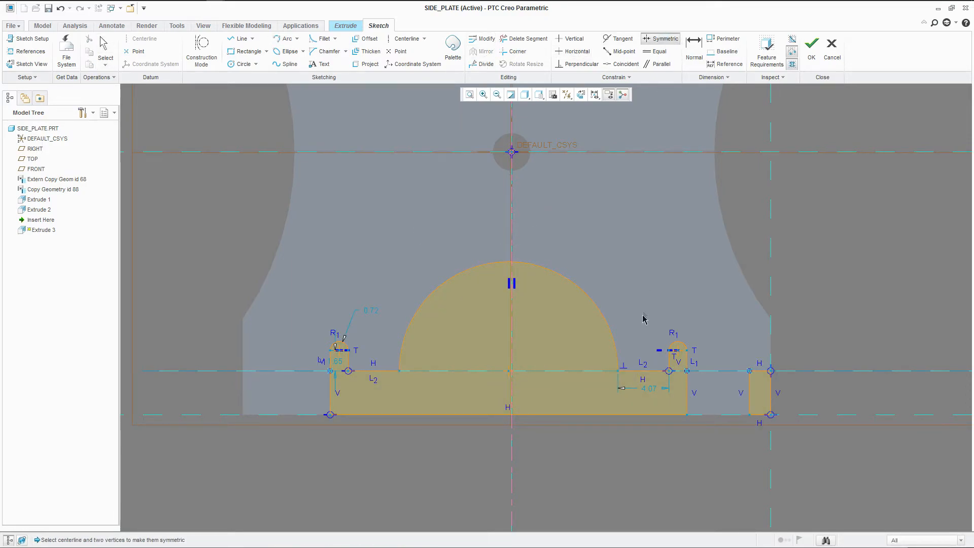
click(618, 371)
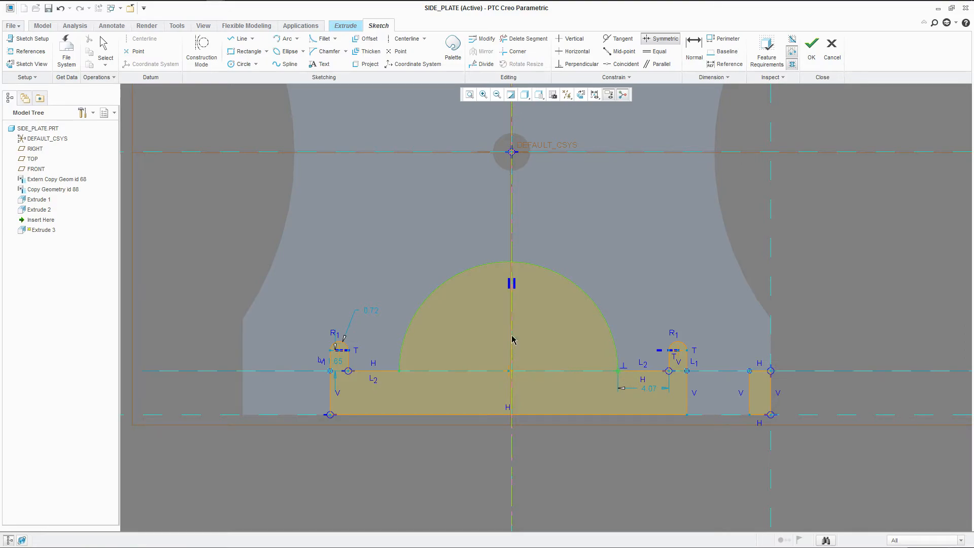
click(400, 371)
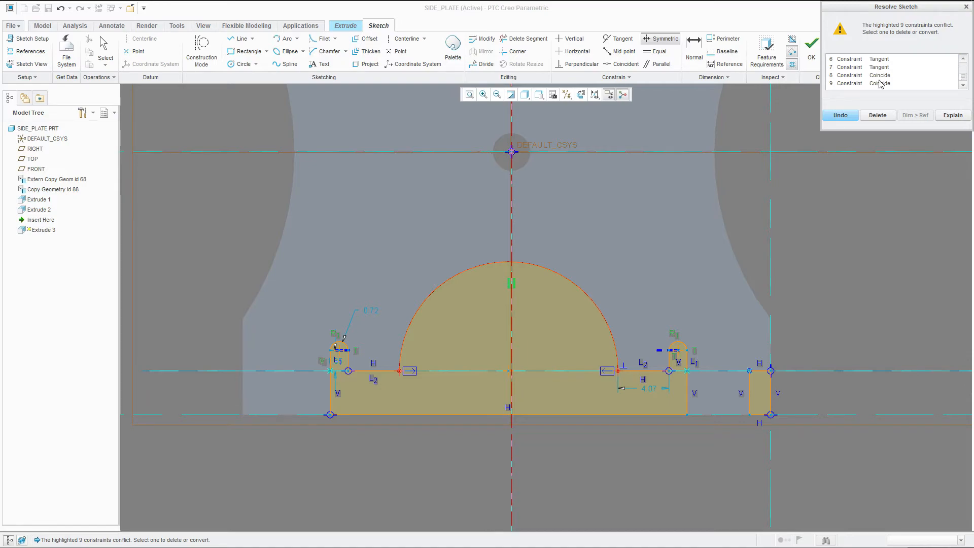
click(880, 83)
click(877, 116)
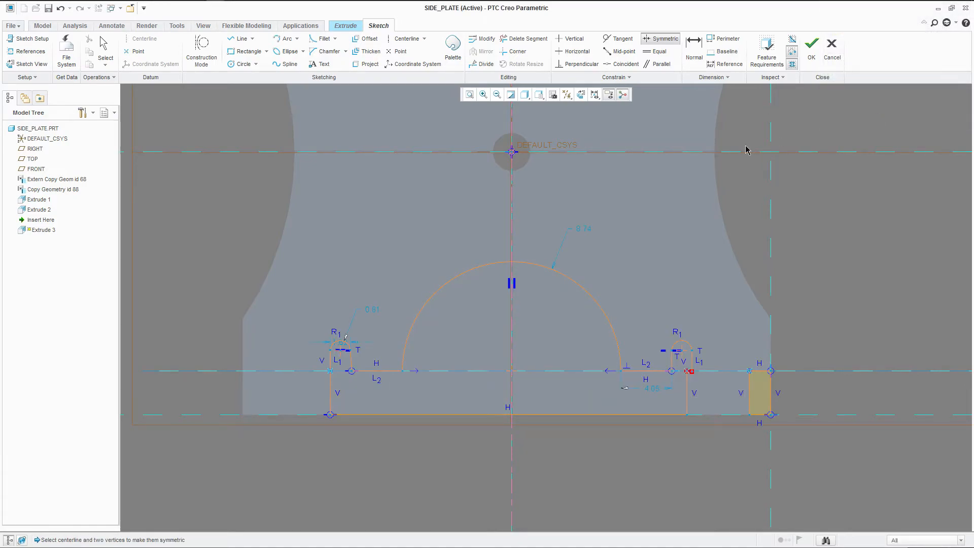
middle_click(619, 213)
Step: Try to make the lower end of the right slot's outer line coincident with the top of the profile's right vertical line
click(677, 346)
mouse_move(677, 347)
middle_down()
mouse_move(709, 413)
mouse_move(672, 320)
mouse_move(672, 354)
middle_up()
scroll(663, 223, up, 3)
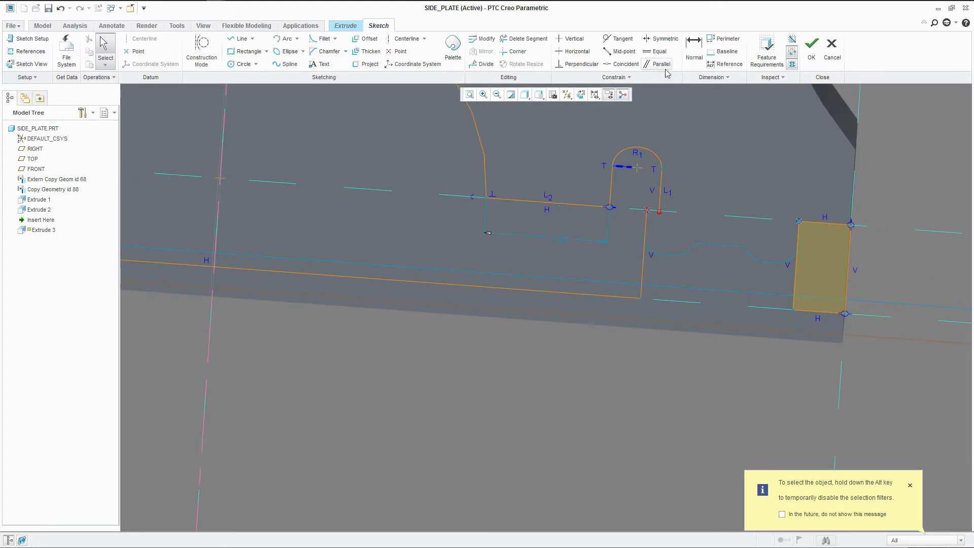
click(625, 63)
click(660, 211)
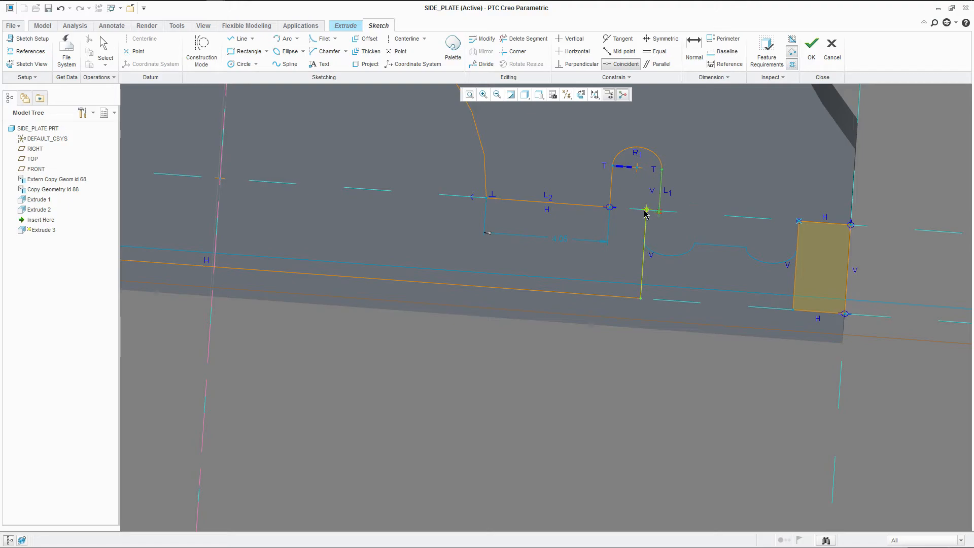
click(647, 213)
scroll(594, 307, down, 3)
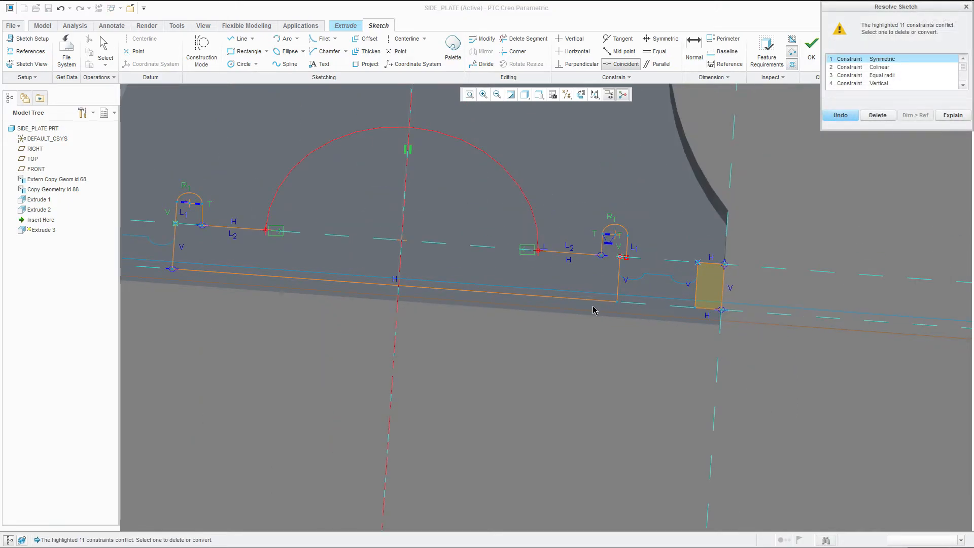
scroll(881, 71, down, 3)
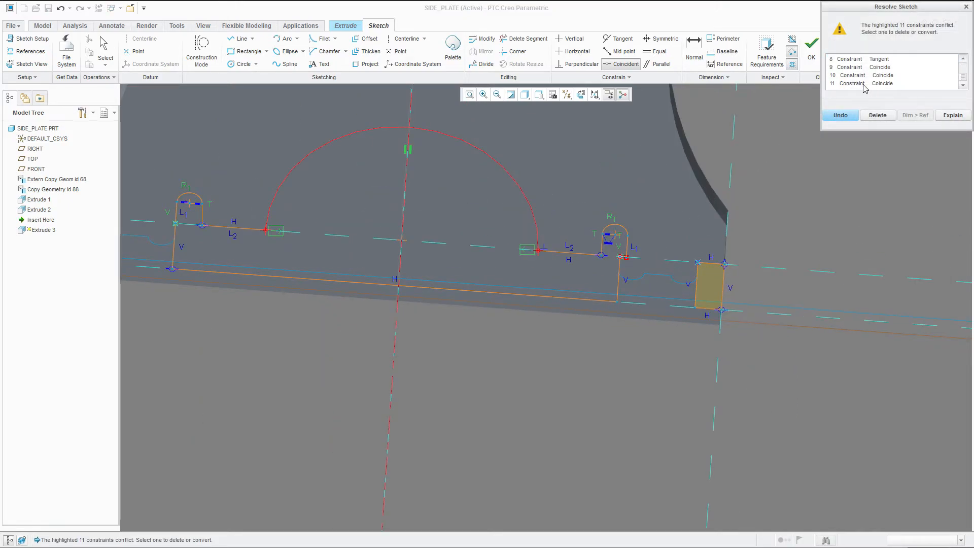
click(865, 84)
click(877, 115)
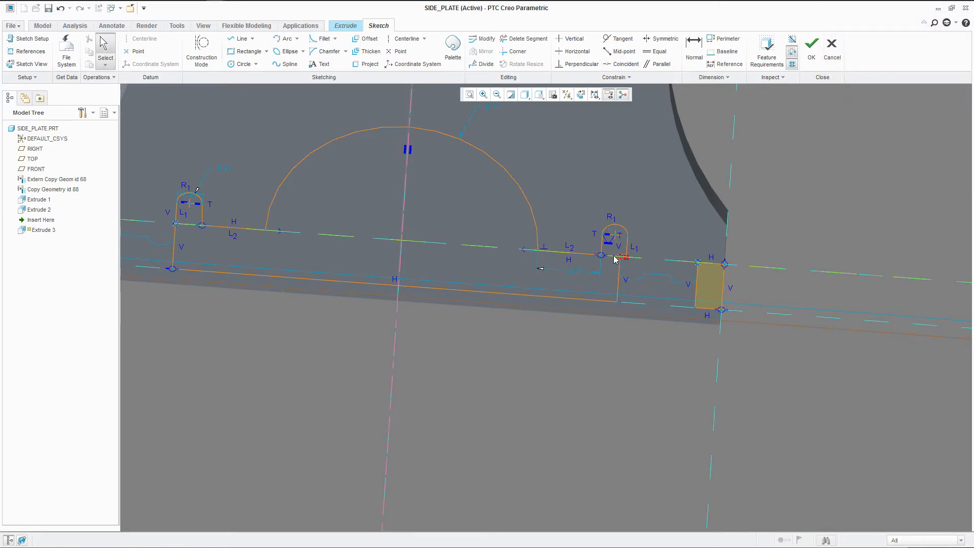
Step: Try to resize the right slot by moving its inner lower corner toward the large arc
drag(602, 256, 585, 258)
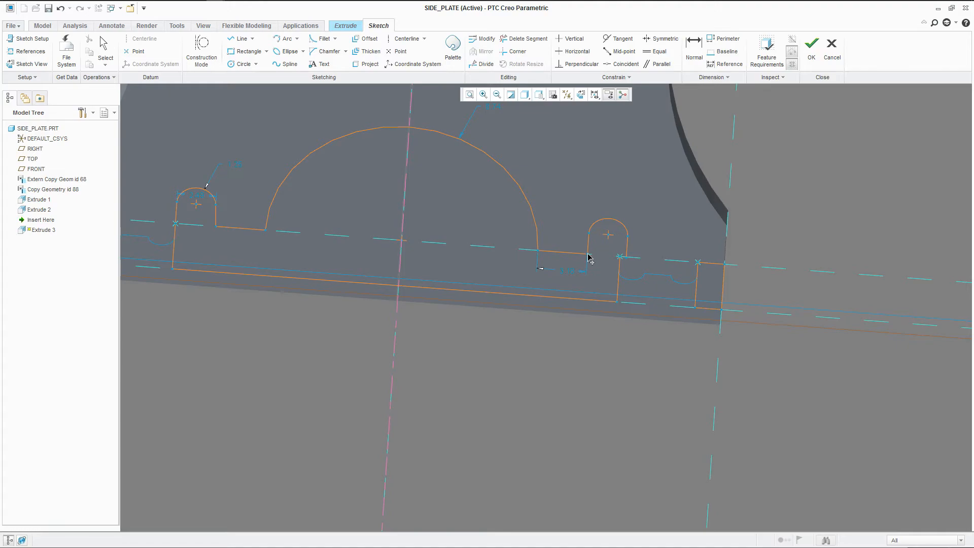
middle_click(587, 256)
scroll(585, 250, up, 5)
scroll(514, 223, down, 4)
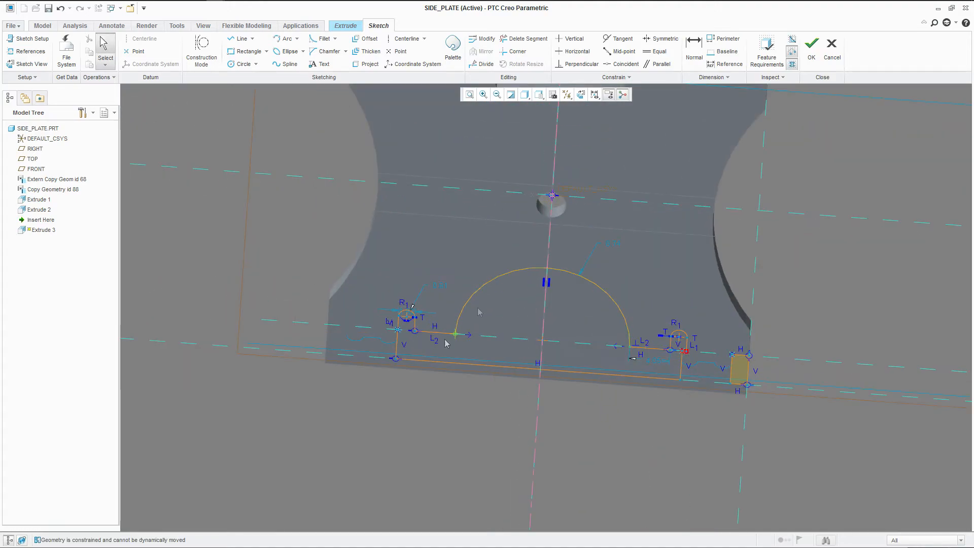
Step: Try to dimension the rounded top of the left slot, and reorient the sketch to 2D
click(694, 48)
scroll(394, 290, down, 4)
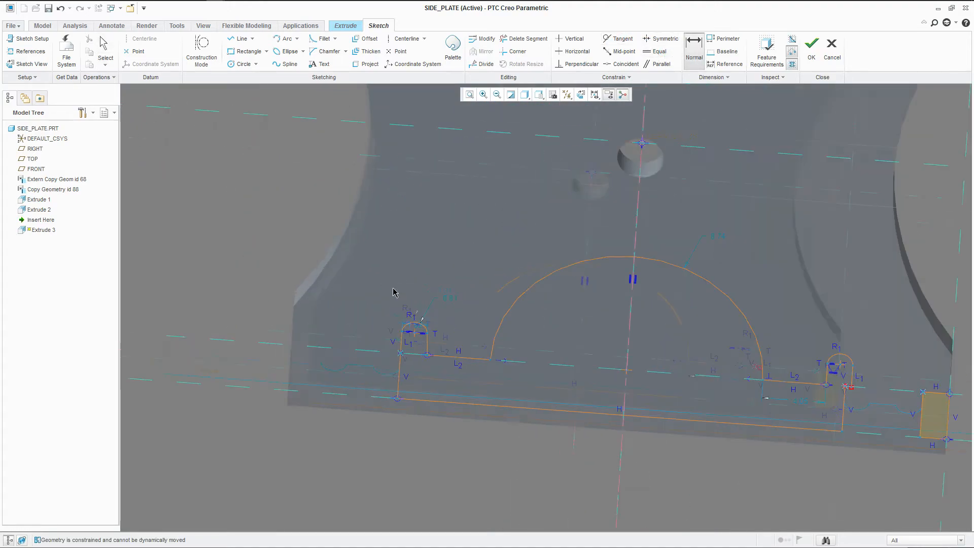
click(439, 347)
middle_click(466, 319)
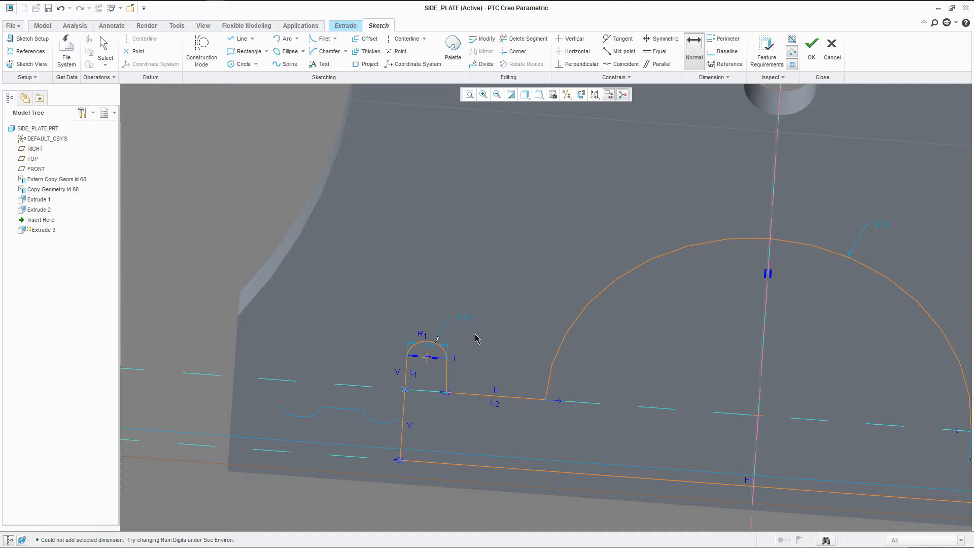
middle_click(459, 340)
scroll(421, 312, down, 3)
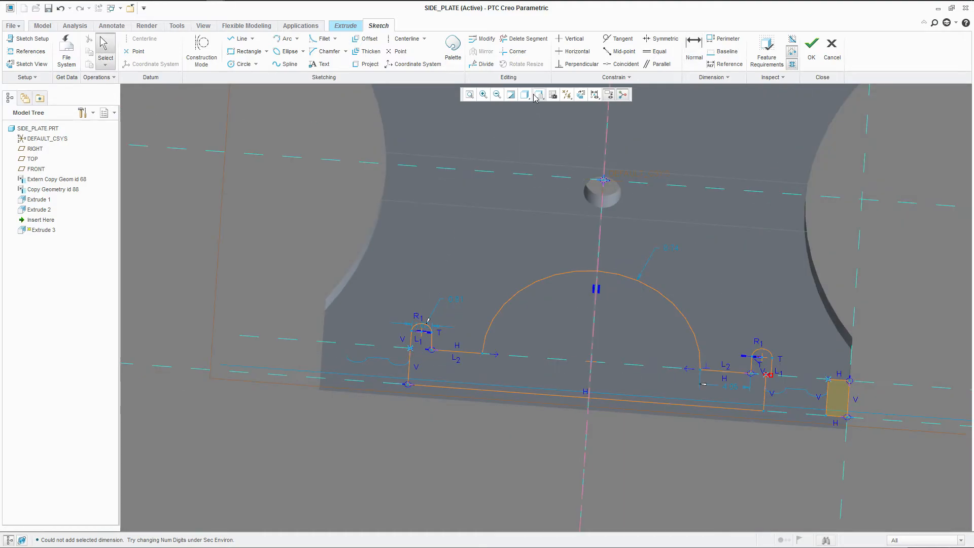
click(580, 95)
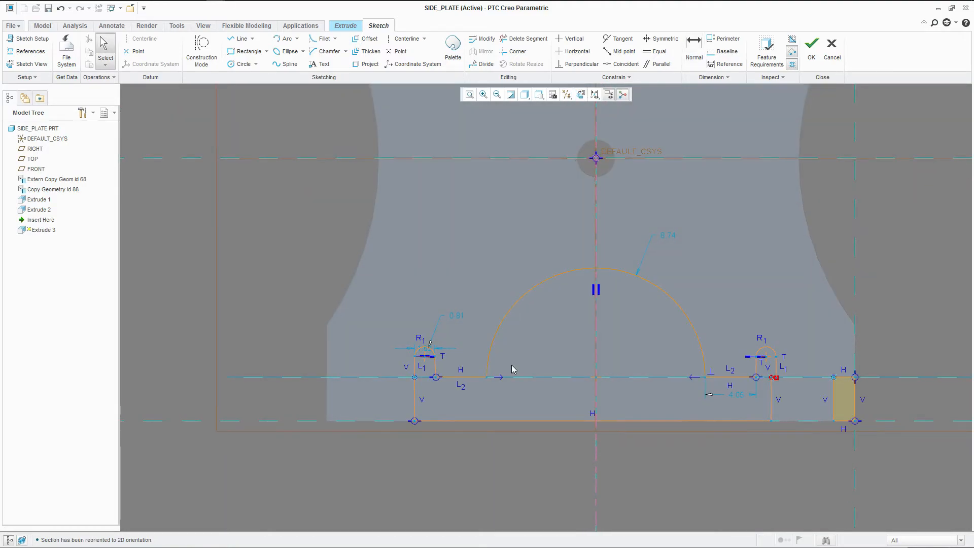
Step: Try to resize the large arc and the right slot by moving their lower endpoints, and undo the last change
scroll(791, 401, up, 2)
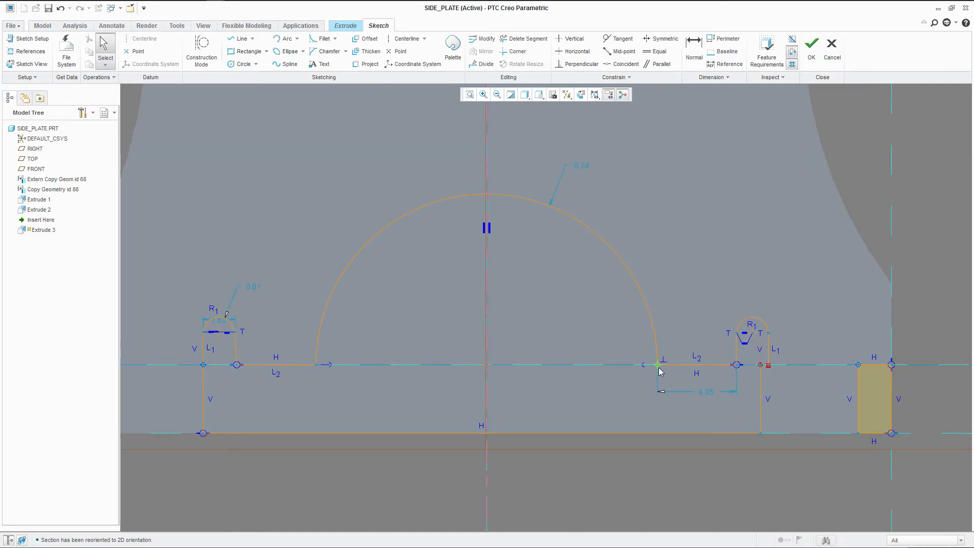
drag(659, 368, 637, 367)
mouse_move(739, 365)
mouse_down()
mouse_move(726, 364)
mouse_move(765, 366)
mouse_move(753, 367)
mouse_up()
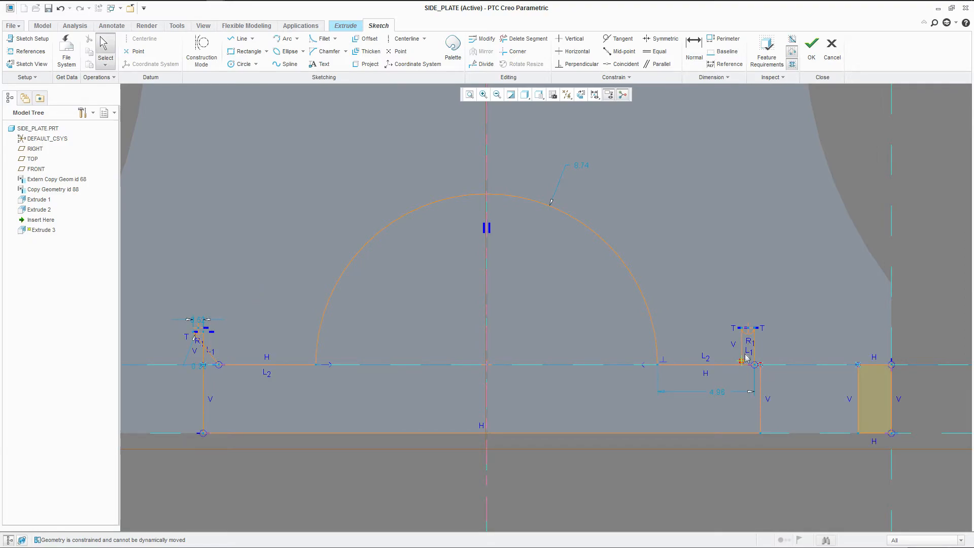
drag(721, 319, 761, 318)
key(ctrl+z)
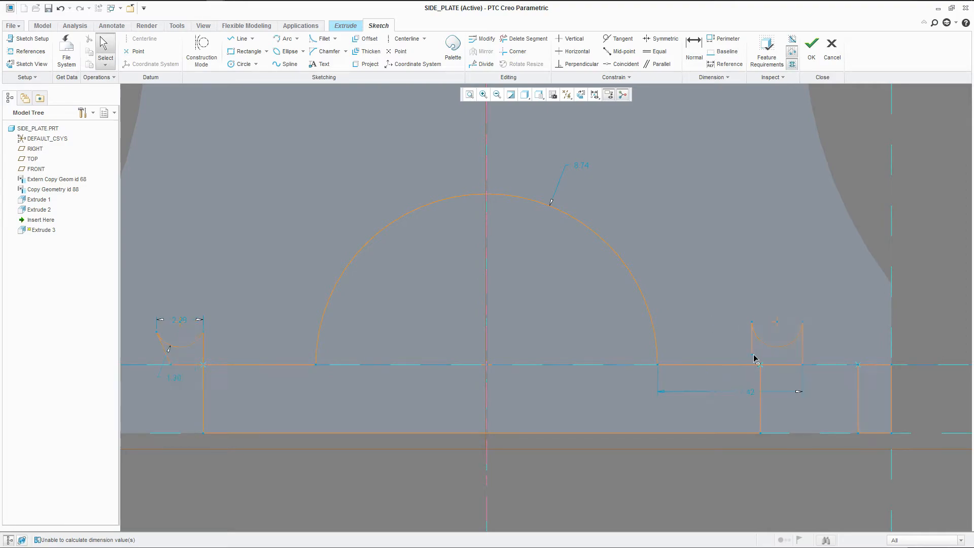
Step: Move the right slot's outer line inward of the profile's right vertical line and raise the left slot's rounded top
drag(655, 346, 670, 282)
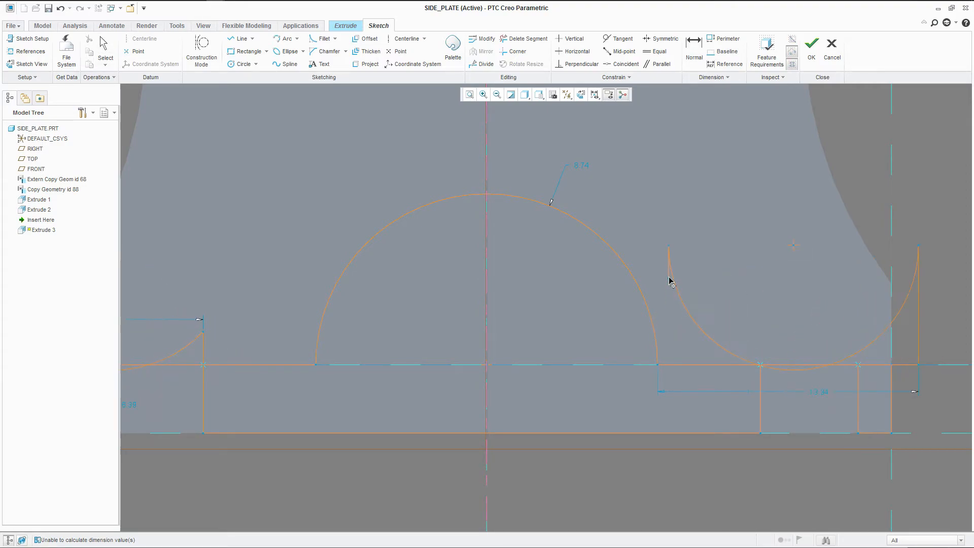
drag(669, 397, 748, 379)
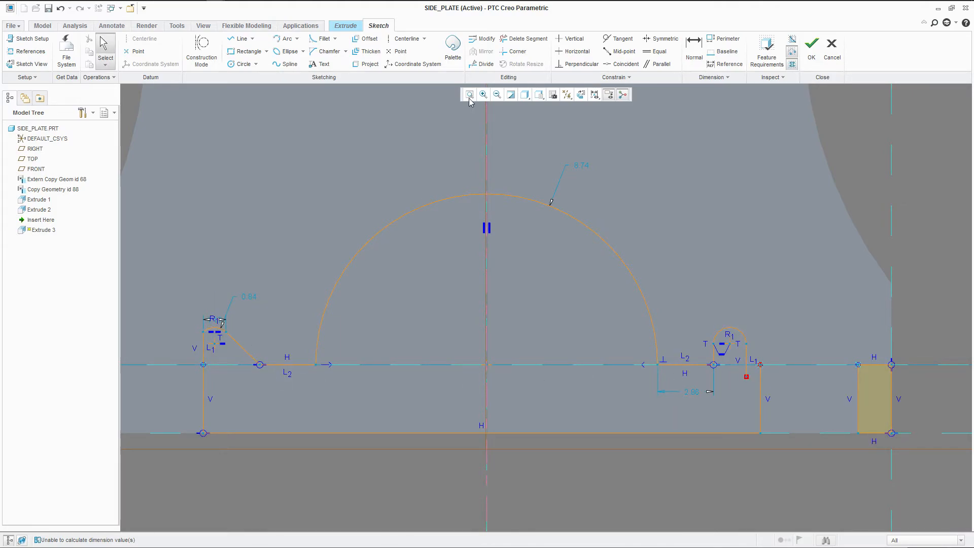
mouse_move(219, 333)
mouse_down()
mouse_move(211, 328)
mouse_move(223, 304)
mouse_up()
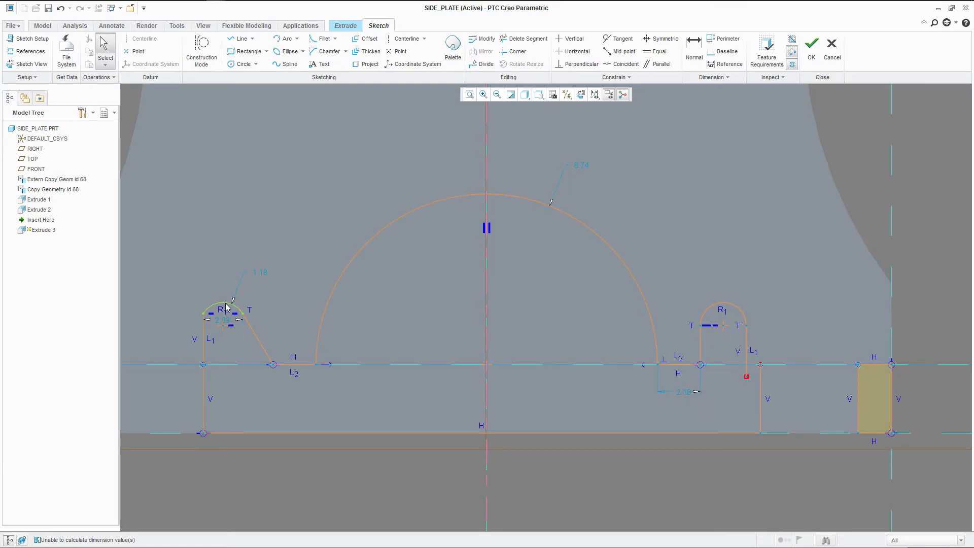
Step: Make the right slot's outer lower endpoint coincident with the top of the profile's right vertical line, deleting the conflicting Symmetric constraint
click(621, 64)
click(746, 378)
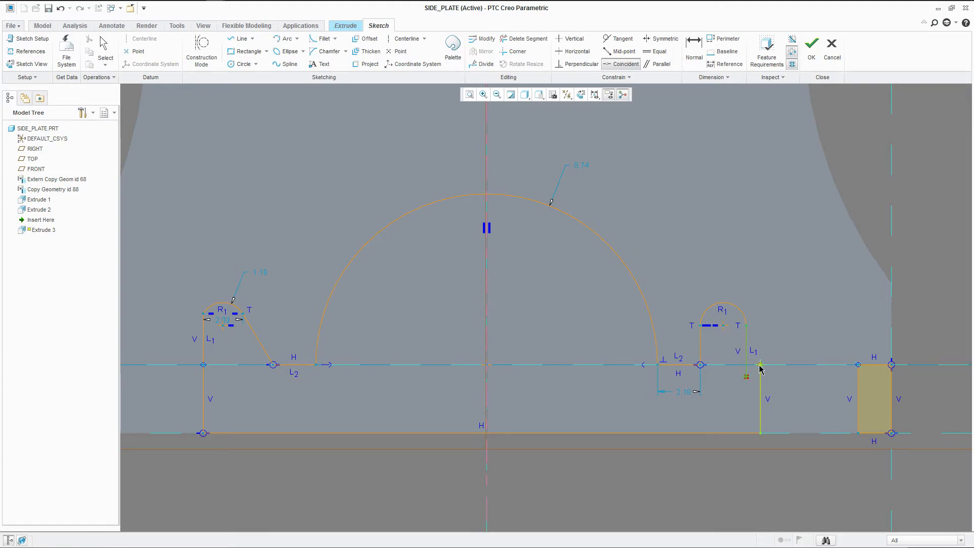
click(760, 369)
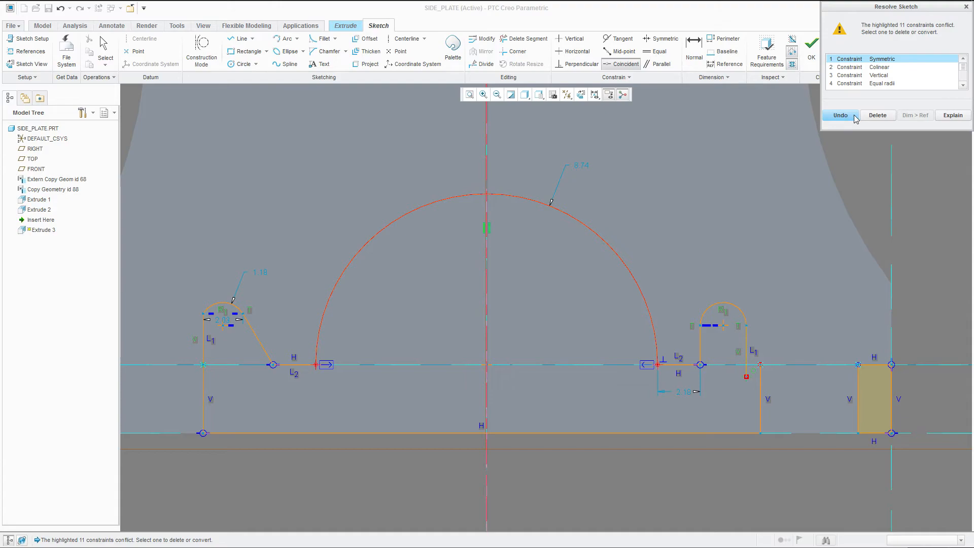
click(876, 115)
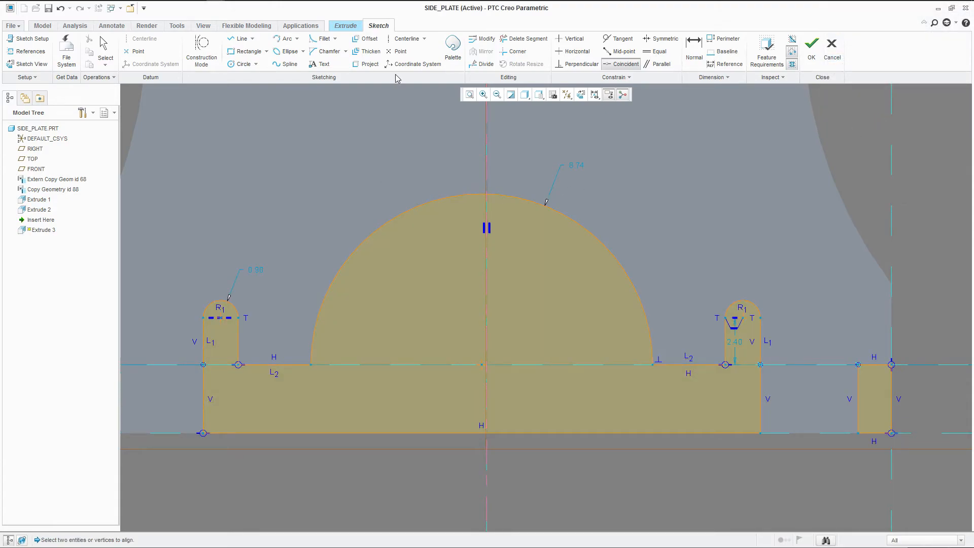
Step: Dimension the diameter of the left slot's rounded top and set it to 1.5
click(693, 50)
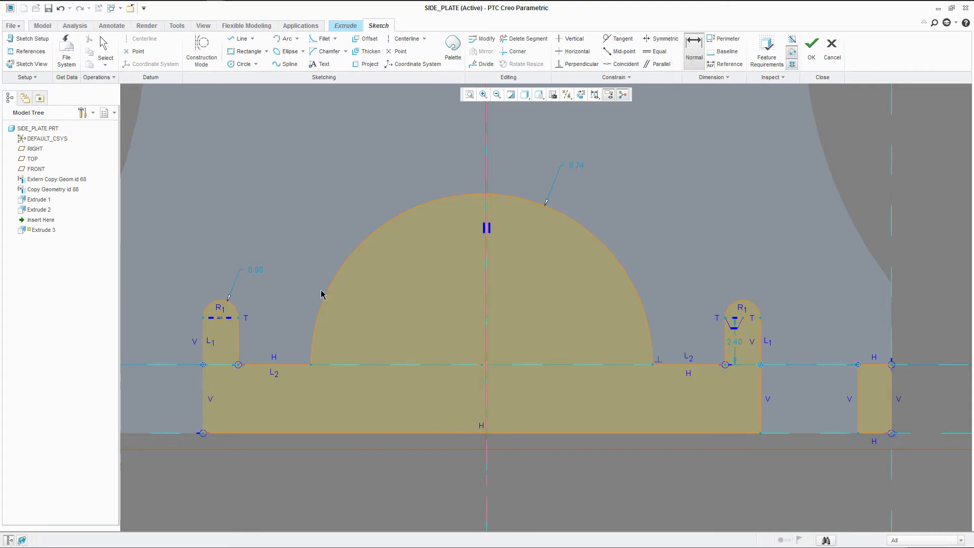
click(229, 301)
middle_click(269, 297)
key(Return)
double_click(256, 291)
text(1.5)
key(Return)
scroll(438, 219, down, 1)
Step: Dimension the height from the profile's bottom line to the right slot's arc endpoint at 4, and change it to 4.5
click(692, 49)
scroll(713, 359, up, 1)
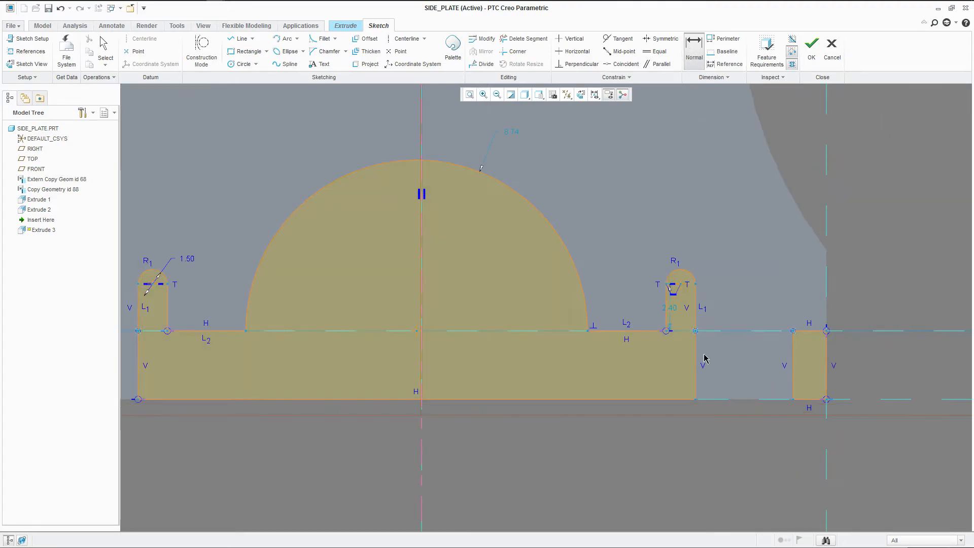
click(681, 393)
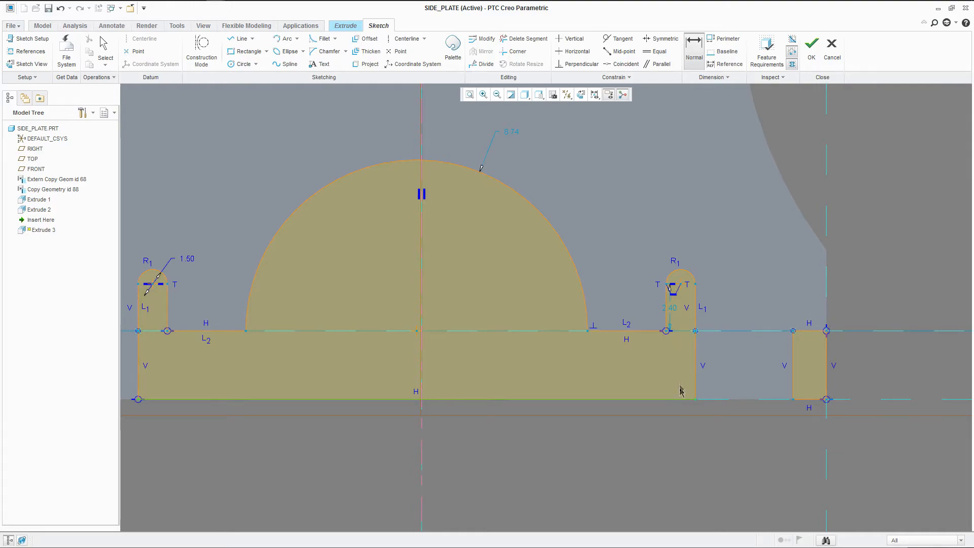
middle_click(718, 308)
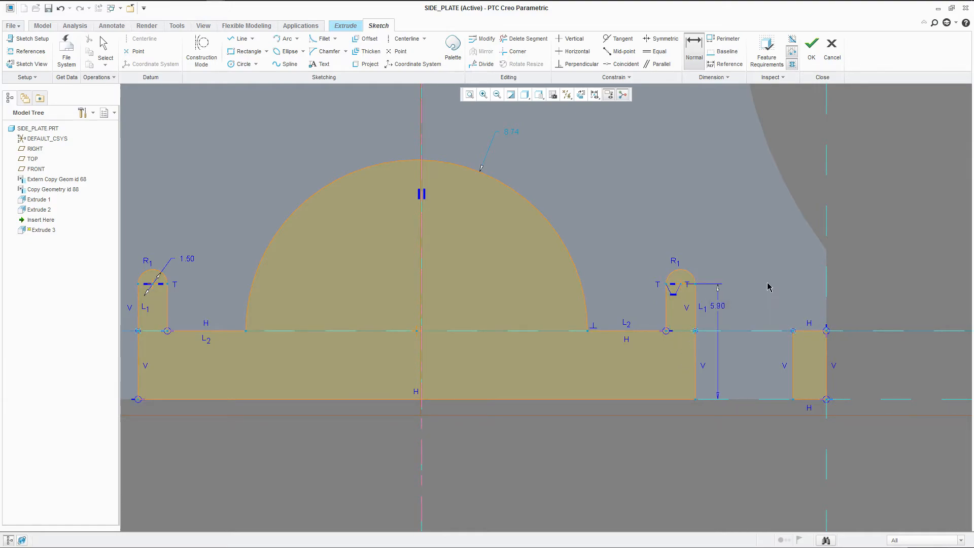
text(4)
key(Return)
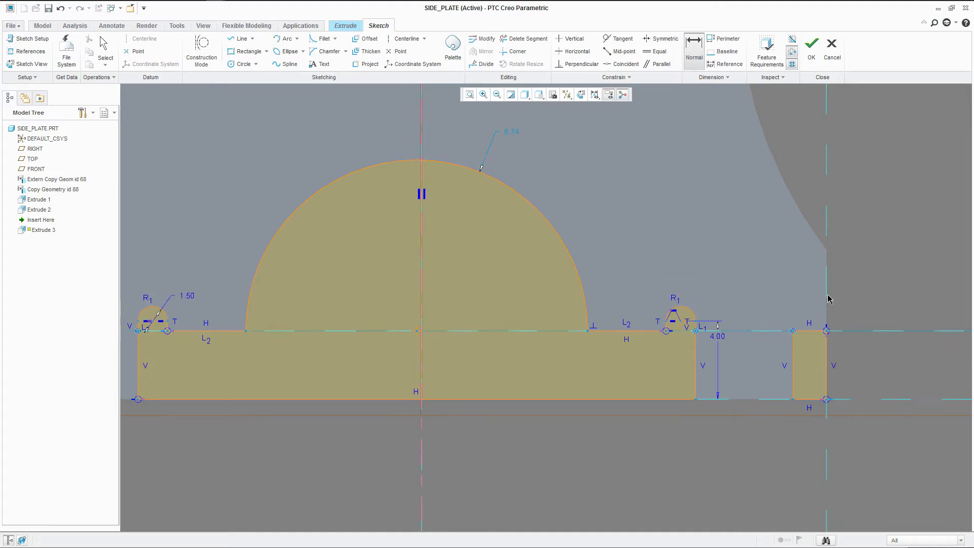
double_click(719, 336)
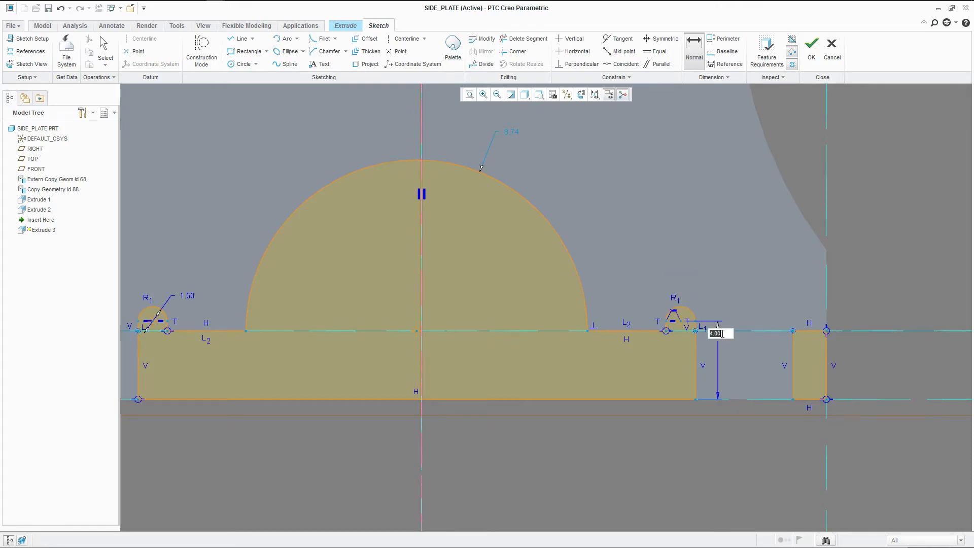
key(Return)
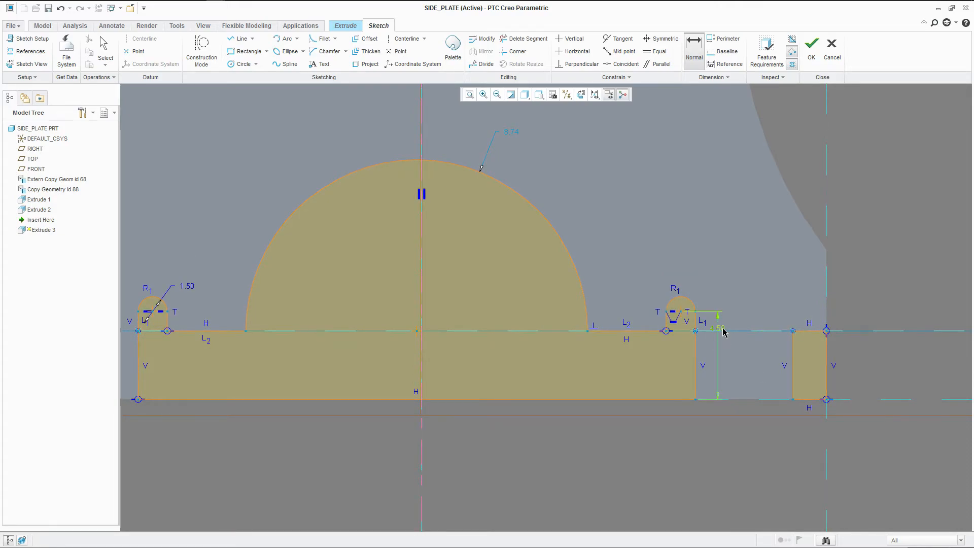
Step: Add the left end of the copied wavy curve near the plate's lower-left corner as a sketch reference, and reorient the sketch to 2D
scroll(725, 335, down, 3)
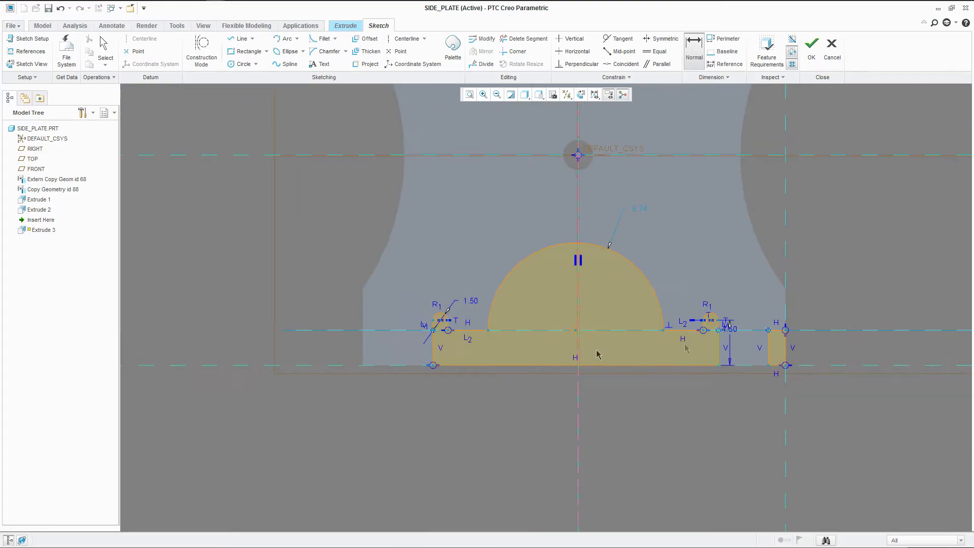
scroll(367, 363, up, 2)
scroll(366, 361, down, 1)
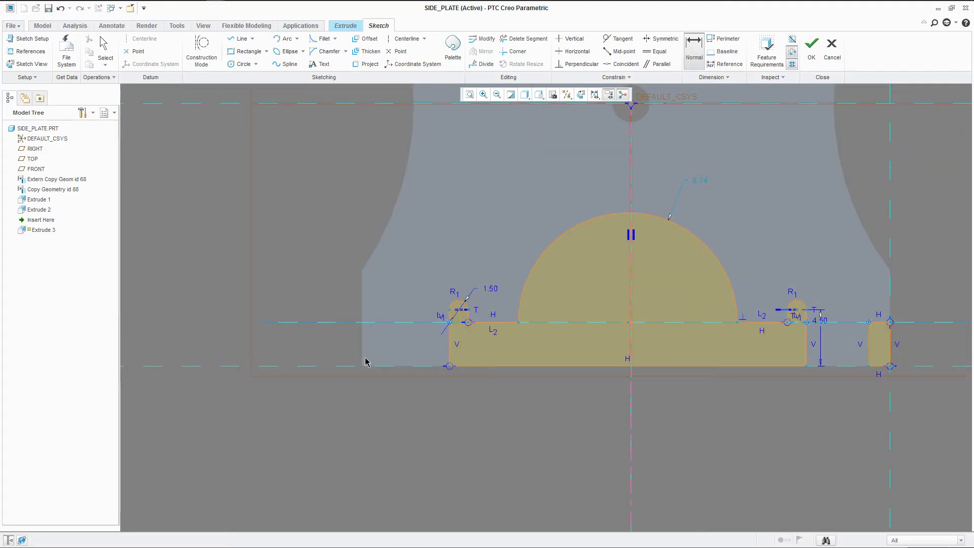
click(240, 38)
middle_drag(388, 370, 406, 357)
scroll(385, 285, up, 3)
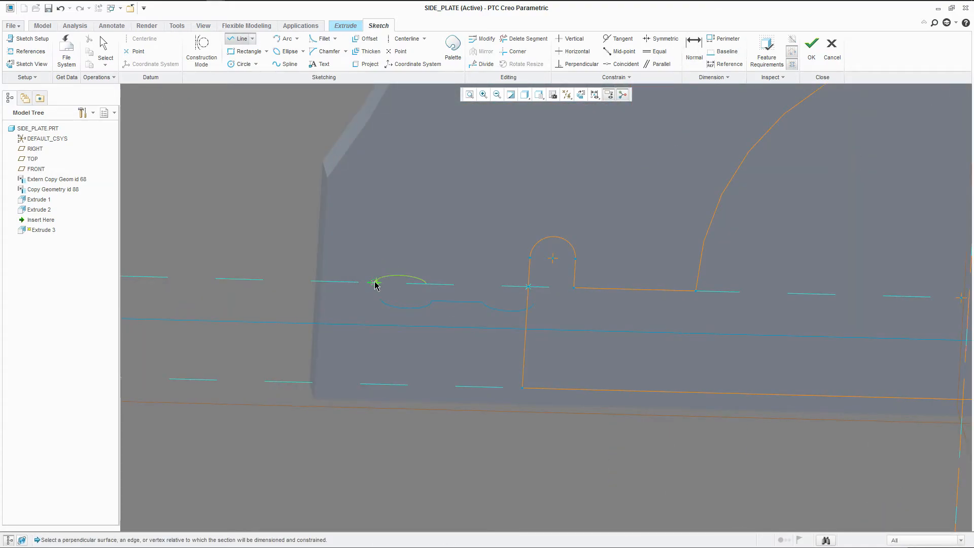
click(375, 283)
click(586, 100)
Step: Draw the lower-left corner notch with lines along the reference, bottom and side edges, leaving two short vertical slot sides on top
click(378, 289)
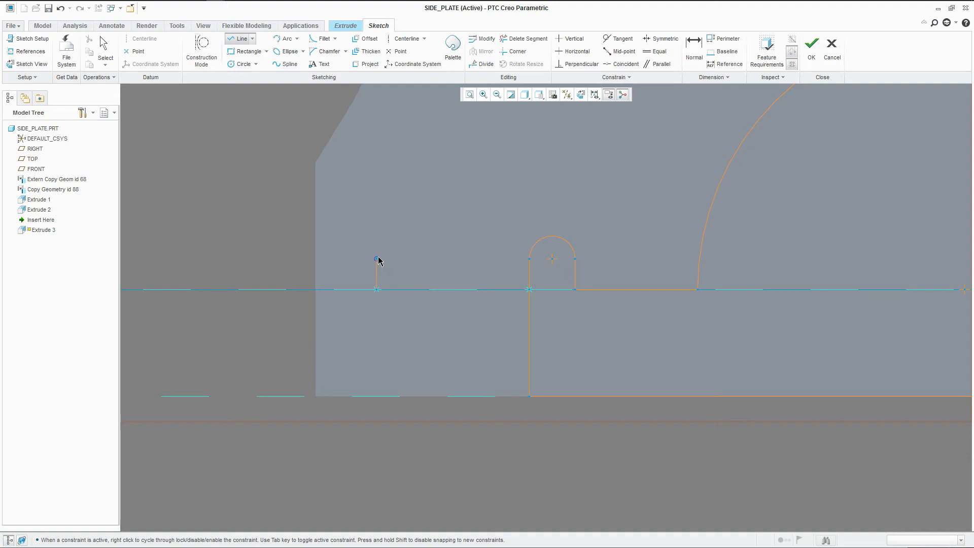
click(376, 259)
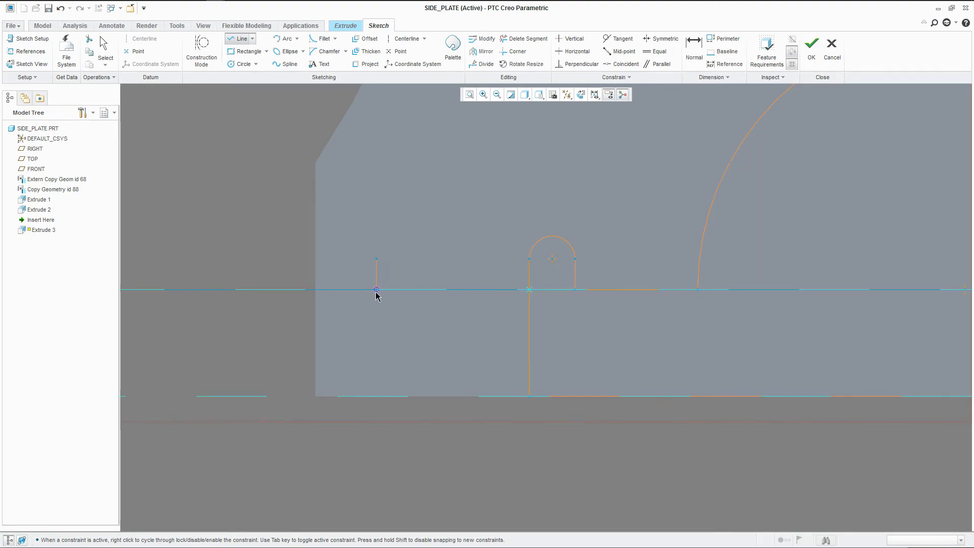
click(377, 396)
click(316, 396)
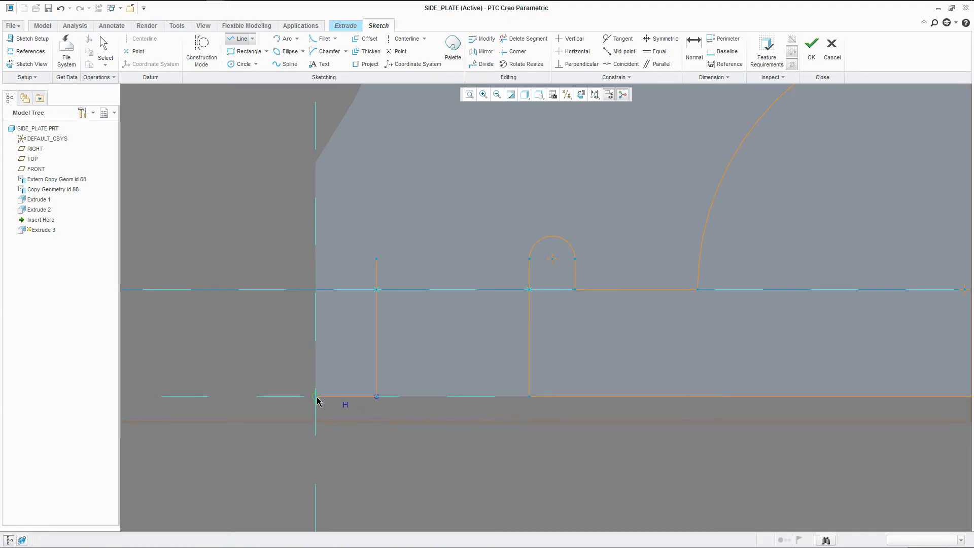
click(316, 289)
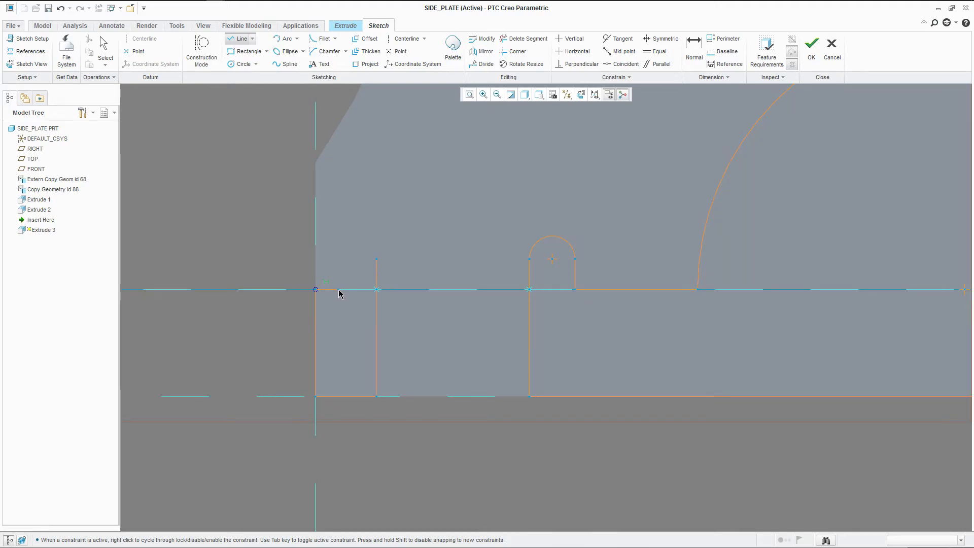
click(336, 289)
middle_click(345, 263)
click(339, 294)
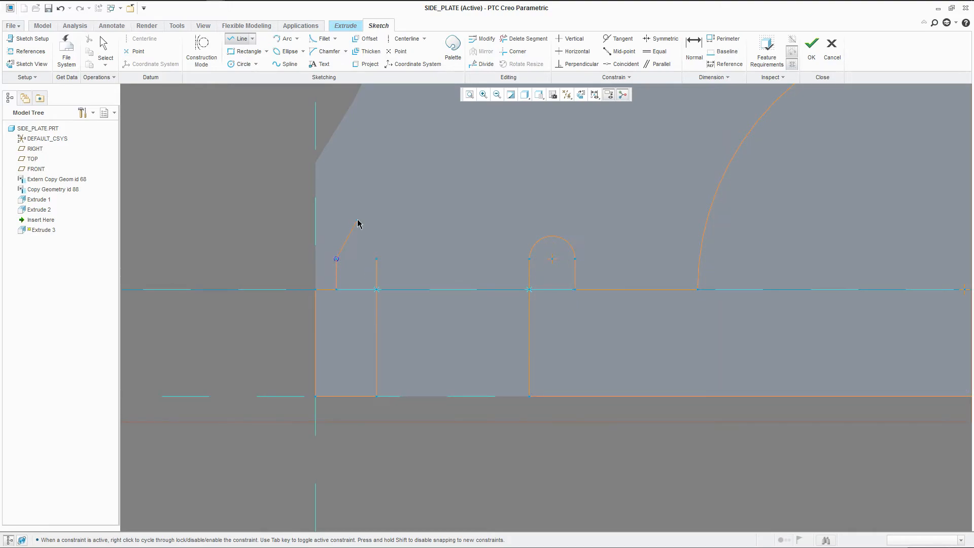
middle_click(358, 224)
Step: Draw a circle between the upper ends of the corner notch's two short vertical lines and make it tangent to both
click(242, 64)
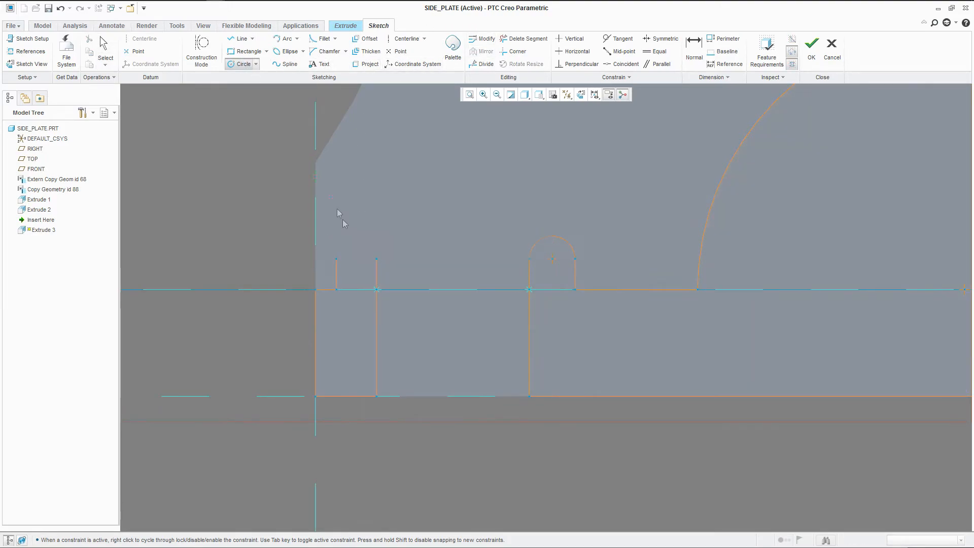
click(359, 235)
middle_click(366, 209)
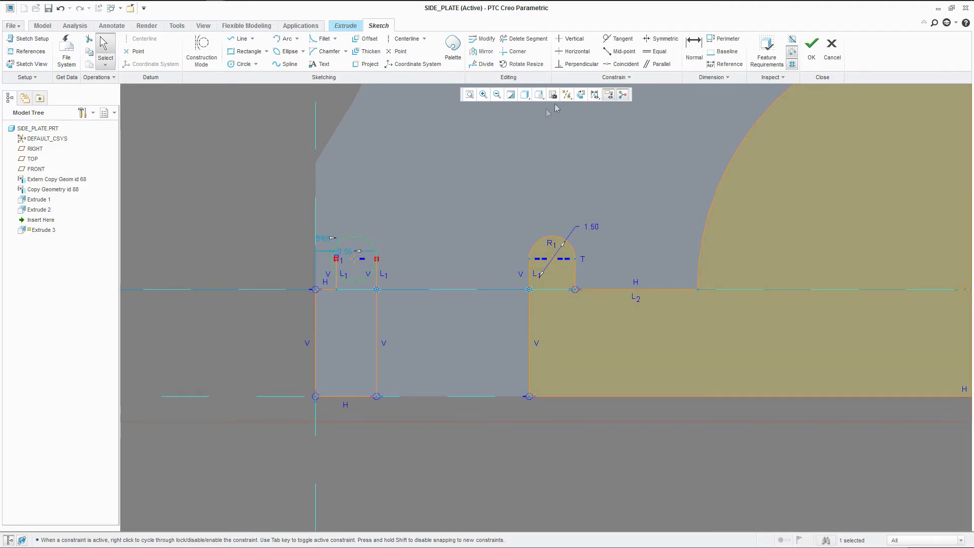
click(615, 39)
click(378, 270)
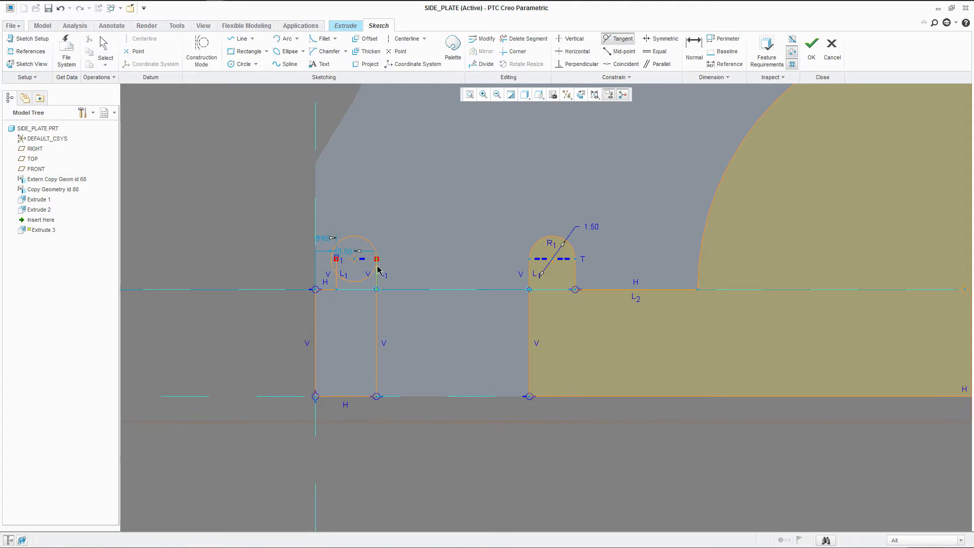
click(371, 270)
click(336, 275)
click(332, 269)
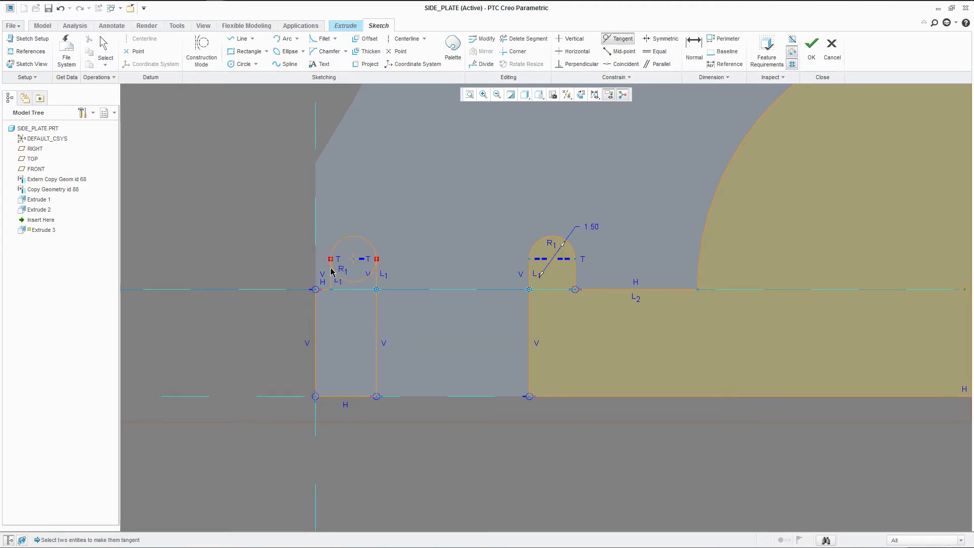
Step: Trim away the lower part of the circle so that only the corner slot's rounded top remains
key(q)
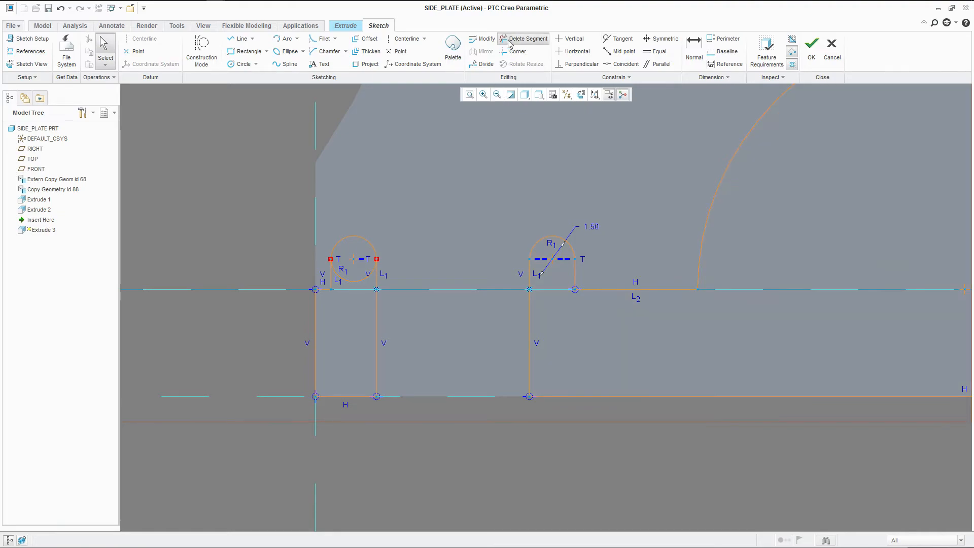
click(346, 281)
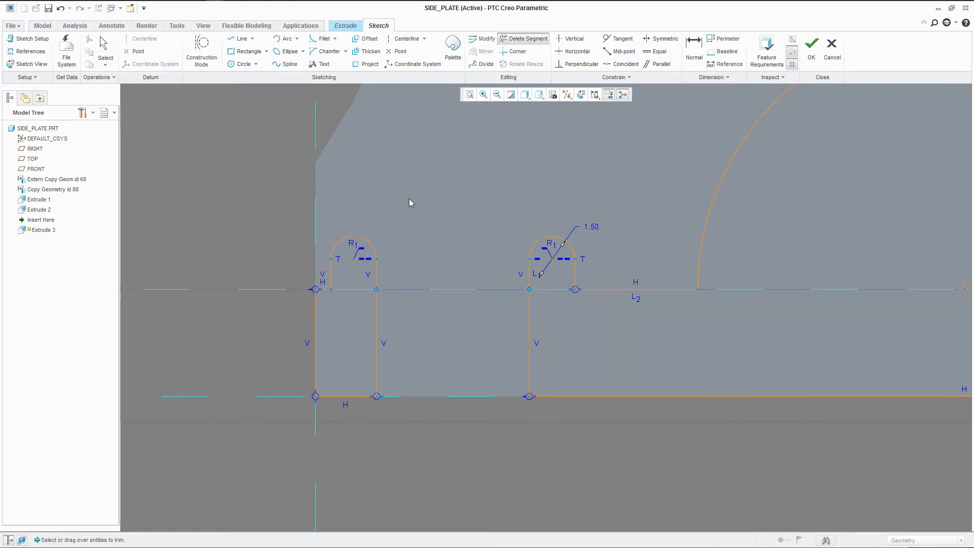
middle_click(398, 219)
scroll(344, 348, down, 5)
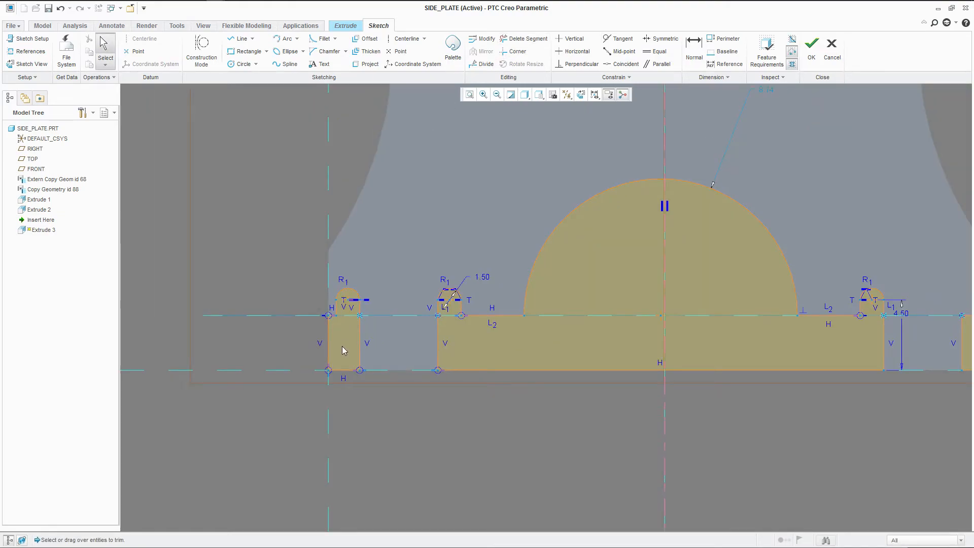
drag(628, 148, 614, 215)
scroll(491, 409, down, 2)
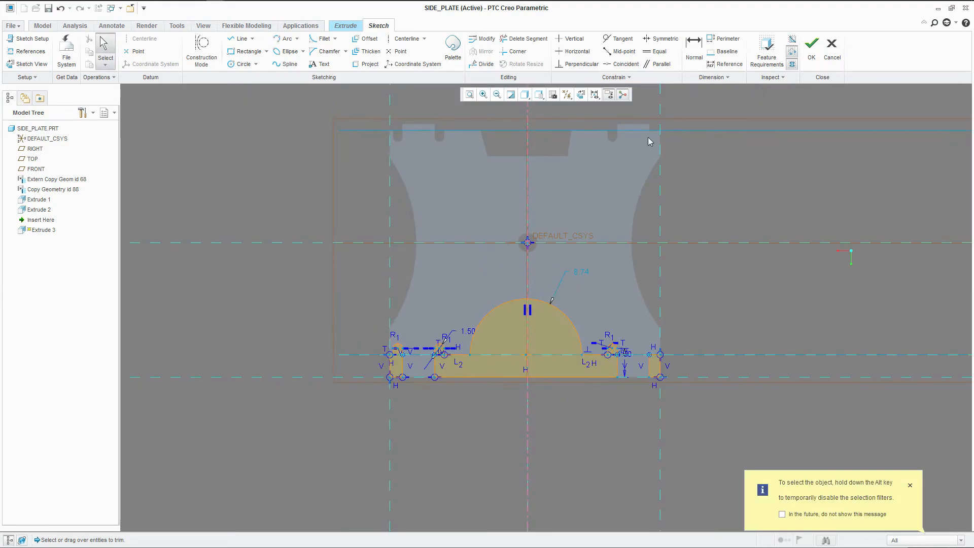
Step: Finish the sketch and complete the material-removing extrude through the plate's lower edge
click(811, 57)
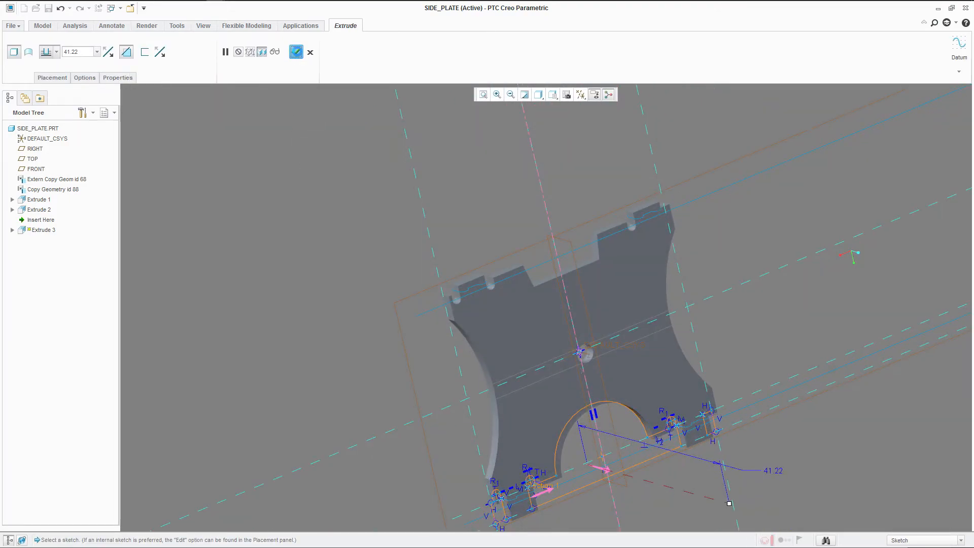
click(296, 52)
middle_drag(295, 191, 457, 305)
scroll(363, 391, up, 6)
middle_drag(362, 387, 551, 161)
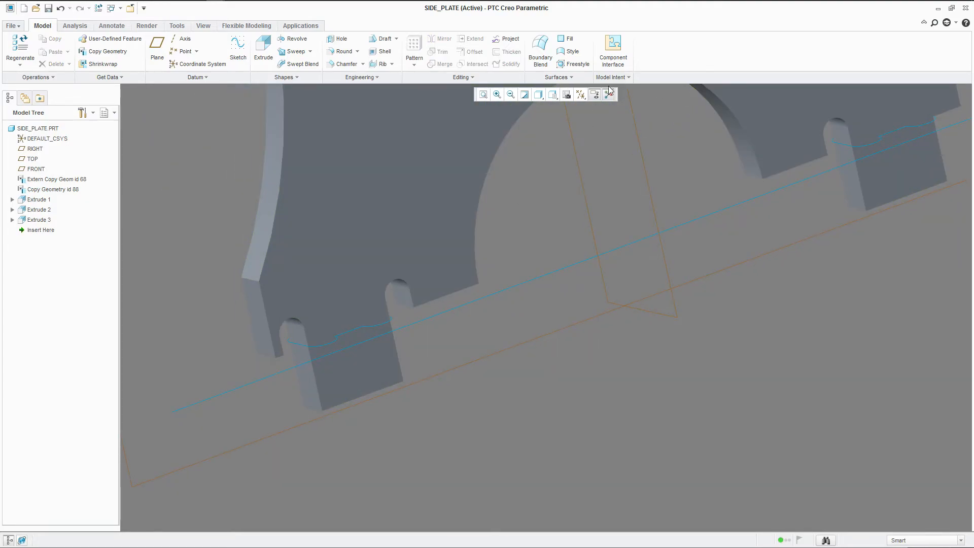
Step: Reopen the base extrude's sketch and pull the plate's concave side arcs inward towards the centre
middle_drag(328, 344, 393, 241)
scroll(474, 249, up, 3)
right_click(49, 203)
click(86, 221)
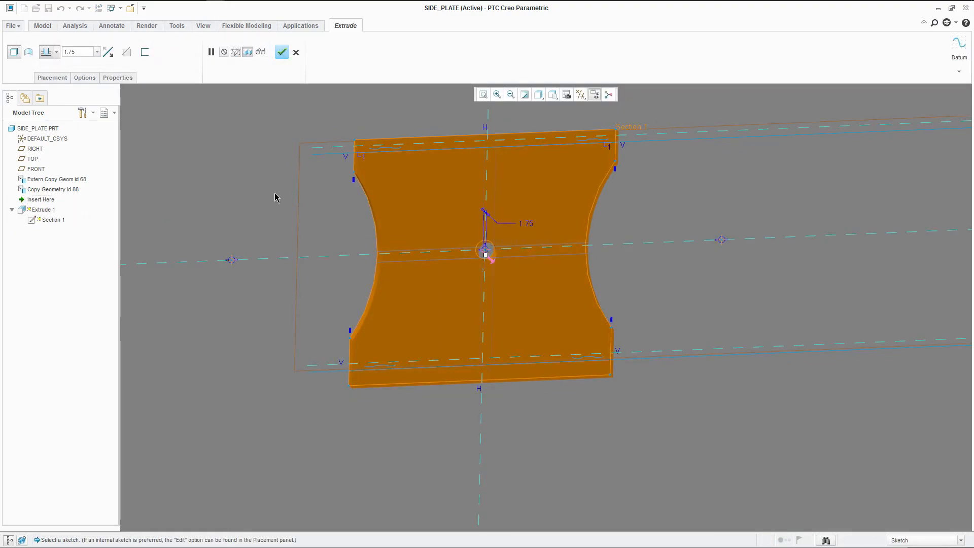
right_click(276, 197)
click(325, 202)
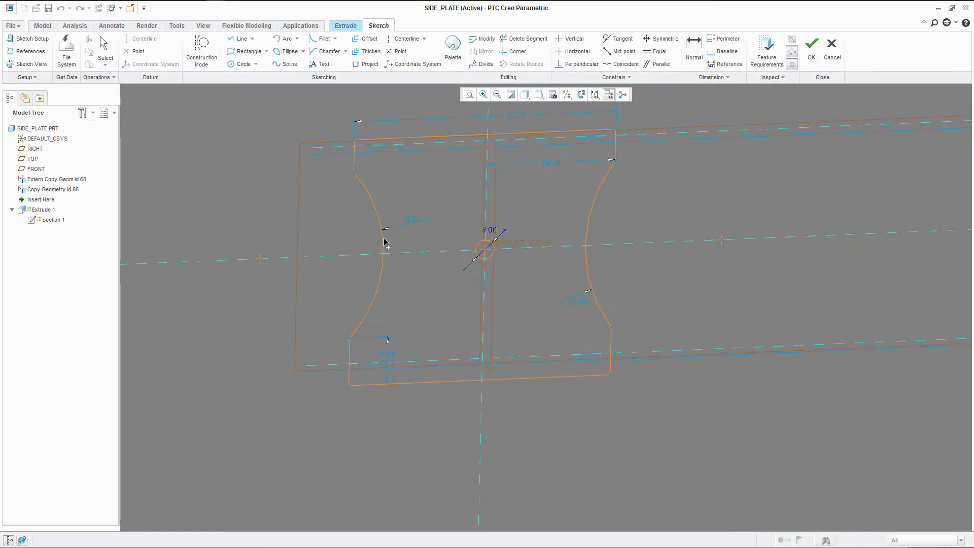
drag(587, 224, 571, 229)
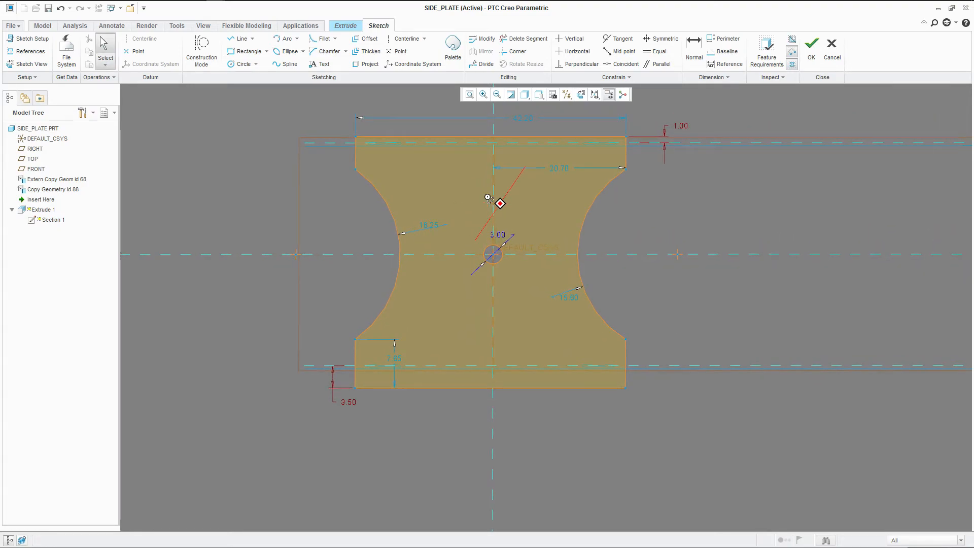
Step: Constrain the two side arcs to equal radii, then complete the base extrude's redefinition and accept the regeneration result
click(654, 51)
click(399, 243)
click(582, 228)
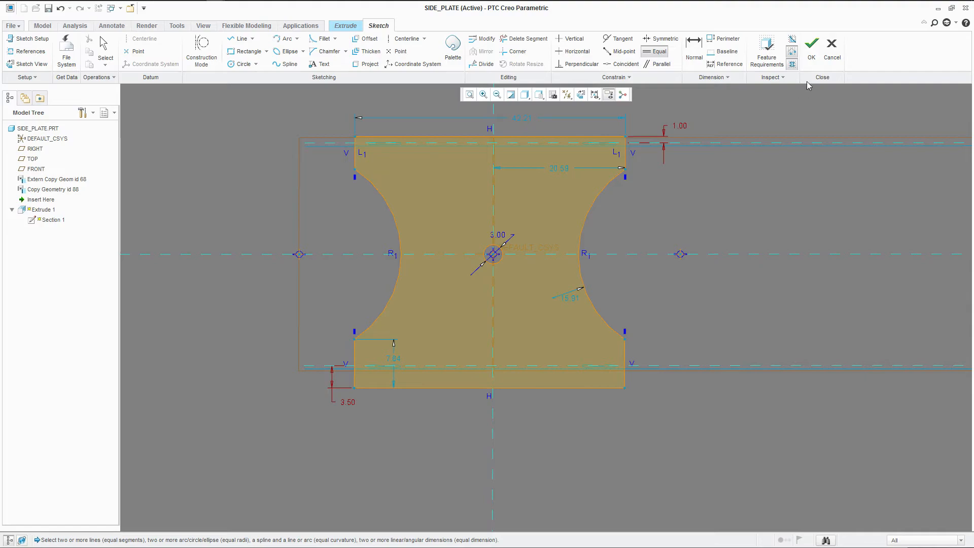
click(811, 44)
click(282, 52)
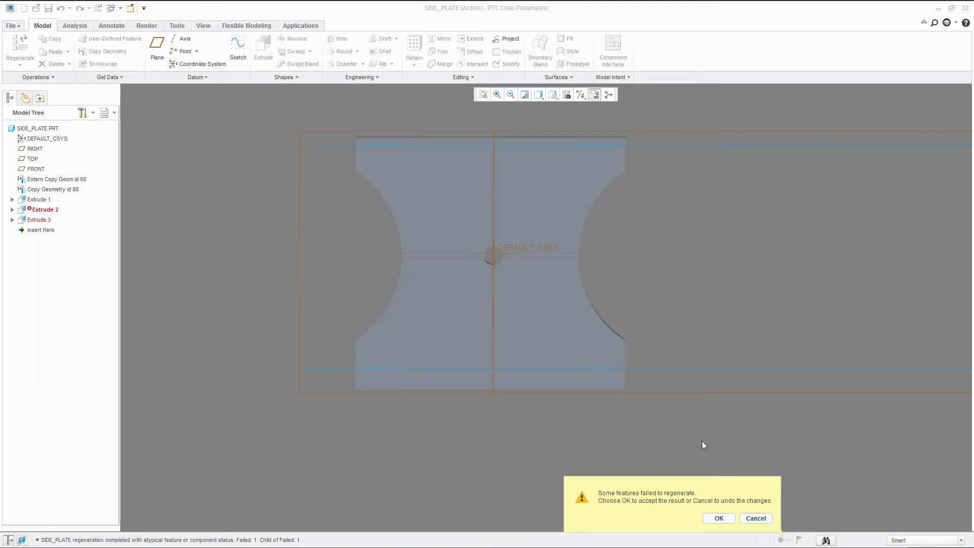
click(720, 518)
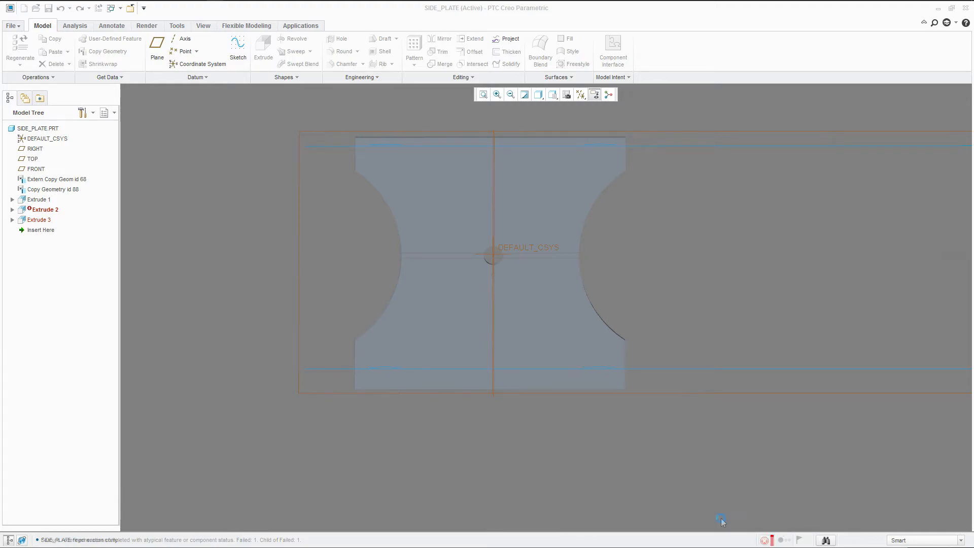
Step: Reopen the Extrude 2 cut's sketch and update its three outdated surface and edge references to Extrude 1
right_click(54, 213)
click(76, 228)
click(52, 77)
click(131, 112)
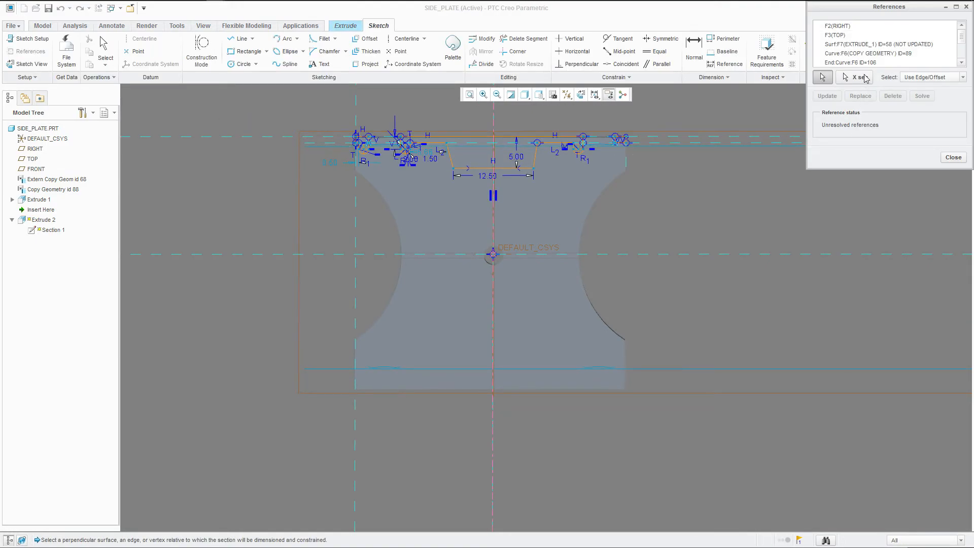
drag(843, 168, 842, 297)
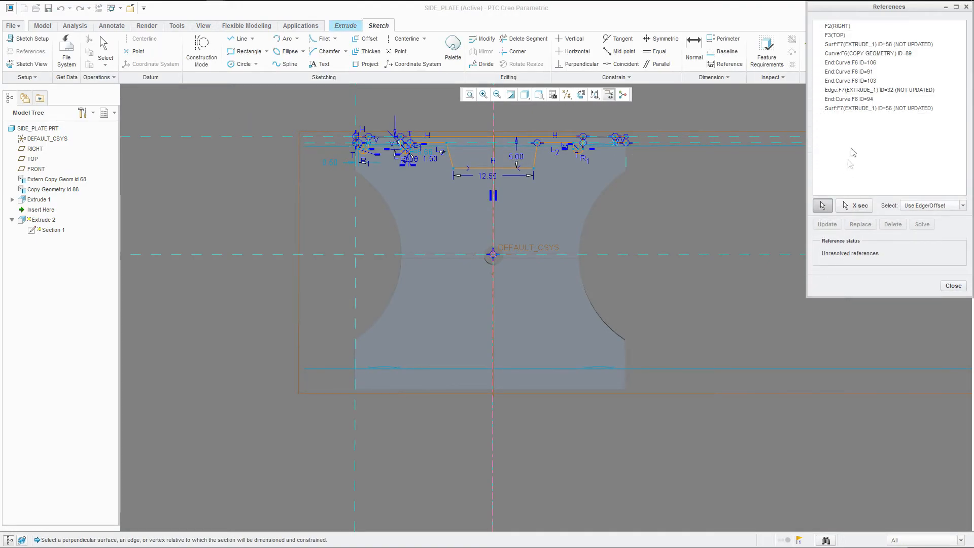
click(887, 45)
ctrl+click(883, 89)
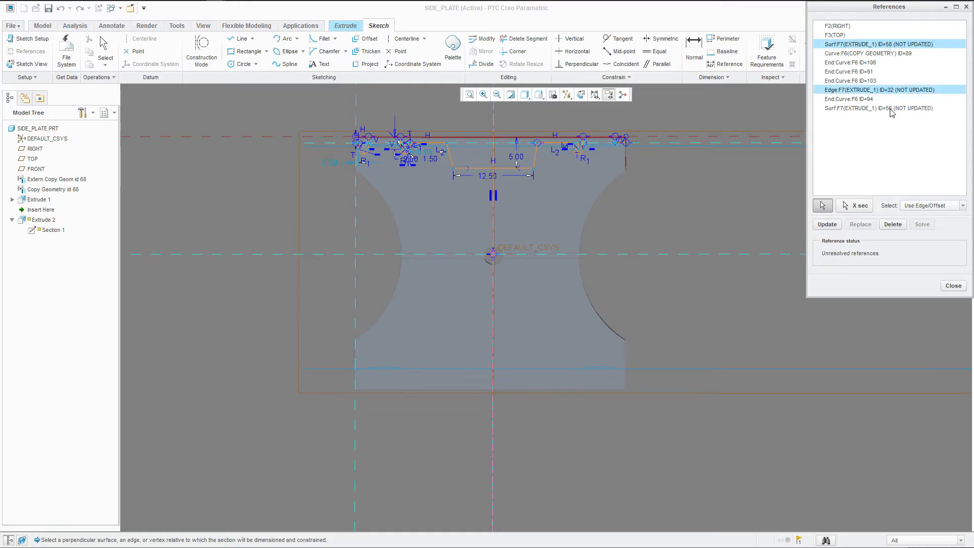
ctrl+click(883, 108)
click(829, 226)
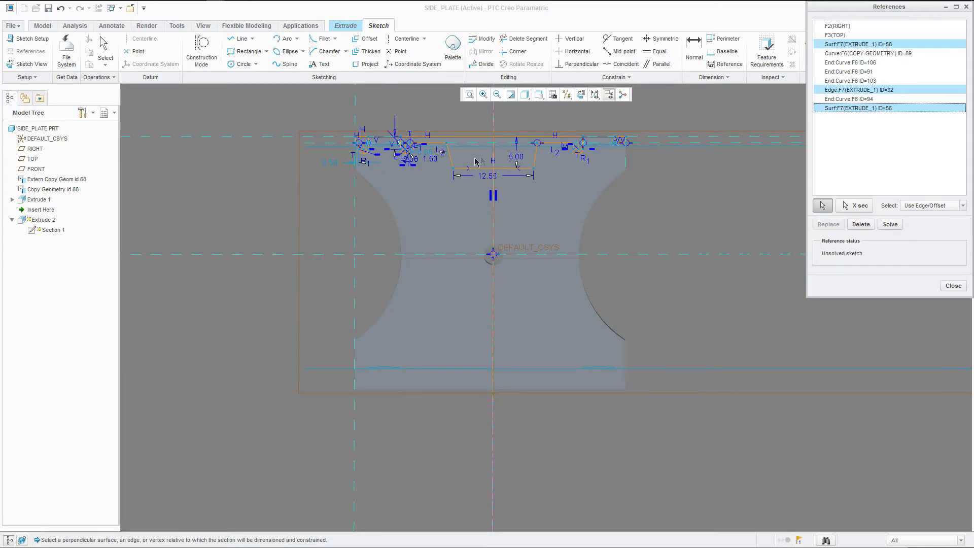
Step: Leave the sketch references, finish the sketch and complete the Extrude 2 cut's redefinition
scroll(467, 125, up, 2)
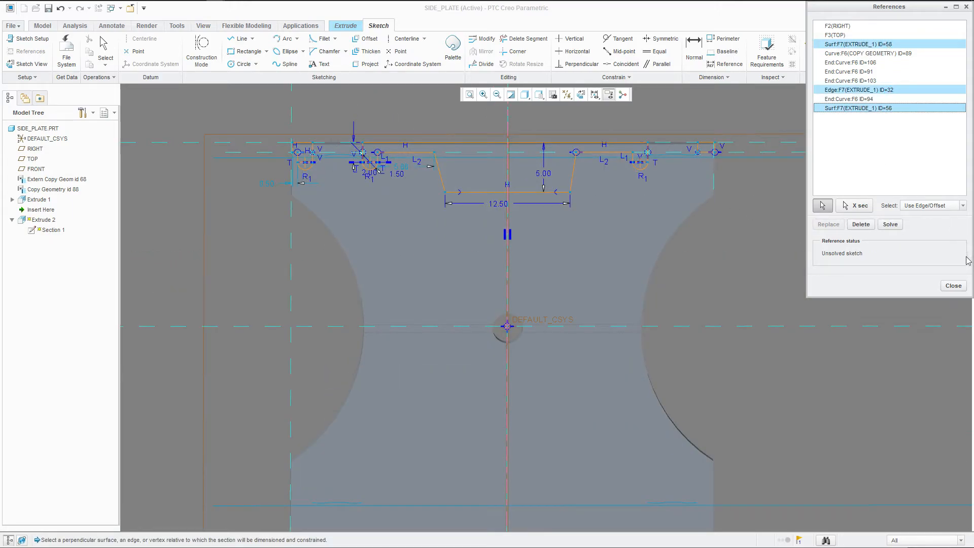
click(953, 285)
click(806, 41)
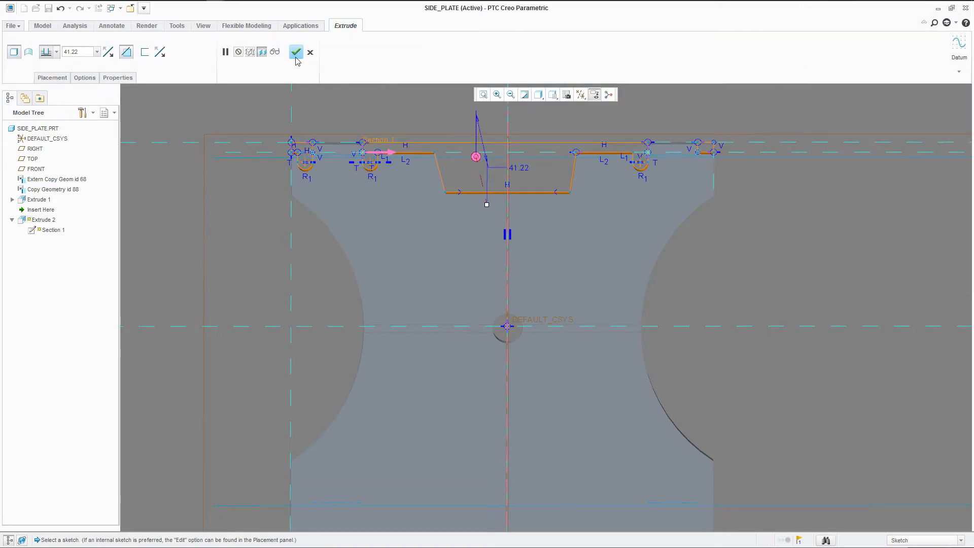
click(295, 52)
middle_drag(467, 202, 495, 175)
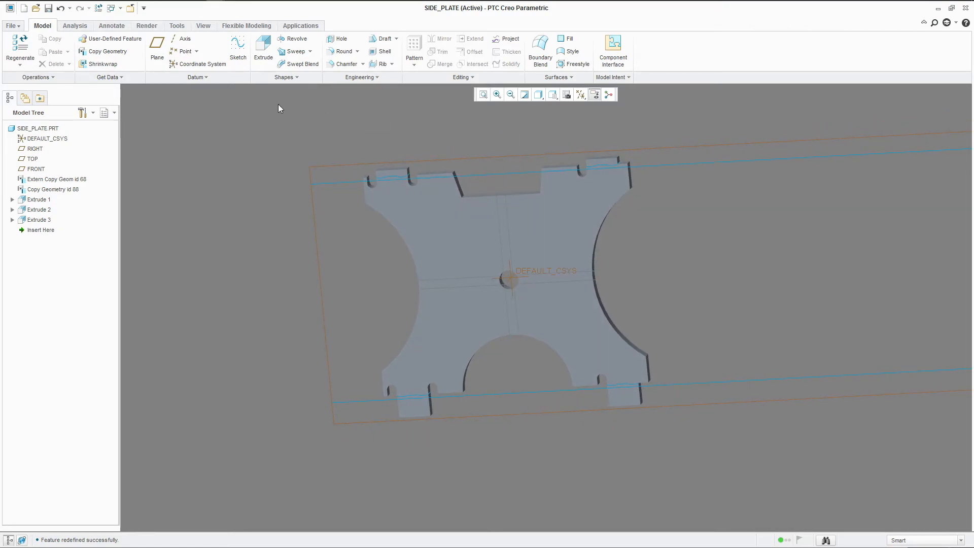
Step: Round the two inner corner edges of the trapezoidal notch in the plate's upper edge with a 2.00 radius
click(342, 51)
scroll(453, 210, up, 5)
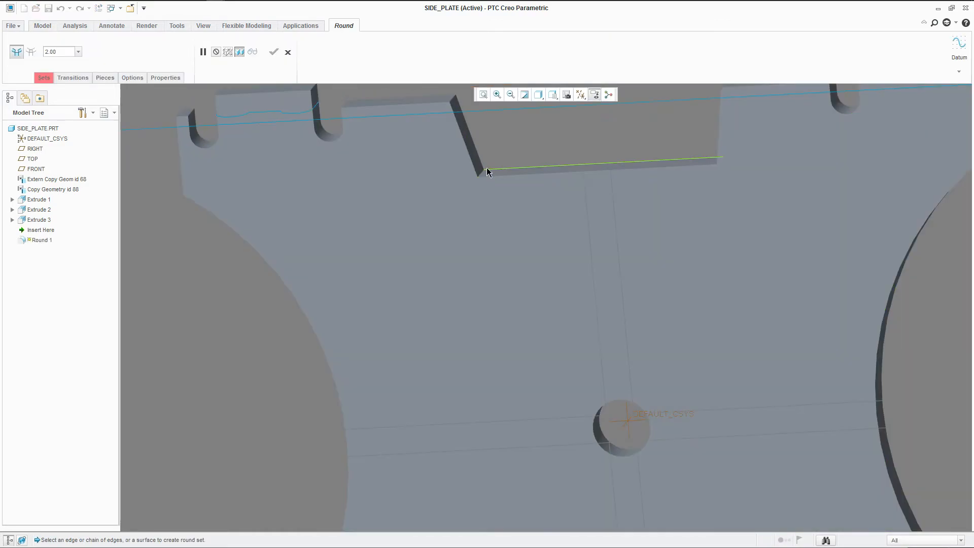
click(482, 175)
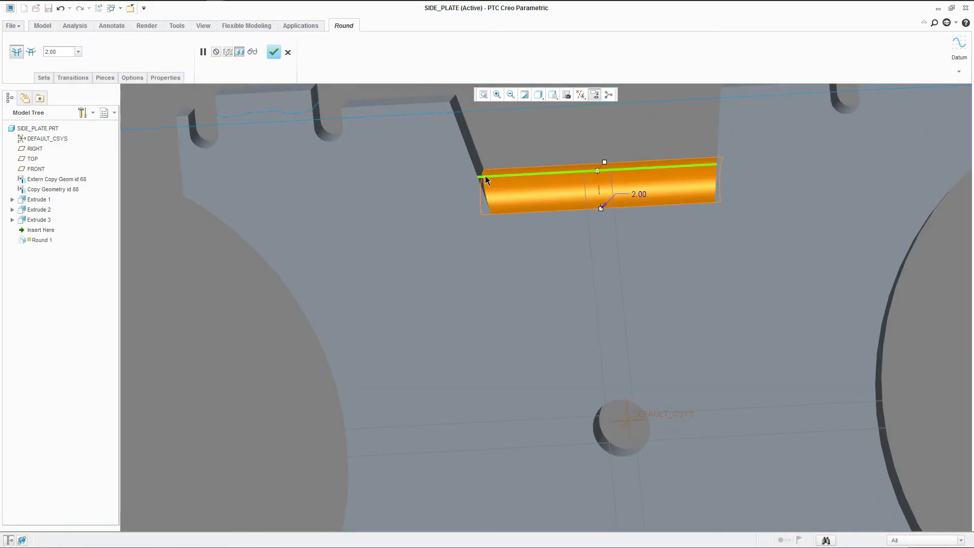
ctrl+click(486, 176)
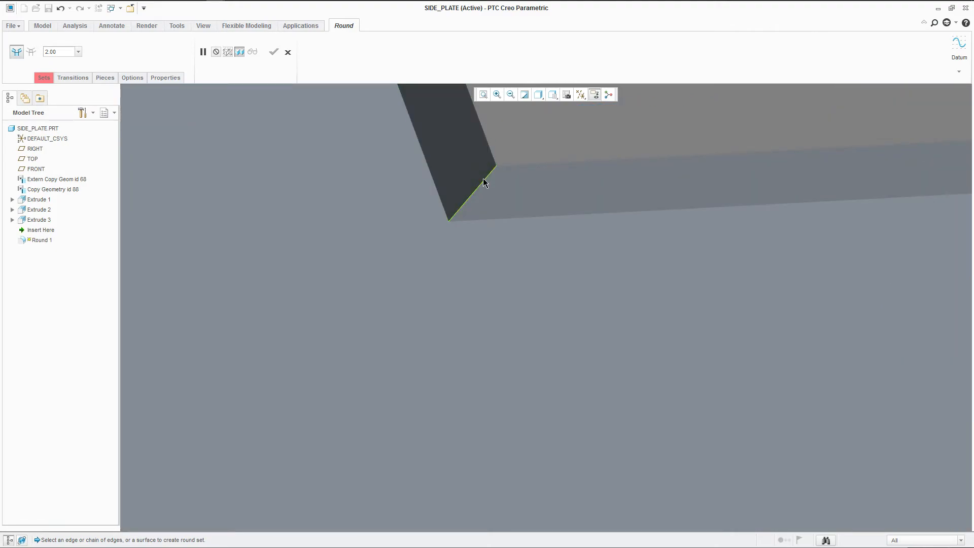
click(482, 175)
scroll(483, 175, down, 5)
scroll(705, 167, up, 6)
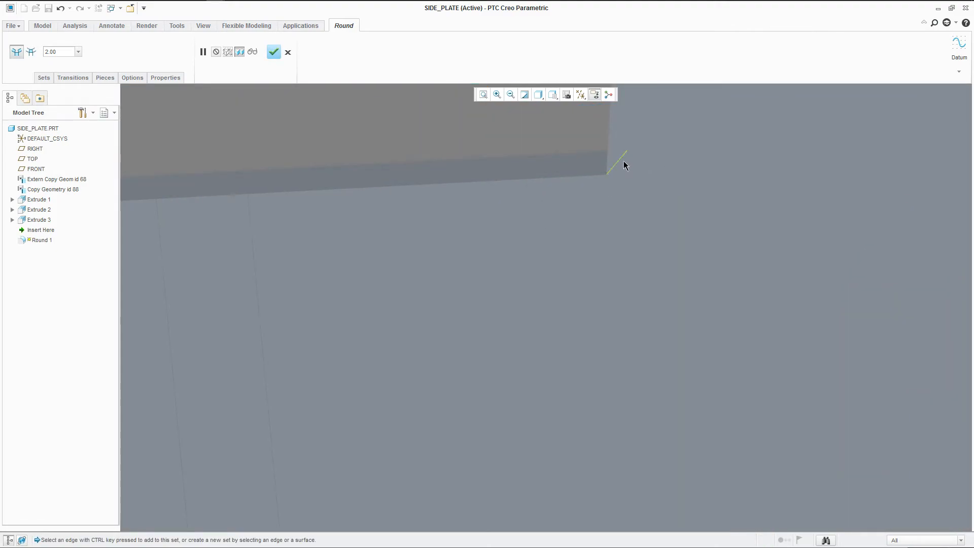
ctrl+click(624, 162)
scroll(622, 159, down, 6)
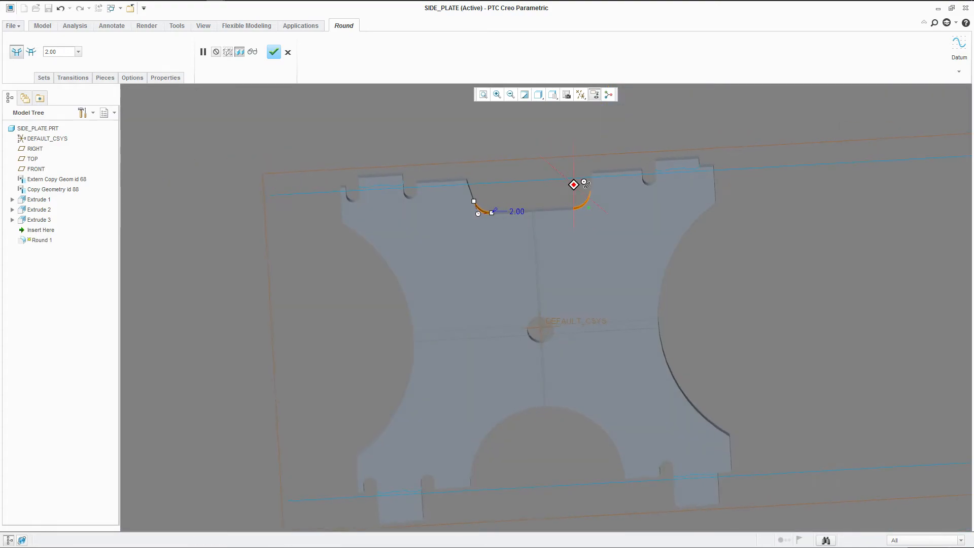
middle_click(520, 147)
Step: Save the side plate part
scroll(463, 133, down, 2)
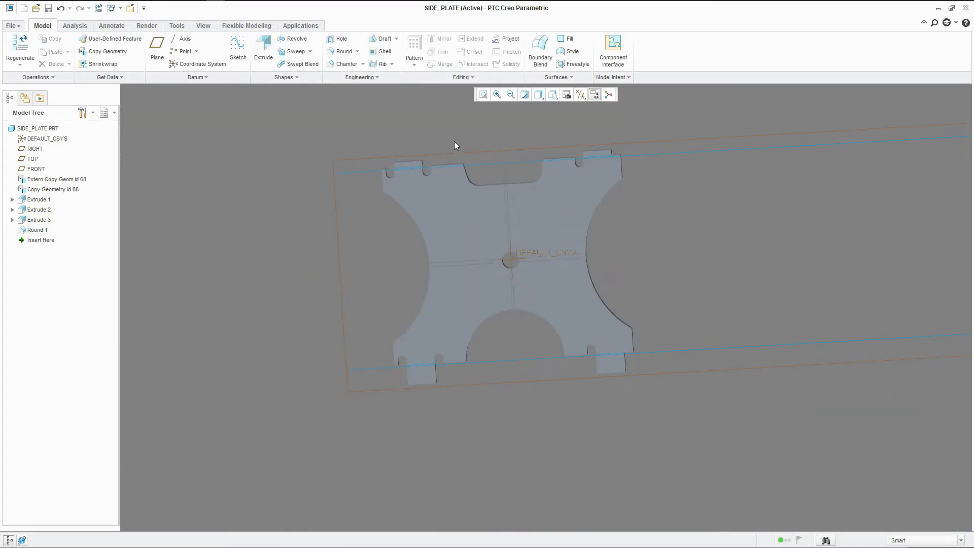
middle_drag(452, 139, 453, 136)
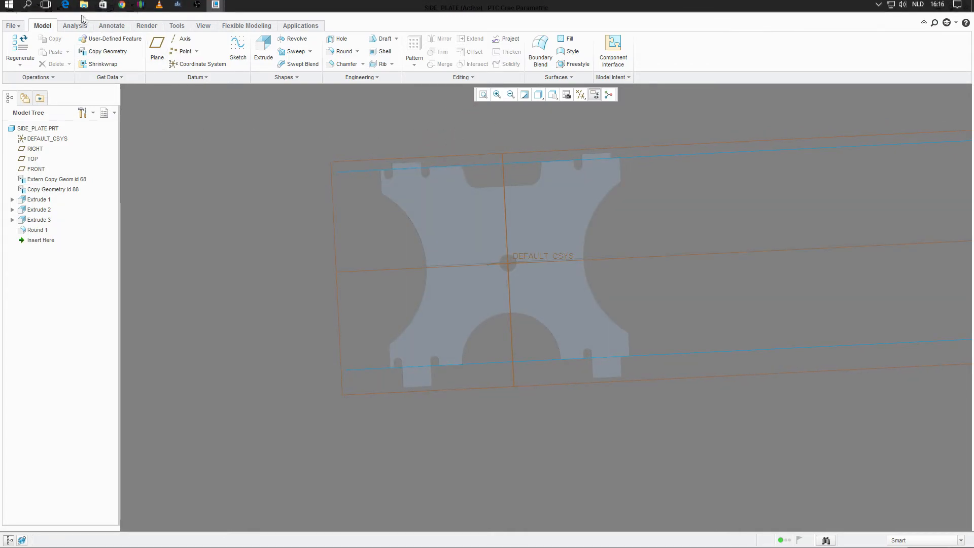
click(48, 9)
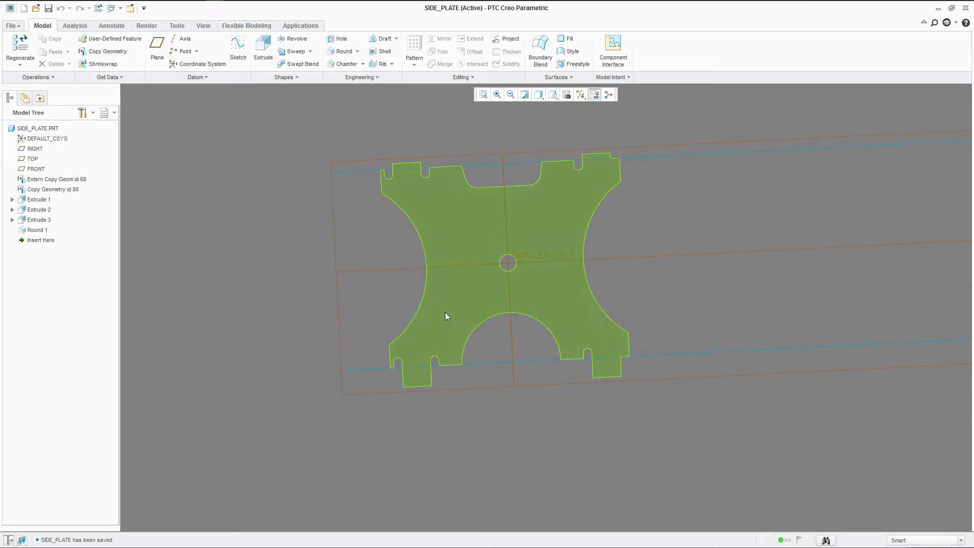
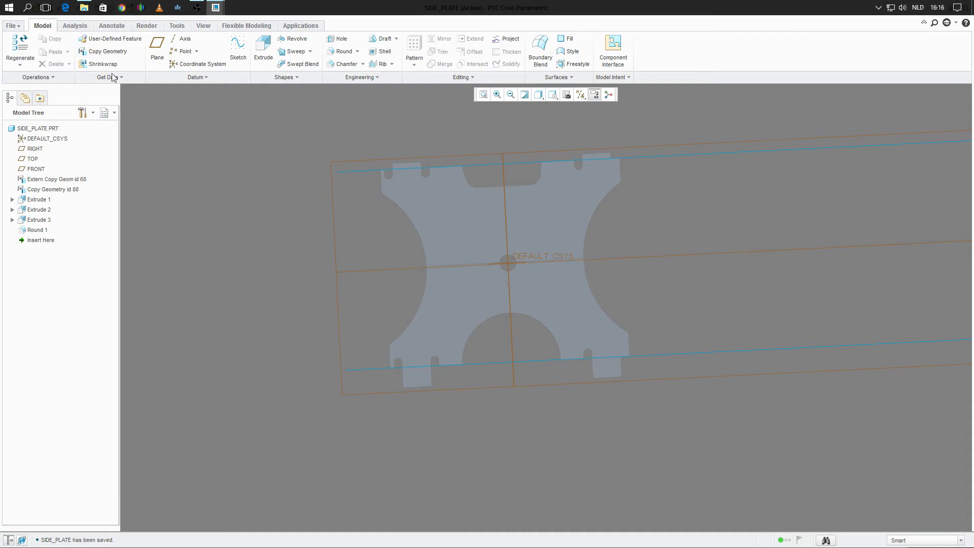
Step: Switch to the LT-210 assembly window and hide the datum planes
click(116, 9)
click(133, 20)
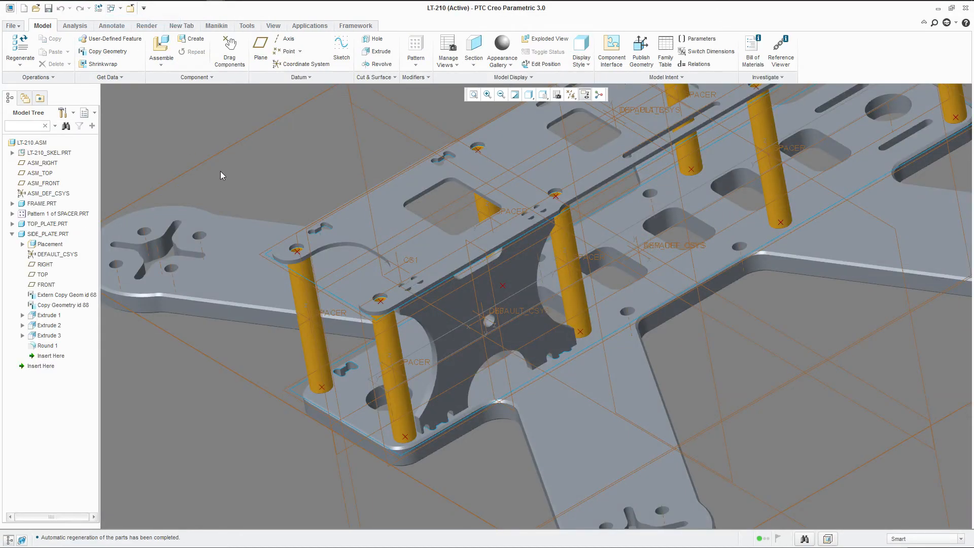
click(585, 94)
click(599, 119)
Step: Examine how the side plate's tabs and relief slots fit the cutouts in the top plate and the frame
scroll(455, 285, up, 10)
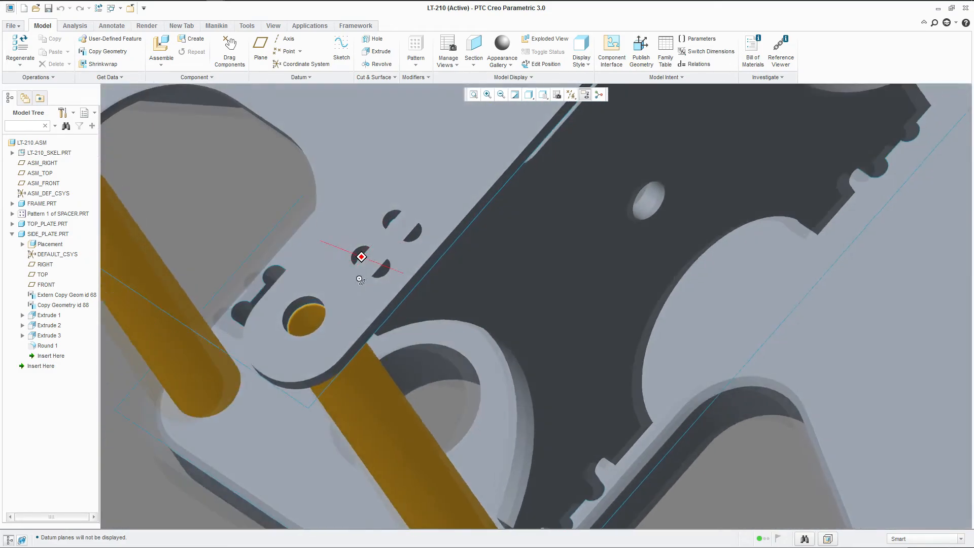
mouse_move(361, 280)
middle_down()
mouse_move(373, 253)
mouse_move(361, 255)
mouse_move(363, 271)
middle_up()
scroll(363, 272, down, 8)
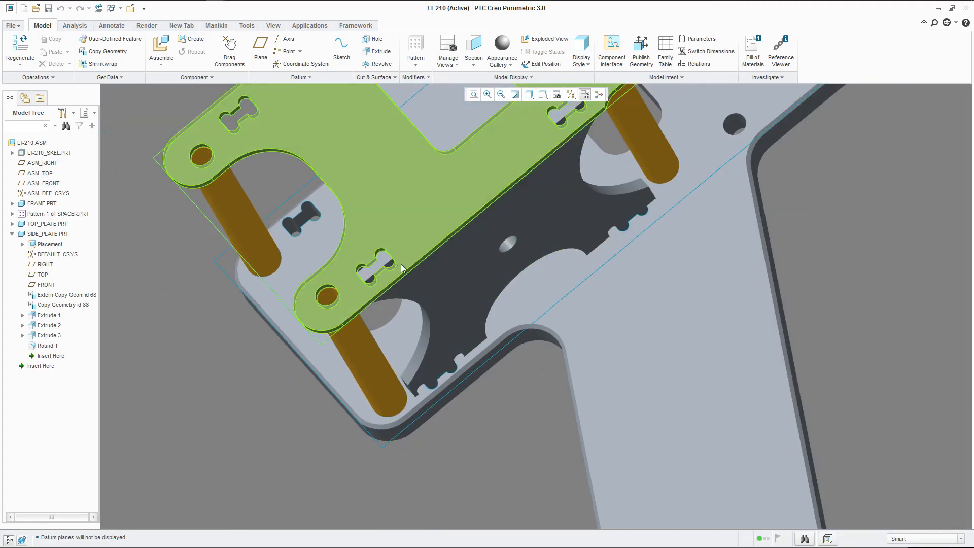
scroll(577, 131, up, 8)
scroll(516, 169, down, 8)
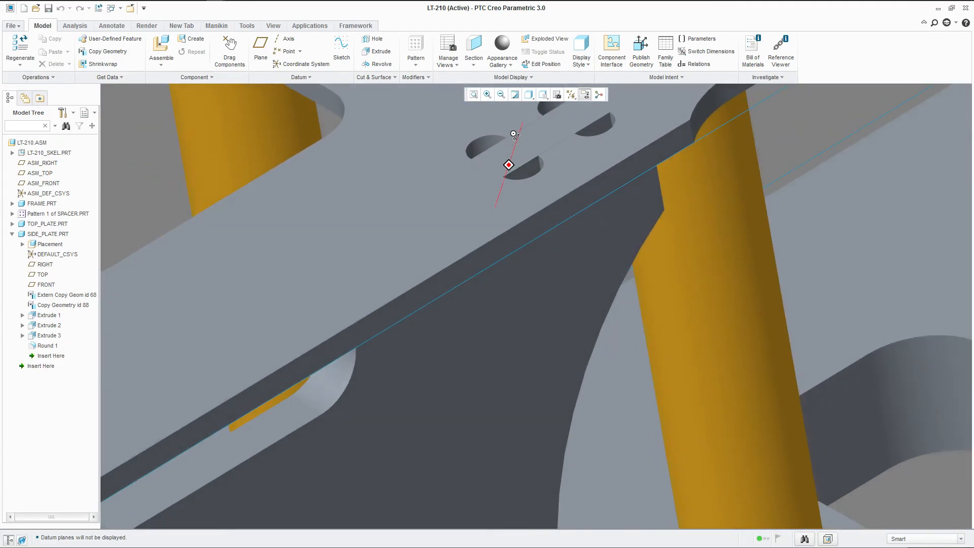
scroll(511, 139, down, 5)
scroll(565, 355, up, 15)
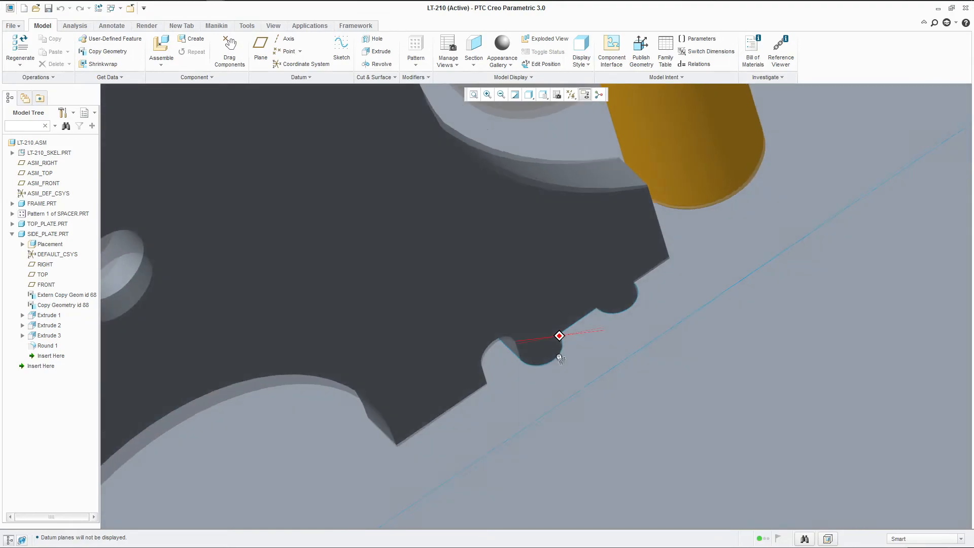
mouse_move(559, 358)
middle_down()
mouse_move(566, 387)
mouse_move(568, 369)
middle_up()
scroll(569, 369, down, 3)
middle_drag(558, 332, 553, 308)
scroll(553, 309, down, 8)
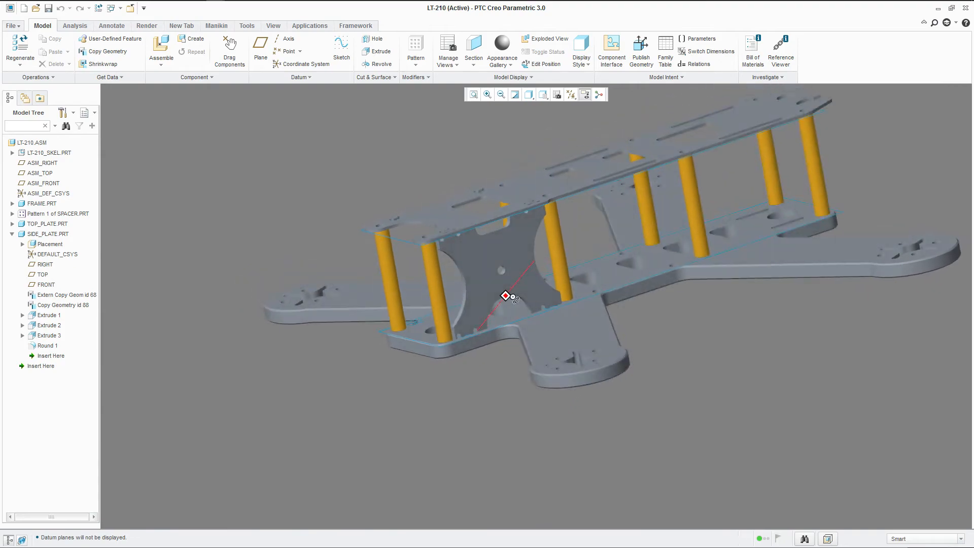
middle_drag(441, 229, 526, 228)
scroll(526, 228, up, 3)
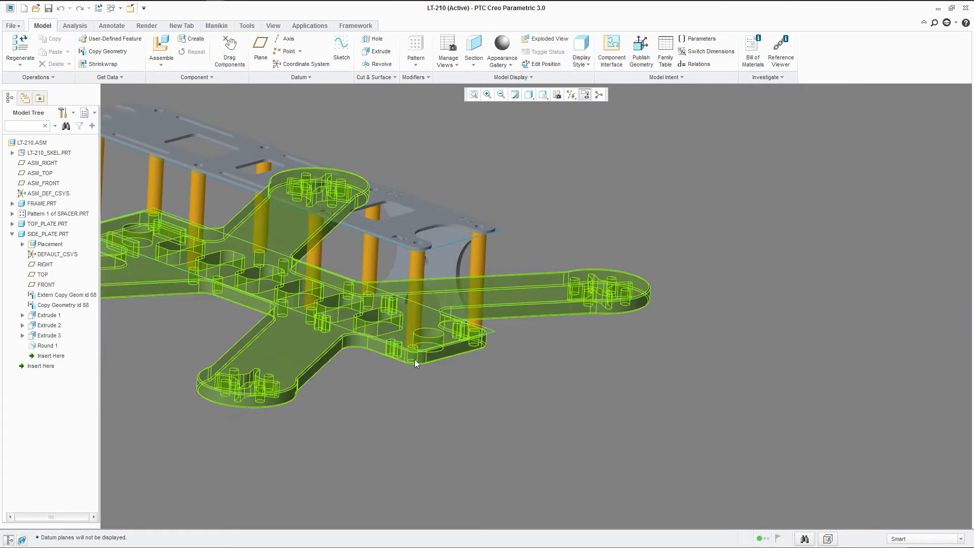
Step: Display the coordinate systems in the assembly around the side plate and spacers
click(571, 95)
click(588, 143)
middle_drag(471, 148, 401, 273)
scroll(472, 251, up, 4)
middle_drag(497, 262, 592, 213)
scroll(390, 241, up, 3)
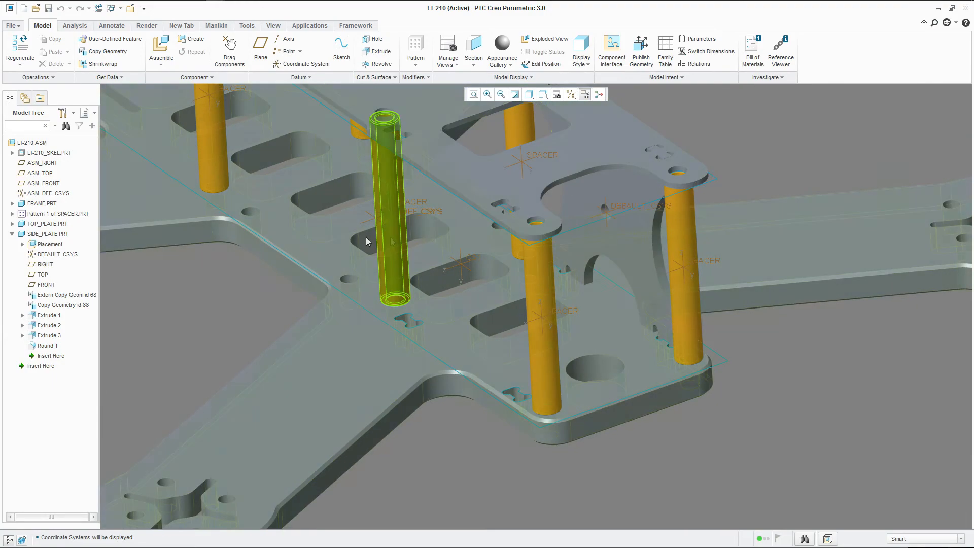
Step: Expand the skeleton part's features and highlight coordinate system CS1 and the side plate to check their locations
click(12, 153)
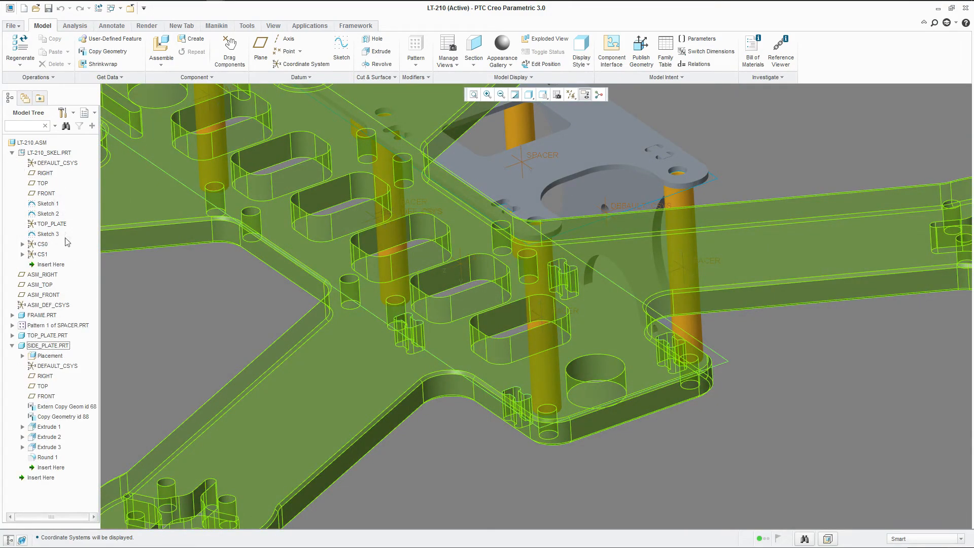
click(42, 254)
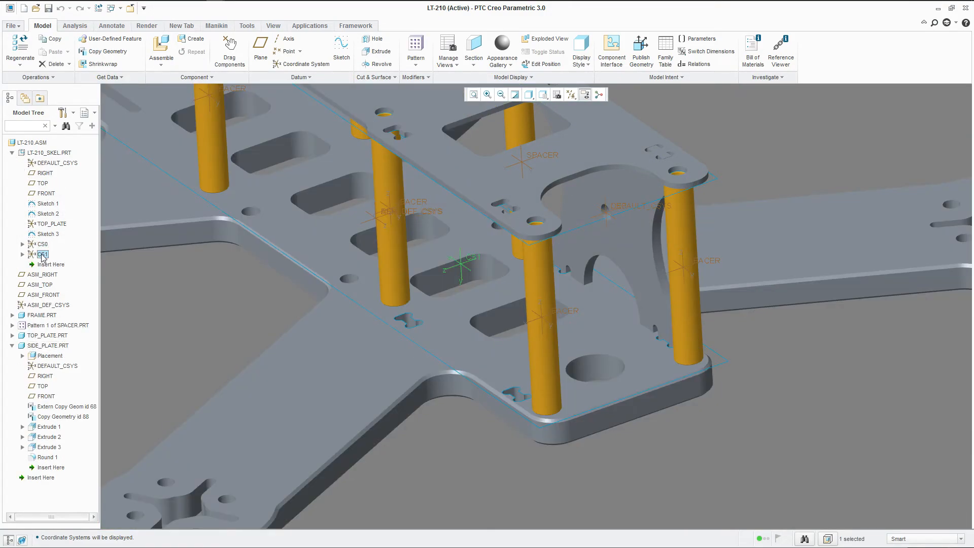
click(12, 346)
click(34, 347)
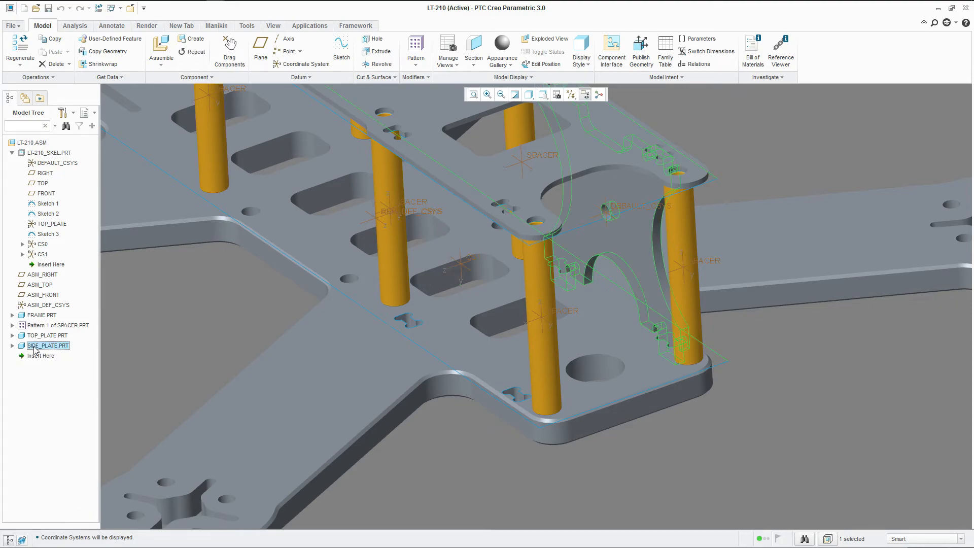
click(195, 319)
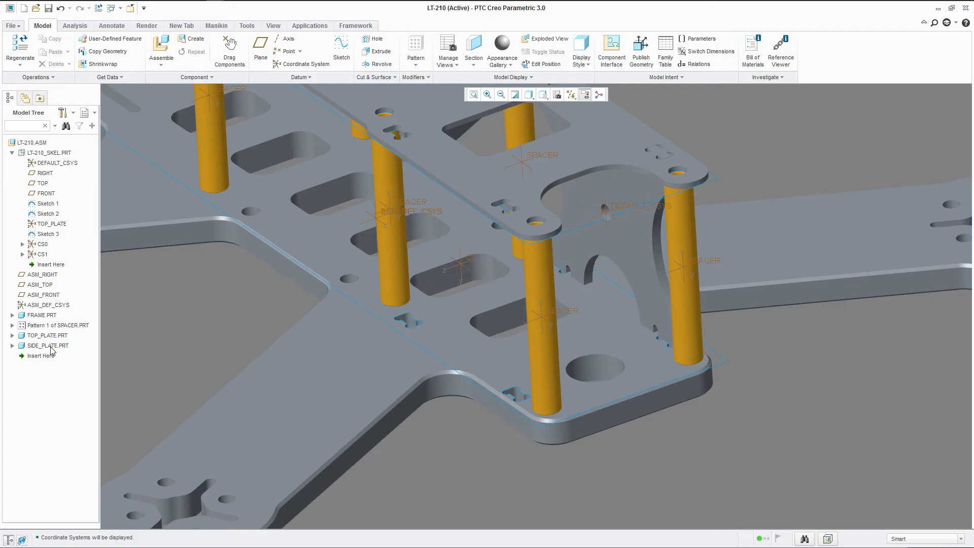
Step: Highlight the side plate and inspect its face and edge tabs between the top plate and the frame
click(51, 348)
scroll(550, 268, up, 3)
middle_drag(641, 243, 510, 233)
scroll(699, 197, down, 4)
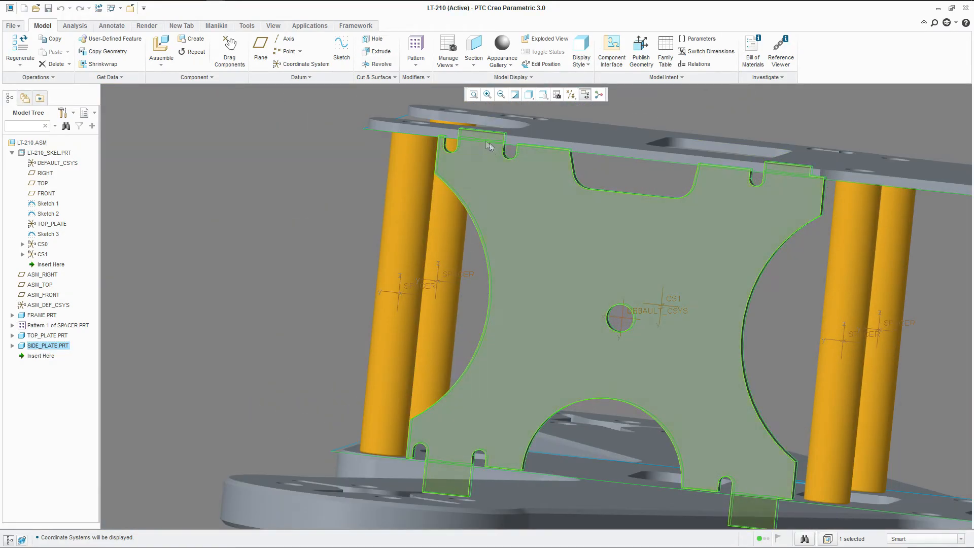
Step: Try to assemble a second SIDE_PLATE with its default coordinate system coincident with the skeleton coordinate system on the opposite side
mouse_move(468, 168)
middle_down()
mouse_move(683, 208)
mouse_move(679, 229)
mouse_move(674, 206)
mouse_move(654, 206)
mouse_move(652, 218)
mouse_move(627, 219)
mouse_move(620, 239)
mouse_move(561, 251)
mouse_move(624, 225)
middle_up()
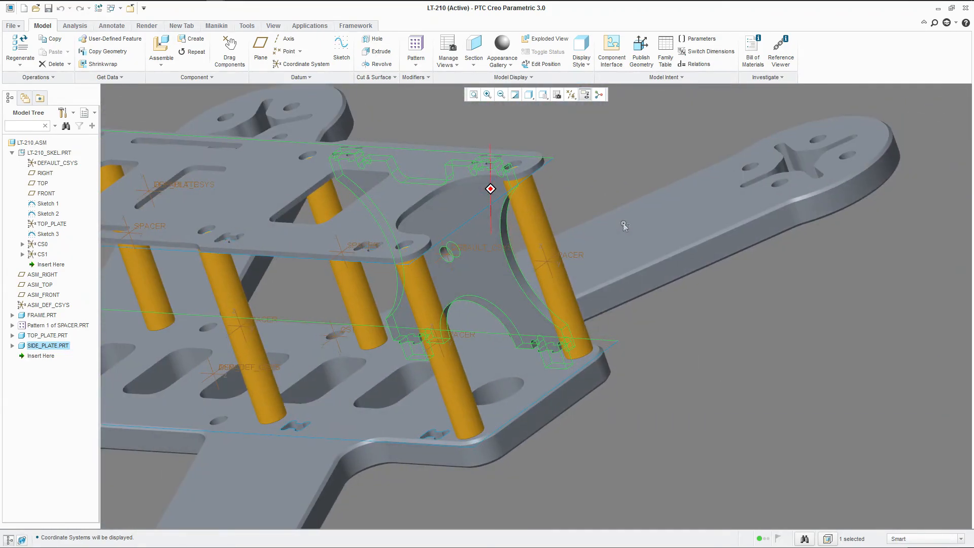
key(ctrl+d)
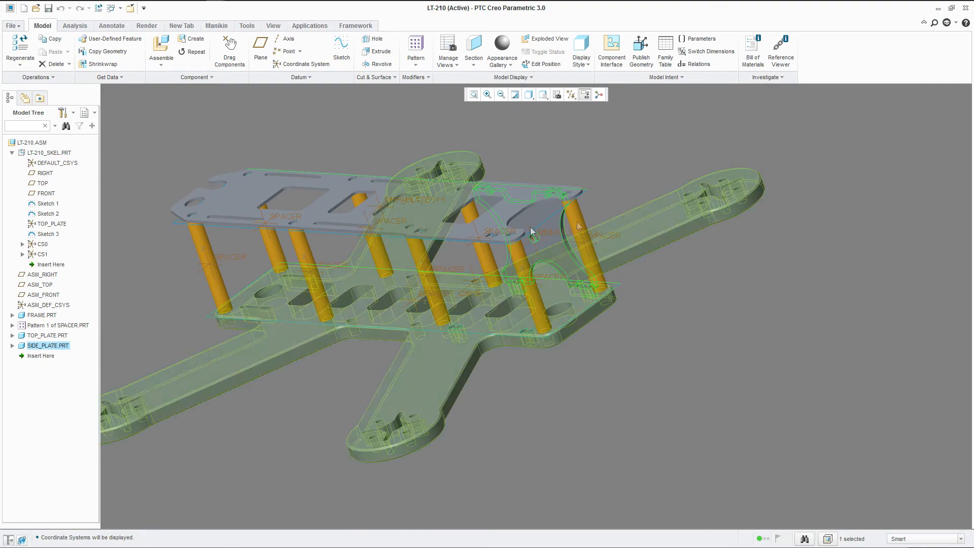
right_click(32, 347)
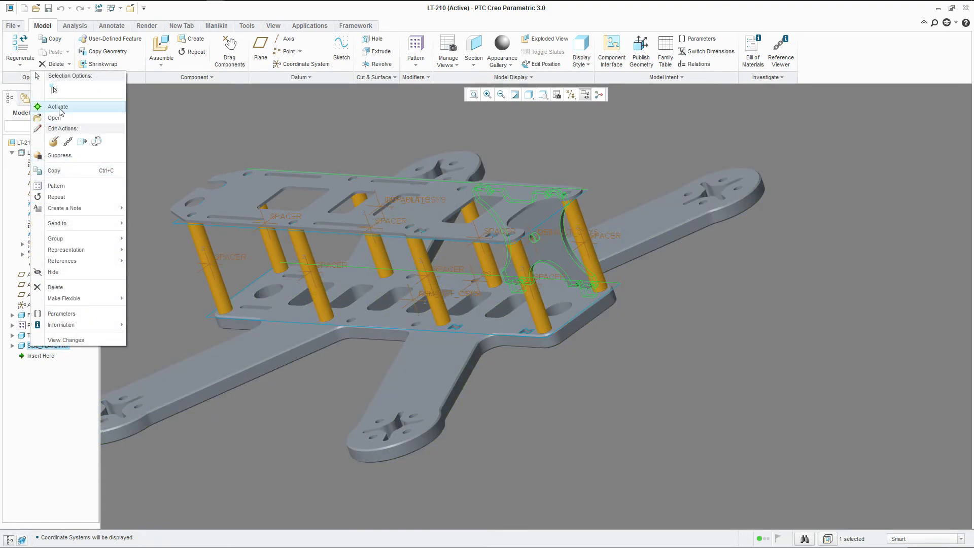
click(160, 47)
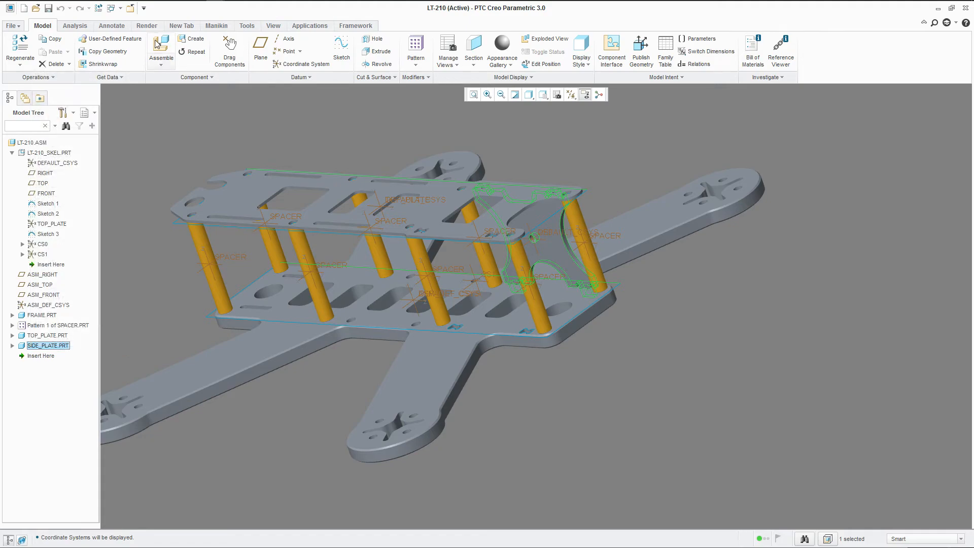
click(161, 47)
double_click(434, 297)
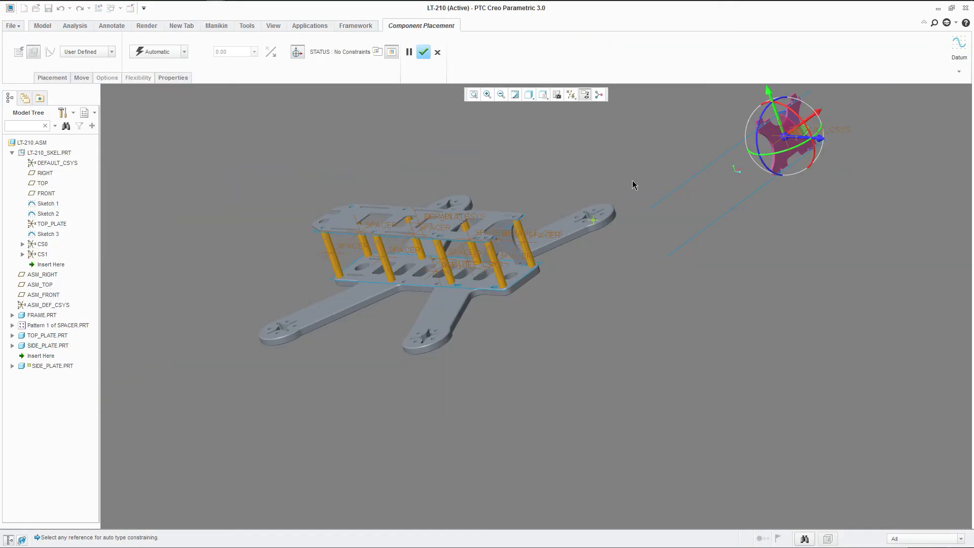
click(842, 135)
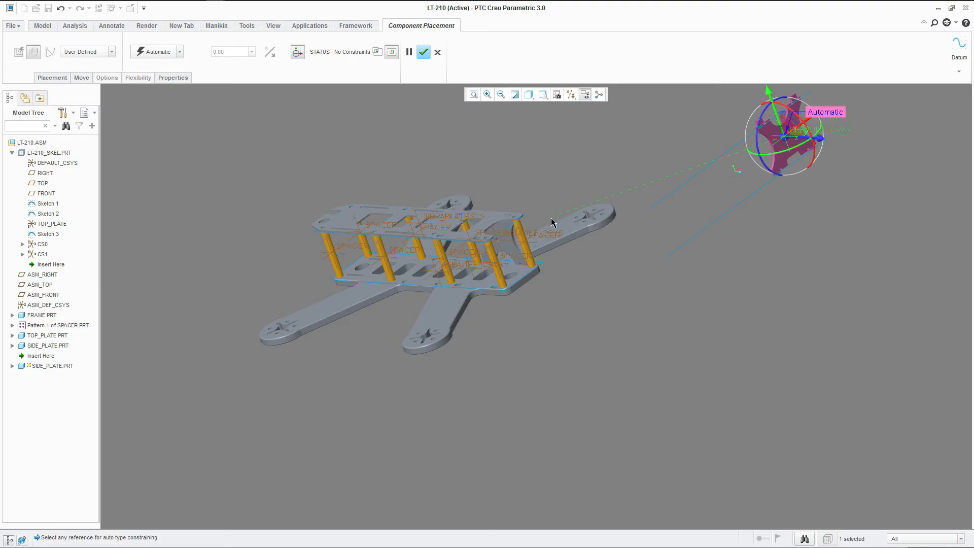
scroll(475, 277, down, 5)
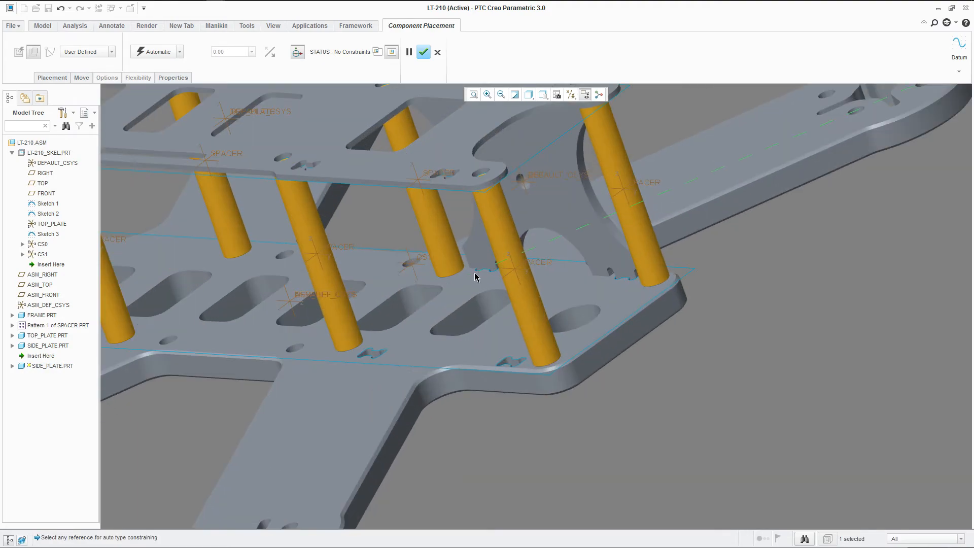
click(421, 260)
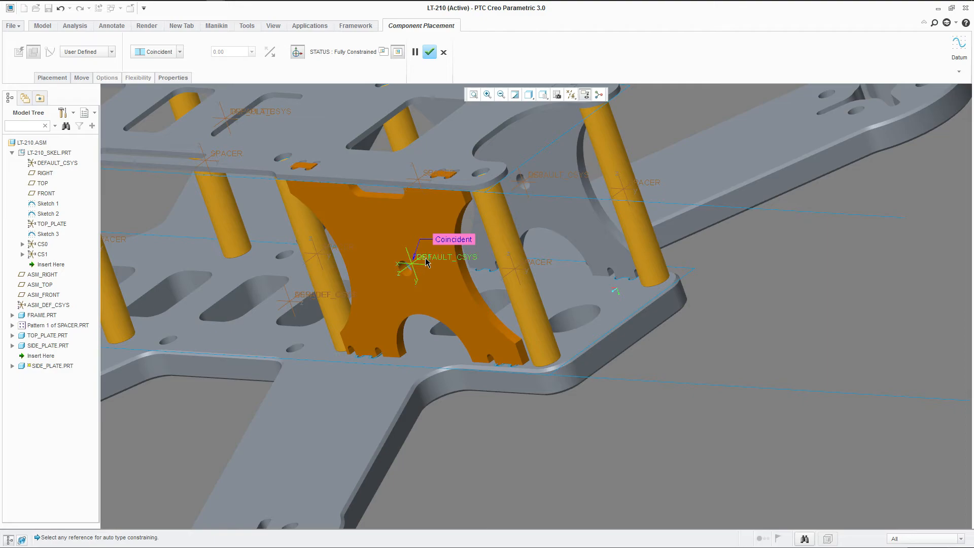
Step: Inspect how the trial side plate's tabs sit in the top plate and frame cutouts, and discard its placement
scroll(437, 243, down, 8)
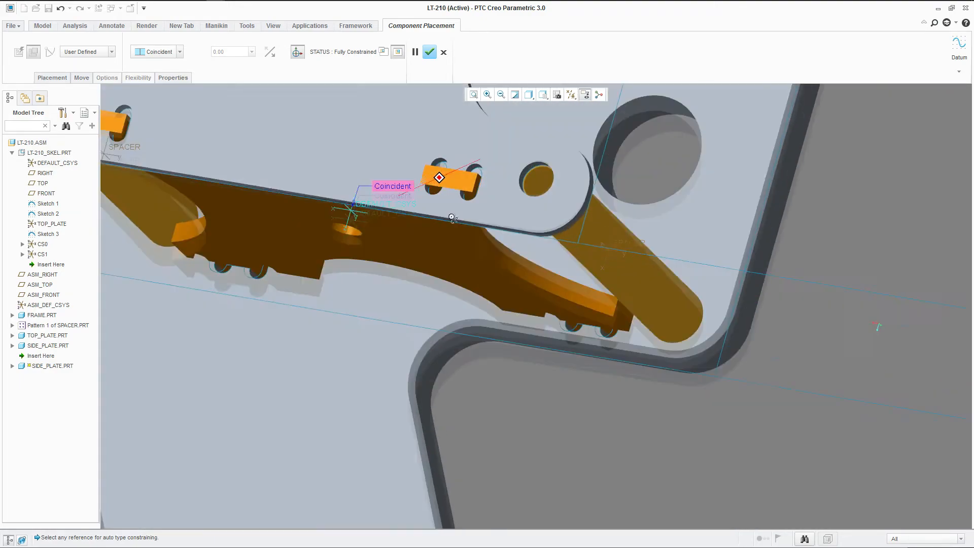
middle_drag(451, 218, 459, 184)
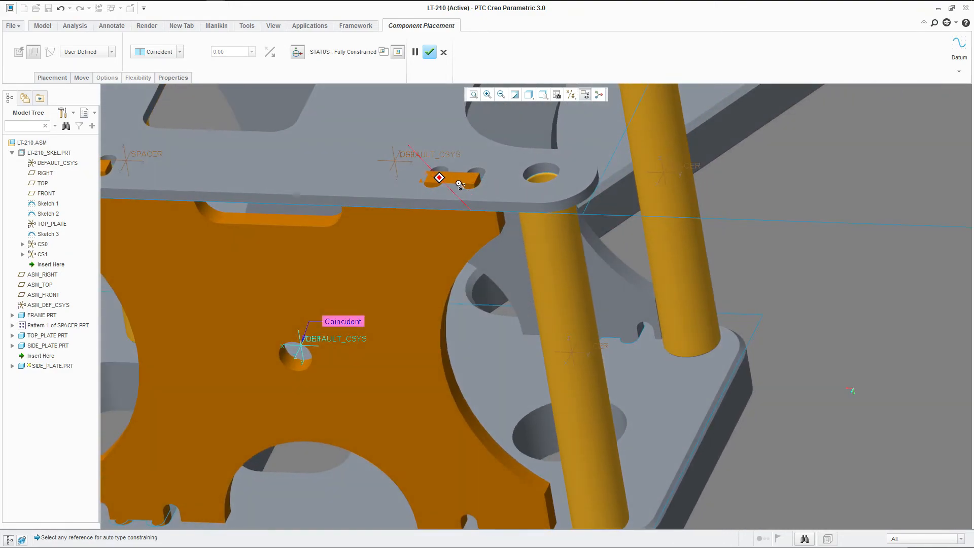
scroll(512, 179, up, 5)
scroll(477, 205, up, 5)
scroll(478, 206, down, 5)
middle_drag(431, 217, 437, 214)
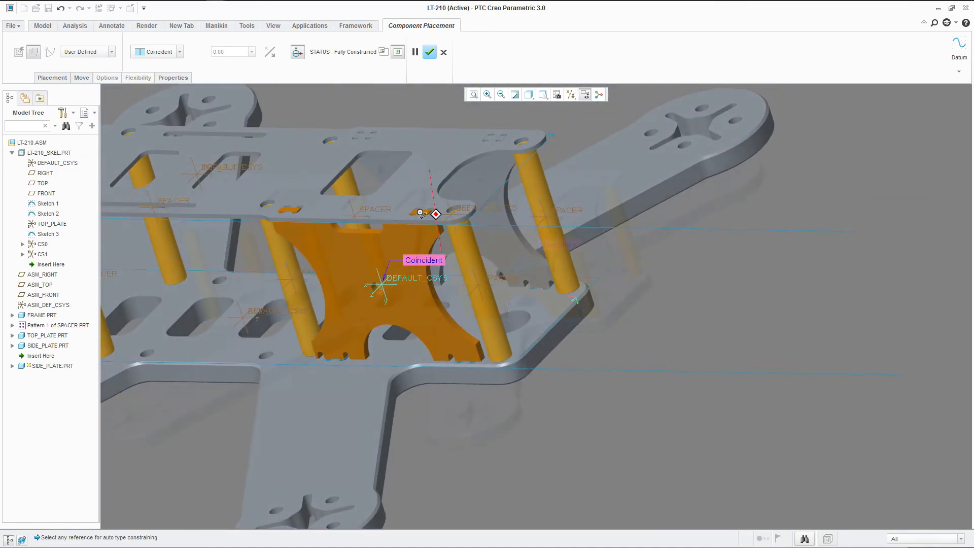
middle_drag(436, 213, 439, 215)
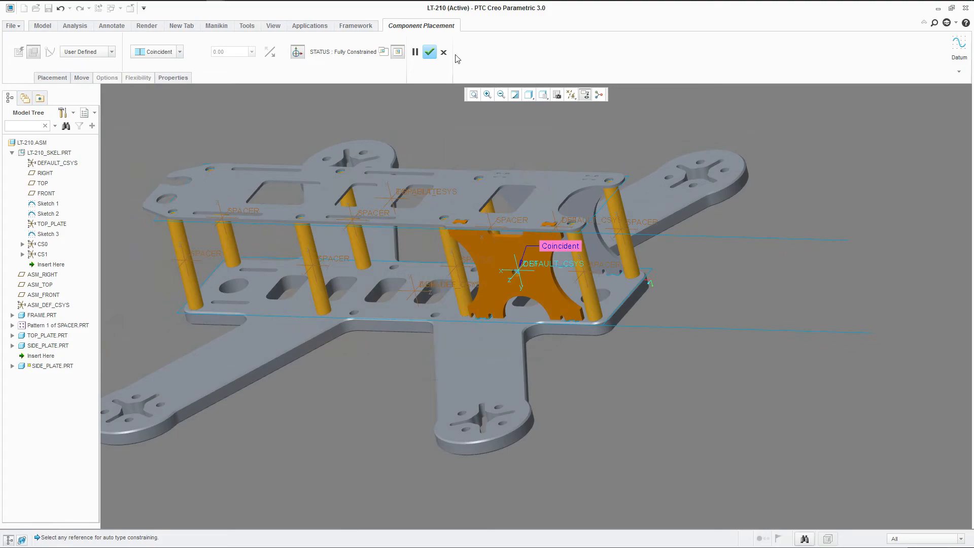
click(444, 52)
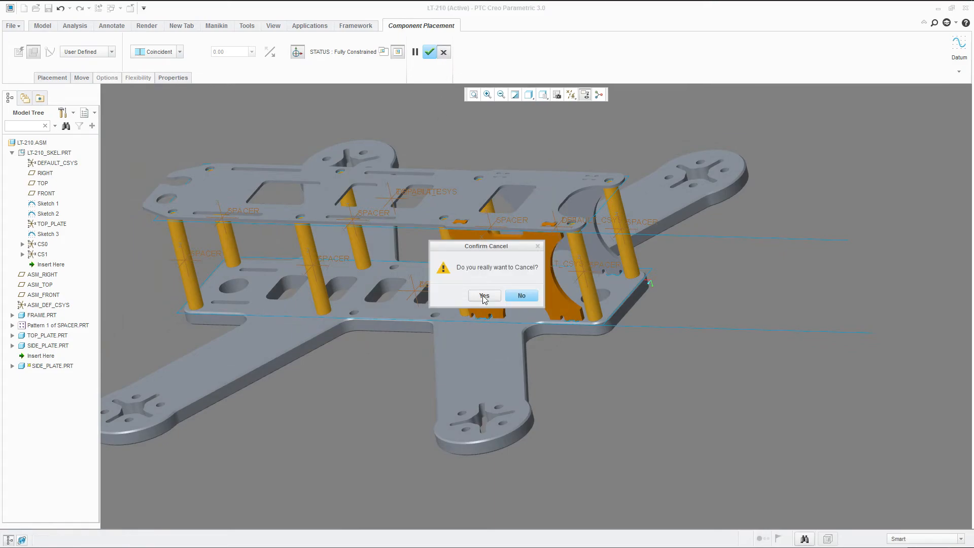
click(484, 296)
Step: Open the assembled side plate part and rename it to SIDE_PLATE_right on disk and in session
click(533, 248)
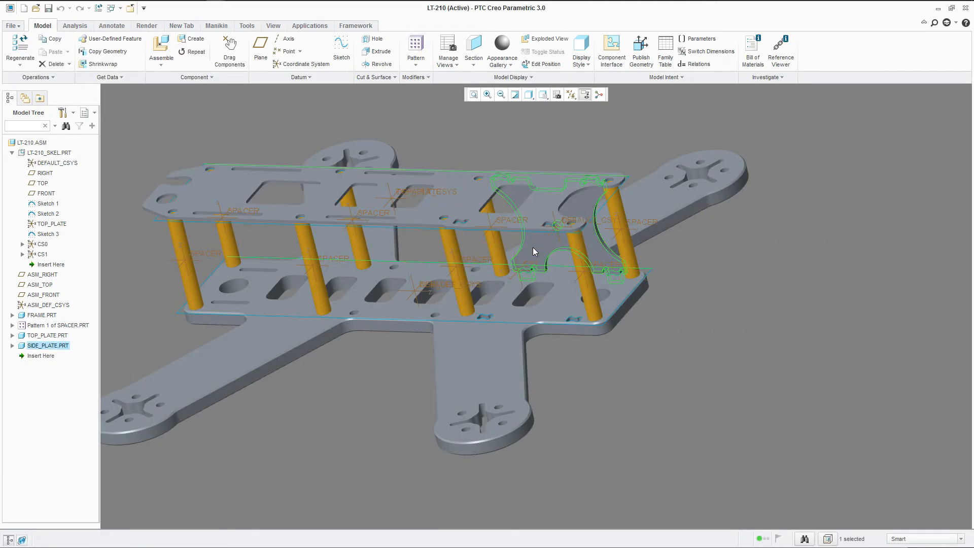
right_click(532, 247)
click(554, 310)
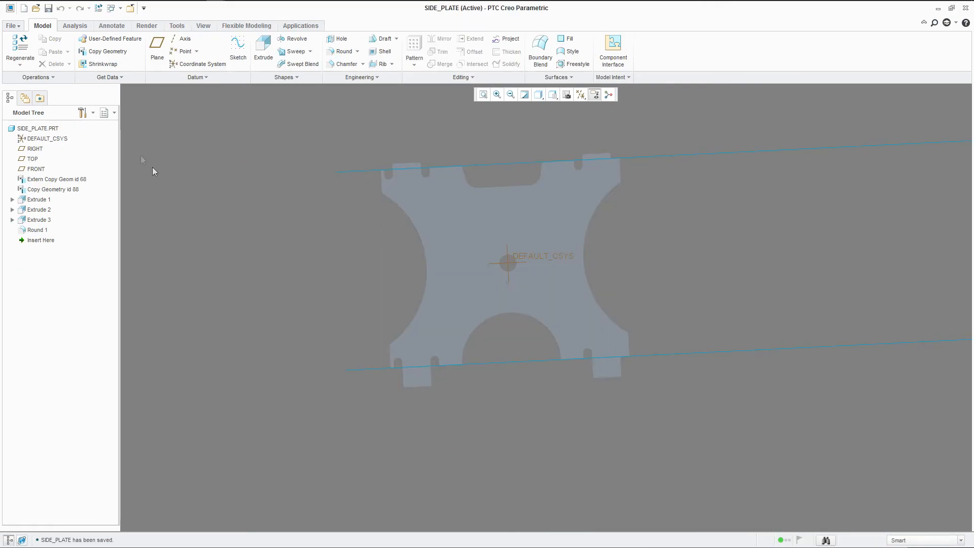
click(11, 26)
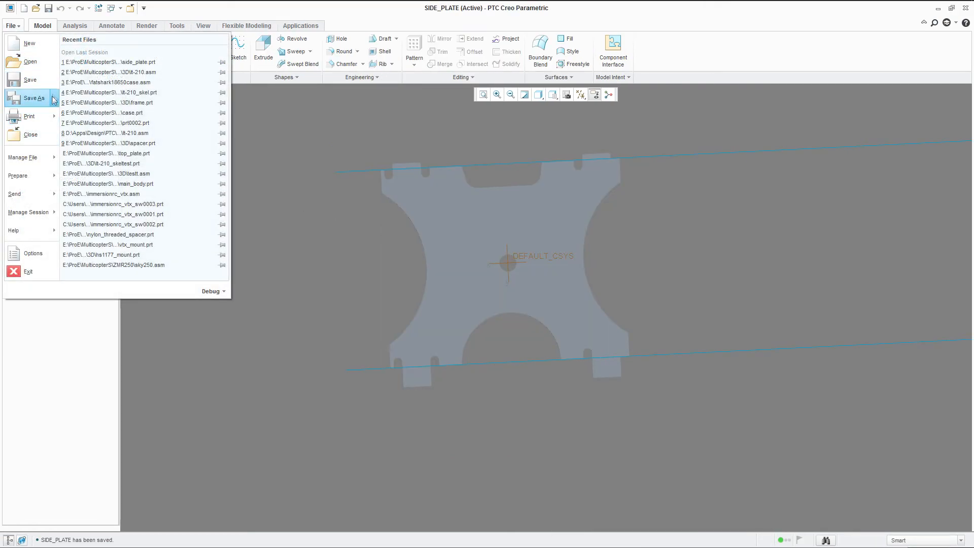
mouse_move(55, 181)
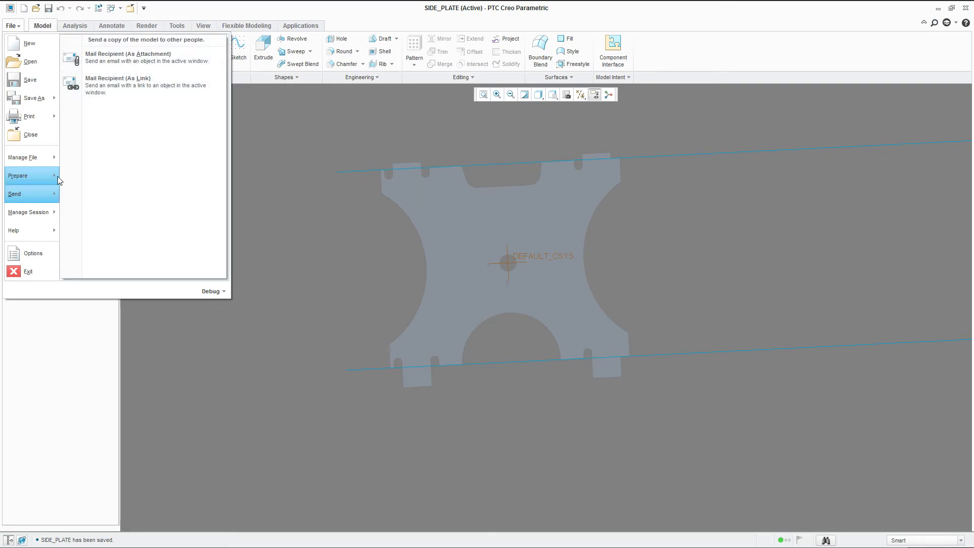
mouse_move(31, 157)
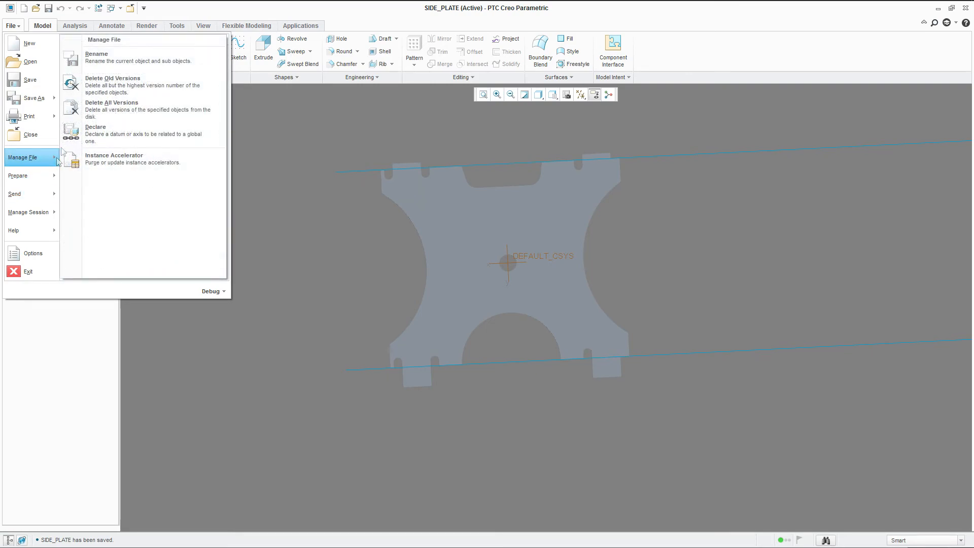
click(101, 55)
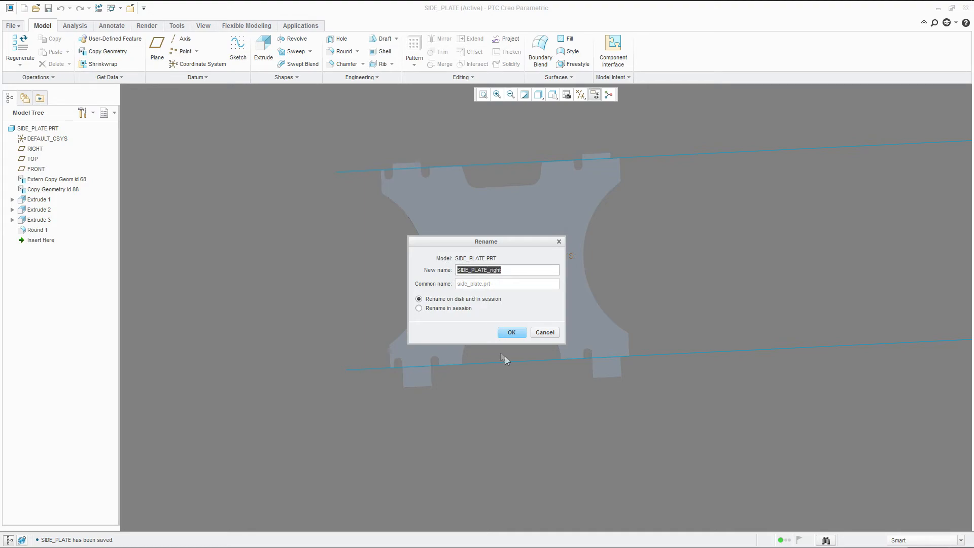
click(512, 333)
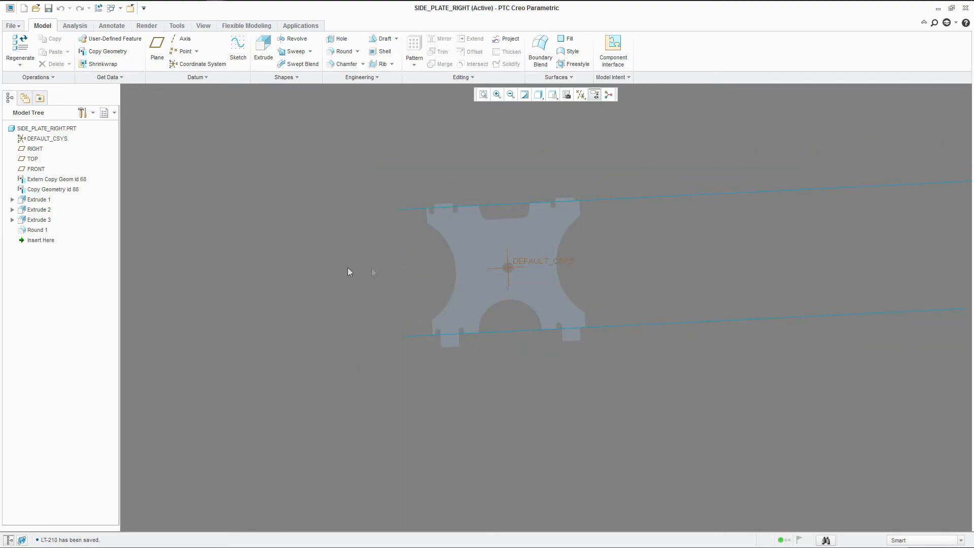
Step: Save a copy of the right side plate part as SIDE_PLATE_left
click(17, 28)
mouse_move(35, 97)
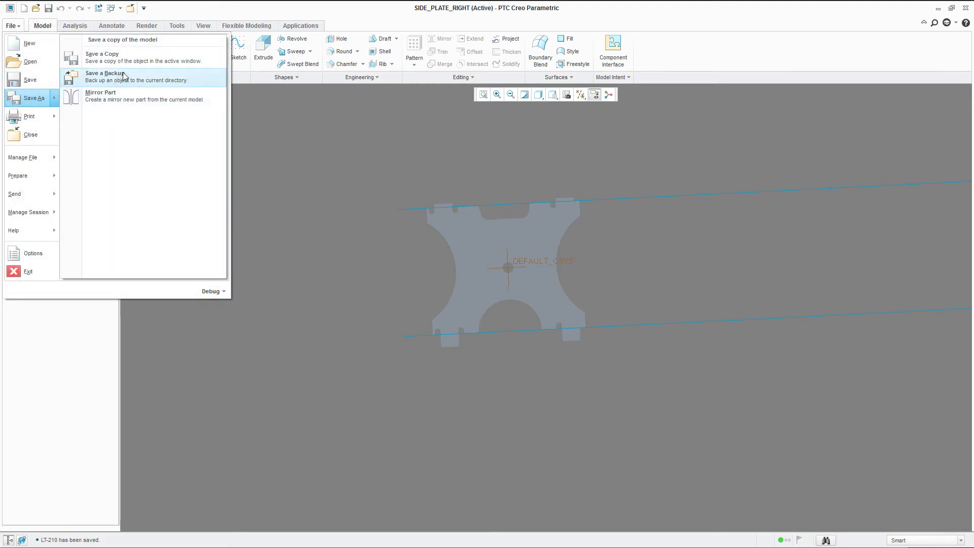
click(102, 55)
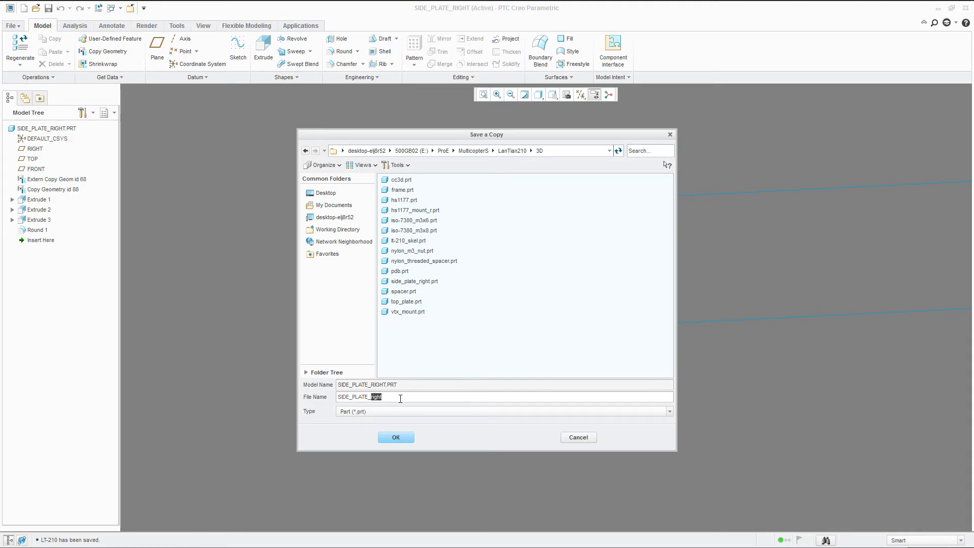
text(left)
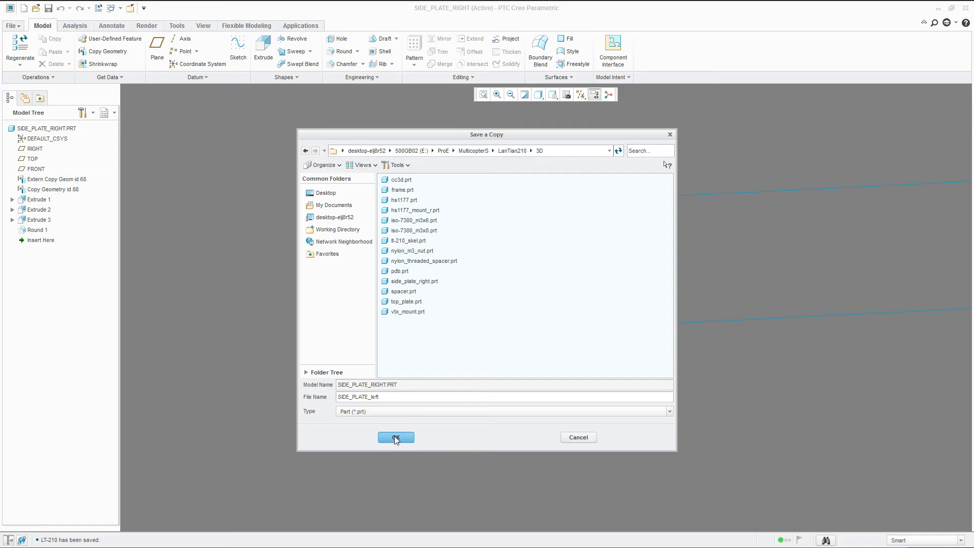
click(396, 438)
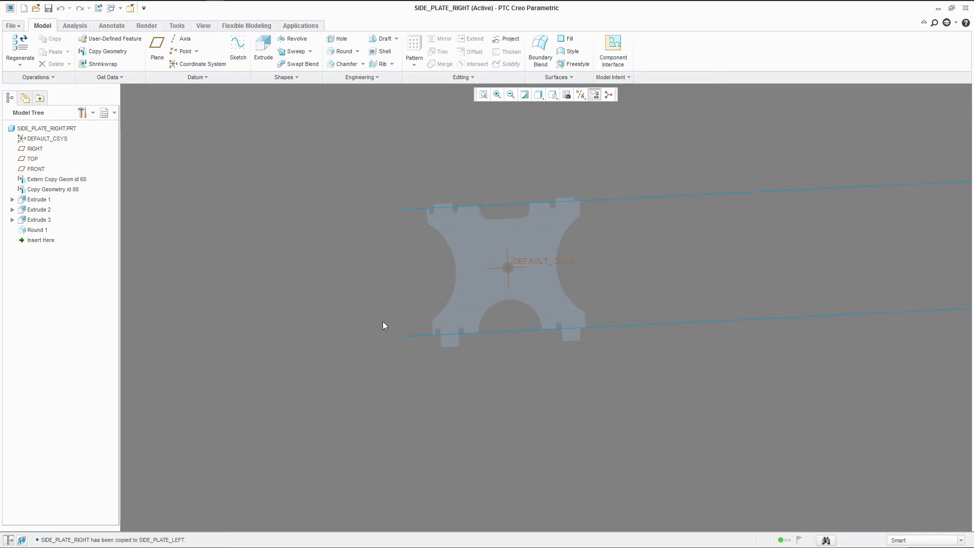
Step: Return to the LT-210 assembly and place side_plate_left.prt with its default coordinate system coincident with the skeleton's free side coordinate system
click(132, 9)
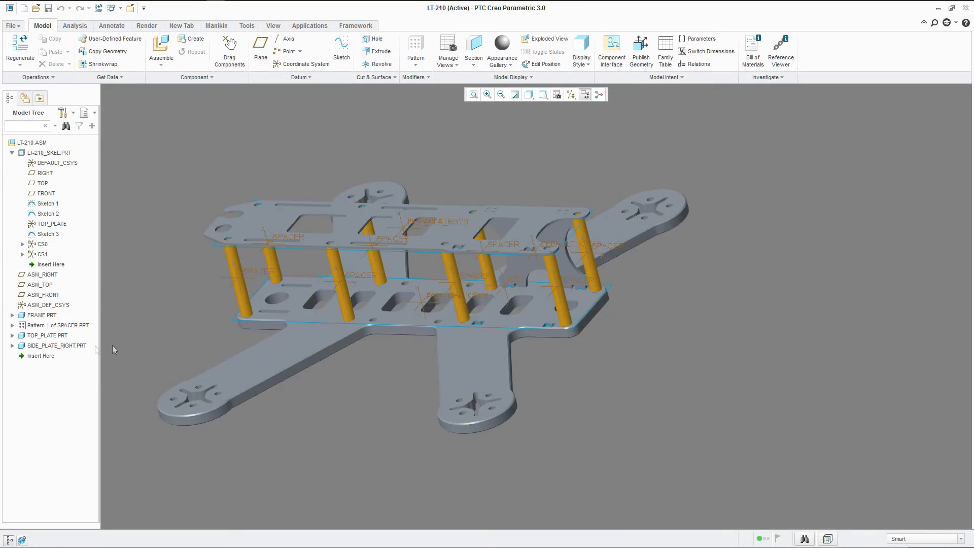
click(162, 47)
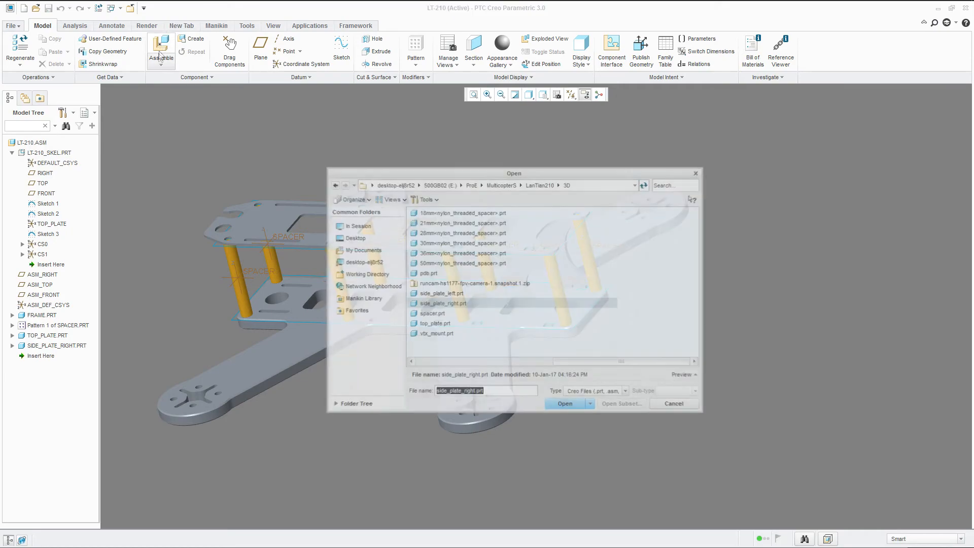
double_click(440, 293)
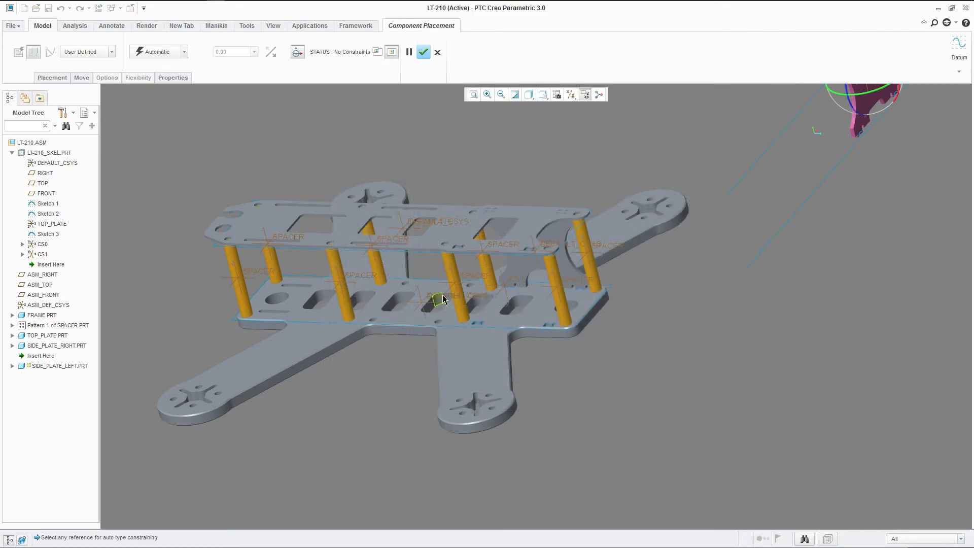
scroll(659, 233, up, 3)
click(788, 181)
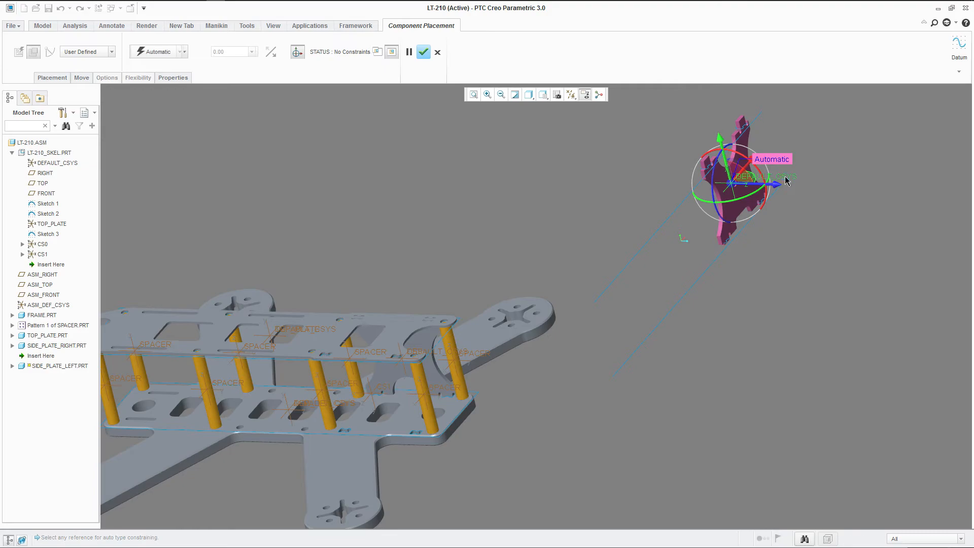
click(382, 390)
scroll(446, 246, down, 2)
scroll(441, 238, up, 5)
mouse_move(432, 210)
middle_down()
mouse_move(487, 200)
mouse_move(474, 182)
mouse_move(487, 181)
middle_up()
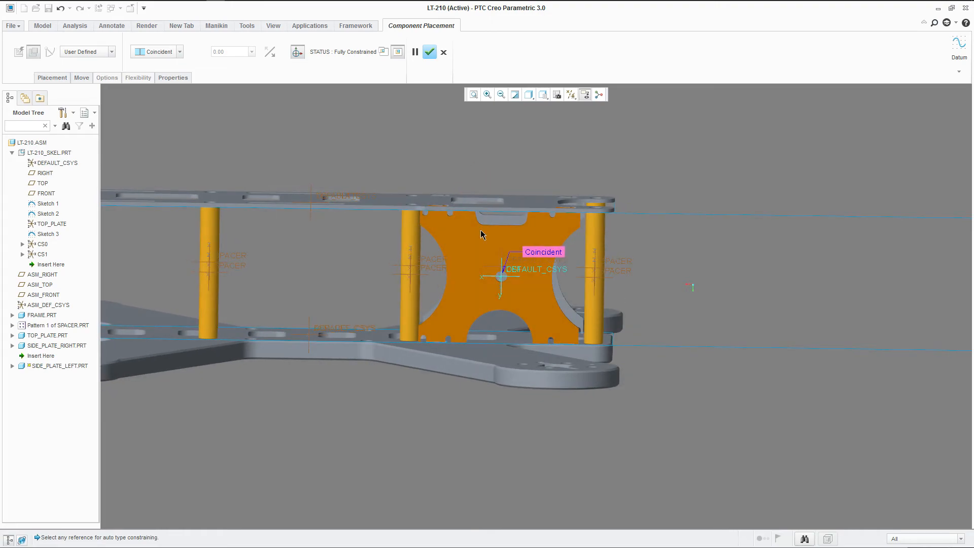
scroll(482, 234, up, 1)
click(428, 51)
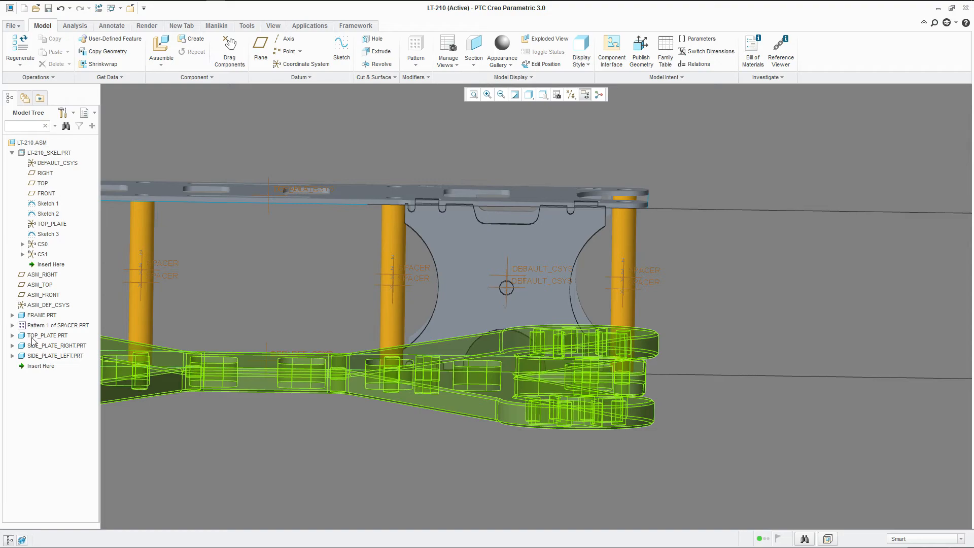
Step: Activate the left side plate within the assembly and expand its feature list
click(29, 356)
middle_drag(491, 245, 474, 328)
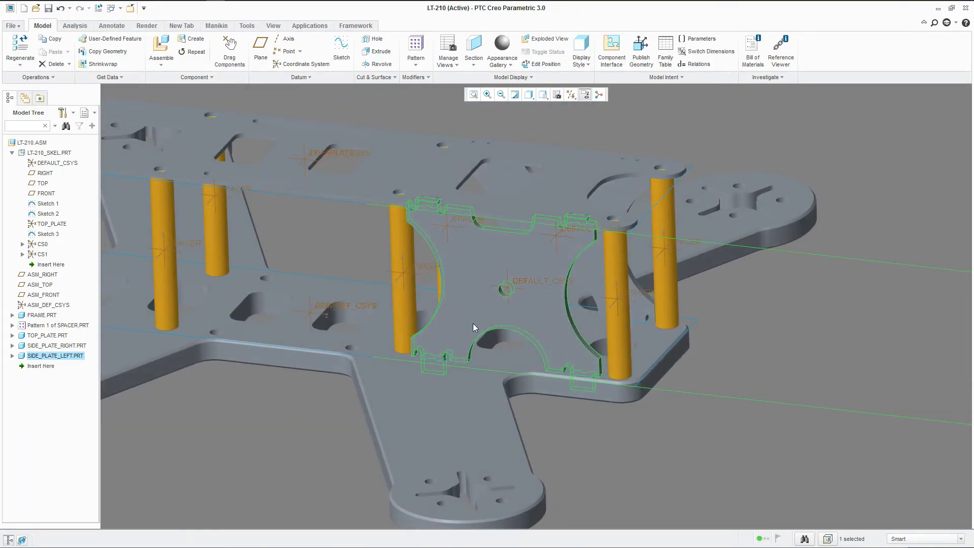
scroll(507, 279, up, 1)
scroll(453, 264, down, 1)
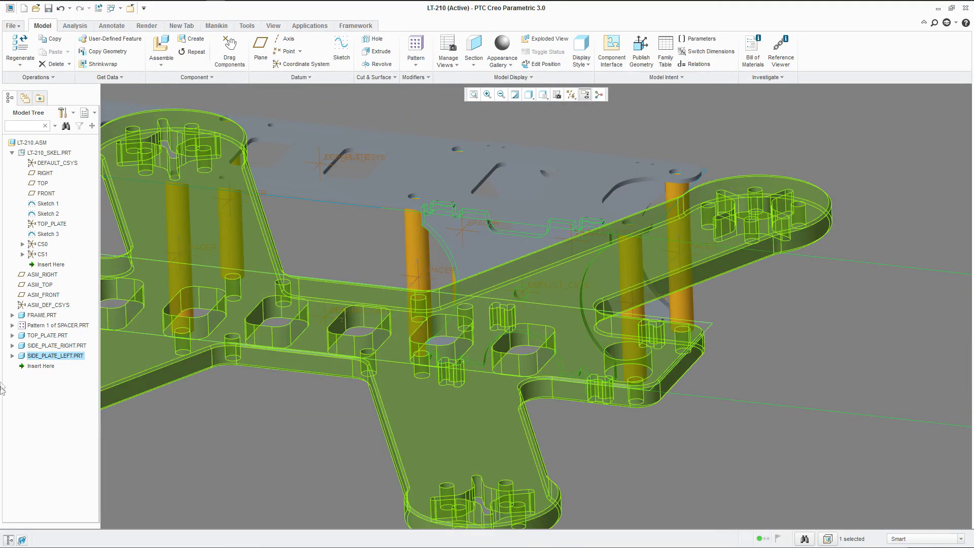
right_click(36, 359)
click(53, 115)
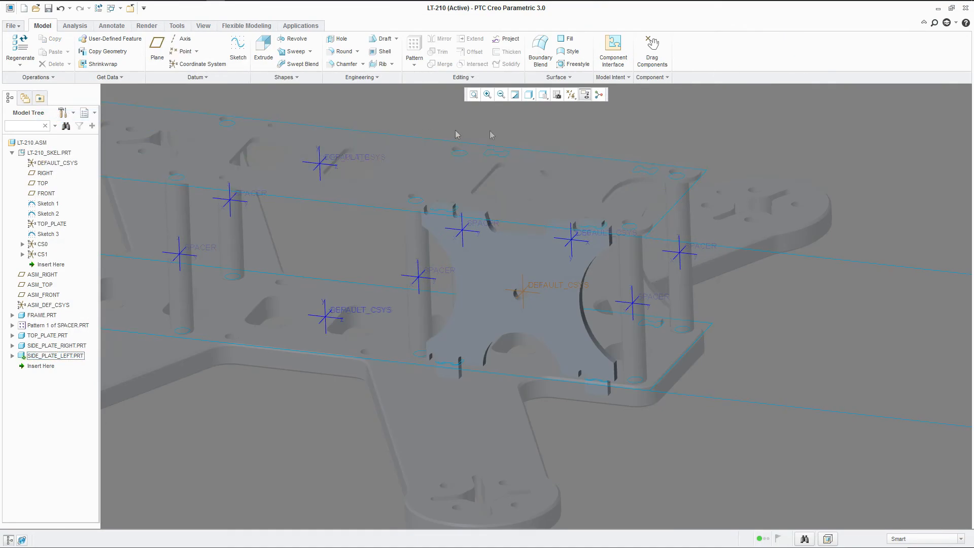
middle_drag(517, 330, 494, 263)
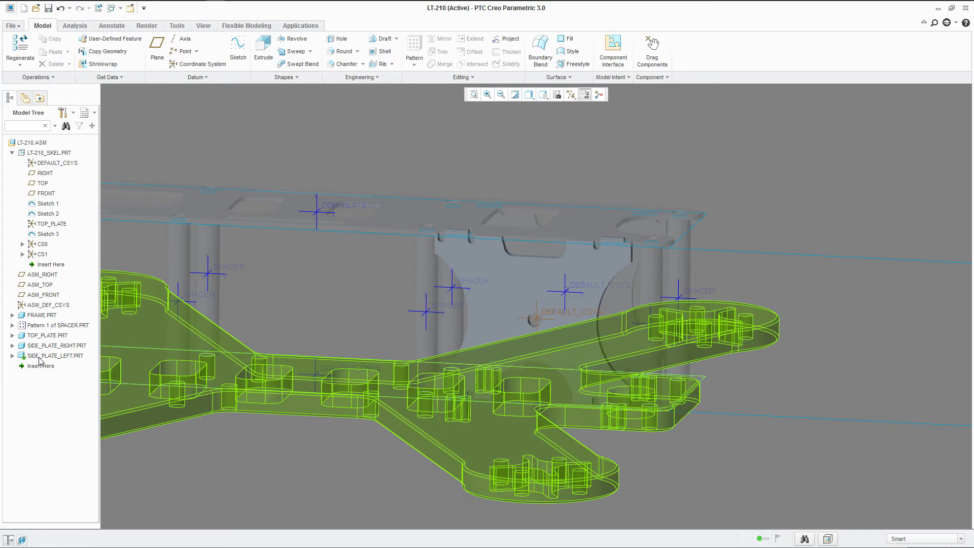
click(12, 357)
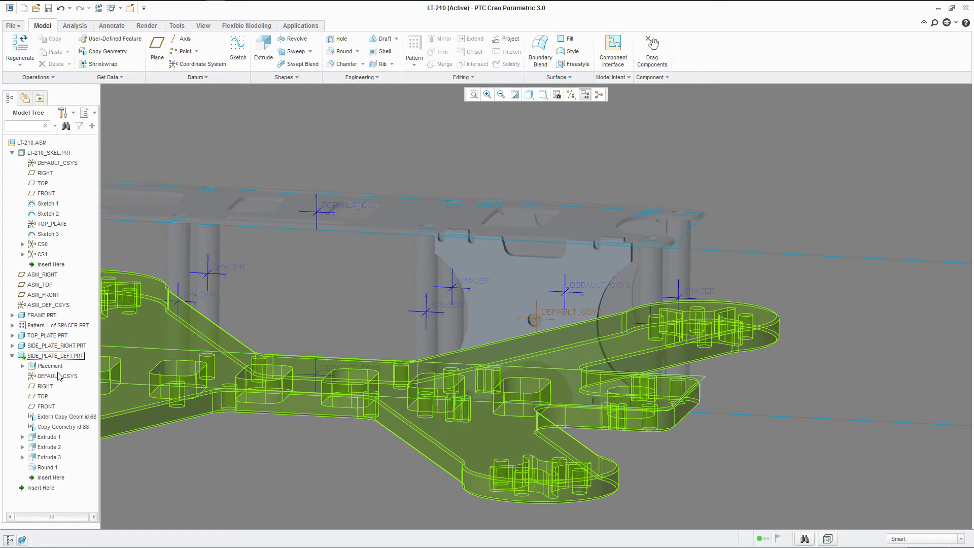
Step: Redefine the left plate's external copy geometry to use the two slots and edge line on the opposite side of the skeleton, accepting the result
click(46, 417)
right_click(58, 419)
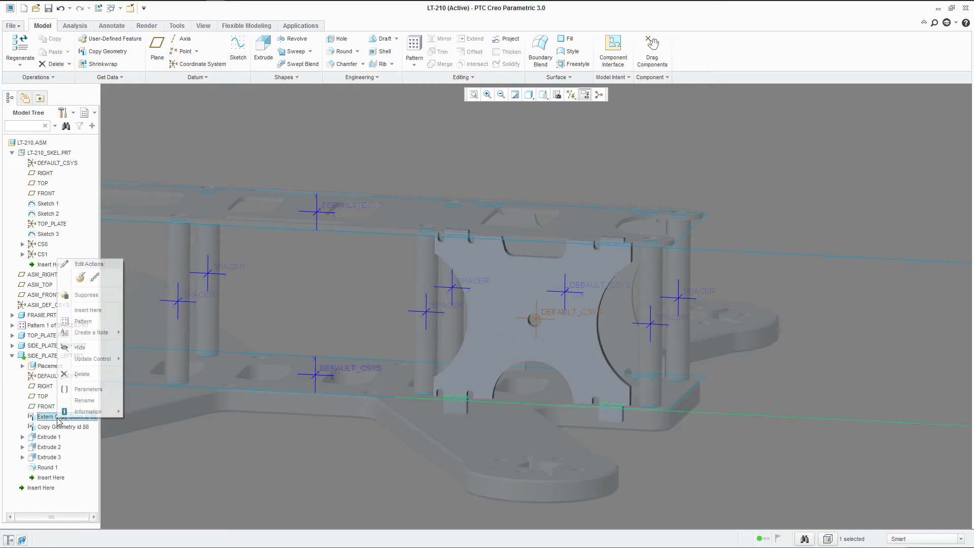
click(81, 279)
click(51, 79)
click(77, 183)
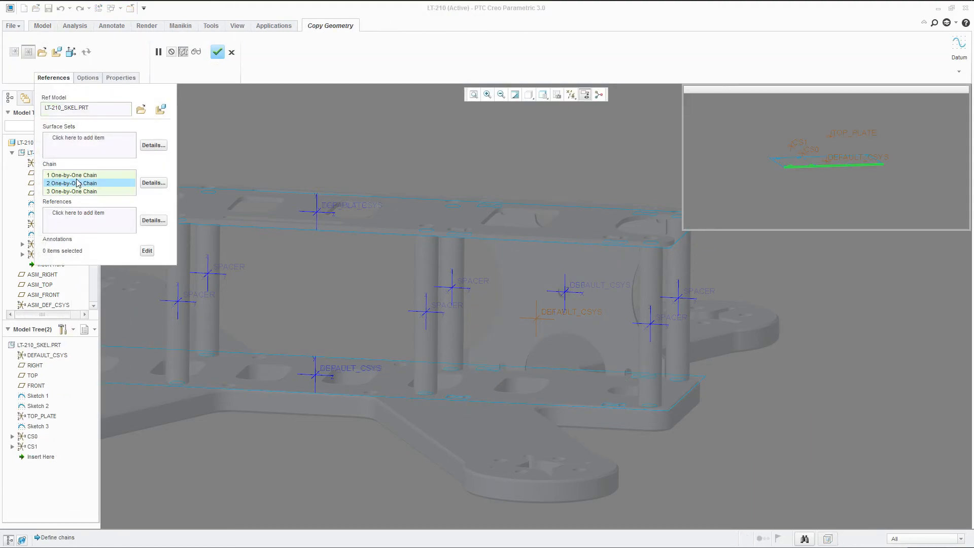
mouse_move(774, 150)
middle_down()
mouse_move(855, 161)
mouse_move(807, 158)
mouse_move(828, 128)
mouse_move(859, 148)
mouse_move(830, 196)
mouse_move(824, 152)
mouse_move(783, 168)
middle_up()
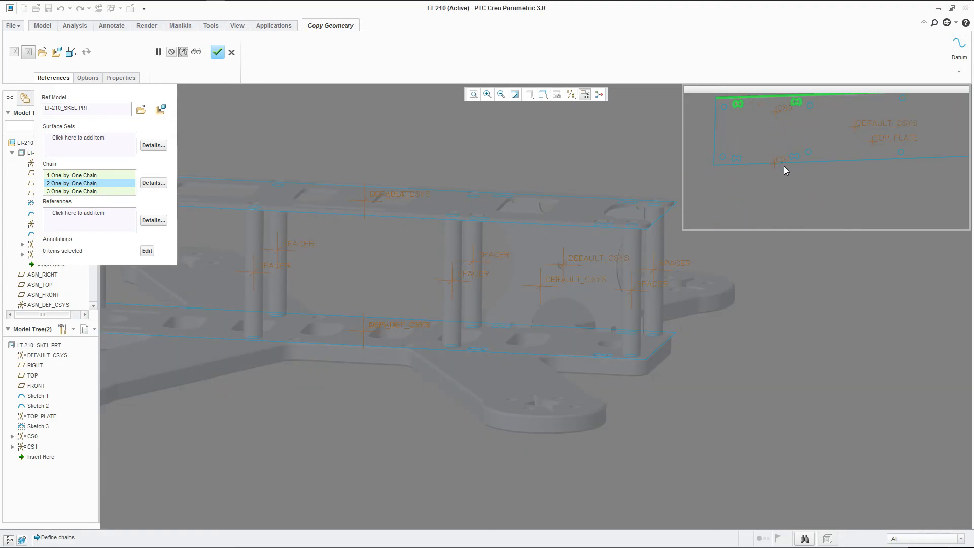
click(736, 170)
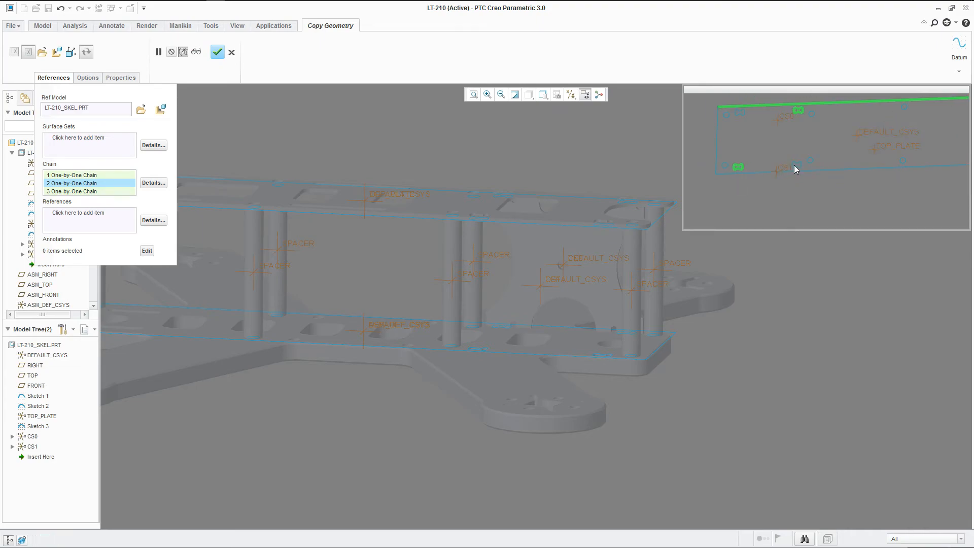
click(796, 166)
ctrl+click(797, 111)
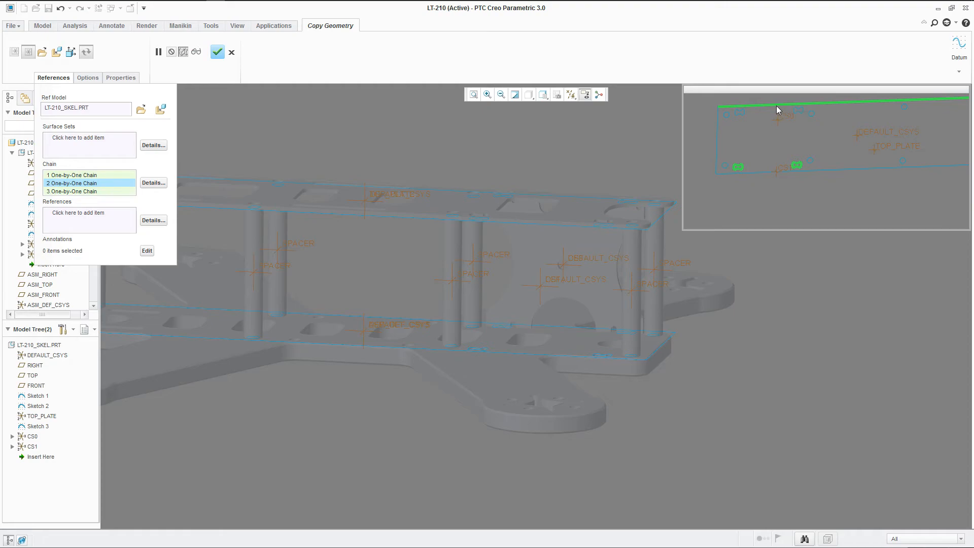
click(753, 173)
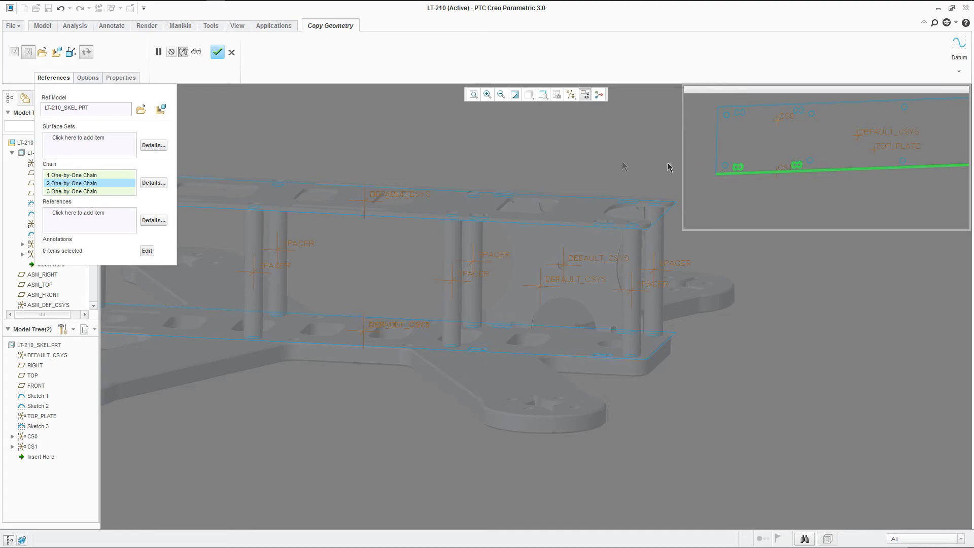
click(217, 53)
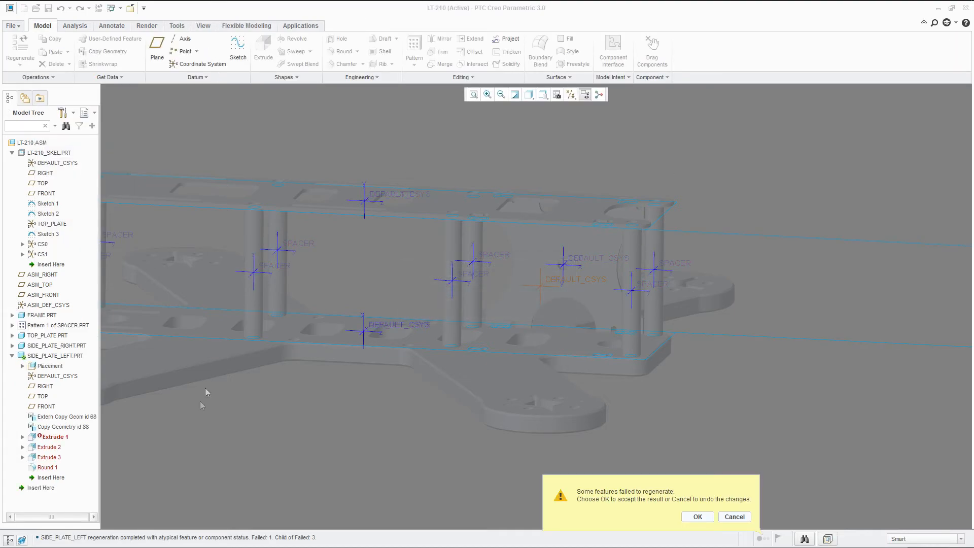
click(698, 516)
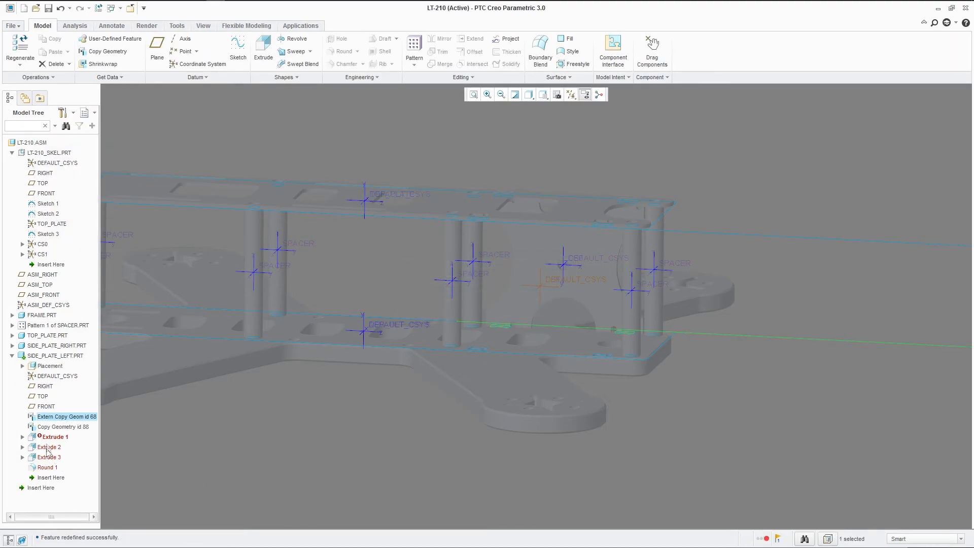
Step: Redefine the left plate's Copy Geometry id 88, proceeding past the external reference dialog, and remove all its chains
right_click(60, 432)
click(97, 254)
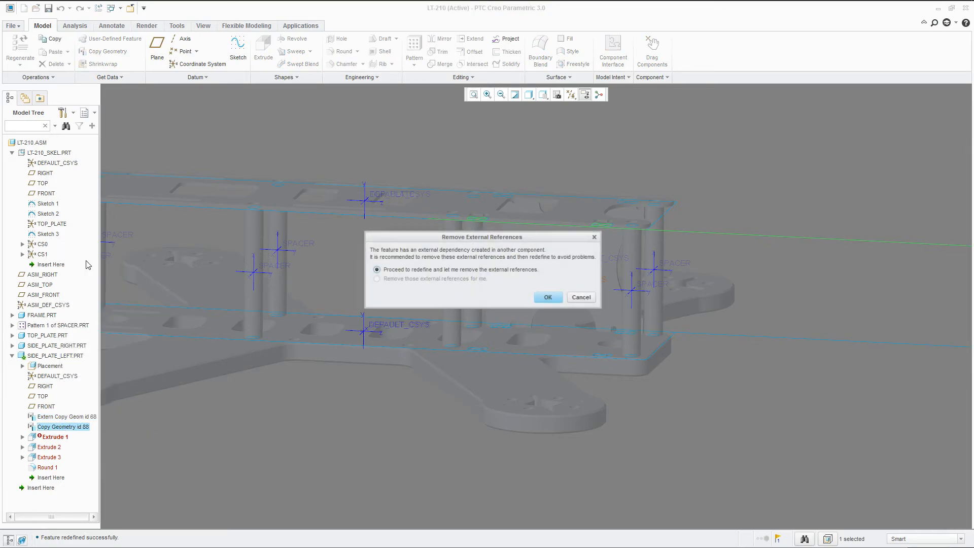
click(548, 297)
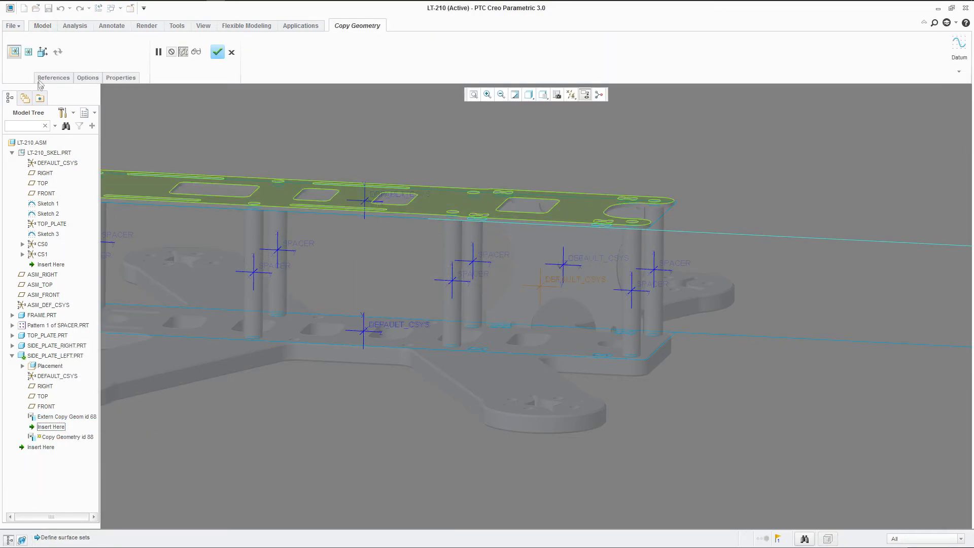
click(53, 77)
click(74, 171)
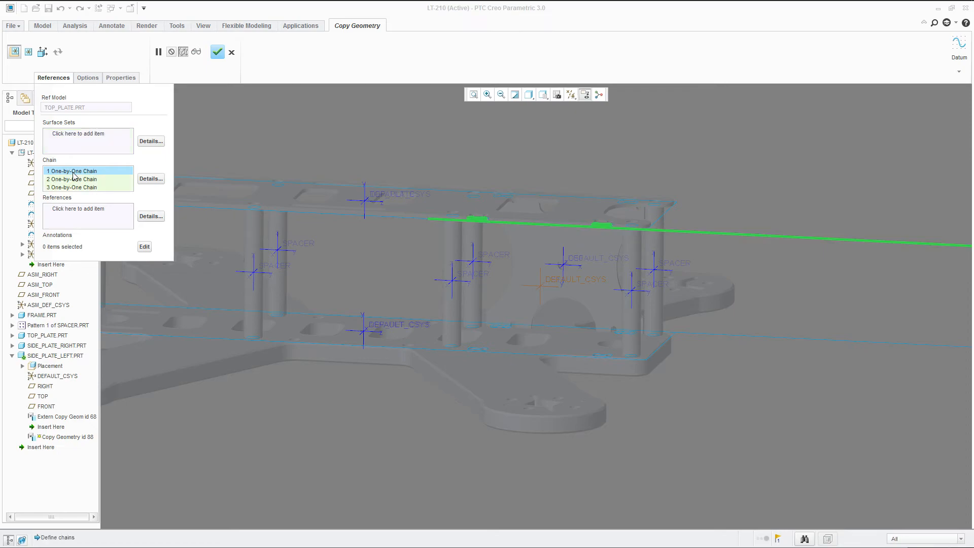
right_click(70, 179)
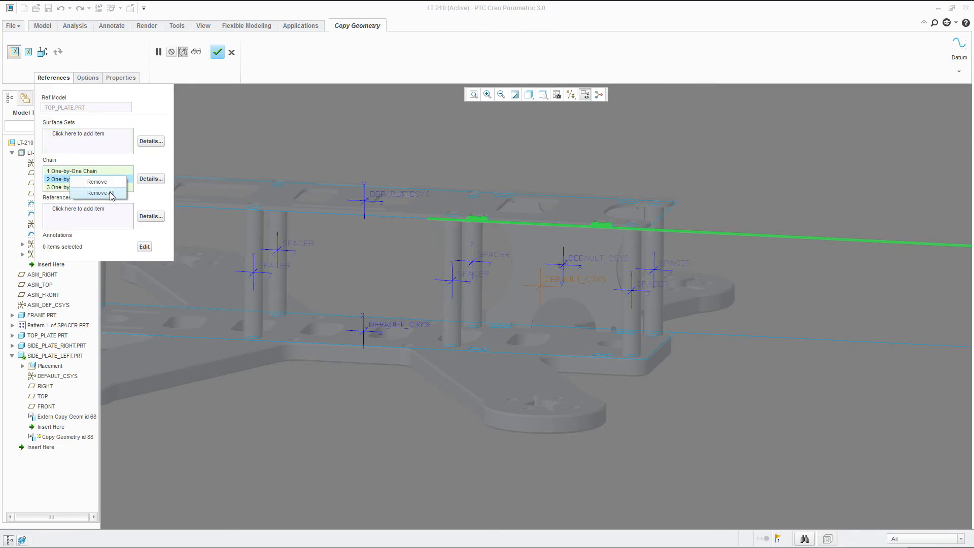
click(98, 193)
Step: Copy the two slot outlines and the long edge line from the left plate's side of the top plate as new chains
scroll(436, 219, down, 6)
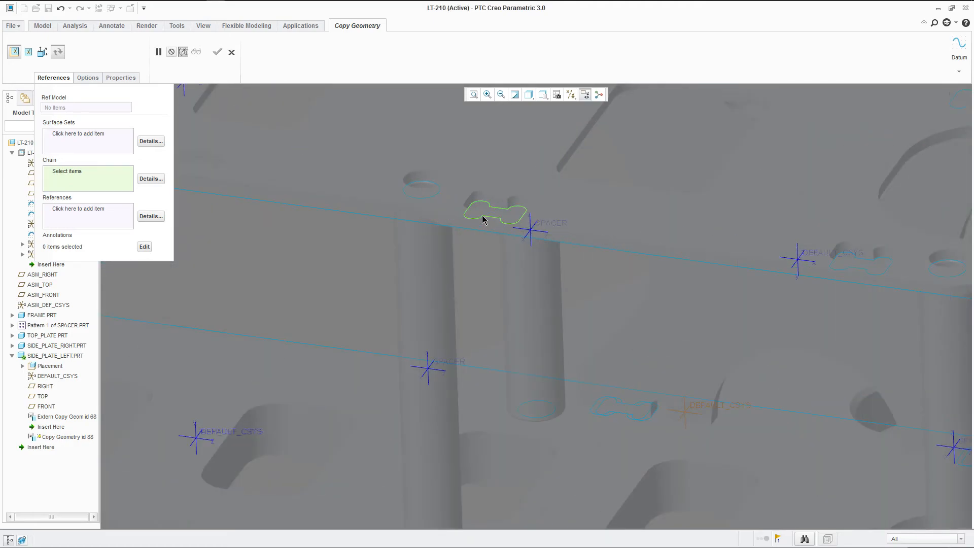
click(483, 220)
ctrl+click(847, 270)
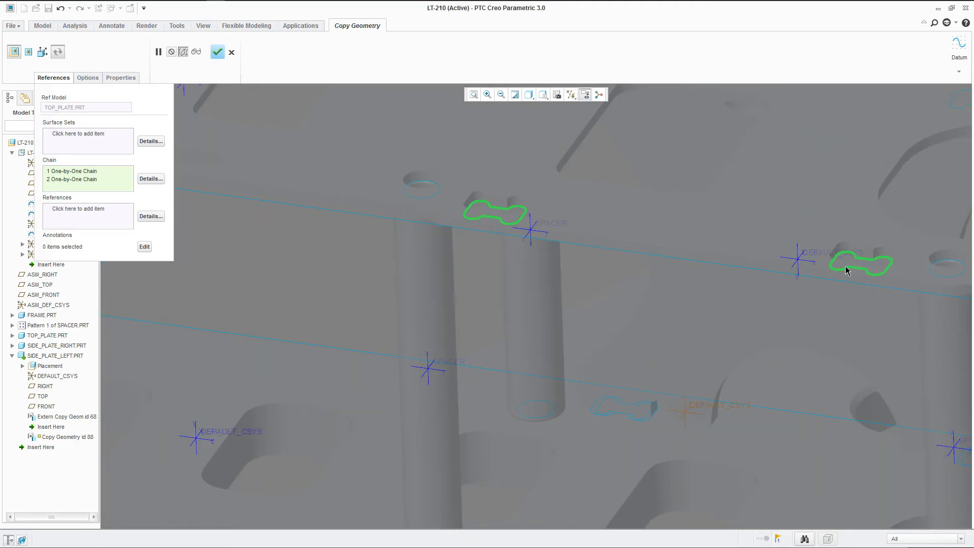
ctrl+click(689, 273)
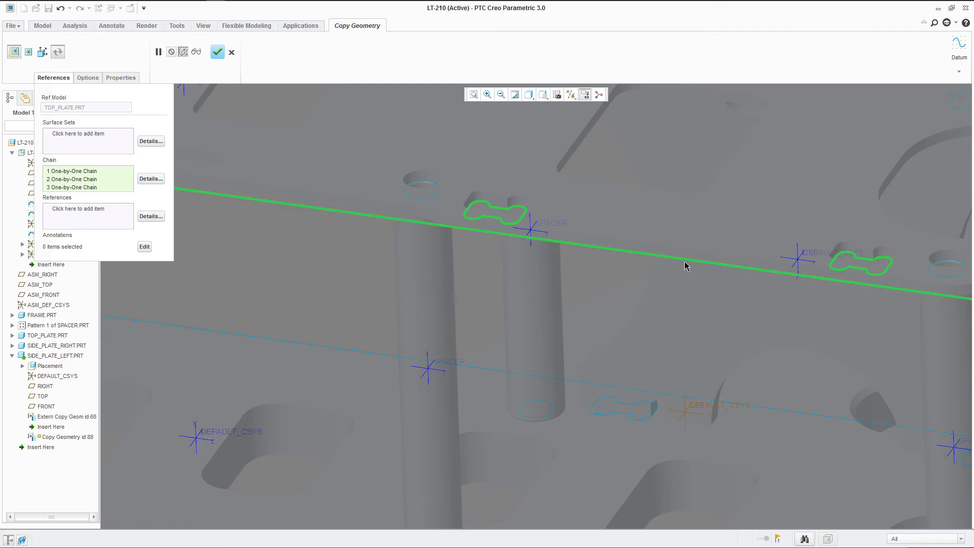
scroll(411, 298, up, 5)
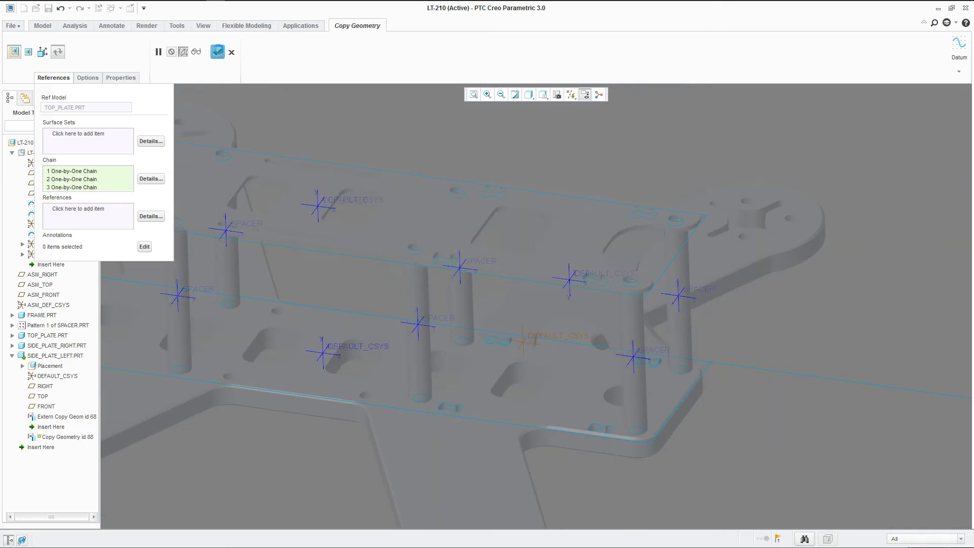
click(217, 52)
Step: Redefine Extrude 1 of the left side plate and open its section sketch for editing
right_click(53, 437)
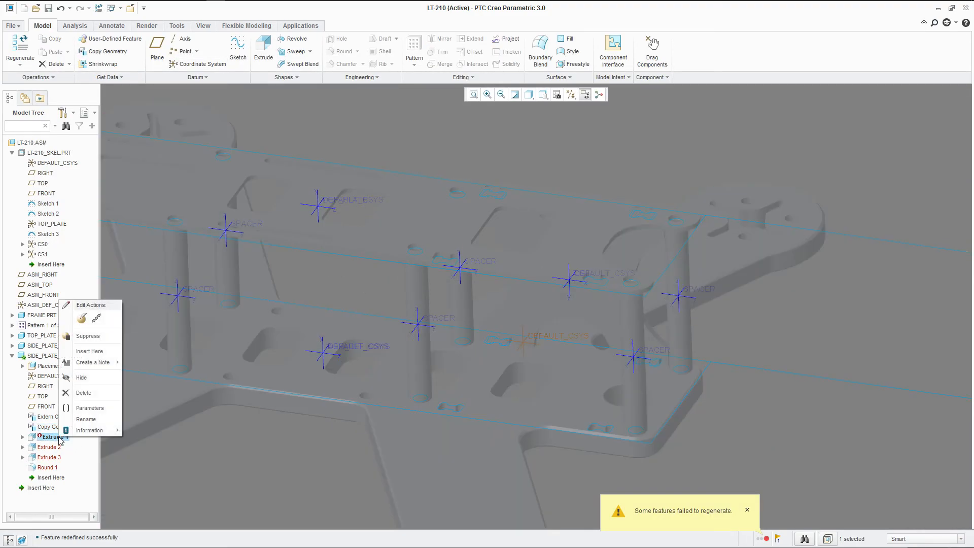
click(85, 315)
click(51, 79)
click(127, 113)
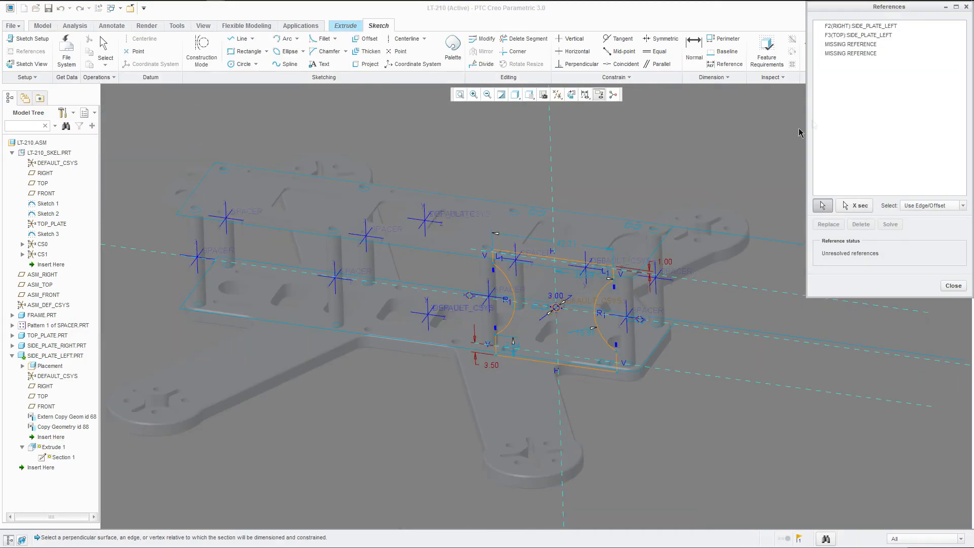
Step: Replace the section's upper missing reference with the top plate's copied edge curve and solve the sketch
click(863, 44)
ctrl+click(864, 53)
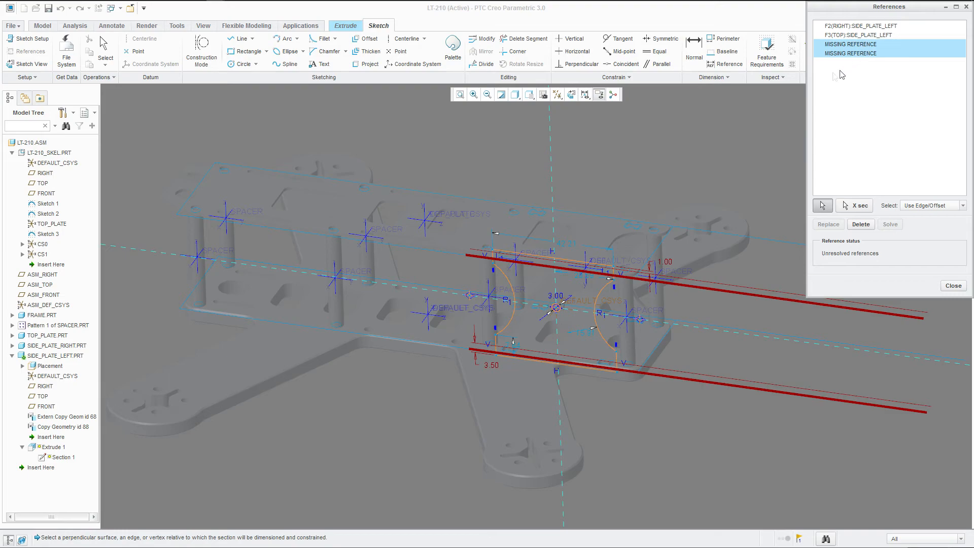
click(848, 45)
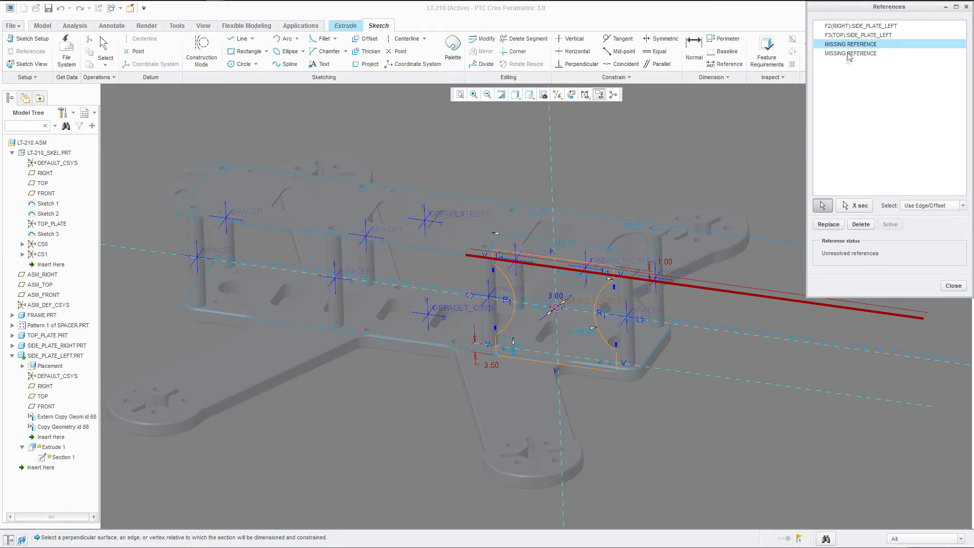
click(832, 227)
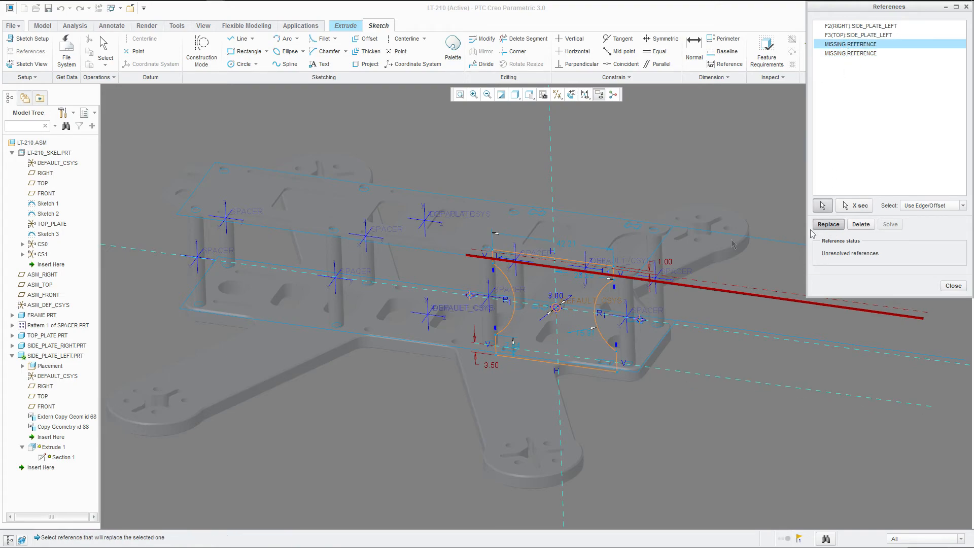
scroll(387, 269, up, 2)
scroll(431, 264, down, 3)
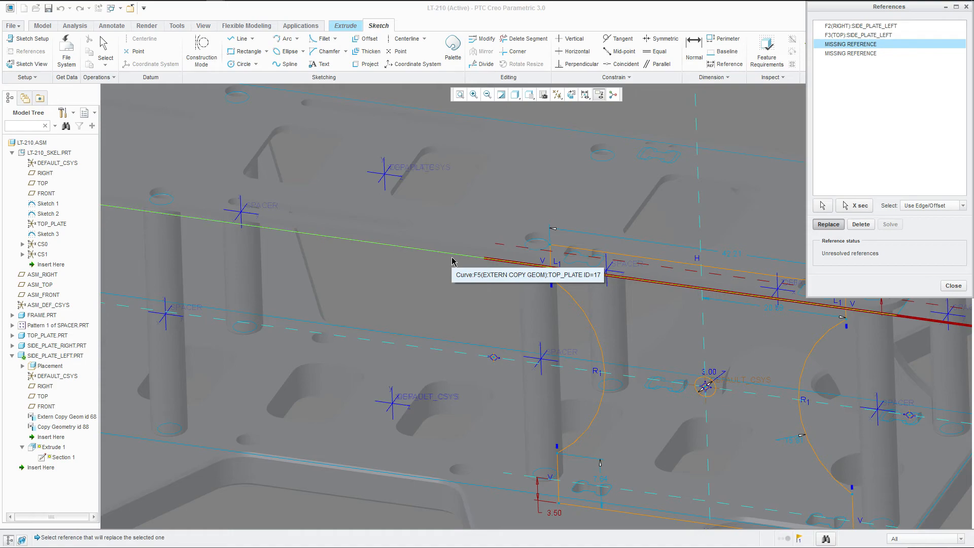
click(453, 261)
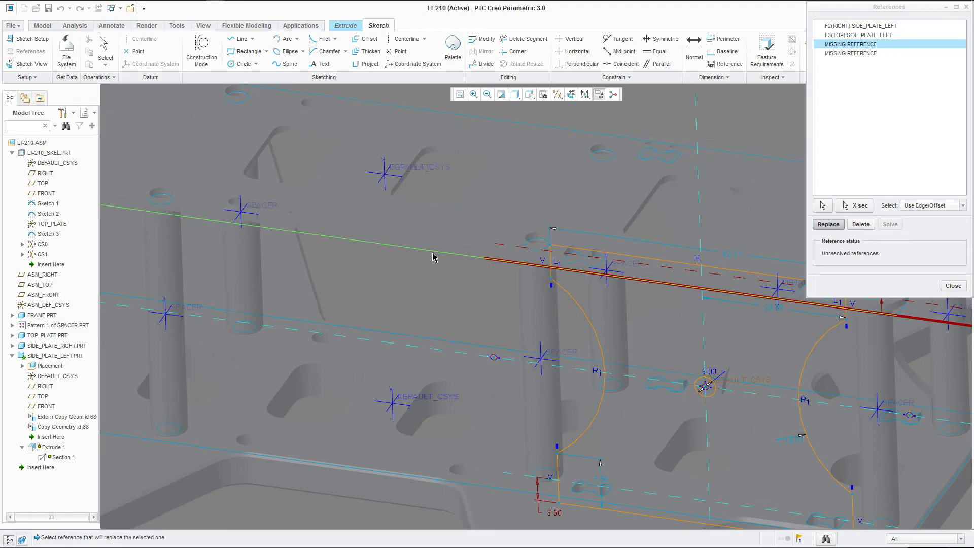
click(433, 257)
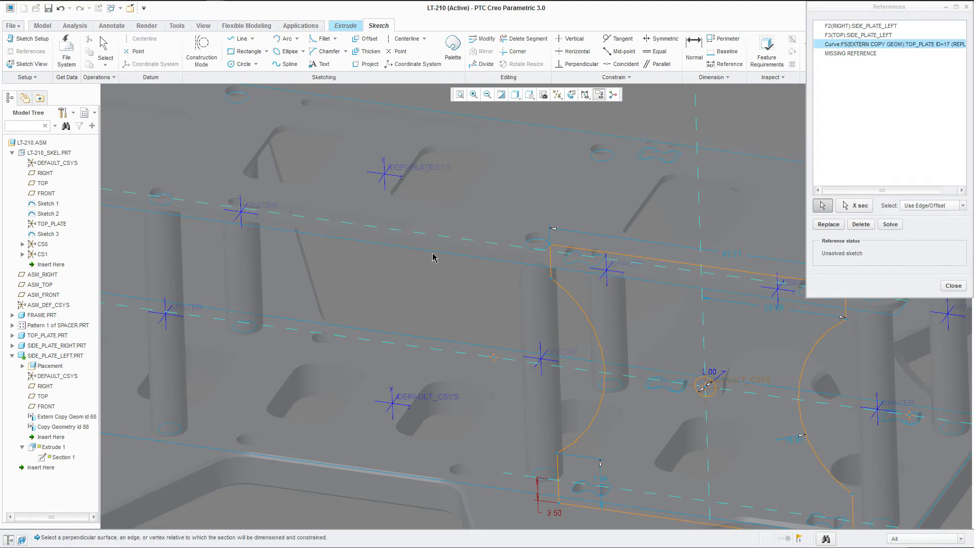
click(889, 225)
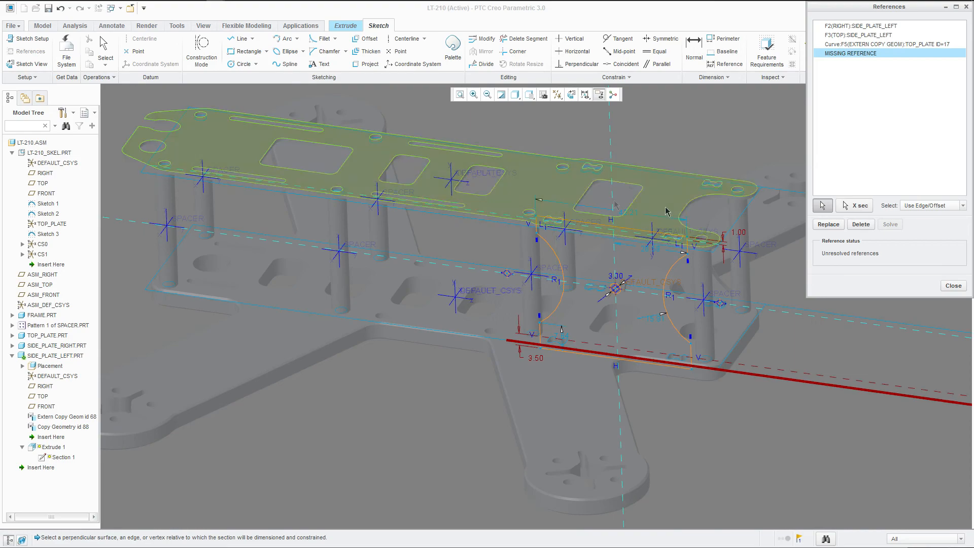
Step: Replace the remaining missing reference with the skeleton's lower Sketch 1 edge curve, solve the sketch and close the references
click(828, 224)
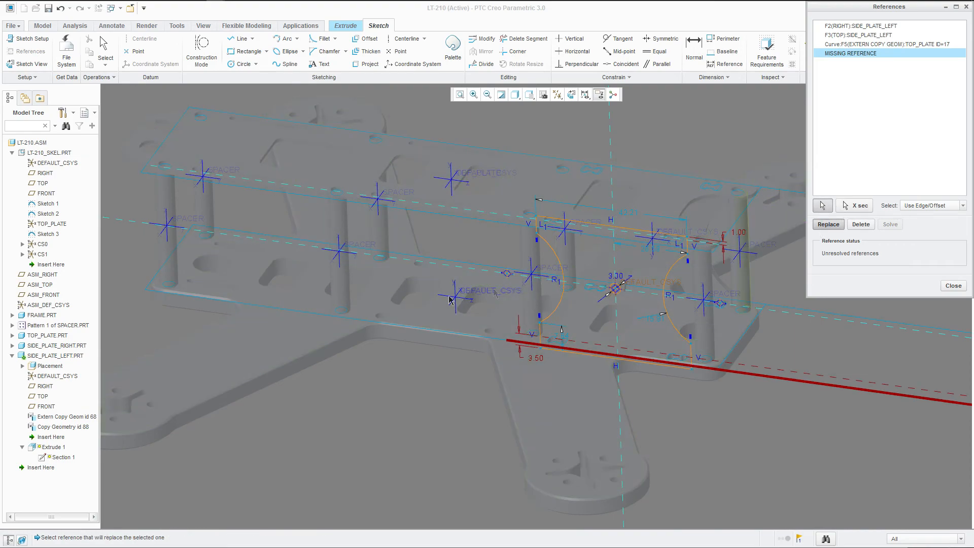
click(357, 322)
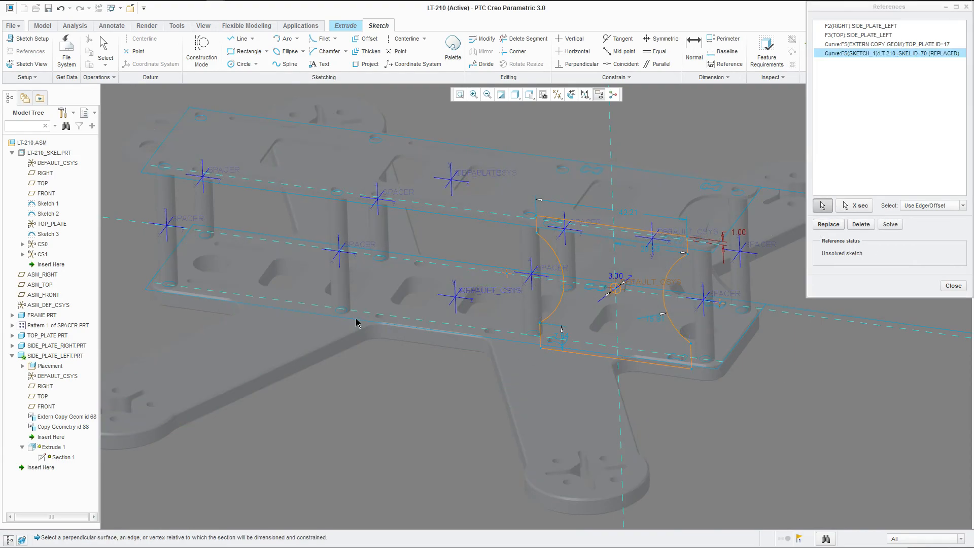
click(889, 224)
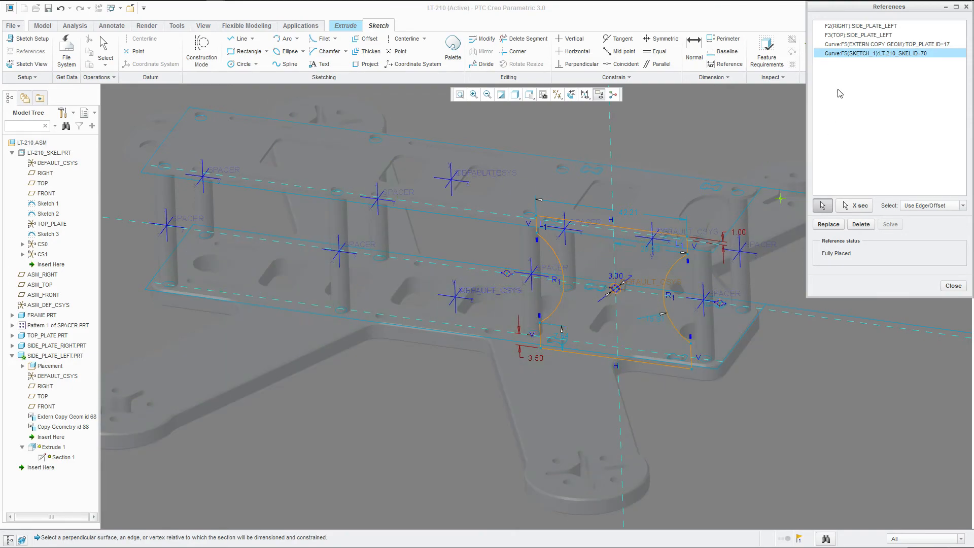
click(948, 286)
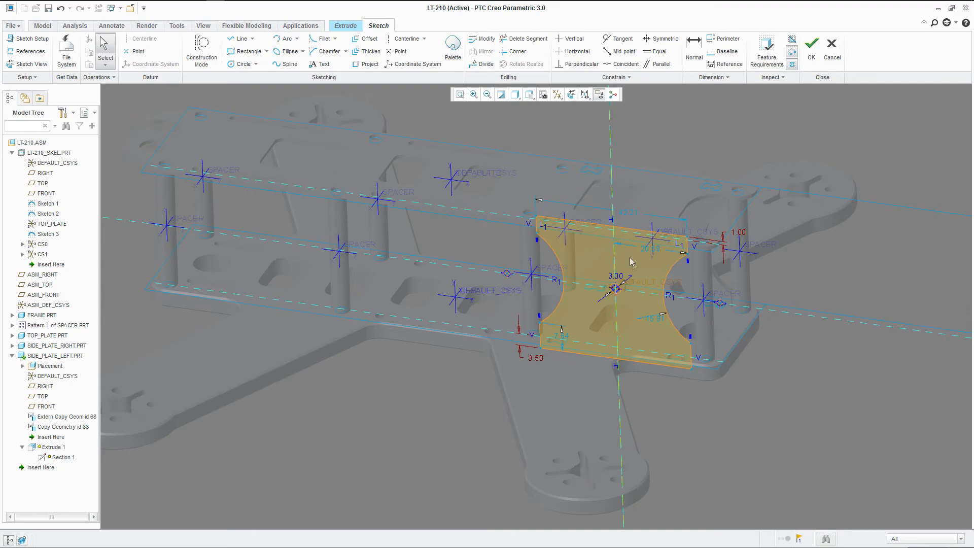
Step: Orient the sketch to 2D and make the section's two vertical side edges coincident with the neighbouring vertical model edges beside the spacers
click(571, 95)
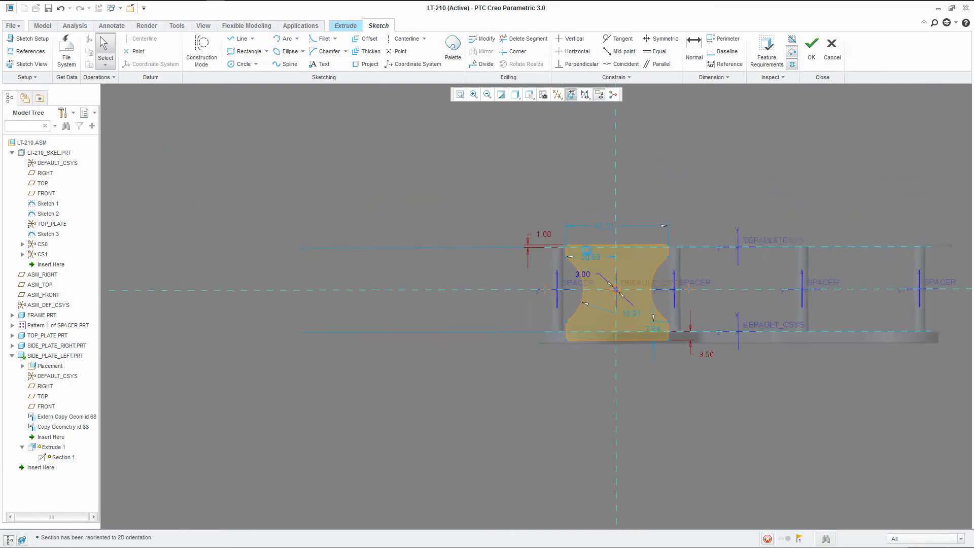
scroll(563, 274, down, 3)
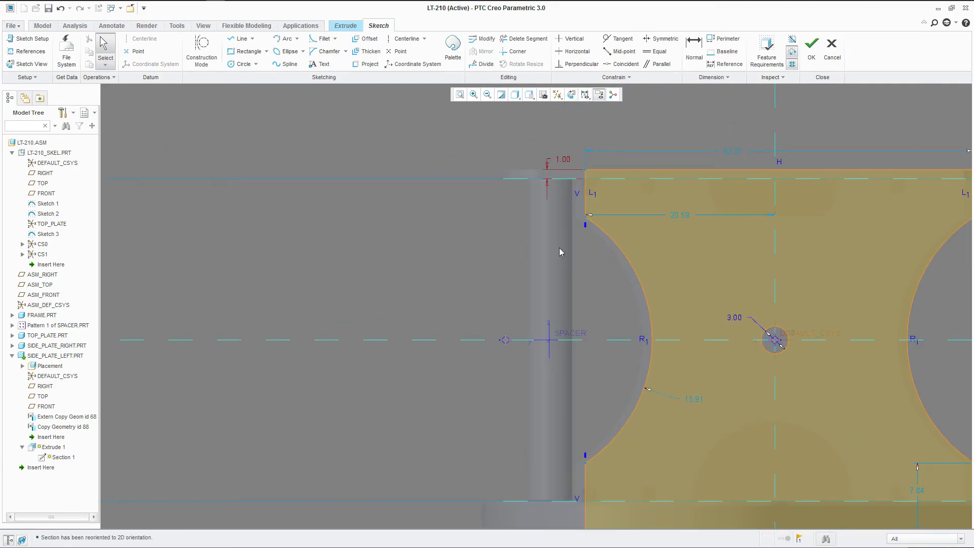
click(621, 64)
click(587, 209)
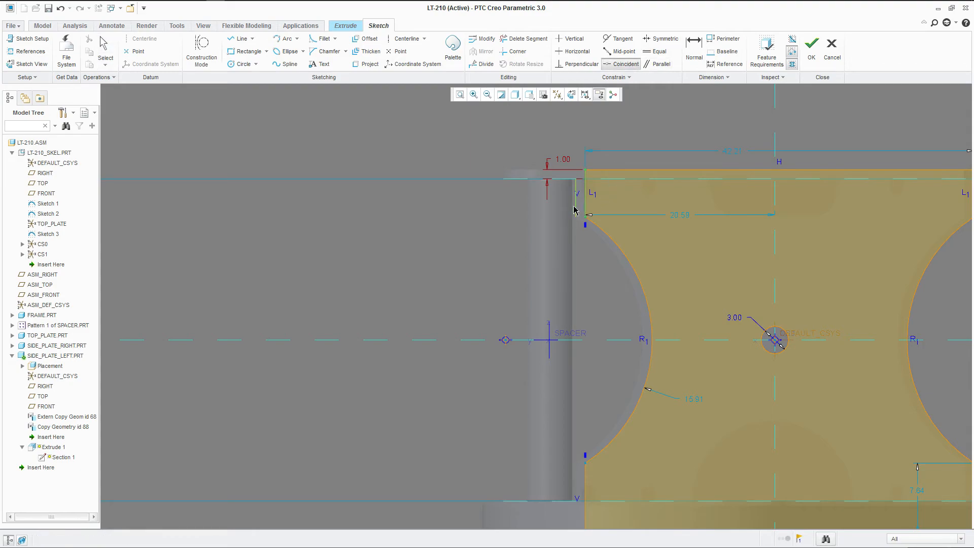
click(577, 211)
scroll(577, 208, up, 2)
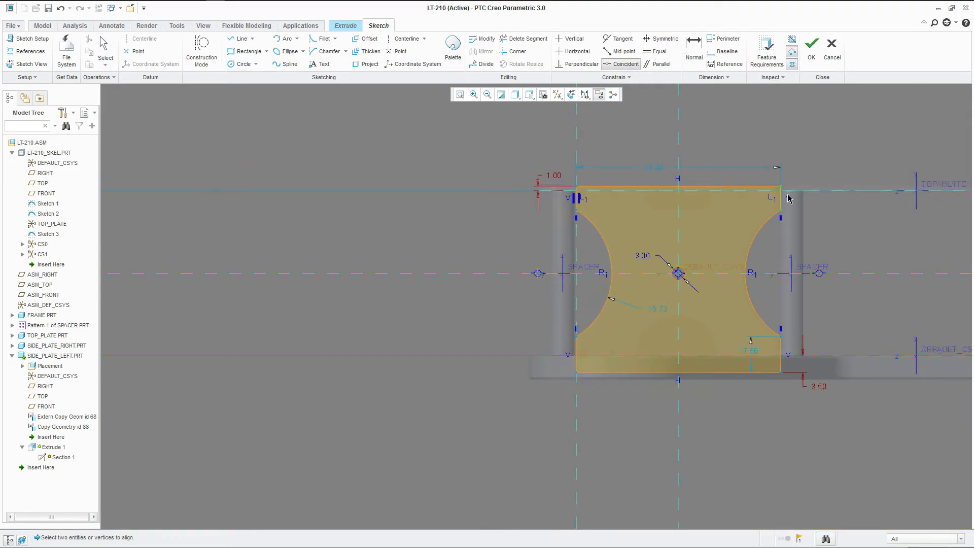
scroll(768, 205, down, 2)
click(766, 203)
scroll(724, 173, up, 3)
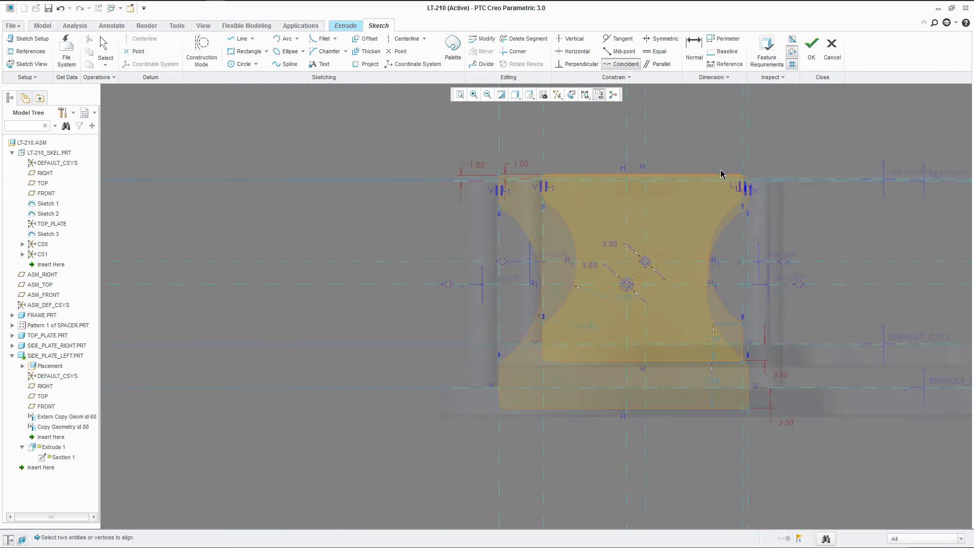
scroll(751, 333, down, 5)
scroll(593, 332, up, 4)
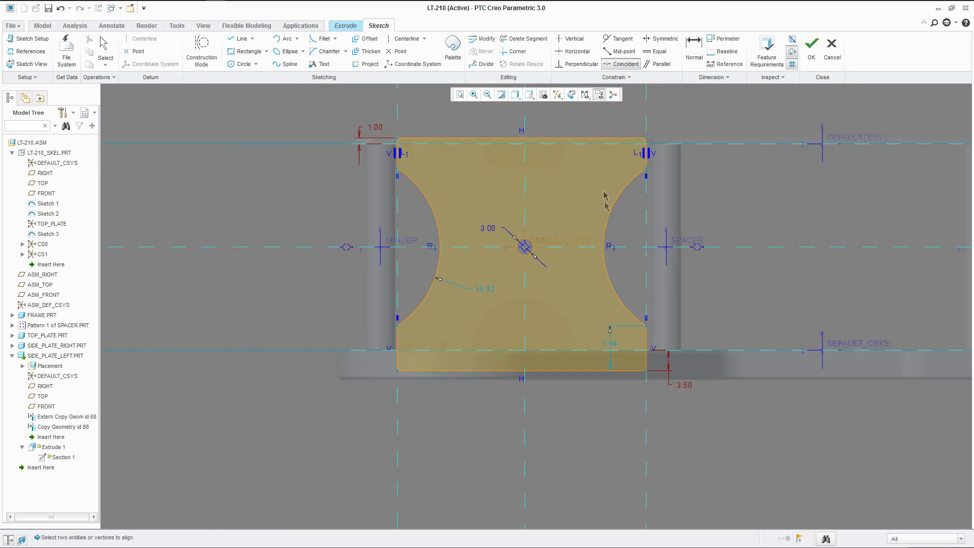
Step: Accept the section and finish redefining Extrude 1, and open the section sketch of the left side plate's failed Extrude 2 for editing
click(808, 51)
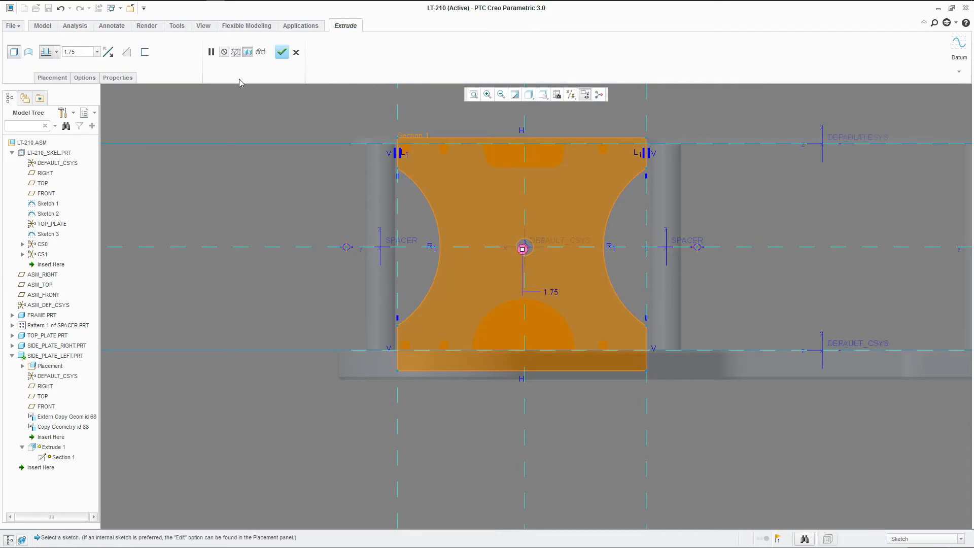
click(280, 53)
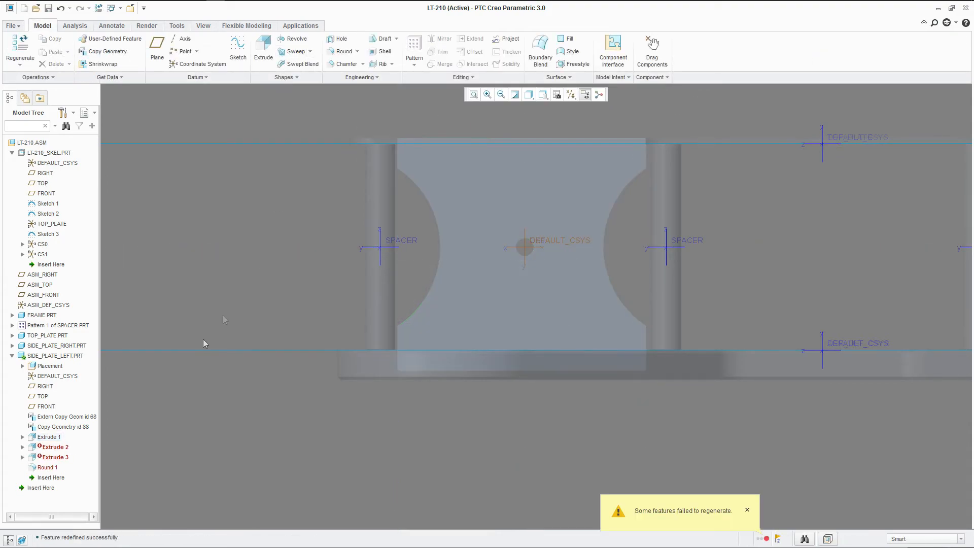
click(55, 447)
right_click(56, 447)
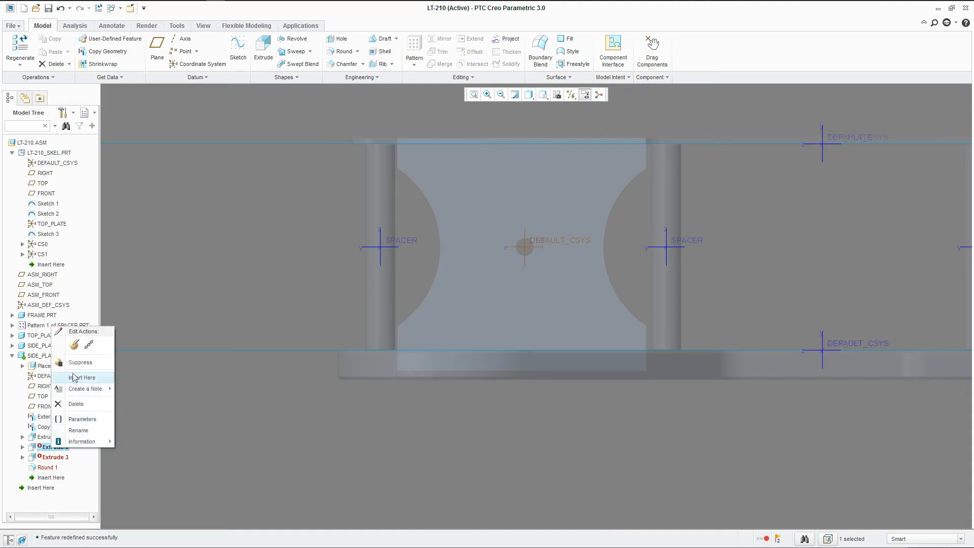
click(74, 344)
scroll(453, 125, up, 3)
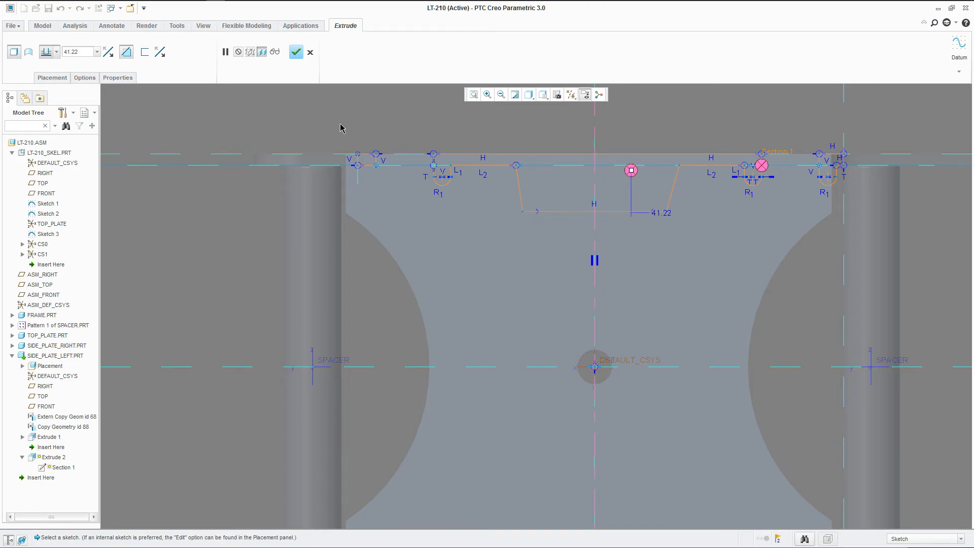
right_click(305, 121)
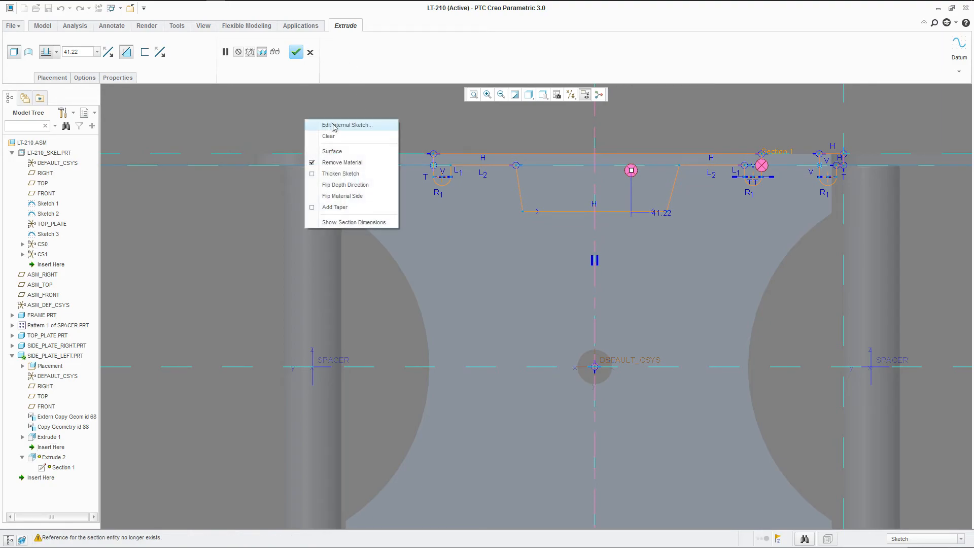
click(336, 125)
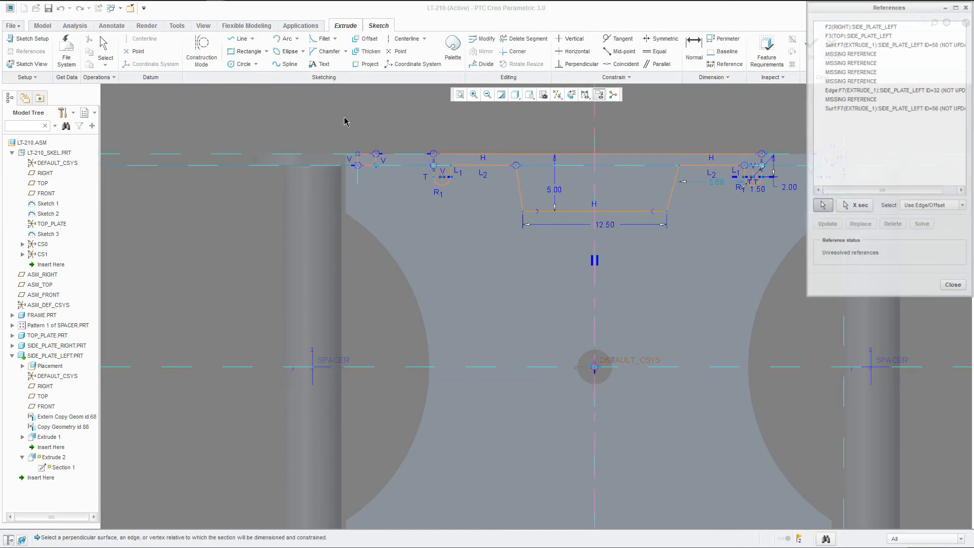
Step: Delete all missing and outdated references from Extrude 2's sketch, keeping only the RIGHT and TOP datum planes, and close the references
click(834, 54)
shift+click(835, 71)
ctrl+click(836, 81)
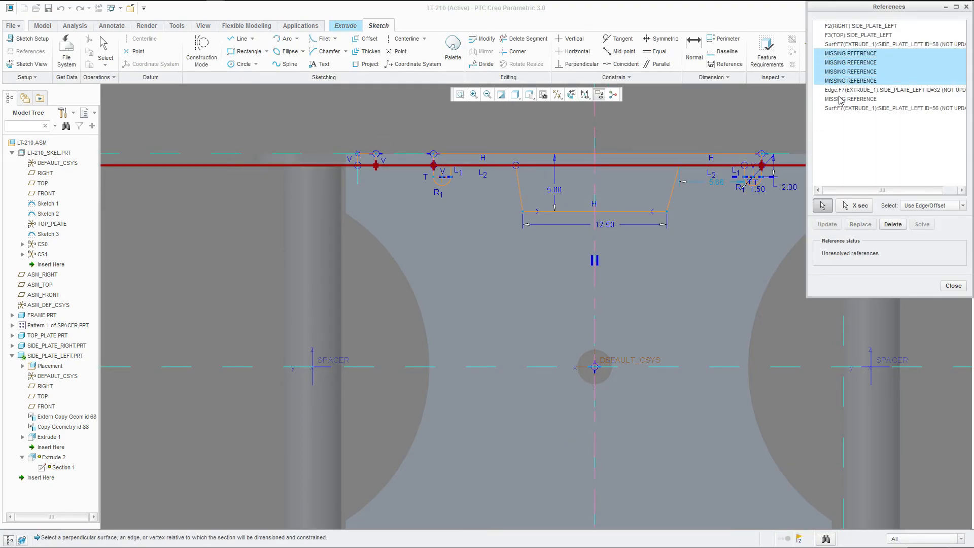
ctrl+click(841, 99)
click(858, 117)
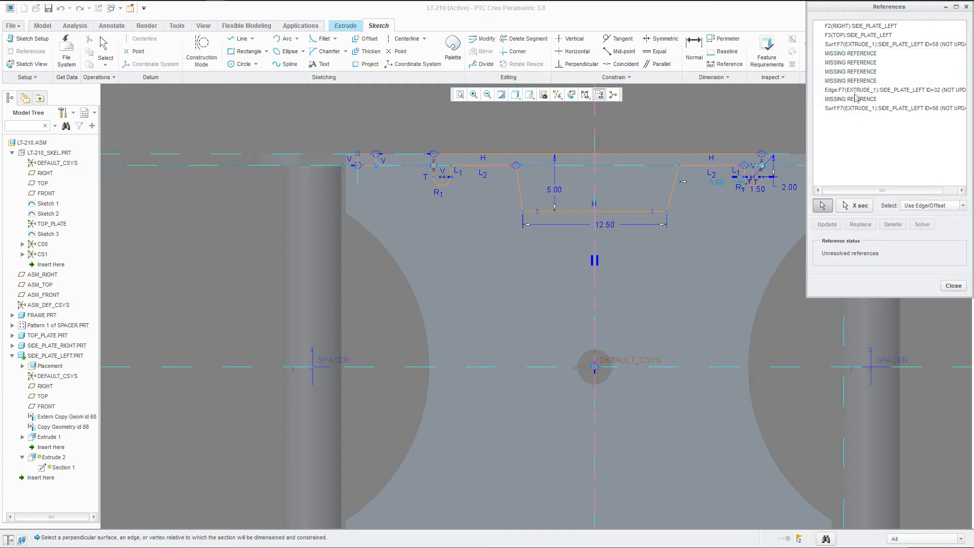
click(855, 91)
click(849, 55)
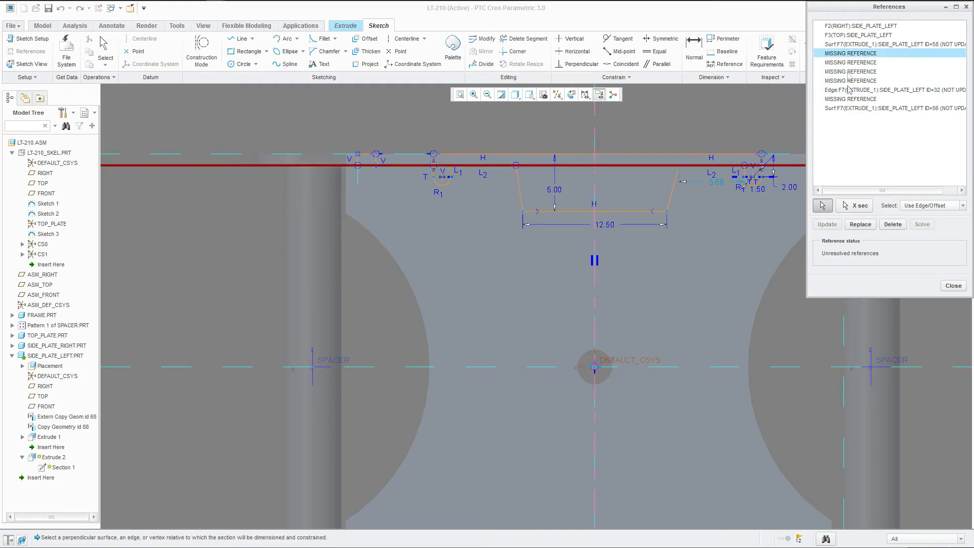
click(850, 44)
click(853, 109)
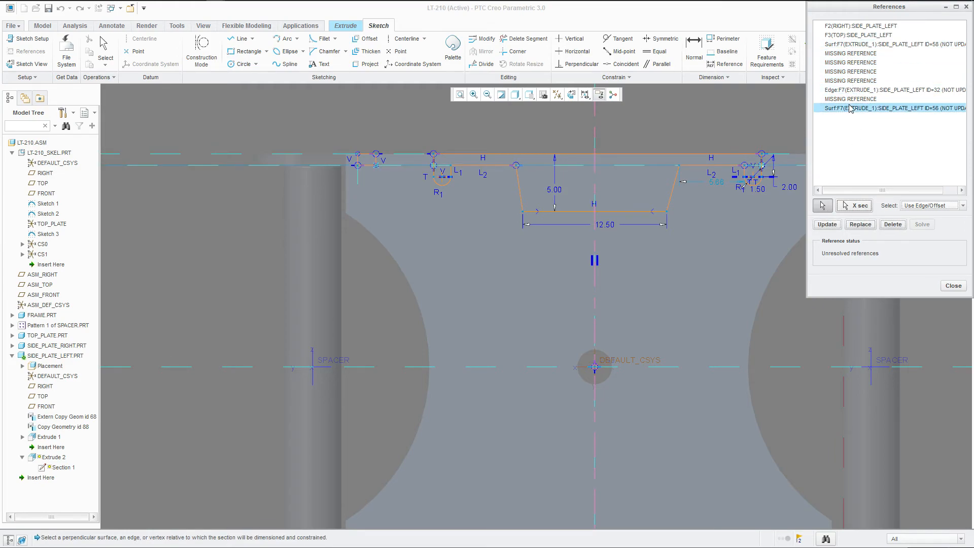
shift+click(851, 45)
click(887, 225)
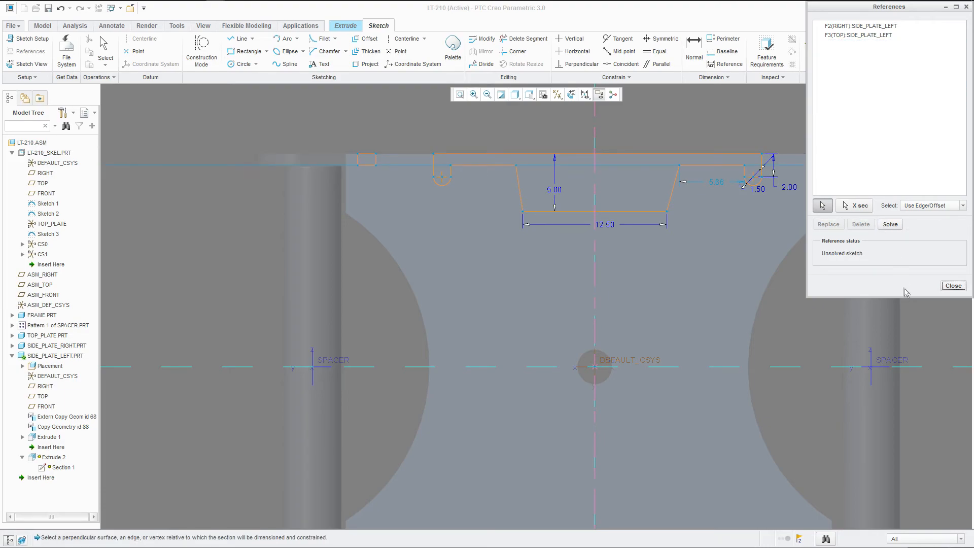
click(951, 287)
Step: Delete all existing entities from Extrude 2's section, accepting that other features reference them
scroll(609, 196, up, 2)
drag(820, 141, 414, 227)
key(Delete)
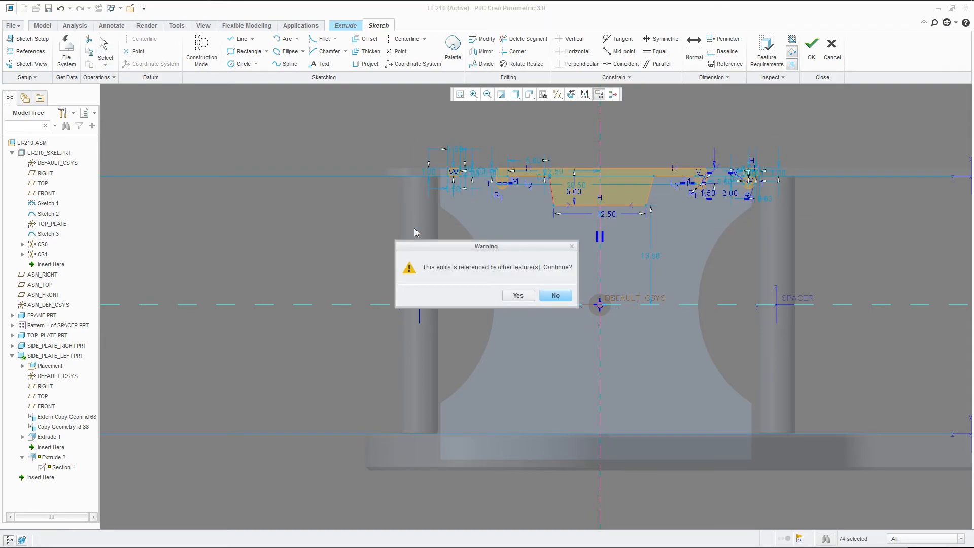
click(515, 296)
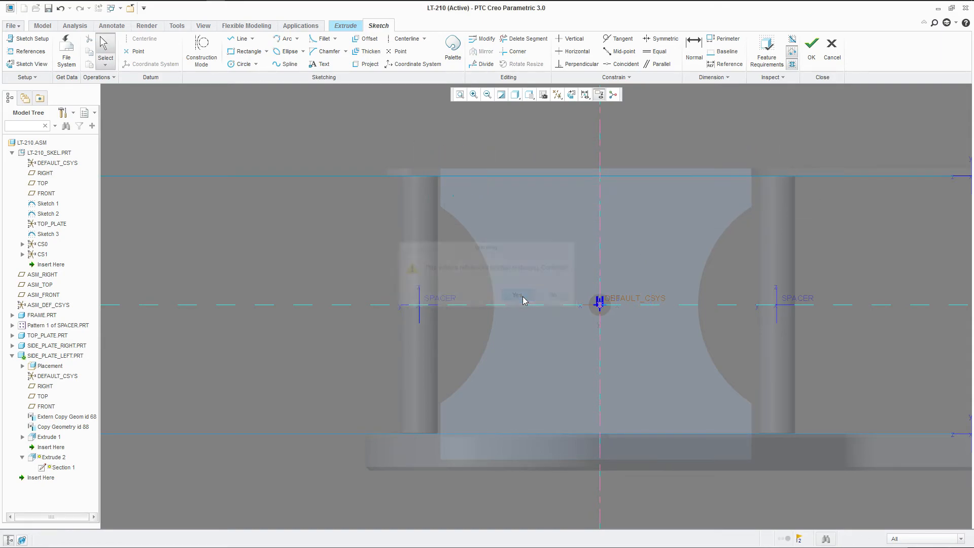
Step: Try to project the right side plate's outer contour into the sketch using the Project tool's Loop option
middle_drag(558, 212, 447, 160)
click(365, 64)
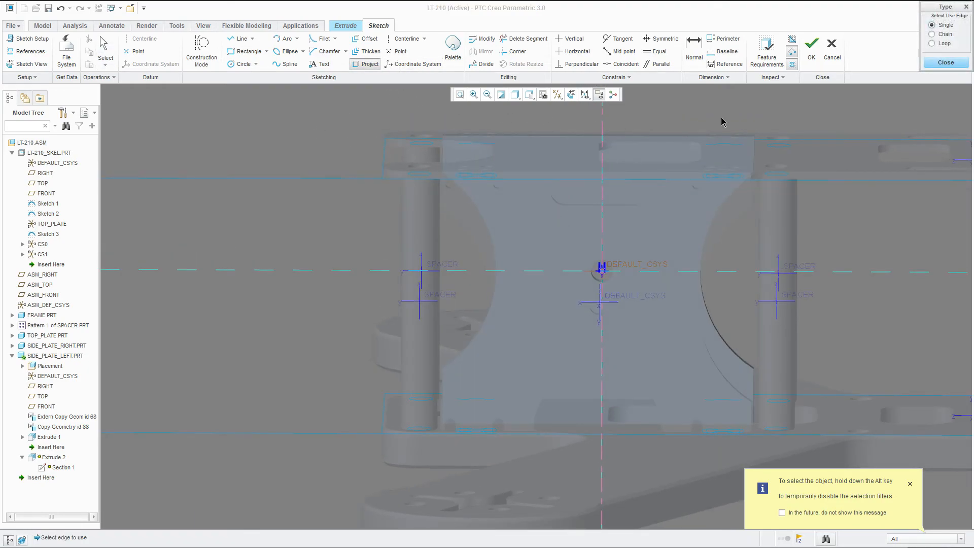
click(933, 44)
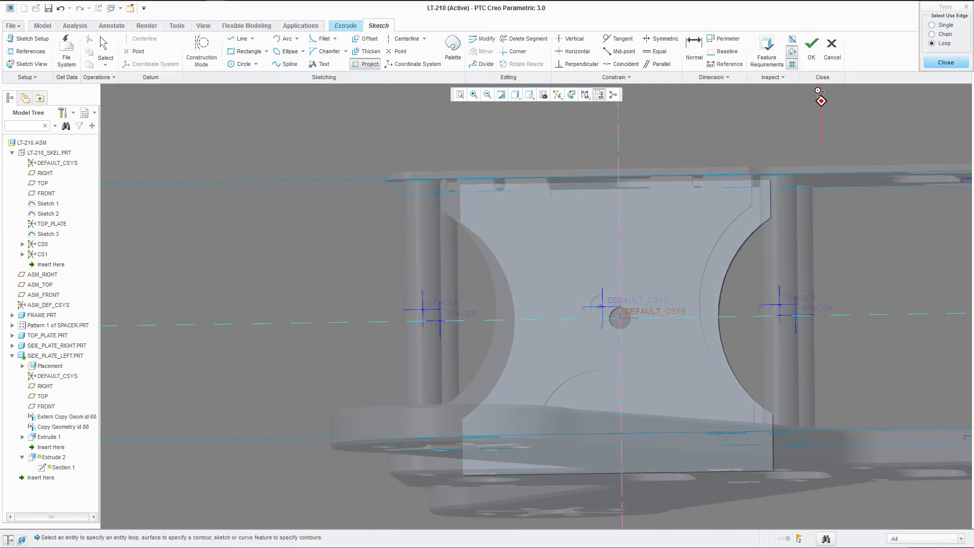
scroll(761, 185, up, 5)
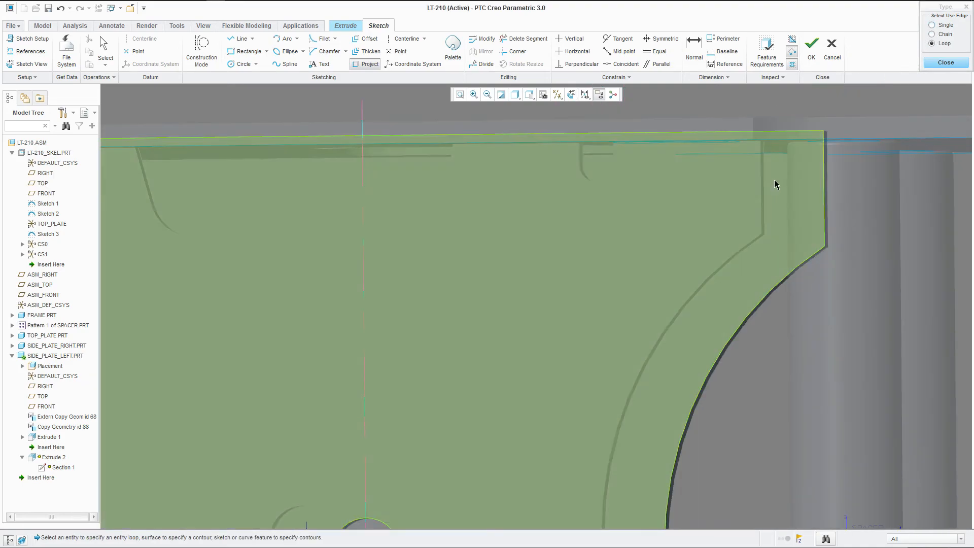
scroll(784, 162, down, 2)
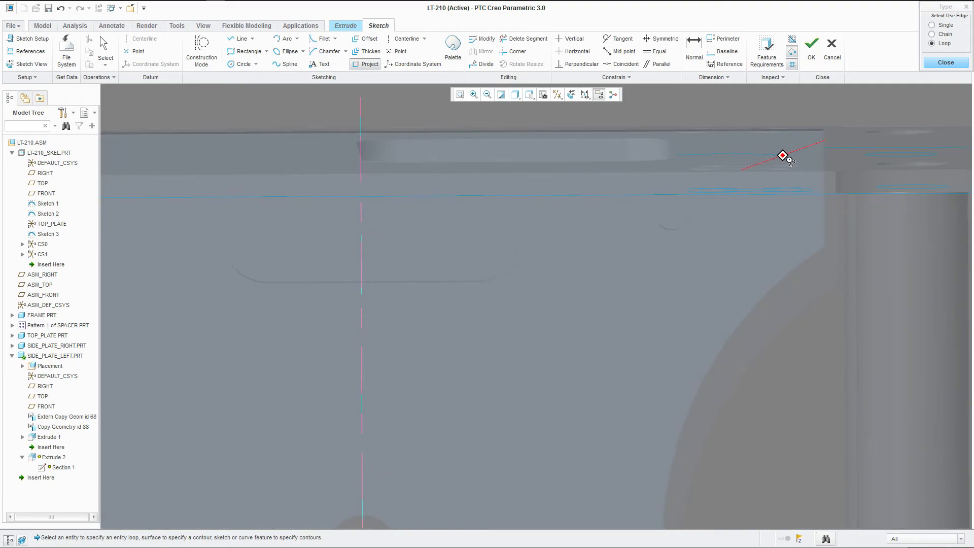
click(669, 233)
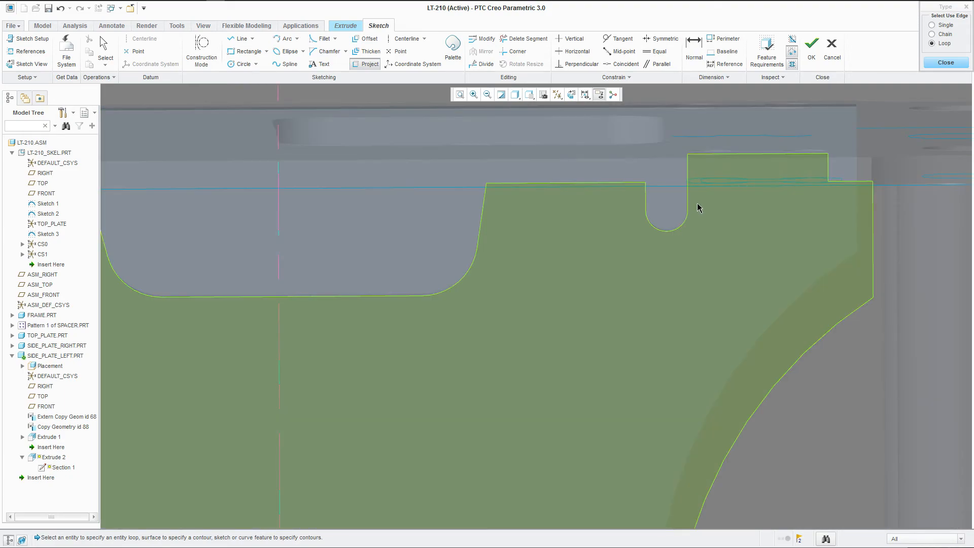
click(697, 206)
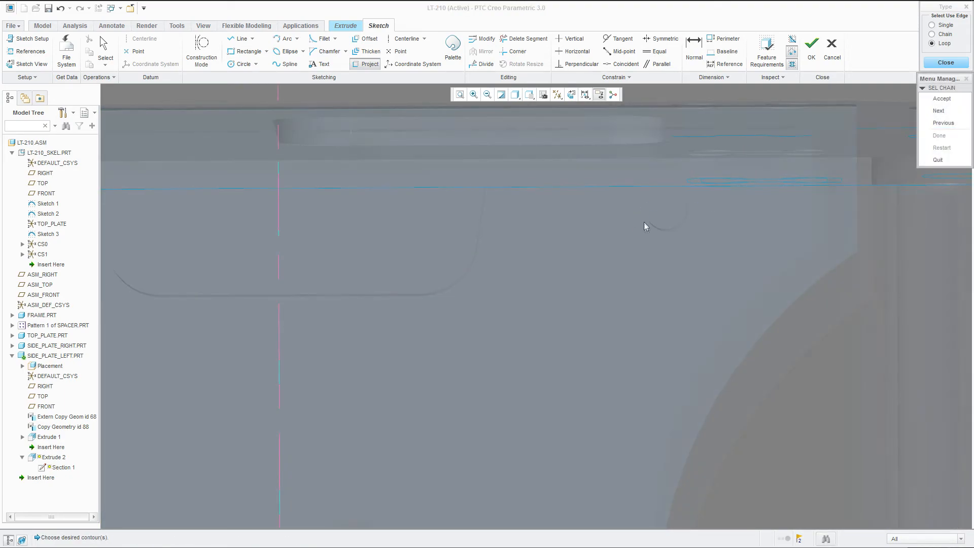
scroll(641, 220, down, 4)
click(937, 114)
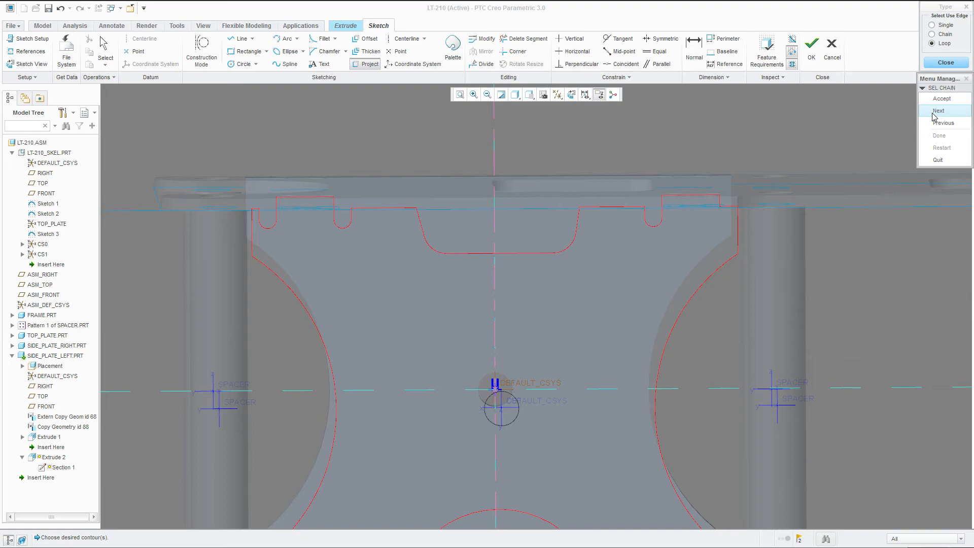
click(935, 113)
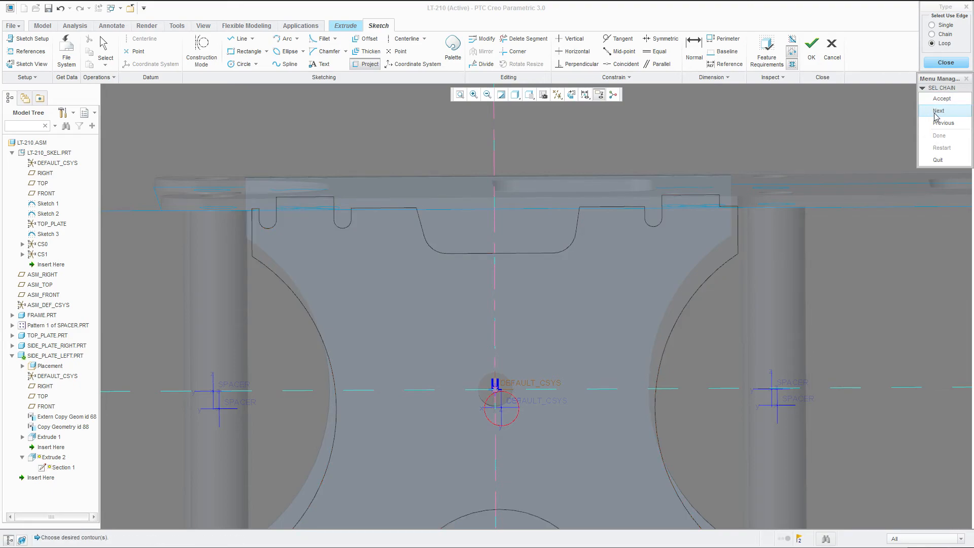
click(935, 113)
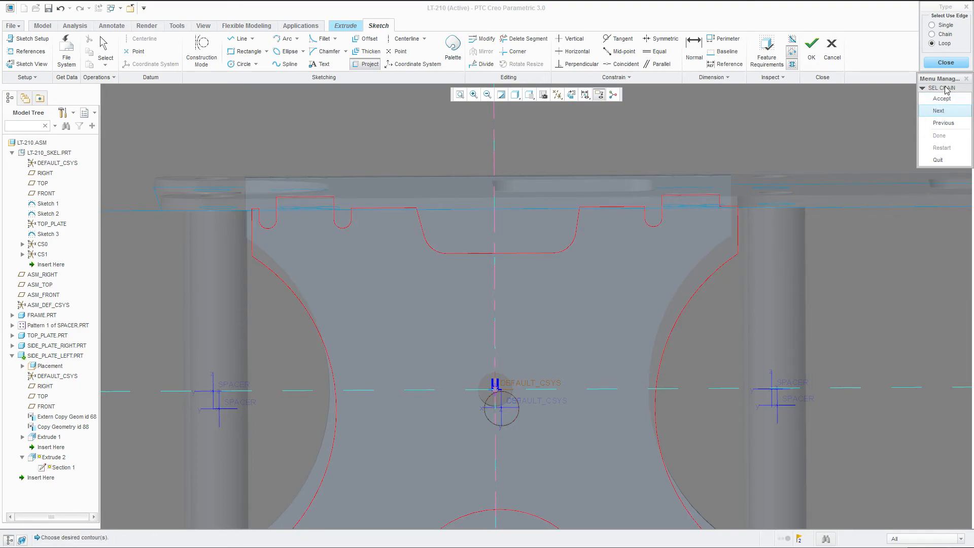
Step: Switch the projection type to Chain and try to define a chain between the side edges of the right side plate's two upper tabs
click(944, 34)
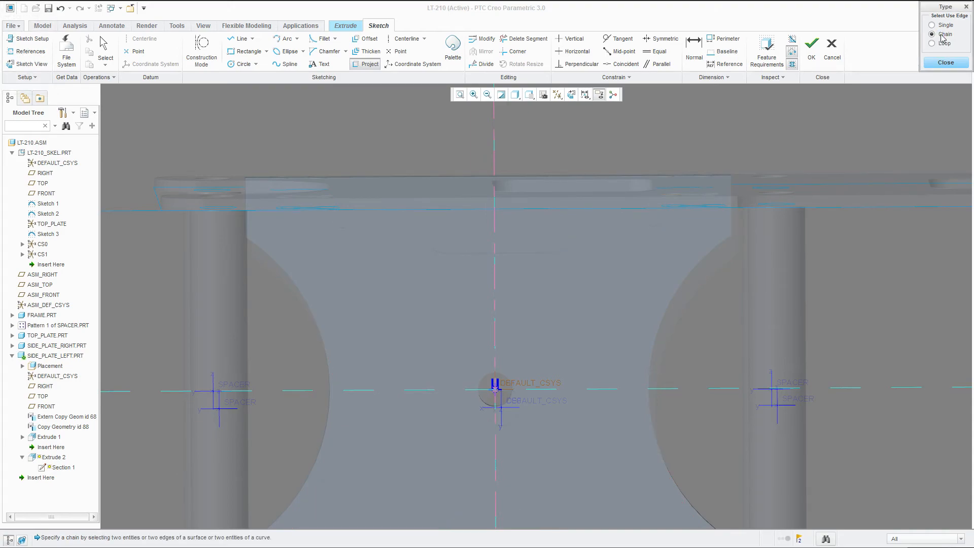
middle_drag(648, 230, 641, 227)
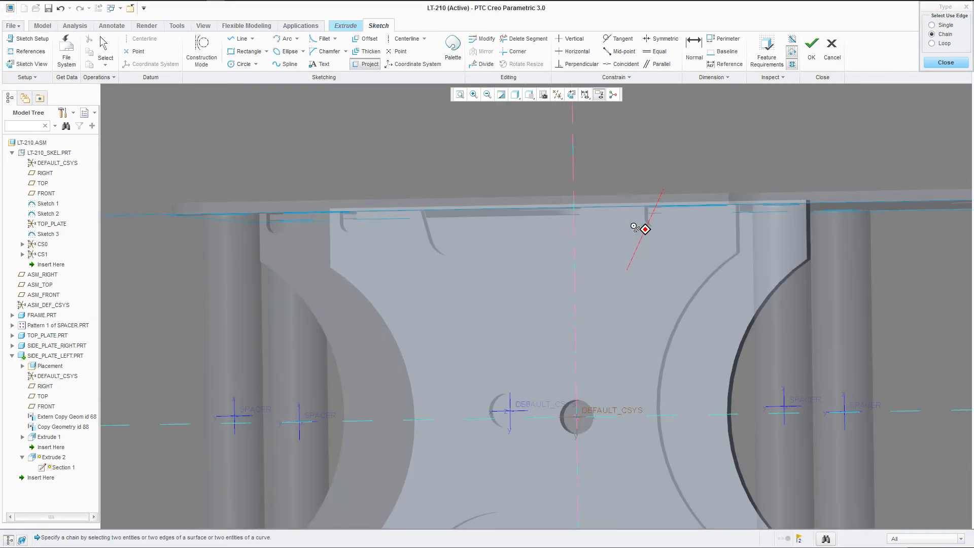
scroll(640, 225, down, 1)
scroll(567, 212, down, 4)
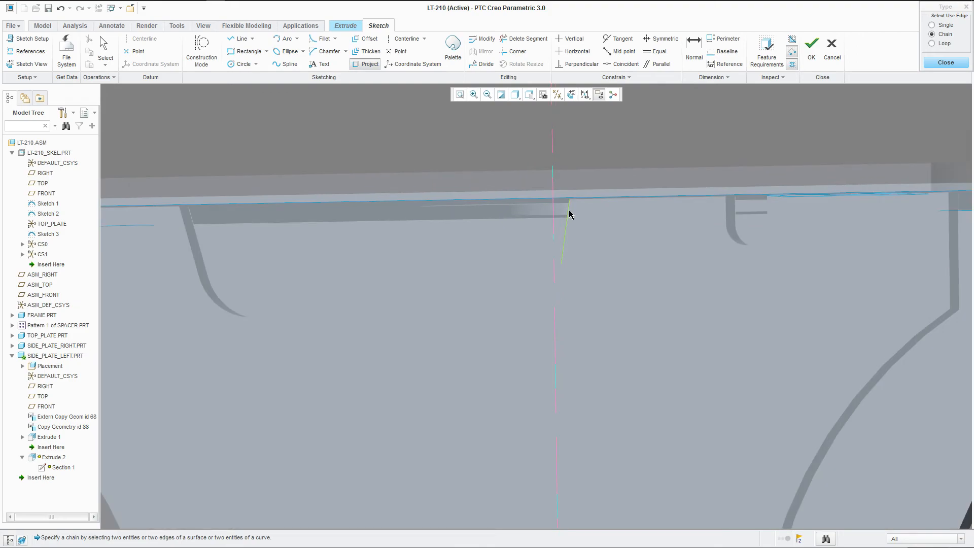
click(766, 182)
scroll(766, 183, up, 4)
scroll(492, 203, down, 3)
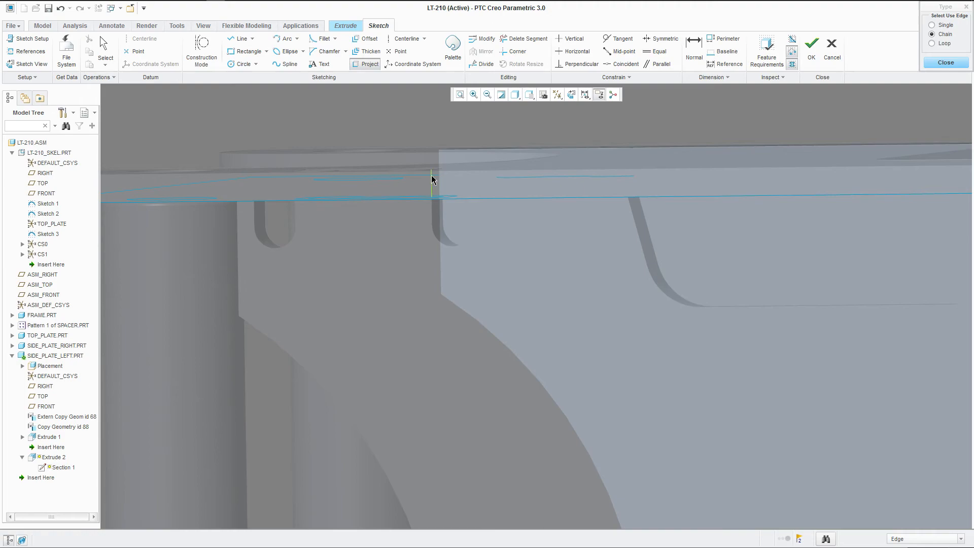
click(431, 190)
click(431, 185)
scroll(397, 214, up, 5)
scroll(695, 206, down, 5)
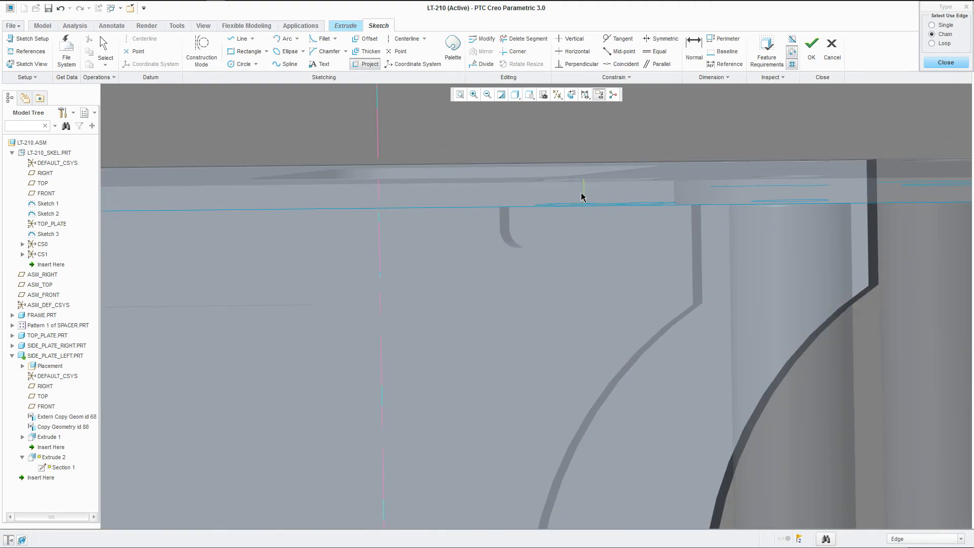
scroll(583, 194, down, 4)
scroll(539, 201, down, 1)
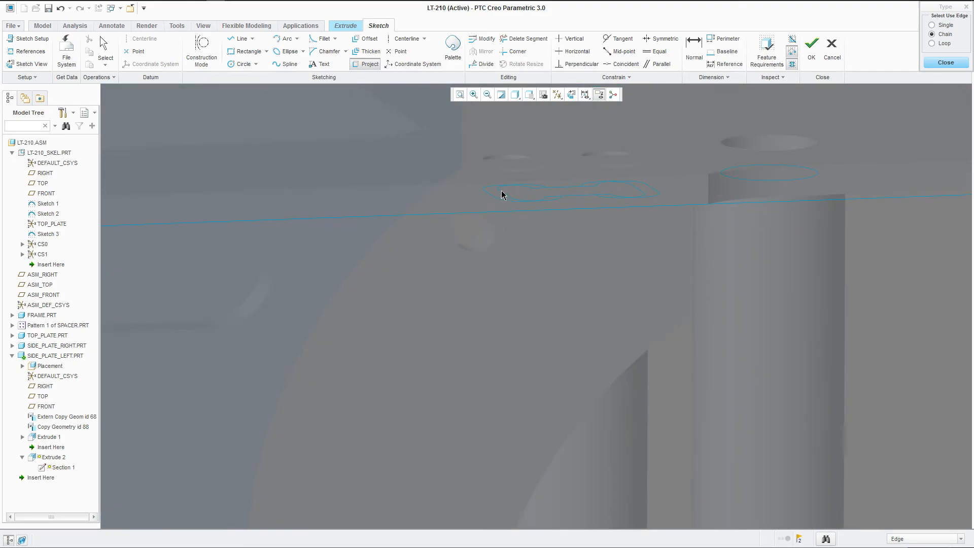
click(496, 191)
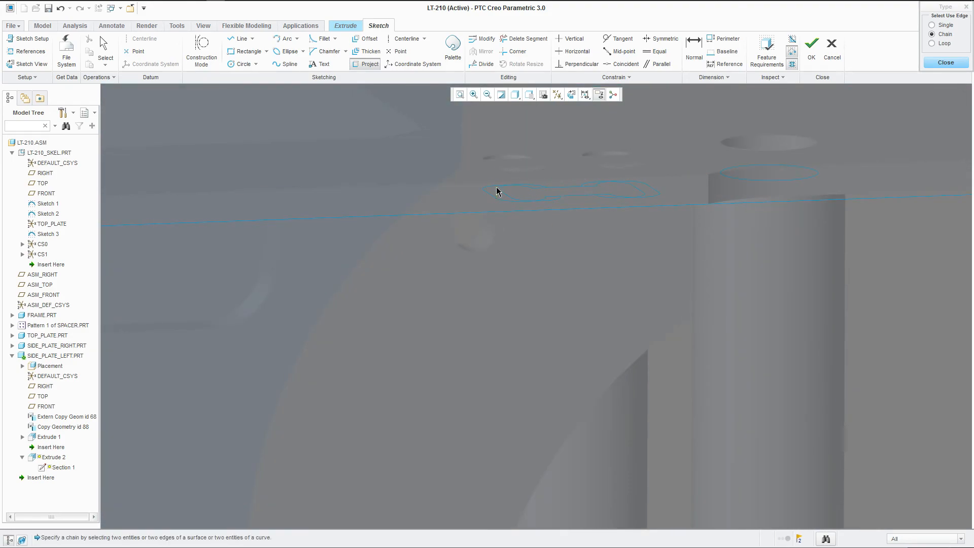
Step: Try to start a chain from the vertical side edge of the upper tab beside the right side plate's single round slot
click(497, 179)
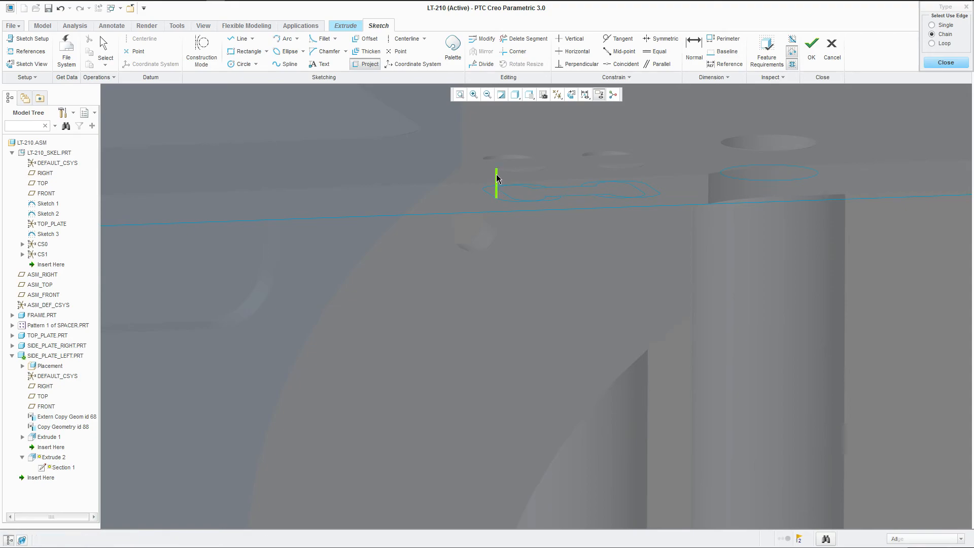
scroll(546, 201, up, 1)
middle_drag(527, 192, 501, 186)
scroll(608, 186, up, 1)
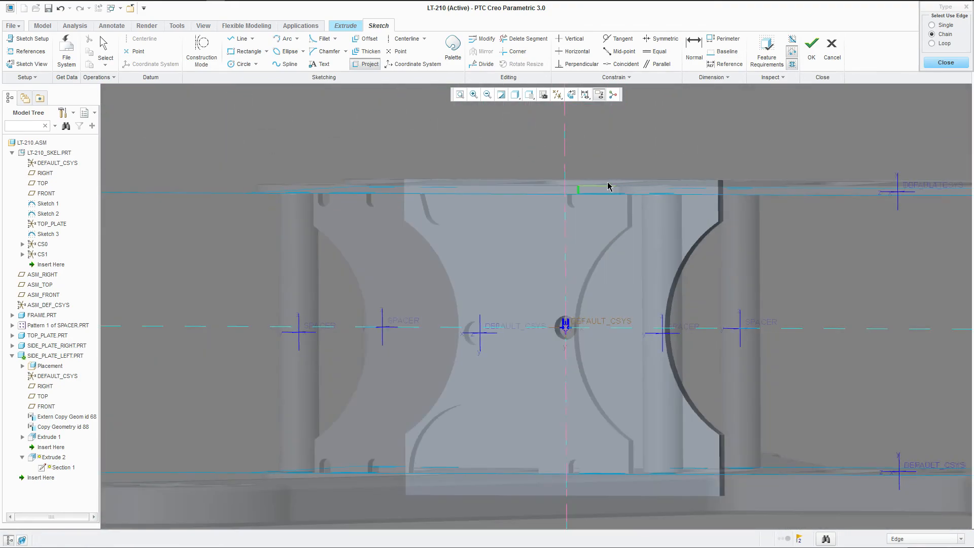
mouse_move(572, 159)
middle_down()
mouse_move(583, 148)
mouse_move(572, 152)
mouse_move(574, 141)
middle_up()
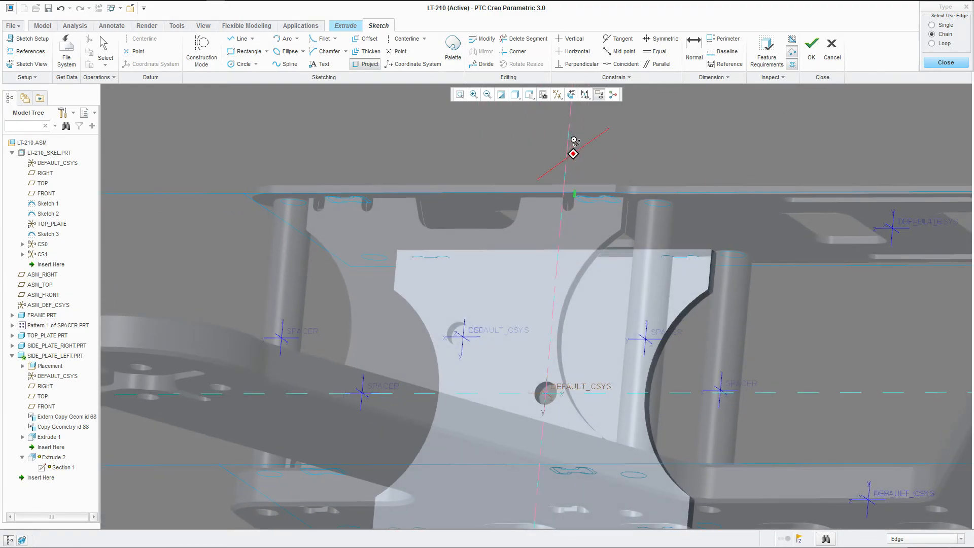
Step: Project the right side plate's wide trapezoidal cutout as a chain between its two slanted sides
scroll(456, 187, down, 2)
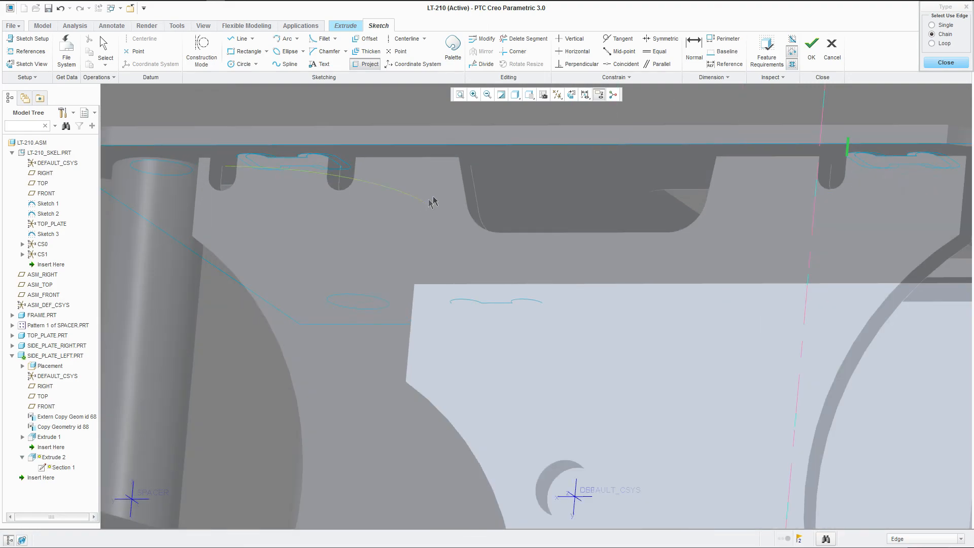
click(460, 181)
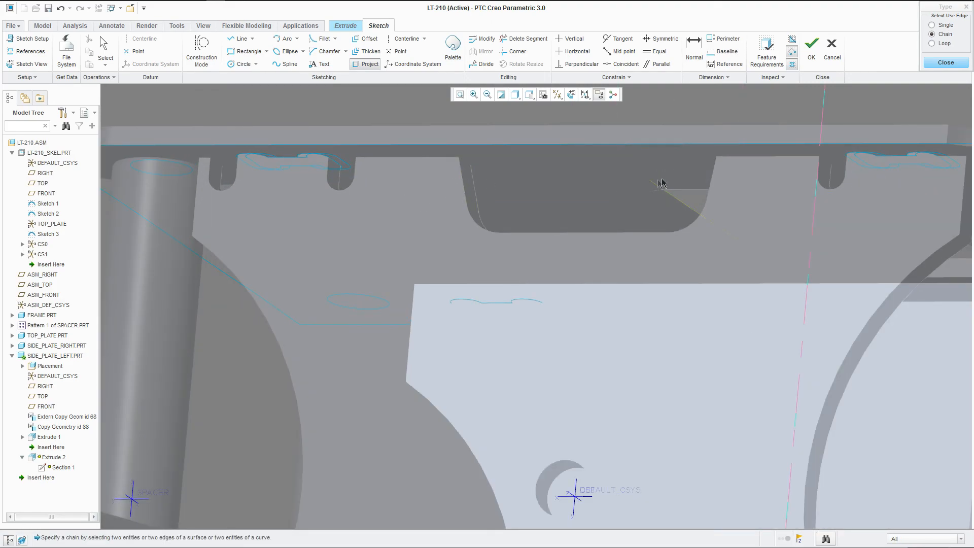
click(708, 177)
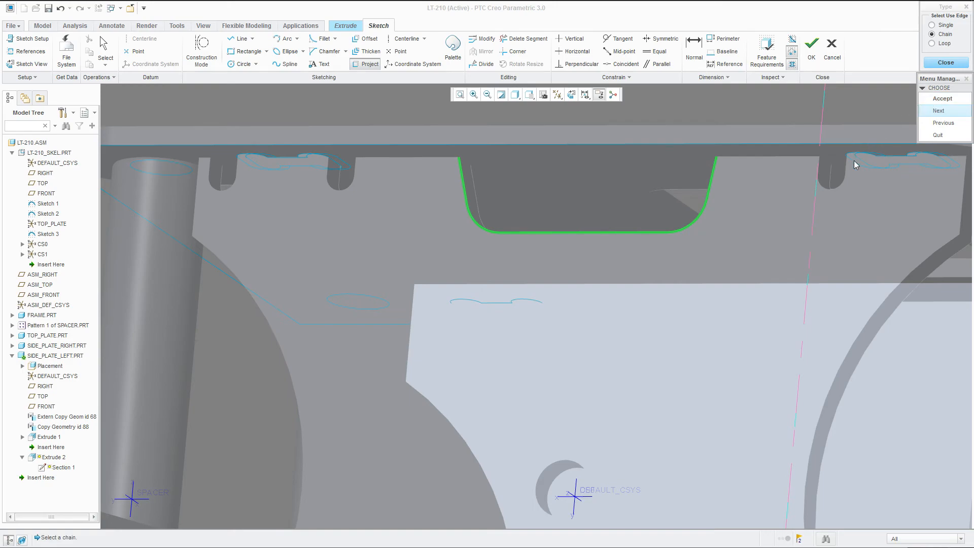
click(942, 99)
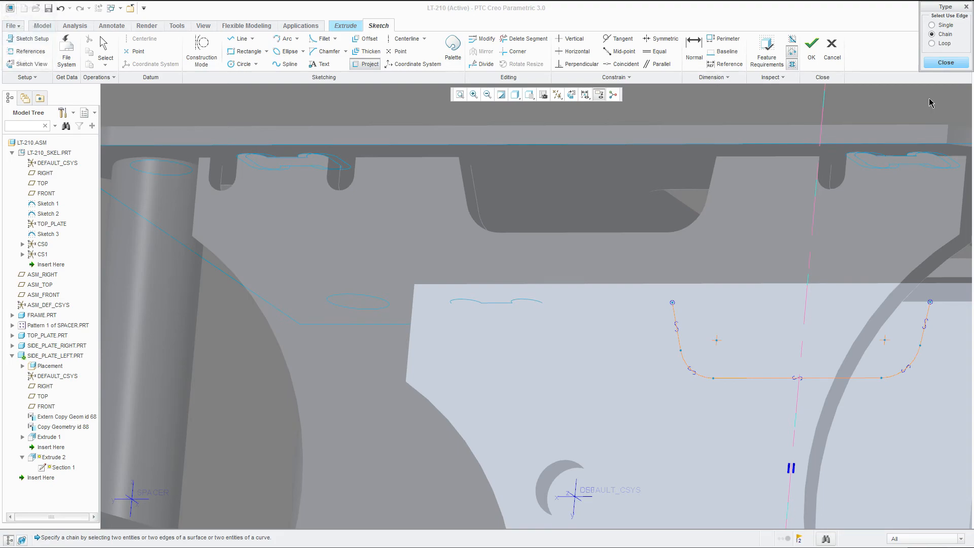
Step: Project the chain running around the single round slot and along the plate's upper edge to the wide cutout
click(845, 164)
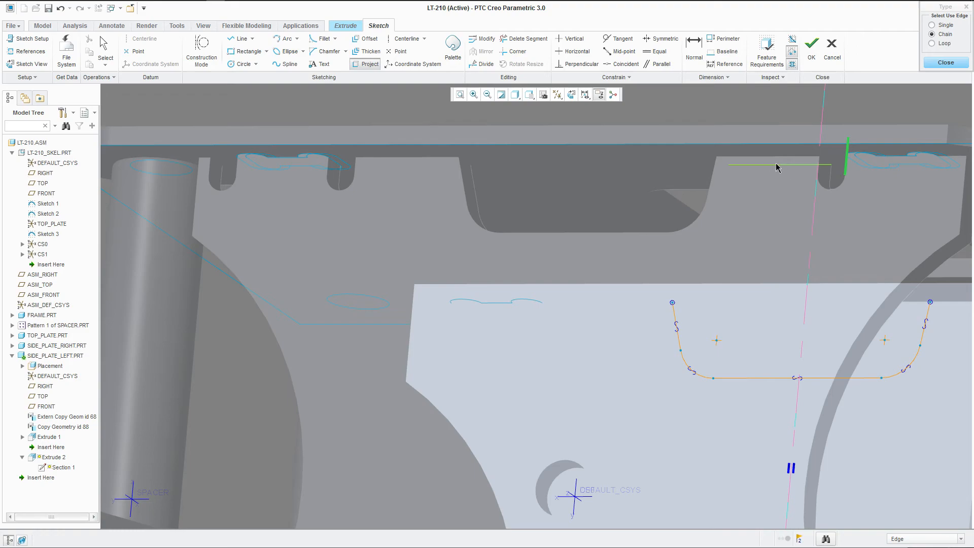
ctrl+click(735, 155)
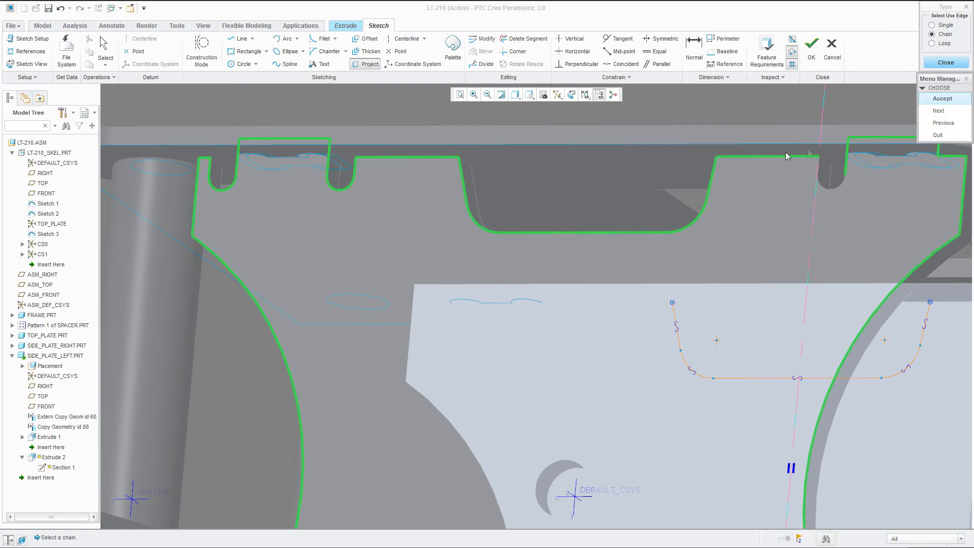
click(942, 98)
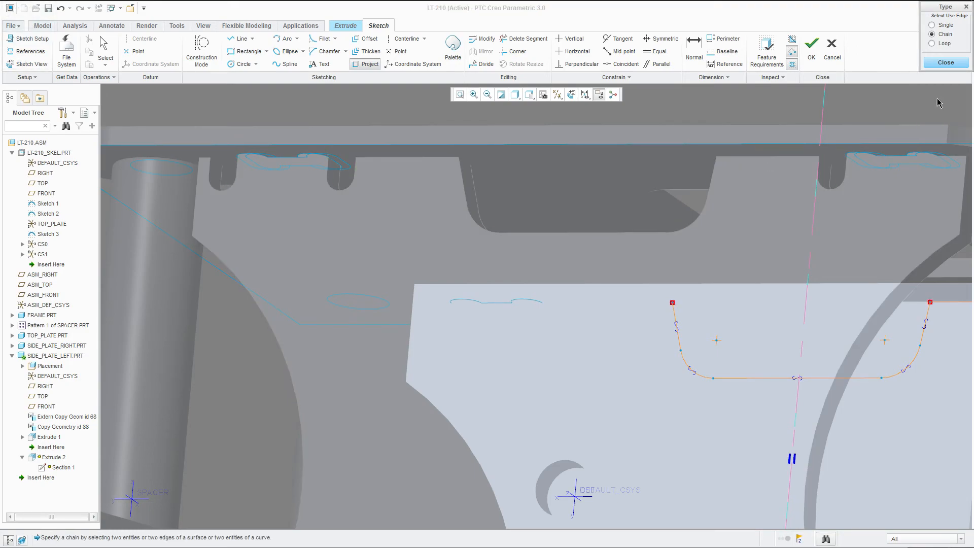
Step: Project the chain around the two paired round slots, including the tab between them and the short outer upper edge
click(356, 158)
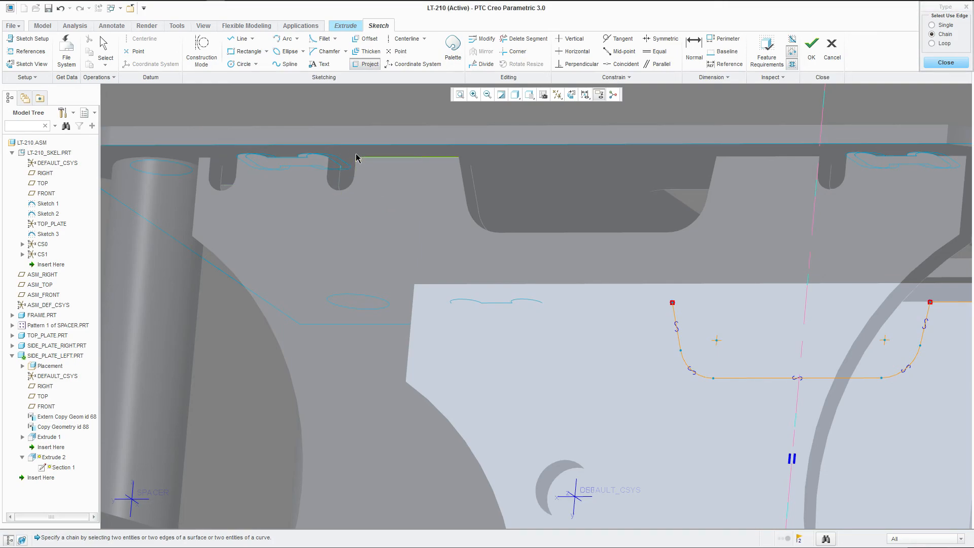
mouse_move(356, 176)
middle_down()
mouse_move(352, 185)
mouse_move(356, 177)
middle_up()
scroll(361, 170, down, 3)
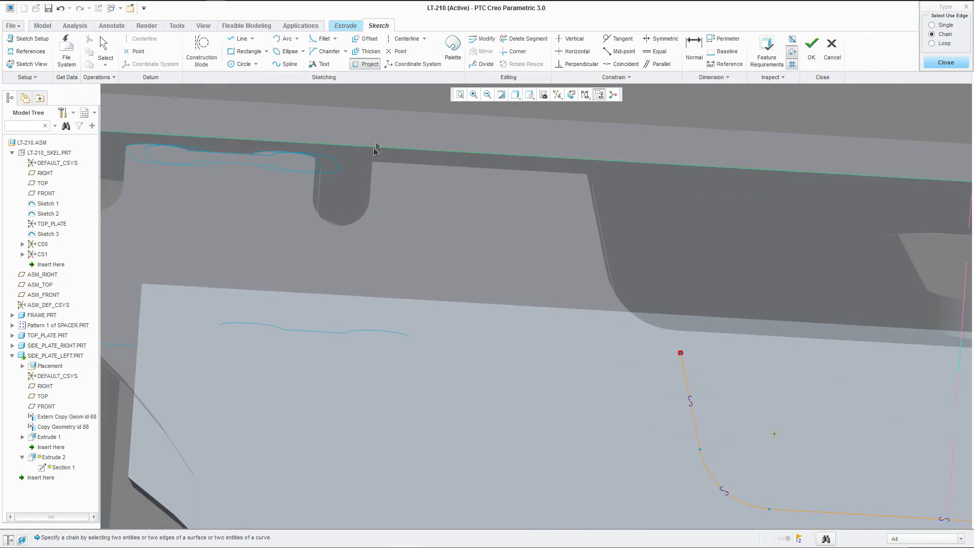
scroll(373, 175, up, 3)
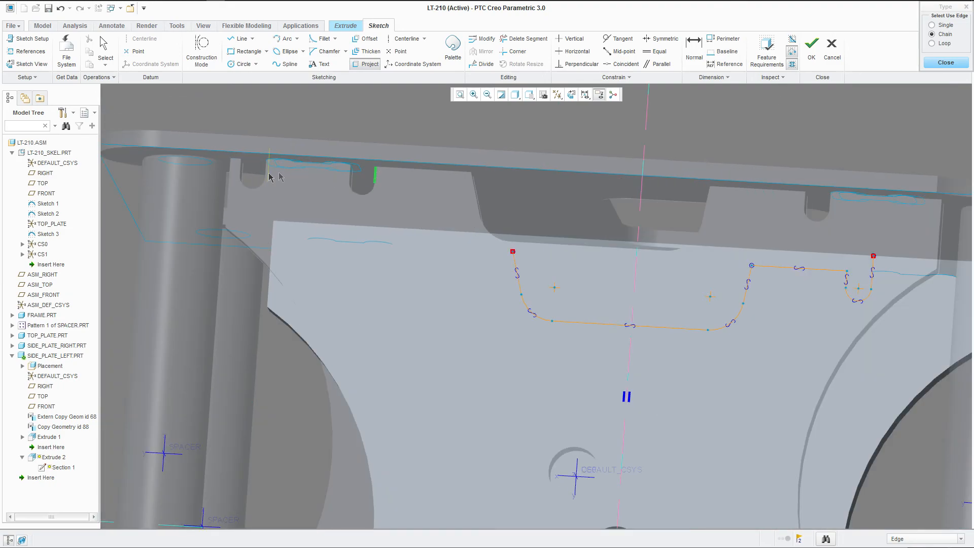
scroll(238, 165, down, 3)
click(248, 153)
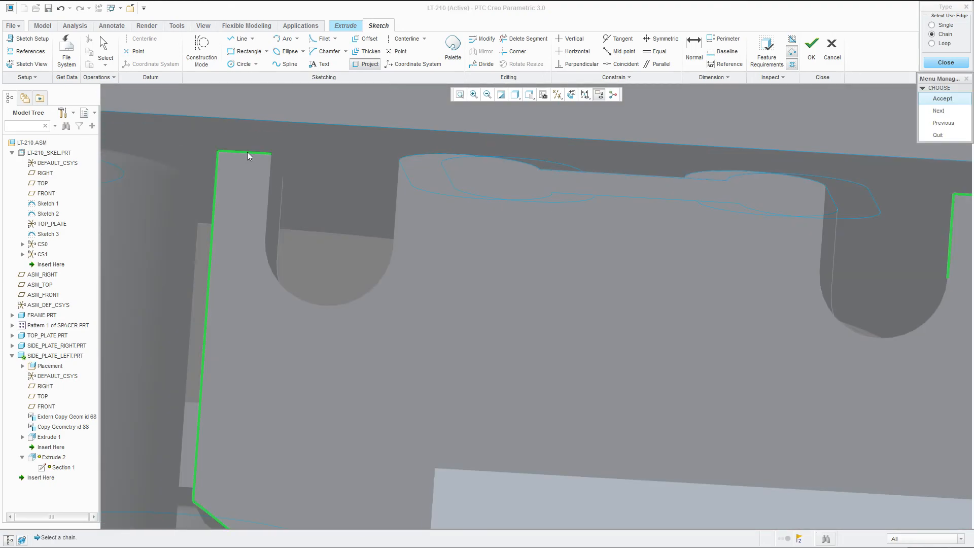
click(939, 111)
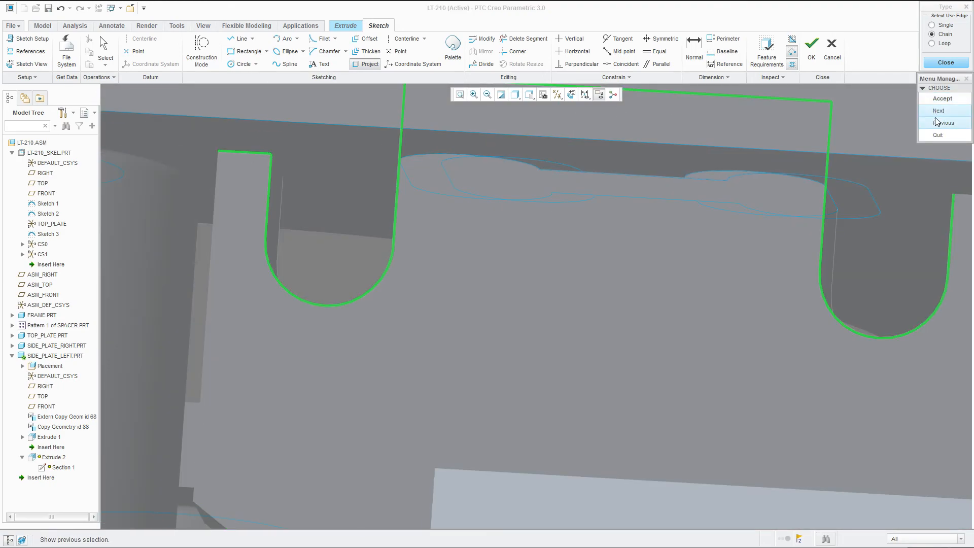
click(935, 105)
scroll(376, 220, up, 4)
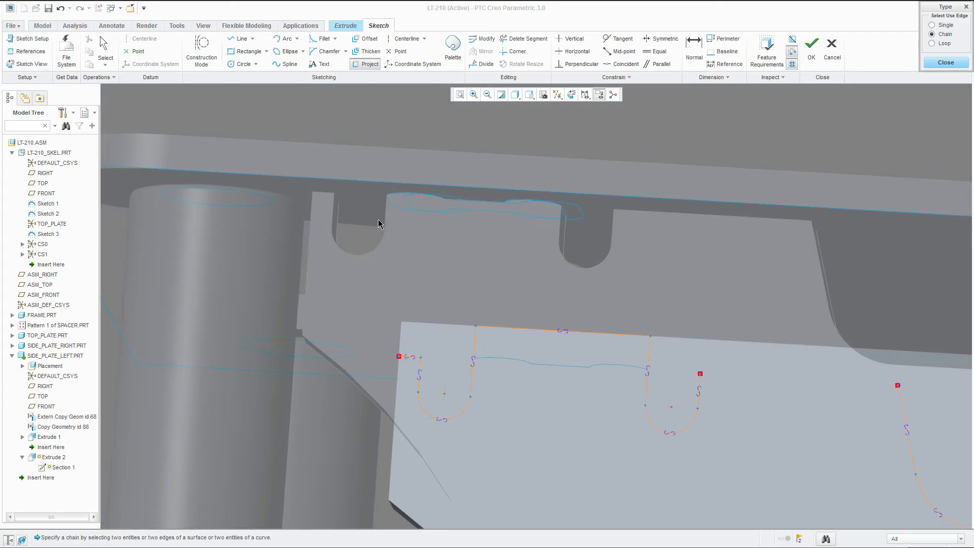
scroll(700, 278, up, 2)
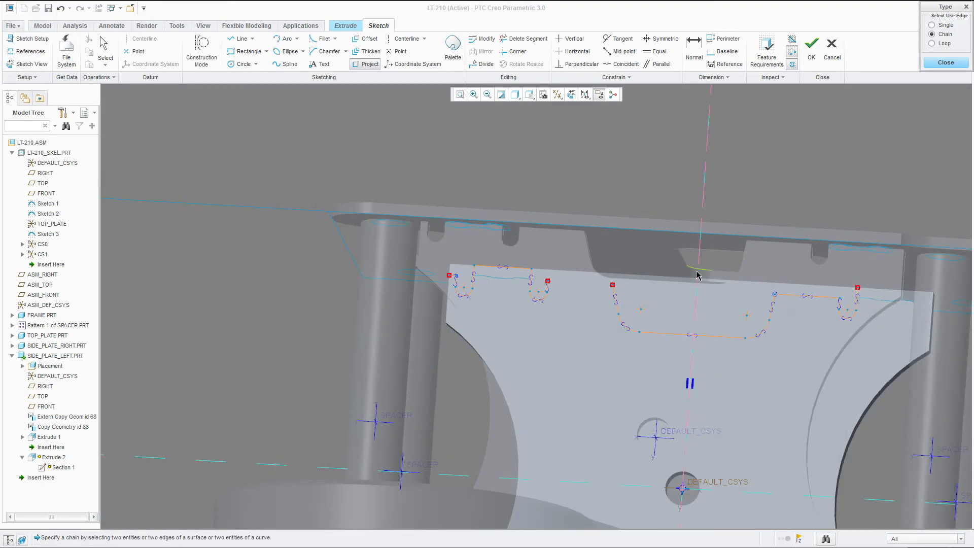
scroll(617, 263, up, 2)
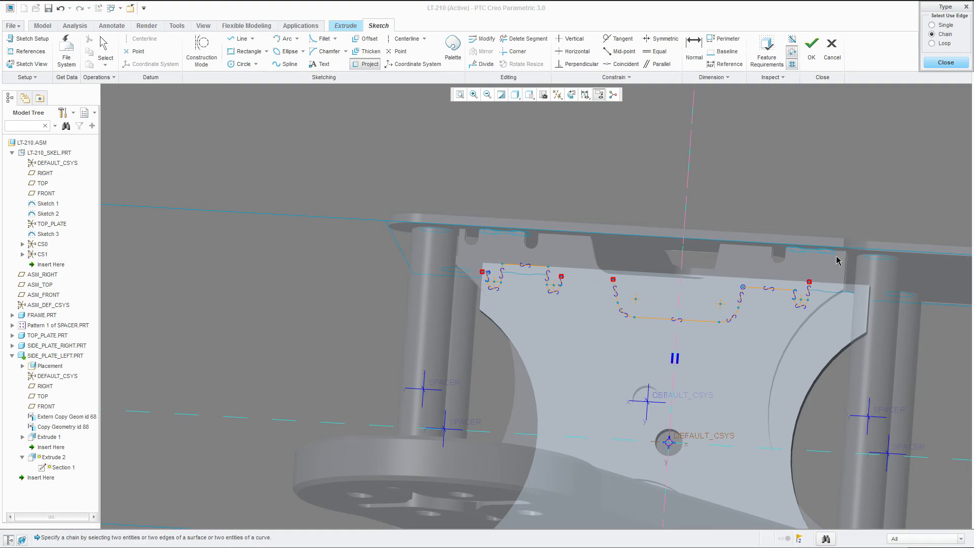
scroll(837, 264, down, 5)
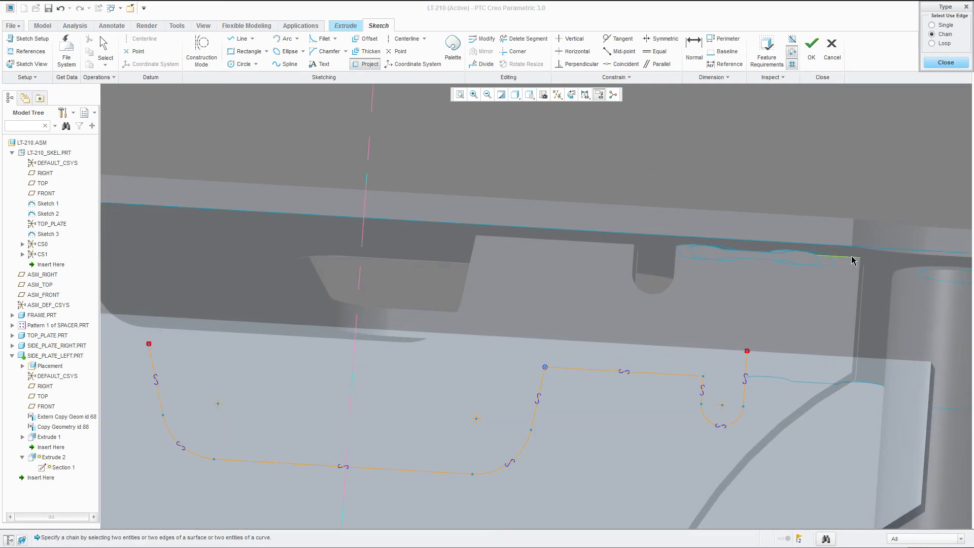
scroll(817, 256, down, 5)
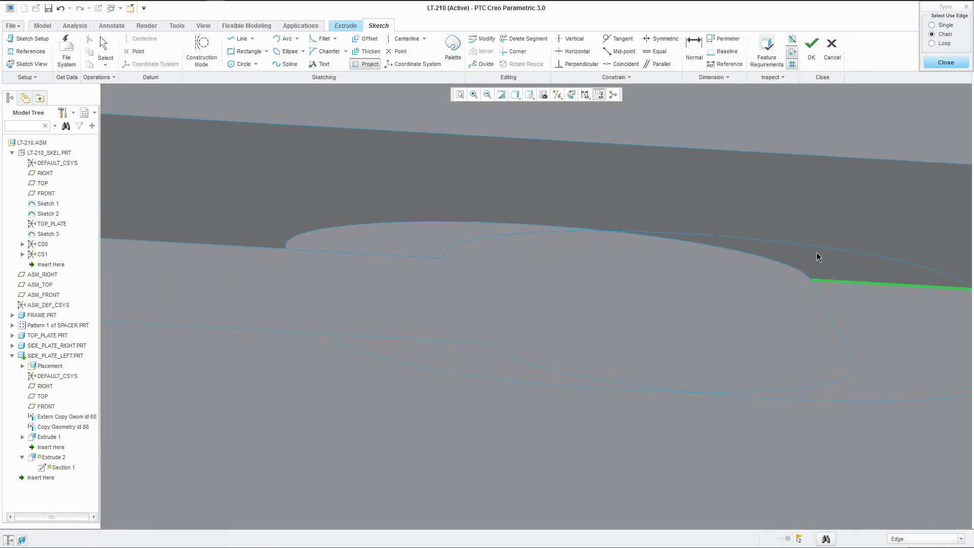
click(815, 265)
scroll(644, 275, up, 5)
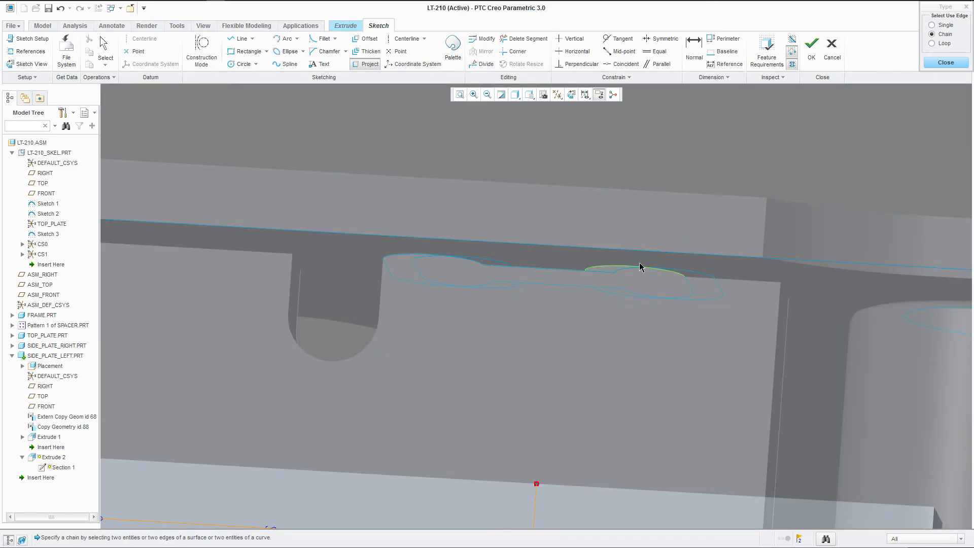
scroll(640, 268, up, 4)
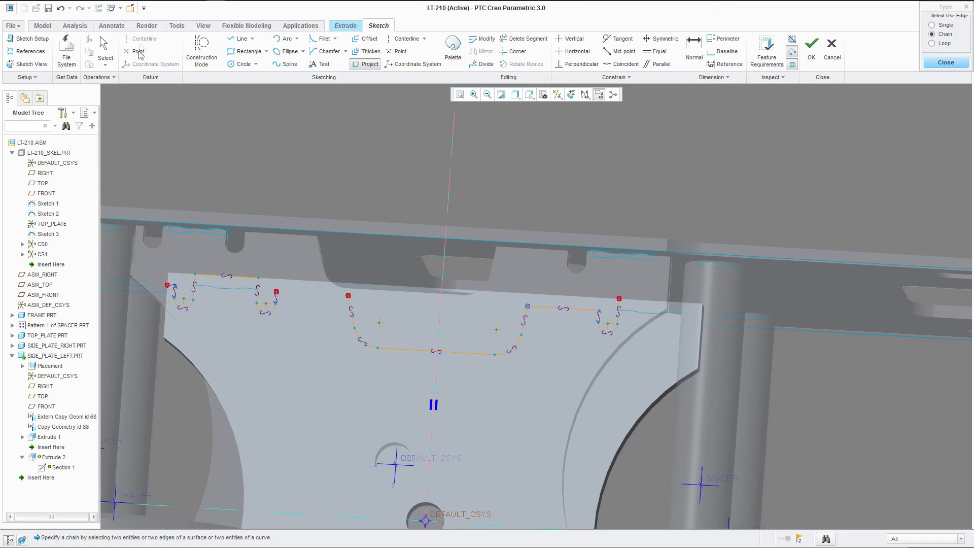
Step: Draw a line along the plate's upper edge from the wide cutout to the nearer of the paired round slots
scroll(320, 203, up, 3)
mouse_move(321, 203)
middle_down()
mouse_move(337, 217)
mouse_move(330, 227)
mouse_move(323, 203)
mouse_move(516, 214)
middle_up()
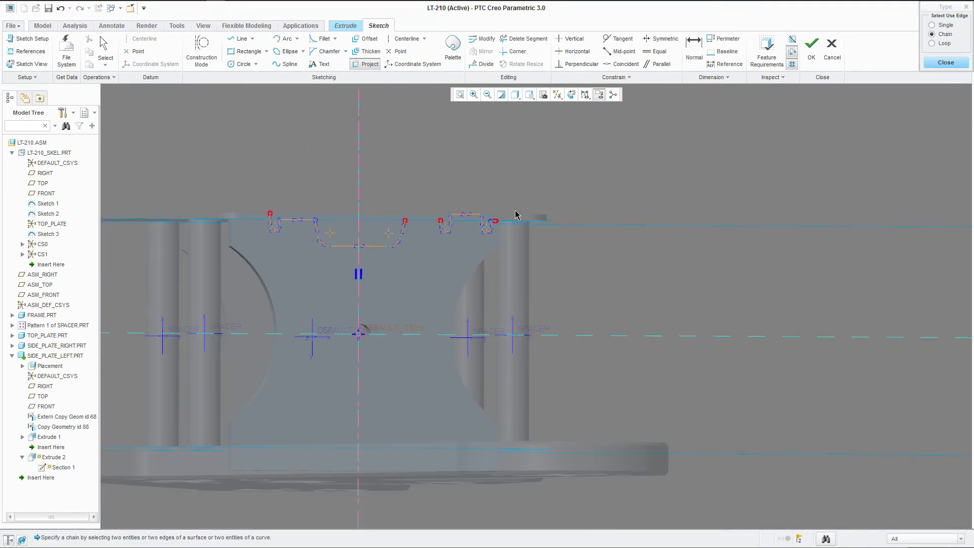
scroll(283, 217, down, 3)
scroll(282, 217, up, 2)
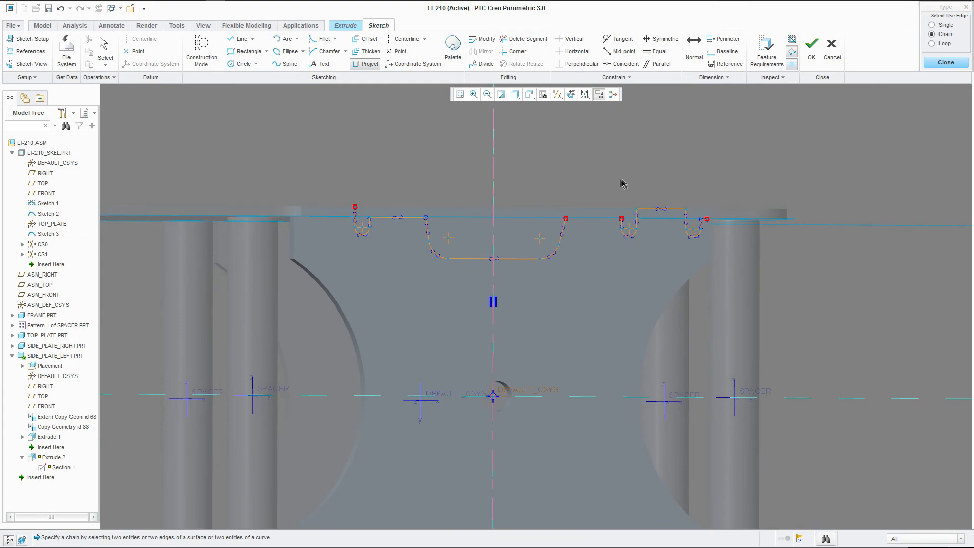
scroll(624, 183, down, 2)
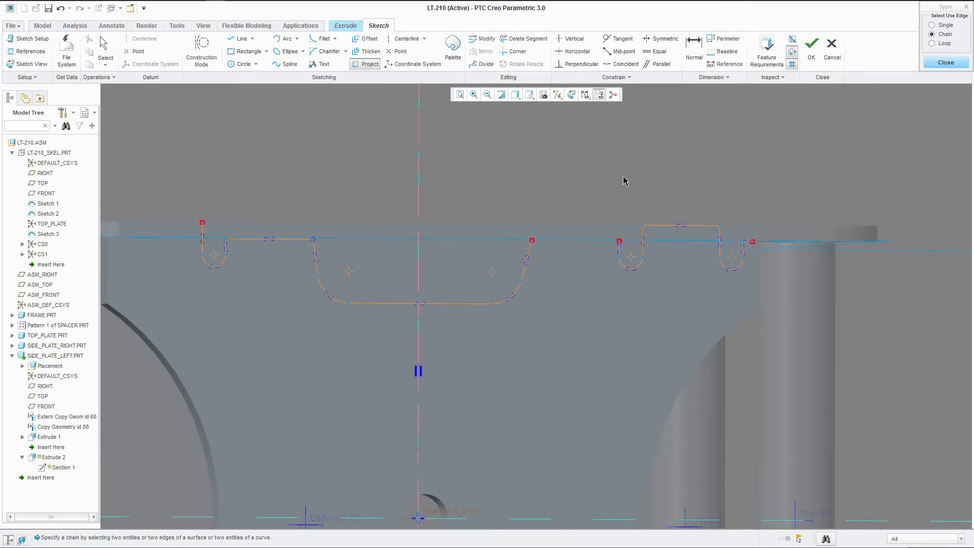
click(238, 39)
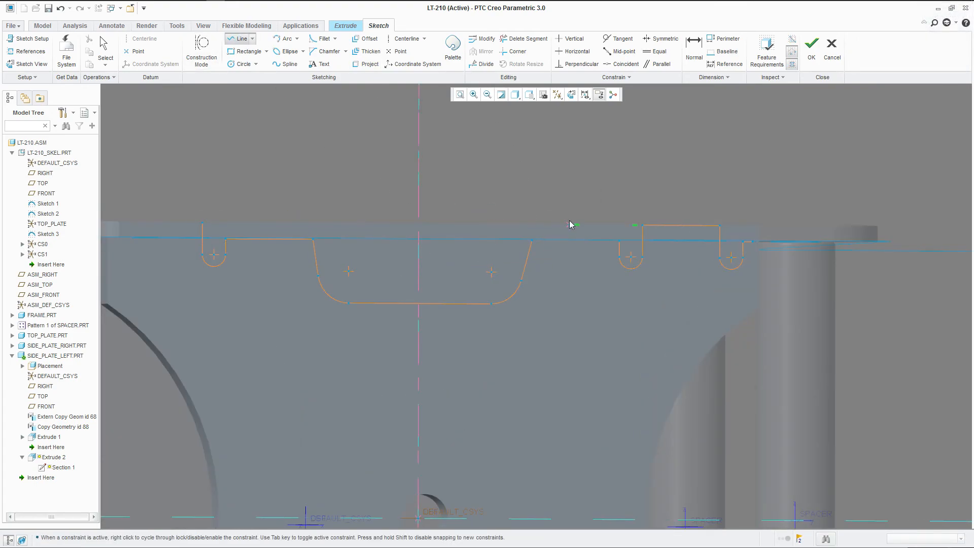
click(532, 240)
click(619, 241)
middle_click(566, 199)
middle_click(752, 173)
Step: Delete the projected top line of the tab between the two paired round slots
scroll(744, 192, up, 2)
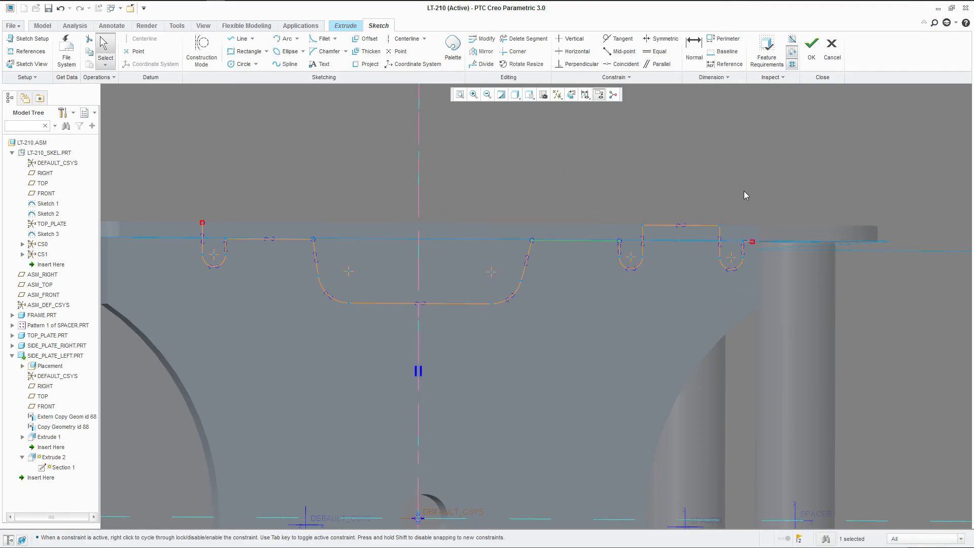
middle_drag(738, 216, 713, 217)
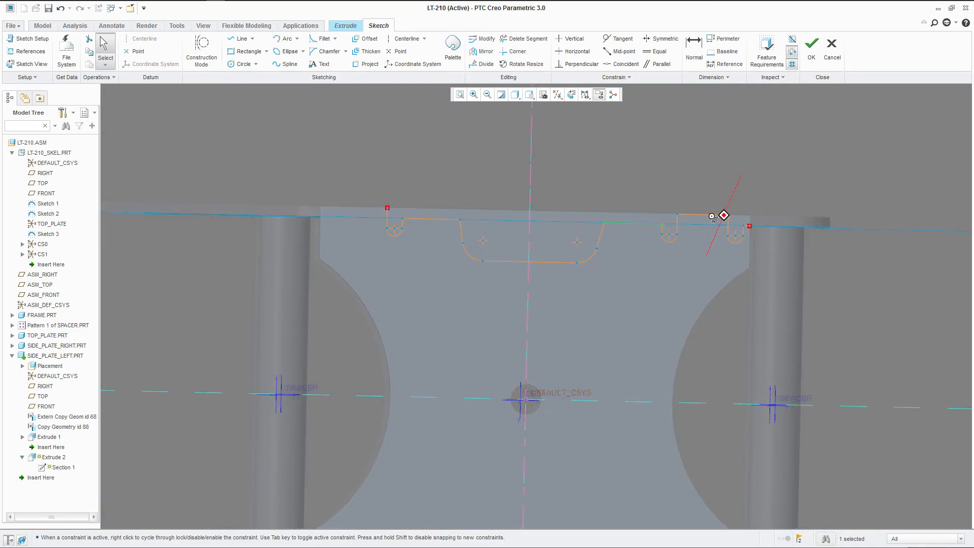
scroll(712, 217, down, 4)
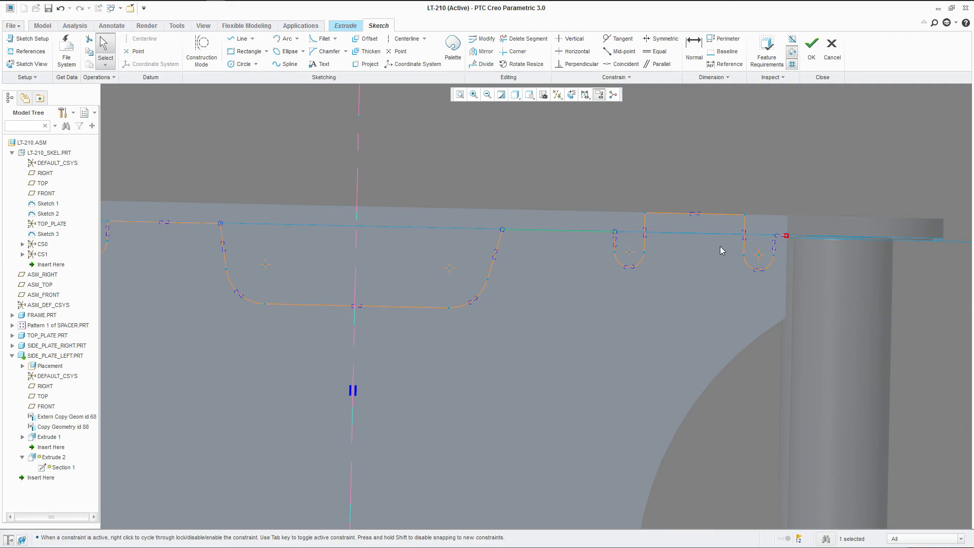
scroll(719, 245, up, 3)
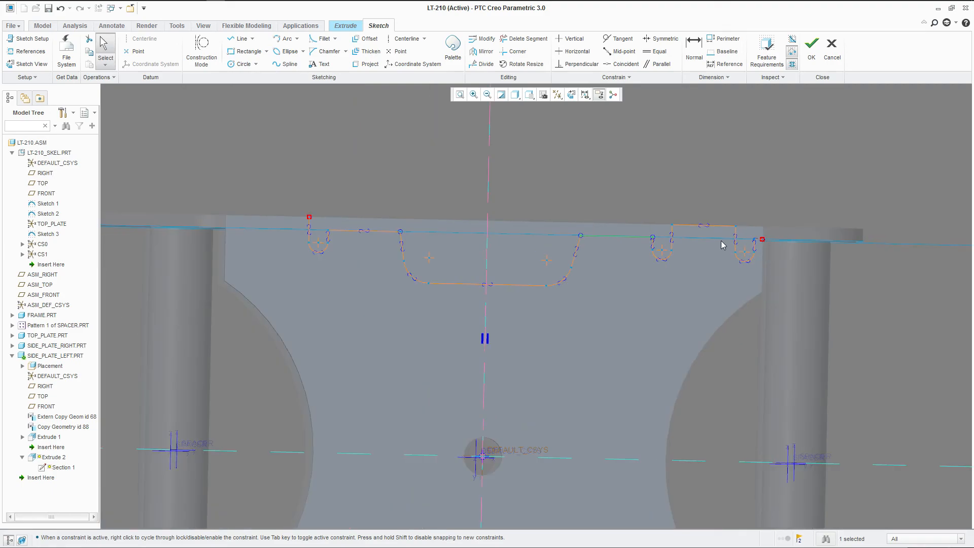
mouse_move(723, 245)
middle_down()
mouse_move(563, 254)
mouse_move(587, 259)
middle_up()
key(ctrl+d)
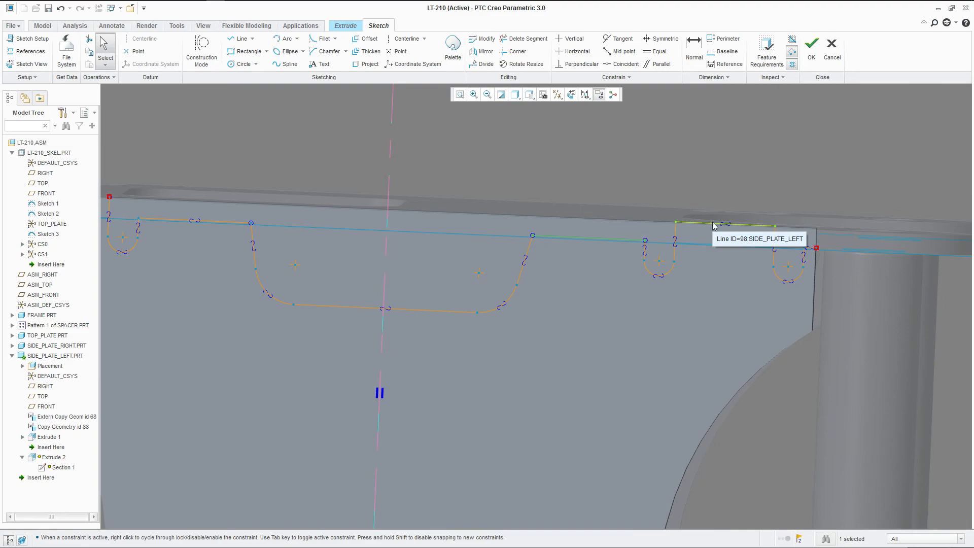
click(713, 225)
key(Delete)
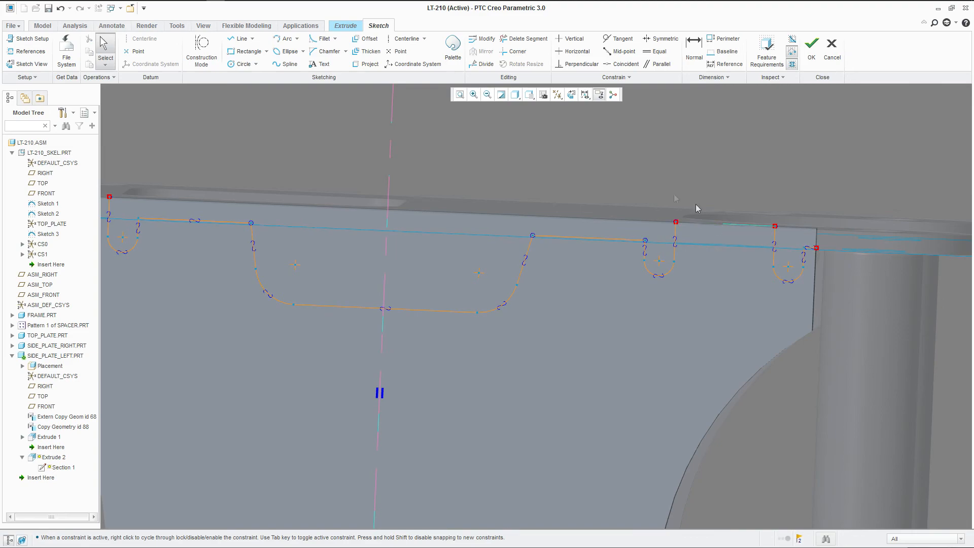
Step: Draw a line closing the section's top from the single slot's outer side to the nearer paired slot's tab side
click(238, 39)
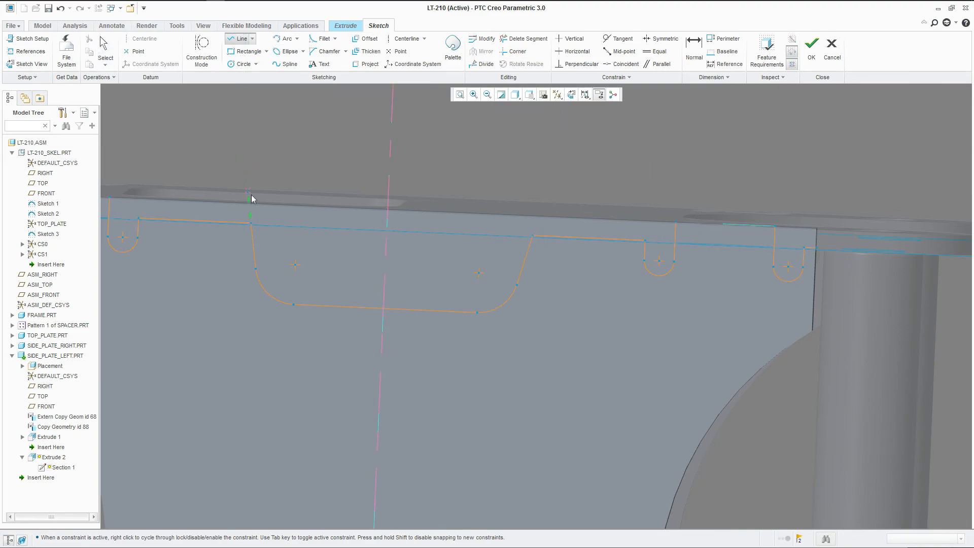
click(110, 197)
click(676, 222)
middle_click(711, 207)
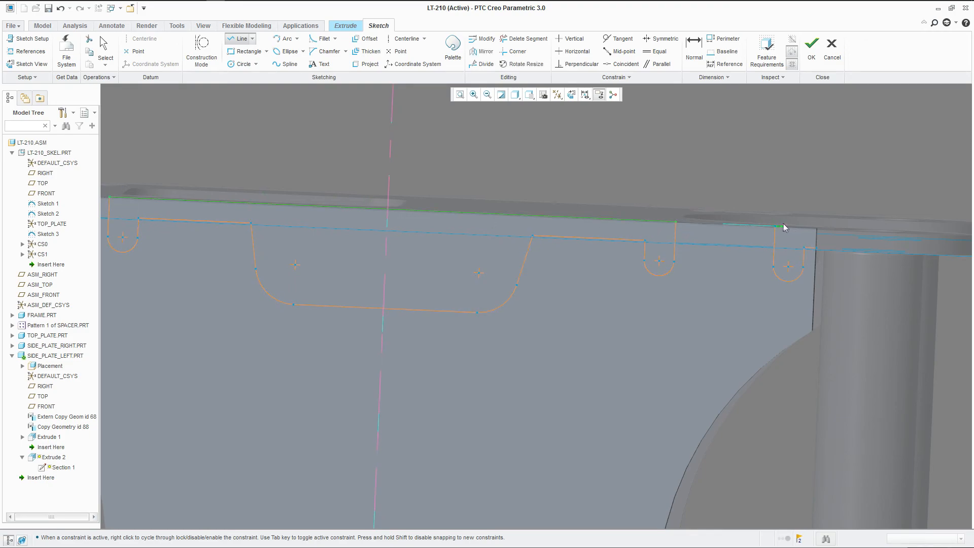
Step: Close the outer paired slot's section with horizontal and vertical lines to the plate's upper corner, adding that corner as a sketch reference
click(816, 228)
scroll(817, 223, up, 5)
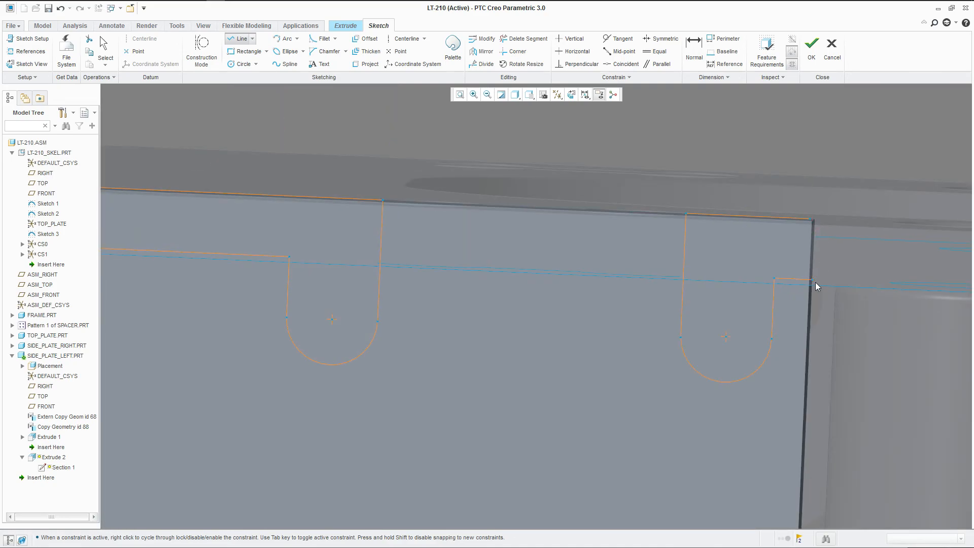
key(alt)
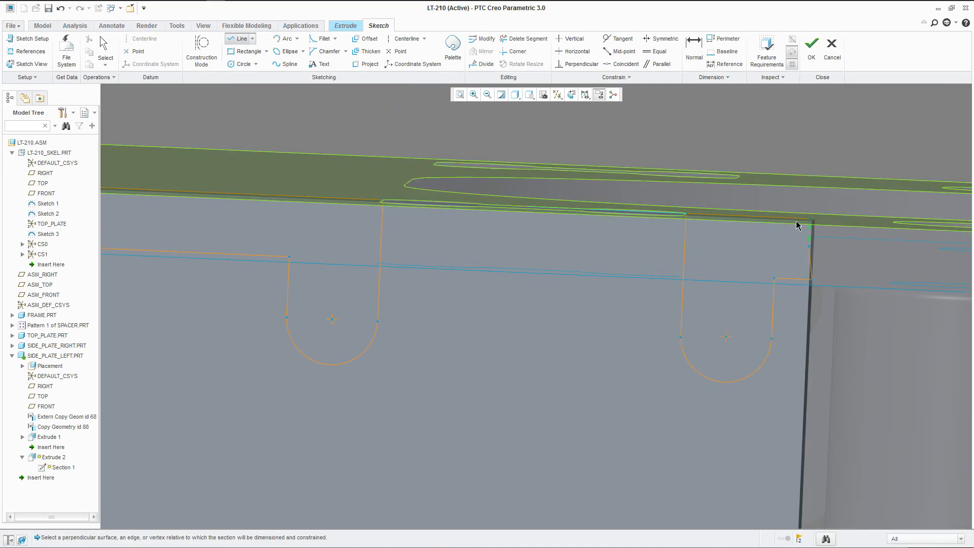
alt+click(813, 223)
click(822, 222)
middle_click(823, 205)
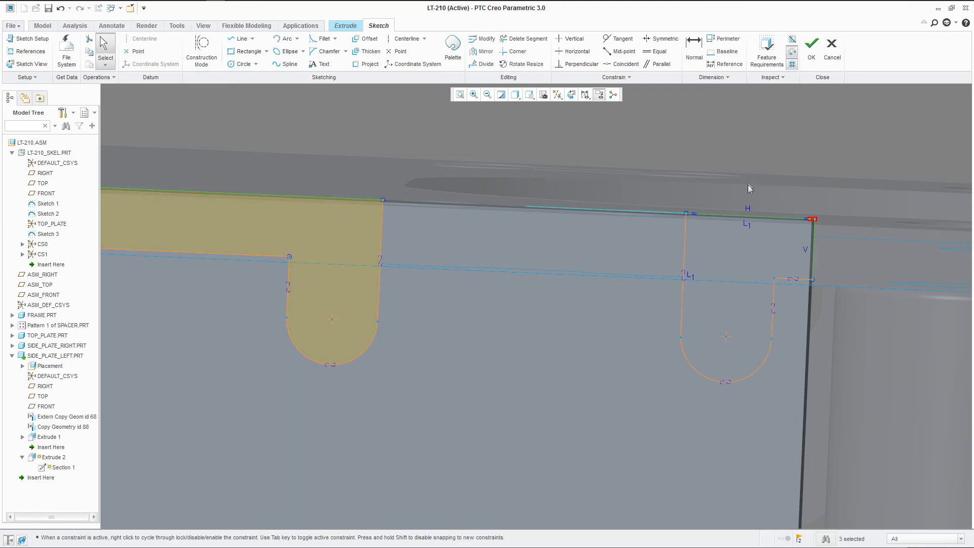
Step: Replace the outer paired slot's upper closing line with a new line running from the slot's inner side to the plate's upper corner
click(754, 218)
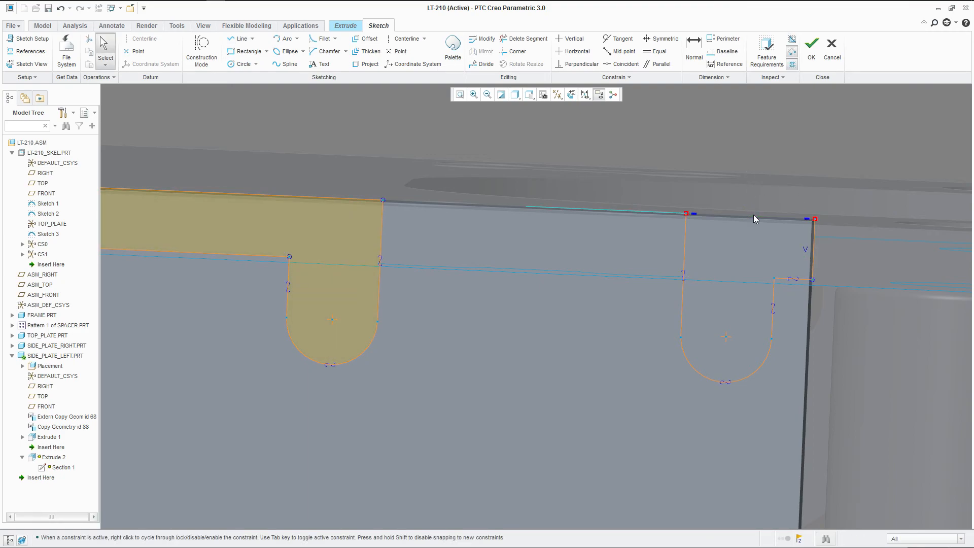
click(238, 38)
click(686, 213)
click(793, 203)
middle_click(757, 154)
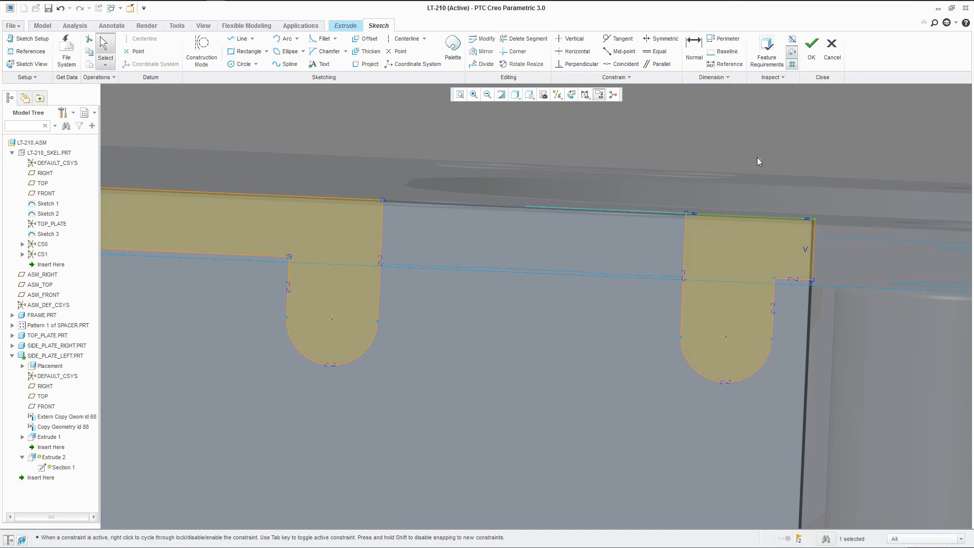
Step: Start a corner rectangle and add a vertical sketch reference for it beside the plate's opposite upper corner
scroll(730, 196, down, 3)
scroll(416, 185, up, 3)
middle_drag(522, 175, 522, 176)
click(246, 52)
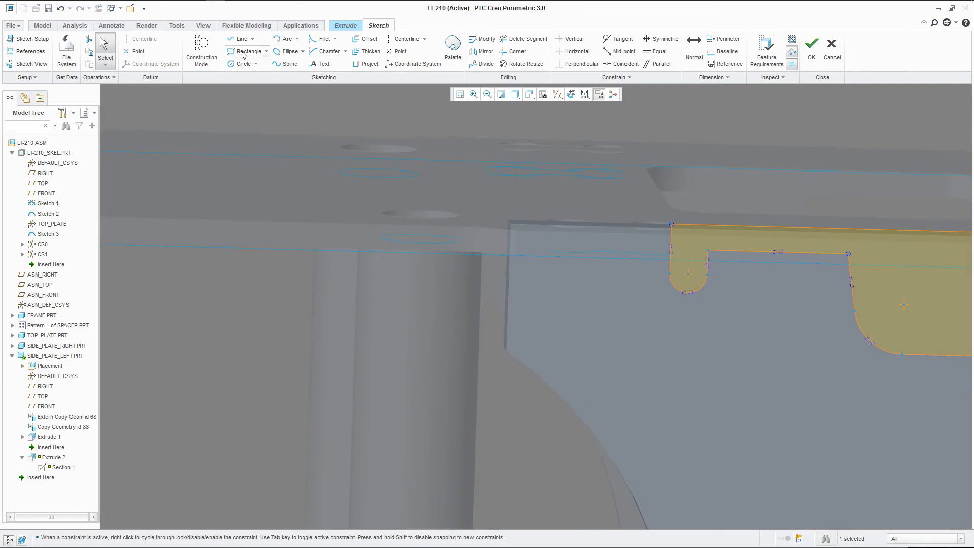
scroll(539, 211, up, 2)
key(alt)
middle_drag(504, 132, 499, 127)
click(473, 245)
mouse_move(473, 244)
middle_down()
mouse_move(515, 248)
mouse_move(497, 237)
mouse_move(224, 257)
mouse_move(315, 267)
mouse_move(402, 253)
middle_up()
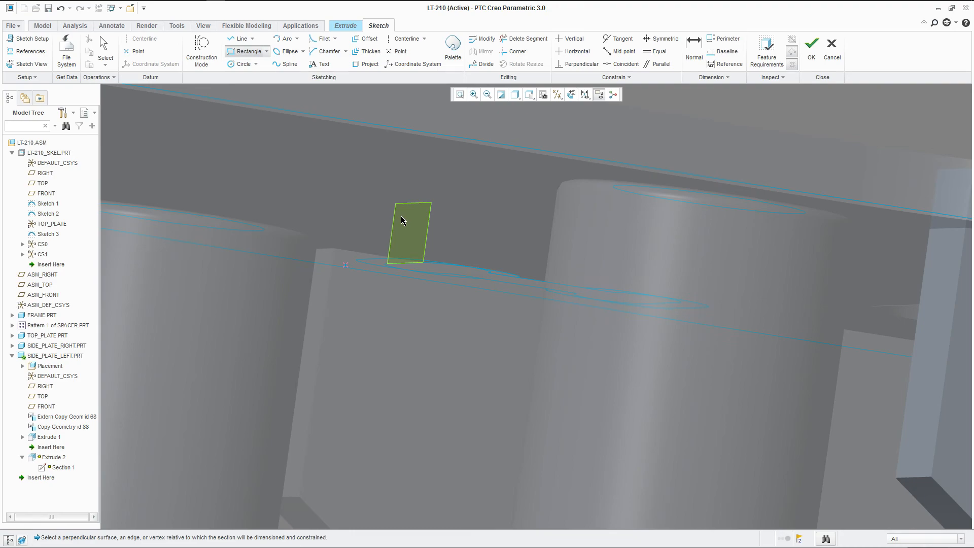
mouse_move(402, 217)
middle_down()
mouse_move(374, 245)
mouse_move(543, 243)
middle_up()
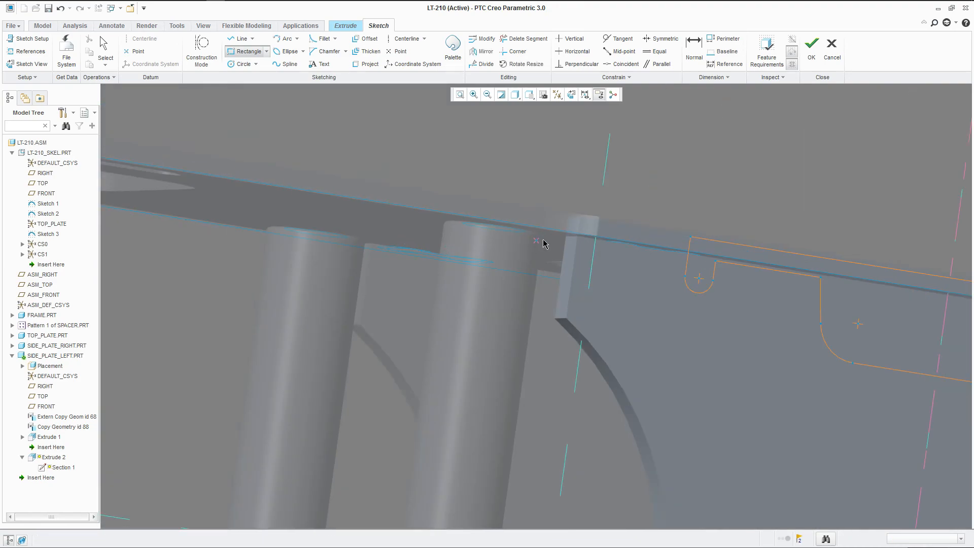
Step: Draw a rectangle from the new vertical reference to the plate's opposite upper corner, adding the plate's side edge as a reference
click(596, 241)
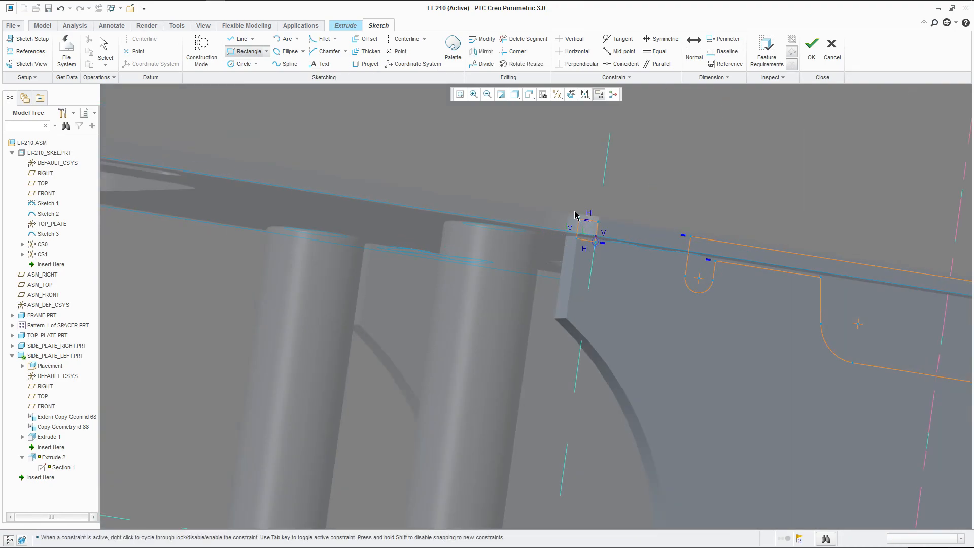
mouse_move(573, 214)
middle_down()
mouse_move(549, 208)
mouse_move(583, 225)
middle_up()
click(586, 231)
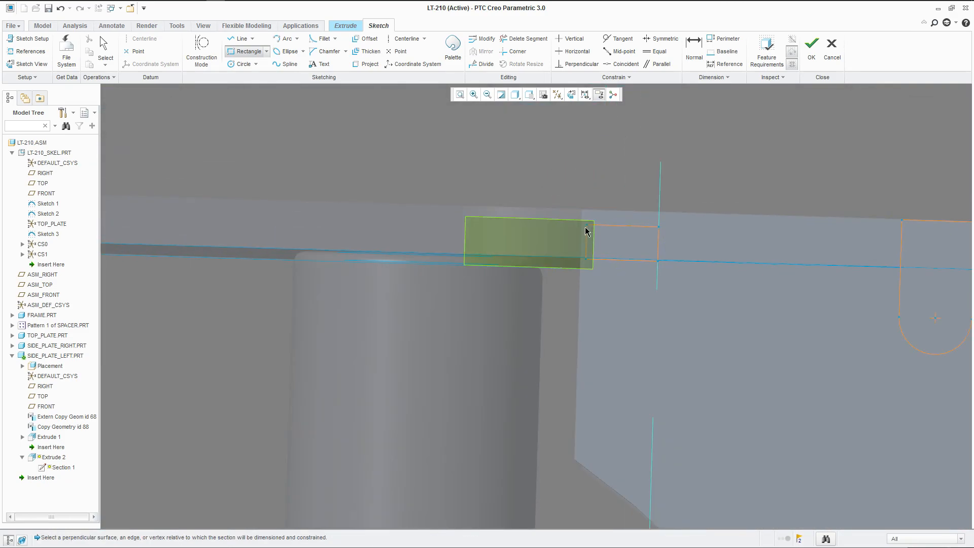
click(578, 298)
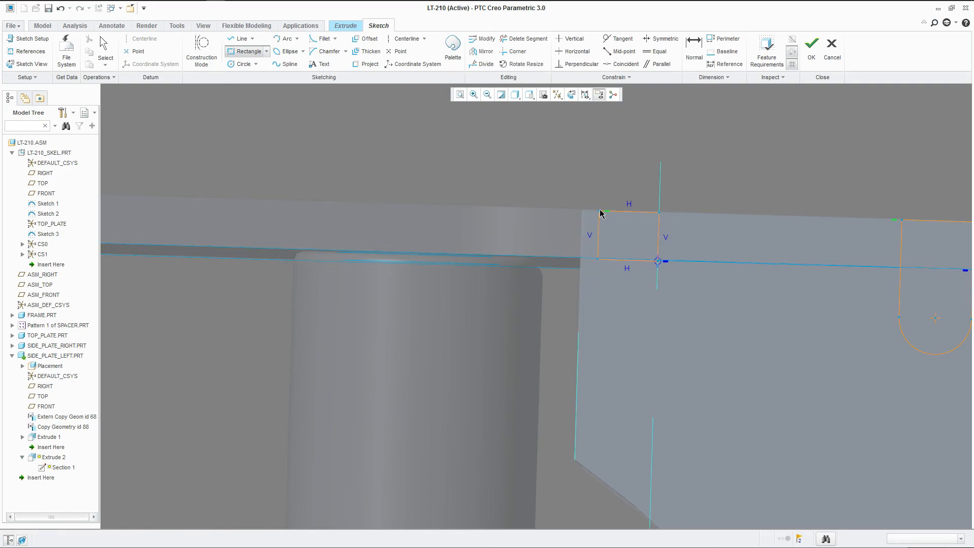
click(583, 210)
middle_click(587, 184)
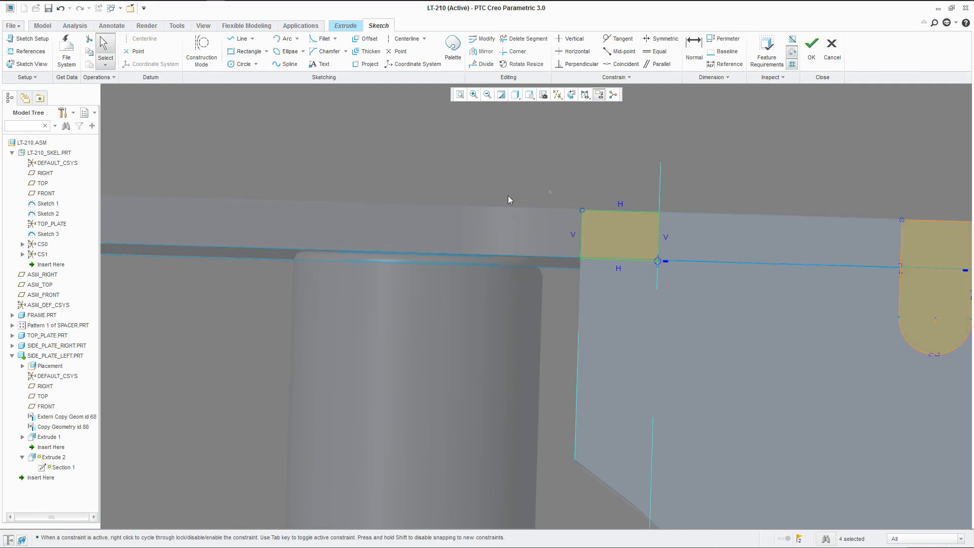
Step: Accept the rebuilt section and complete the redefinition of Extrude 2
scroll(456, 218, up, 9)
scroll(544, 205, down, 2)
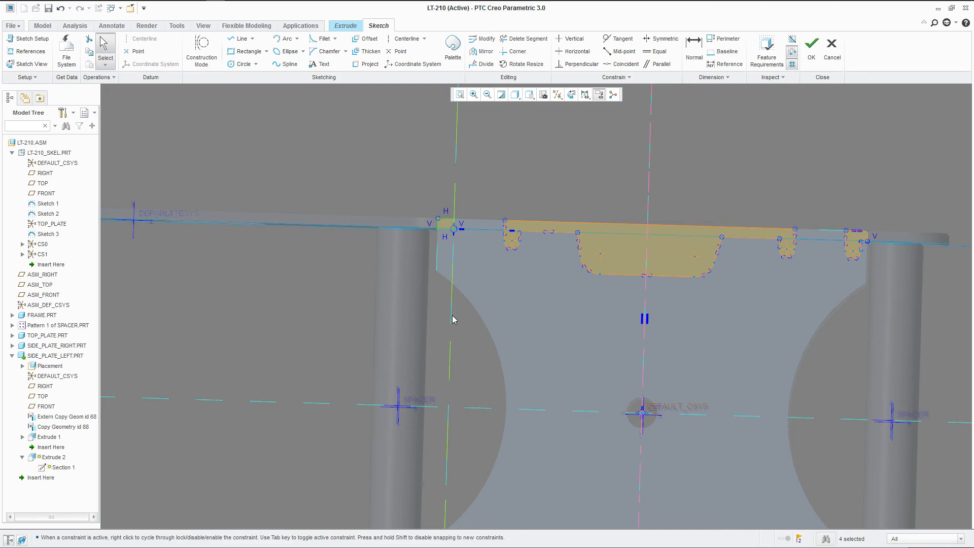
click(810, 54)
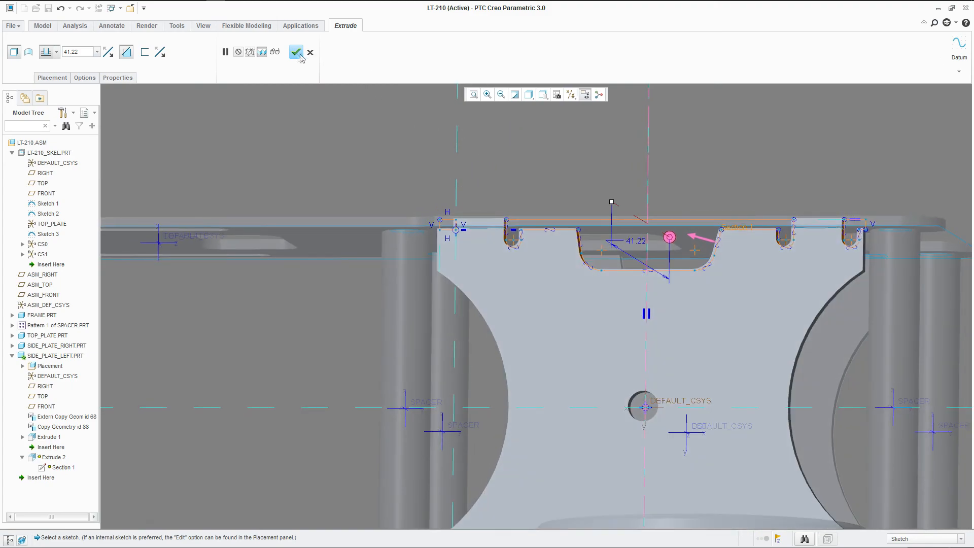
click(296, 51)
click(386, 150)
scroll(386, 149, up, 2)
mouse_move(386, 150)
middle_down()
mouse_move(392, 157)
mouse_move(387, 150)
middle_up()
Step: Redefine the failed Extrude 3 of the left side plate and open its internal section for editing
right_click(52, 458)
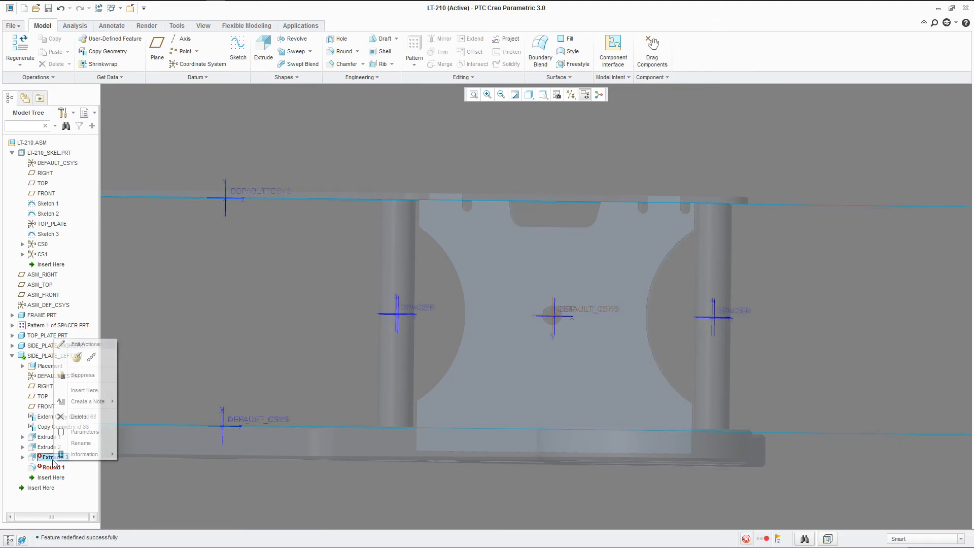
click(72, 358)
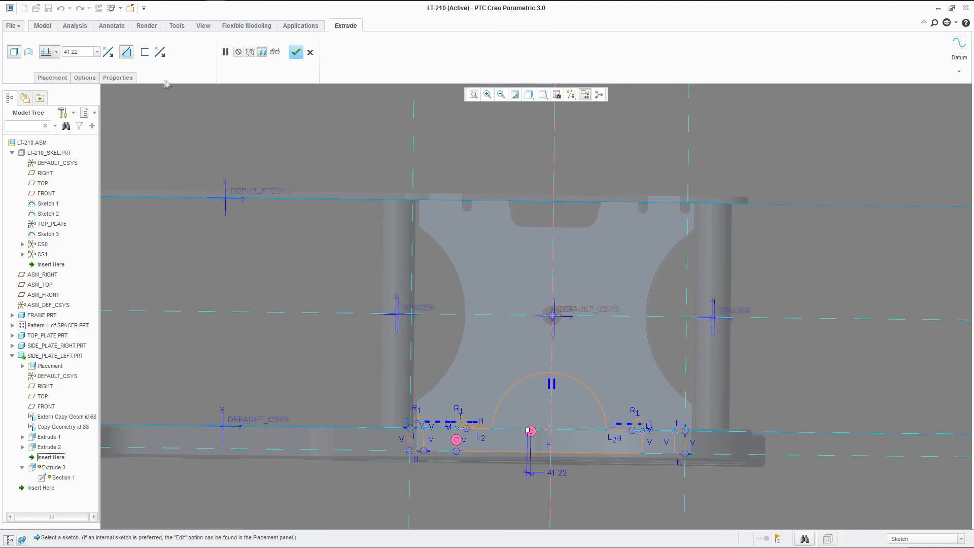
click(65, 79)
click(136, 109)
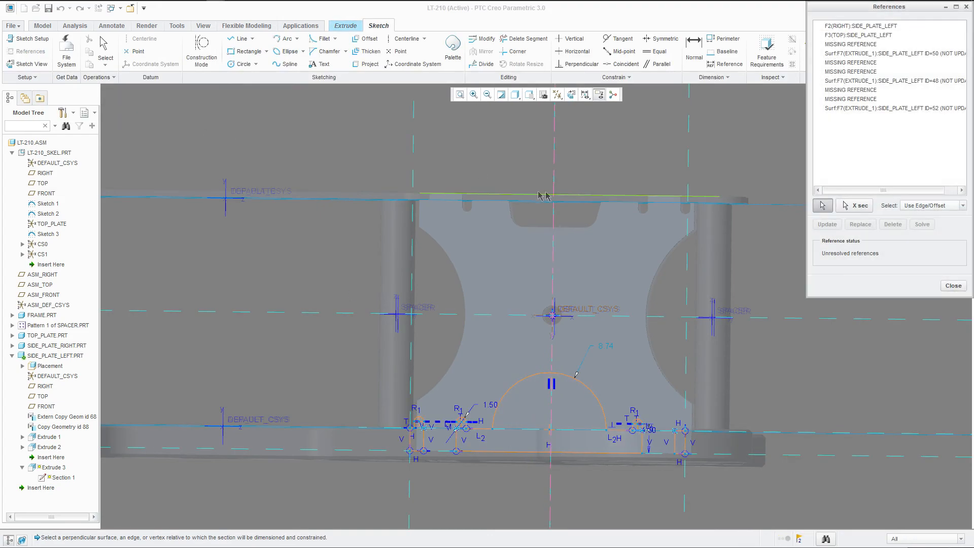
Step: Update the three outdated Extrude 1 surface references of the section
click(876, 53)
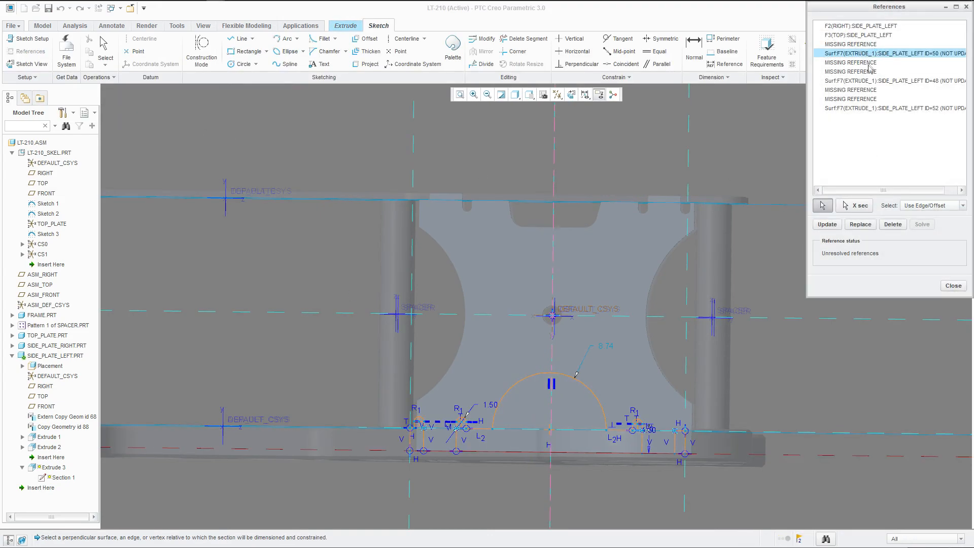
ctrl+click(872, 81)
ctrl+click(876, 109)
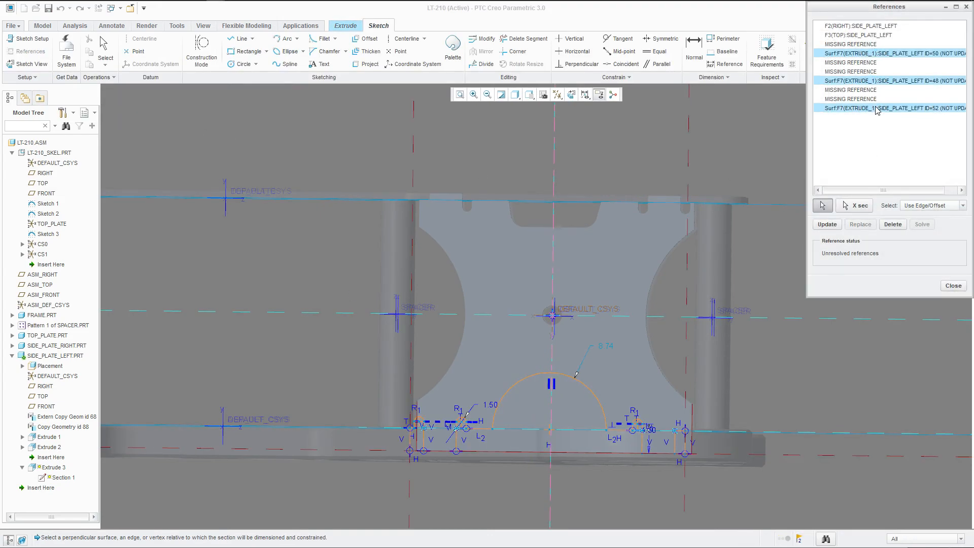
click(835, 226)
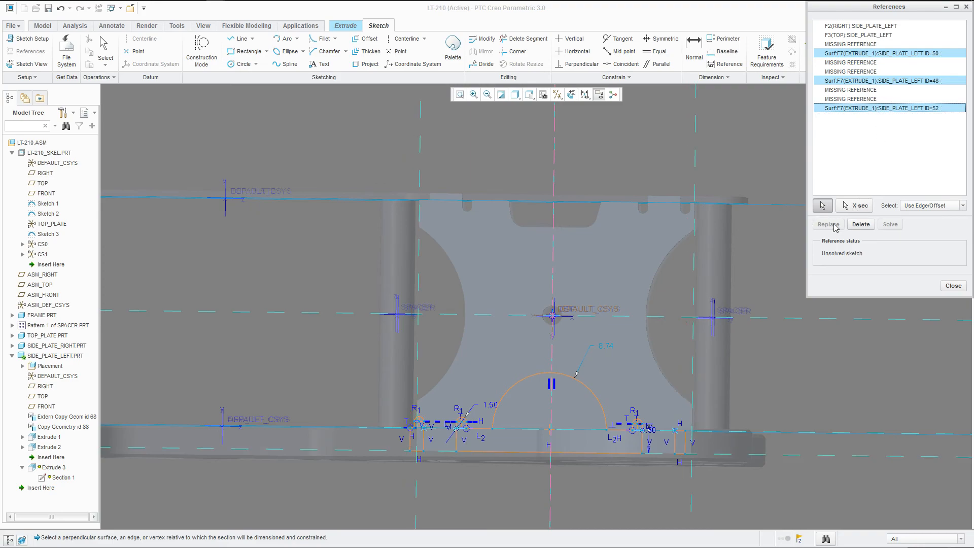
Step: Delete every section reference except the RIGHT and TOP planes, and clear the old section geometry
click(849, 62)
click(845, 45)
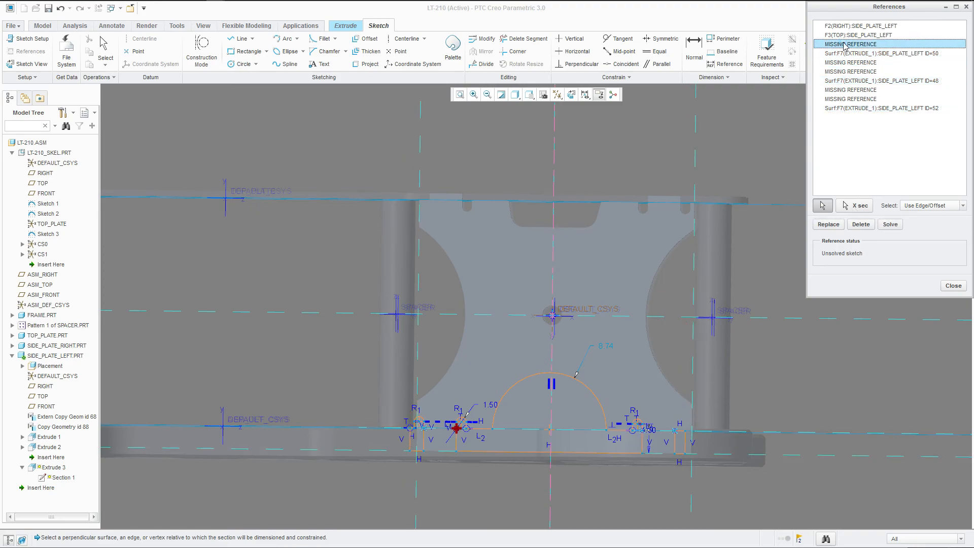
click(858, 109)
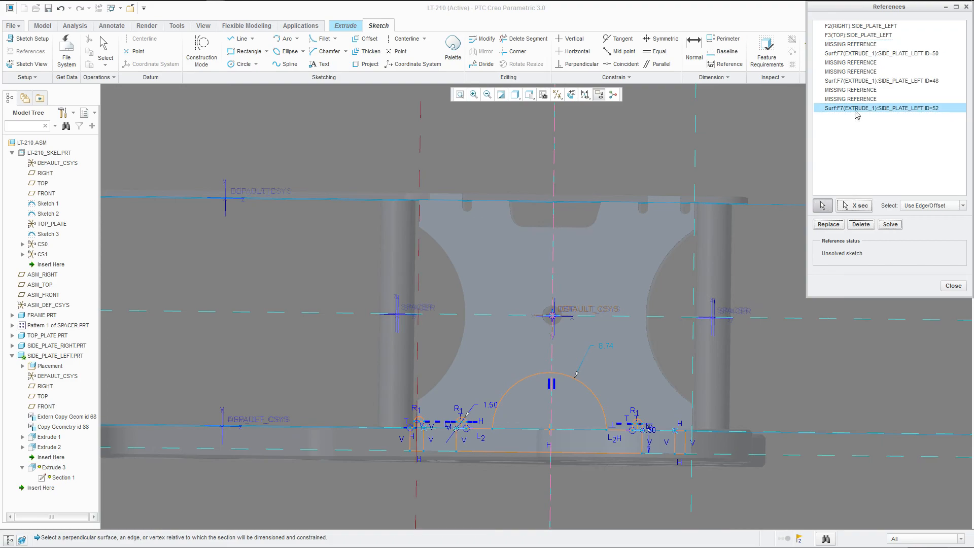
ctrl+click(852, 46)
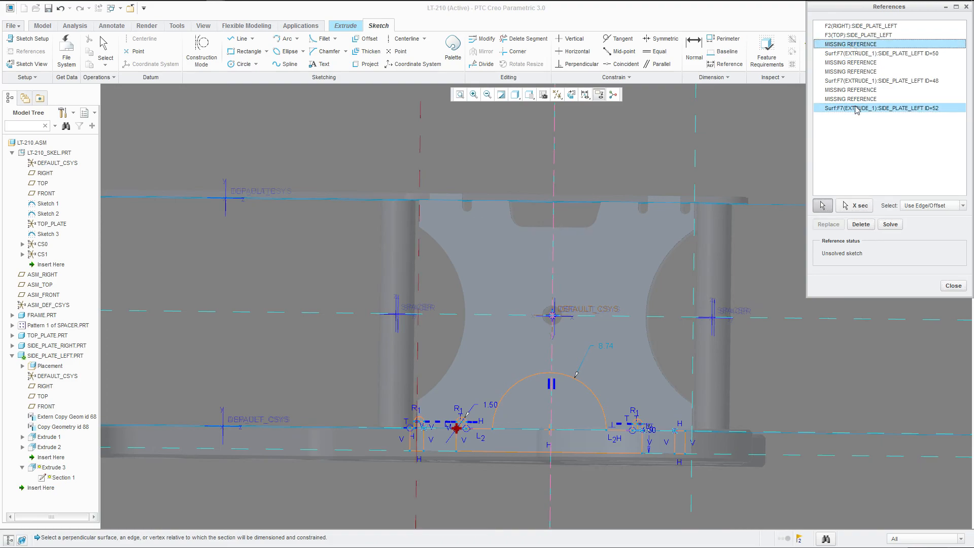
ctrl+click(851, 47)
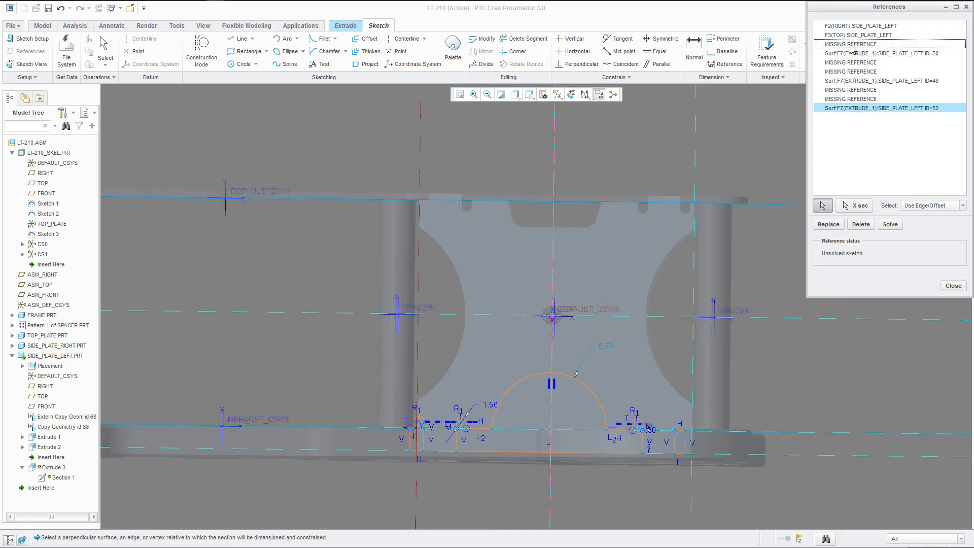
click(852, 46)
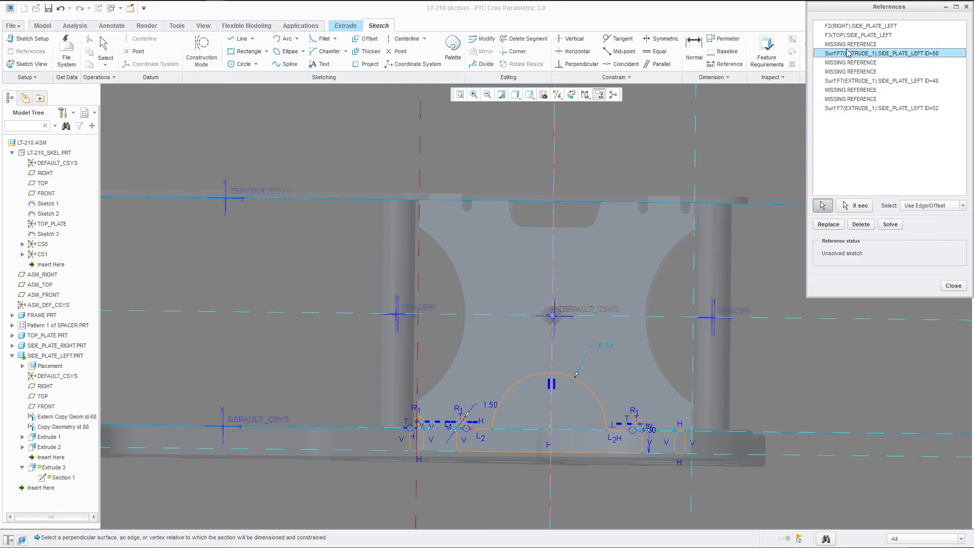
shift+click(852, 108)
click(861, 224)
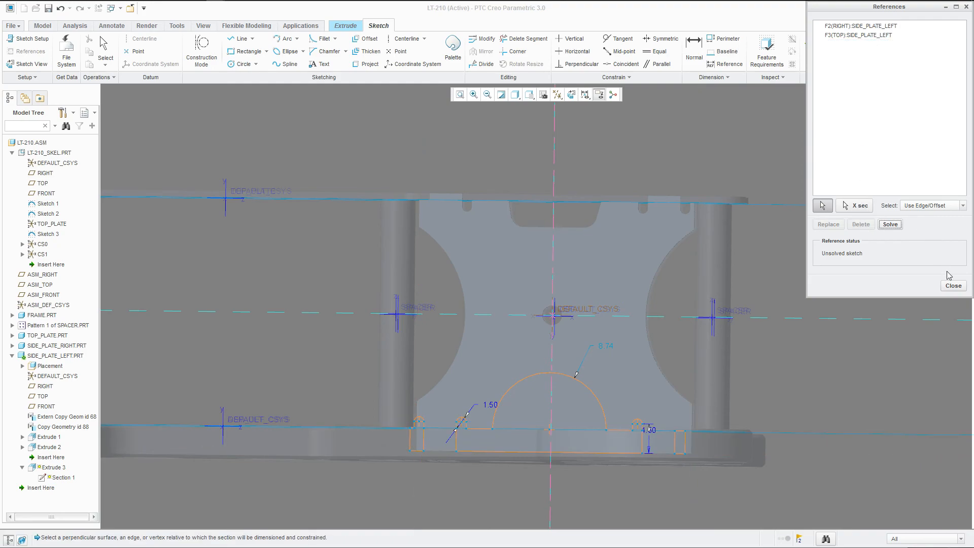
click(953, 287)
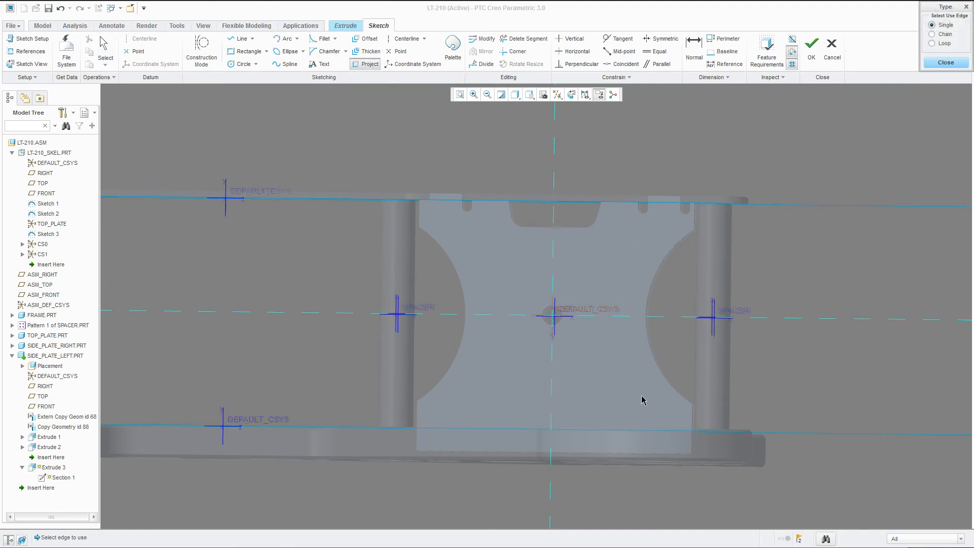
Step: Set the edge projection type to Chain and display the assembly in wireframe
click(944, 34)
middle_drag(608, 320, 580, 324)
click(529, 94)
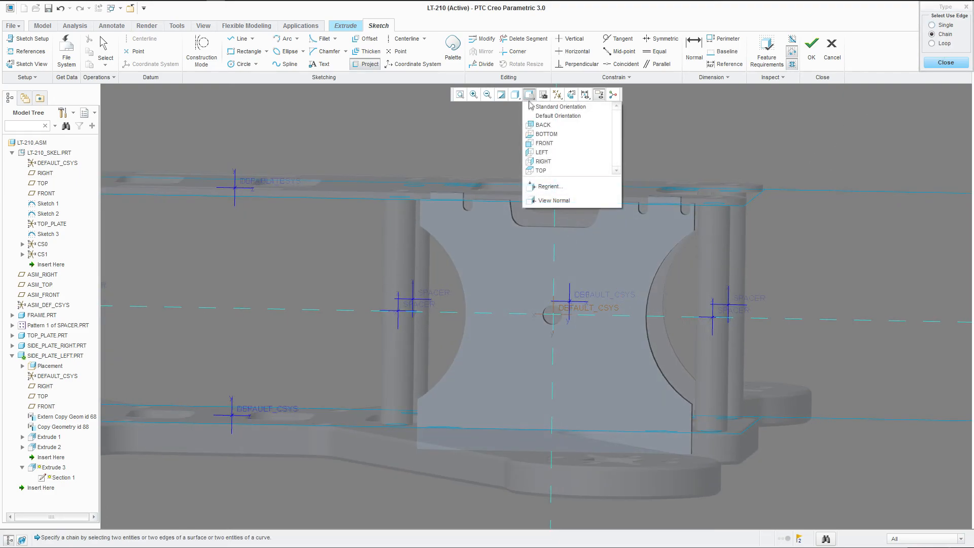
click(514, 95)
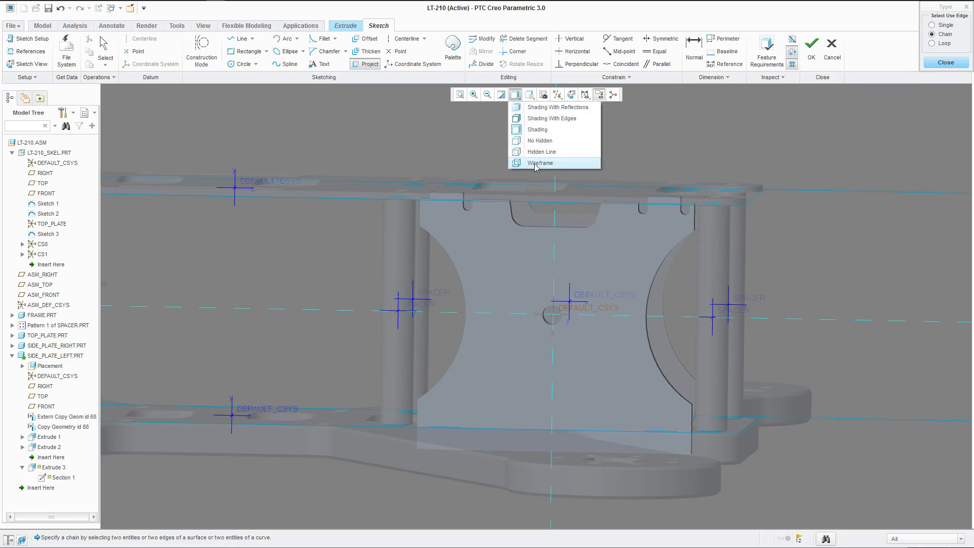
click(540, 160)
Step: Project the right plate's lower edge chain from one inner slot's tab side across the semicircular arch to the opposite slot's tab side
middle_drag(551, 438, 553, 406)
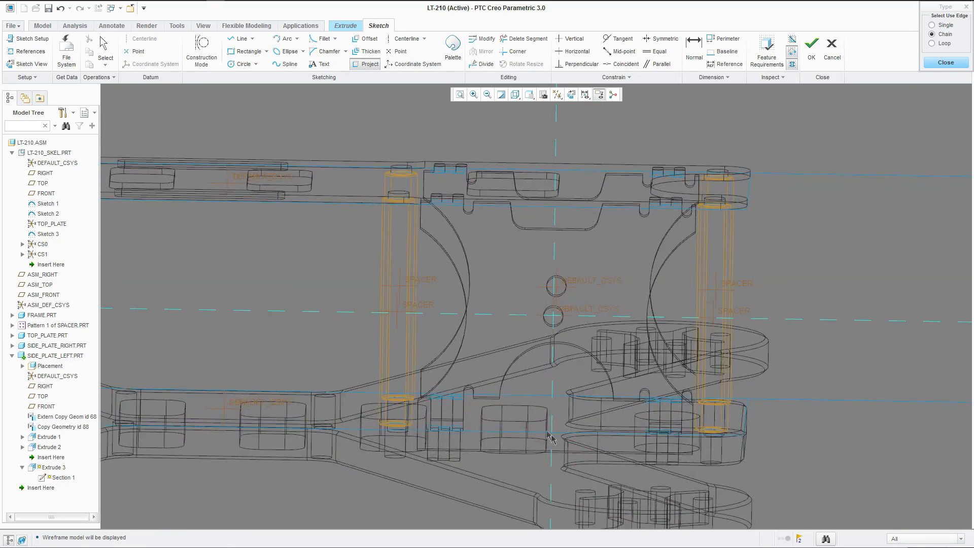
scroll(507, 404, up, 5)
scroll(471, 396, down, 1)
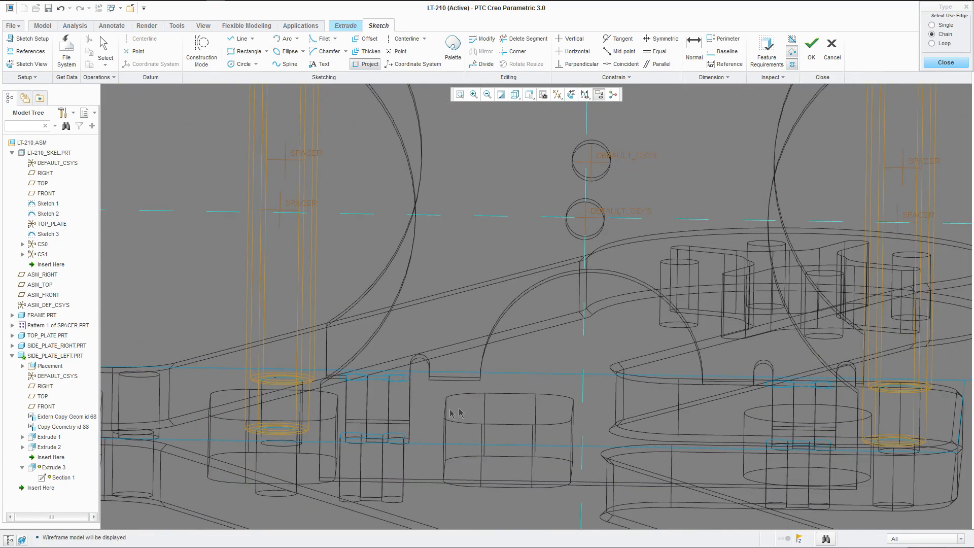
click(410, 407)
click(772, 406)
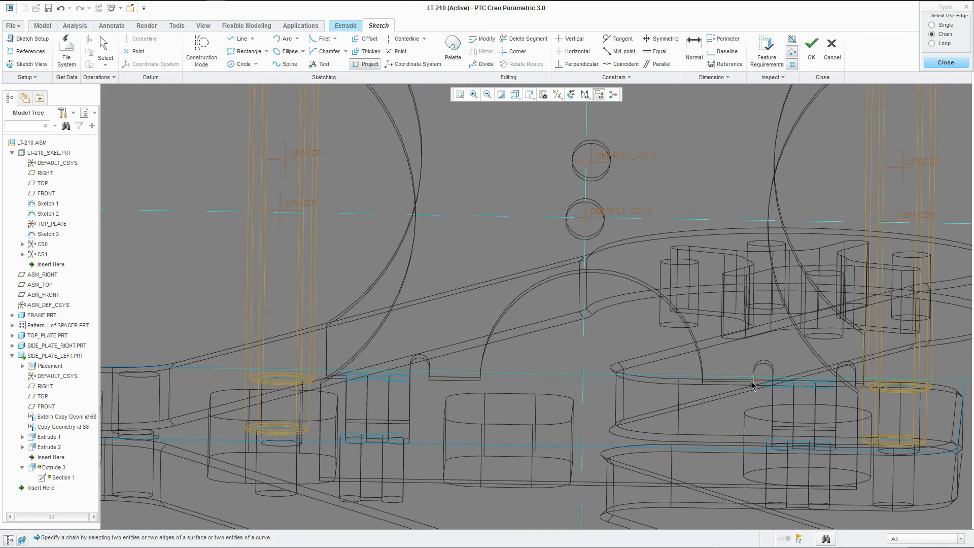
scroll(417, 378, up, 4)
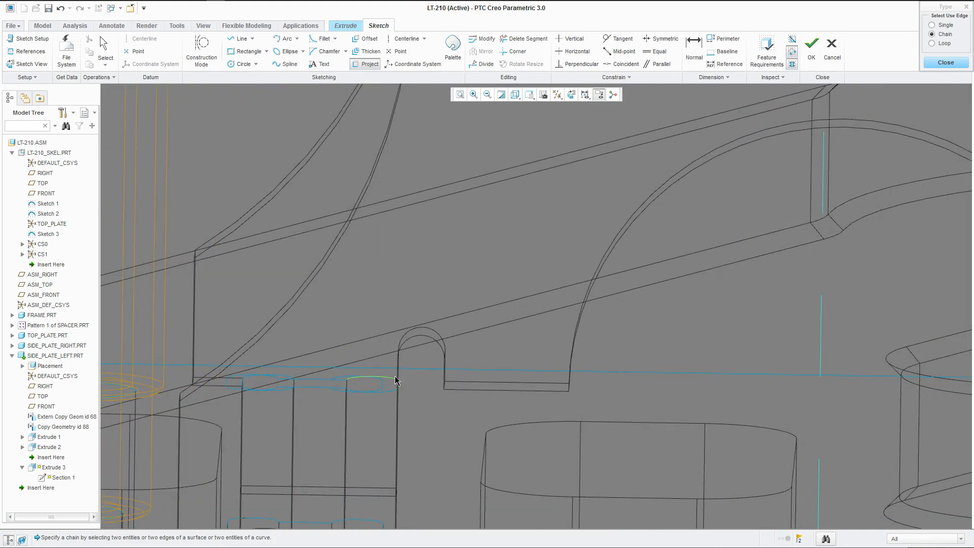
mouse_move(399, 370)
middle_down()
mouse_move(396, 363)
mouse_move(558, 376)
middle_up()
click(398, 369)
scroll(398, 368, down, 4)
scroll(653, 387, up, 4)
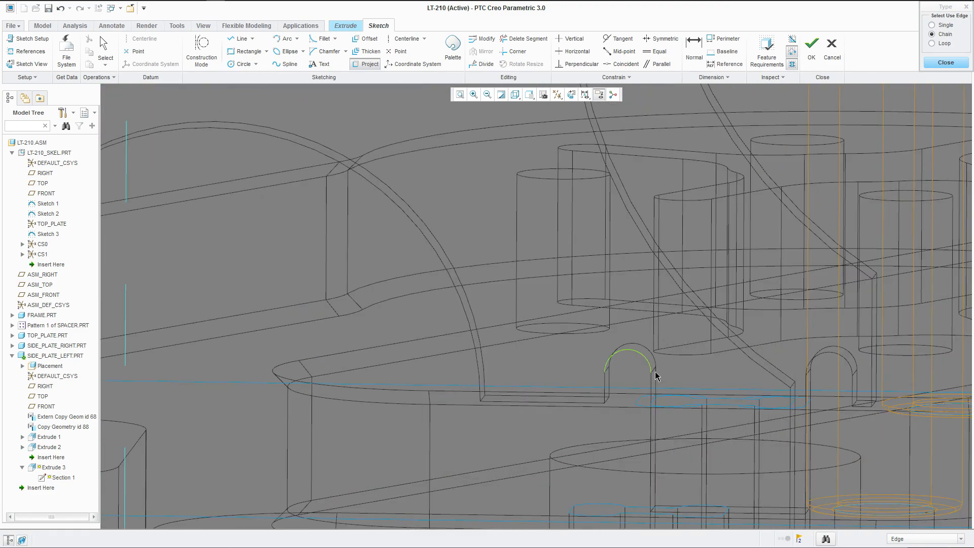
click(652, 386)
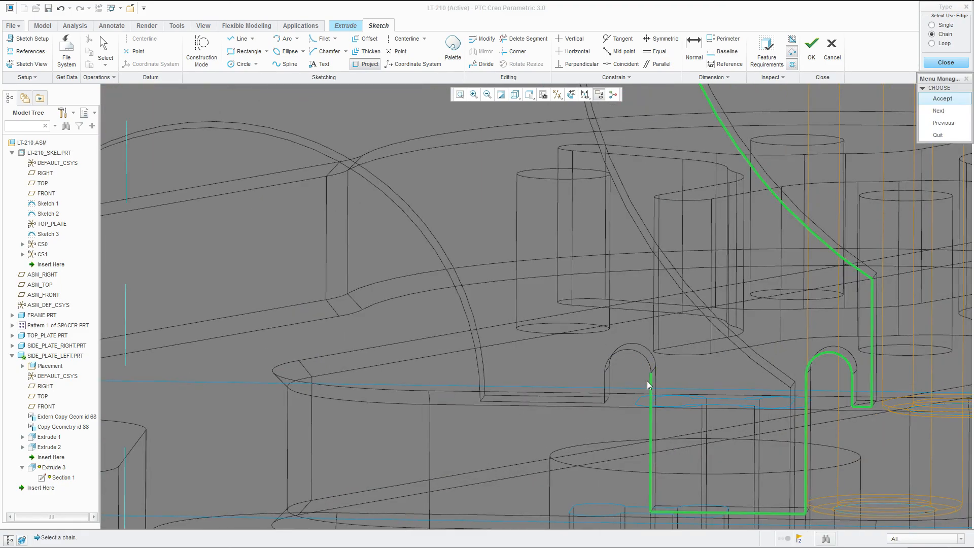
middle_drag(647, 381, 859, 176)
click(937, 112)
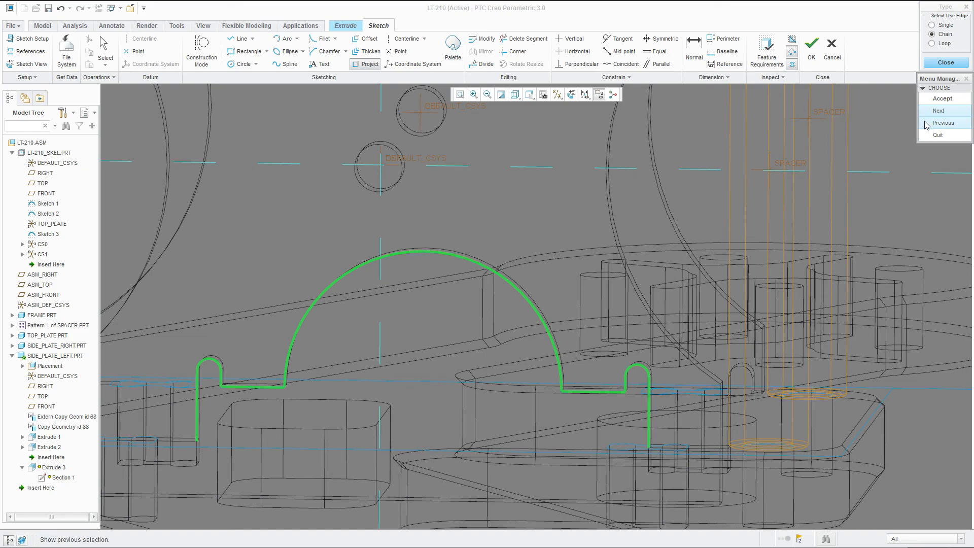
click(942, 98)
Step: Project the right plate's edge chain around the outermost slot, from the outer tab's inner side to the short ledge at the plate's outer edge
middle_drag(898, 121, 711, 325)
scroll(706, 330, up, 4)
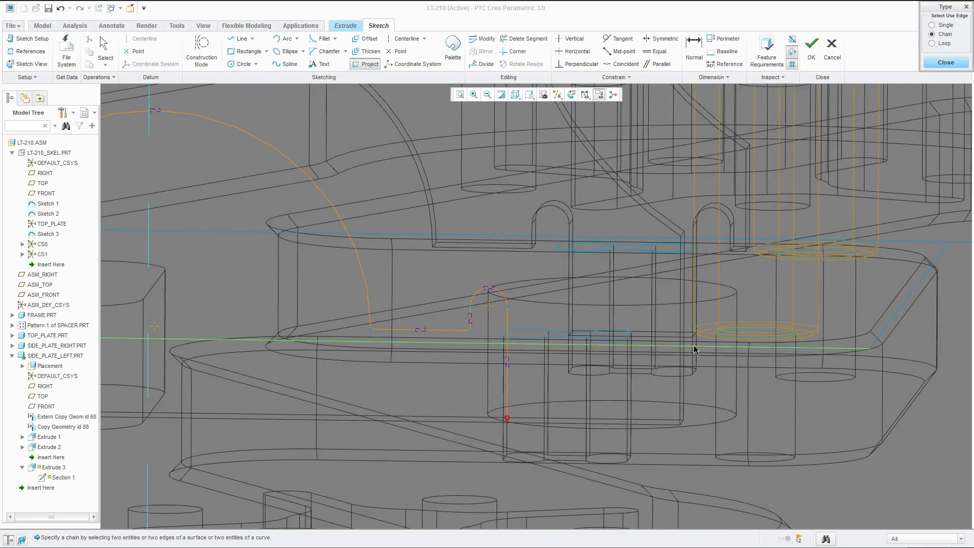
click(694, 364)
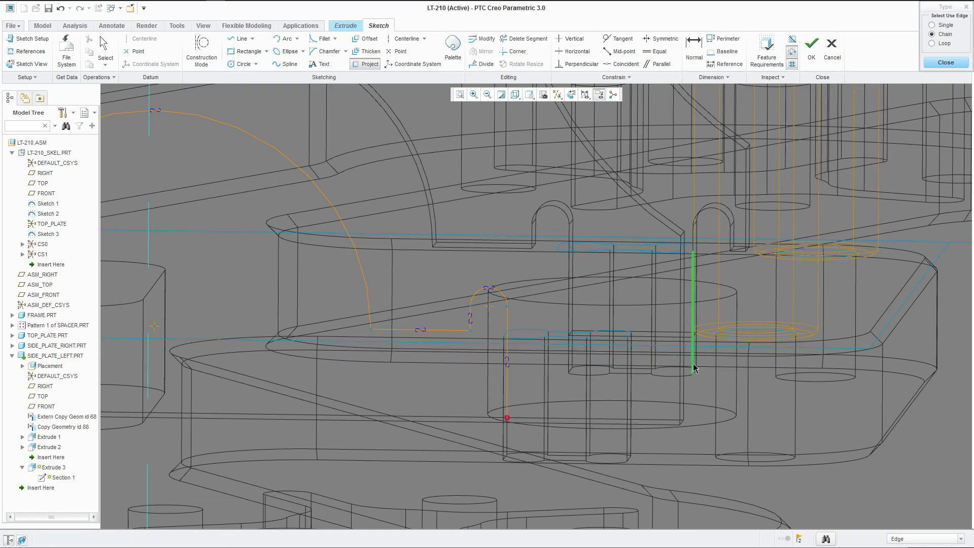
click(738, 254)
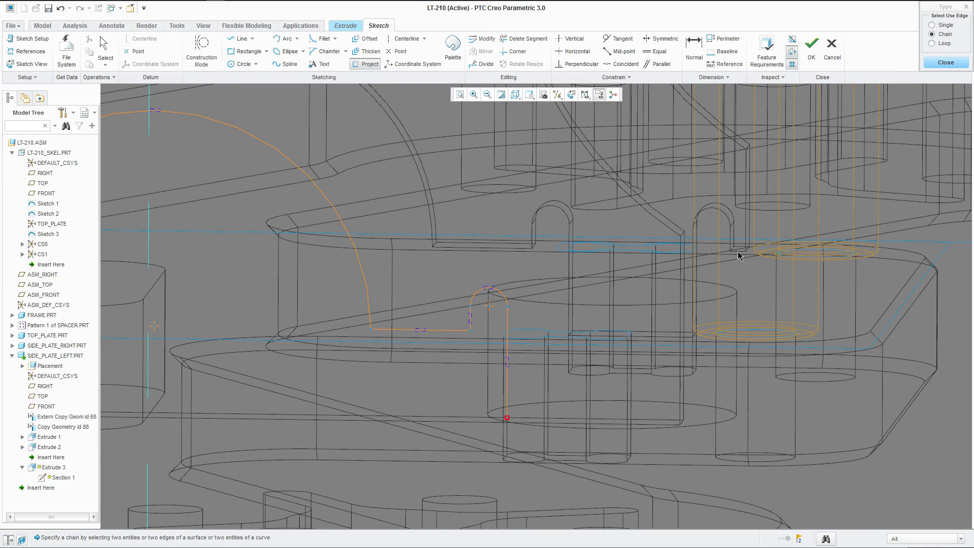
click(738, 252)
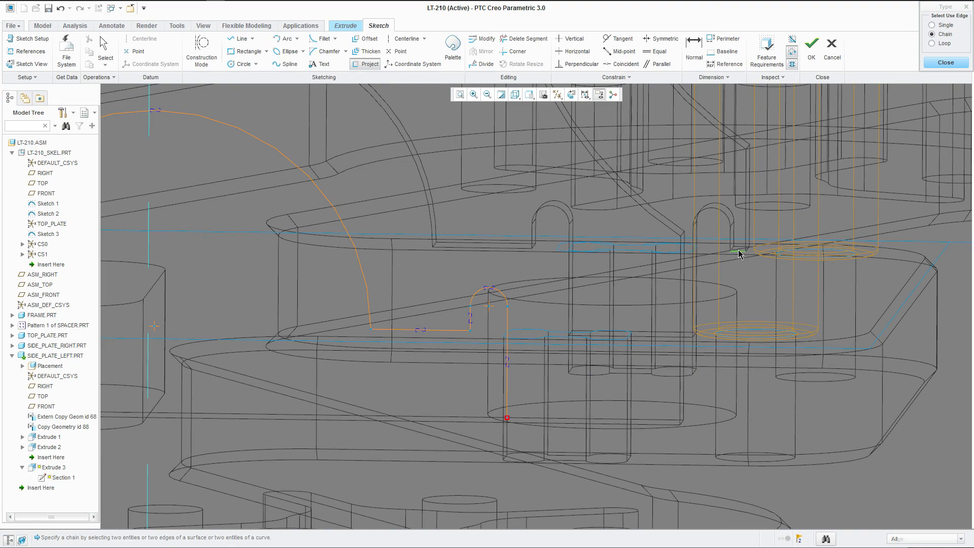
click(693, 238)
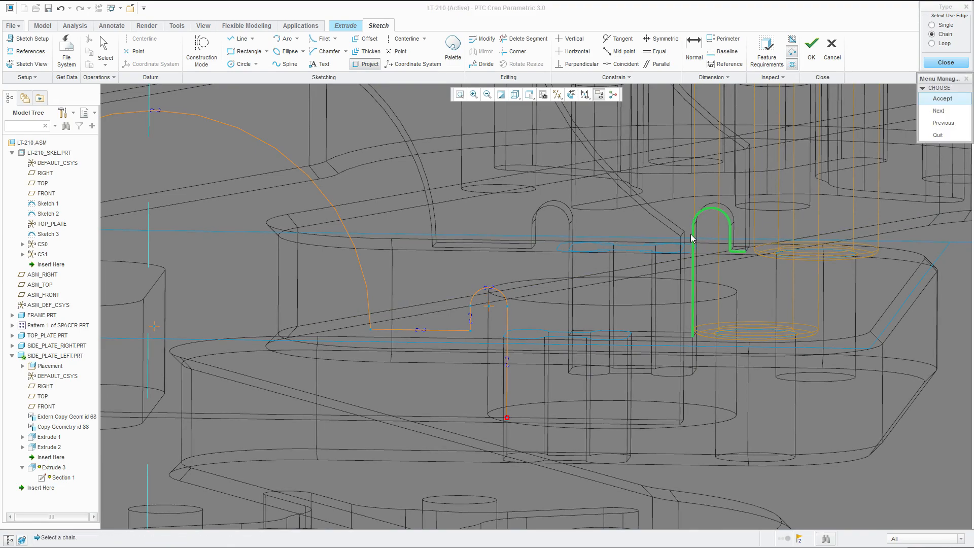
click(941, 103)
scroll(345, 193, down, 5)
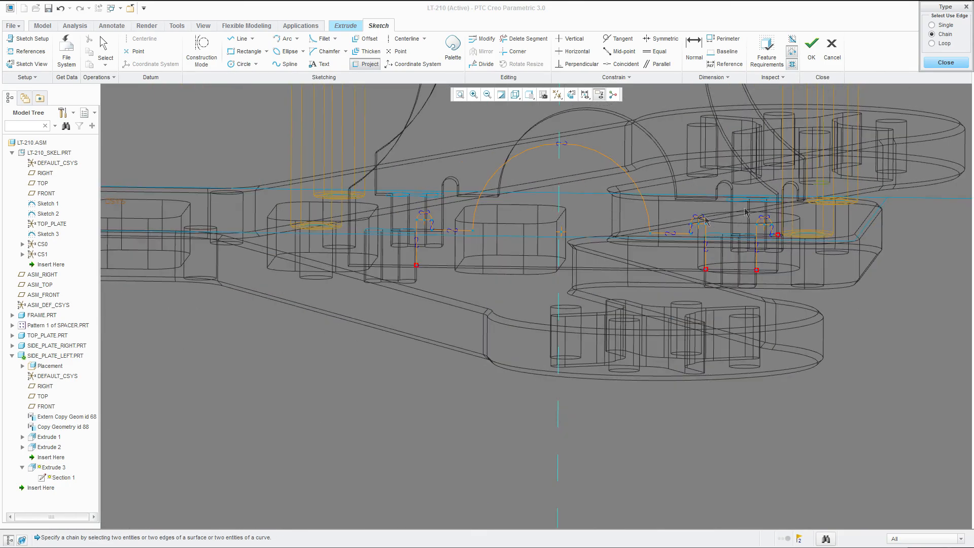
Step: Try to project the right plate's edge chain along the outer tab at the opposite end of the lower edge
scroll(339, 174, up, 4)
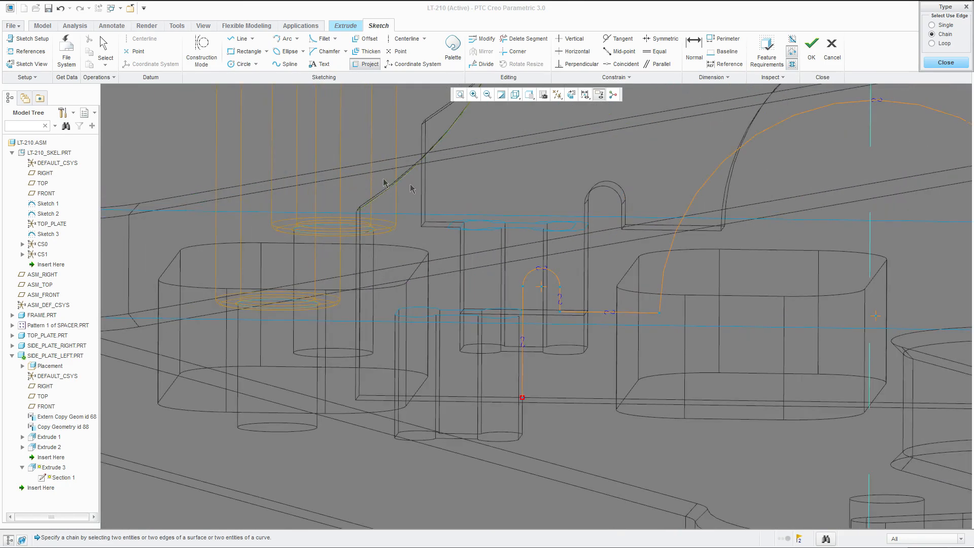
click(461, 247)
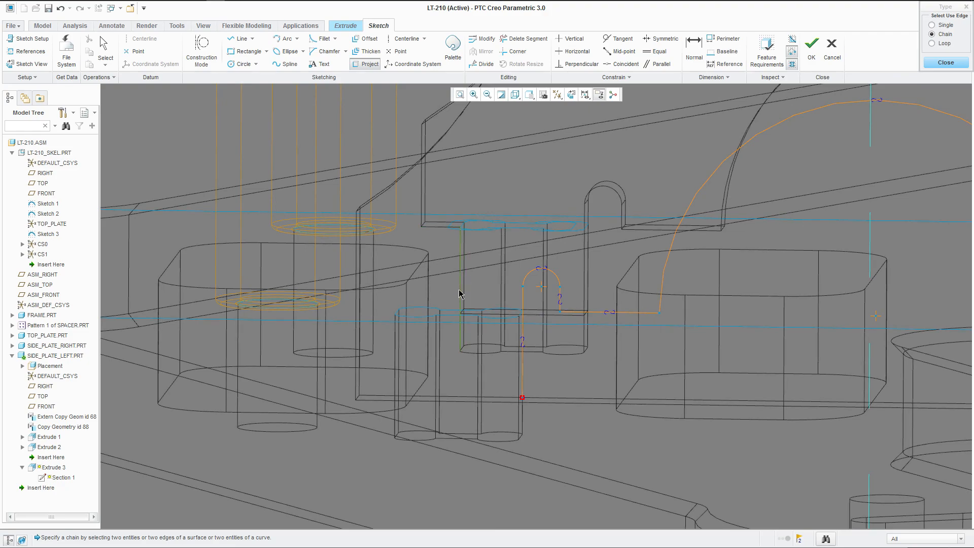
click(462, 245)
scroll(446, 230, down, 3)
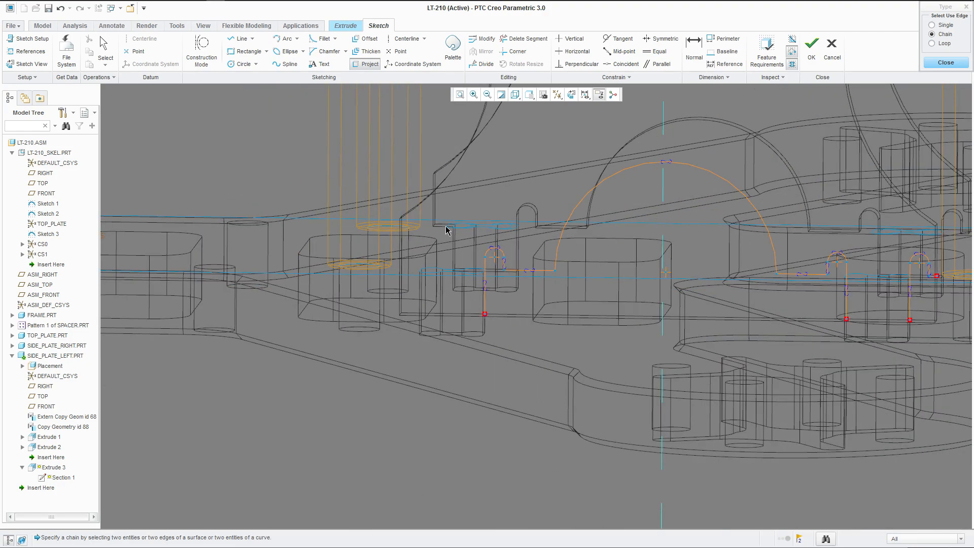
Step: Finish the edge projection and display the assembly as Shading With Edges
click(932, 64)
scroll(725, 173, down, 3)
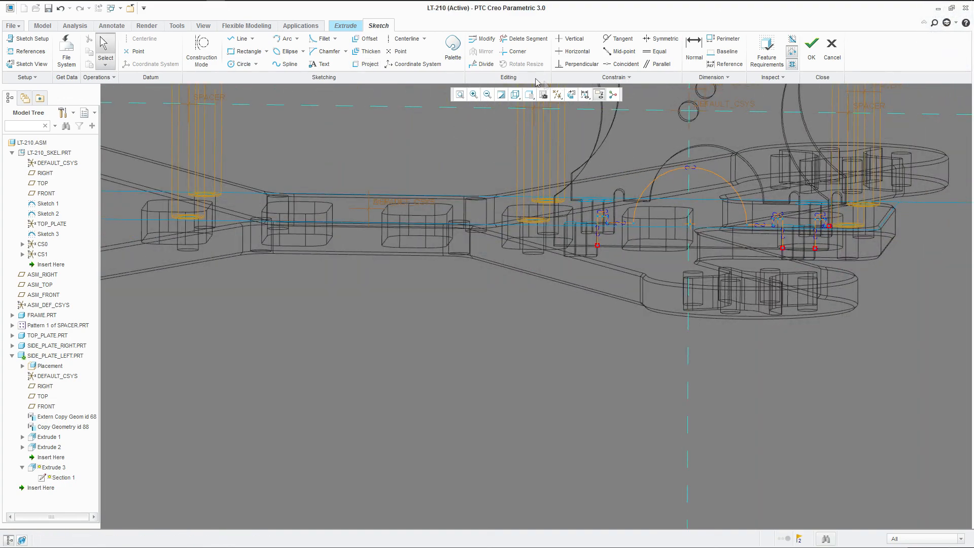
click(520, 100)
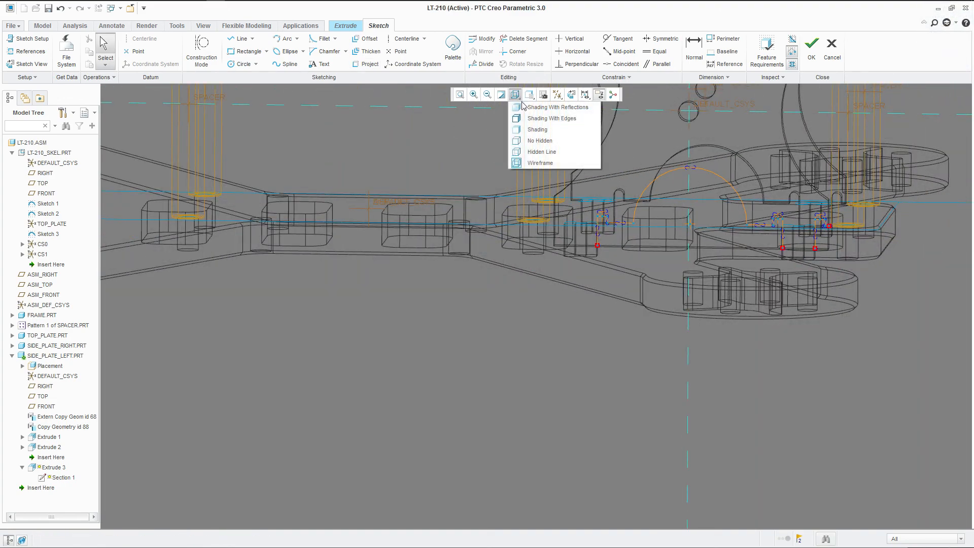
click(527, 124)
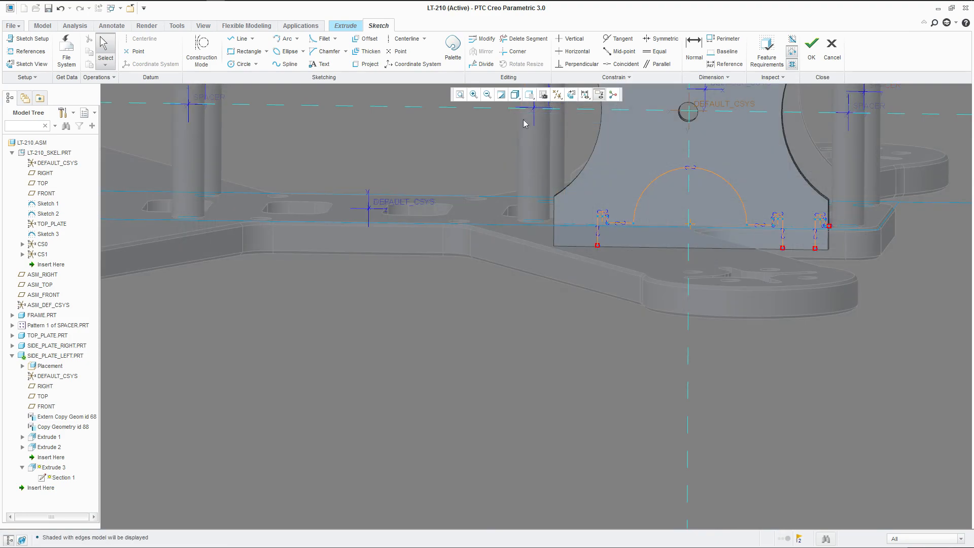
Step: Close both projected profiles with straight lines along the plate's lower edge and outer side, adding the plate's side surface as a sketch reference
click(240, 39)
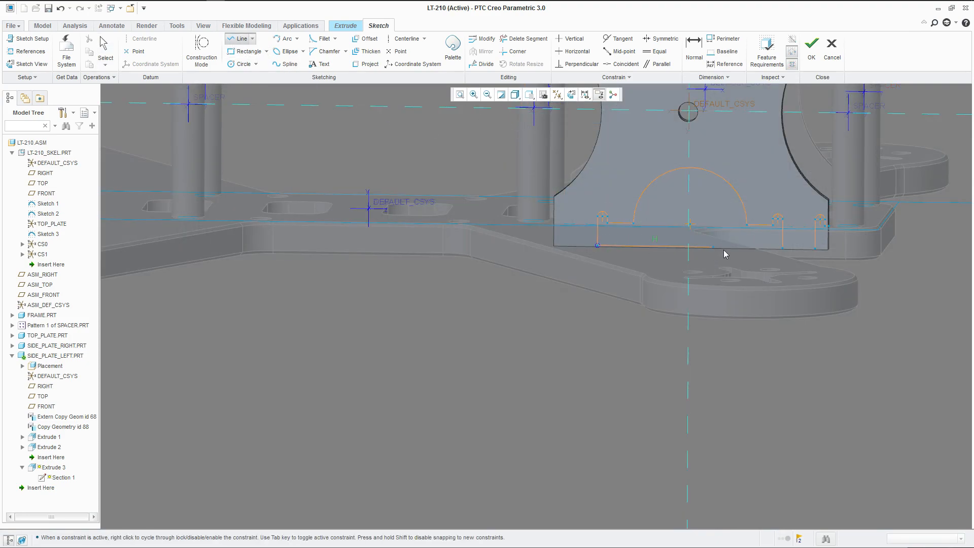
scroll(820, 258, up, 4)
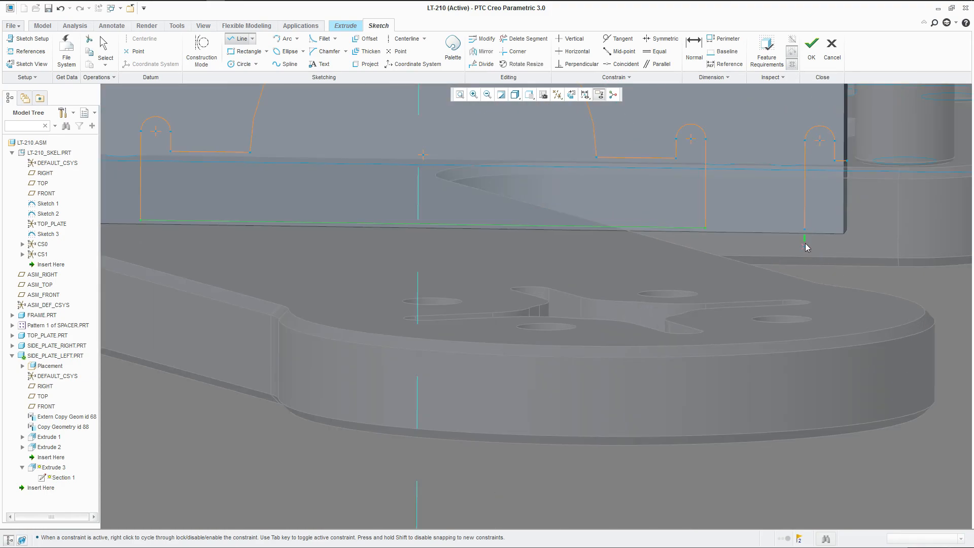
click(803, 231)
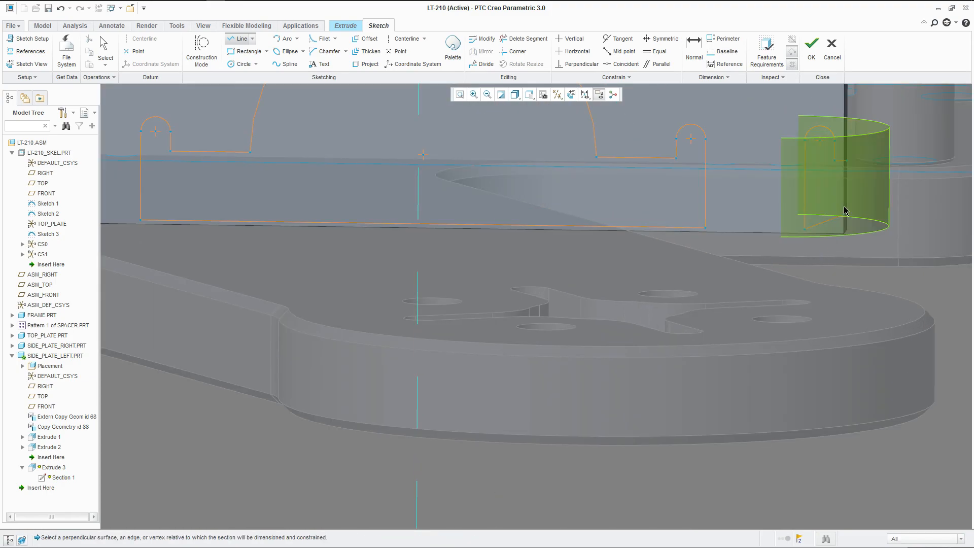
alt+click(846, 198)
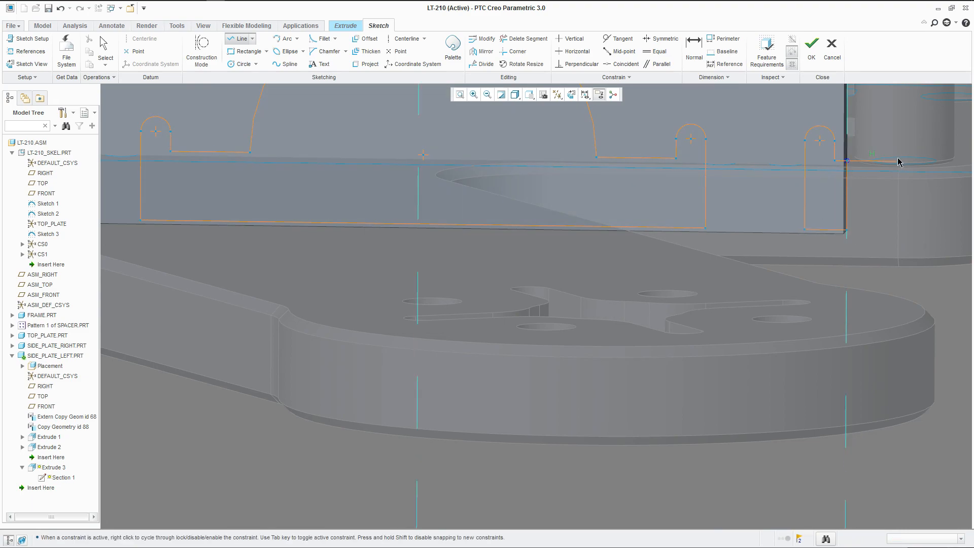
click(846, 231)
middle_click(876, 247)
click(849, 296)
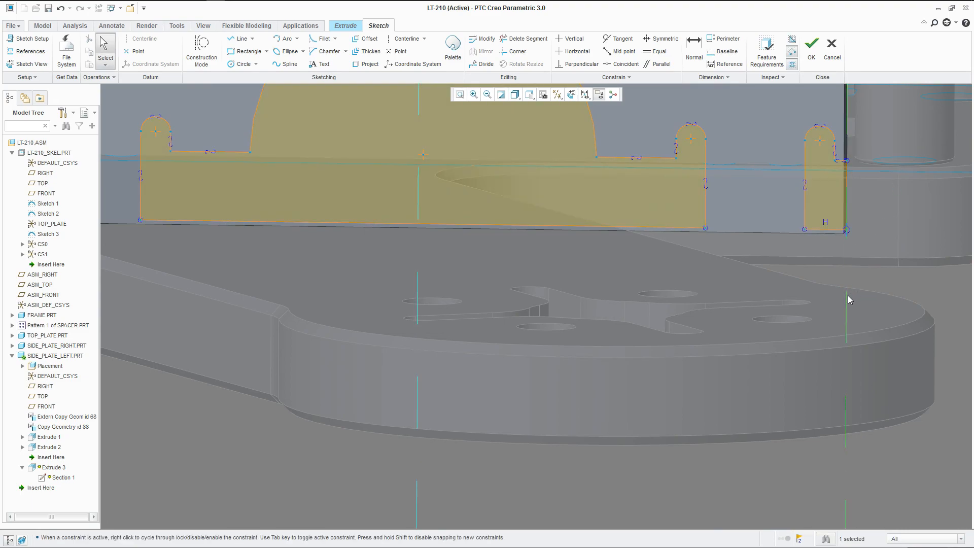
Step: Reorient the section to 2D and draw a rectangle over the plate's remaining lower corner, snapped to references picked on the plate edges
scroll(847, 296, down, 4)
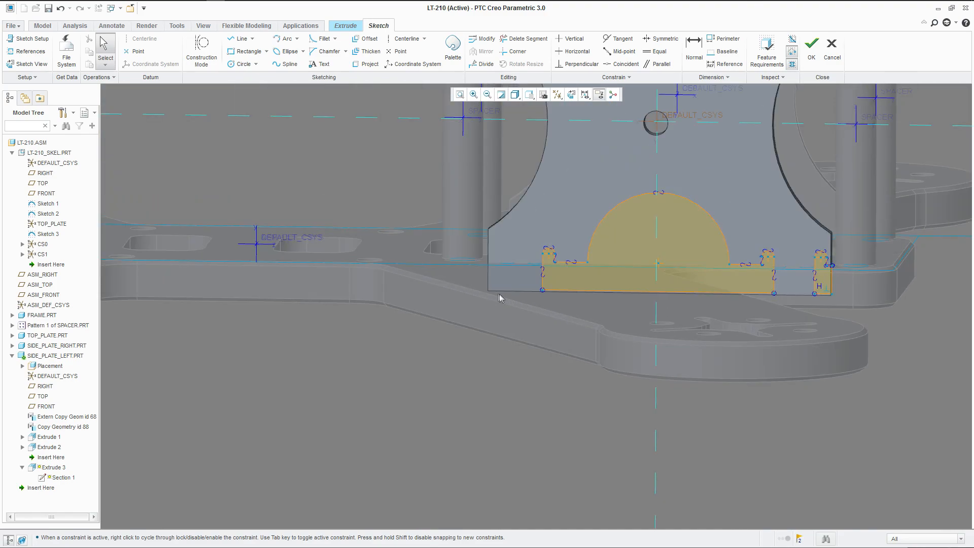
scroll(503, 295, up, 1)
click(568, 100)
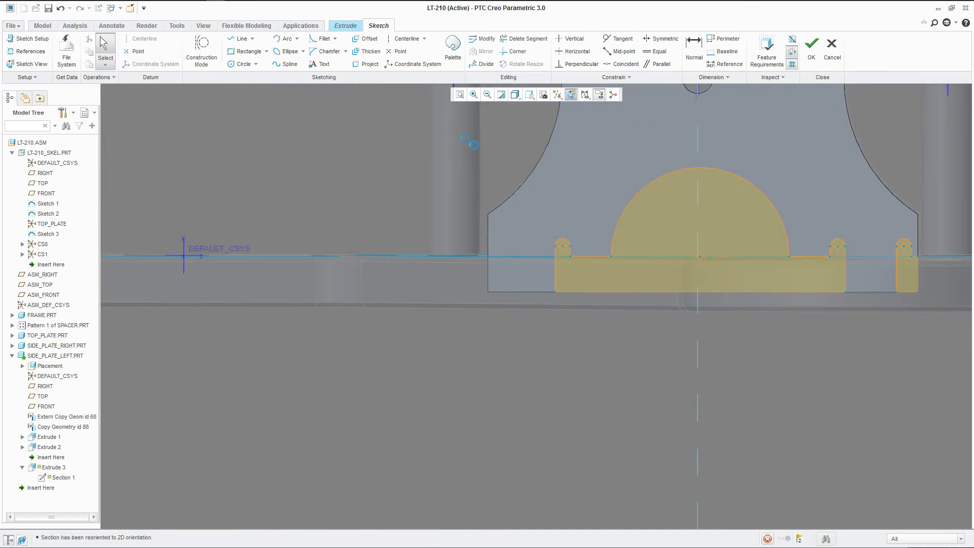
click(255, 53)
scroll(516, 266, up, 3)
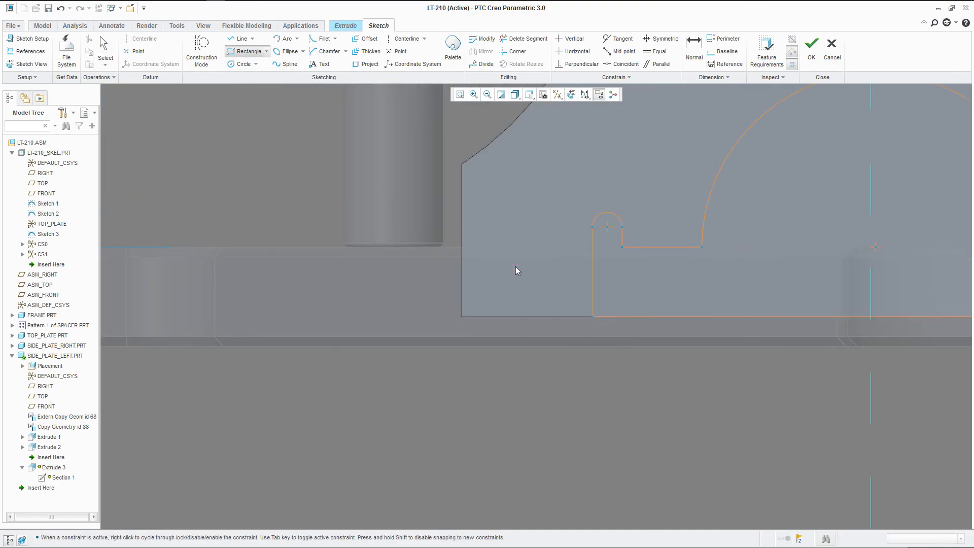
alt+click(497, 287)
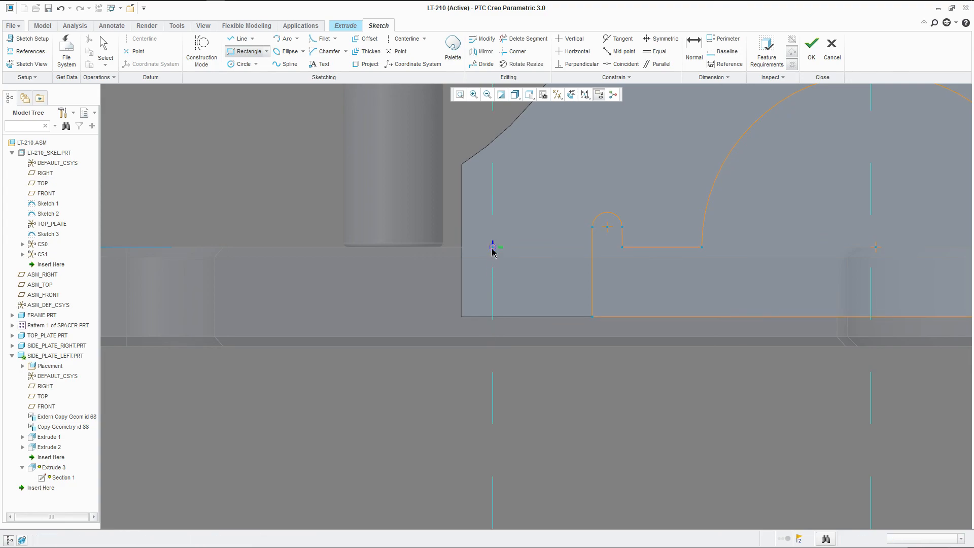
alt+click(493, 247)
click(493, 247)
click(462, 317)
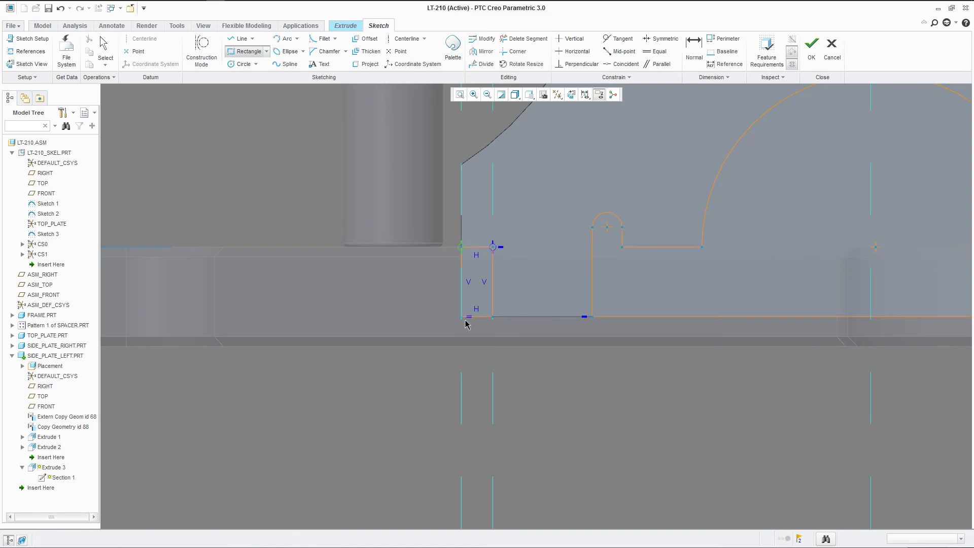
middle_click(470, 305)
scroll(471, 305, down, 5)
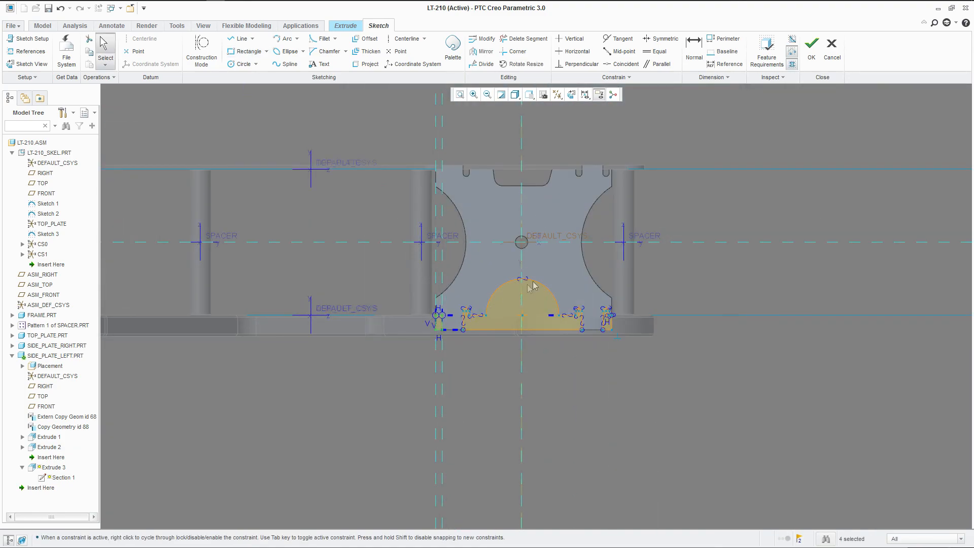
Step: Accept the rebuilt section and complete the redefinition of Extrude 3
click(810, 68)
middle_click(717, 189)
mouse_move(718, 189)
middle_down()
mouse_move(572, 263)
mouse_move(524, 329)
middle_up()
Step: Try to repair the two missing edge references in the left plate's Round 1 set
right_click(50, 468)
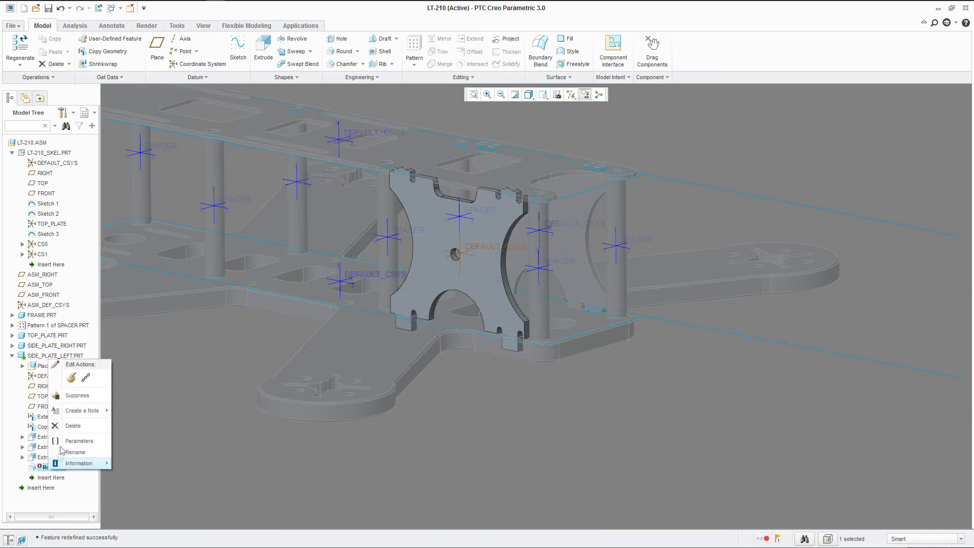
click(74, 385)
scroll(434, 202, up, 5)
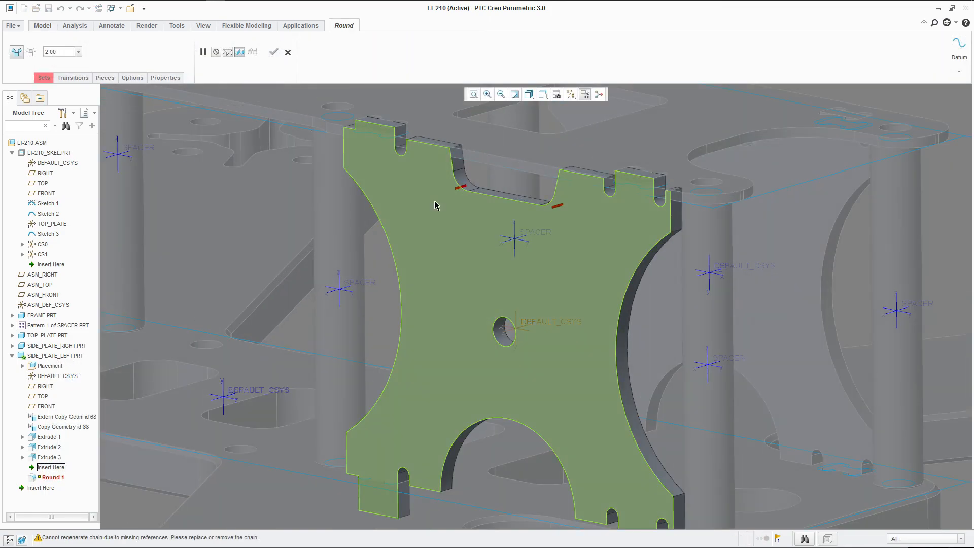
scroll(434, 201, down, 3)
click(43, 78)
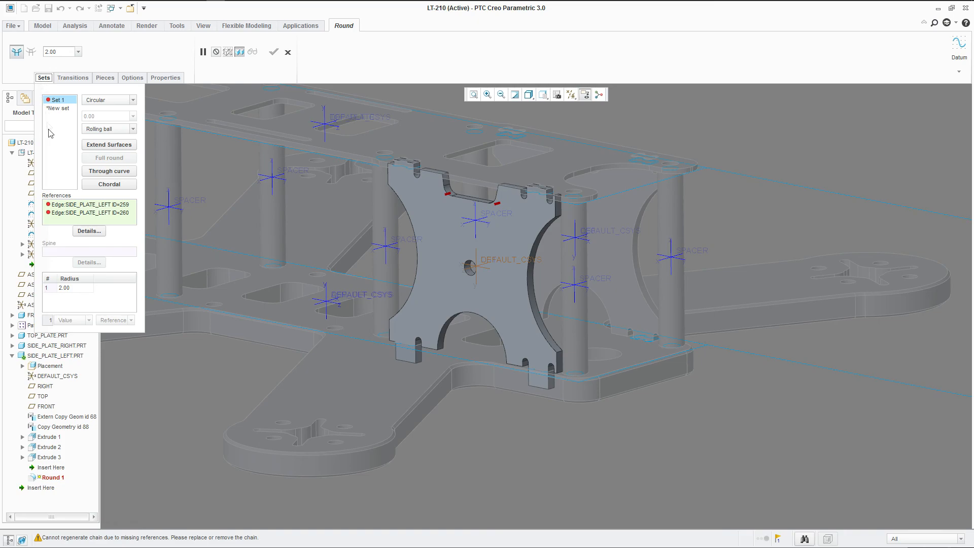
click(59, 204)
click(68, 213)
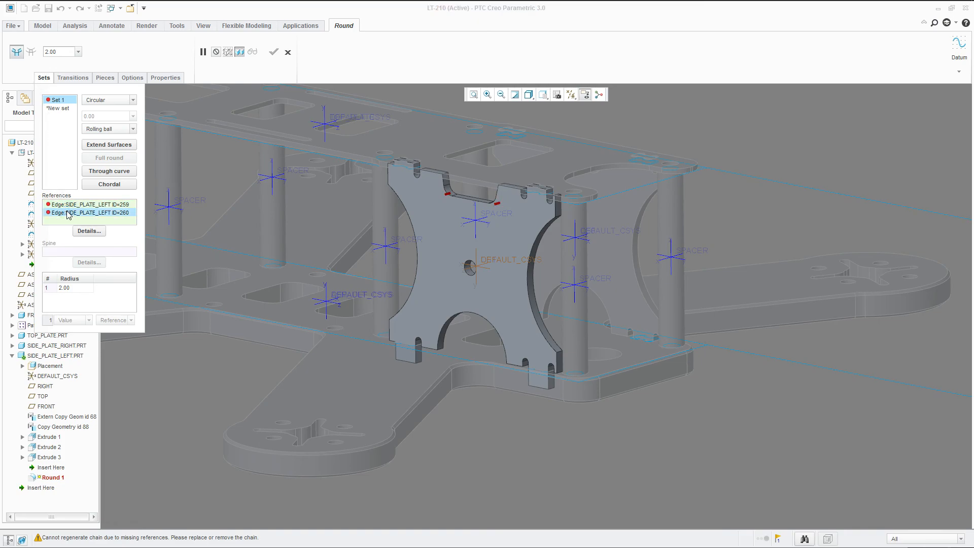
click(273, 51)
Step: Suppress Round 1 in the left side plate
right_click(56, 469)
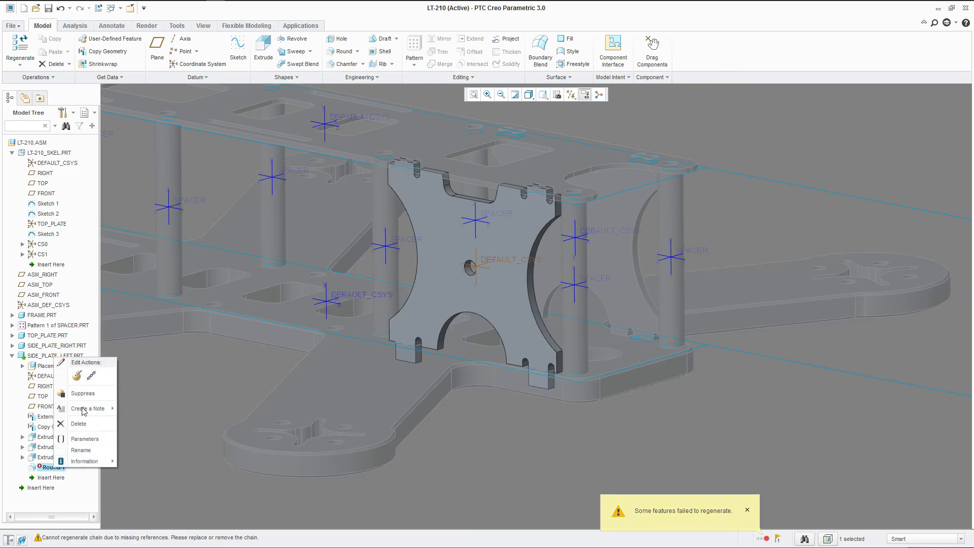
click(68, 393)
click(460, 290)
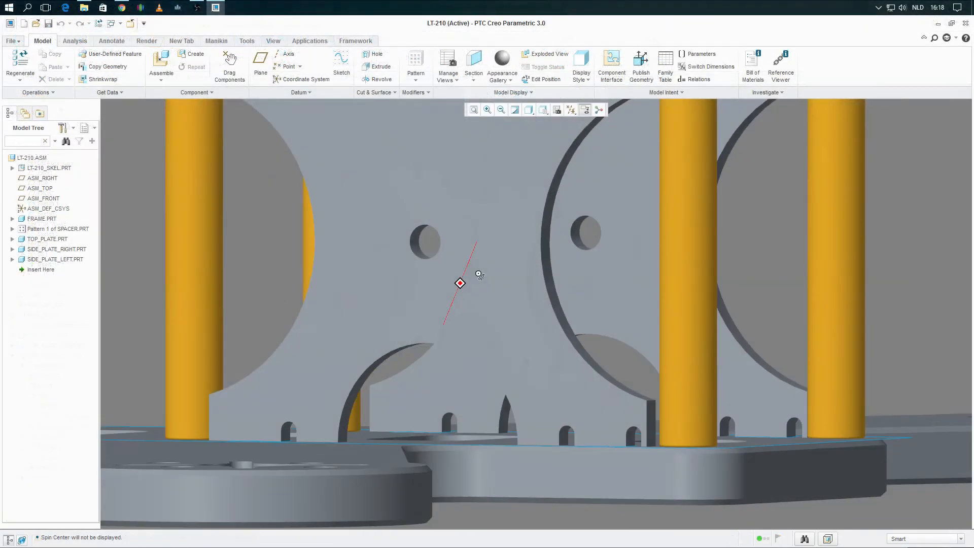
Step: Examine the fit of both side plates between the frame and top plate from several angles
middle_drag(459, 280, 440, 299)
scroll(428, 327, up, 6)
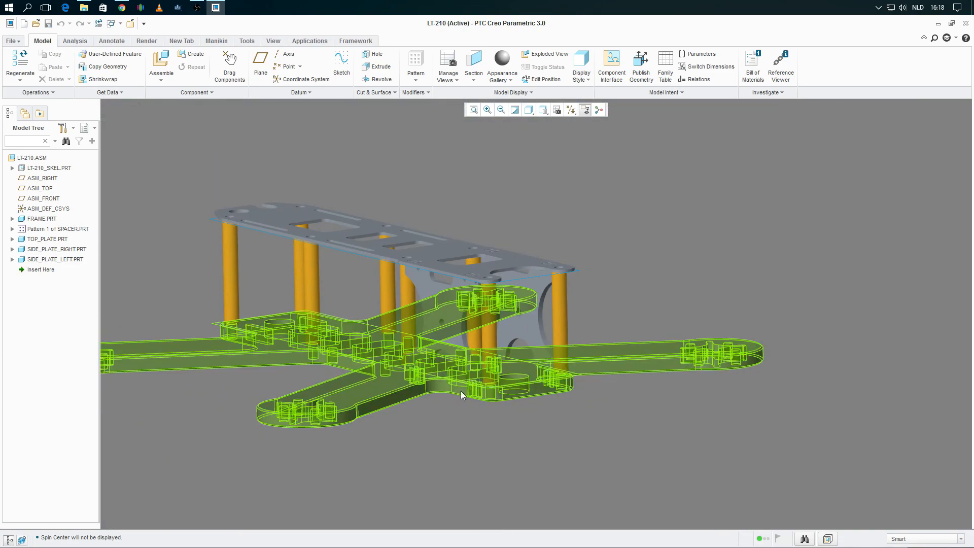
scroll(461, 390, up, 1)
scroll(388, 281, down, 2)
middle_drag(388, 281, 579, 395)
scroll(377, 288, up, 2)
scroll(487, 350, up, 3)
scroll(507, 362, down, 3)
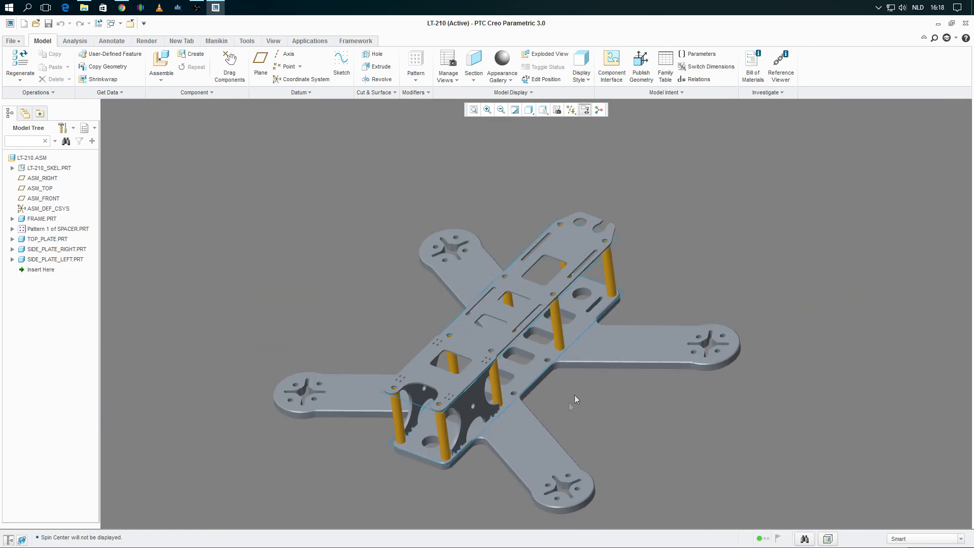
scroll(553, 437, down, 2)
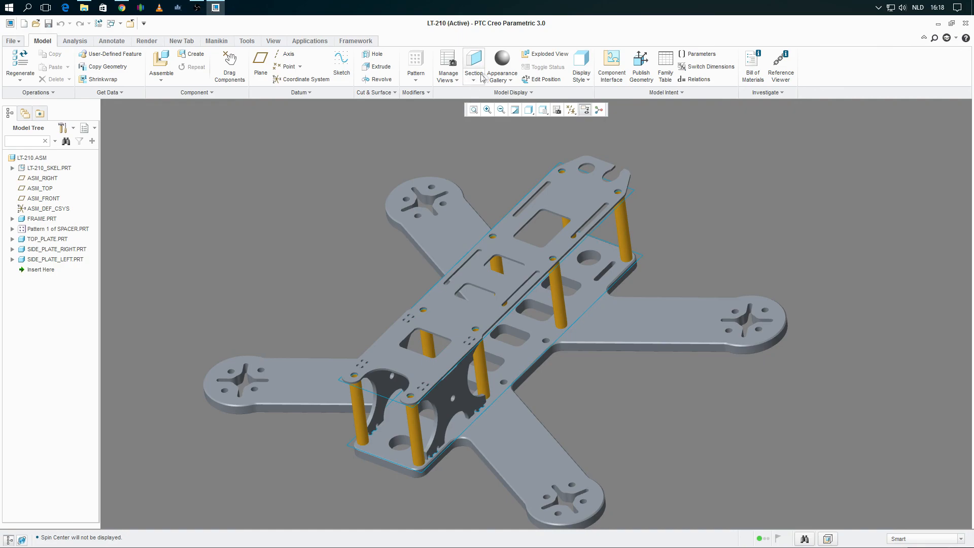
Step: Search the appearances for carbon and apply the adv-composite-carbonfibre appearance to the frame, top plate and both side plates
click(504, 76)
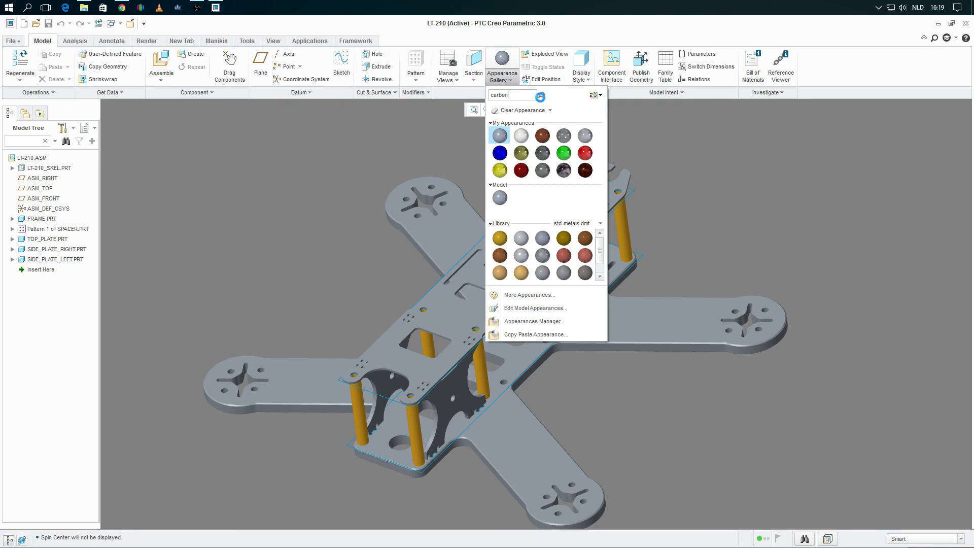
click(496, 235)
click(474, 216)
ctrl+click(570, 202)
scroll(533, 243, up, 1)
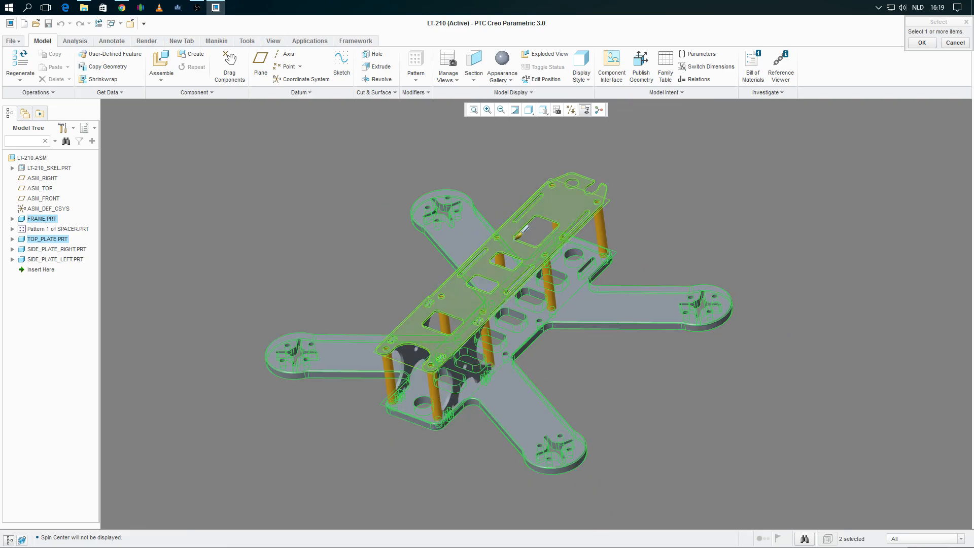
scroll(446, 316, down, 5)
ctrl+click(447, 316)
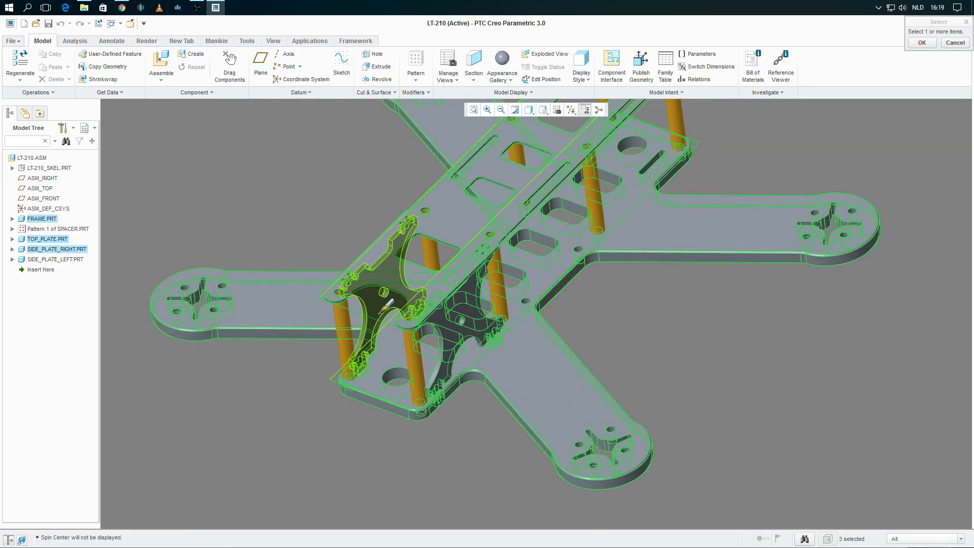
ctrl+click(374, 269)
middle_click(374, 269)
scroll(355, 213, up, 3)
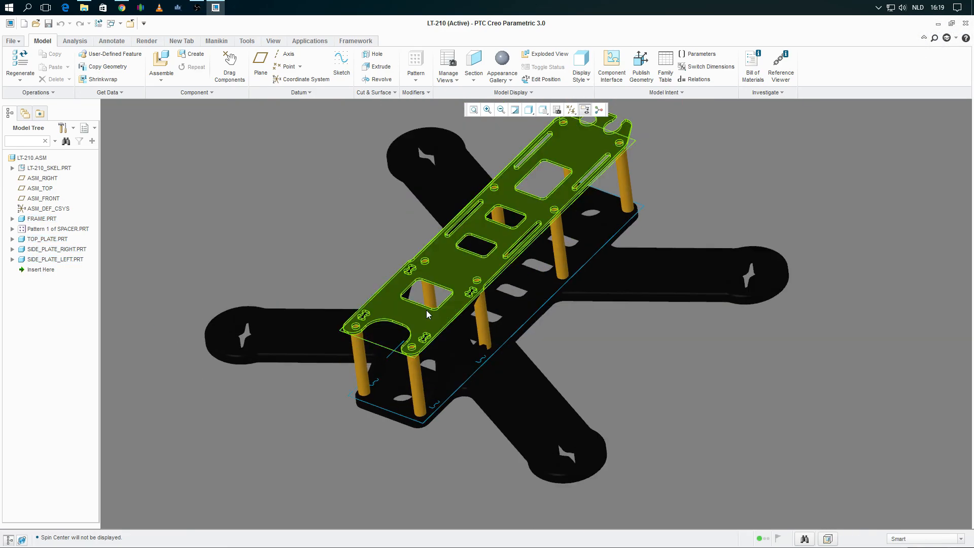
Step: Apply the red aluminium appearance from the adv-metal-aluminium.dmt library to all the spacers
click(502, 76)
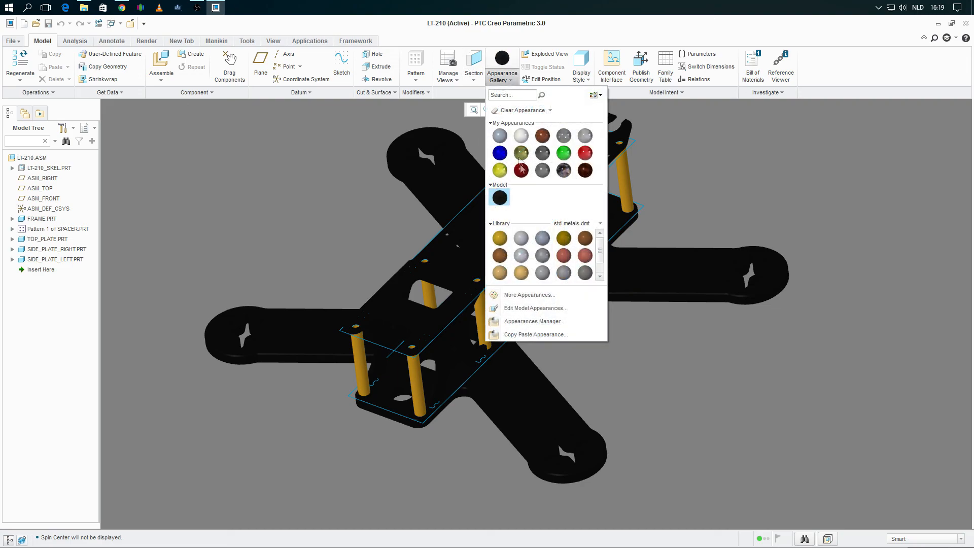
click(573, 224)
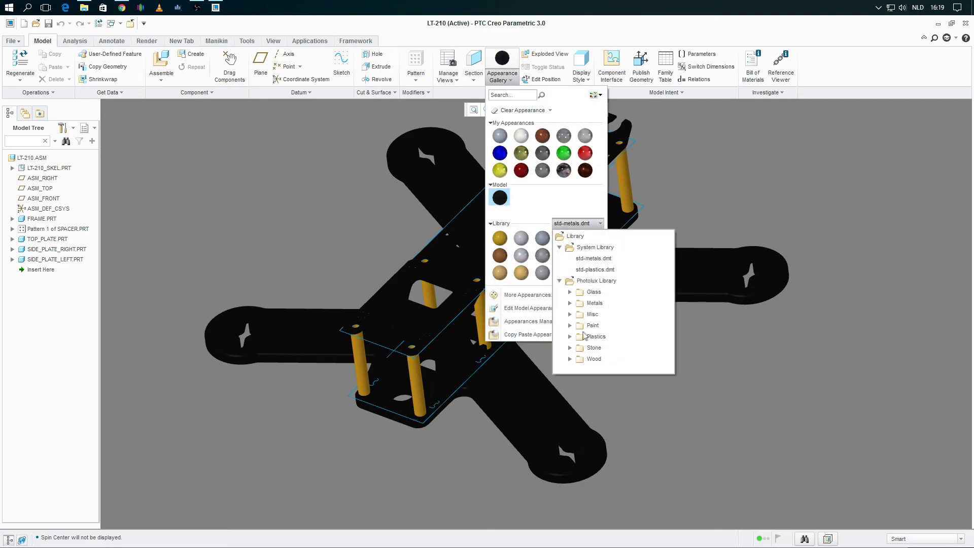
click(569, 303)
scroll(618, 338, down, 1)
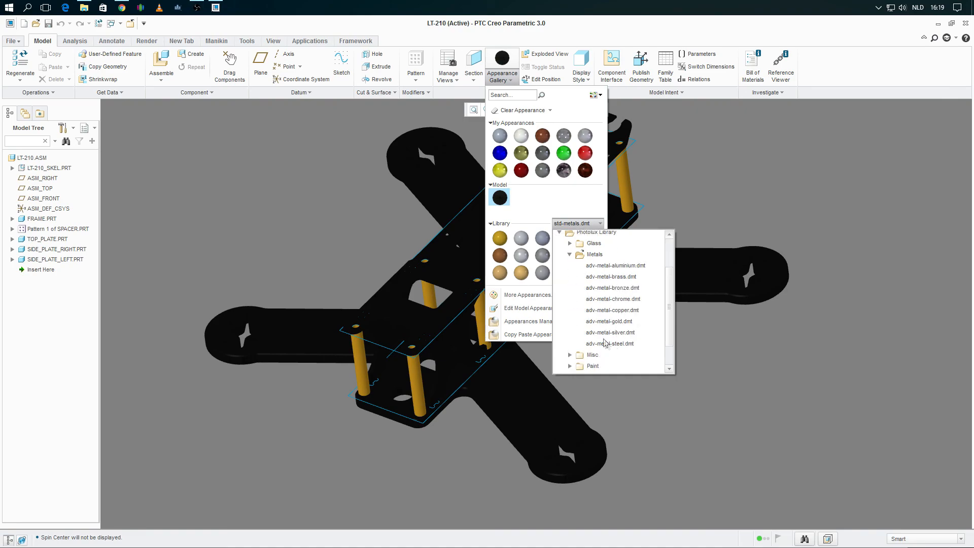
click(611, 266)
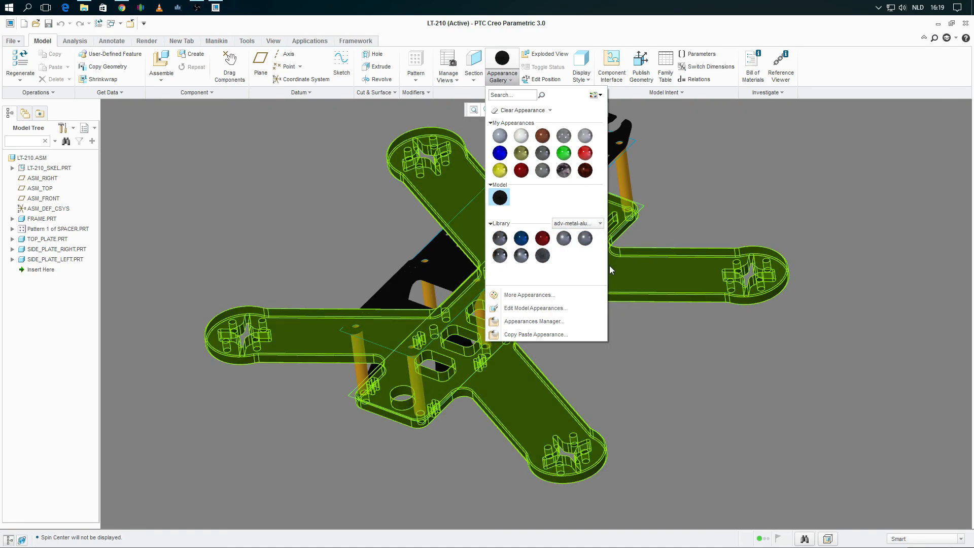
click(544, 240)
click(418, 373)
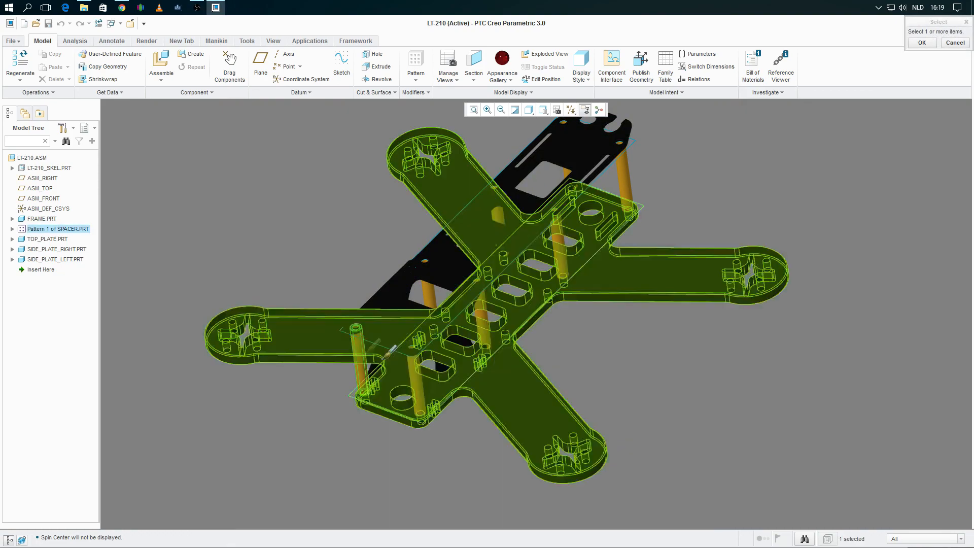
ctrl+click(430, 297)
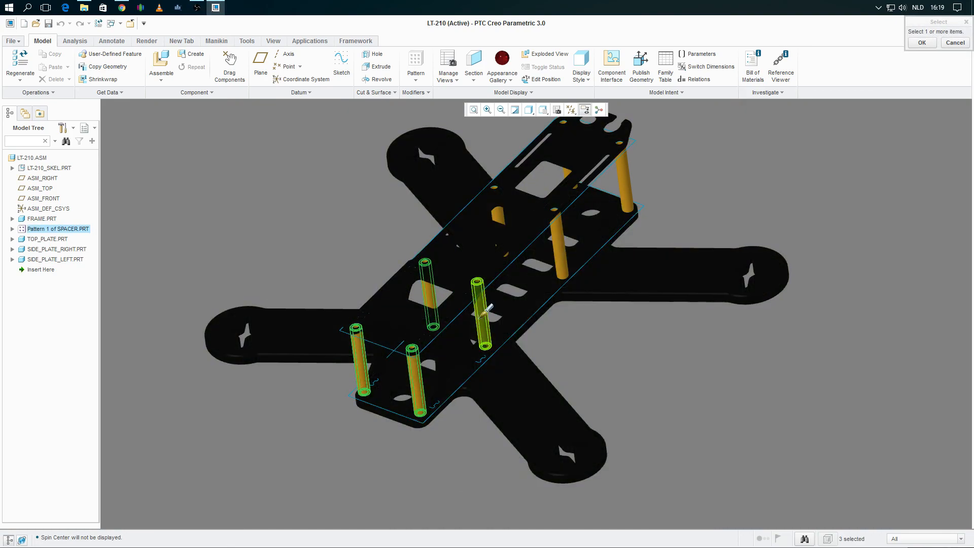
ctrl+click(481, 312)
ctrl+click(496, 218)
ctrl+click(558, 241)
ctrl+click(572, 165)
middle_click(659, 158)
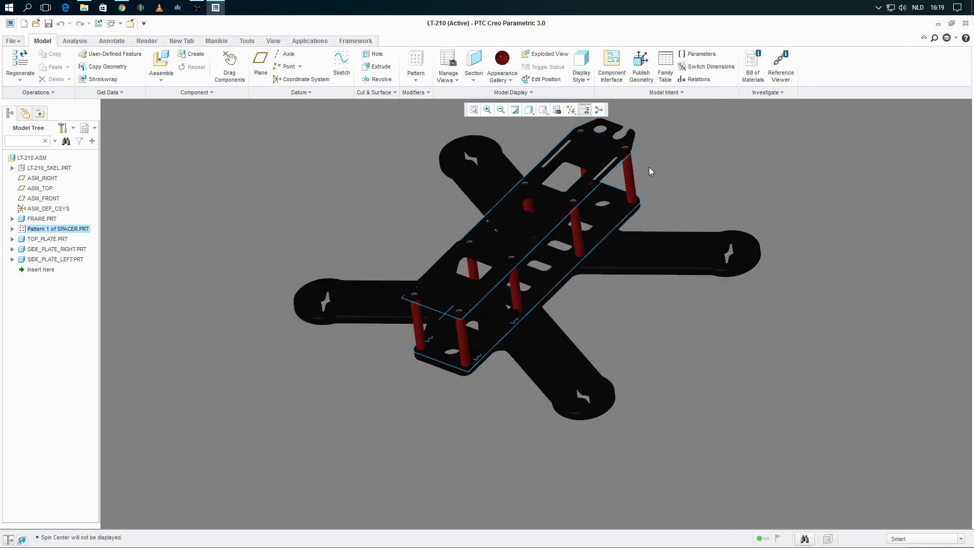
Step: Open the model's adv-composite-carbonfibre appearance for editing
click(502, 71)
click(500, 197)
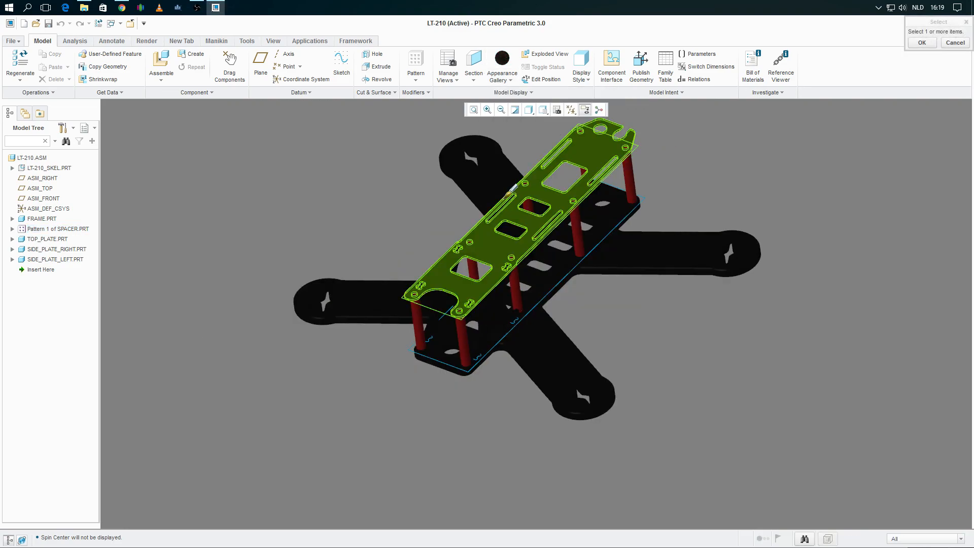
click(502, 71)
right_click(500, 197)
click(517, 213)
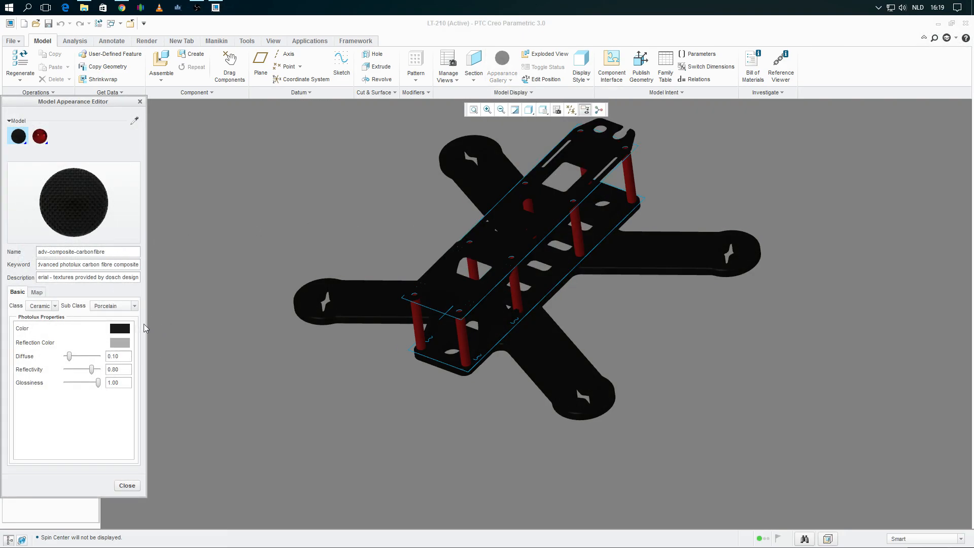
Step: Set the carbon fibre appearance's color to a medium grey of about 113 for R, G and B
click(120, 329)
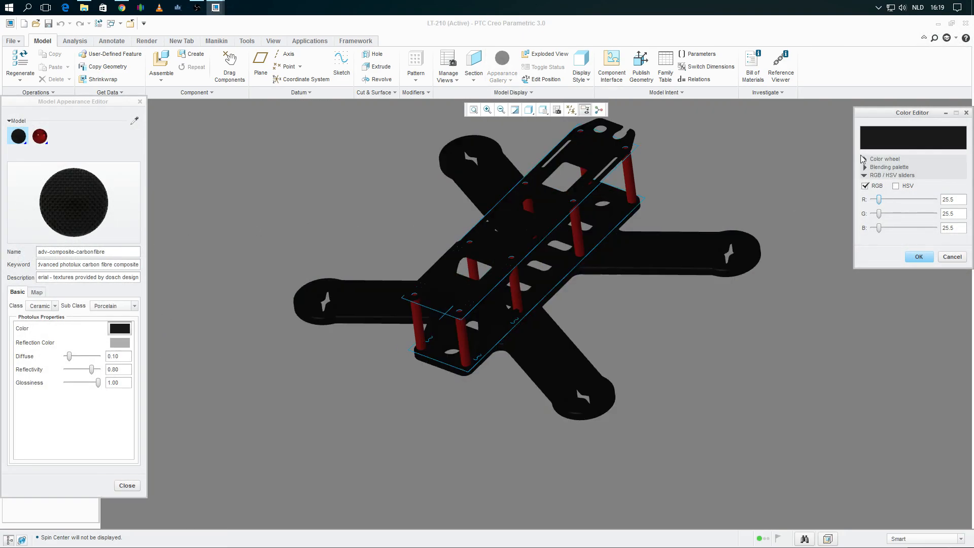
click(864, 159)
drag(883, 270, 911, 278)
scroll(583, 221, down, 2)
scroll(583, 226, up, 1)
middle_drag(583, 225, 550, 235)
scroll(550, 235, up, 1)
scroll(551, 235, up, 1)
scroll(576, 181, down, 1)
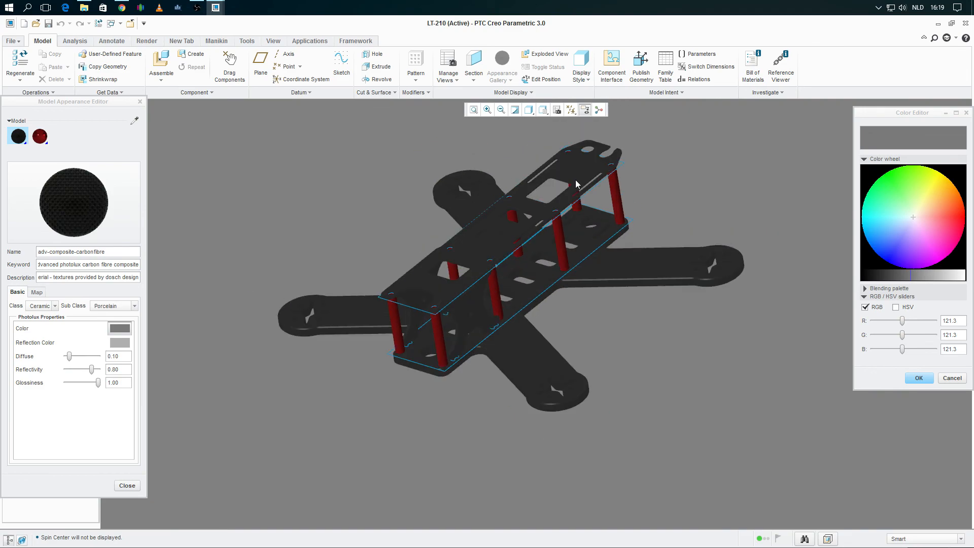
scroll(646, 192, down, 1)
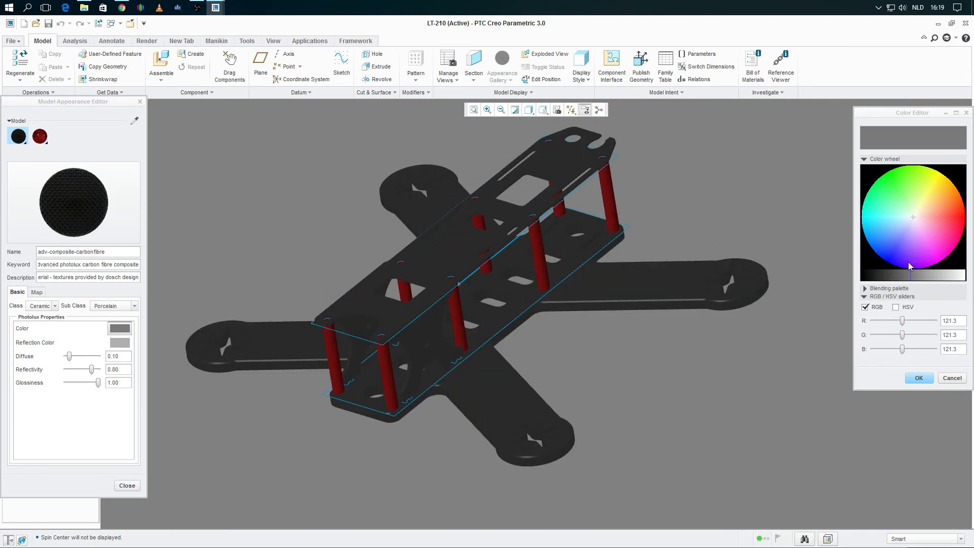
click(910, 278)
click(919, 378)
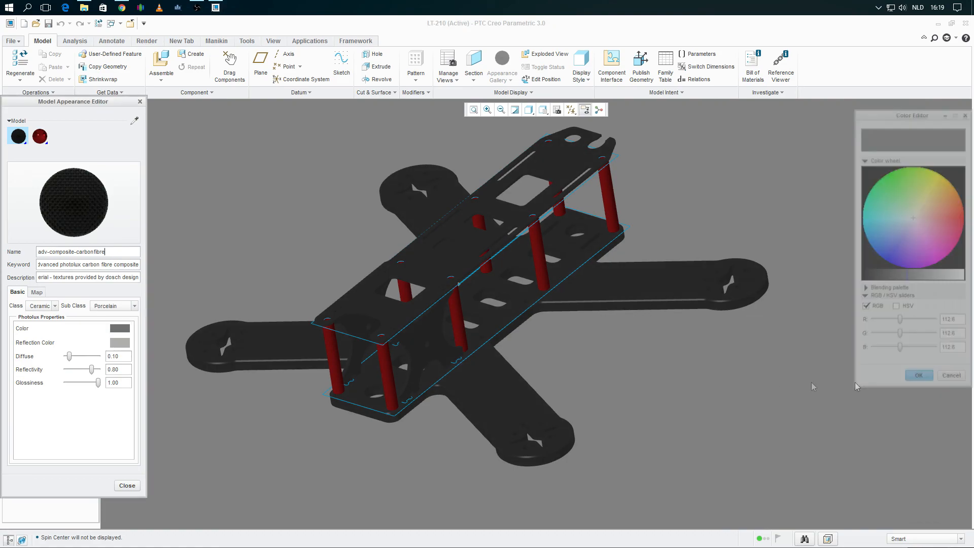
Step: Display the model shaded with edges and set the carbon appearance's reflection color to a dark grey of about 57 for R, G and B
click(529, 110)
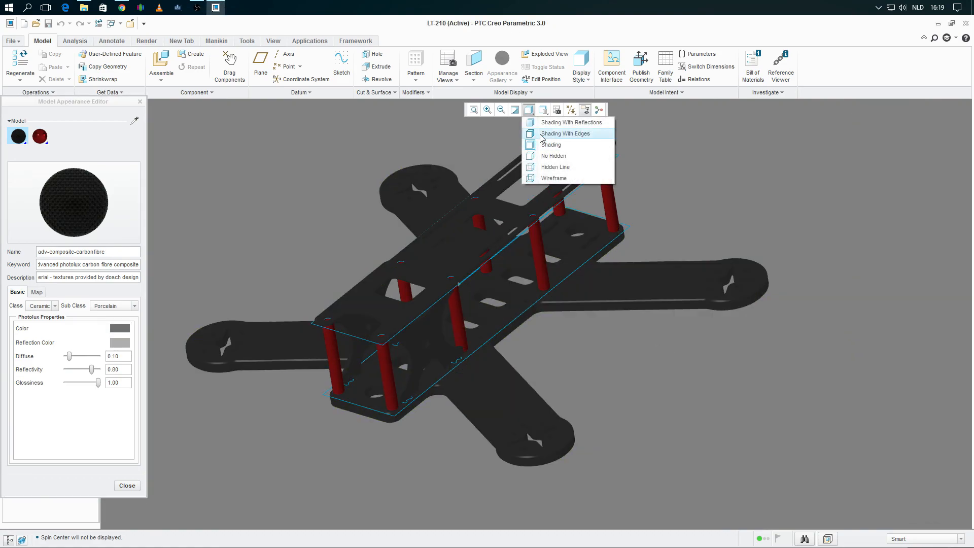
click(532, 134)
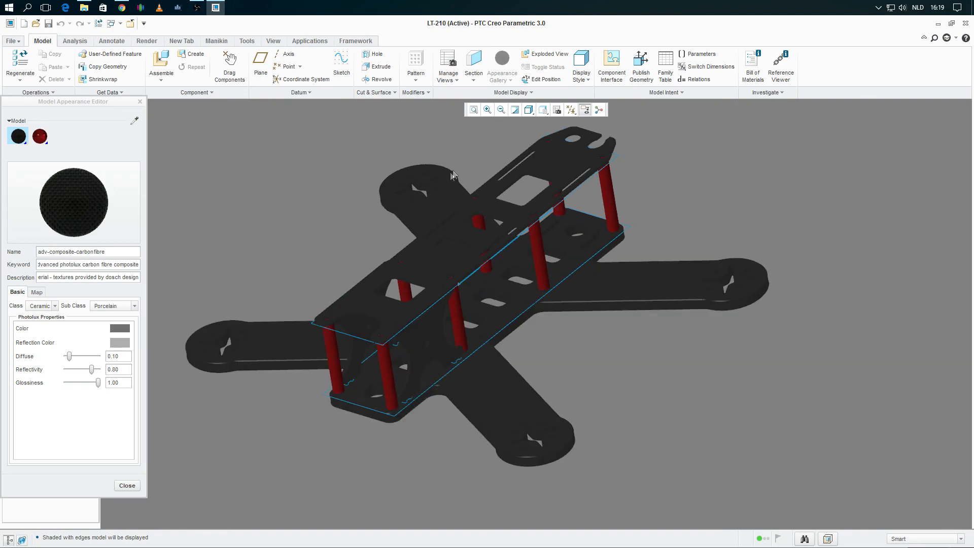
click(121, 345)
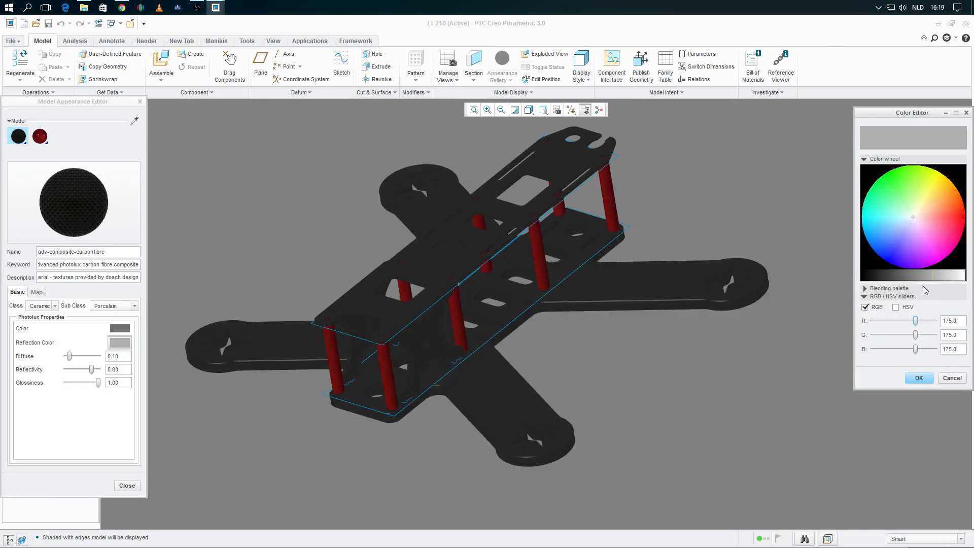
mouse_move(896, 277)
mouse_down()
mouse_move(877, 277)
mouse_move(964, 275)
mouse_move(884, 279)
mouse_up()
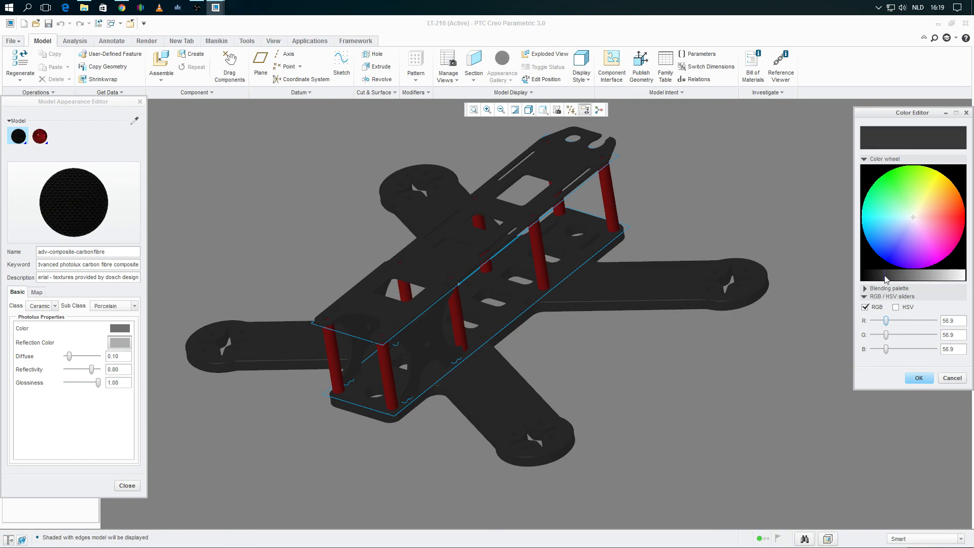
click(918, 378)
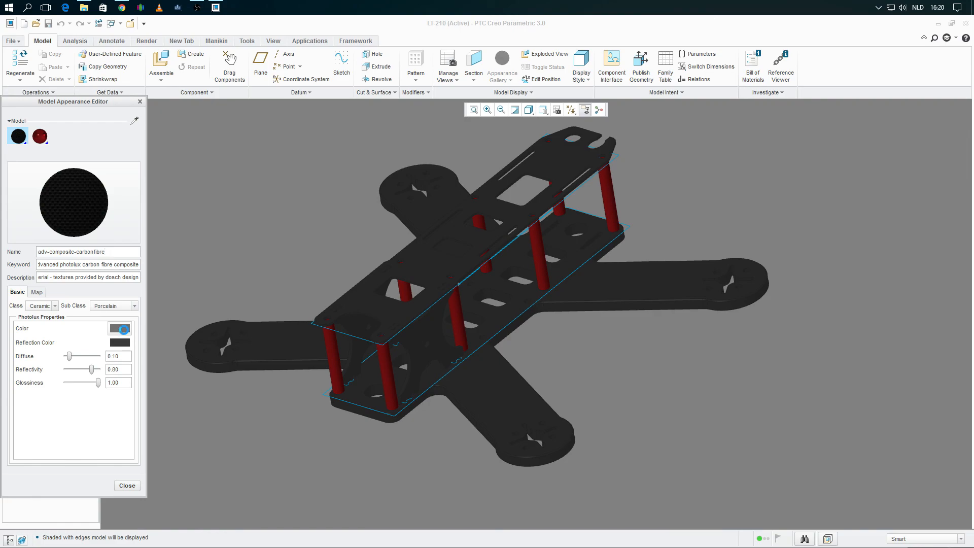
Step: Set the carbon fibre appearance's color to a light grey of about 177 for R, G and B and finish editing the appearance
click(121, 329)
drag(916, 277, 934, 274)
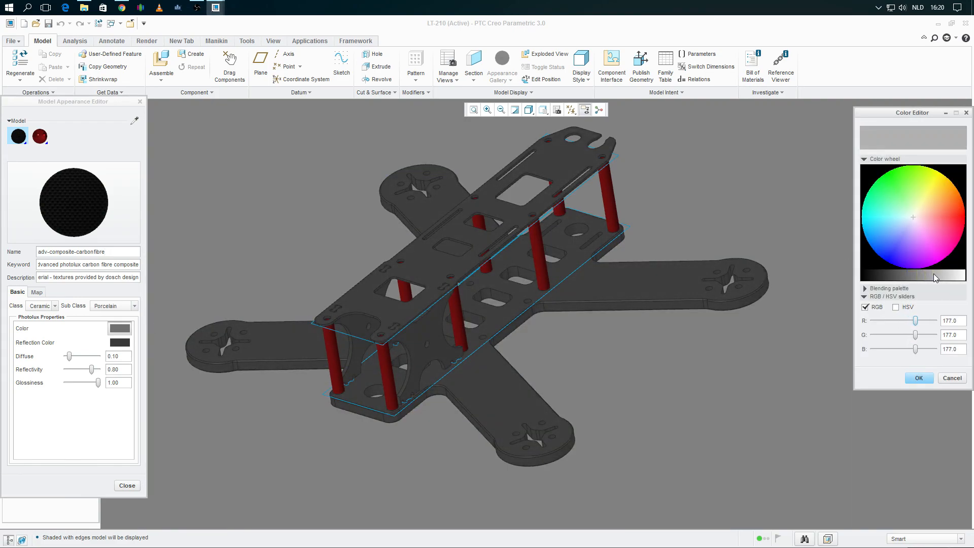
click(917, 378)
middle_drag(684, 362, 482, 223)
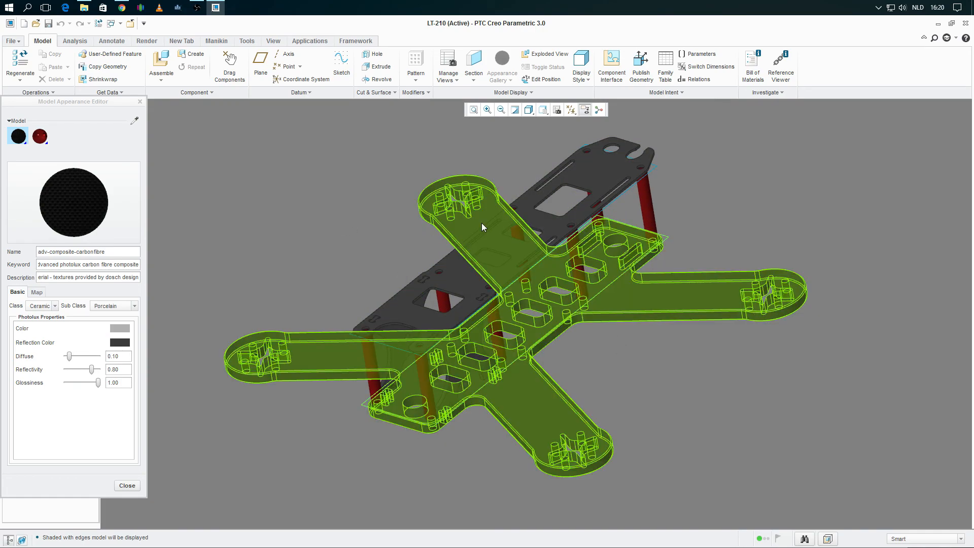
click(130, 487)
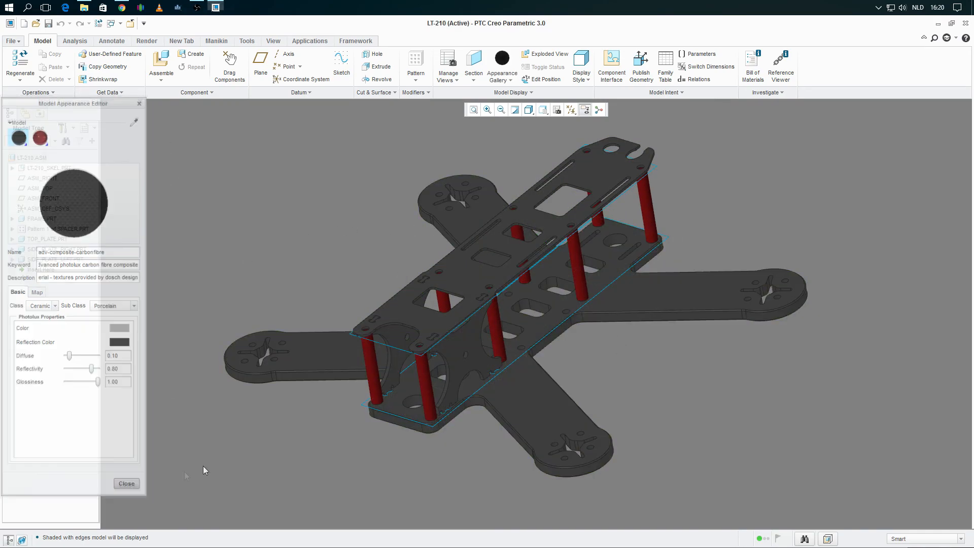
Step: Examine the look of the carbon plates, frame and red spacers from several angles
middle_drag(342, 222, 578, 254)
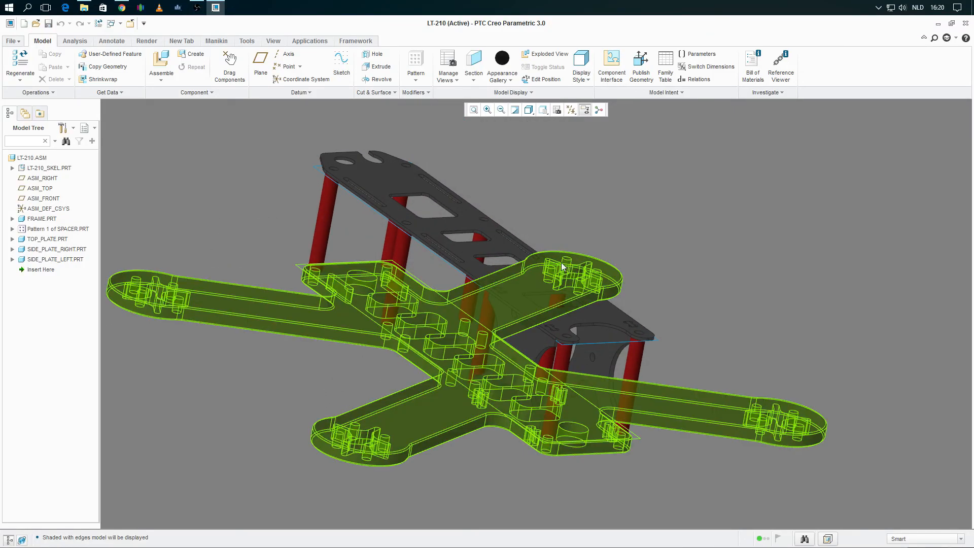
scroll(258, 177, down, 2)
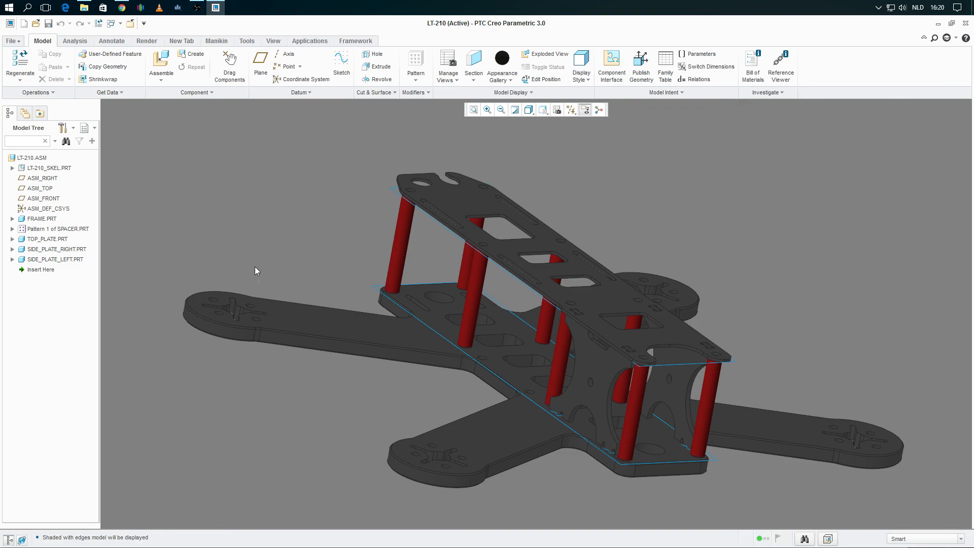
scroll(261, 283, up, 1)
scroll(322, 307, down, 1)
middle_drag(315, 303, 369, 350)
scroll(367, 402, down, 4)
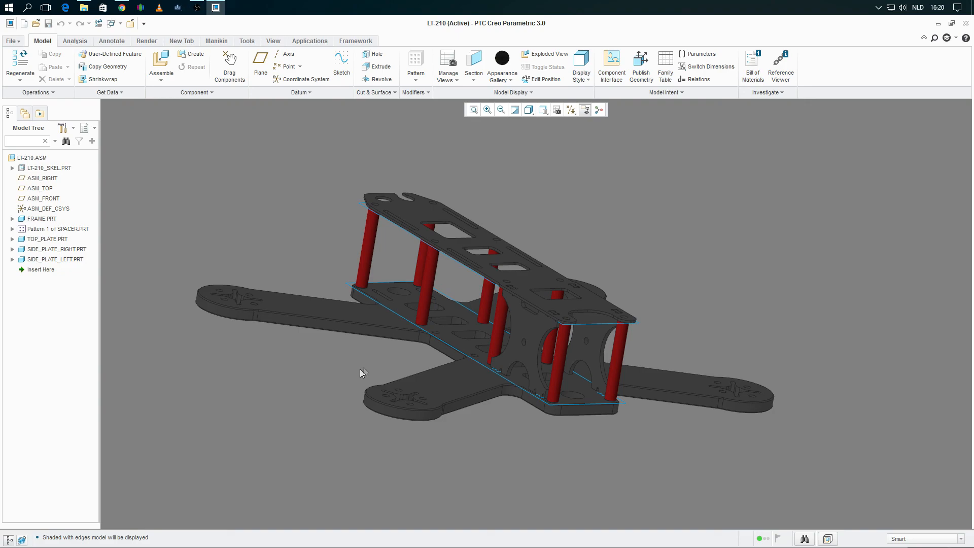
middle_drag(457, 370, 383, 369)
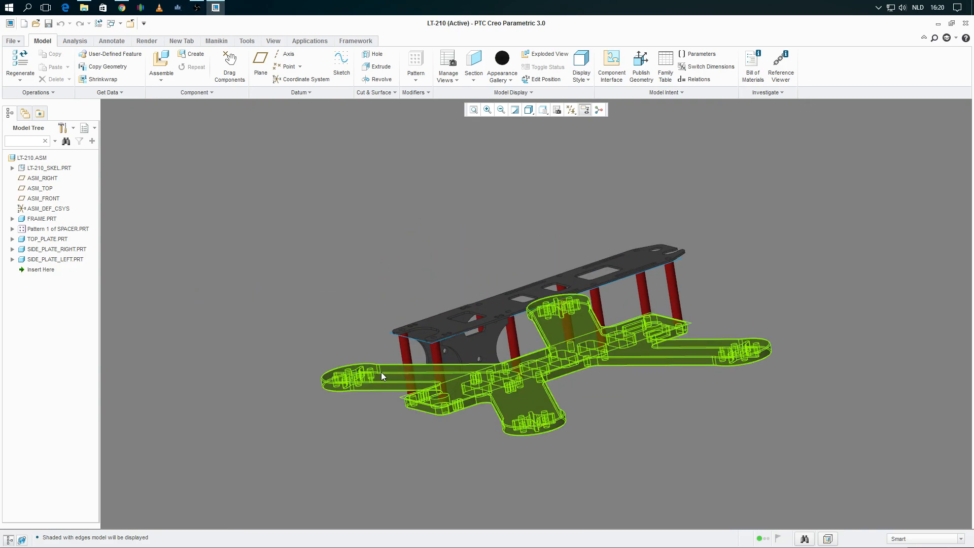
scroll(553, 376, up, 5)
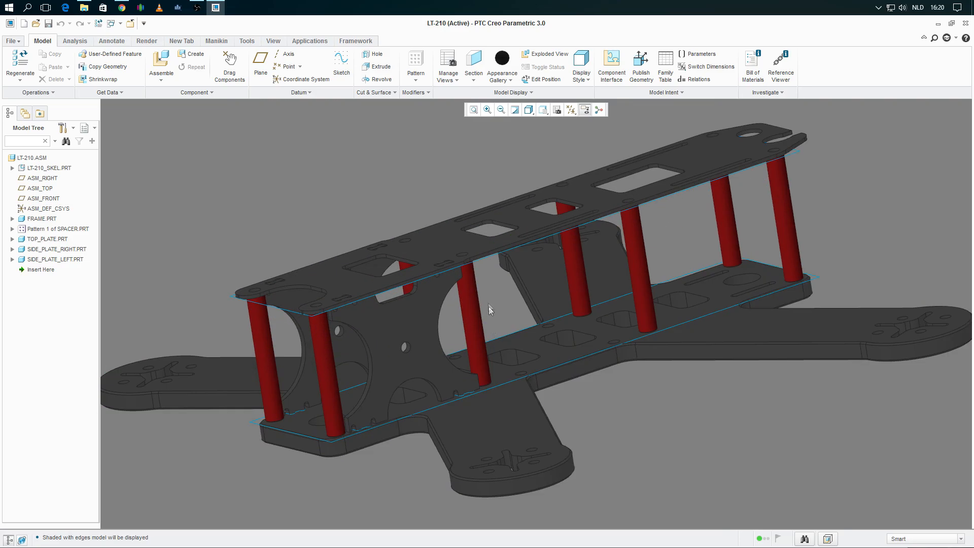
scroll(526, 324, down, 5)
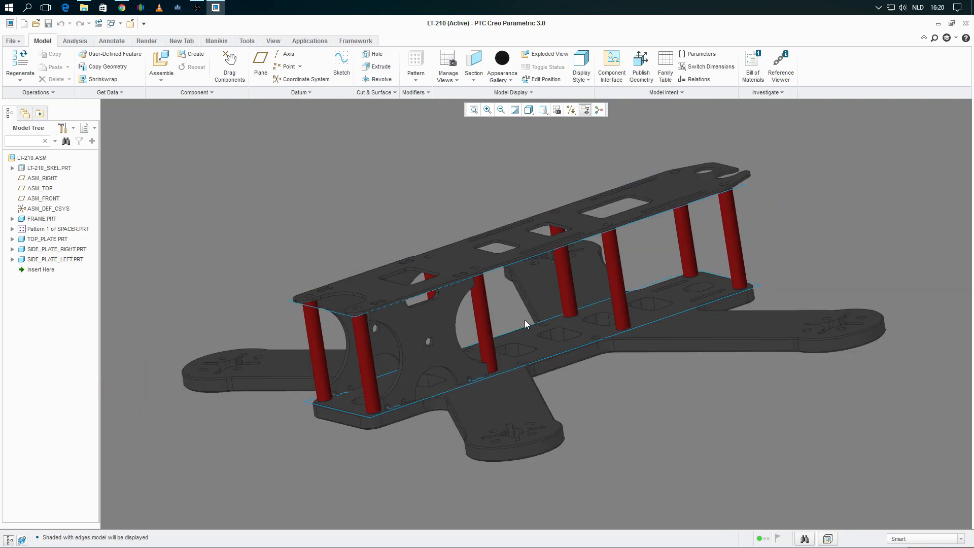
middle_drag(526, 324, 572, 387)
scroll(545, 389, down, 1)
scroll(415, 431, up, 2)
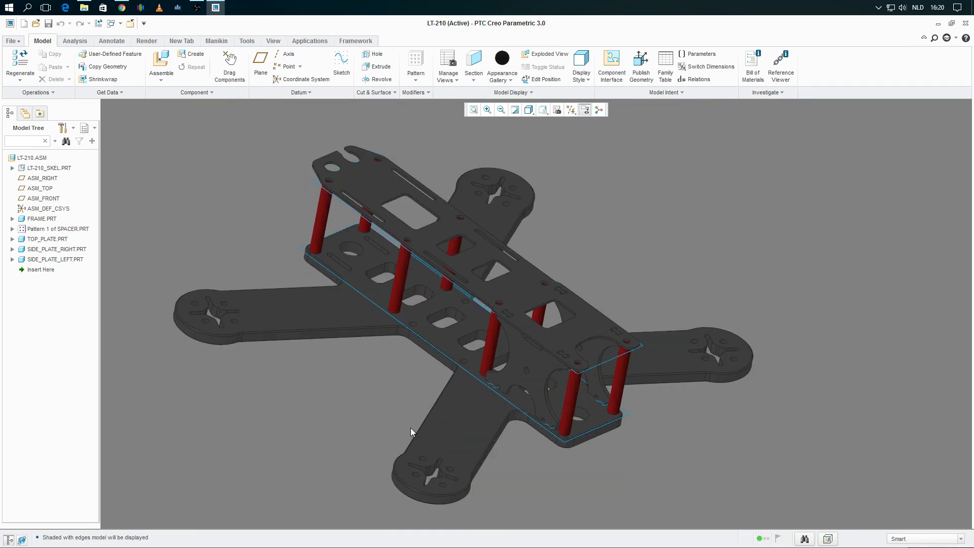